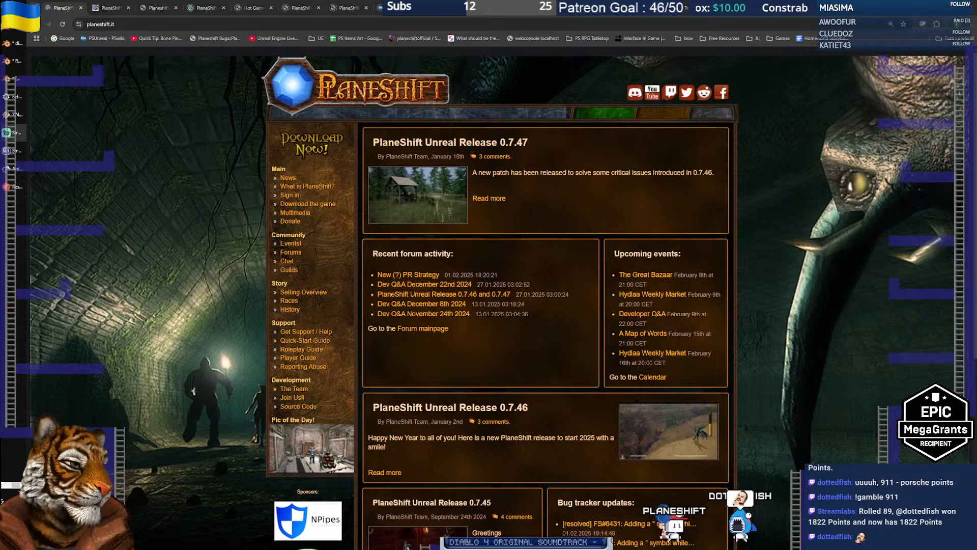
# Switch to the Blender window that has Rev_BUILDINGS_v5.blend open
pyautogui.click(148, 242)
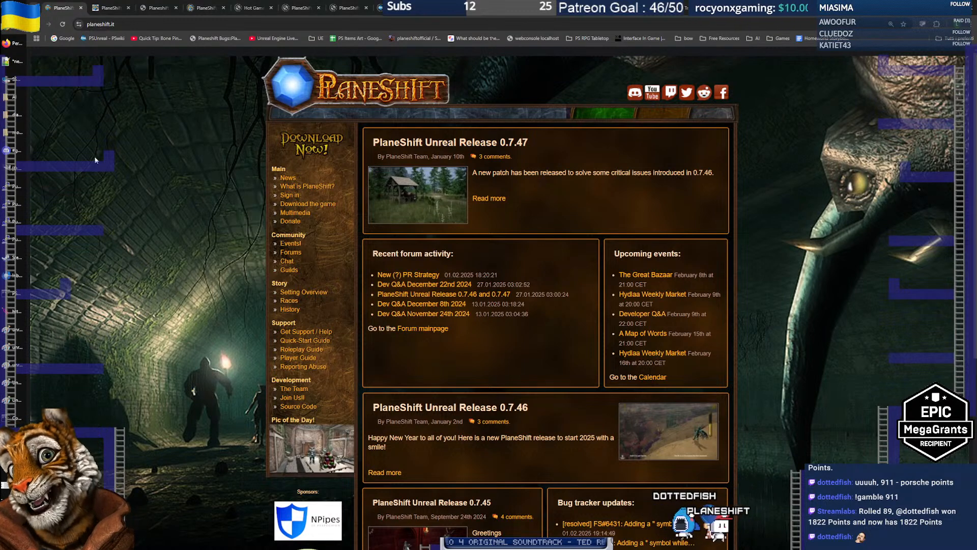
pyautogui.moveTo(3, 131)
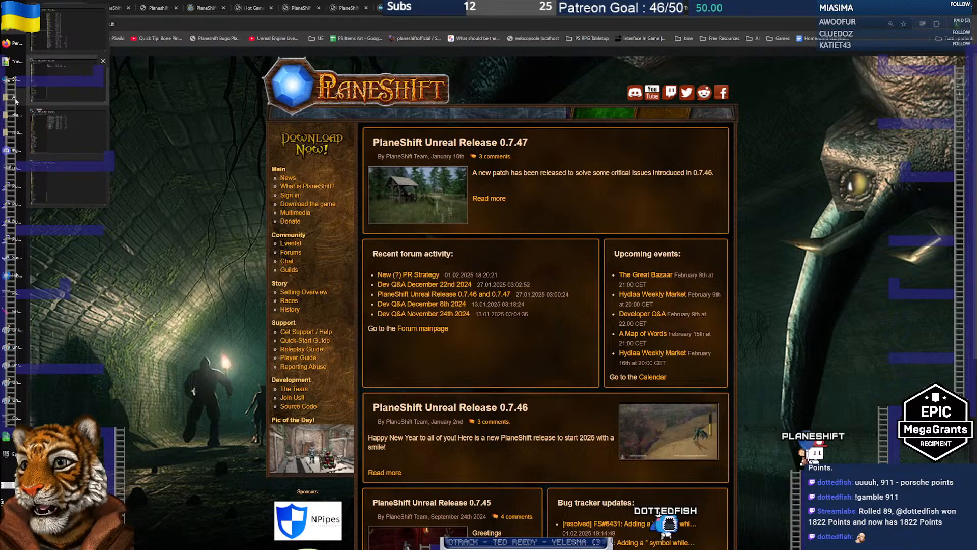
pyautogui.click(9, 135)
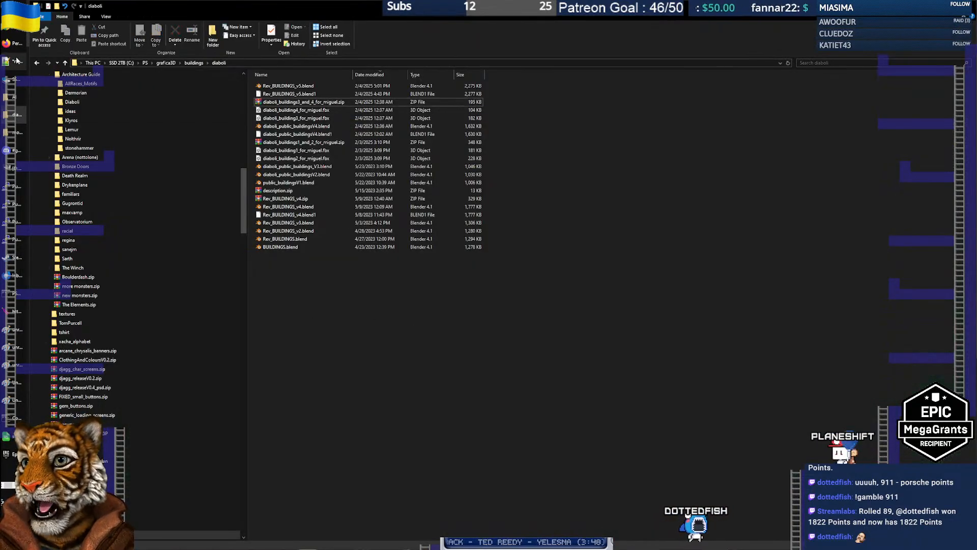
pyautogui.click(15, 36)
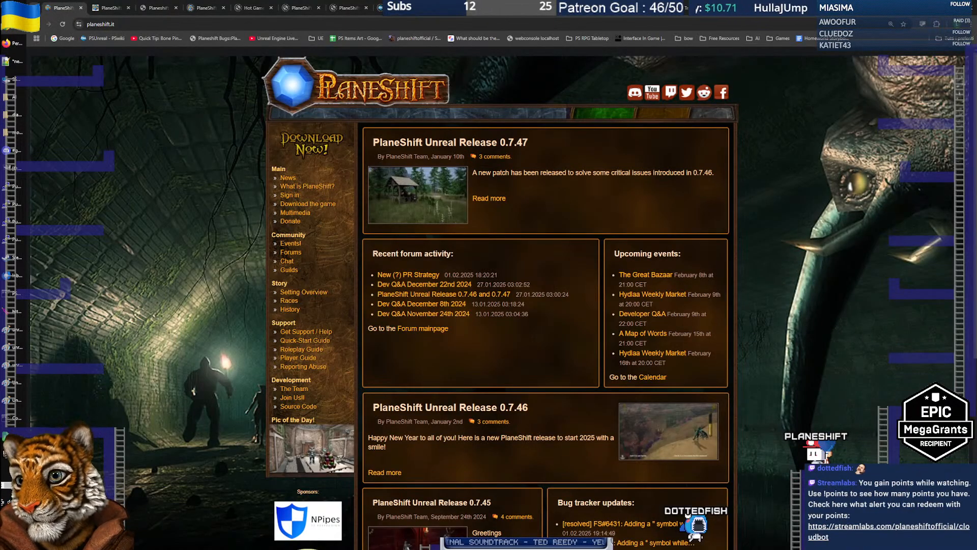
pyautogui.click(16, 461)
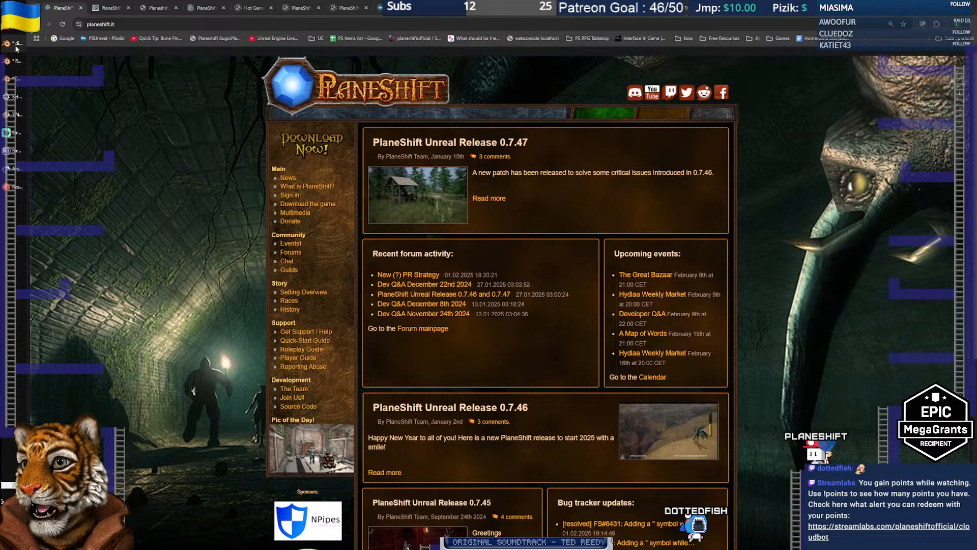
pyautogui.moveTo(17, 42)
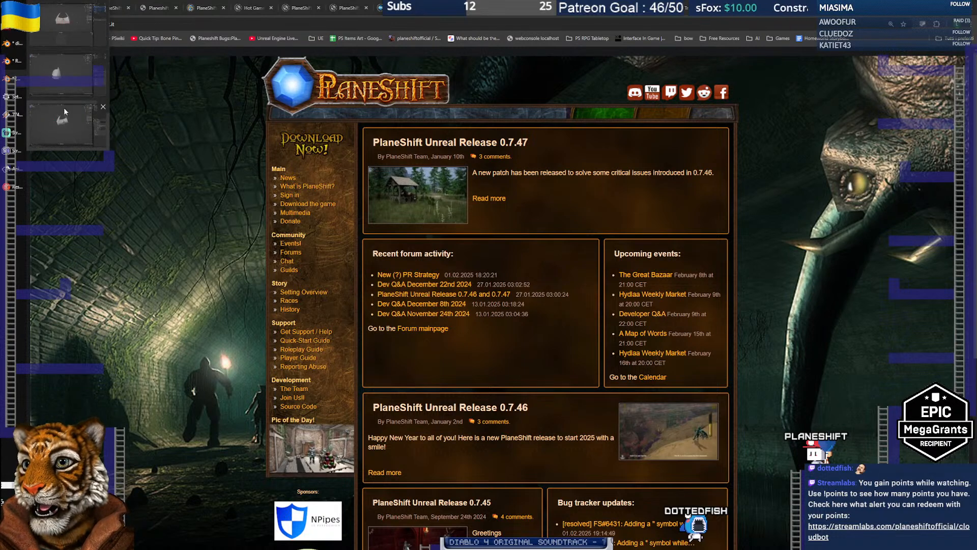
pyautogui.click(64, 78)
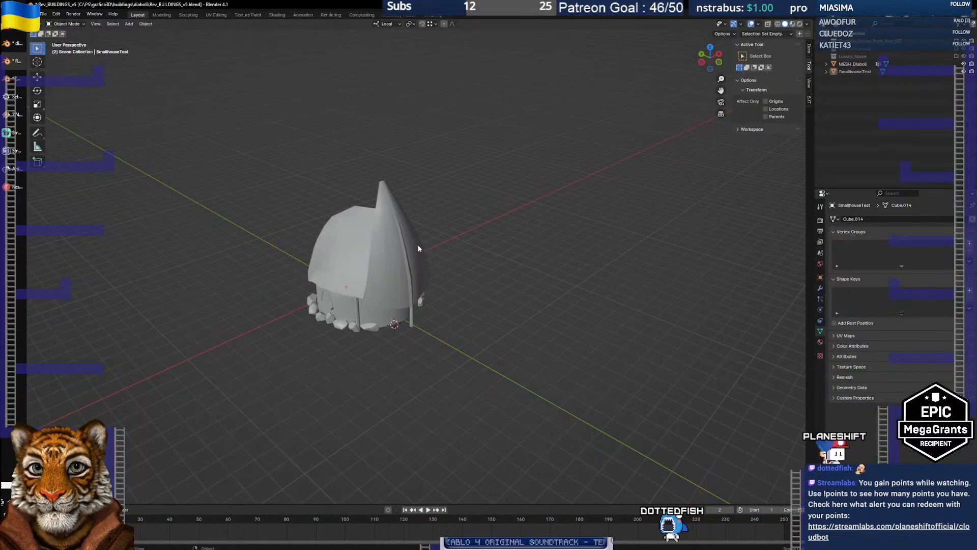
# Hide SmallhouseTest and enable the Luxury_house collection to view the two-horned building
pyautogui.moveTo(355, 265); pyautogui.dragTo(699, 165)
pyautogui.click(963, 71)
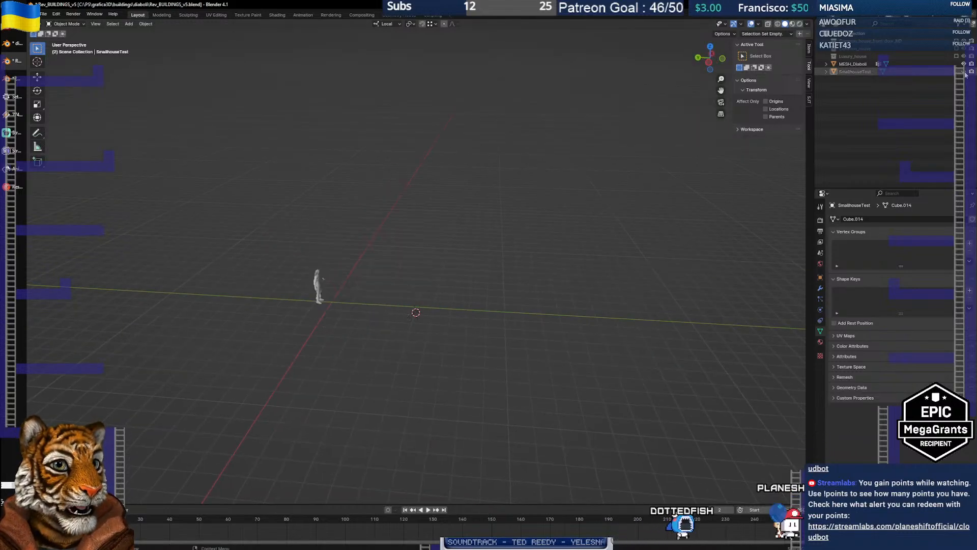
pyautogui.click(955, 56)
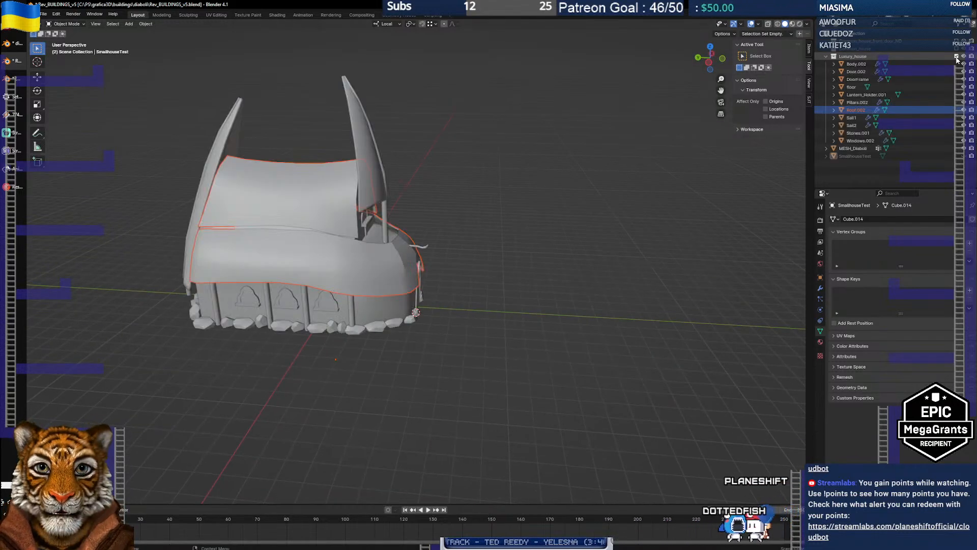
# Swap Luxury_house for the house collection listed just above it and inspect that building from both sides
pyautogui.click(955, 56)
pyautogui.click(956, 56)
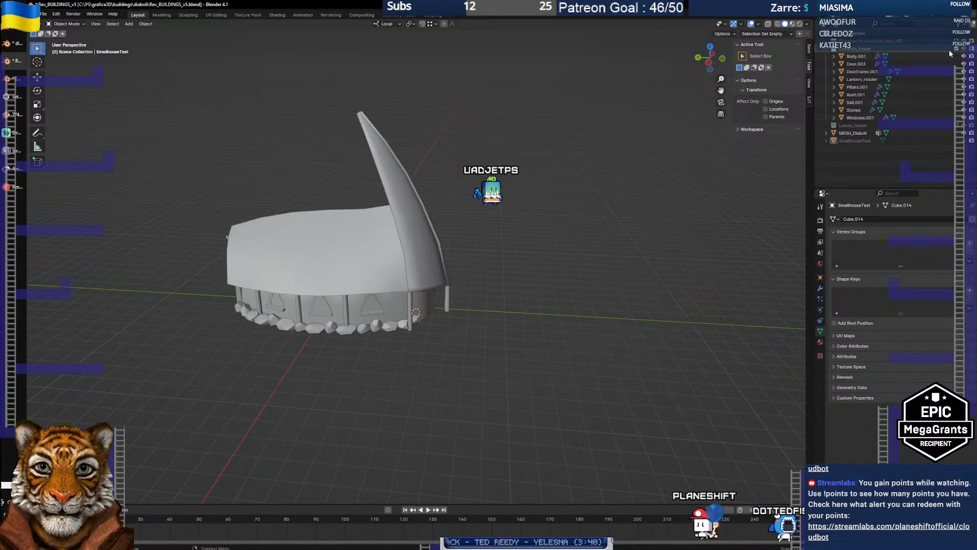
pyautogui.moveTo(395, 252); pyautogui.dragTo(507, 326)
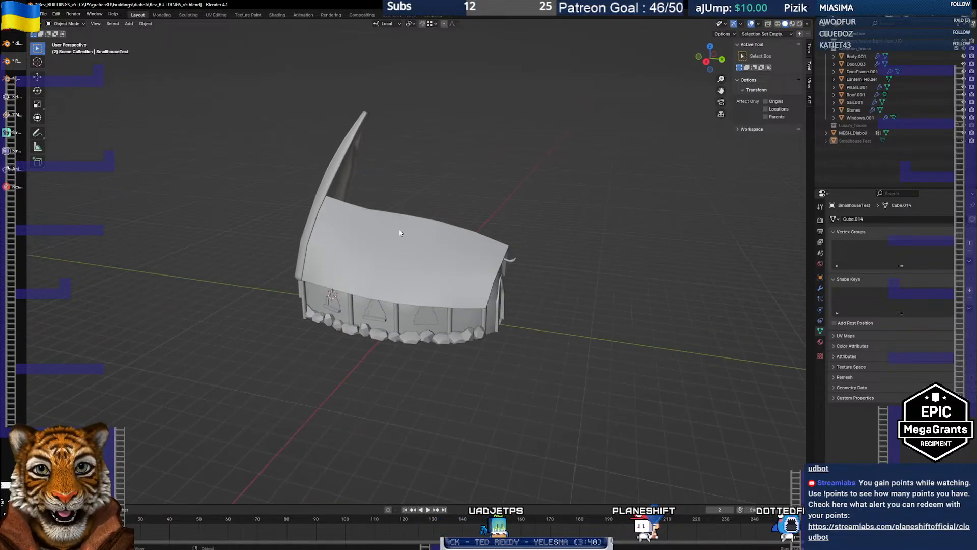
pyautogui.moveTo(399, 233); pyautogui.dragTo(570, 218)
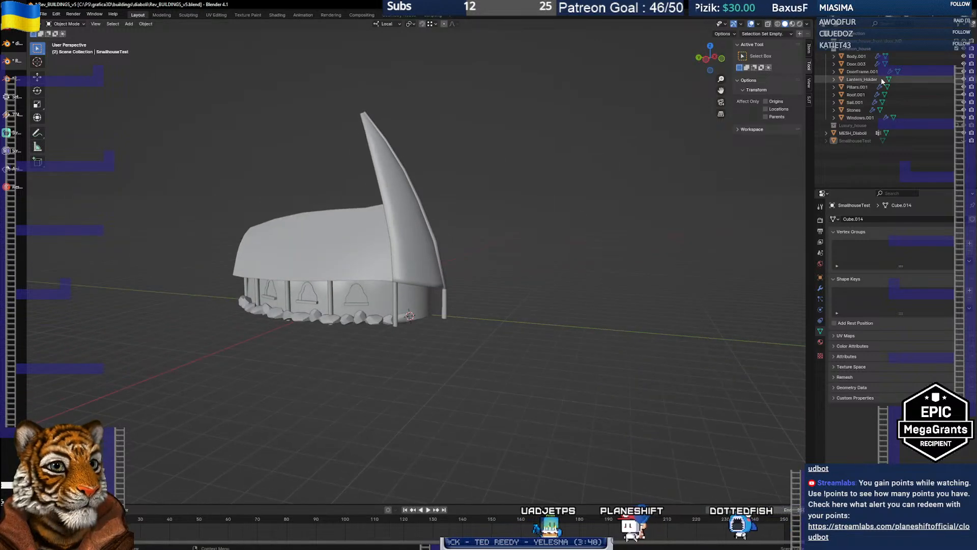
# Bring back SmallhouseTest in place of the visible house collection and select the MESH_Diaboli figure in its doorway
pyautogui.click(958, 51)
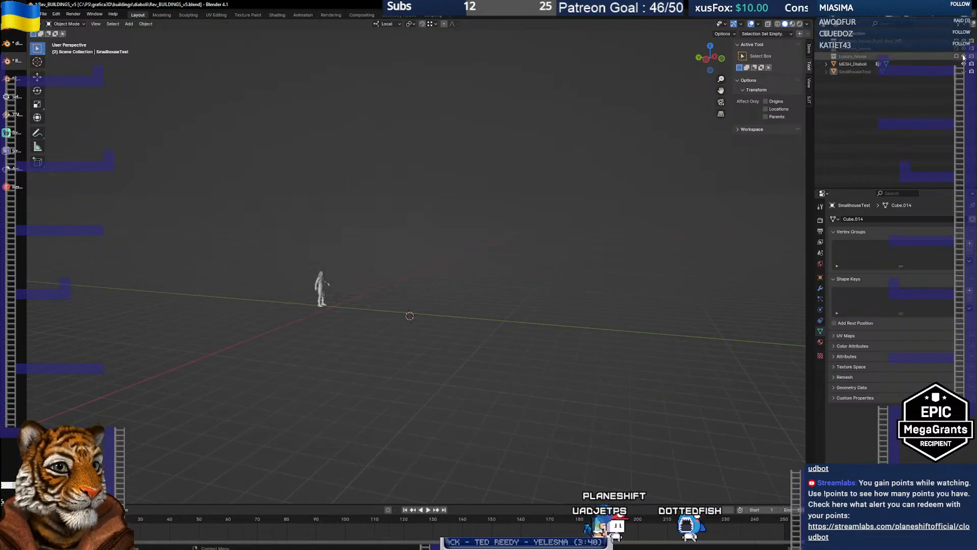
pyautogui.click(957, 72)
pyautogui.moveTo(454, 265); pyautogui.dragTo(302, 253)
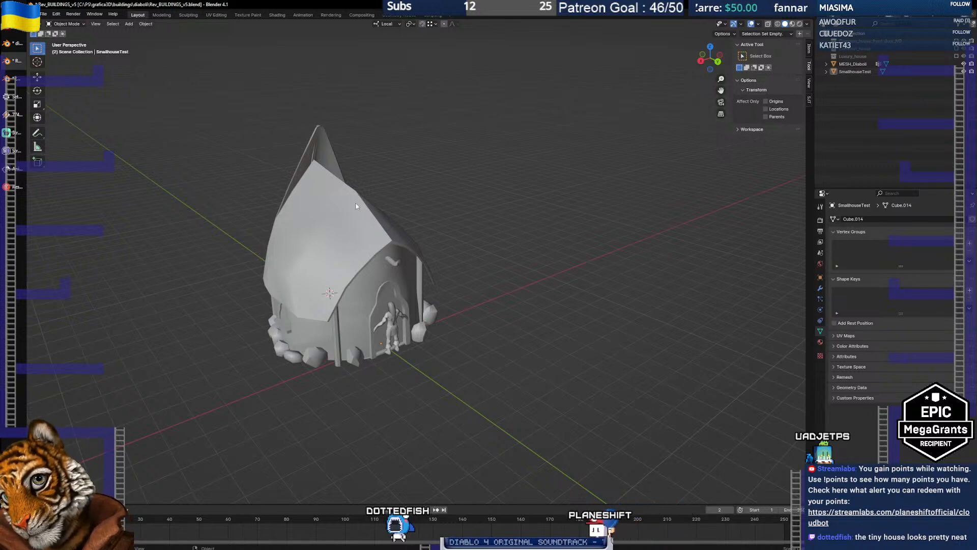
pyautogui.click(400, 336)
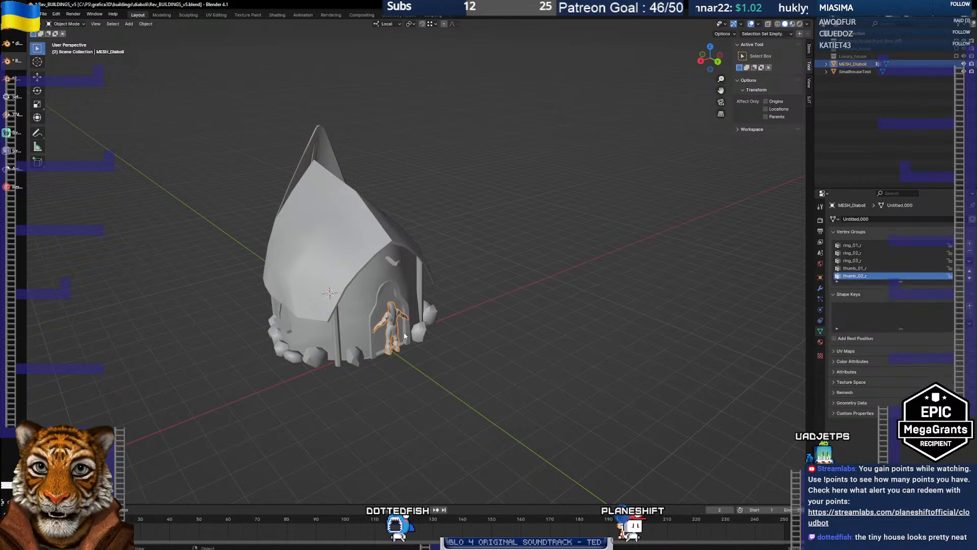
pyautogui.press('g')
pyautogui.press('z')
pyautogui.rightClick(438, 355)
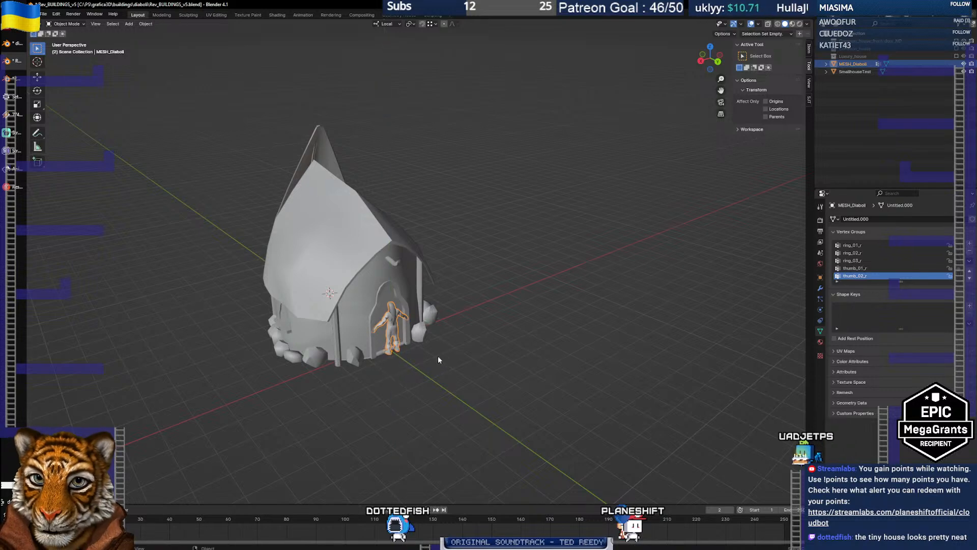
pyautogui.press('g')
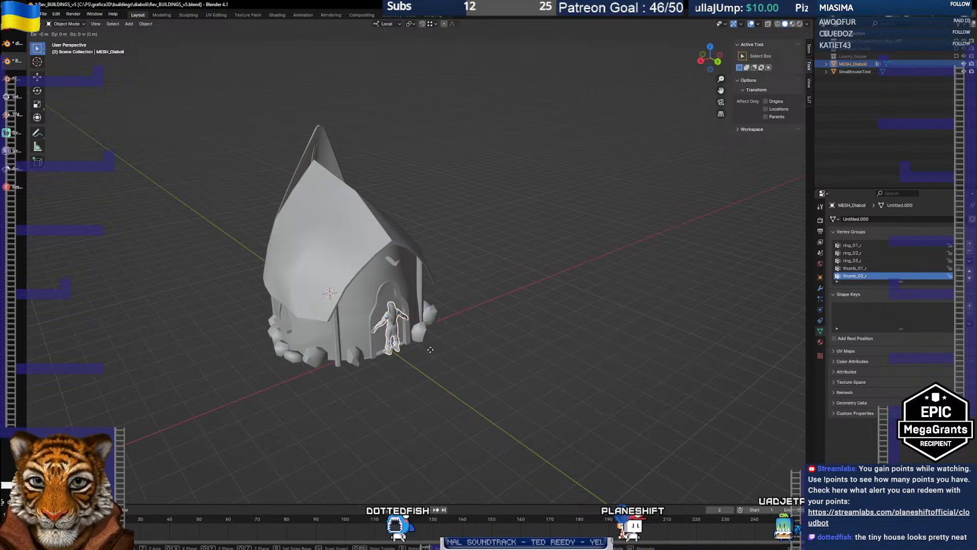
pyautogui.press('y')
pyautogui.rightClick(483, 371)
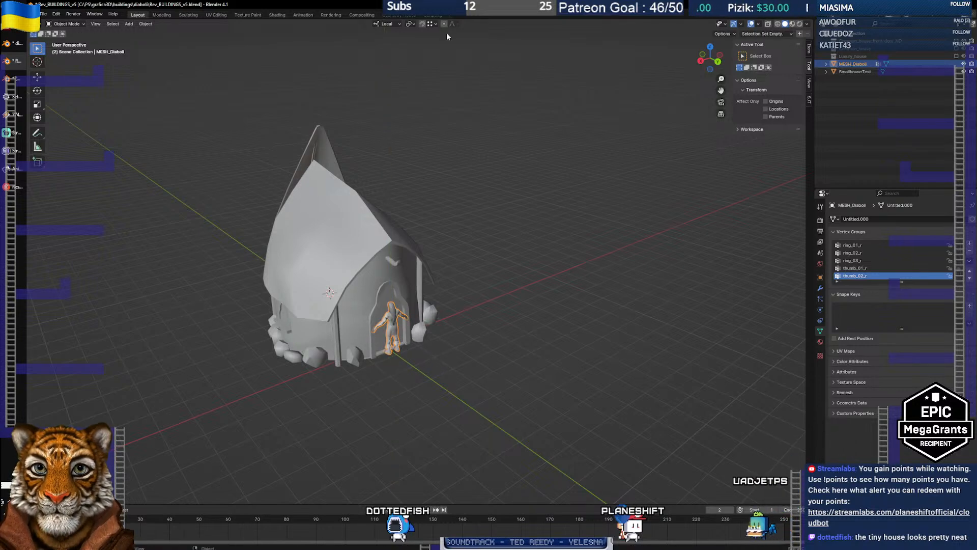
# Set the transform orientation to Global and move the MESH_Diaboli figure along Y out in front of the small house
pyautogui.click(387, 23)
pyautogui.click(382, 48)
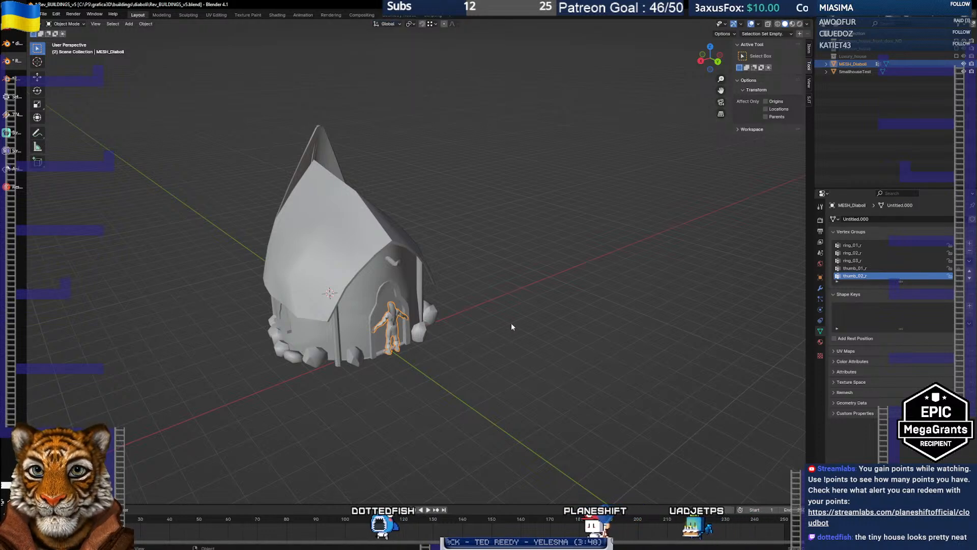
pyautogui.press('g')
pyautogui.press('y')
pyautogui.click(550, 403)
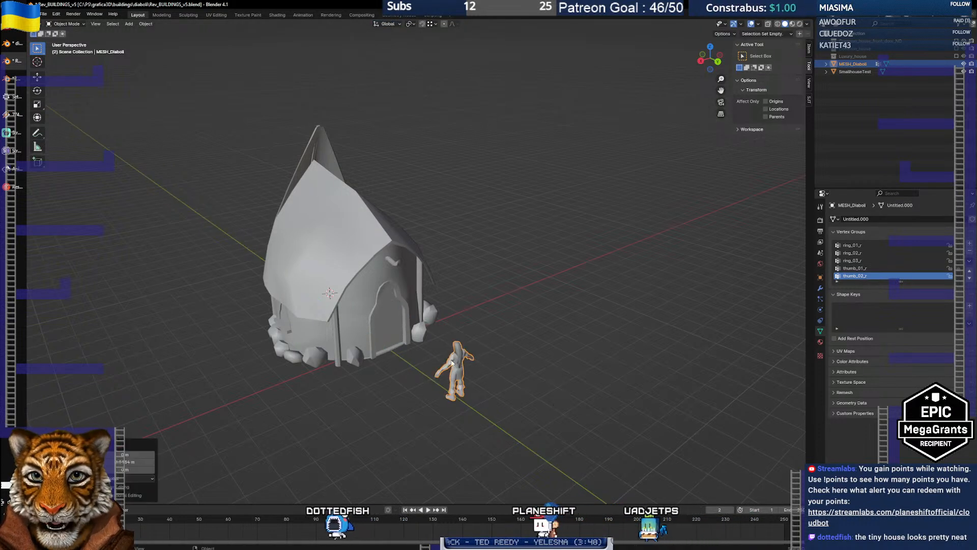
# Examine the small house's roof, tall pointed back and stone base from behind and the side, with the figure for scale
pyautogui.moveTo(356, 352); pyautogui.dragTo(556, 350)
pyautogui.click(350, 329)
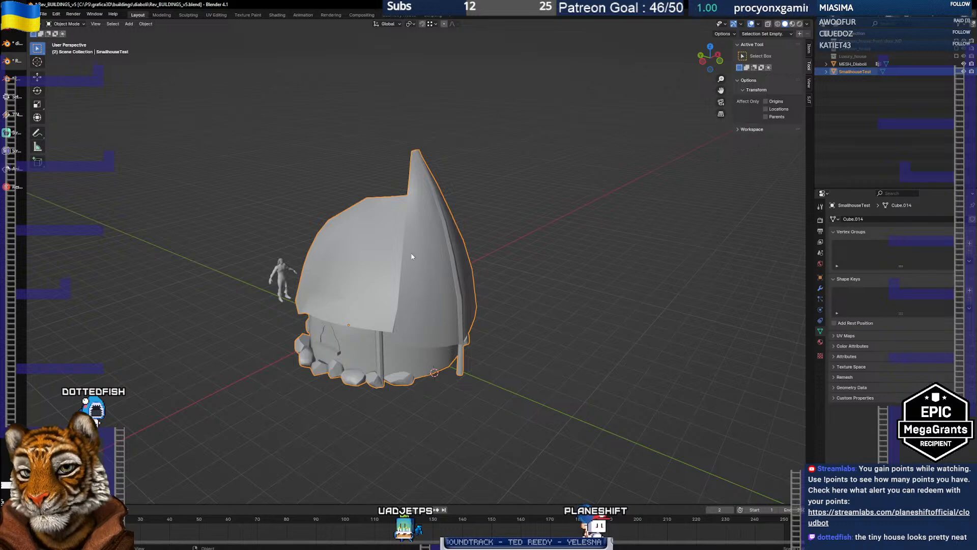
pyautogui.moveTo(376, 270); pyautogui.dragTo(355, 268)
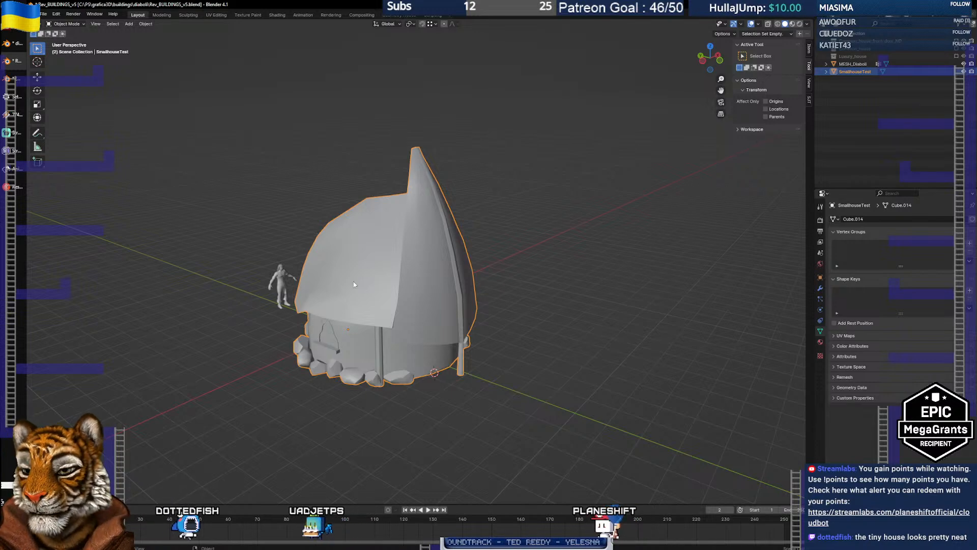
pyautogui.moveTo(353, 283)
pyautogui.mouseDown()
pyautogui.moveTo(408, 282)
pyautogui.moveTo(356, 283)
pyautogui.mouseUp()
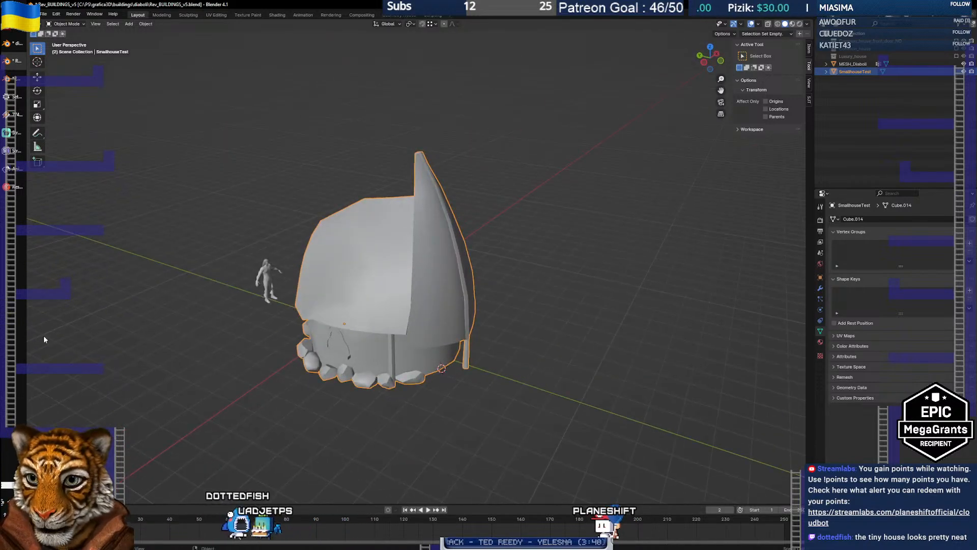
pyautogui.click(8, 260)
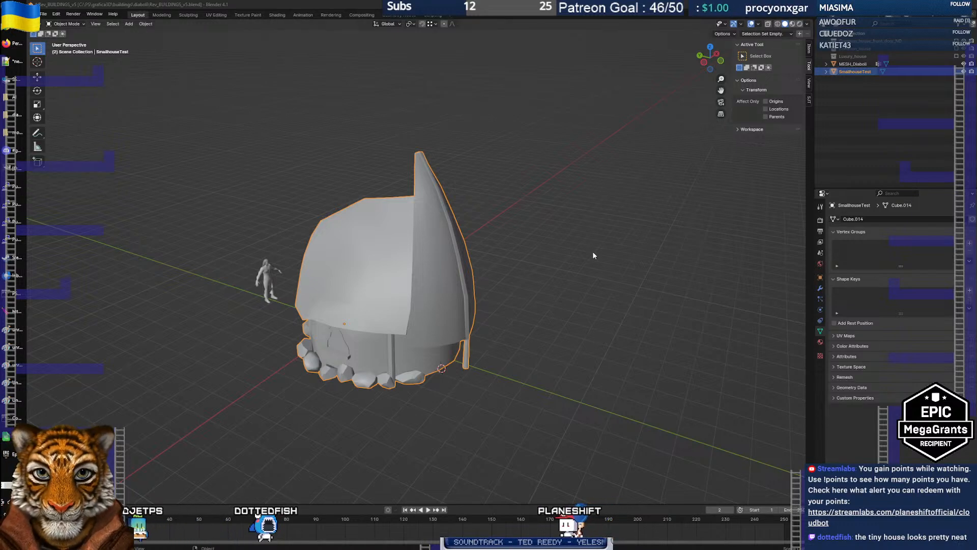
pyautogui.click(524, 273)
pyautogui.moveTo(340, 265)
pyautogui.mouseDown()
pyautogui.moveTo(560, 249)
pyautogui.moveTo(504, 264)
pyautogui.moveTo(330, 259)
pyautogui.moveTo(335, 270)
pyautogui.mouseUp()
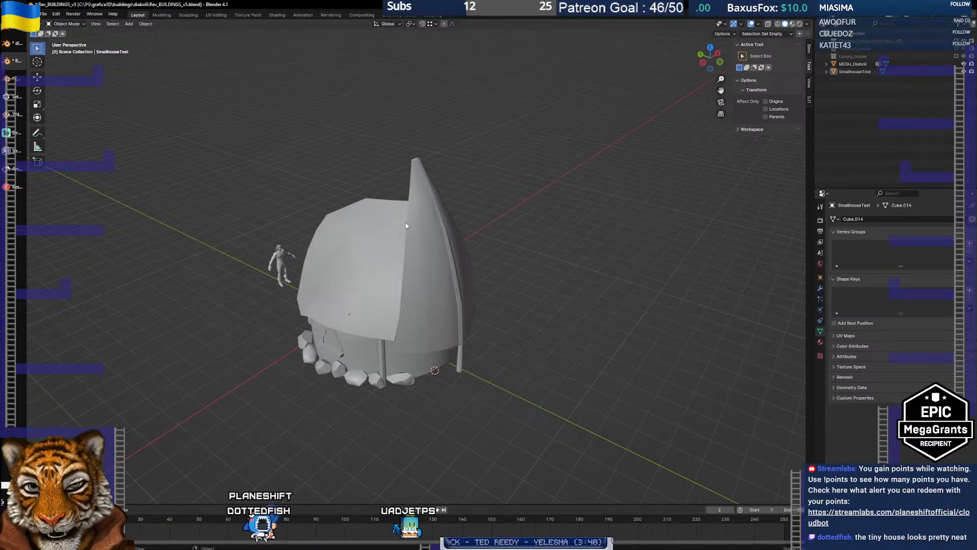
pyautogui.moveTo(334, 263); pyautogui.dragTo(408, 175)
pyautogui.scroll(-1, 423, 256)
pyautogui.scroll(1, 423, 256)
pyautogui.moveTo(408, 210)
pyautogui.mouseDown()
pyautogui.moveTo(475, 210)
pyautogui.moveTo(494, 193)
pyautogui.moveTo(414, 214)
pyautogui.mouseUp()
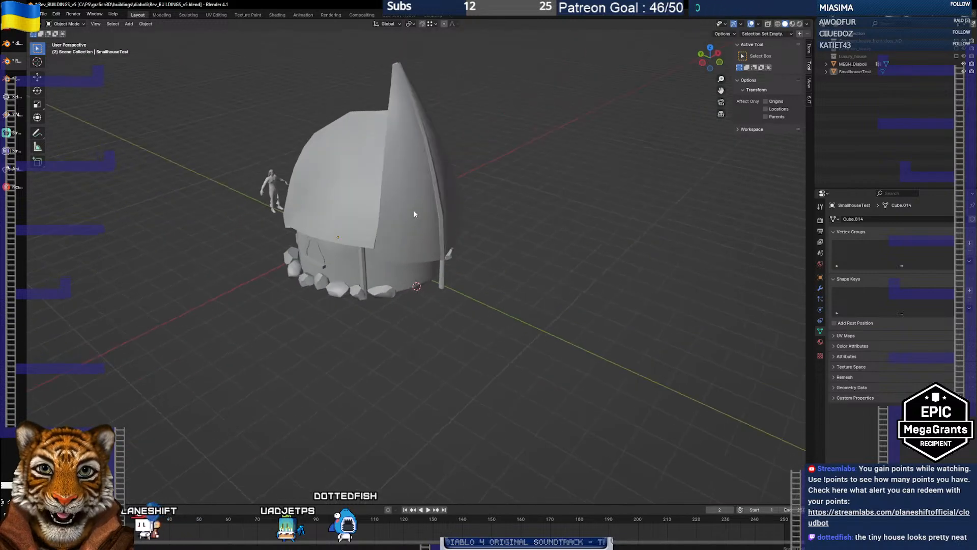
pyautogui.moveTo(438, 245)
pyautogui.mouseDown()
pyautogui.moveTo(448, 244)
pyautogui.moveTo(378, 253)
pyautogui.moveTo(443, 253)
pyautogui.mouseUp()
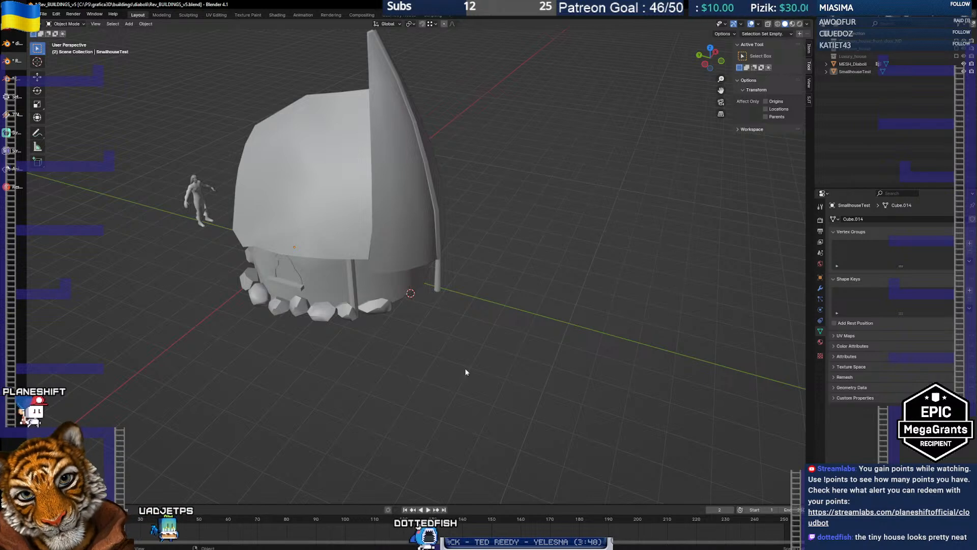
pyautogui.scroll(-4, 464, 311)
pyautogui.scroll(4, 463, 312)
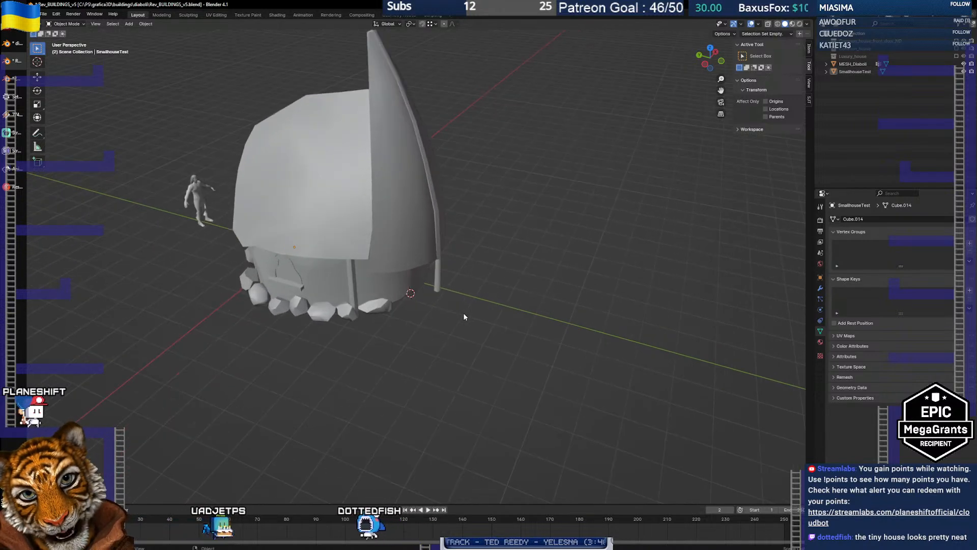
pyautogui.scroll(-1, 463, 313)
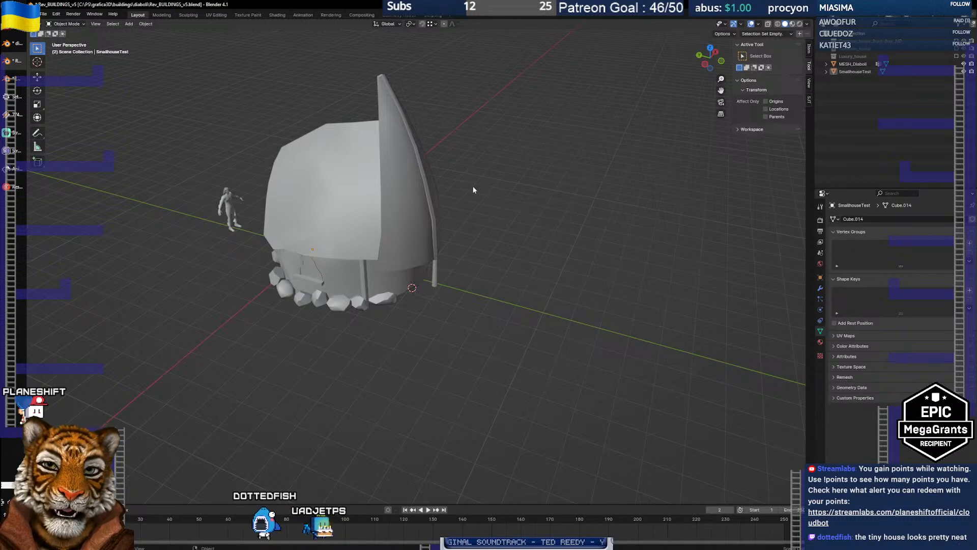
# In File Explorer, open Diaboli_architectural_elements.jpg from the Diaboli folder under sketches > Architecture Guide
pyautogui.click(3, 484)
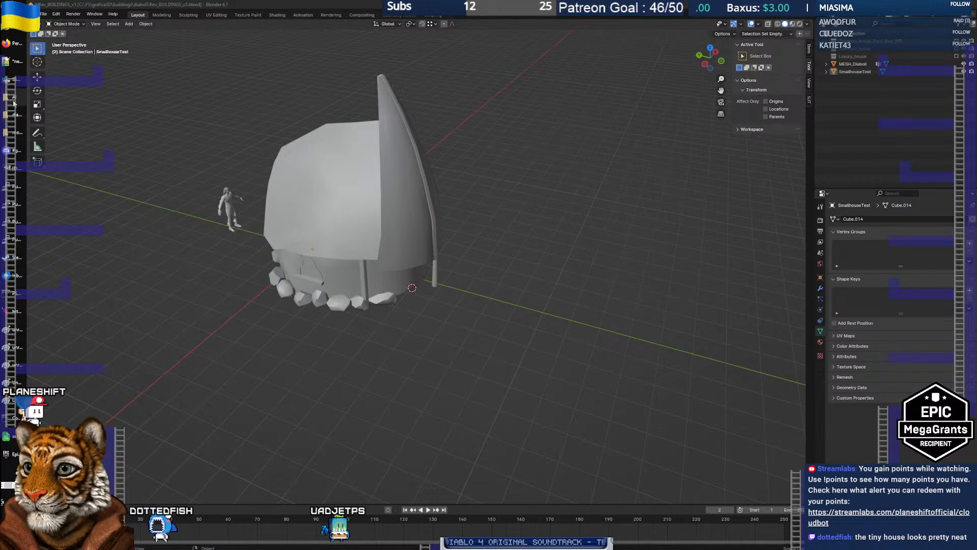
pyautogui.click(16, 115)
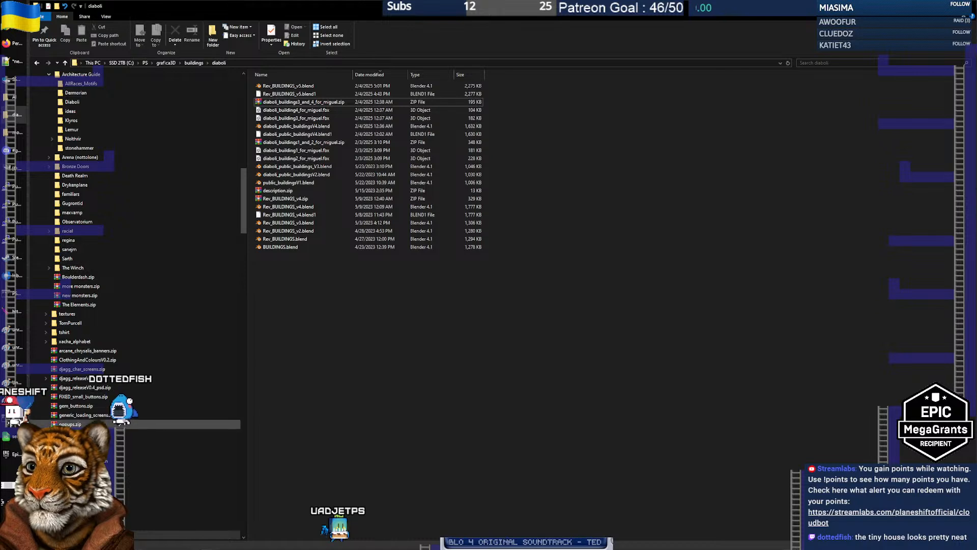
pyautogui.hotkey('alt', 'Up')
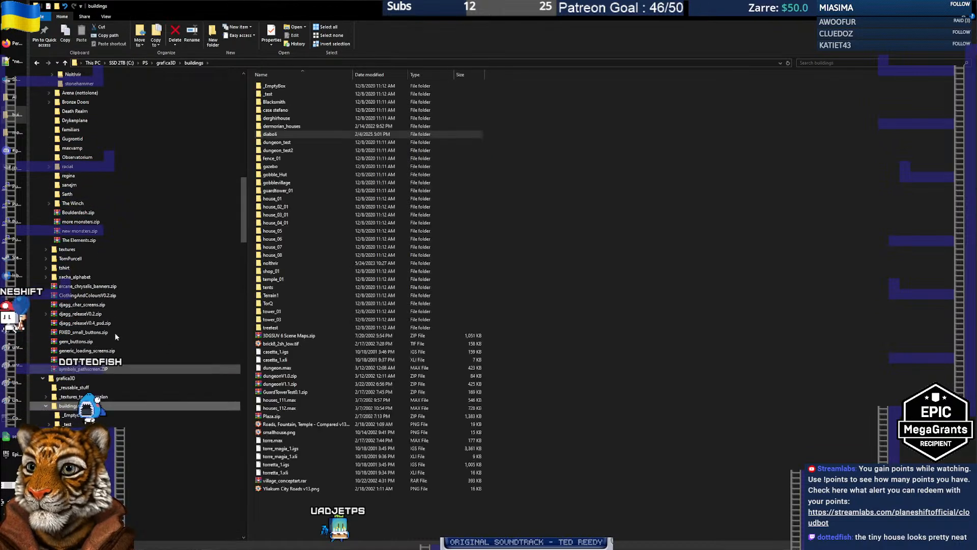
pyautogui.scroll(6, 115, 331)
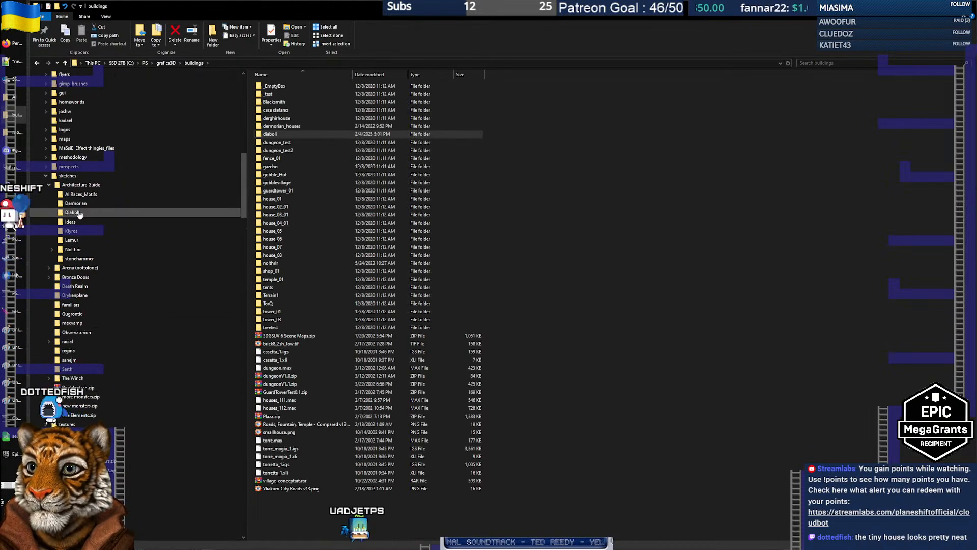
pyautogui.click(71, 212)
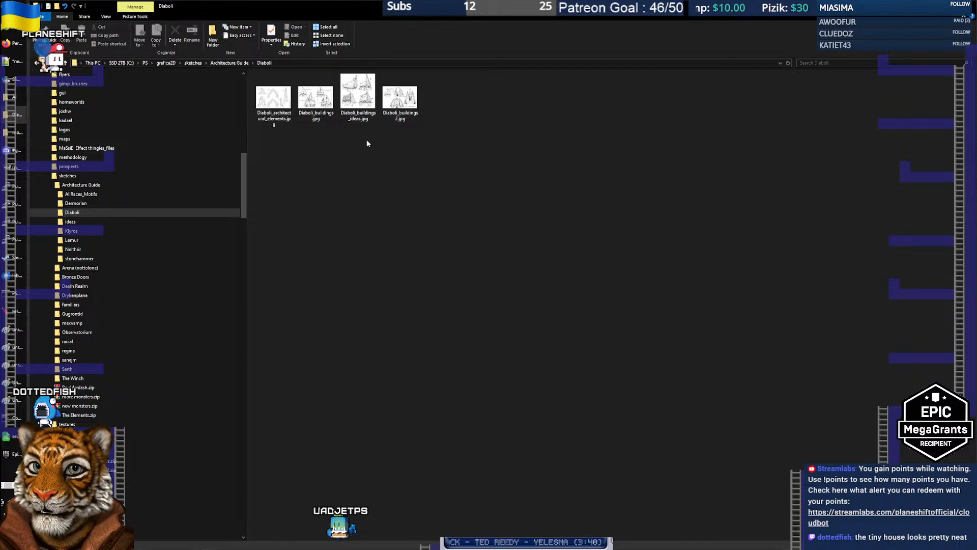
pyautogui.doubleClick(273, 99)
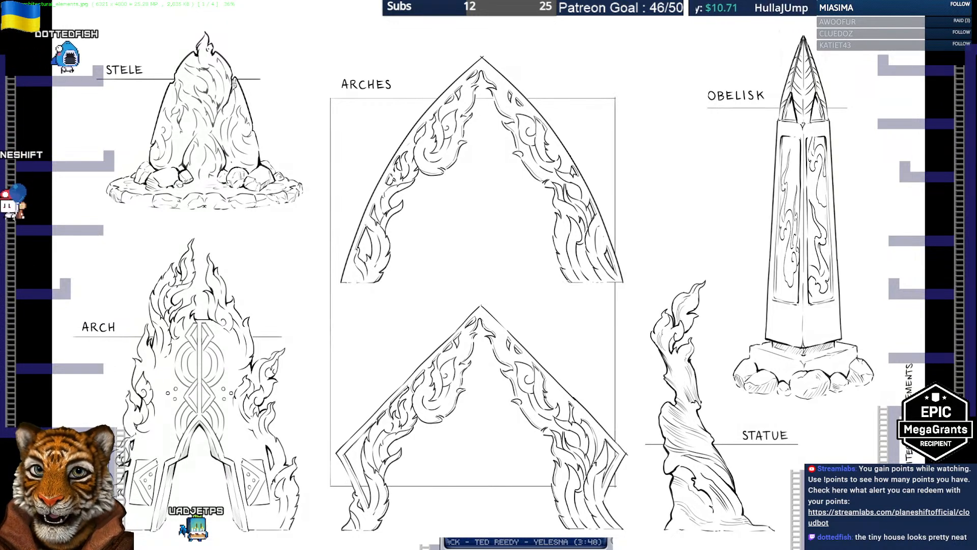
# Copy the whole Diaboli_architectural_elements.jpg image to the clipboard and close the image viewer
pyautogui.moveTo(182, 404); pyautogui.dragTo(108, 432)
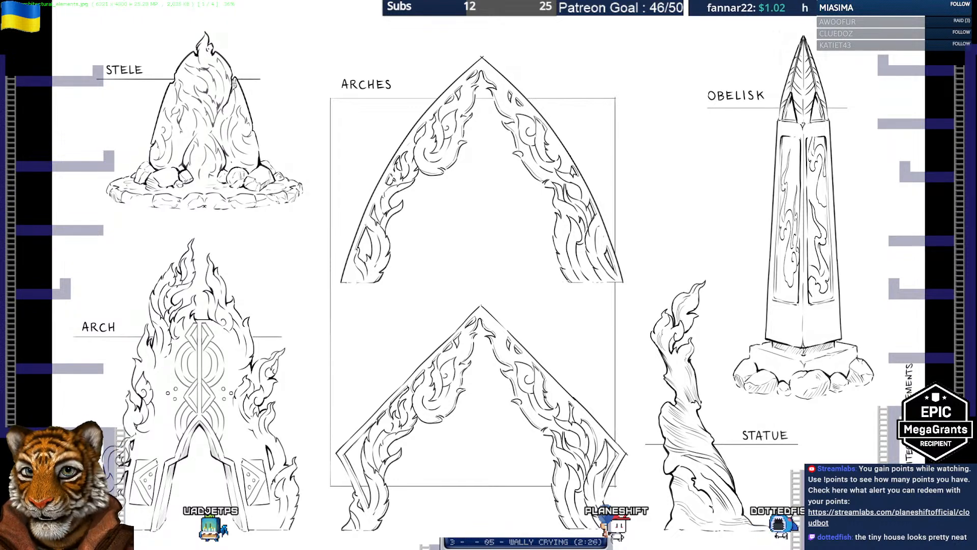
pyautogui.rightClick(542, 158)
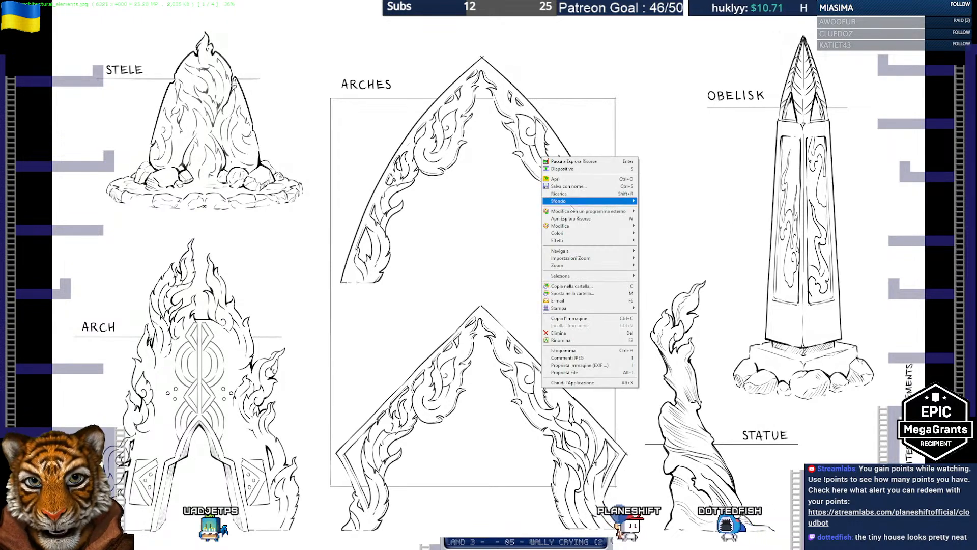
pyautogui.click(565, 318)
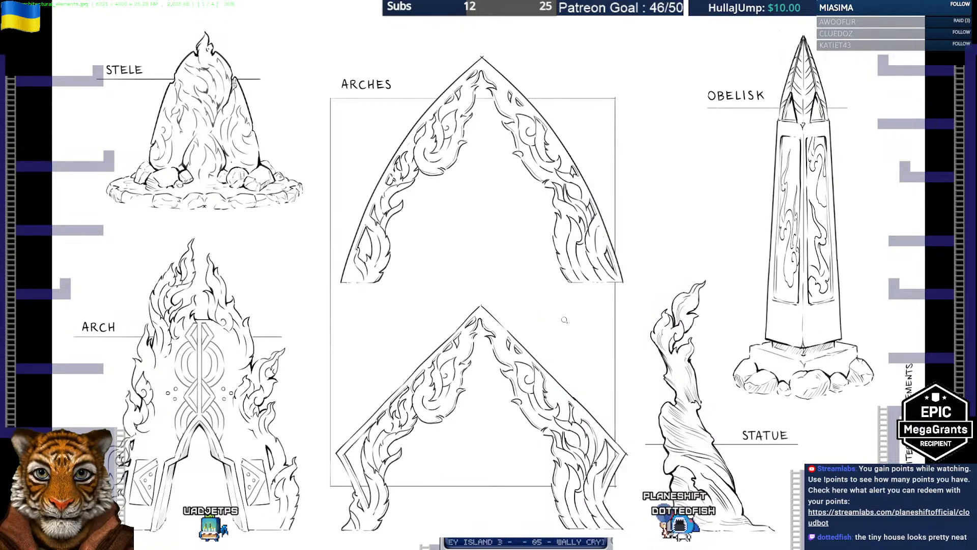
pyautogui.press('Escape')
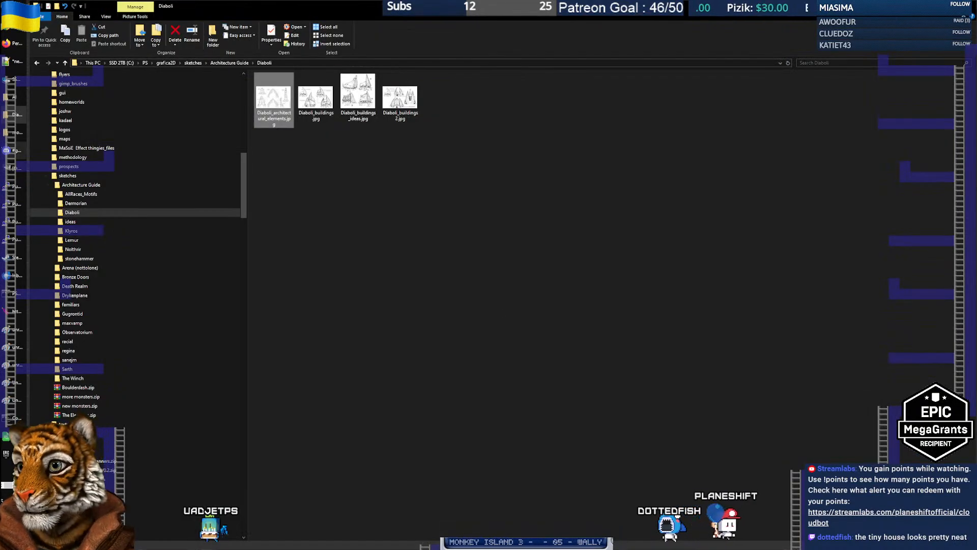
# Switch to GIMP and create a new image from the copied Diaboli architectural elements sheet
pyautogui.click(10, 174)
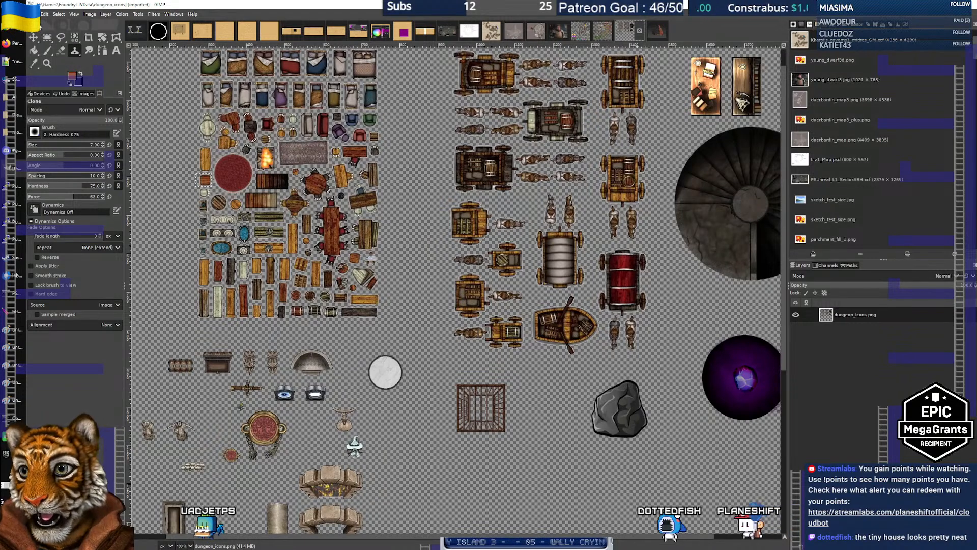
pyautogui.click(44, 13)
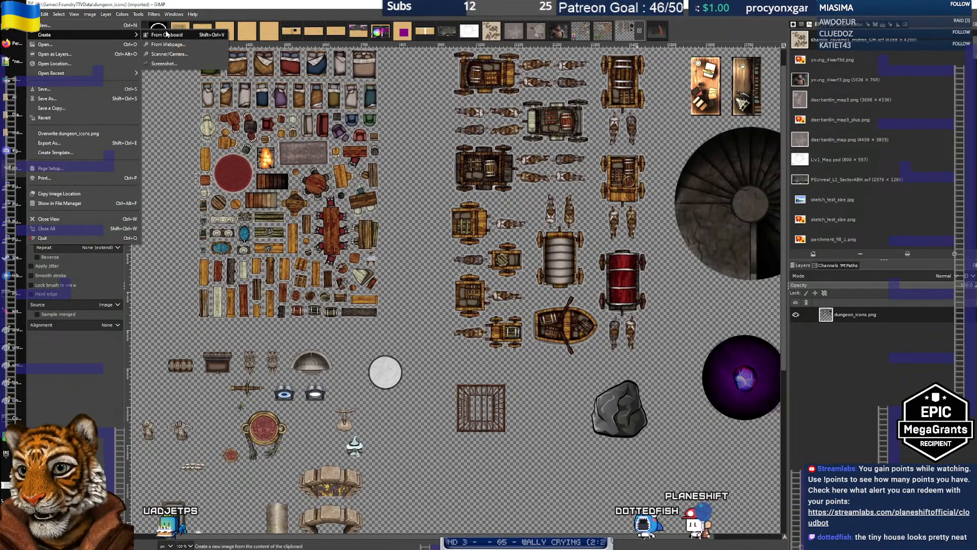
pyautogui.click(166, 31)
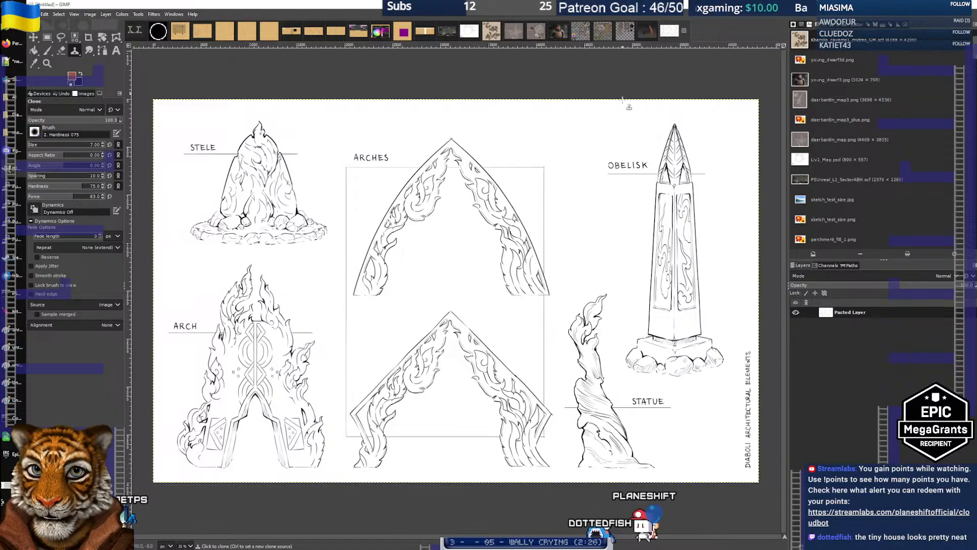
# Look through the open dungeon_icons2.png sheet and the armoured dwarf portrait, and return to the pasted architectural elements image
pyautogui.click(584, 32)
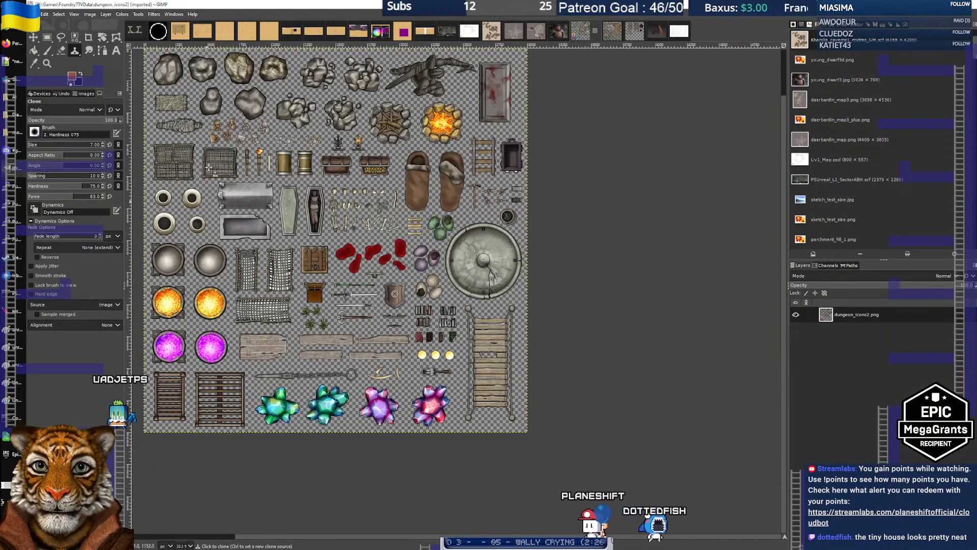
pyautogui.rightClick(325, 180)
pyautogui.click(538, 211)
pyautogui.moveTo(411, 169); pyautogui.dragTo(490, 212)
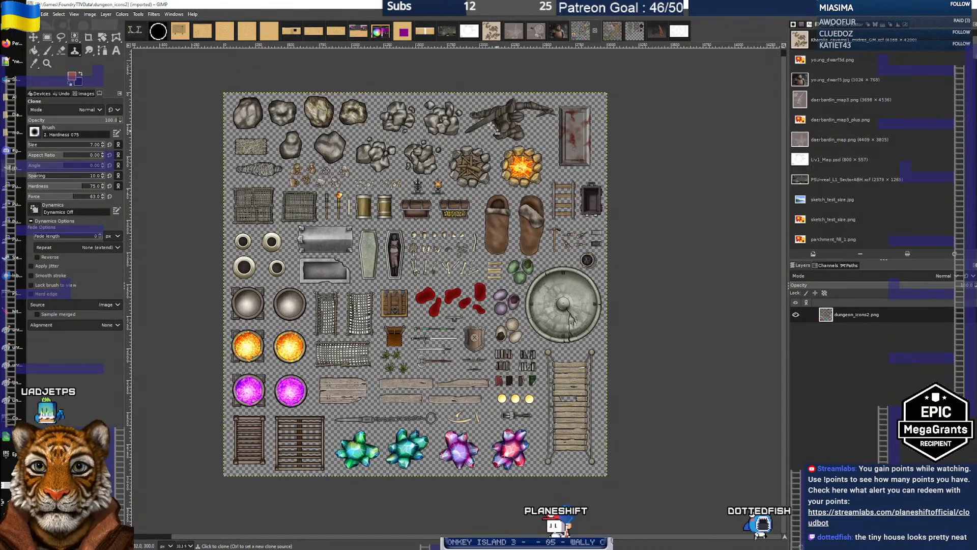
pyautogui.click(559, 33)
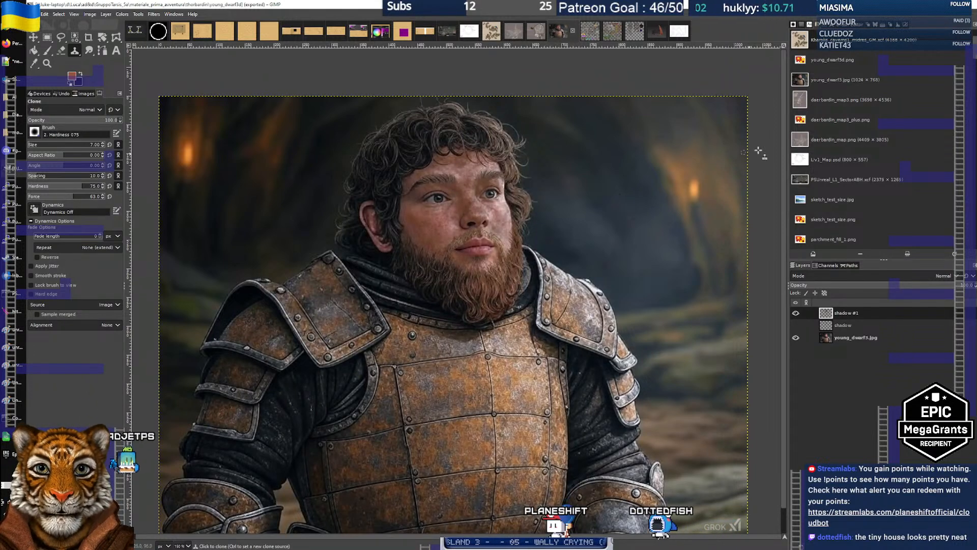
pyautogui.scroll(-1, 777, 148)
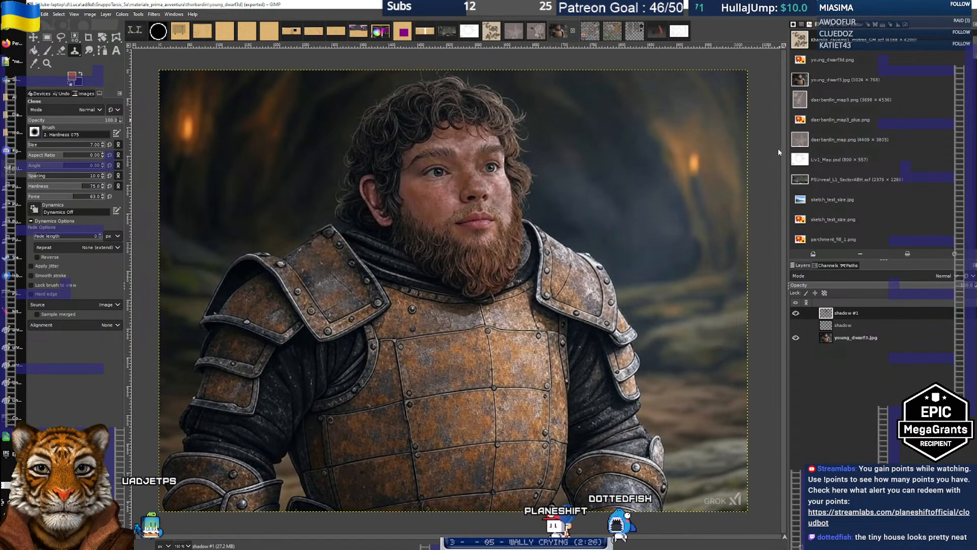
pyautogui.scroll(-1, 541, 231)
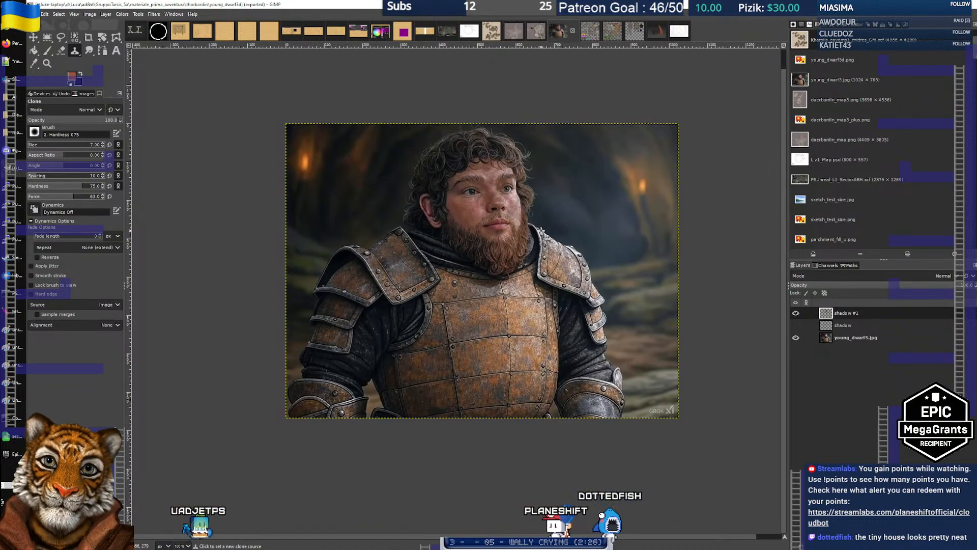
pyautogui.click(678, 32)
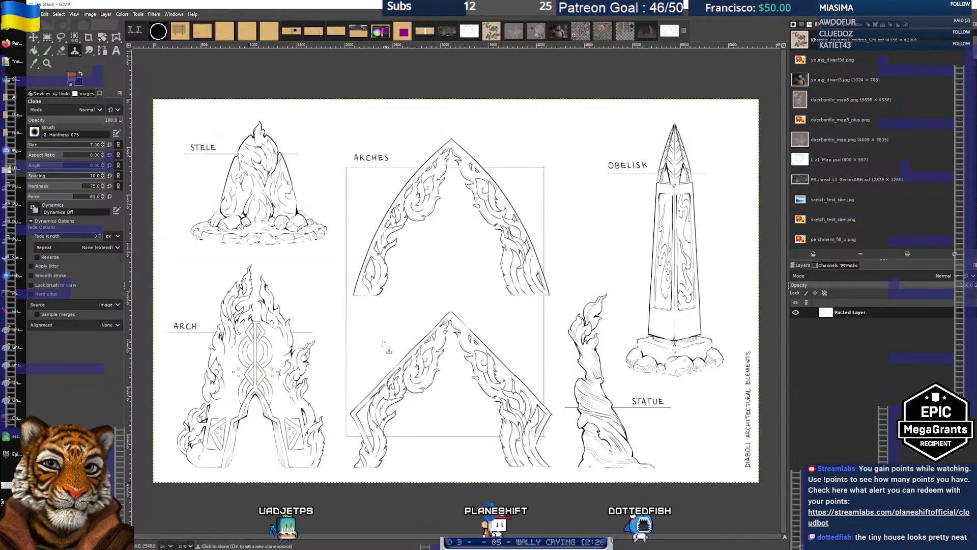
# Free-select the geometric ornament at the centre of the flaming ARCH, copy and paste it, and place it under the lower arch's apex
pyautogui.scroll(1, 382, 344)
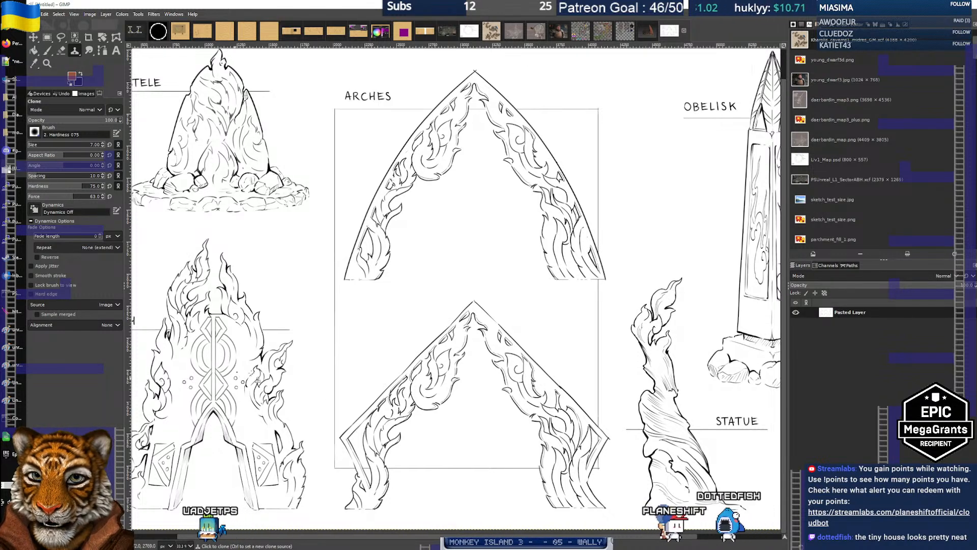
pyautogui.hscroll(-2, 254, 371)
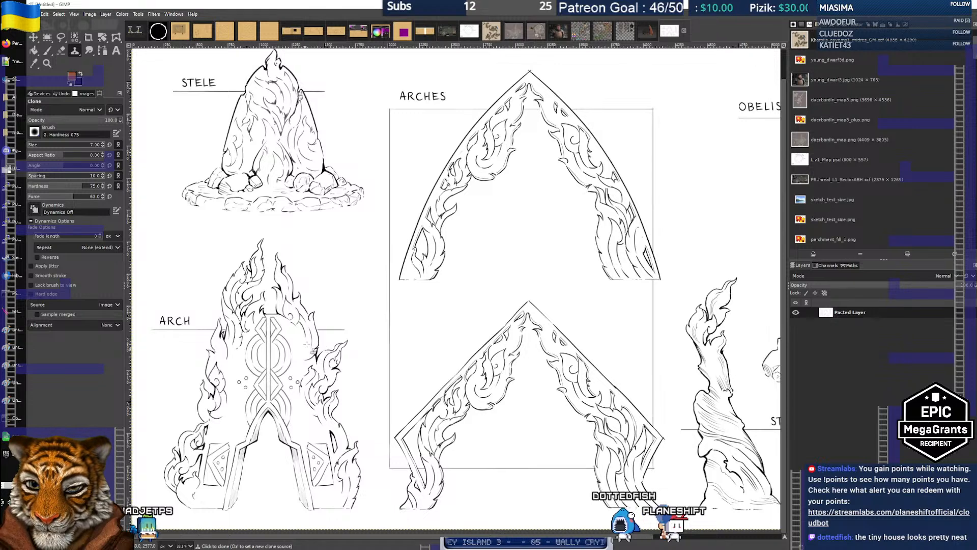
pyautogui.click(60, 38)
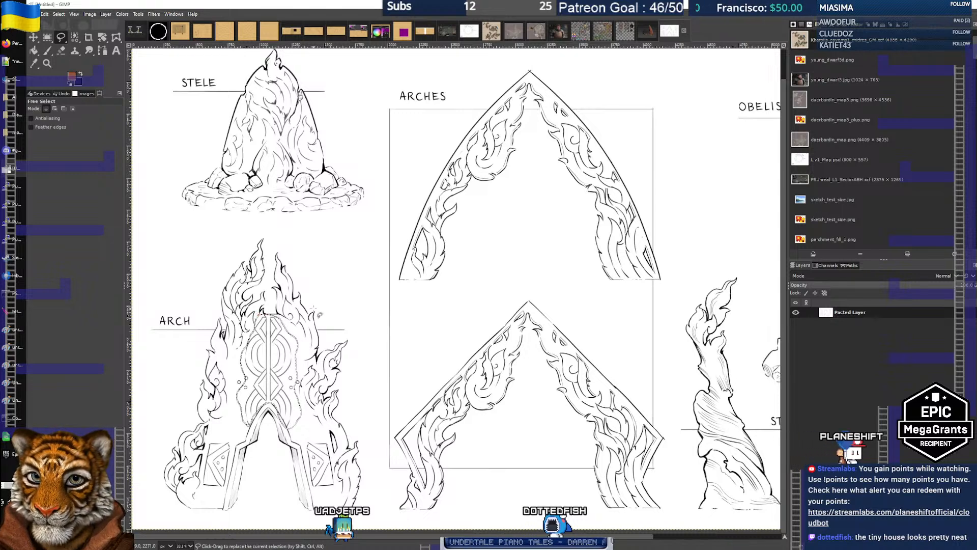
pyautogui.hotkey('ctrl', 'c')
pyautogui.hotkey('ctrl', 'v')
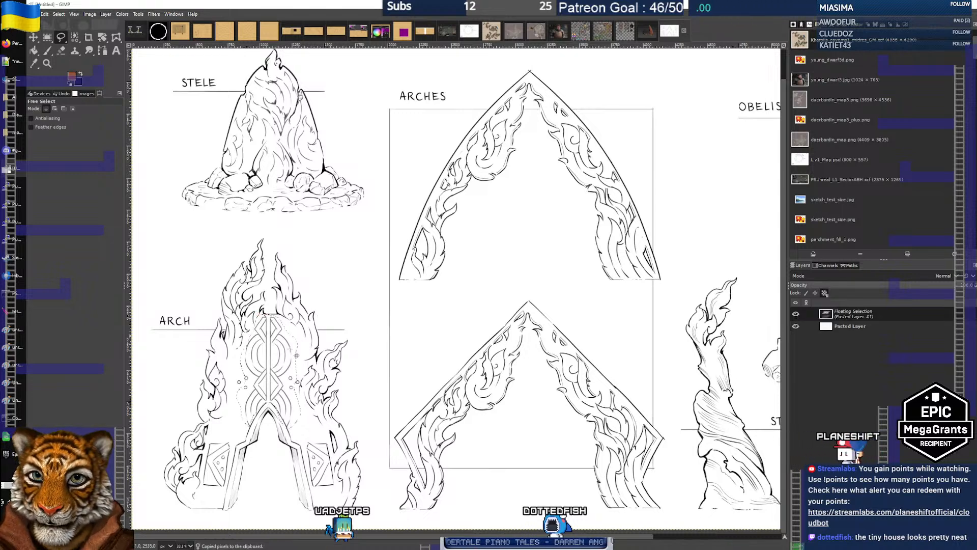
pyautogui.moveTo(270, 378)
pyautogui.mouseDown()
pyautogui.moveTo(519, 402)
pyautogui.moveTo(492, 396)
pyautogui.moveTo(530, 415)
pyautogui.moveTo(555, 402)
pyautogui.mouseUp()
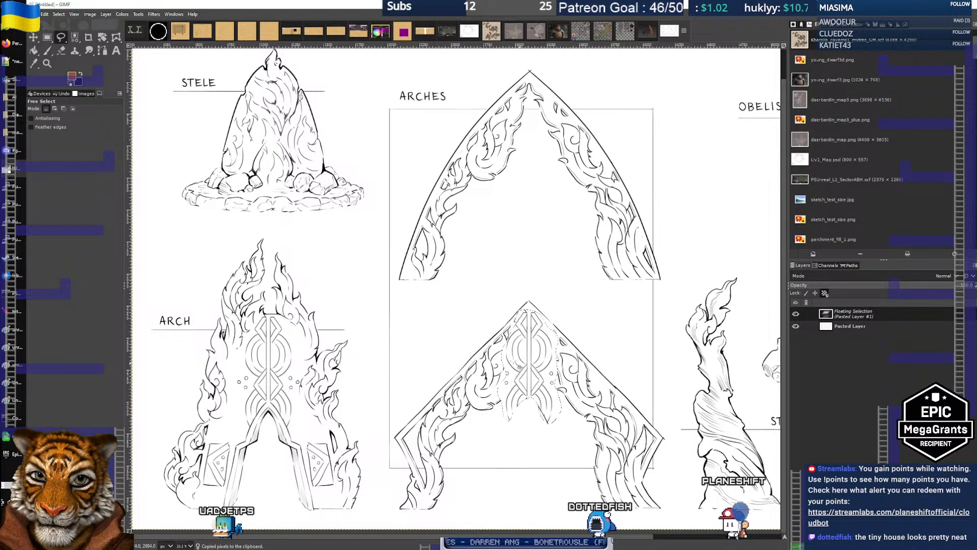
# Draw an elliptical selection about 652 by 664 px around the right foot of the lower arch
pyautogui.moveTo(439, 371); pyautogui.dragTo(362, 293)
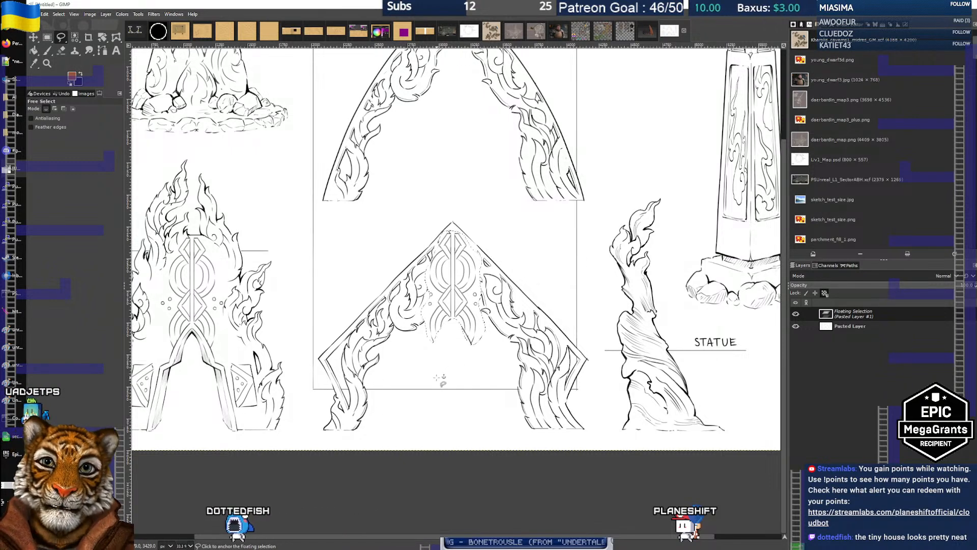
pyautogui.scroll(1, 437, 377)
pyautogui.moveTo(437, 378); pyautogui.dragTo(448, 342)
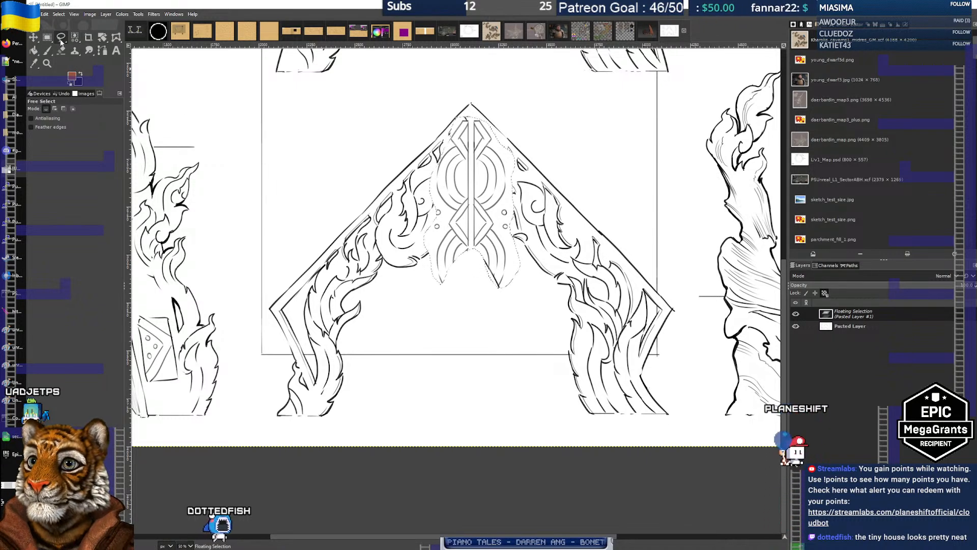
pyautogui.click(47, 51)
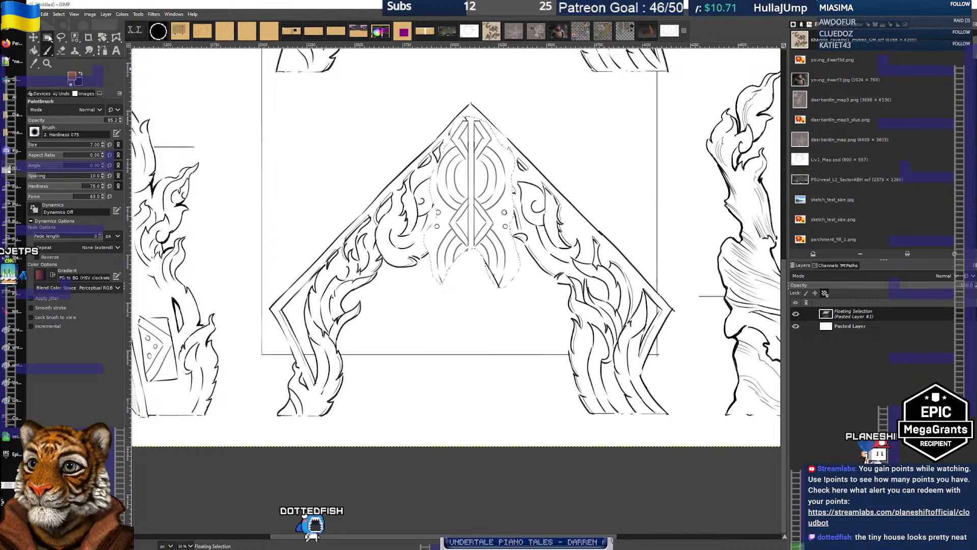
pyautogui.press('e')
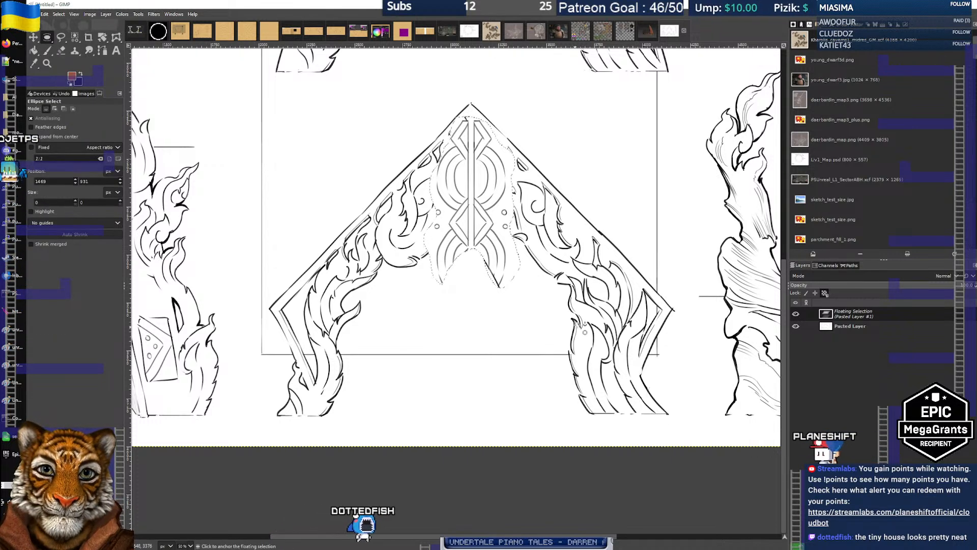
pyautogui.moveTo(572, 308)
pyautogui.mouseDown()
pyautogui.moveTo(713, 442)
pyautogui.moveTo(702, 429)
pyautogui.mouseUp()
pyautogui.moveTo(581, 313); pyautogui.dragTo(586, 309)
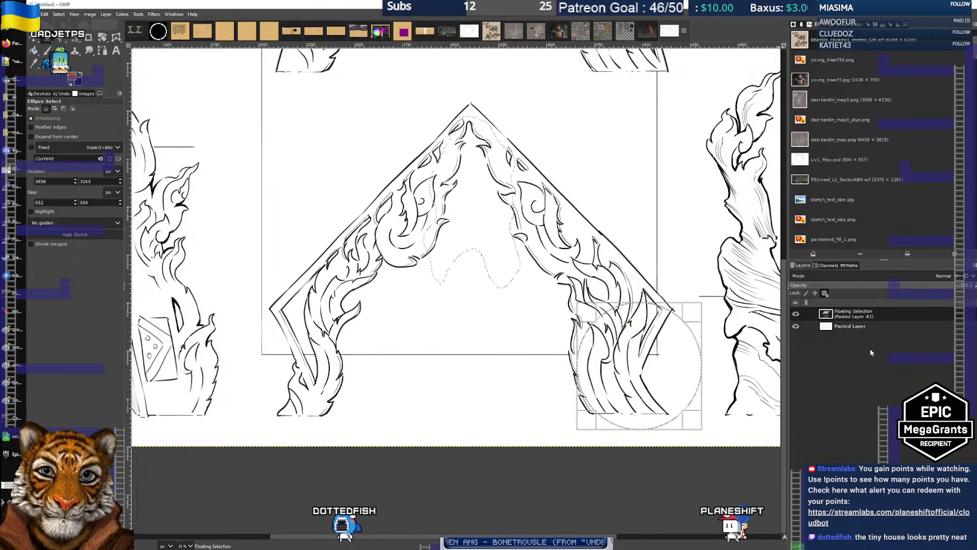
# Turn the floating ornament into its own layer and add a new 6321 by 4000 layer named shadow above it
pyautogui.click(797, 546)
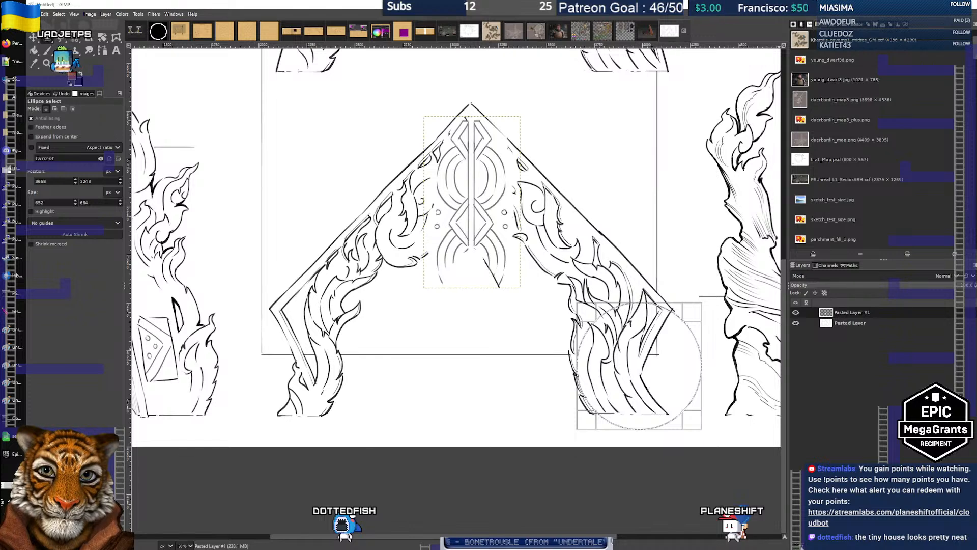
pyautogui.click(800, 546)
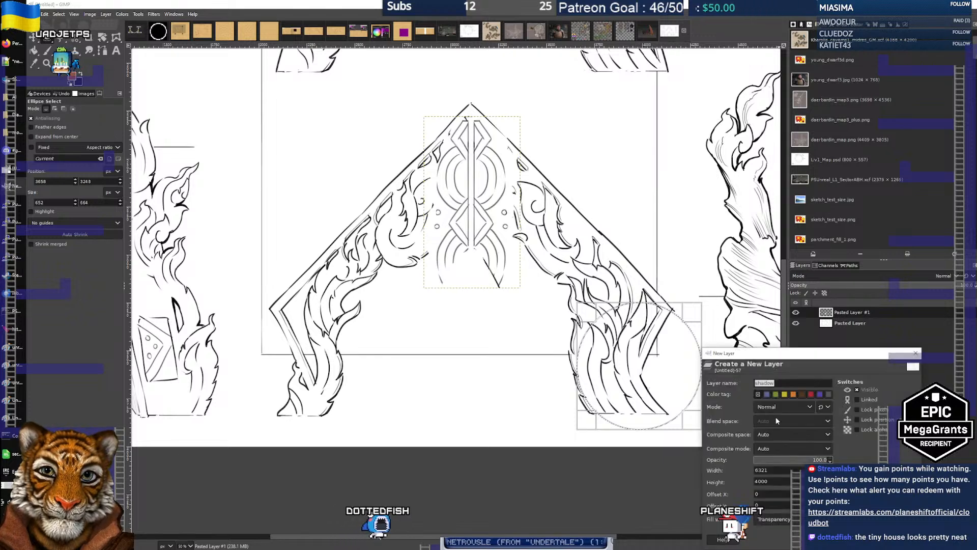
pyautogui.press('Return')
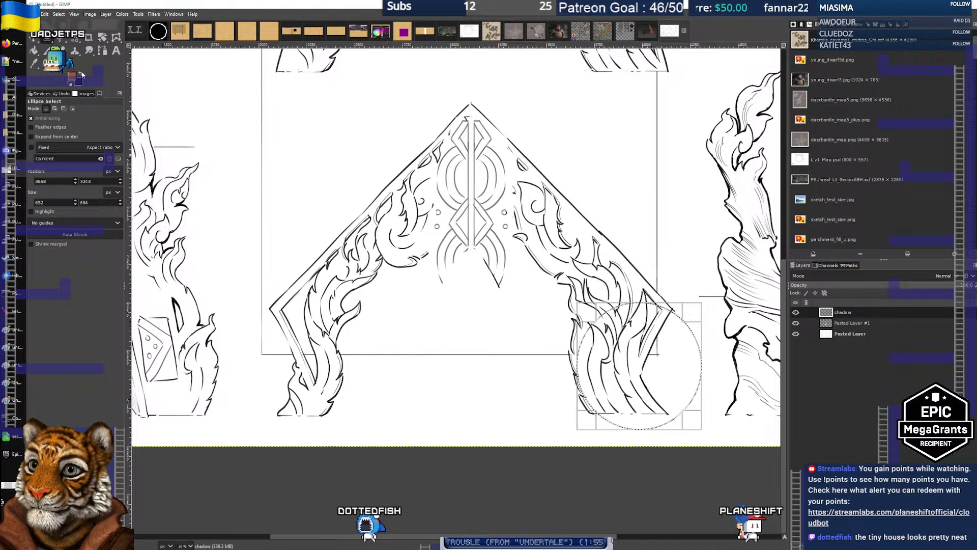
# Try stroking the elliptical selection on the shadow layer with the size 7 Paintbrush in black, and undo the stroke
pyautogui.click(47, 50)
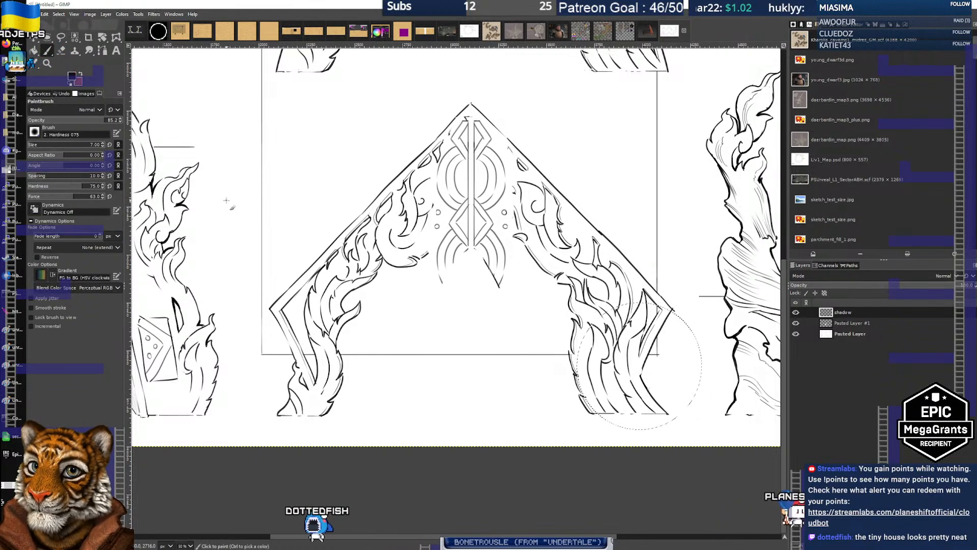
pyautogui.rightClick(568, 315)
pyautogui.moveTo(582, 336)
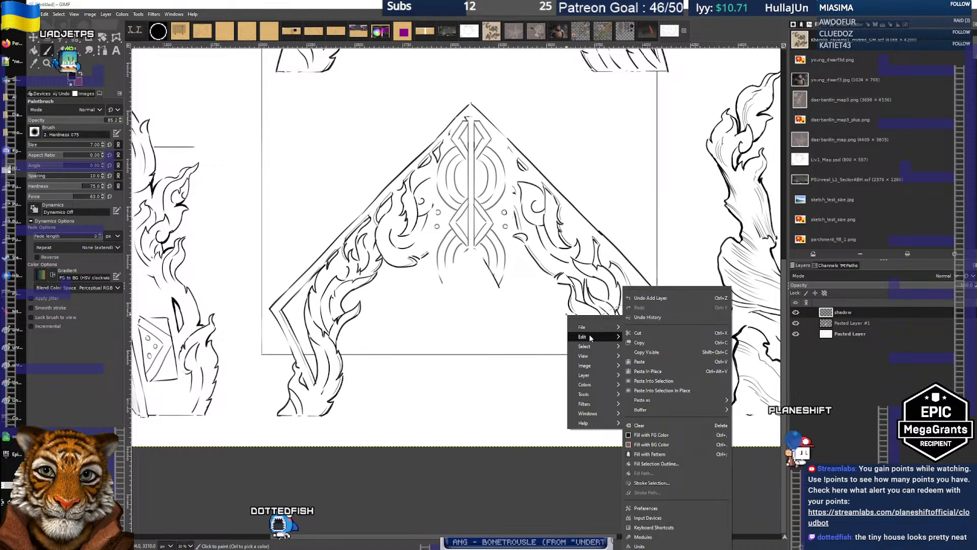
pyautogui.click(661, 483)
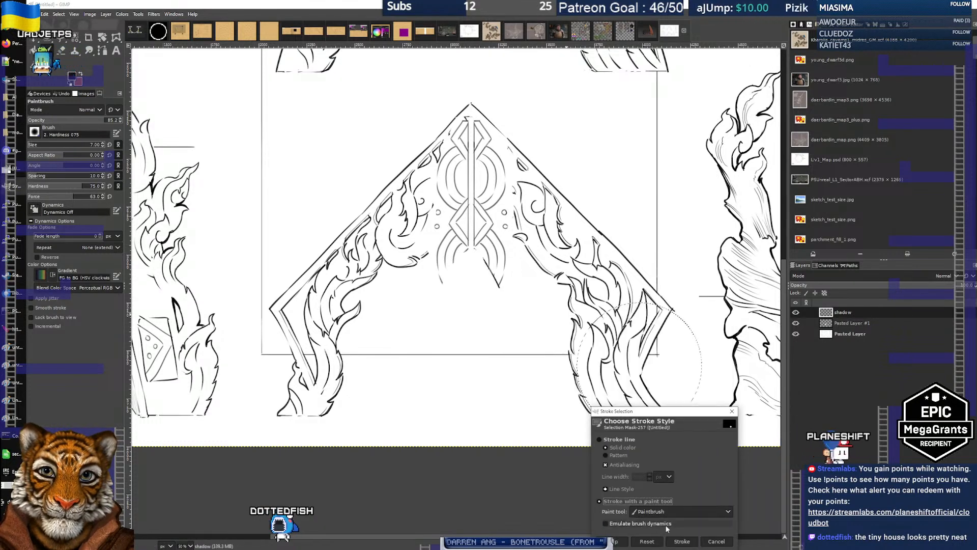
pyautogui.click(681, 541)
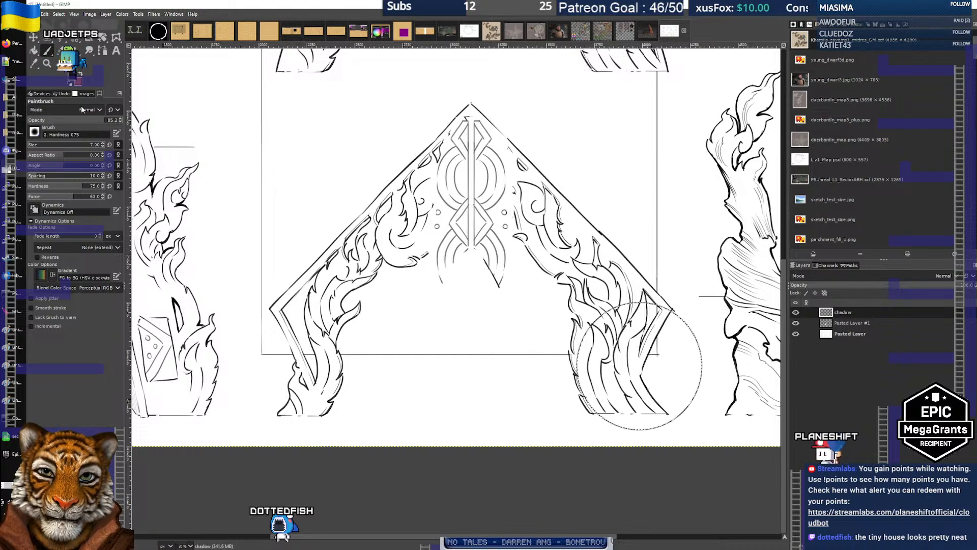
pyautogui.press('e')
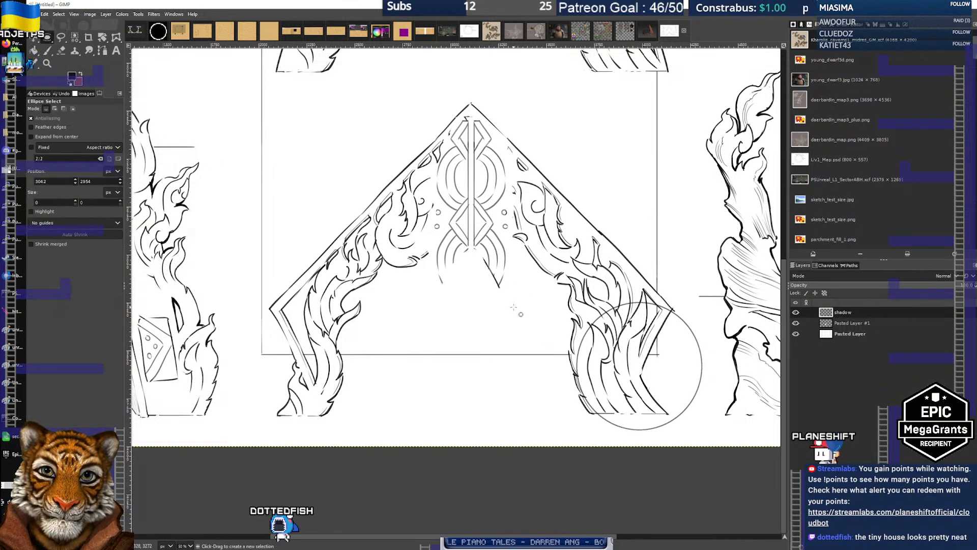
pyautogui.hotkey('ctrl', 'z')
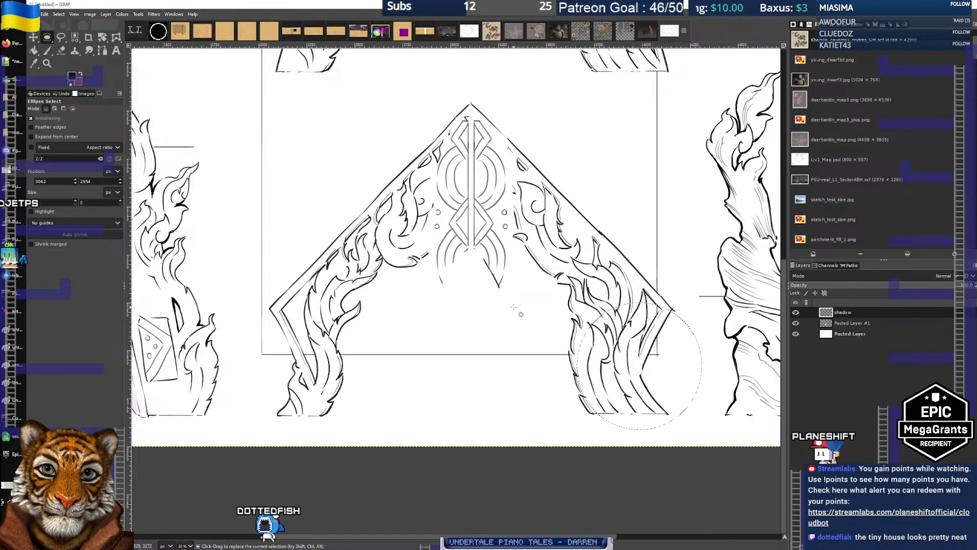
# Try stroking the elliptical selection on the shadow layer with the Paintbrush at size 10, and undo the stroke
pyautogui.click(48, 50)
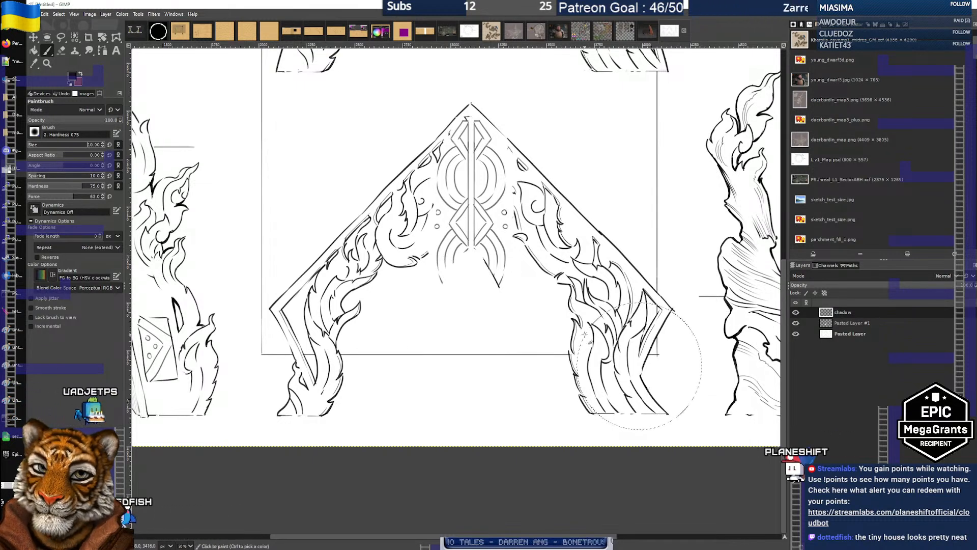
pyautogui.rightClick(611, 365)
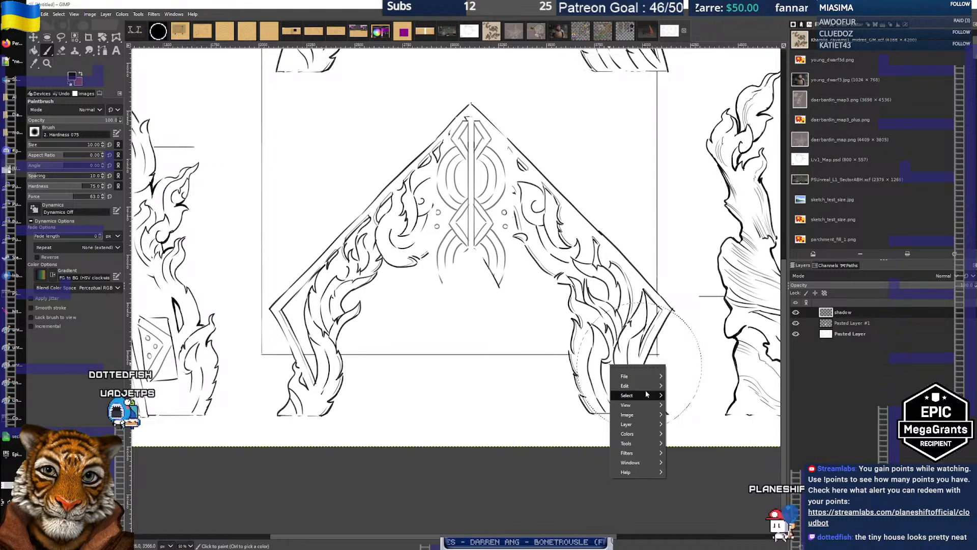
pyautogui.moveTo(644, 394)
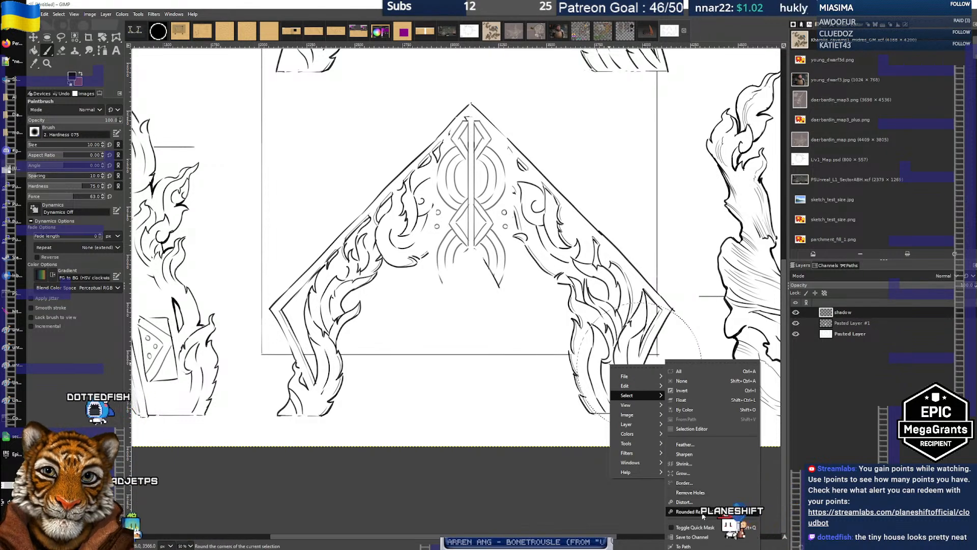
pyautogui.click(692, 482)
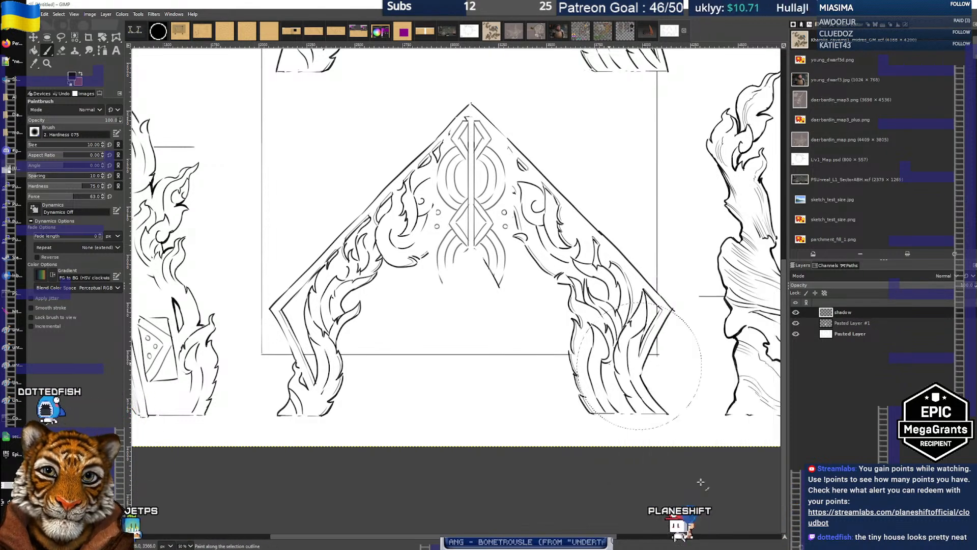
pyautogui.press('Return')
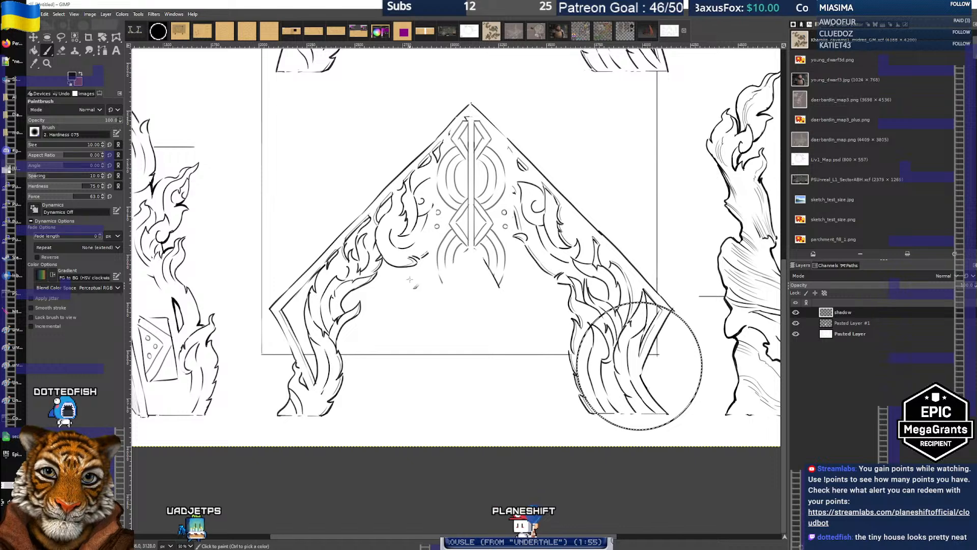
pyautogui.hotkey('ctrl', 'z')
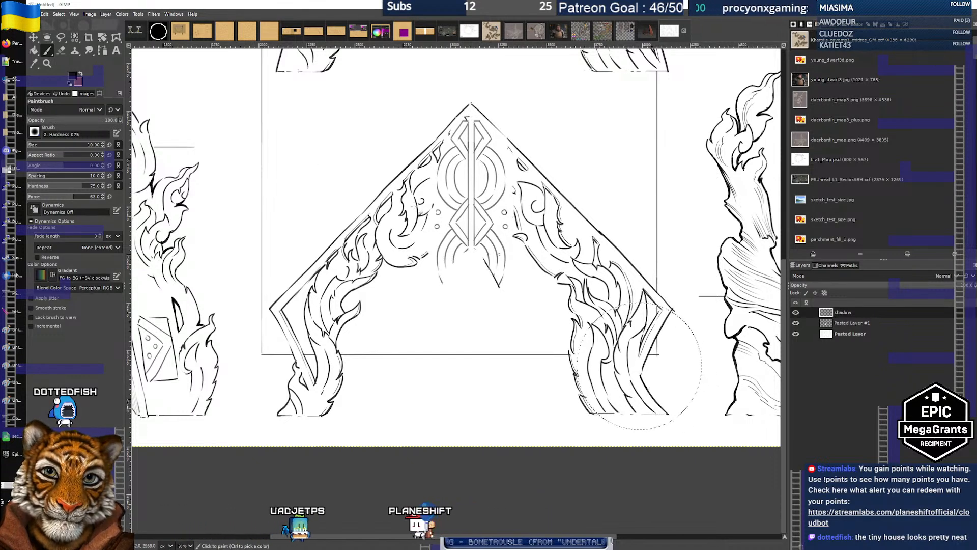
# Narrow the elliptical selection around the right foot of the lower arch to about 430 by 606 px
pyautogui.press('e')
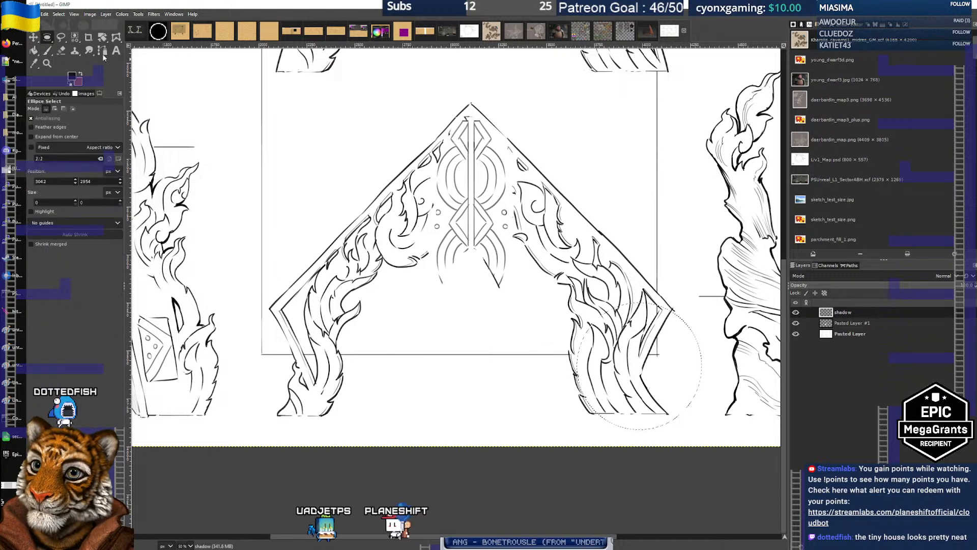
pyautogui.click(680, 395)
pyautogui.moveTo(700, 427); pyautogui.dragTo(686, 428)
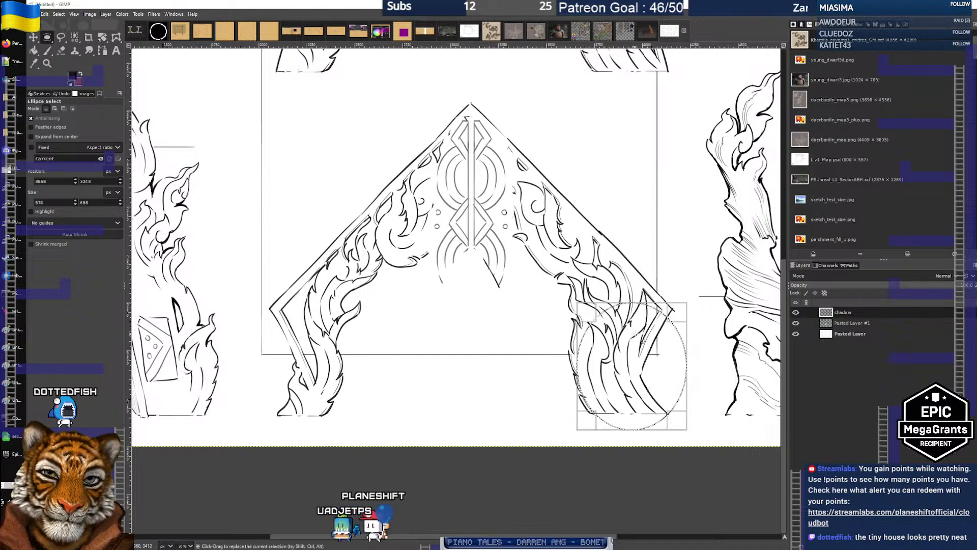
pyautogui.moveTo(680, 431); pyautogui.dragTo(677, 429)
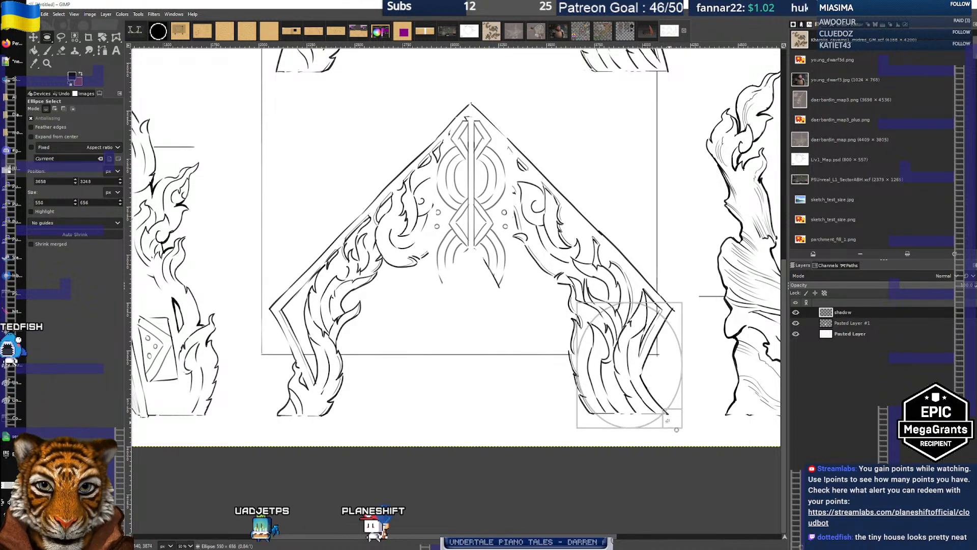
pyautogui.moveTo(596, 314); pyautogui.dragTo(616, 323)
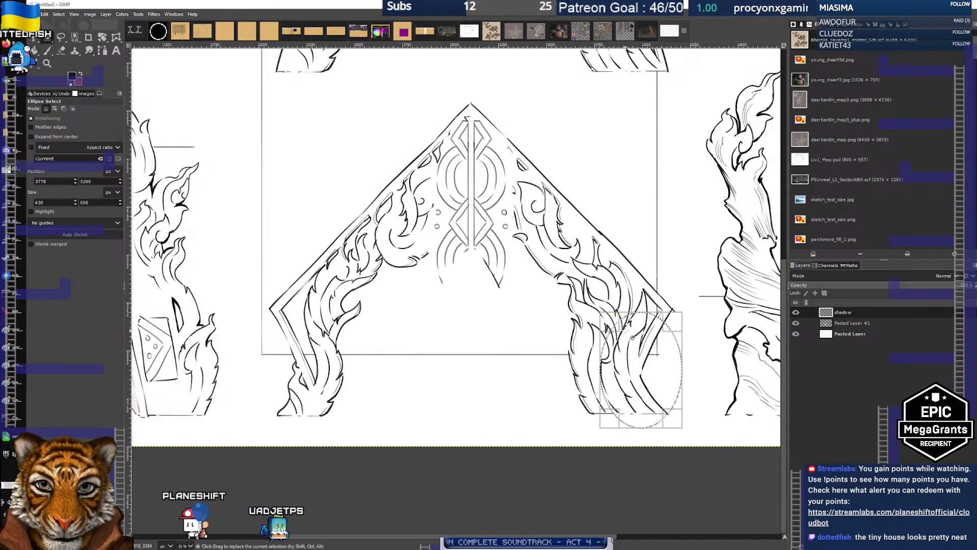
# Stroke the resized elliptical selection on the shadow layer using the Paintbrush as the paint tool
pyautogui.rightClick(614, 319)
pyautogui.moveTo(639, 338)
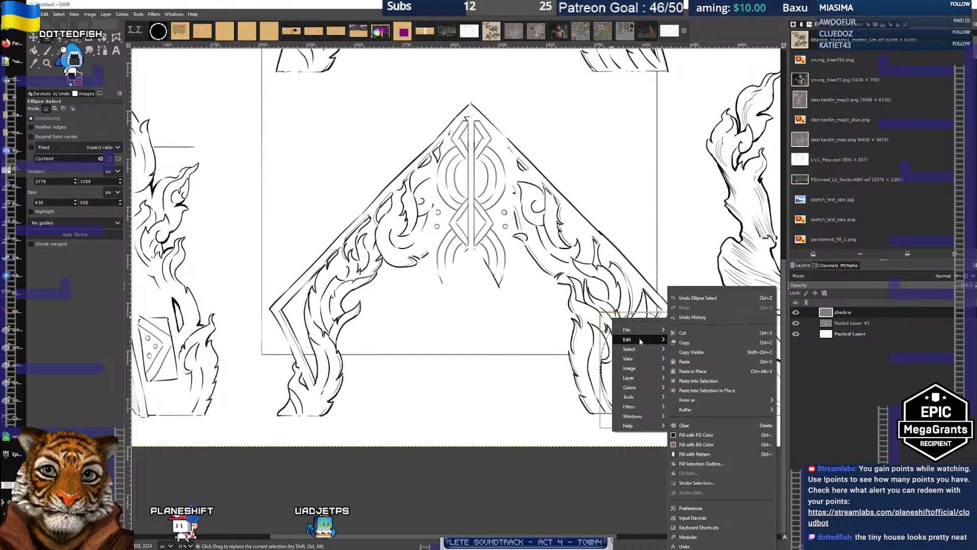
pyautogui.click(720, 482)
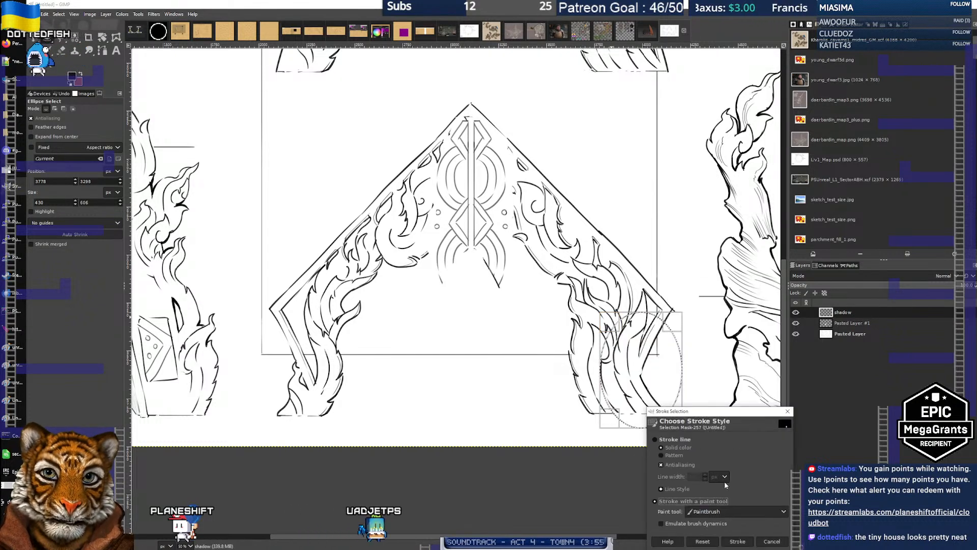
pyautogui.click(737, 541)
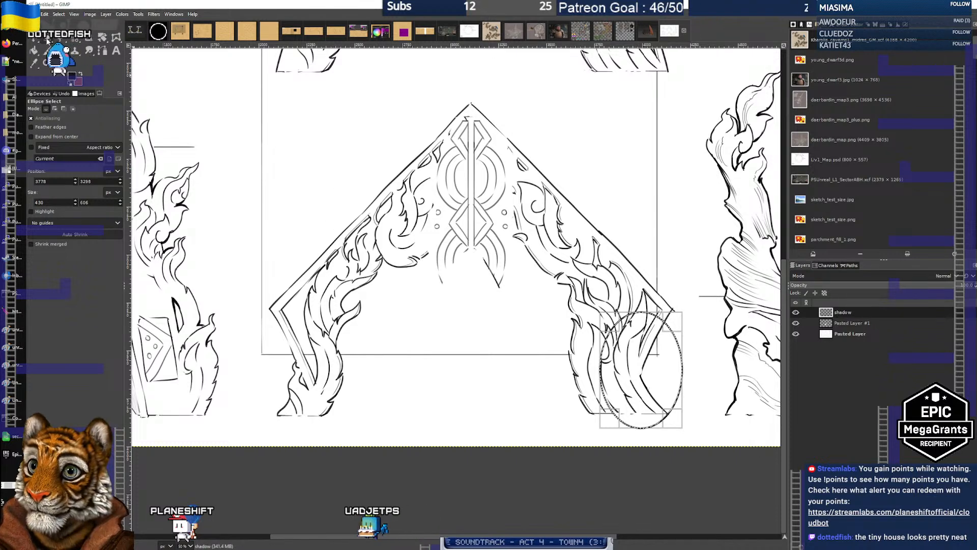
# Select a strip about 636 by 110 px under the right foot, delete the ellipse's lower end, and make the bottom Pasted Layer active
pyautogui.moveTo(47, 39); pyautogui.dragTo(71, 49)
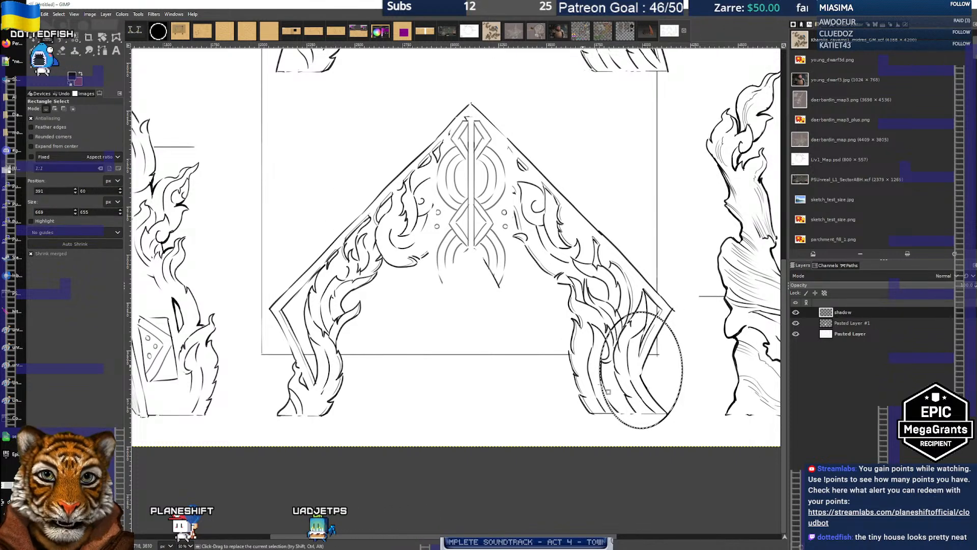
pyautogui.moveTo(581, 414); pyautogui.dragTo(702, 433)
pyautogui.press('Delete')
pyautogui.press('pagedown')
pyautogui.press('pagedown')
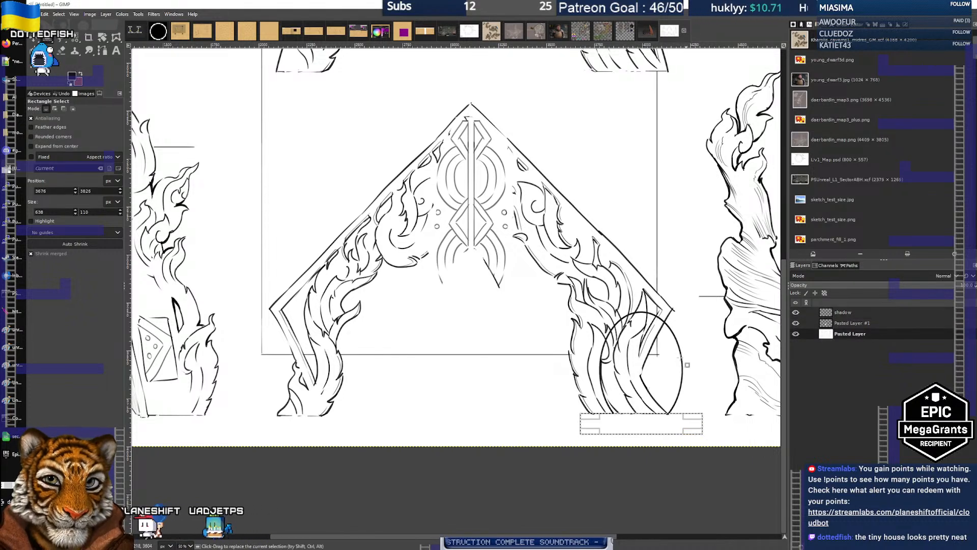
pyautogui.click(699, 315)
pyautogui.moveTo(634, 288); pyautogui.dragTo(701, 438)
pyautogui.click(660, 260)
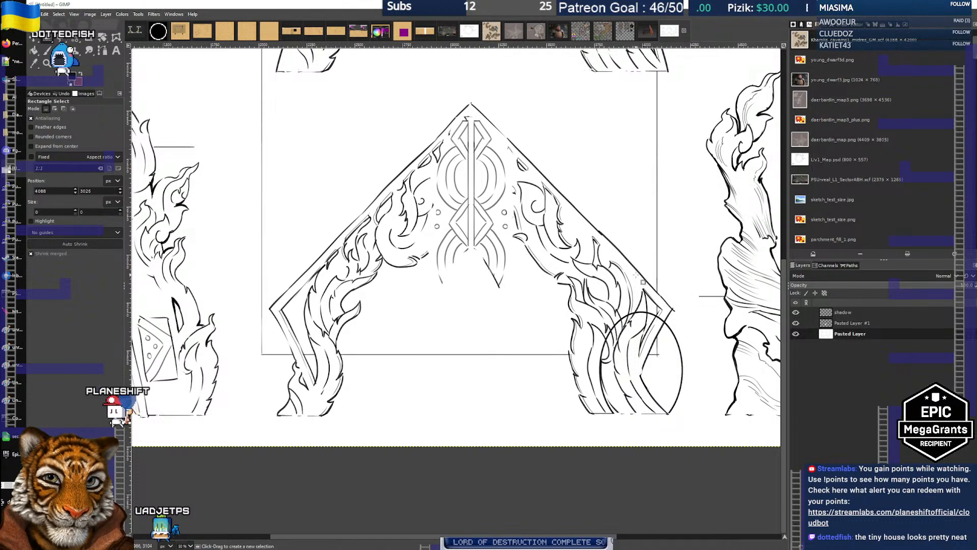
pyautogui.moveTo(636, 275); pyautogui.dragTo(712, 449)
pyautogui.click(636, 220)
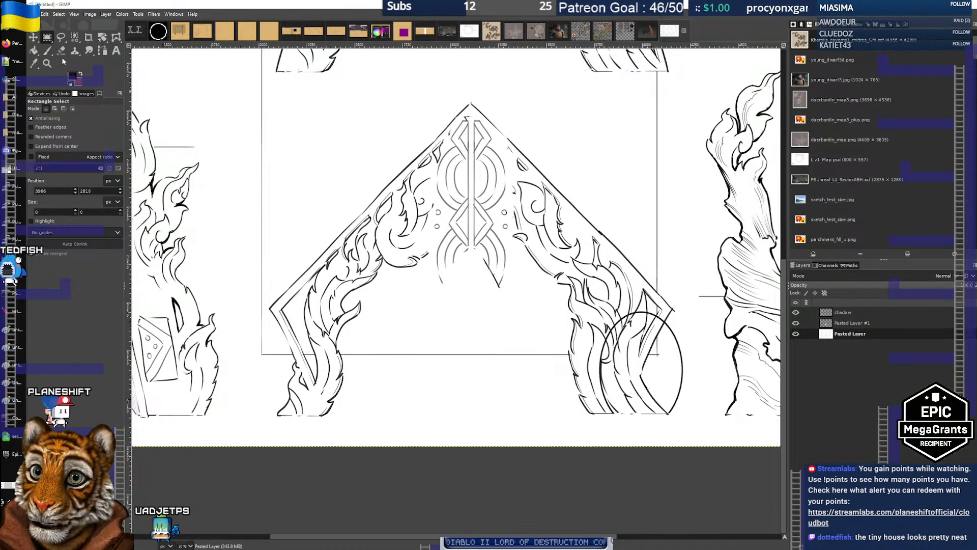
# Try to fuzzy-select the blank area beside the lower arch's right foot on the bottom Pasted Layer
pyautogui.click(48, 40)
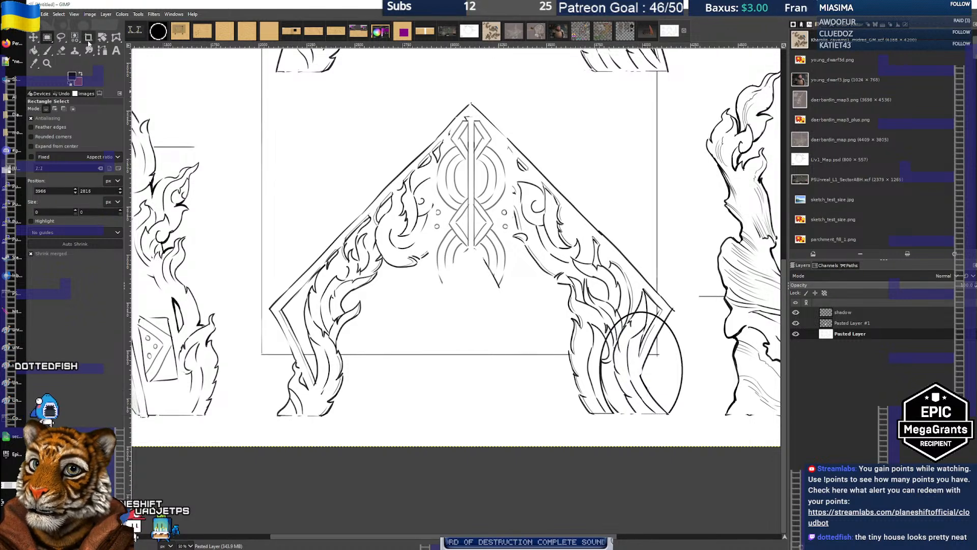
pyautogui.click(75, 38)
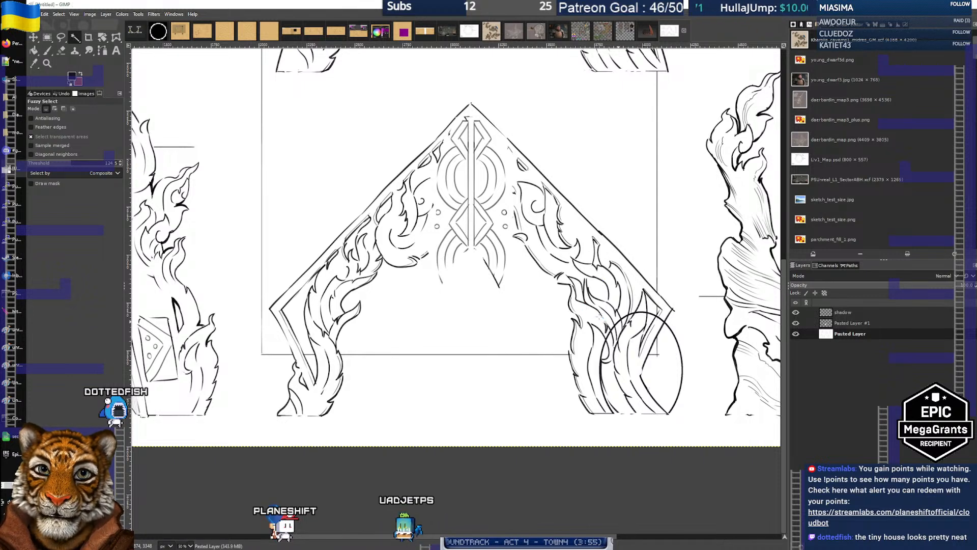
pyautogui.click(599, 317)
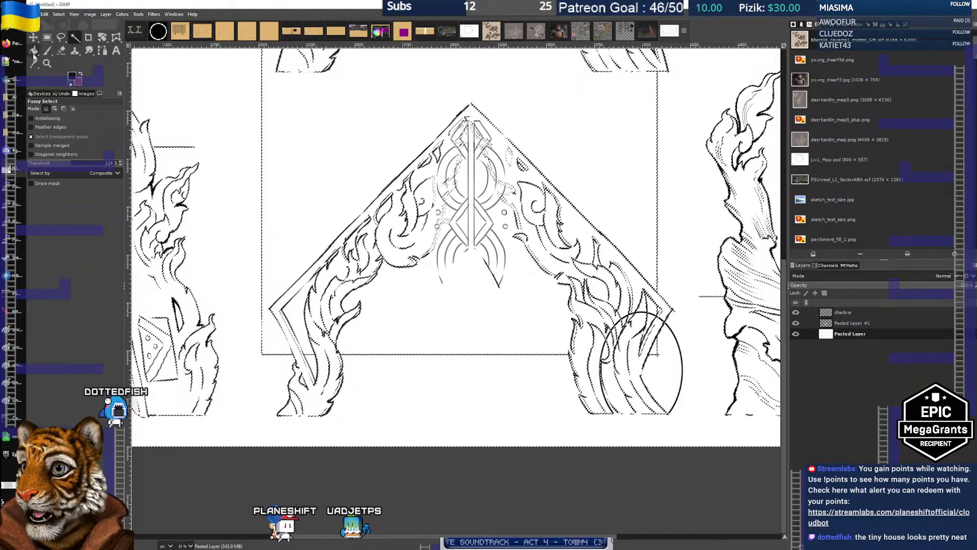
pyautogui.click(47, 37)
pyautogui.hotkey('ctrl', 'a')
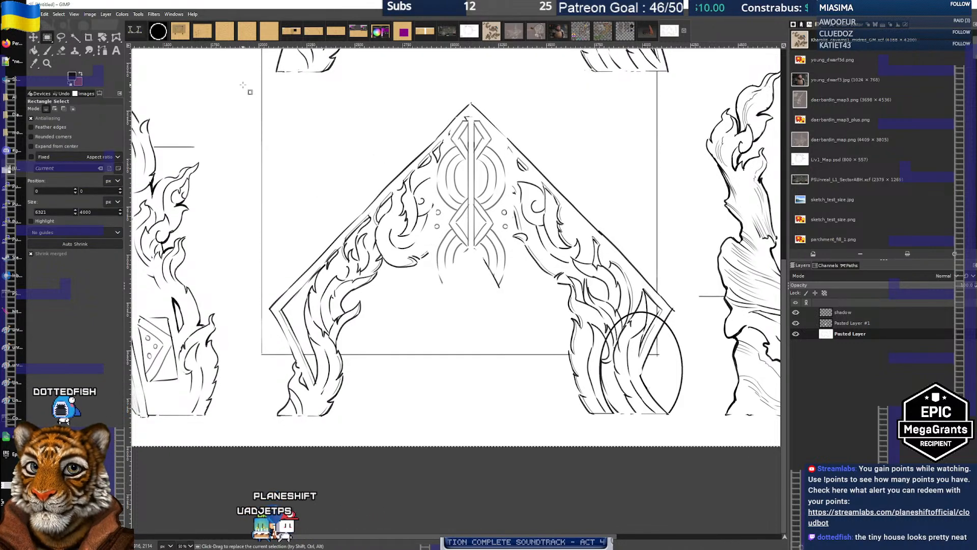
pyautogui.moveTo(243, 86); pyautogui.dragTo(656, 341)
pyautogui.hotkey('ctrl', 'z')
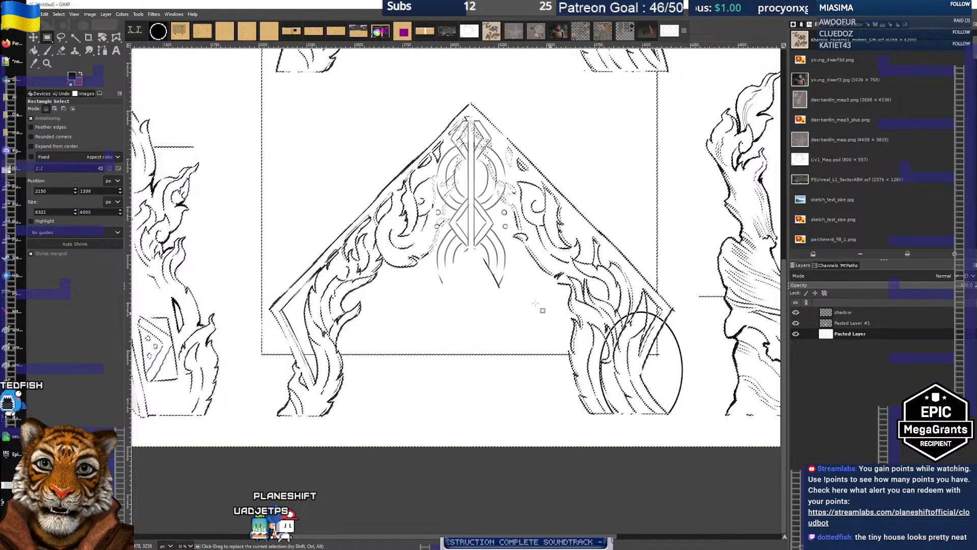
# Crop the image to a rectangular selection about 2290 by 1908 px around the whole lower arch
pyautogui.moveTo(690, 459); pyautogui.dragTo(251, 94)
pyautogui.click(90, 14)
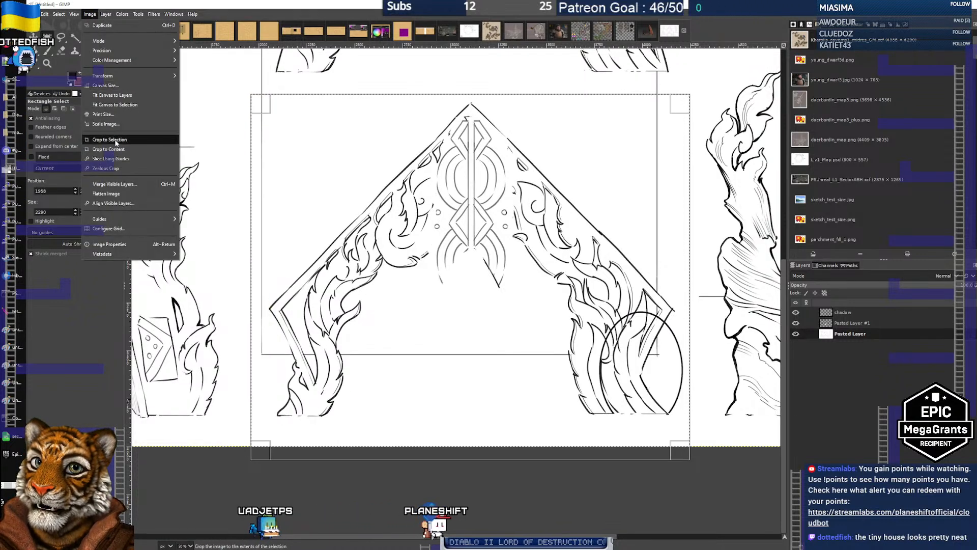
pyautogui.click(115, 105)
pyautogui.scroll(1, 524, 317)
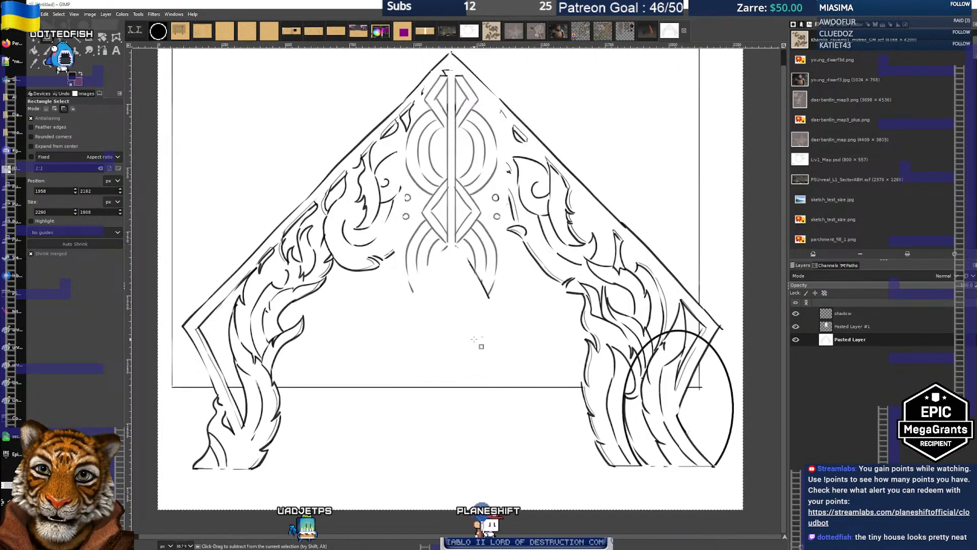
pyautogui.scroll(1, 475, 279)
pyautogui.scroll(-2, 475, 337)
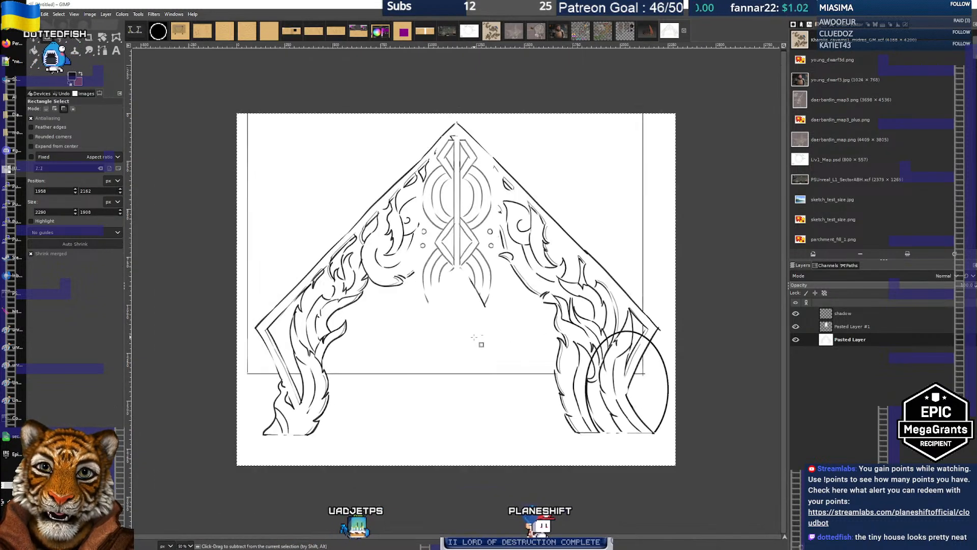
pyautogui.scroll(1, 461, 293)
pyautogui.moveTo(461, 293); pyautogui.dragTo(456, 303)
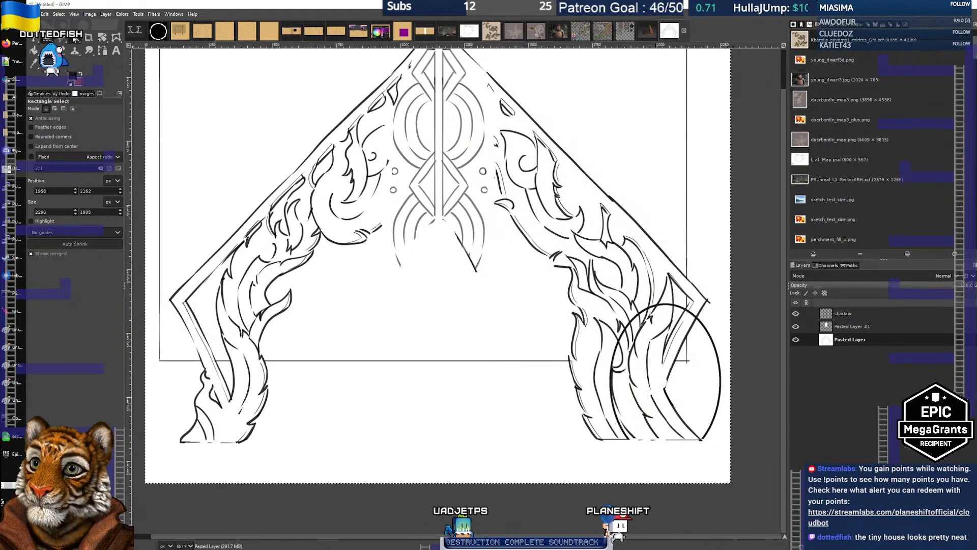
# Lower the Fuzzy Select threshold to about 31 and select the stroked ellipse outline on the shadow layer
pyautogui.click(75, 37)
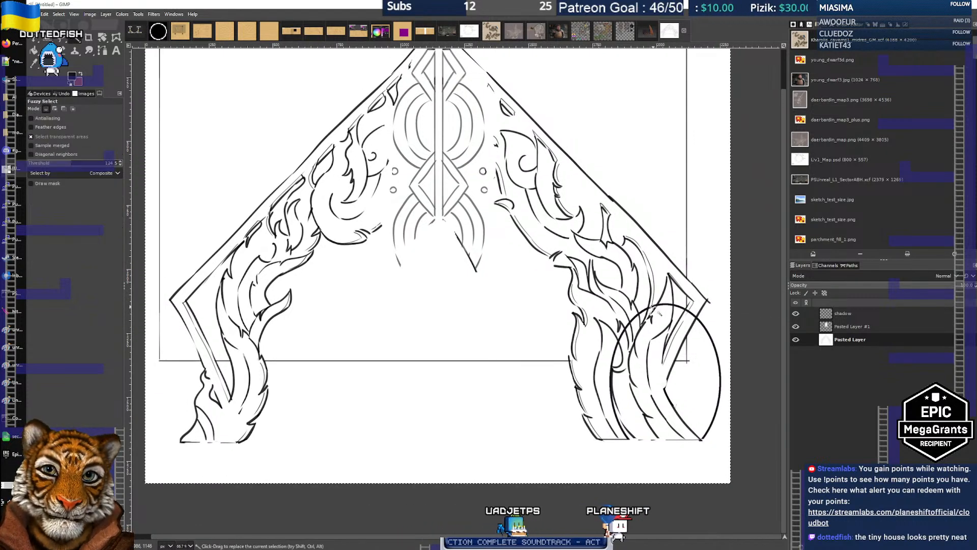
pyautogui.click(39, 161)
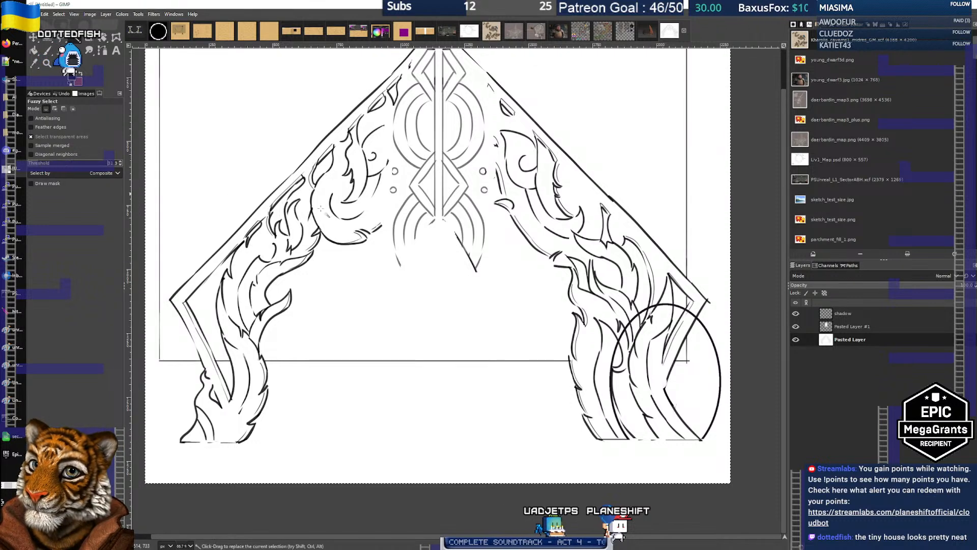
pyautogui.click(648, 317)
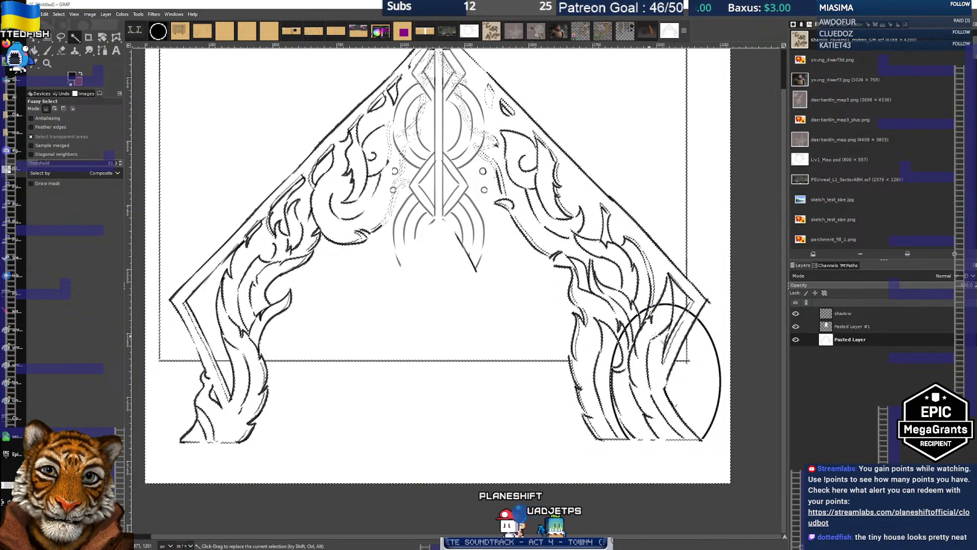
pyautogui.click(886, 312)
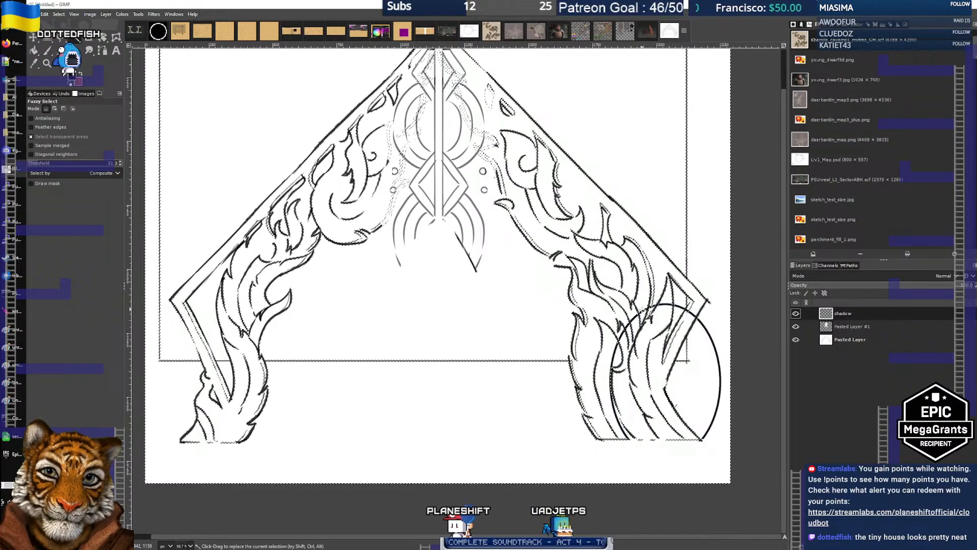
pyautogui.click(643, 309)
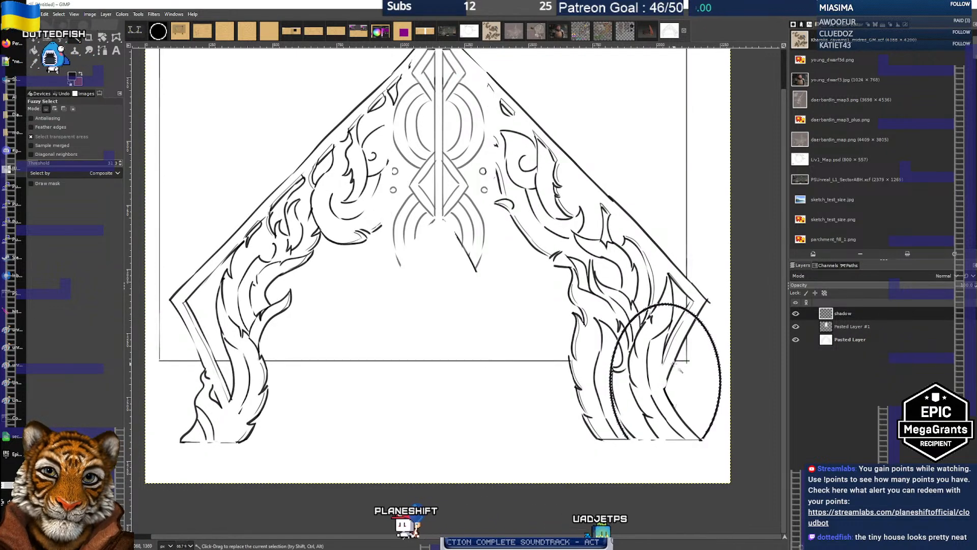
# Try scaling the selected ellipse outline to 372 by 450 px and repositioning it over the right foot, and undo the transformation
pyautogui.hotkey('shift', 's')
pyautogui.click(699, 388)
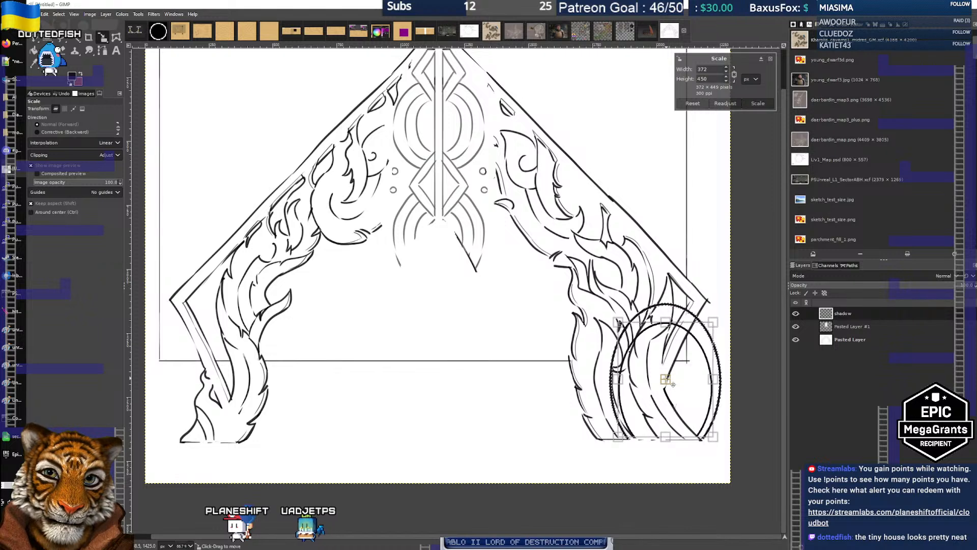
pyautogui.moveTo(673, 384); pyautogui.dragTo(670, 379)
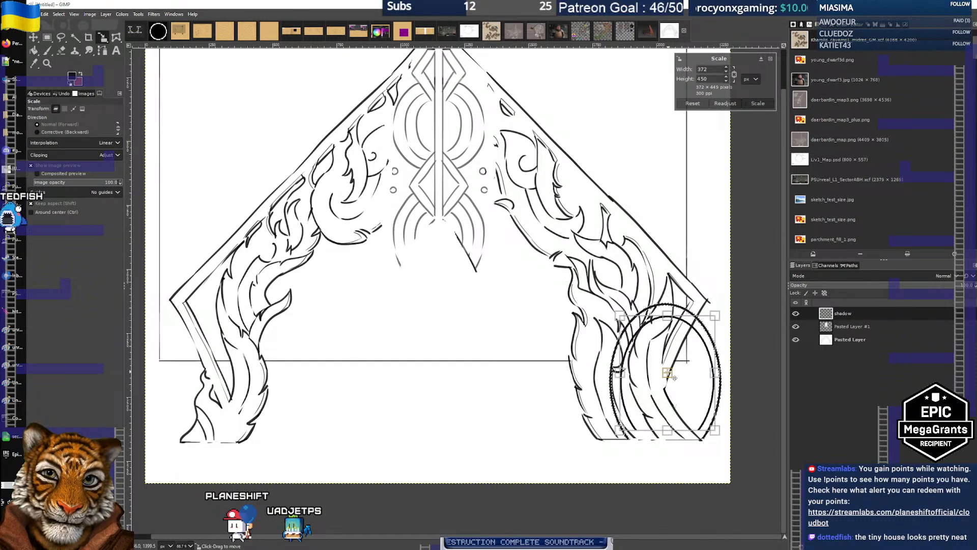
pyautogui.moveTo(668, 372); pyautogui.dragTo(668, 371)
pyautogui.press('Return')
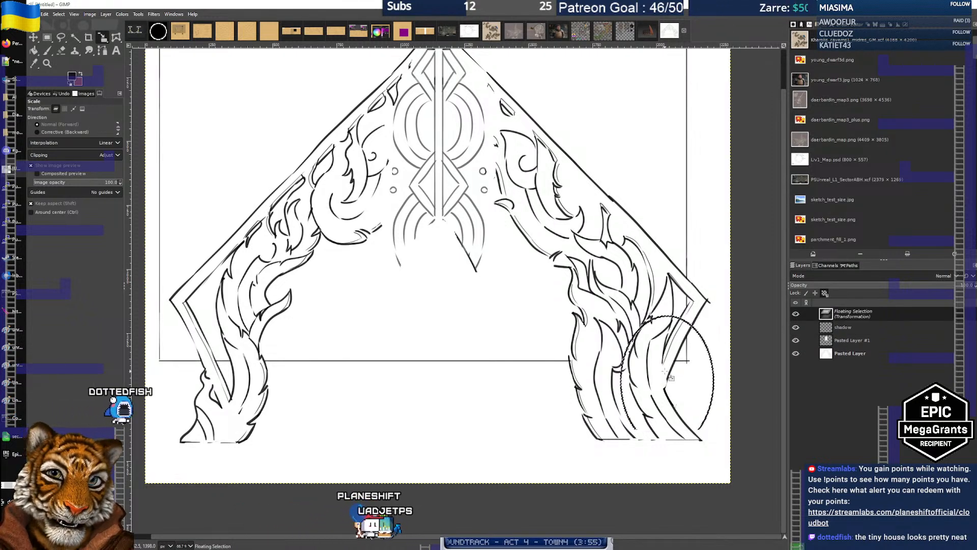
pyautogui.press('ctrl')
pyautogui.hotkey('ctrl', 'h')
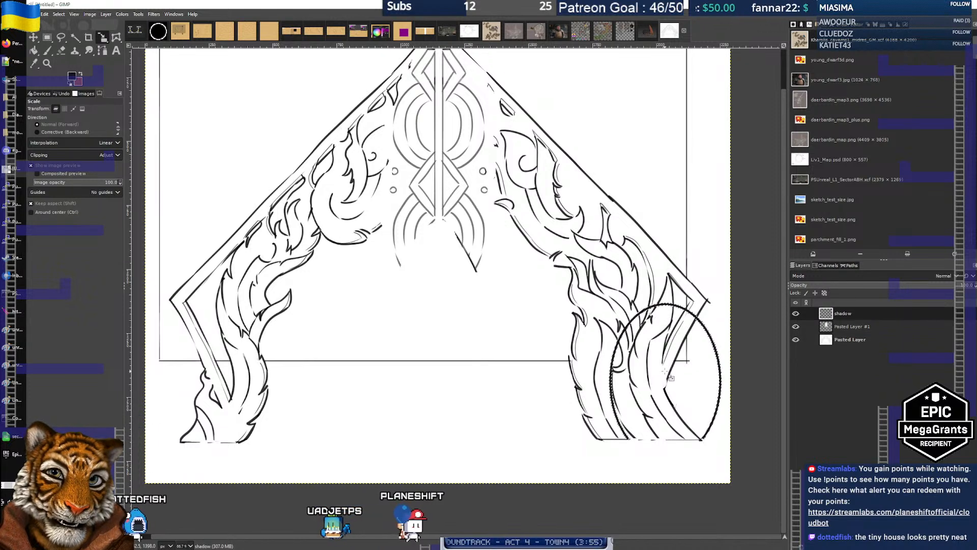
# Paste a copy of the ellipse outline as a new layer and scale it to 352 by 426 px inside the original over the right foot
pyautogui.hotkey('ctrl', 'c')
pyautogui.hotkey('ctrl', 'v')
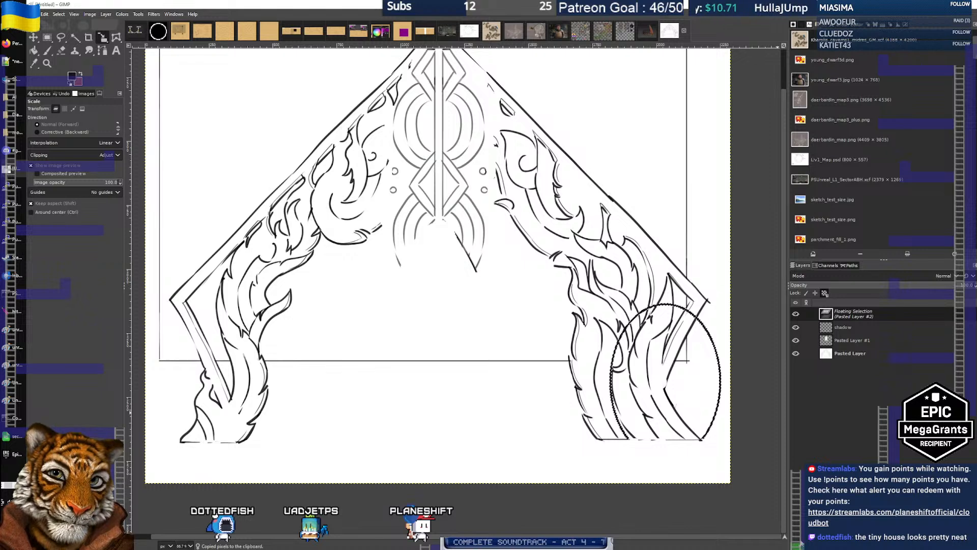
pyautogui.hotkey('shift', 'ctrl', 'n')
pyautogui.click(684, 423)
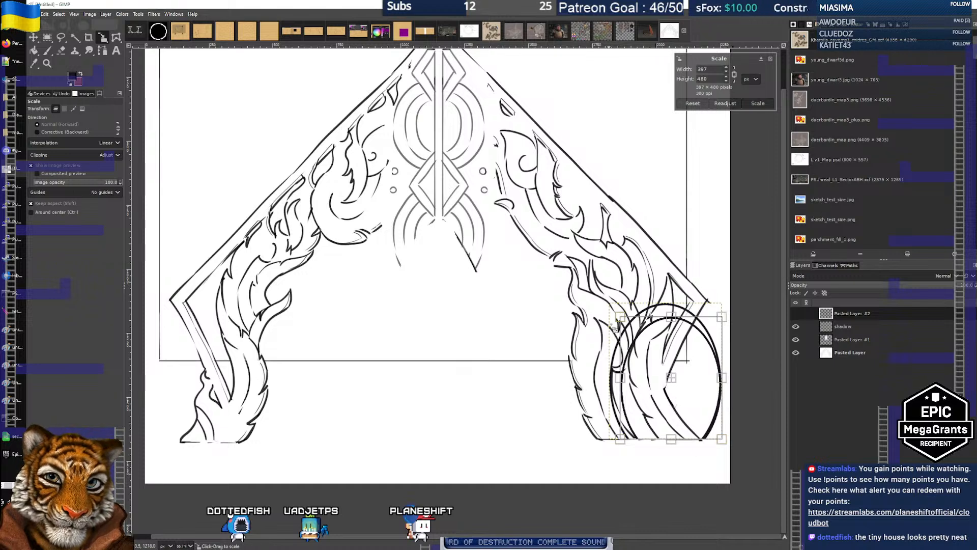
pyautogui.moveTo(678, 445); pyautogui.dragTo(683, 441)
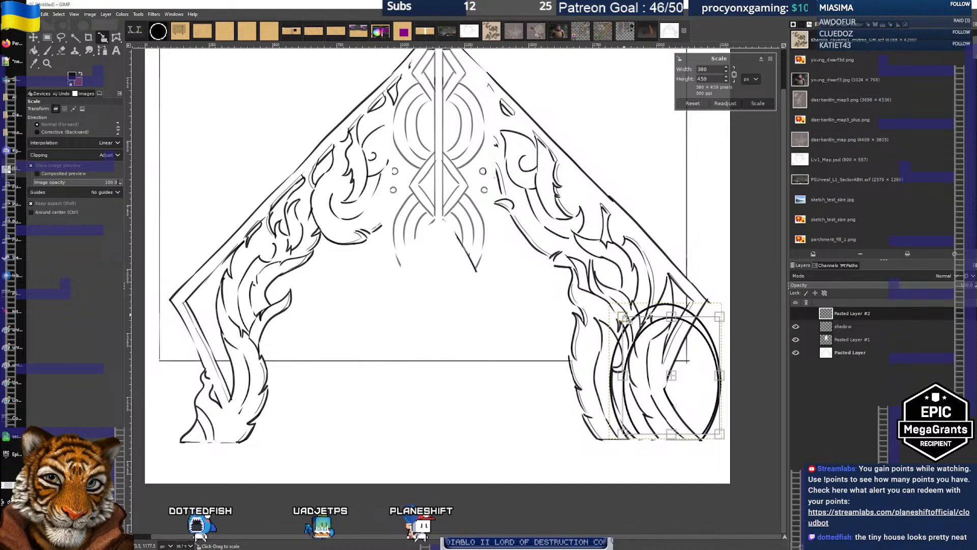
pyautogui.moveTo(625, 319); pyautogui.dragTo(623, 317)
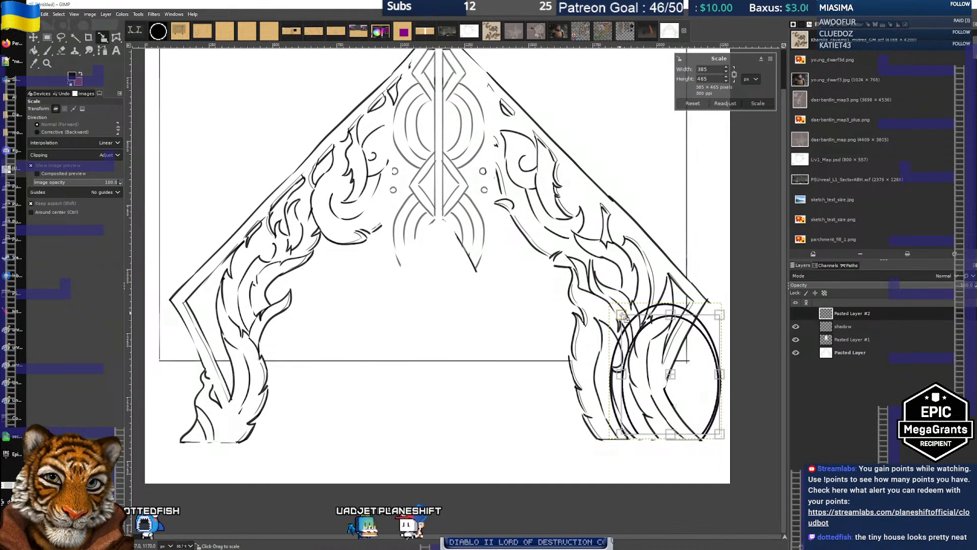
pyautogui.moveTo(727, 381); pyautogui.dragTo(718, 381)
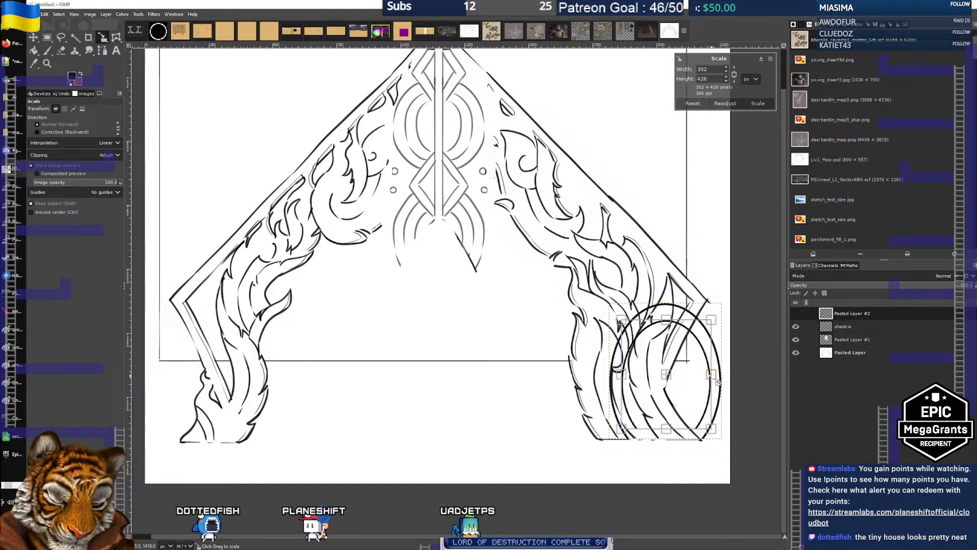
pyautogui.press('Return')
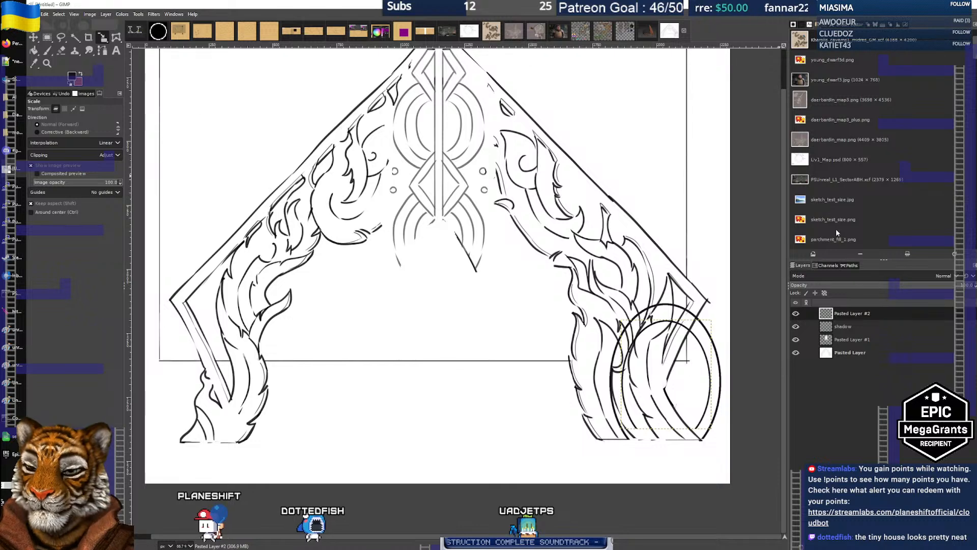
# Toggle the layers' visibility one by one to identify their contents, and make the bottom Pasted Layer active
pyautogui.click(795, 327)
pyautogui.click(795, 326)
pyautogui.click(796, 313)
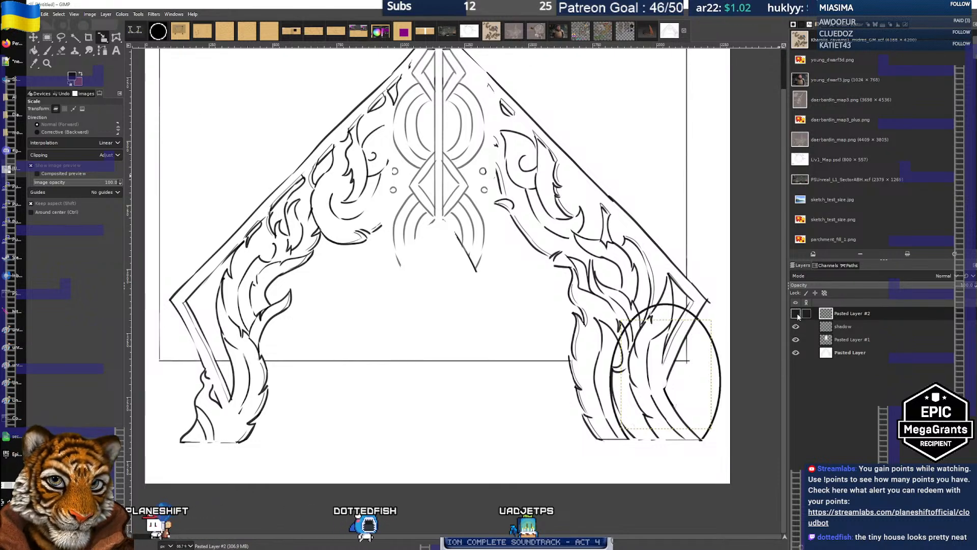
pyautogui.click(796, 313)
pyautogui.click(795, 339)
pyautogui.click(795, 339)
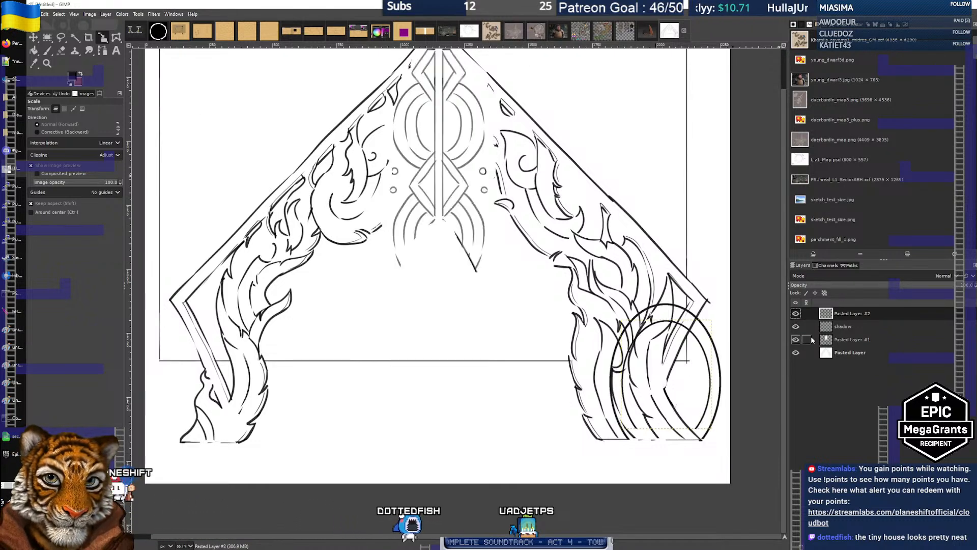
pyautogui.click(892, 354)
pyautogui.click(795, 352)
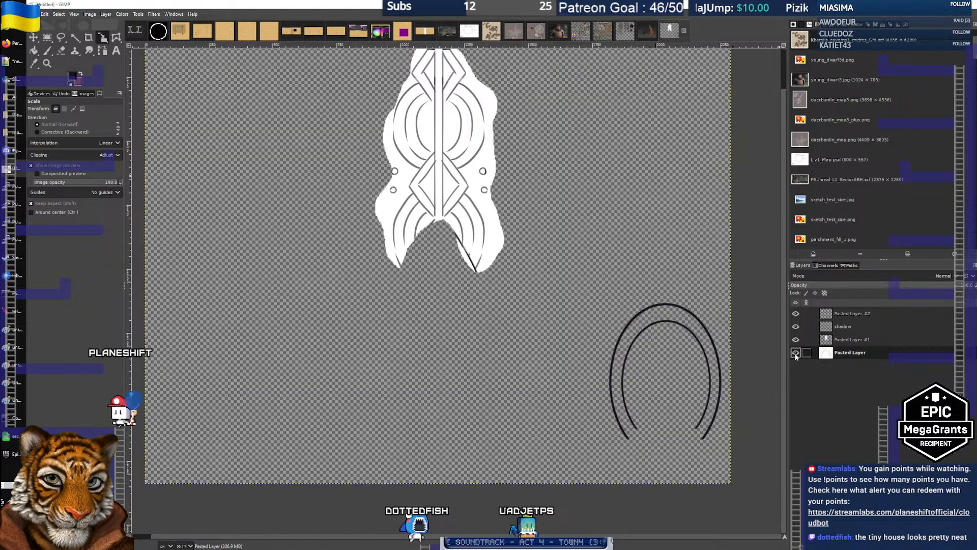
pyautogui.click(795, 352)
pyautogui.click(795, 352)
pyautogui.click(795, 353)
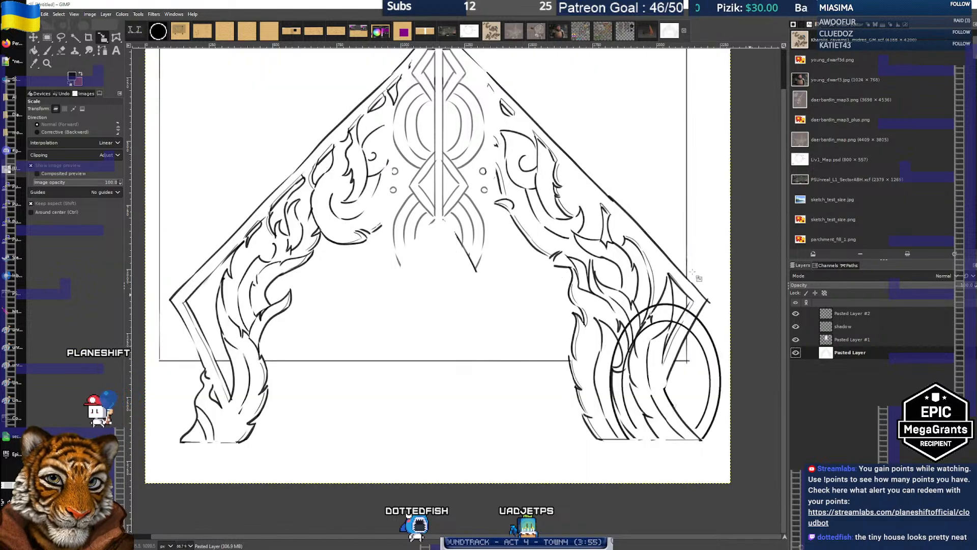
# Enlarge the Eraser brush to size 62, try a stroke on the right leg's inner edge and undo it
pyautogui.click(63, 51)
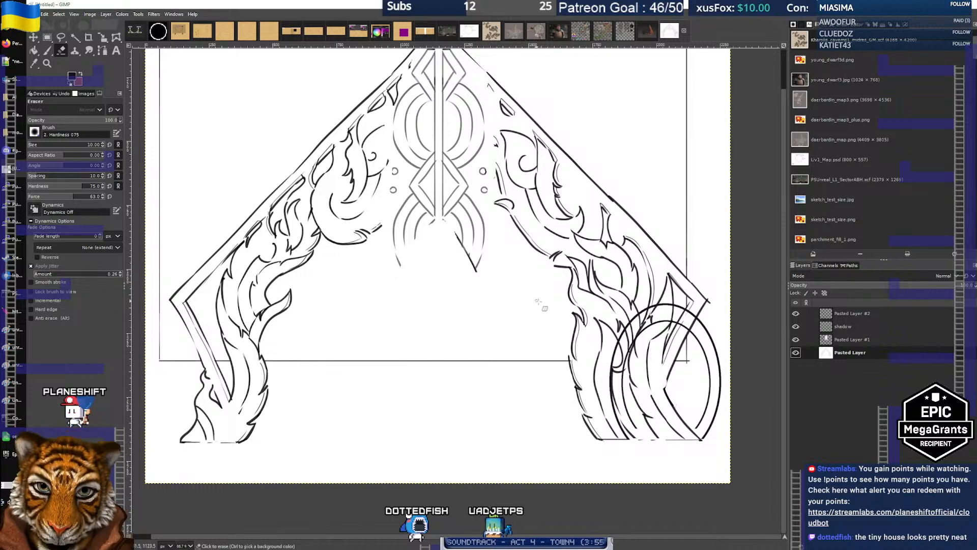
pyautogui.press(']')
pyautogui.press(']')
pyautogui.press(']')
pyautogui.press(']')
pyautogui.press(']')
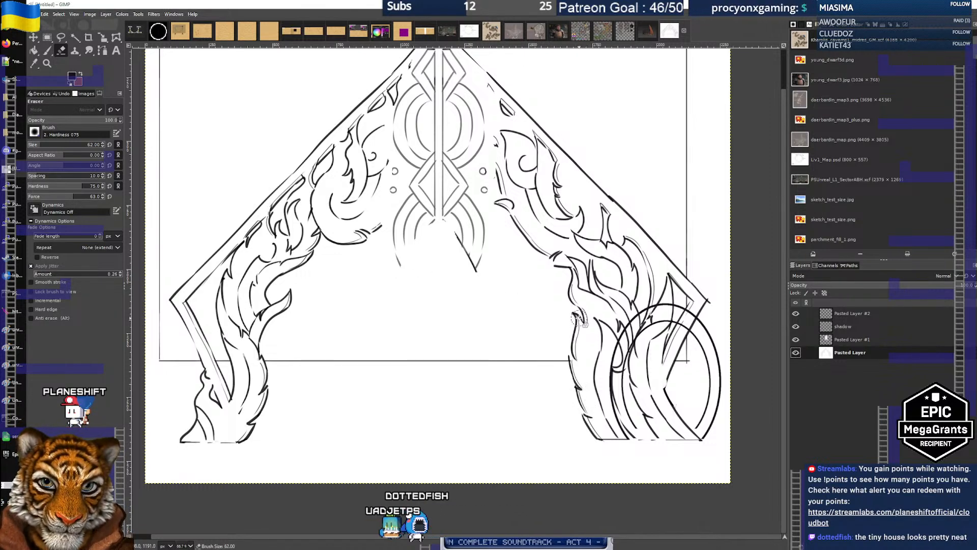
pyautogui.moveTo(578, 318); pyautogui.dragTo(573, 344)
pyautogui.hotkey('ctrl', 'z')
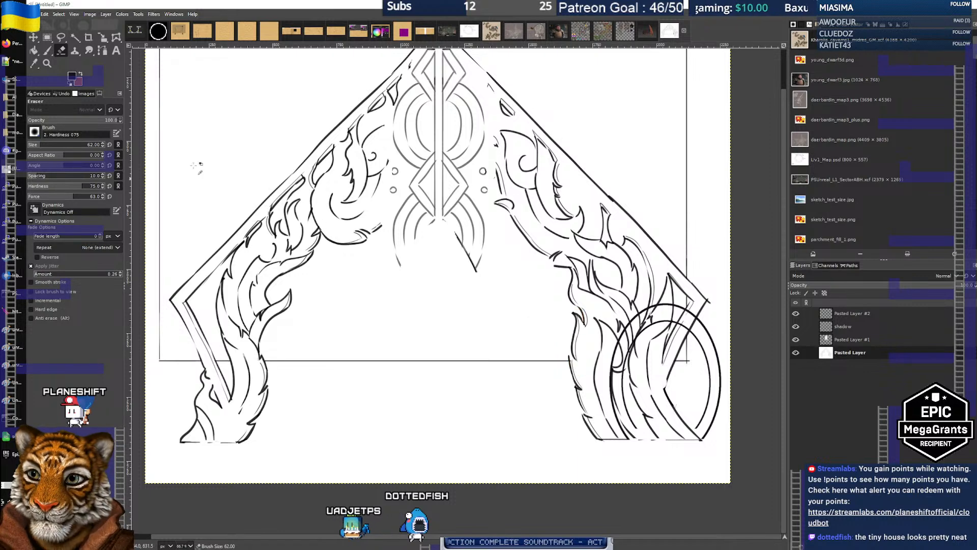
# Set a light background colour and erase the right leg's flame strokes beside and inside the two ellipses on the bottom Pasted Layer
pyautogui.click(80, 75)
pyautogui.click(70, 83)
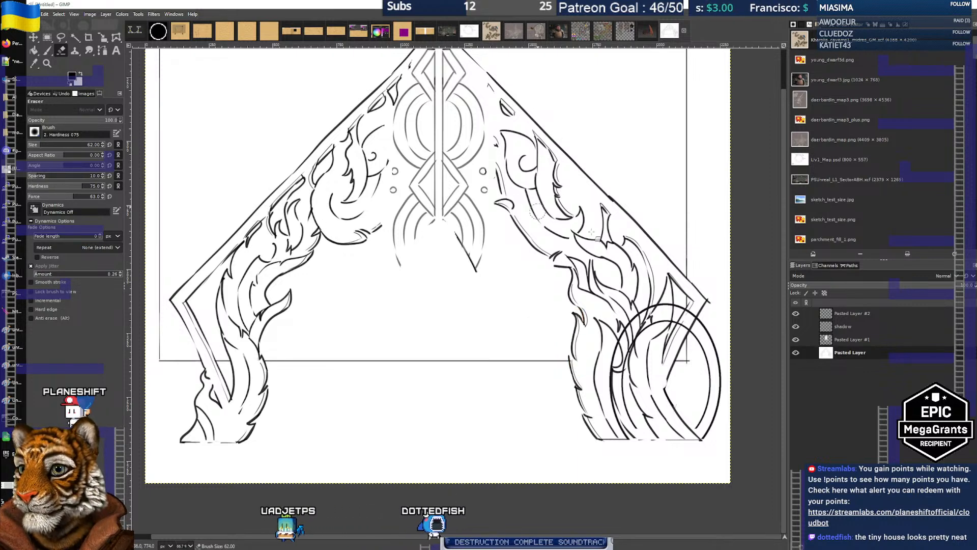
pyautogui.moveTo(572, 365)
pyautogui.mouseDown()
pyautogui.moveTo(575, 316)
pyautogui.moveTo(589, 337)
pyautogui.moveTo(583, 430)
pyautogui.moveTo(569, 364)
pyautogui.moveTo(601, 435)
pyautogui.mouseUp()
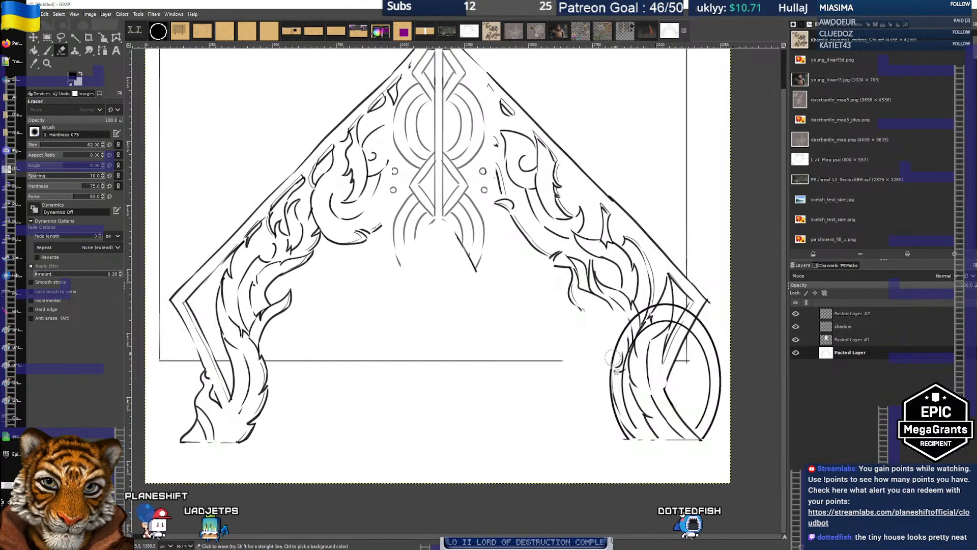
pyautogui.moveTo(613, 358)
pyautogui.mouseDown()
pyautogui.moveTo(635, 318)
pyautogui.moveTo(627, 367)
pyautogui.mouseUp()
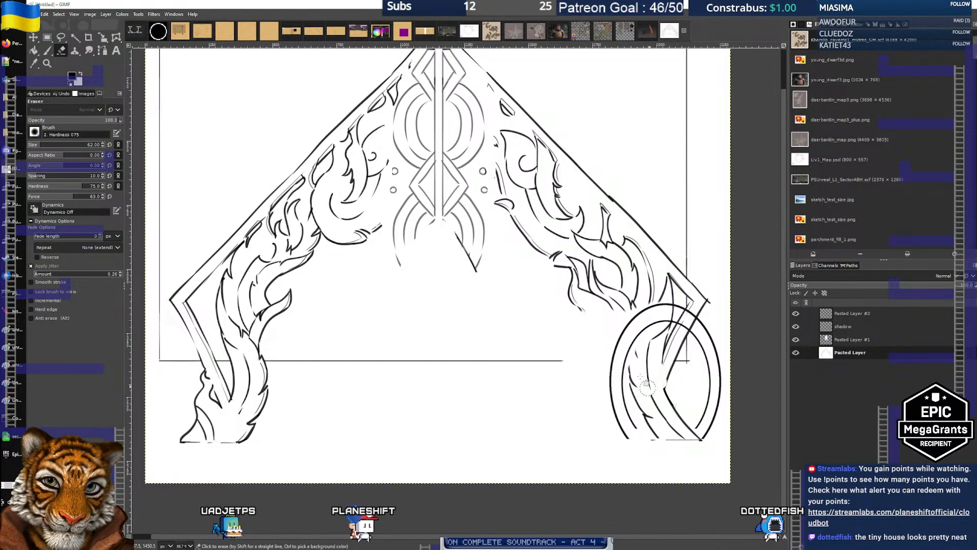
pyautogui.moveTo(636, 344)
pyautogui.mouseDown()
pyautogui.moveTo(629, 370)
pyautogui.moveTo(645, 422)
pyautogui.moveTo(634, 359)
pyautogui.moveTo(647, 433)
pyautogui.mouseUp()
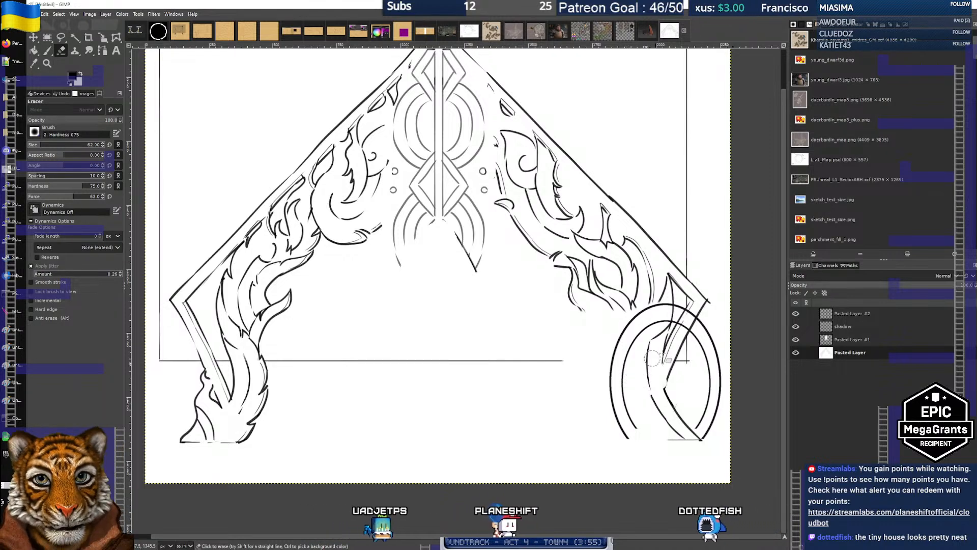
# Try deleting the right halves of both ellipses with a 285 by 776 px rectangular selection, undo the deletions and clear the selection
pyautogui.click(901, 325)
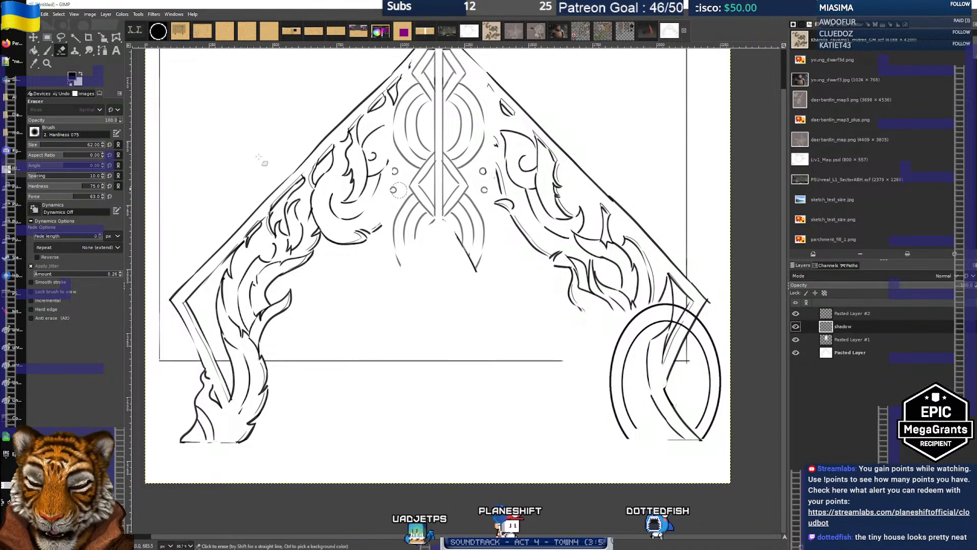
pyautogui.press('r')
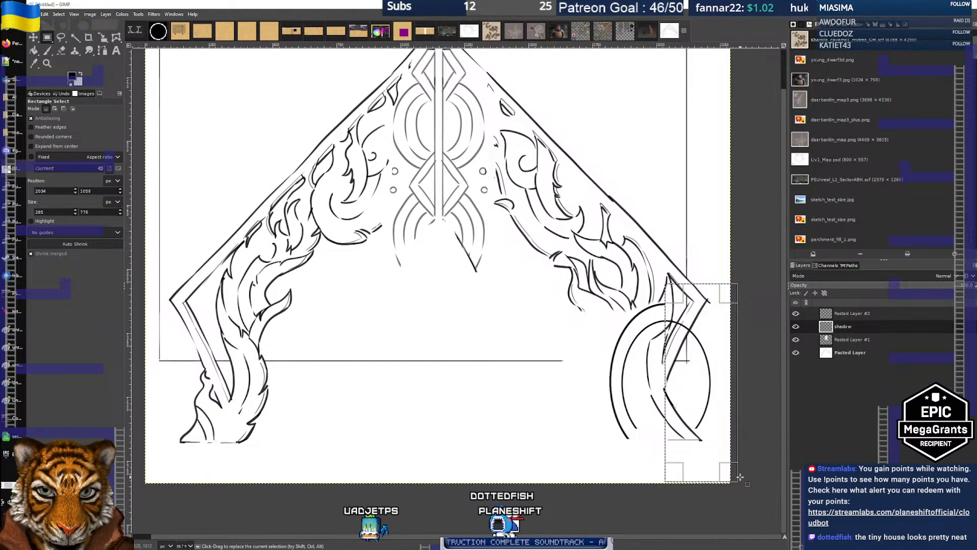
pyautogui.click(908, 313)
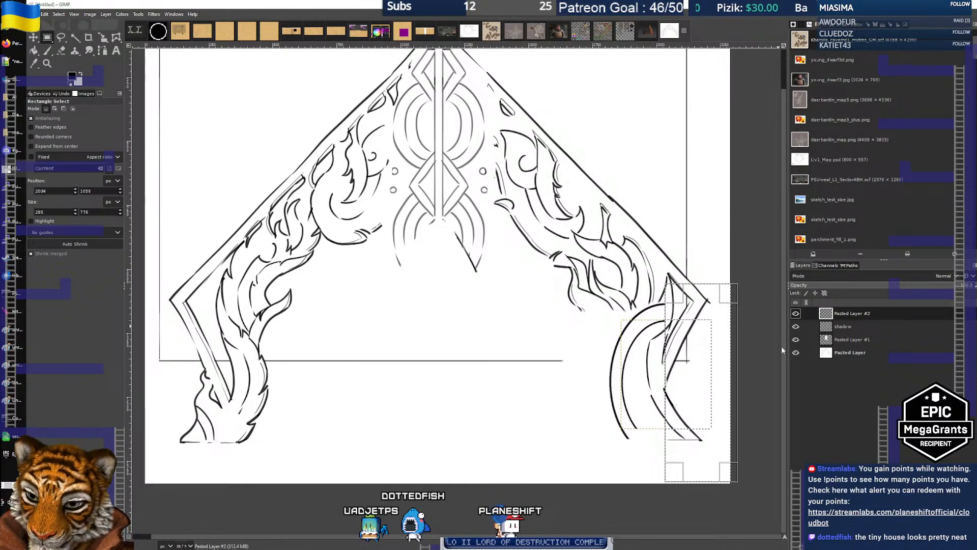
pyautogui.hotkey('ctrl', 'z')
pyautogui.hotkey('ctrl', 'z')
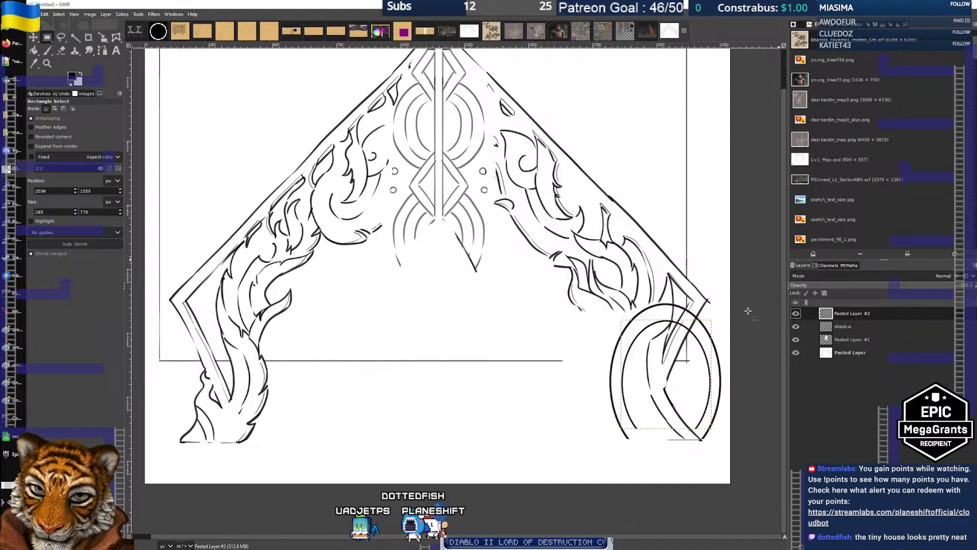
pyautogui.click(44, 14)
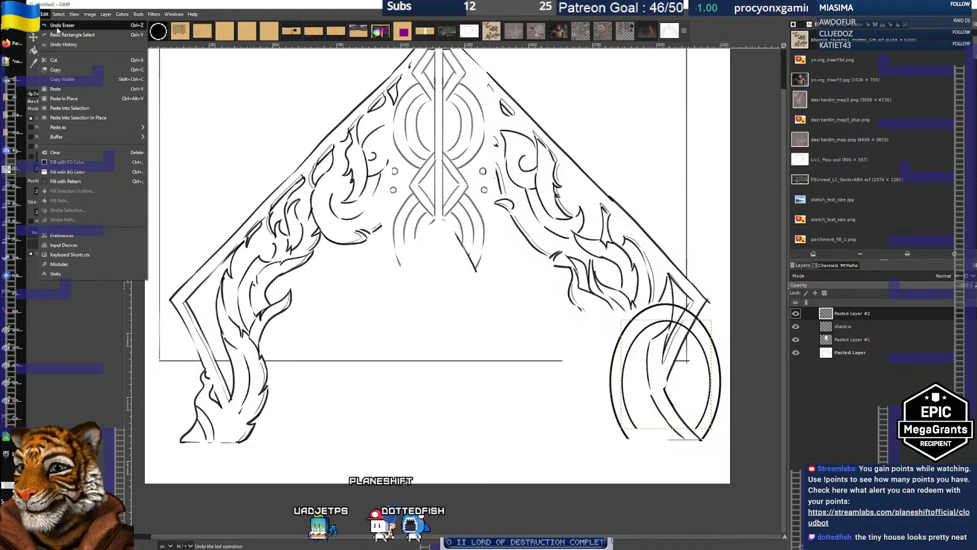
pyautogui.click(58, 34)
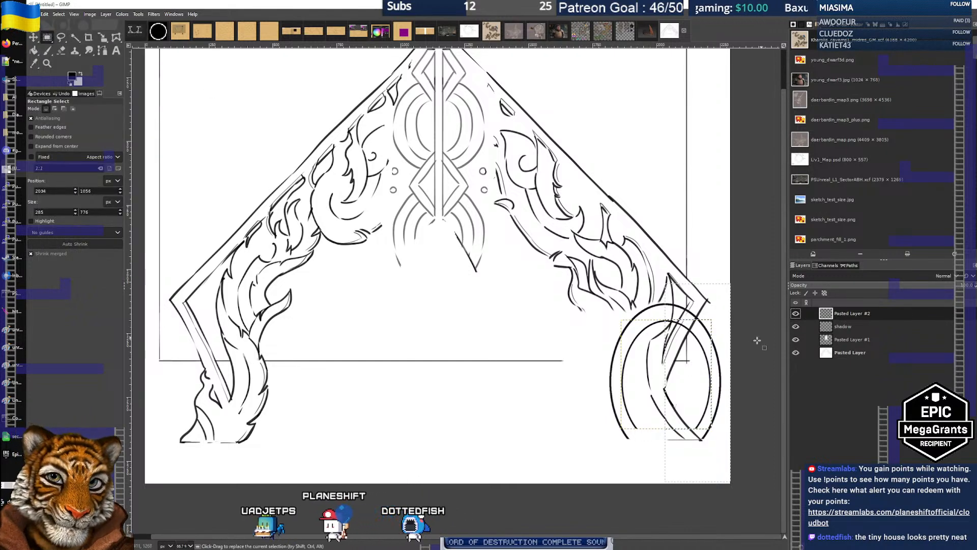
pyautogui.click(555, 373)
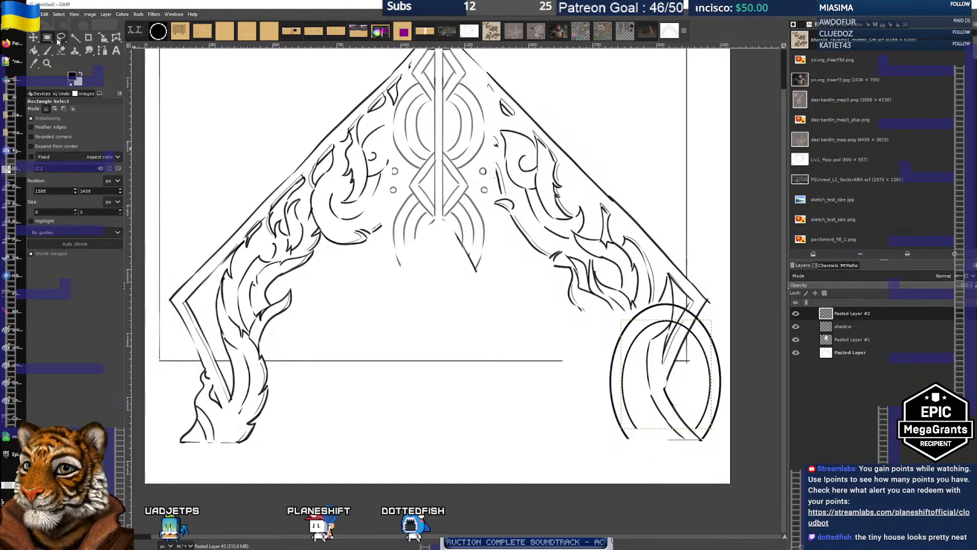
# Free-select the ellipse parts extending past the angled foot border, delete them from Pasted Layer #2 and the shadow layer, and deselect
pyautogui.click(60, 38)
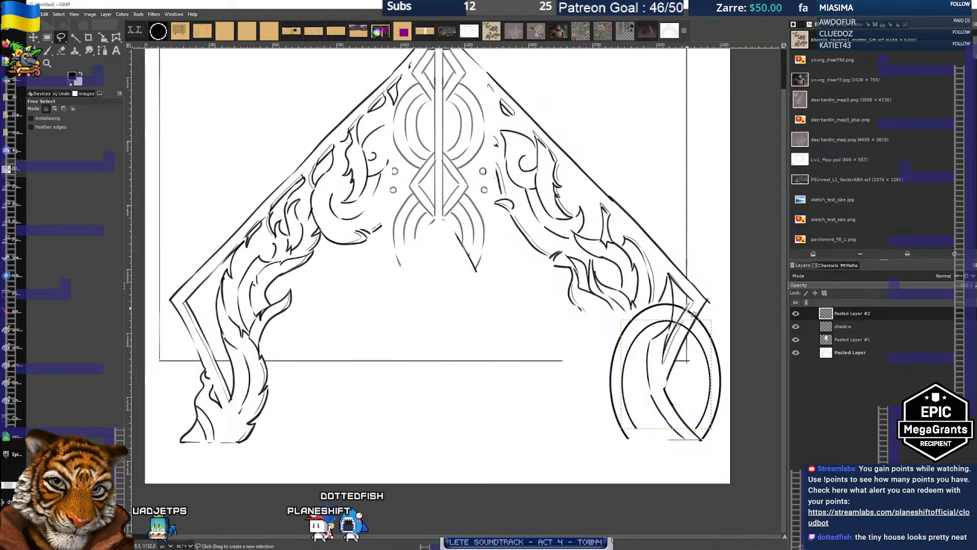
pyautogui.moveTo(715, 314)
pyautogui.mouseDown()
pyautogui.moveTo(730, 343)
pyautogui.moveTo(732, 421)
pyautogui.moveTo(721, 461)
pyautogui.moveTo(665, 453)
pyautogui.moveTo(661, 362)
pyautogui.mouseUp()
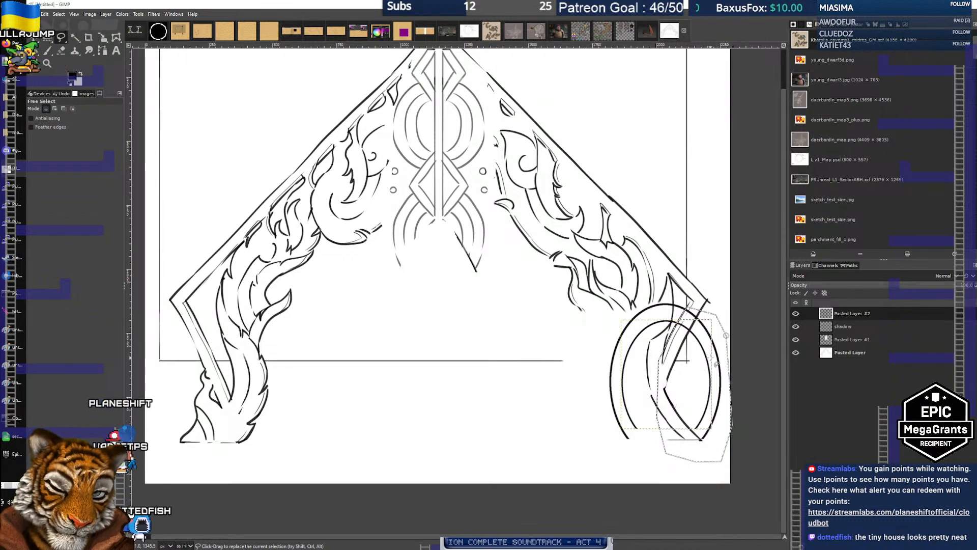
pyautogui.press('pagedown')
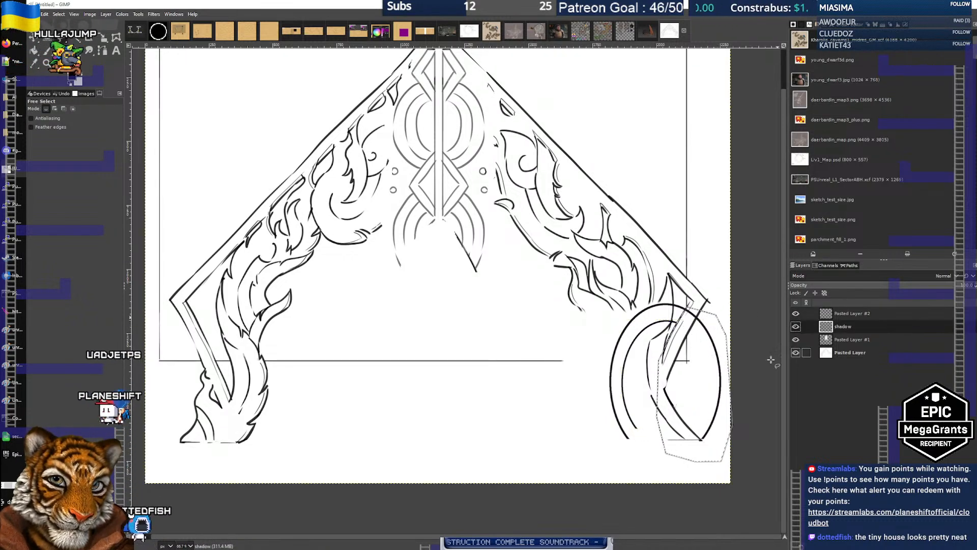
pyautogui.press('Delete')
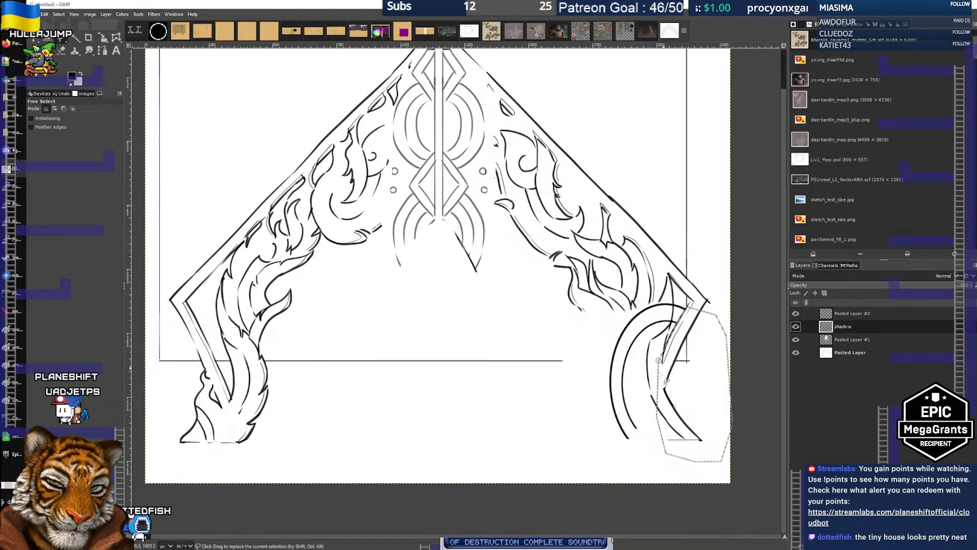
pyautogui.click(45, 39)
pyautogui.click(351, 132)
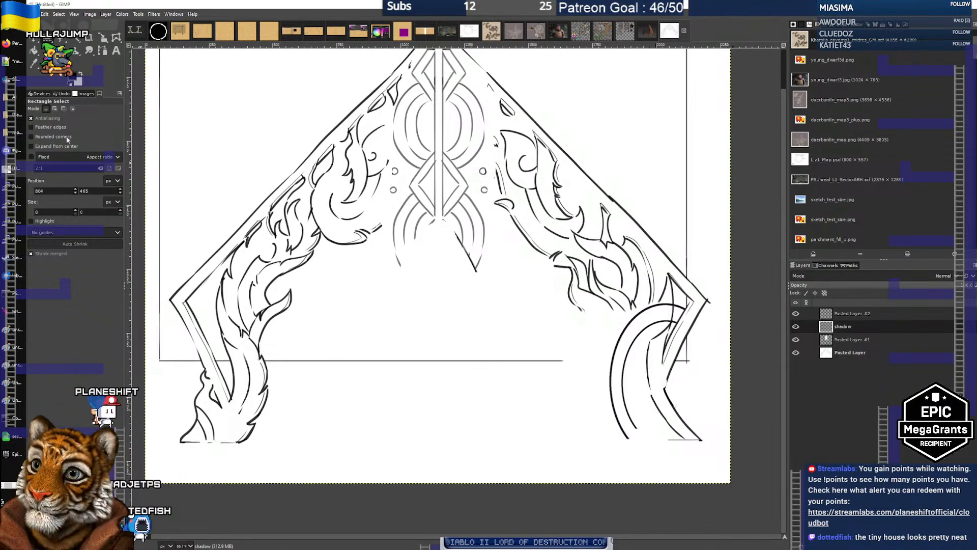
# Reduce the Eraser to size 42 and clean up the border lines around the arc ends and foot on the bottom Pasted Layer
pyautogui.click(74, 56)
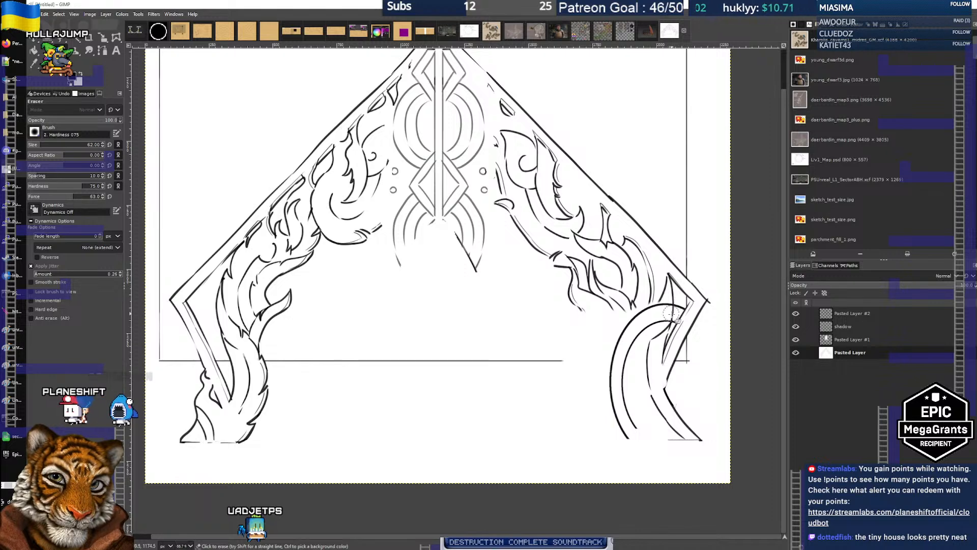
pyautogui.press('alt')
pyautogui.press('[')
pyautogui.press('[')
pyautogui.press('[')
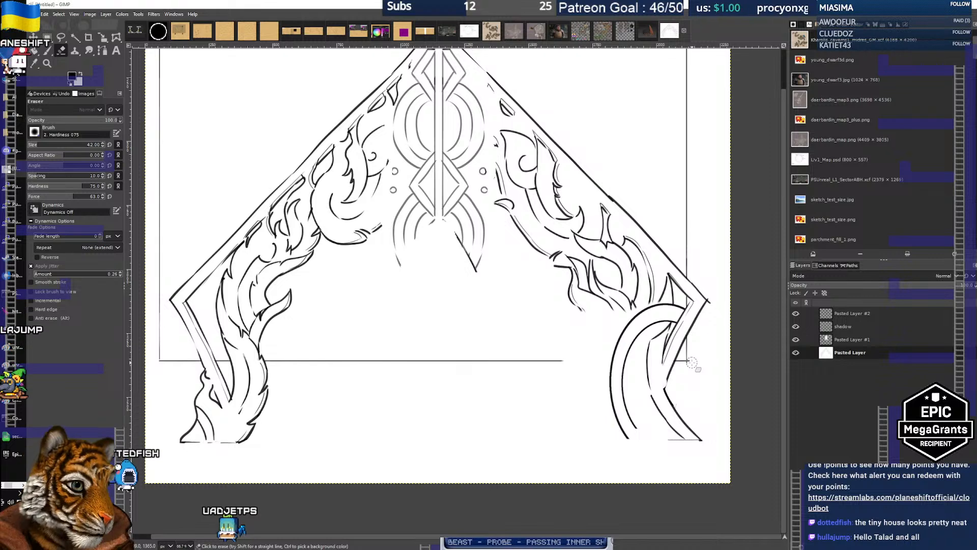
# Paint over the foot's inner and outer outlines with a size 7 Paintbrush, closing the inner line's gap and undoing unwanted strokes
pyautogui.press('p')
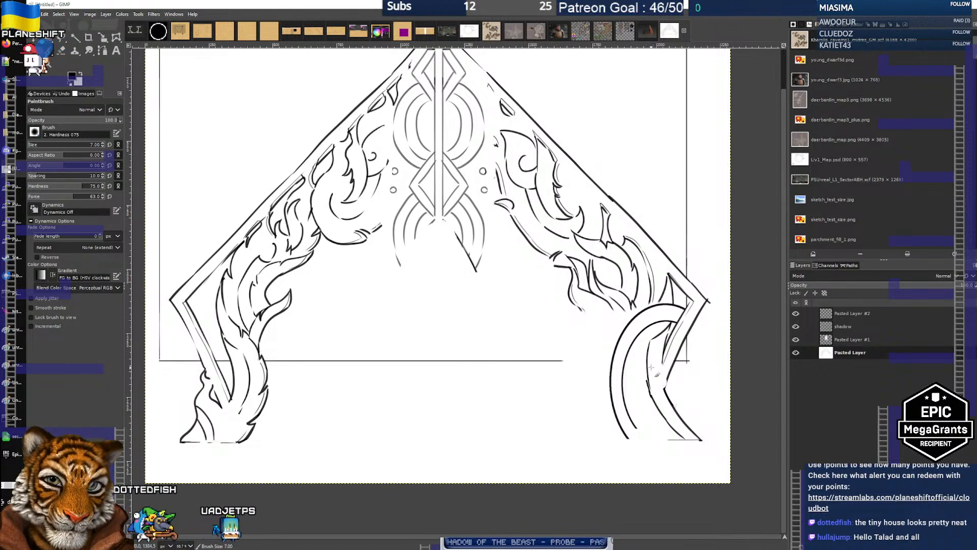
pyautogui.scroll(3, 676, 405)
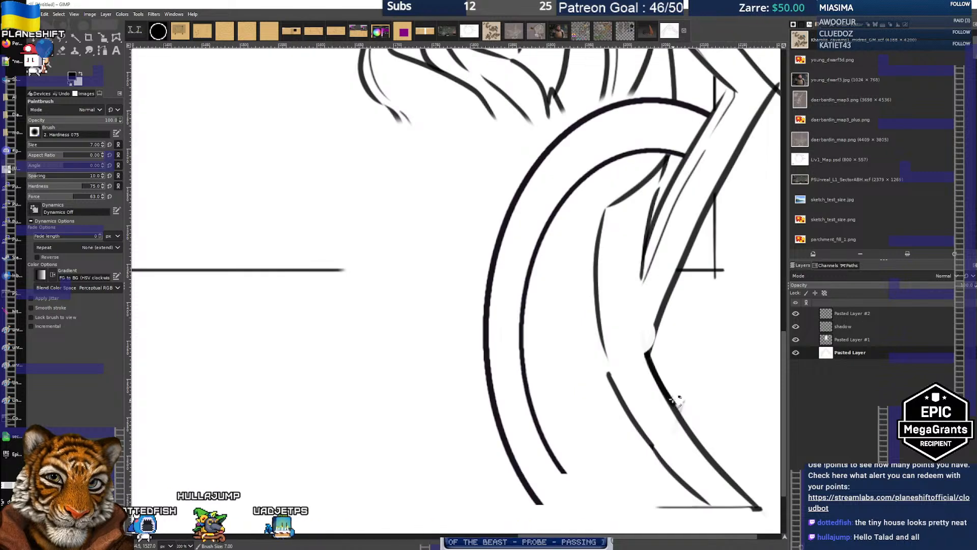
pyautogui.moveTo(612, 364); pyautogui.dragTo(571, 369)
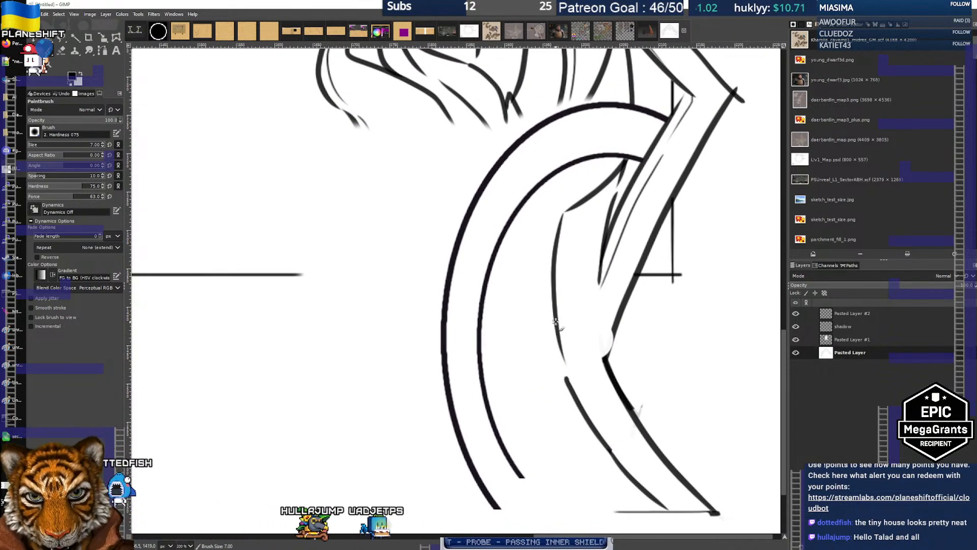
pyautogui.moveTo(562, 355); pyautogui.dragTo(582, 399)
pyautogui.hotkey('ctrl', 'z')
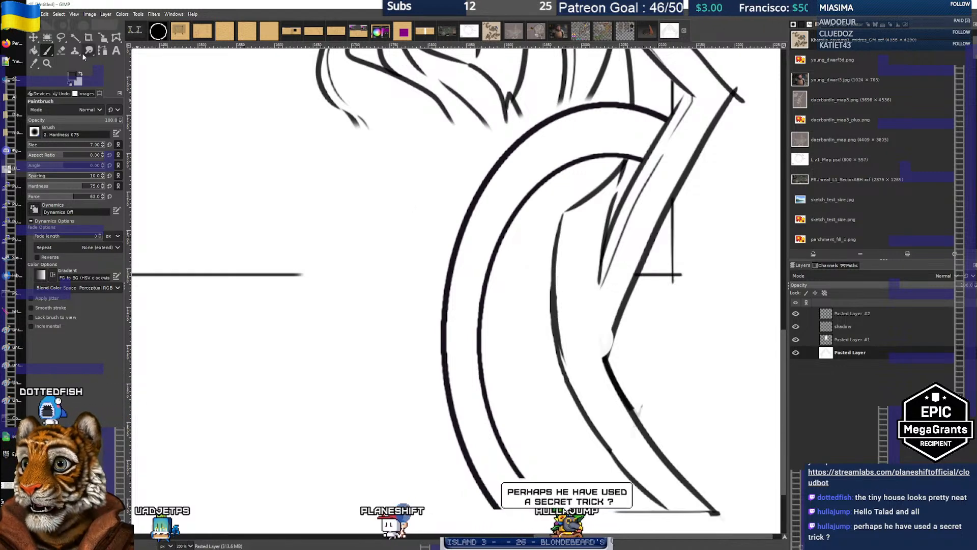
pyautogui.click(47, 38)
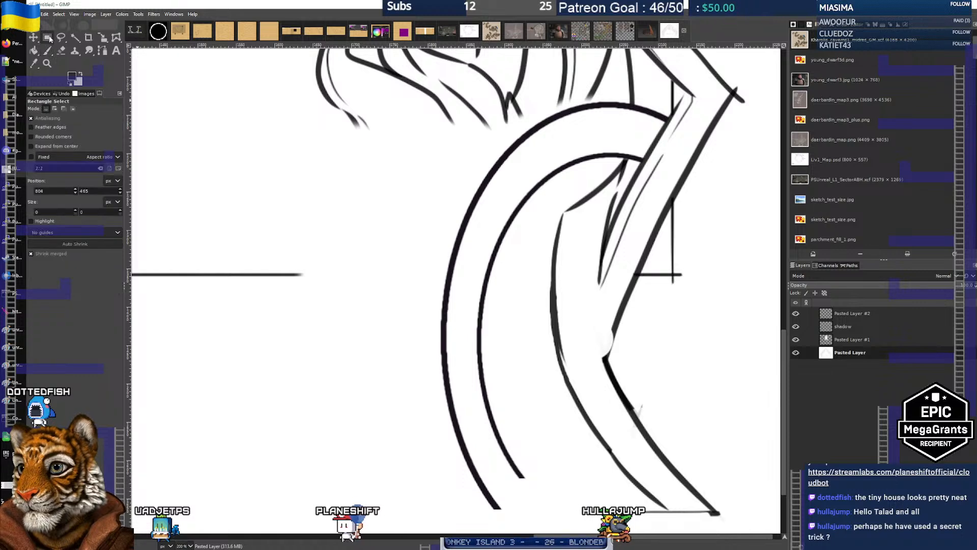
pyautogui.rightClick(48, 39)
pyautogui.click(68, 50)
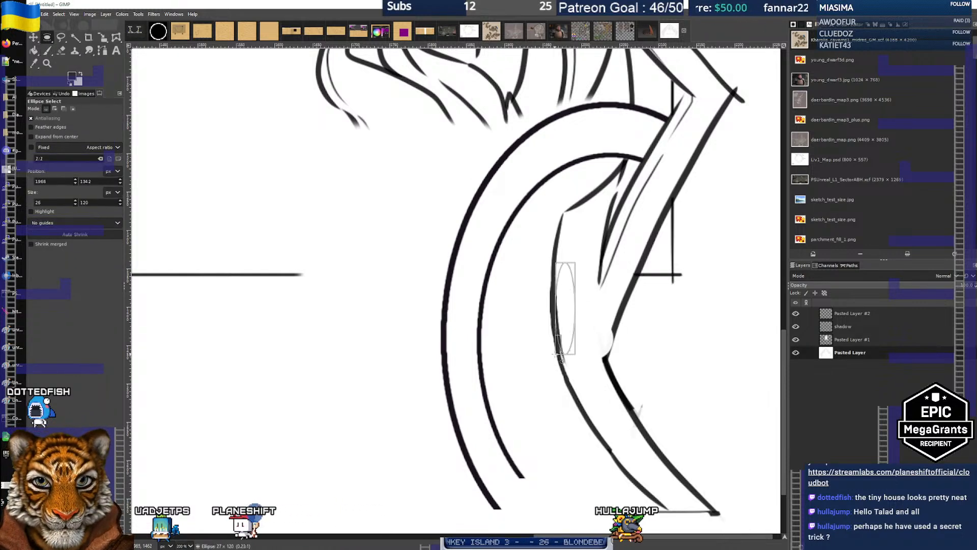
pyautogui.moveTo(555, 355); pyautogui.dragTo(556, 356)
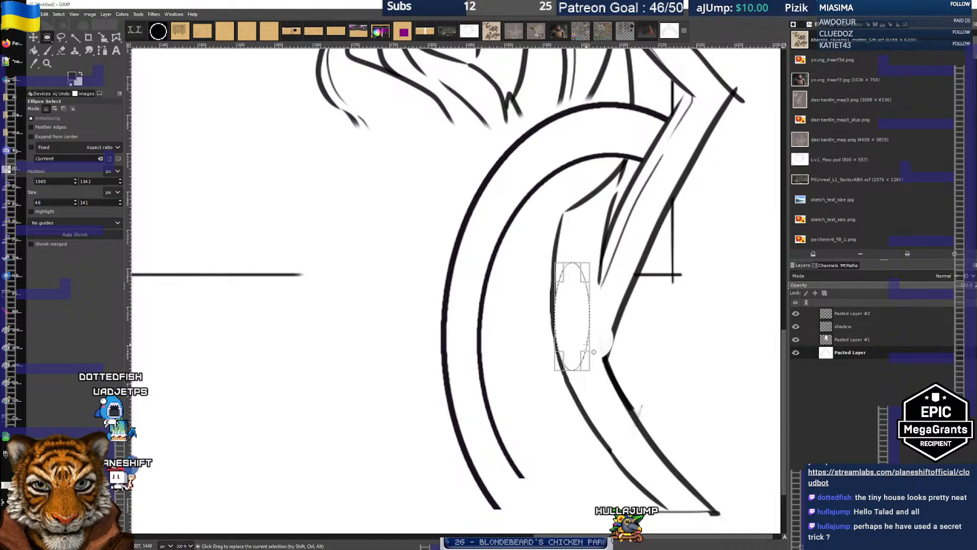
pyautogui.click(514, 253)
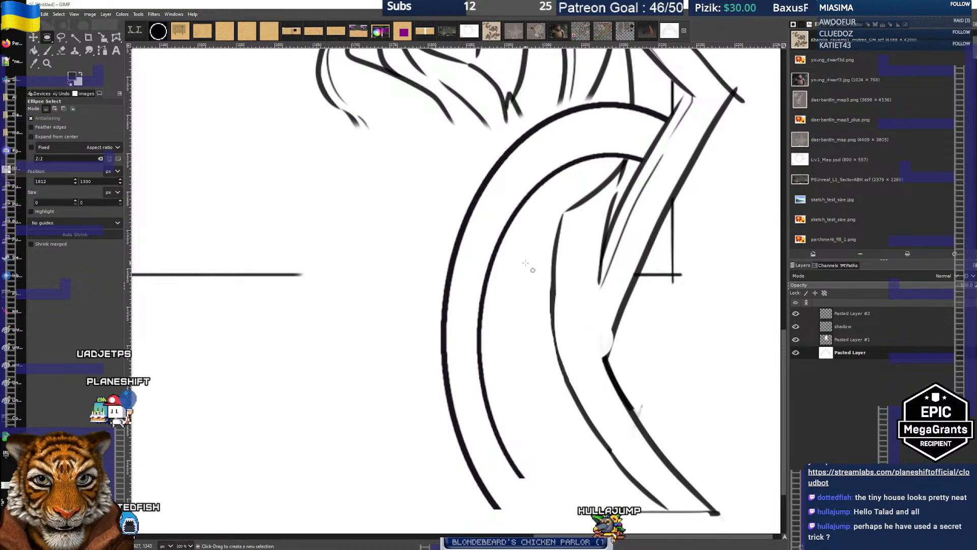
pyautogui.scroll(-1, 512, 274)
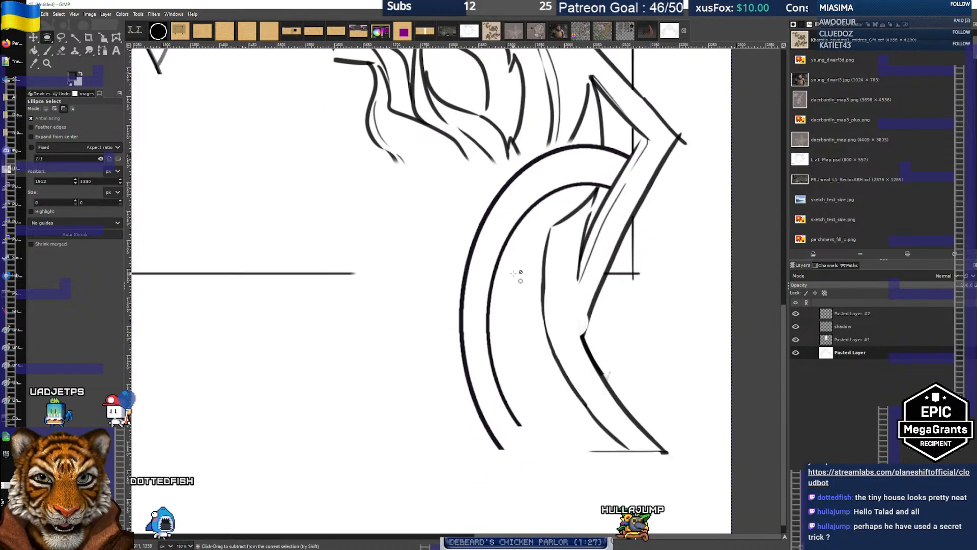
pyautogui.scroll(-3, 514, 274)
pyautogui.scroll(3, 514, 275)
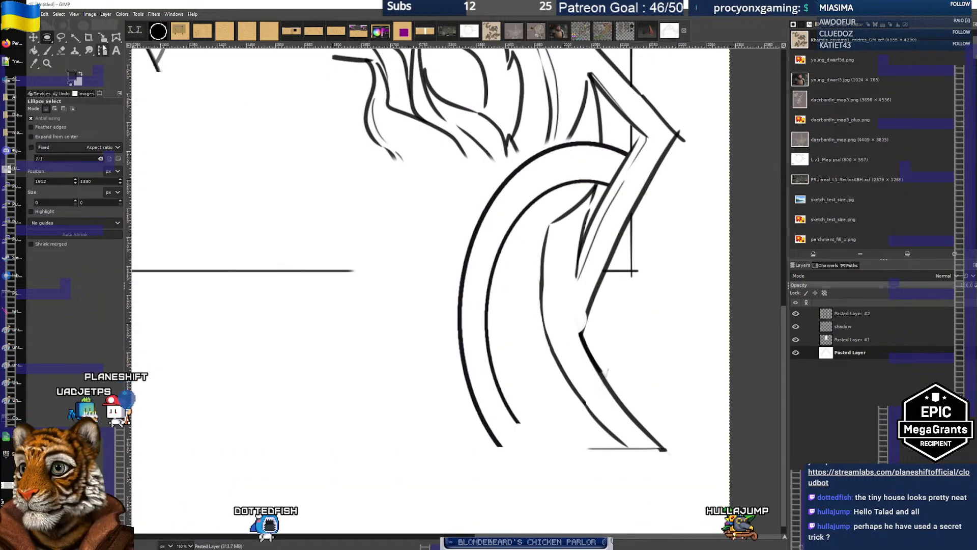
# Try to extend the inner arc's lower end down to the base level with a freehand Paintbrush stroke, and undo the stroke
pyautogui.click(47, 50)
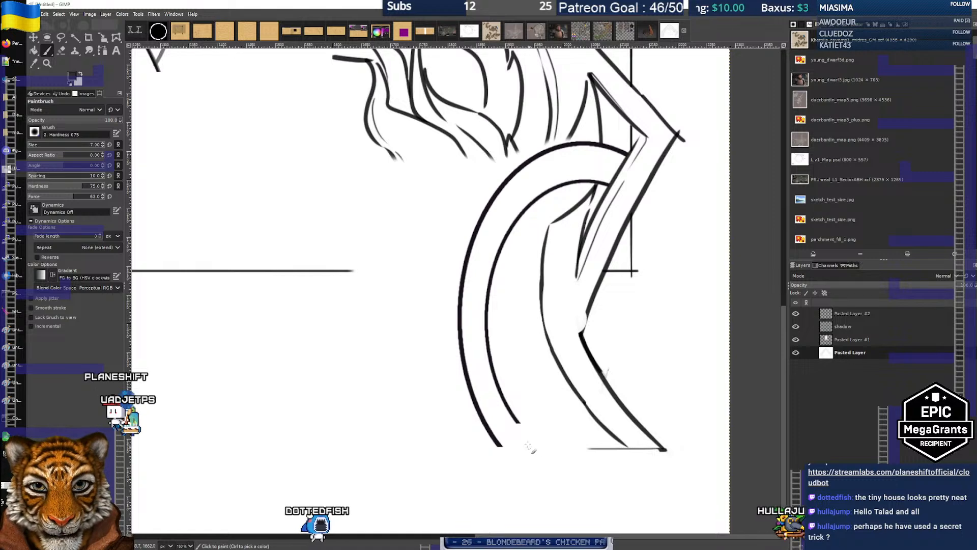
pyautogui.moveTo(519, 423); pyautogui.dragTo(542, 451)
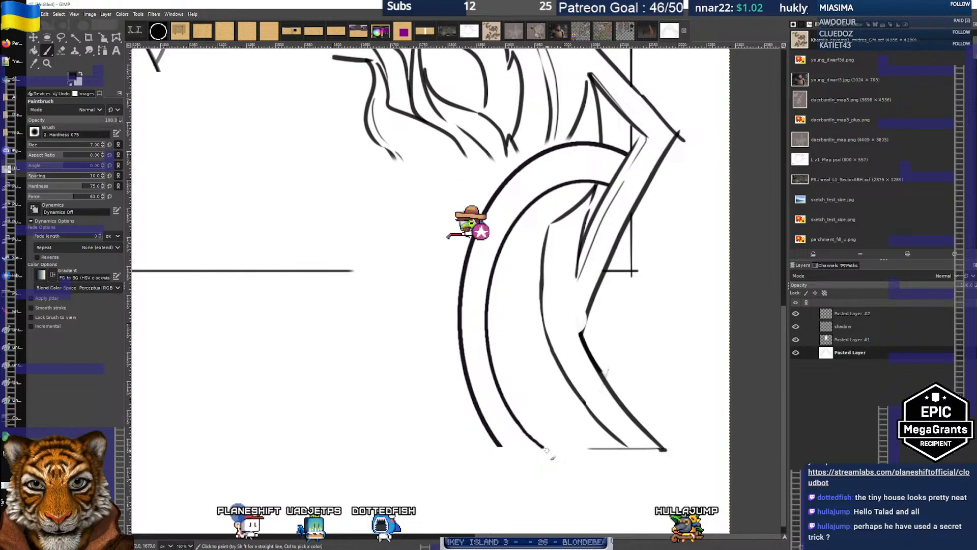
pyautogui.hotkey('ctrl', 'z')
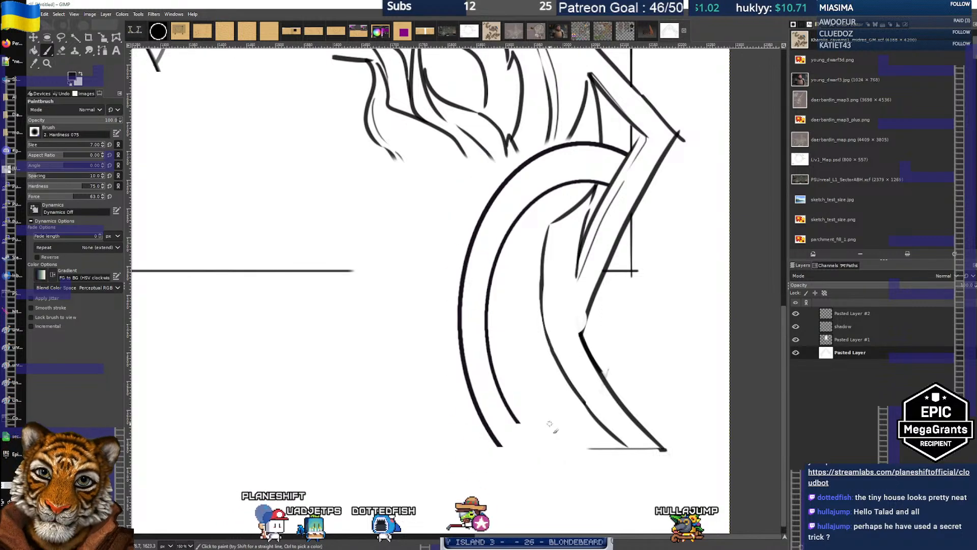
pyautogui.click(46, 52)
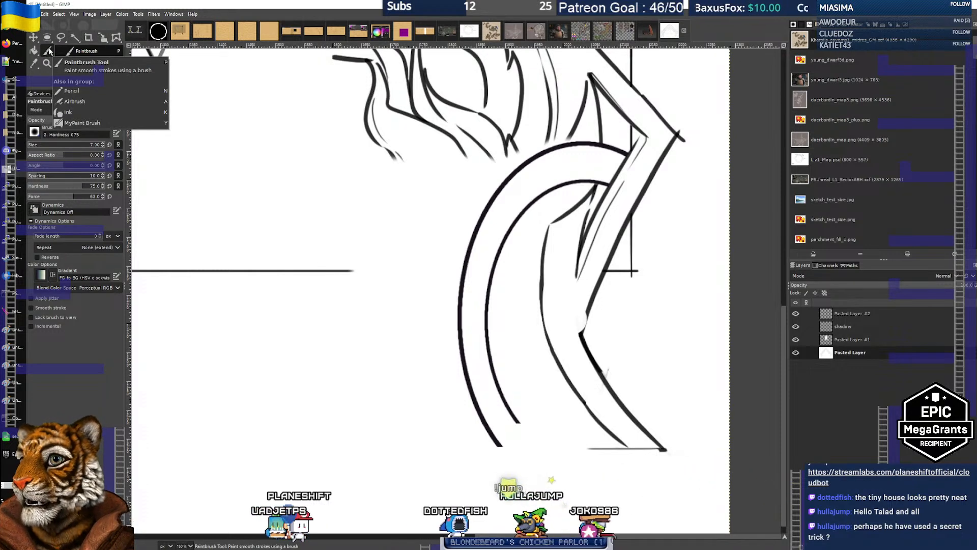
pyautogui.click(47, 49)
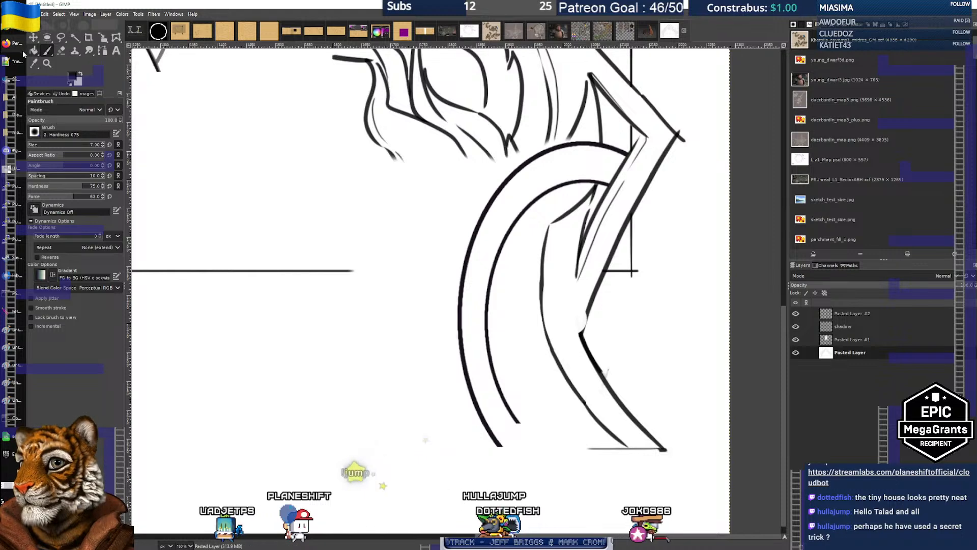
# Draw a short path from the inner arc's lower end to the base level and bend it to continue the arc's curve
pyautogui.click(102, 52)
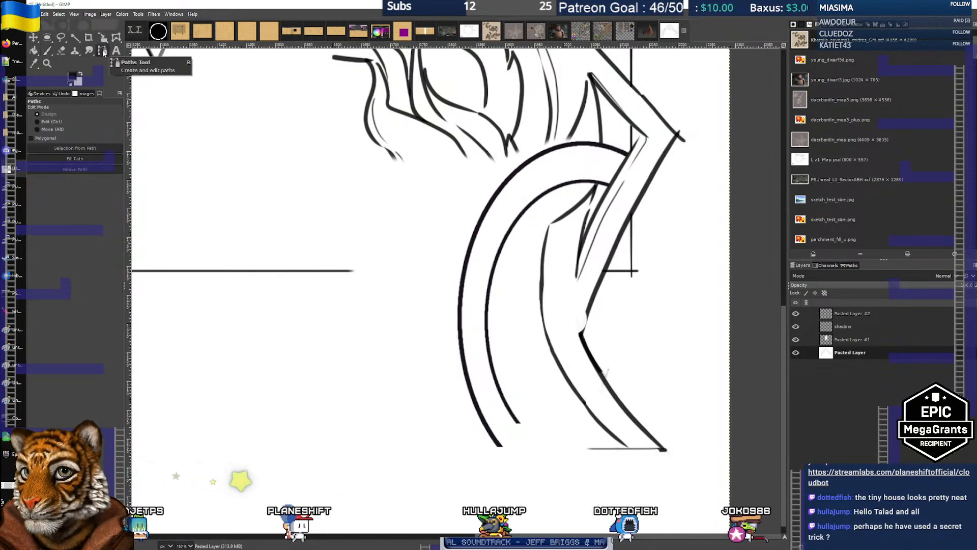
pyautogui.click(518, 422)
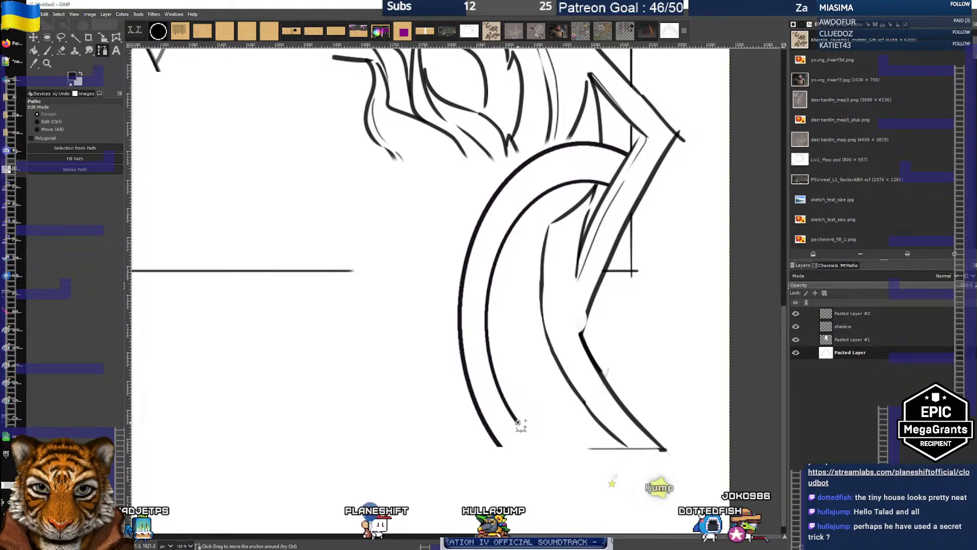
pyautogui.click(544, 448)
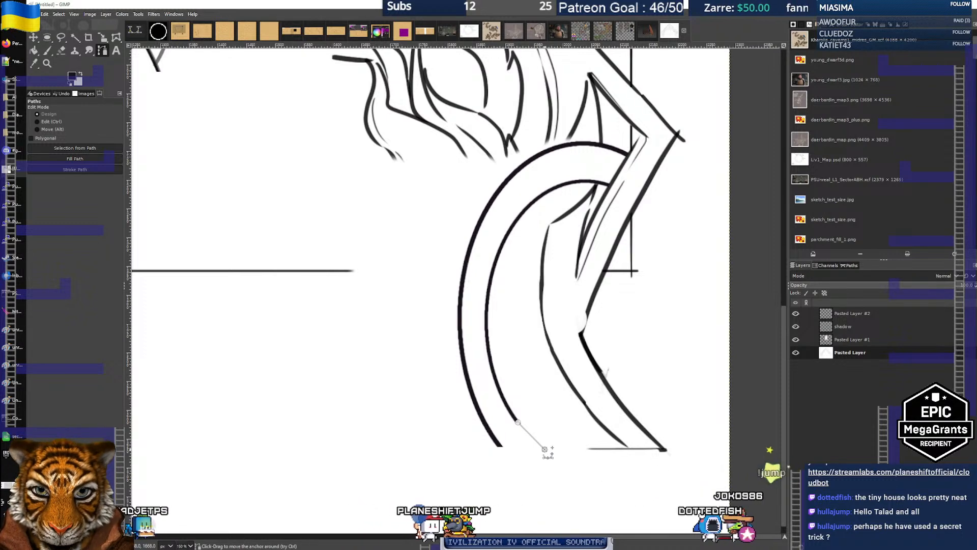
pyautogui.moveTo(530, 435); pyautogui.dragTo(528, 439)
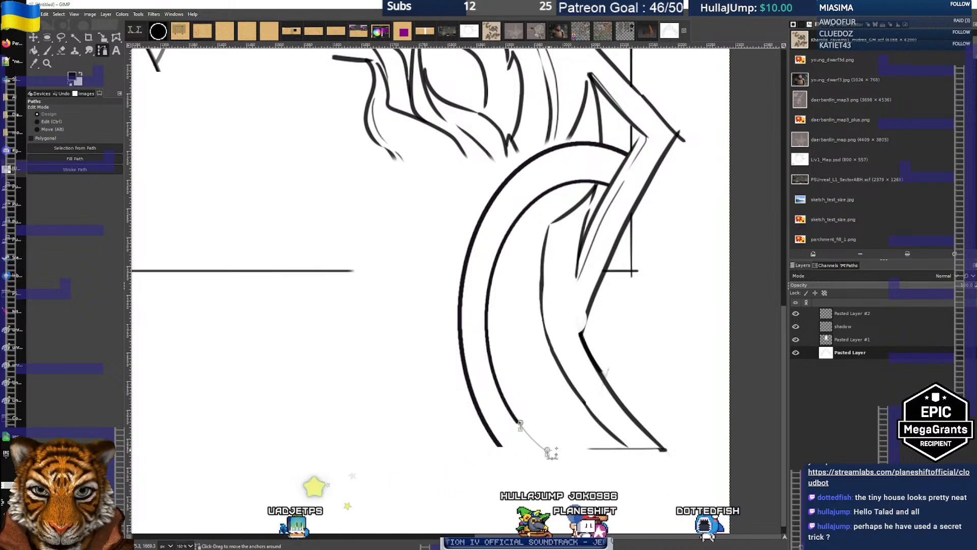
pyautogui.moveTo(521, 424); pyautogui.dragTo(565, 461)
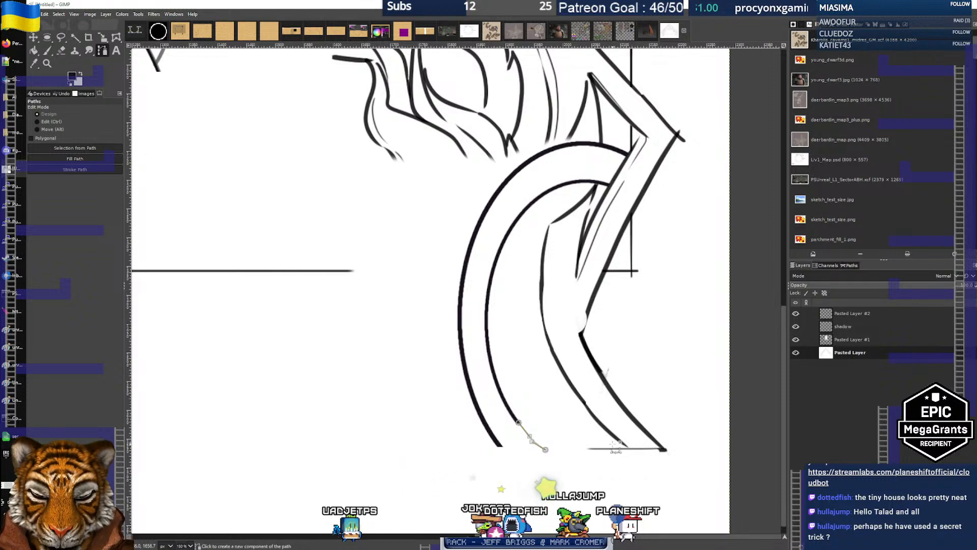
# Stroke the short arc-extension path using the Paintbrush as the paint tool, and leave path editing
pyautogui.rightClick(559, 433)
pyautogui.moveTo(590, 453)
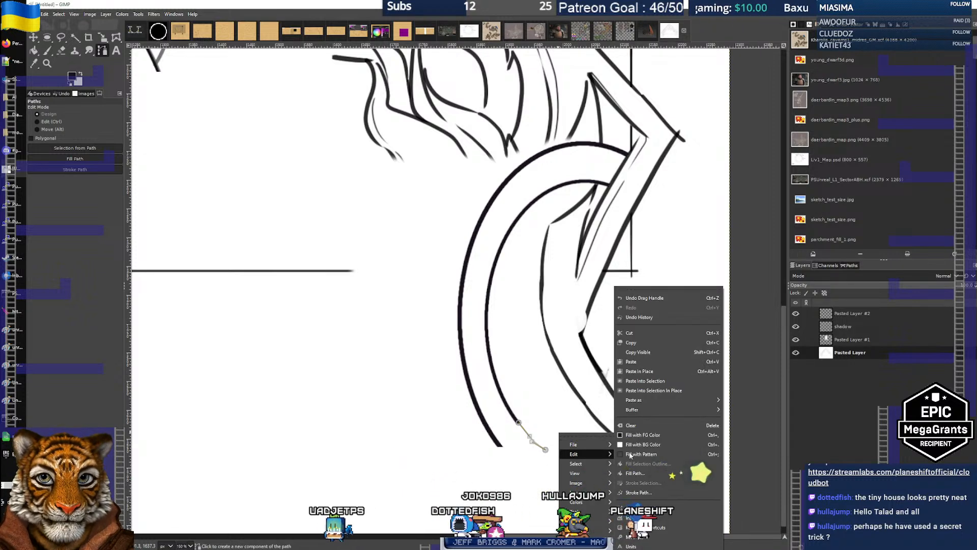
pyautogui.click(652, 492)
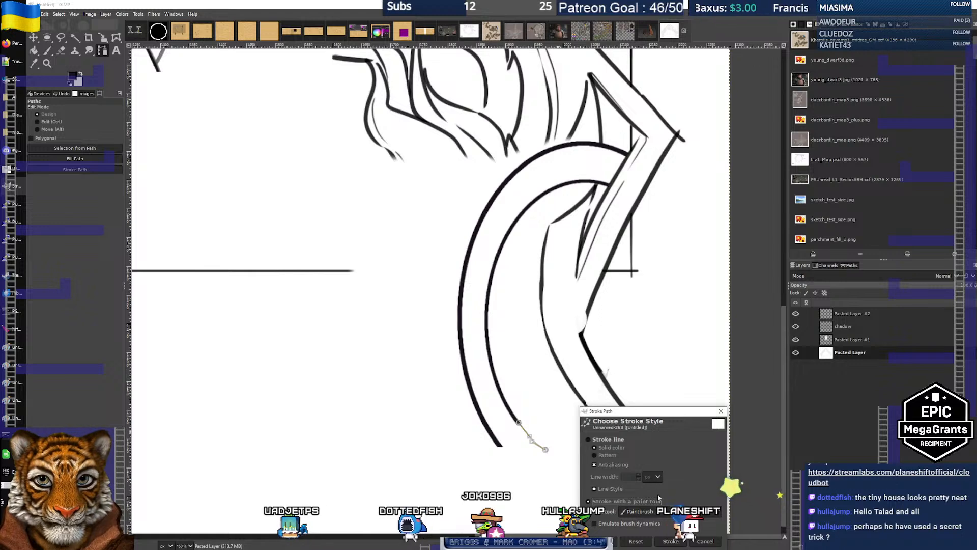
pyautogui.click(674, 543)
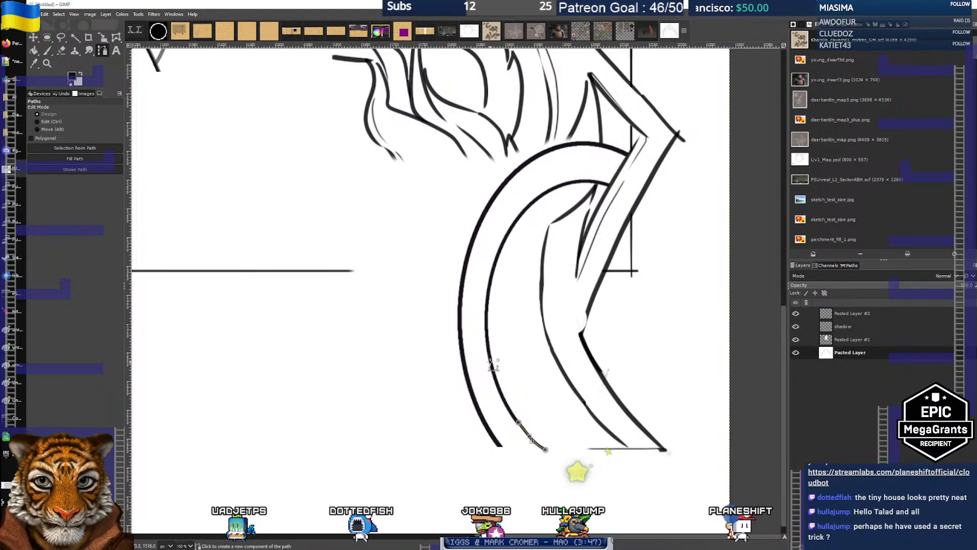
pyautogui.click(47, 38)
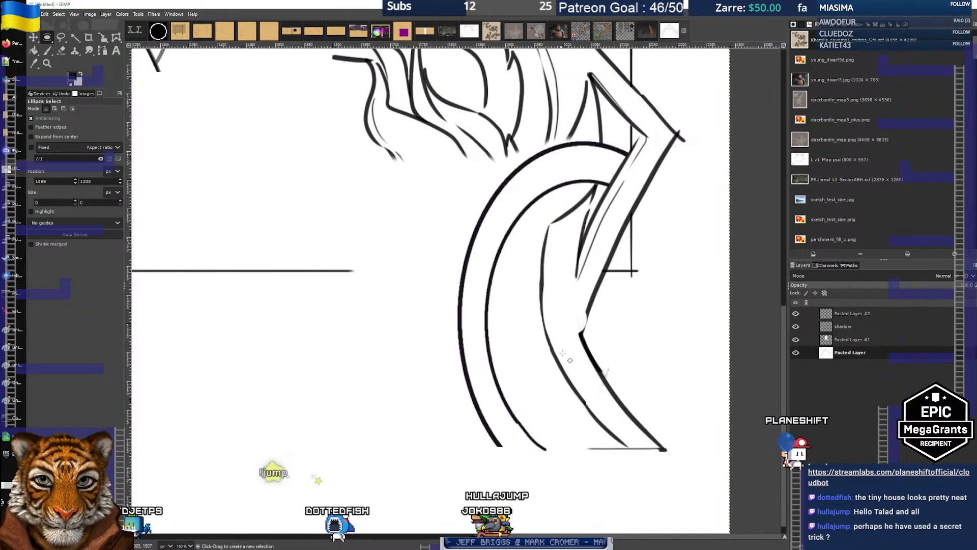
# On Pasted Layer #1, close the central ornament's two lower tips with straight size 7 gray Paintbrush lines and erase the excess at the right tip
pyautogui.scroll(-3, 470, 295)
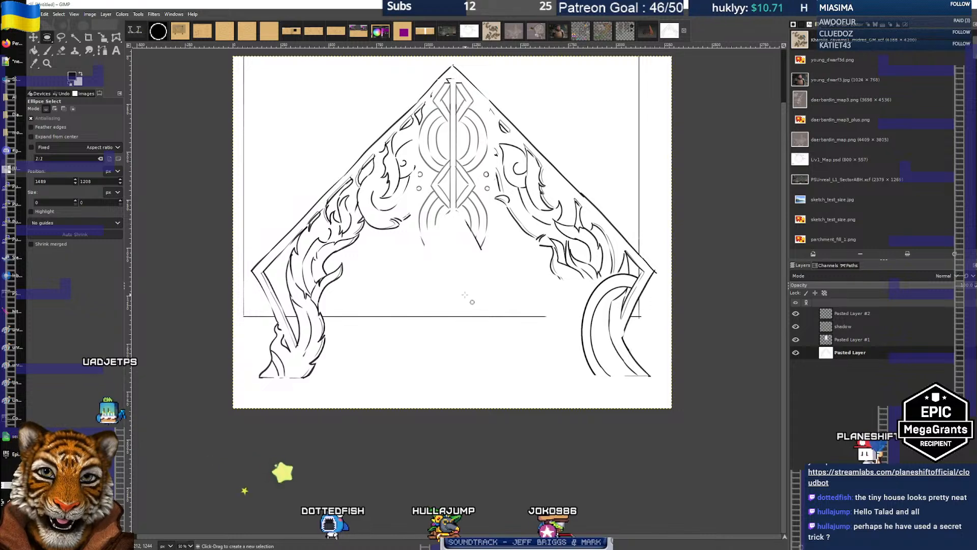
pyautogui.scroll(1, 487, 323)
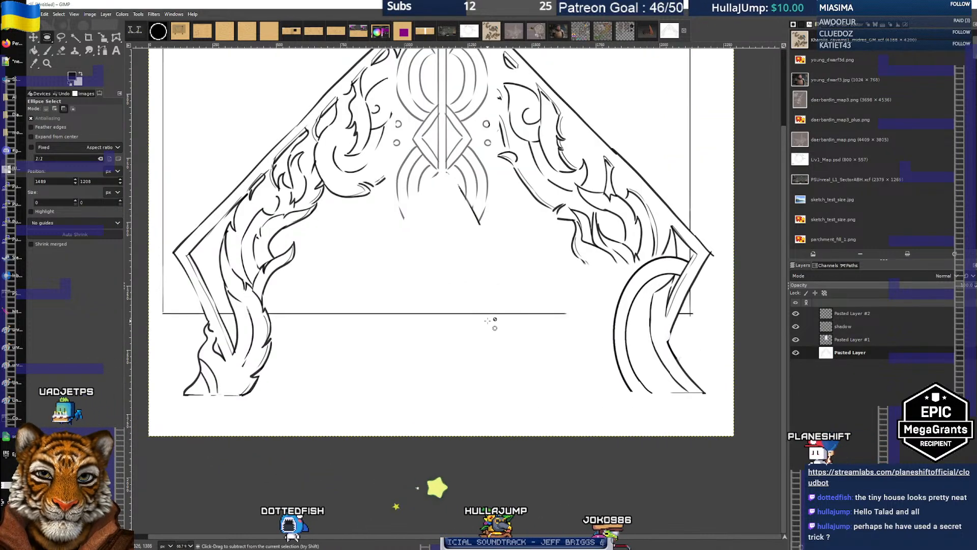
pyautogui.scroll(-1, 487, 323)
pyautogui.moveTo(466, 312); pyautogui.dragTo(472, 317)
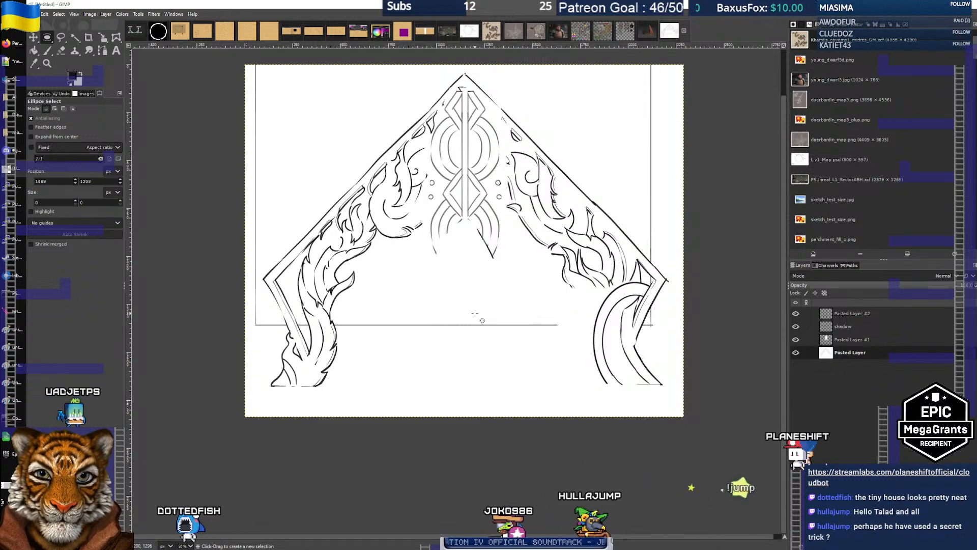
pyautogui.moveTo(526, 307); pyautogui.dragTo(507, 329)
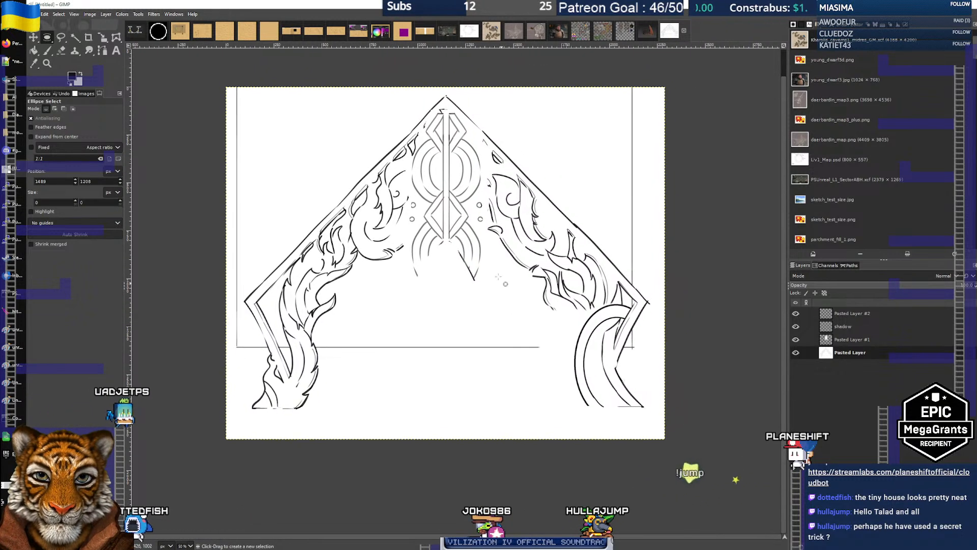
pyautogui.scroll(1, 425, 256)
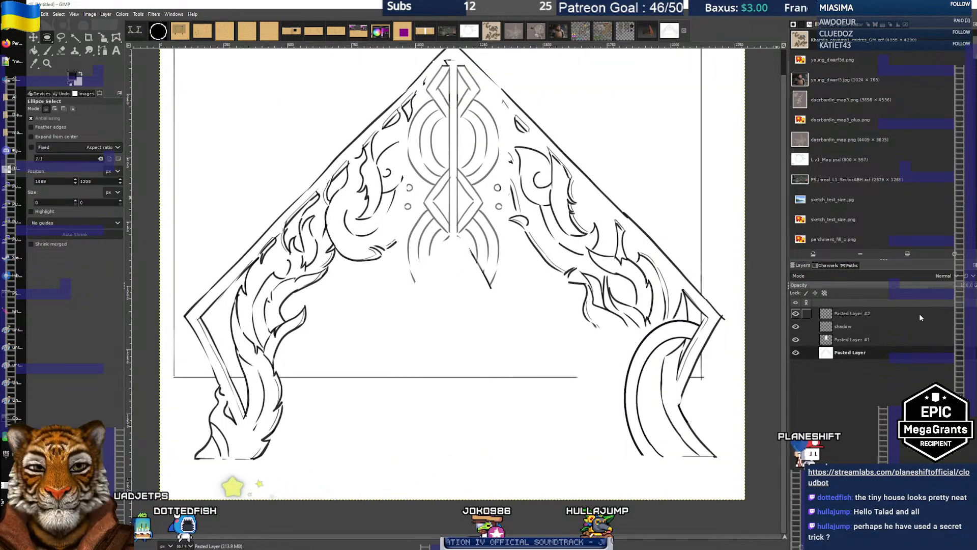
pyautogui.click(896, 340)
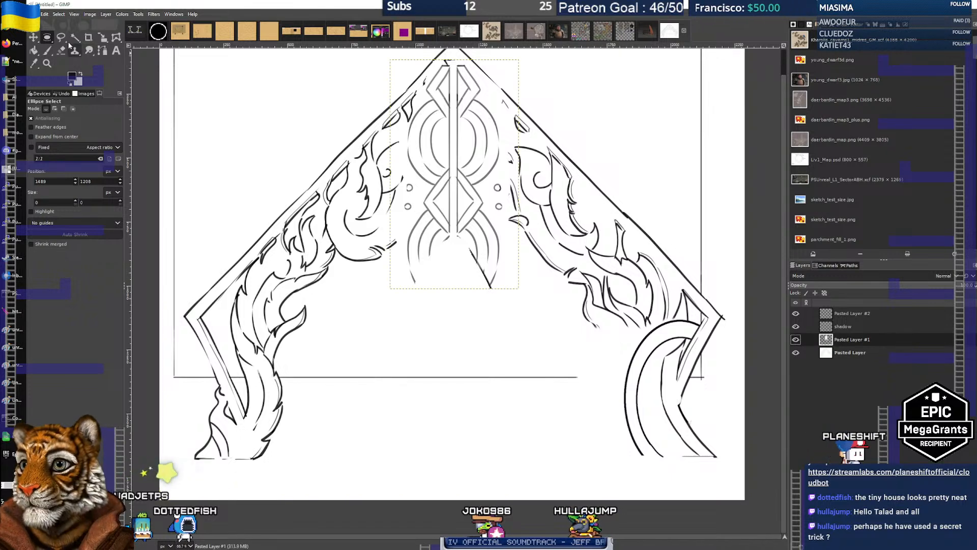
pyautogui.click(61, 38)
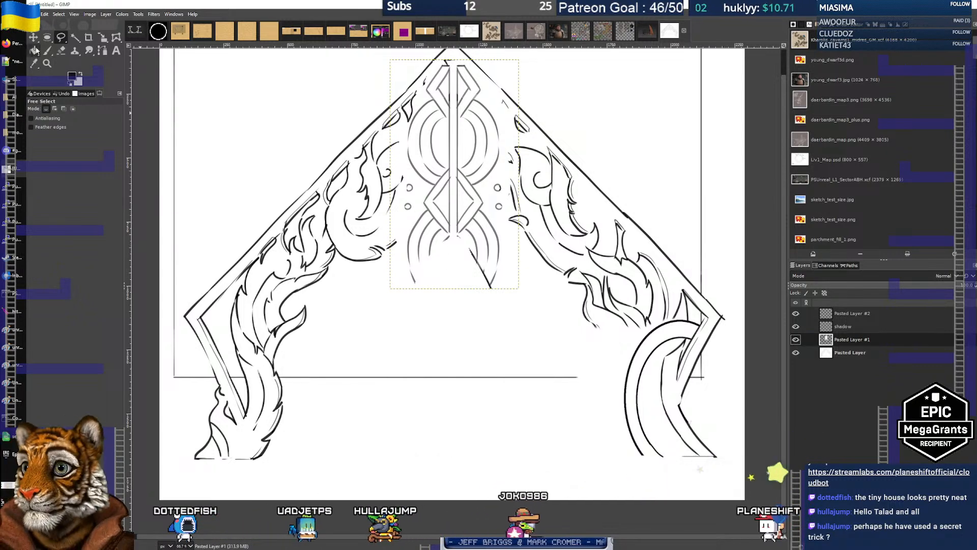
pyautogui.click(48, 51)
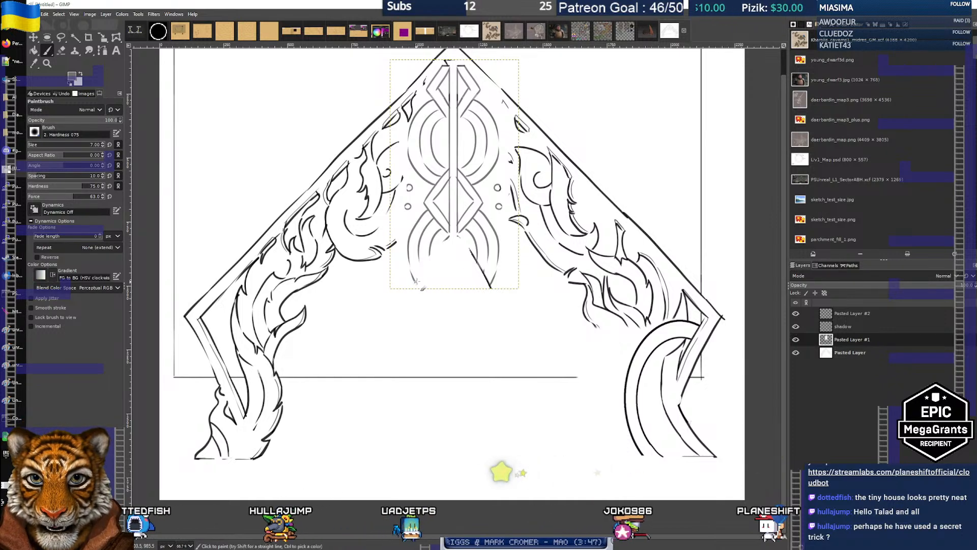
pyautogui.keyDown('shift'); pyautogui.click(448, 236); pyautogui.keyUp('shift')
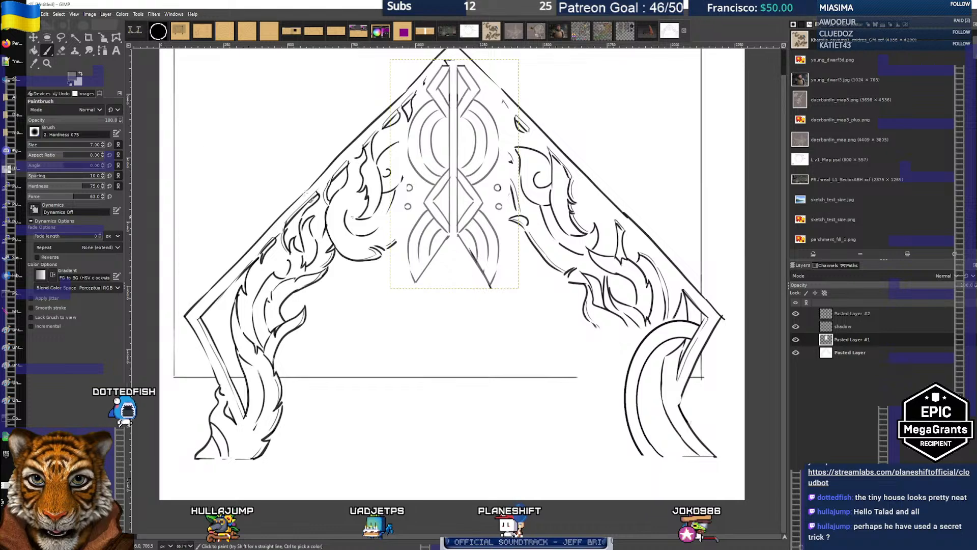
pyautogui.click(61, 50)
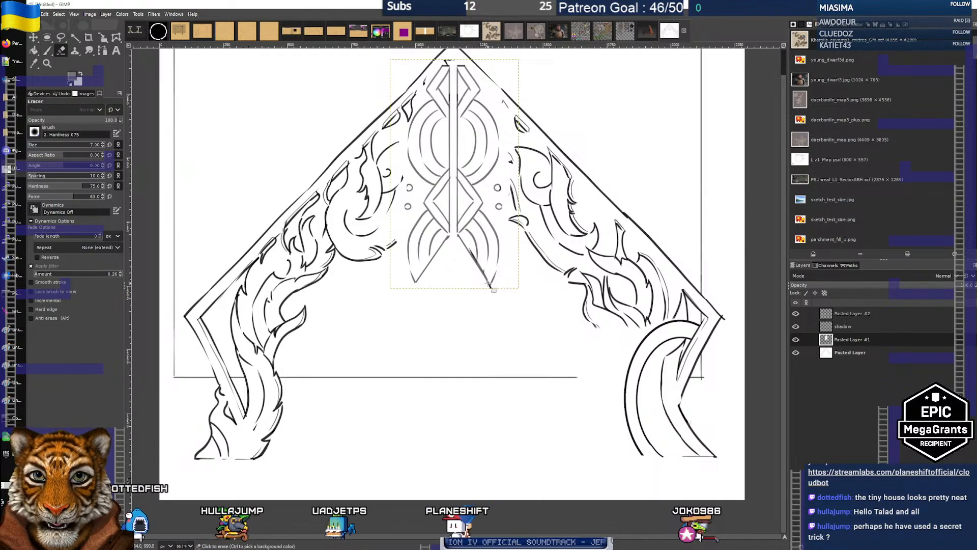
pyautogui.moveTo(486, 288); pyautogui.dragTo(493, 286)
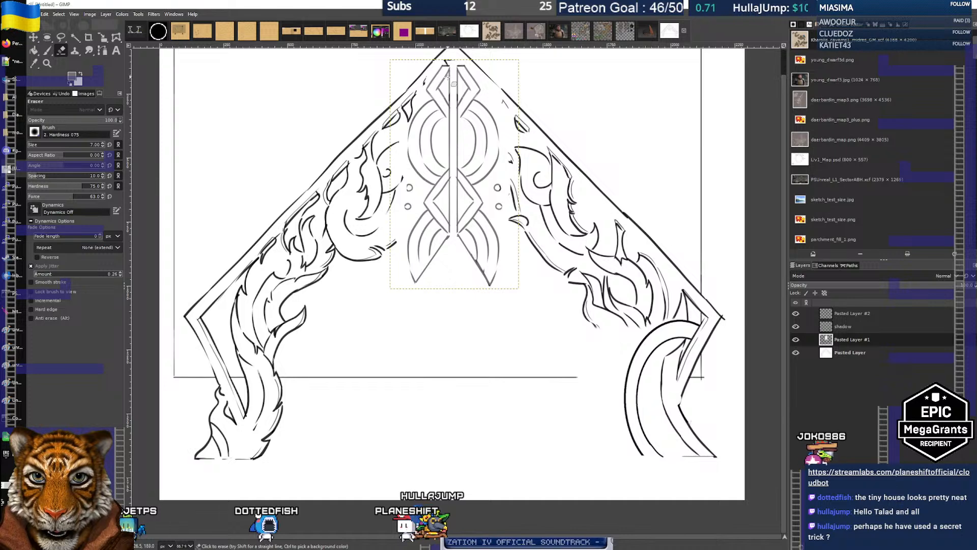
# On Pasted Layer #1, cover the four small circles flanking the central ornament with white dabs of a size 25 Paintbrush
pyautogui.keyDown('ctrl'); pyautogui.scroll(-2, 447, 237); pyautogui.keyUp('ctrl')
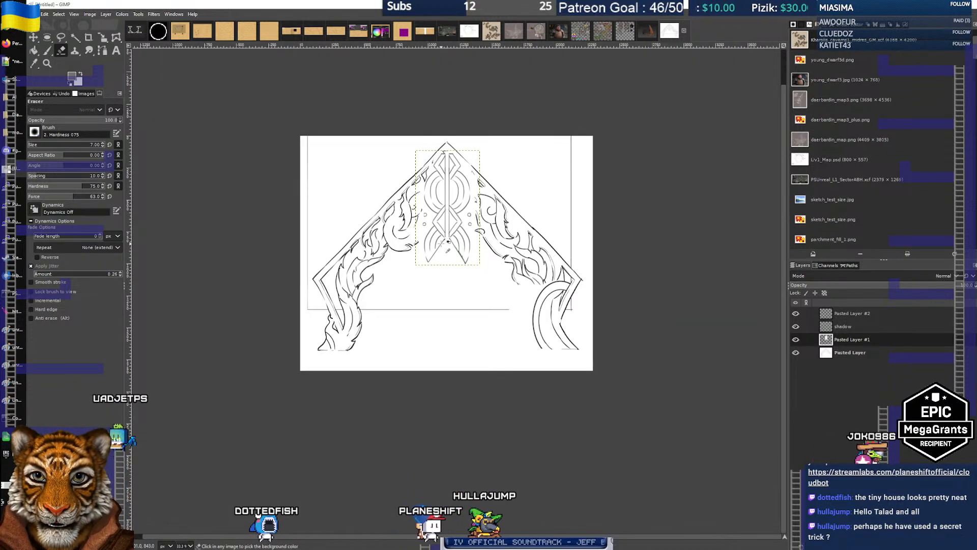
pyautogui.keyDown('ctrl'); pyautogui.scroll(1, 447, 242); pyautogui.keyUp('ctrl')
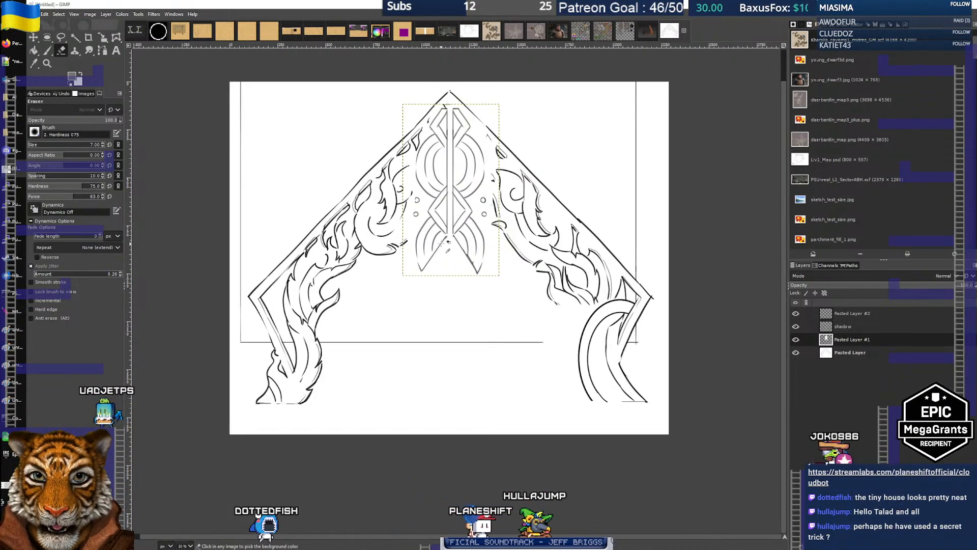
pyautogui.keyDown('ctrl'); pyautogui.scroll(1, 447, 243); pyautogui.keyUp('ctrl')
pyautogui.scroll(-1, 448, 243)
pyautogui.keyDown('ctrl'); pyautogui.scroll(1, 448, 242); pyautogui.keyUp('ctrl')
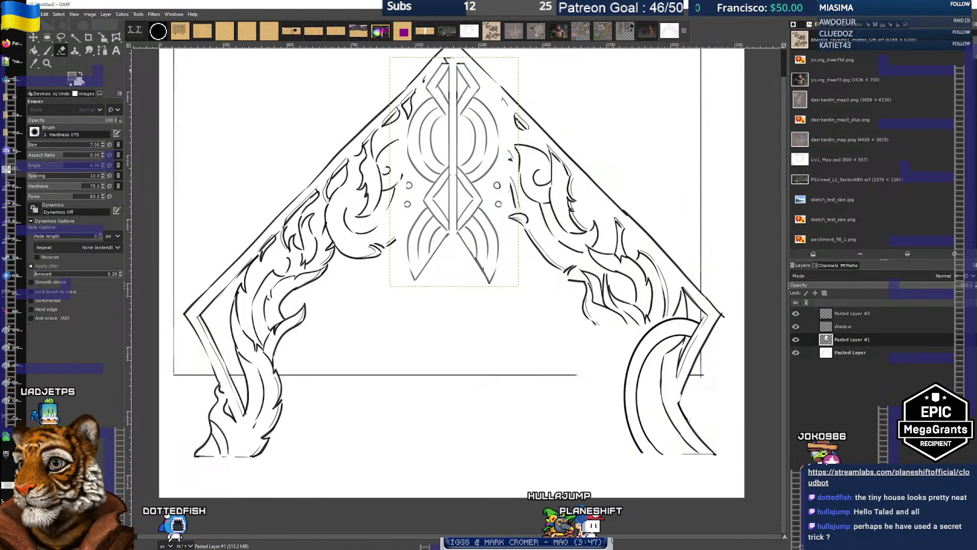
pyautogui.click(48, 52)
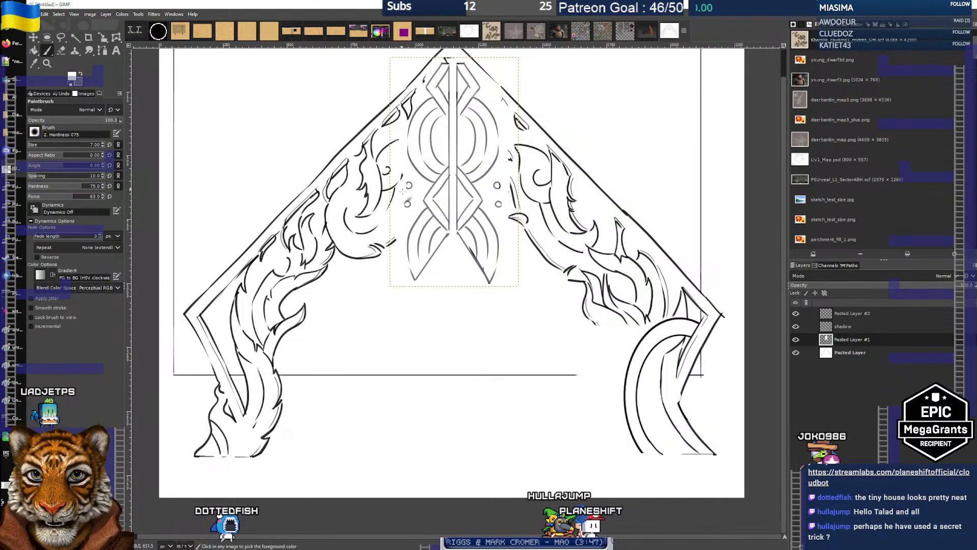
pyautogui.press(']')
pyautogui.press(']')
pyautogui.press(']')
pyautogui.press(']')
pyautogui.press(']')
pyautogui.press(']')
pyautogui.press(']')
pyautogui.press(']')
pyautogui.press(']')
pyautogui.press(']')
pyautogui.press(']')
pyautogui.press(']')
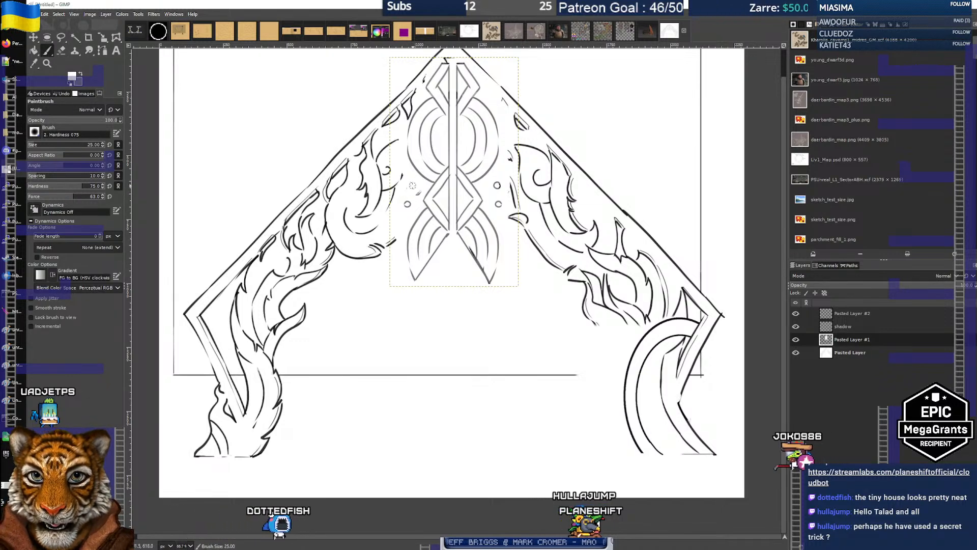
pyautogui.click(408, 187)
pyautogui.click(408, 204)
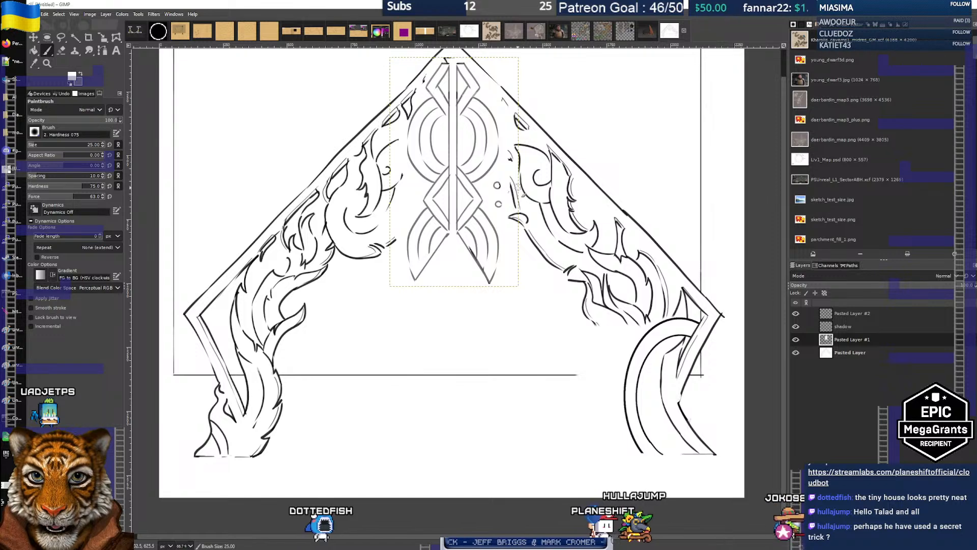
pyautogui.click(497, 185)
pyautogui.click(498, 203)
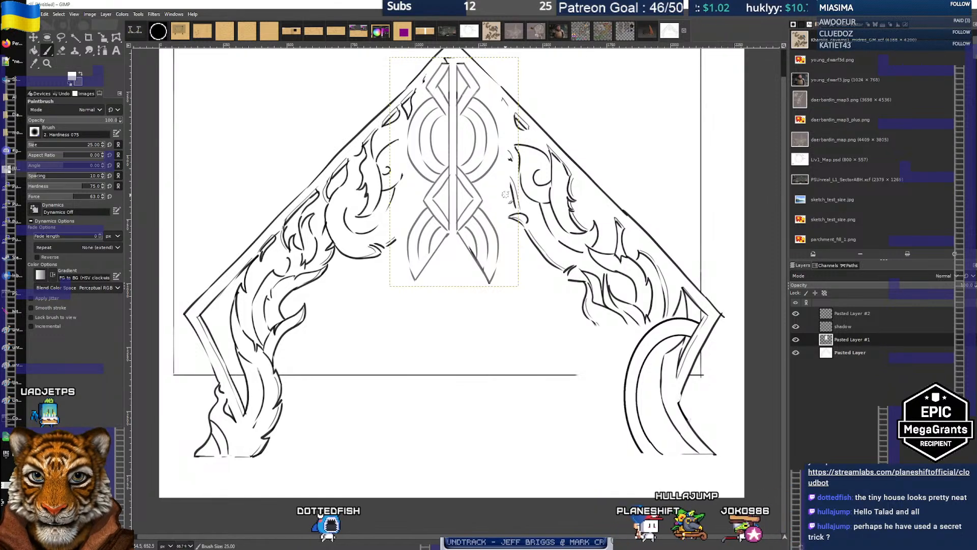
# On Pasted Layer, paint white over the stray strokes along the inner edge of the right-hand flames with the size 25 brush
pyautogui.press('pagedown')
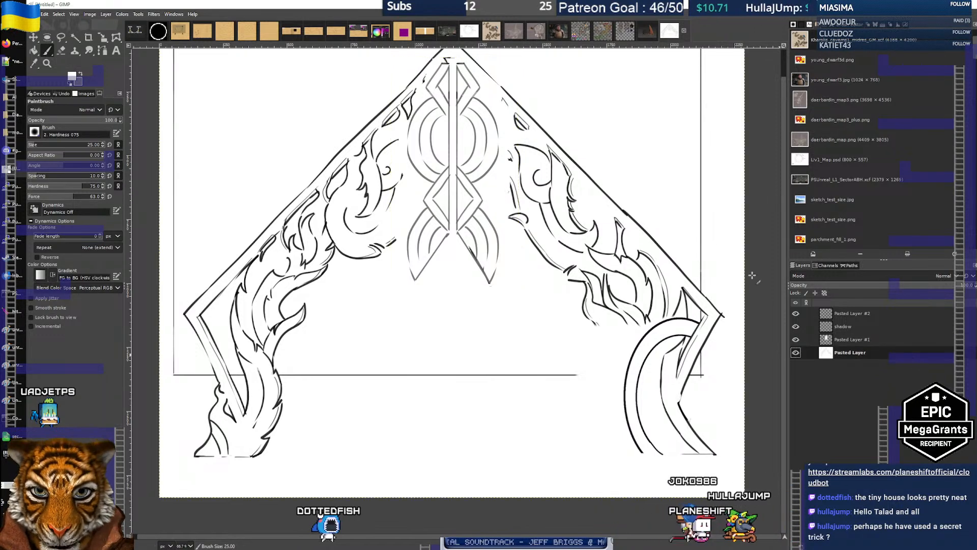
pyautogui.moveTo(510, 151); pyautogui.dragTo(512, 217)
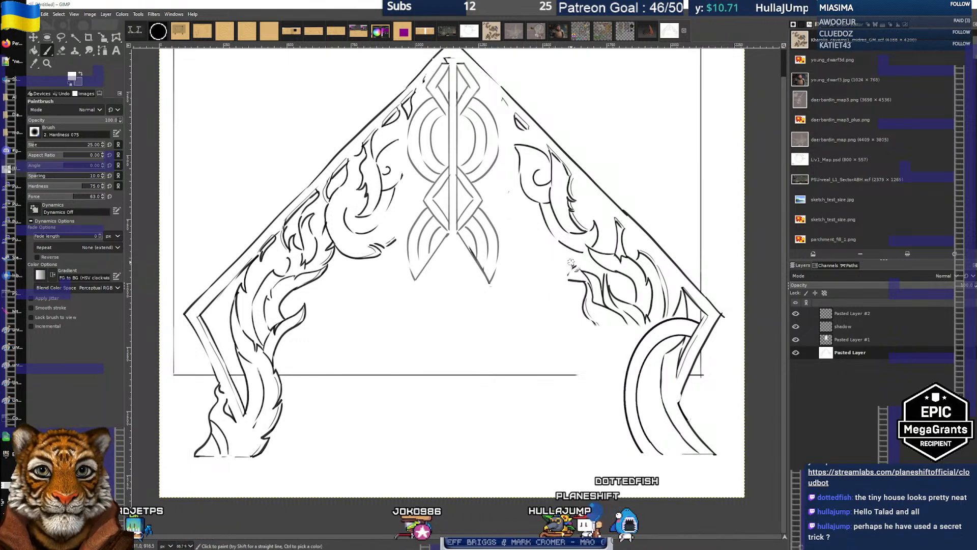
# Try to bridge the gap in the right-hand flame's lower contour with dark size 8 Paintbrush strokes, and undo them
pyautogui.click(80, 76)
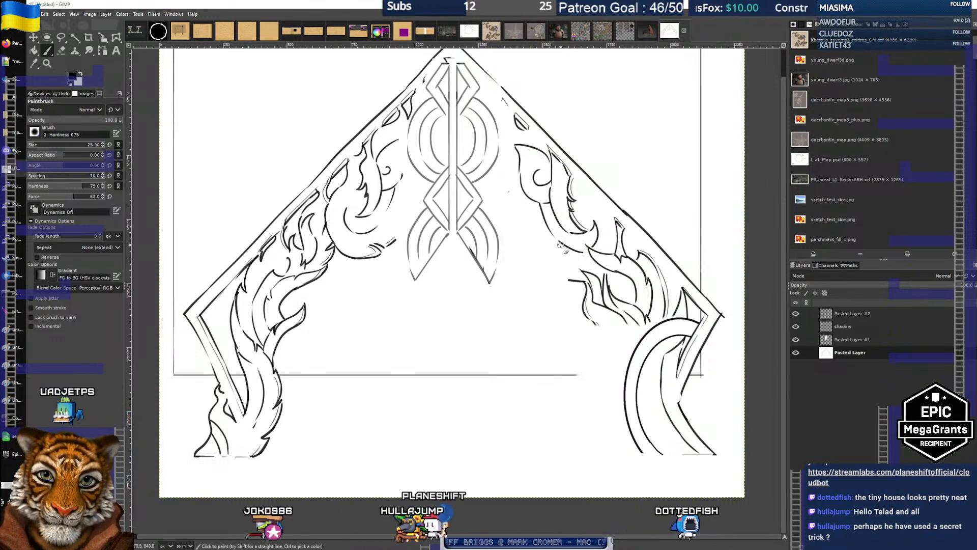
pyautogui.press(']')
pyautogui.press(']')
pyautogui.press(']')
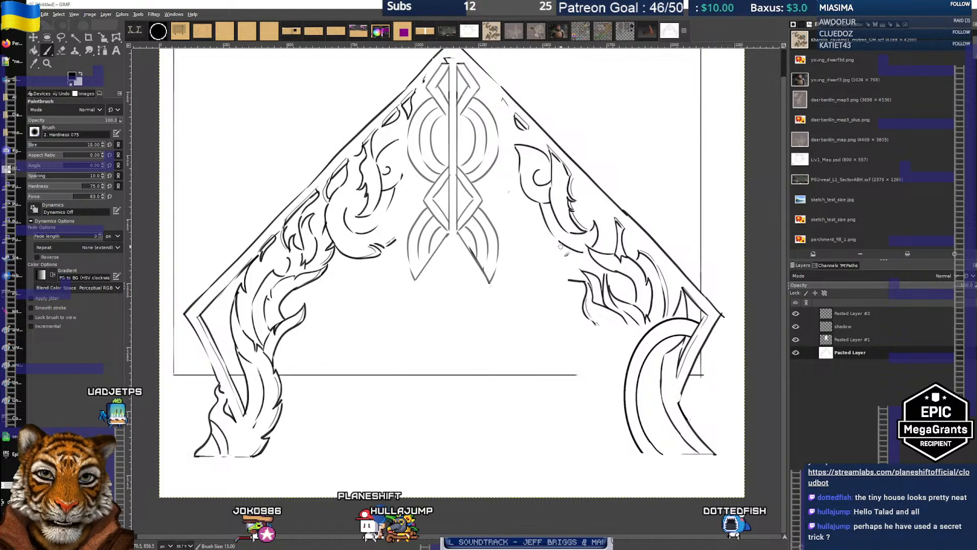
pyautogui.press(']')
pyautogui.scroll(6, 561, 247)
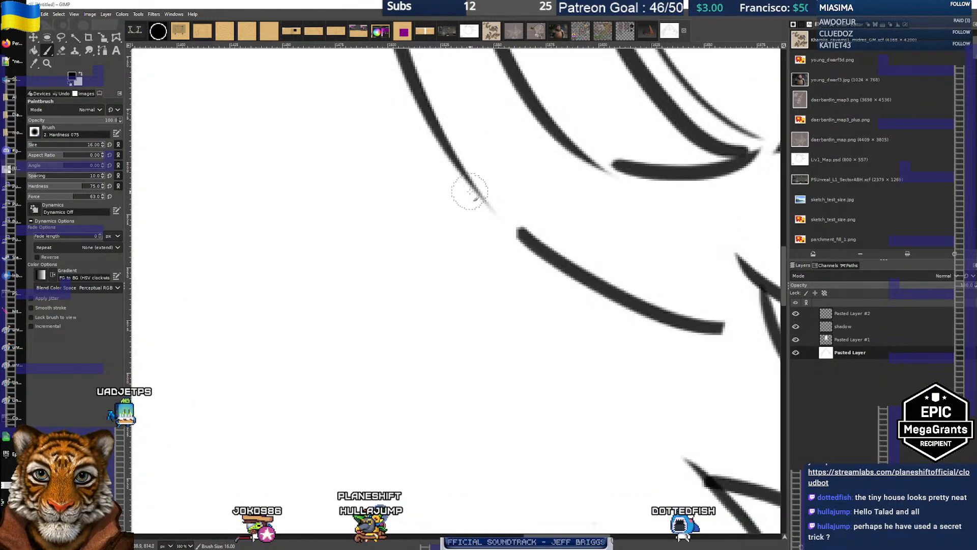
pyautogui.press('[')
pyautogui.press('[')
pyautogui.press('[')
pyautogui.press('[')
pyautogui.press('[')
pyautogui.press('[')
pyautogui.press('[')
pyautogui.press('[')
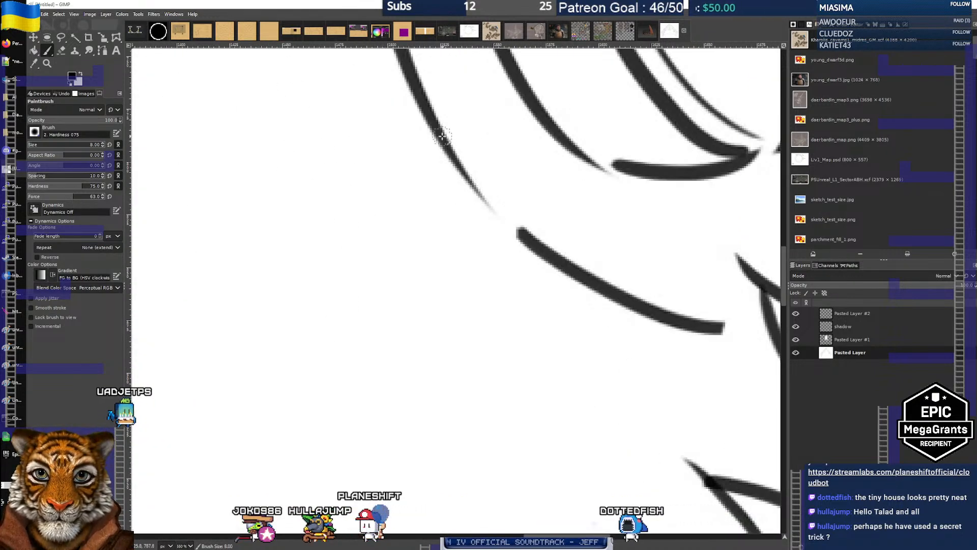
pyautogui.moveTo(442, 136)
pyautogui.mouseDown()
pyautogui.moveTo(481, 191)
pyautogui.moveTo(531, 233)
pyautogui.mouseUp()
pyautogui.hotkey('ctrl', 'z')
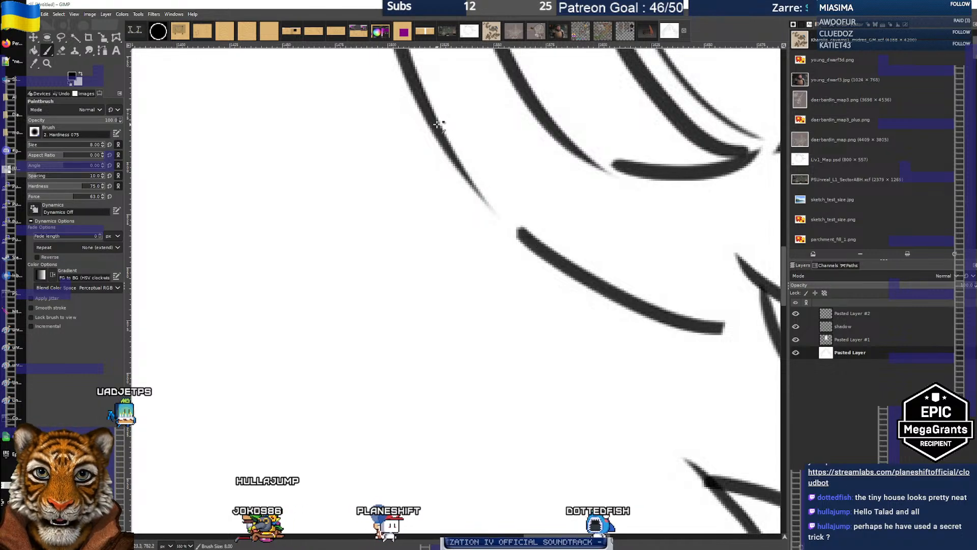
pyautogui.moveTo(438, 140); pyautogui.dragTo(538, 255)
pyautogui.hotkey('ctrl', 'z')
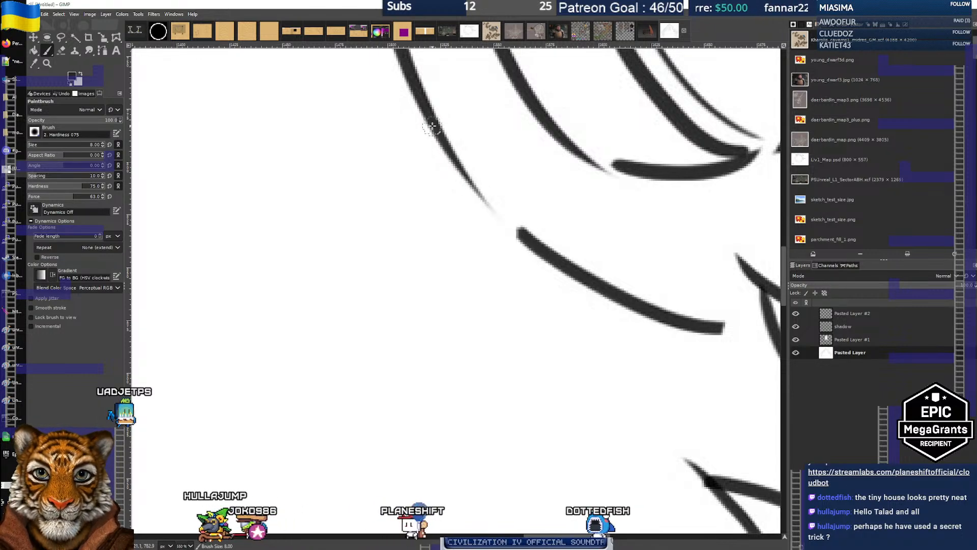
pyautogui.moveTo(431, 126); pyautogui.dragTo(519, 234)
pyautogui.scroll(-4, 541, 251)
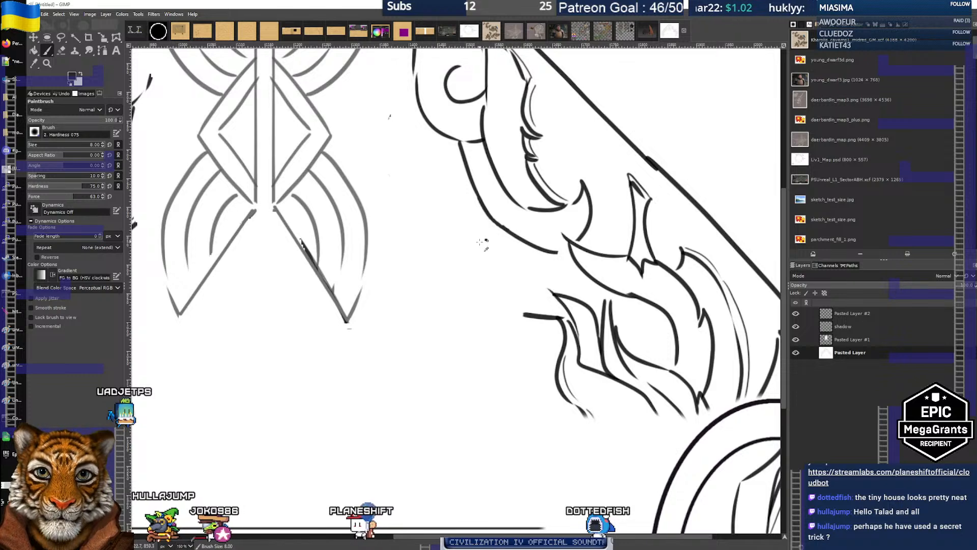
pyautogui.scroll(-1, 481, 242)
pyautogui.scroll(3, 488, 244)
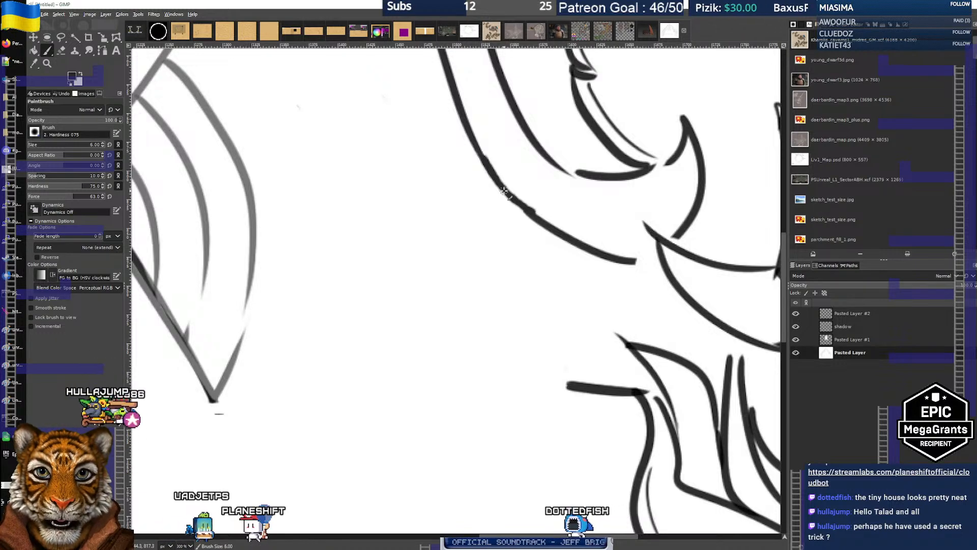
pyautogui.hotkey('ctrl', 'z')
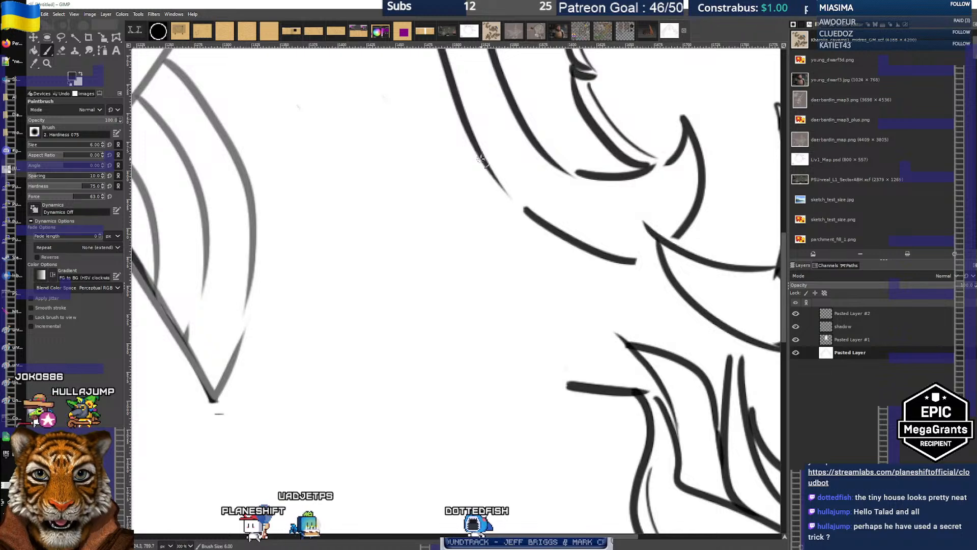
pyautogui.hotkey('ctrl', 'z')
# Bridge the gap in the right-hand flame's lower contour with one curved dark Paintbrush stroke at size 6
pyautogui.moveTo(483, 157); pyautogui.dragTo(545, 223)
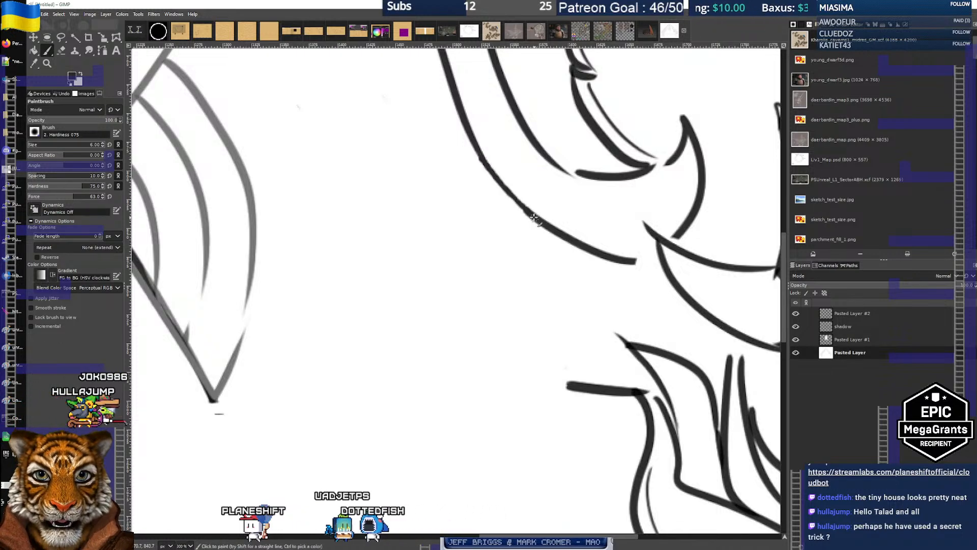
pyautogui.keyDown('ctrl'); pyautogui.scroll(-3, 451, 206); pyautogui.keyUp('ctrl')
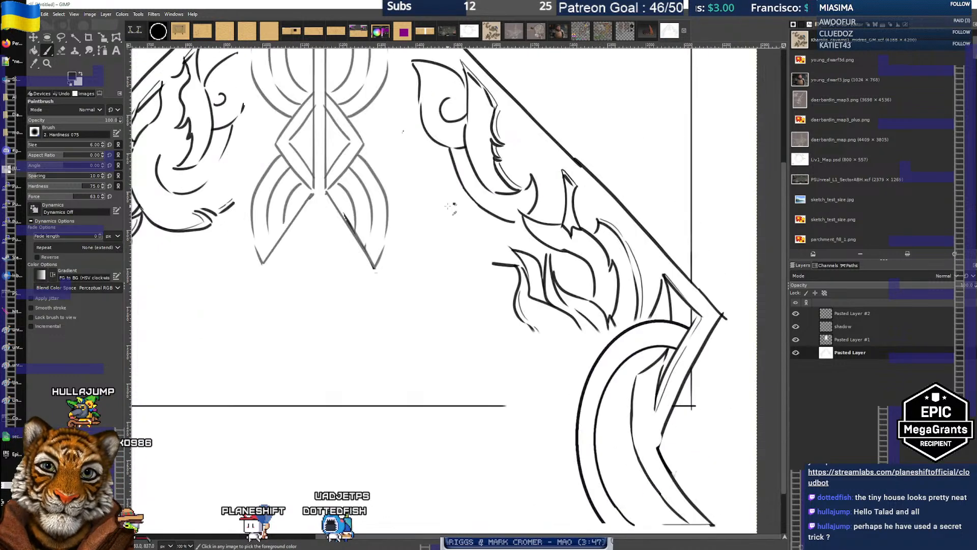
pyautogui.keyDown('ctrl'); pyautogui.scroll(1, 472, 200); pyautogui.keyUp('ctrl')
pyautogui.moveTo(420, 214)
pyautogui.mouseDown()
pyautogui.moveTo(440, 269)
pyautogui.moveTo(480, 223)
pyautogui.mouseUp()
pyautogui.keyDown('ctrl'); pyautogui.scroll(-1, 438, 265); pyautogui.keyUp('ctrl')
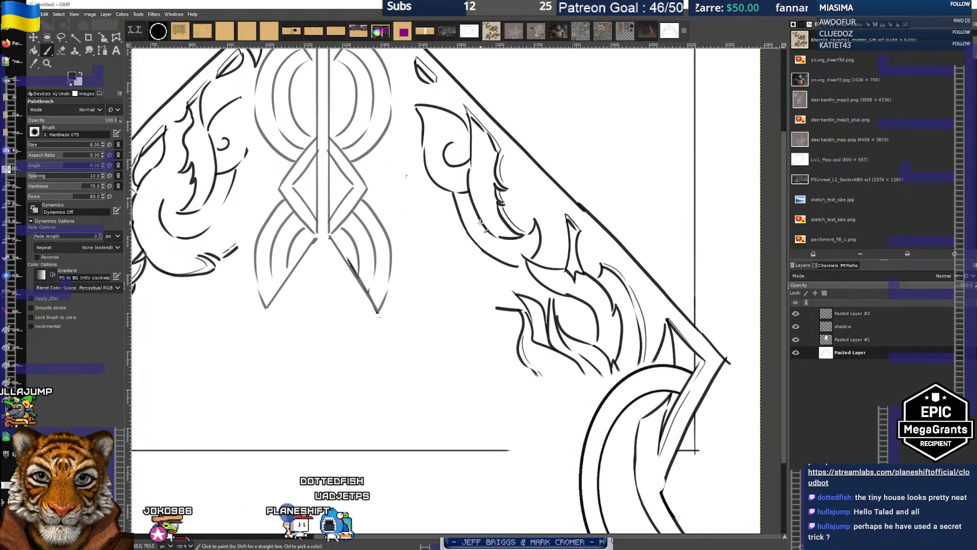
# Hide and show Pasted Layer #1 to identify which lines it holds, and make it the active layer
pyautogui.keyDown('ctrl'); pyautogui.scroll(2, 316, 288); pyautogui.keyUp('ctrl')
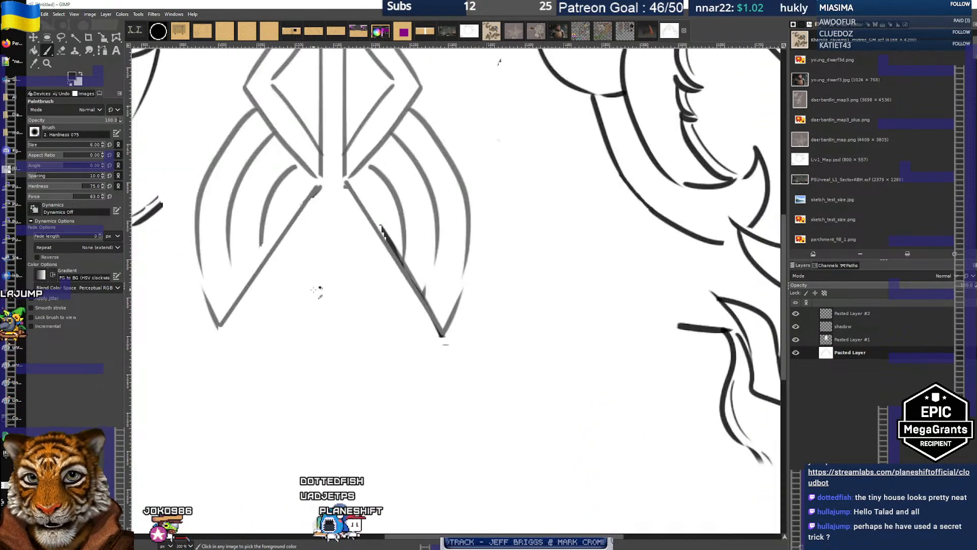
pyautogui.click(795, 339)
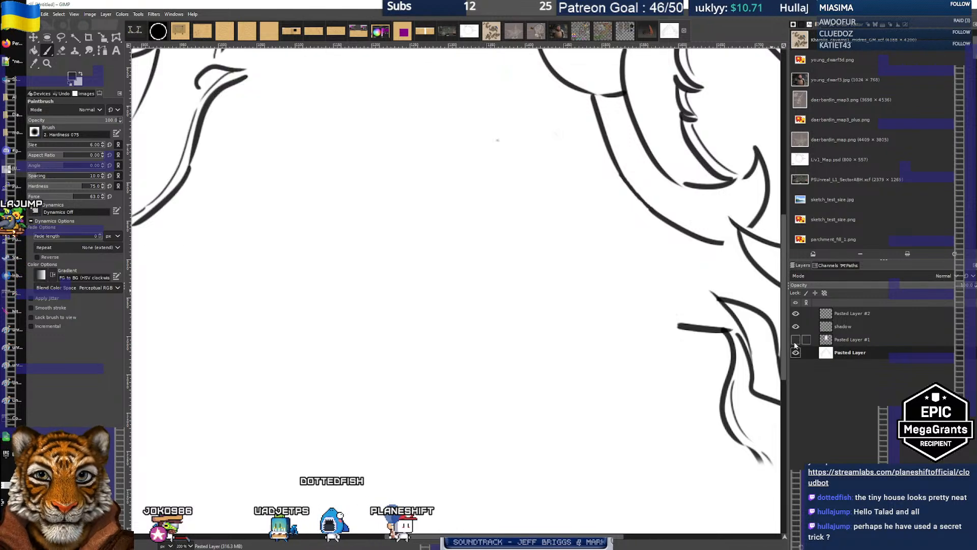
pyautogui.click(795, 340)
pyautogui.click(859, 340)
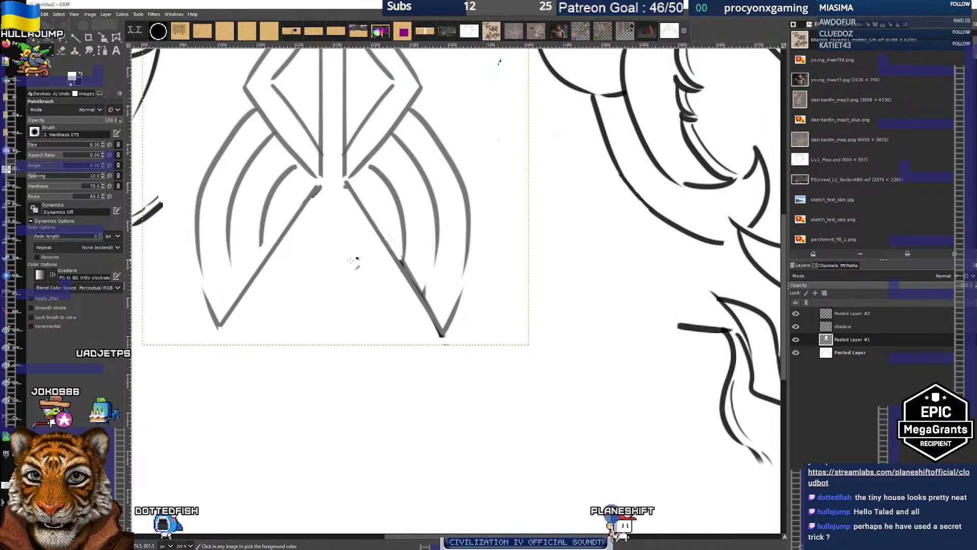
# Enlarge the Paintbrush tip and make Pasted Layer active for work around the right-hand flames
pyautogui.scroll(-3, 342, 264)
pyautogui.scroll(2, 341, 264)
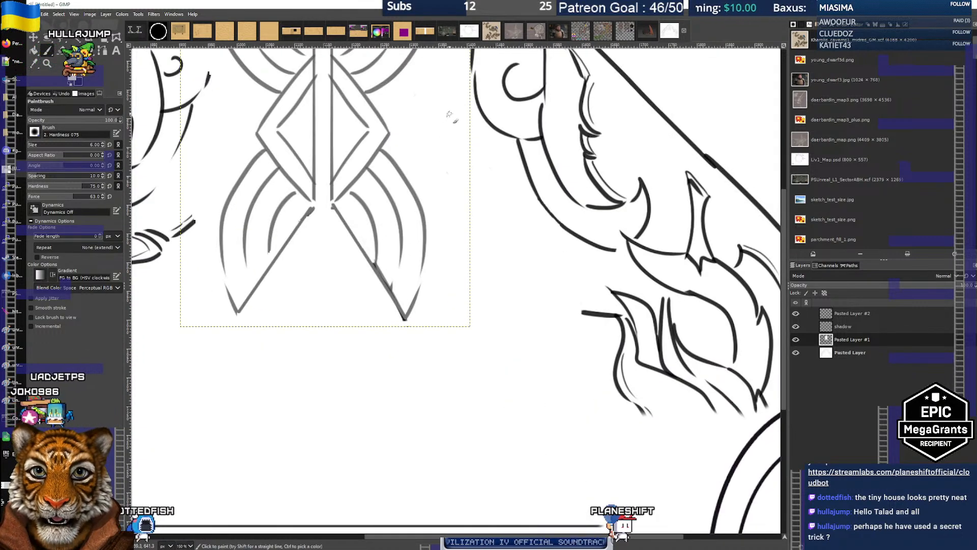
pyautogui.scroll(-1, 405, 295)
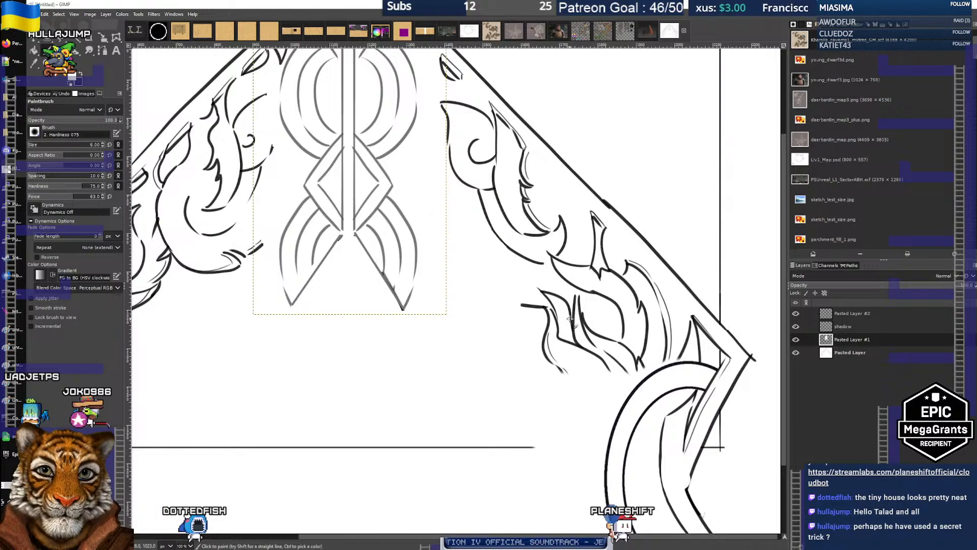
pyautogui.moveTo(571, 319); pyautogui.dragTo(519, 321)
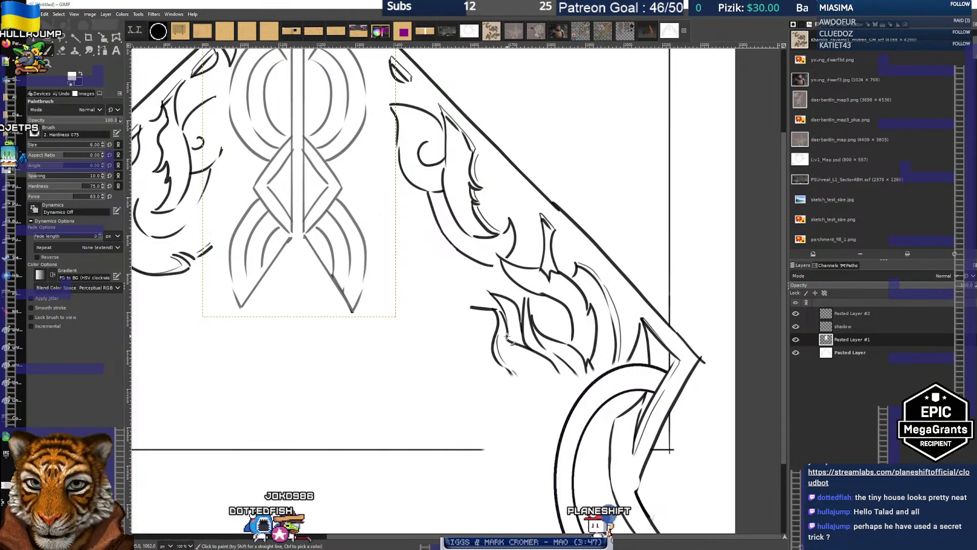
pyautogui.press(']')
pyautogui.press(']')
pyautogui.press(']')
pyautogui.press(']')
pyautogui.press(']')
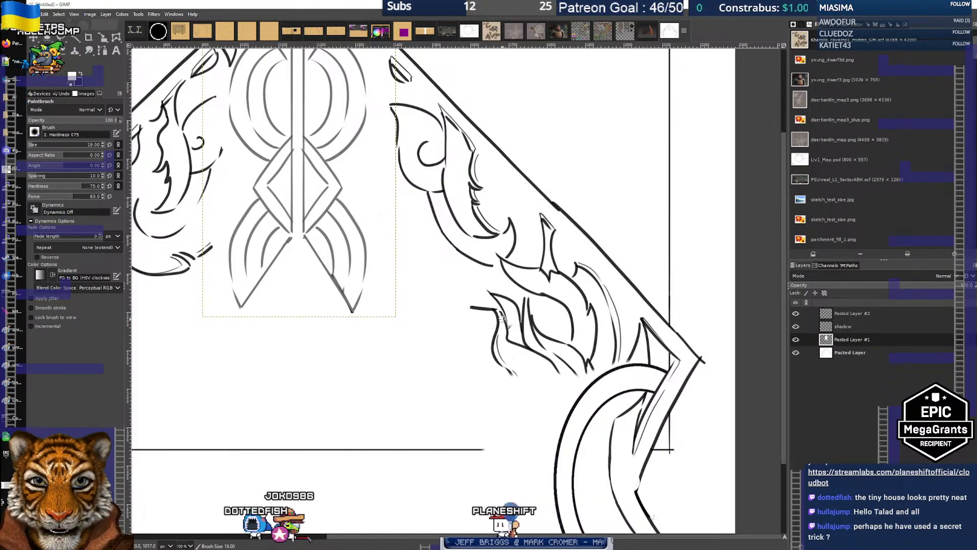
pyautogui.press('pagedown')
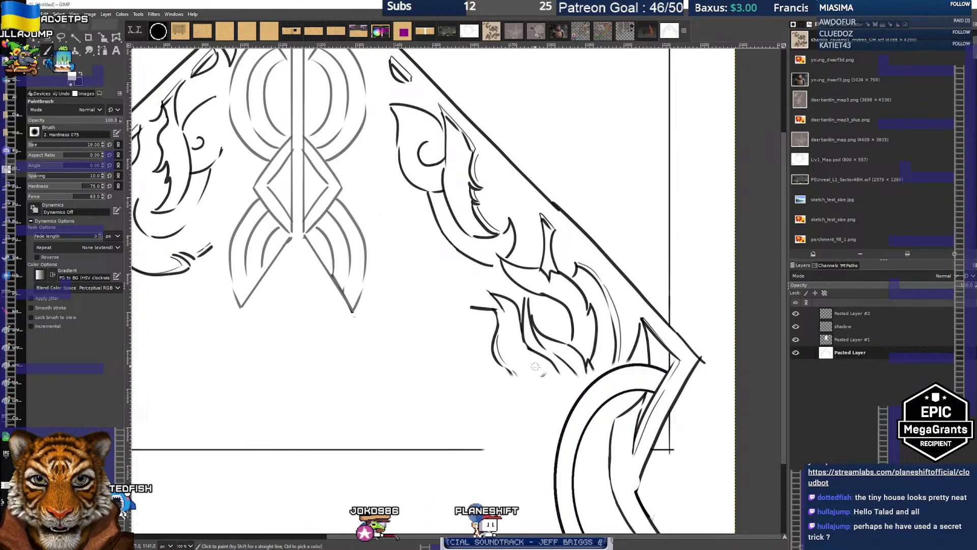
pyautogui.moveTo(416, 374); pyautogui.dragTo(432, 326)
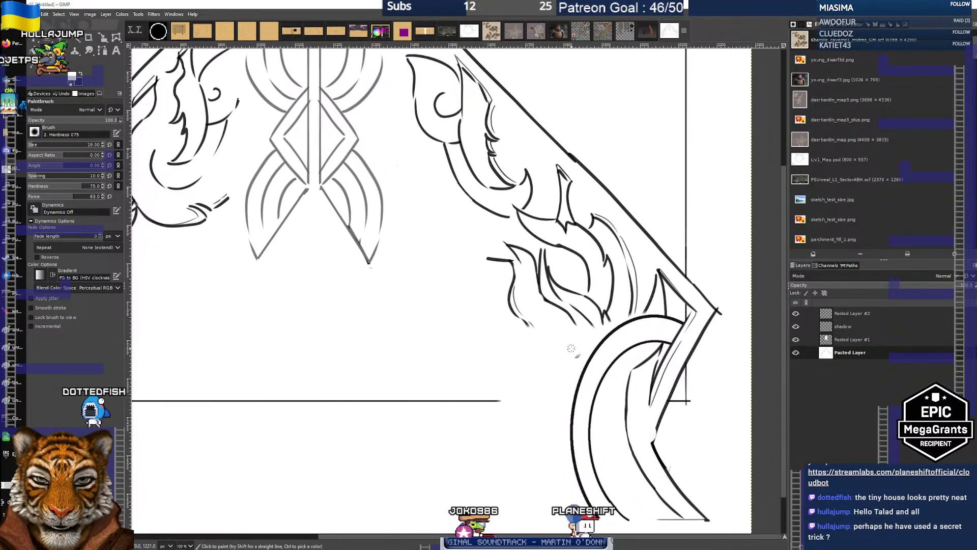
# Merge Pasted Layer #2 down into the shadow layer, and hide and show the merged layer to check its arcs
pyautogui.click(897, 313)
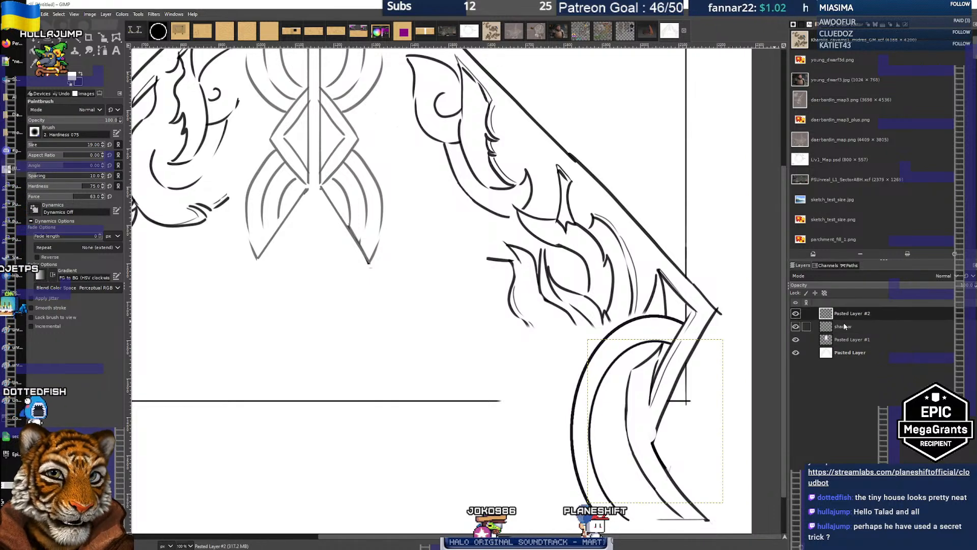
pyautogui.hotkey('ctrl', 'm')
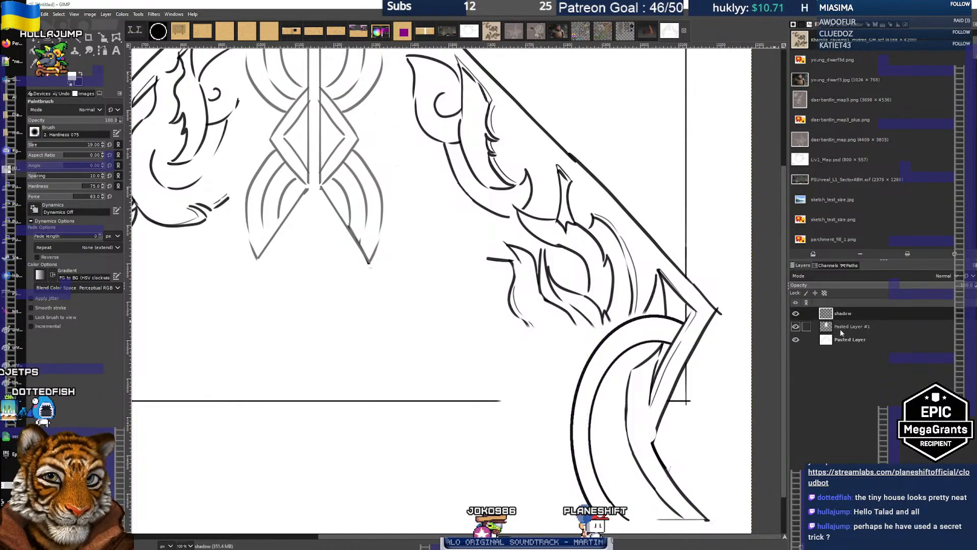
pyautogui.click(795, 314)
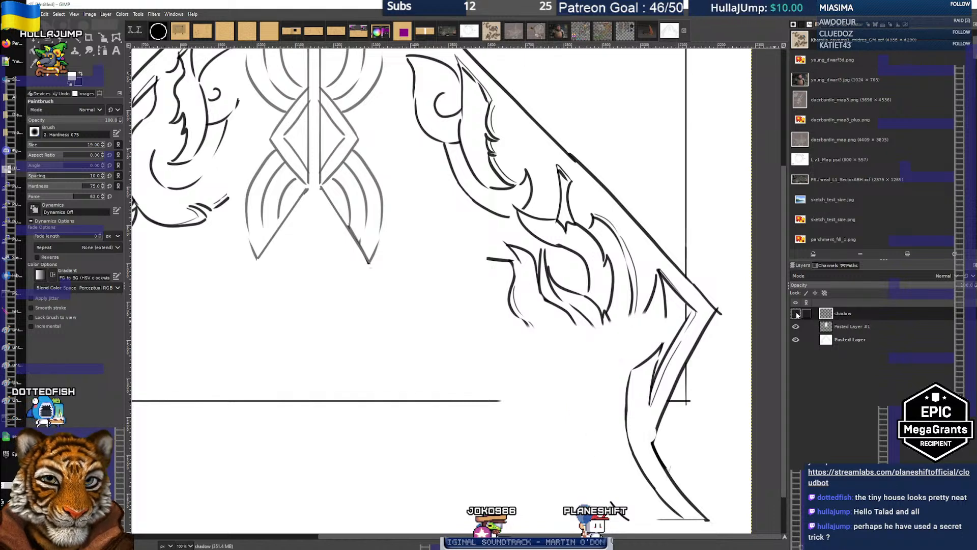
pyautogui.click(795, 313)
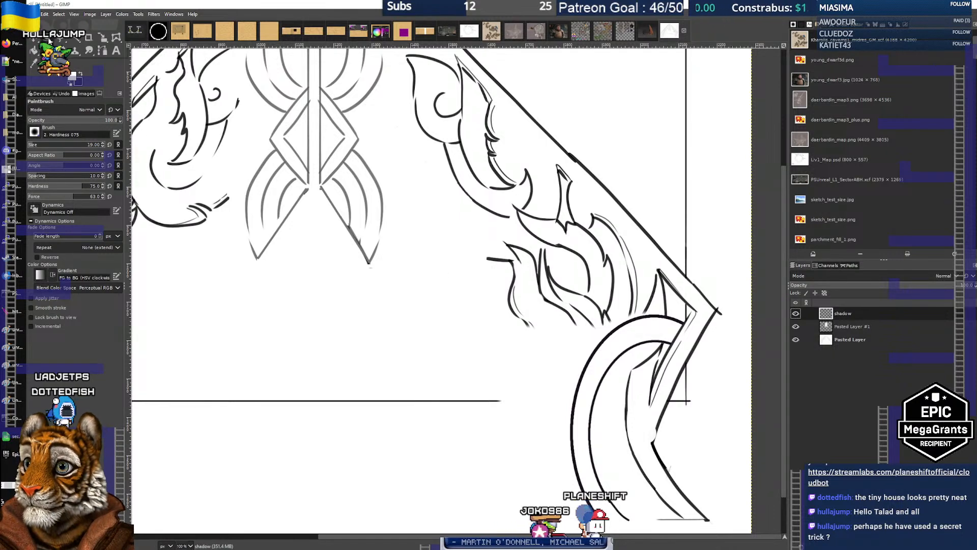
# Cut the lower ends of the right-hand arcs out of Pasted Layer and paste them onto a new layer
pyautogui.press('r')
pyautogui.moveTo(506, 283); pyautogui.dragTo(697, 522)
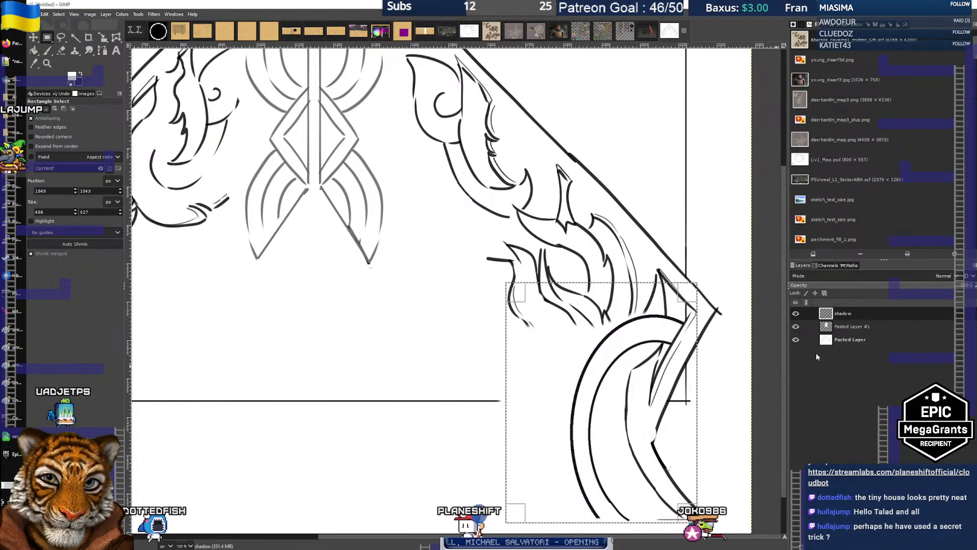
pyautogui.click(795, 339)
pyautogui.click(795, 339)
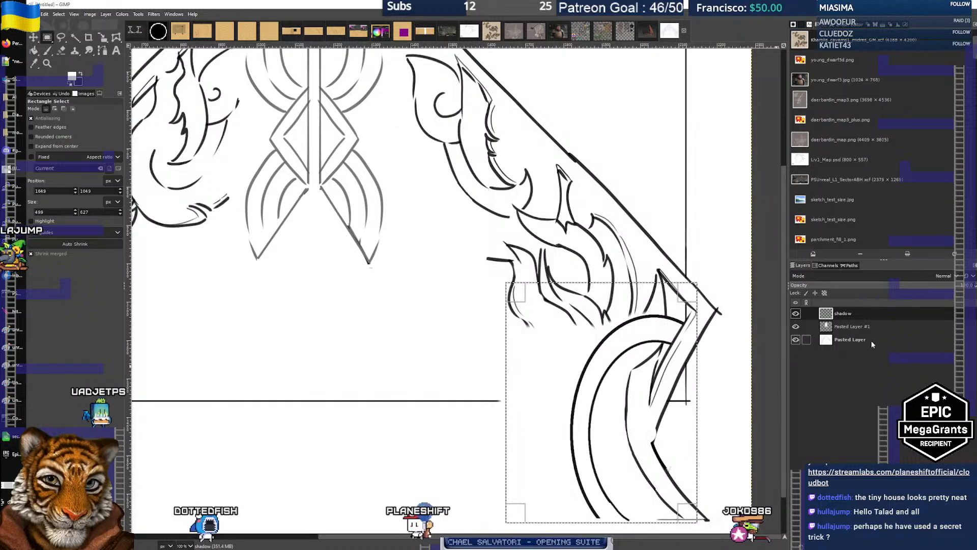
pyautogui.click(871, 340)
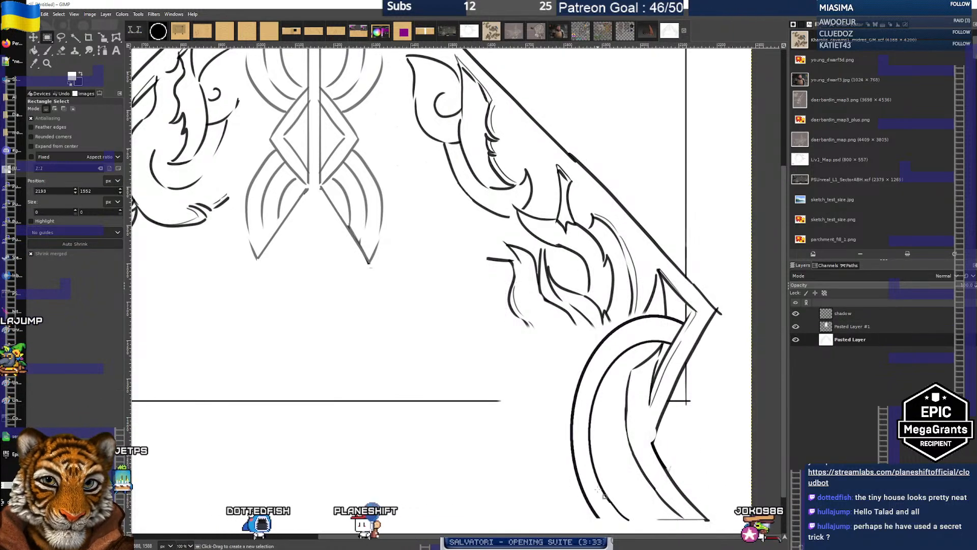
pyautogui.moveTo(585, 486); pyautogui.dragTo(636, 525)
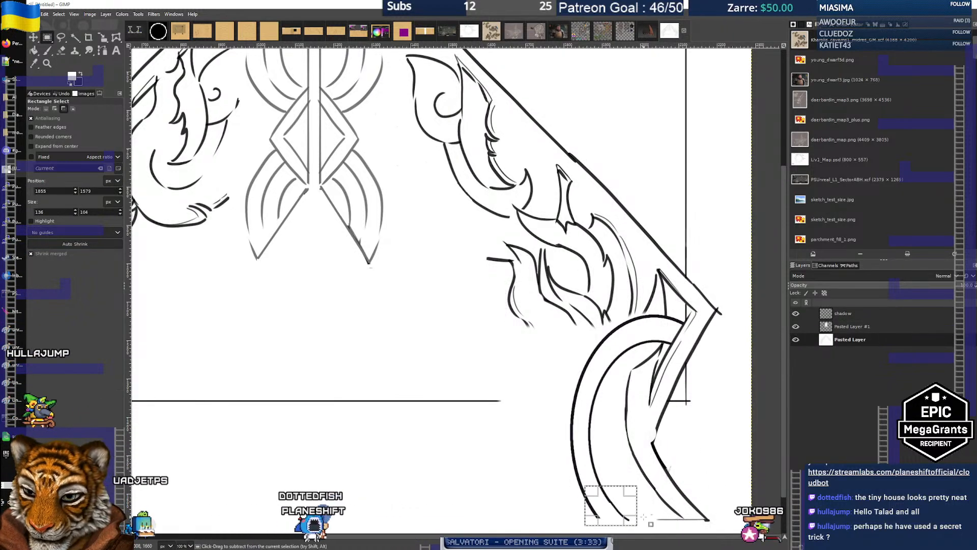
pyautogui.hotkey('ctrl', 'x')
pyautogui.hotkey('ctrl', 'v')
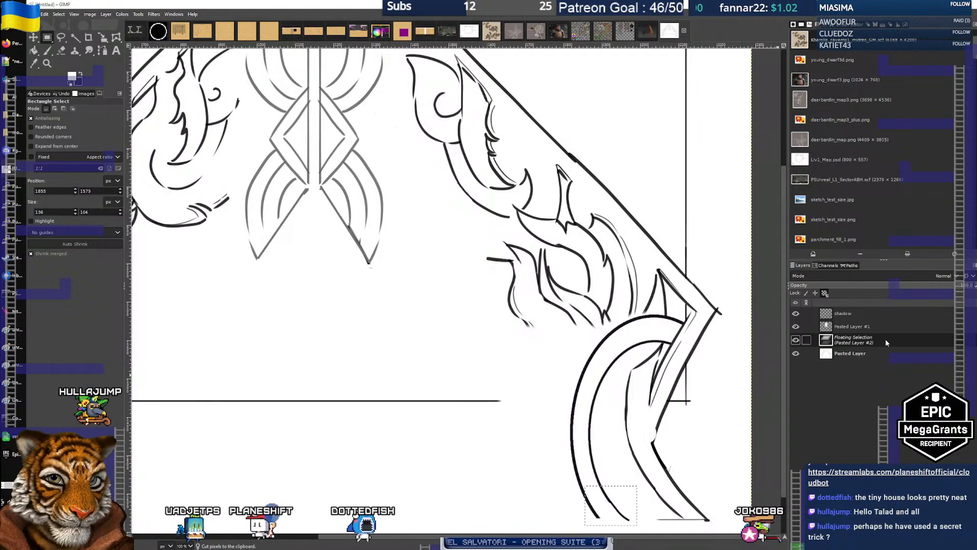
pyautogui.hotkey('ctrl', 'shift', 'n')
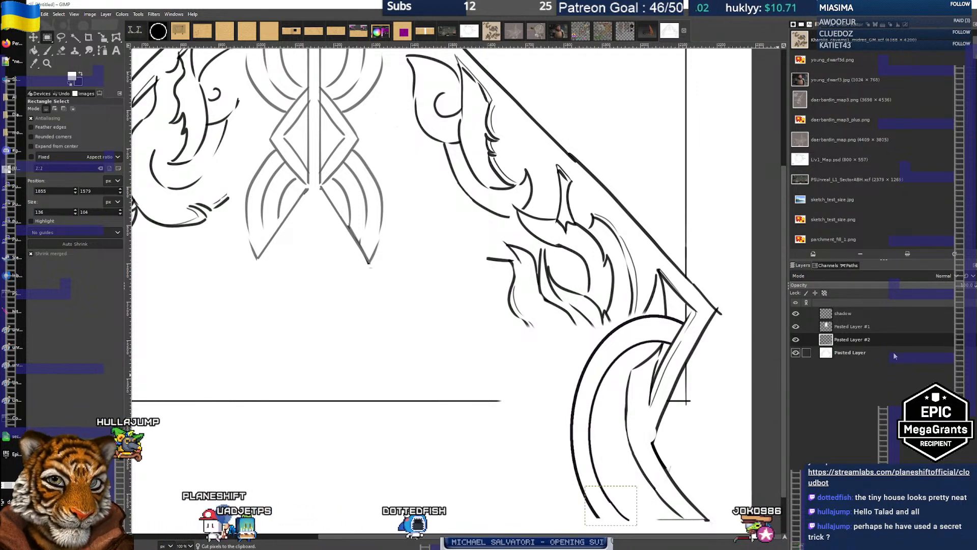
# Move Pasted Layer #2 up to just below the shadow layer and merge the shadow layer down into it
pyautogui.moveTo(890, 340); pyautogui.dragTo(881, 312)
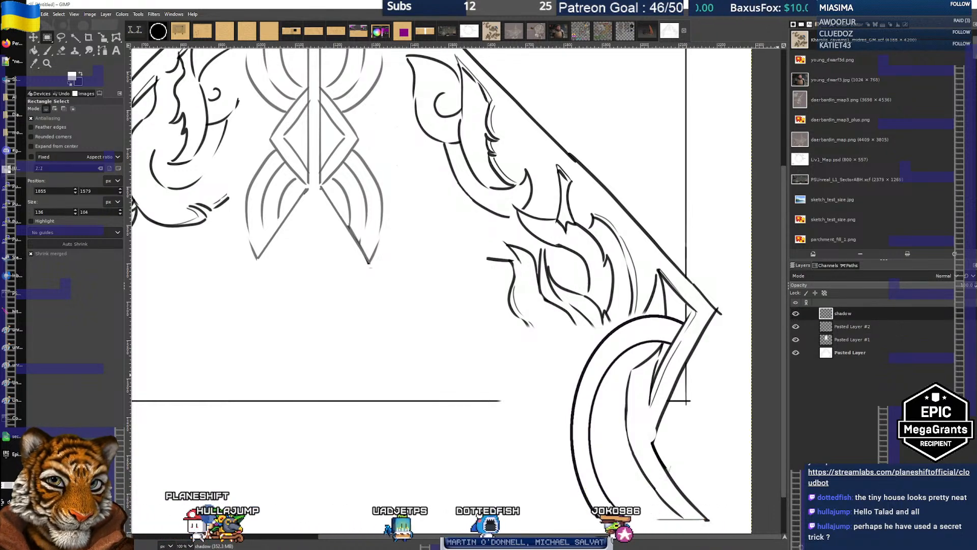
pyautogui.click(796, 314)
pyautogui.click(796, 313)
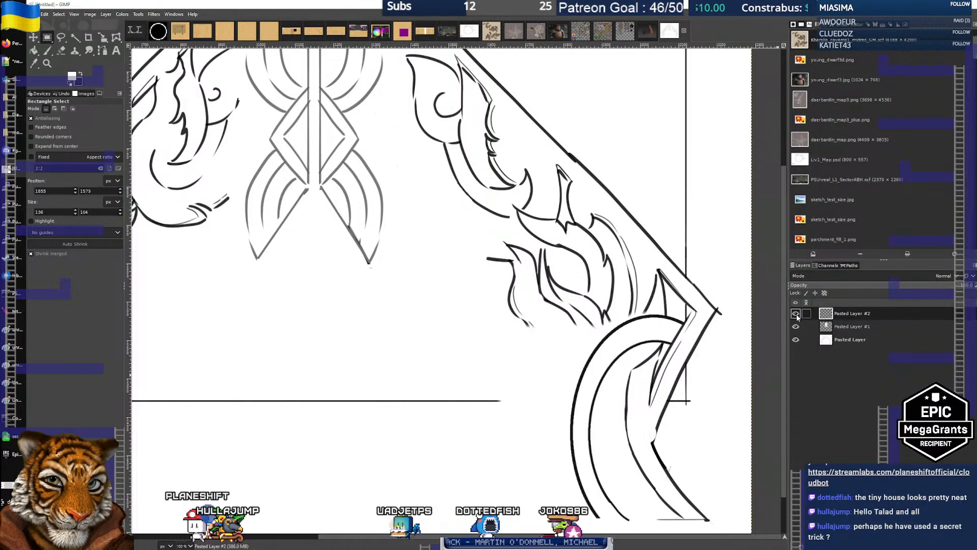
# With the merged arcs hidden, fill the dark cut-out rectangle on Pasted Layer with white, and show Pasted Layer #2 again as the active layer
pyautogui.click(795, 314)
pyautogui.click(890, 339)
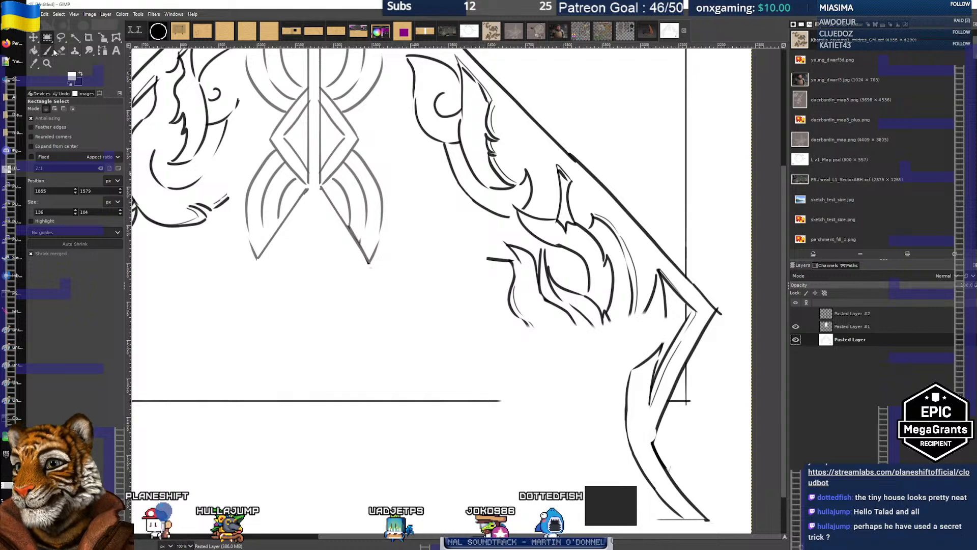
pyautogui.click(33, 50)
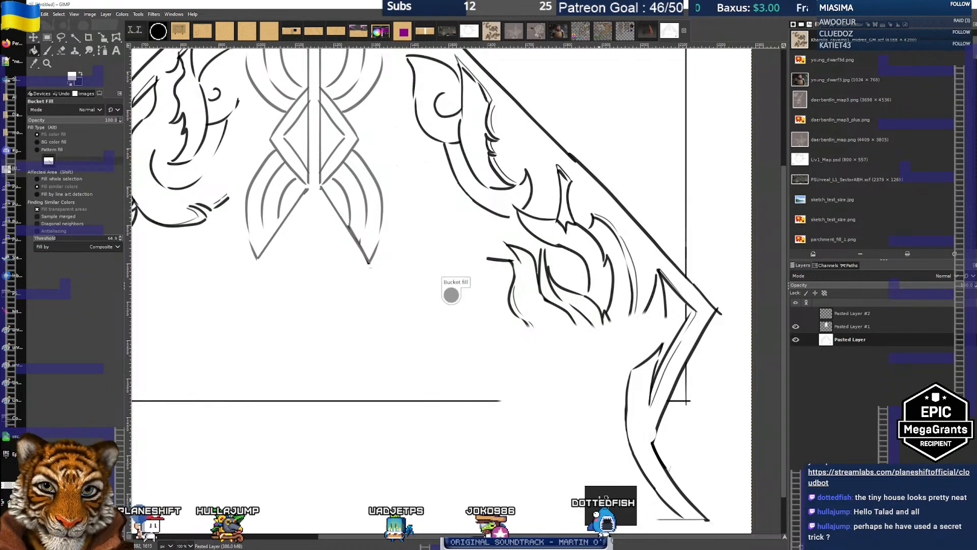
pyautogui.click(888, 313)
pyautogui.click(796, 314)
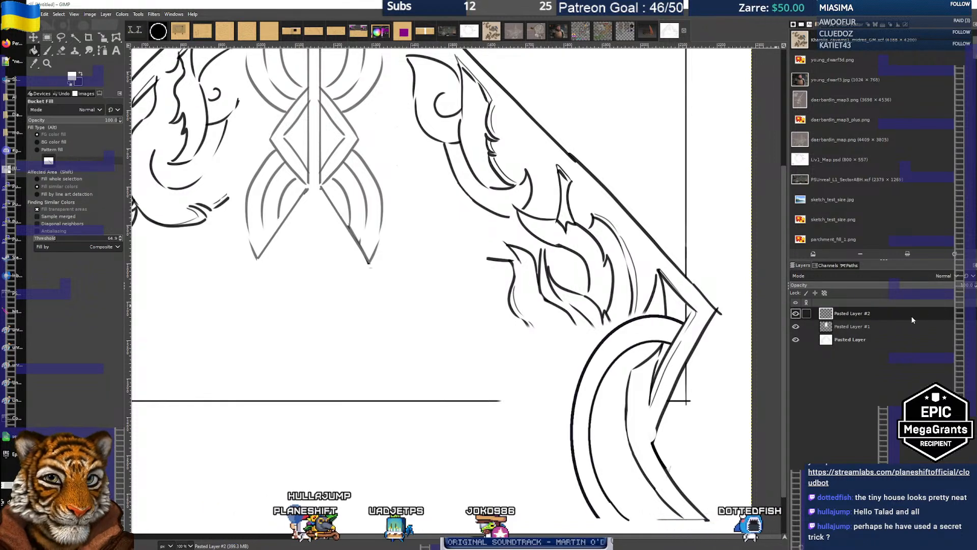
# Paste a copy of the arcs as a new layer and move it up over the flames on the arch's right side
pyautogui.hotkey('ctrl', 'v')
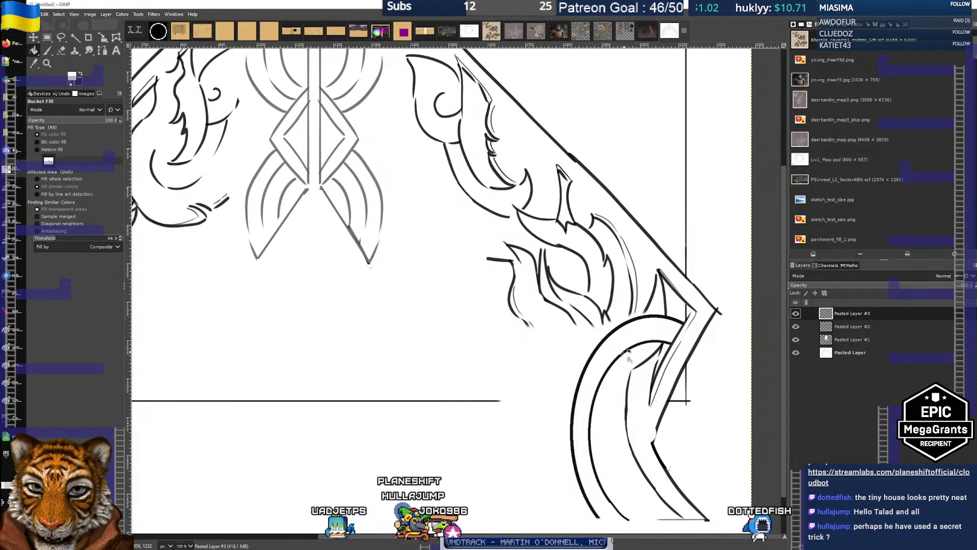
pyautogui.press('m')
pyautogui.moveTo(618, 337); pyautogui.dragTo(542, 228)
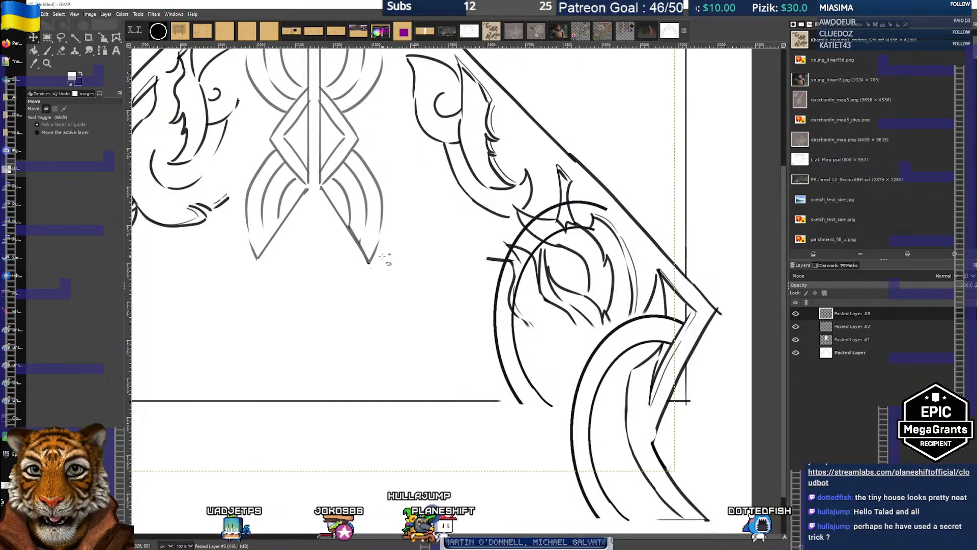
# Crop the copied arcs layer to its content
pyautogui.scroll(-1, 382, 262)
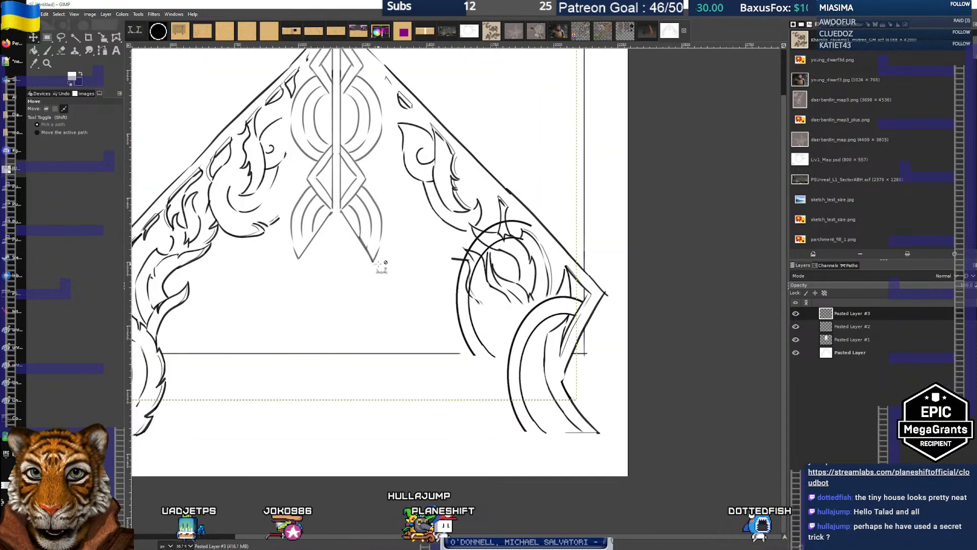
pyautogui.scroll(1, 381, 262)
pyautogui.click(106, 14)
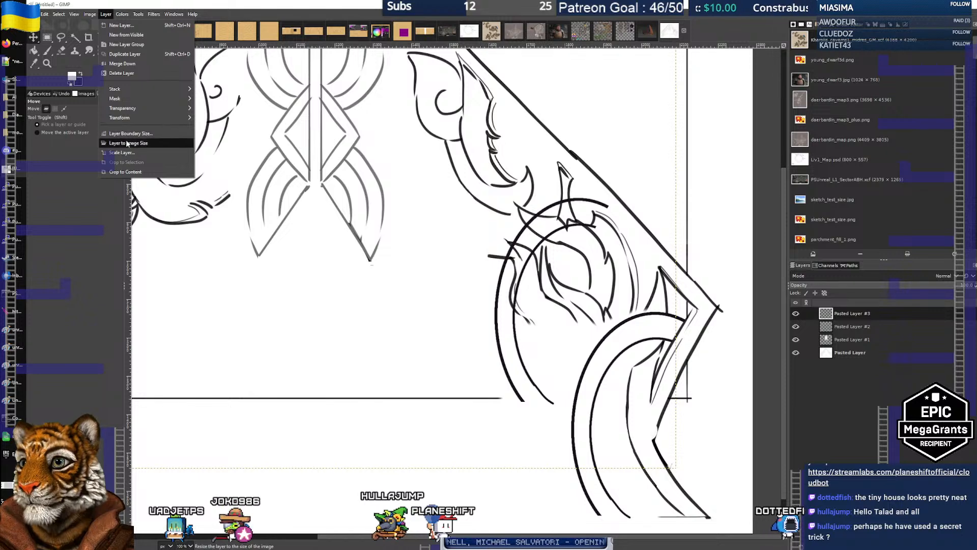
pyautogui.click(127, 172)
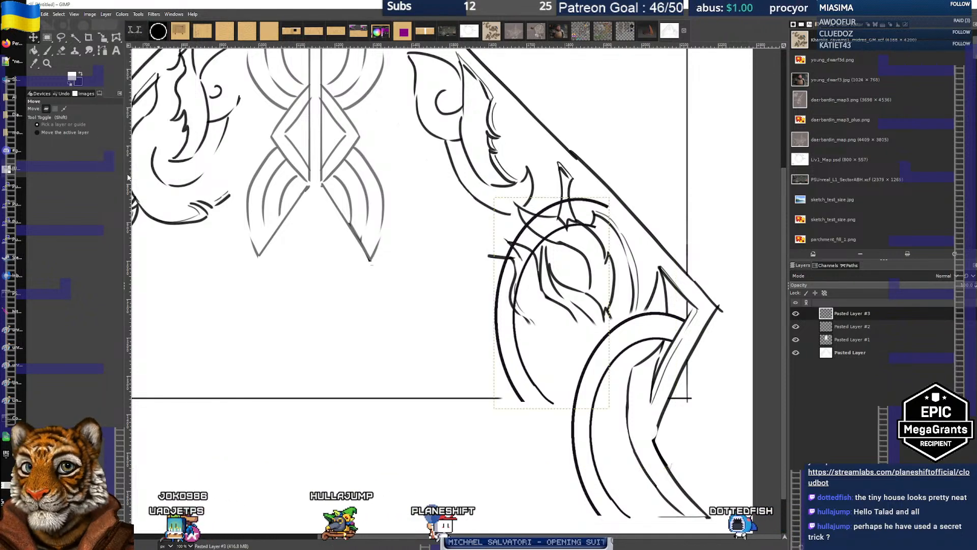
# Flip the copied arcs horizontally and shift them slightly right and down to meet the upper scroll and the lower arcs
pyautogui.click(107, 15)
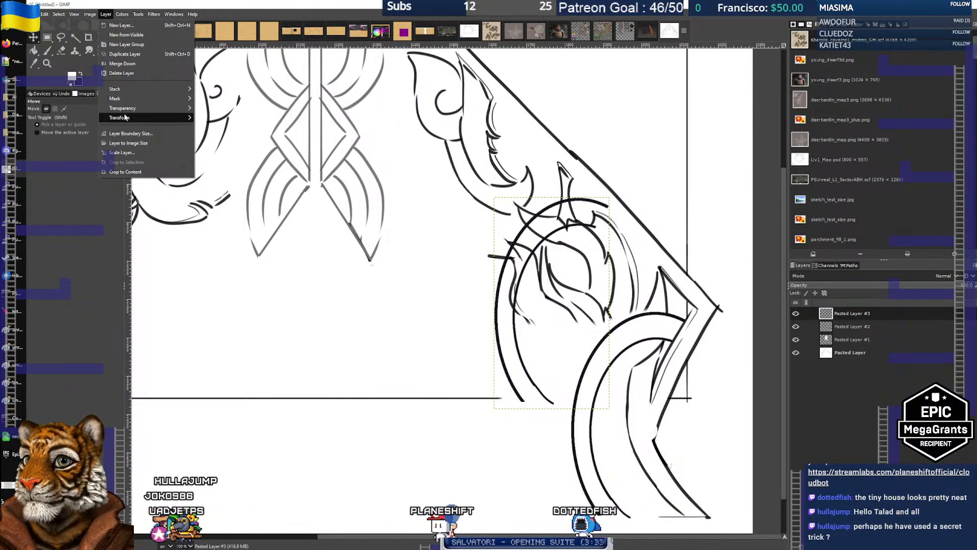
pyautogui.moveTo(125, 118)
pyautogui.click(233, 118)
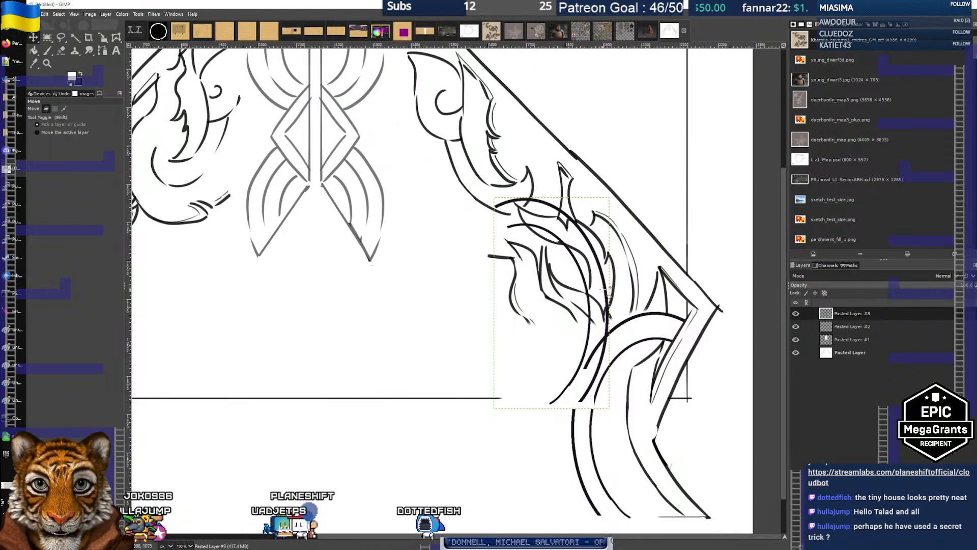
pyautogui.moveTo(551, 302)
pyautogui.mouseDown()
pyautogui.moveTo(547, 254)
pyautogui.moveTo(566, 271)
pyautogui.moveTo(565, 292)
pyautogui.moveTo(628, 281)
pyautogui.moveTo(645, 299)
pyautogui.moveTo(644, 290)
pyautogui.moveTo(622, 308)
pyautogui.moveTo(627, 300)
pyautogui.mouseUp()
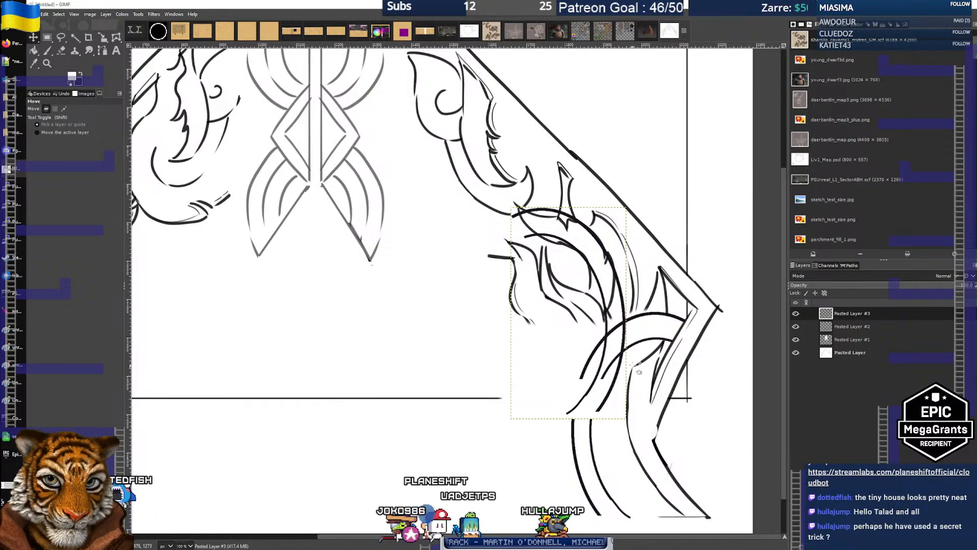
# Outline the lower part of the flipped arcs with Free Select and delete the lines overlapping the lower arcs
pyautogui.press('f')
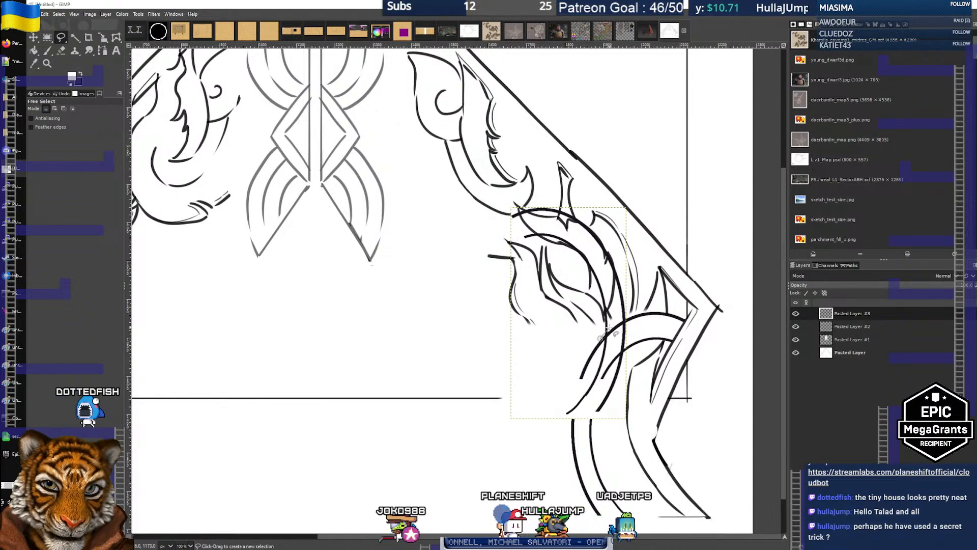
pyautogui.click(623, 319)
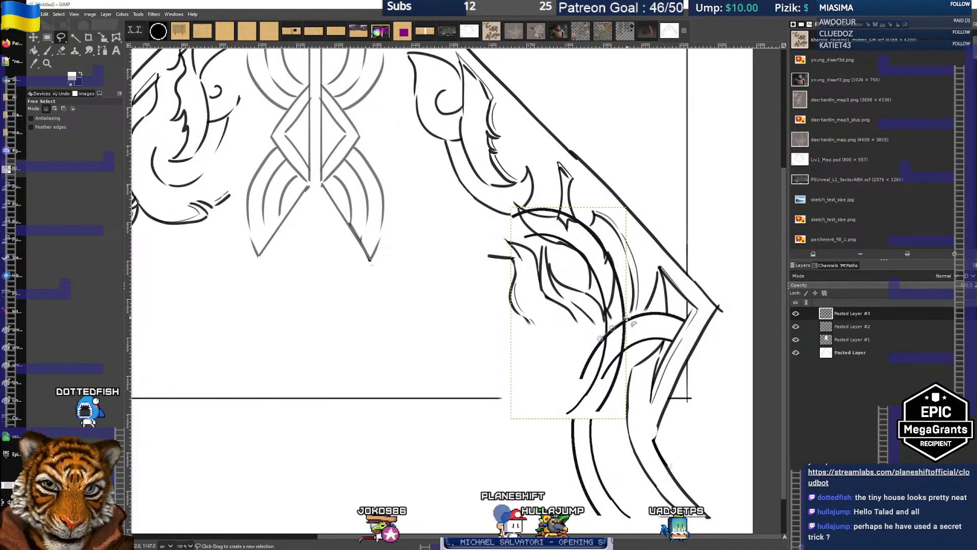
pyautogui.click(646, 430)
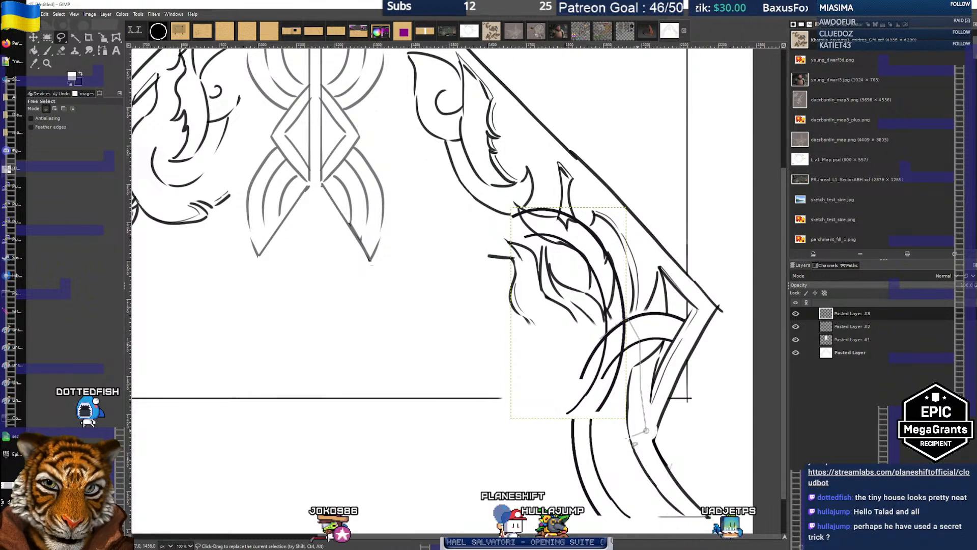
pyautogui.click(527, 448)
pyautogui.click(487, 418)
pyautogui.click(494, 315)
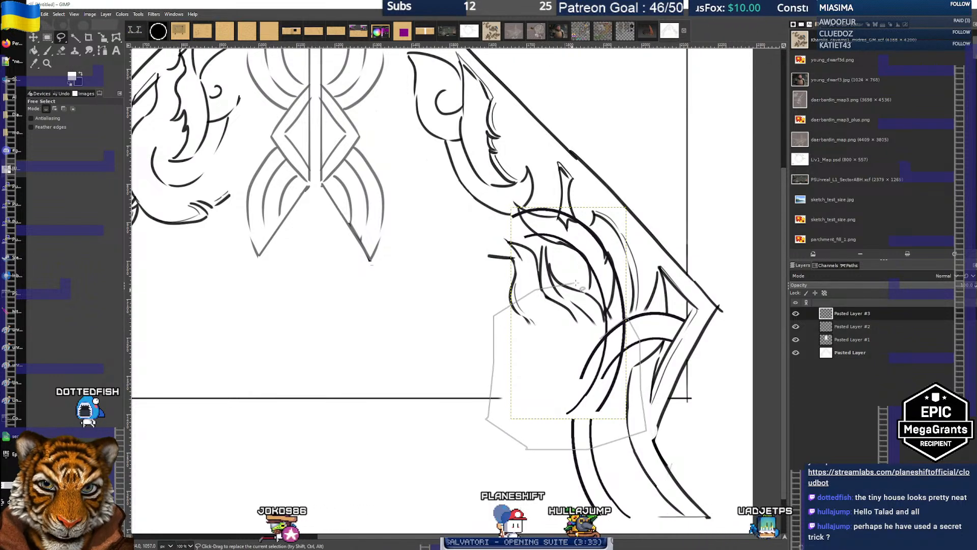
pyautogui.click(578, 282)
pyautogui.click(599, 335)
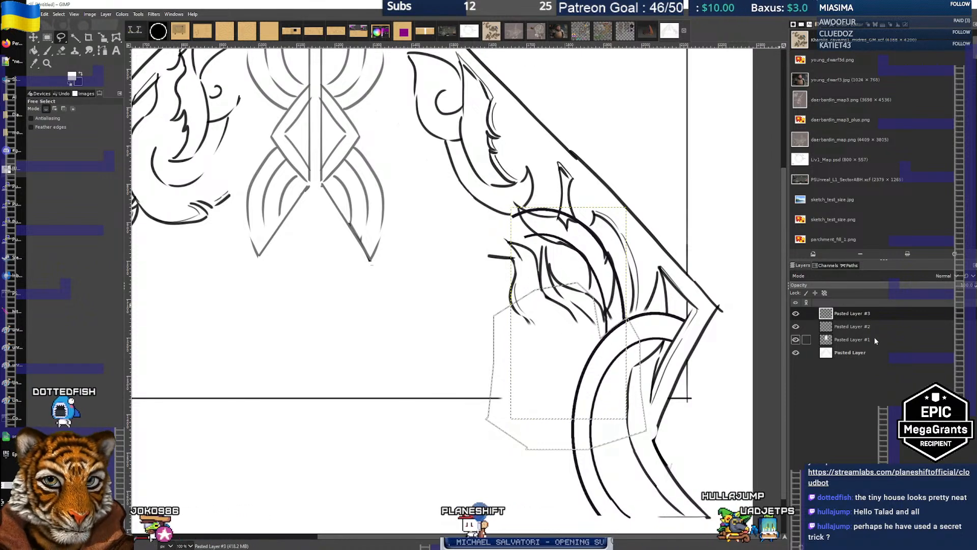
# Clear the selection and erase the old flame lines inside the flipped arcs on Pasted Layer with the Eraser at size 62
pyautogui.click(894, 353)
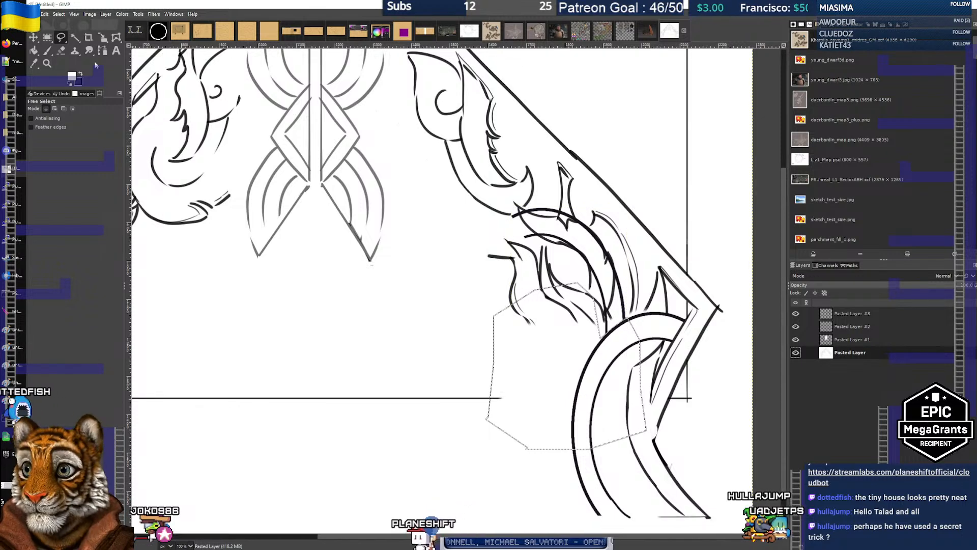
pyautogui.click(46, 38)
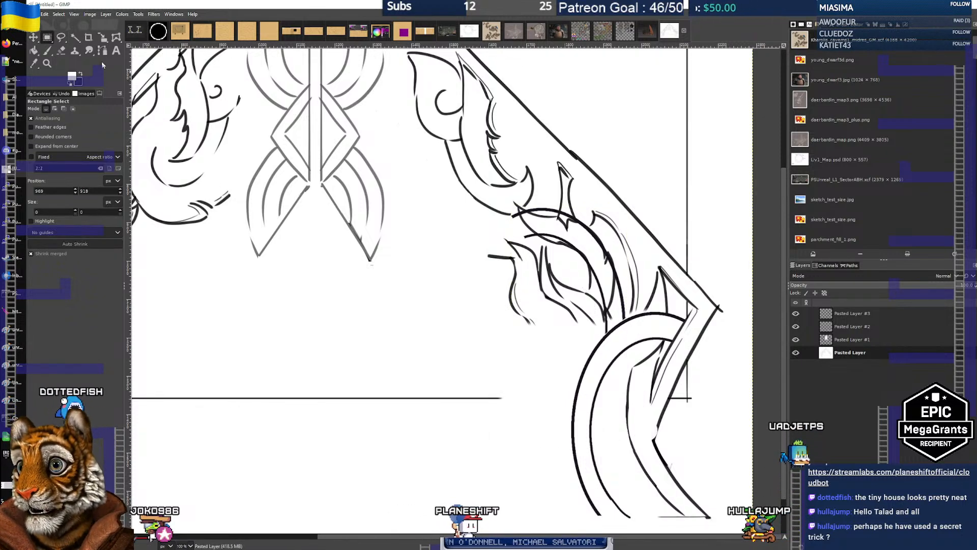
pyautogui.click(63, 49)
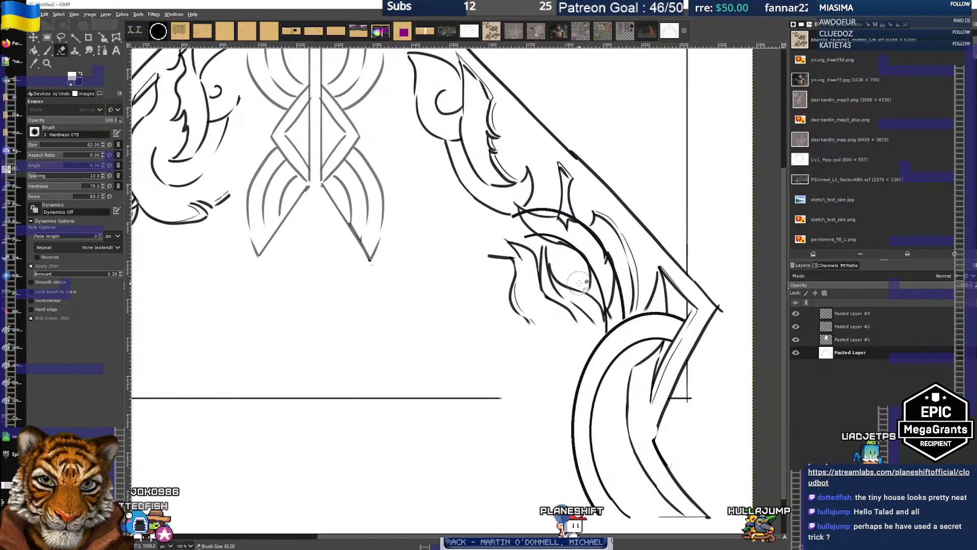
pyautogui.moveTo(497, 254); pyautogui.dragTo(544, 269)
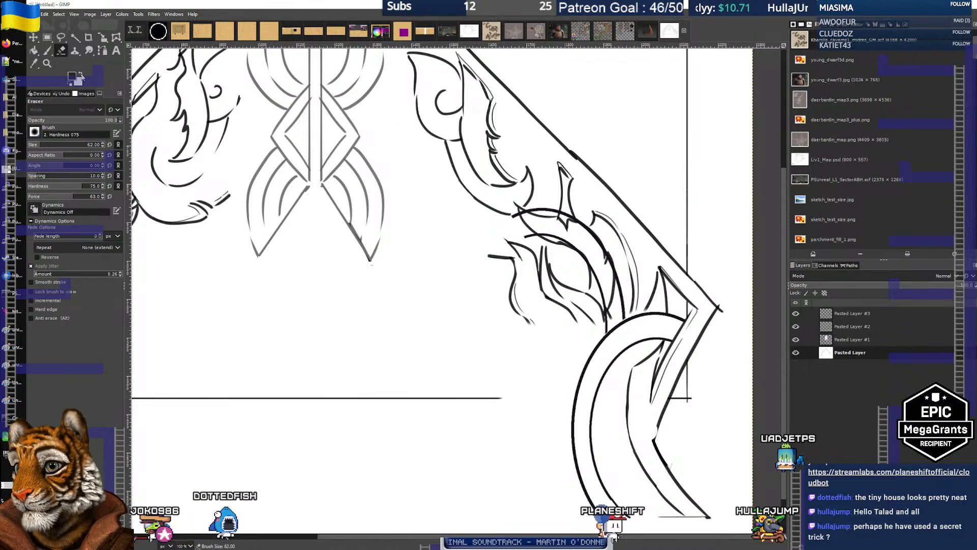
pyautogui.click(81, 75)
pyautogui.moveTo(493, 253)
pyautogui.mouseDown()
pyautogui.moveTo(554, 270)
pyautogui.moveTo(544, 257)
pyautogui.moveTo(559, 276)
pyautogui.moveTo(549, 266)
pyautogui.moveTo(520, 277)
pyautogui.mouseUp()
pyautogui.moveTo(554, 317); pyautogui.dragTo(604, 295)
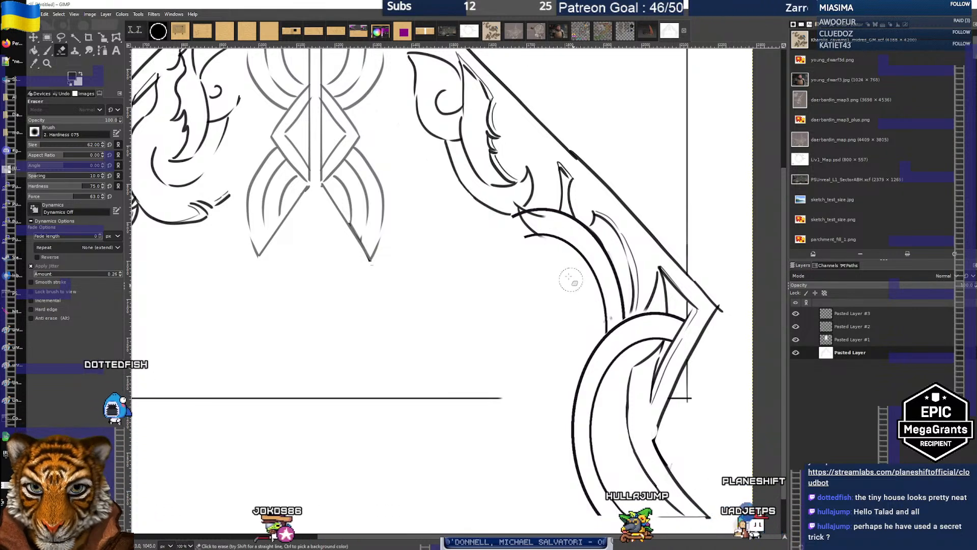
# Examine the reworked right side against the whole arch and the joint between the new arcs and the upper scroll
pyautogui.scroll(-4, 572, 277)
pyautogui.scroll(4, 569, 263)
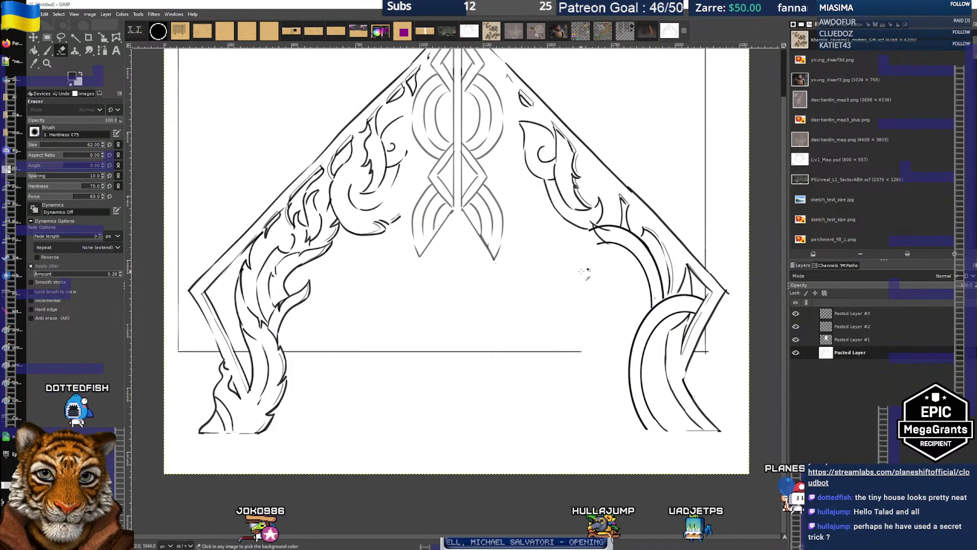
pyautogui.scroll(-1, 580, 272)
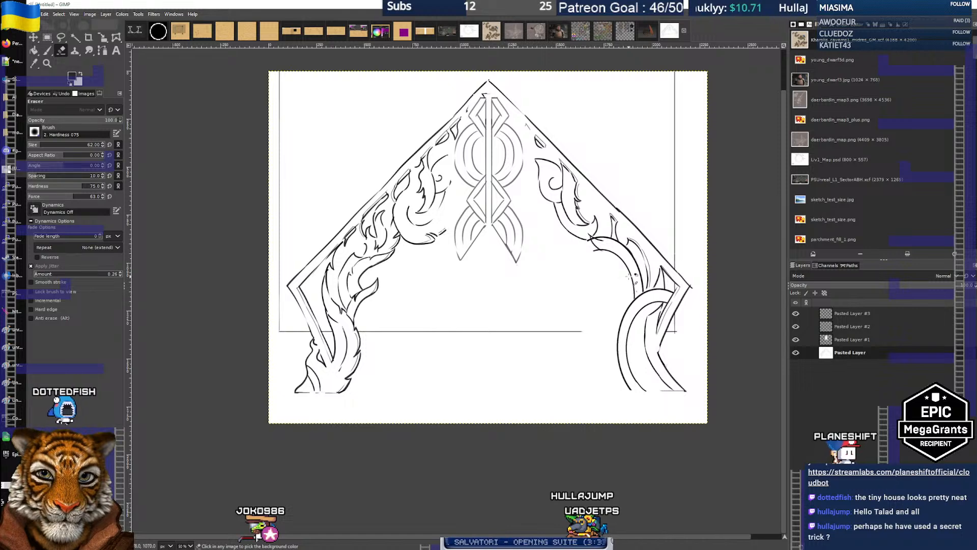
pyautogui.scroll(2, 631, 277)
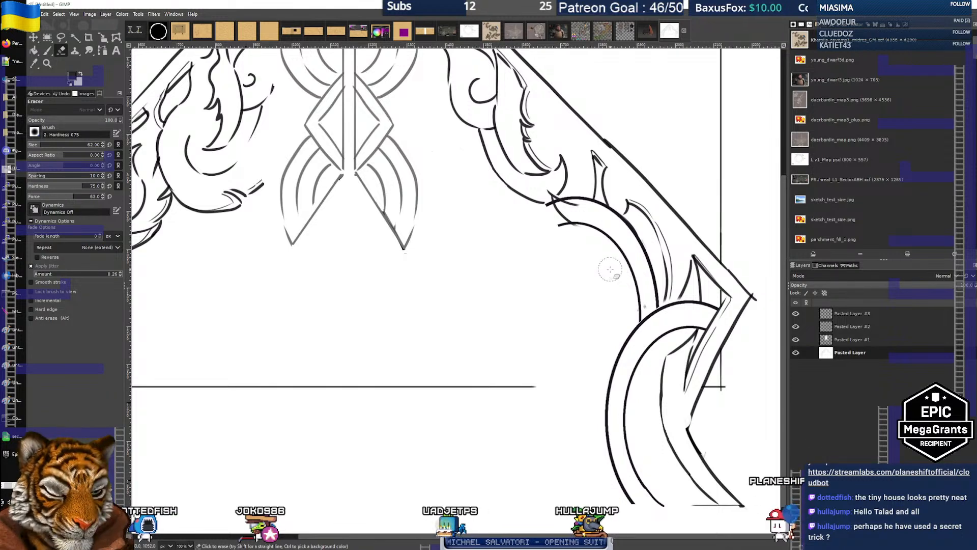
pyautogui.scroll(-2, 580, 289)
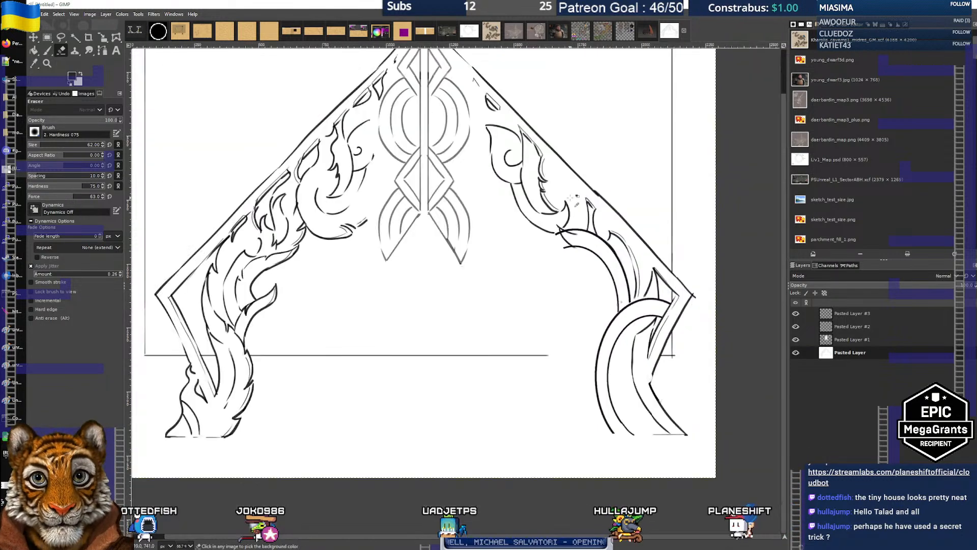
pyautogui.scroll(2, 580, 289)
pyautogui.scroll(3, 579, 306)
pyautogui.scroll(1, 574, 318)
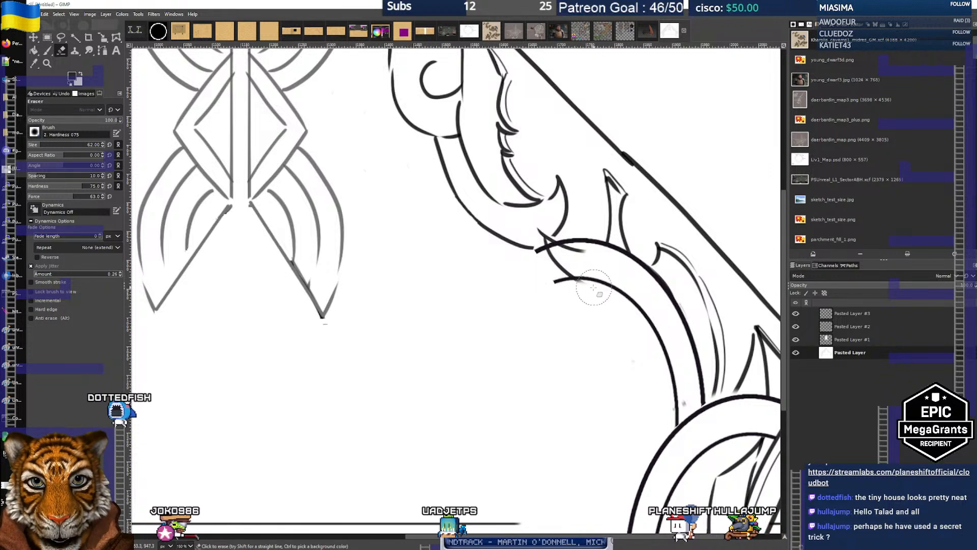
pyautogui.scroll(-1, 519, 247)
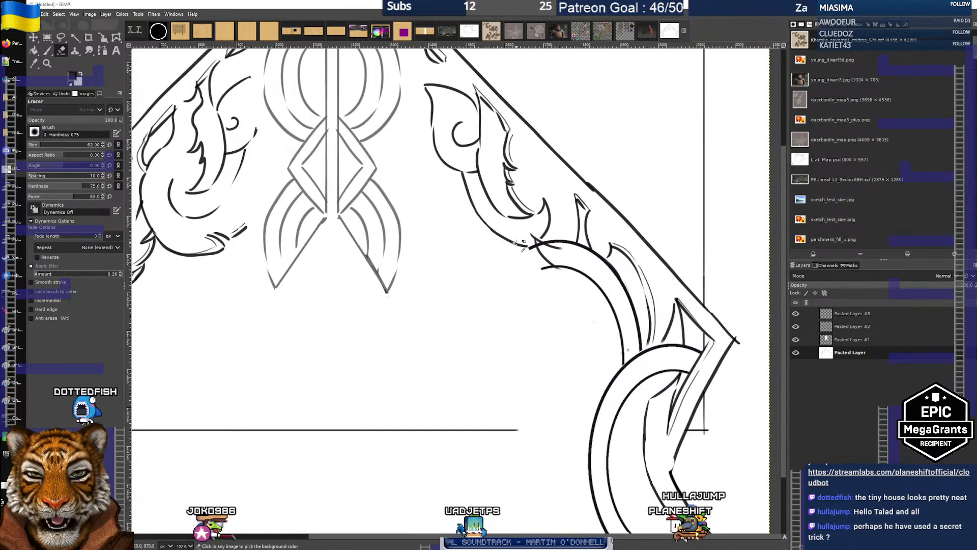
# Erase the jagged flame lines inside the upper right scroll on Pasted Layer with the Eraser
pyautogui.scroll(-1, 516, 243)
pyautogui.scroll(1, 516, 243)
pyautogui.moveTo(453, 235); pyautogui.dragTo(467, 268)
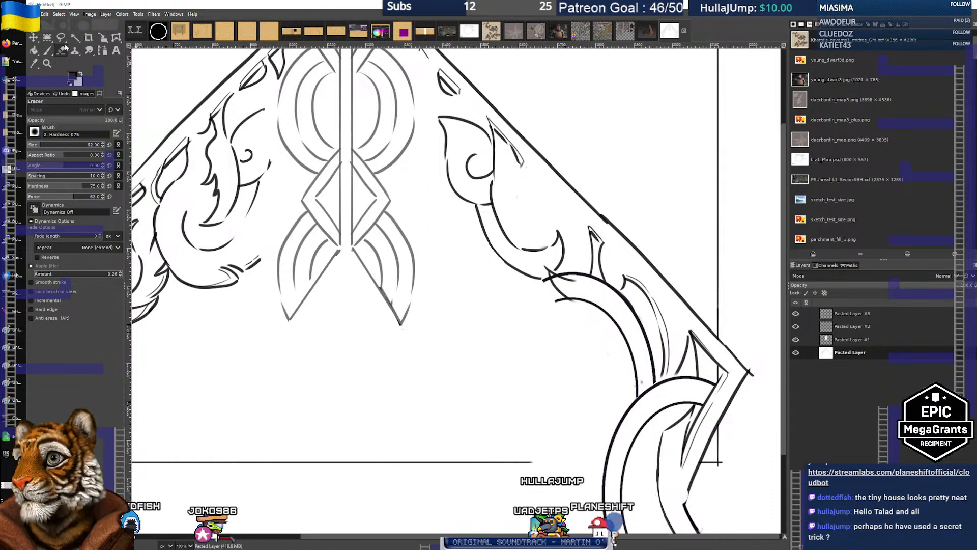
# Draw a smooth curve down the outer side of the upper right scroll with the Paintbrush at size 10
pyautogui.click(47, 51)
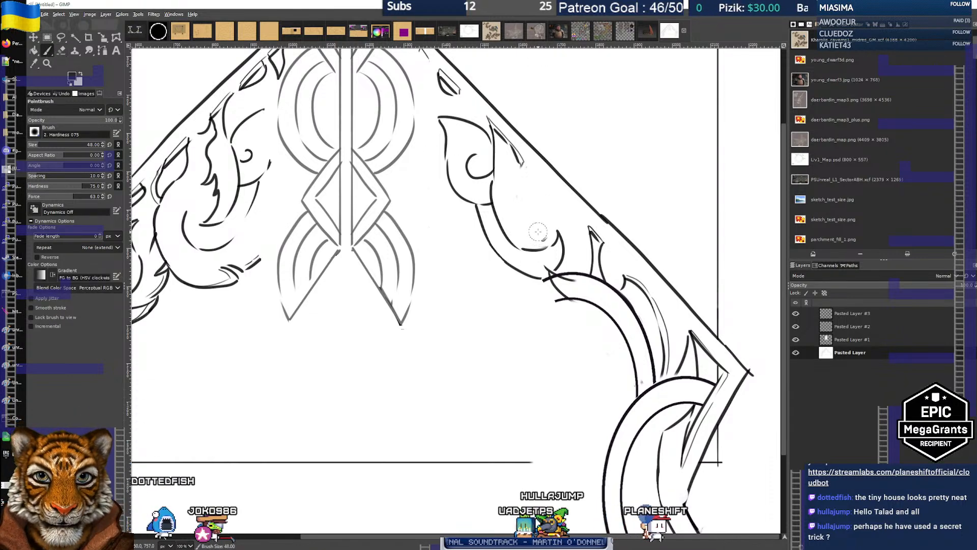
pyautogui.press('[')
pyautogui.press('[')
pyautogui.press('[')
pyautogui.press('[')
pyautogui.press('[')
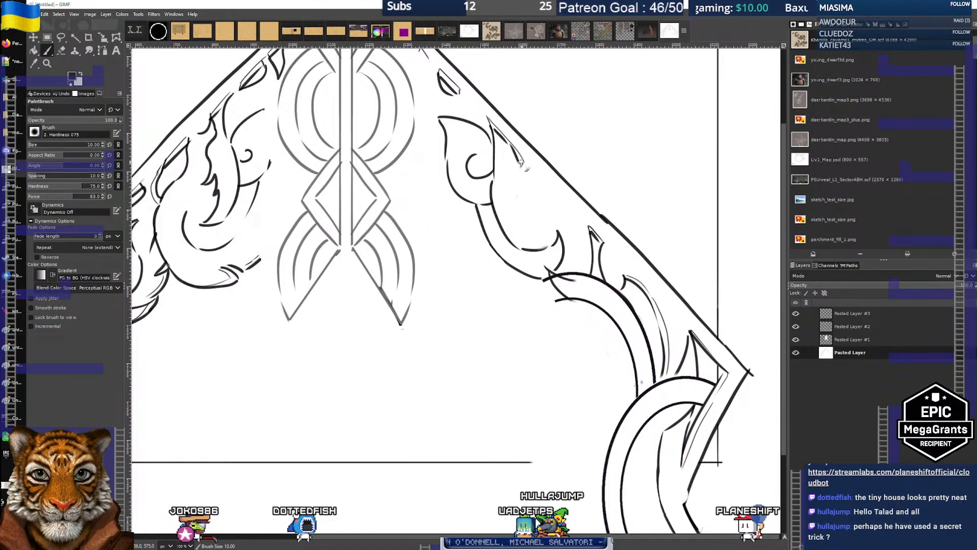
pyautogui.moveTo(523, 163); pyautogui.dragTo(542, 242)
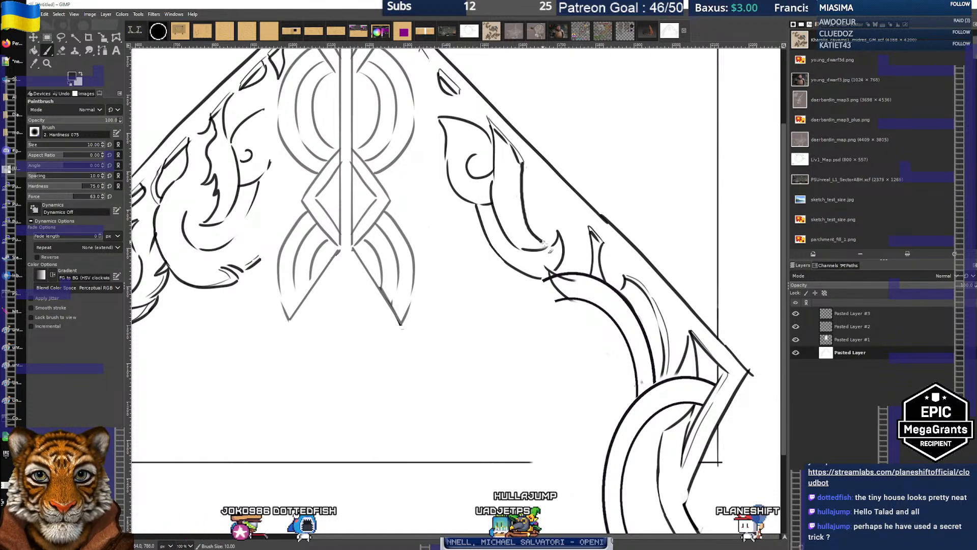
# Join the new curve to the scroll's hooked tip with the Paintbrush at size 7 and review it against the arch
pyautogui.keyDown('ctrl'); pyautogui.scroll(-2, 556, 243); pyautogui.keyUp('ctrl')
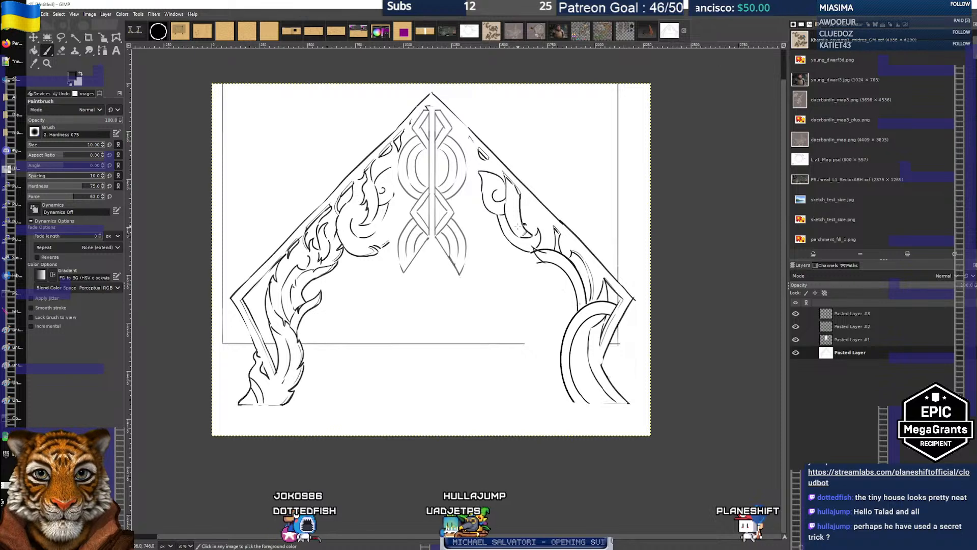
pyautogui.keyDown('ctrl'); pyautogui.scroll(3, 511, 224); pyautogui.keyUp('ctrl')
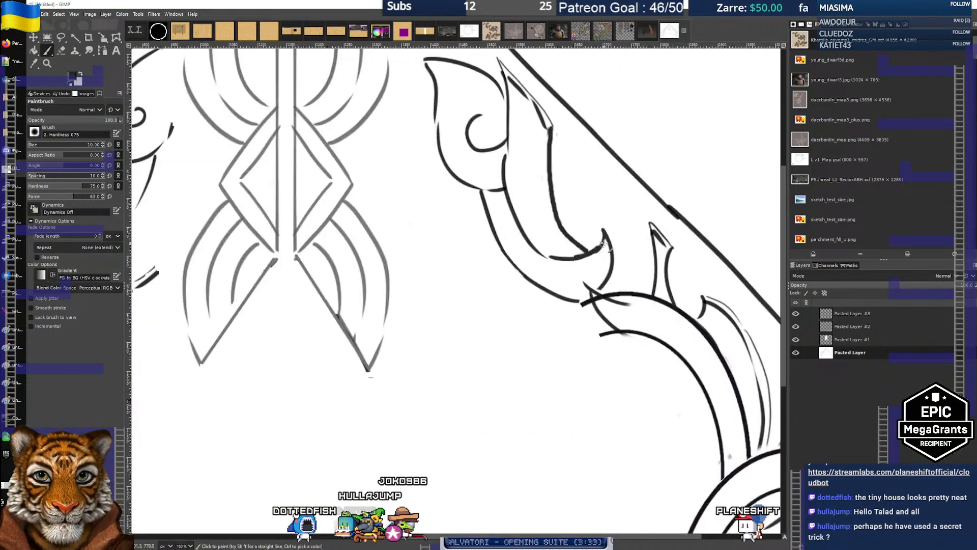
pyautogui.press('[')
pyautogui.press('[')
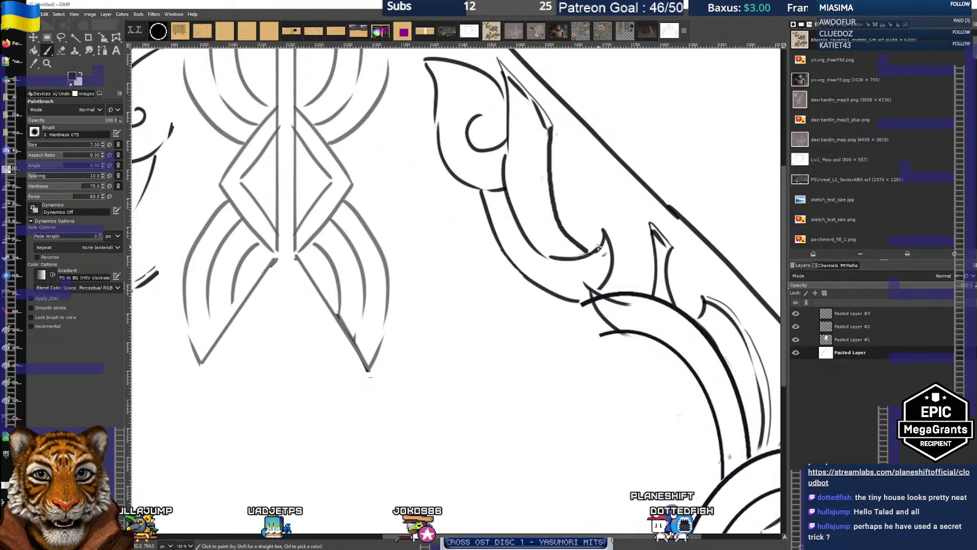
pyautogui.scroll(-1, 608, 264)
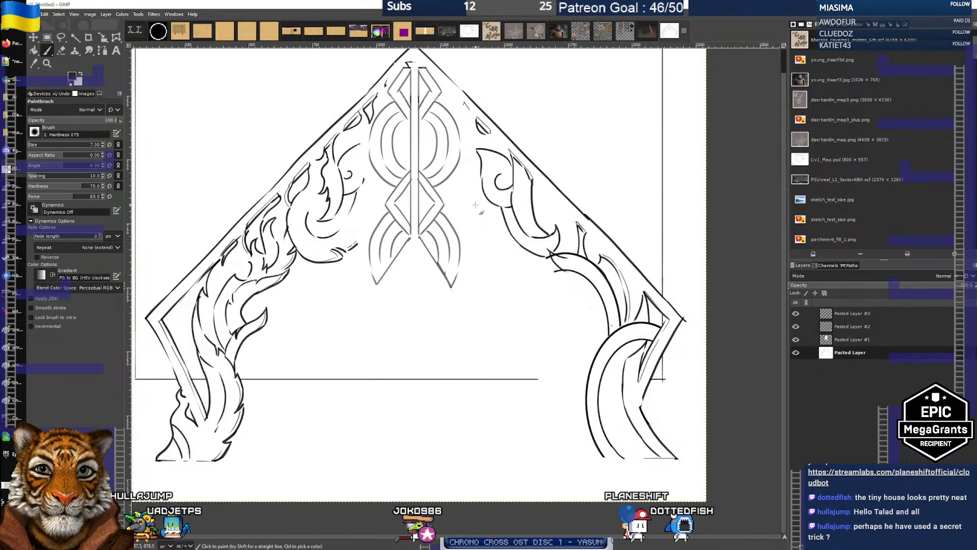
pyautogui.scroll(1, 480, 175)
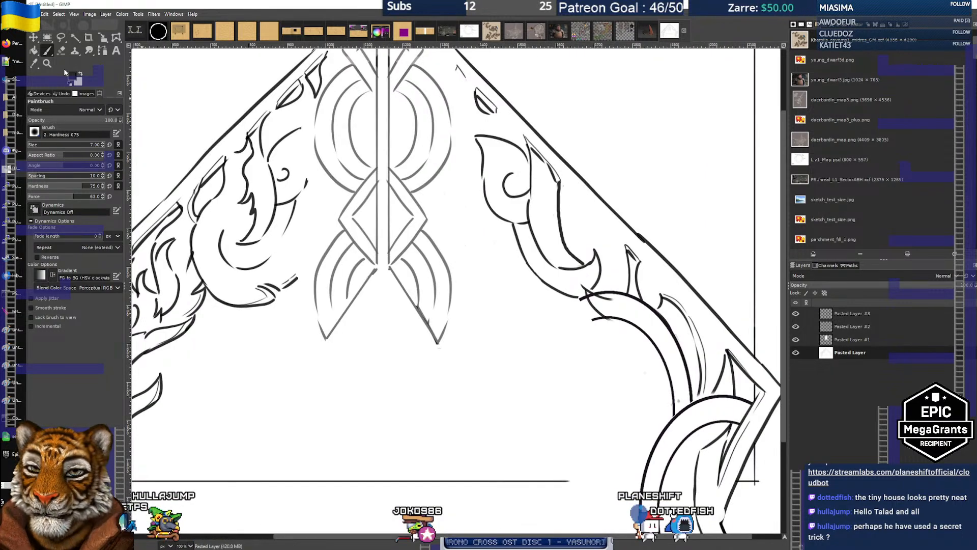
# Erase the spiral inside the leaf at the top of the right scroll, enlarging the Eraser up to size 26
pyautogui.click(62, 51)
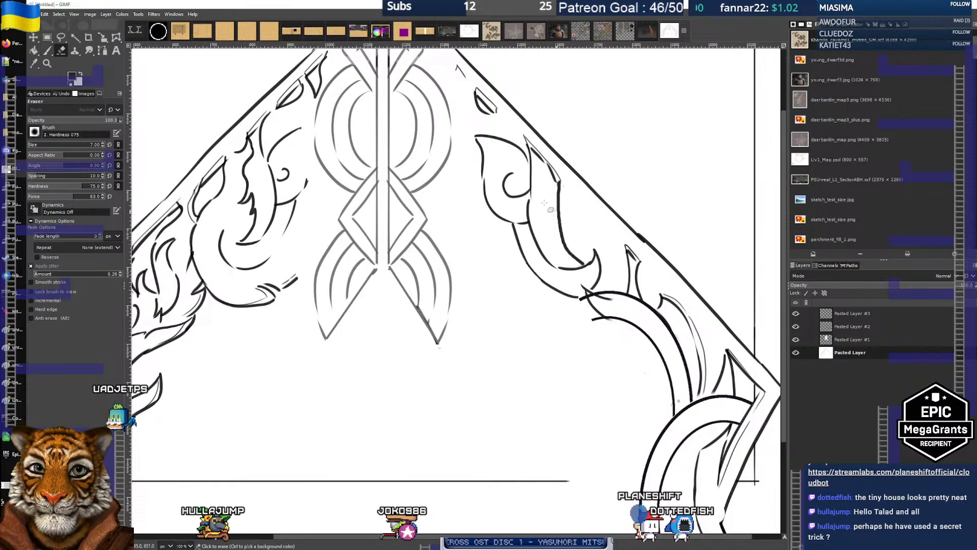
pyautogui.press(']')
pyautogui.press(']')
pyautogui.press(']')
pyautogui.press(']')
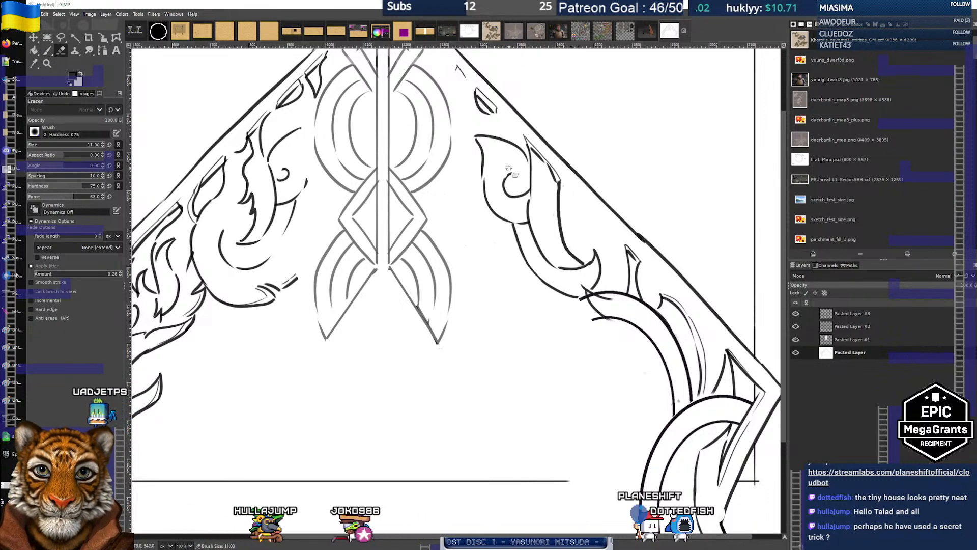
pyautogui.press(']')
pyautogui.press(']')
pyautogui.press(']')
pyautogui.press(']')
pyautogui.press(']')
pyautogui.press(']')
pyautogui.press(']')
pyautogui.press(']')
pyautogui.press(']')
pyautogui.press(']')
pyautogui.press(']')
pyautogui.press(']')
pyautogui.press(']')
pyautogui.press(']')
pyautogui.moveTo(513, 178)
pyautogui.mouseDown()
pyautogui.moveTo(506, 189)
pyautogui.moveTo(524, 196)
pyautogui.mouseUp()
pyautogui.press(']')
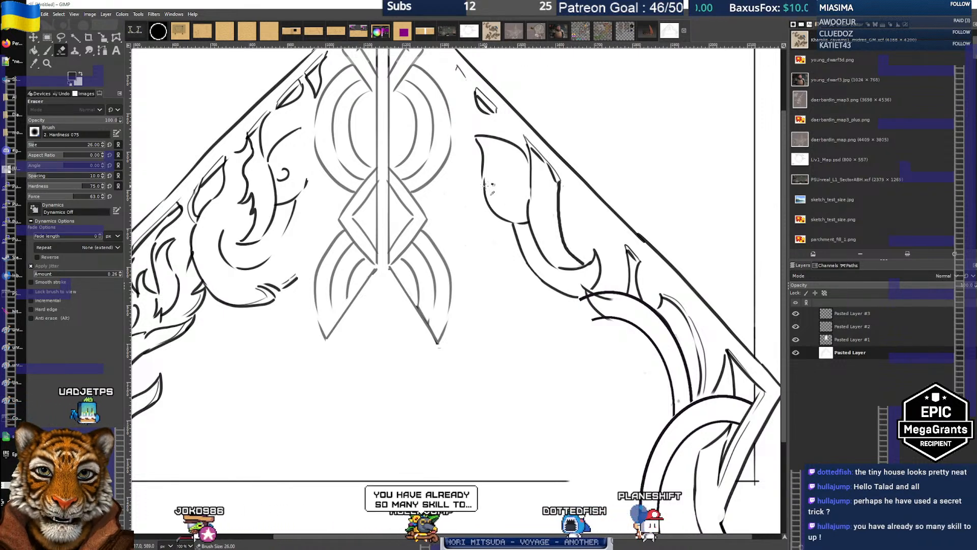
pyautogui.press('-')
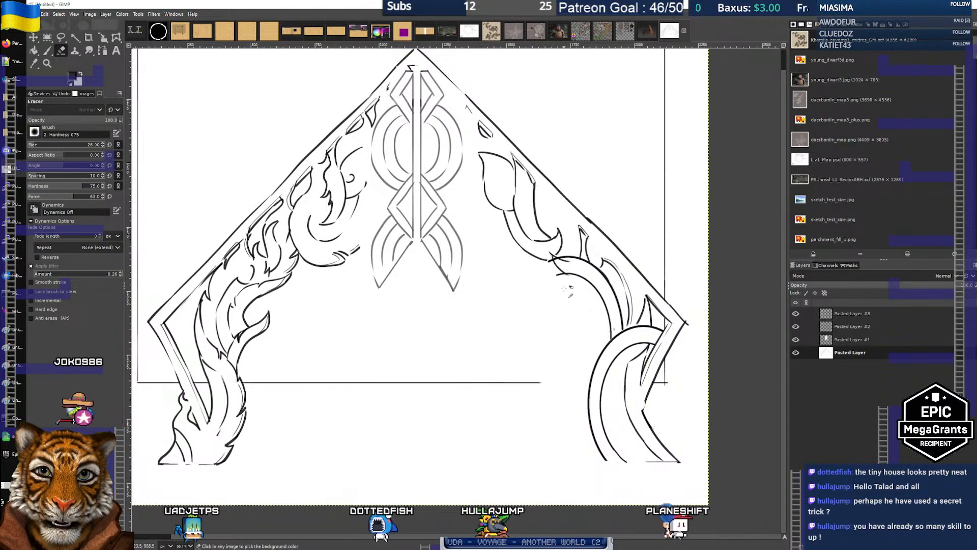
# Erase the overlapping line ends where the flipped arcs meet the upper scroll, on Pasted Layer #3 and on Pasted Layer
pyautogui.scroll(2, 563, 288)
pyautogui.scroll(-1, 573, 298)
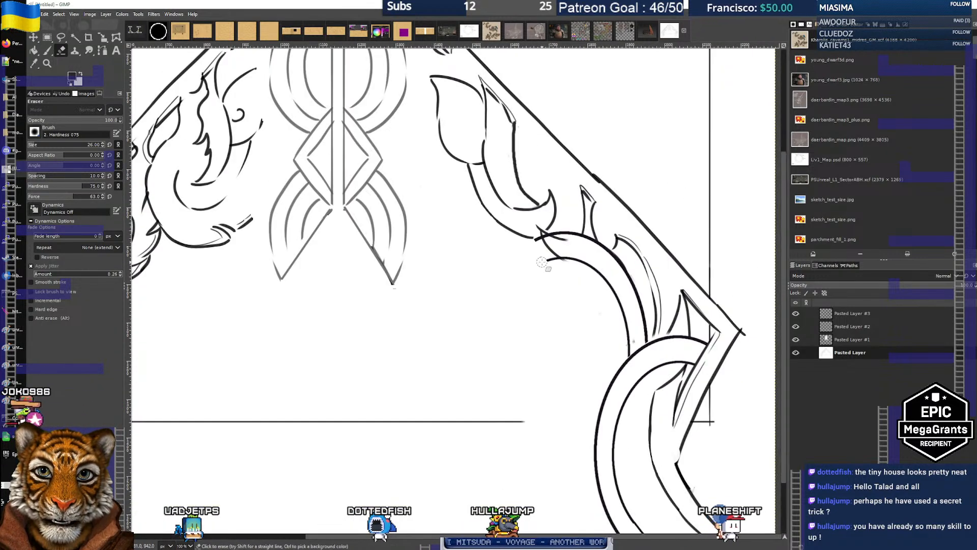
pyautogui.click(890, 314)
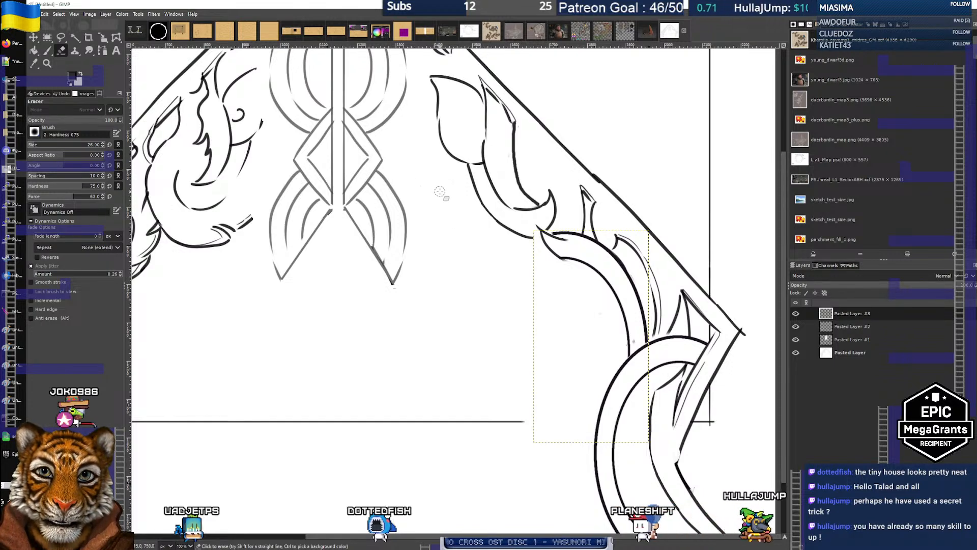
pyautogui.click(890, 356)
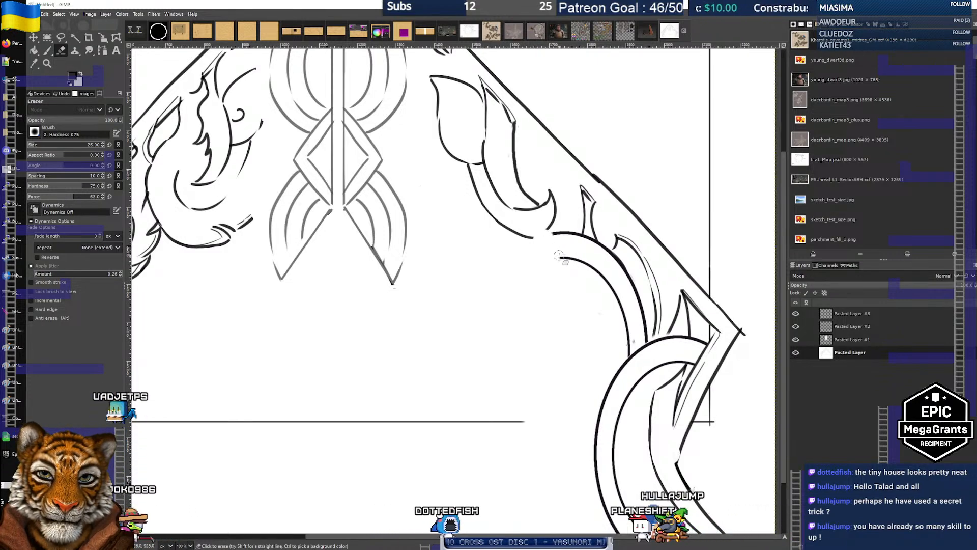
# Enlarge the boundary of Pasted Layer #3 to the full image size
pyautogui.click(853, 313)
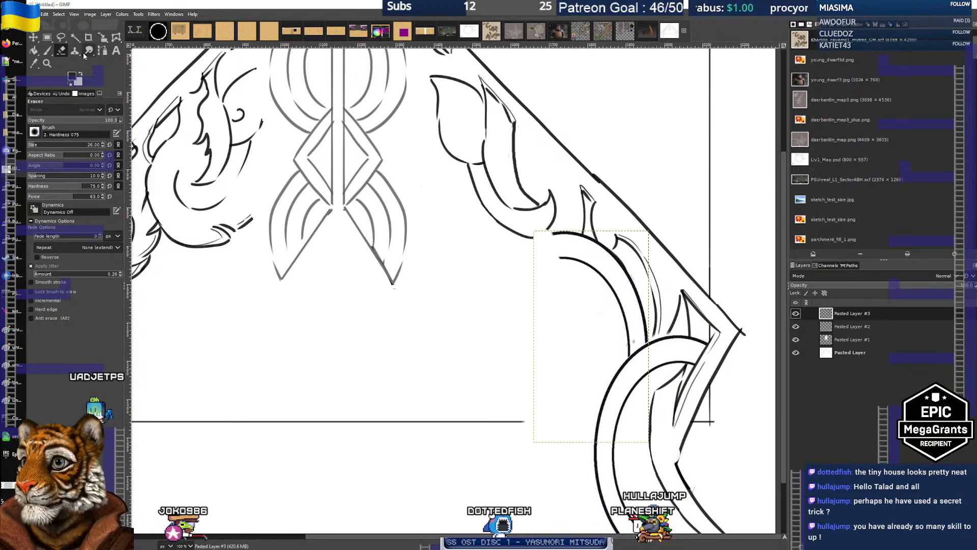
pyautogui.click(90, 14)
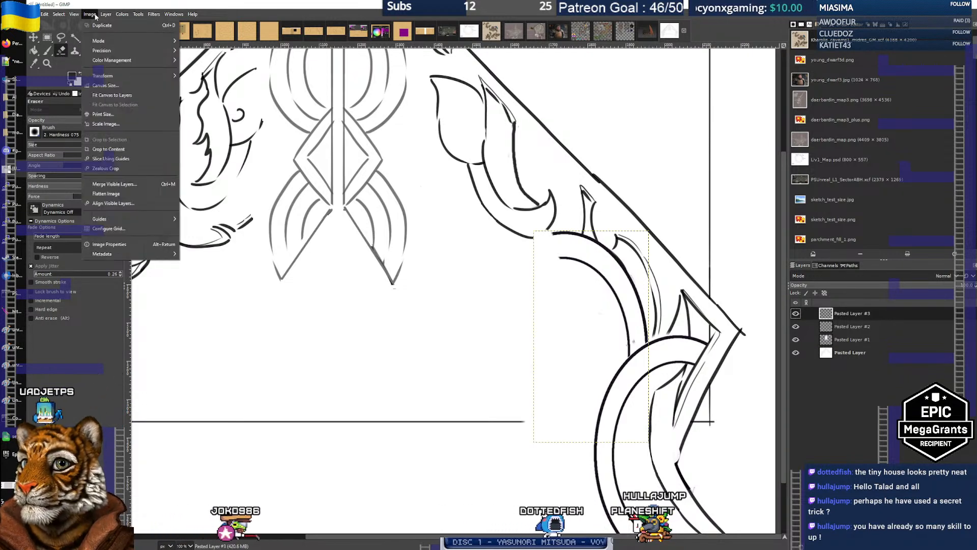
pyautogui.click(133, 151)
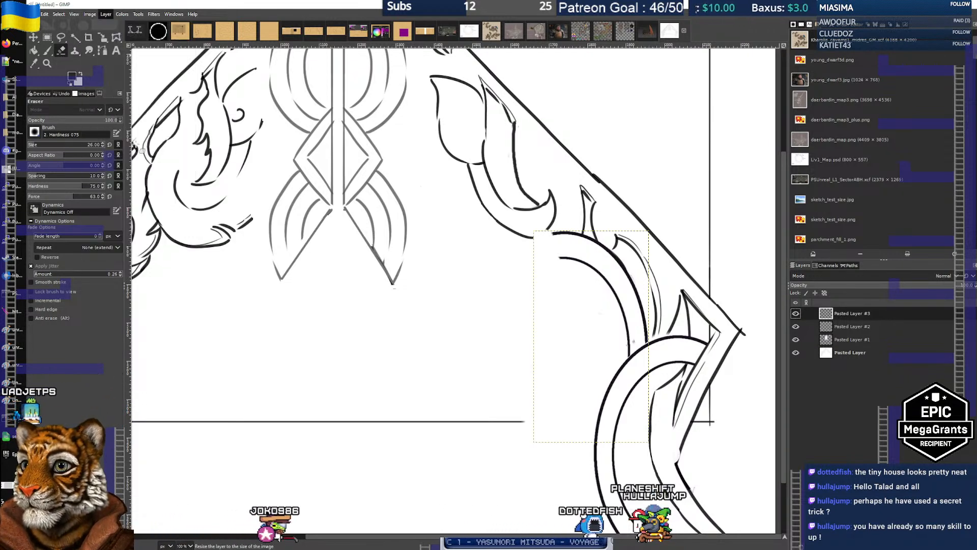
# Draw a pointed leaf tip closing the upper end of the flipped arcs with the Paintbrush at size 10
pyautogui.click(47, 51)
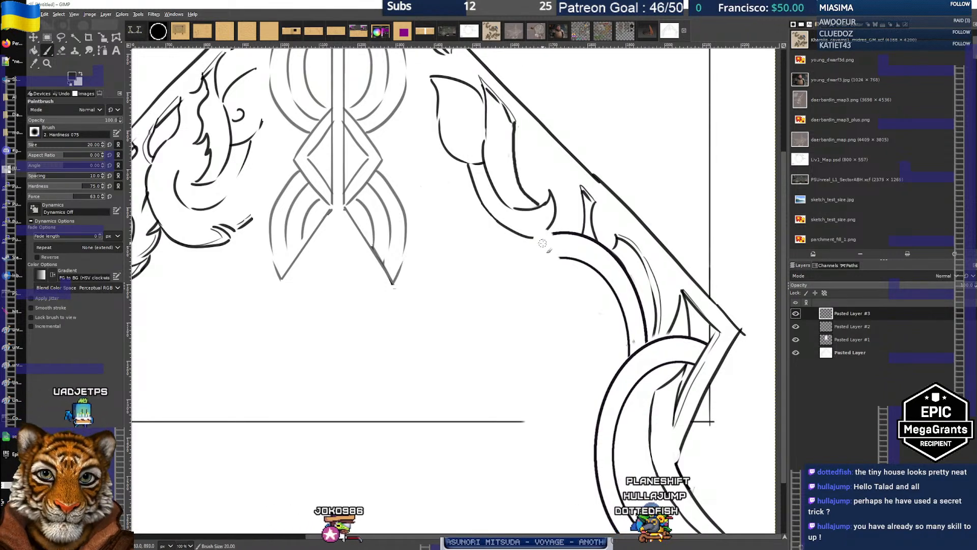
pyautogui.press('[')
pyautogui.press('[')
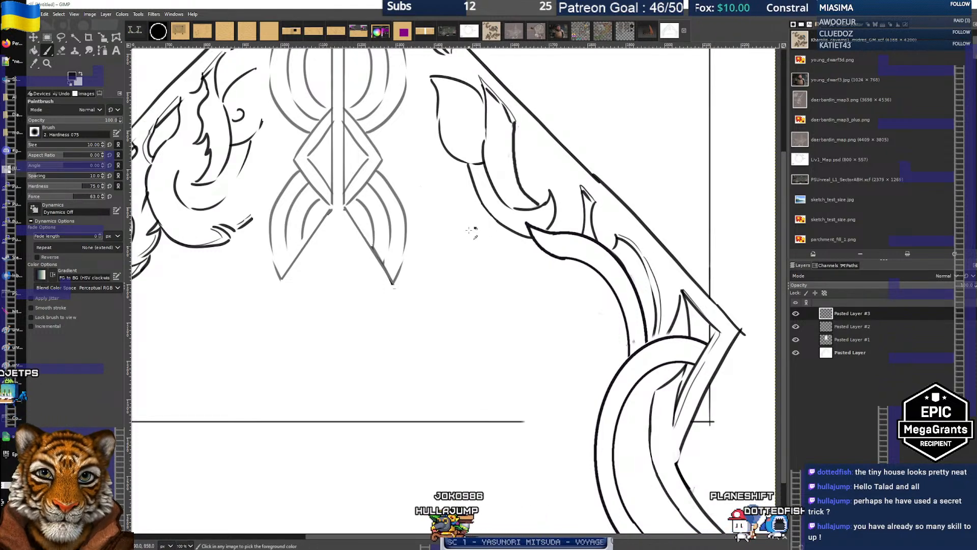
# Examine the new pointed tip and the right-side ornament up close and against the whole arch
pyautogui.scroll(-1, 468, 230)
pyautogui.scroll(-1, 469, 234)
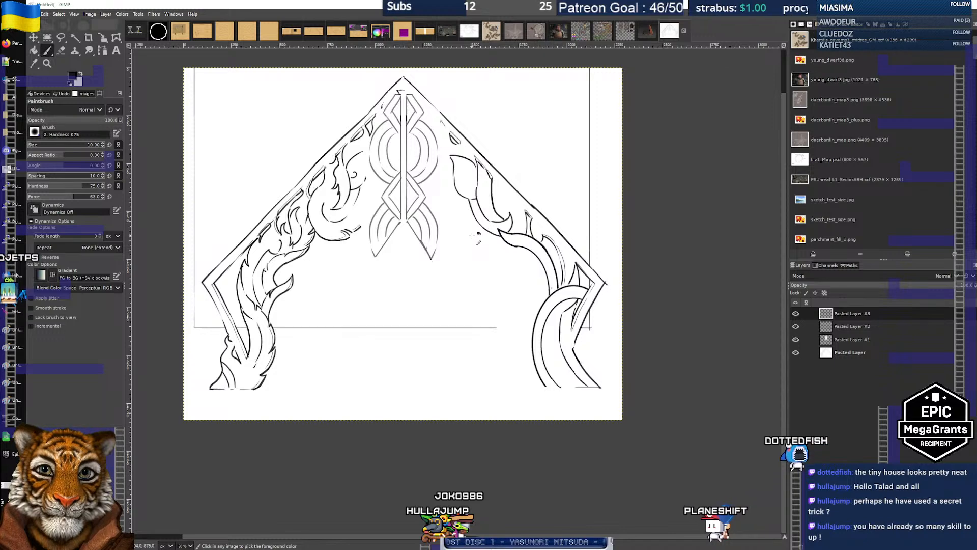
pyautogui.scroll(1, 467, 225)
pyautogui.scroll(1, 456, 228)
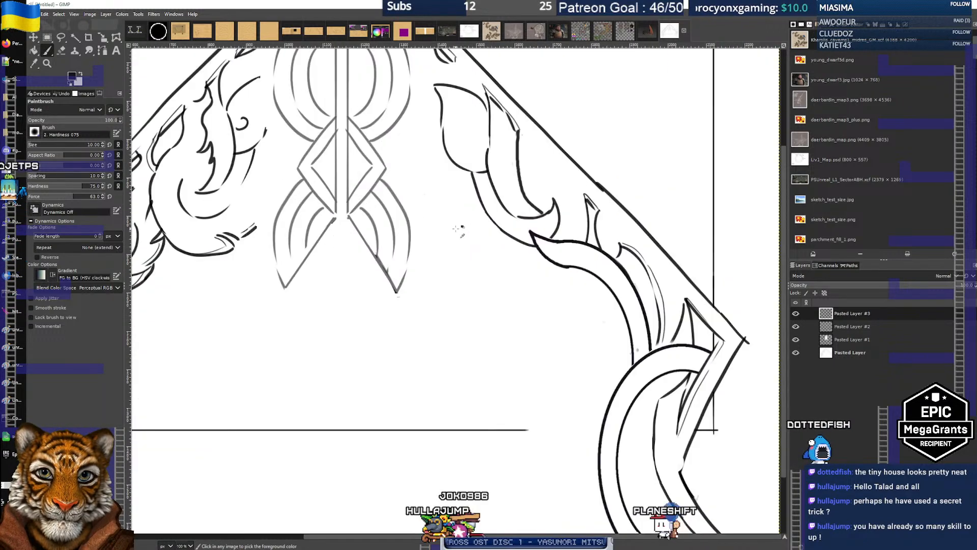
pyautogui.scroll(-2, 456, 229)
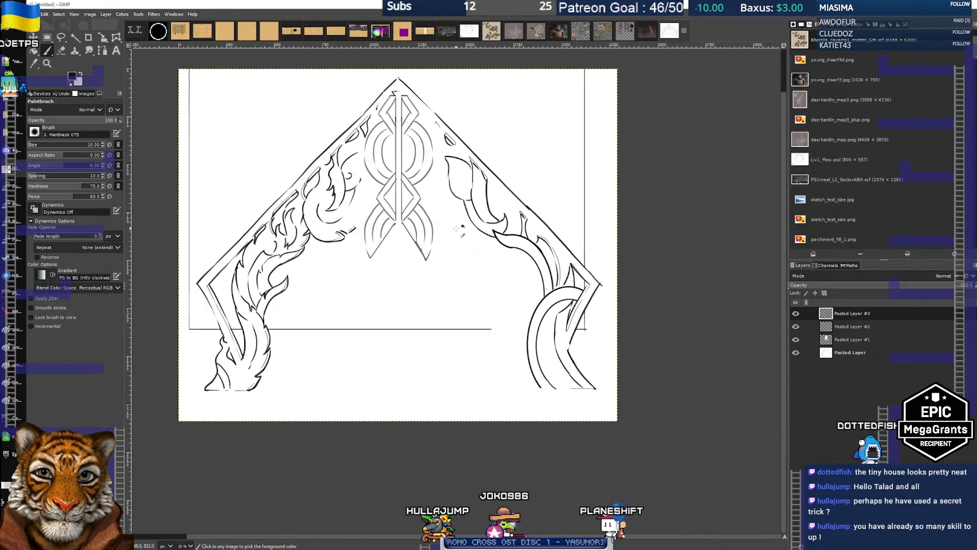
pyautogui.scroll(1, 462, 228)
pyautogui.scroll(1, 462, 229)
pyautogui.scroll(-1, 456, 227)
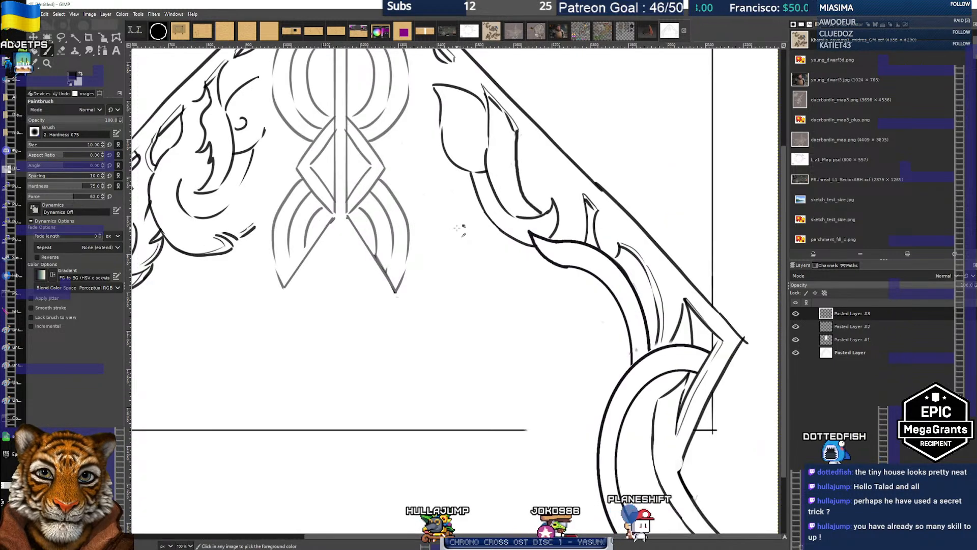
pyautogui.moveTo(427, 275); pyautogui.dragTo(481, 292)
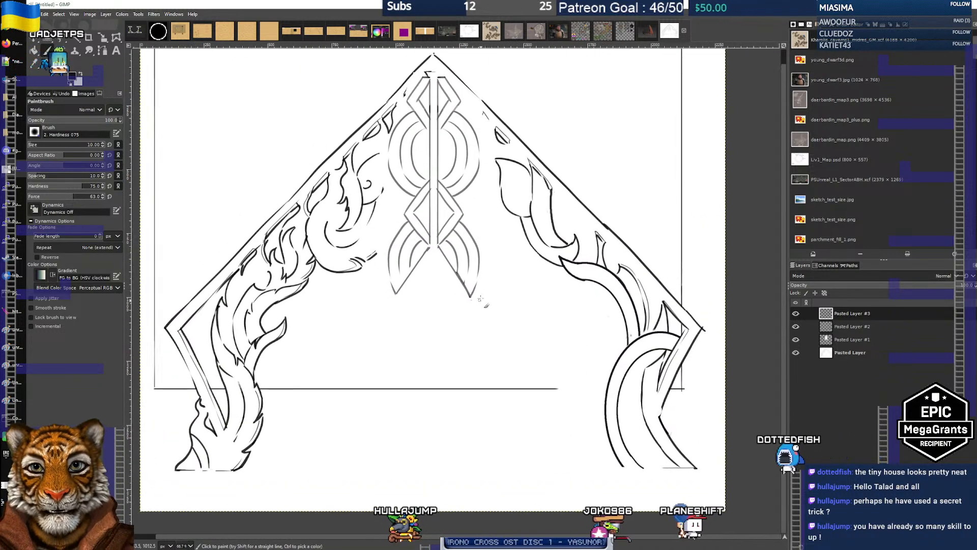
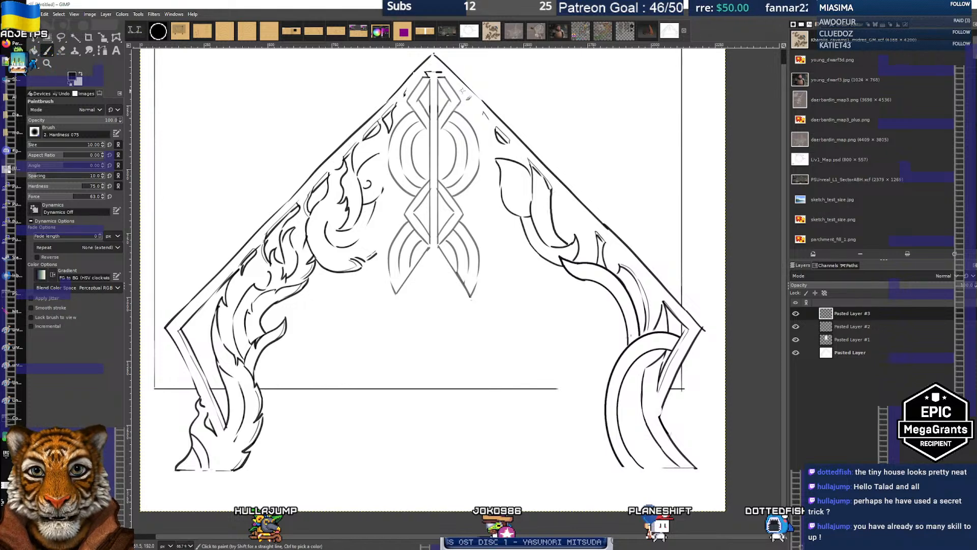
# Draw the missing cap lines and inner parallel frame lines on both sides of the apex, refining them with the Paintbrush at size 6
pyautogui.keyDown('ctrl'); pyautogui.scroll(-2, 152, 108); pyautogui.keyUp('ctrl')
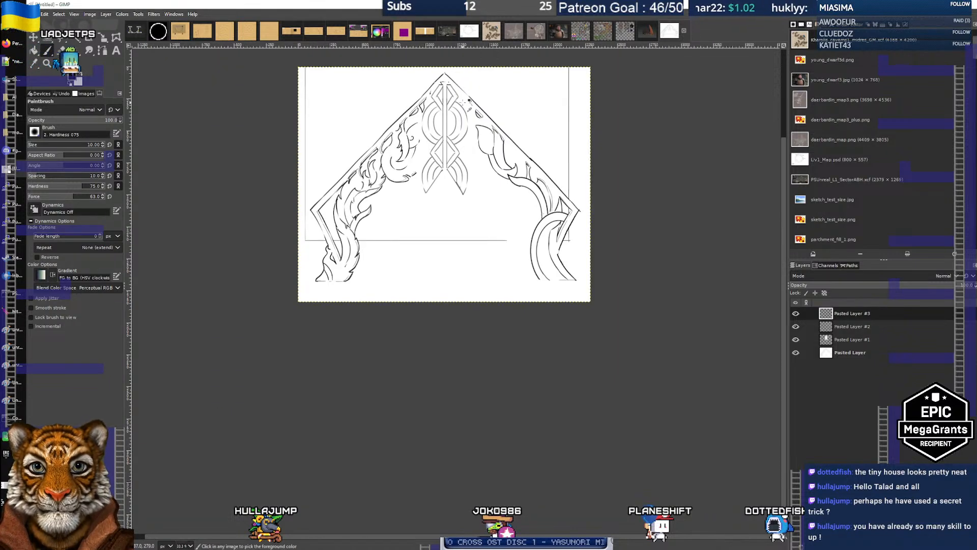
pyautogui.keyDown('ctrl'); pyautogui.scroll(3, 467, 102); pyautogui.keyUp('ctrl')
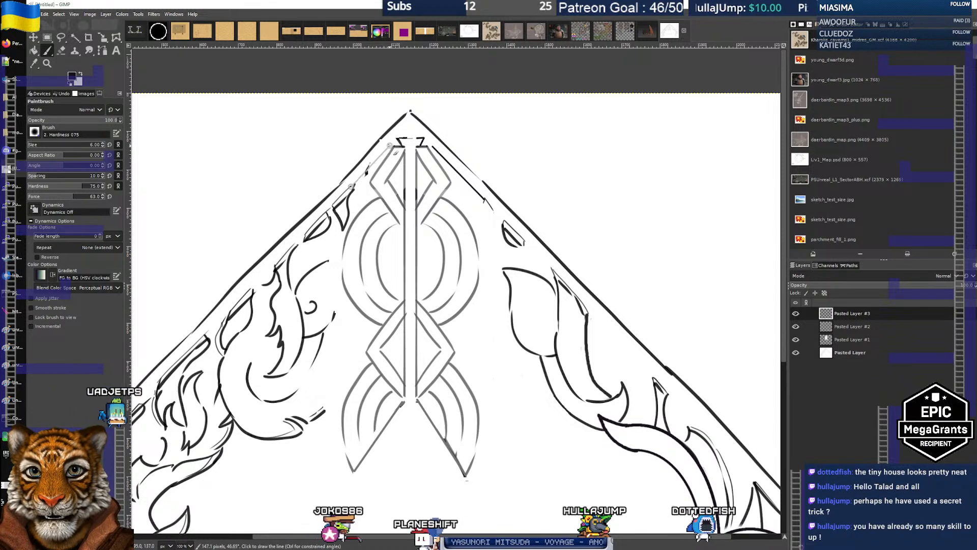
pyautogui.scroll(-2, 378, 220)
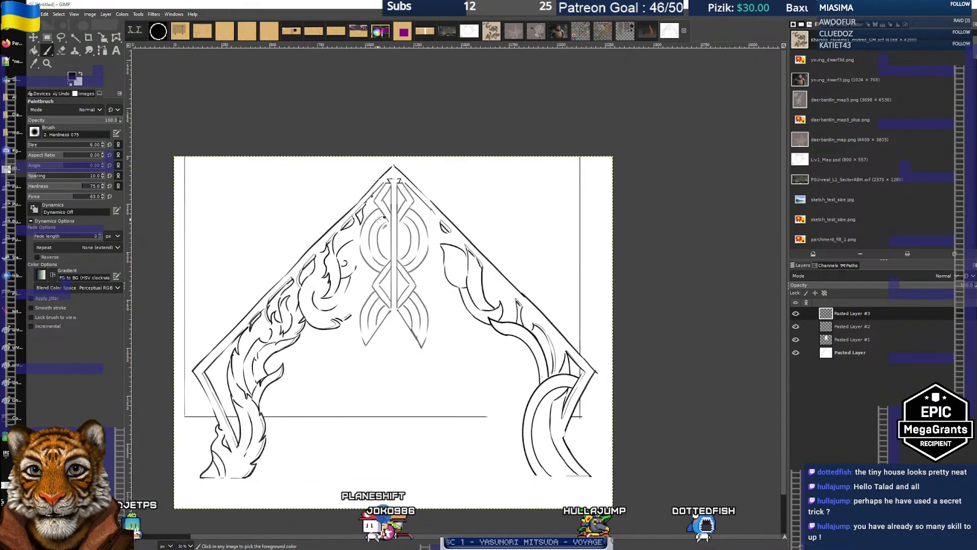
pyautogui.scroll(2, 383, 217)
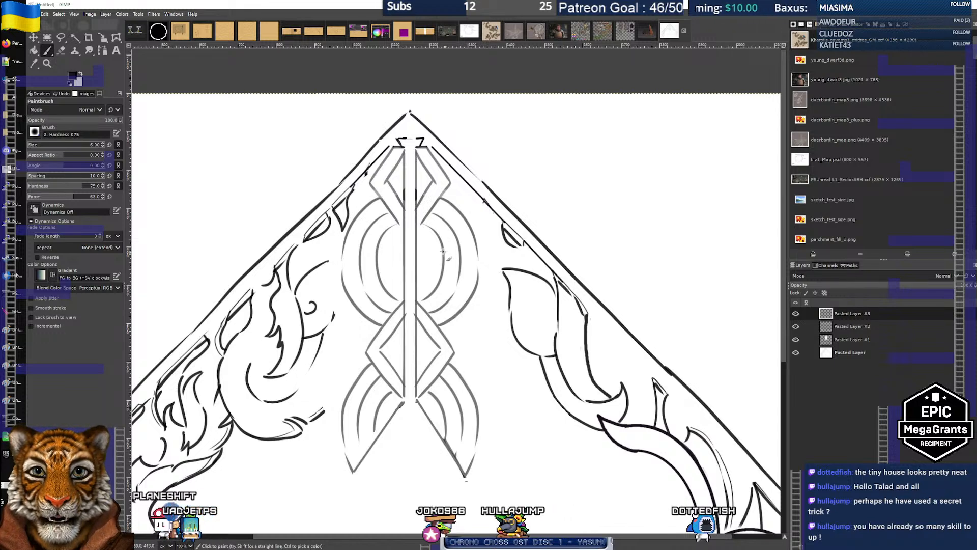
# Examine the apex frame lines and right ornament within the arch, comparing with Pasted Layer #3 hidden and shown
pyautogui.scroll(-2, 443, 252)
pyautogui.hscroll(1, 444, 252)
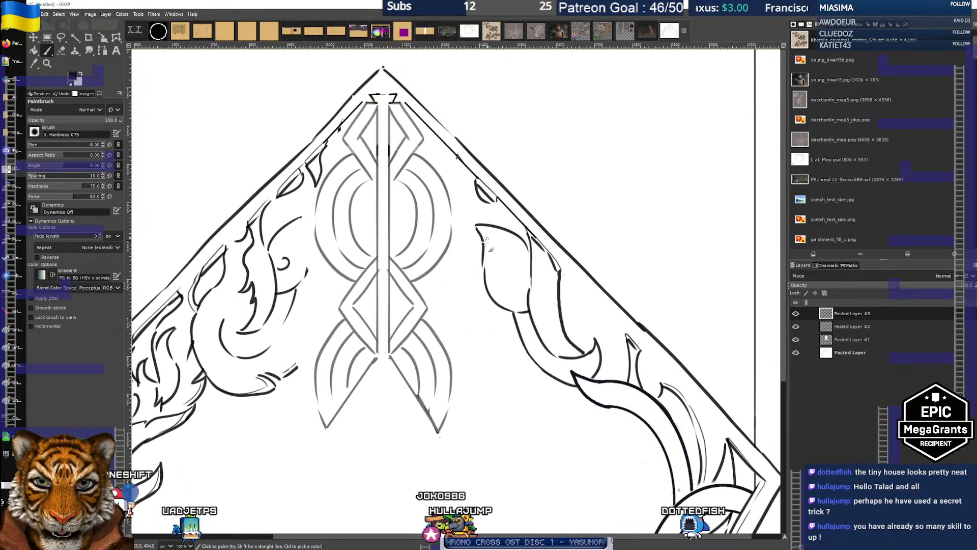
pyautogui.scroll(-3, 455, 272)
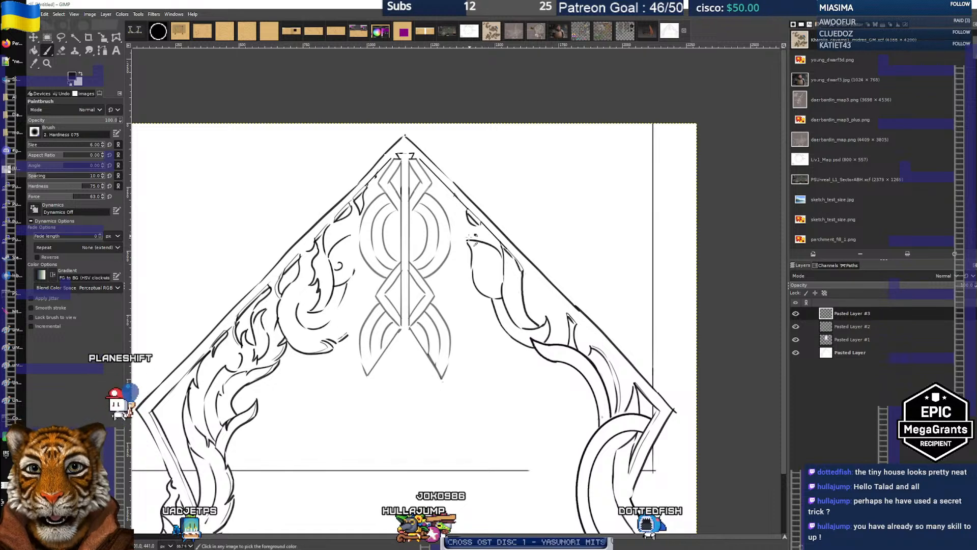
pyautogui.scroll(3, 467, 236)
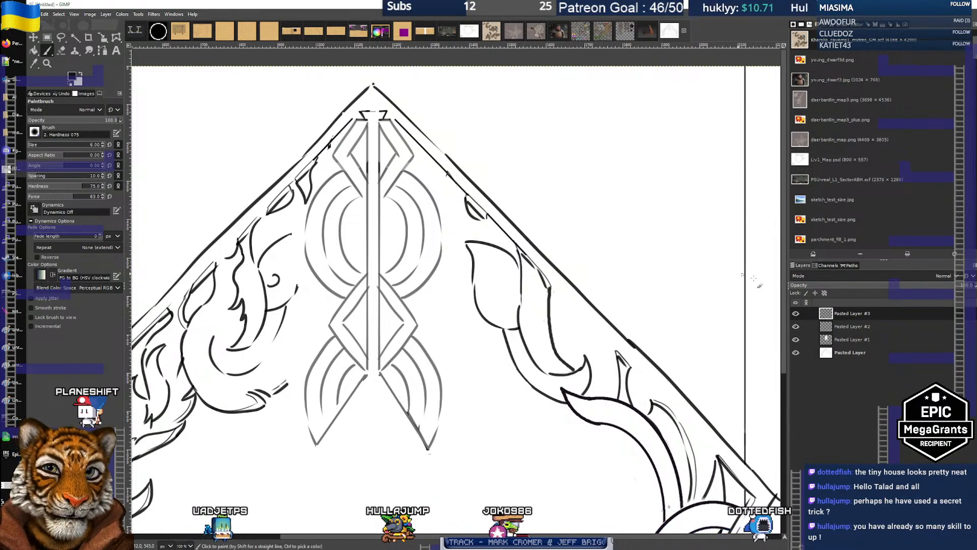
pyautogui.click(795, 314)
pyautogui.click(796, 314)
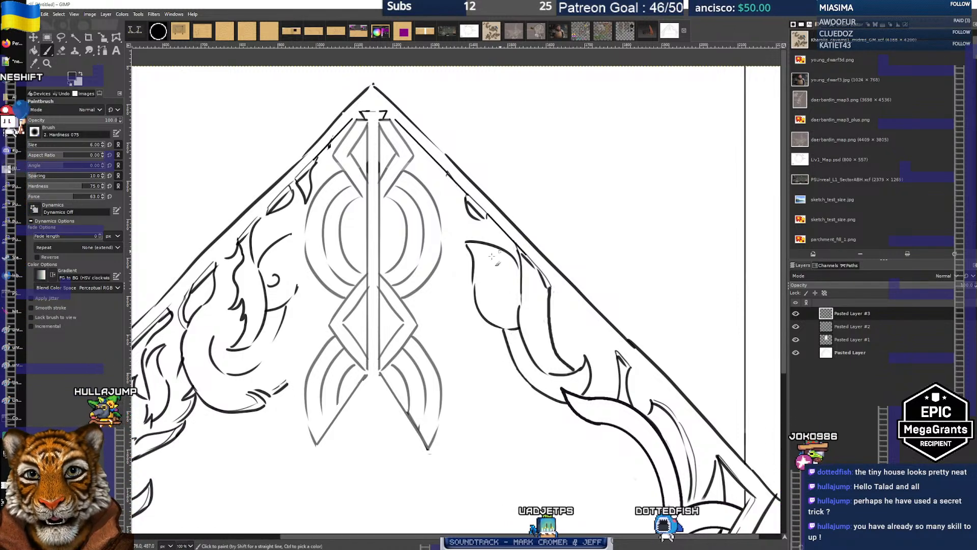
pyautogui.press('b')
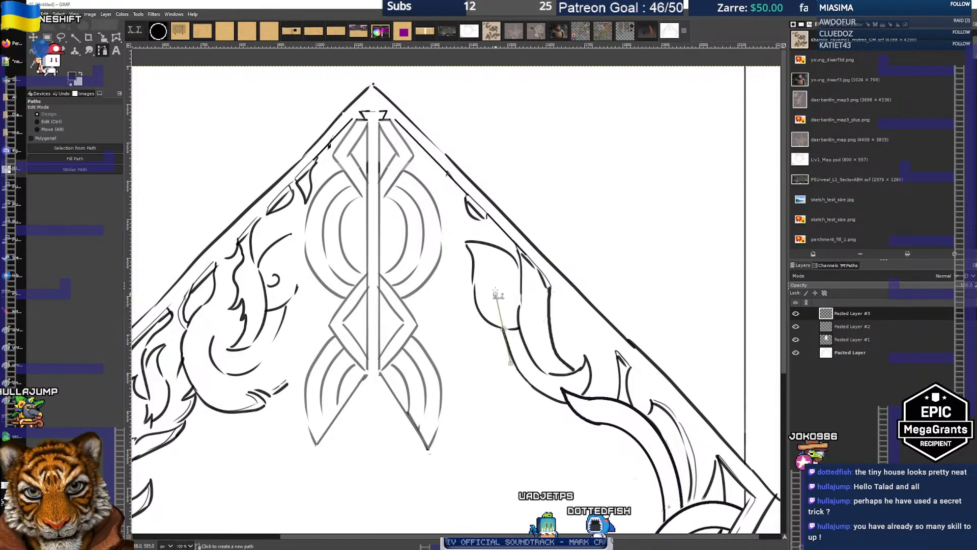
pyautogui.moveTo(497, 294); pyautogui.dragTo(501, 260)
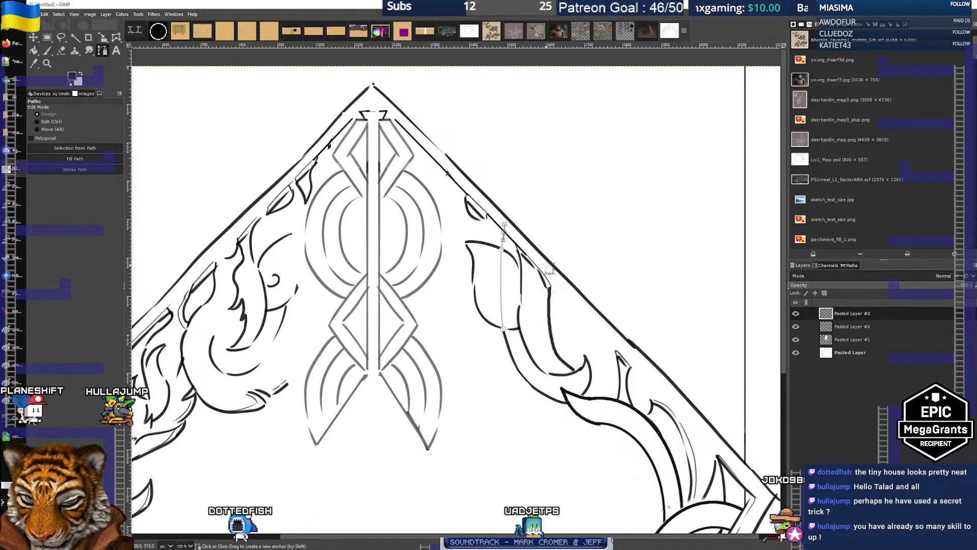
pyautogui.press('Escape')
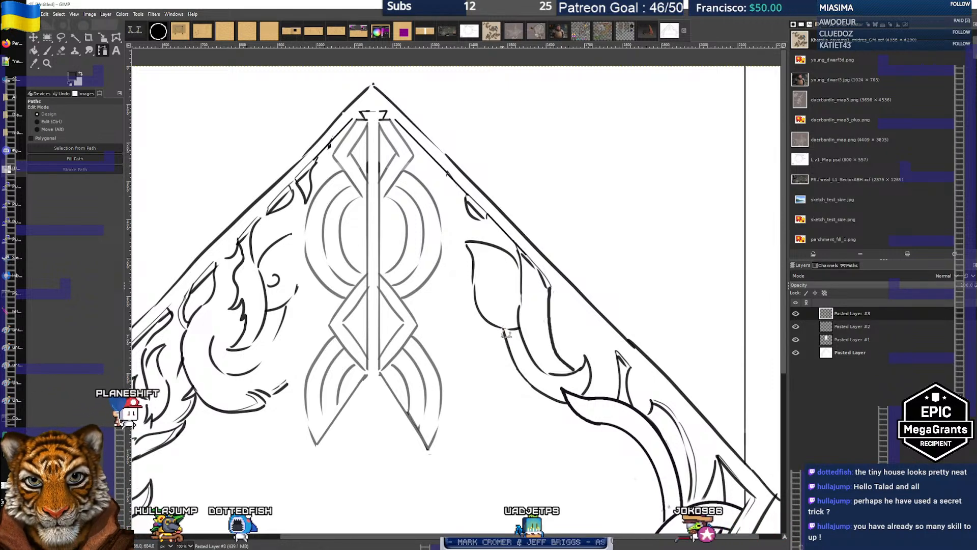
# Draw a curved path extending the right ornament's outer arc up to the inner frame line and stroke it with the Paintbrush on Pasted Layer #3
pyautogui.moveTo(502, 329); pyautogui.dragTo(508, 301)
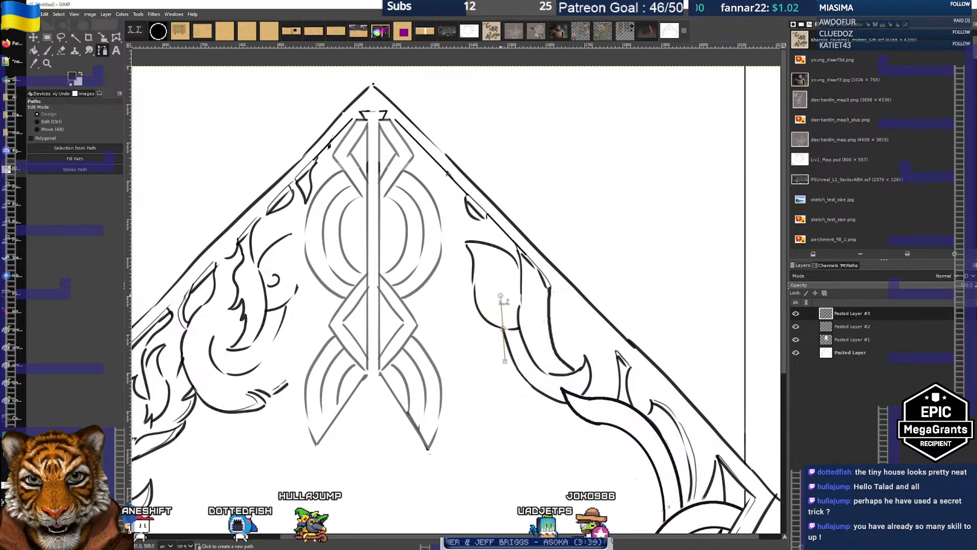
pyautogui.click(503, 251)
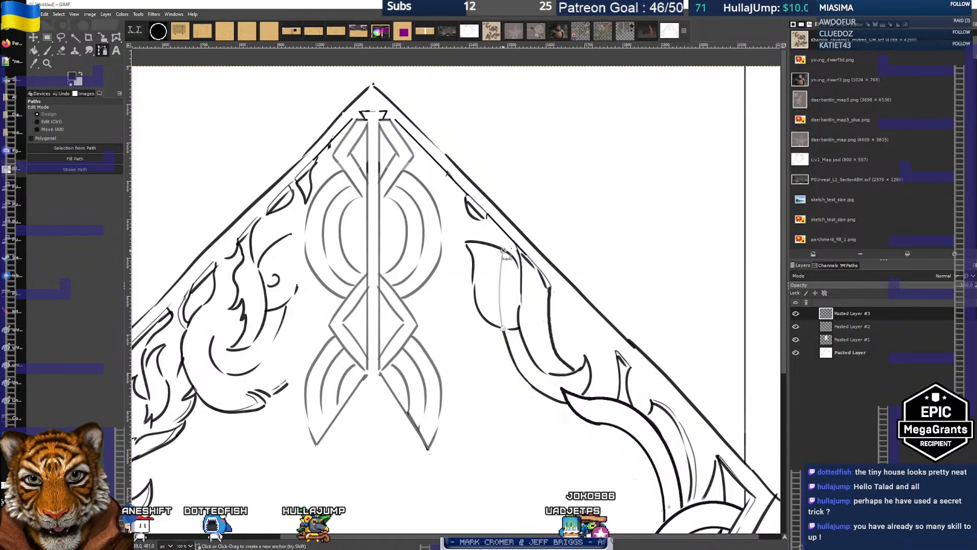
pyautogui.moveTo(504, 251); pyautogui.dragTo(506, 218)
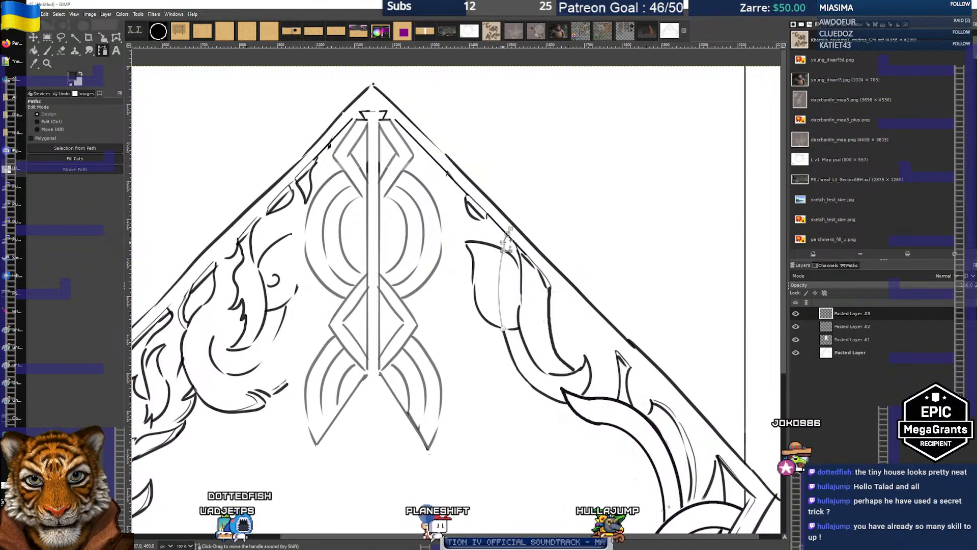
pyautogui.rightClick(516, 271)
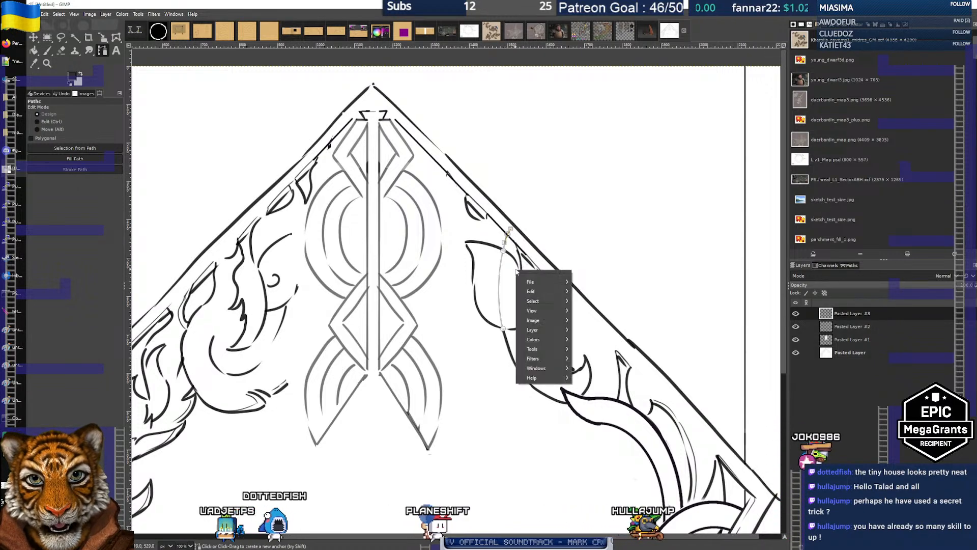
pyautogui.moveTo(531, 291)
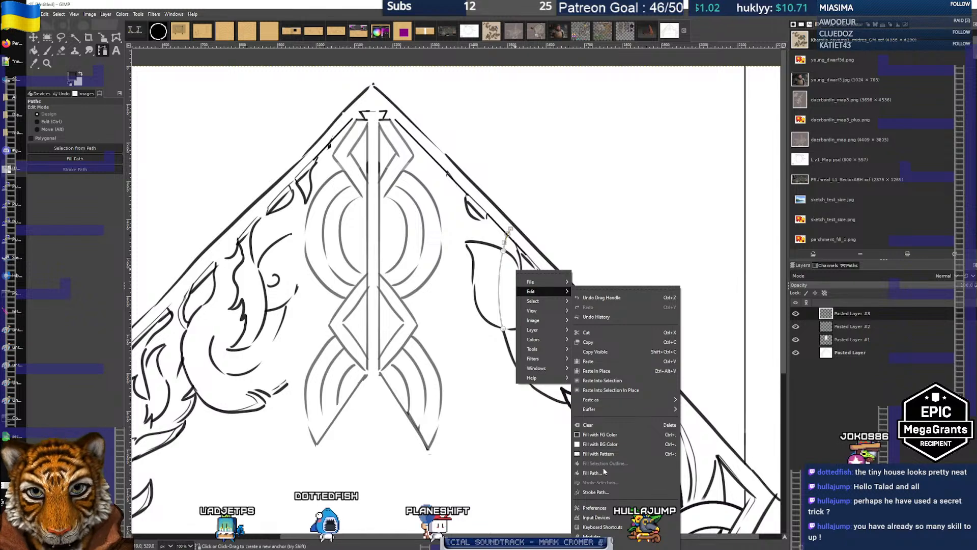
pyautogui.click(601, 493)
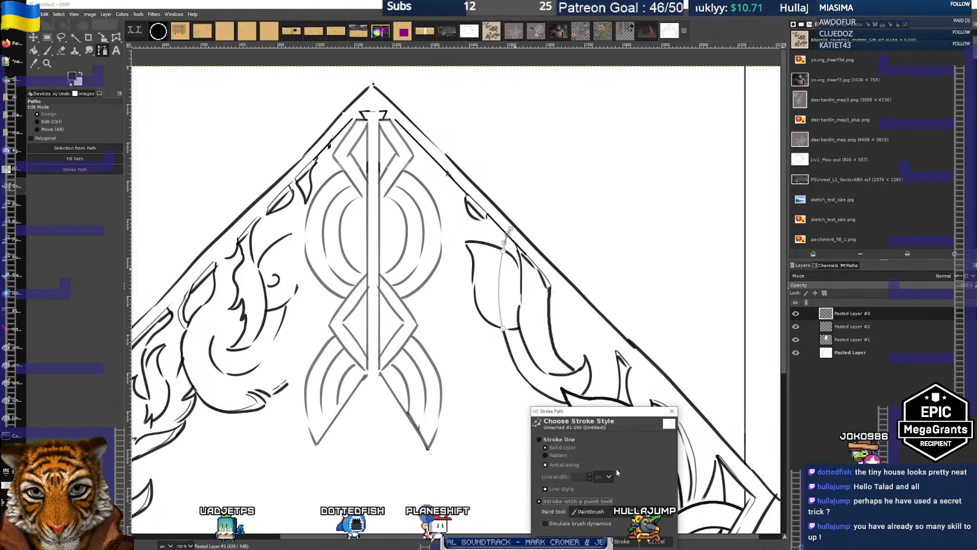
pyautogui.click(622, 542)
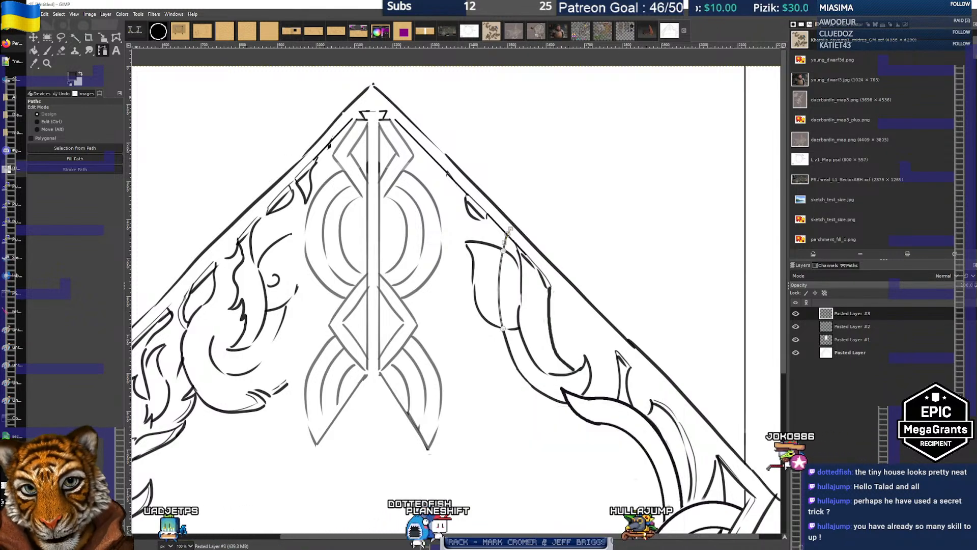
# Examine the new outer arc against the whole arch and up close, comparing with Pasted Layer #3 hidden and shown
pyautogui.press('r')
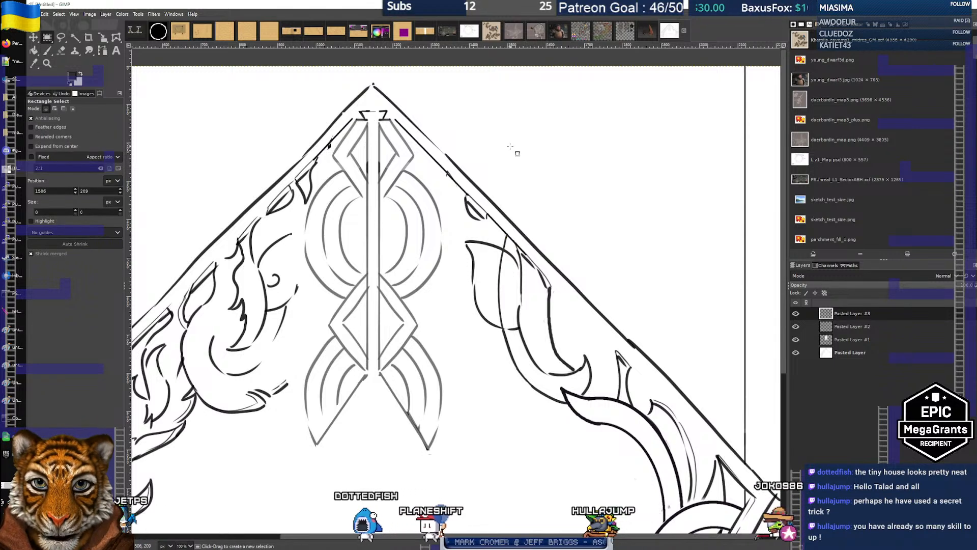
pyautogui.moveTo(486, 311); pyautogui.dragTo(472, 287)
pyautogui.click(795, 314)
pyautogui.click(795, 313)
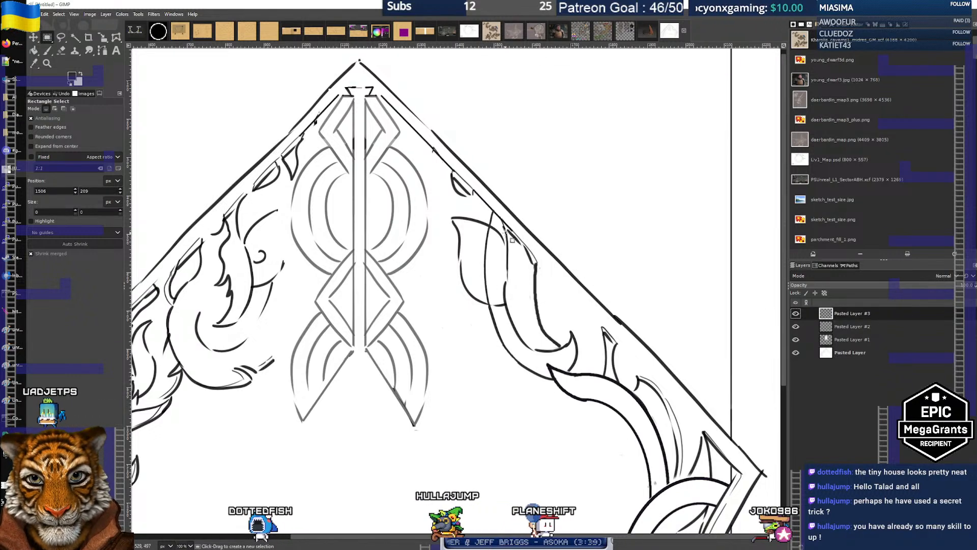
pyautogui.moveTo(520, 302); pyautogui.dragTo(505, 263)
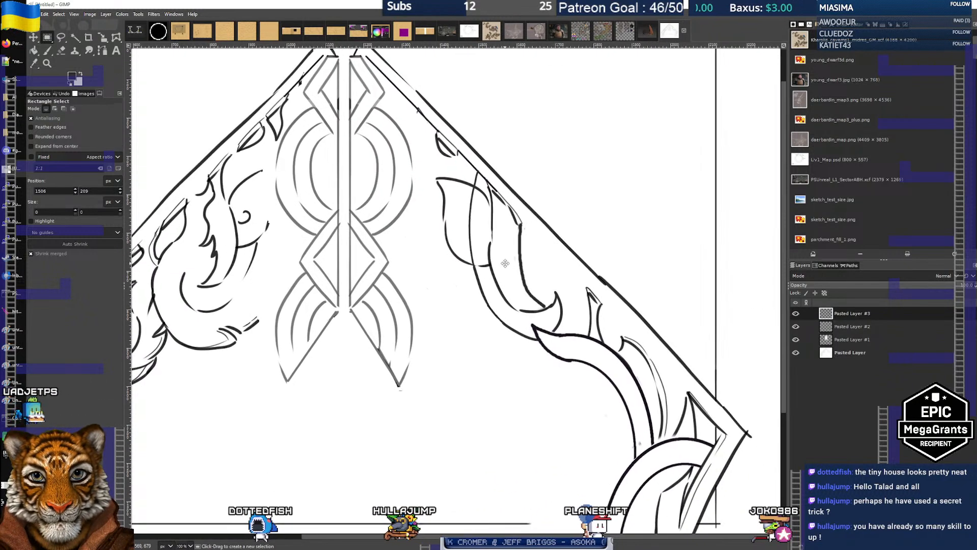
pyautogui.scroll(-2, 505, 263)
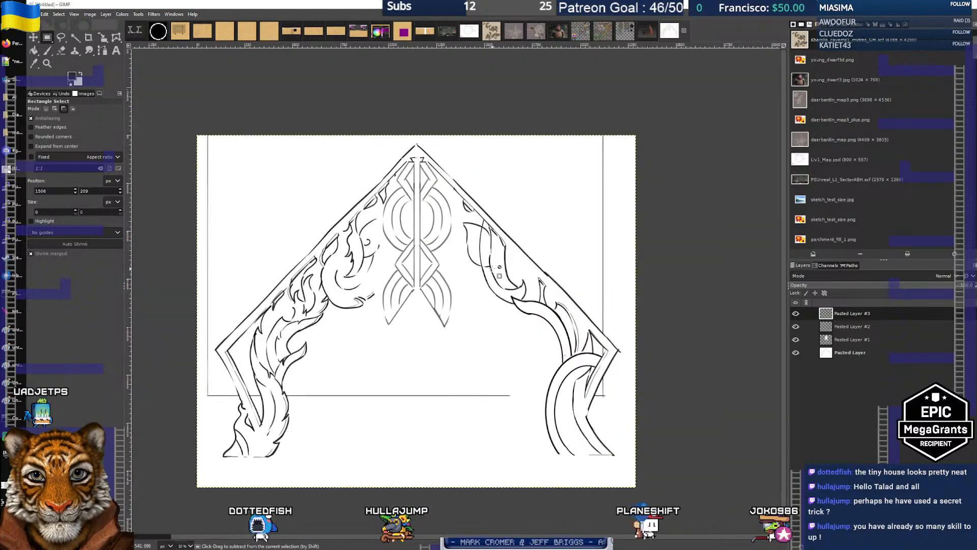
pyautogui.scroll(2, 492, 268)
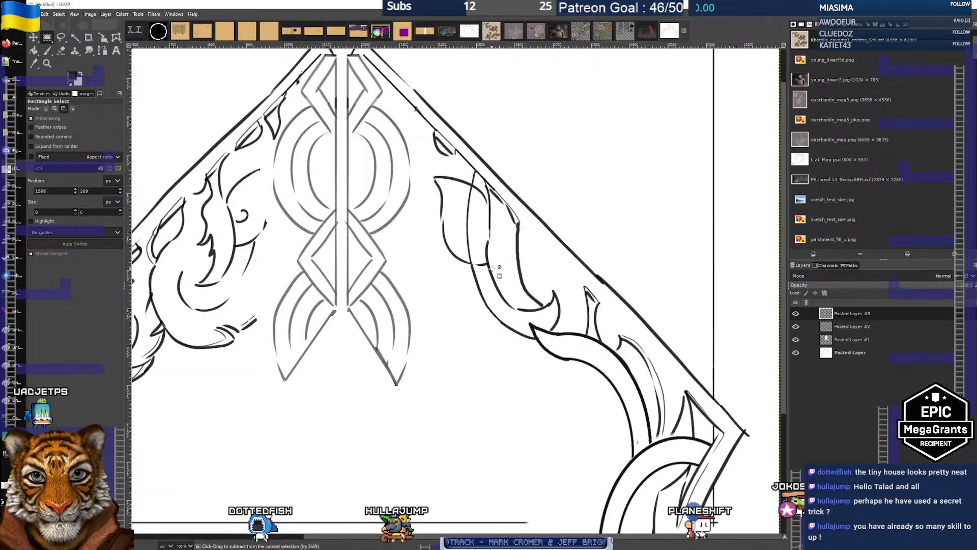
pyautogui.scroll(-2, 492, 267)
pyautogui.scroll(2, 499, 234)
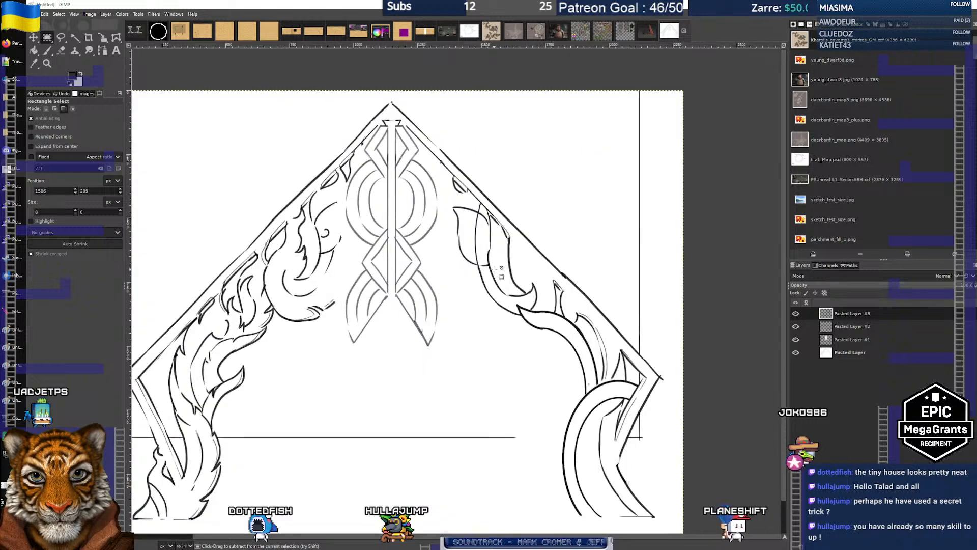
pyautogui.moveTo(500, 234); pyautogui.dragTo(498, 265)
pyautogui.scroll(1, 499, 264)
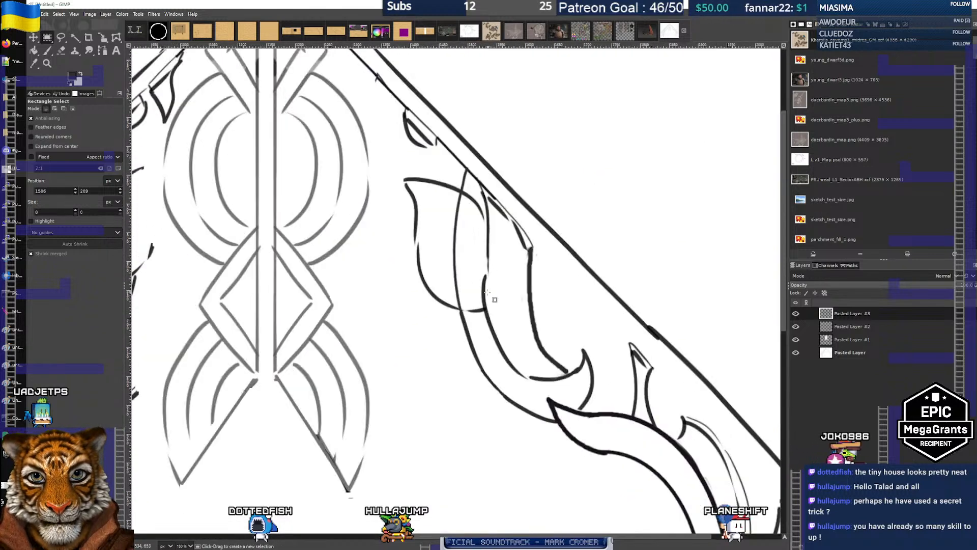
# Draw a second curved path extending the right ornament's inner arc up to the frame line and stroke it with the Paintbrush
pyautogui.press('b')
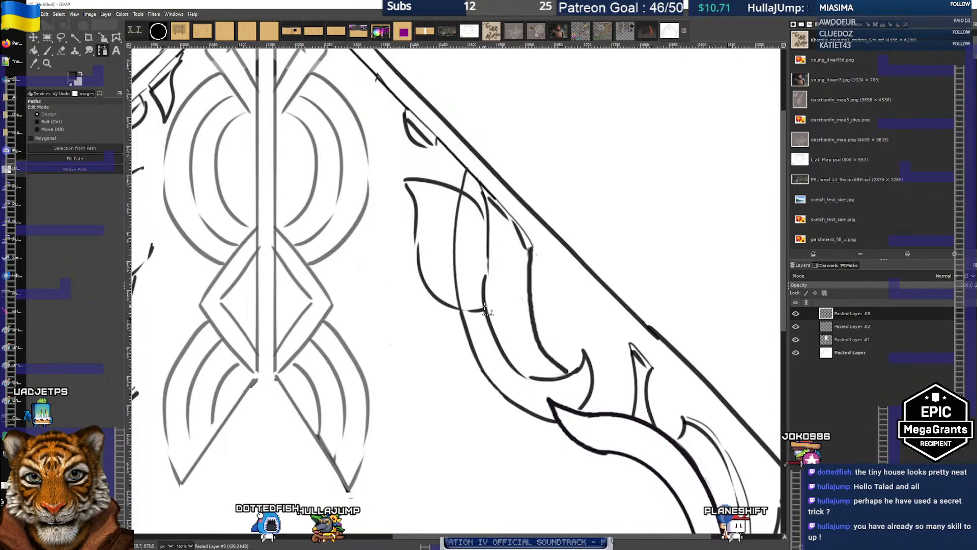
pyautogui.moveTo(482, 287); pyautogui.dragTo(484, 228)
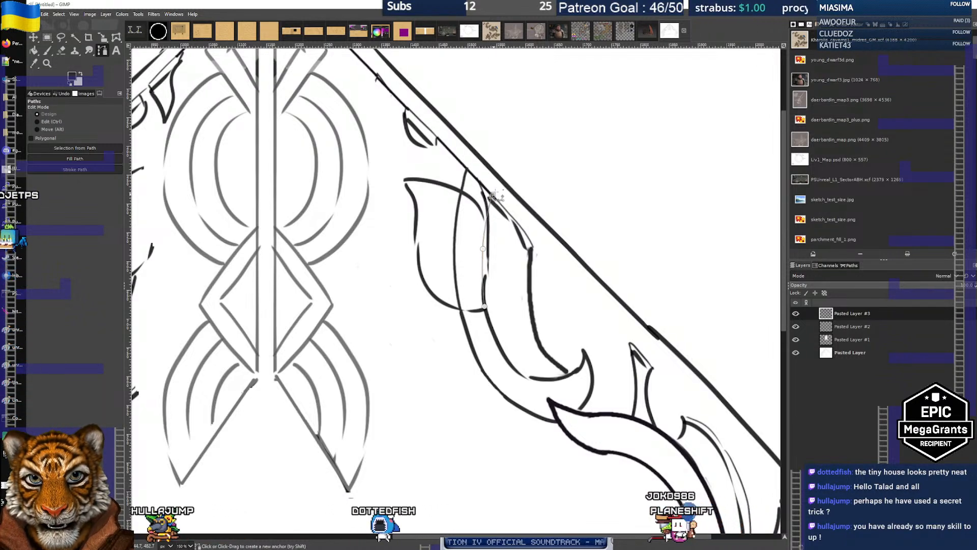
pyautogui.moveTo(492, 196); pyautogui.dragTo(498, 188)
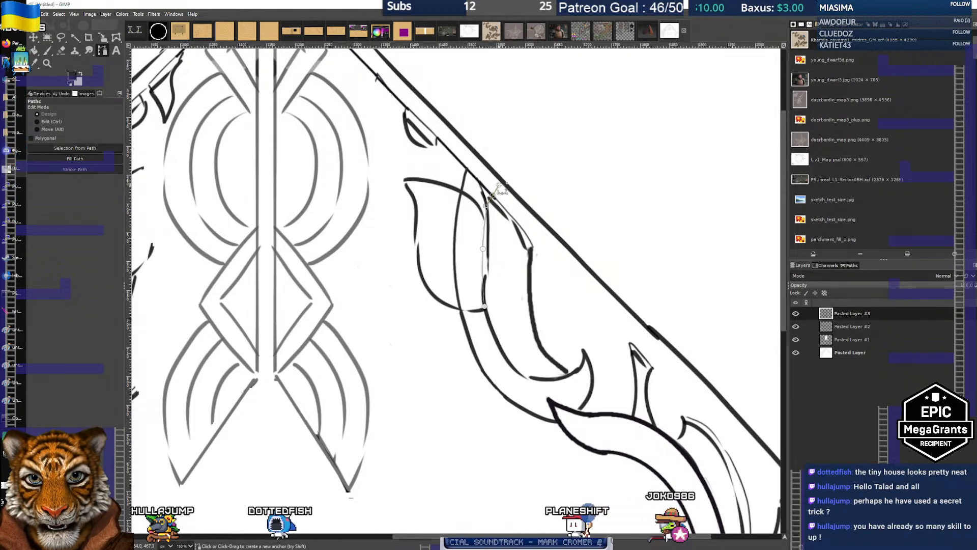
pyautogui.rightClick(508, 235)
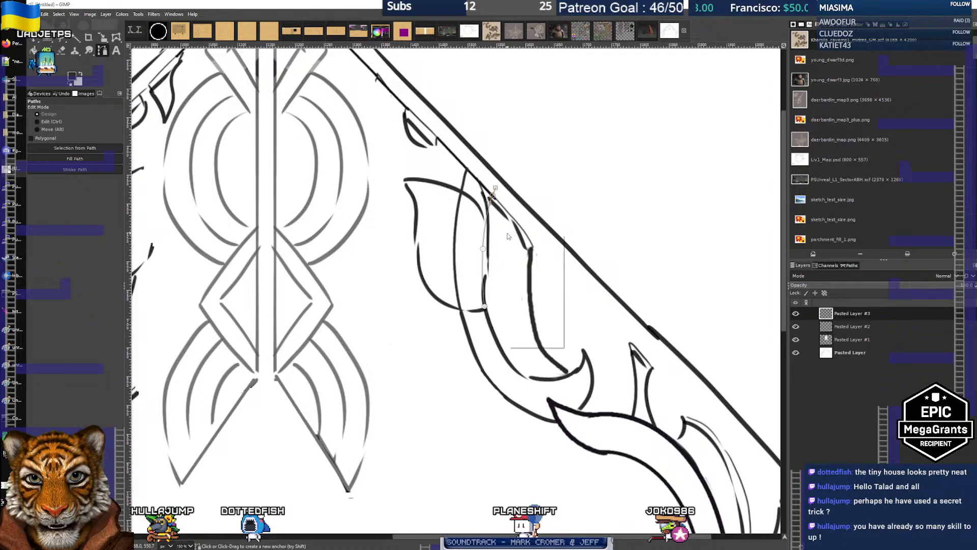
pyautogui.moveTo(540, 255)
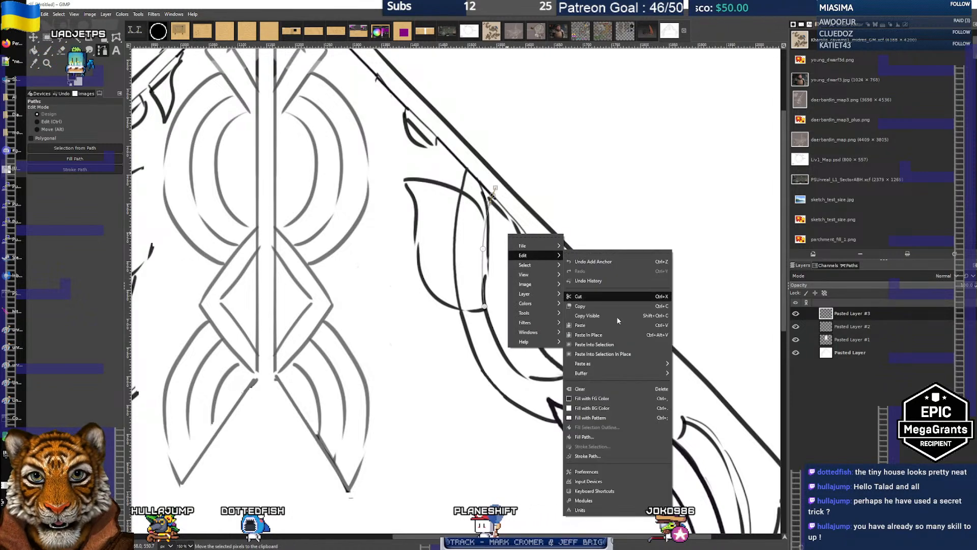
pyautogui.click(619, 453)
pyautogui.click(635, 524)
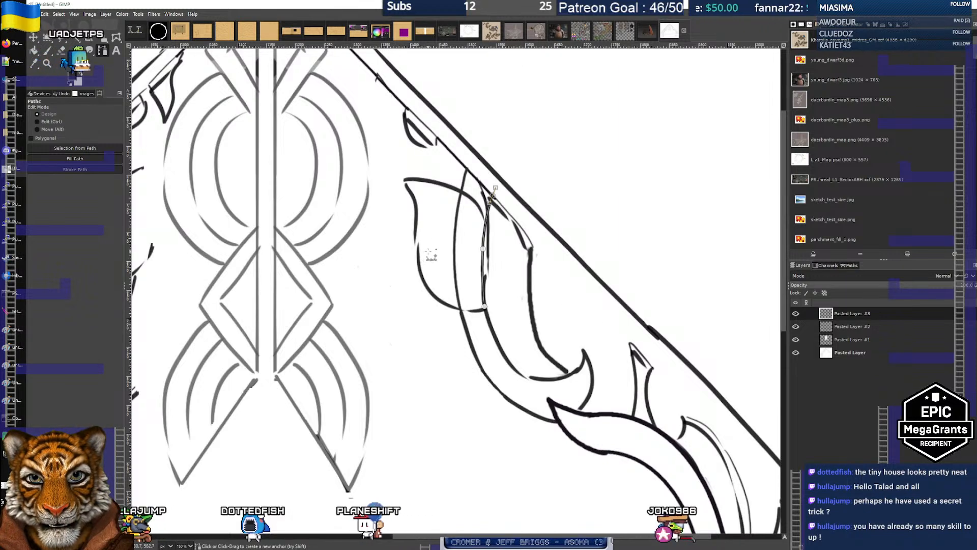
# Check which strokes belong to Pasted Layer, set the Eraser to size 34 and make Pasted Layer active
pyautogui.click(796, 353)
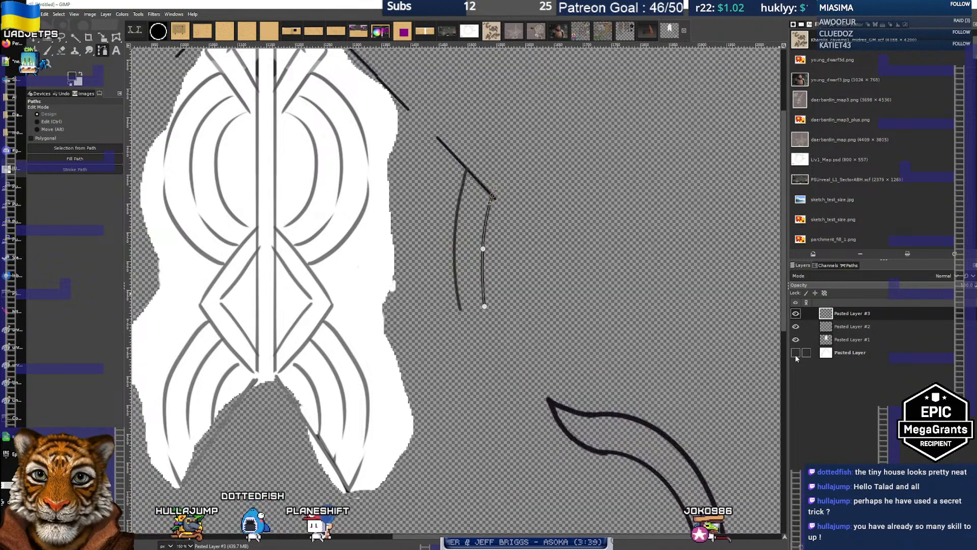
pyautogui.click(795, 353)
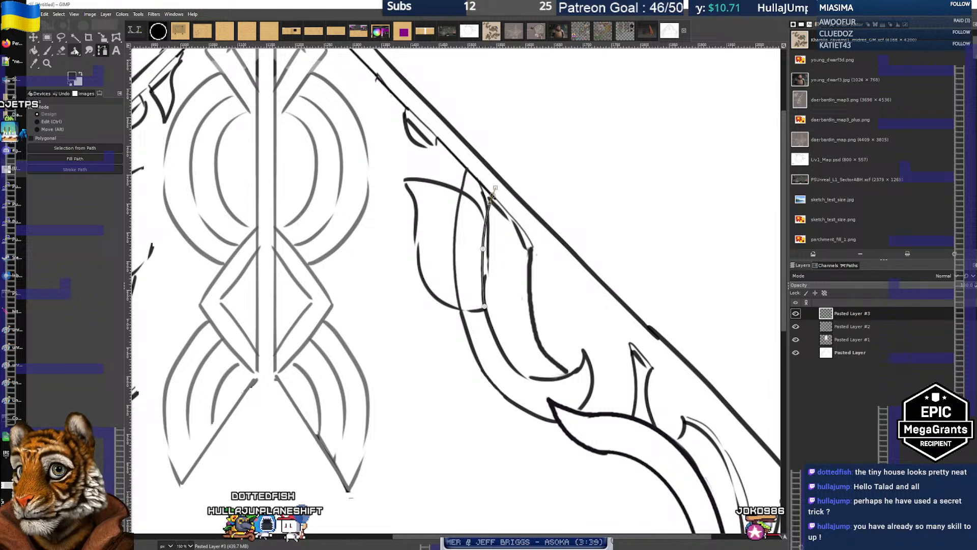
pyautogui.hotkey('shift', 'e')
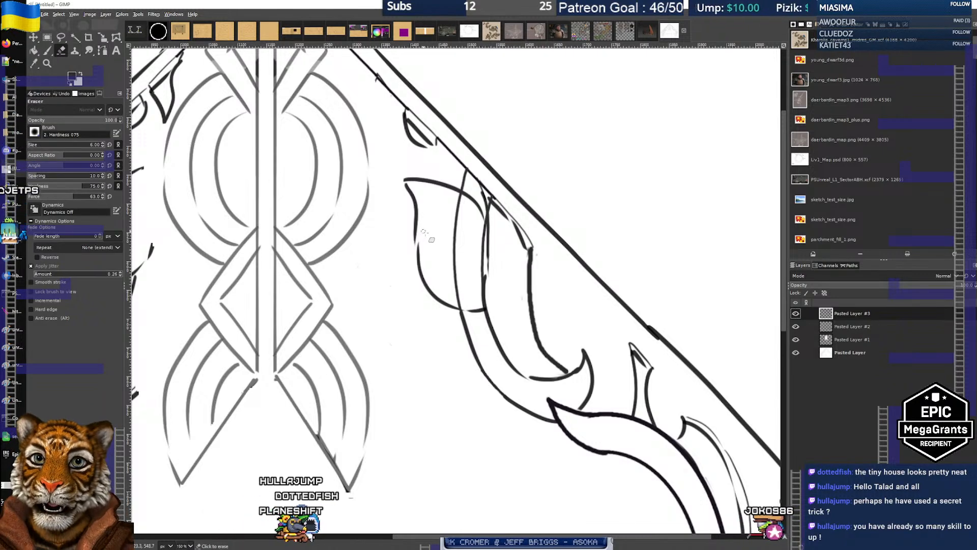
pyautogui.hotkey('shift', ']')
pyautogui.hotkey('shift', ']')
pyautogui.press(']')
pyautogui.press(']')
pyautogui.press(']')
pyautogui.press(']')
pyautogui.press(']')
pyautogui.press(']')
pyautogui.press(']')
pyautogui.press(']')
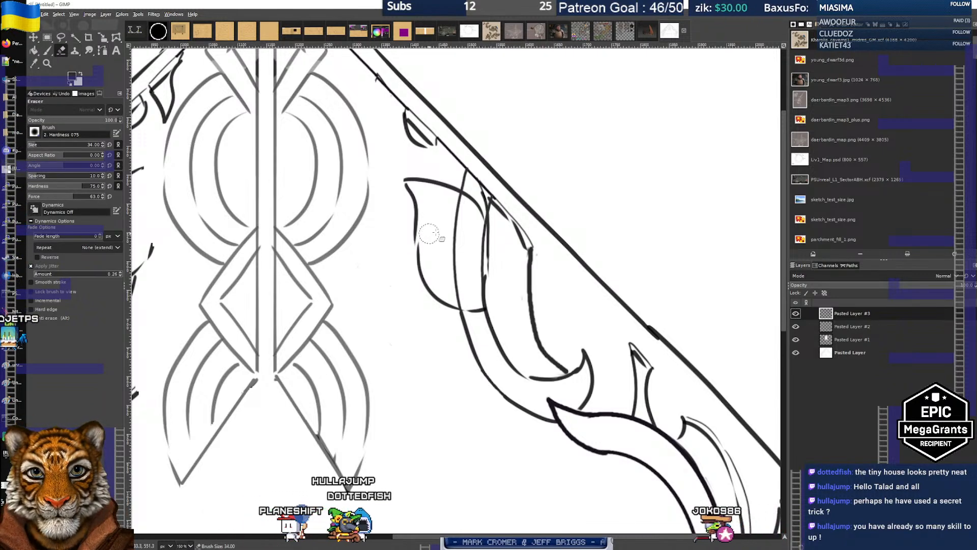
pyautogui.click(907, 355)
# Try to erase the old pointed leaf outline around the new arcs on Pasted Layer
pyautogui.moveTo(417, 190)
pyautogui.mouseDown()
pyautogui.moveTo(404, 186)
pyautogui.moveTo(410, 174)
pyautogui.moveTo(473, 204)
pyautogui.mouseUp()
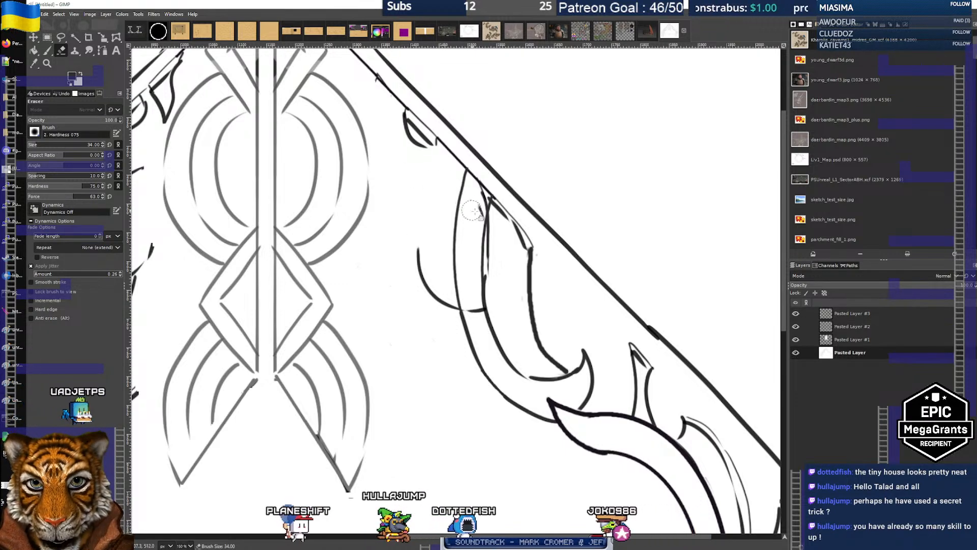
pyautogui.moveTo(420, 248)
pyautogui.mouseDown()
pyautogui.moveTo(424, 281)
pyautogui.moveTo(422, 264)
pyautogui.moveTo(468, 307)
pyautogui.mouseUp()
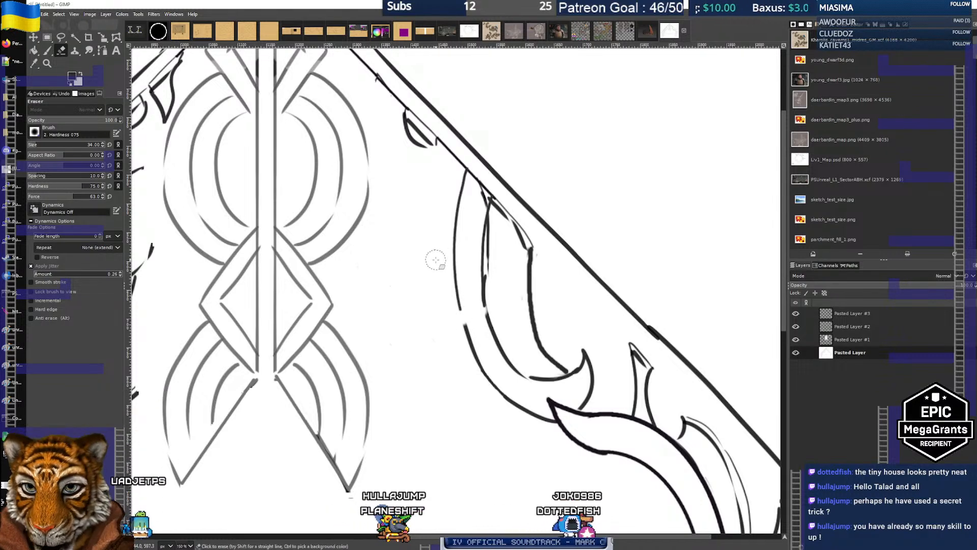
pyautogui.hotkey('ctrl', 'z')
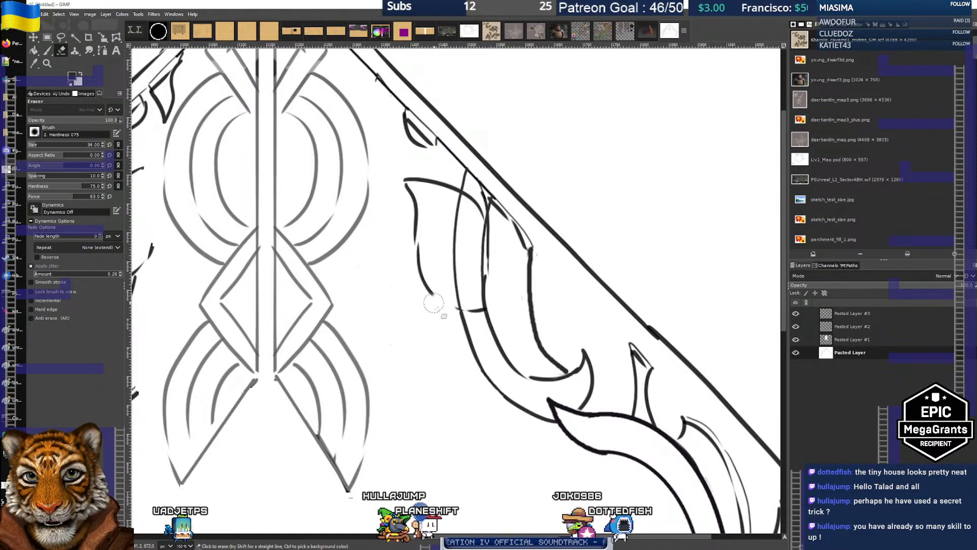
# Erase the old pointed leaf outline and the doubled strokes beside the new arcs on Pasted Layer, and review the whole arch
pyautogui.moveTo(437, 300); pyautogui.dragTo(430, 272)
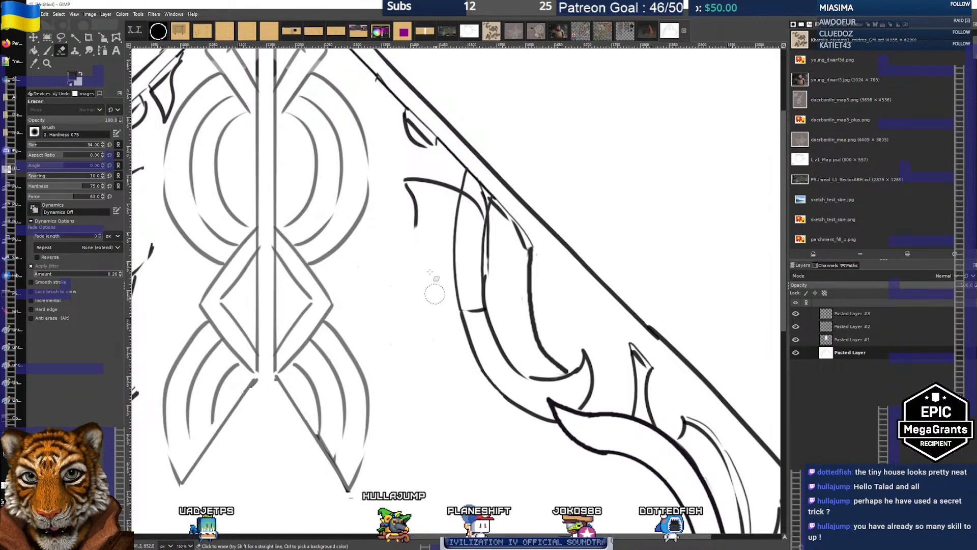
pyautogui.moveTo(412, 176); pyautogui.dragTo(433, 196)
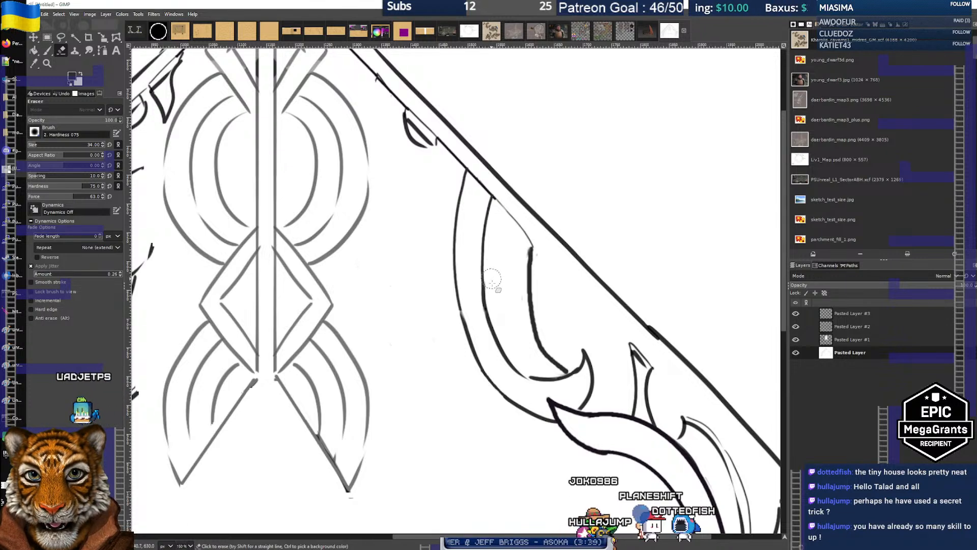
pyautogui.scroll(-4, 484, 266)
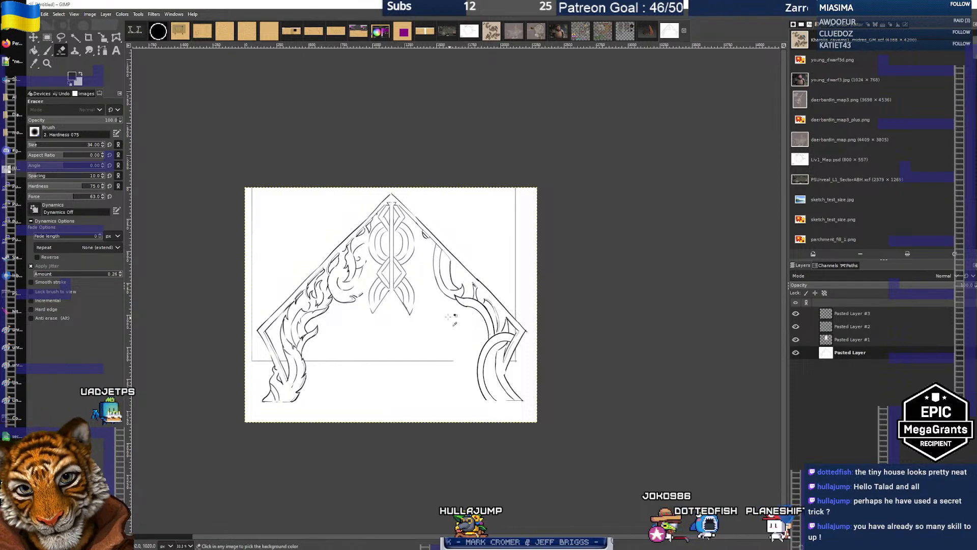
pyautogui.scroll(2, 462, 305)
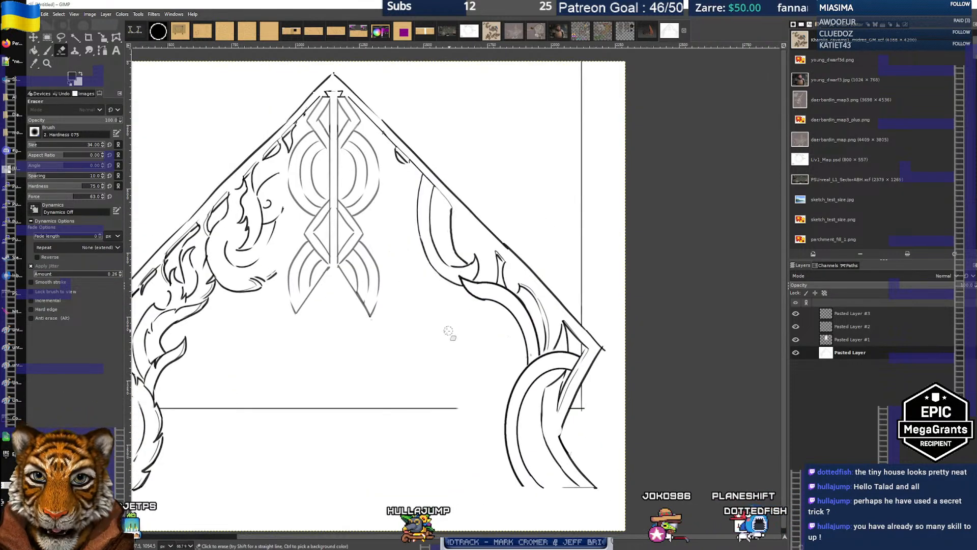
pyautogui.moveTo(475, 335); pyautogui.dragTo(466, 336)
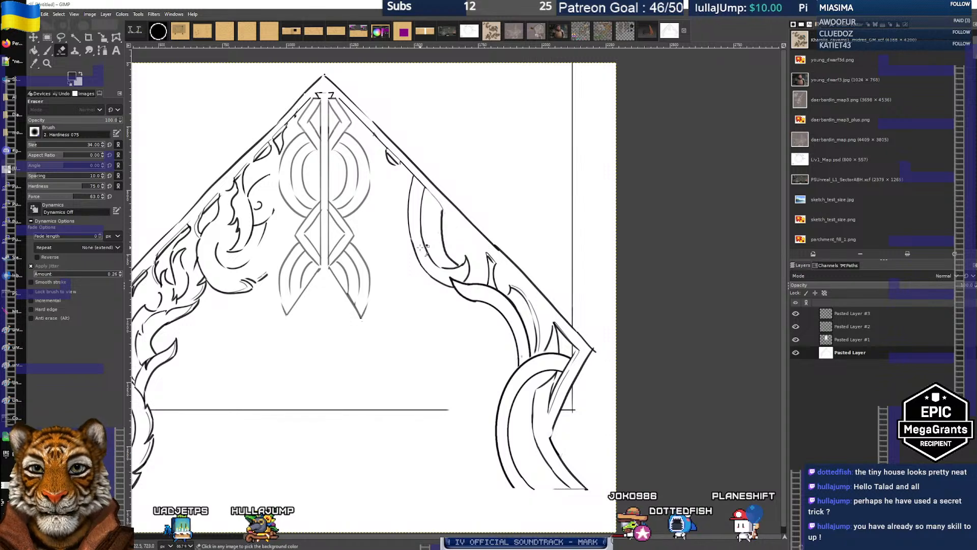
# Check which strokes around the right ornament belong to Pasted Layer #3, Pasted Layer #2 and Pasted Layer by toggling their visibility
pyautogui.scroll(2, 421, 248)
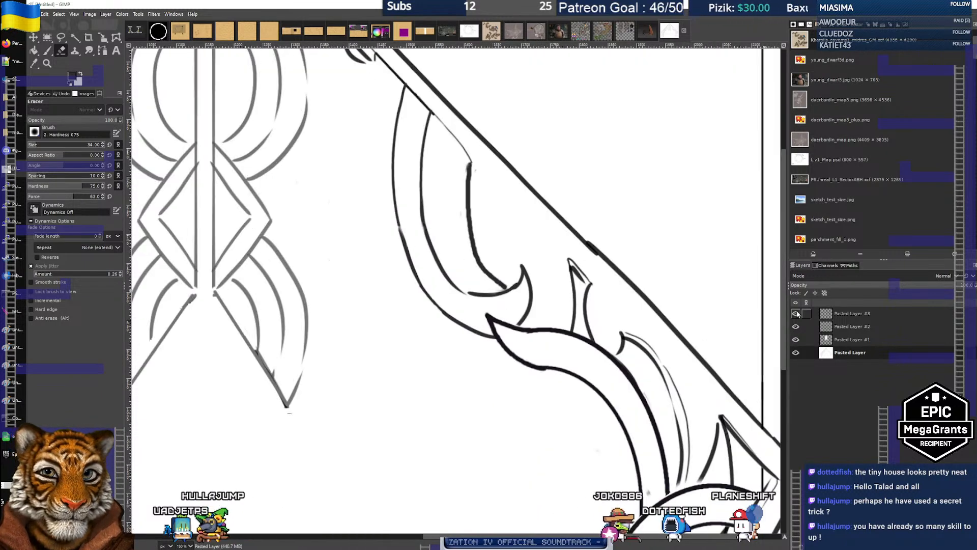
pyautogui.click(795, 314)
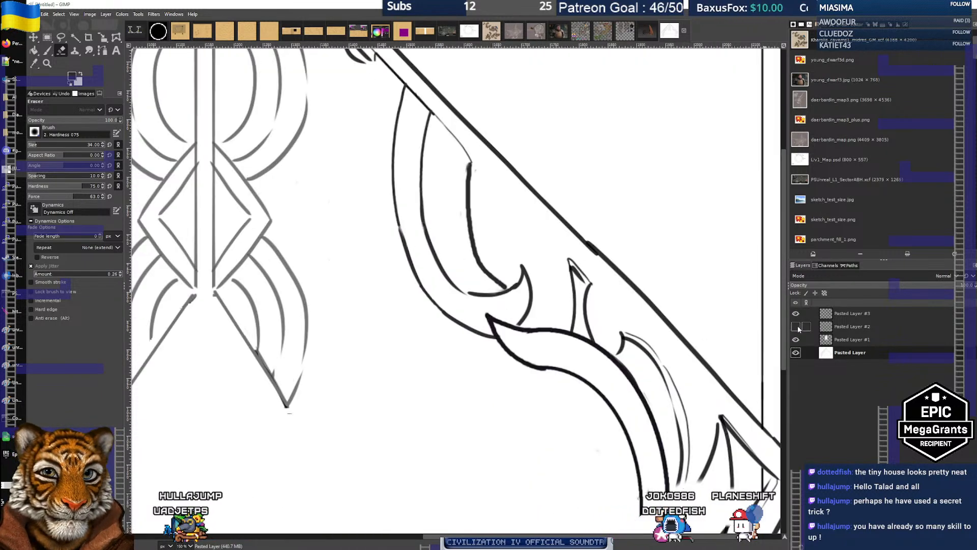
pyautogui.click(796, 326)
pyautogui.click(796, 326)
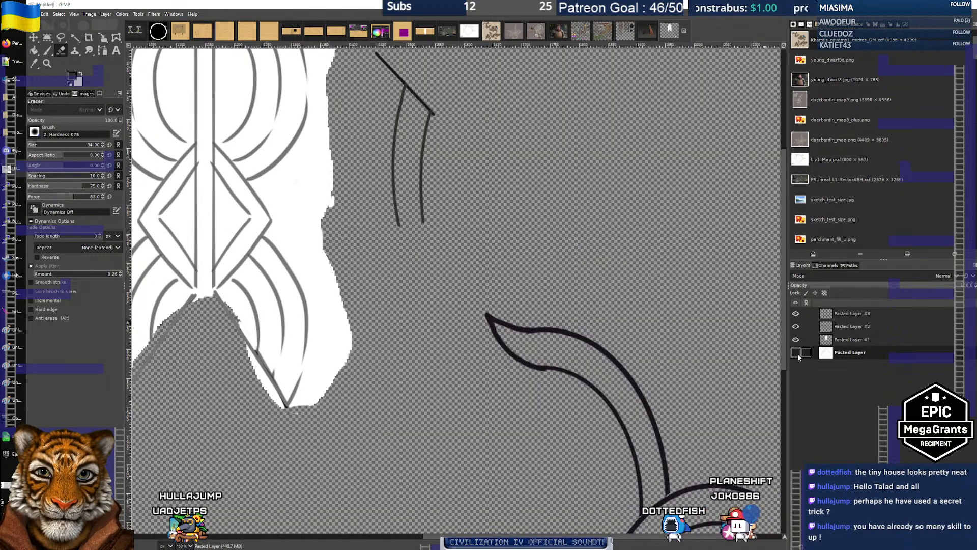
pyautogui.click(796, 352)
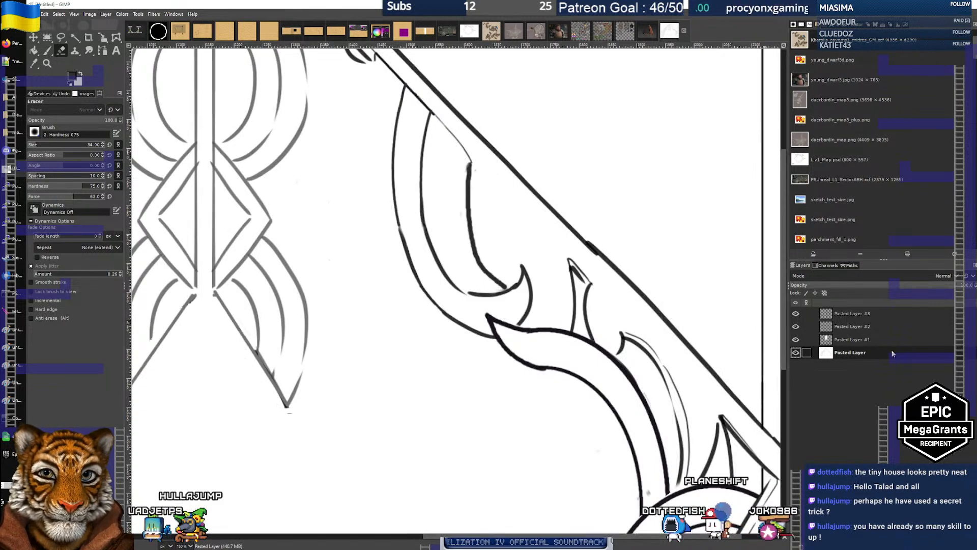
# Draw a three-anchor curved path inside the right ornament, from the thin line beside the frame down to the hooked leaf tip
pyautogui.click(101, 52)
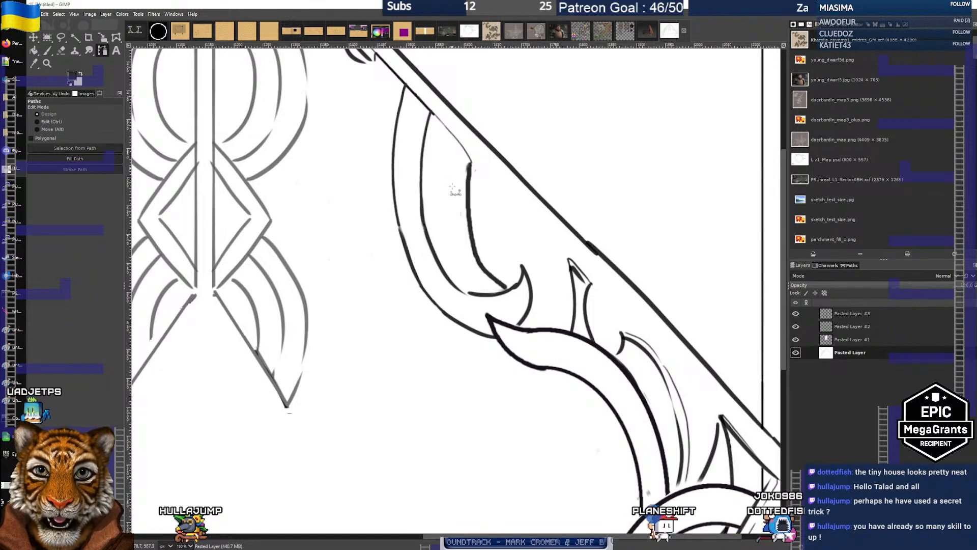
pyautogui.moveTo(450, 131); pyautogui.dragTo(448, 149)
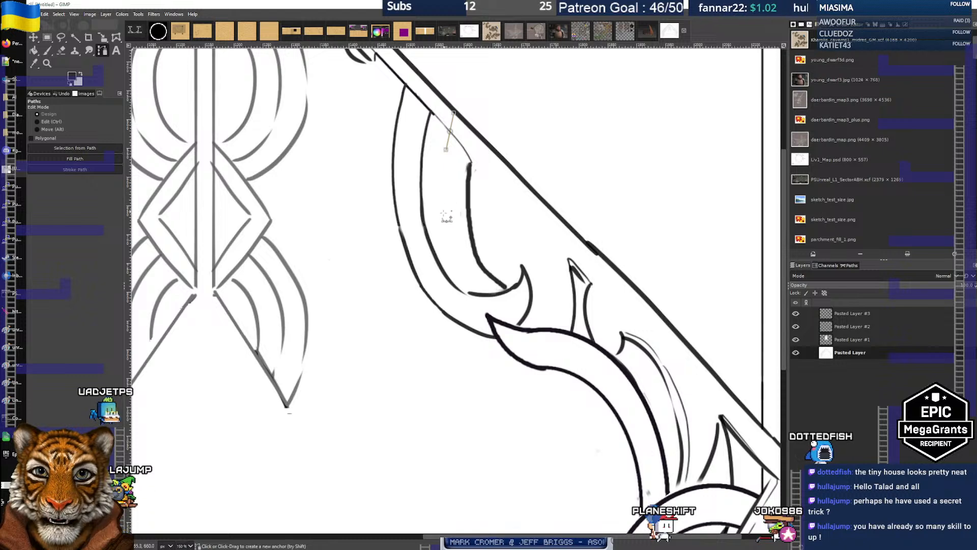
pyautogui.moveTo(443, 213); pyautogui.dragTo(447, 239)
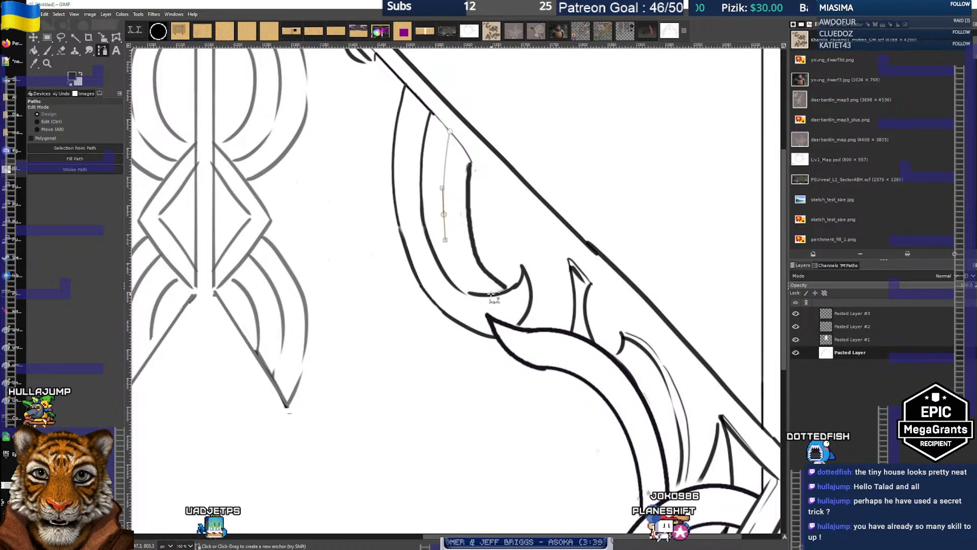
pyautogui.moveTo(491, 294); pyautogui.dragTo(508, 300)
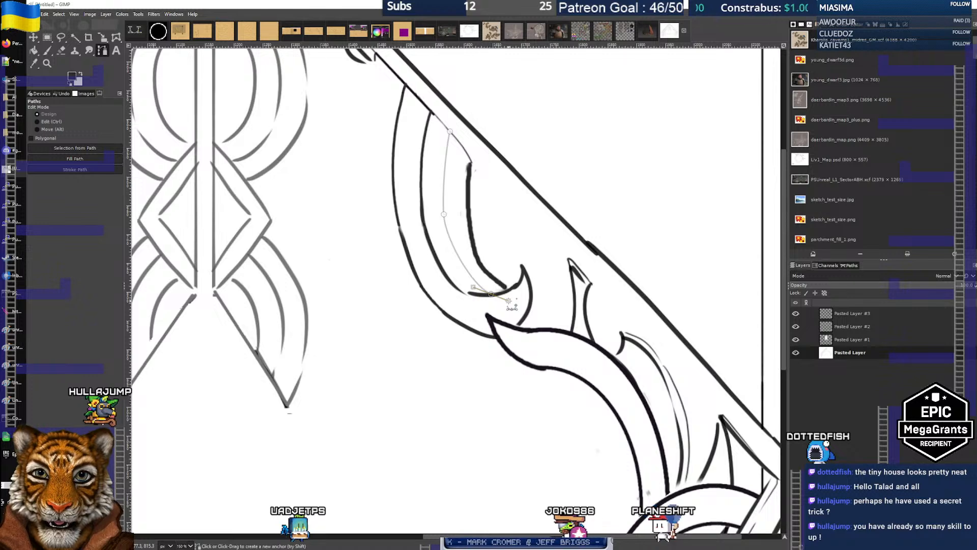
pyautogui.click(445, 213)
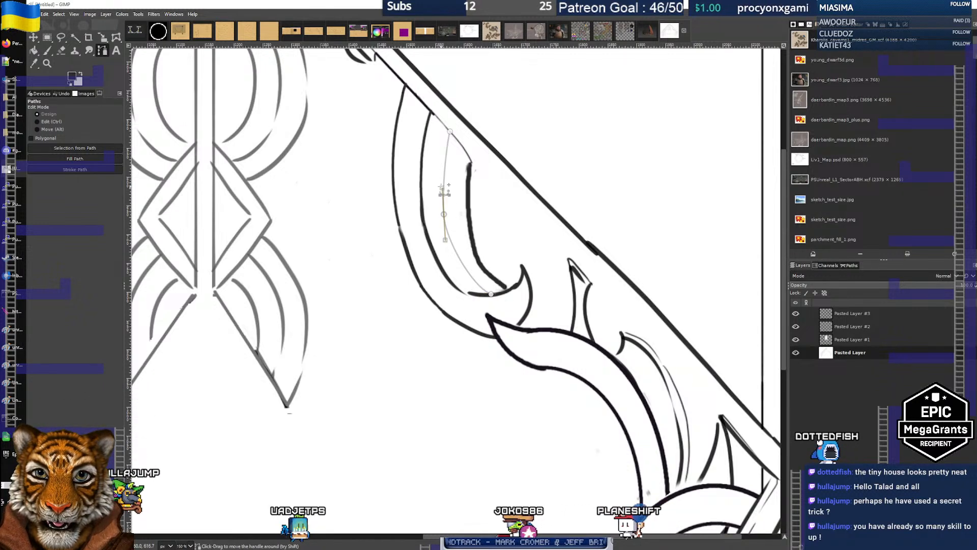
pyautogui.moveTo(443, 189); pyautogui.dragTo(444, 186)
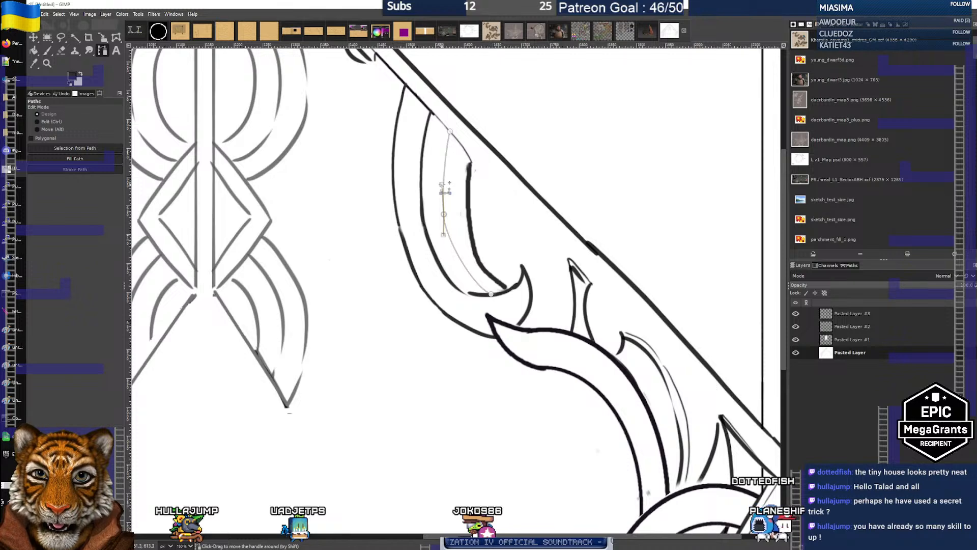
# Stroke the curved path with the Paintbrush and undo the stroke
pyautogui.rightClick(491, 218)
pyautogui.moveTo(509, 236)
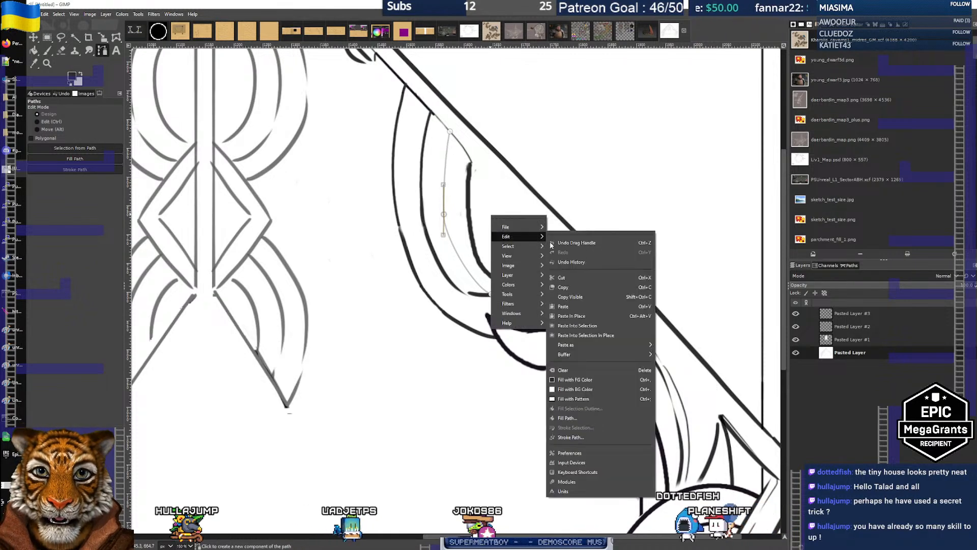
pyautogui.click(592, 437)
pyautogui.click(608, 508)
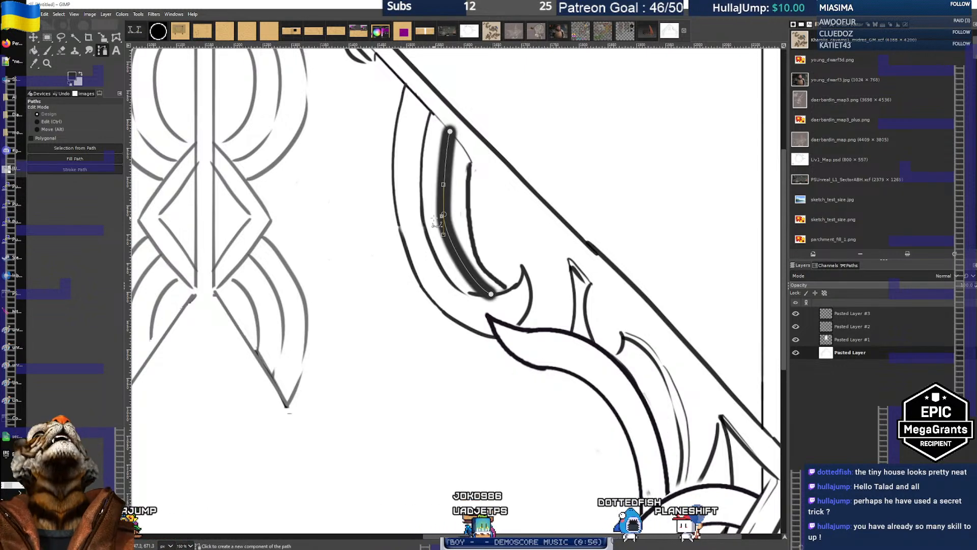
pyautogui.hotkey('ctrl', 'z')
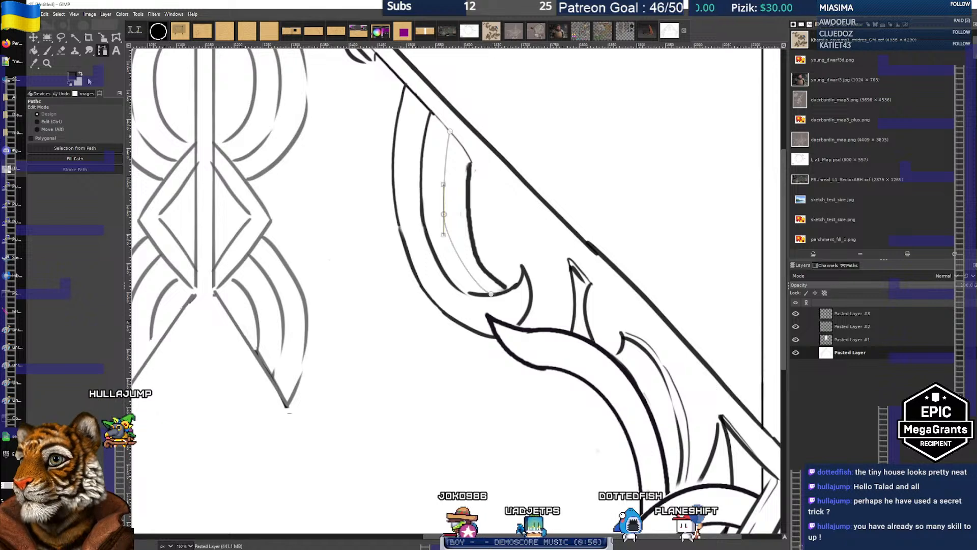
# Set the Eraser size to 45 and check whether the Paintbrush size and brush settings are shared with it
pyautogui.press('p')
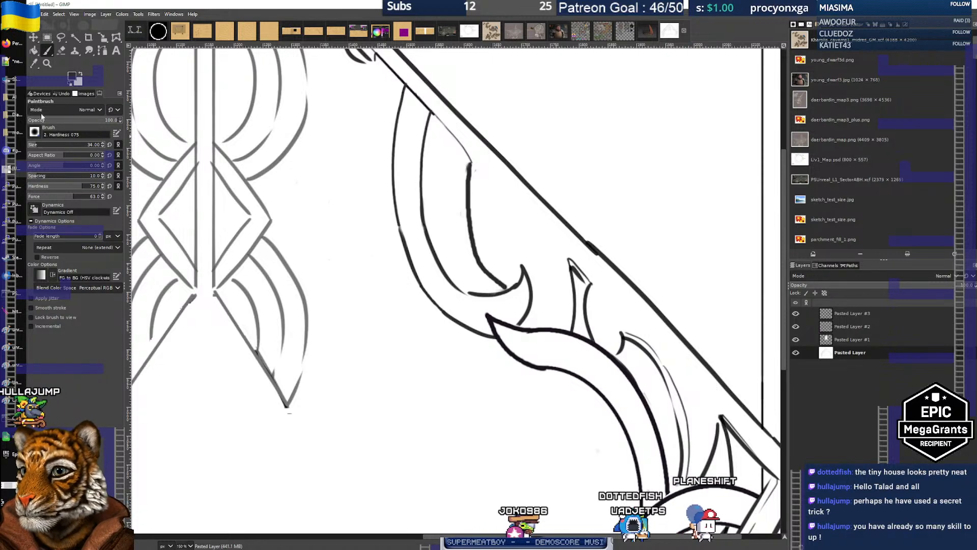
pyautogui.click(119, 145)
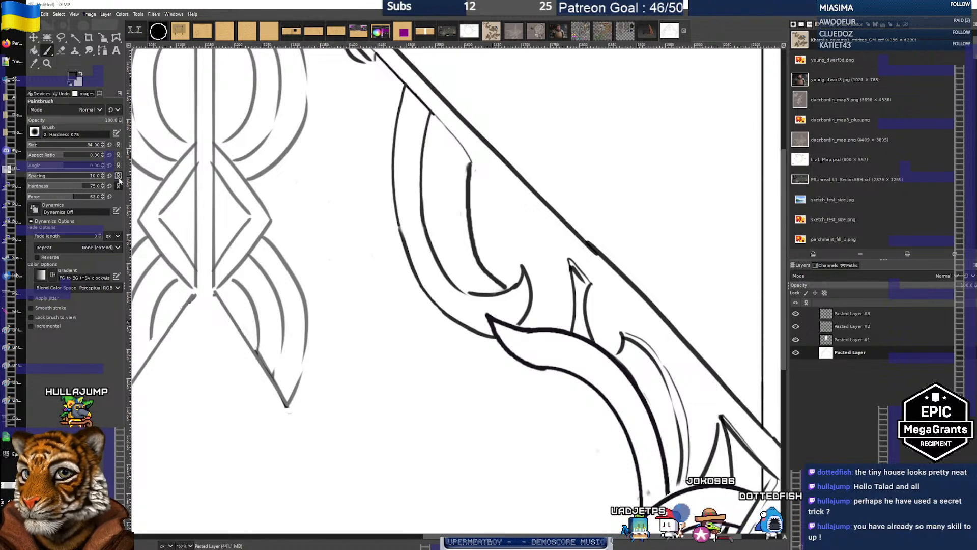
pyautogui.click(62, 52)
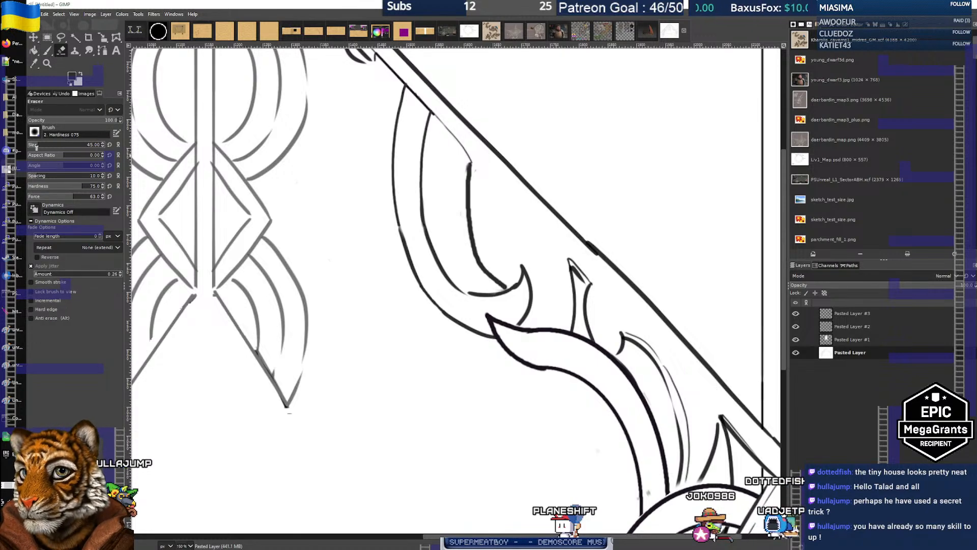
pyautogui.click(50, 49)
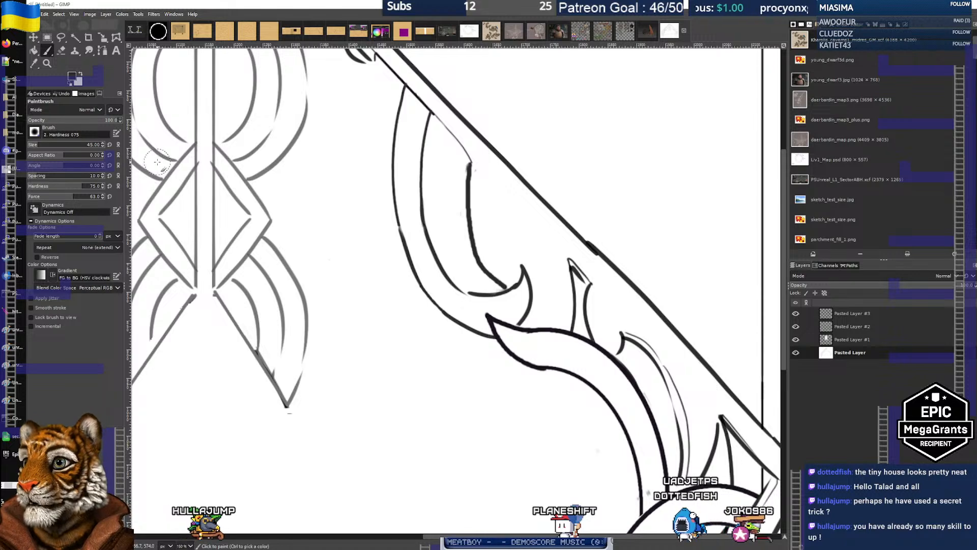
pyautogui.click(118, 133)
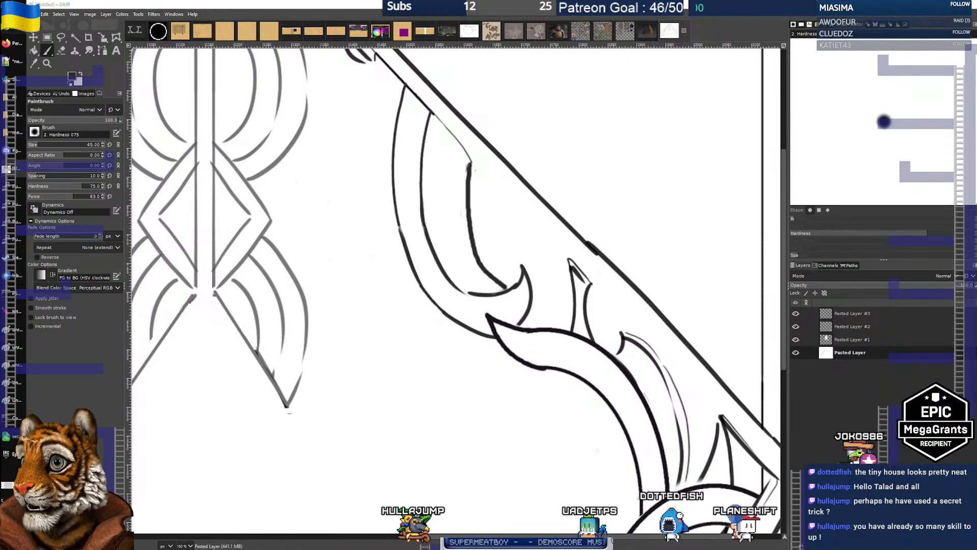
# Switch to the web browser and search Google in a new tab for "gimp tool size different for each tool"
pyautogui.click(14, 26)
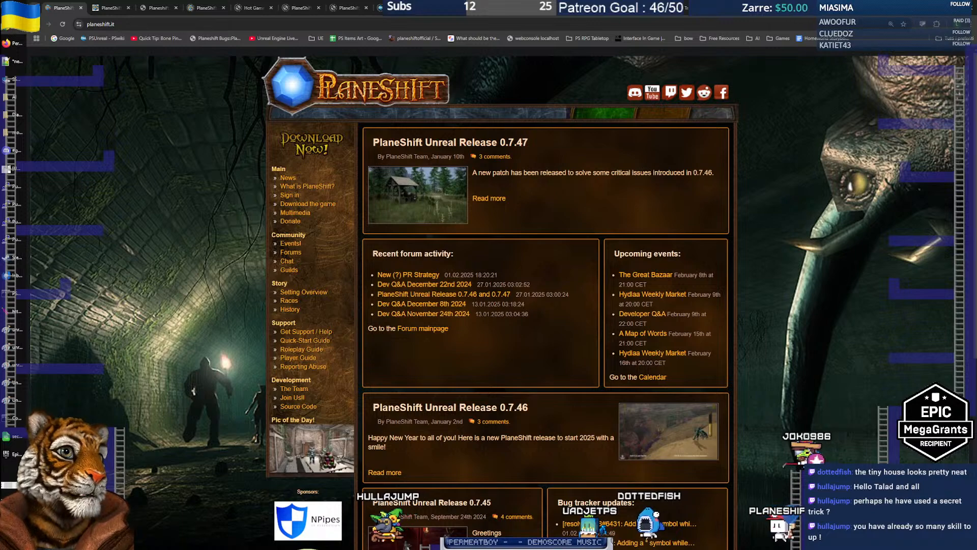
pyautogui.hotkey('ctrl', 't')
pyautogui.write('gip[')
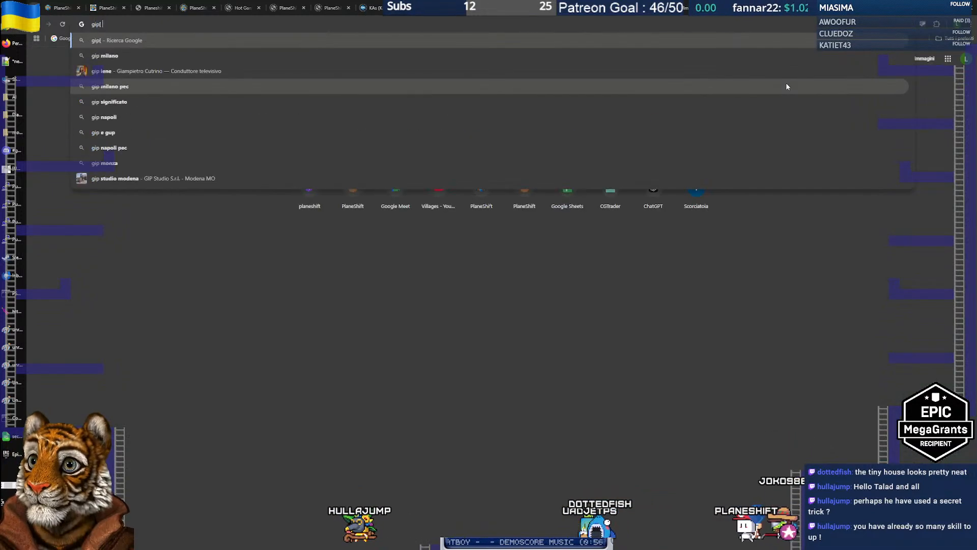
pyautogui.press('BackSpace')
pyautogui.press('BackSpace')
pyautogui.press('BackSpace')
pyautogui.write('mail')
pyautogui.press('BackSpace')
pyautogui.press('BackSpace')
pyautogui.press('BackSpace')
pyautogui.press('BackSpace')
pyautogui.press('BackSpace')
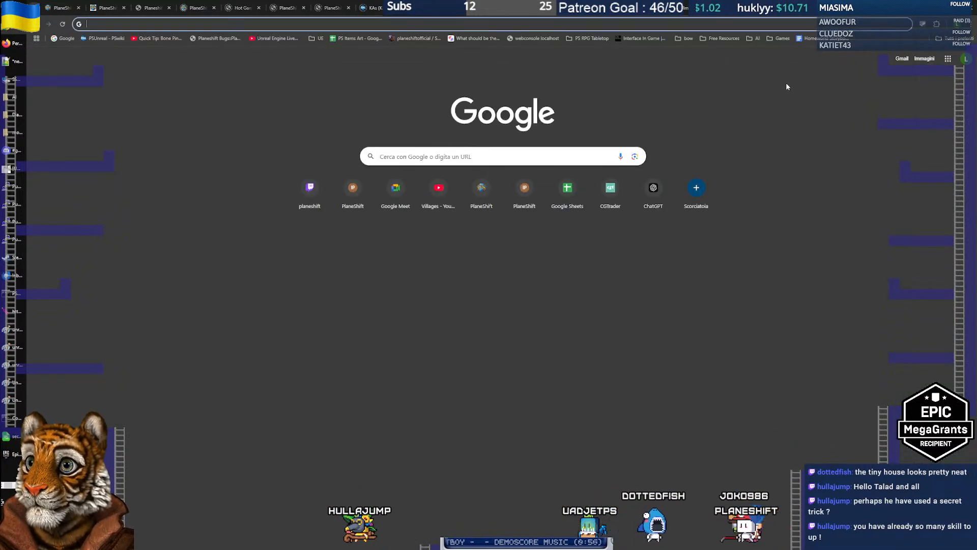
pyautogui.write('gimp tool ')
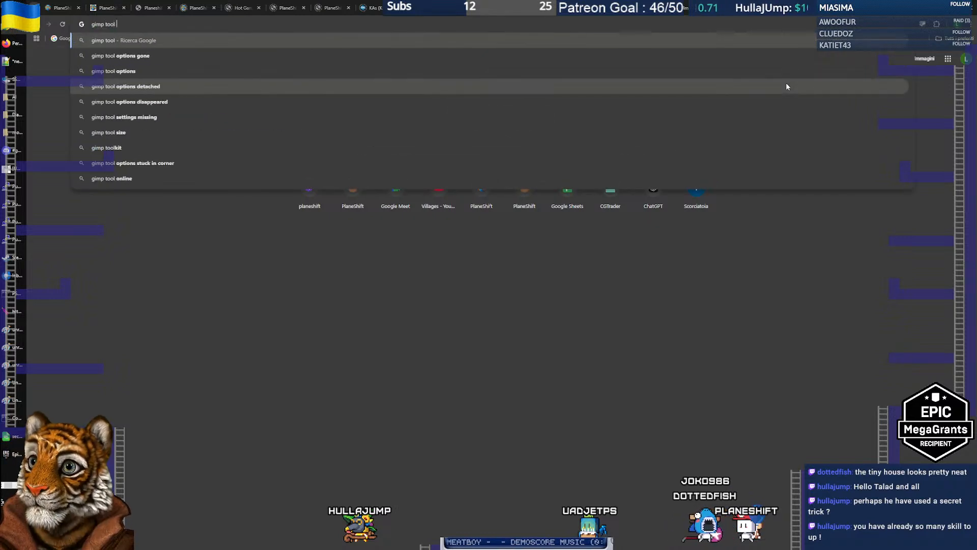
pyautogui.write('size')
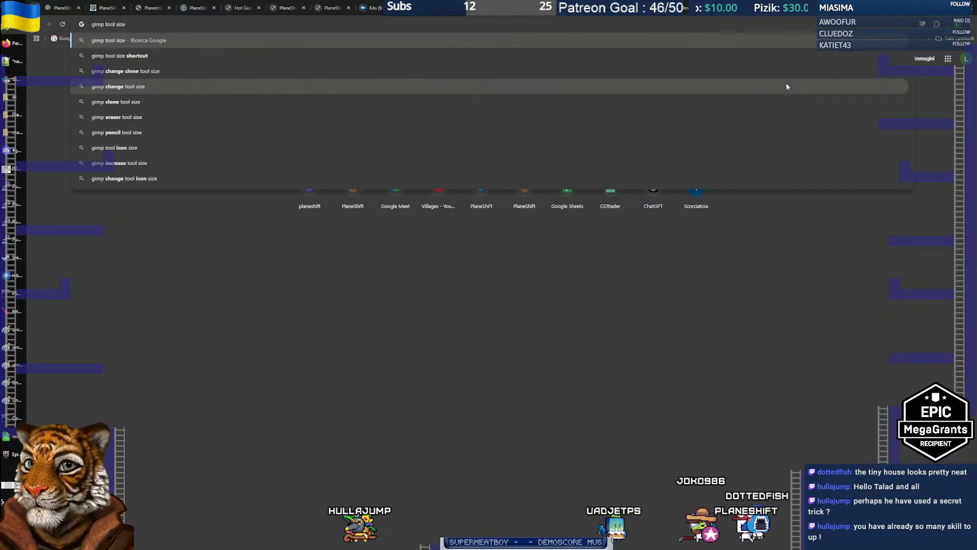
pyautogui.write(' for e')
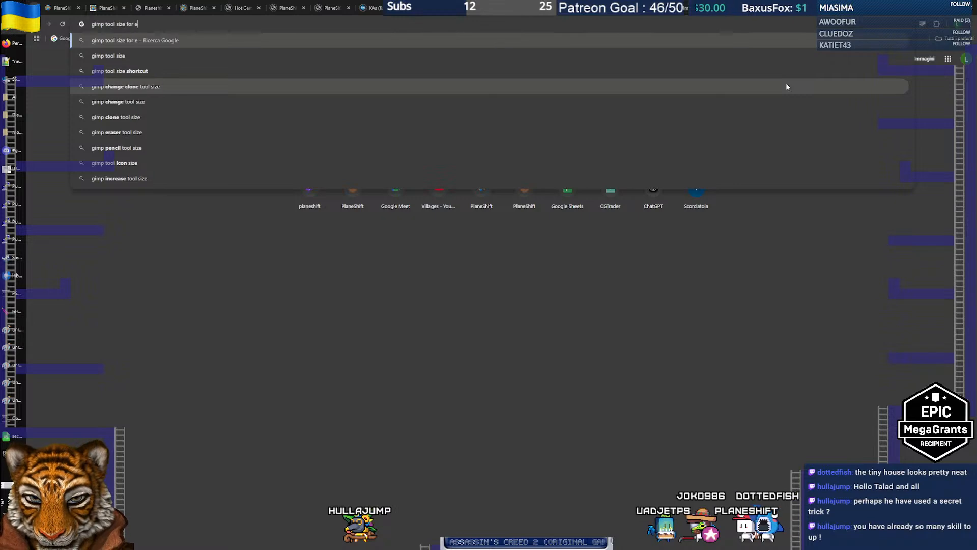
pyautogui.write('asch tol')
pyautogui.hotkey('ctrl', 'Left')
pyautogui.hotkey('ctrl', 'Left')
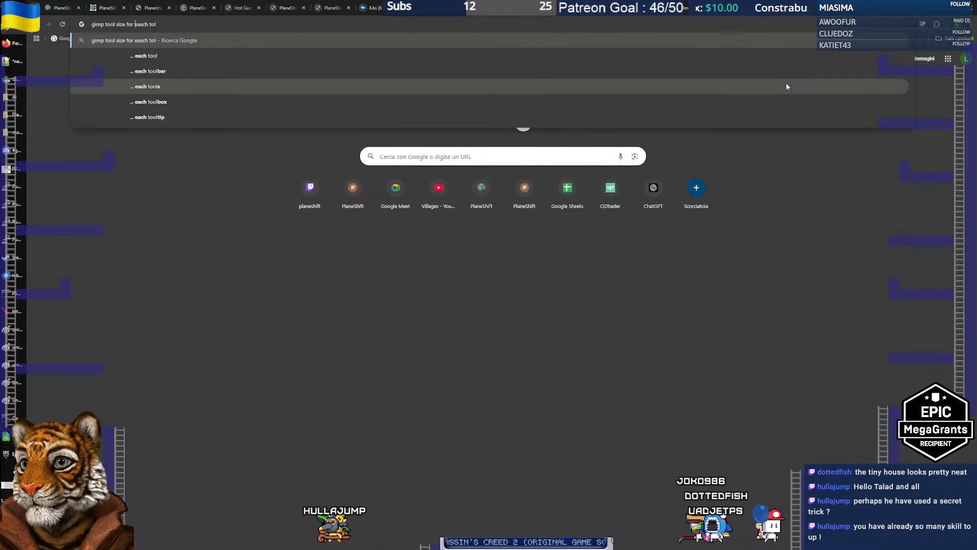
pyautogui.hotkey('ctrl', 'Left')
pyautogui.hotkey('shift', 'End')
pyautogui.write('d')
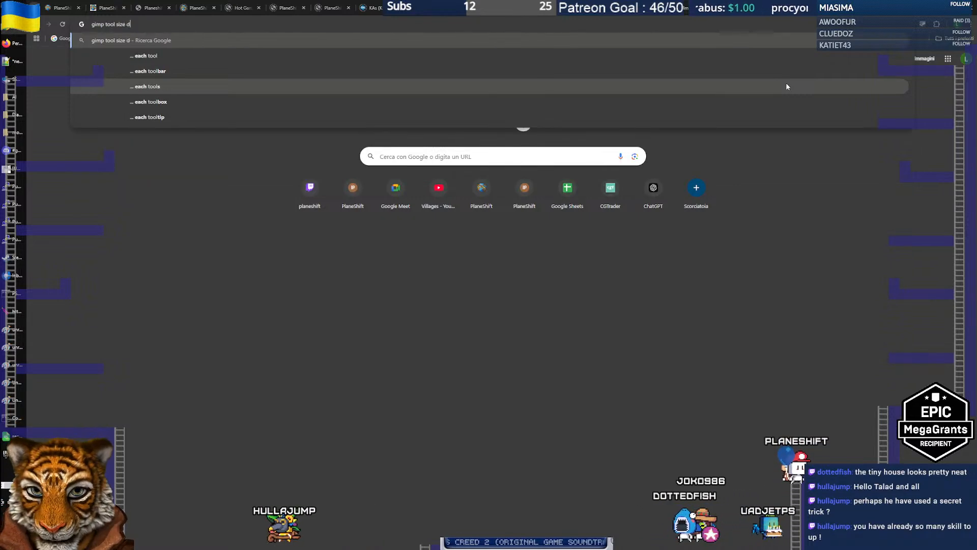
pyautogui.write('ifferent for each ')
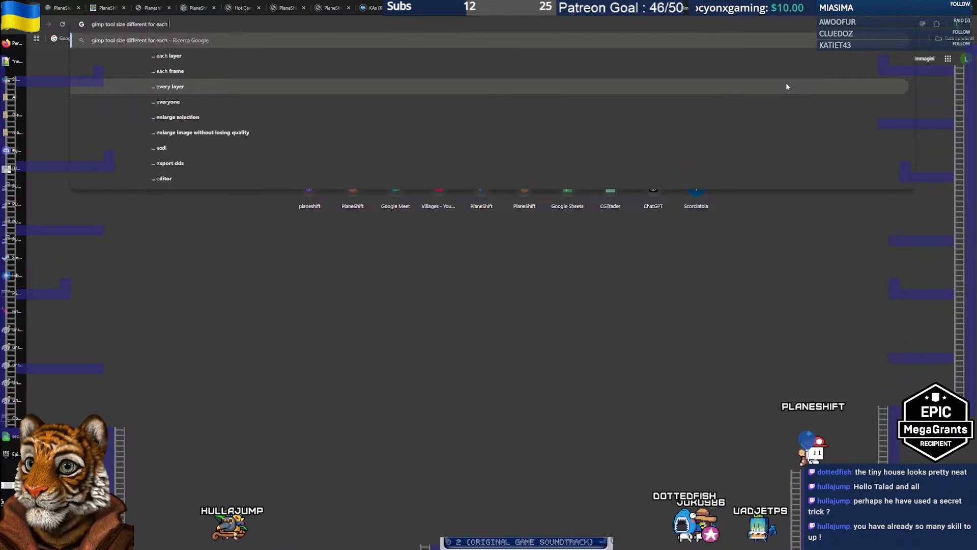
pyautogui.write('tool')
pyautogui.press('Return')
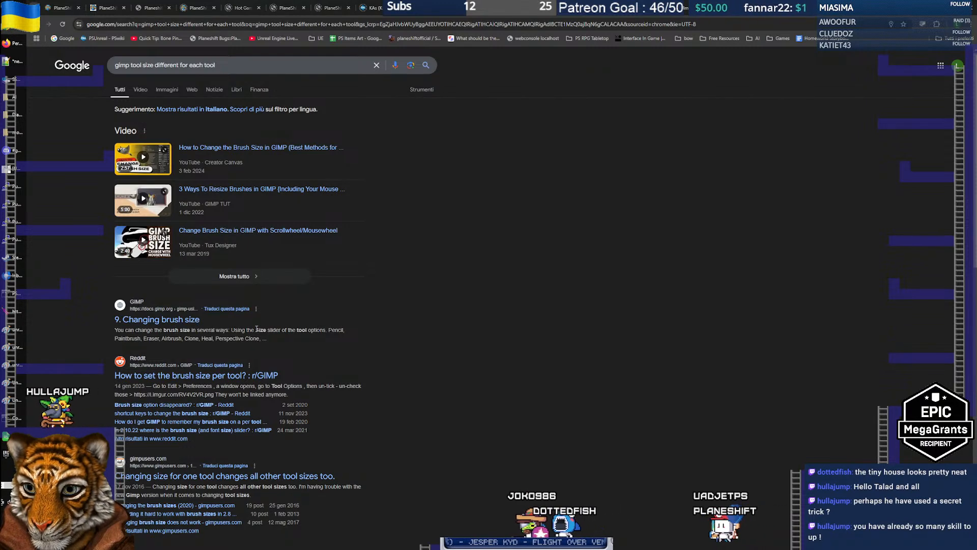
# Read the Reddit thread "How to set the brush size per tool?" and view its linked screenshot of the Tool Options preferences
pyautogui.click(170, 376)
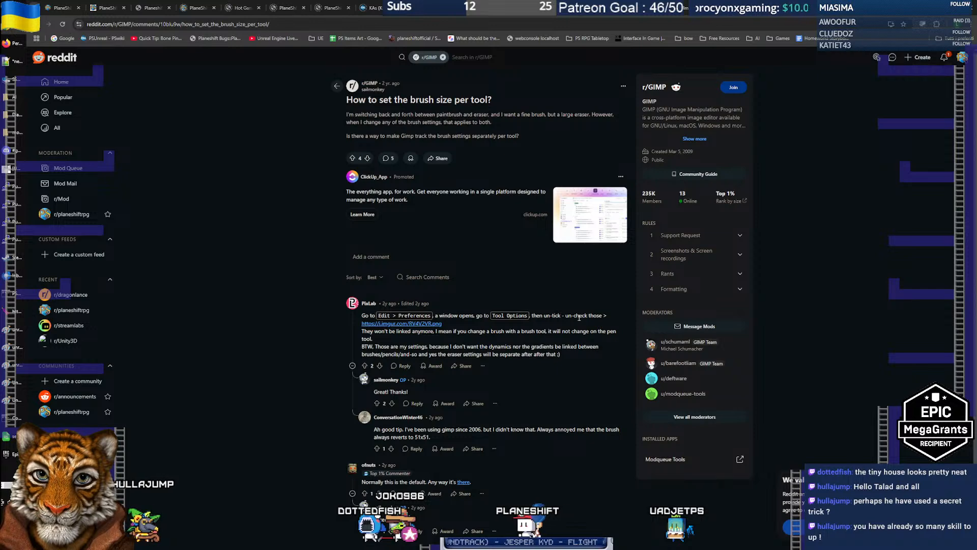
pyautogui.click(426, 323)
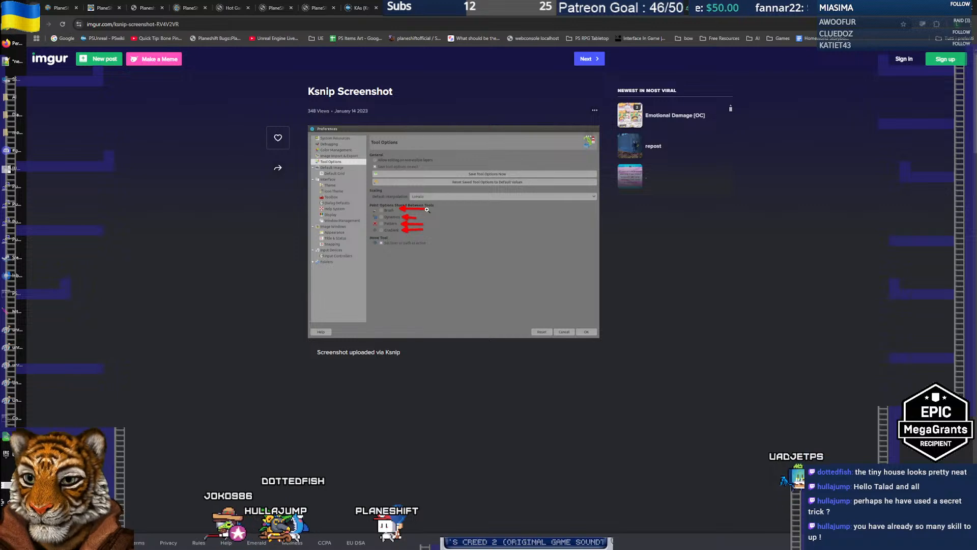
# Return to GIMP and stop sharing Brush, Dynamics, Pattern and Gradient between tools in the Tool Options preferences
pyautogui.hotkey('alt', 'Tab')
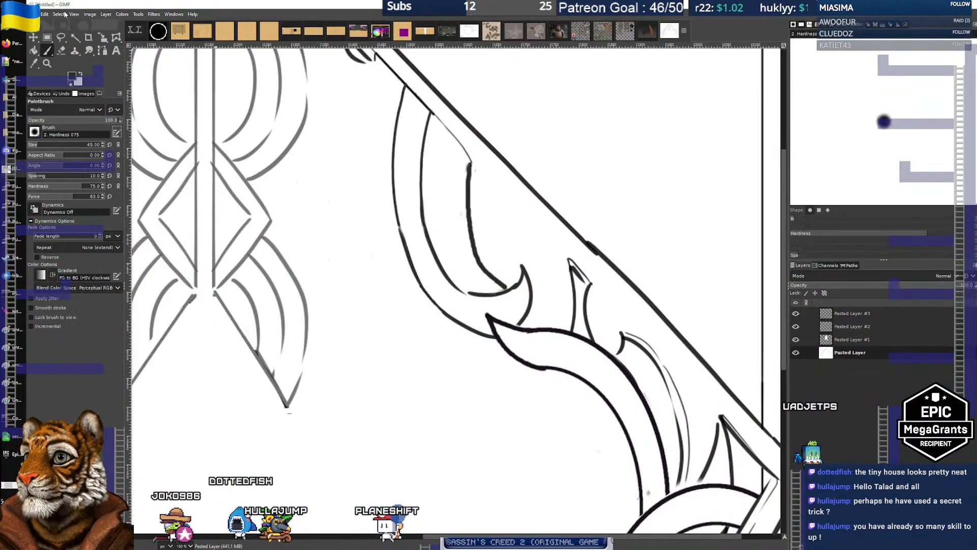
pyautogui.click(44, 14)
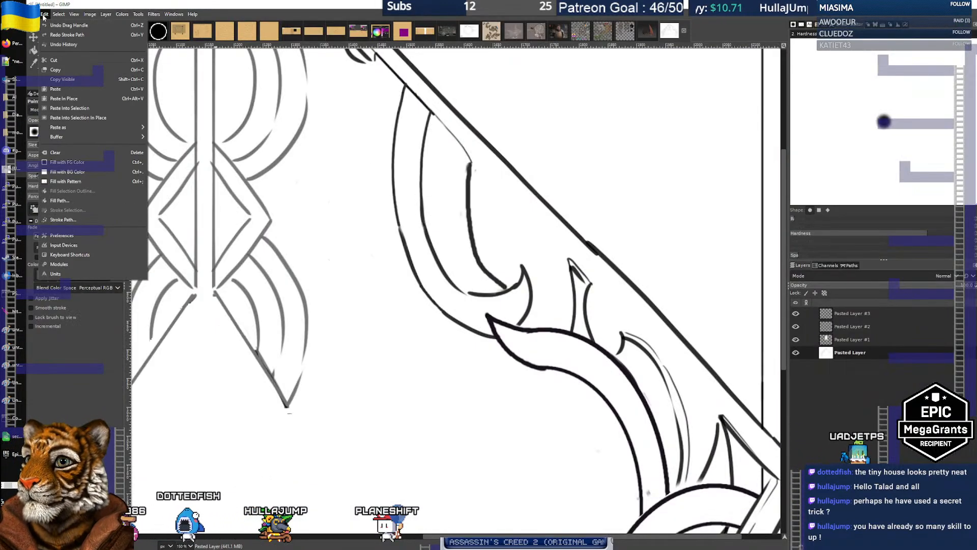
pyautogui.click(44, 14)
pyautogui.click(108, 14)
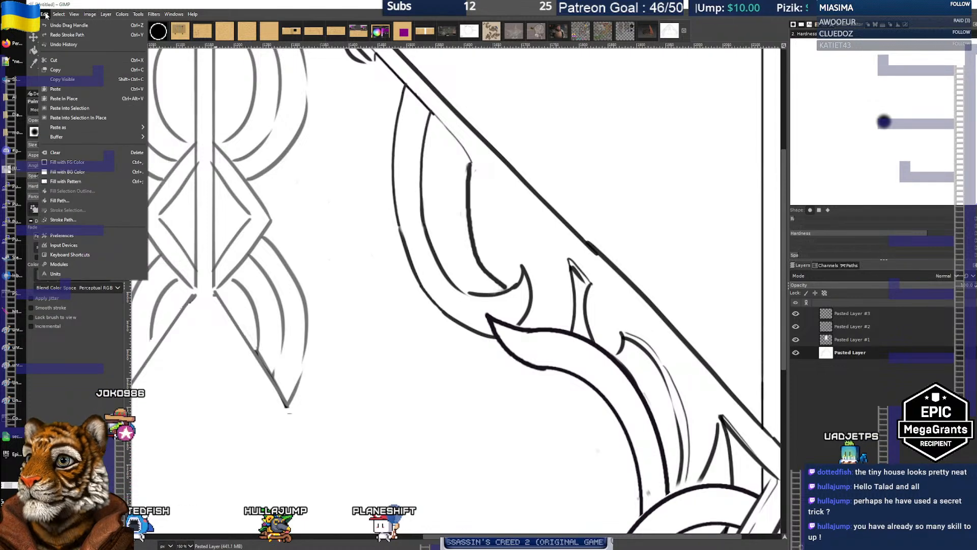
pyautogui.click(68, 237)
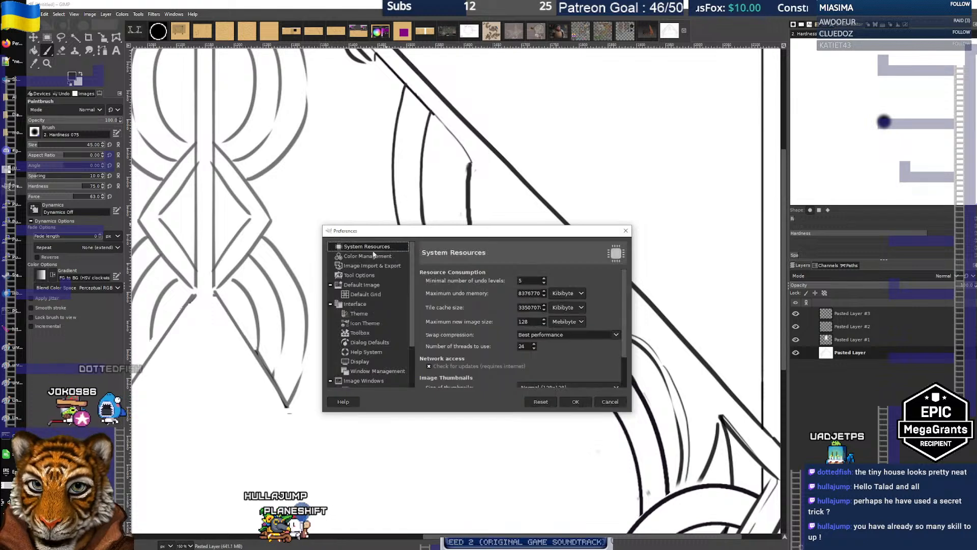
pyautogui.click(363, 275)
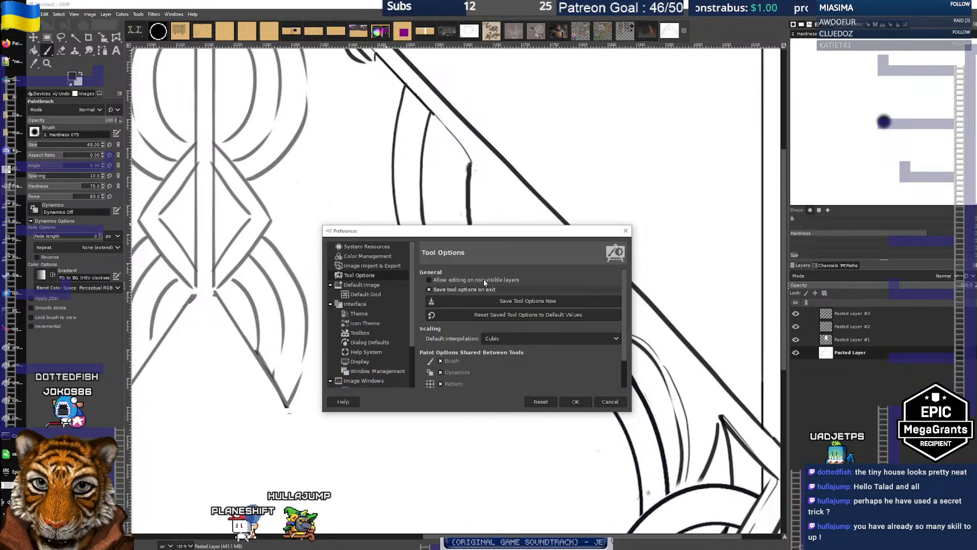
pyautogui.moveTo(458, 223); pyautogui.dragTo(458, 88)
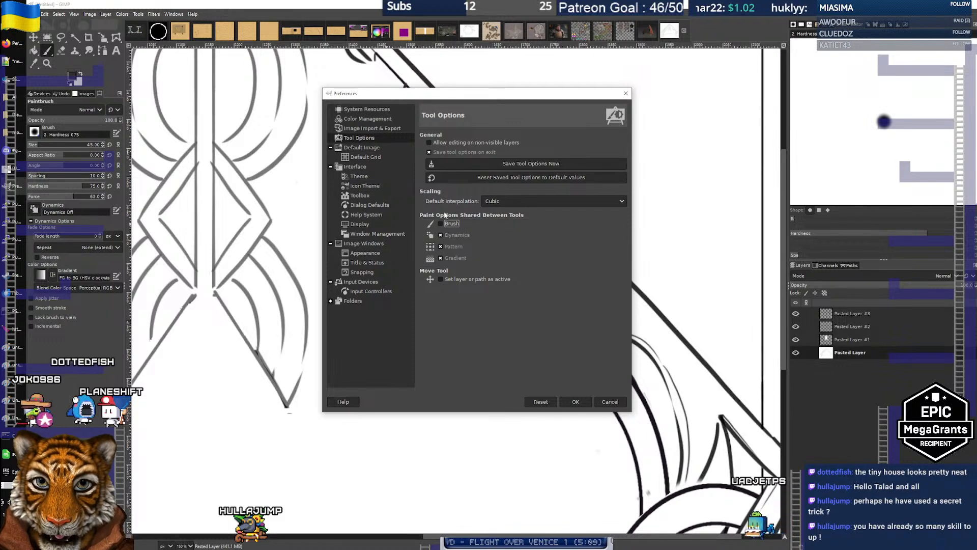
pyautogui.click(440, 235)
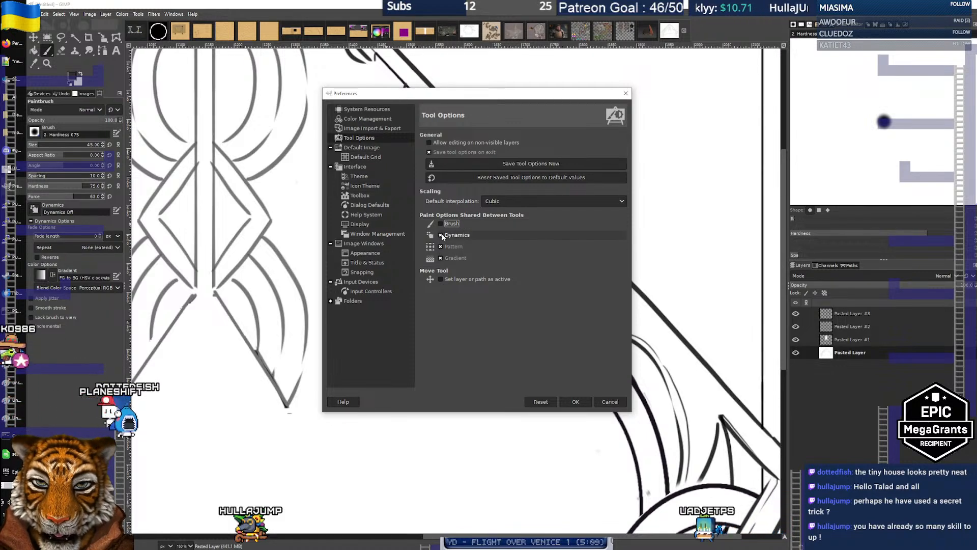
pyautogui.click(441, 247)
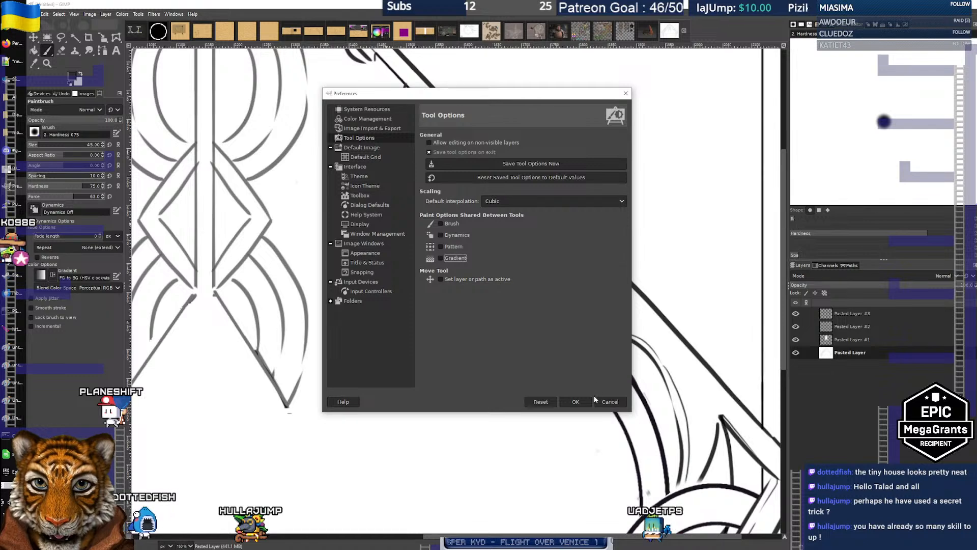
pyautogui.click(575, 401)
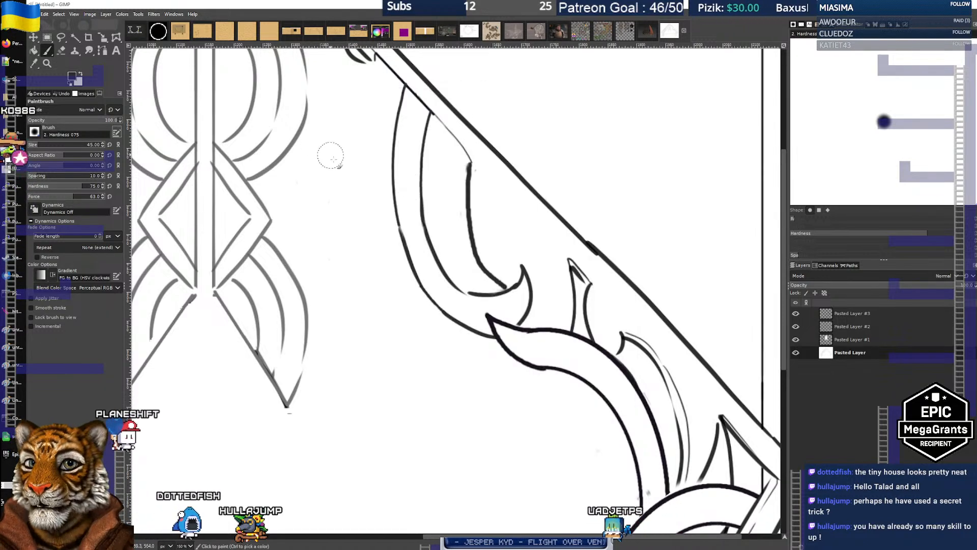
# Increase the Paintbrush size and compare it with the Eraser's size to check whether the two tools keep separate values
pyautogui.press(']')
pyautogui.press(']')
pyautogui.press(']')
pyautogui.press(']')
pyautogui.press(']')
pyautogui.press(']')
pyautogui.press(']')
pyautogui.press(']')
pyautogui.press(']')
pyautogui.press(']')
pyautogui.click(66, 146)
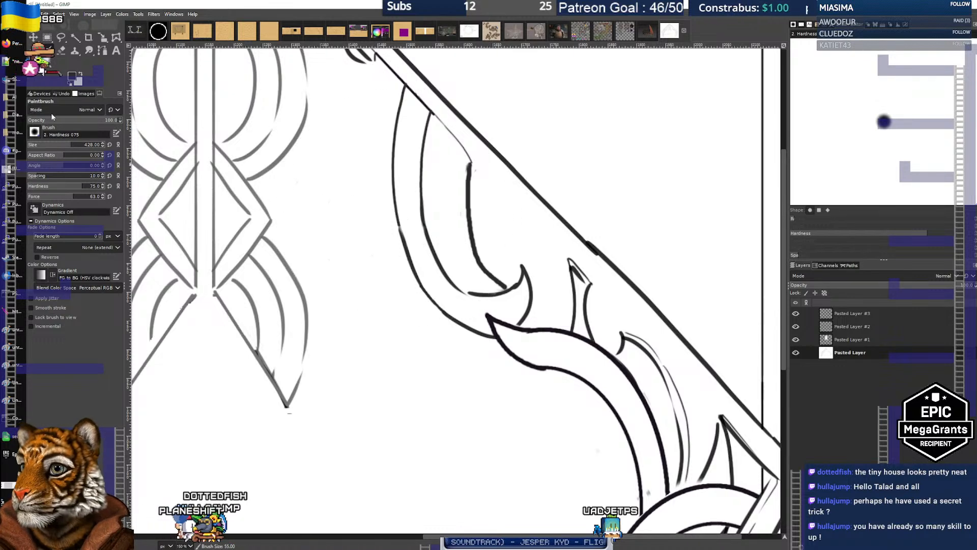
pyautogui.hotkey('shift', 'e')
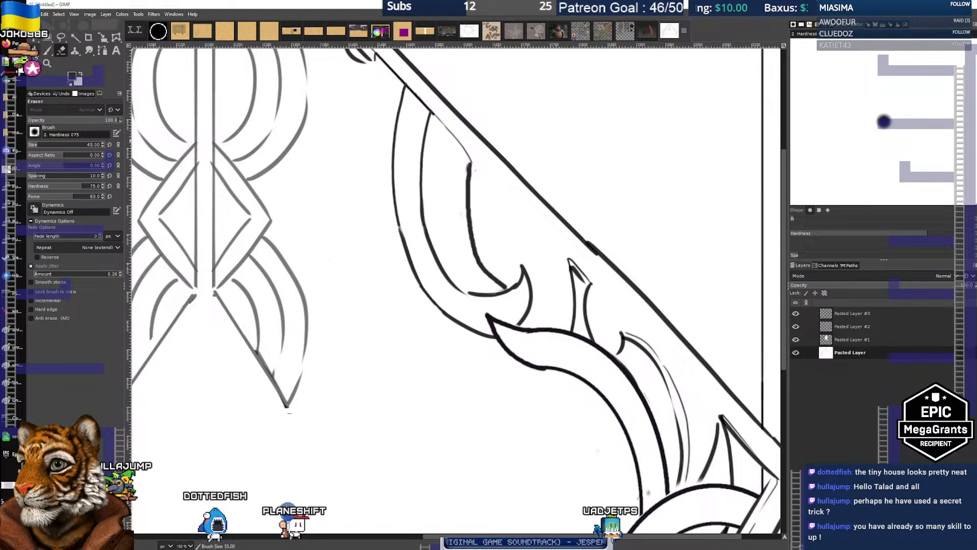
pyautogui.click(45, 51)
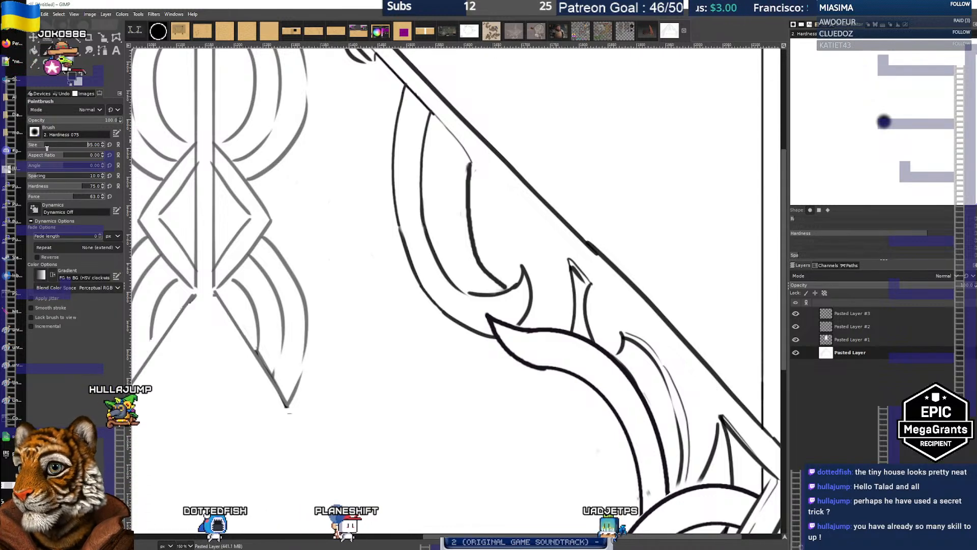
# Set the Paintbrush size to 10, try a stroke inside the flame and undo it, and reduce the size to 8
pyautogui.click(94, 146)
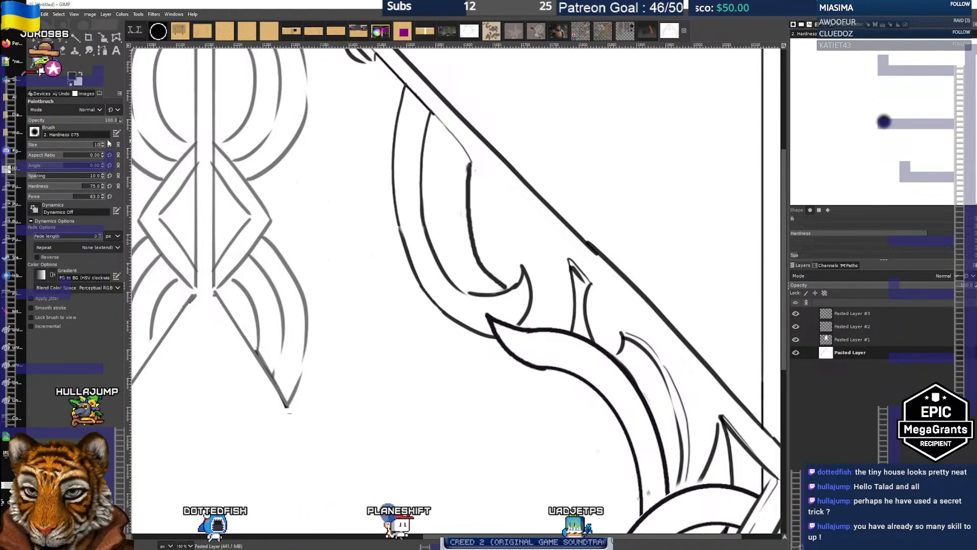
pyautogui.write('10')
pyautogui.press('Return')
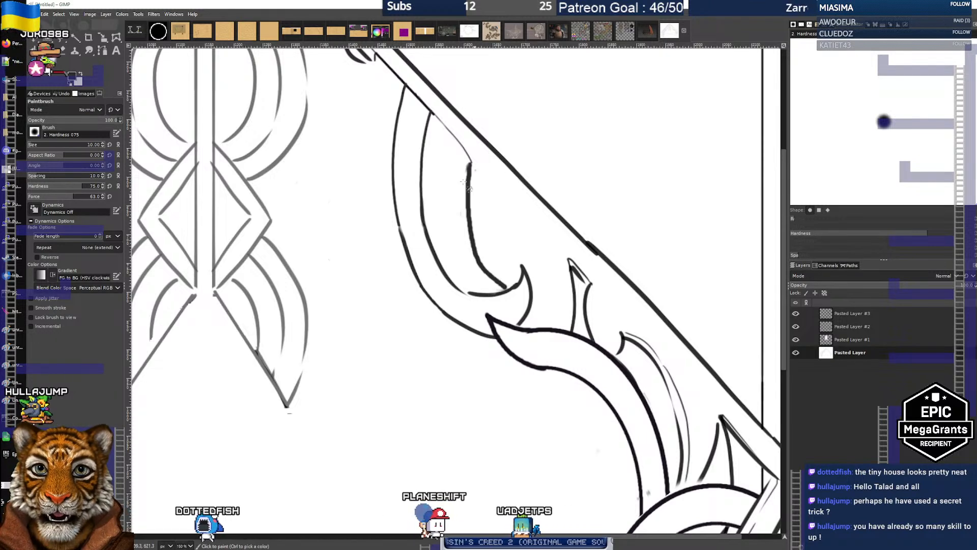
pyautogui.moveTo(453, 154); pyautogui.dragTo(458, 233)
pyautogui.hotkey('ctrl', 'z')
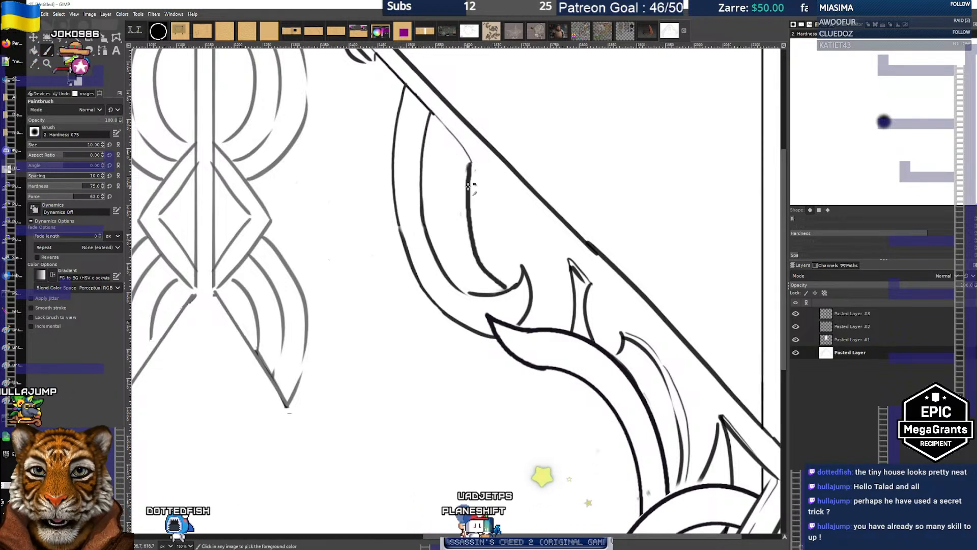
pyautogui.click(103, 147)
pyautogui.click(103, 146)
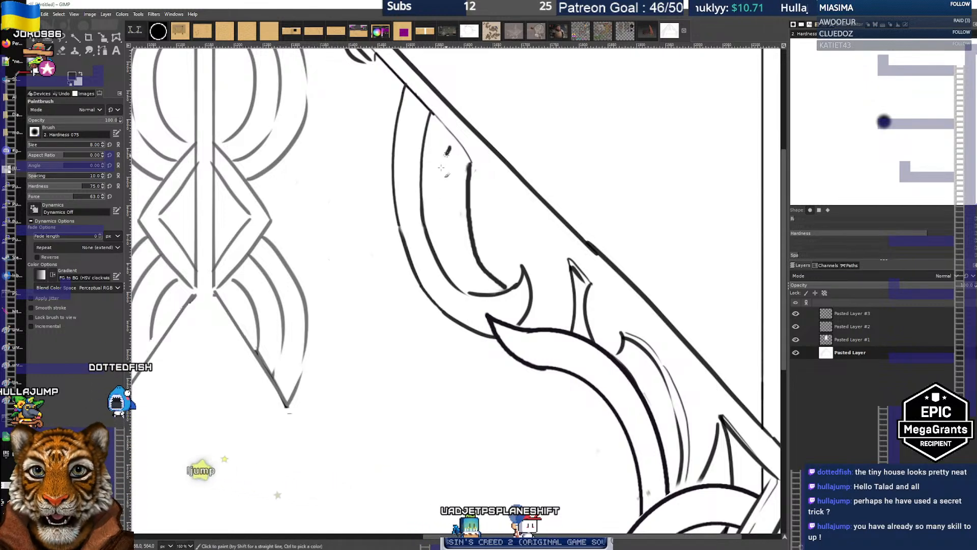
# Try the Hardness 050 brush and switch the Paintbrush to Hardness 025, undoing the test strokes inside the flame
pyautogui.click(35, 132)
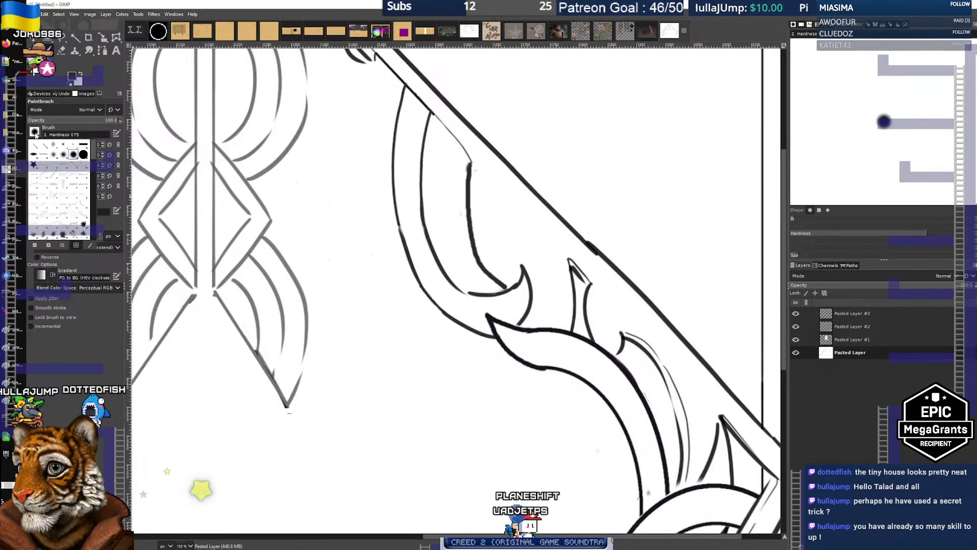
pyautogui.click(64, 155)
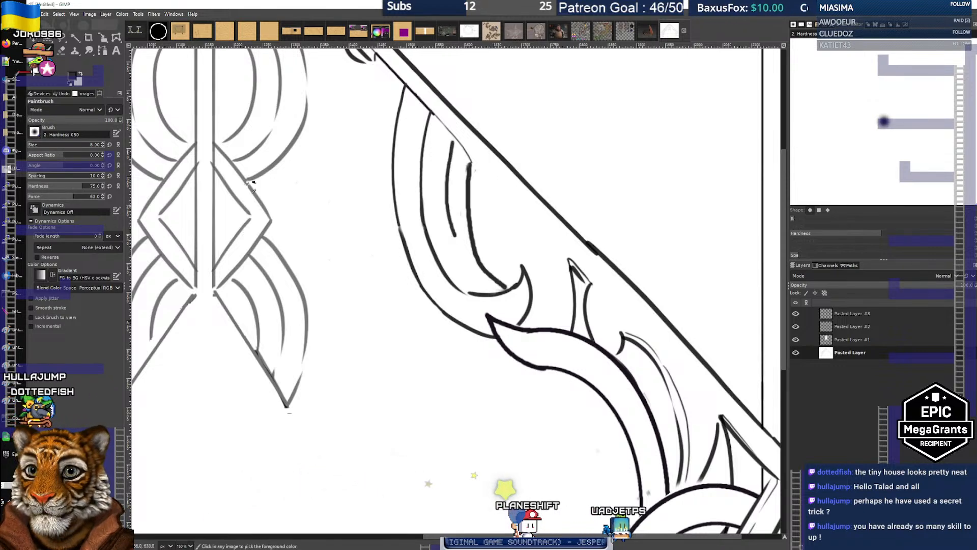
pyautogui.click(34, 132)
pyautogui.click(52, 156)
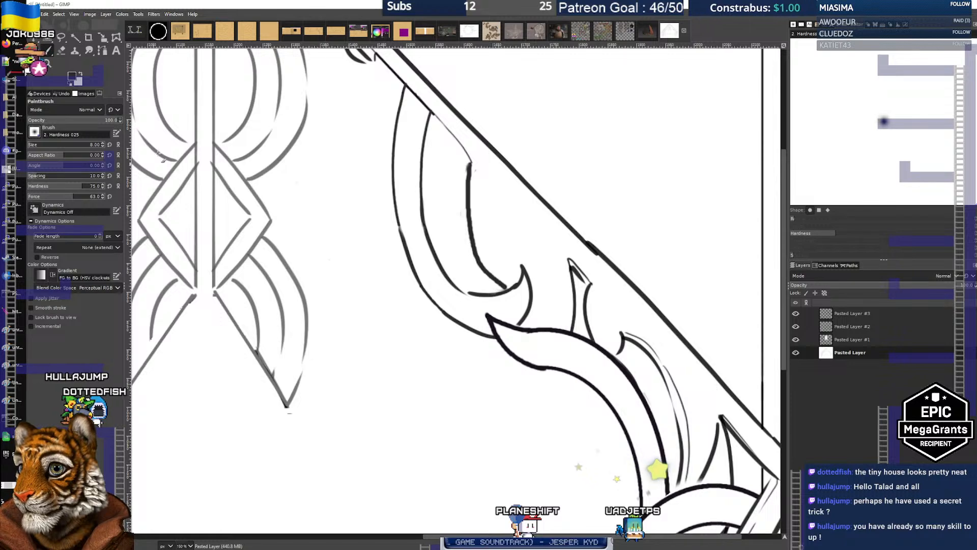
pyautogui.moveTo(446, 138); pyautogui.dragTo(441, 209)
pyautogui.hotkey('ctrl', 'z')
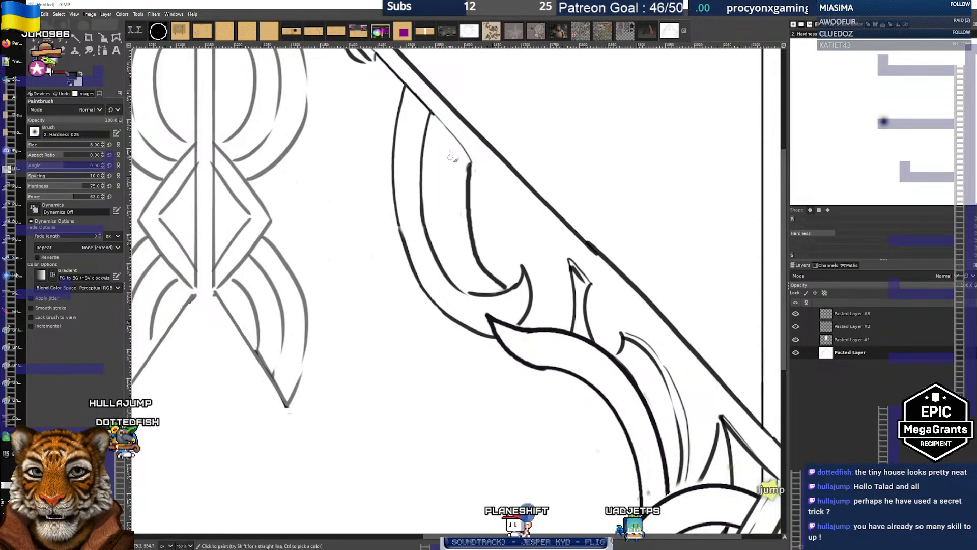
pyautogui.hotkey('ctrl', 'z')
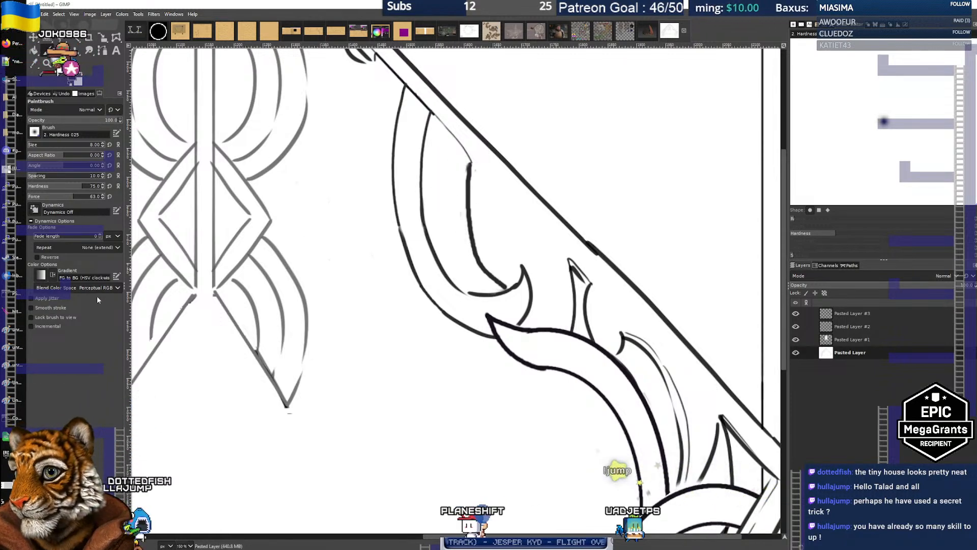
# Enable Smooth stroke with jitter off for the Paintbrush and try curved strokes inside the upper flame, undoing each one
pyautogui.click(48, 301)
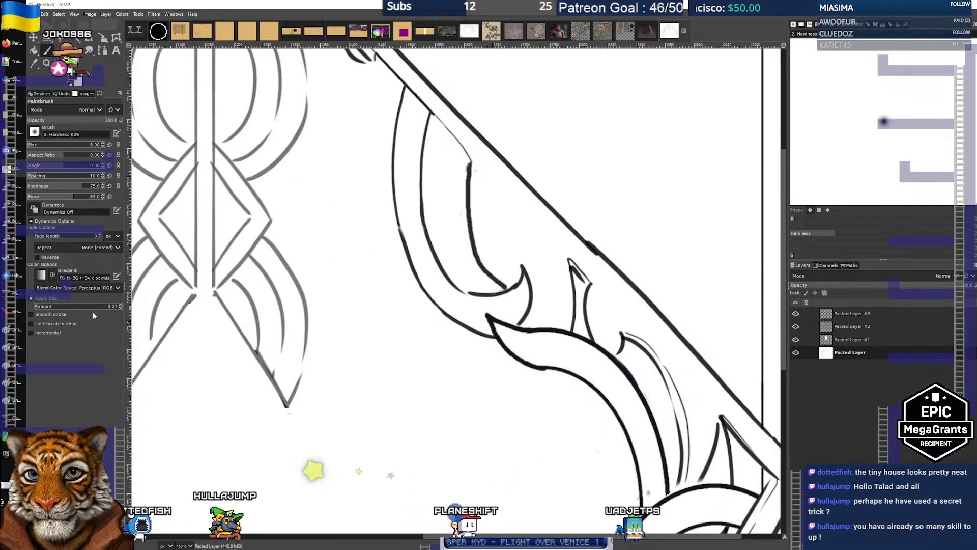
pyautogui.click(39, 298)
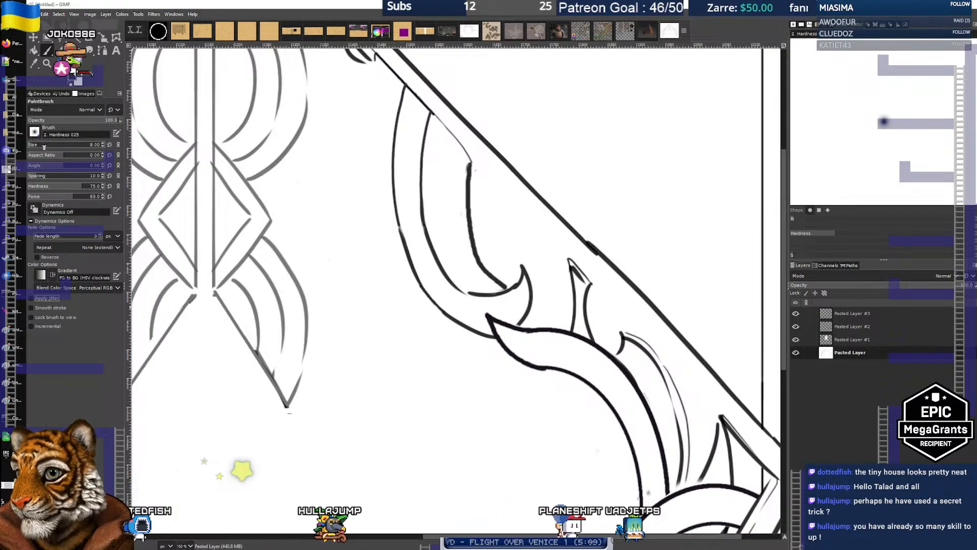
pyautogui.click(50, 310)
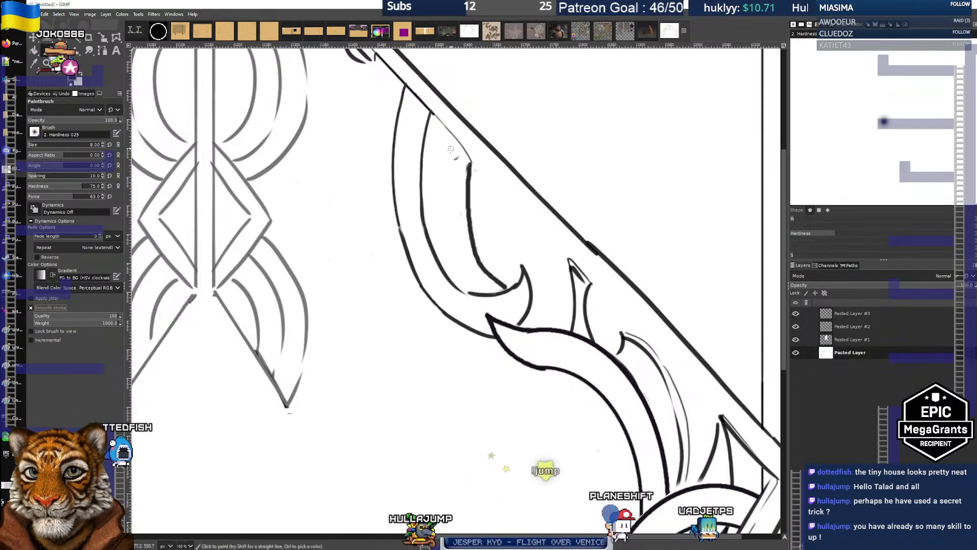
pyautogui.moveTo(451, 141); pyautogui.dragTo(461, 237)
pyautogui.hotkey('ctrl', 'z')
pyautogui.moveTo(452, 138); pyautogui.dragTo(463, 250)
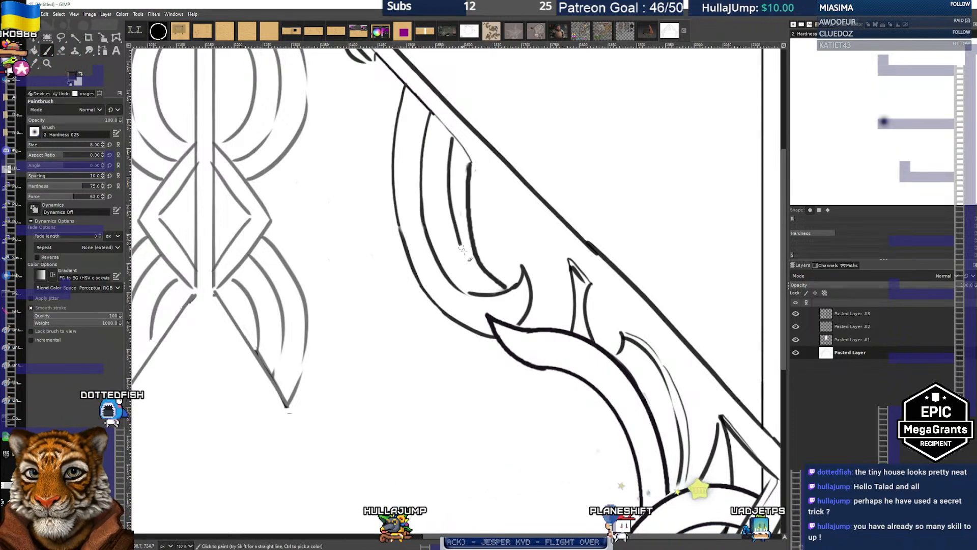
pyautogui.hotkey('ctrl', 'z')
pyautogui.moveTo(450, 136)
pyautogui.mouseDown()
pyautogui.moveTo(440, 210)
pyautogui.moveTo(474, 291)
pyautogui.mouseUp()
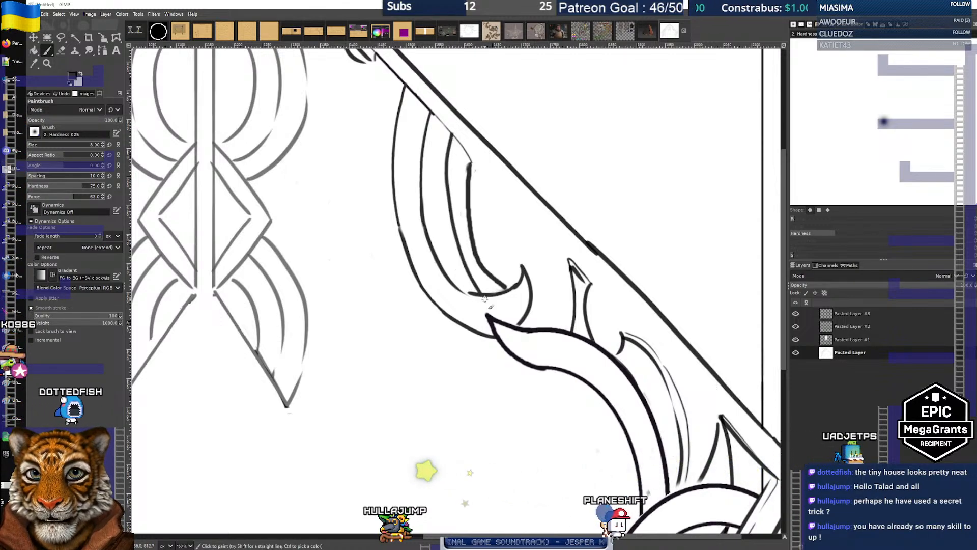
pyautogui.hotkey('ctrl', 'z')
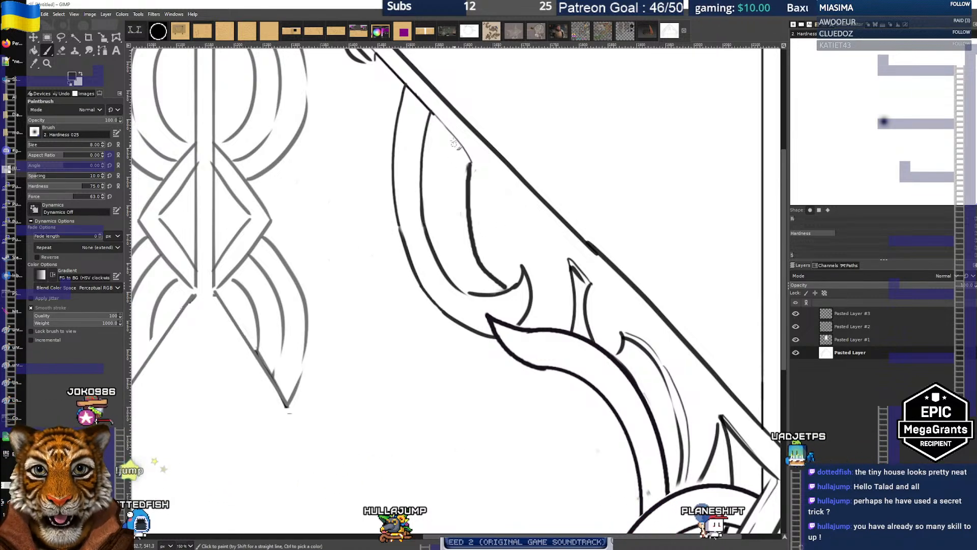
# Compare wavy freehand strokes with Smooth stroke on and off, undo each one, and re-enable Smooth stroke
pyautogui.moveTo(364, 128)
pyautogui.mouseDown()
pyautogui.moveTo(368, 233)
pyautogui.moveTo(331, 315)
pyautogui.moveTo(459, 445)
pyautogui.mouseUp()
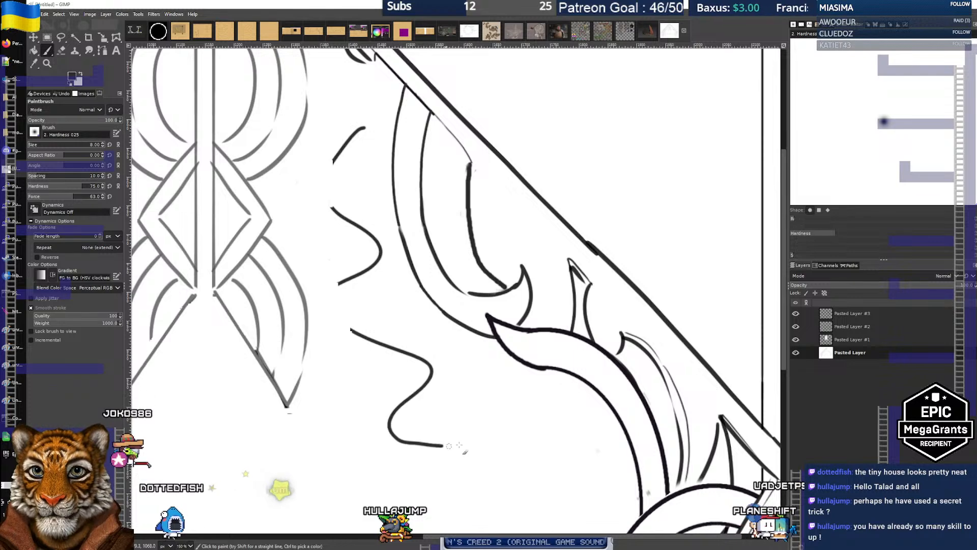
pyautogui.hotkey('ctrl', 'z')
pyautogui.moveTo(389, 182)
pyautogui.mouseDown()
pyautogui.moveTo(372, 255)
pyautogui.moveTo(376, 333)
pyautogui.moveTo(487, 398)
pyautogui.moveTo(526, 467)
pyautogui.mouseUp()
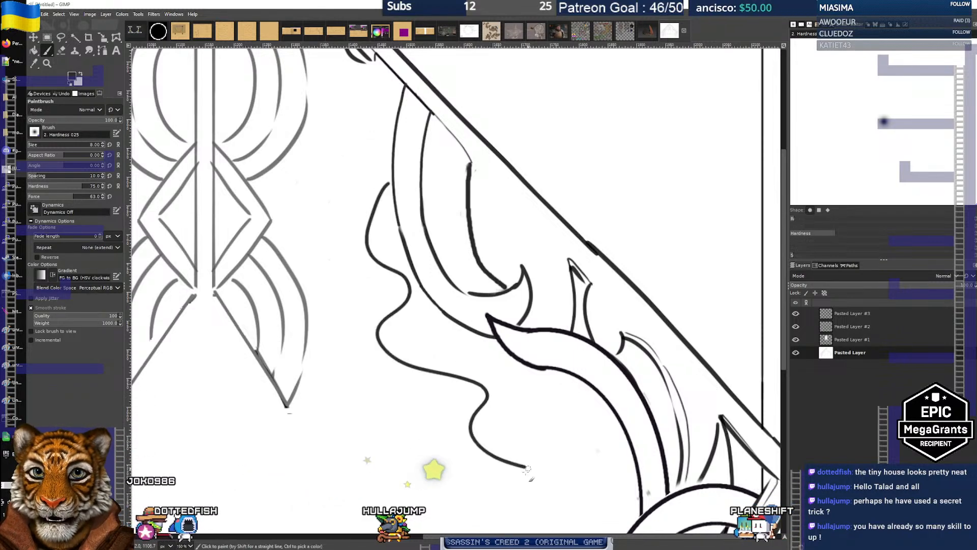
pyautogui.hotkey('ctrl', 'z')
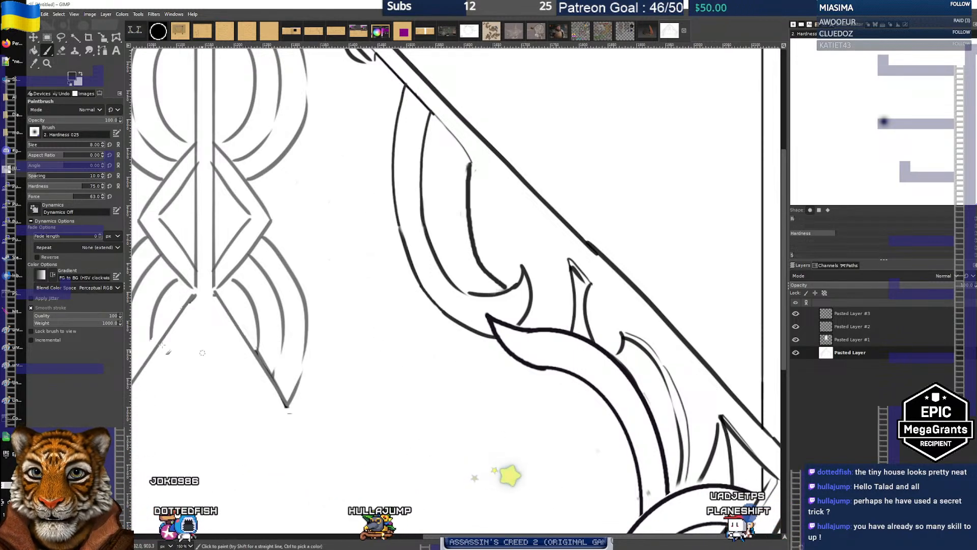
pyautogui.click(36, 309)
pyautogui.moveTo(389, 192)
pyautogui.mouseDown()
pyautogui.moveTo(366, 224)
pyautogui.moveTo(397, 306)
pyautogui.moveTo(444, 333)
pyautogui.mouseUp()
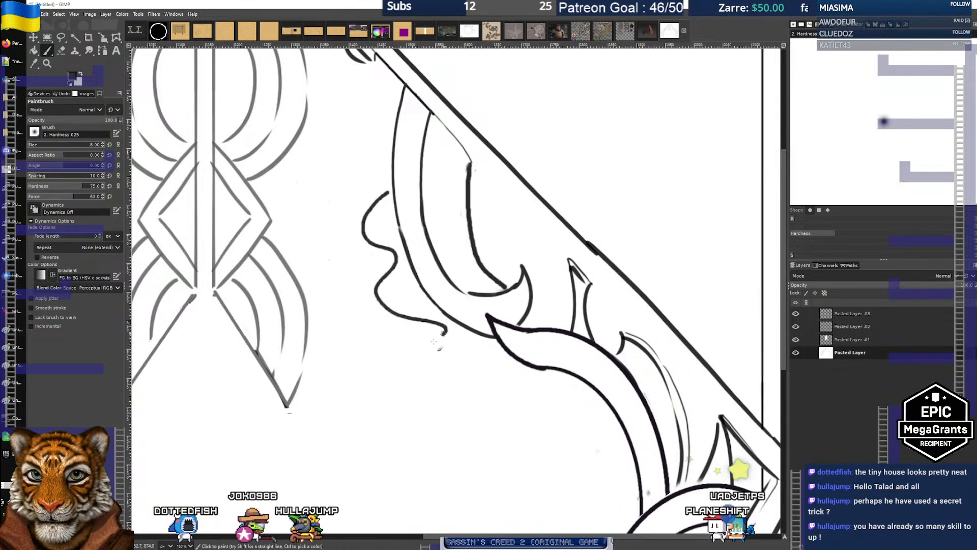
pyautogui.hotkey('ctrl', 'z')
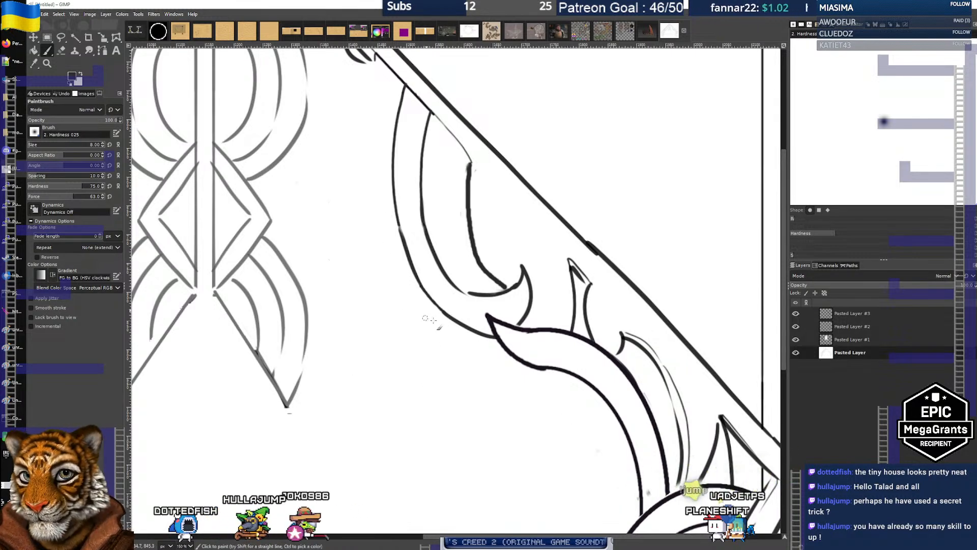
pyautogui.click(31, 307)
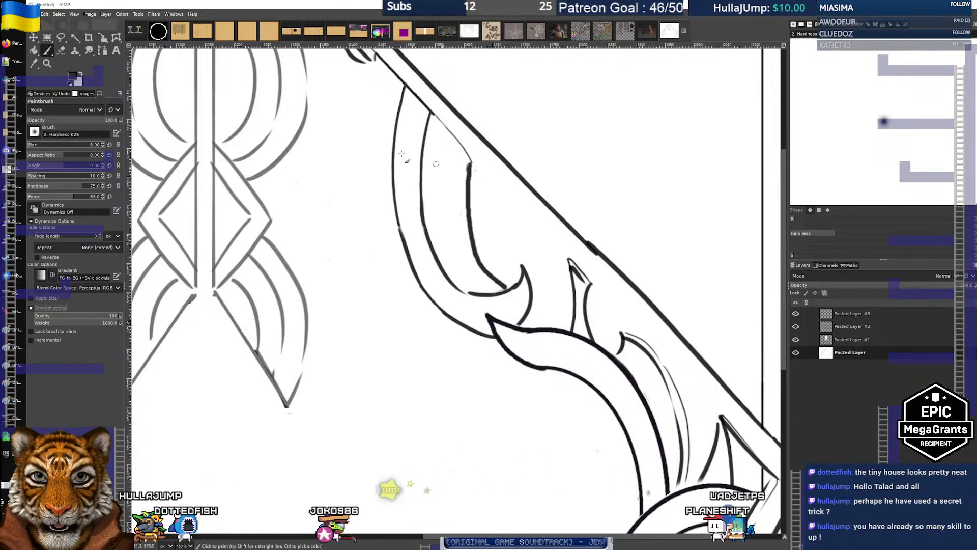
# Draw a curved three-anchor path inside the upper flame with the Paths tool and stroke it with the current stroke settings
pyautogui.click(101, 51)
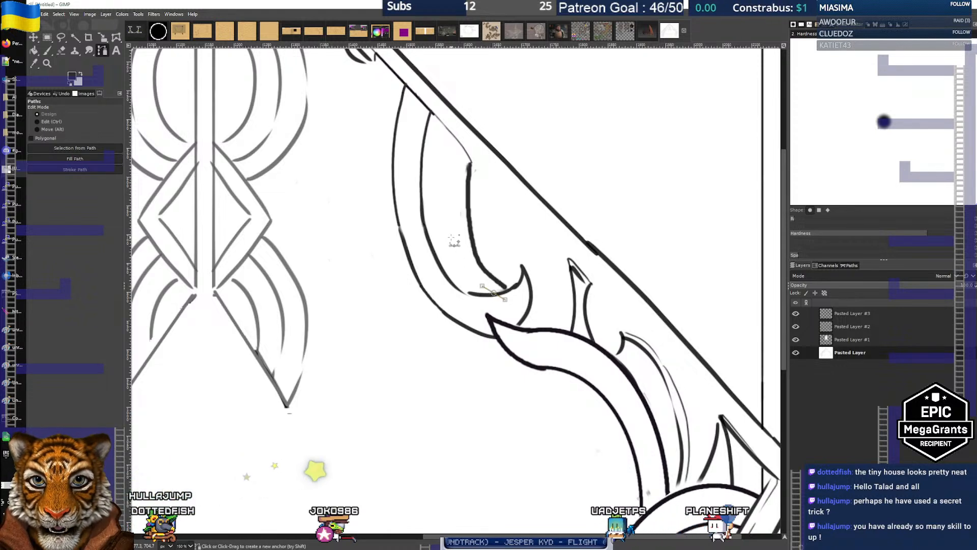
pyautogui.moveTo(451, 208); pyautogui.dragTo(448, 217)
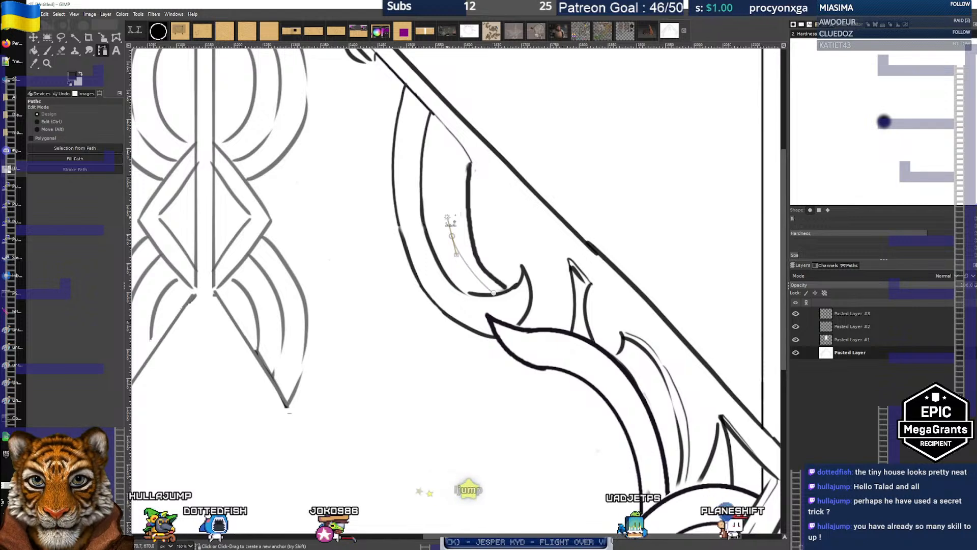
pyautogui.moveTo(453, 136); pyautogui.dragTo(466, 90)
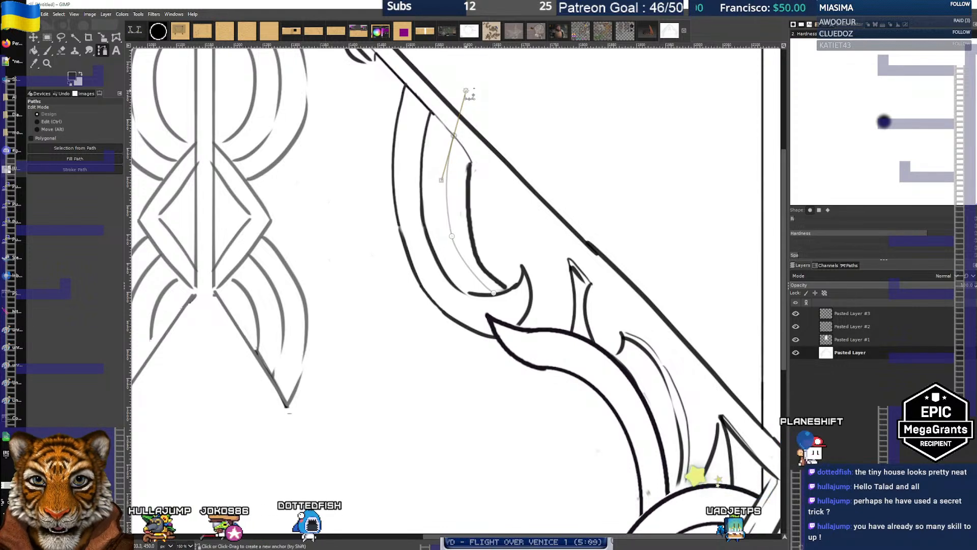
pyautogui.rightClick(478, 155)
pyautogui.moveTo(499, 173)
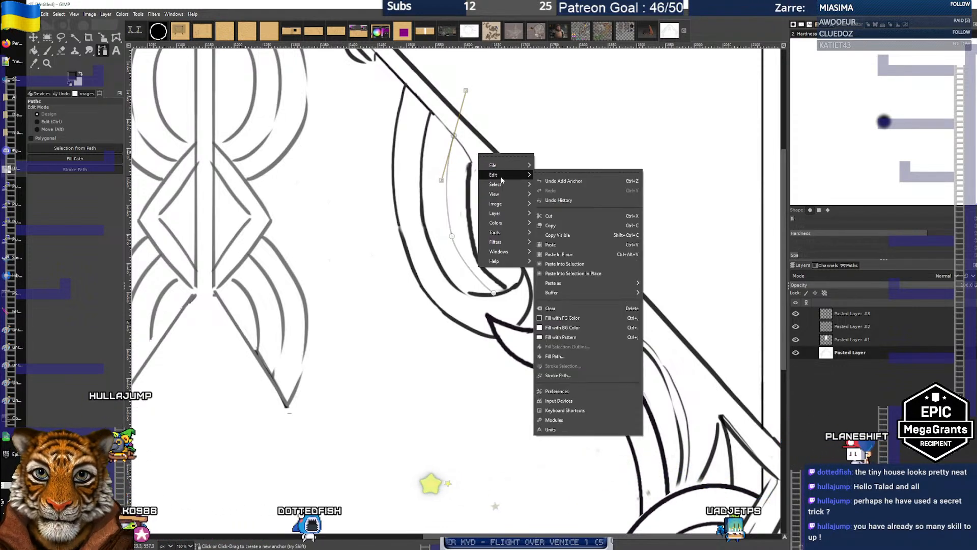
pyautogui.click(571, 379)
pyautogui.click(592, 448)
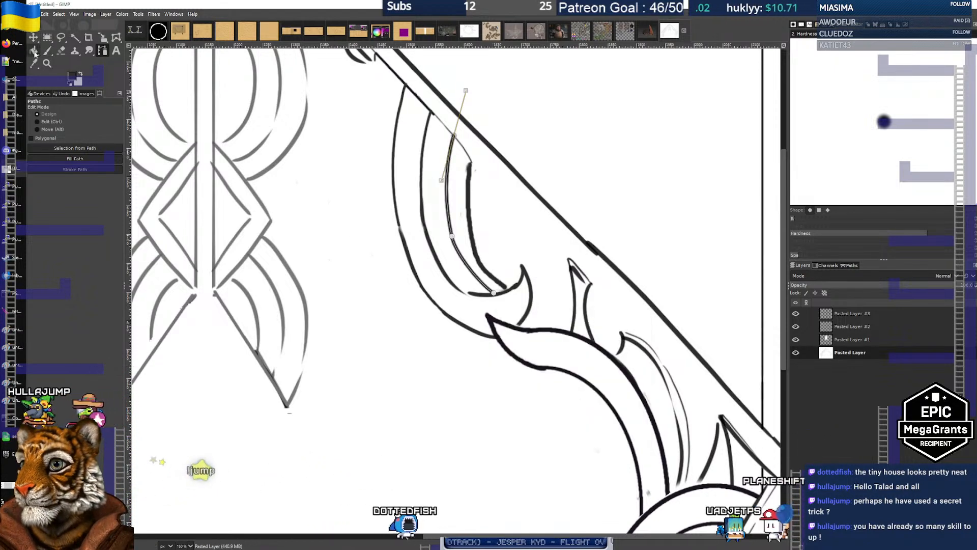
# Switch to the Eraser, undo the stroked curve inside the upper flame for comparison, and restore it
pyautogui.click(61, 50)
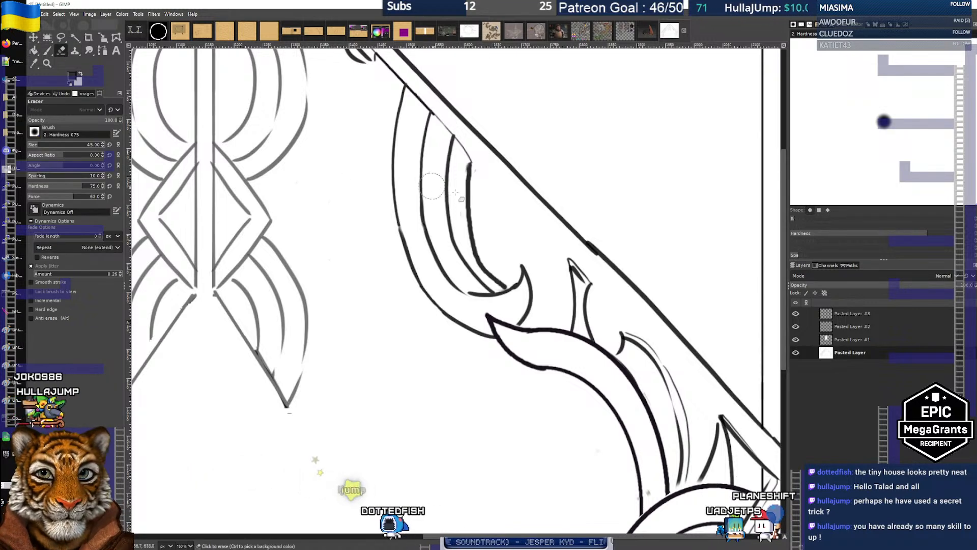
pyautogui.hotkey('ctrl', 'z')
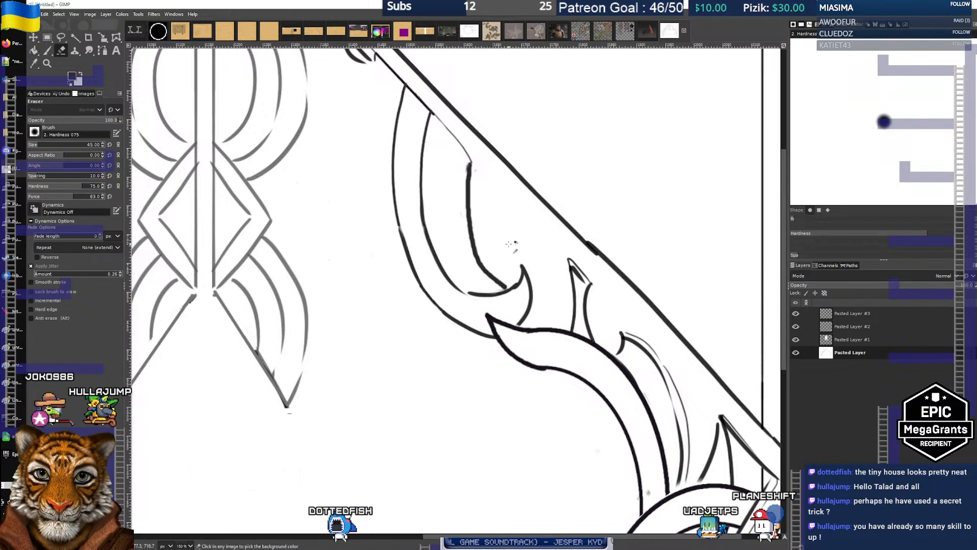
pyautogui.click(43, 14)
pyautogui.click(59, 34)
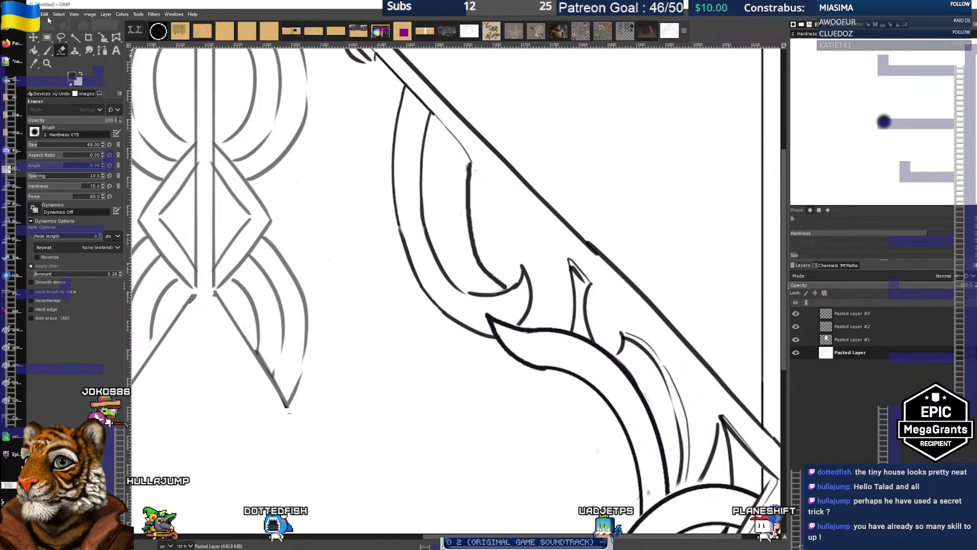
pyautogui.click(45, 14)
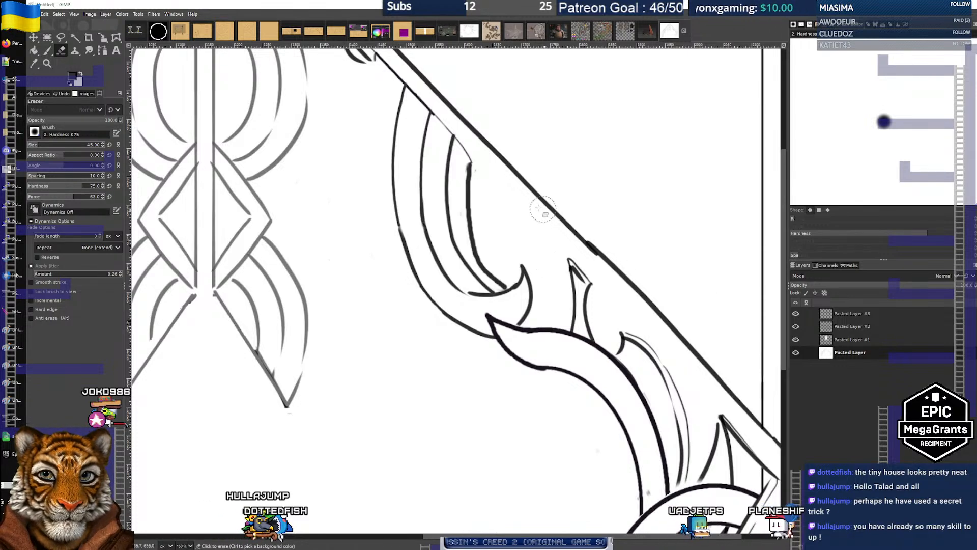
# Erase the old thick inner line beside the stroked curve and reduce the Eraser size to 31
pyautogui.moveTo(476, 163); pyautogui.dragTo(481, 239)
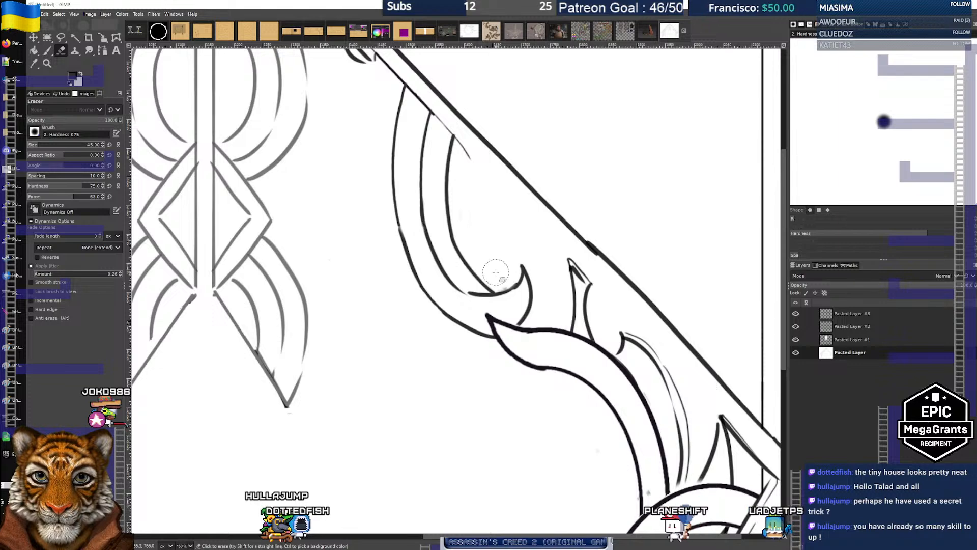
pyautogui.press('[')
pyautogui.press('[')
pyautogui.press('[')
pyautogui.press('[')
pyautogui.press('[')
pyautogui.press('[')
pyautogui.press('[')
pyautogui.press('[')
pyautogui.press('[')
pyautogui.press('[')
pyautogui.press('[')
pyautogui.press('[')
pyautogui.press('[')
pyautogui.press('[')
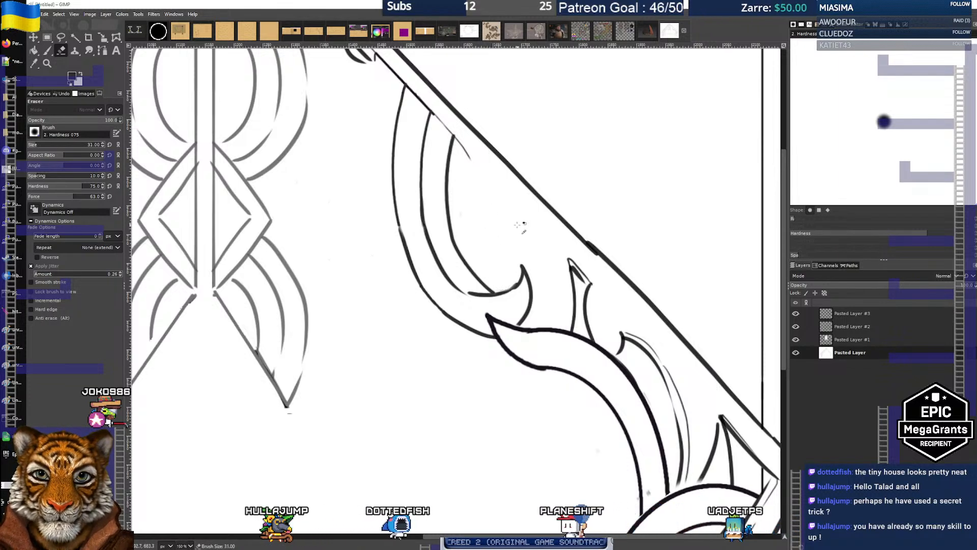
# Paint a thin line with the Paintbrush at size 3, curving from the upper flame's inner edge and continuing straight to the small spike's tip
pyautogui.press('-')
pyautogui.press('-')
pyautogui.press('-')
pyautogui.press('-')
pyautogui.press('1')
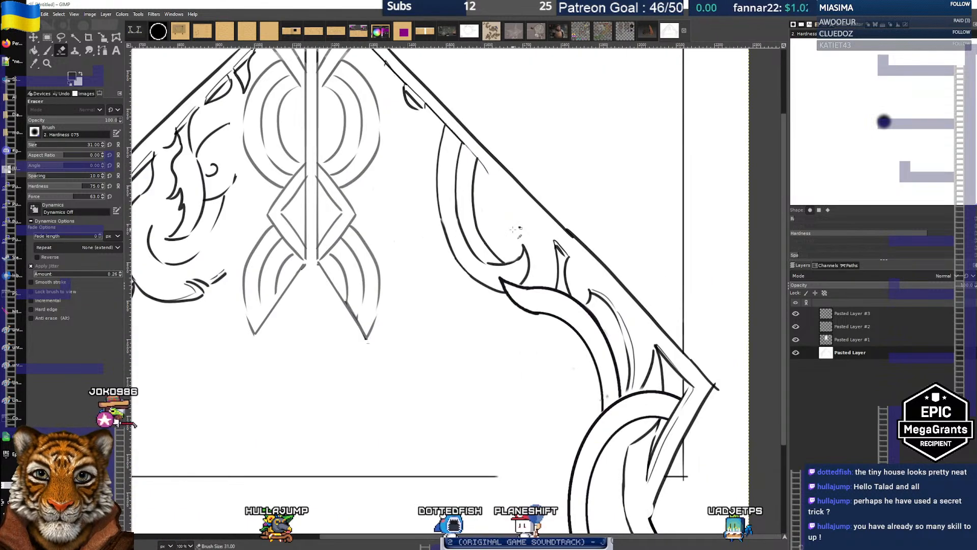
pyautogui.press('+')
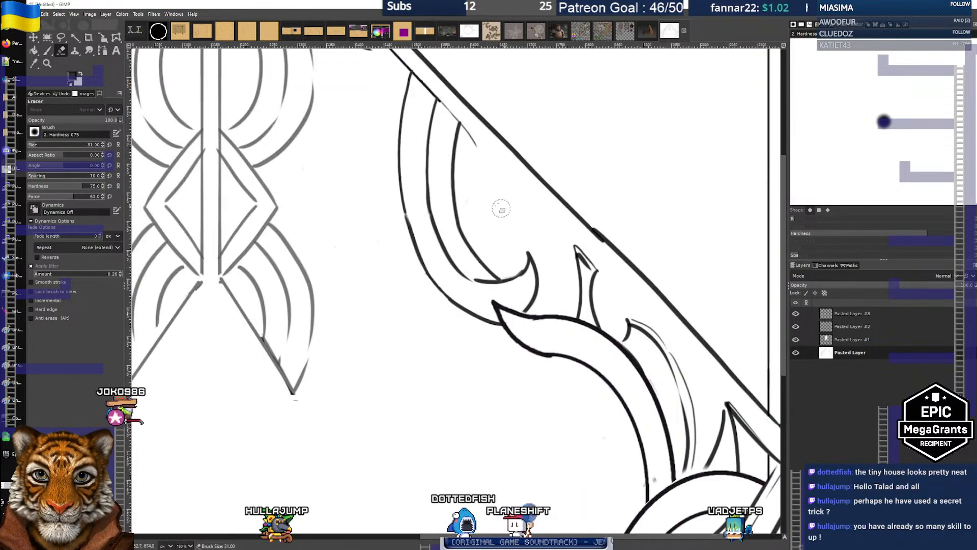
pyautogui.click(48, 52)
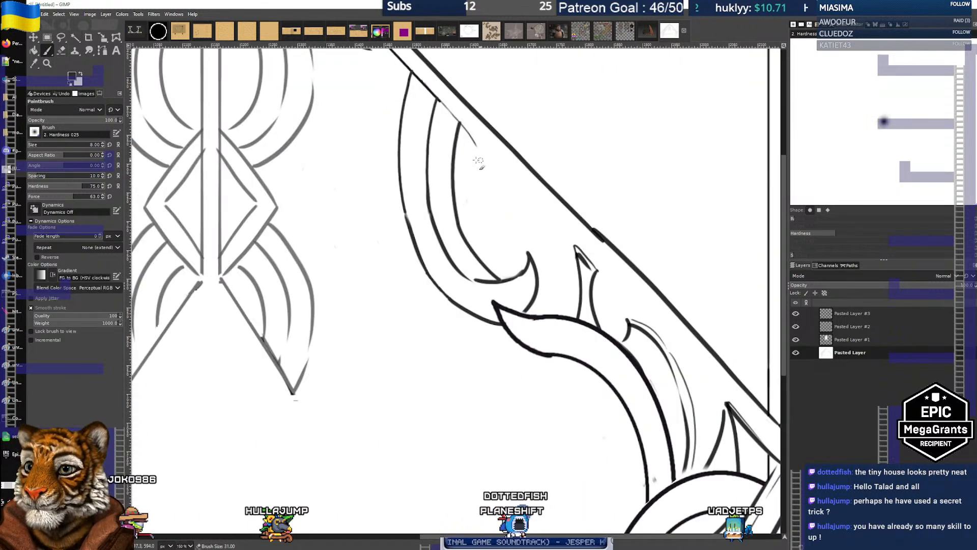
pyautogui.click(470, 133)
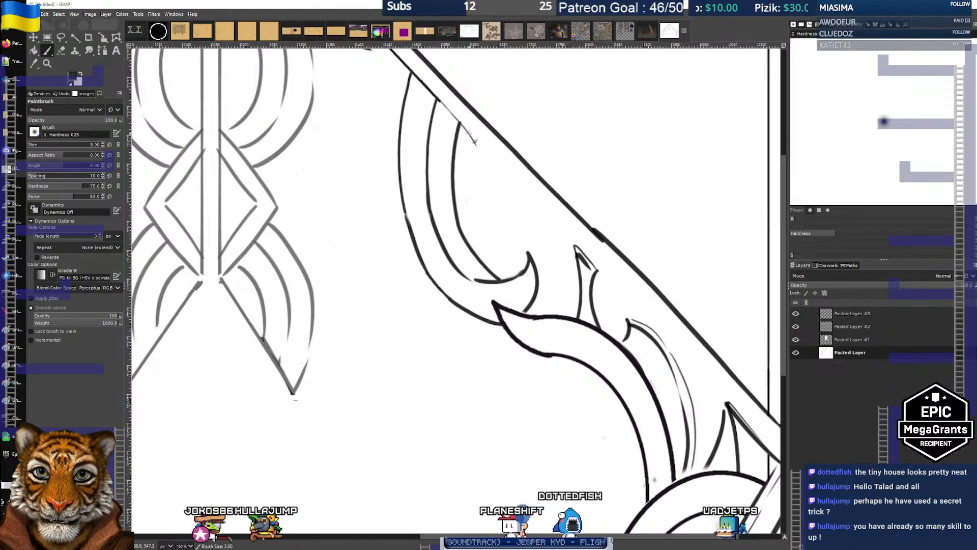
pyautogui.keyDown('shift'); pyautogui.click(576, 246); pyautogui.keyUp('shift')
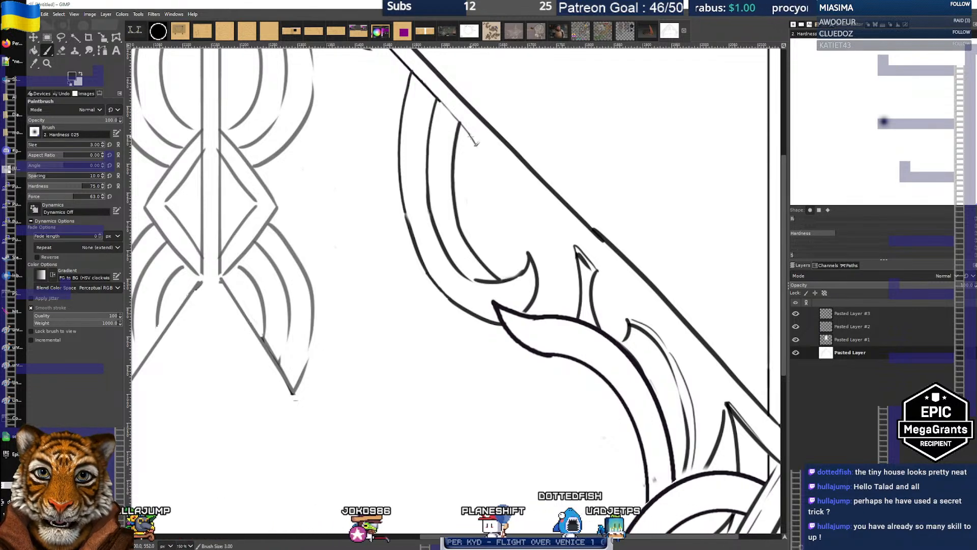
pyautogui.moveTo(482, 184)
pyautogui.mouseDown()
pyautogui.moveTo(498, 209)
pyautogui.moveTo(543, 221)
pyautogui.mouseUp()
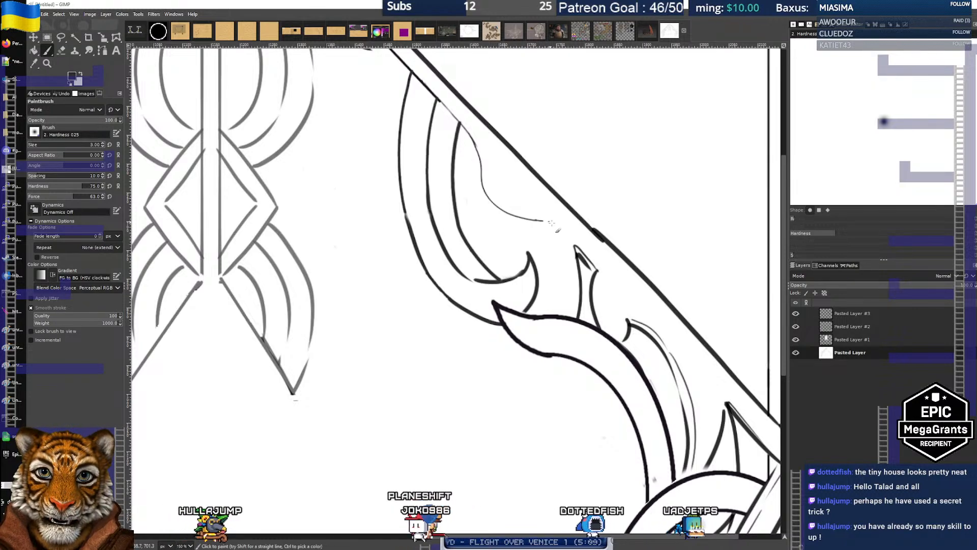
pyautogui.keyDown('shift'); pyautogui.click(575, 246); pyautogui.keyUp('shift')
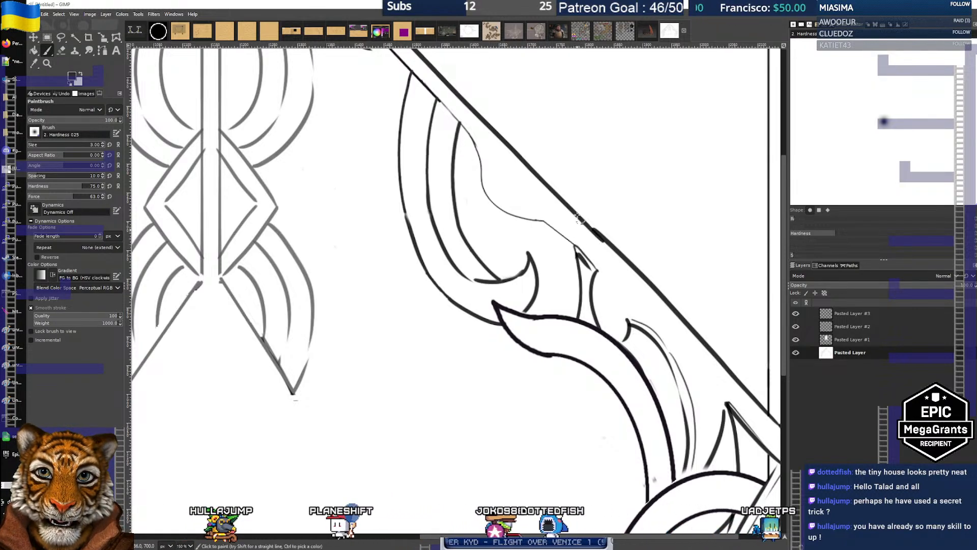
pyautogui.scroll(-5, 516, 156)
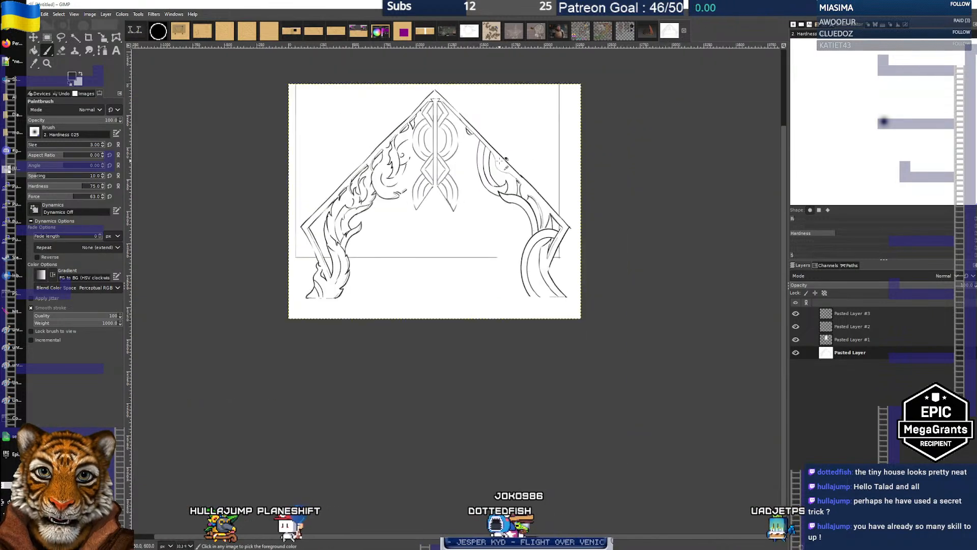
# Examine the scrollwork under the gable's right rafter, both close up and against the whole drawing
pyautogui.scroll(3, 505, 161)
pyautogui.scroll(1, 506, 162)
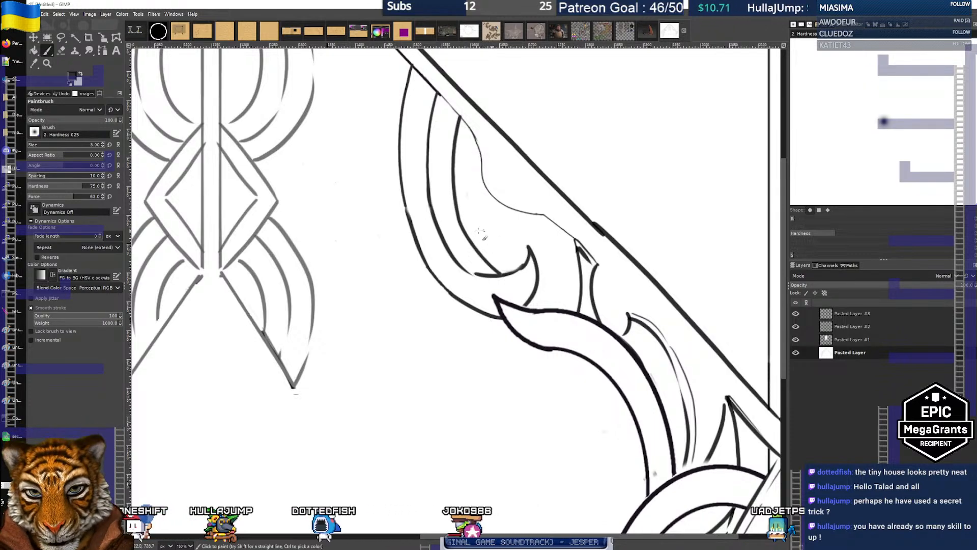
pyautogui.scroll(-3, 484, 225)
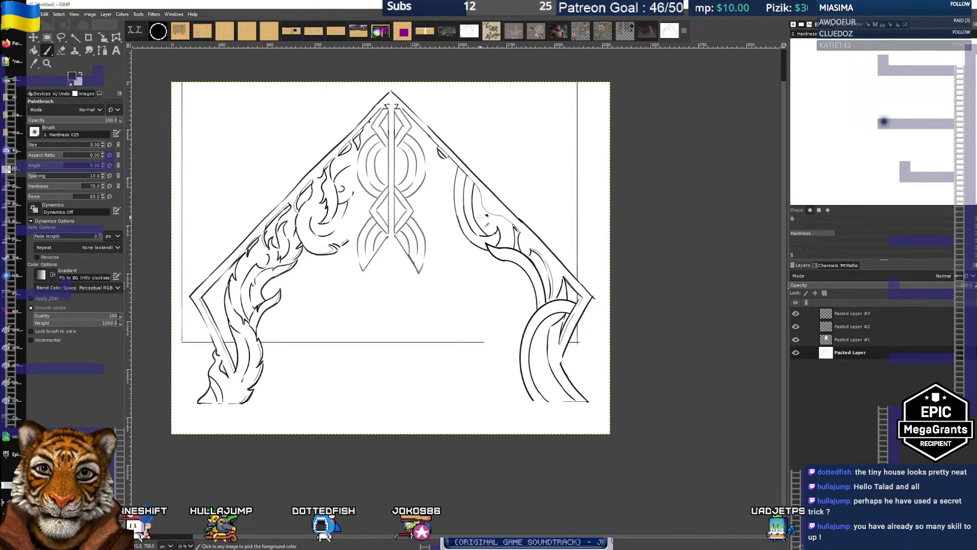
pyautogui.scroll(3, 487, 216)
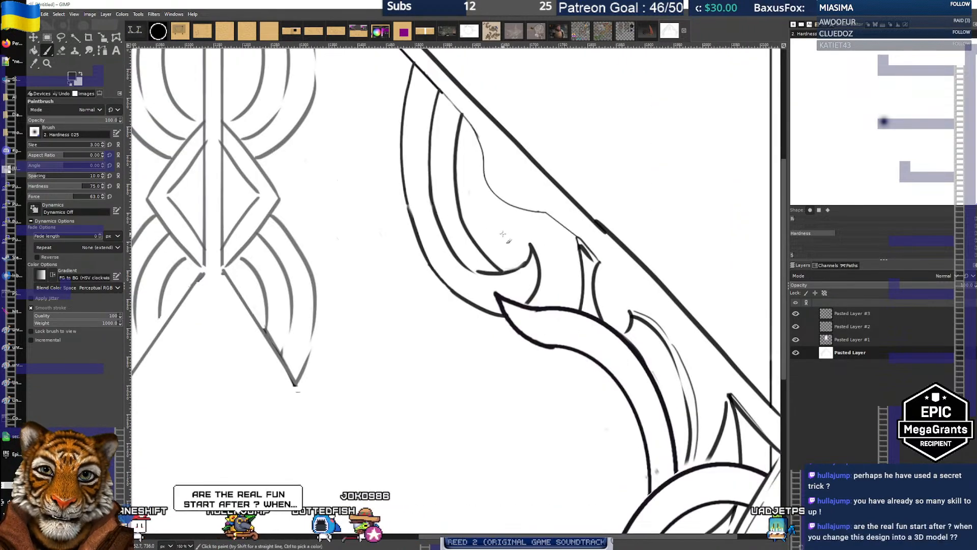
pyautogui.scroll(-4, 503, 234)
pyautogui.scroll(3, 509, 236)
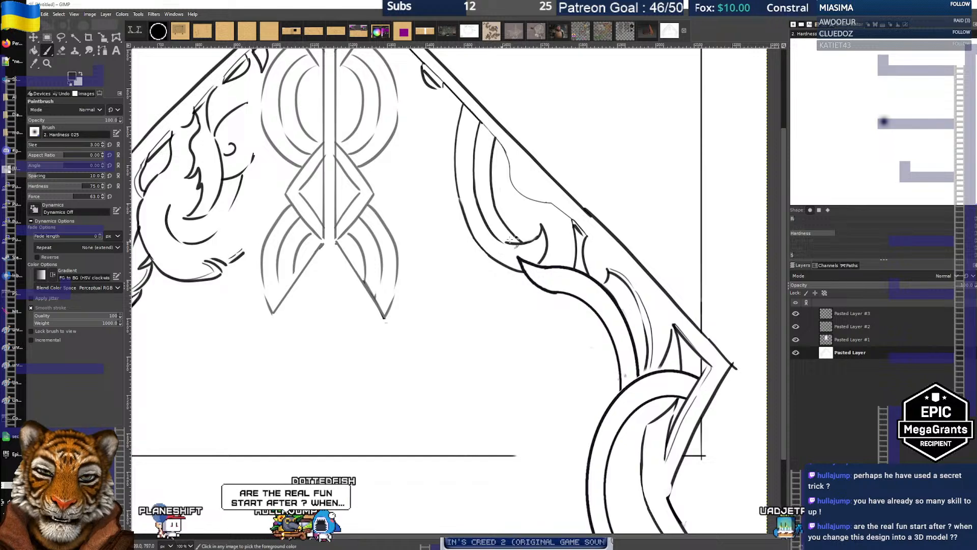
pyautogui.scroll(-2, 511, 239)
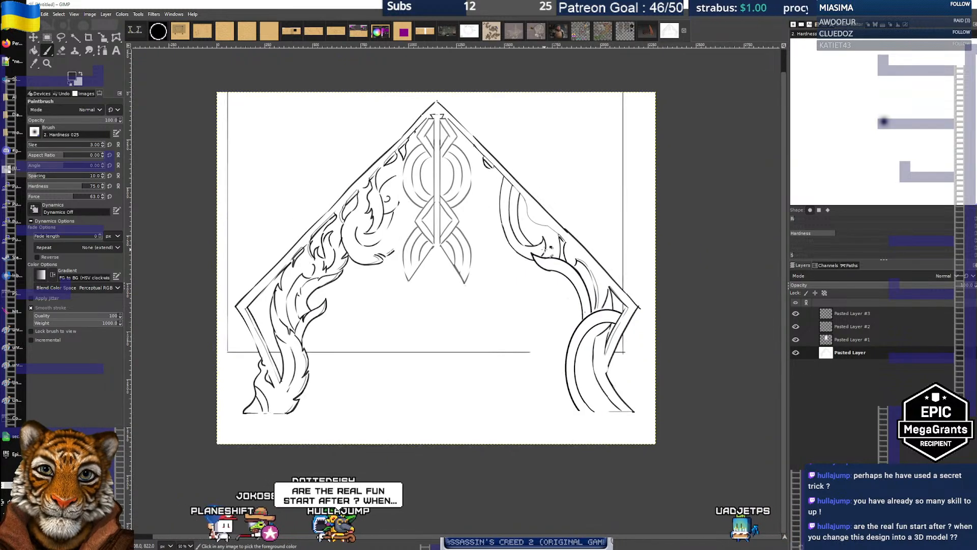
pyautogui.scroll(1, 550, 247)
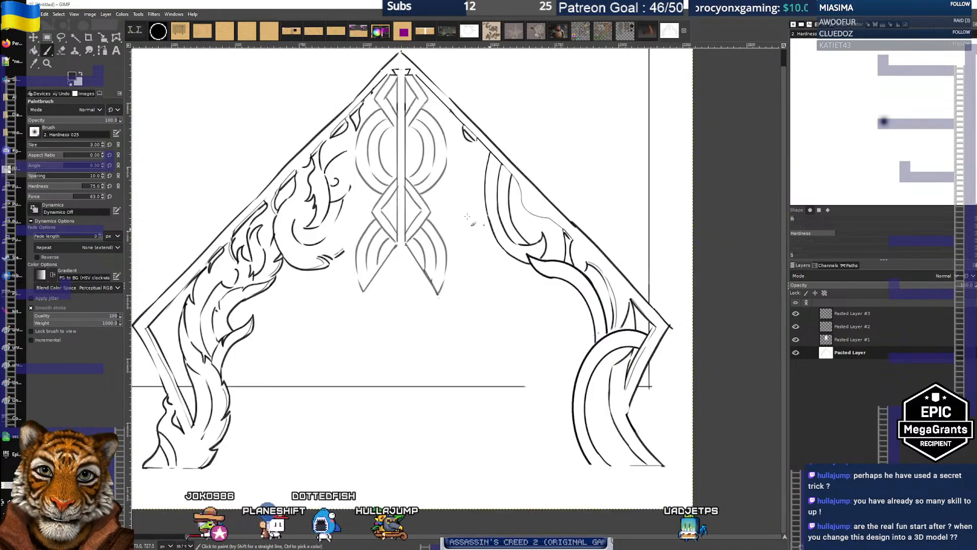
pyautogui.scroll(2, 467, 216)
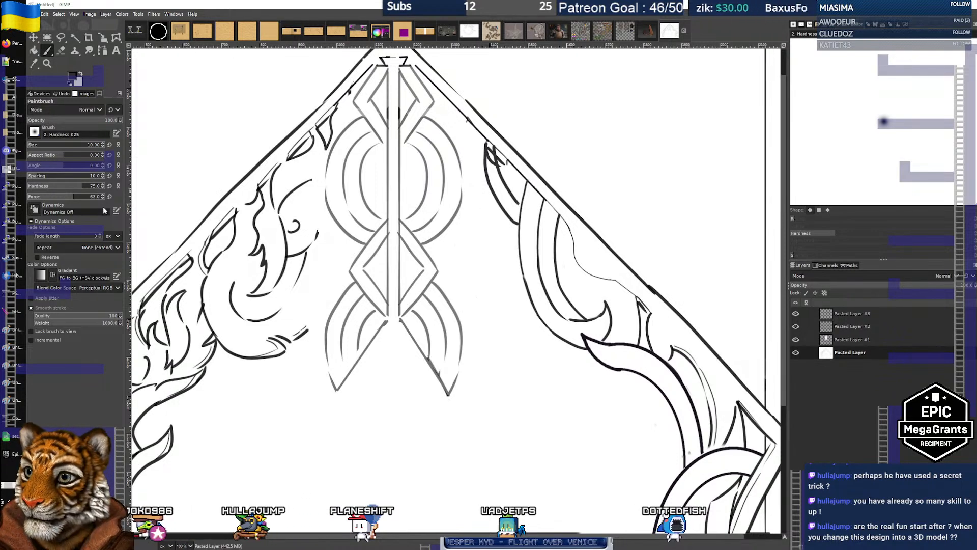
# Paint the inner curve of the small leaf under the upper right rafter with the 2. Hardness 025 brush at size 10
pyautogui.click(34, 132)
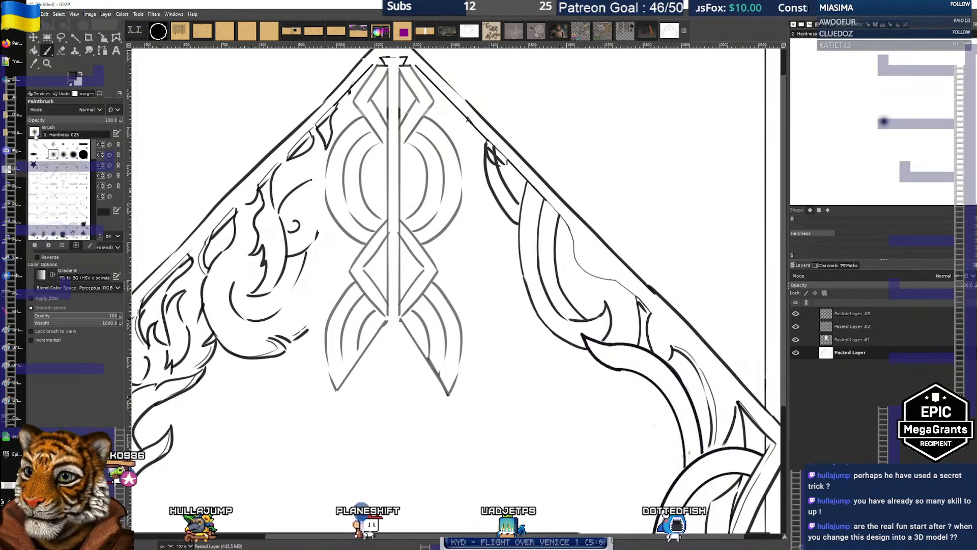
pyautogui.click(34, 132)
pyautogui.click(34, 132)
pyautogui.click(34, 132)
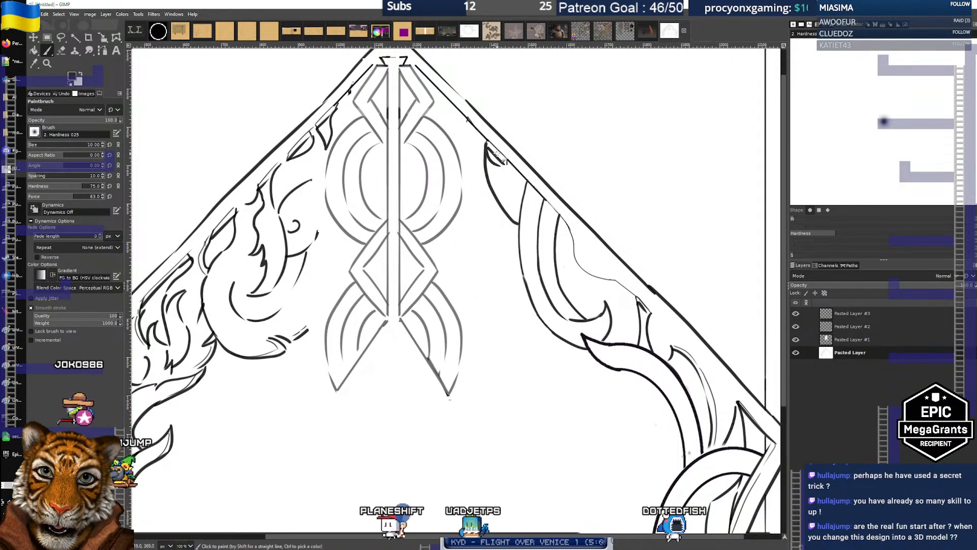
pyautogui.moveTo(497, 149); pyautogui.dragTo(518, 199)
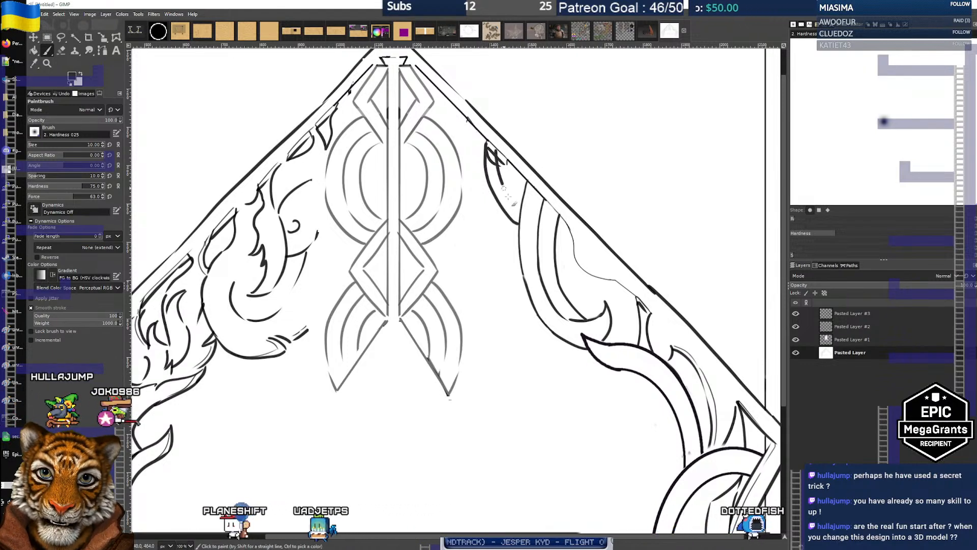
pyautogui.moveTo(495, 149); pyautogui.dragTo(515, 197)
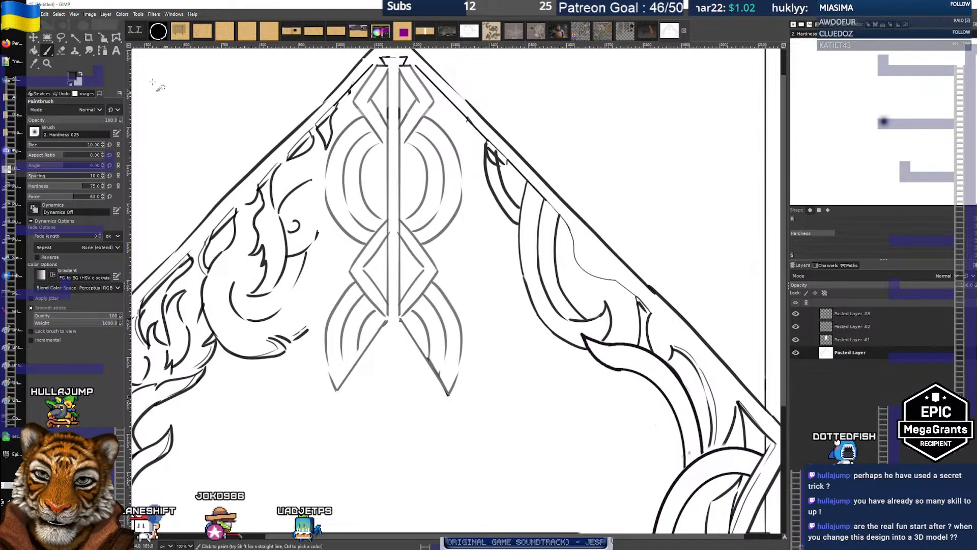
# Clear the stray strokes inside the small leaf under the upper right rafter with the Eraser and a freehand selection
pyautogui.click(61, 50)
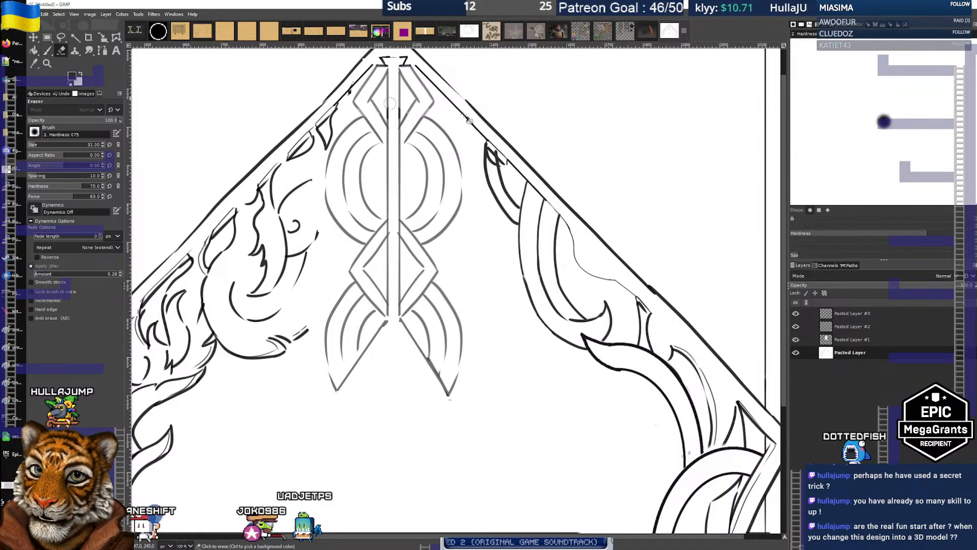
pyautogui.press('f')
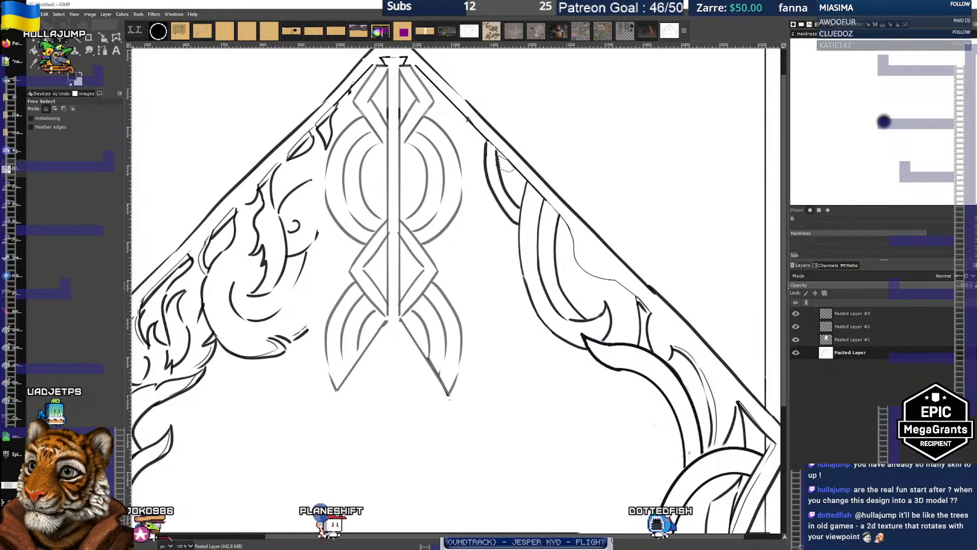
pyautogui.press('r')
pyautogui.scroll(-4, 349, 138)
pyautogui.scroll(4, 349, 138)
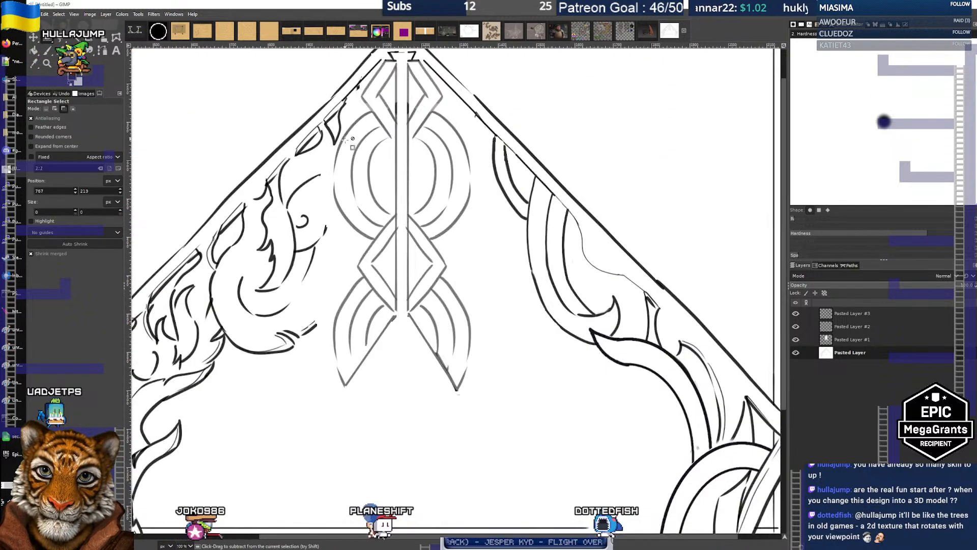
# Paint over the thin wavy guide line beneath the right rafter with the size 10 brush to thicken the scroll's outer edge
pyautogui.scroll(1, 346, 143)
pyautogui.moveTo(521, 256); pyautogui.dragTo(261, 203)
pyautogui.scroll(-1, 285, 212)
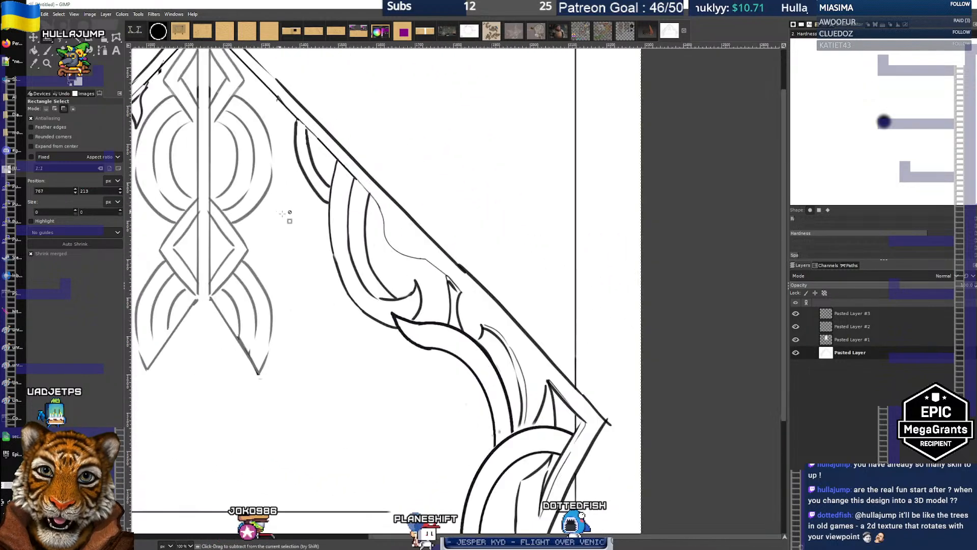
pyautogui.moveTo(348, 249); pyautogui.dragTo(364, 216)
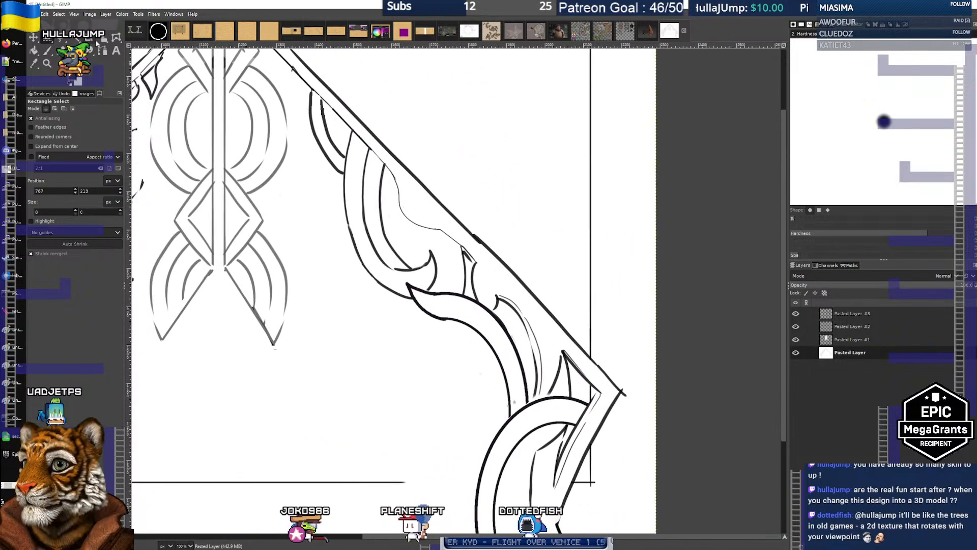
pyautogui.press('p')
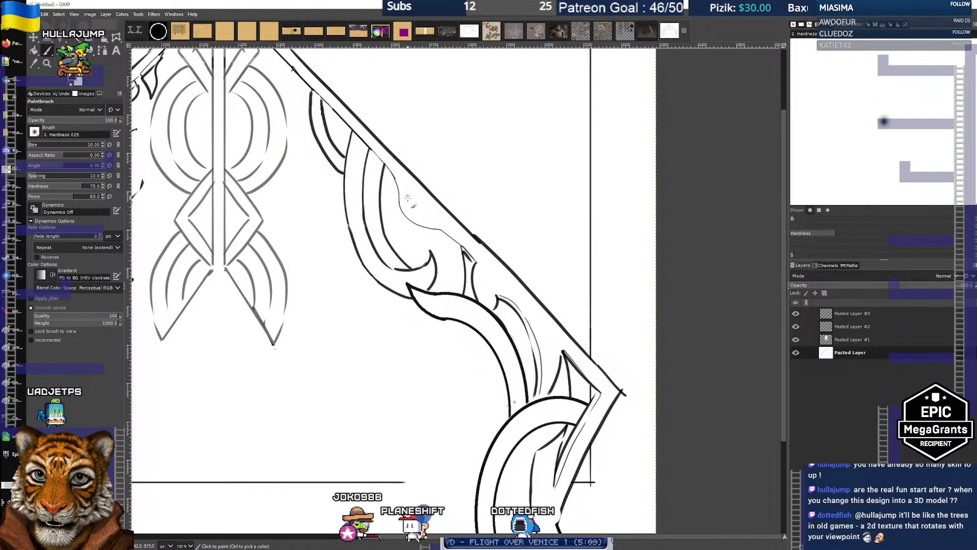
pyautogui.scroll(1, 407, 197)
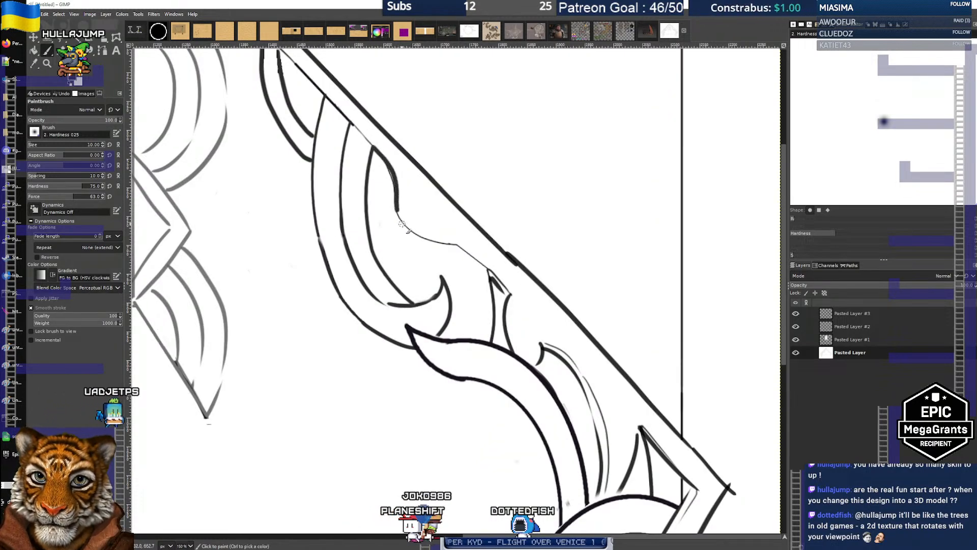
pyautogui.moveTo(446, 243); pyautogui.dragTo(490, 270)
pyautogui.scroll(-2, 420, 181)
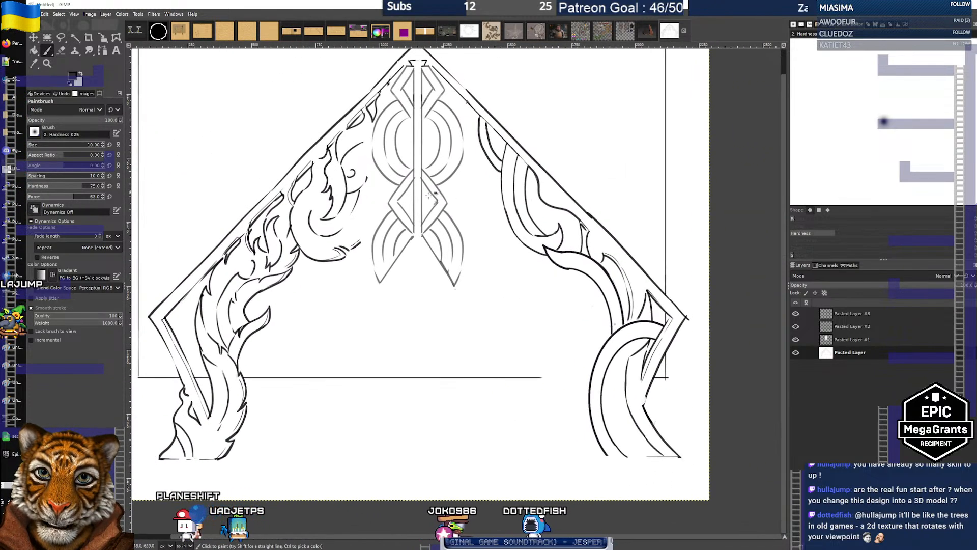
# Select the right half of the drawing from the centreline outward, 1392 by 1986 px, and copy it
pyautogui.scroll(-1, 432, 189)
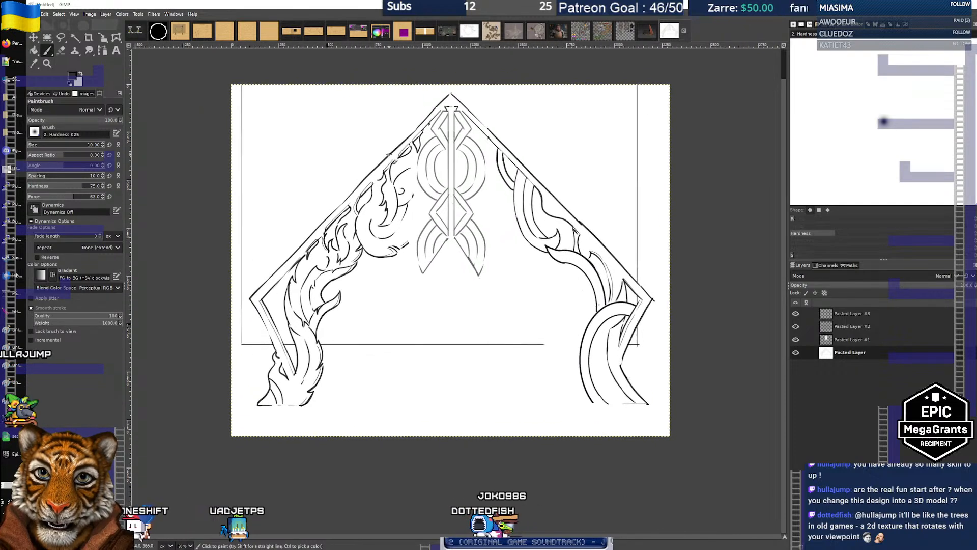
pyautogui.click(47, 38)
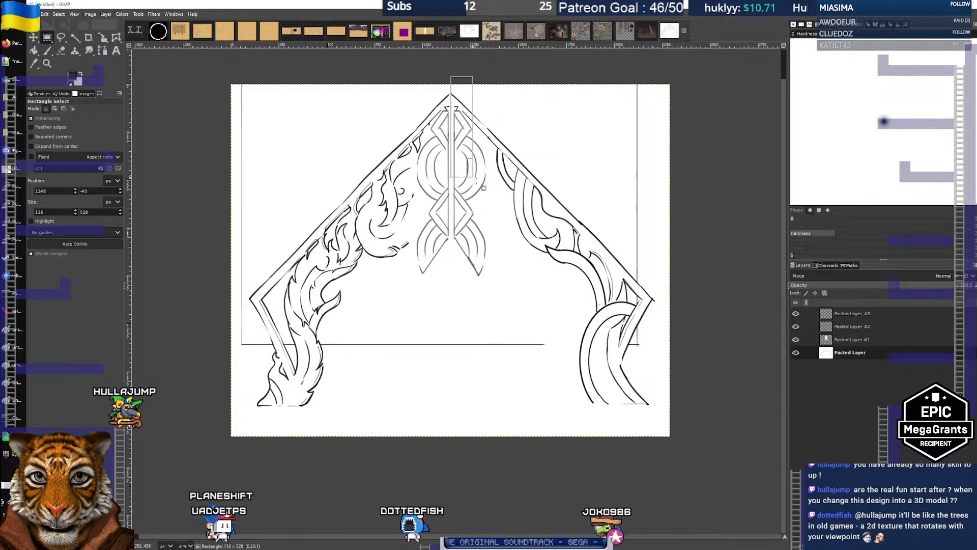
pyautogui.moveTo(473, 178); pyautogui.dragTo(717, 457)
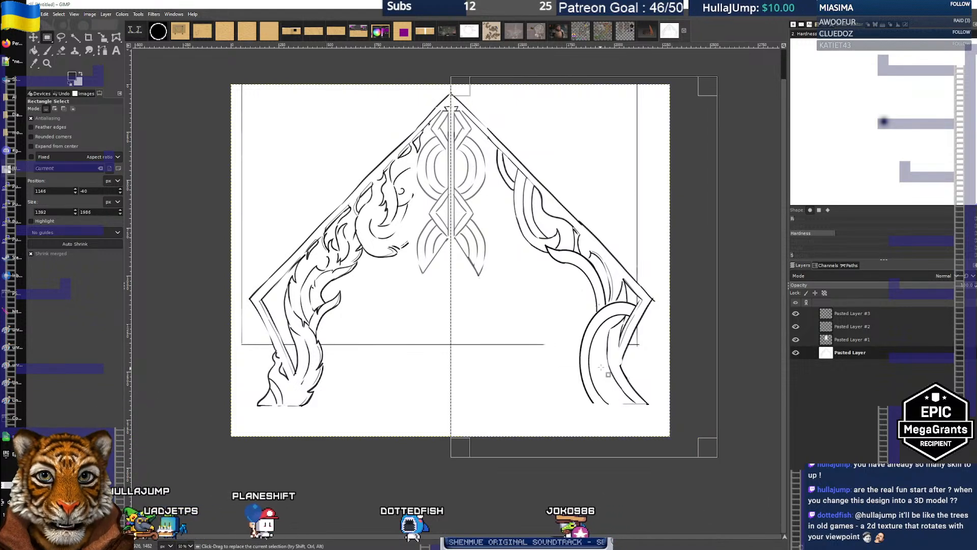
pyautogui.click(63, 16)
pyautogui.moveTo(45, 16)
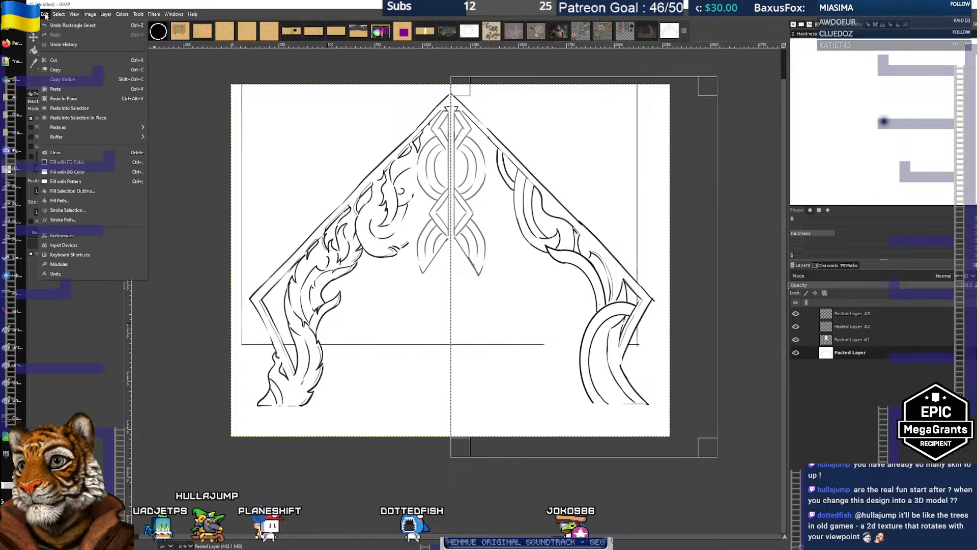
pyautogui.click(56, 70)
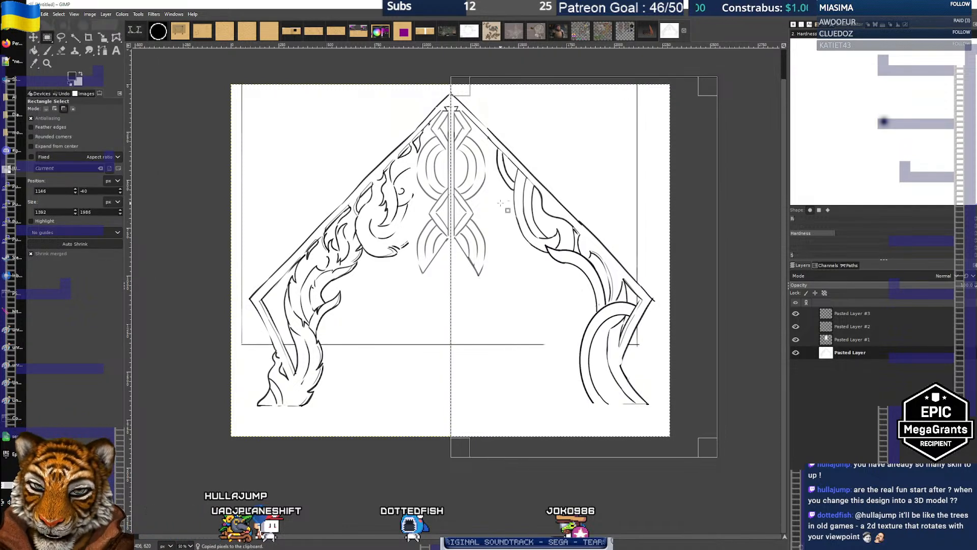
# Paste the copied half as a new layer and place it at the top of the layer stack
pyautogui.hotkey('ctrl', 'v')
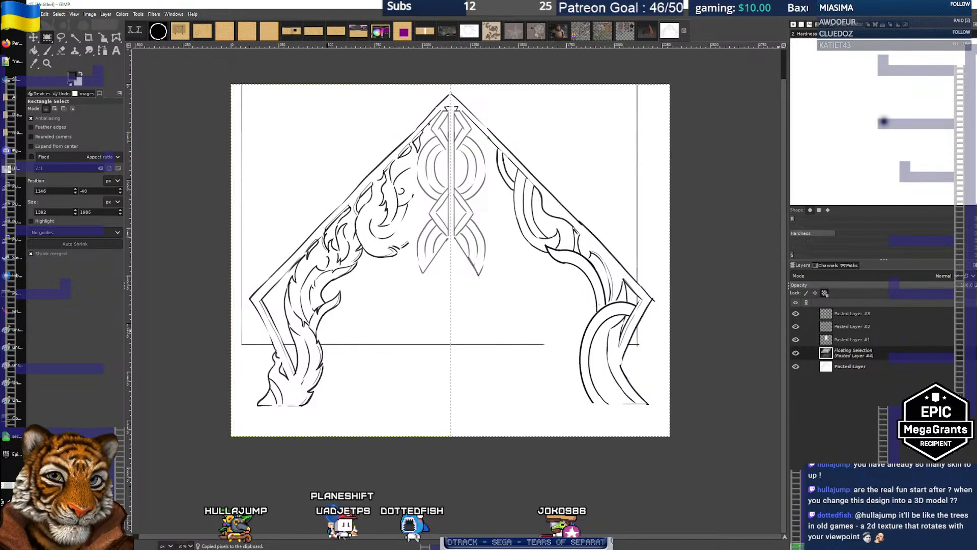
pyautogui.hotkey('ctrl', 'shift', 'n')
pyautogui.moveTo(888, 359); pyautogui.dragTo(865, 311)
# Flip the pasted layer horizontally and move it over the left half so both sides meet at the centreline
pyautogui.click(89, 14)
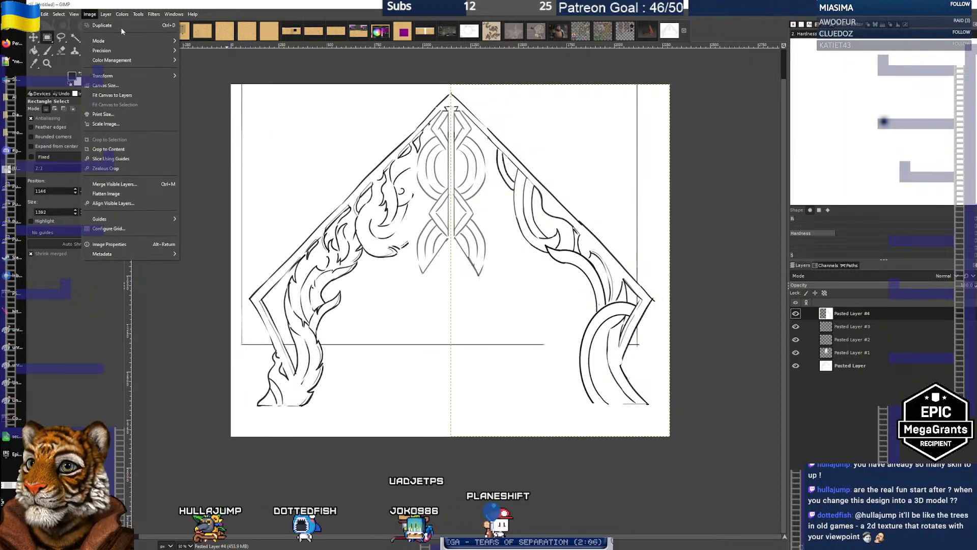
pyautogui.moveTo(106, 14)
pyautogui.moveTo(138, 117)
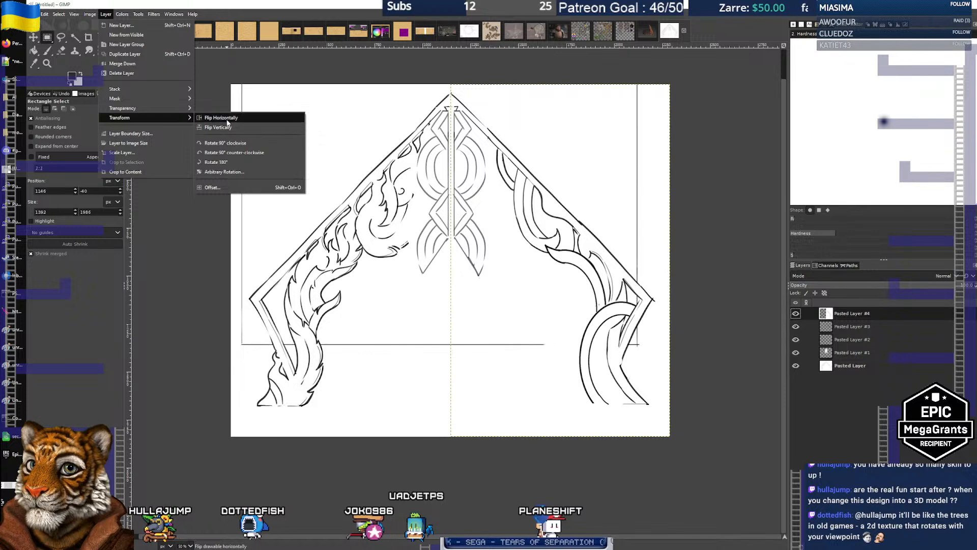
pyautogui.click(224, 118)
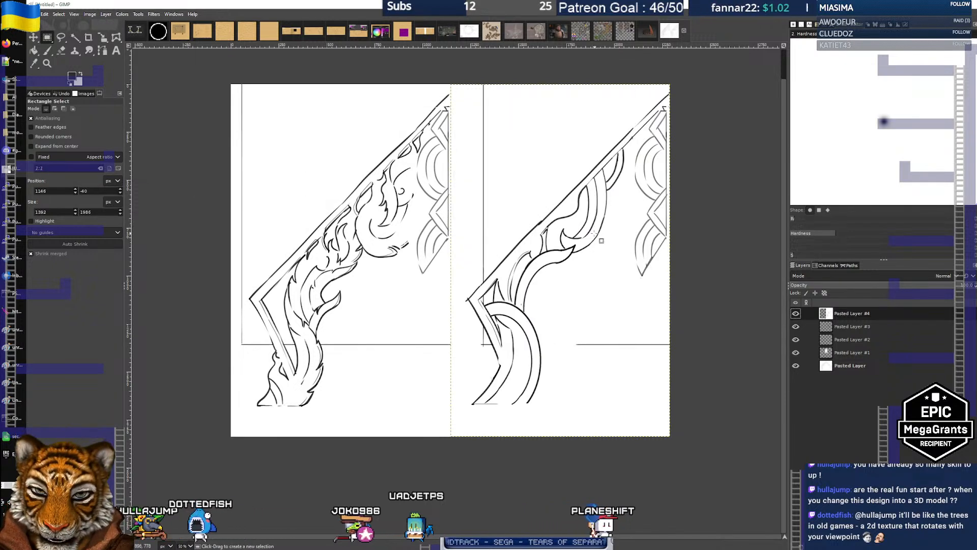
pyautogui.press('m')
pyautogui.moveTo(601, 240); pyautogui.dragTo(364, 250)
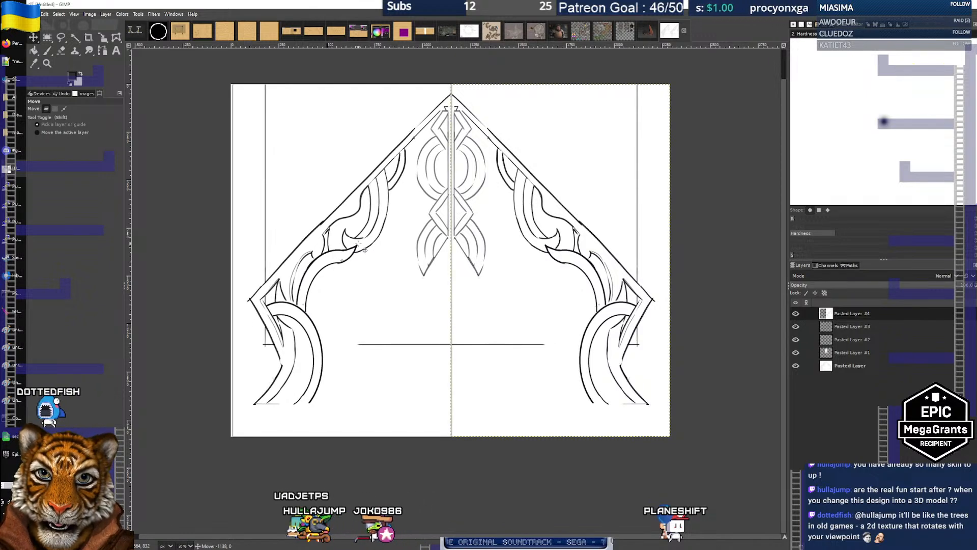
pyautogui.moveTo(363, 250); pyautogui.dragTo(364, 249)
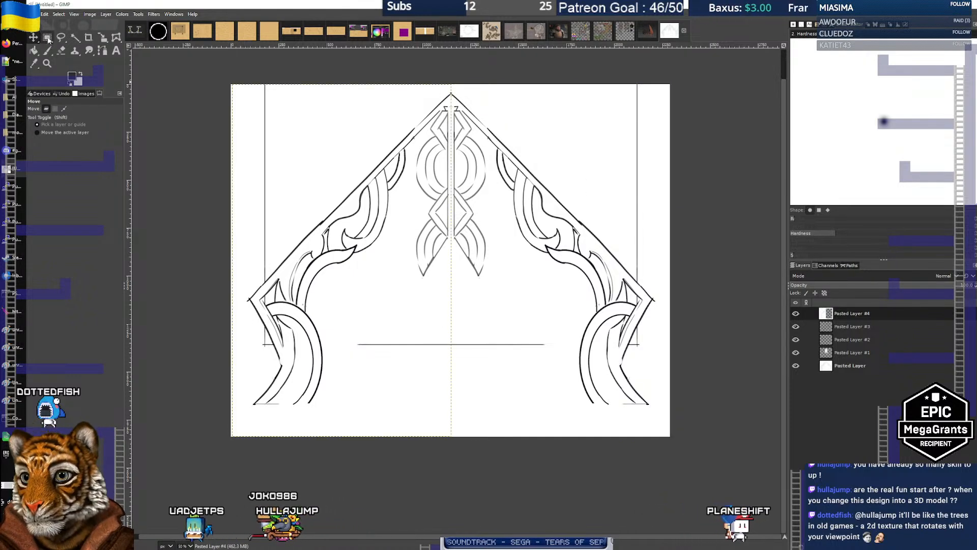
# Merge all visible layers of the gable drawing into a single layer
pyautogui.press('r')
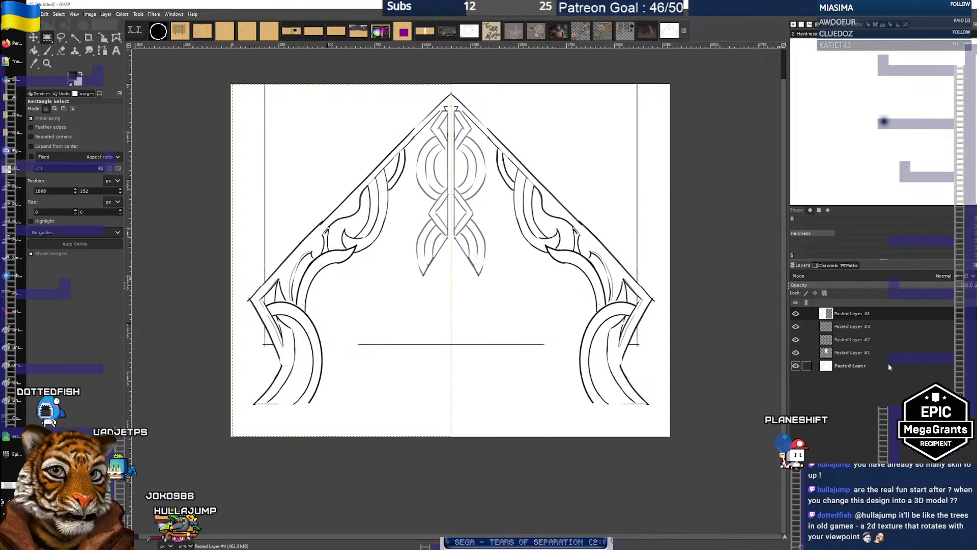
pyautogui.click(850, 365)
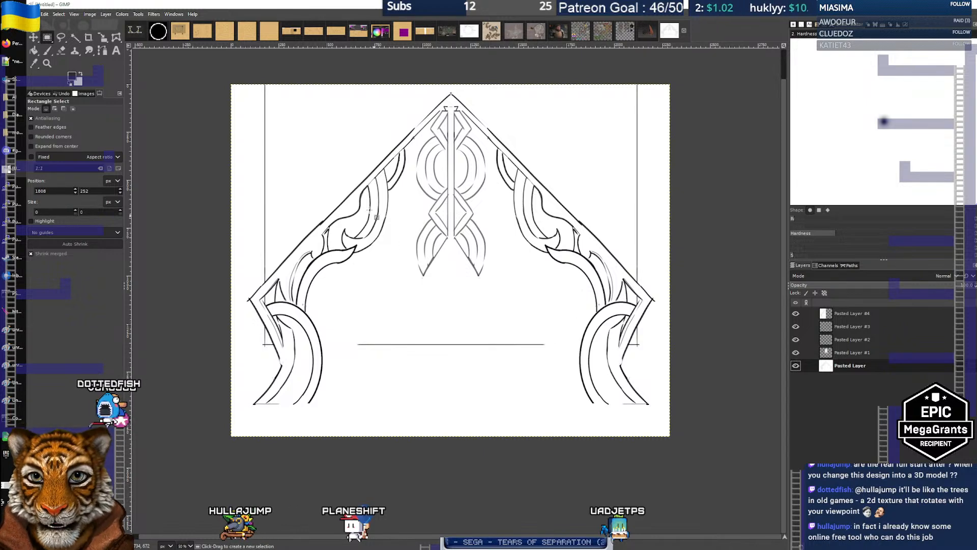
pyautogui.click(914, 314)
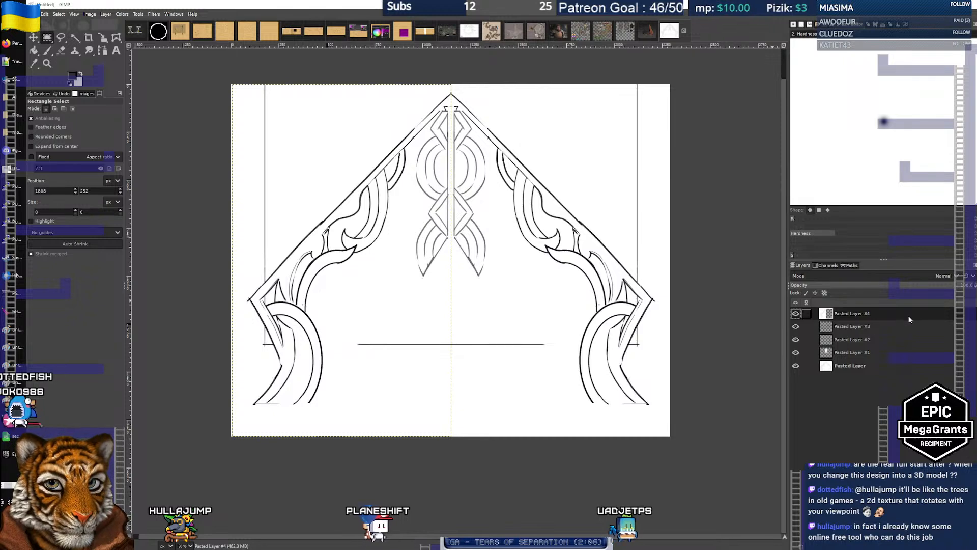
pyautogui.hotkey('ctrl', 'm')
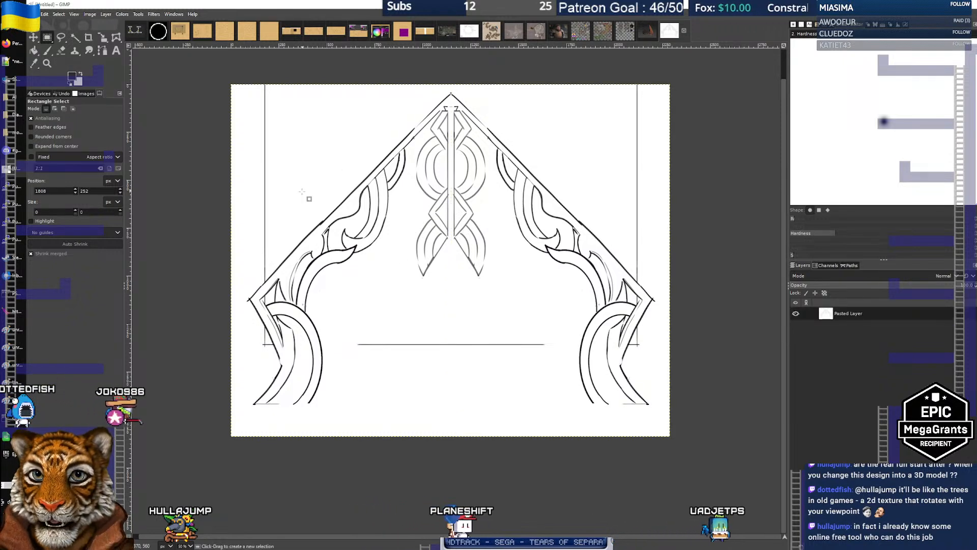
# Duplicate the merged gable layer and, on the copy, close the inner frame line gaps near the apex with a 6 px paintbrush
pyautogui.rightClick(869, 313)
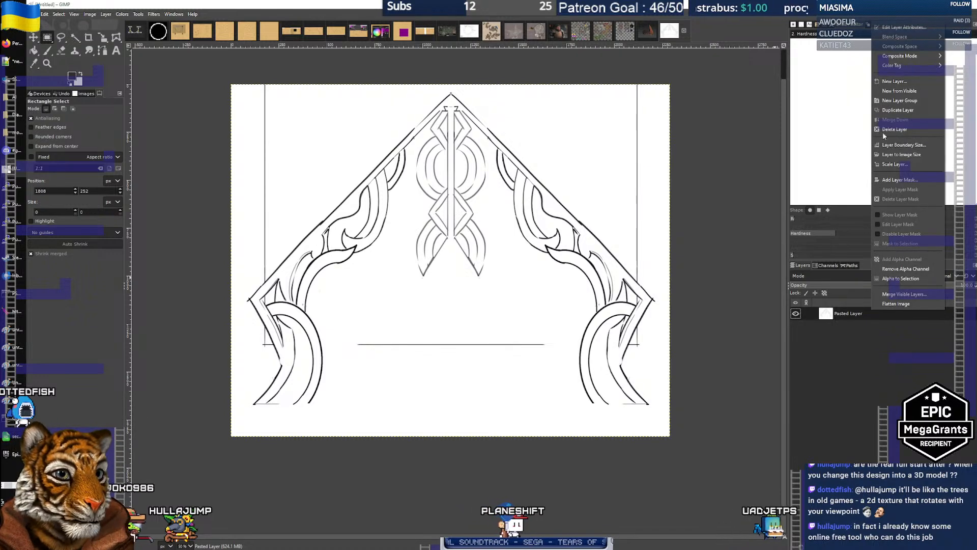
pyautogui.click(887, 112)
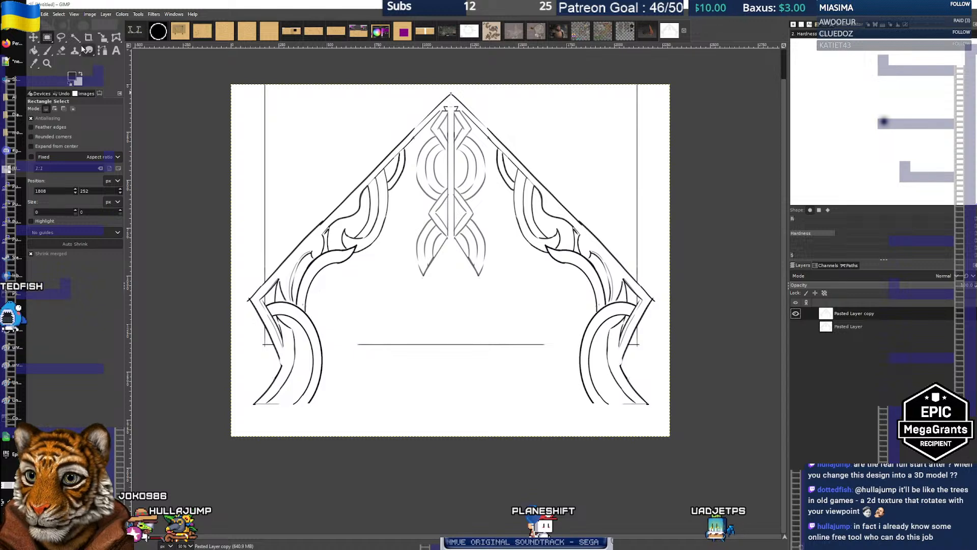
pyautogui.scroll(3, 448, 128)
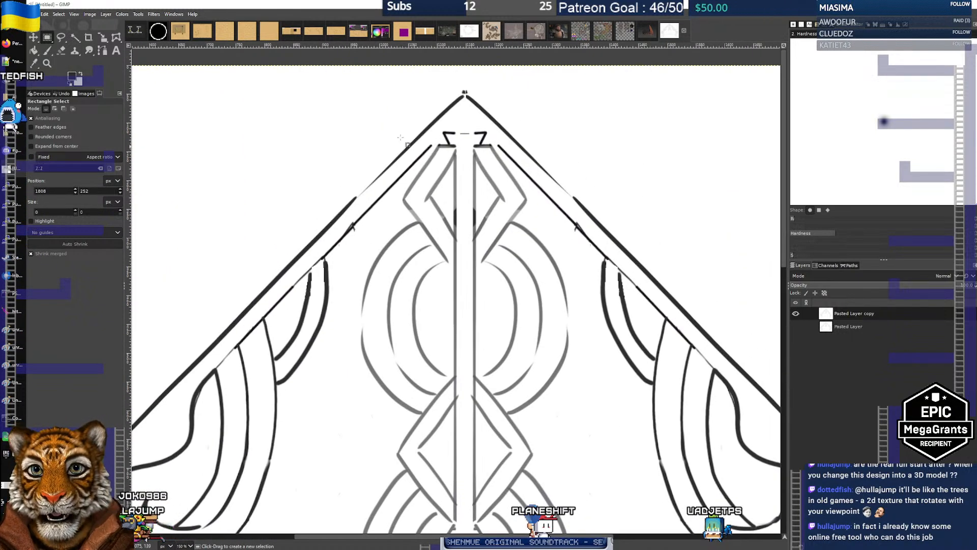
pyautogui.click(48, 50)
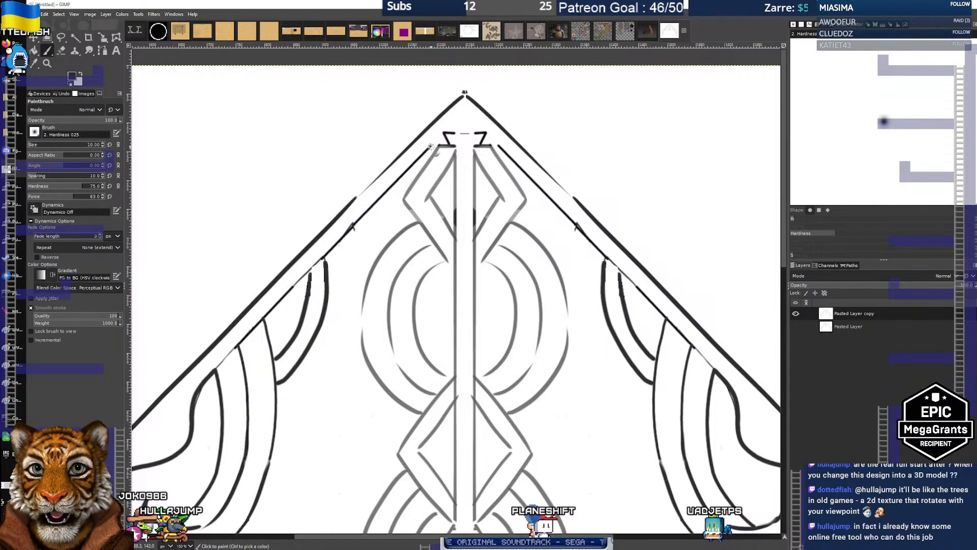
pyautogui.press('[')
pyautogui.press('[')
pyautogui.press('[')
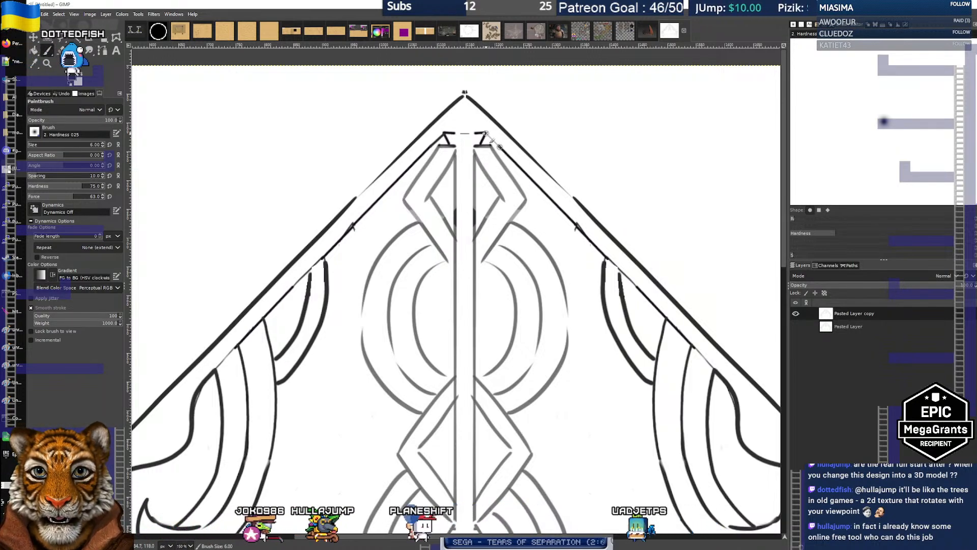
# Try to bucket-fill the area below the gable's apex with the dark foreground colour, lowering the threshold to 0 for the second try
pyautogui.scroll(-2, 438, 113)
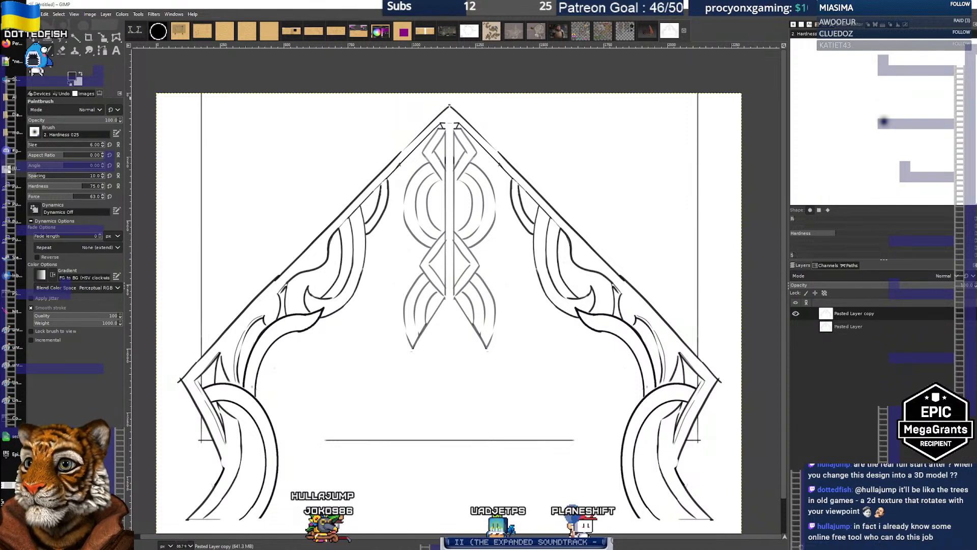
pyautogui.hotkey('shift', 'b')
pyautogui.click(449, 118)
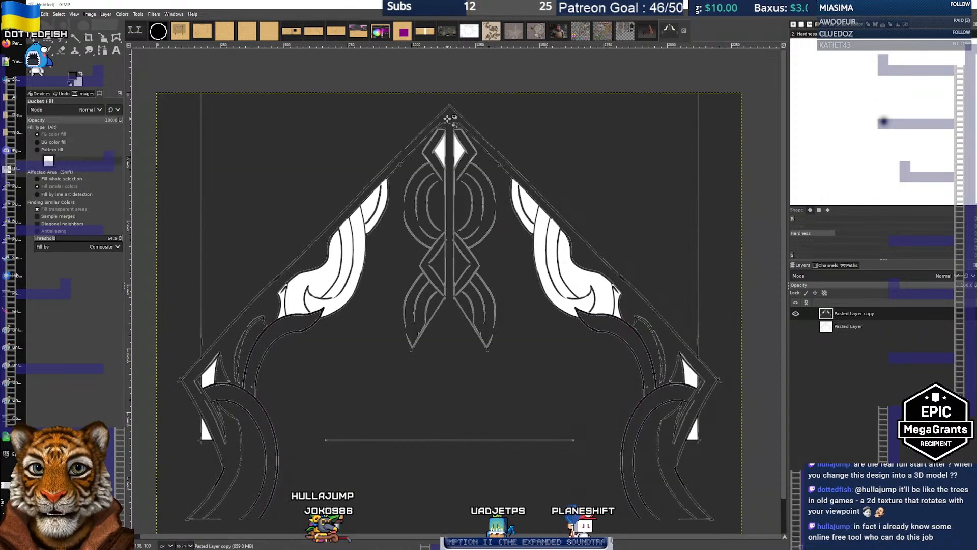
pyautogui.hotkey('ctrl', 'z')
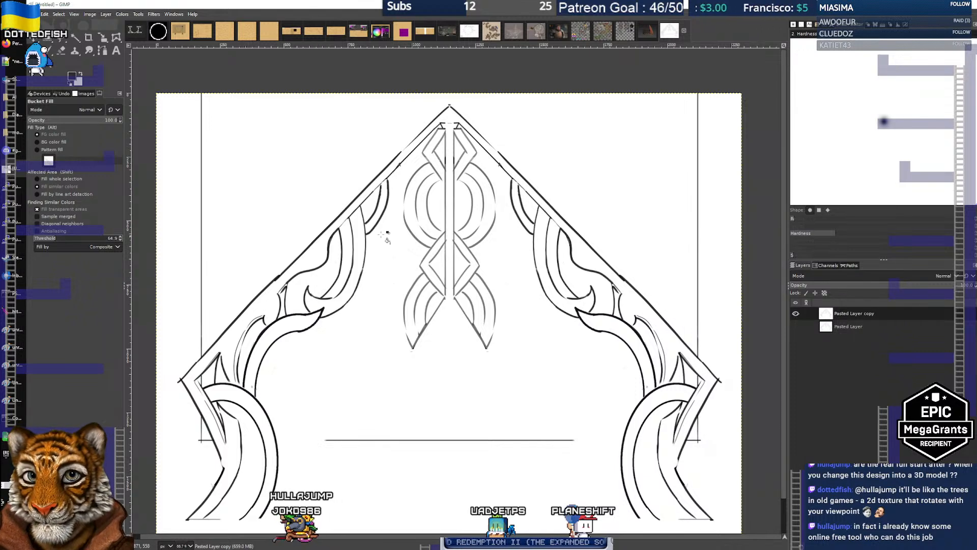
pyautogui.press('2')
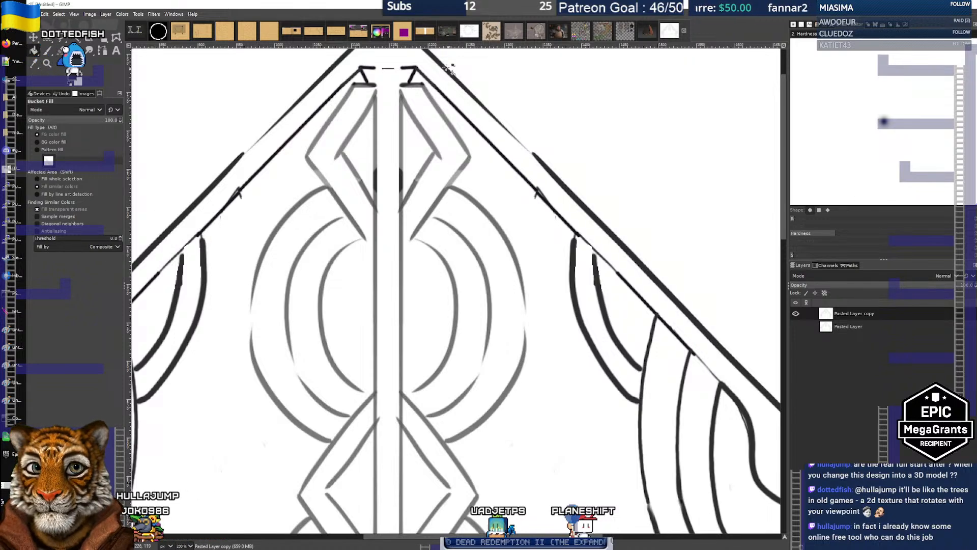
pyautogui.click(454, 117)
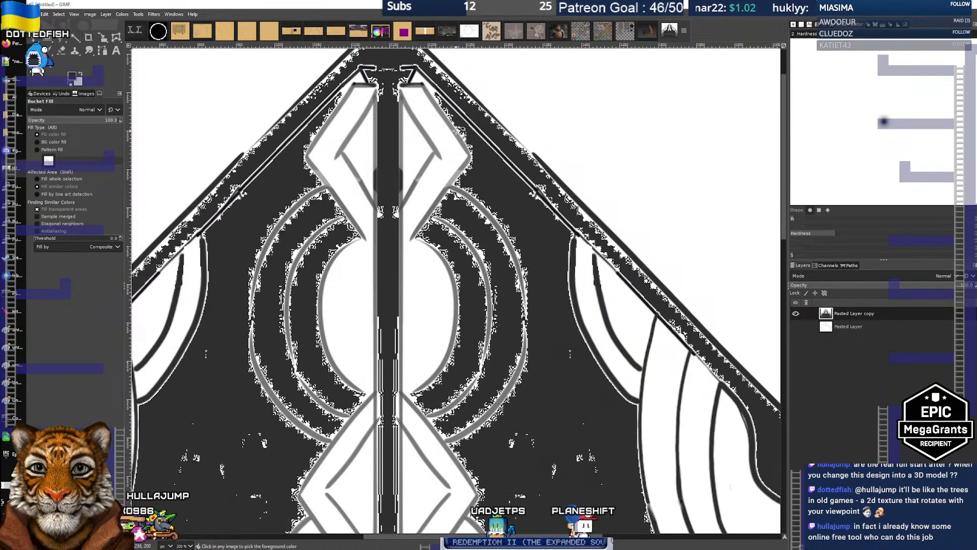
pyautogui.scroll(-3, 415, 196)
pyautogui.hotkey('ctrl', 'z')
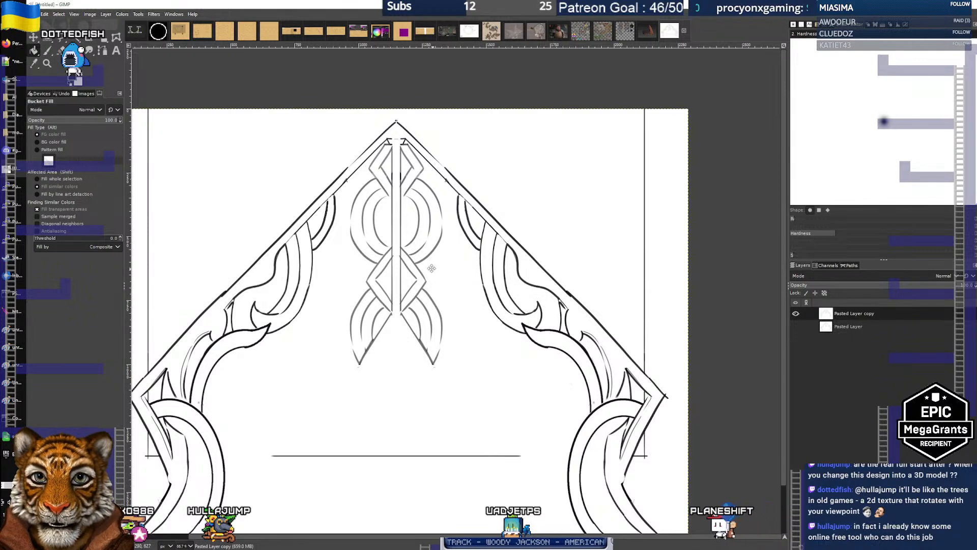
# Clean up stray lines inside the right scroll in white with a 22 px paintbrush and smooth stroke off
pyautogui.moveTo(431, 268); pyautogui.dragTo(384, 244)
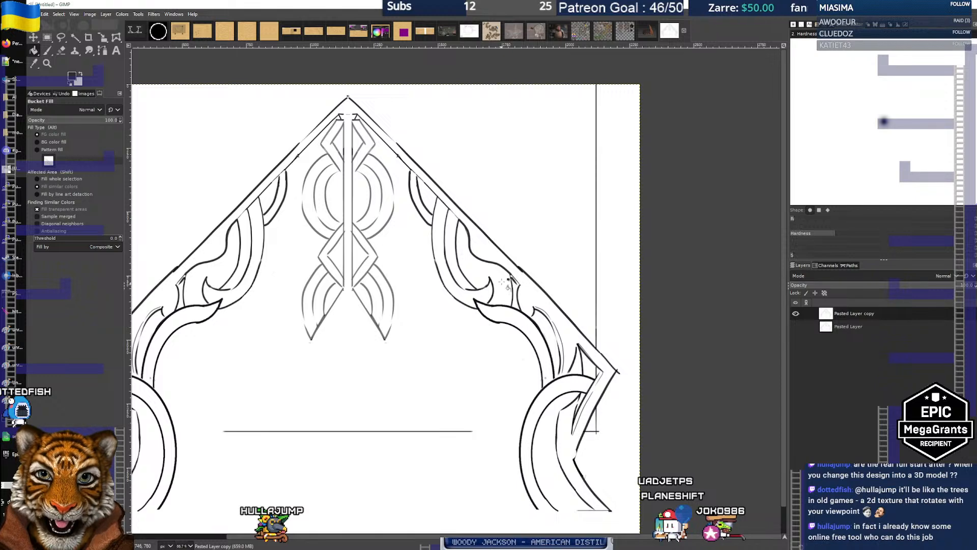
pyautogui.hscroll(-3, 497, 322)
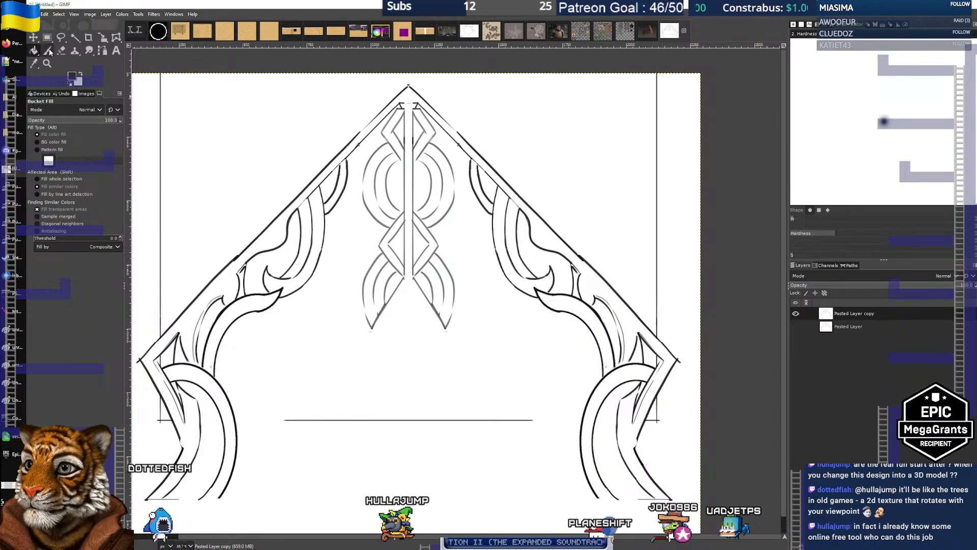
pyautogui.hotkey('shift', 'e')
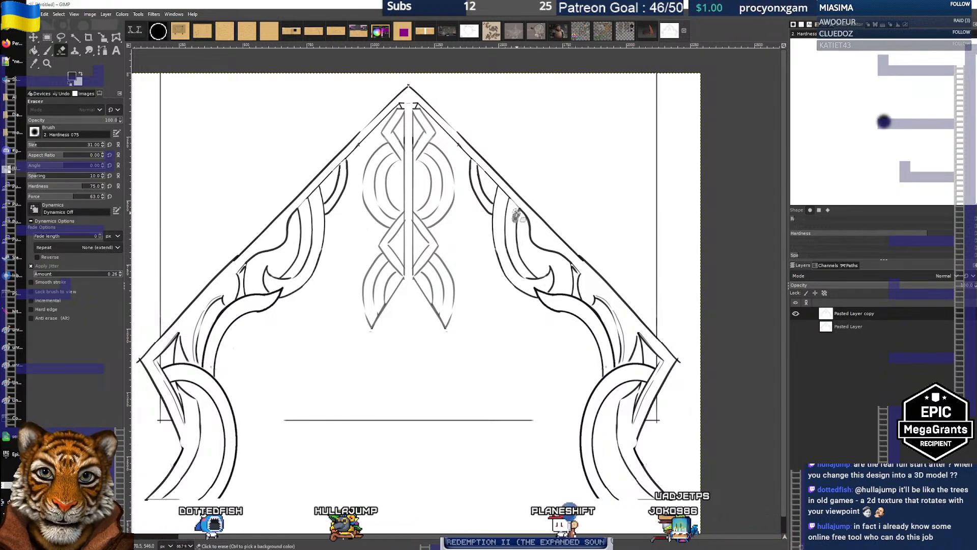
pyautogui.moveTo(517, 212); pyautogui.dragTo(518, 222)
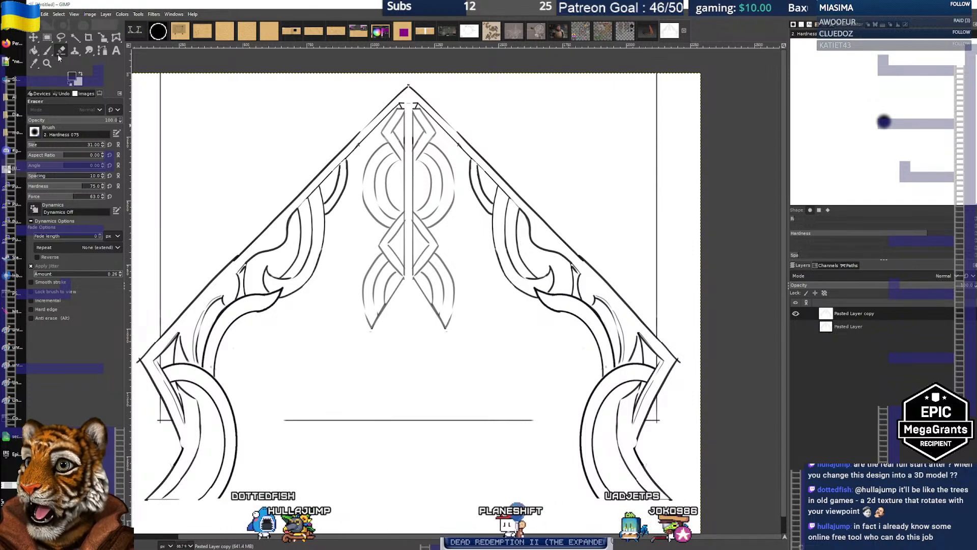
pyautogui.click(47, 50)
pyautogui.press('x')
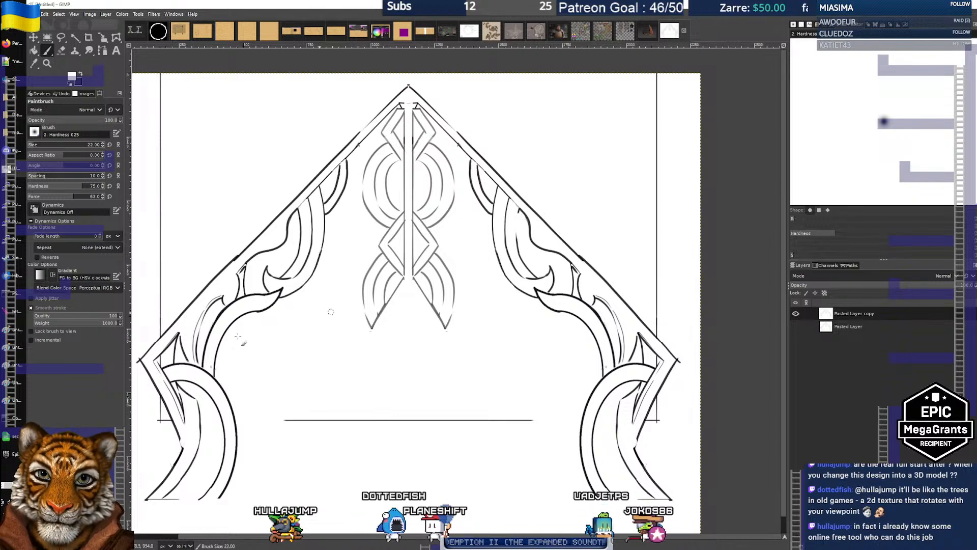
pyautogui.click(31, 308)
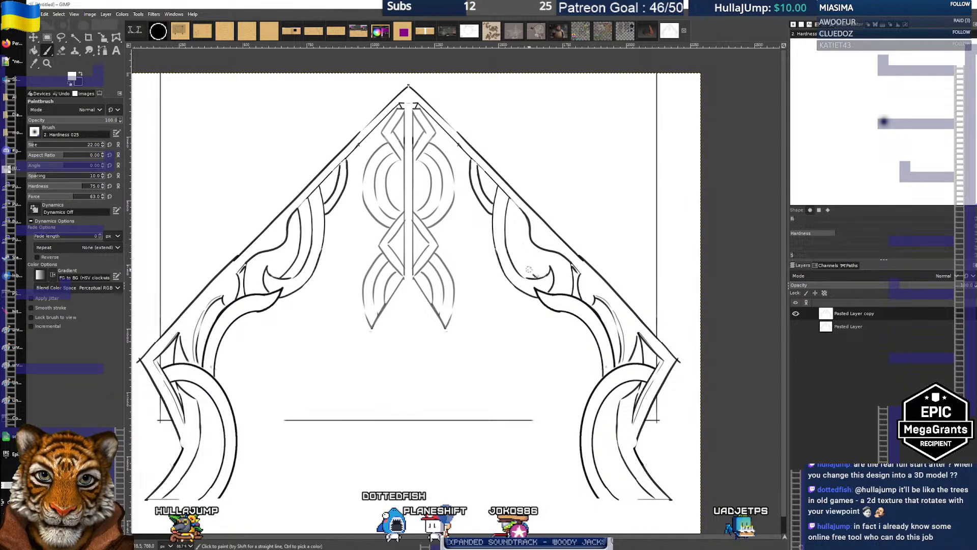
pyautogui.scroll(-2, 475, 217)
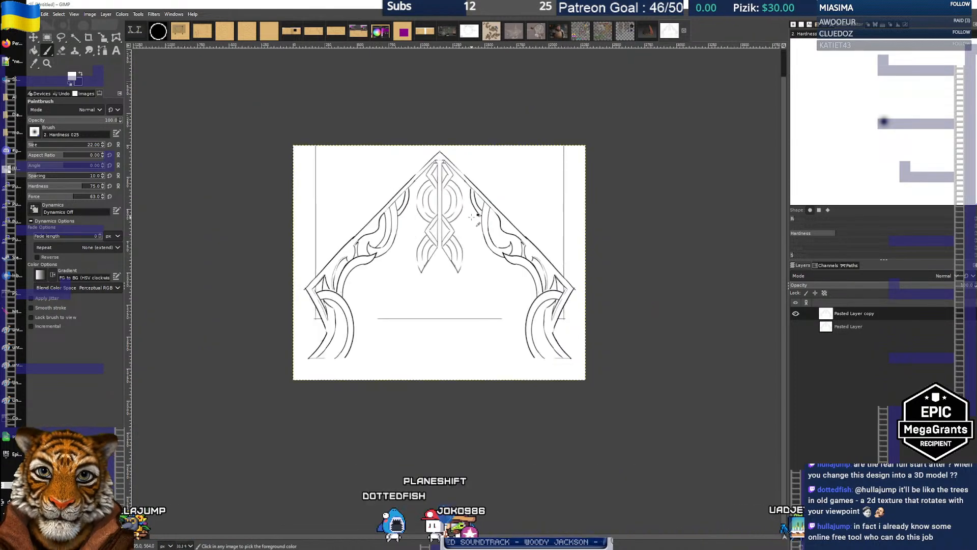
pyautogui.scroll(2, 477, 219)
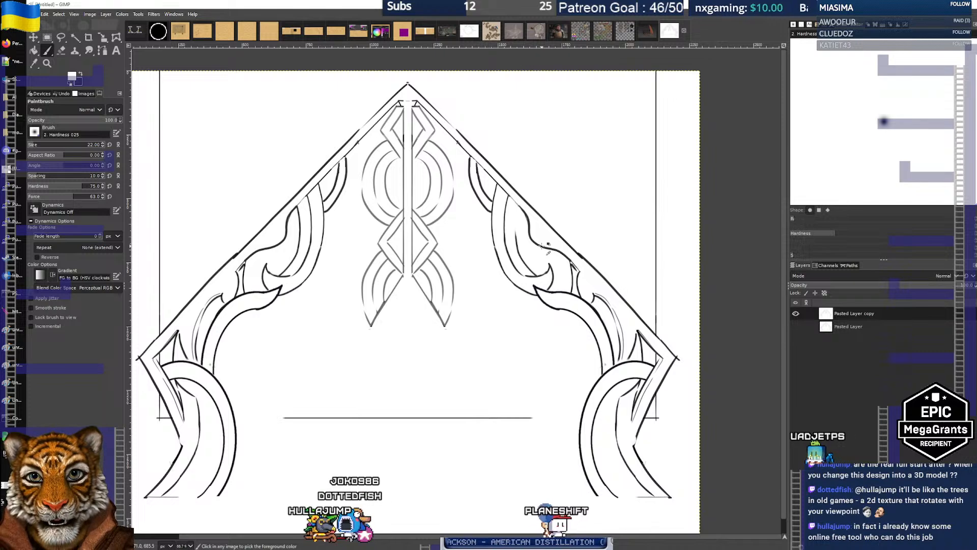
# Redraw the inner curves of the right scroll in the dark colour with a 10 px paintbrush and smooth stroke on
pyautogui.hotkey('ctrl', 'z')
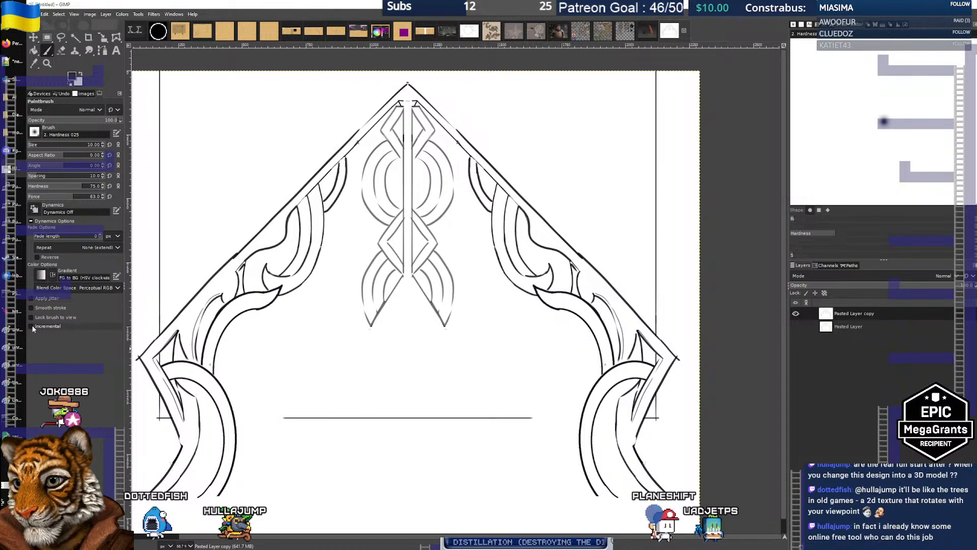
pyautogui.click(31, 307)
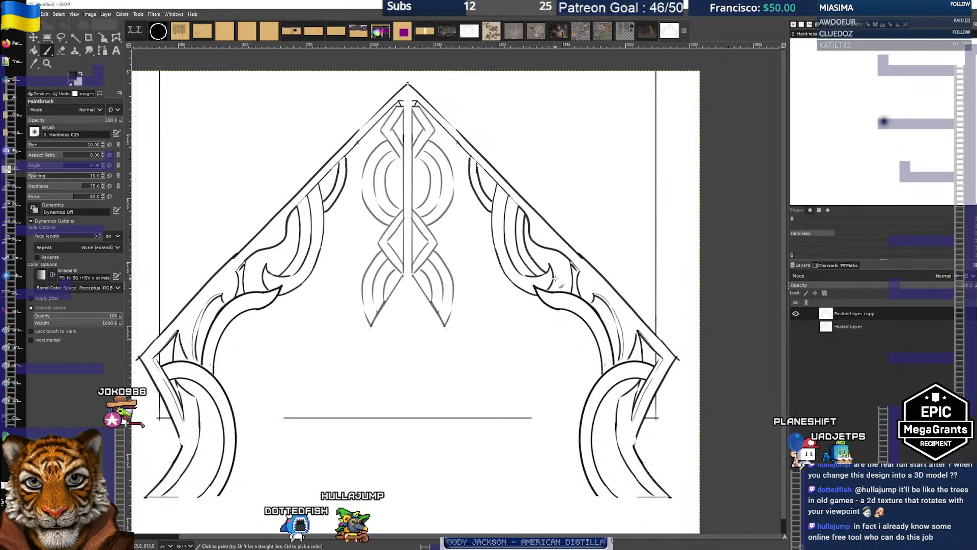
pyautogui.scroll(-1, 537, 229)
pyautogui.scroll(-1, 544, 245)
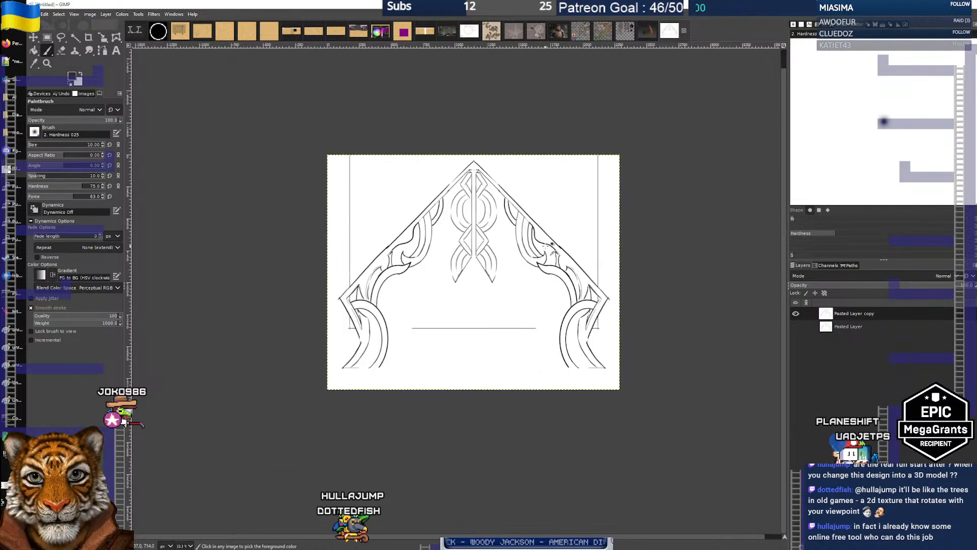
pyautogui.scroll(1, 543, 251)
pyautogui.scroll(1, 545, 252)
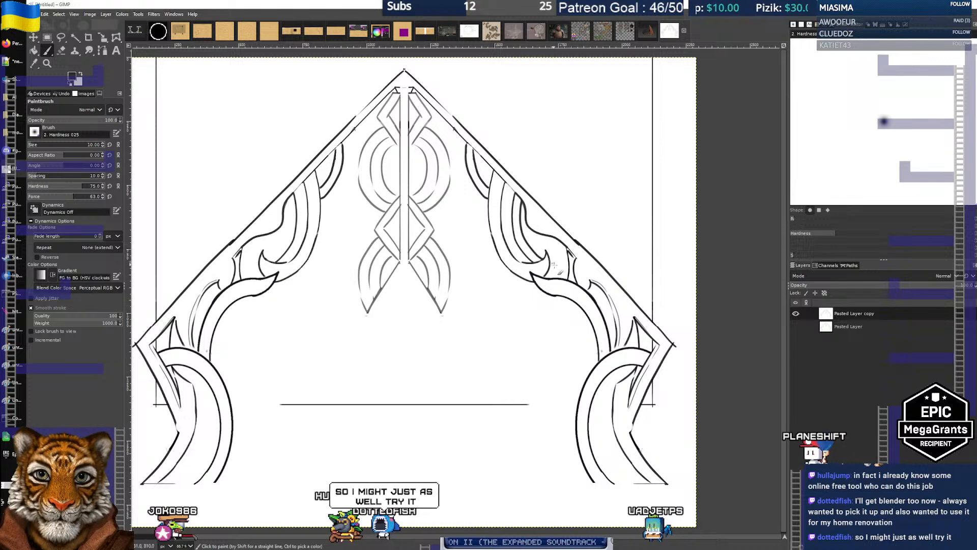
pyautogui.scroll(1, 570, 265)
pyautogui.scroll(-1, 563, 267)
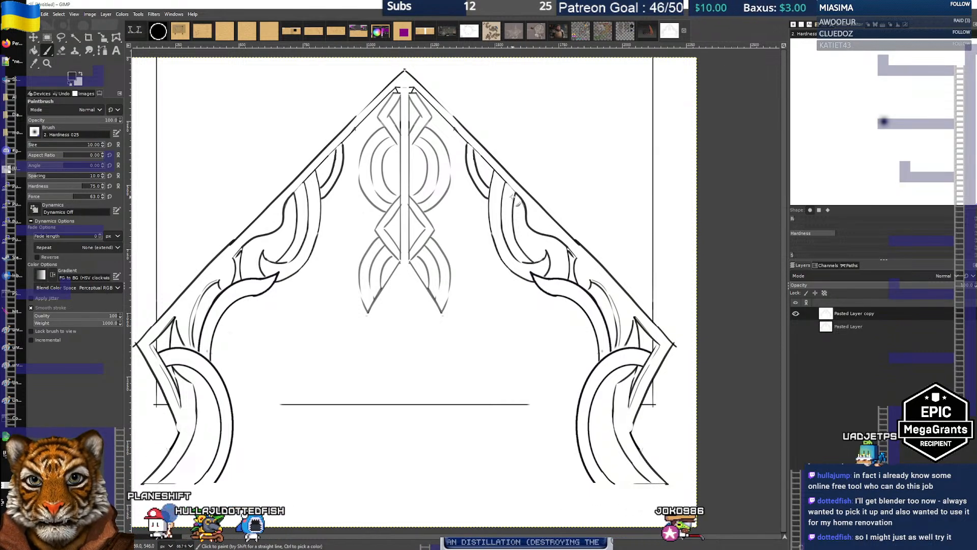
# Close the small gaps in the right scroll's outlines with a 6 px paintbrush
pyautogui.scroll(1, 518, 261)
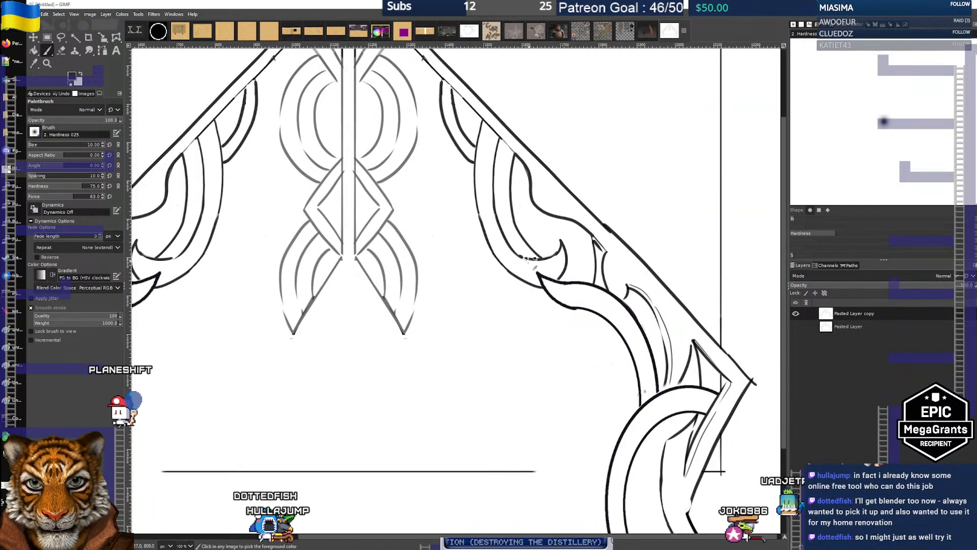
pyautogui.press('[')
pyautogui.press('[')
pyautogui.press('[')
pyautogui.press('[')
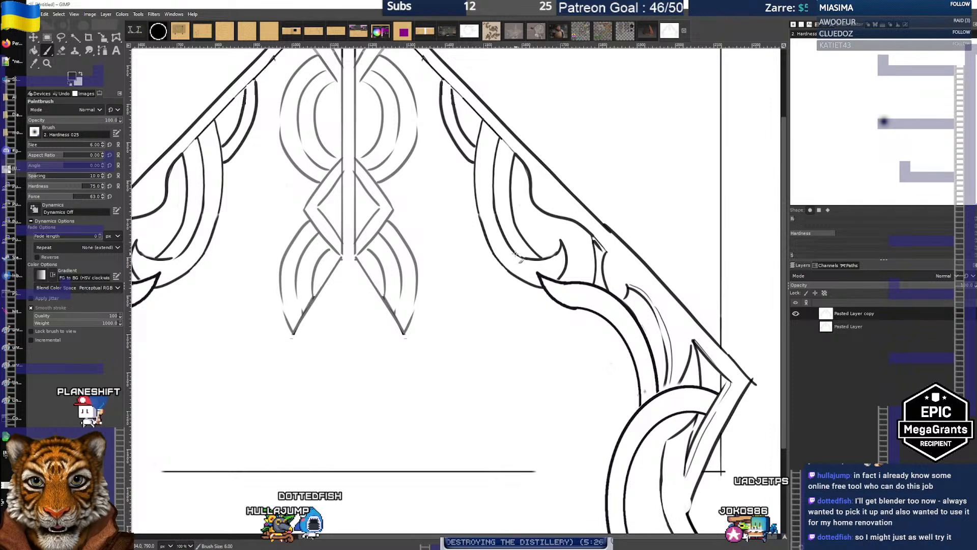
pyautogui.scroll(-2, 528, 262)
pyautogui.scroll(1, 528, 262)
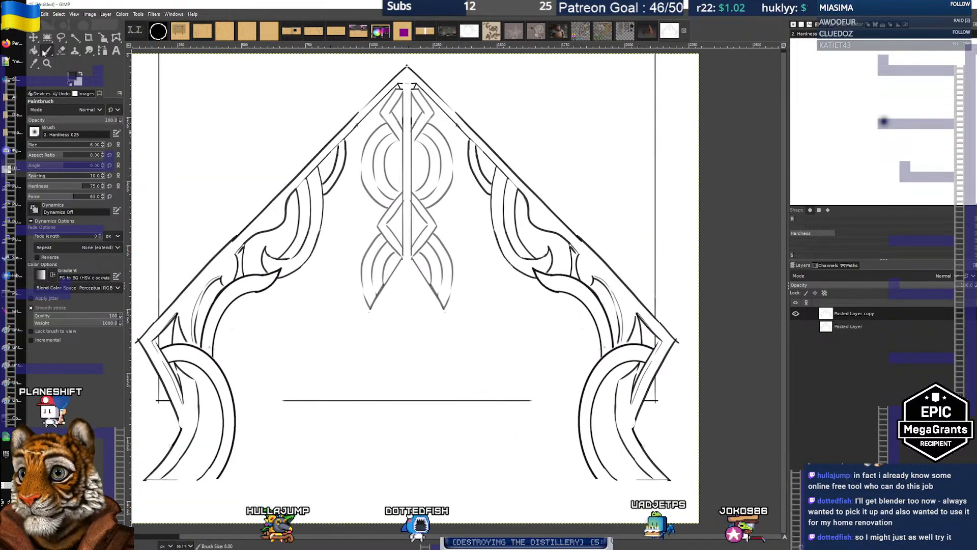
# Try bucket-filling the right scroll bands and the adjoining frame with the dark colour, using a threshold of about 40
pyautogui.hotkey('shift', 'b')
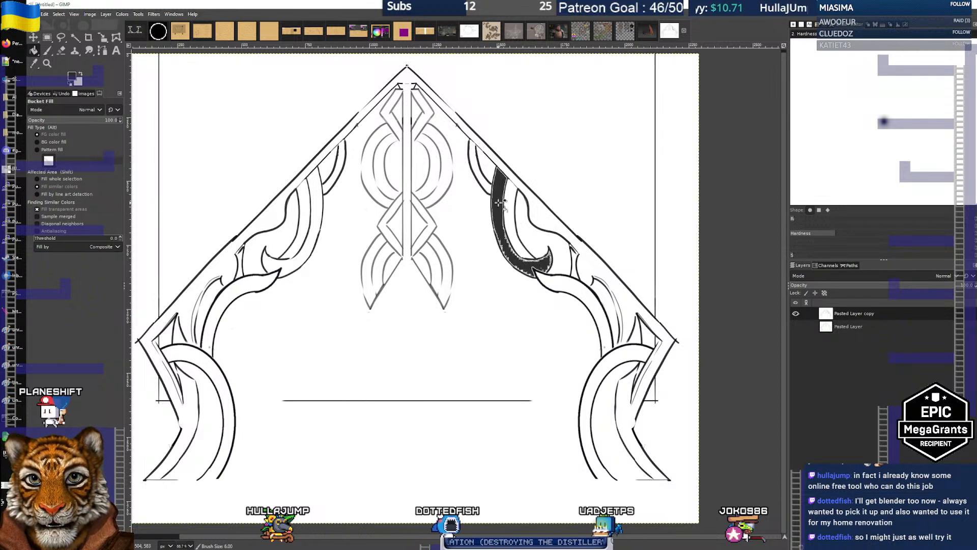
pyautogui.hotkey('ctrl', 'z')
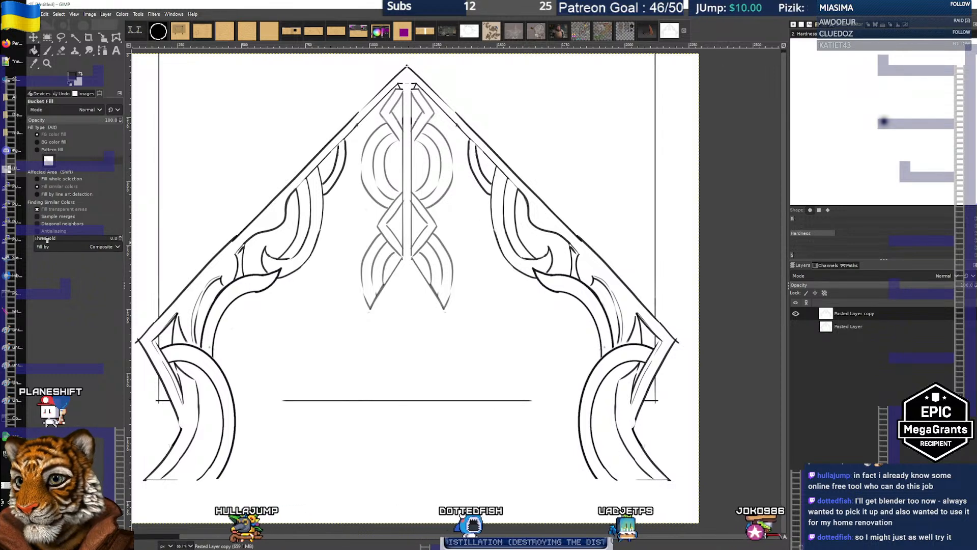
pyautogui.click(497, 216)
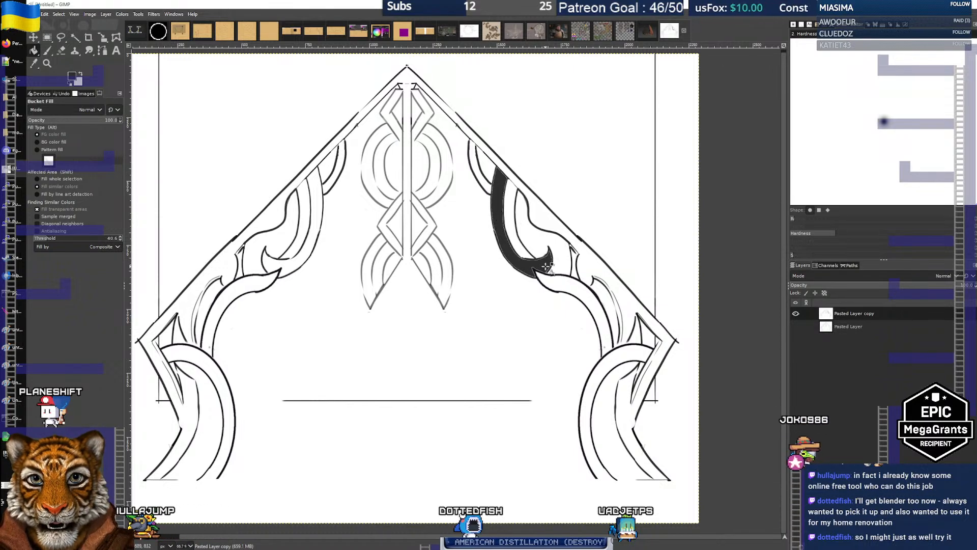
pyautogui.click(532, 245)
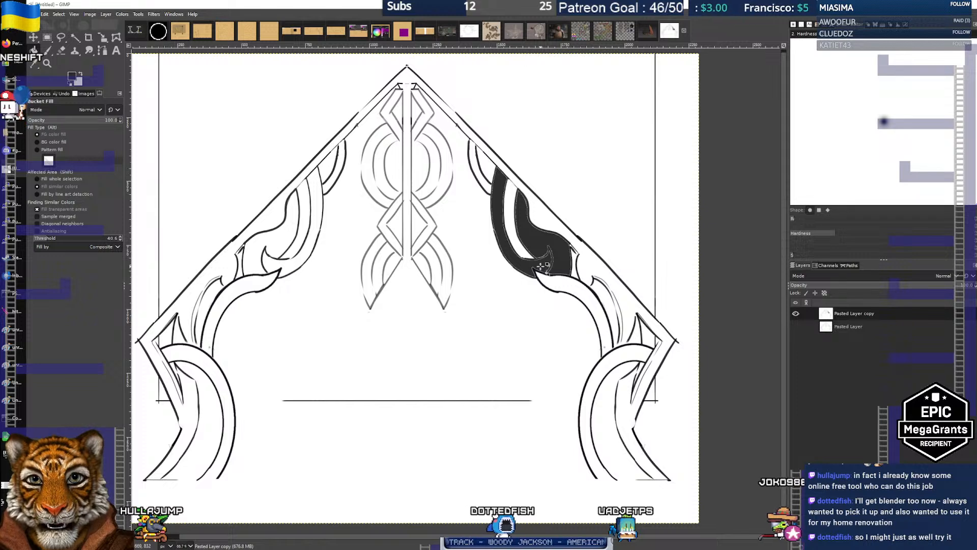
pyautogui.click(580, 283)
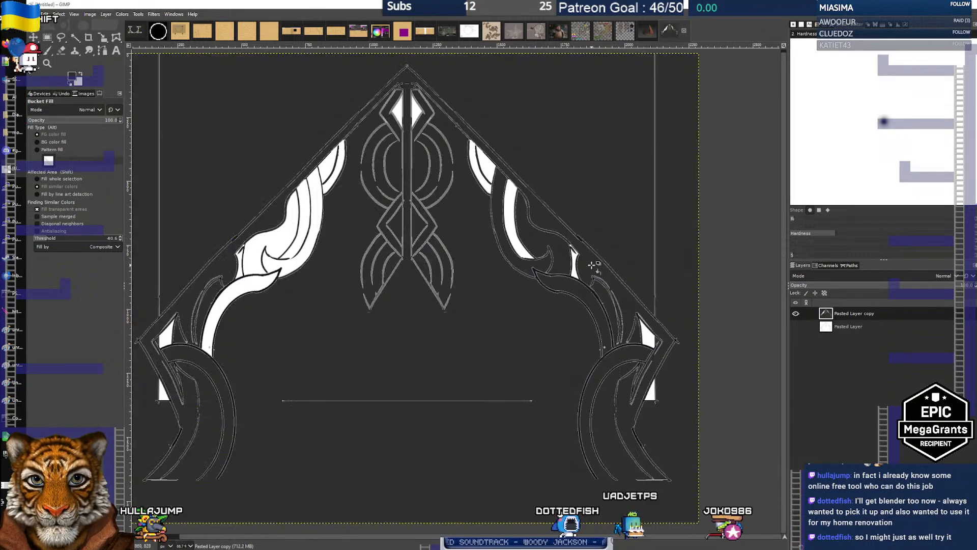
pyautogui.click(591, 265)
# Undo all the dark fills on the right scrollwork and frame
pyautogui.hotkey('ctrl', 'z')
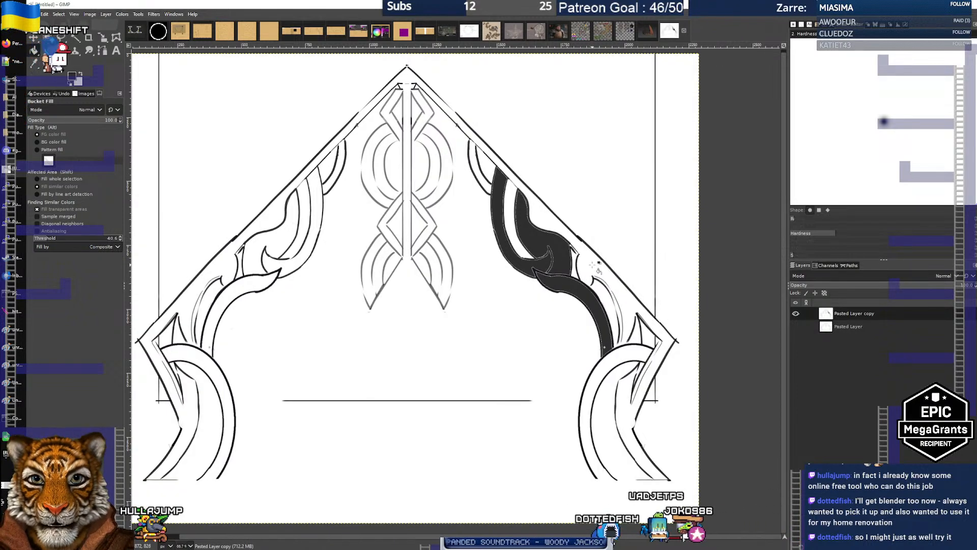
pyautogui.hotkey('ctrl', 'z')
pyautogui.hotkey('ctrl', 'z')
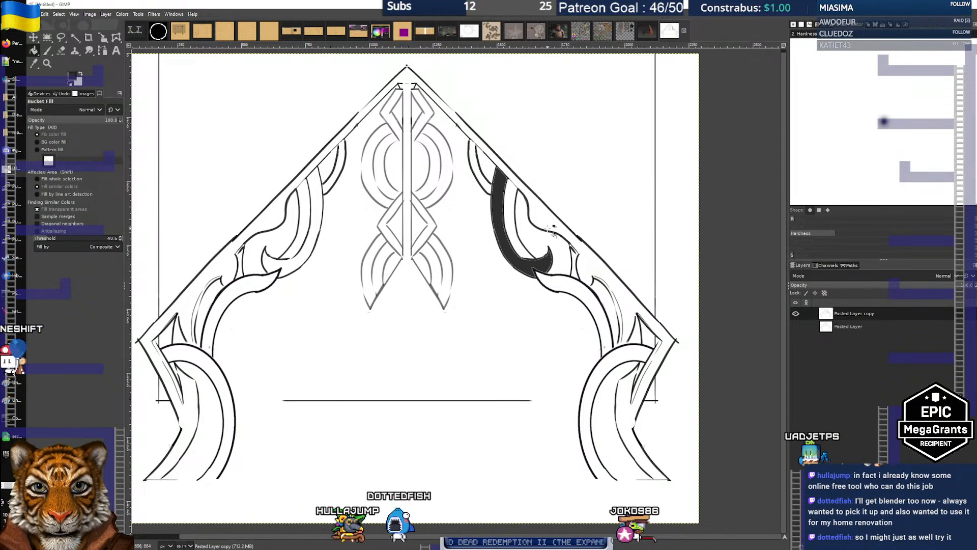
pyautogui.hotkey('ctrl', 'z')
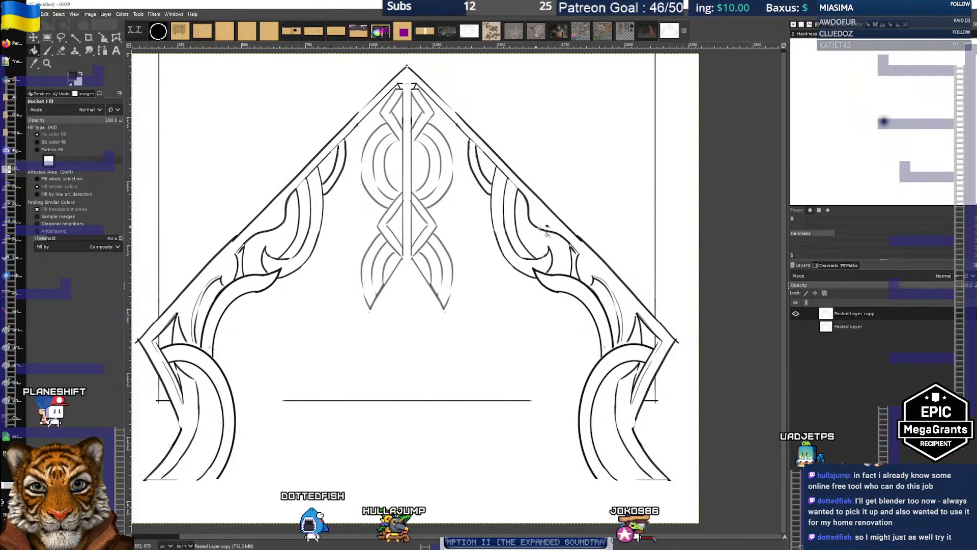
# Paint over the right scroll's inner curves in the light colour with a 28 px paintbrush and turn smooth stroke off
pyautogui.hotkey('ctrl', 'z')
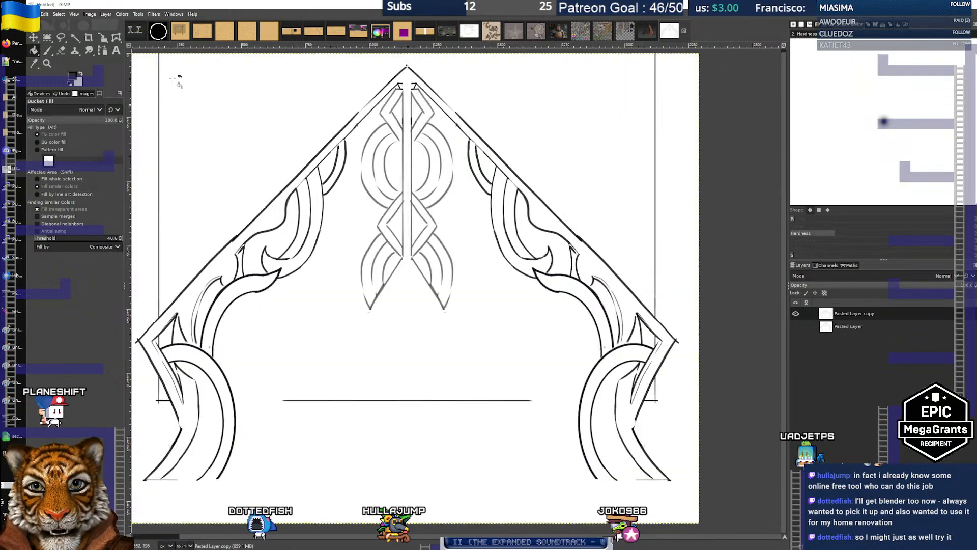
pyautogui.click(62, 50)
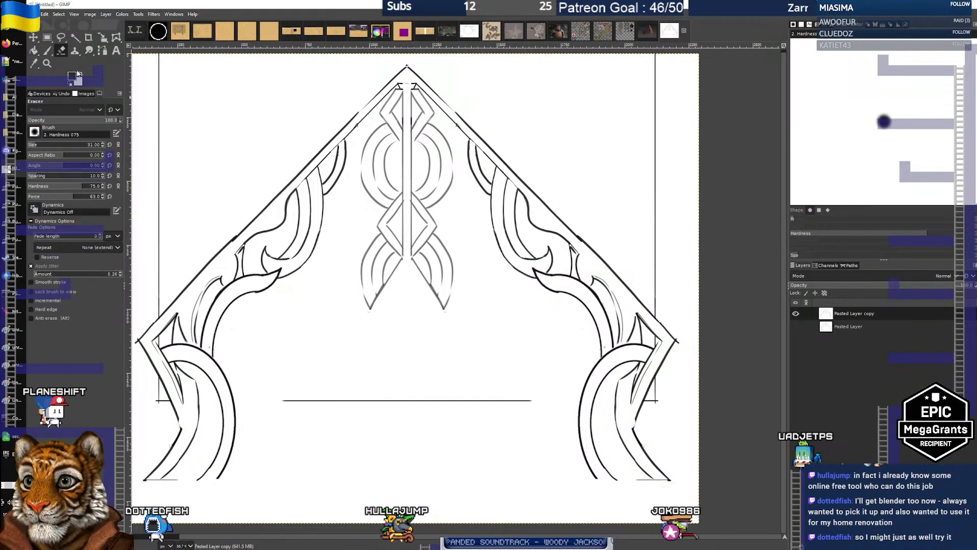
pyautogui.click(49, 51)
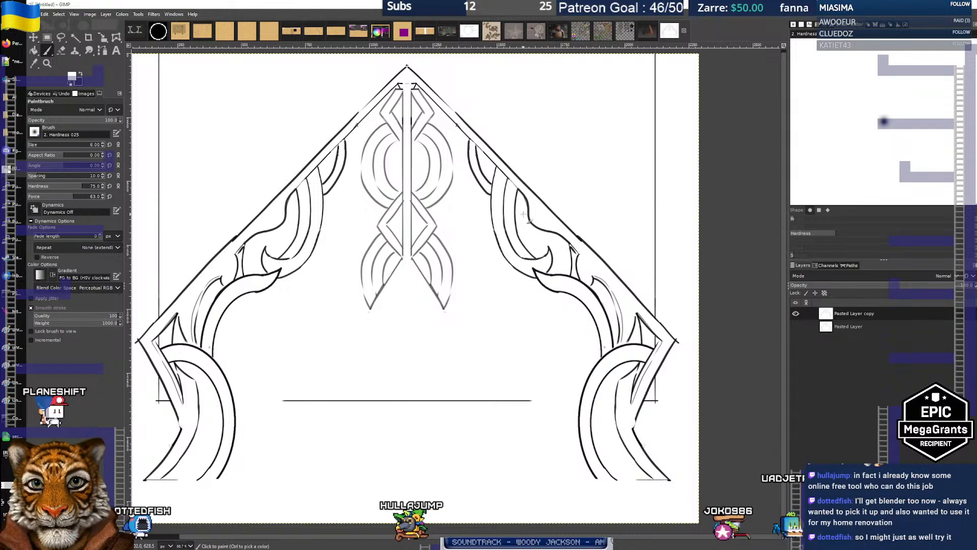
pyautogui.press(']')
pyautogui.press(']')
pyautogui.press(']')
pyautogui.press(']')
pyautogui.press(']')
pyautogui.press(']')
pyautogui.press(']')
pyautogui.press(']')
pyautogui.press(']')
pyautogui.press(']')
pyautogui.press(']')
pyautogui.press(']')
pyautogui.press(']')
pyautogui.press(']')
pyautogui.press(']')
pyautogui.press(']')
pyautogui.press(']')
pyautogui.press(']')
pyautogui.press(']')
pyautogui.press(']')
pyautogui.press(']')
pyautogui.press(']')
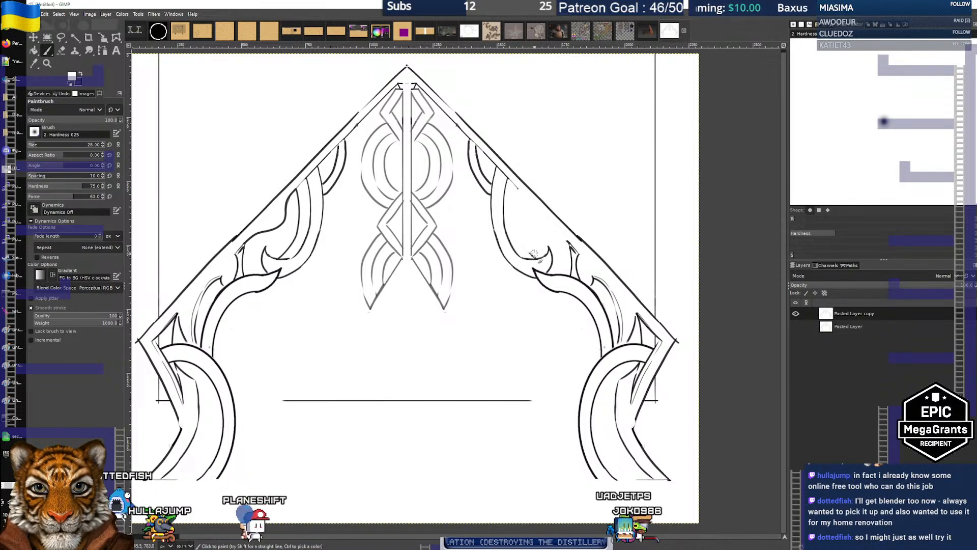
pyautogui.click(38, 307)
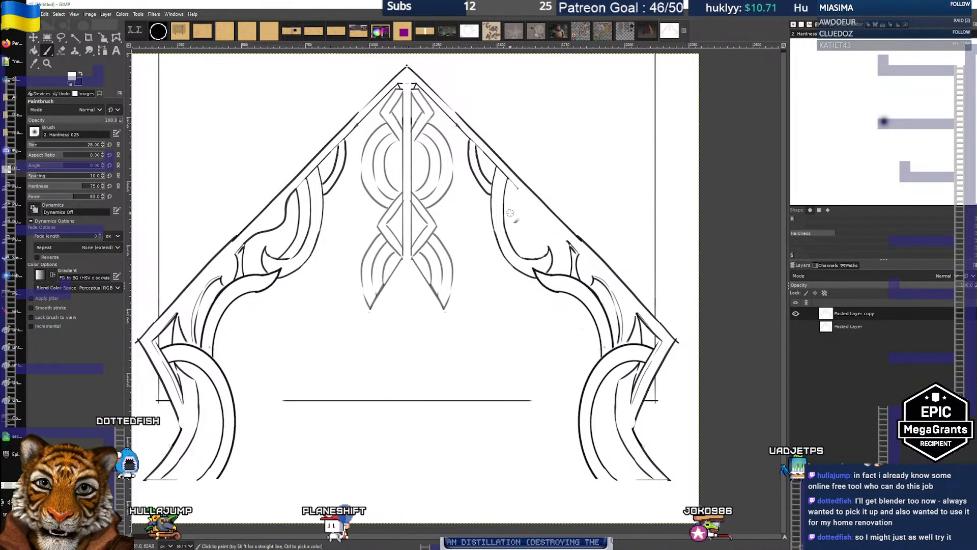
# Set the paintbrush size to 10 px and swap the foreground back to the dark colour
pyautogui.press('[')
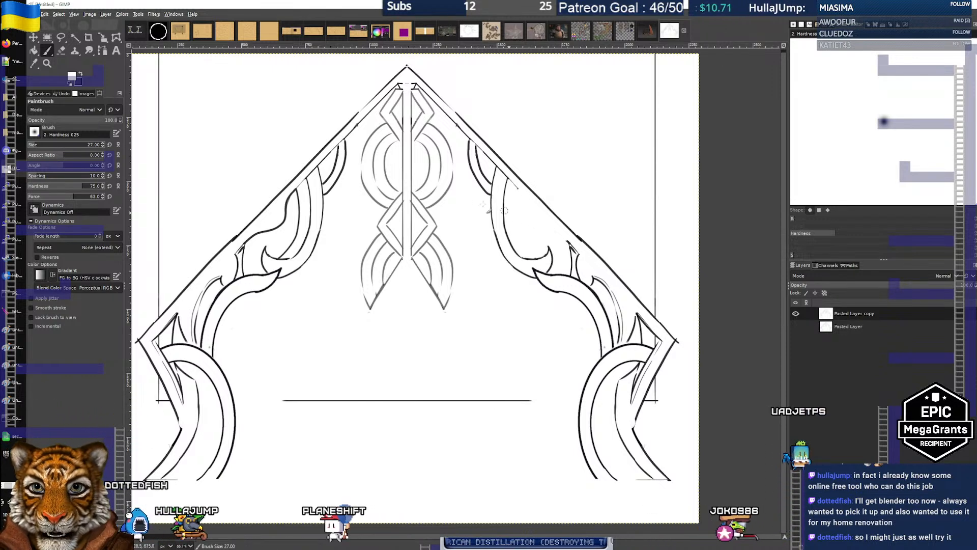
pyautogui.click(92, 145)
pyautogui.write('10')
pyautogui.press('Return')
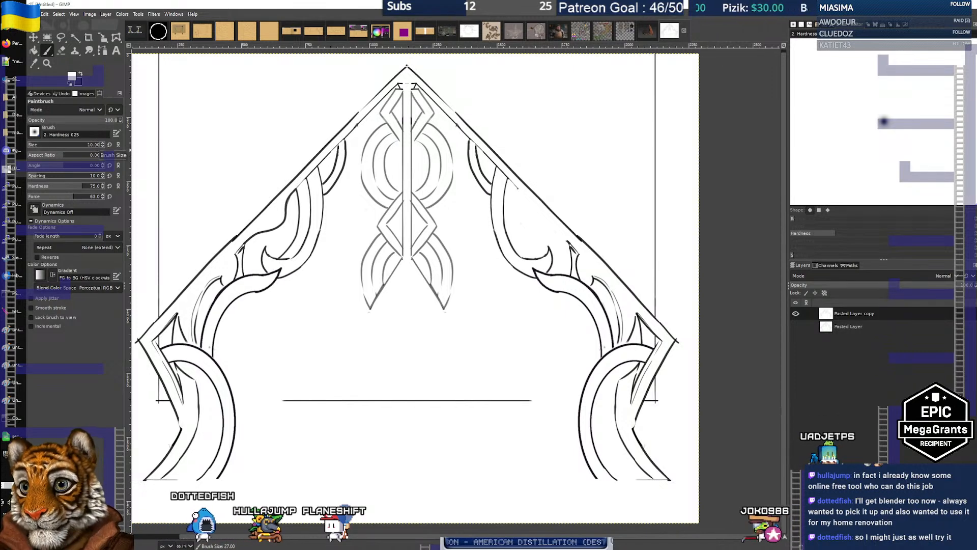
pyautogui.click(80, 74)
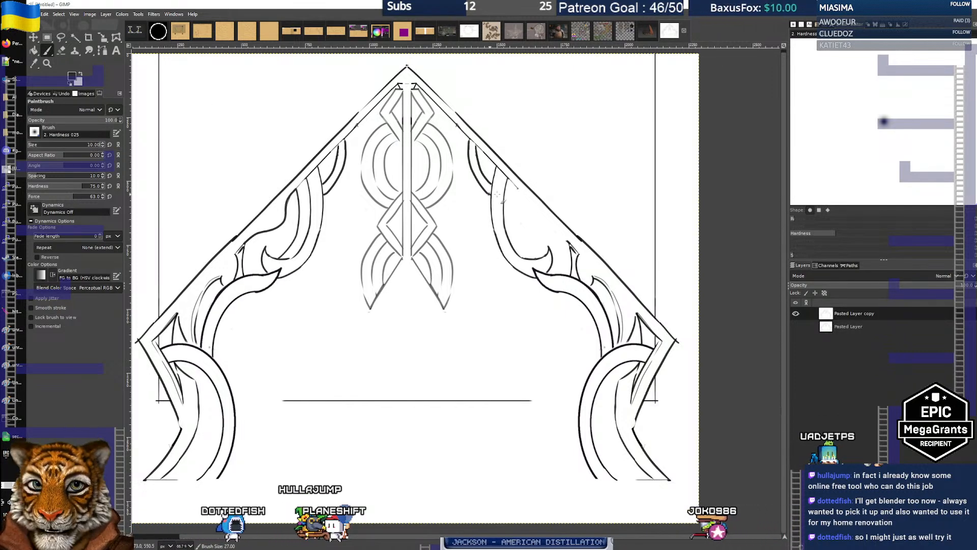
# Try redrawing the right scroll's inner curves freehand in the dark colour with smooth stroke on
pyautogui.click(33, 308)
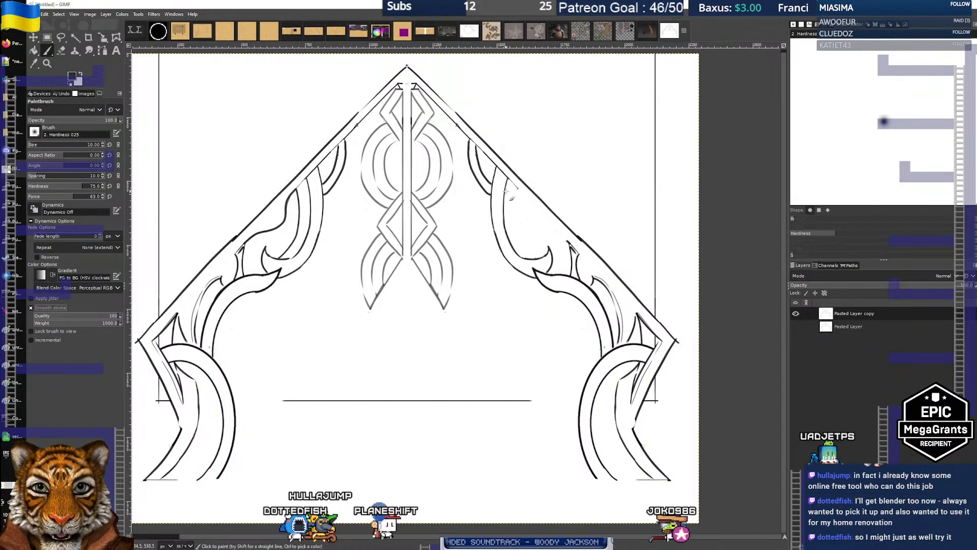
pyautogui.hotkey('ctrl', 'z')
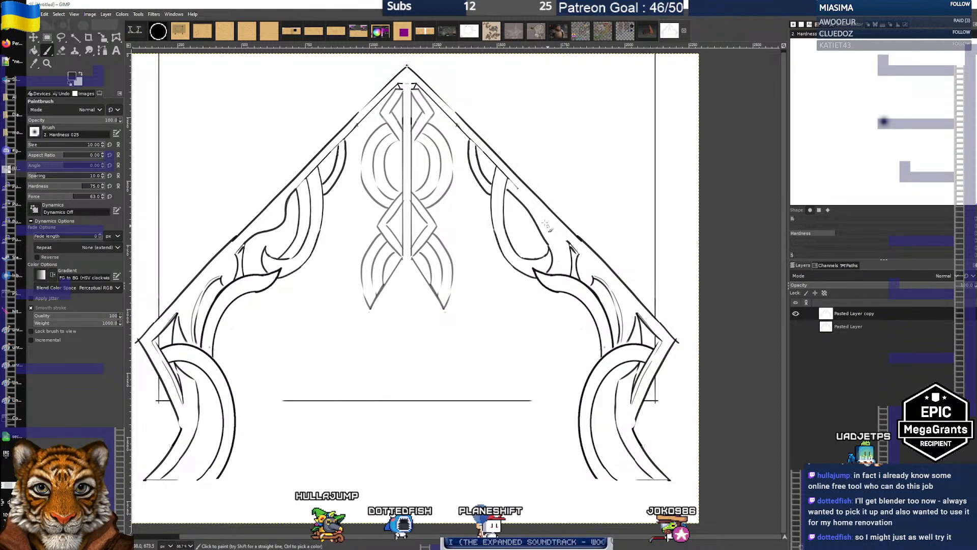
pyautogui.moveTo(529, 204)
pyautogui.mouseDown()
pyautogui.moveTo(542, 223)
pyautogui.moveTo(538, 238)
pyautogui.mouseUp()
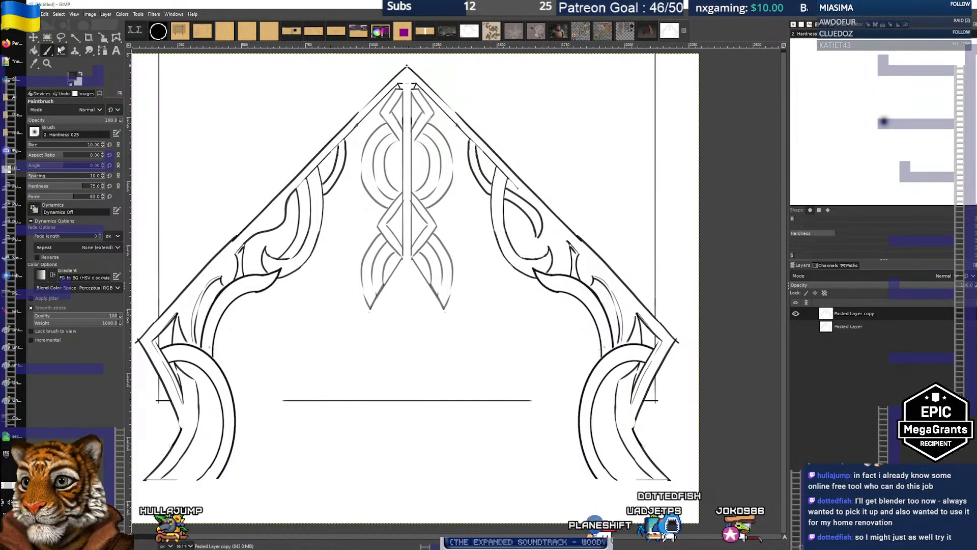
# Switch to the Eraser and remove the alpha channel from both Pasted Layer and Pasted Layer copy
pyautogui.hotkey('shift', 'e')
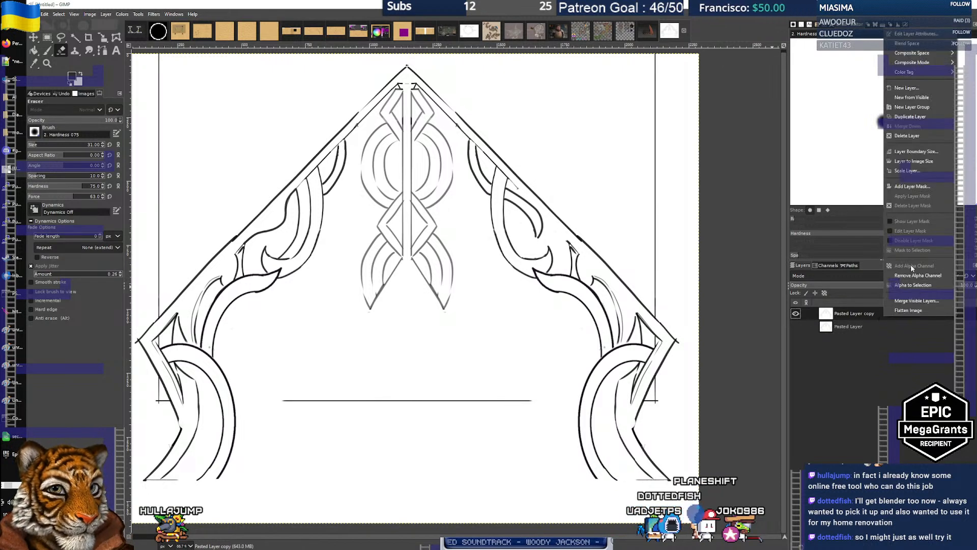
pyautogui.rightClick(884, 328)
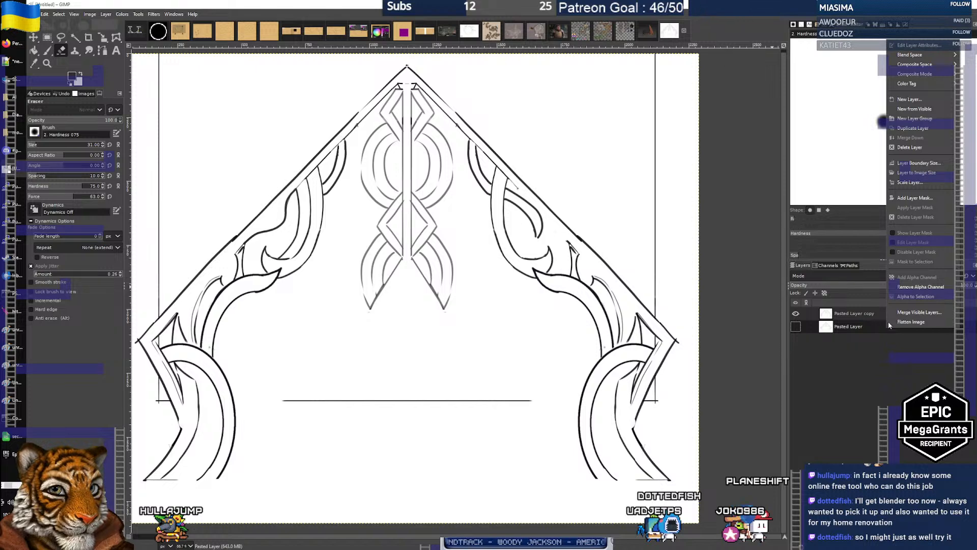
pyautogui.click(914, 286)
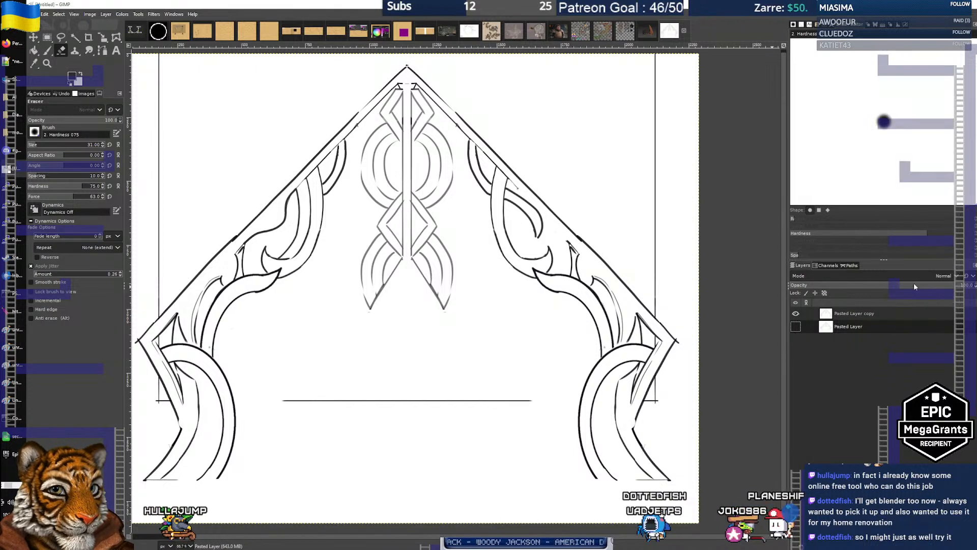
pyautogui.click(889, 318)
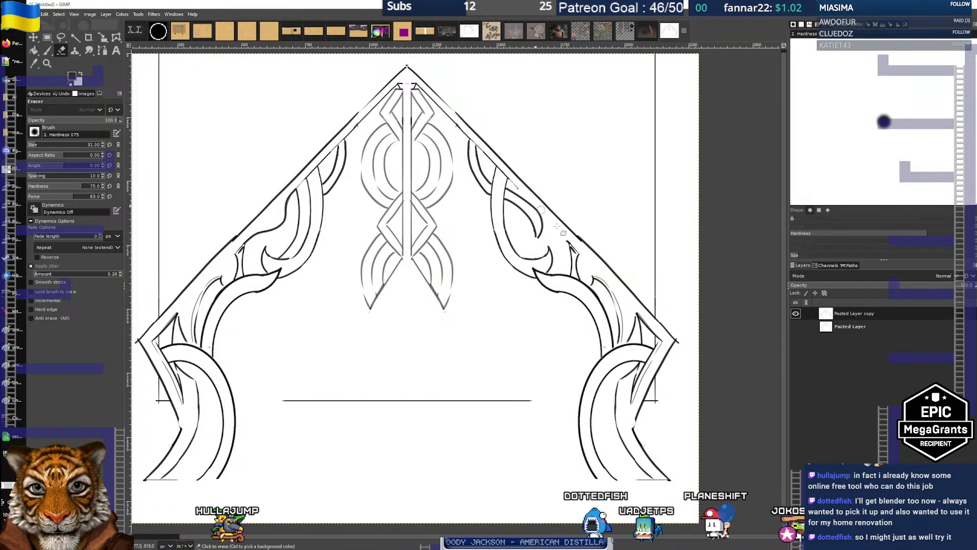
pyautogui.click(577, 257)
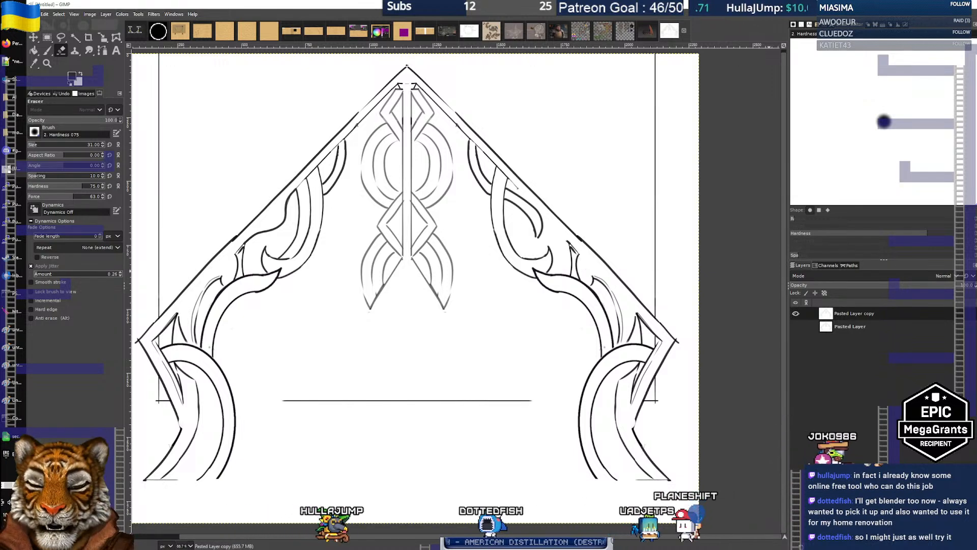
pyautogui.rightClick(878, 312)
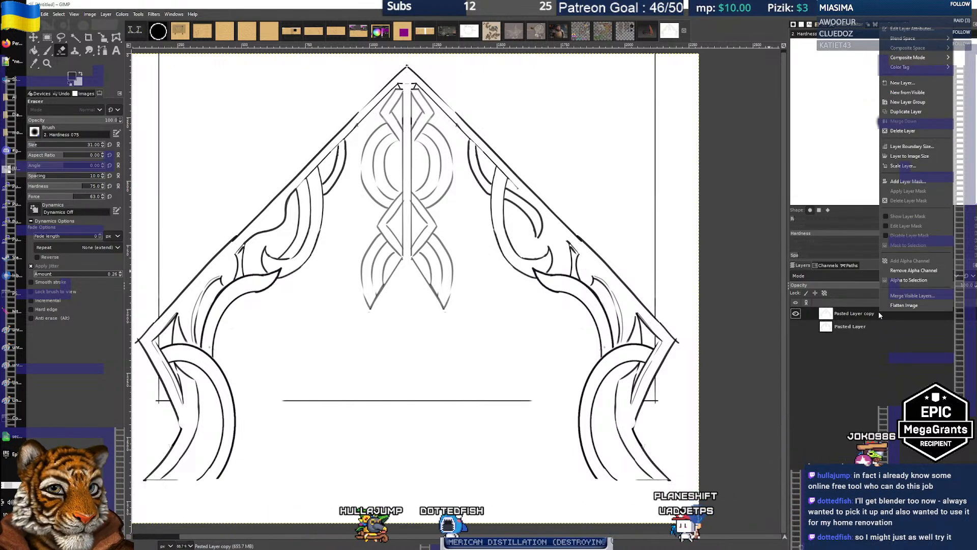
pyautogui.click(905, 270)
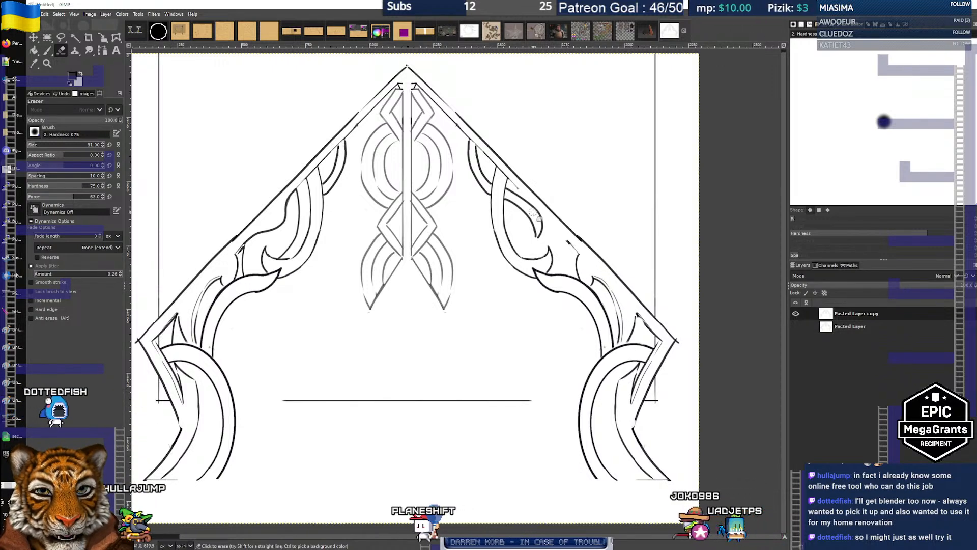
# Erase the freehand inner curves from the right scroll on Pasted Layer copy
pyautogui.moveTo(508, 265)
pyautogui.mouseDown()
pyautogui.moveTo(481, 295)
pyautogui.moveTo(493, 276)
pyautogui.mouseUp()
pyautogui.scroll(1, 513, 265)
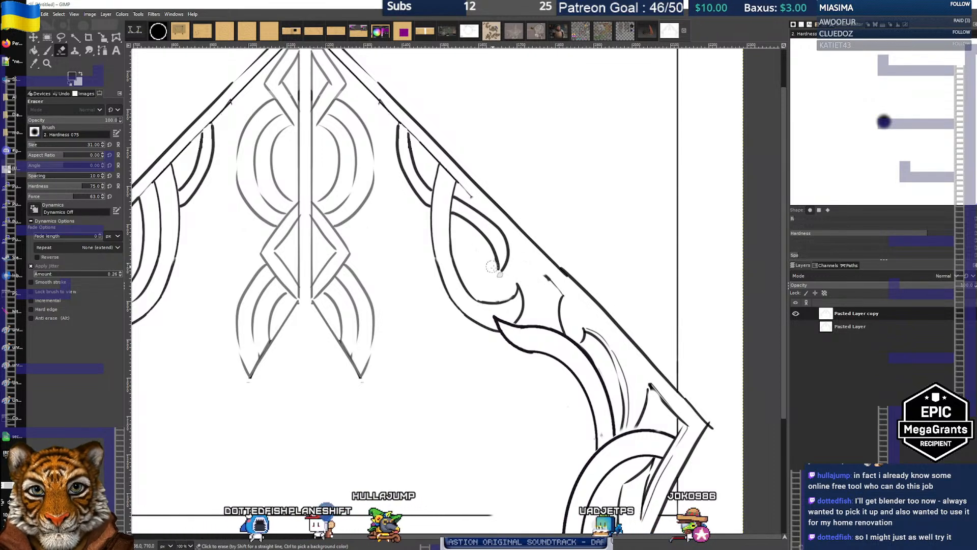
pyautogui.moveTo(498, 268)
pyautogui.mouseDown()
pyautogui.moveTo(503, 230)
pyautogui.moveTo(506, 247)
pyautogui.moveTo(457, 197)
pyautogui.moveTo(455, 218)
pyautogui.moveTo(484, 236)
pyautogui.mouseUp()
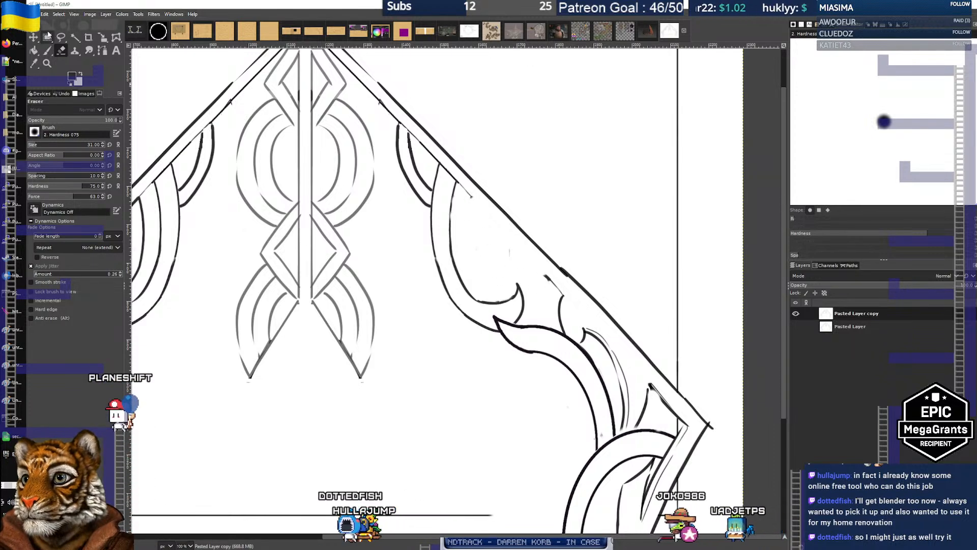
pyautogui.press('r')
pyautogui.moveTo(585, 271); pyautogui.dragTo(608, 280)
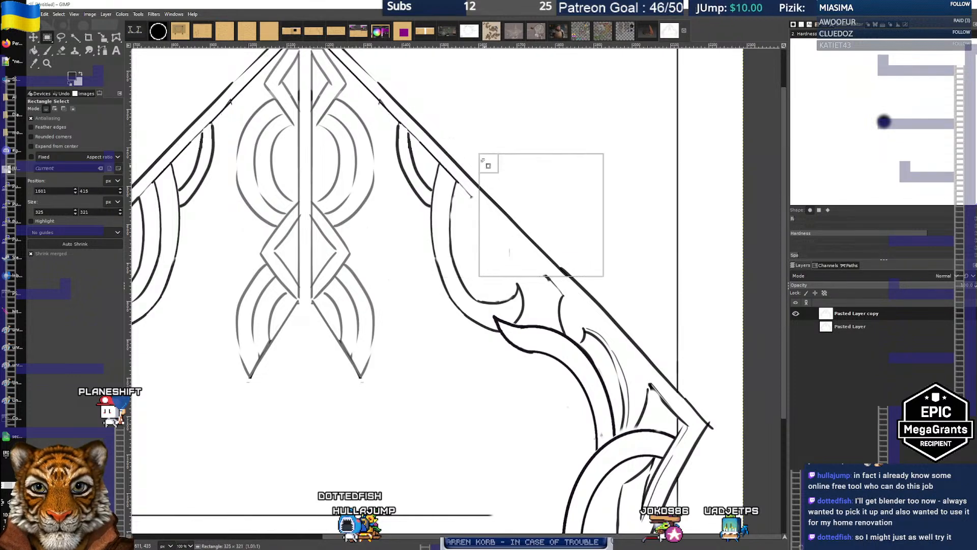
pyautogui.moveTo(602, 273); pyautogui.dragTo(555, 323)
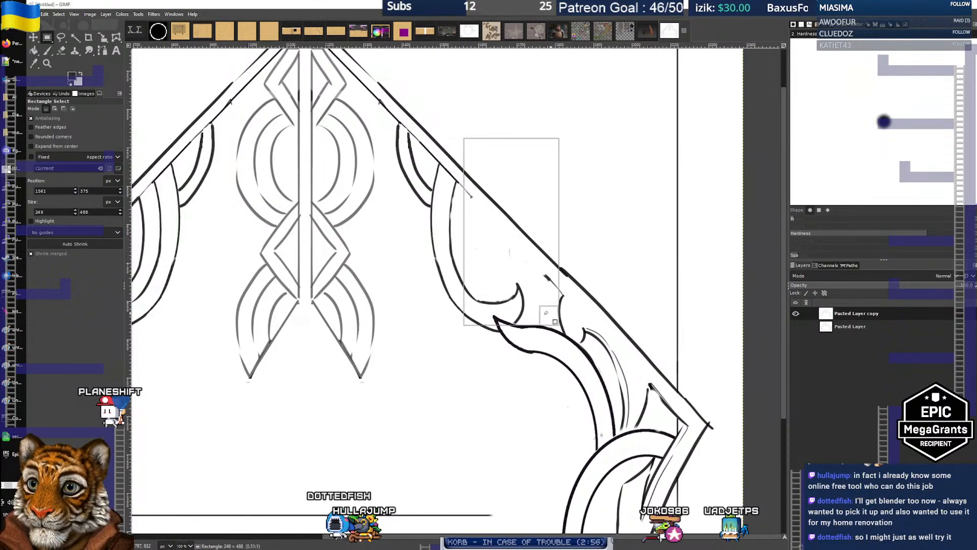
pyautogui.moveTo(564, 269); pyautogui.dragTo(593, 278)
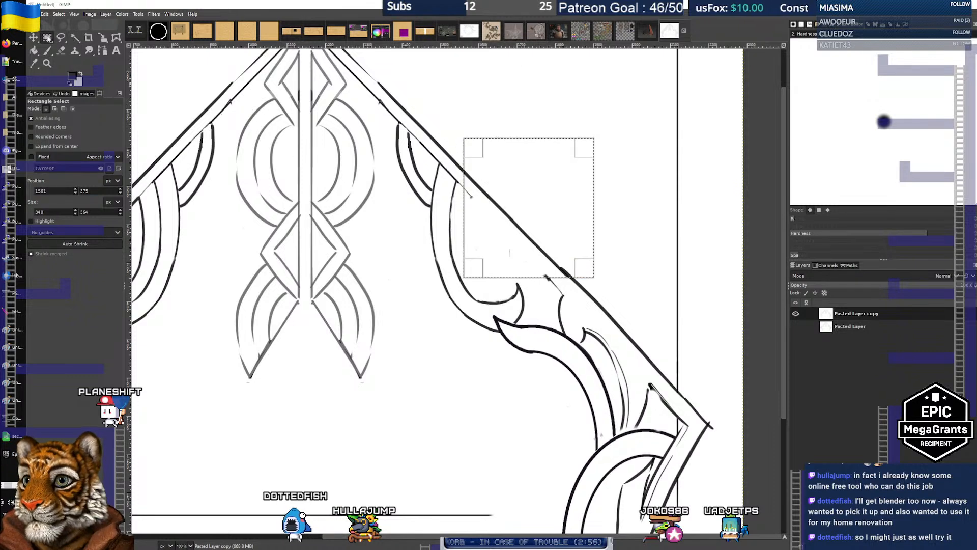
# Make an elliptical selection about 384 × 427 px across the right roof slope, with its lower edge reaching into the scroll area
pyautogui.moveTo(48, 40); pyautogui.dragTo(71, 51)
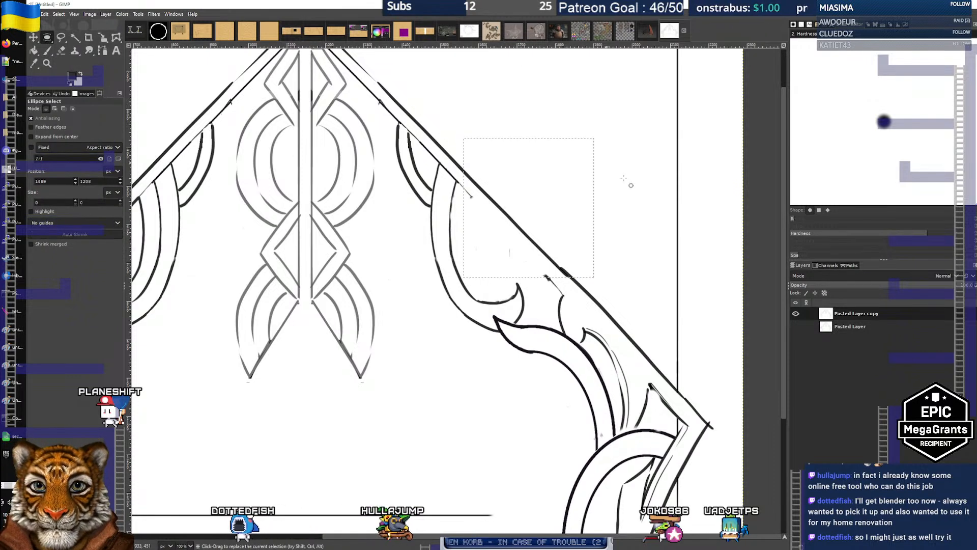
pyautogui.moveTo(467, 145); pyautogui.dragTo(479, 127)
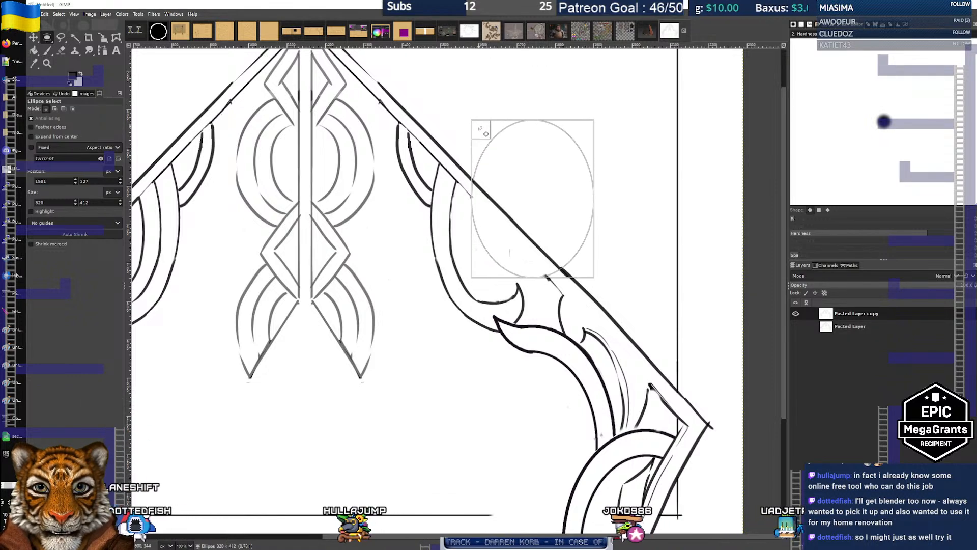
pyautogui.moveTo(599, 274)
pyautogui.mouseDown()
pyautogui.moveTo(637, 275)
pyautogui.moveTo(612, 271)
pyautogui.mouseUp()
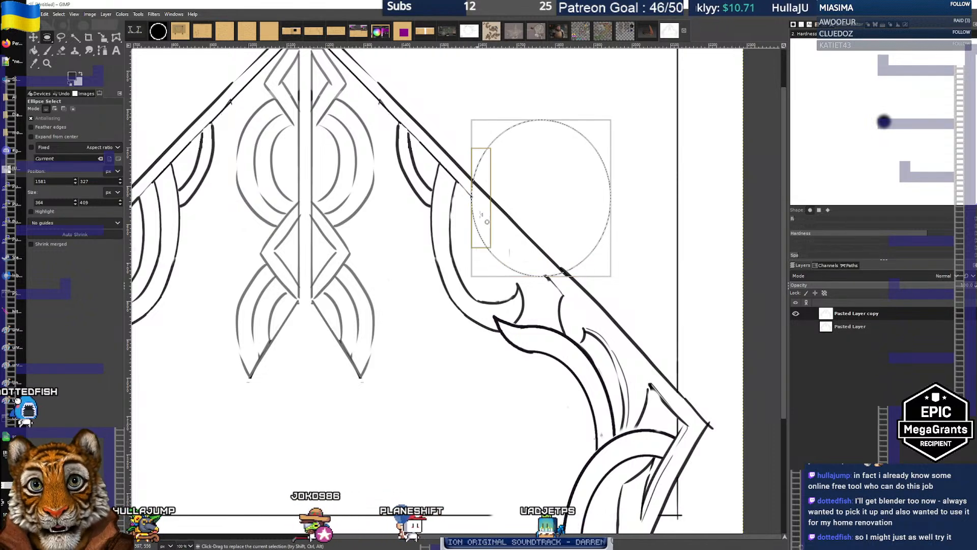
pyautogui.moveTo(487, 274); pyautogui.dragTo(479, 283)
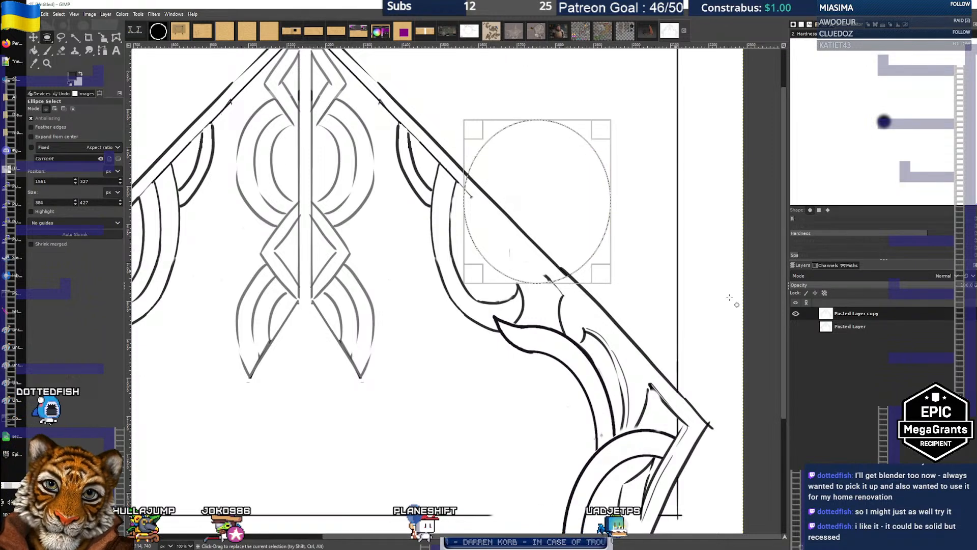
# Add a transparent layer named "shadow" above Pasted Layer copy, and try and undo removing its alpha channel
pyautogui.click(802, 546)
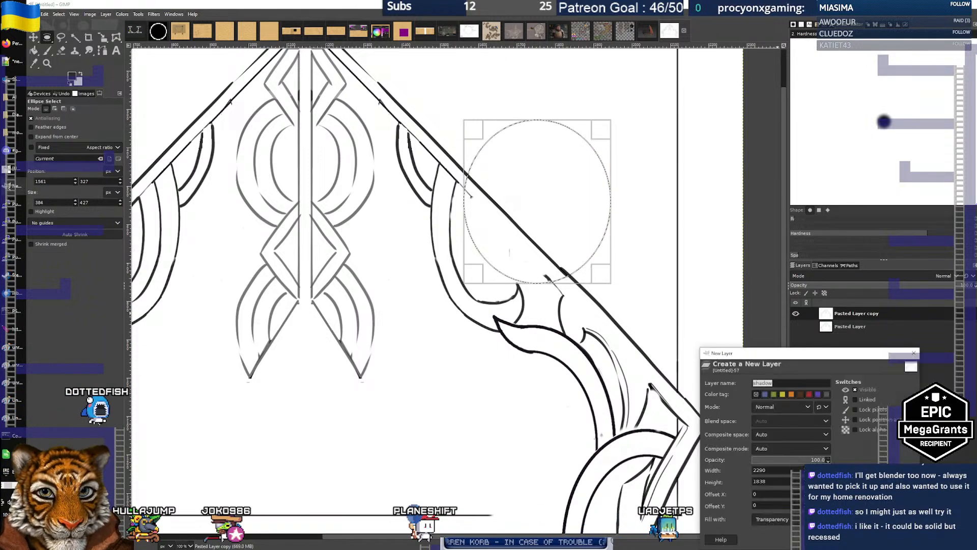
pyautogui.press('Return')
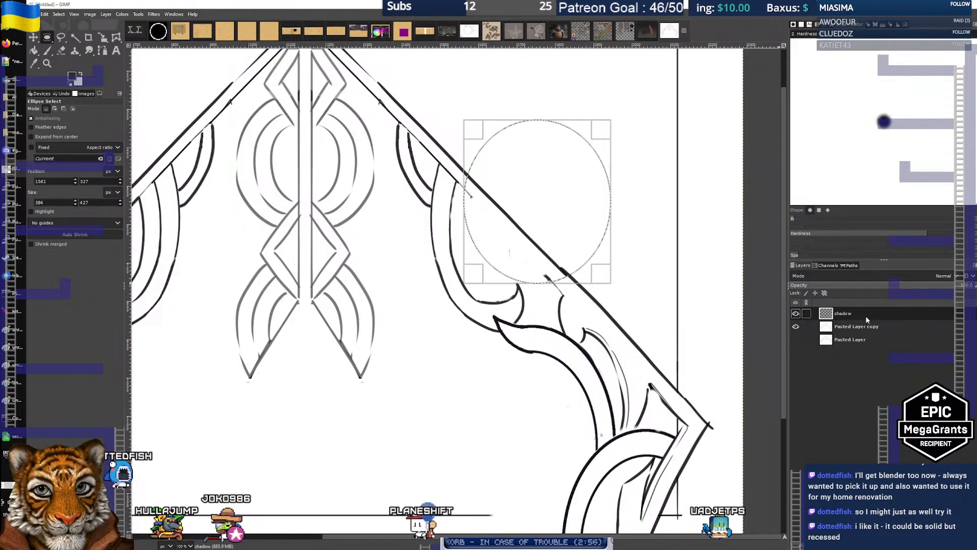
pyautogui.click(900, 273)
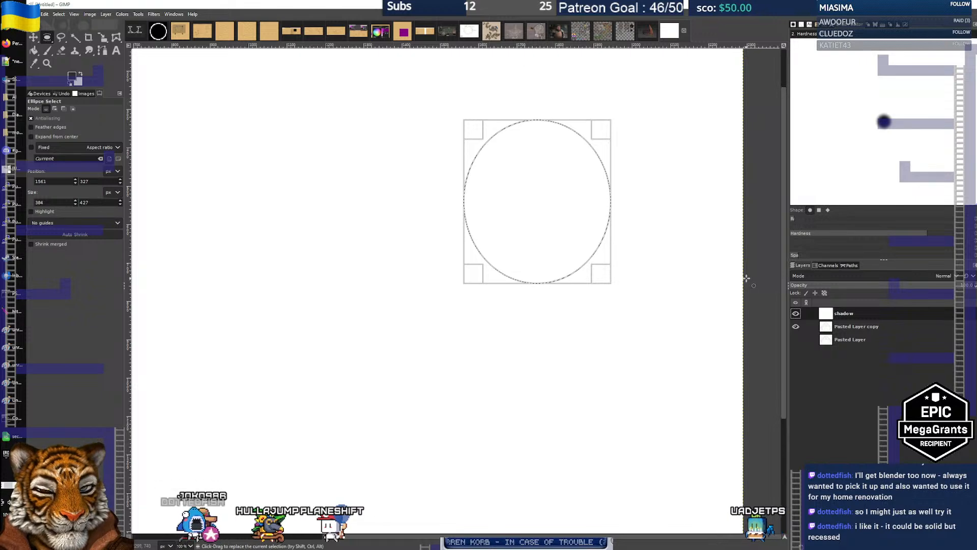
pyautogui.hotkey('ctrl', 'z')
# Choose the 10 px paintbrush and stroke the elliptical selection's outline in the dark colour on the shadow layer
pyautogui.rightClick(525, 231)
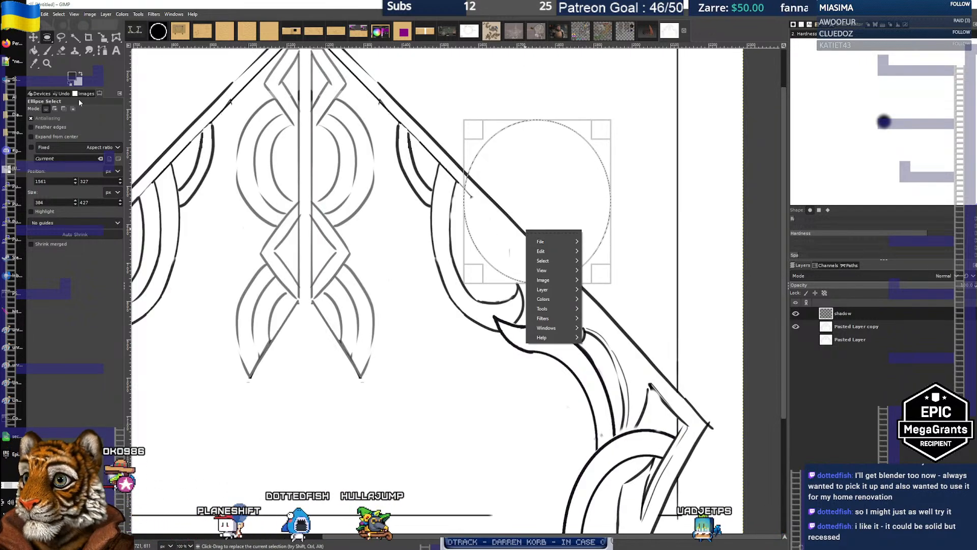
pyautogui.click(43, 49)
pyautogui.click(46, 50)
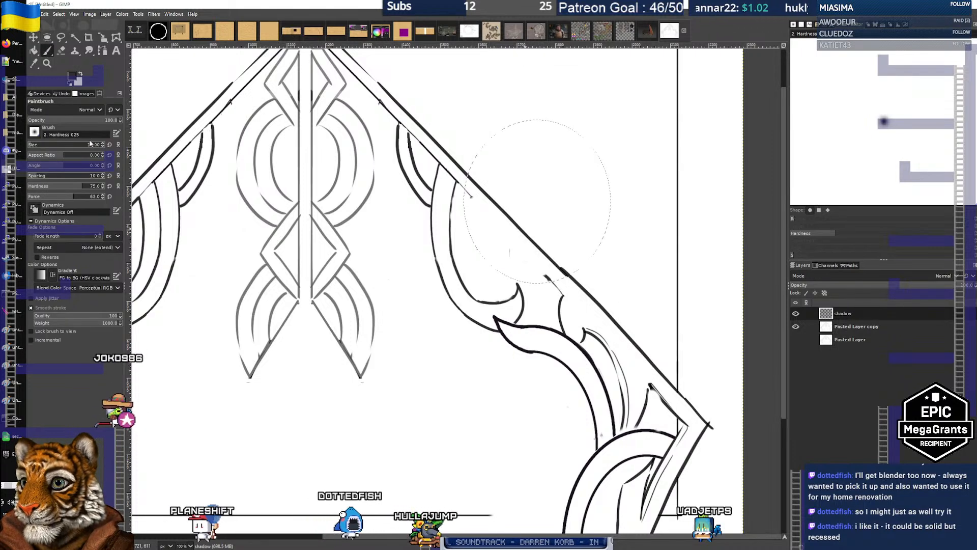
pyautogui.rightClick(636, 215)
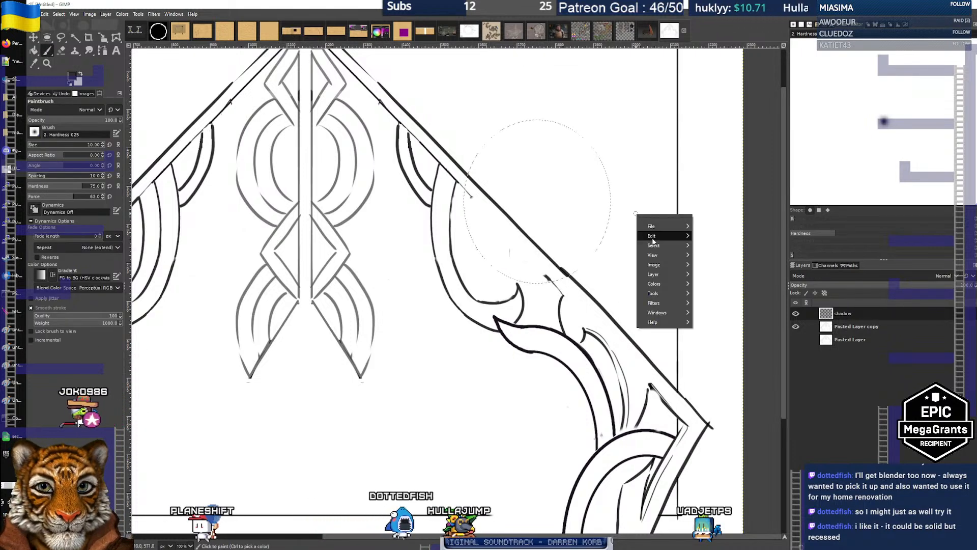
pyautogui.moveTo(653, 240)
pyautogui.click(738, 424)
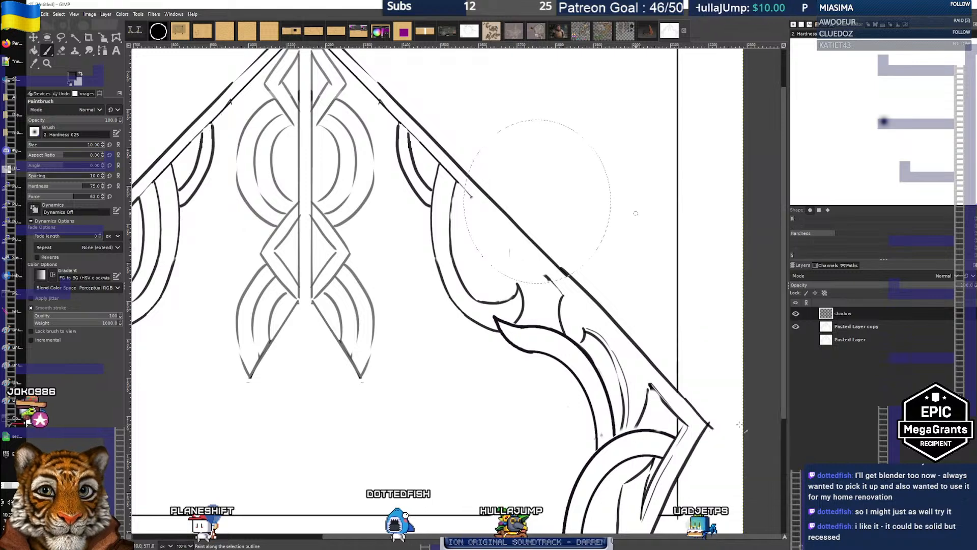
pyautogui.click(750, 489)
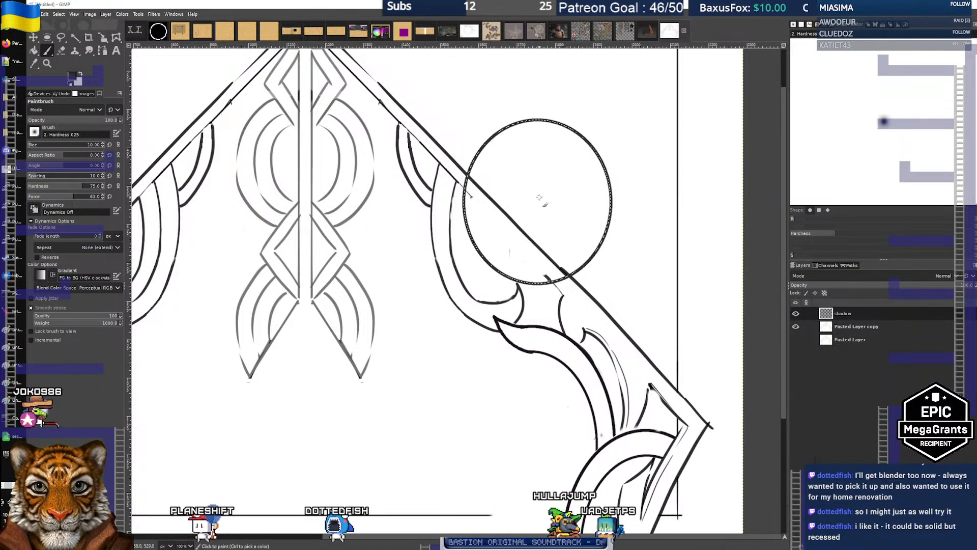
# Make a smaller elliptical selection about 343 × 326 px inside the stroked ellipse on the right roof slope
pyautogui.press('e')
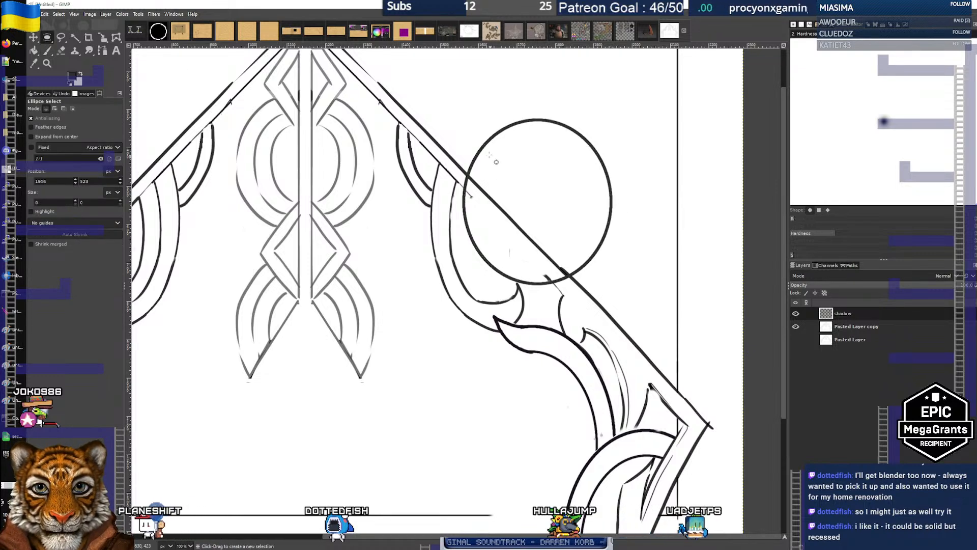
pyautogui.moveTo(499, 152); pyautogui.dragTo(607, 262)
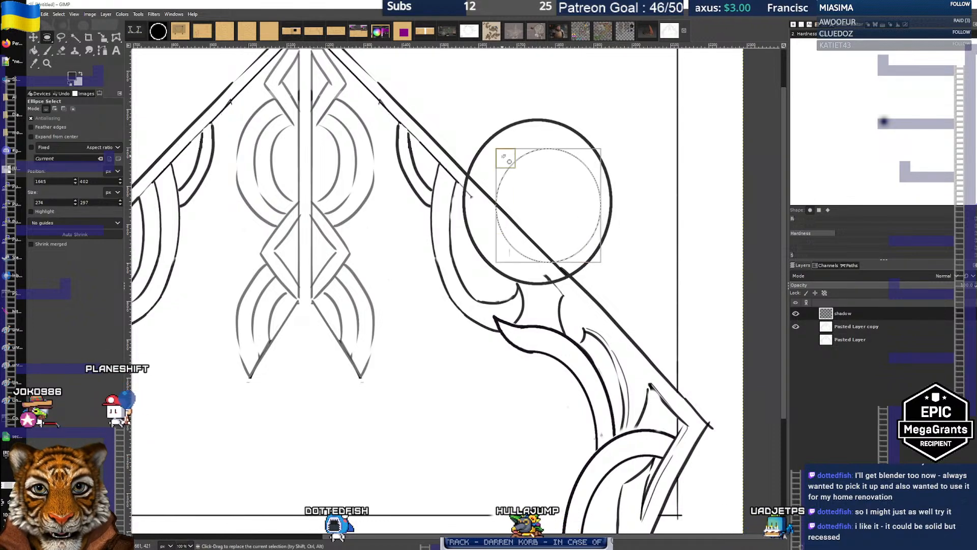
pyautogui.moveTo(508, 160); pyautogui.dragTo(489, 155)
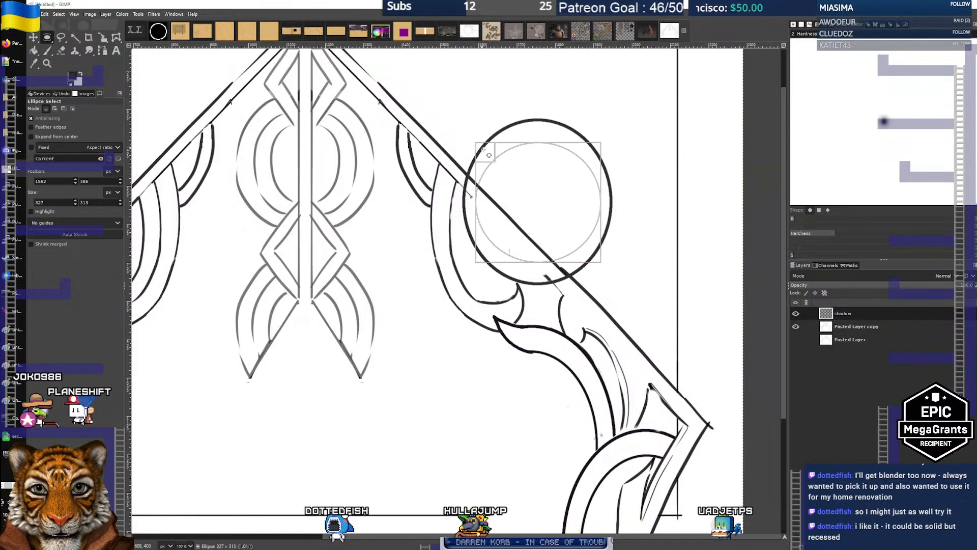
pyautogui.moveTo(601, 262); pyautogui.dragTo(608, 264)
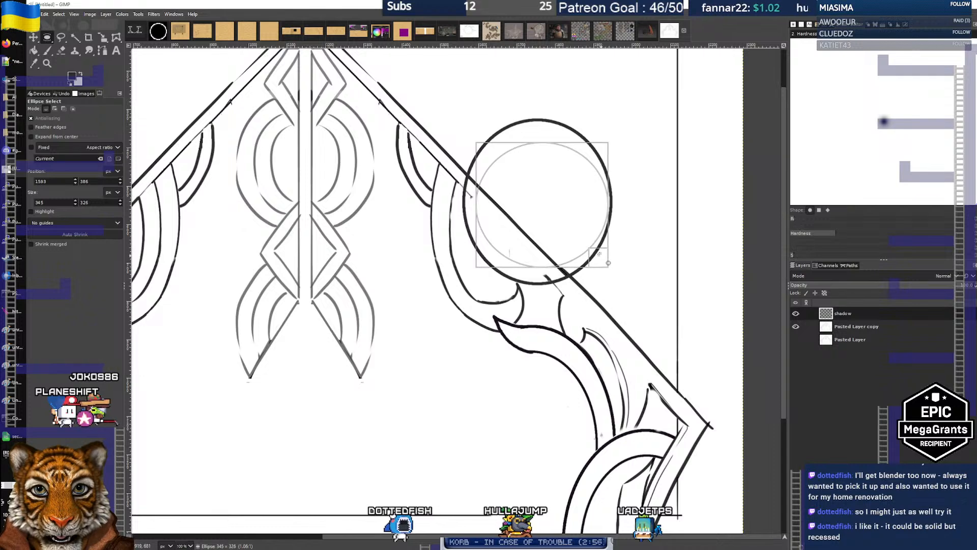
pyautogui.moveTo(484, 146); pyautogui.dragTo(486, 149)
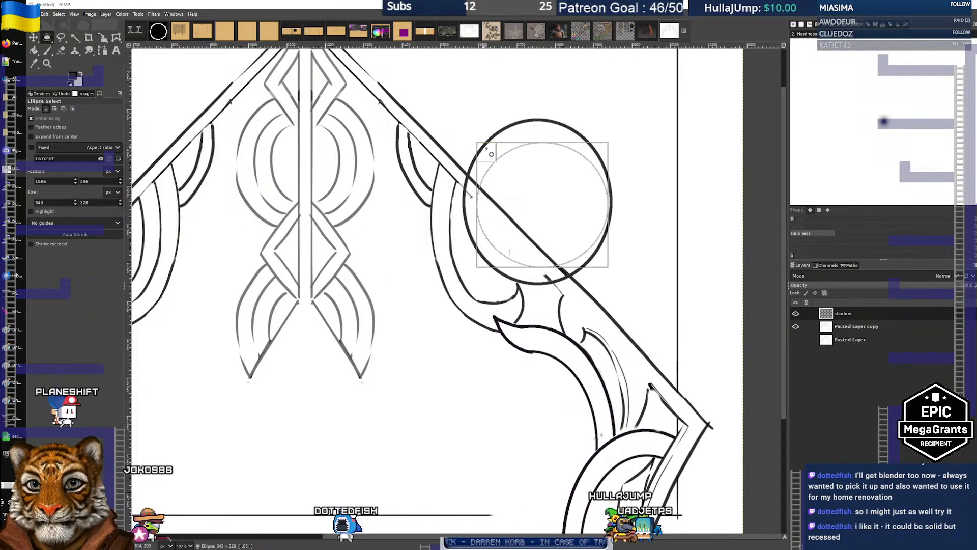
# Stroke the smaller elliptical selection's outline with the Paintbrush on the shadow layer
pyautogui.rightClick(580, 206)
pyautogui.press('Escape')
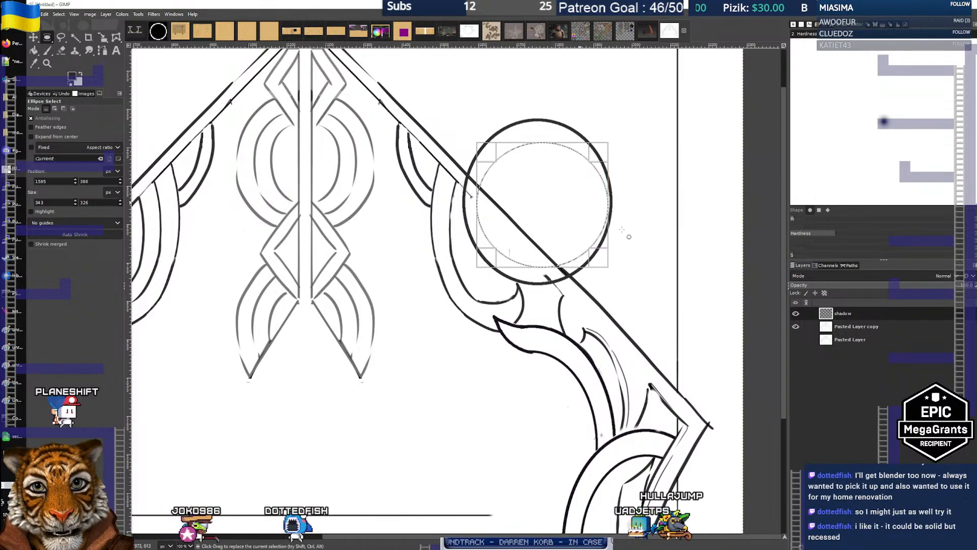
pyautogui.rightClick(592, 218)
pyautogui.moveTo(618, 236)
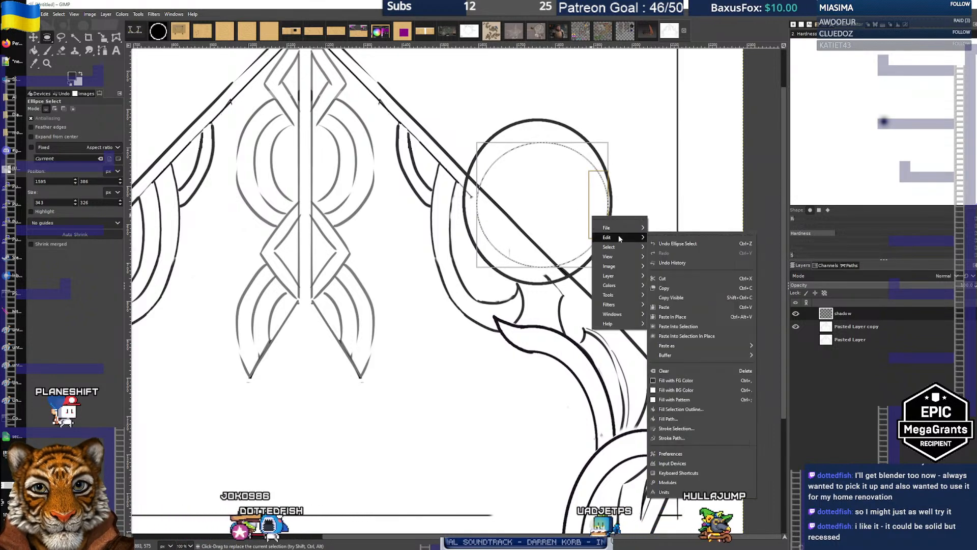
pyautogui.click(676, 429)
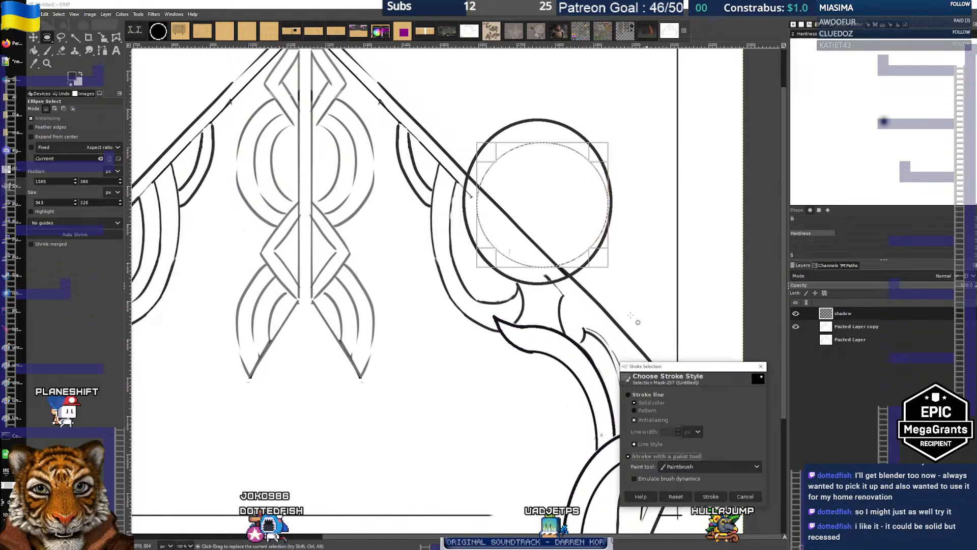
pyautogui.click(710, 496)
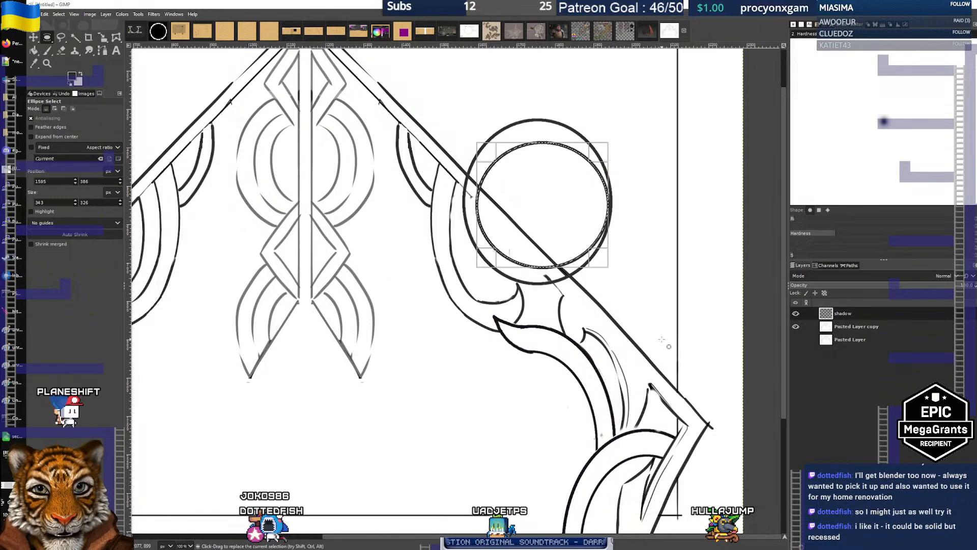
# Lasso the parts of both stroked ellipses lying outside the right roof slope, delete them and clear the selection
pyautogui.click(60, 39)
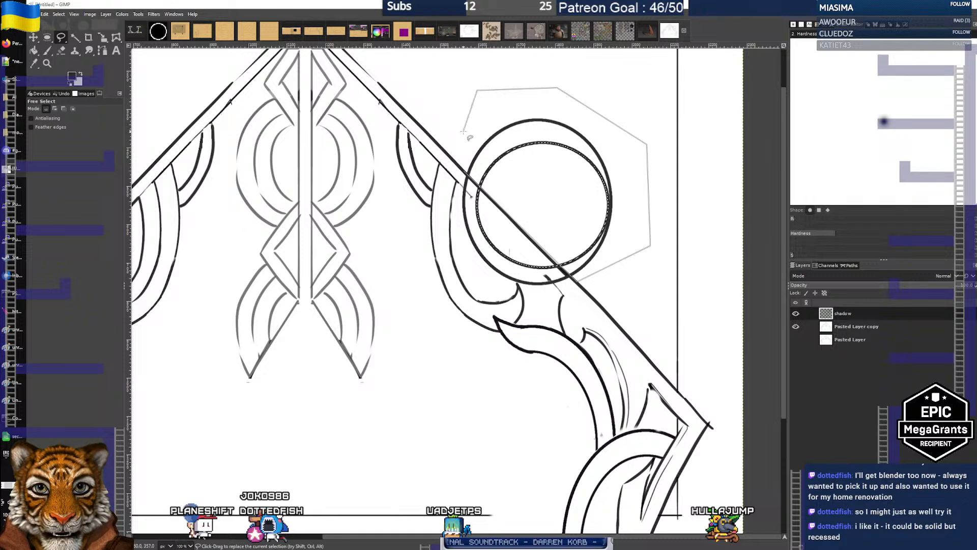
pyautogui.click(464, 171)
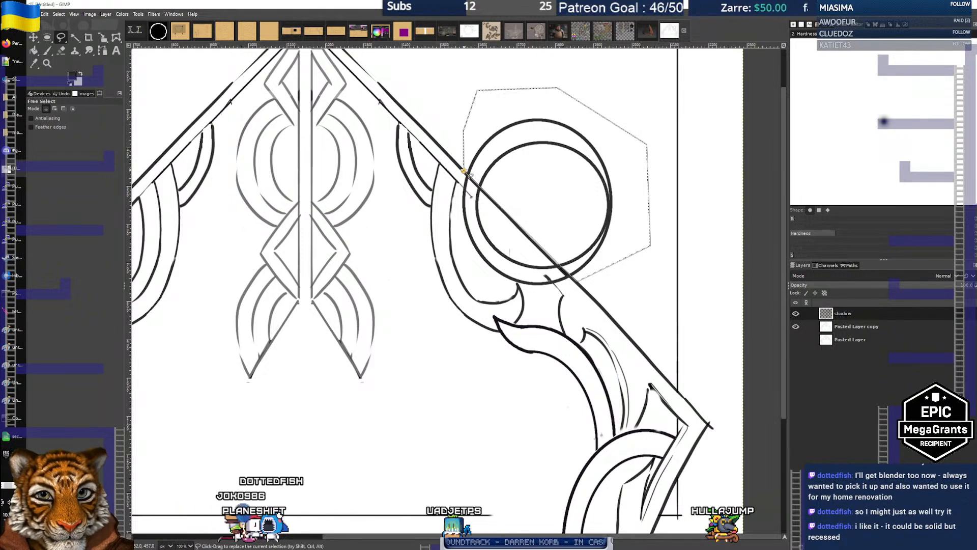
pyautogui.press('Delete')
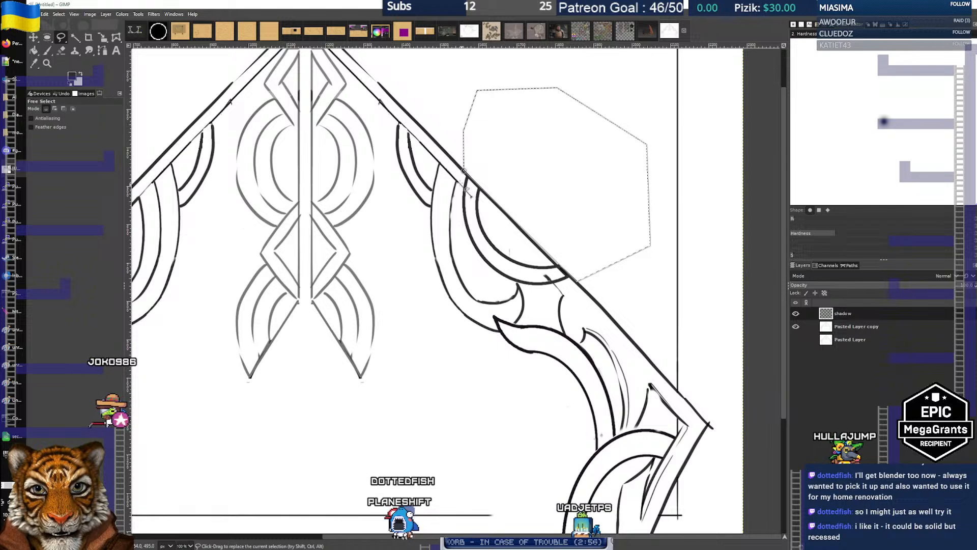
pyautogui.press('e')
pyautogui.click(422, 90)
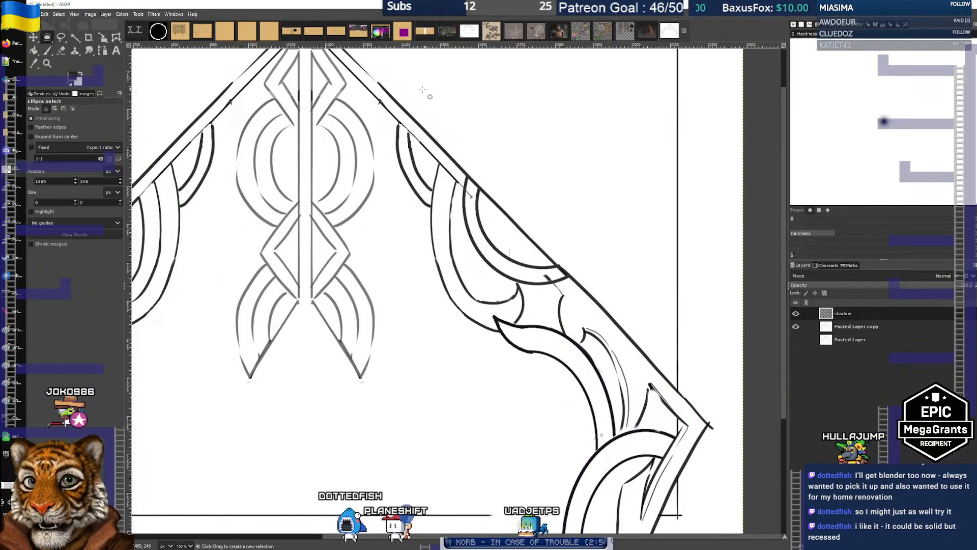
pyautogui.click(460, 184)
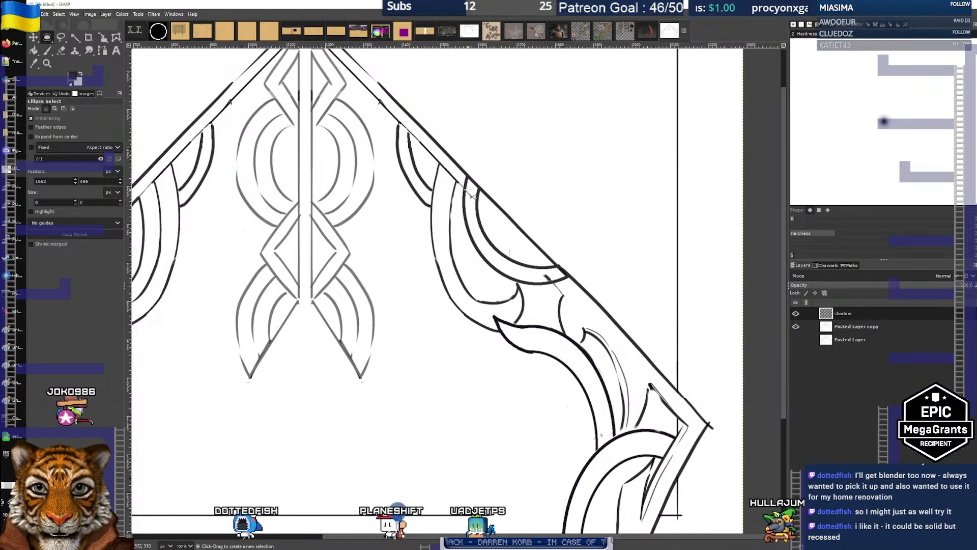
# Lasso the strip between the right roof slope's edge lines, delete the ellipse ends inside it and clear the selection
pyautogui.click(61, 38)
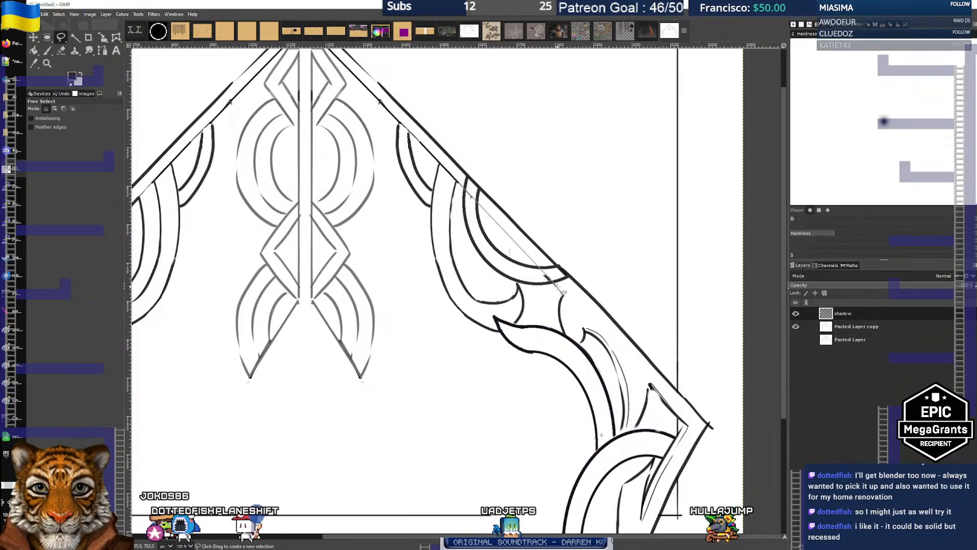
pyautogui.click(604, 274)
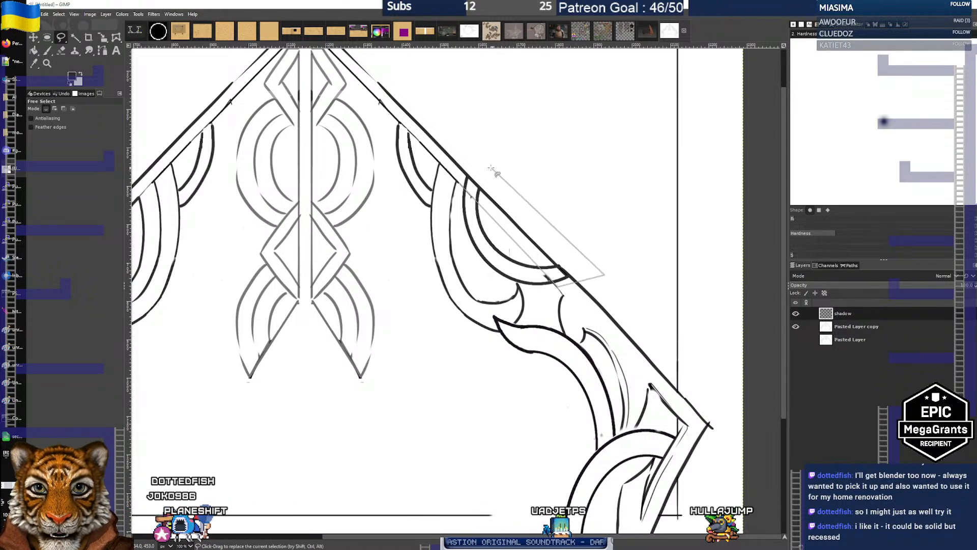
pyautogui.click(459, 183)
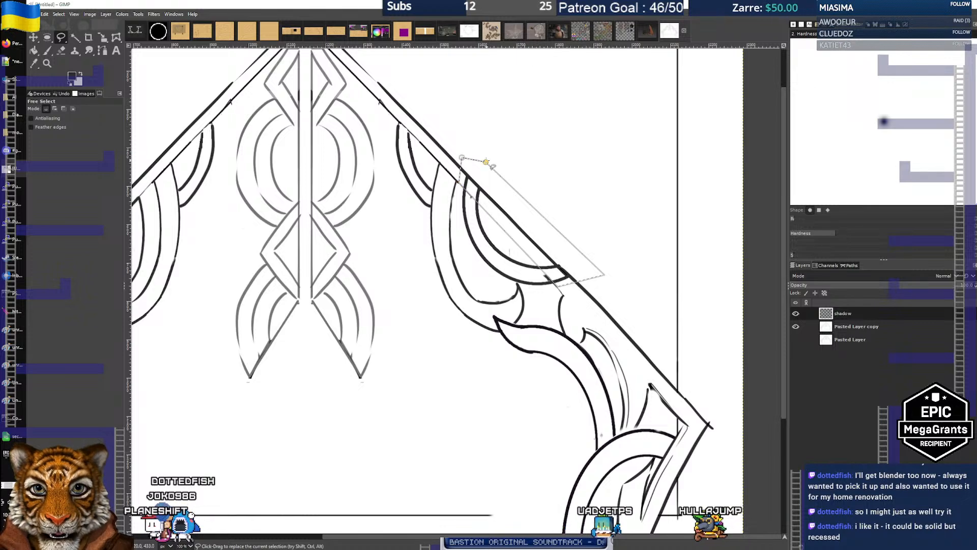
pyautogui.click(486, 162)
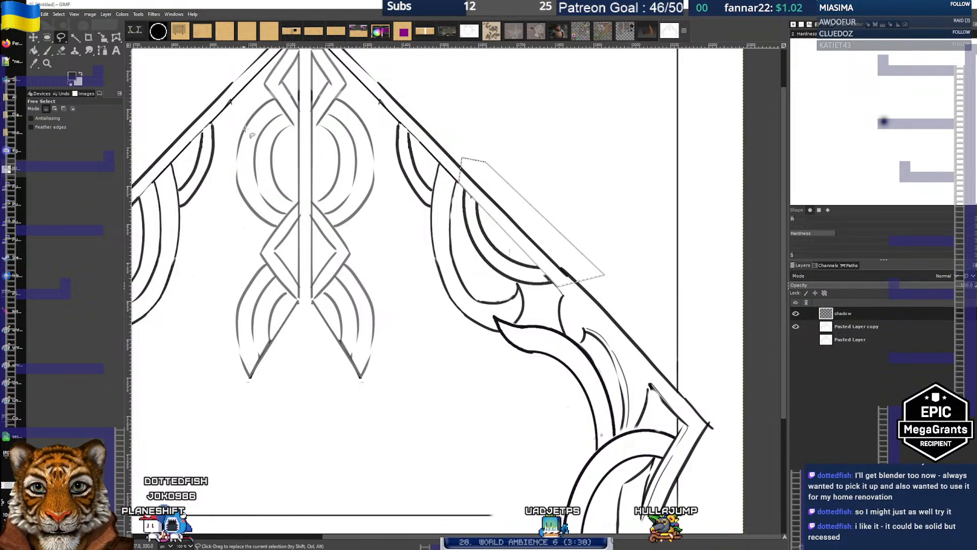
pyautogui.click(47, 37)
pyautogui.click(559, 145)
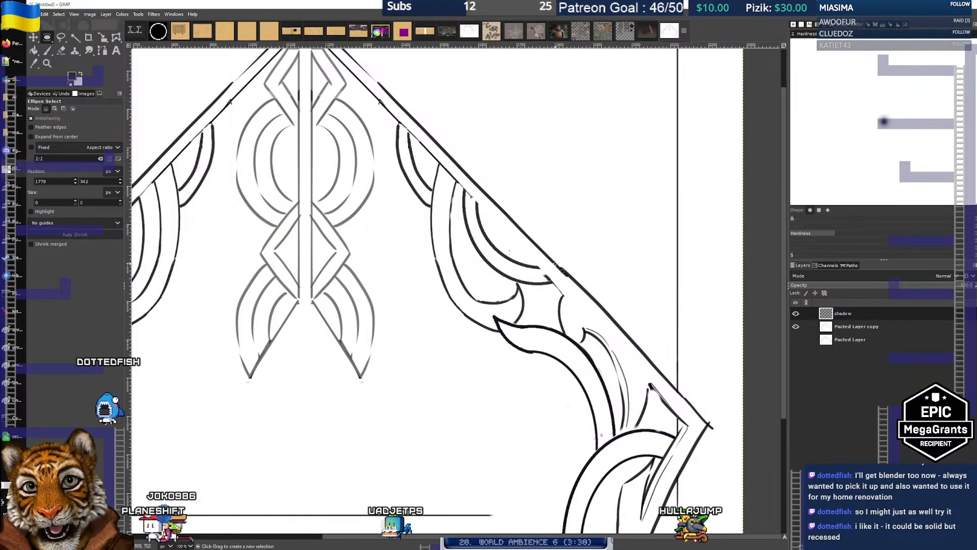
# Paint a straight inner edge line along the right roof slope to close off the ends of both arcs
pyautogui.click(49, 50)
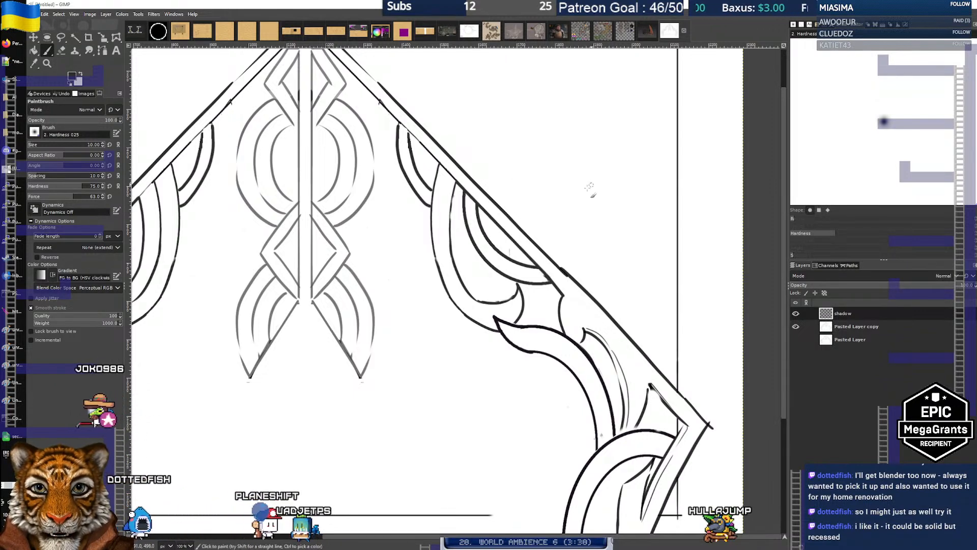
pyautogui.scroll(-3, 509, 234)
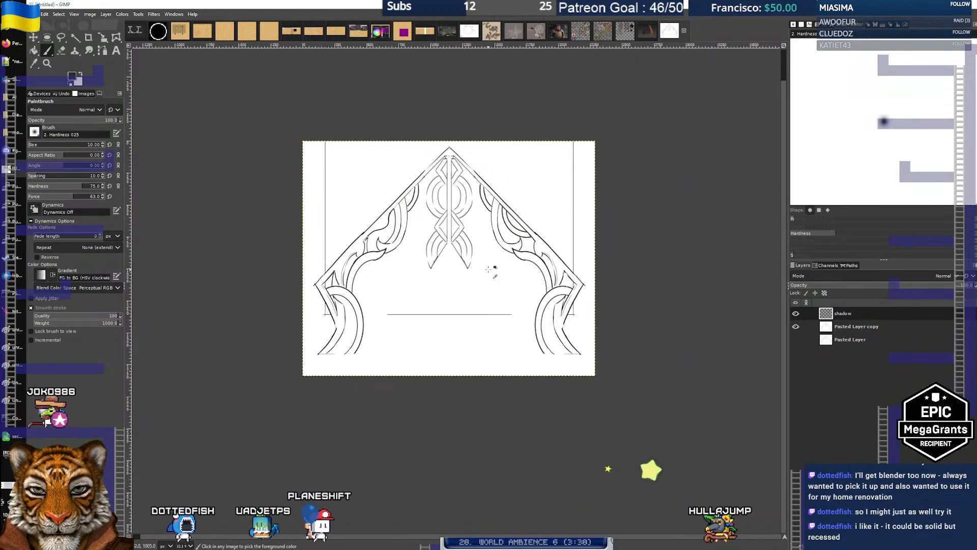
pyautogui.scroll(2, 489, 268)
pyautogui.scroll(-1, 491, 263)
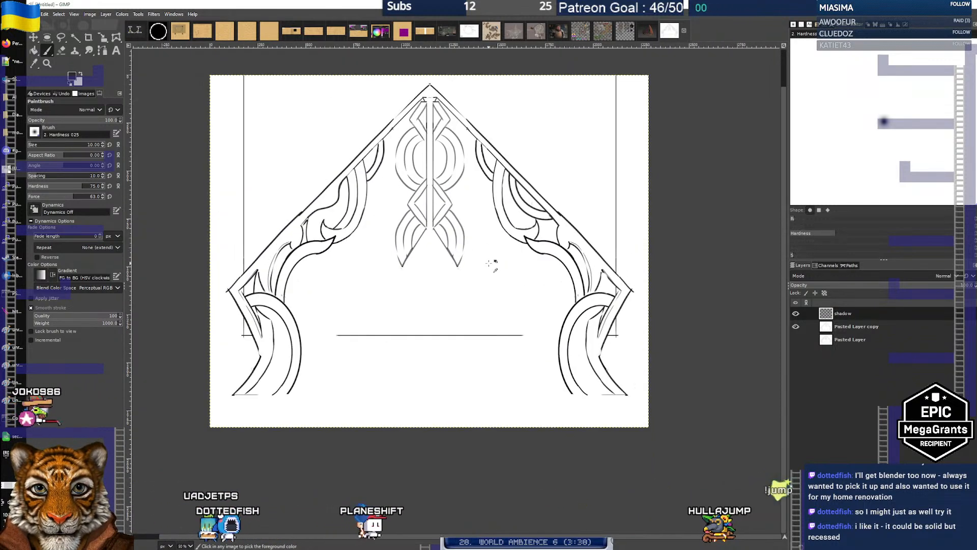
pyautogui.scroll(1, 486, 263)
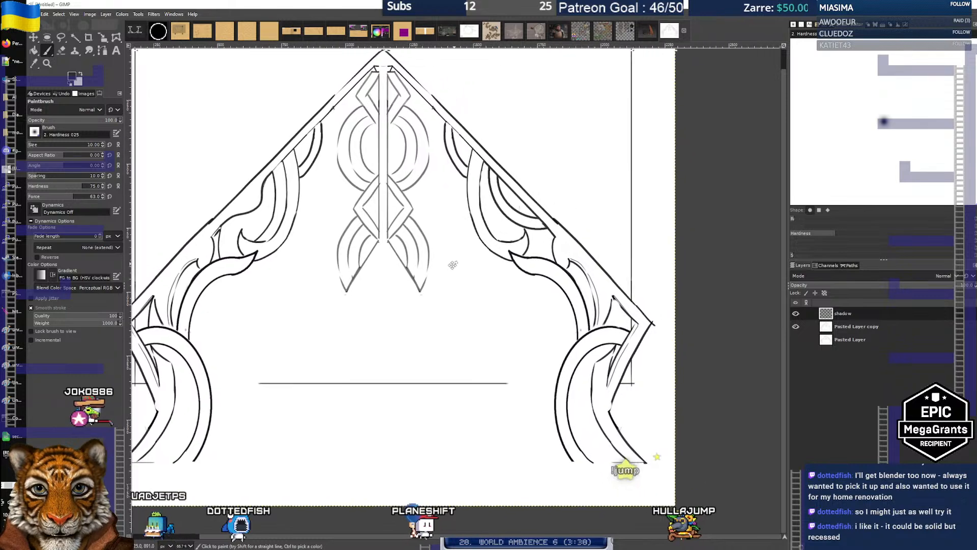
pyautogui.scroll(1, 453, 265)
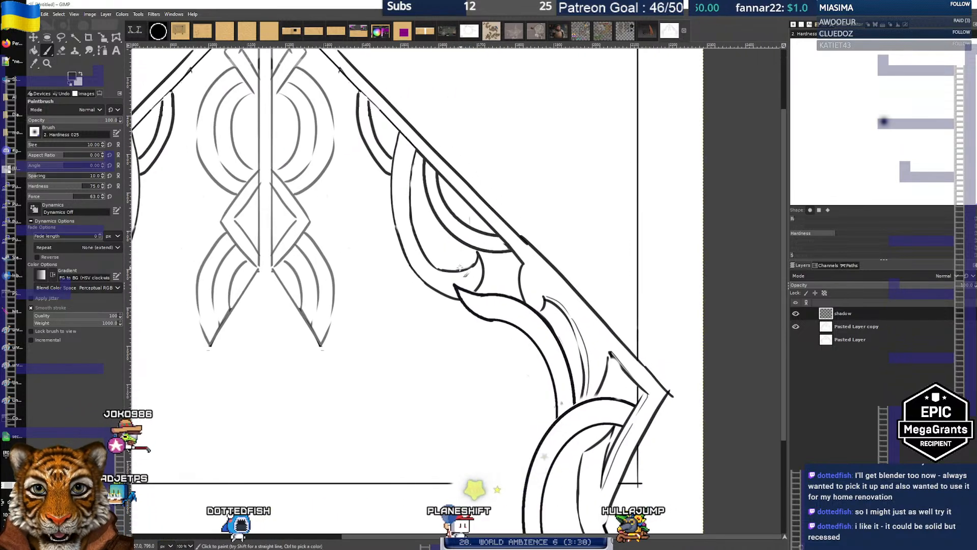
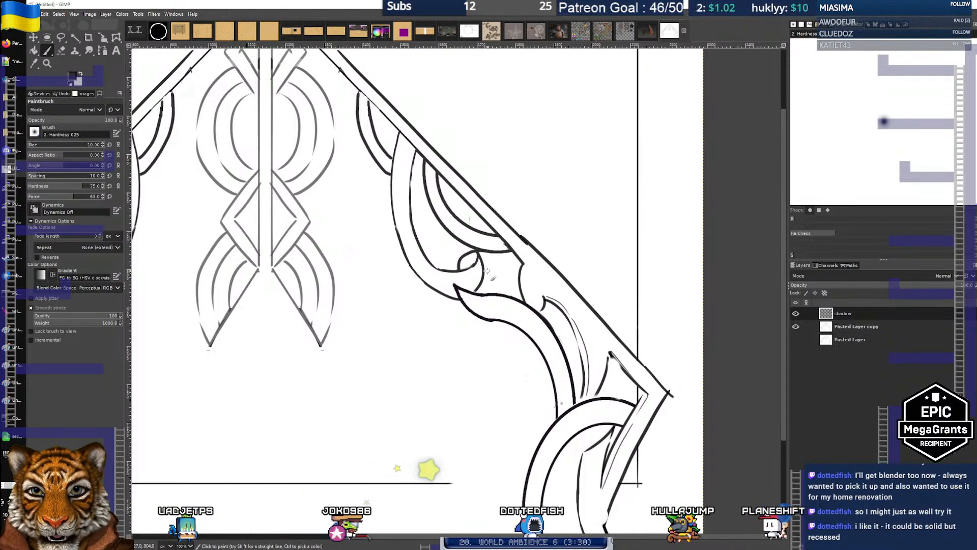
# Paint a small rounded curl at the right scroll's lower end on the shadow layer and erase the old curve crossing it on Pasted Layer copy
pyautogui.moveTo(455, 268); pyautogui.dragTo(477, 253)
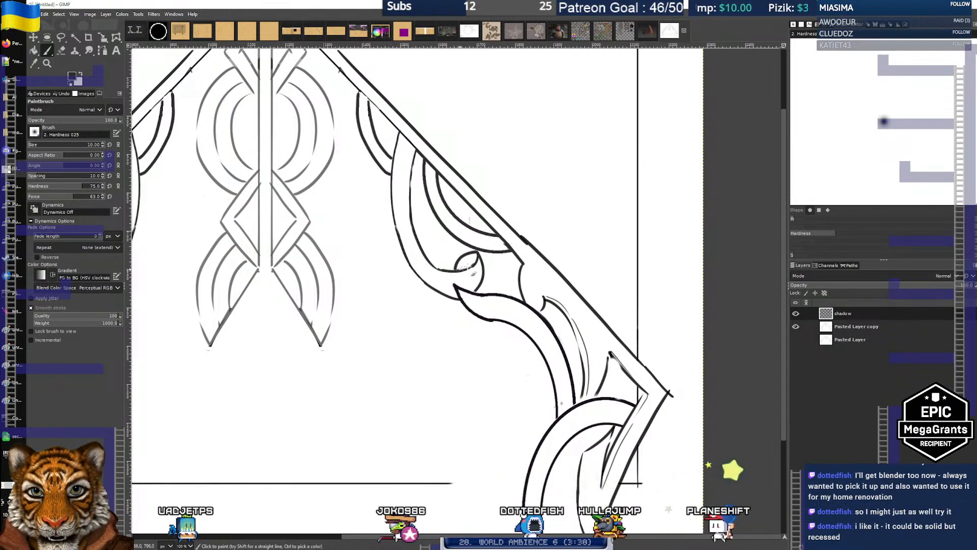
pyautogui.click(62, 51)
pyautogui.click(911, 328)
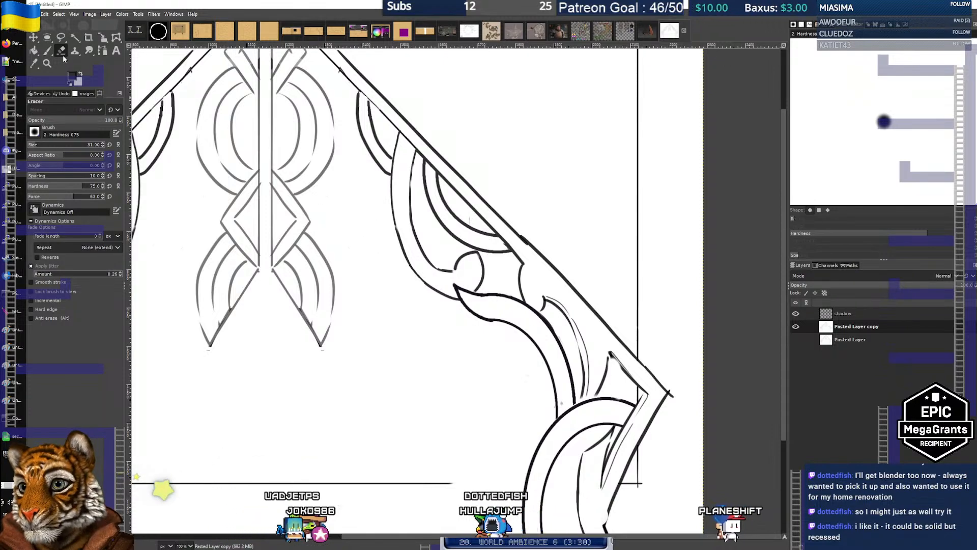
pyautogui.press('p')
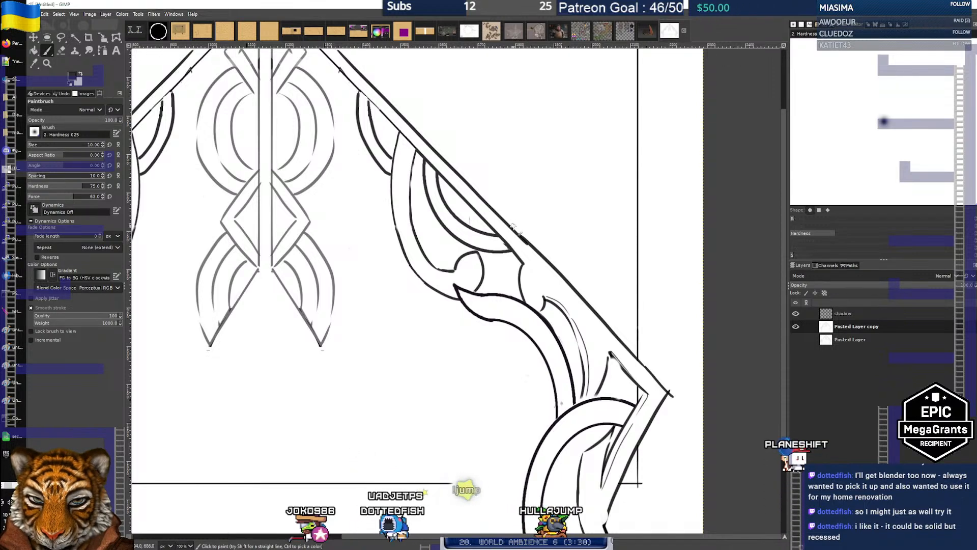
# Paint a small rounded arc from the leaf tip below the scroll's curl back onto the leaf's upper edge, and switch to the Eraser
pyautogui.scroll(-3, 524, 224)
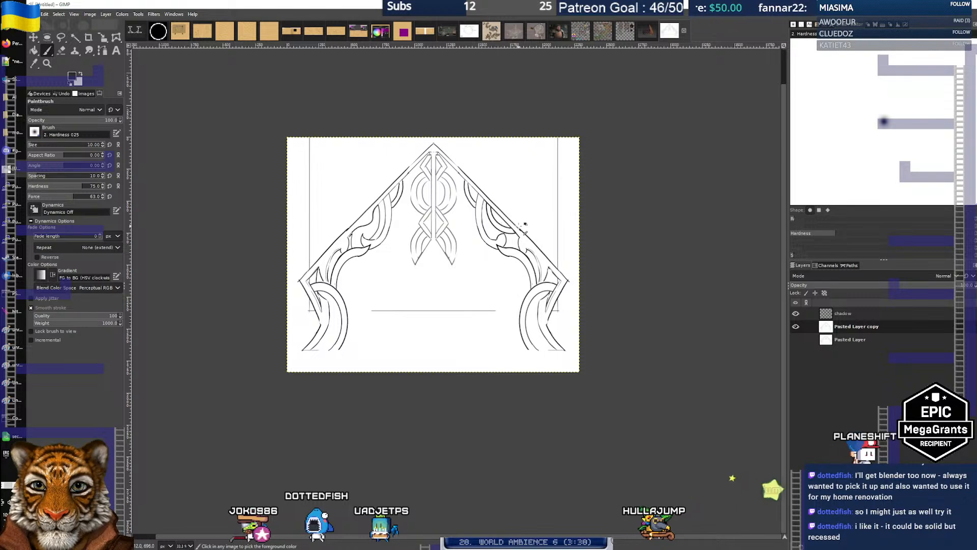
pyautogui.scroll(1, 524, 224)
pyautogui.scroll(2, 524, 224)
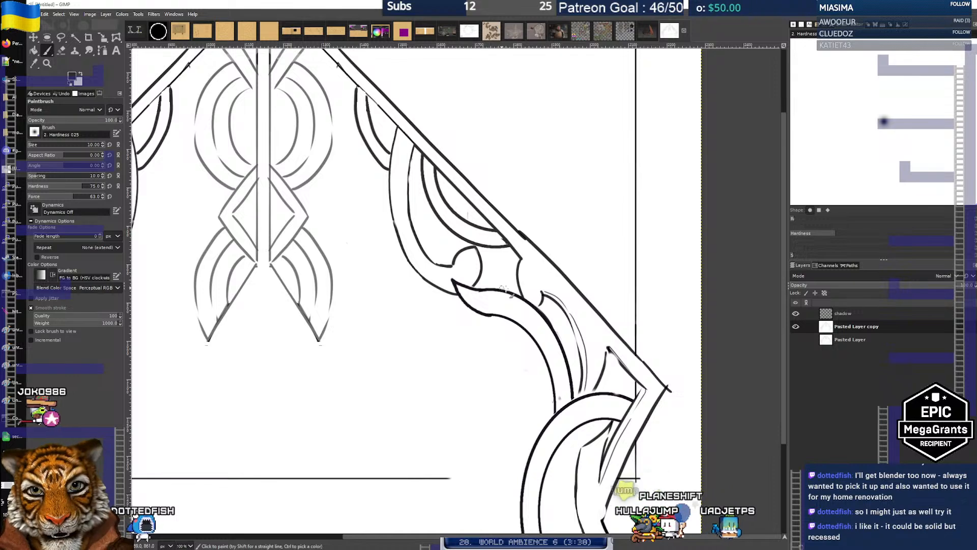
pyautogui.moveTo(386, 297); pyautogui.dragTo(442, 285)
pyautogui.scroll(-2, 438, 289)
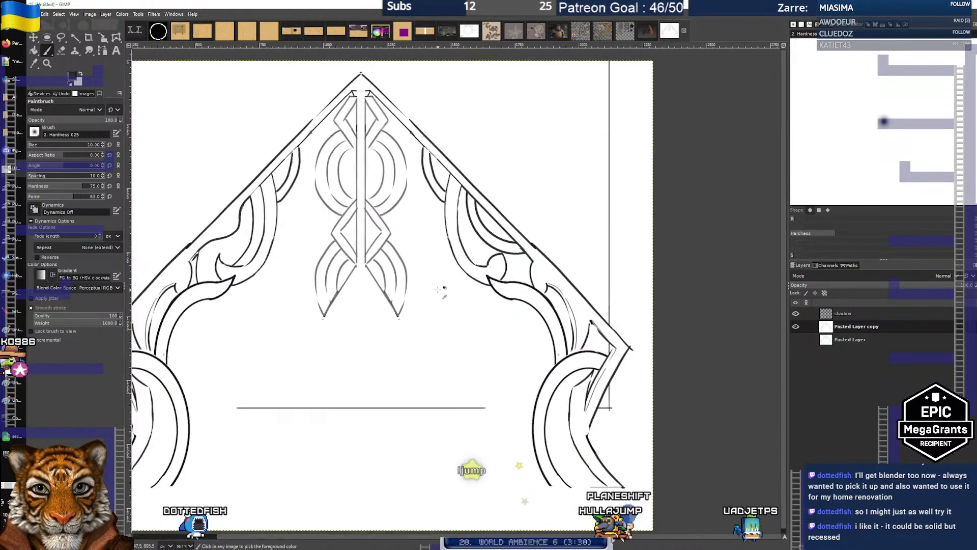
pyautogui.scroll(2, 443, 290)
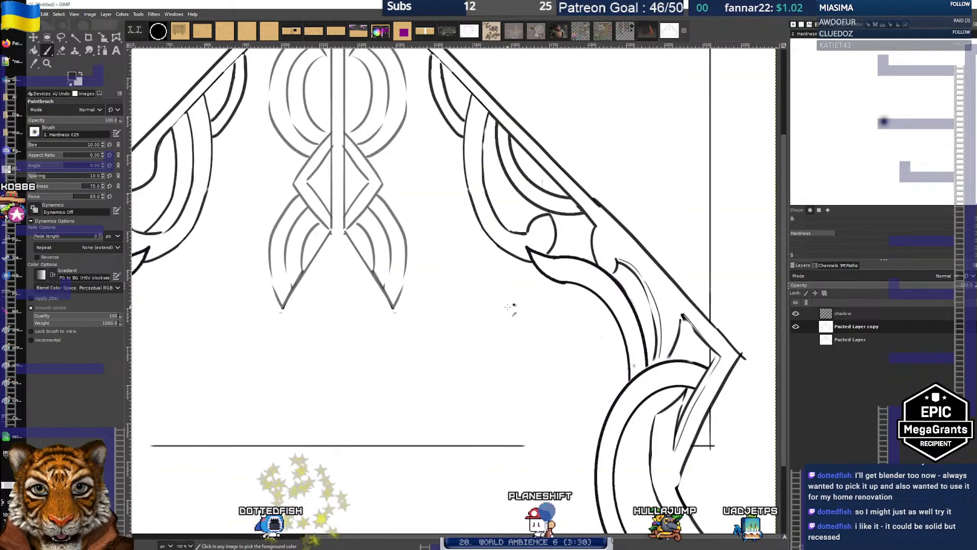
pyautogui.moveTo(507, 305); pyautogui.dragTo(451, 329)
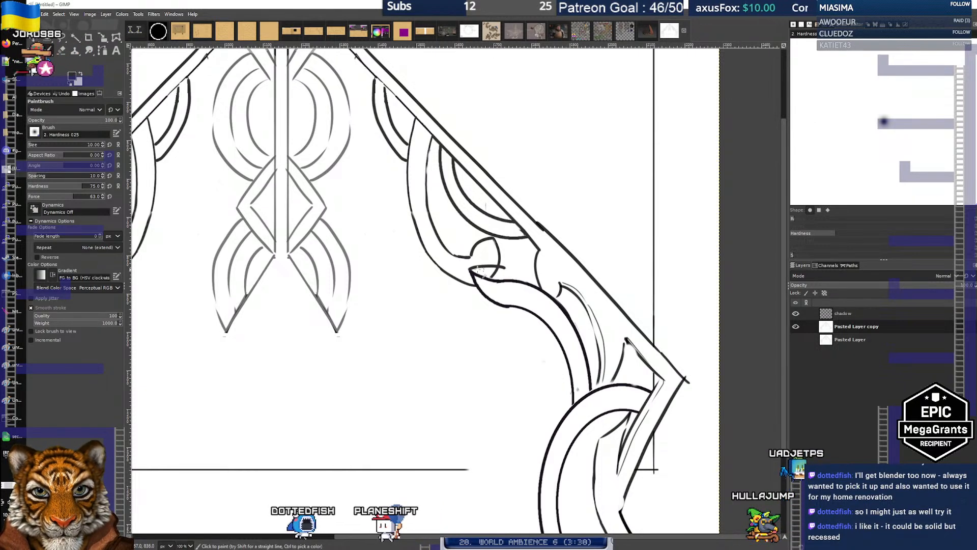
pyautogui.moveTo(472, 269)
pyautogui.mouseDown()
pyautogui.moveTo(505, 263)
pyautogui.moveTo(517, 281)
pyautogui.mouseUp()
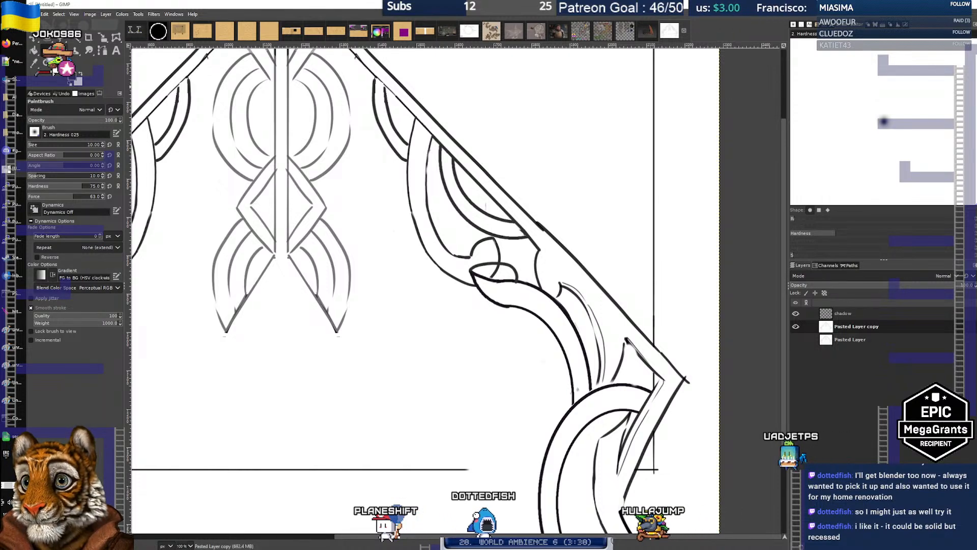
pyautogui.hotkey('shift', 'e')
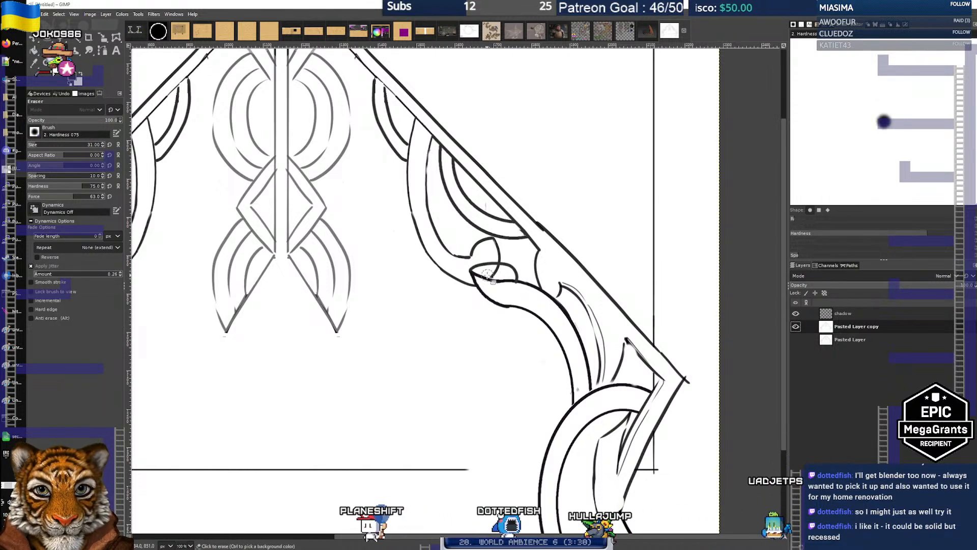
# Erase the old outlines crossing the inside of the right scroll's rounded curl and leaf tip on Pasted Layer copy
pyautogui.moveTo(491, 278)
pyautogui.mouseDown()
pyautogui.moveTo(477, 274)
pyautogui.moveTo(511, 282)
pyautogui.mouseUp()
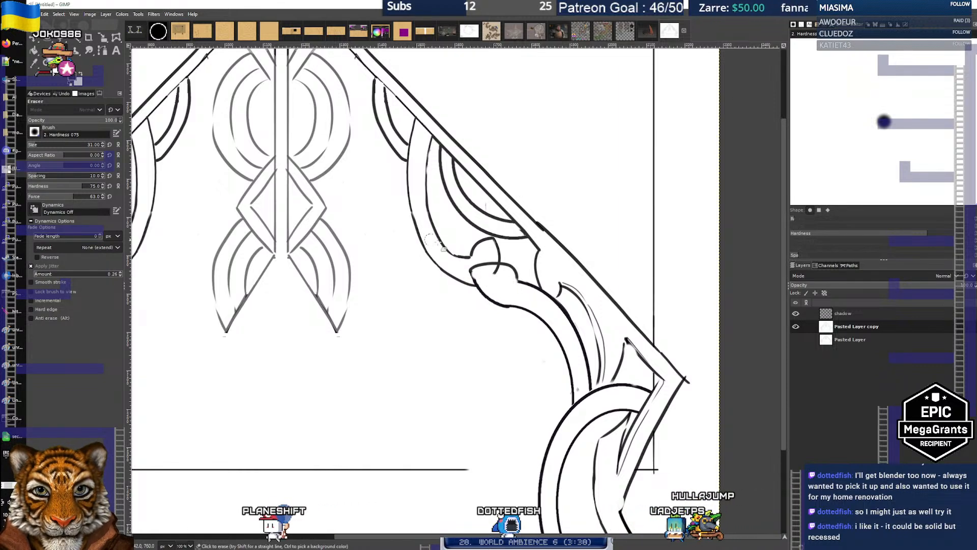
pyautogui.scroll(-1, 410, 247)
pyautogui.scroll(1, 393, 250)
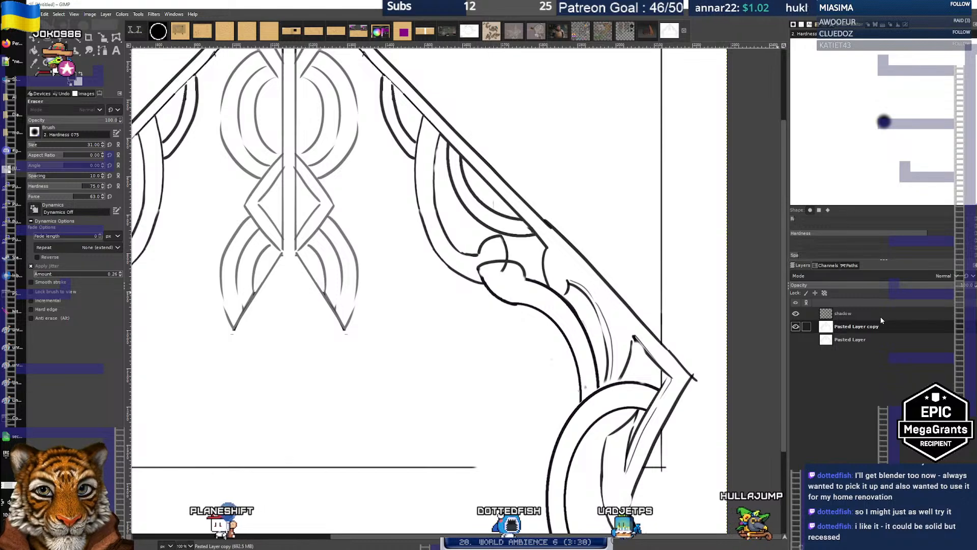
pyautogui.press('pageup')
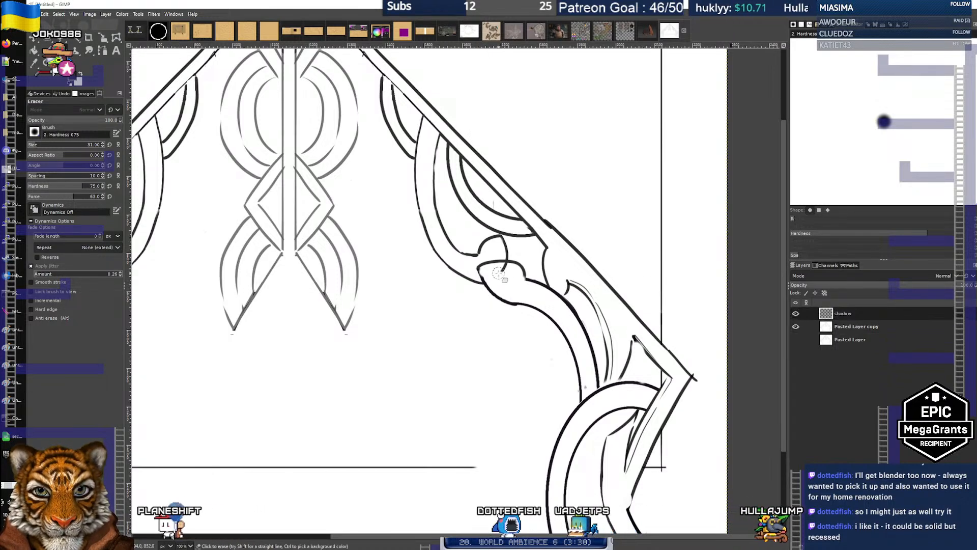
pyautogui.click(875, 328)
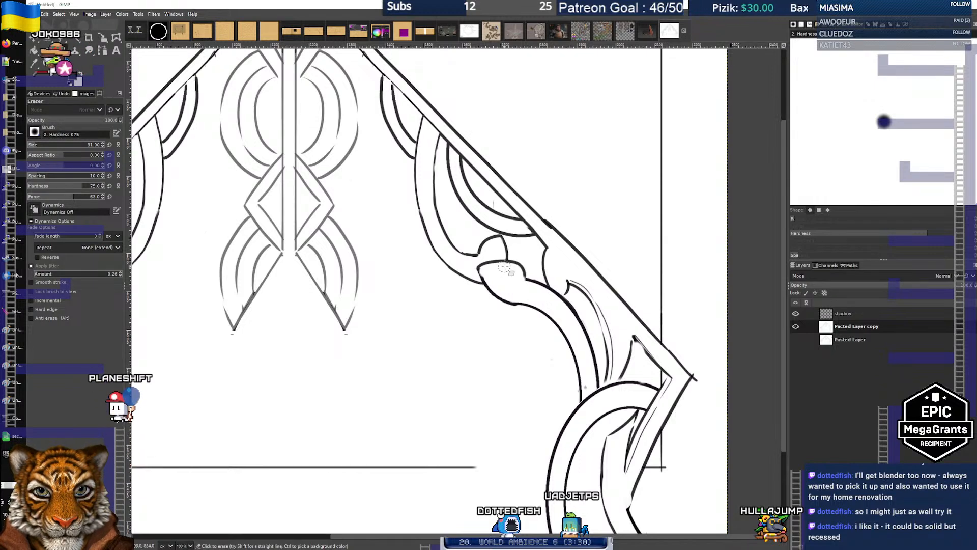
pyautogui.scroll(-1, 501, 286)
pyautogui.scroll(-1, 432, 305)
pyautogui.scroll(1, 410, 319)
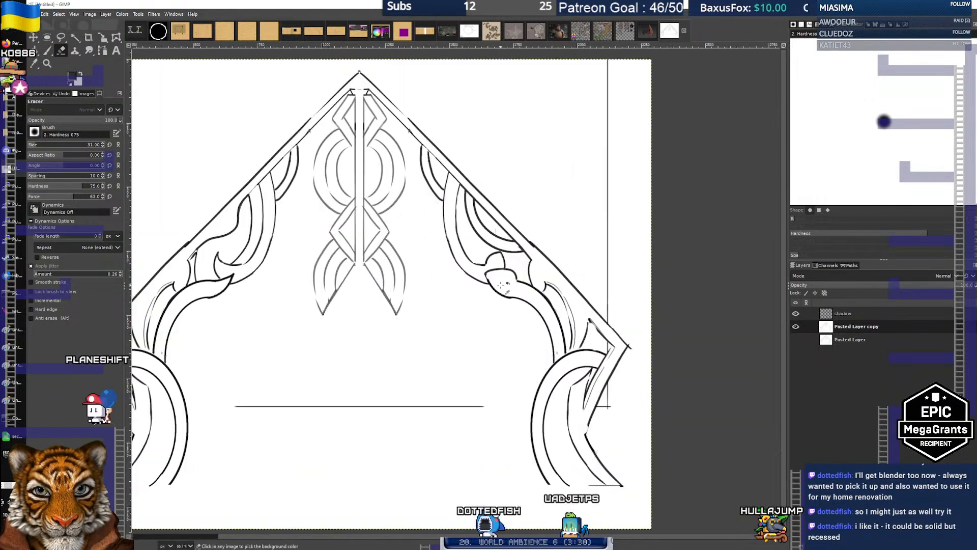
pyautogui.scroll(-1, 469, 323)
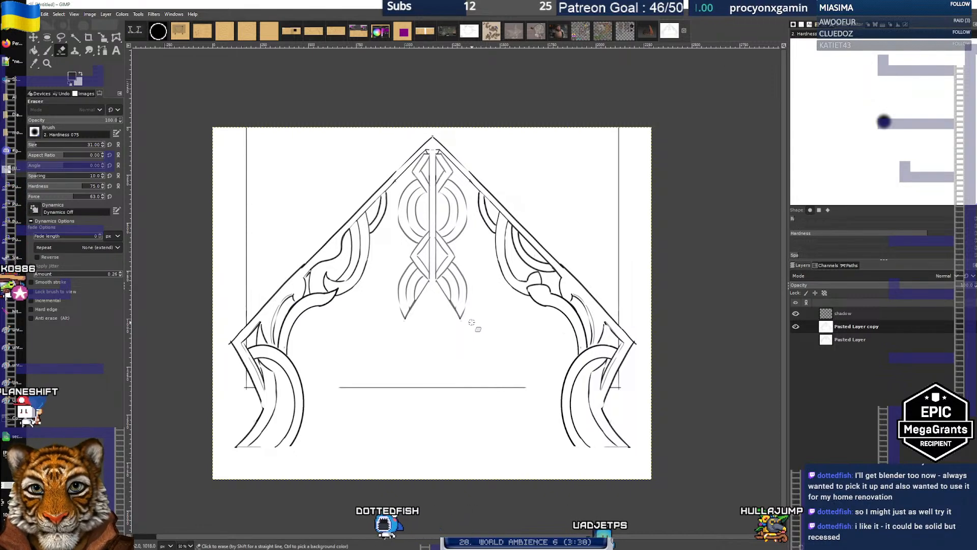
# Erase the lower edge of the right scroll's rounded leaf and repaint it as one smoother curve
pyautogui.scroll(2, 543, 309)
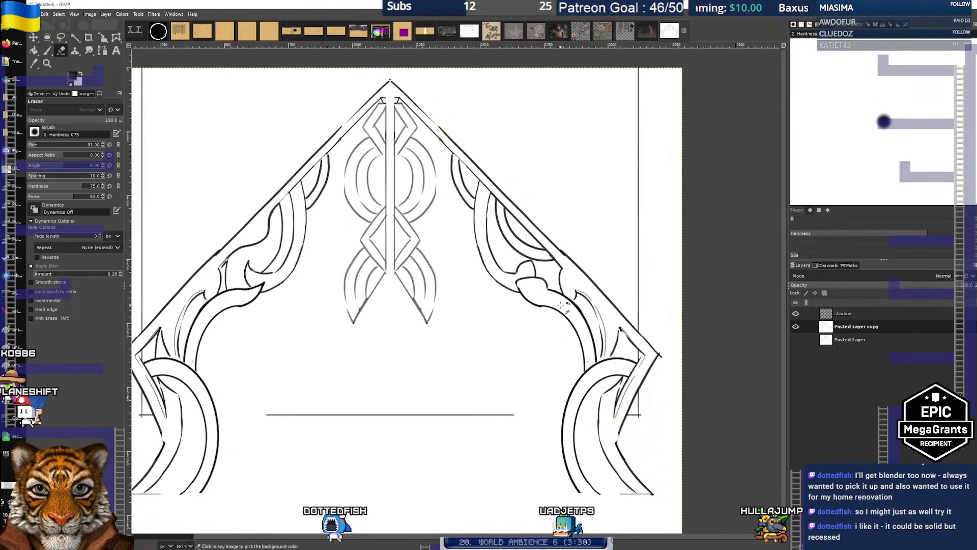
pyautogui.moveTo(525, 290); pyautogui.dragTo(486, 309)
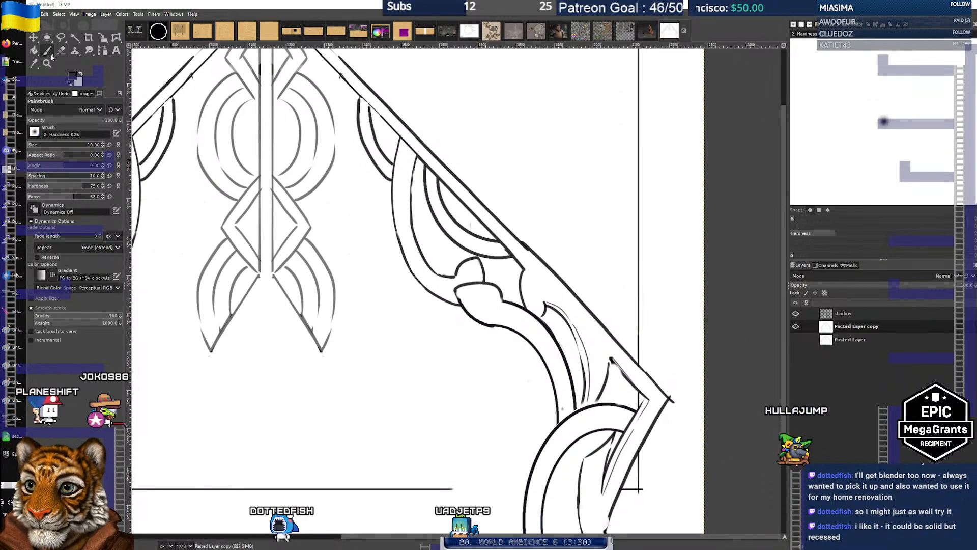
pyautogui.moveTo(508, 336); pyautogui.dragTo(476, 317)
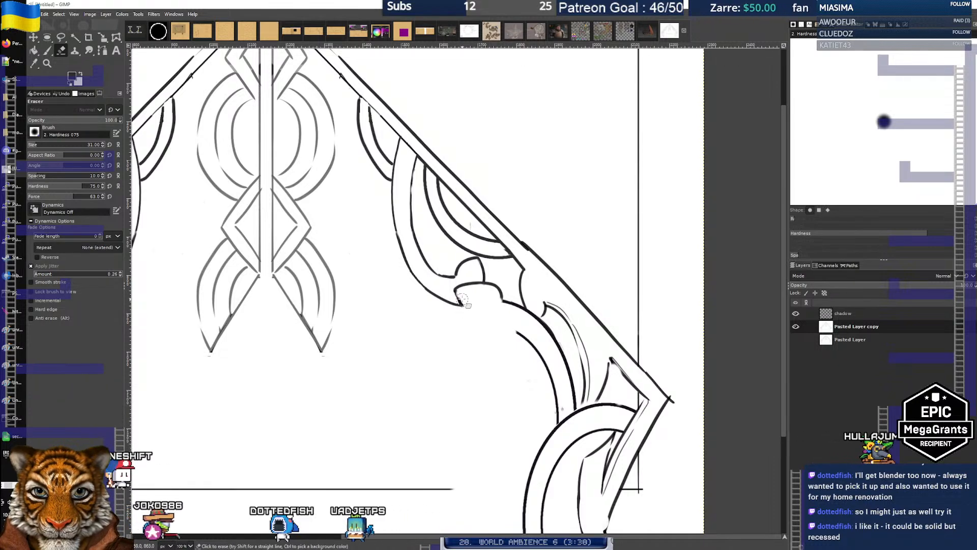
pyautogui.press('p')
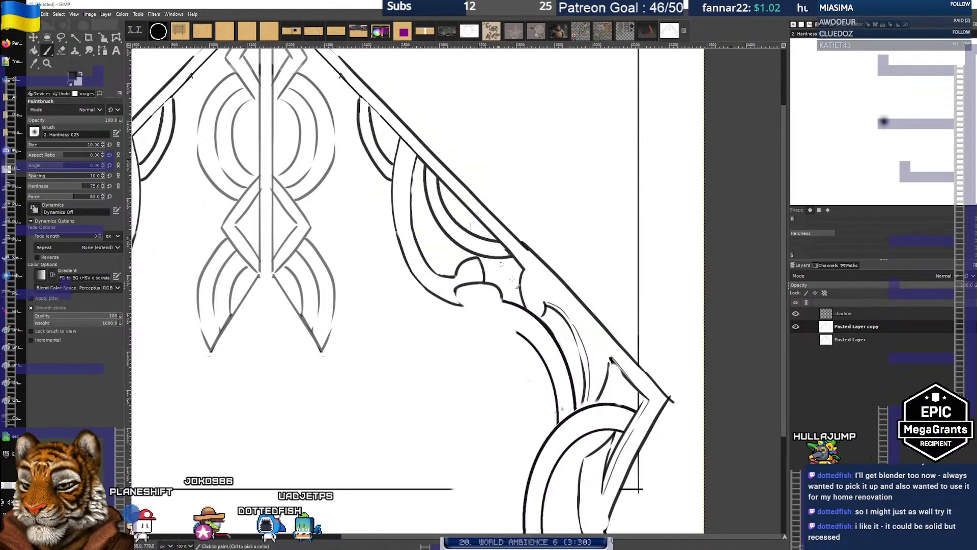
pyautogui.moveTo(463, 304); pyautogui.dragTo(518, 333)
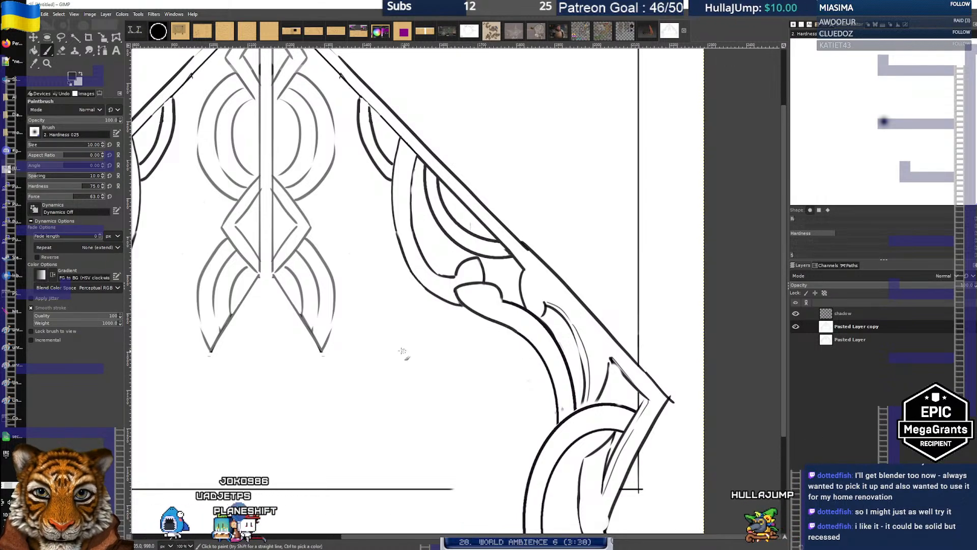
# Open the rendered house image, examine the painted ornament along its roof edge, and return to the gable drawing
pyautogui.scroll(-2, 360, 331)
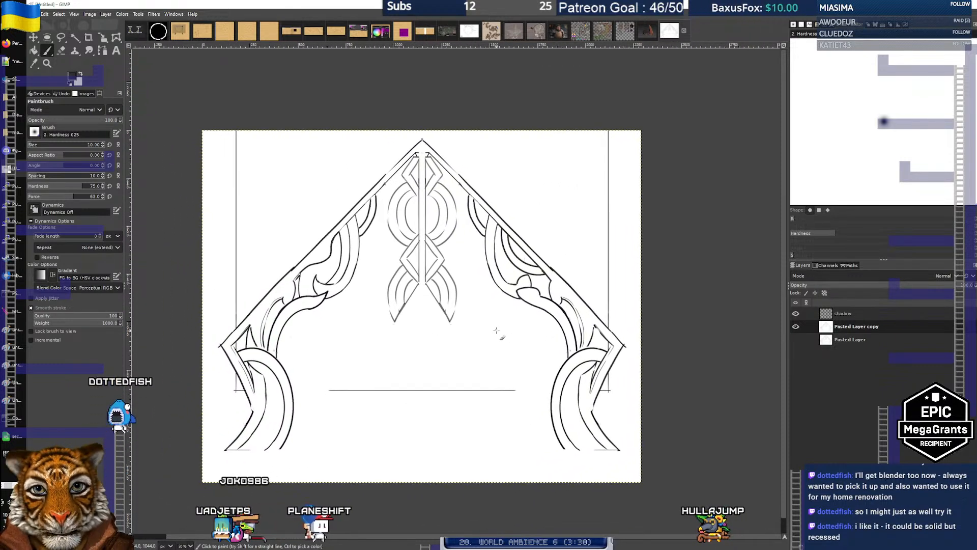
pyautogui.moveTo(448, 341); pyautogui.dragTo(488, 344)
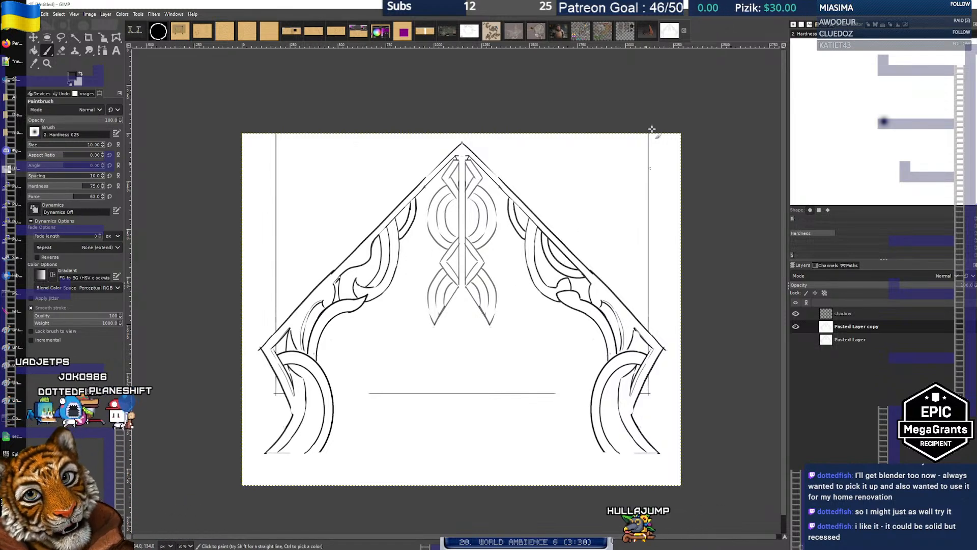
pyautogui.click(649, 32)
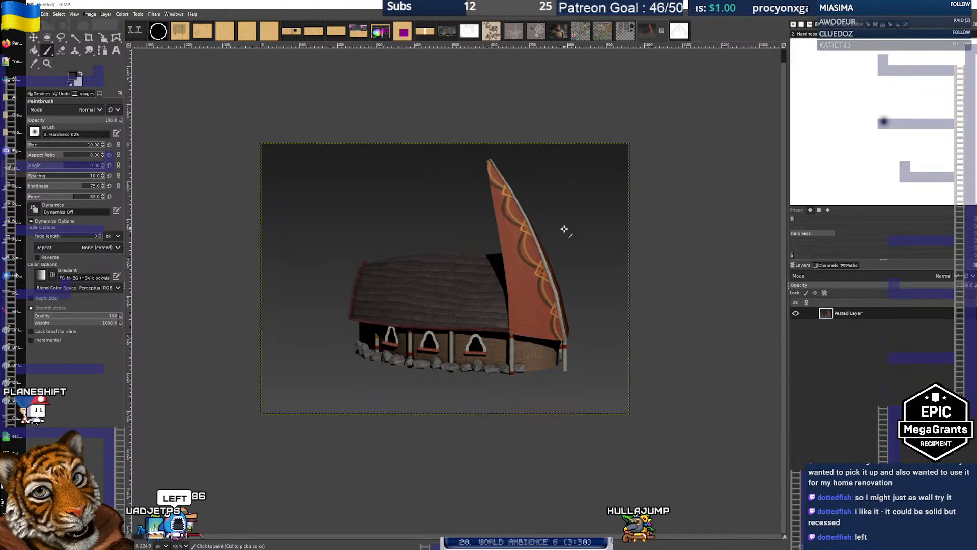
pyautogui.scroll(1, 501, 309)
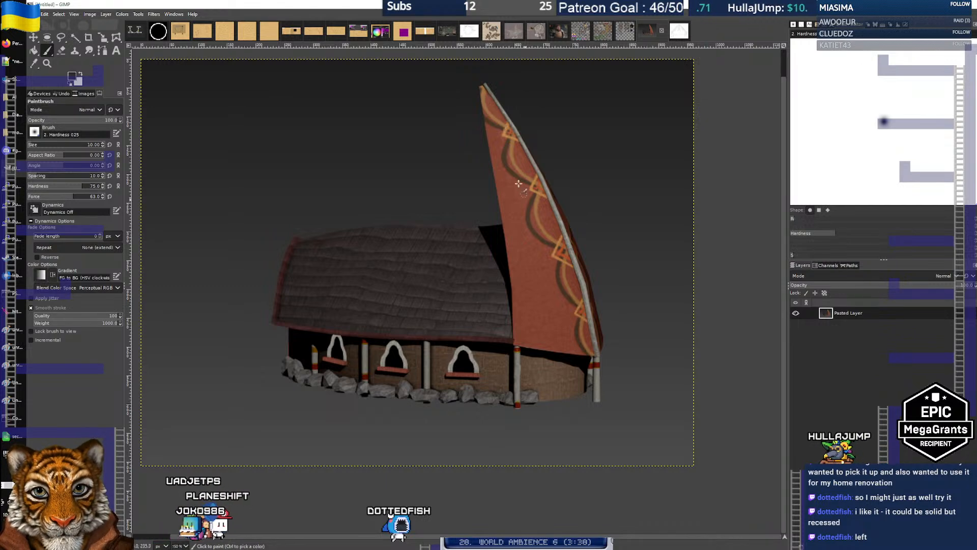
pyautogui.click(679, 32)
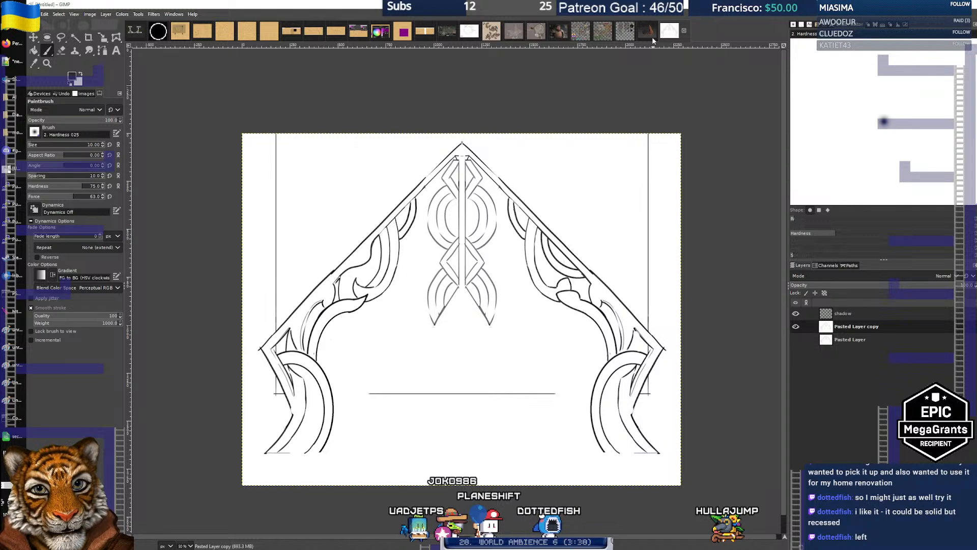
# Switch to Blender and look over the public building and small house models in the open Blender files
pyautogui.hotkey('alt', 'Tab')
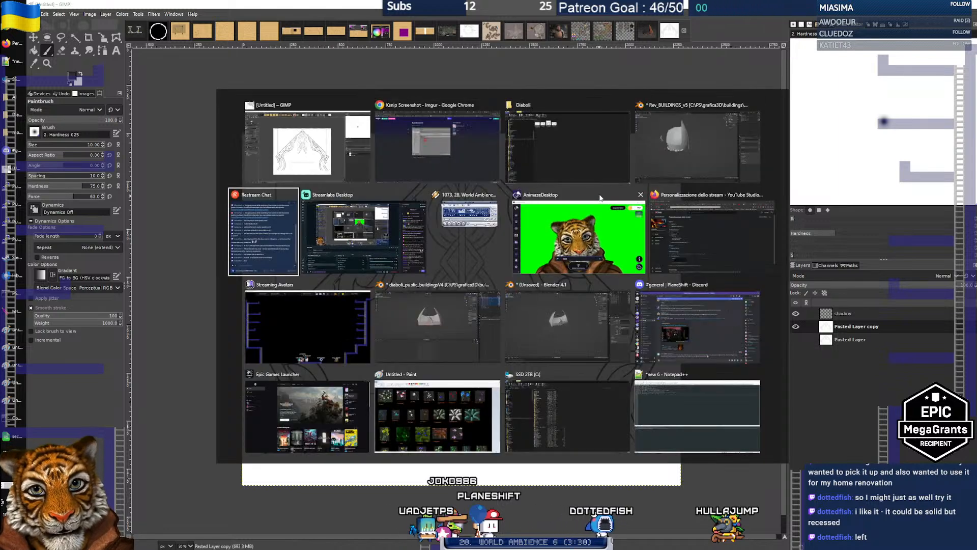
pyautogui.hotkey('alt', 'Tab')
pyautogui.hotkey('alt', 'Tab')
pyautogui.hotkey('alt', 'Tab')
pyautogui.hotkey('alt', 'Tab')
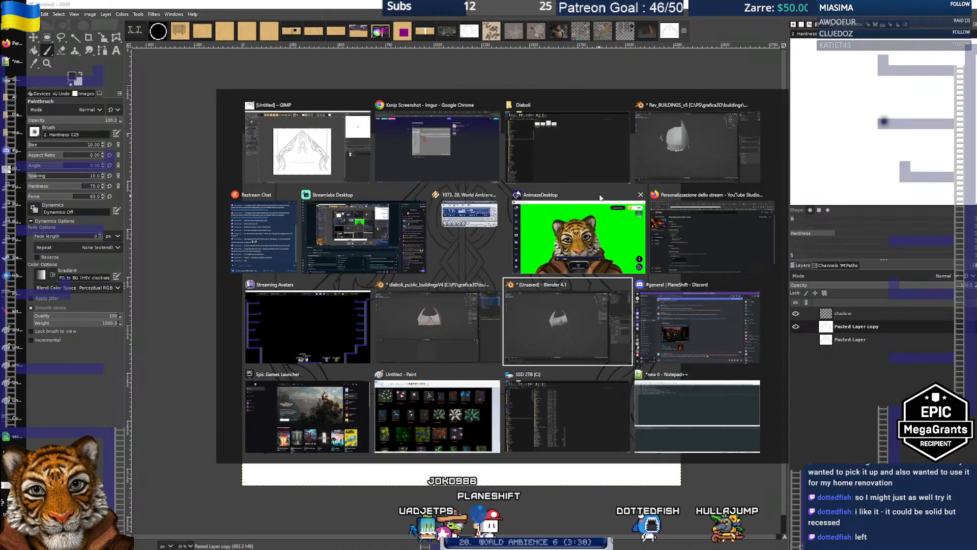
pyautogui.hotkey('alt', 'shift', 'Tab')
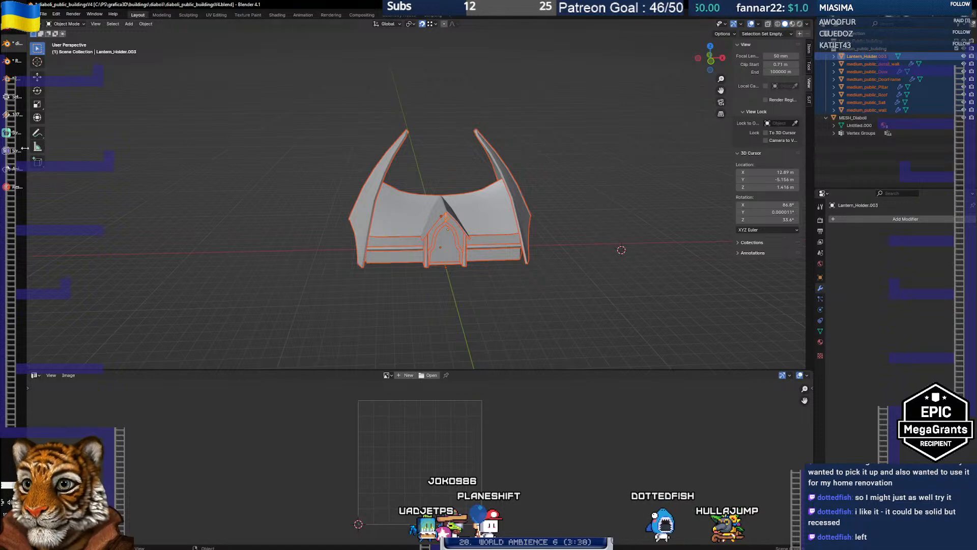
pyautogui.click(16, 62)
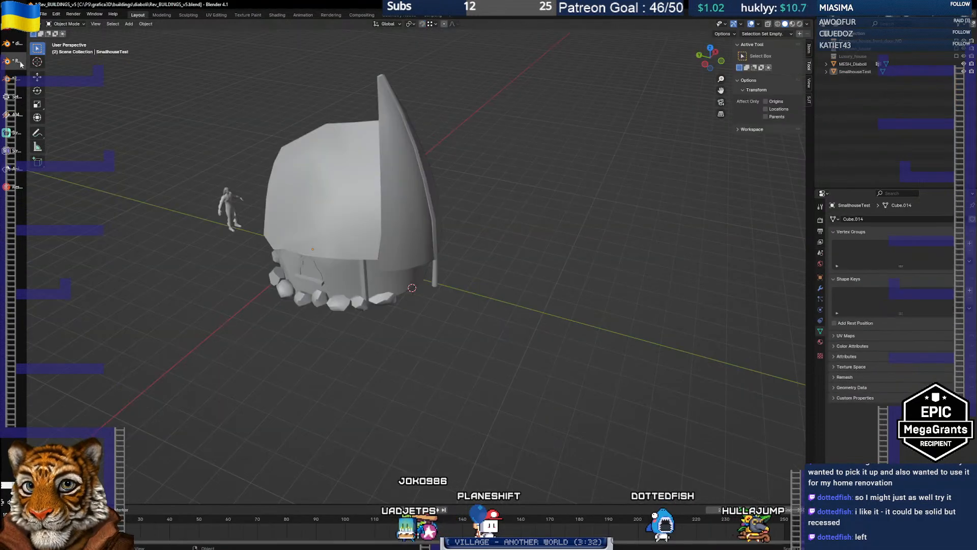
pyautogui.moveTo(503, 246)
pyautogui.mouseDown()
pyautogui.moveTo(426, 232)
pyautogui.moveTo(444, 225)
pyautogui.moveTo(481, 234)
pyautogui.moveTo(411, 245)
pyautogui.moveTo(535, 229)
pyautogui.moveTo(497, 247)
pyautogui.moveTo(477, 237)
pyautogui.moveTo(506, 245)
pyautogui.mouseUp()
pyautogui.hotkey('alt', 'Tab')
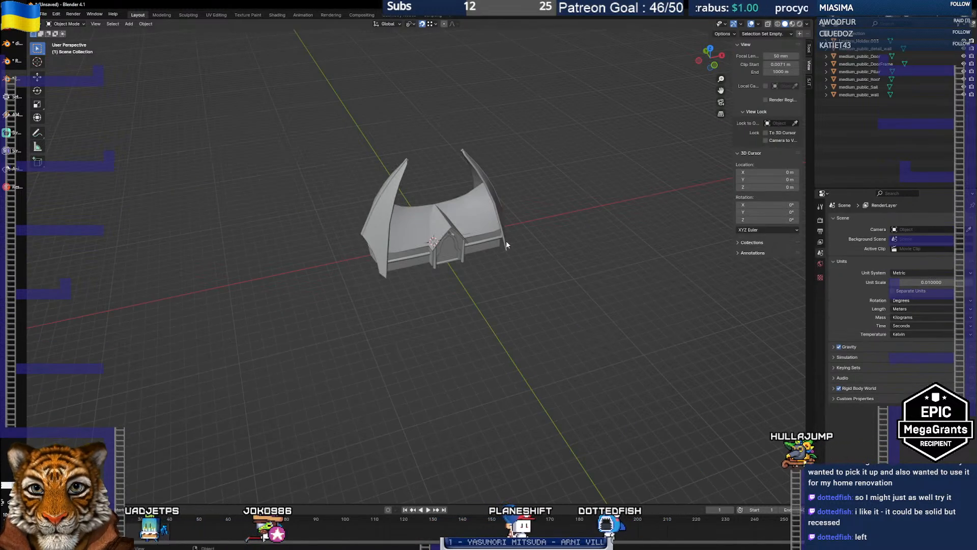
# Return to GIMP and place its restored window beside the small house model in Blender
pyautogui.hotkey('alt', 'Tab')
pyautogui.hotkey('alt', 'Tab')
pyautogui.hotkey('alt', 'Tab')
pyautogui.hotkey('alt', 'Tab')
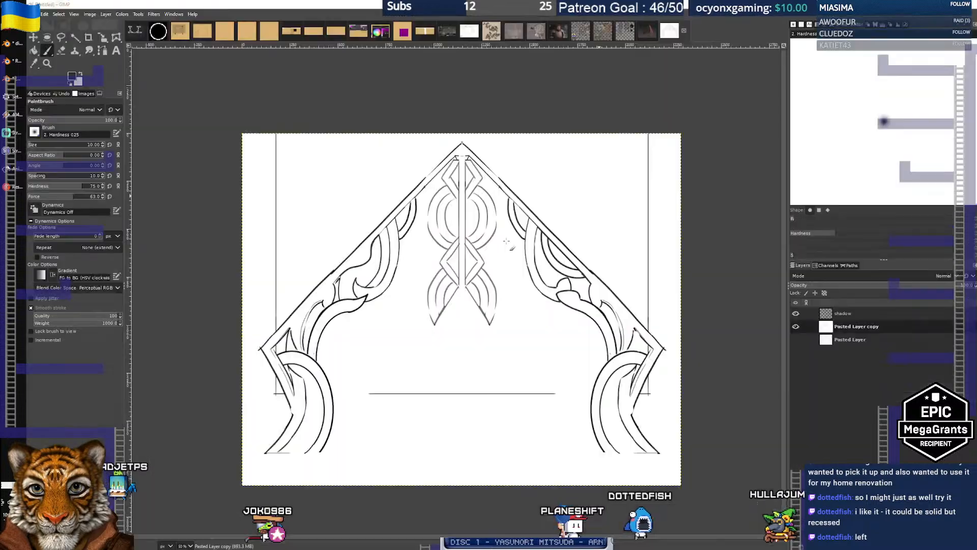
pyautogui.doubleClick(466, 4)
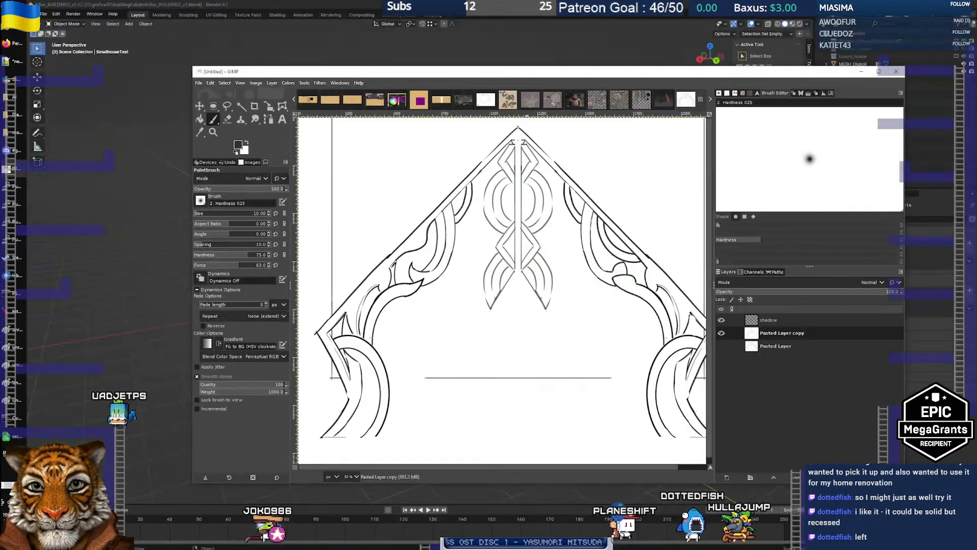
pyautogui.moveTo(682, 70); pyautogui.dragTo(657, 60)
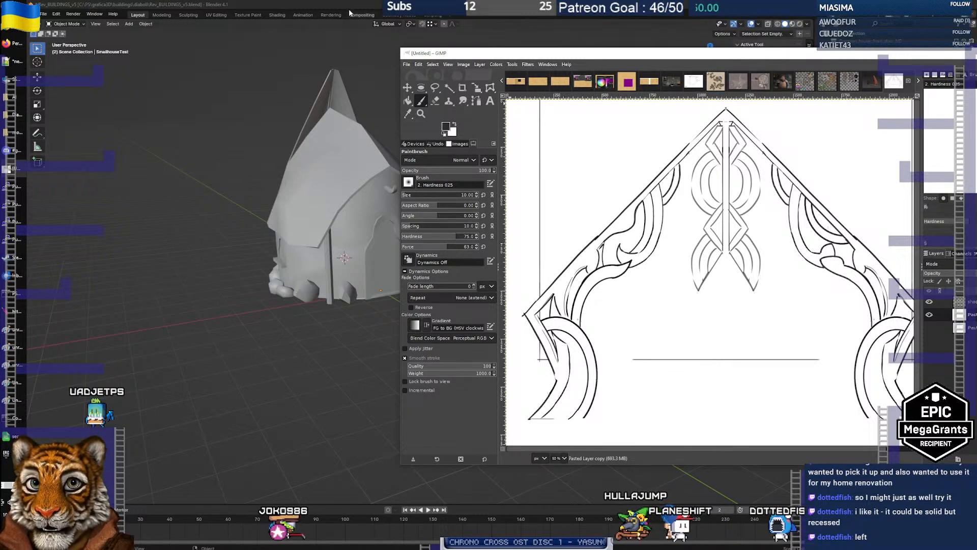
# Orbit the small house to show its entrance, compare it with the complete gable drawing, and maximize the GIMP window again
pyautogui.click(355, 220)
pyautogui.moveTo(399, 243); pyautogui.dragTo(294, 268)
pyautogui.hotkey('alt', 'Tab')
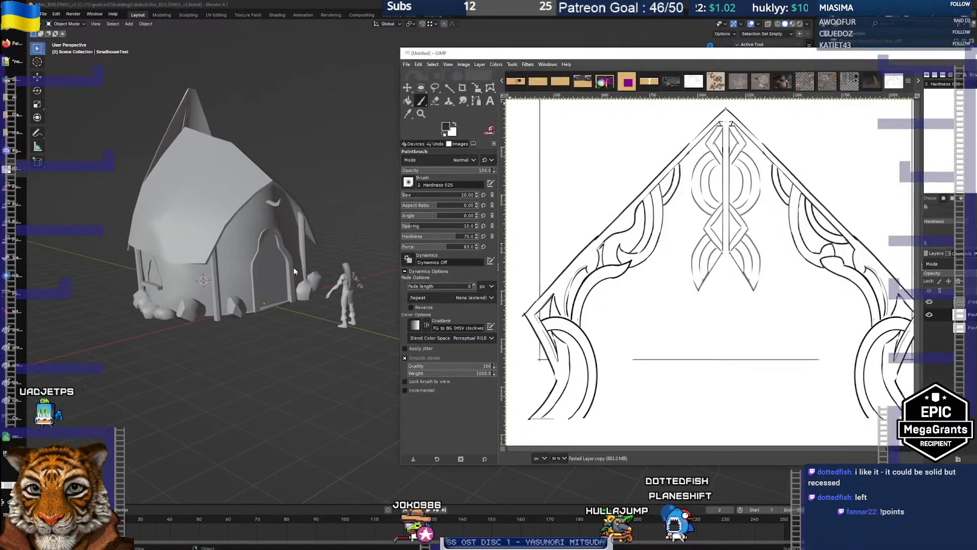
pyautogui.moveTo(643, 56); pyautogui.dragTo(566, 63)
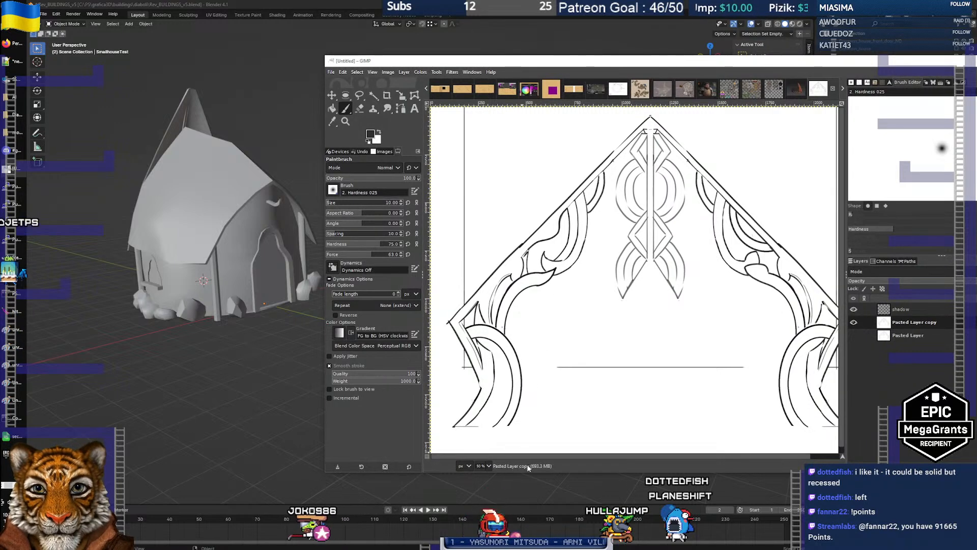
pyautogui.moveTo(523, 456)
pyautogui.mouseDown()
pyautogui.moveTo(563, 456)
pyautogui.moveTo(546, 456)
pyautogui.mouseUp()
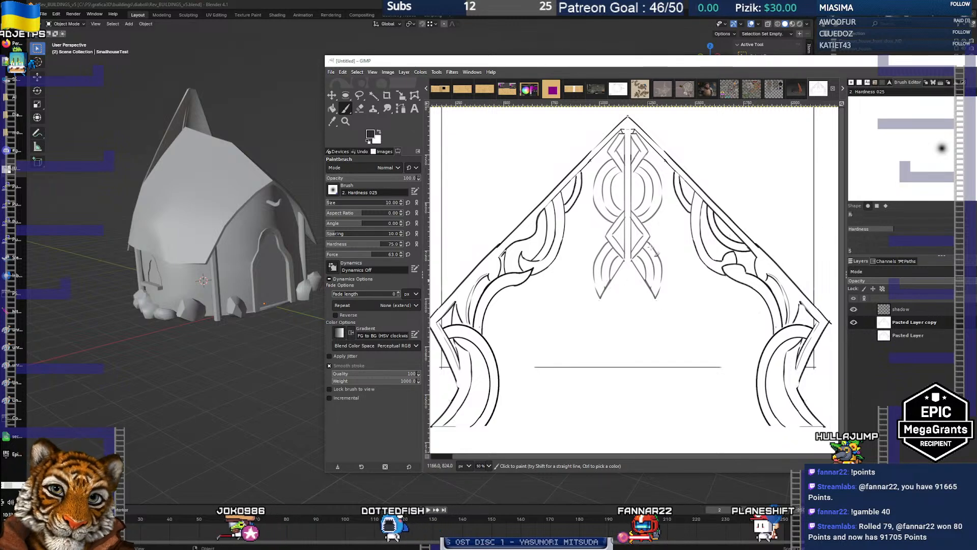
pyautogui.doubleClick(610, 62)
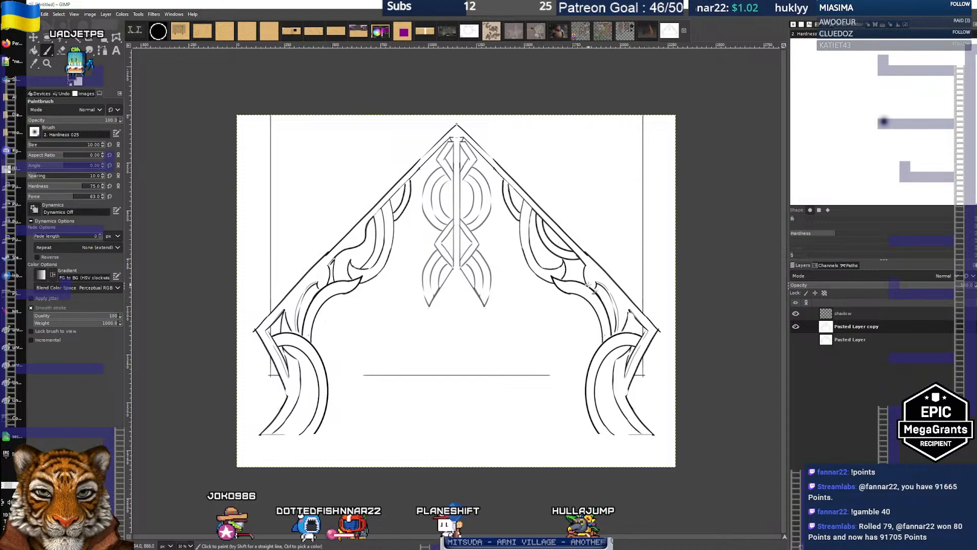
# Paint a curved inner edge on the right scroll's lower leaf, running from below its pointed tip down its length, redoing the first stroke
pyautogui.keyDown('ctrl'); pyautogui.scroll(1, 615, 297); pyautogui.keyUp('ctrl')
pyautogui.keyDown('ctrl'); pyautogui.scroll(1, 614, 297); pyautogui.keyUp('ctrl')
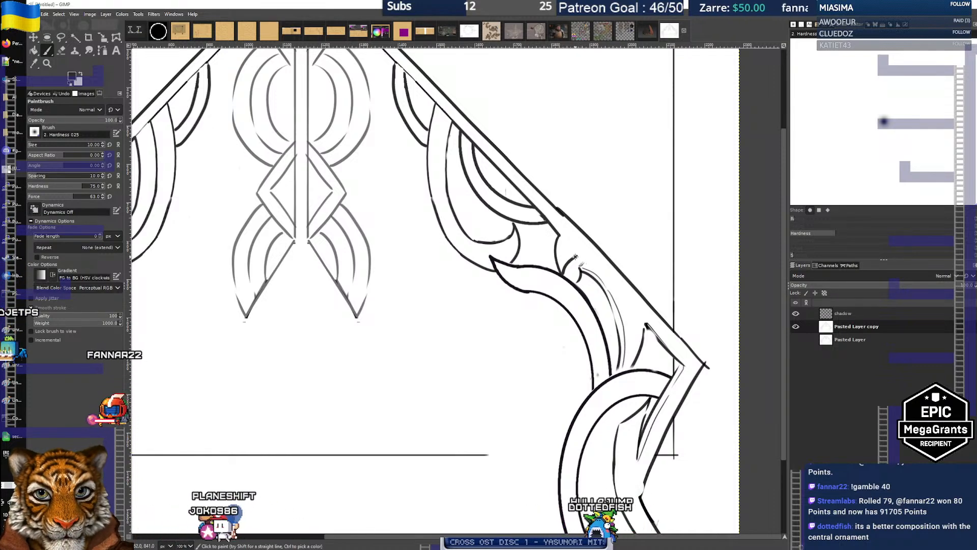
pyautogui.moveTo(581, 269); pyautogui.dragTo(613, 319)
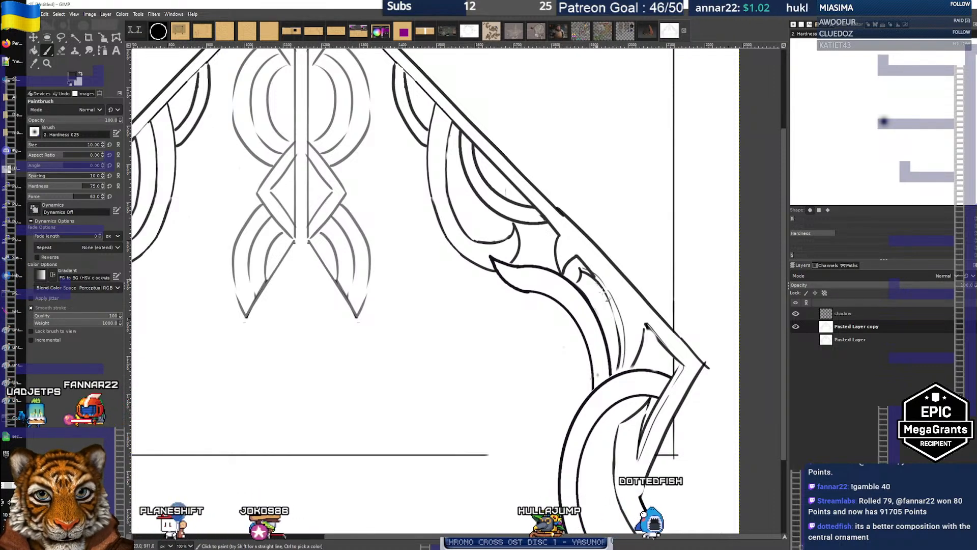
pyautogui.hotkey('ctrl', 'z')
pyautogui.moveTo(583, 270)
pyautogui.mouseDown()
pyautogui.moveTo(612, 301)
pyautogui.moveTo(620, 338)
pyautogui.mouseUp()
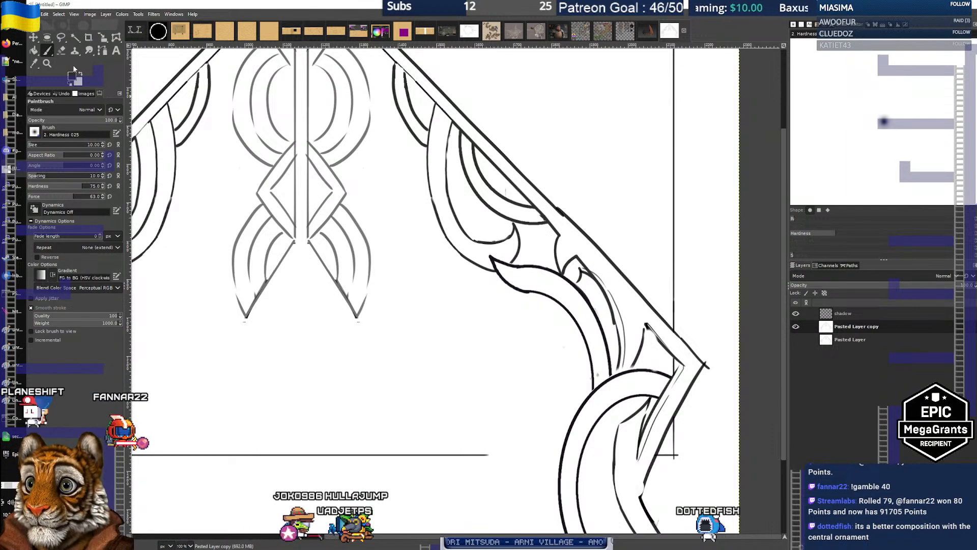
# Erase the uneven marks on the lower leaf's inner edge with a smaller eraser of size 16 and repaint the curve with the Paintbrush
pyautogui.hotkey('shift', 'e')
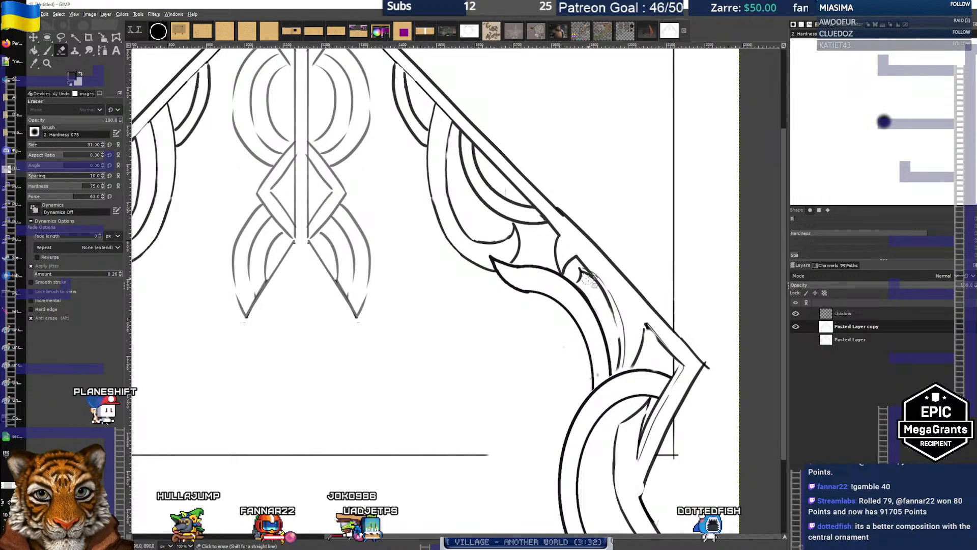
pyautogui.scroll(-15, 585, 283)
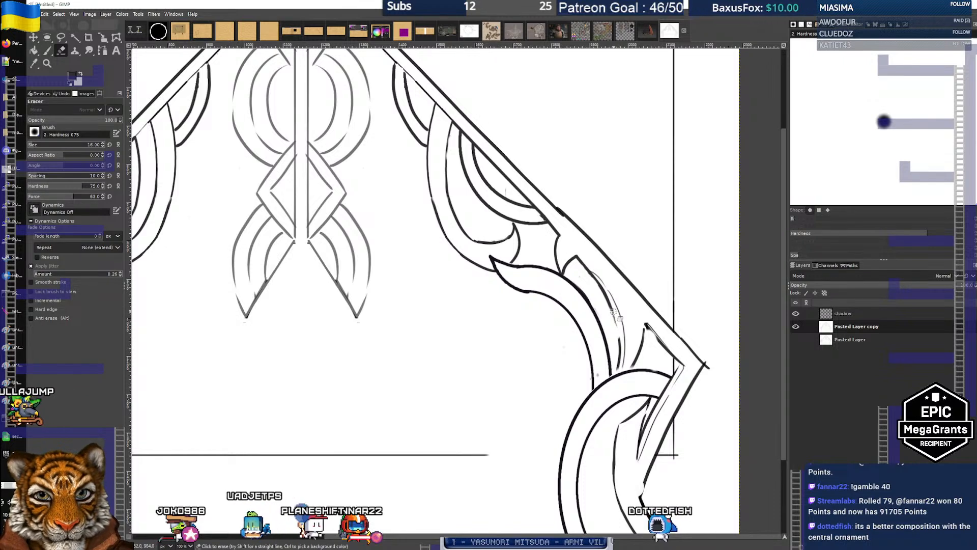
pyautogui.click(48, 50)
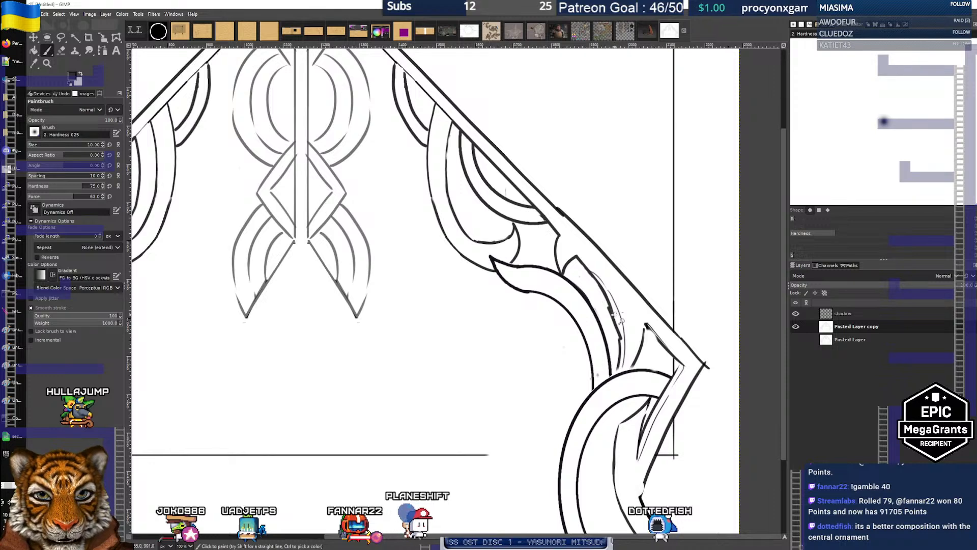
pyautogui.press('z')
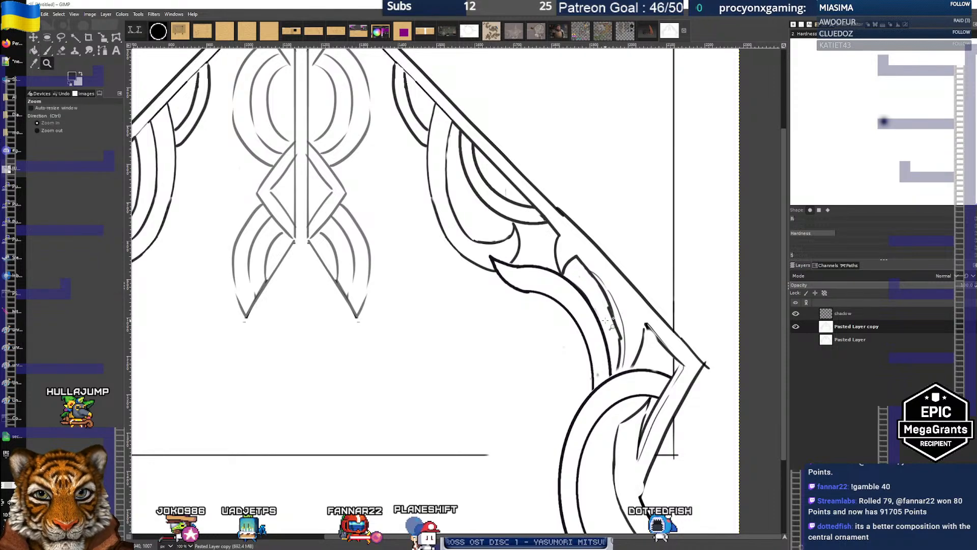
pyautogui.click(47, 50)
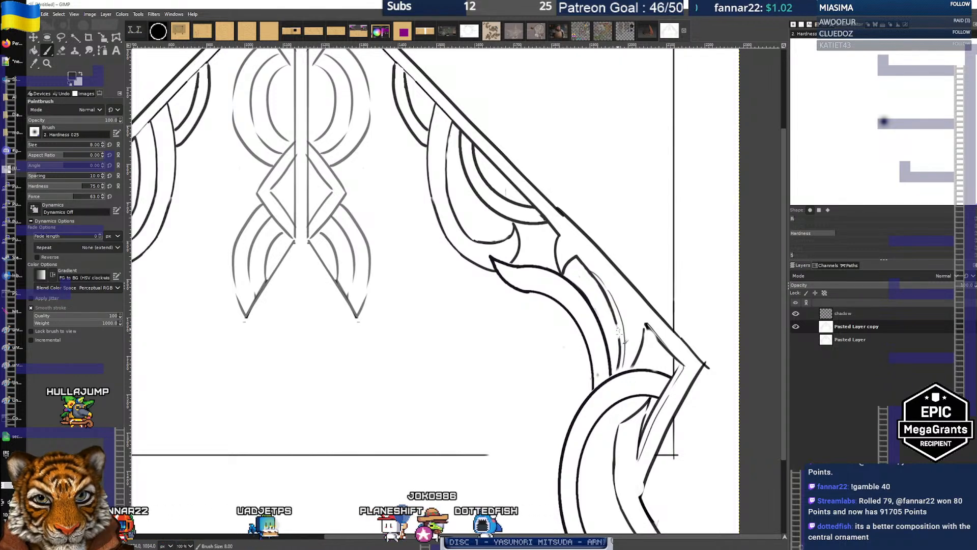
# Select the right half of the gable drawing from the apex outward and merge the shadow layer down into Pasted Layer copy
pyautogui.scroll(-4, 572, 300)
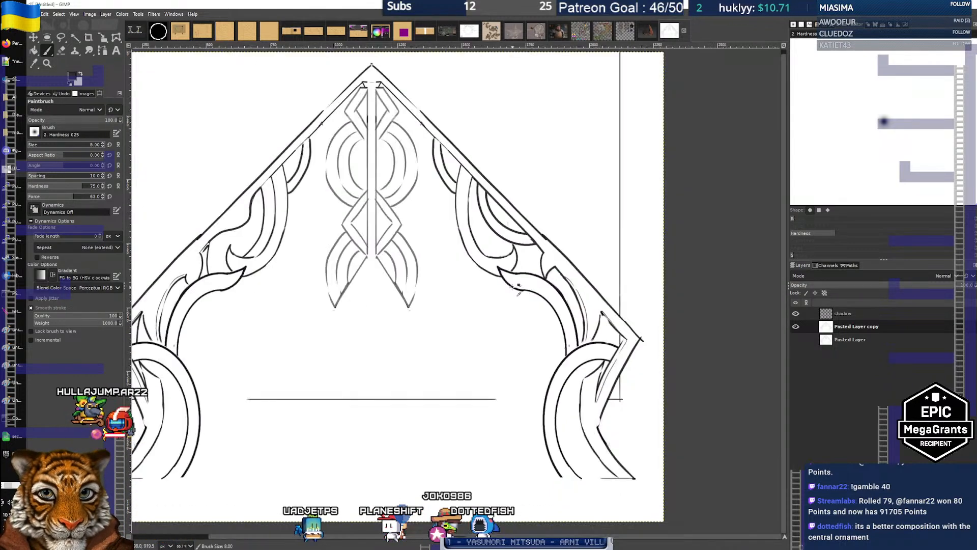
pyautogui.moveTo(496, 315); pyautogui.dragTo(498, 321)
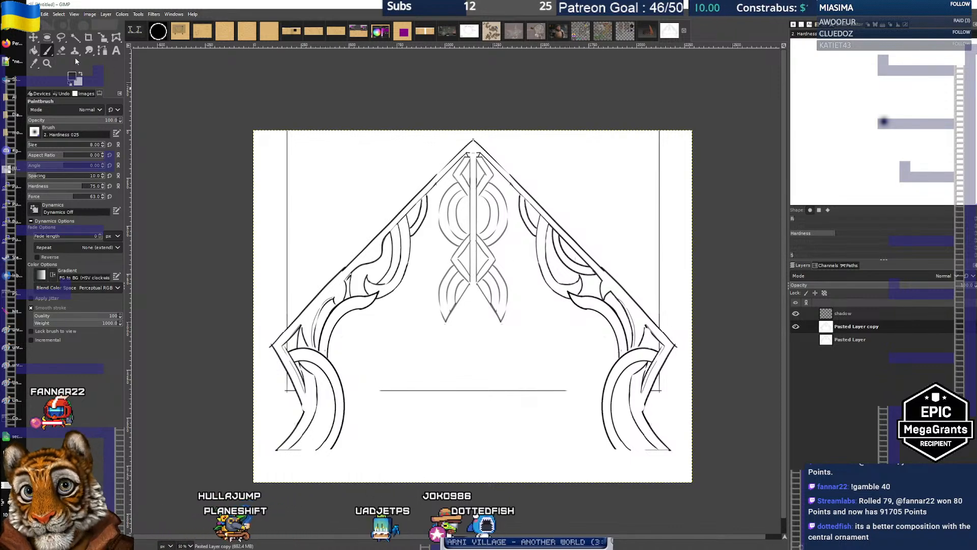
pyautogui.click(47, 38)
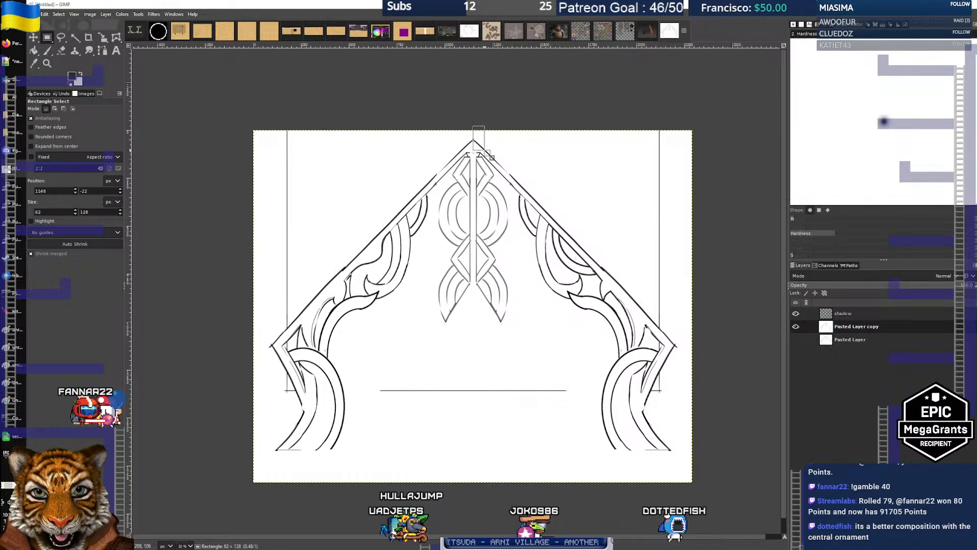
pyautogui.moveTo(494, 162); pyautogui.dragTo(750, 500)
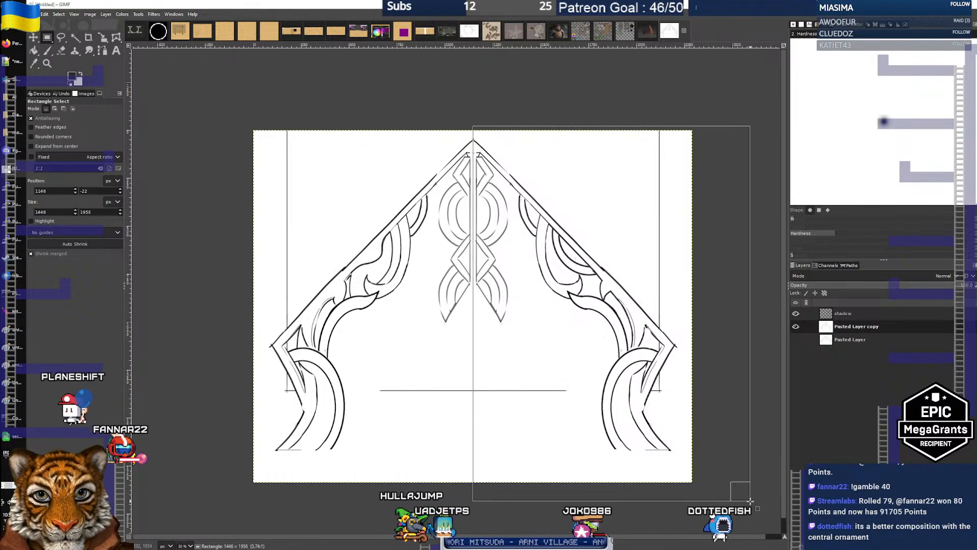
pyautogui.click(884, 315)
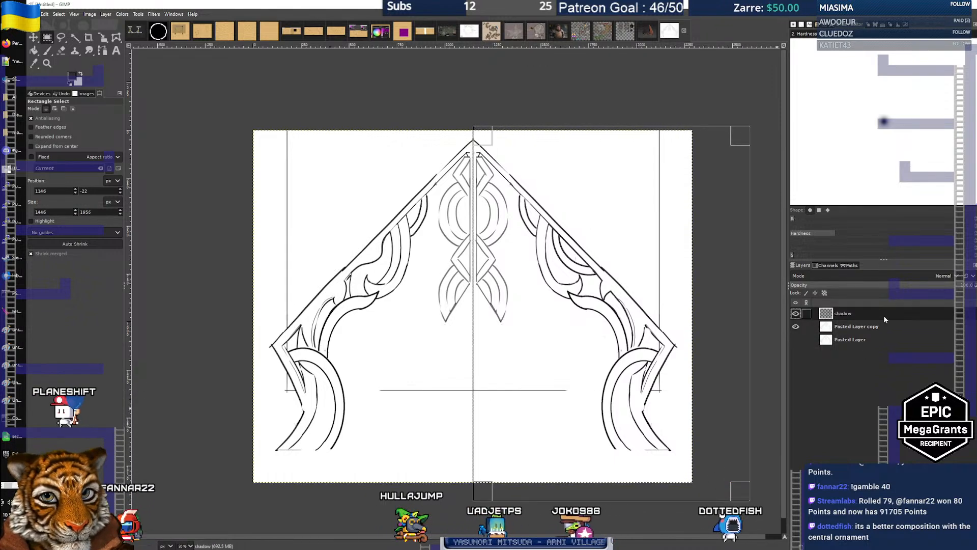
pyautogui.hotkey('ctrl', 'm')
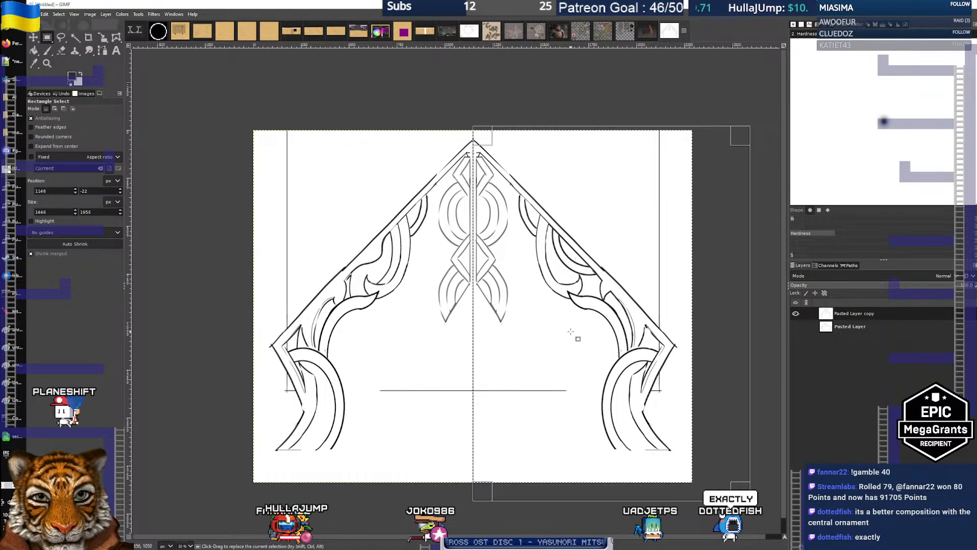
# Copy the selected right half of the gable and paste it as a new layer
pyautogui.hotkey('ctrl', 'c')
pyautogui.hotkey('ctrl', 'v')
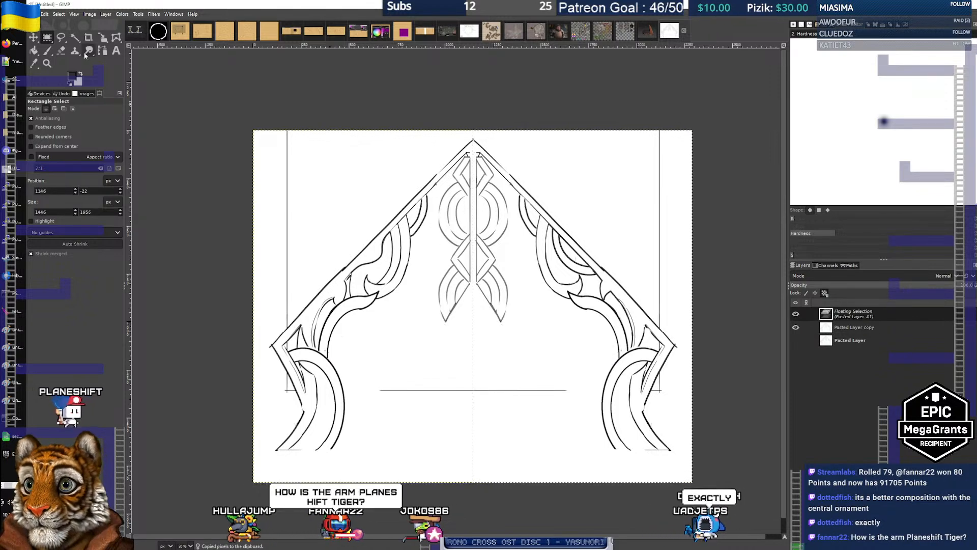
pyautogui.click(796, 545)
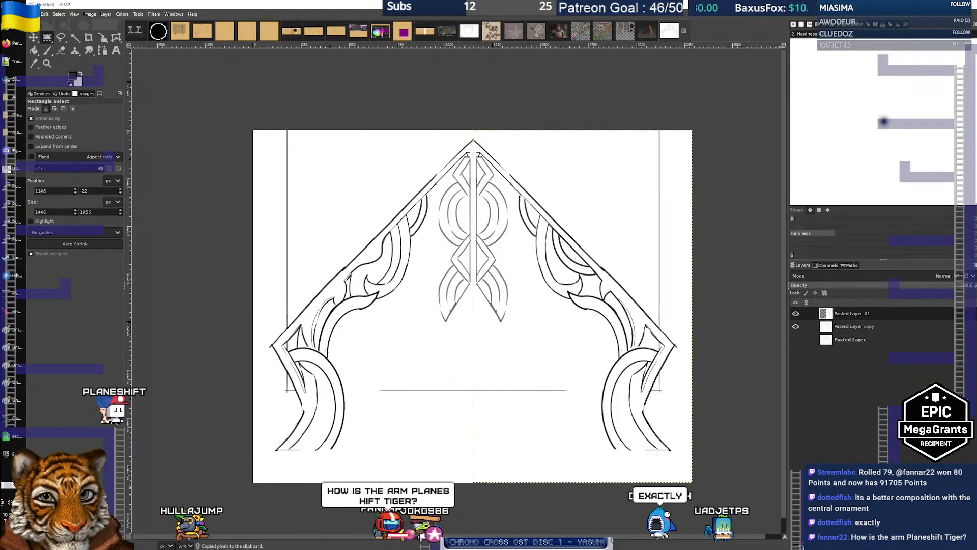
# Flip the pasted half of the gable horizontally
pyautogui.click(126, 15)
pyautogui.click(200, 55)
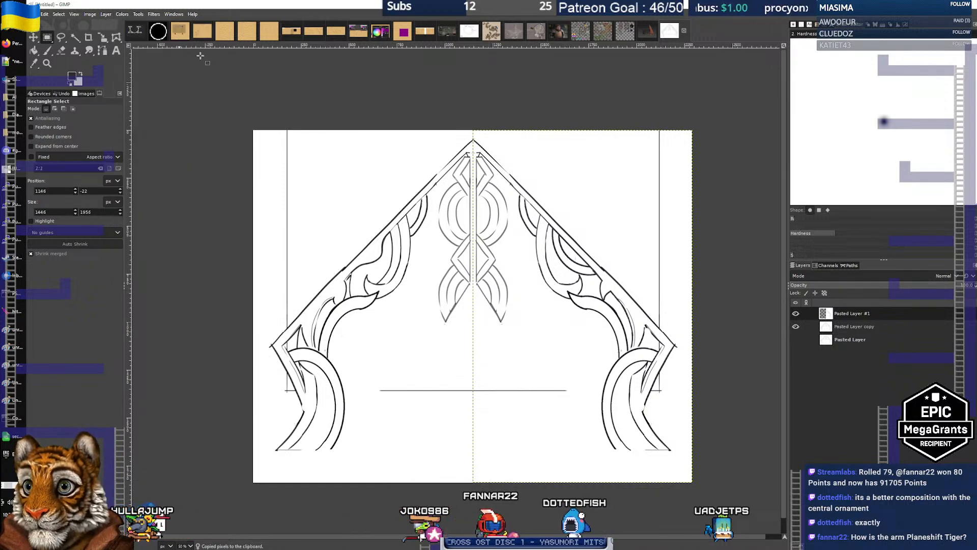
pyautogui.click(106, 14)
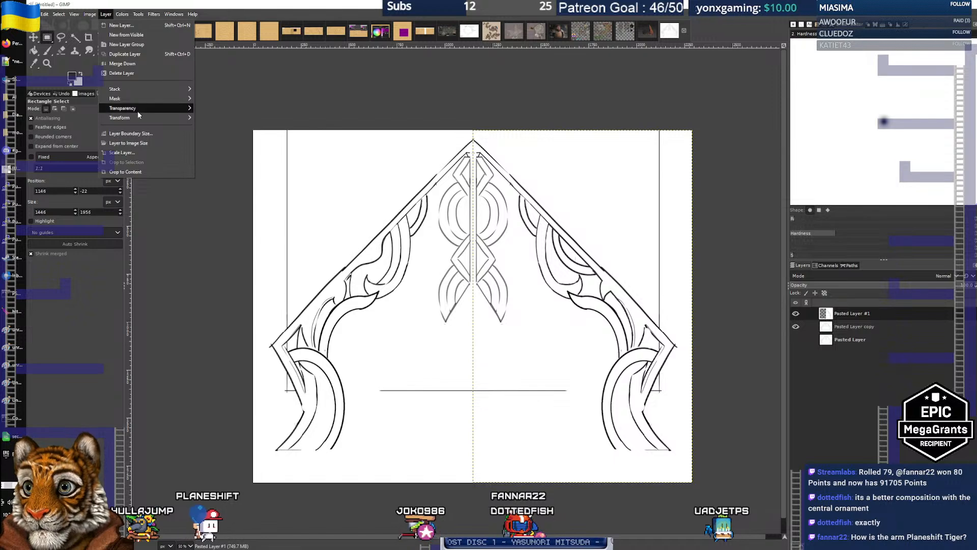
pyautogui.moveTo(137, 116)
pyautogui.click(240, 121)
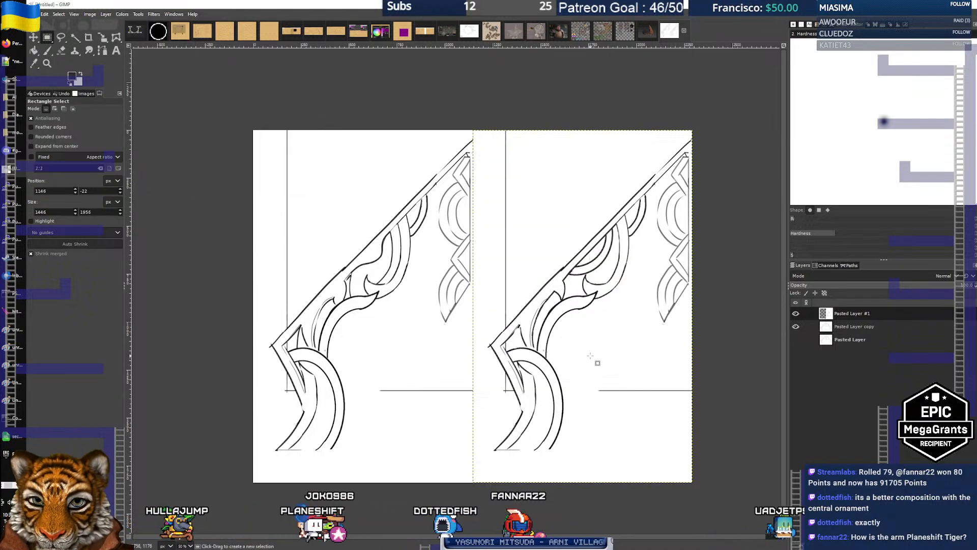
# Move the mirrored half over the left side of the gable, meeting at the centre line, and merge it down into Pasted Layer copy
pyautogui.press('m')
pyautogui.moveTo(559, 332); pyautogui.dragTo(334, 332)
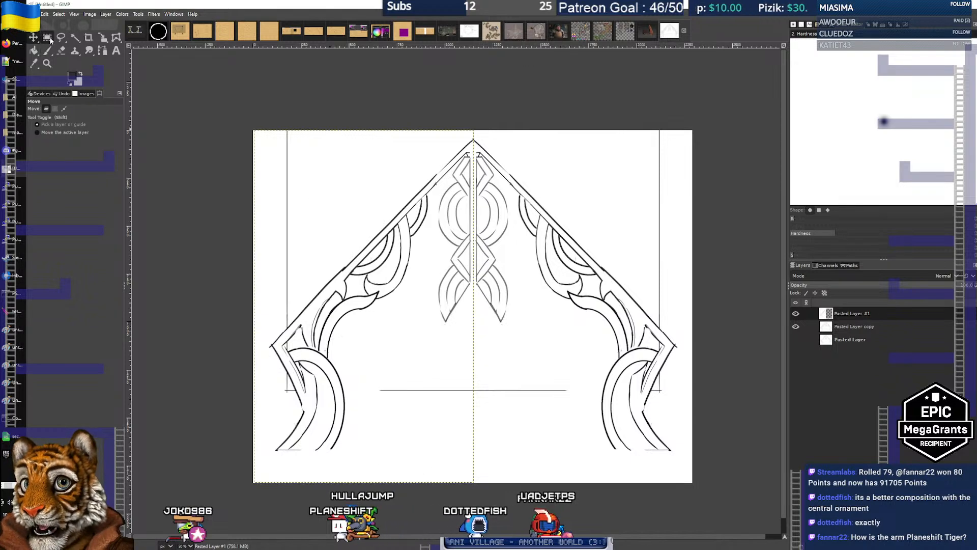
pyautogui.press('r')
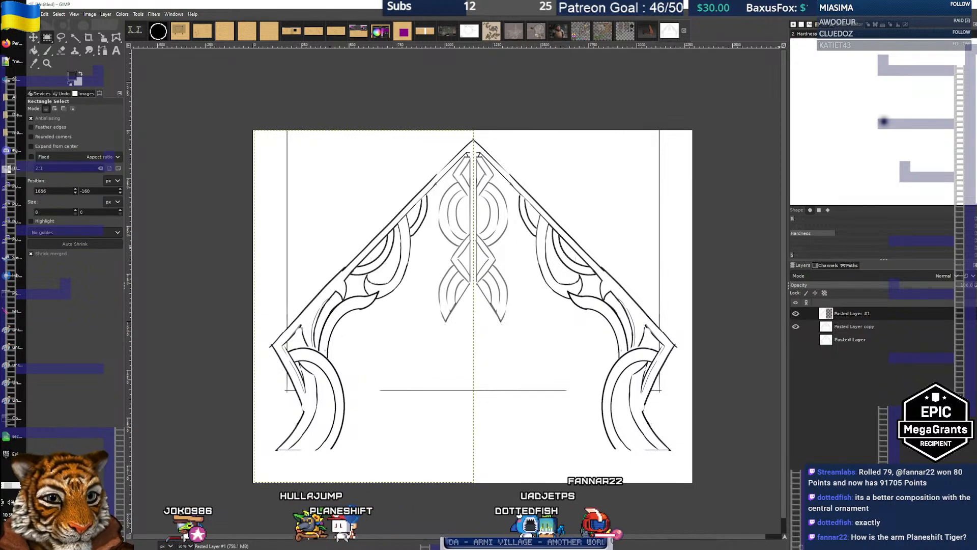
pyautogui.hotkey('ctrl', 'm')
pyautogui.moveTo(517, 301); pyautogui.dragTo(479, 300)
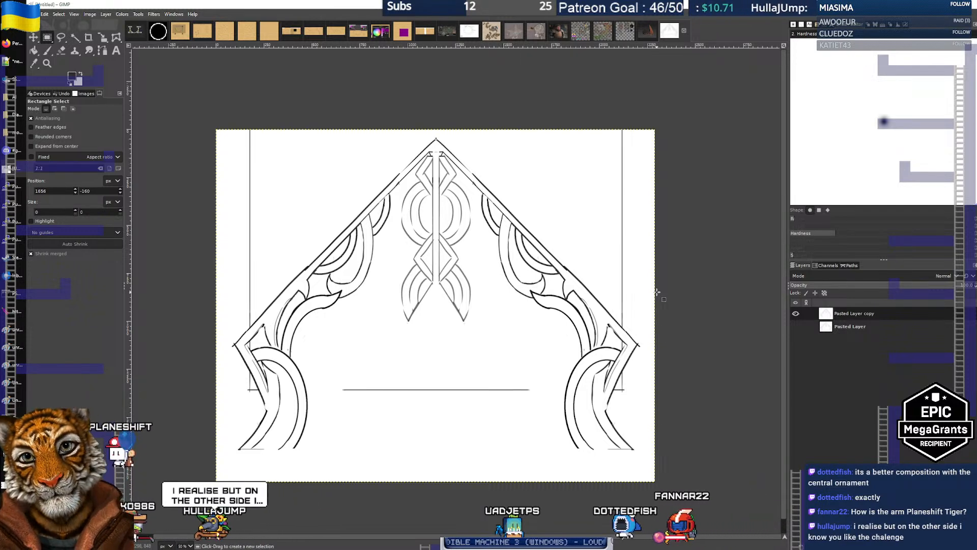
# Switch to the untitled Paint picture of plants and clear its canvas to black
pyautogui.click(9, 401)
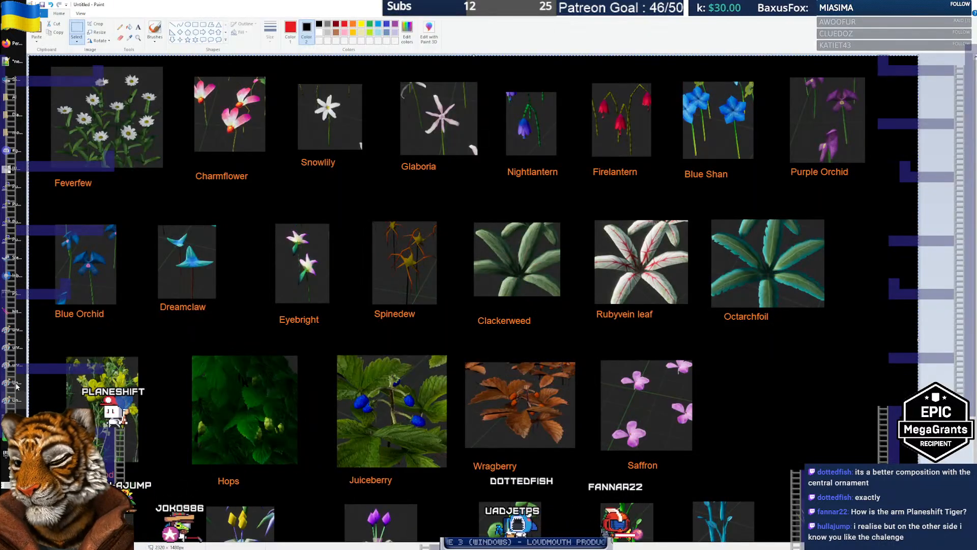
pyautogui.click(16, 403)
pyautogui.click(18, 403)
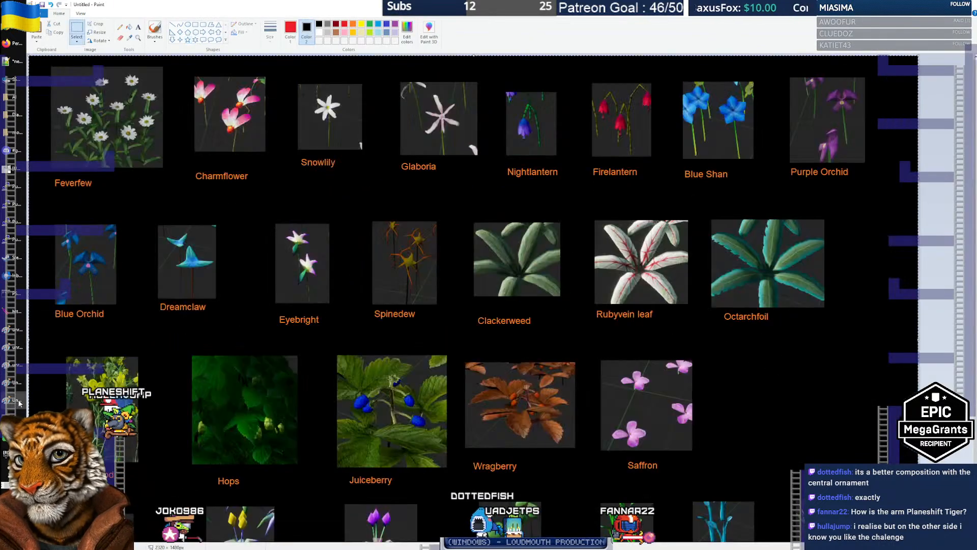
pyautogui.click(22, 365)
pyautogui.click(18, 402)
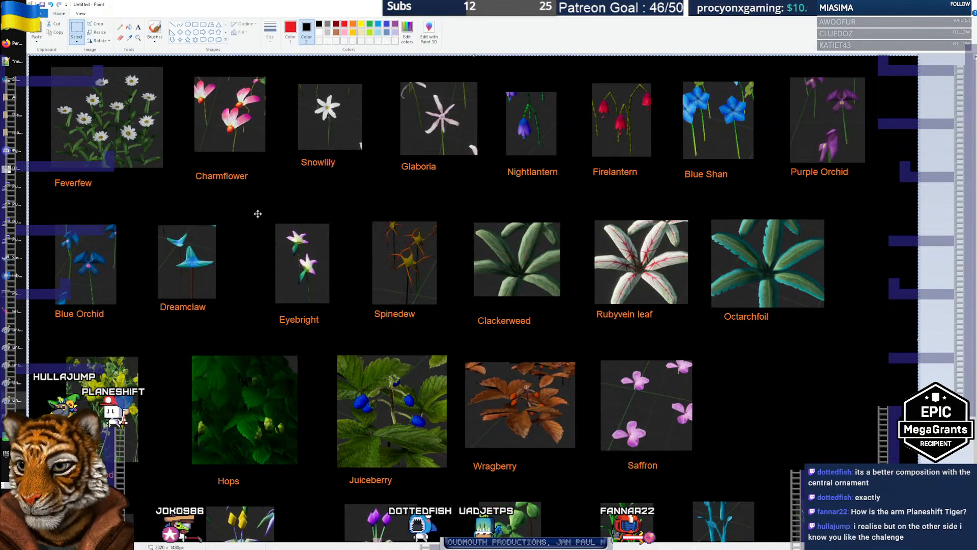
pyautogui.press('Delete')
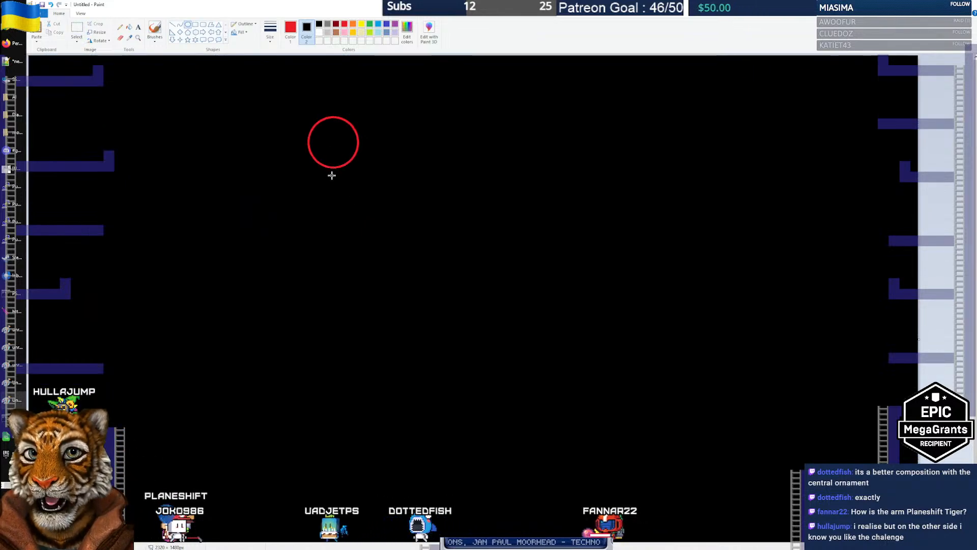
# Sketch a red figure with an oval body beneath its circular head and a lowered arm, undoing a stray stroke
pyautogui.moveTo(311, 167); pyautogui.dragTo(361, 280)
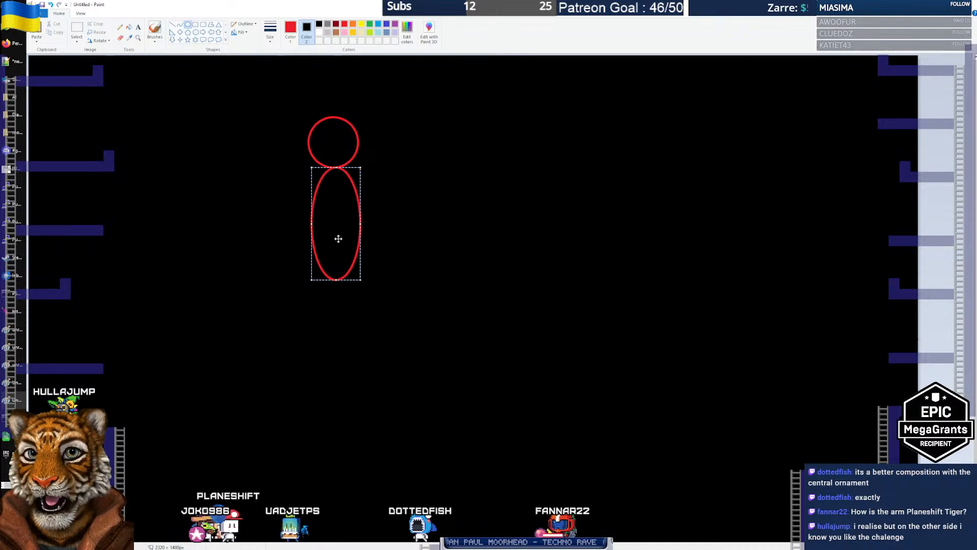
pyautogui.moveTo(338, 239); pyautogui.dragTo(337, 238)
pyautogui.click(393, 255)
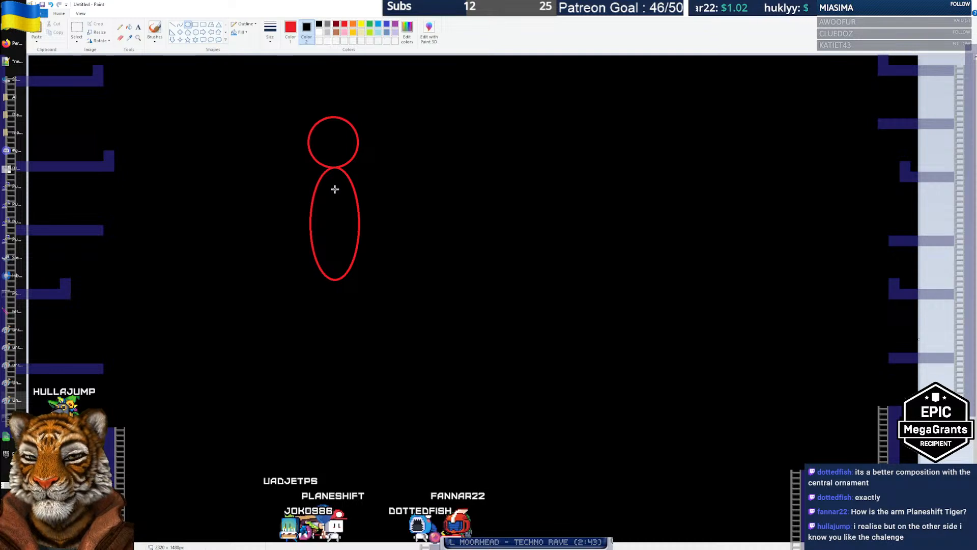
pyautogui.moveTo(389, 215); pyautogui.dragTo(404, 213)
pyautogui.hotkey('ctrl', 'z')
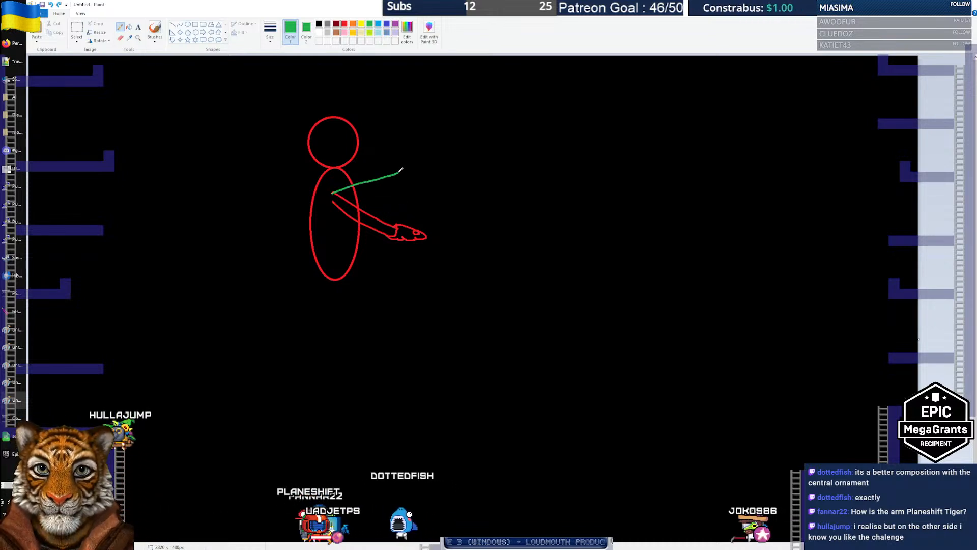
# Add a raised green arm with an upward arrow, and mark the movement range with a red cross and double-headed arrows
pyautogui.moveTo(333, 202); pyautogui.dragTo(412, 168)
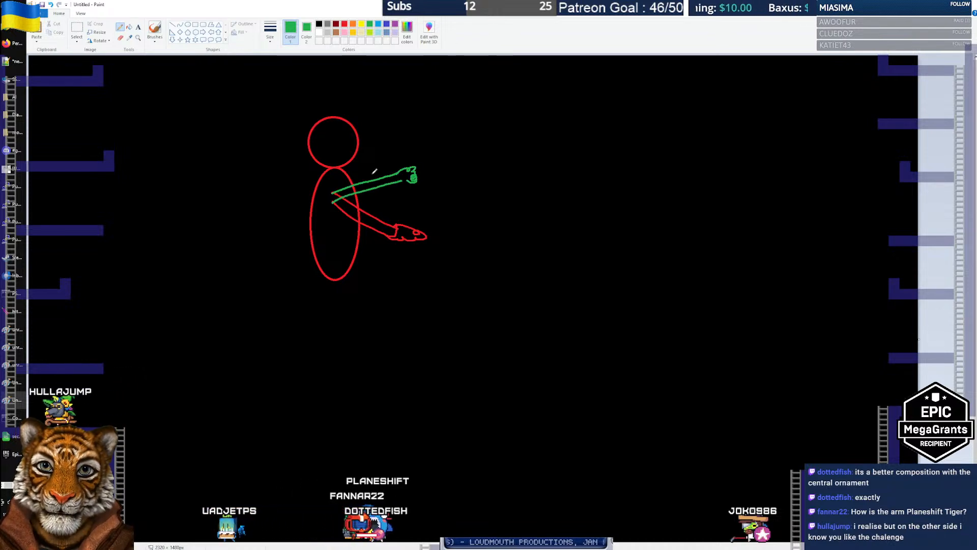
pyautogui.moveTo(389, 169)
pyautogui.mouseDown()
pyautogui.moveTo(386, 157)
pyautogui.moveTo(408, 160)
pyautogui.moveTo(393, 163)
pyautogui.mouseUp()
pyautogui.click(344, 24)
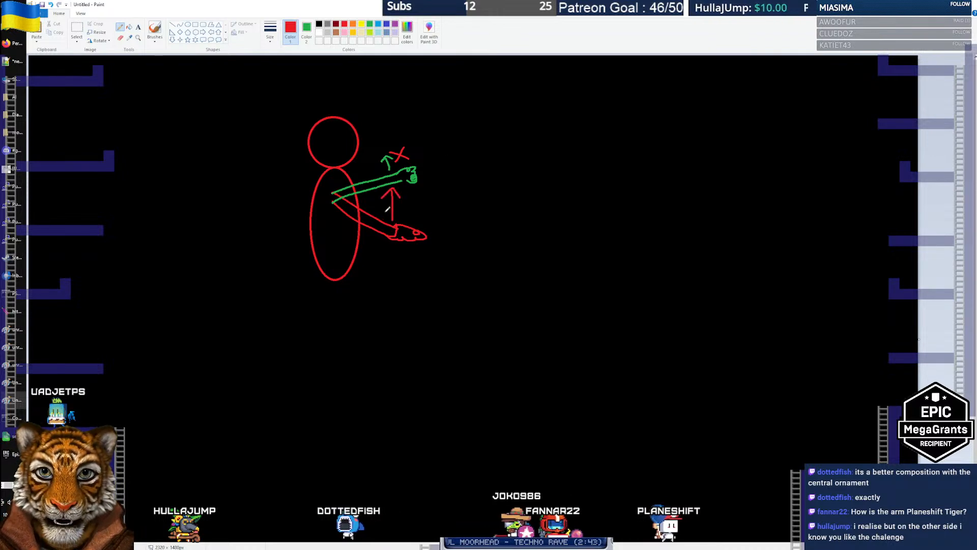
pyautogui.moveTo(367, 132); pyautogui.dragTo(385, 166)
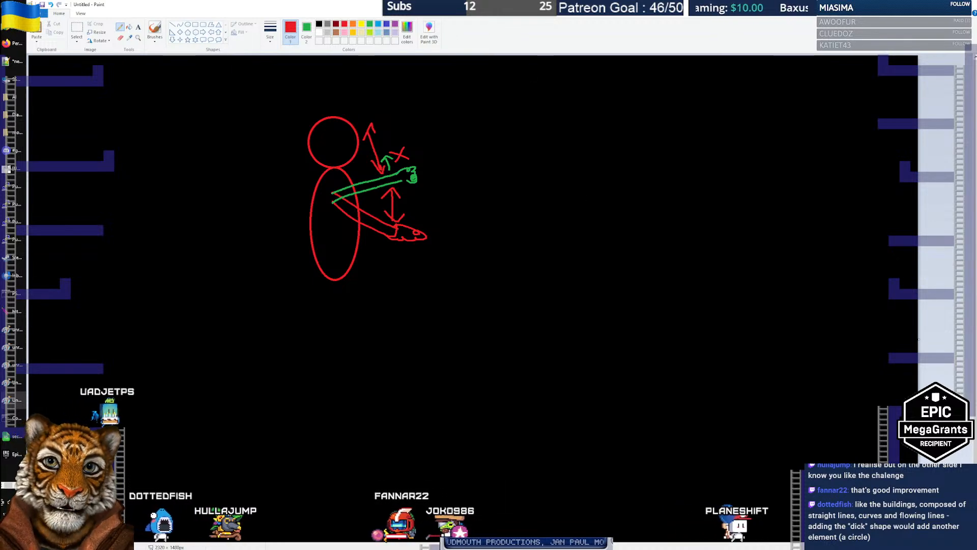
# Delete the arm sketch and reset the canvas to black by making black the background colour
pyautogui.hotkey('ctrl', 'a')
pyautogui.press('Delete')
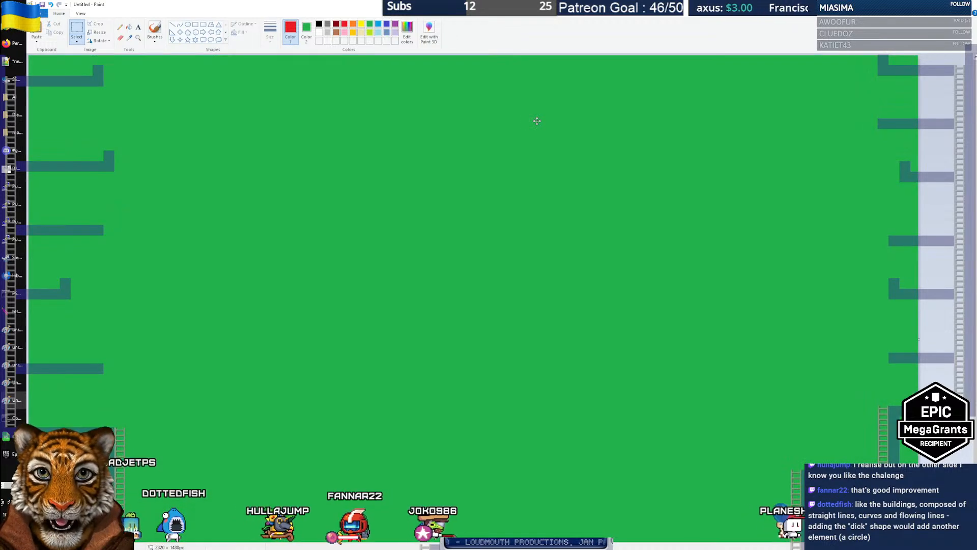
pyautogui.click(306, 32)
pyautogui.click(319, 23)
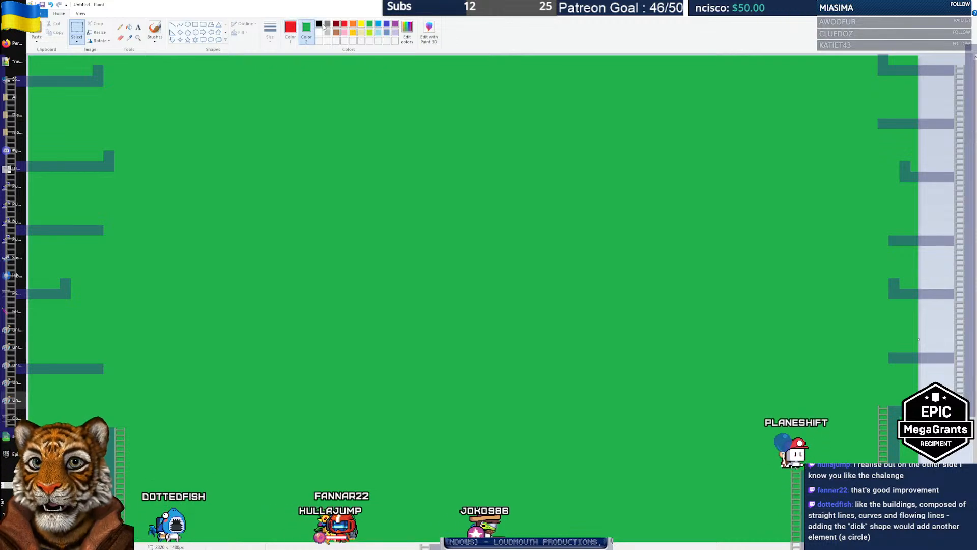
pyautogui.press('Delete')
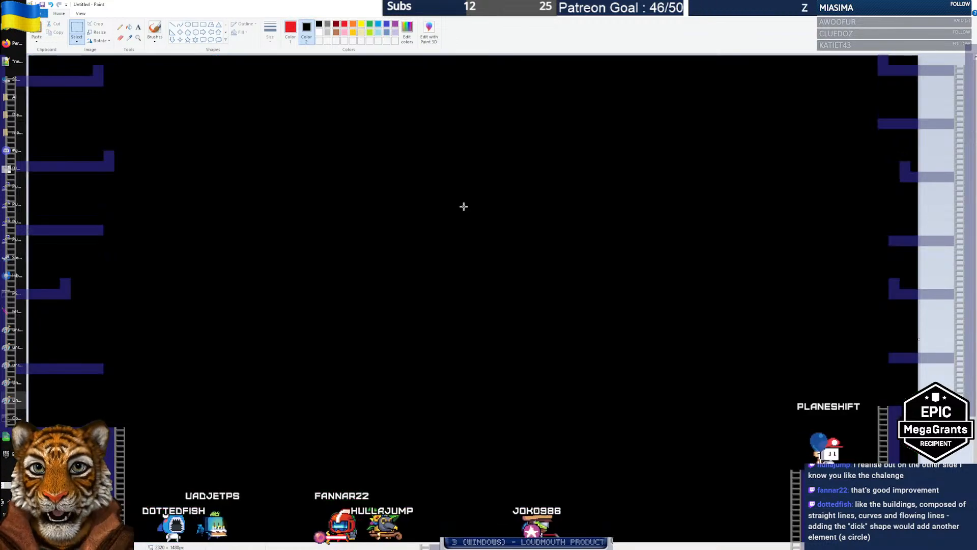
# Return to GIMP and toggle the visibility of Pasted Layer copy to compare the mirrored gable with the layer beneath
pyautogui.hotkey('alt', 'Tab')
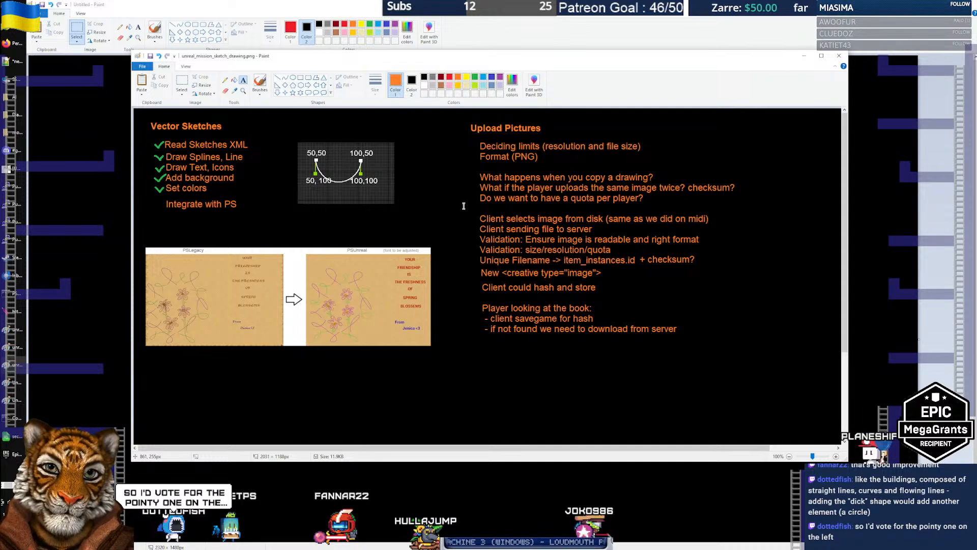
pyautogui.hotkey('alt', 'Tab')
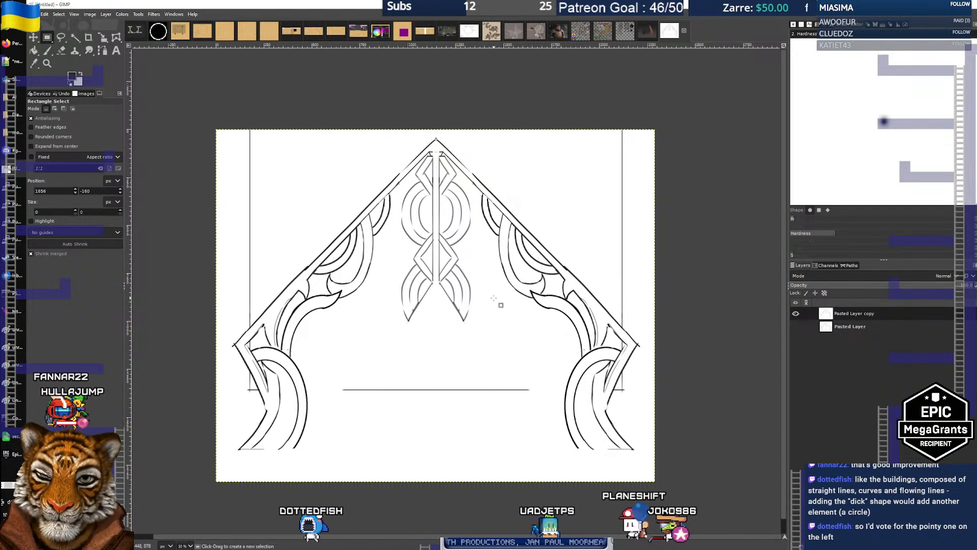
pyautogui.click(796, 314)
pyautogui.click(795, 314)
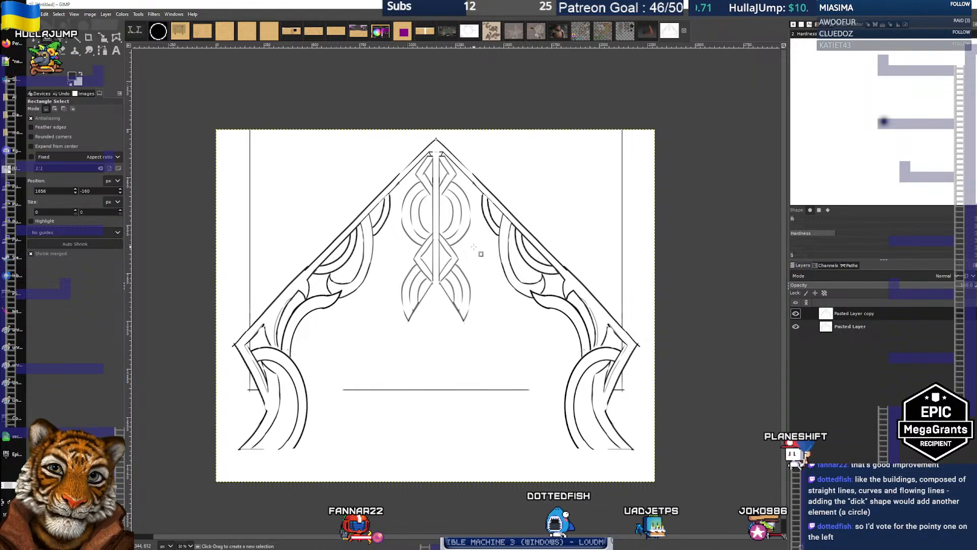
# Add a new transparent layer named shadow above Pasted Layer copy
pyautogui.moveTo(563, 346); pyautogui.dragTo(478, 280)
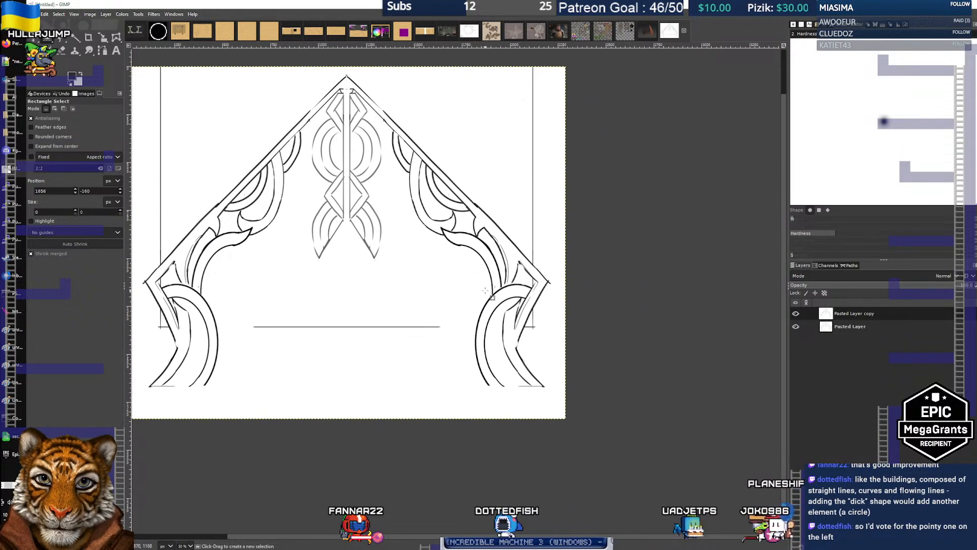
pyautogui.scroll(3, 520, 292)
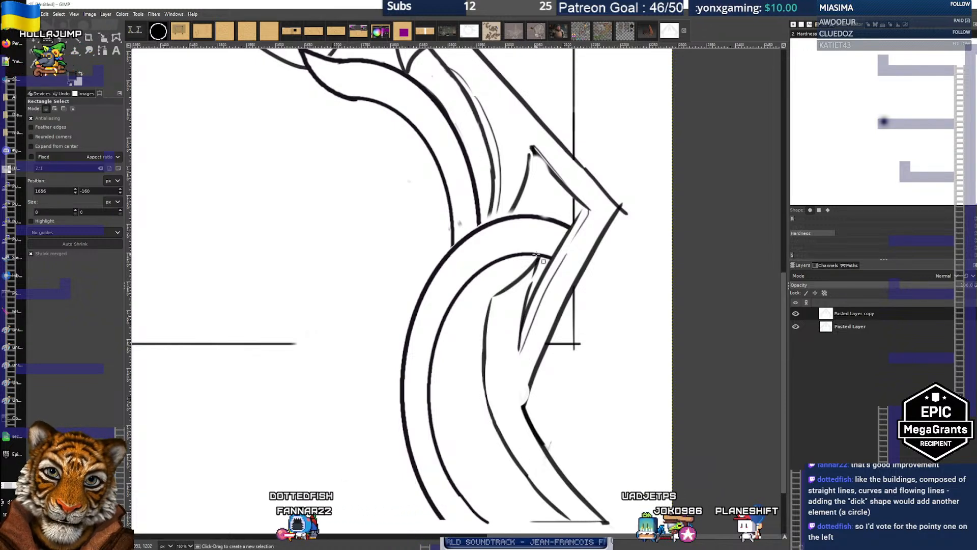
pyautogui.moveTo(338, 174); pyautogui.dragTo(420, 252)
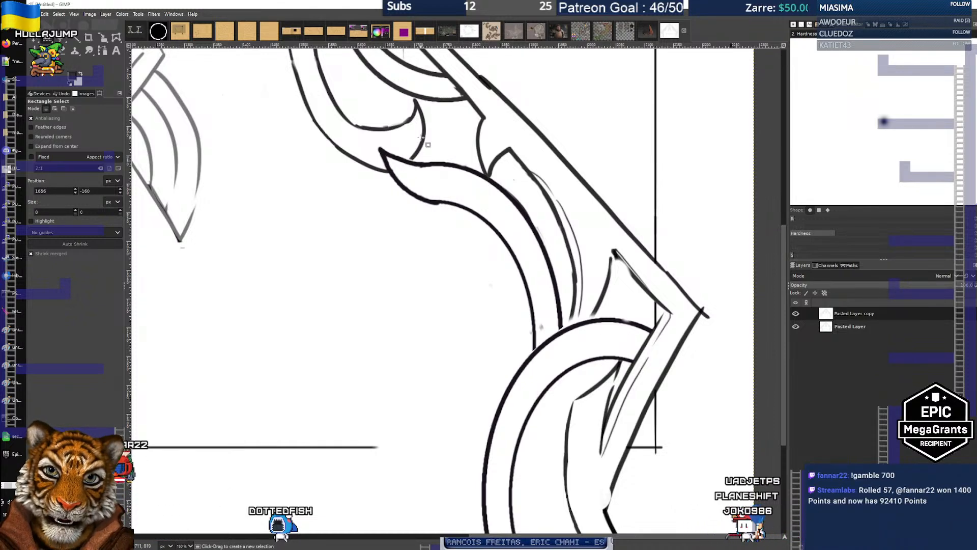
pyautogui.moveTo(437, 220); pyautogui.dragTo(486, 292)
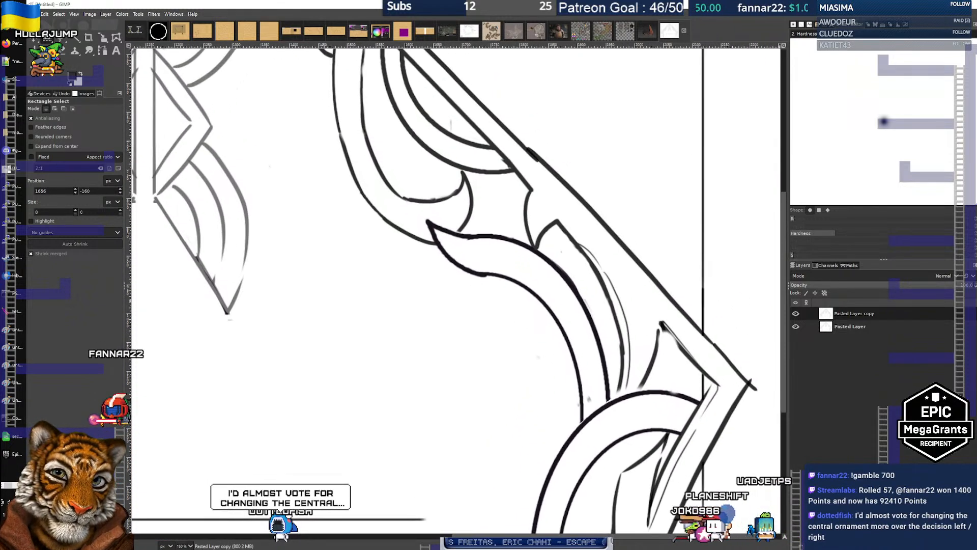
pyautogui.hotkey('shift', 'ctrl', 'n')
pyautogui.write('shadow')
pyautogui.press('Return')
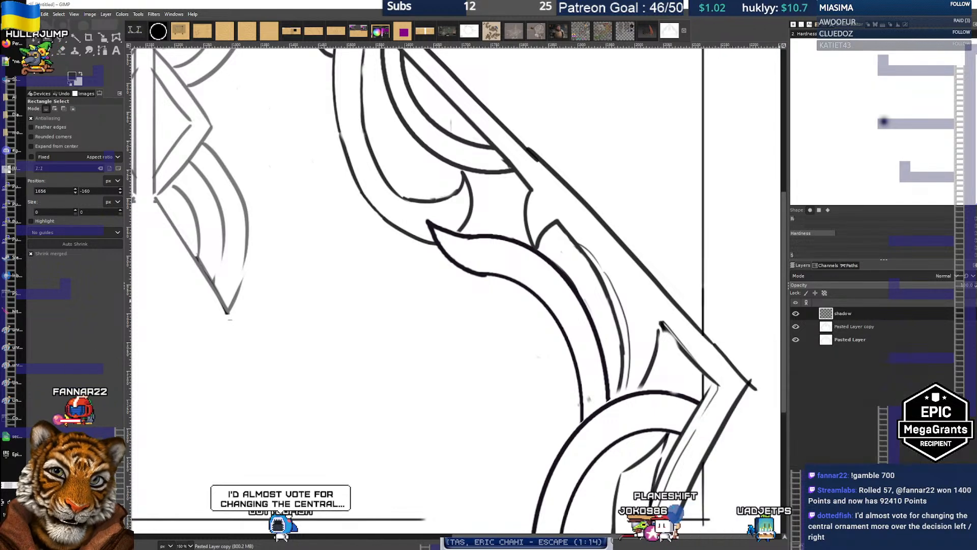
# Paint an alternative pointed leaf tip over the upper end of the right scroll on the shadow layer, using the 2. Hardness 025 brush at size 8
pyautogui.moveTo(504, 265); pyautogui.dragTo(492, 275)
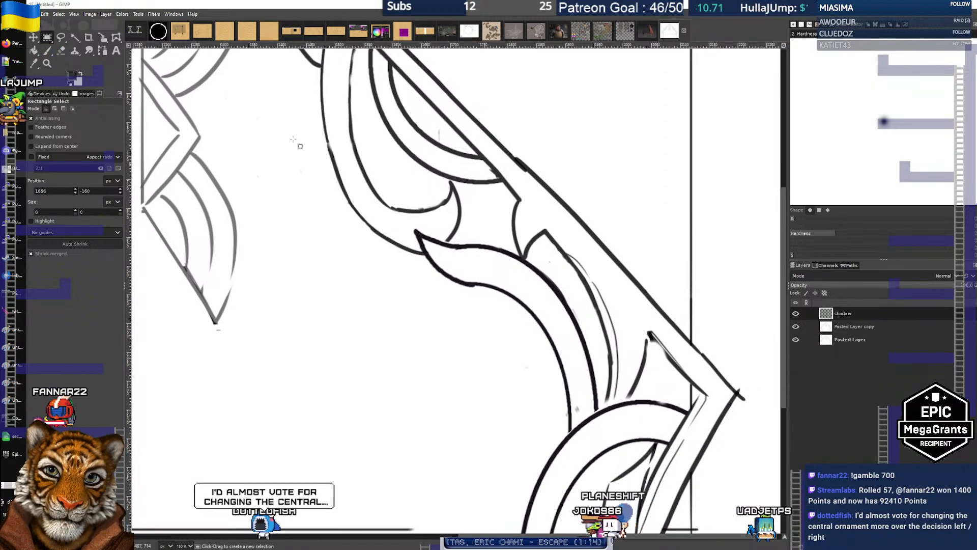
pyautogui.click(47, 51)
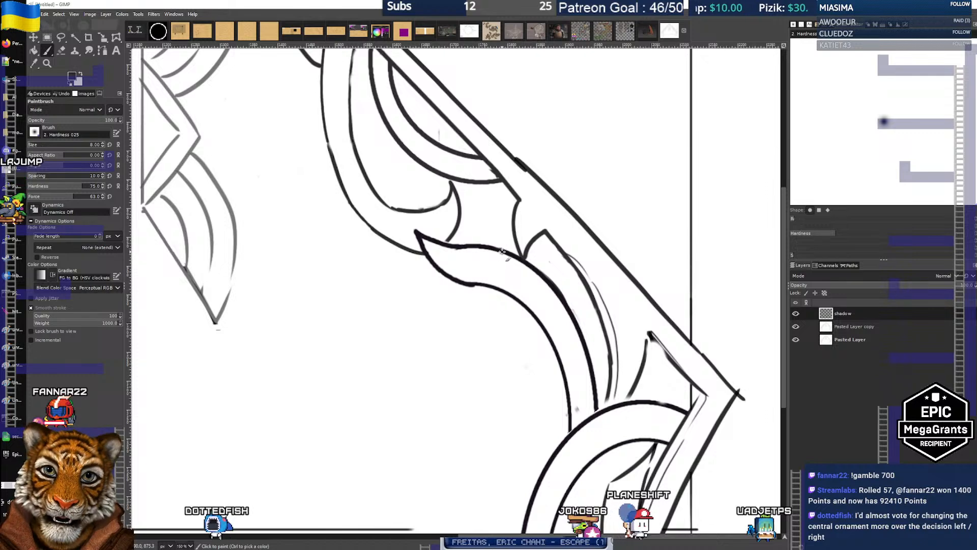
pyautogui.moveTo(501, 251); pyautogui.dragTo(427, 191)
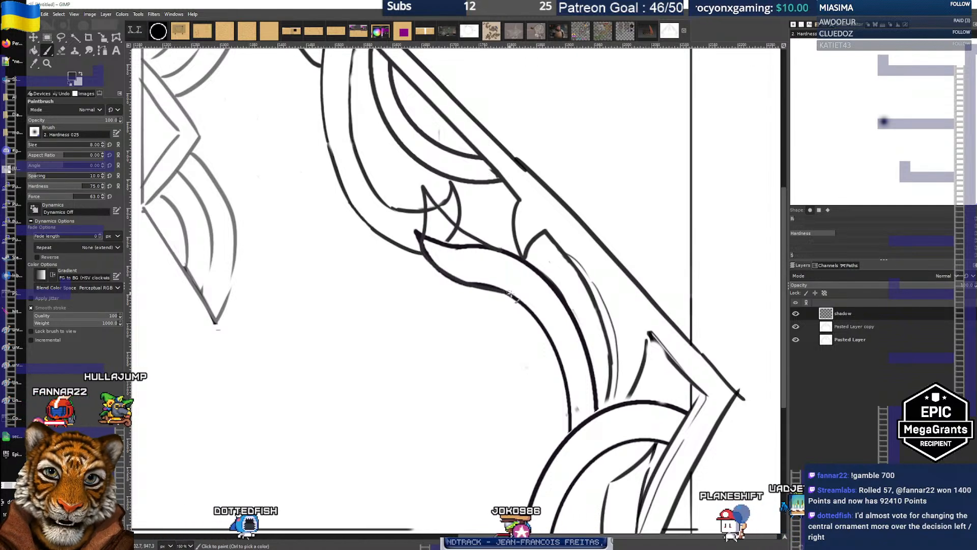
pyautogui.moveTo(510, 293); pyautogui.dragTo(516, 296)
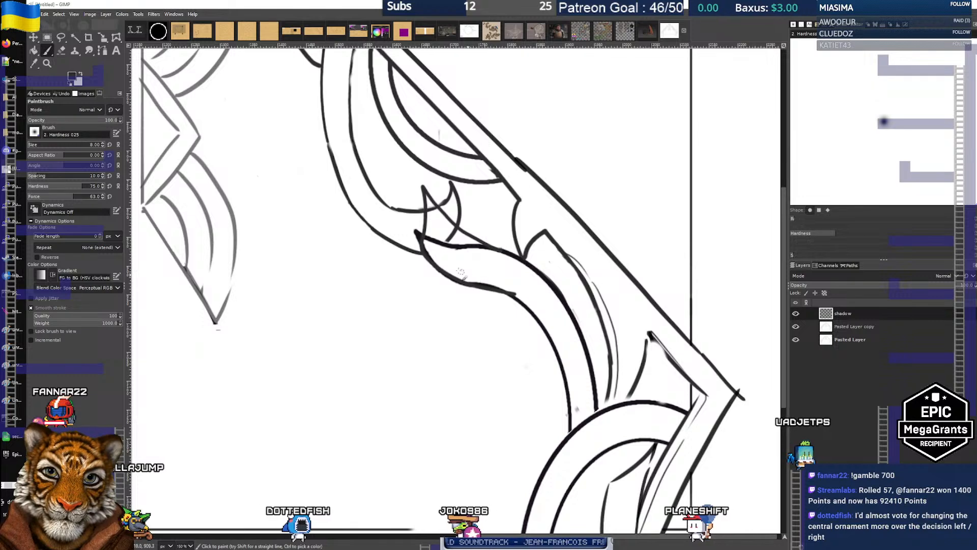
pyautogui.hotkey('ctrl', 'z')
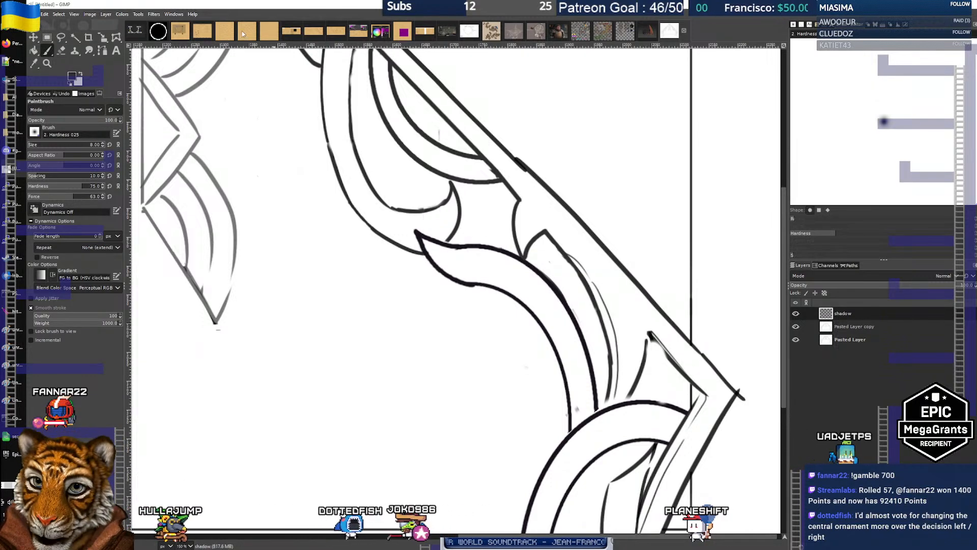
pyautogui.click(44, 14)
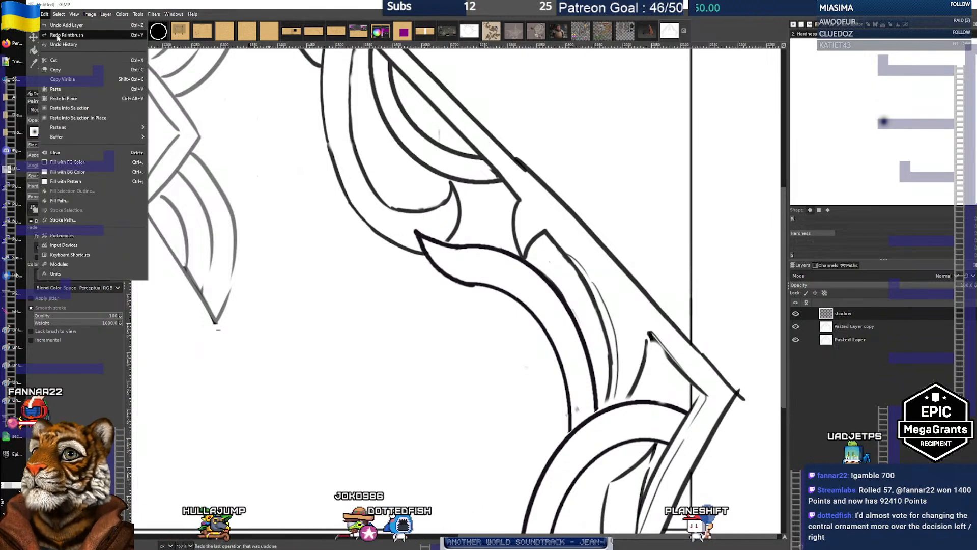
pyautogui.click(57, 35)
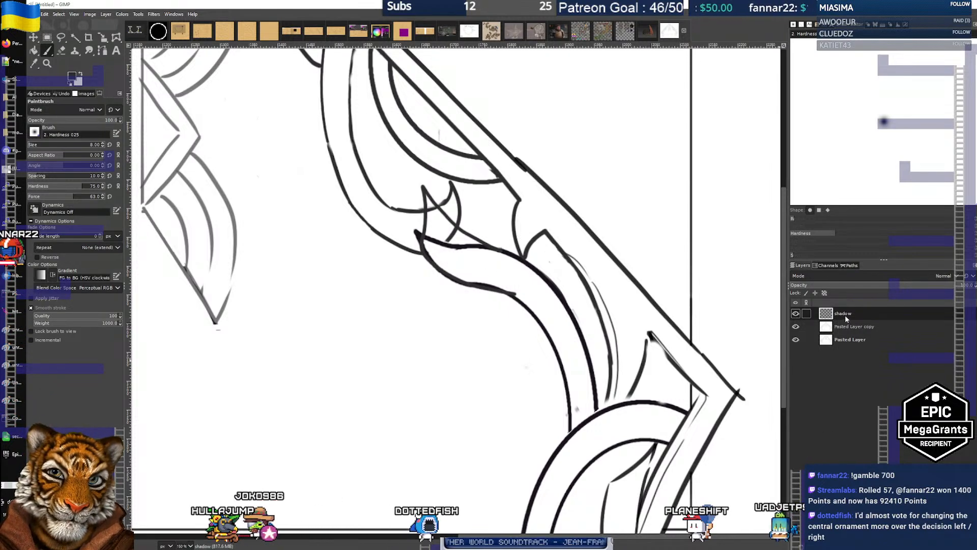
# Toggle the visibility of Pasted Layer copy to inspect the painted leaf tip, and hide the shadow layer
pyautogui.click(795, 326)
pyautogui.click(794, 326)
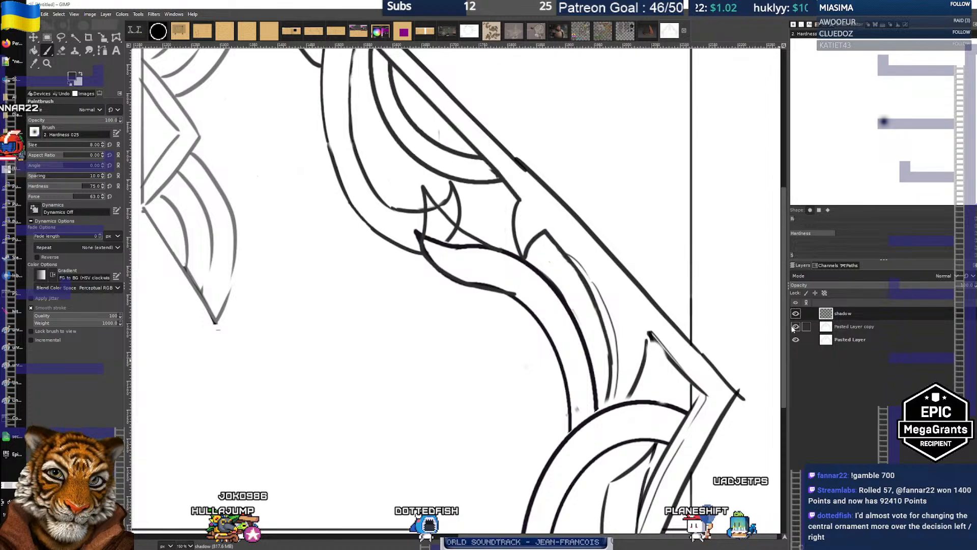
pyautogui.click(794, 326)
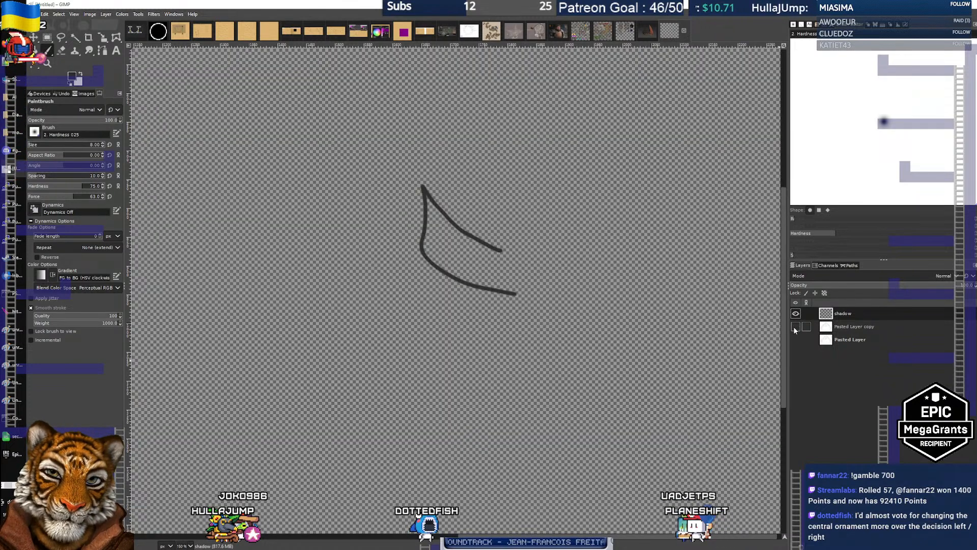
pyautogui.click(794, 326)
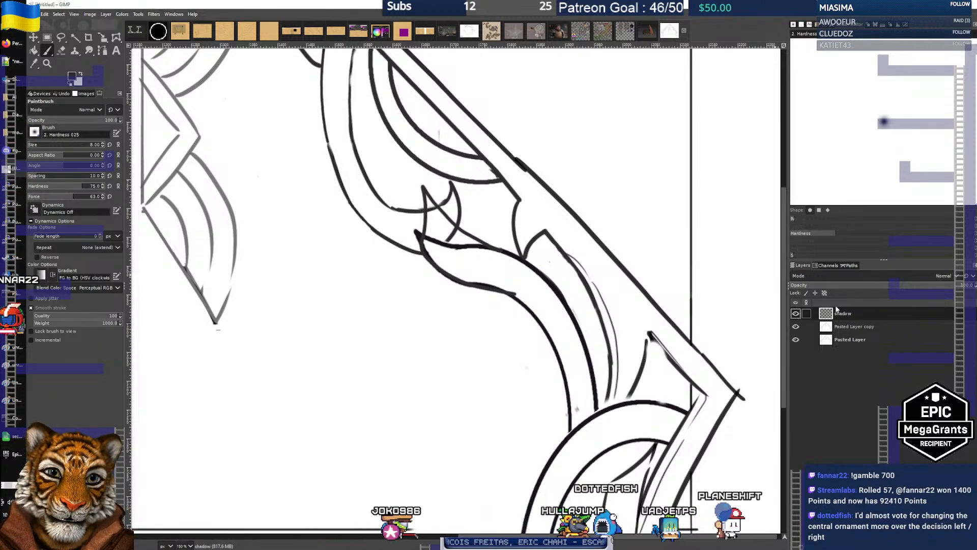
pyautogui.click(796, 313)
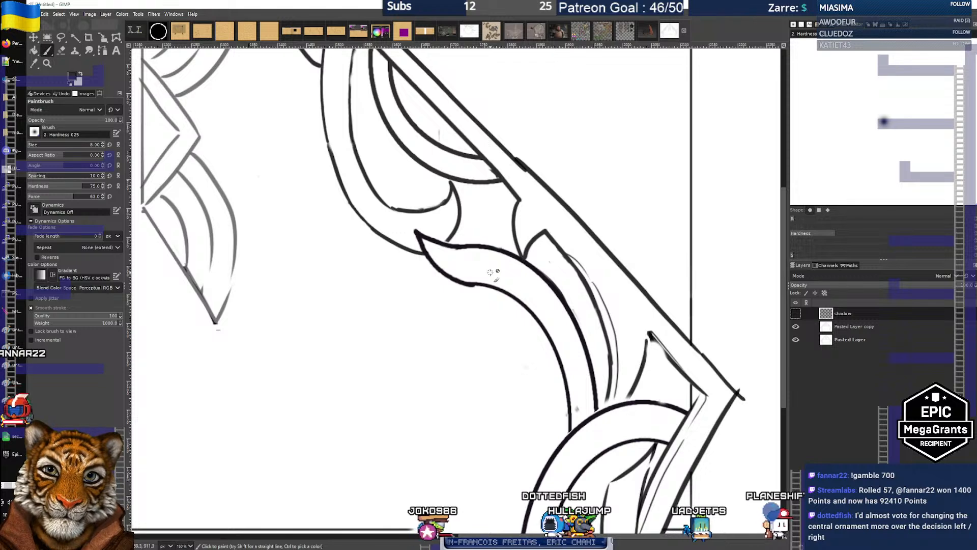
# Outline the pointed tip inside the lower right scroll, beside the gable corner, with a closed Free Select polygon
pyautogui.scroll(-3, 492, 269)
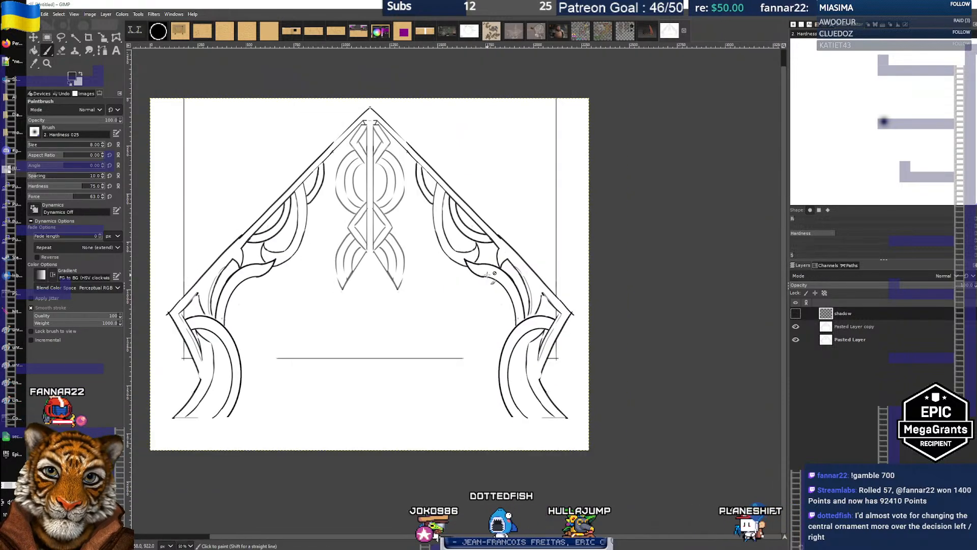
pyautogui.scroll(1, 487, 275)
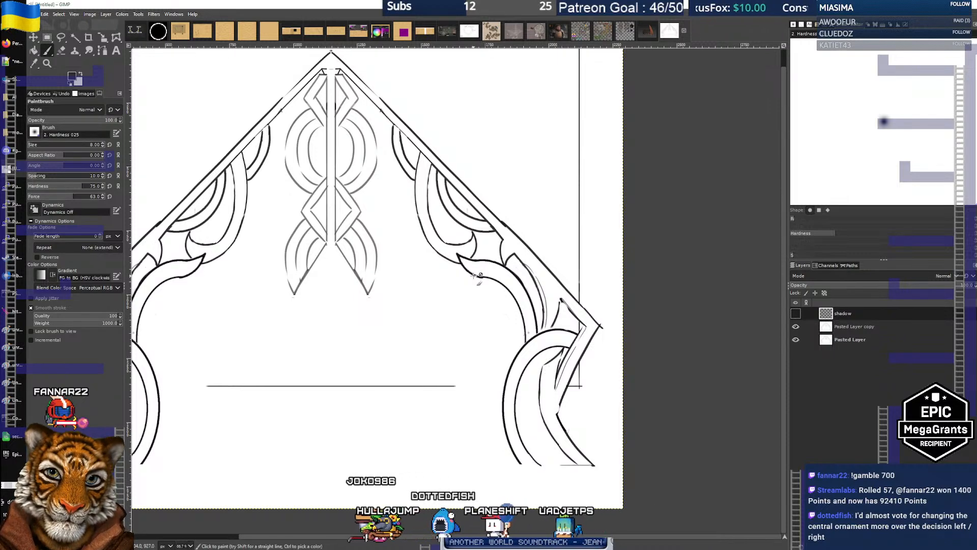
pyautogui.scroll(1, 479, 275)
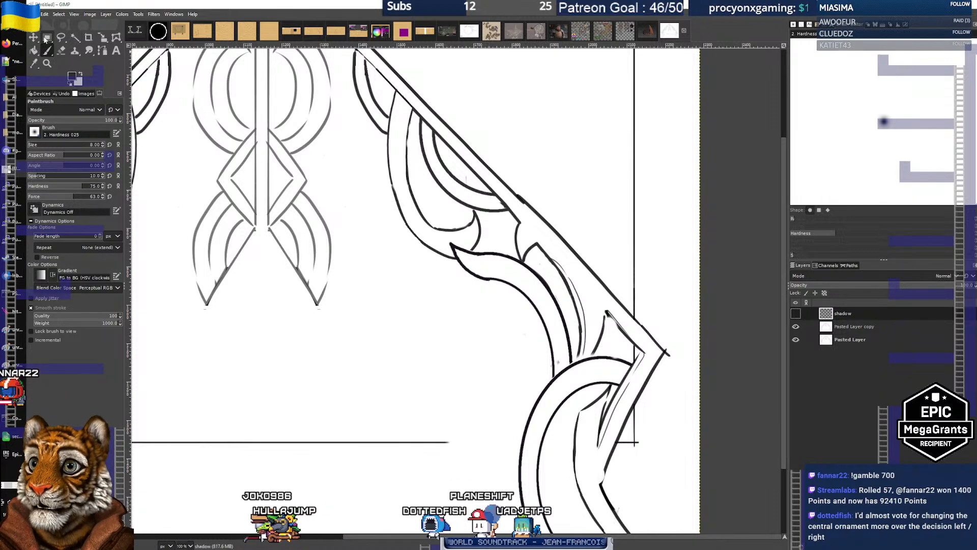
pyautogui.press('f')
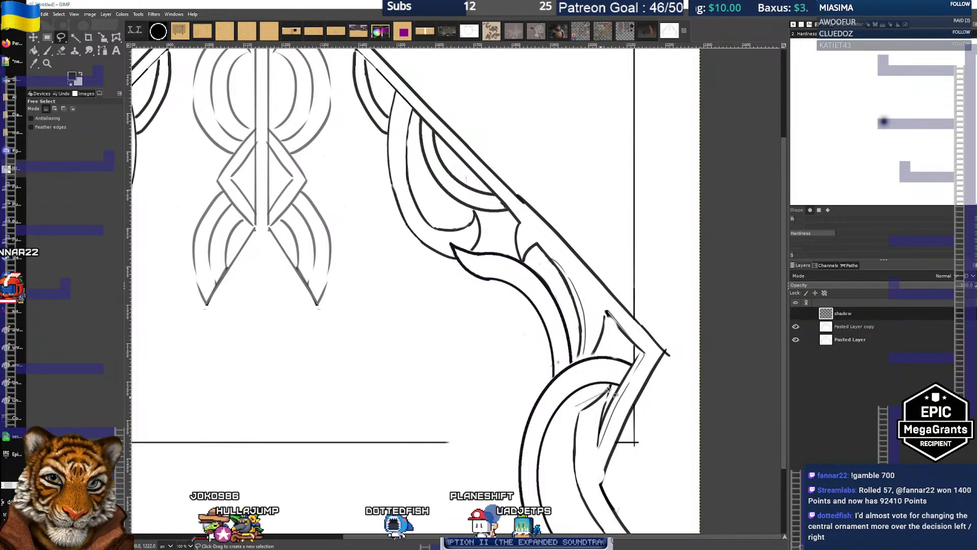
pyautogui.moveTo(576, 406); pyautogui.dragTo(609, 383)
pyautogui.click(610, 384)
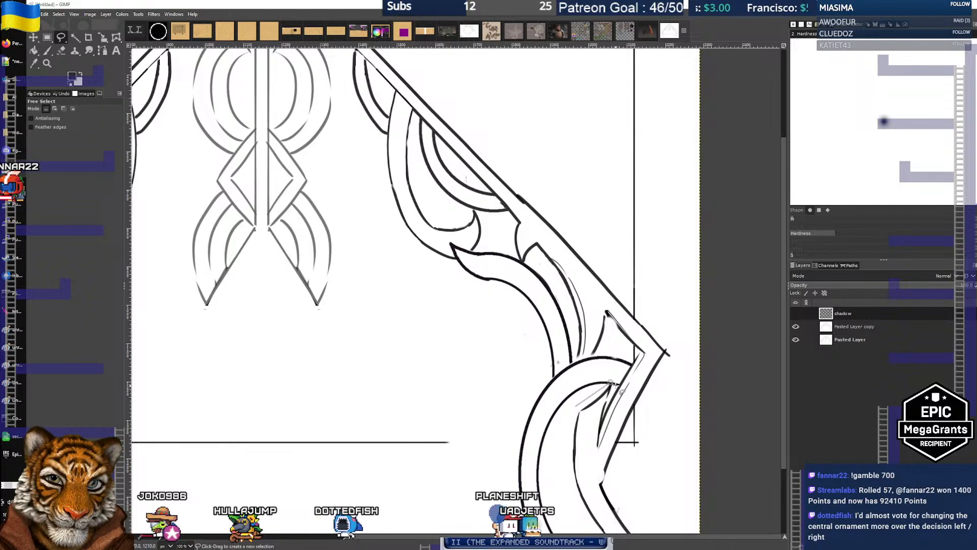
pyautogui.click(602, 420)
pyautogui.click(599, 451)
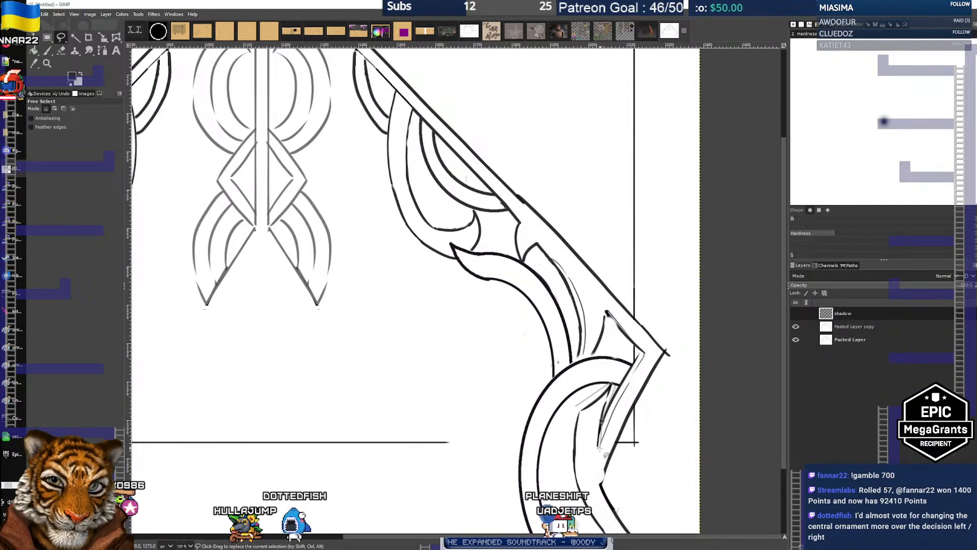
pyautogui.click(562, 455)
pyautogui.click(576, 406)
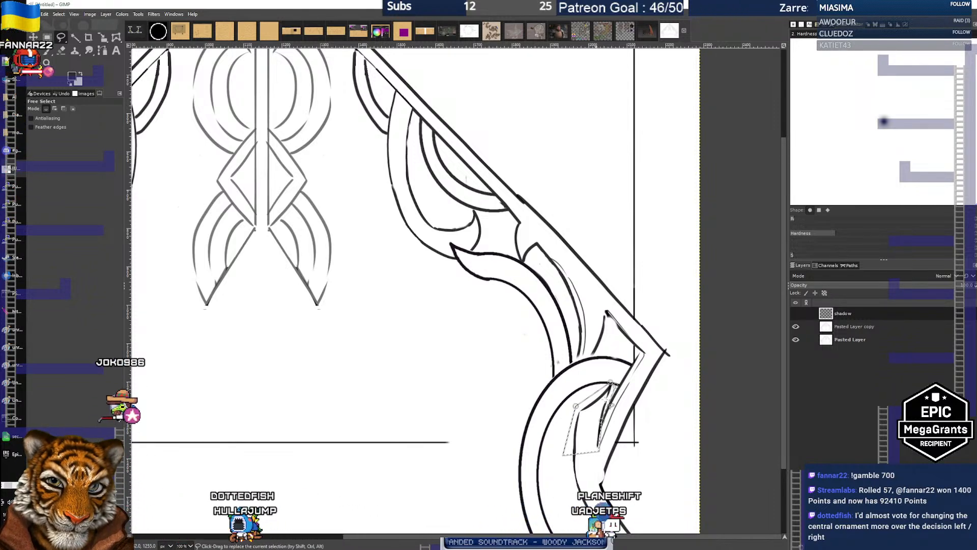
# Paste a copy of the selected tip as a new layer above Pasted Layer copy and move it onto the upper end of the right scroll
pyautogui.hotkey('ctrl', 'c')
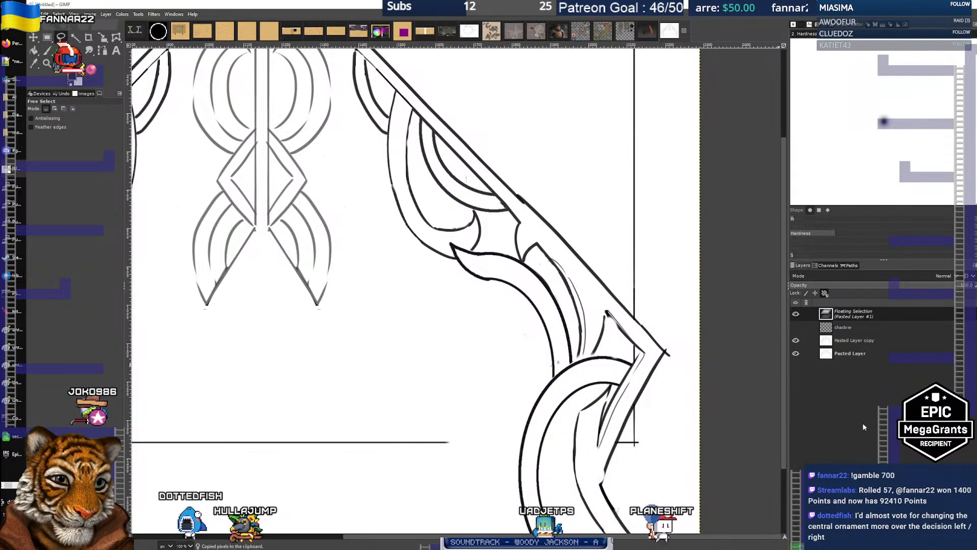
pyautogui.click(881, 328)
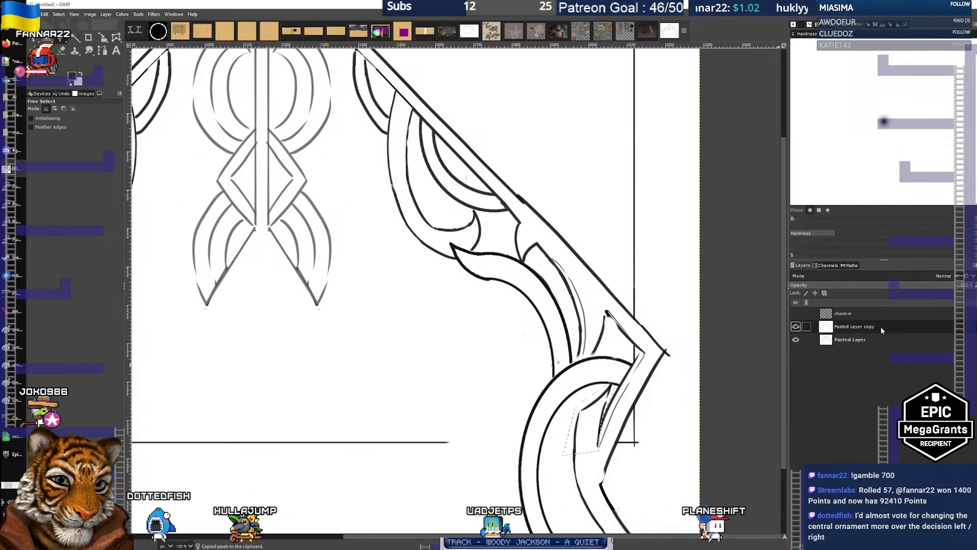
pyautogui.click(797, 328)
pyautogui.click(797, 327)
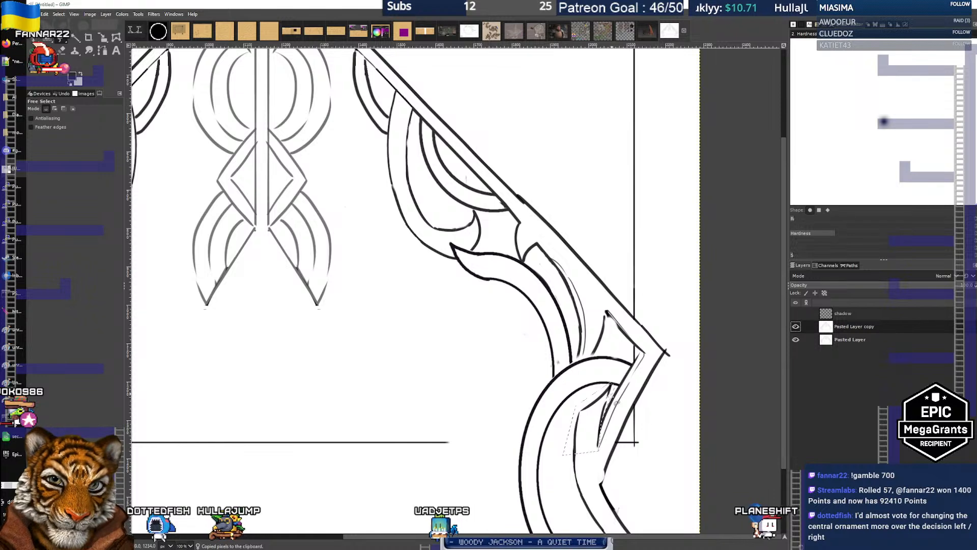
pyautogui.hotkey('ctrl', 'v')
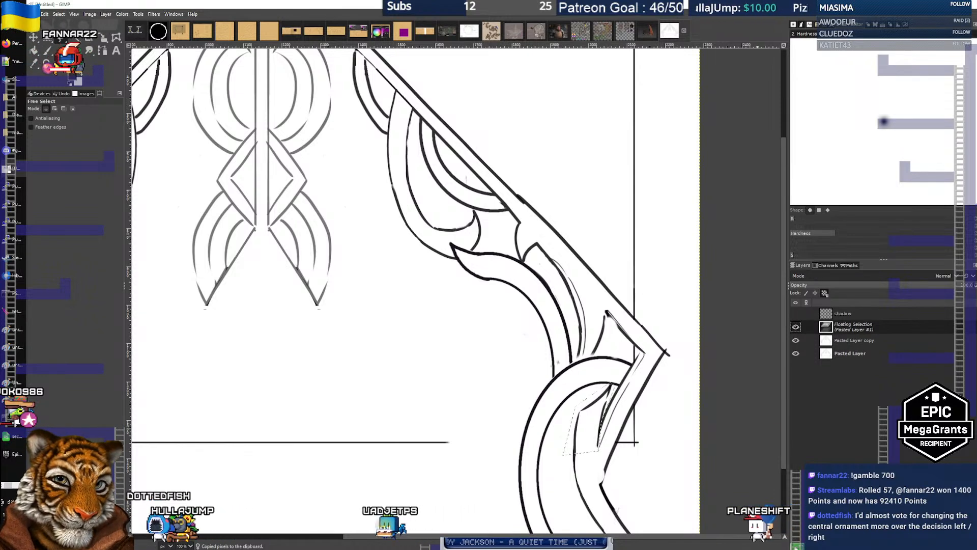
pyautogui.press('m')
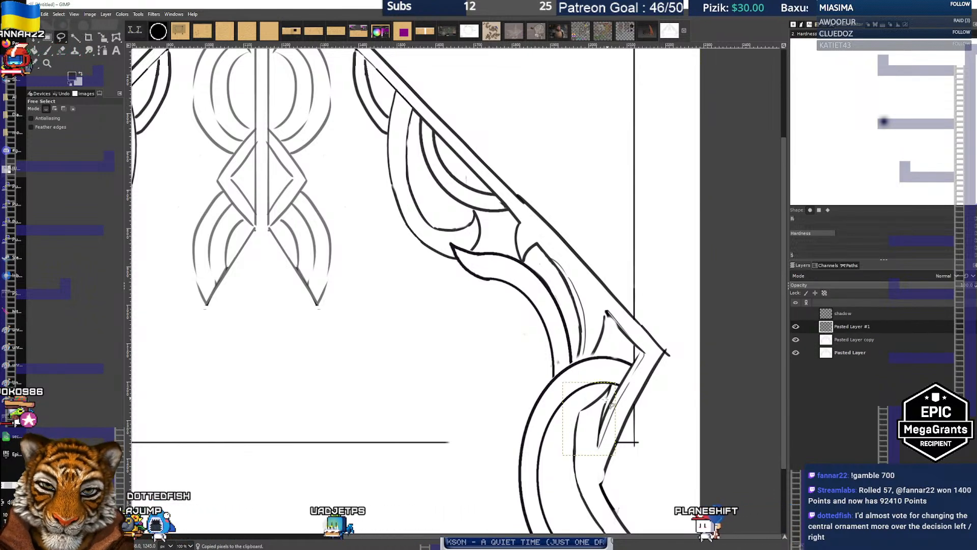
pyautogui.moveTo(598, 414)
pyautogui.mouseDown()
pyautogui.moveTo(469, 237)
pyautogui.moveTo(500, 253)
pyautogui.mouseUp()
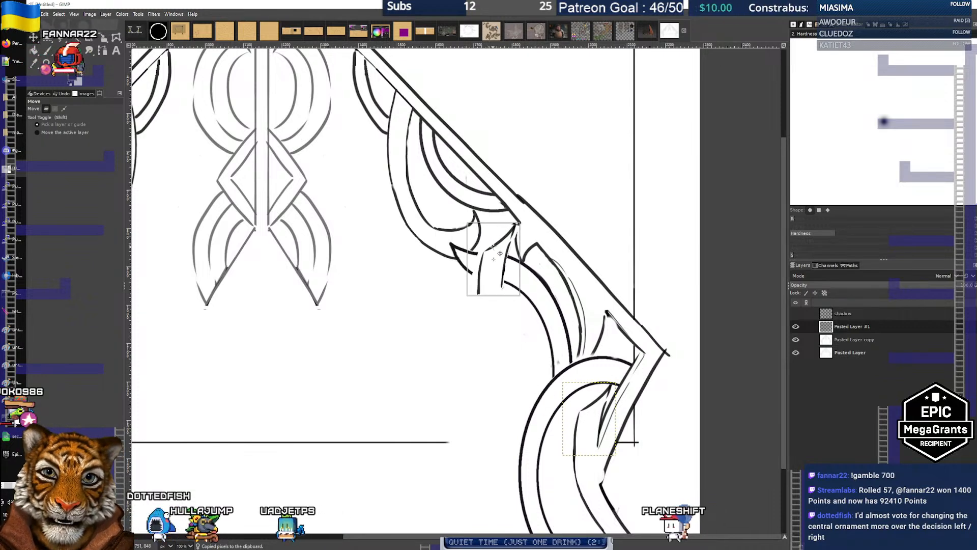
# Rotate the pasted tip about 63 degrees counterclockwise and centre it at about X 1757, Y 883.5 so its lines meet the right scroll
pyautogui.hotkey('shift', 'r')
pyautogui.click(521, 292)
pyautogui.moveTo(521, 286); pyautogui.dragTo(551, 261)
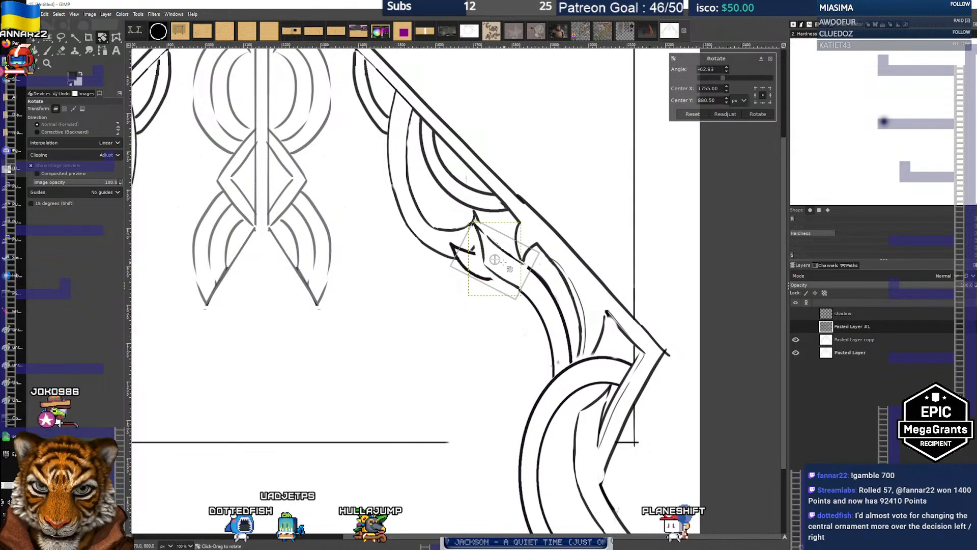
pyautogui.moveTo(495, 261); pyautogui.dragTo(496, 261)
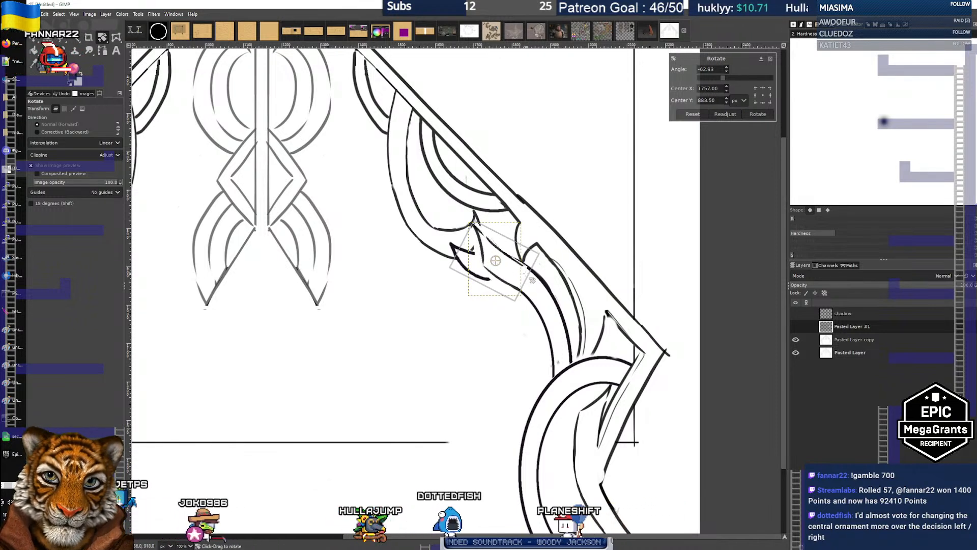
pyautogui.press('Return')
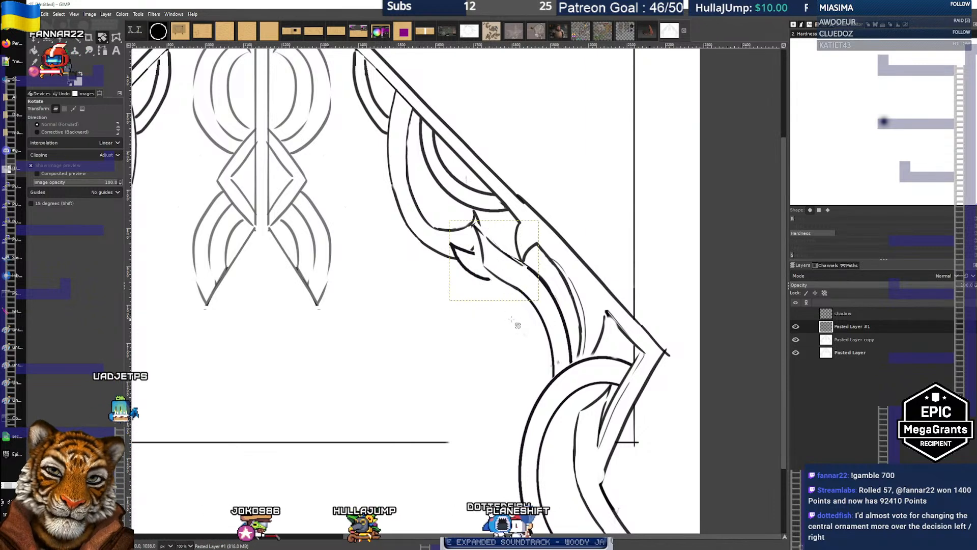
pyautogui.scroll(-2, 488, 313)
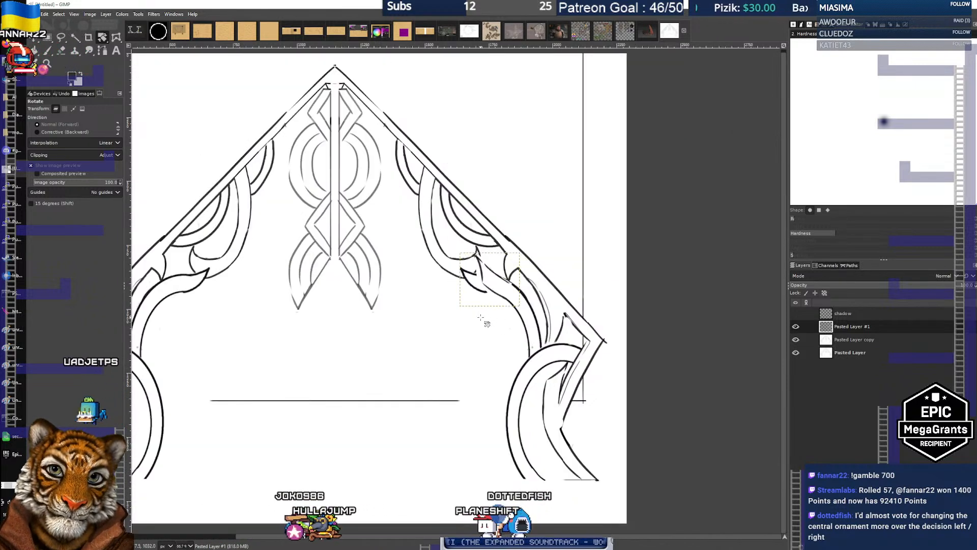
pyautogui.scroll(3, 480, 318)
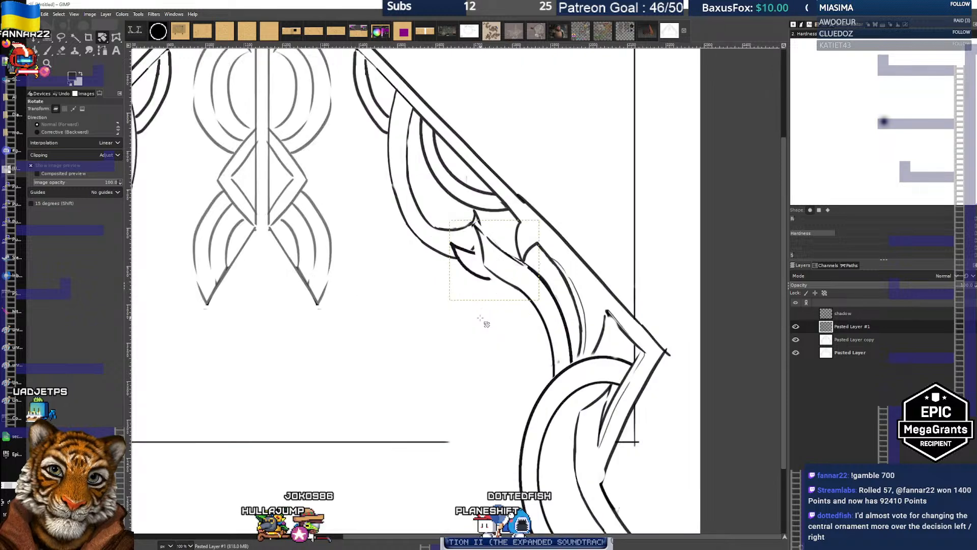
pyautogui.moveTo(480, 281); pyautogui.dragTo(464, 300)
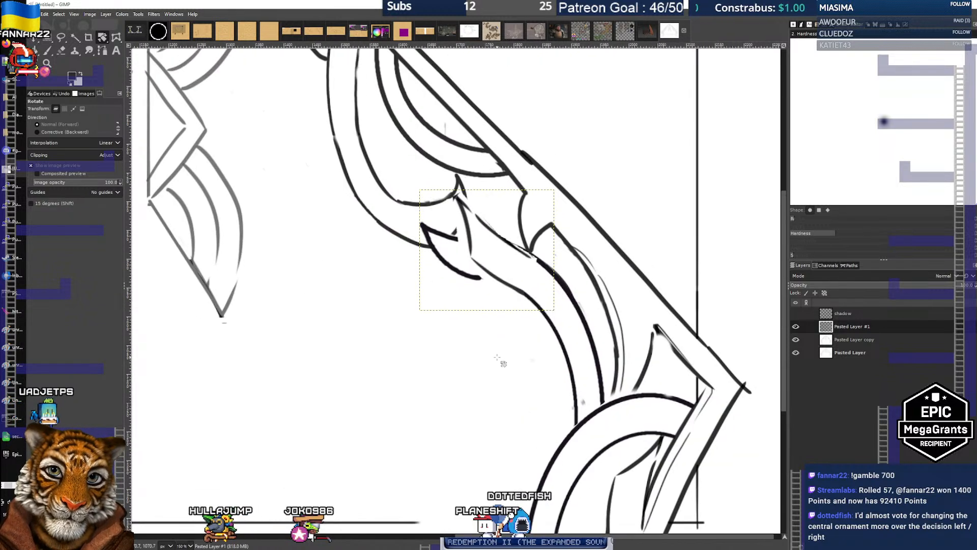
# Paste another copy of the pointed tip and move it onto the lower end of the upper right scroll
pyautogui.hotkey('ctrl', 'v')
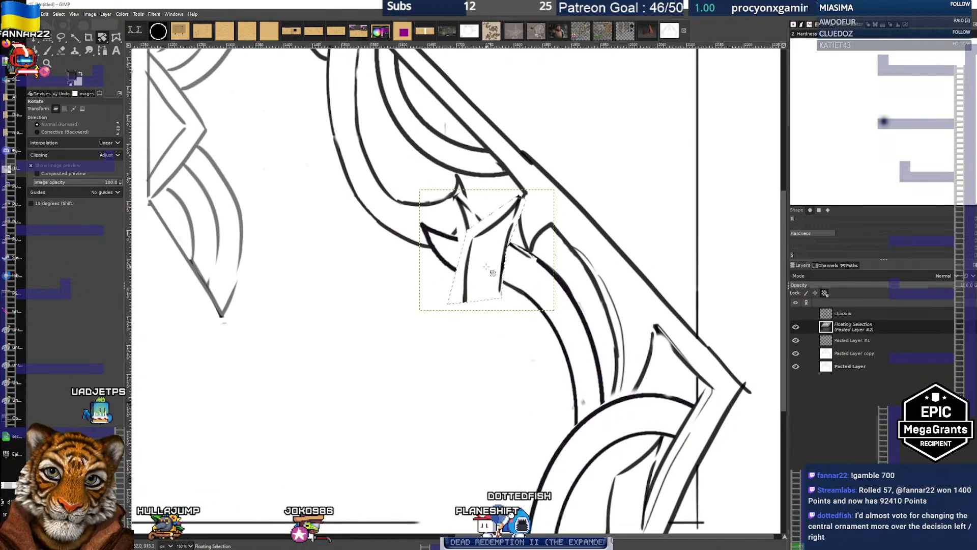
pyautogui.press('m')
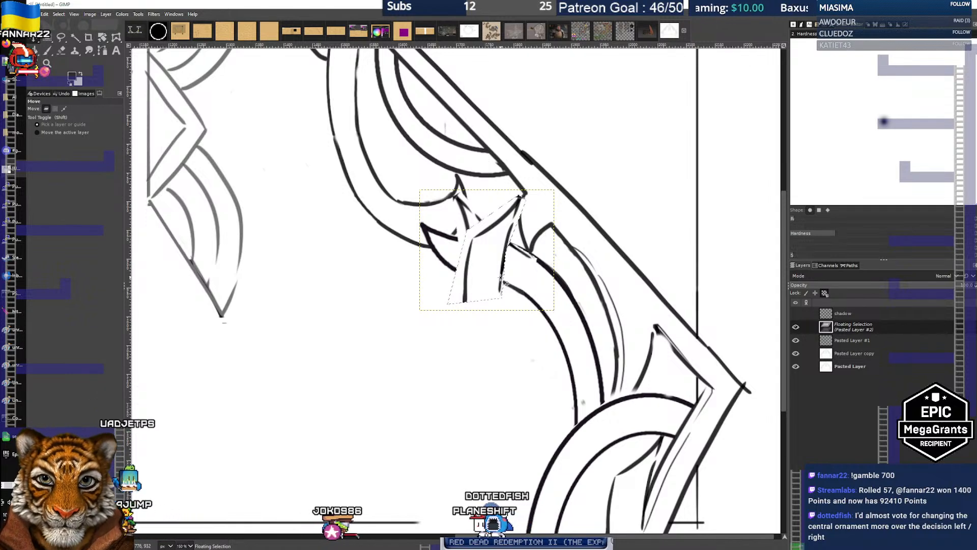
pyautogui.moveTo(506, 284); pyautogui.dragTo(416, 218)
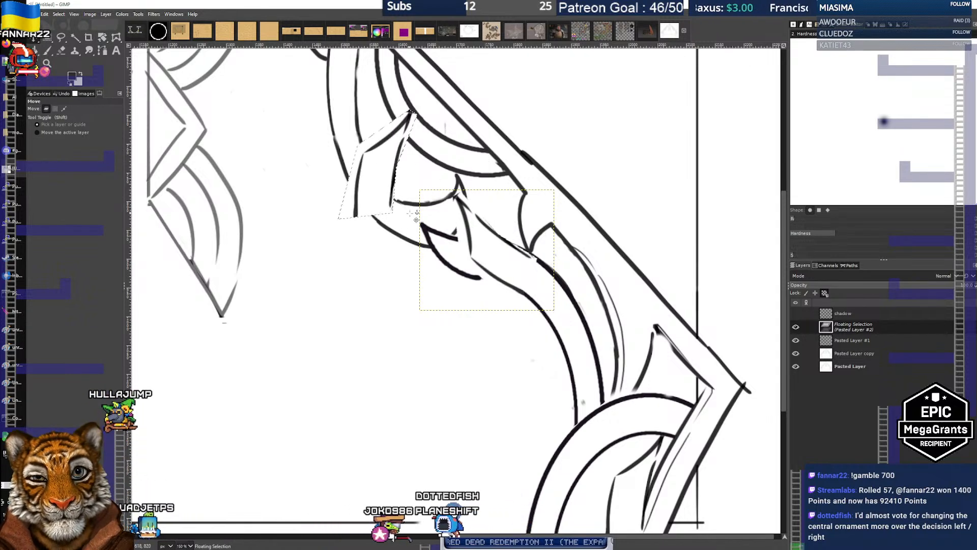
# Rotate the pasted tip 130.71 degrees about X 1561, Y 795.5 to line up with the upper scroll, and make it a new layer
pyautogui.hotkey('shift', 'r')
pyautogui.click(391, 173)
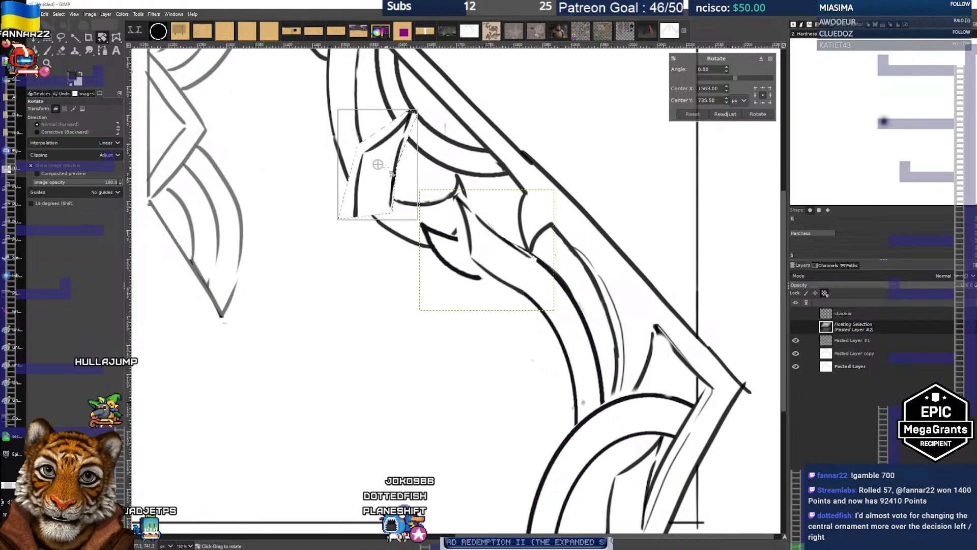
pyautogui.moveTo(391, 173); pyautogui.dragTo(415, 236)
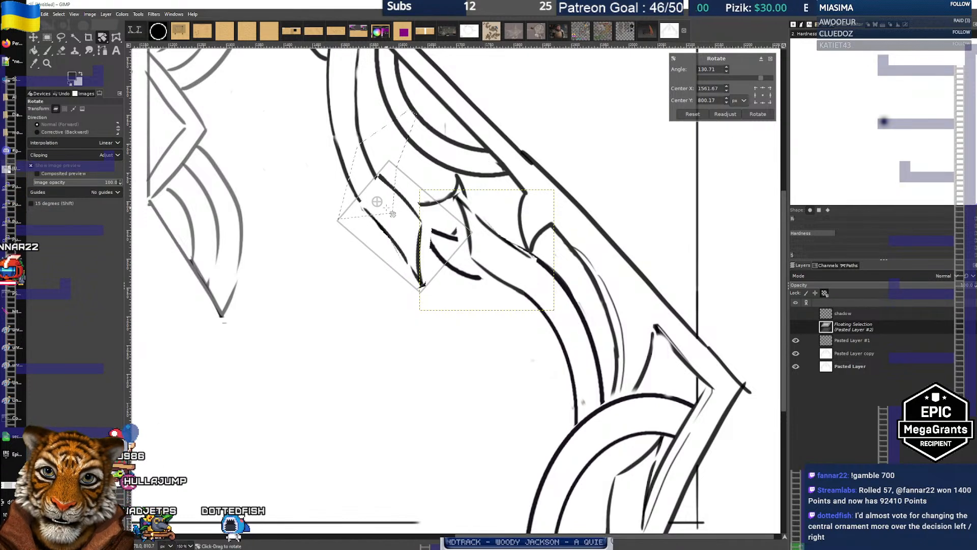
pyautogui.moveTo(377, 202); pyautogui.dragTo(377, 200)
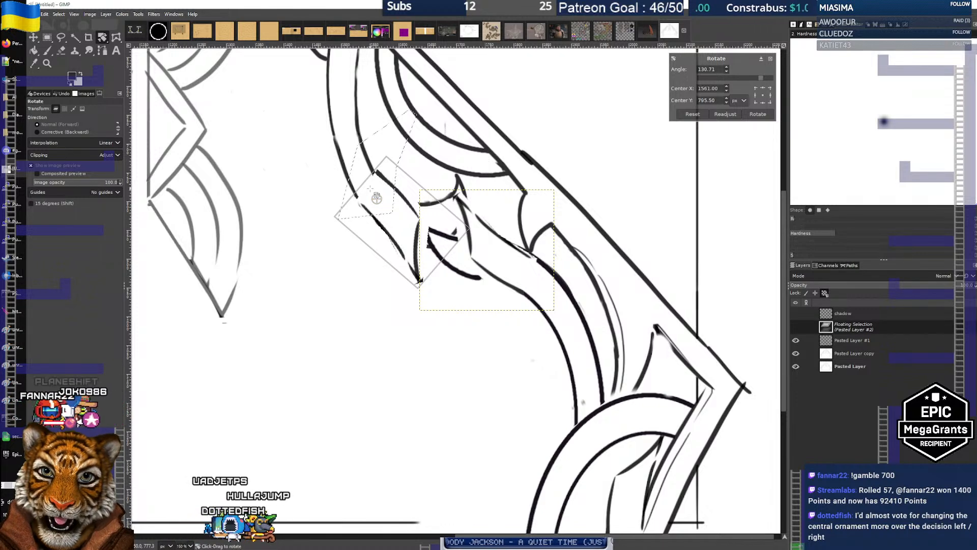
pyautogui.press('Return')
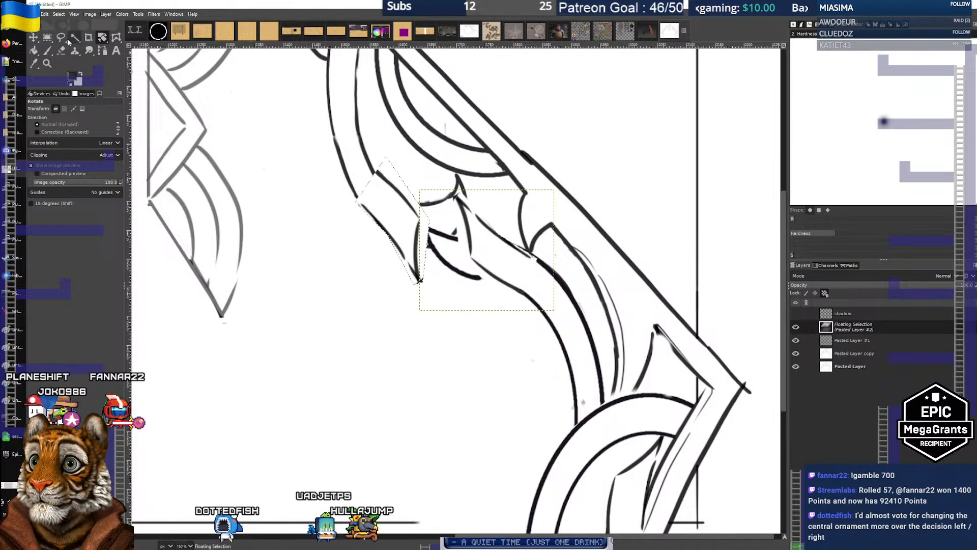
pyautogui.press('p')
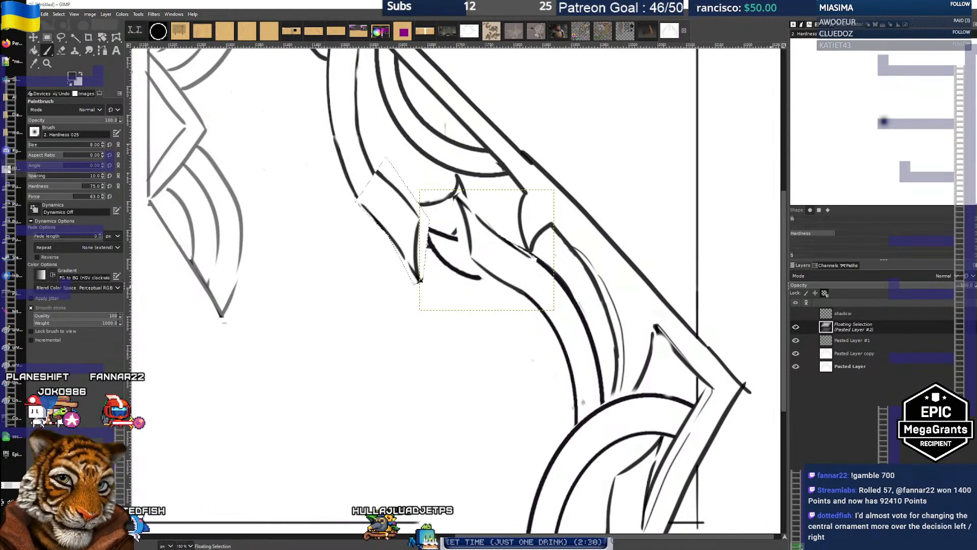
pyautogui.hotkey('ctrl', 'shift', 'n')
# Toggle the visibility of Pasted Layer #2, Pasted Layer #1 and Pasted Layer copy to compare the new tips with the old linework
pyautogui.click(796, 326)
pyautogui.click(796, 326)
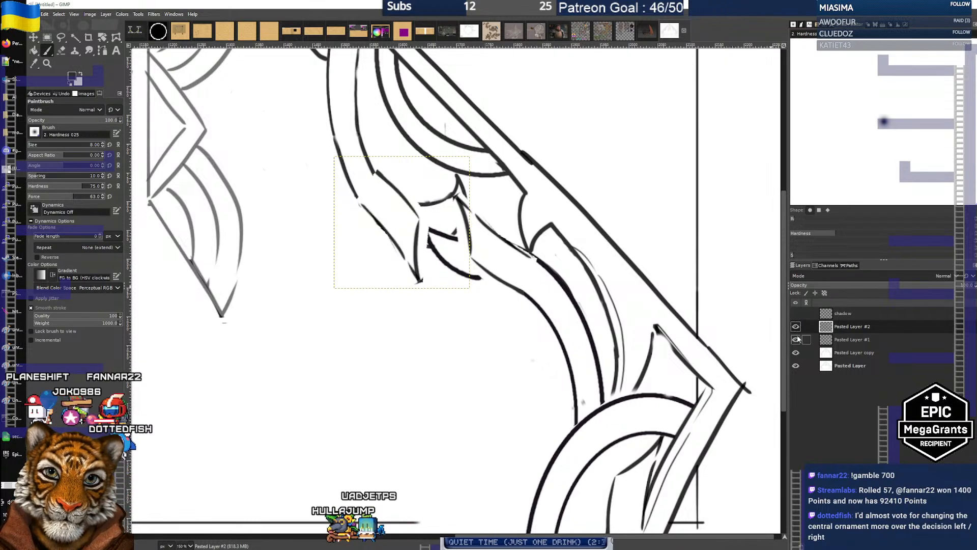
pyautogui.click(797, 338)
pyautogui.click(797, 338)
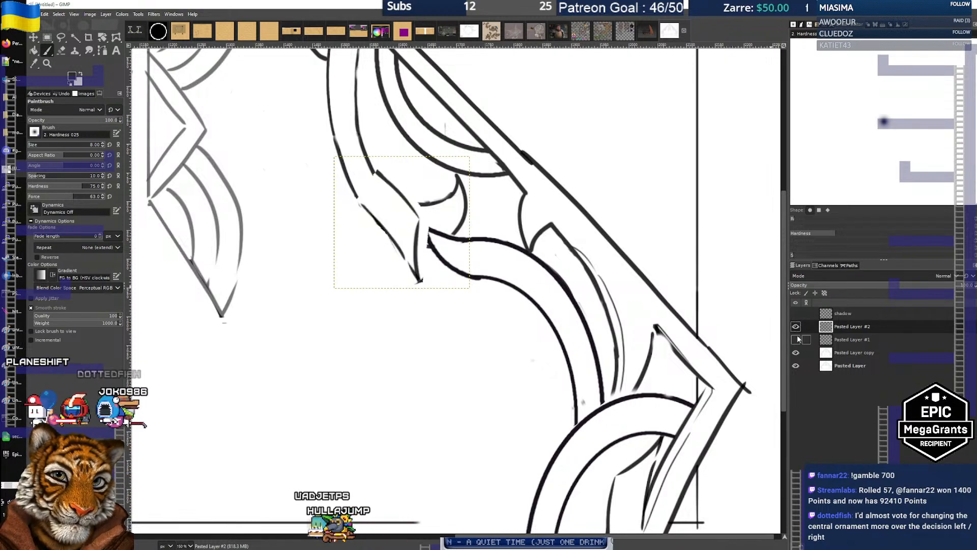
pyautogui.click(862, 352)
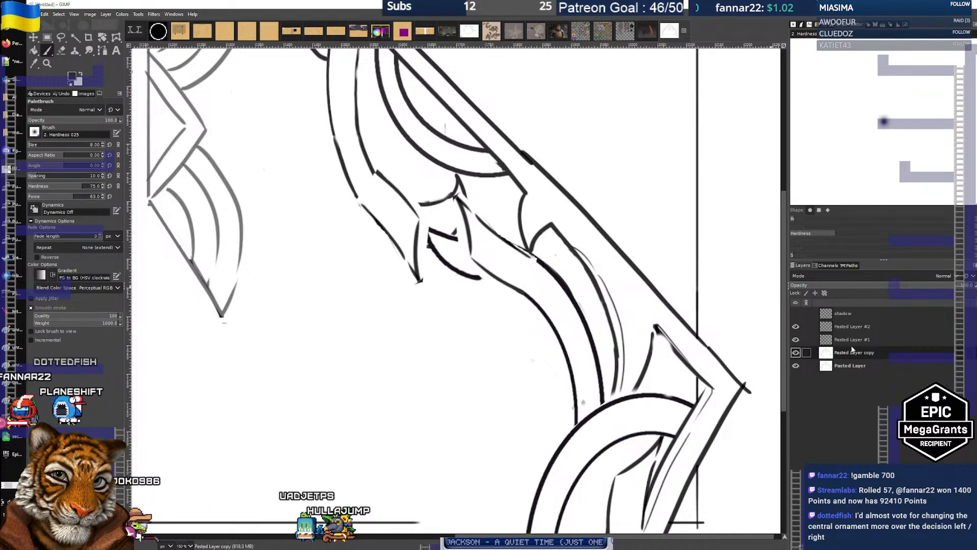
pyautogui.click(796, 339)
pyautogui.click(796, 339)
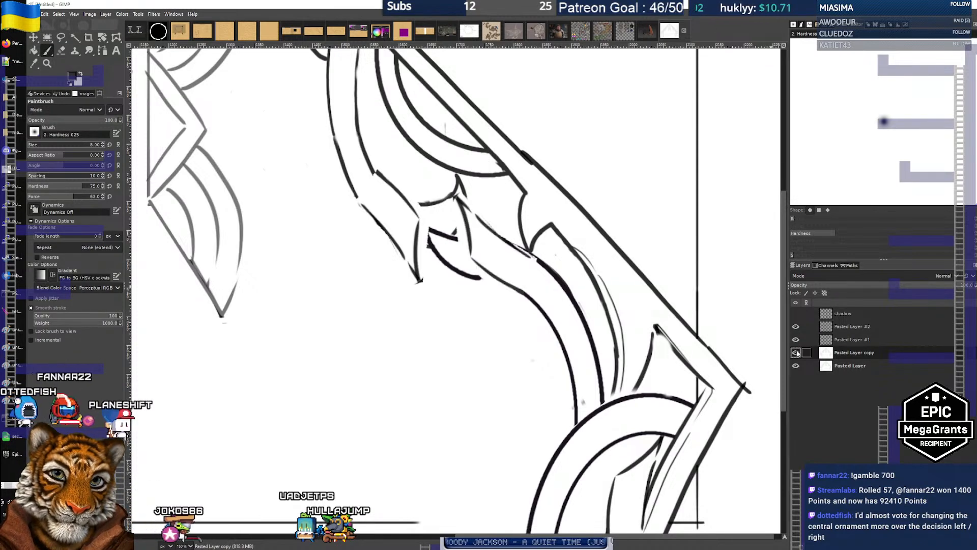
pyautogui.click(796, 352)
pyautogui.click(795, 353)
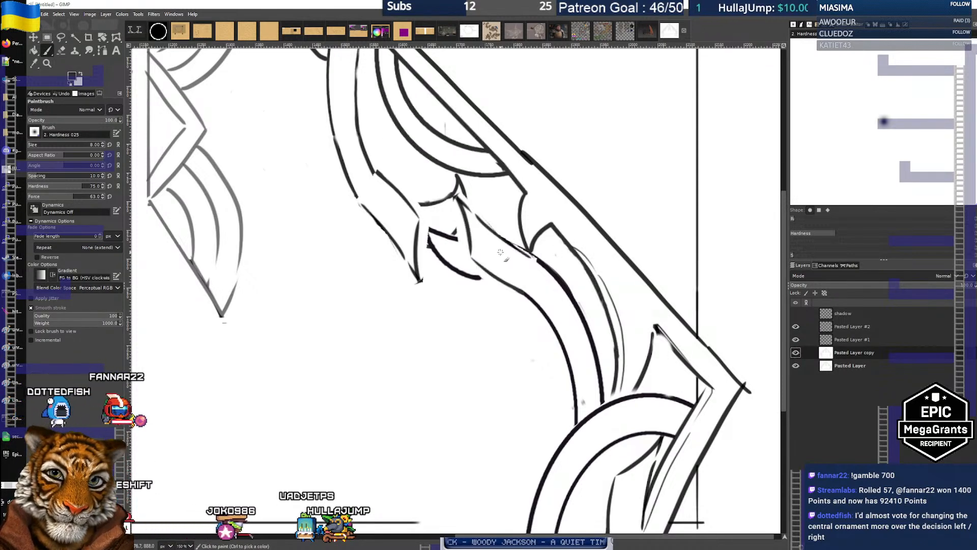
# Remove Pasted Layer copy's alpha channel, hide Pasted Layer, and erase the old leaf tip lines around the two pasted tips with the size 30 eraser
pyautogui.hotkey('shift', 'e')
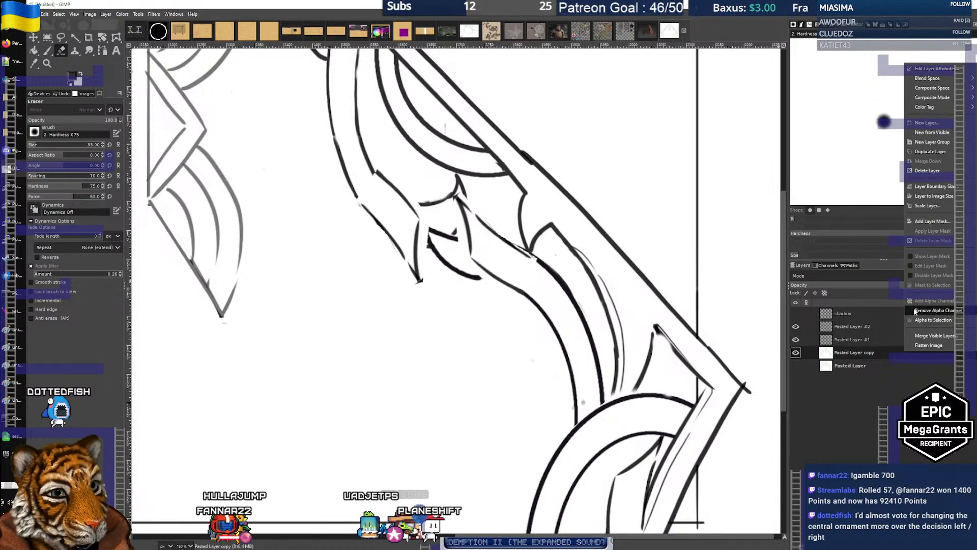
pyautogui.rightClick(881, 366)
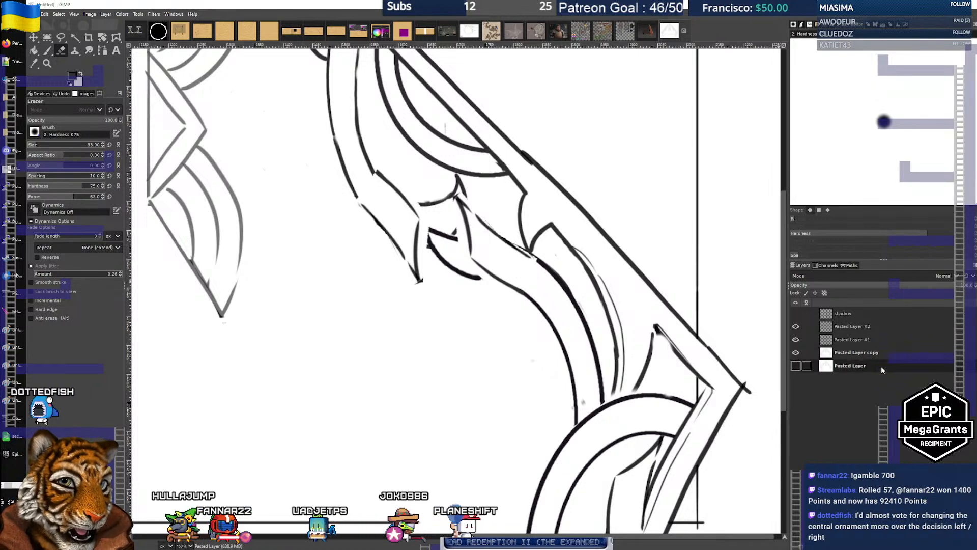
pyautogui.click(898, 335)
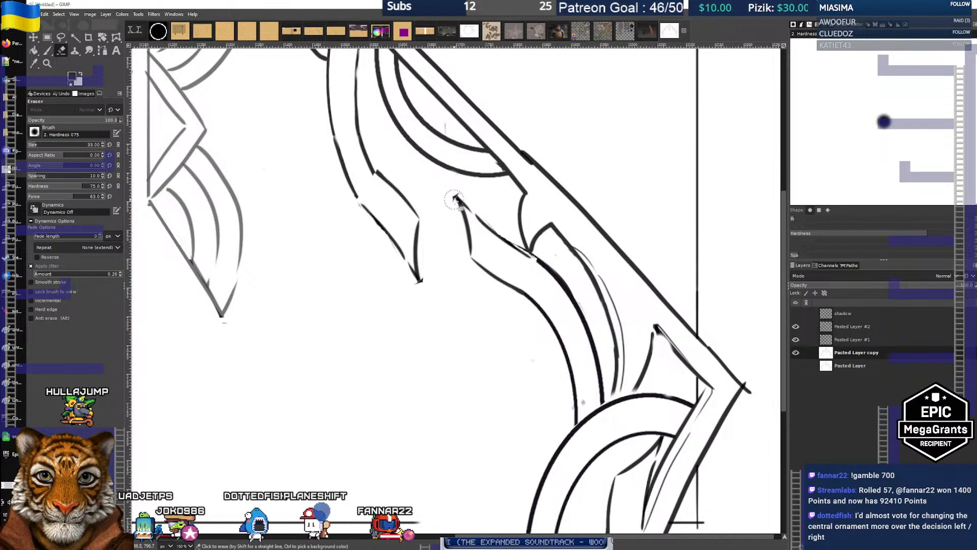
pyautogui.click(875, 326)
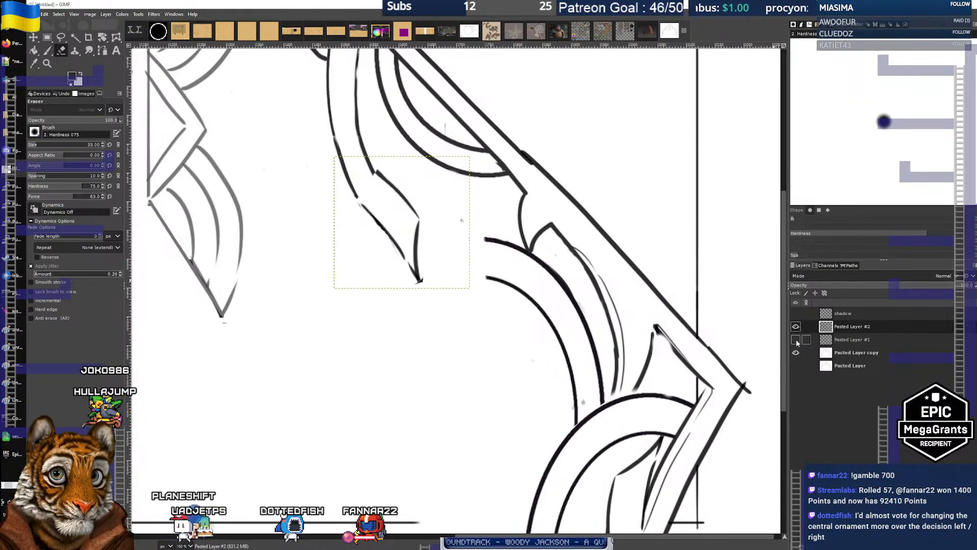
pyautogui.click(883, 343)
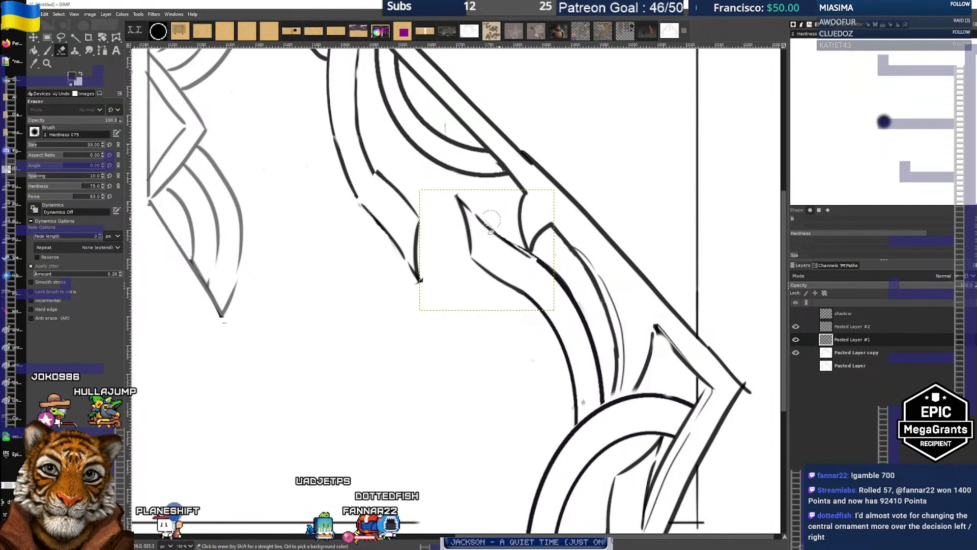
# Move the tip on Pasted Layer #2 toward the lower scroll's tip and rotate it 16.73 degrees counterclockwise
pyautogui.scroll(-3, 377, 262)
pyautogui.scroll(1, 379, 263)
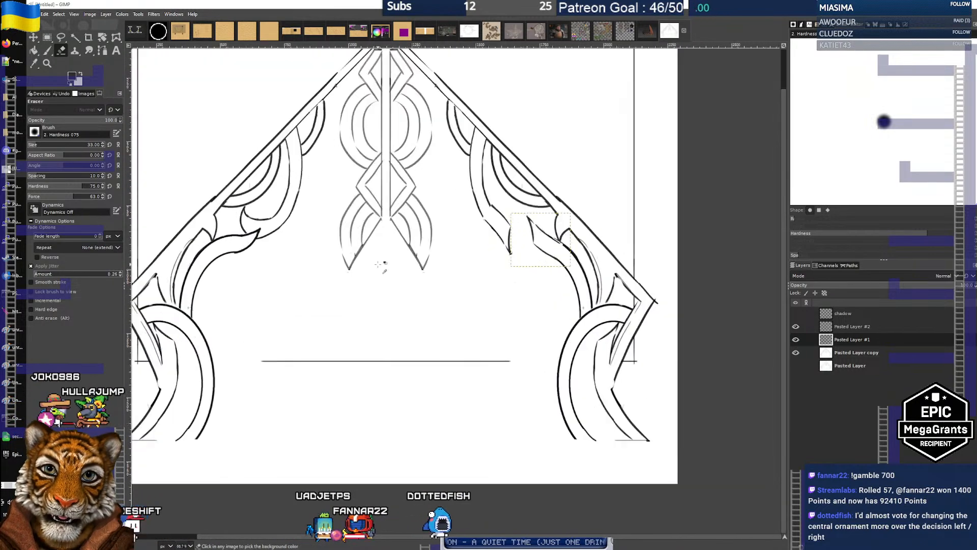
pyautogui.scroll(1, 486, 209)
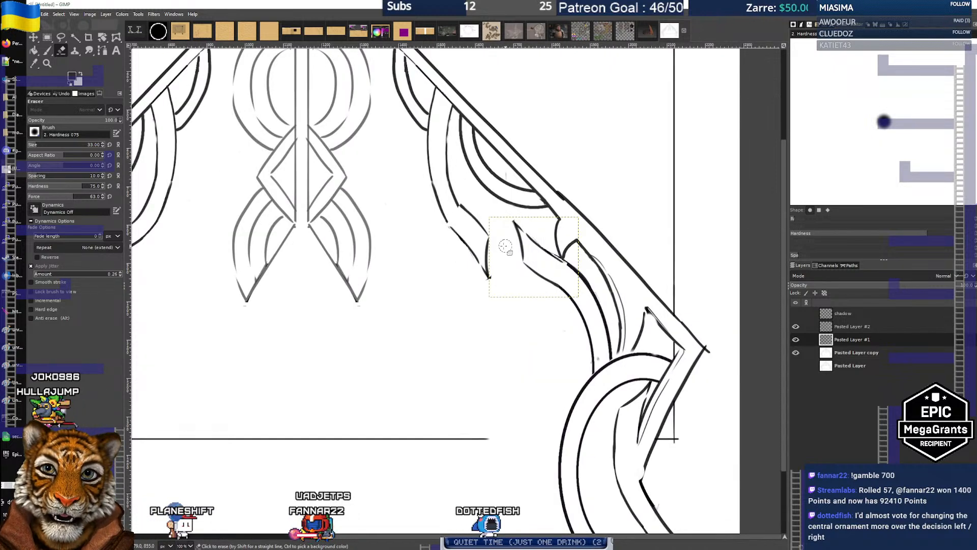
pyautogui.click(865, 327)
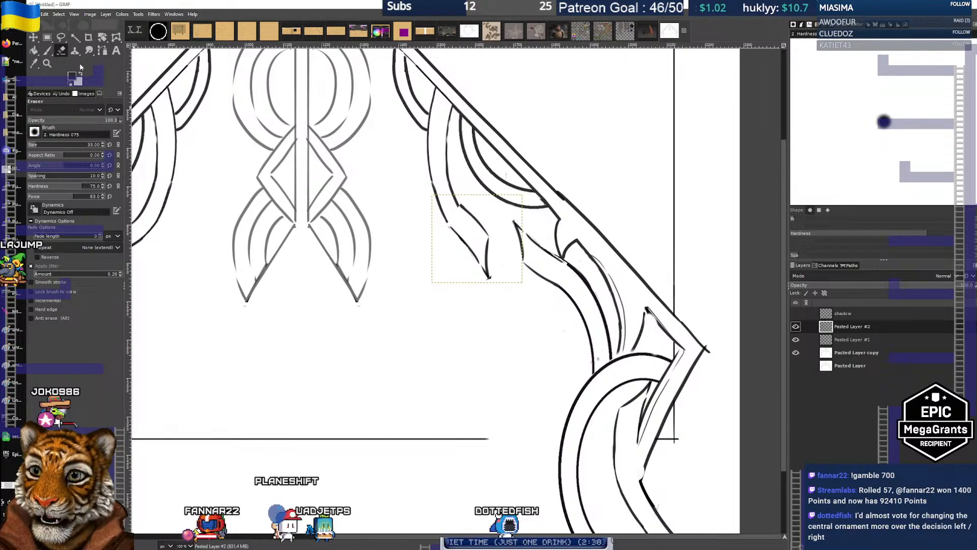
pyautogui.press('m')
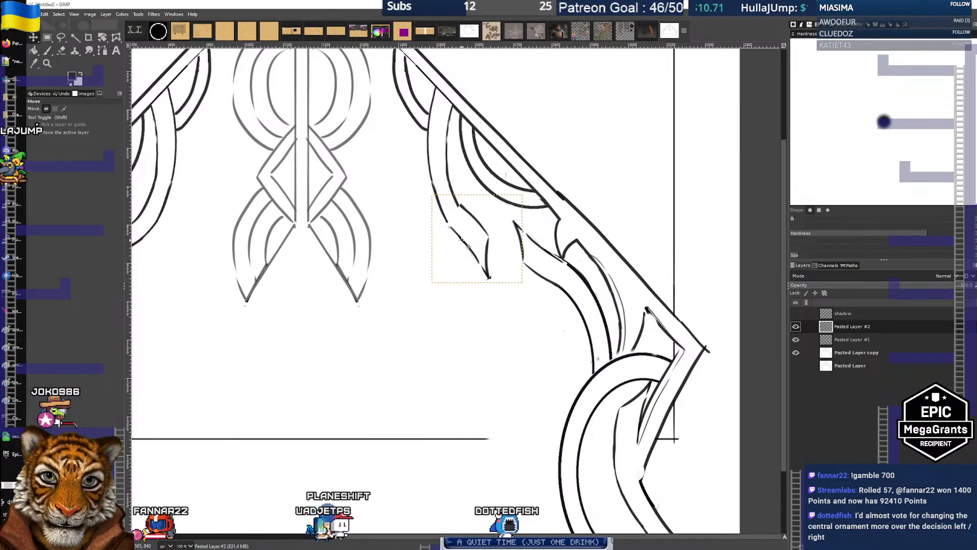
pyautogui.moveTo(463, 242); pyautogui.dragTo(514, 262)
pyautogui.hotkey('shift', 'r')
pyautogui.click(509, 264)
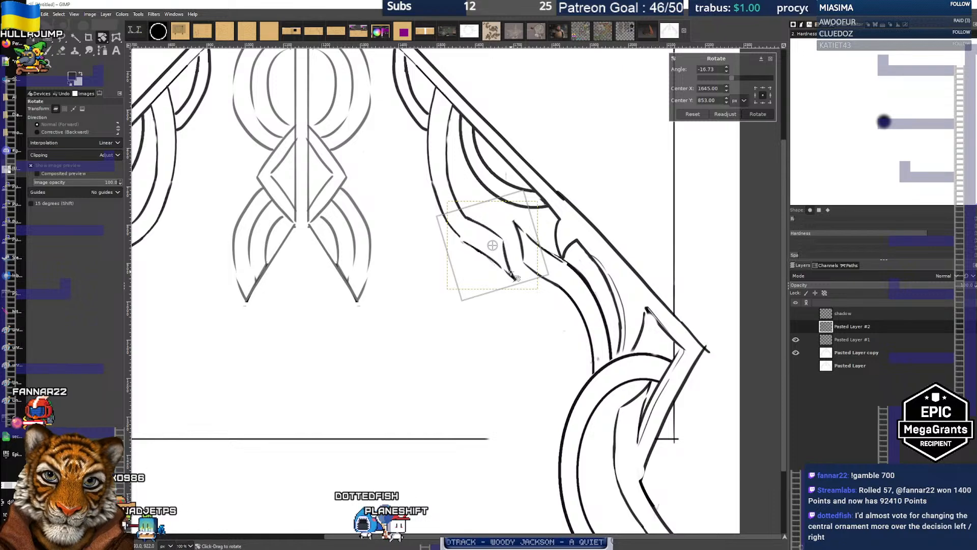
pyautogui.press('Return')
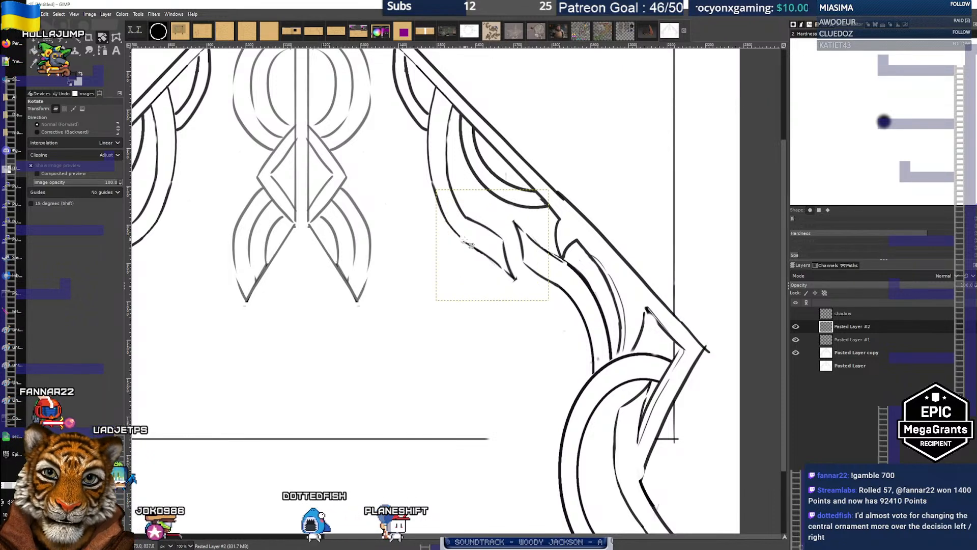
# Paint over the gaps between the upper scroll's outlines and its rotated tip with the size 6 paintbrush
pyautogui.scroll(2, 465, 240)
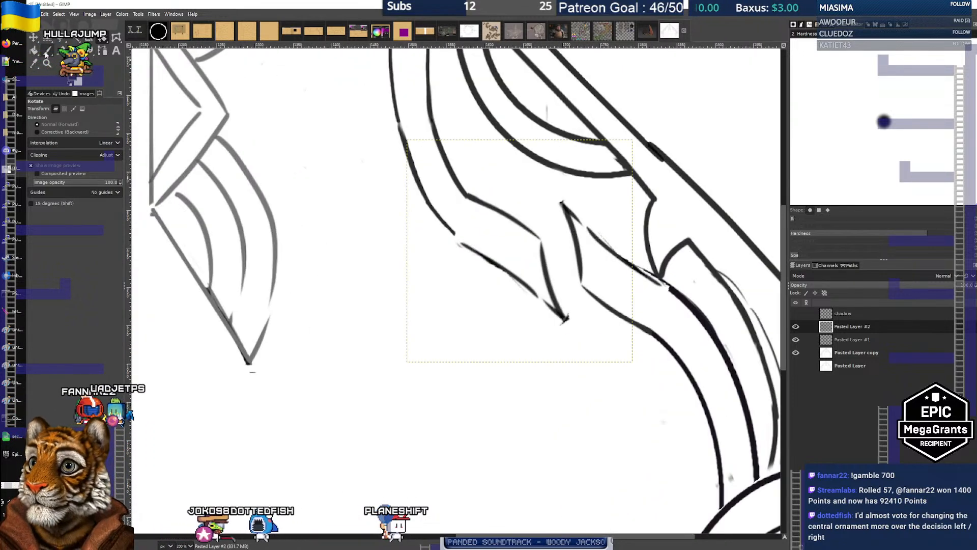
pyautogui.press('p')
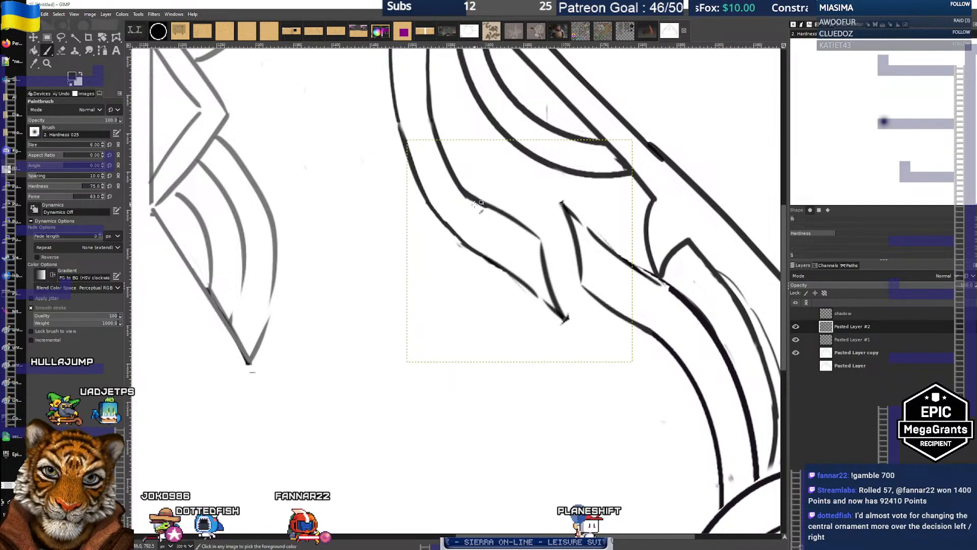
pyautogui.keyDown('ctrl'); pyautogui.scroll(-2, 471, 203); pyautogui.keyUp('ctrl')
pyautogui.keyDown('ctrl'); pyautogui.scroll(-1, 471, 205); pyautogui.keyUp('ctrl')
pyautogui.moveTo(387, 242); pyautogui.dragTo(424, 262)
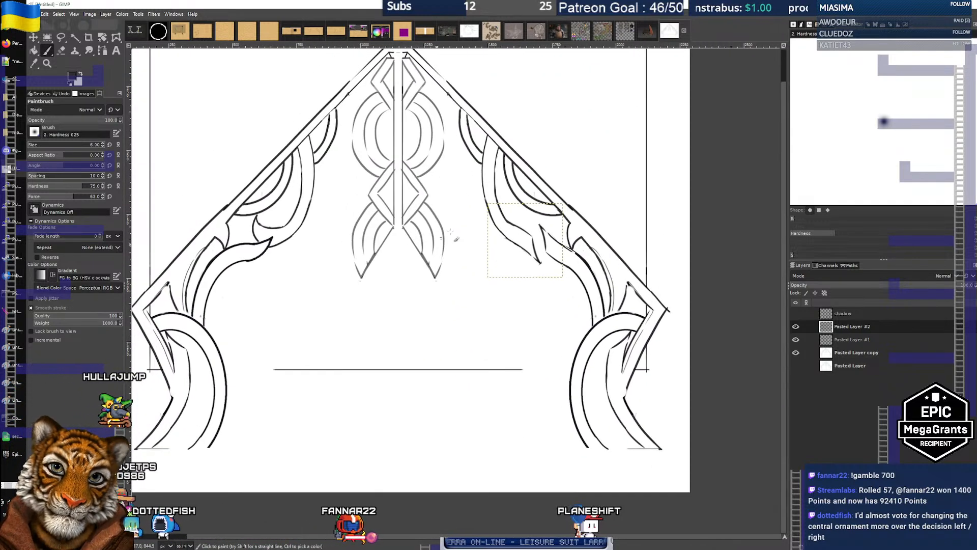
# Select the shadow layer, review the whole gable design, and compare it with the house model reference image
pyautogui.click(867, 314)
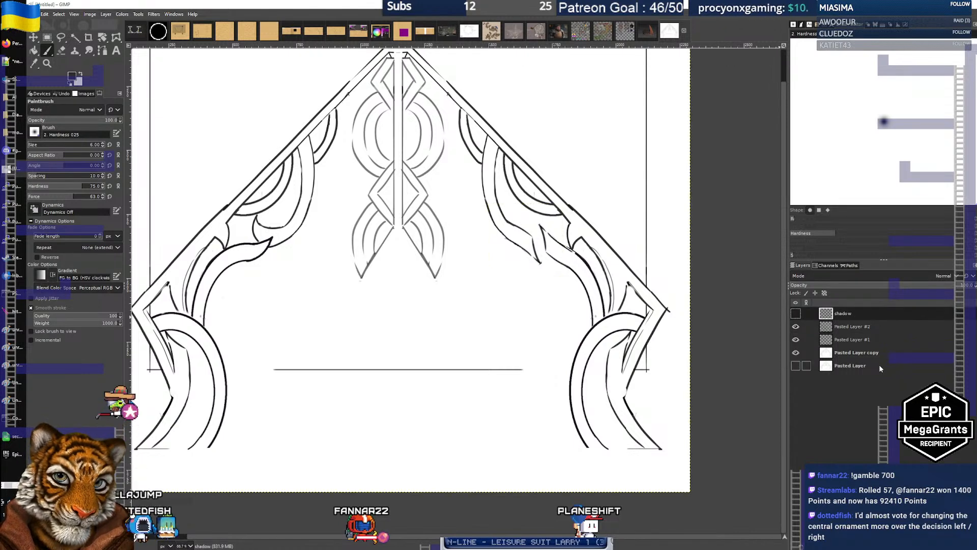
pyautogui.scroll(-1, 467, 290)
pyautogui.moveTo(411, 292); pyautogui.dragTo(392, 300)
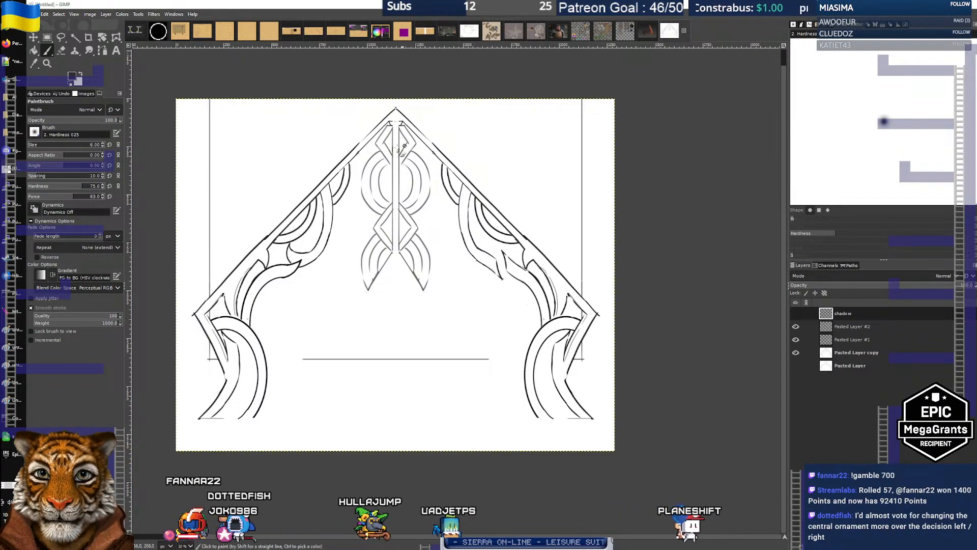
pyautogui.click(646, 30)
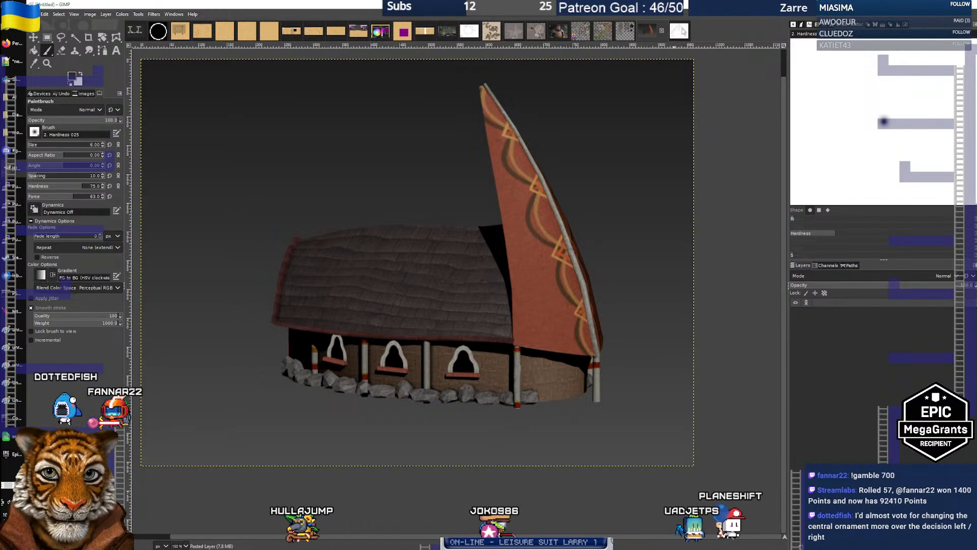
pyautogui.hotkey('ctrl', 'Tab')
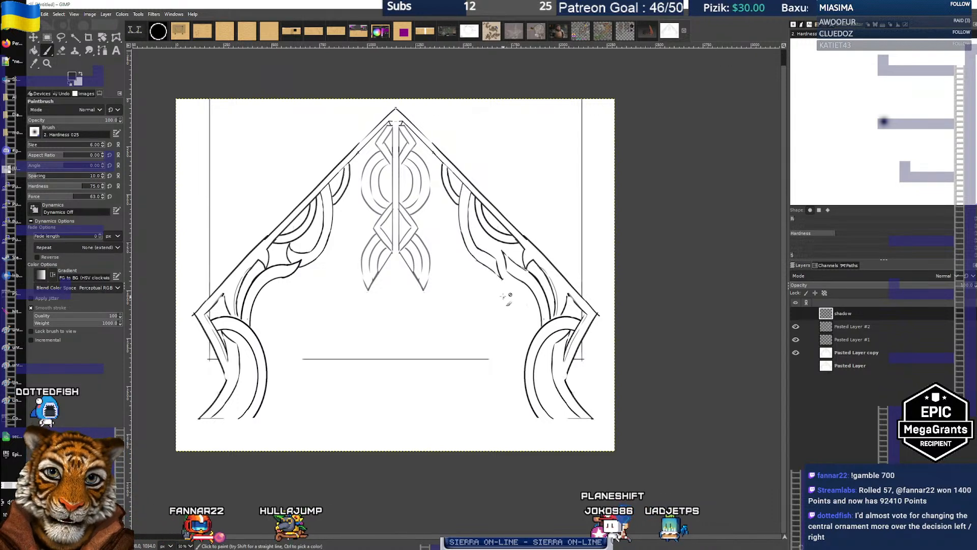
# Trace a path along the right half's upper scroll inner outline, from near its pointed tip up to the roof beam
pyautogui.scroll(3, 472, 248)
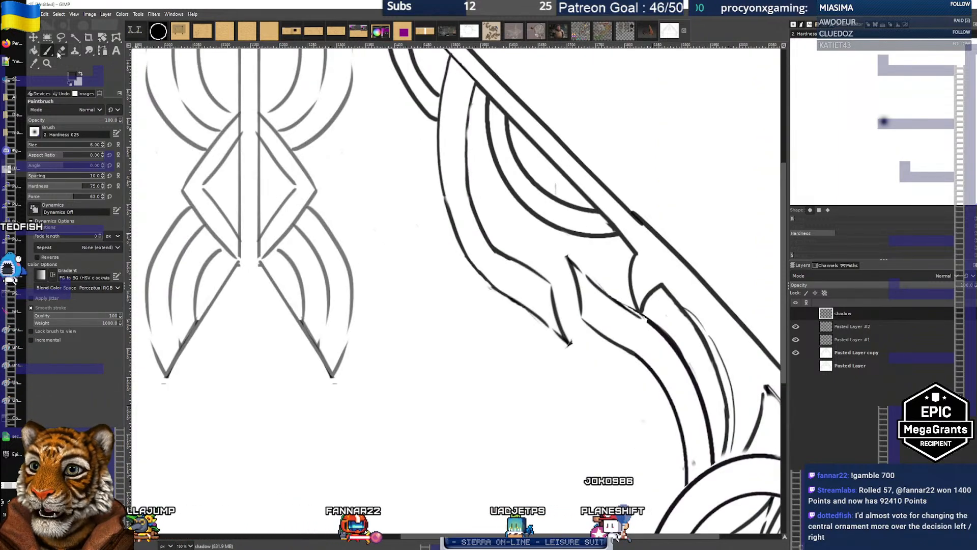
pyautogui.click(102, 50)
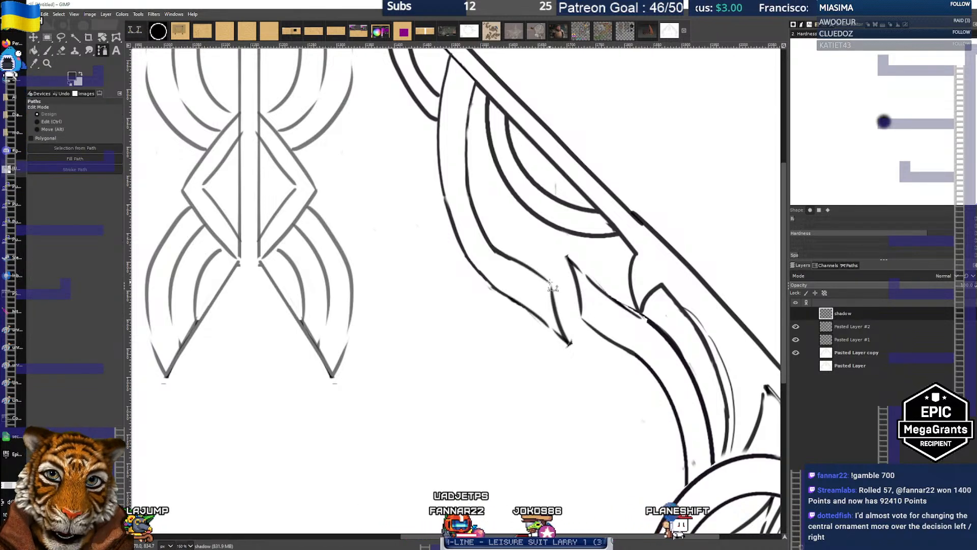
pyautogui.moveTo(519, 263); pyautogui.dragTo(493, 250)
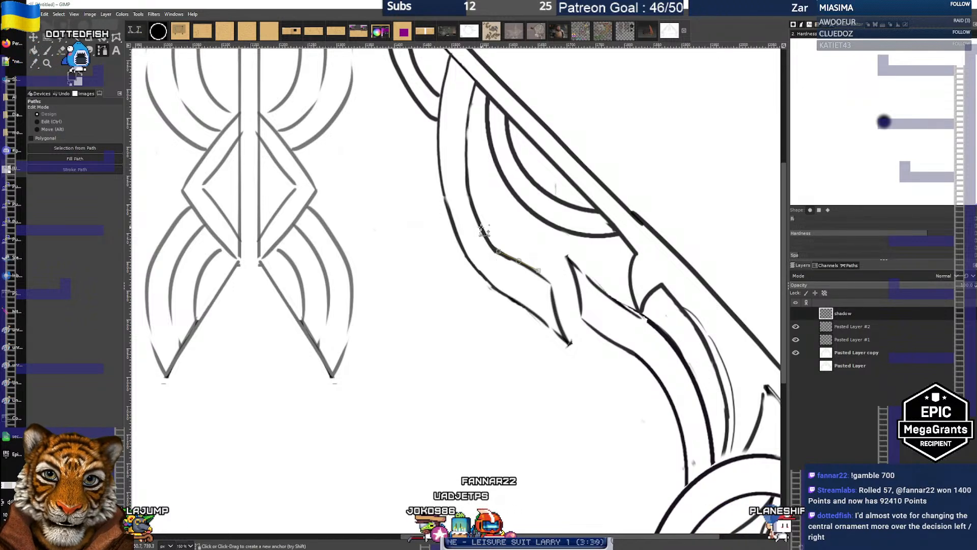
pyautogui.click(471, 200)
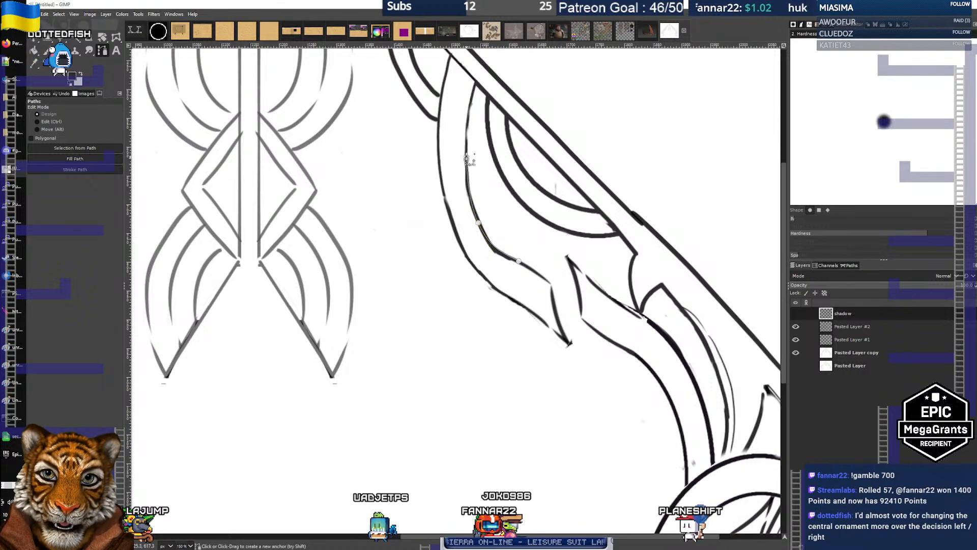
pyautogui.moveTo(466, 159); pyautogui.dragTo(468, 142)
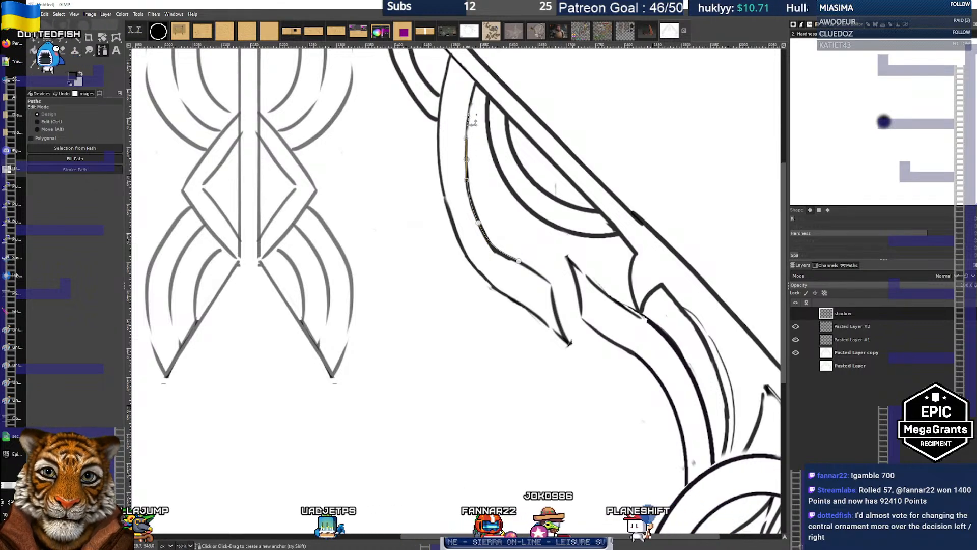
pyautogui.moveTo(470, 105); pyautogui.dragTo(472, 94)
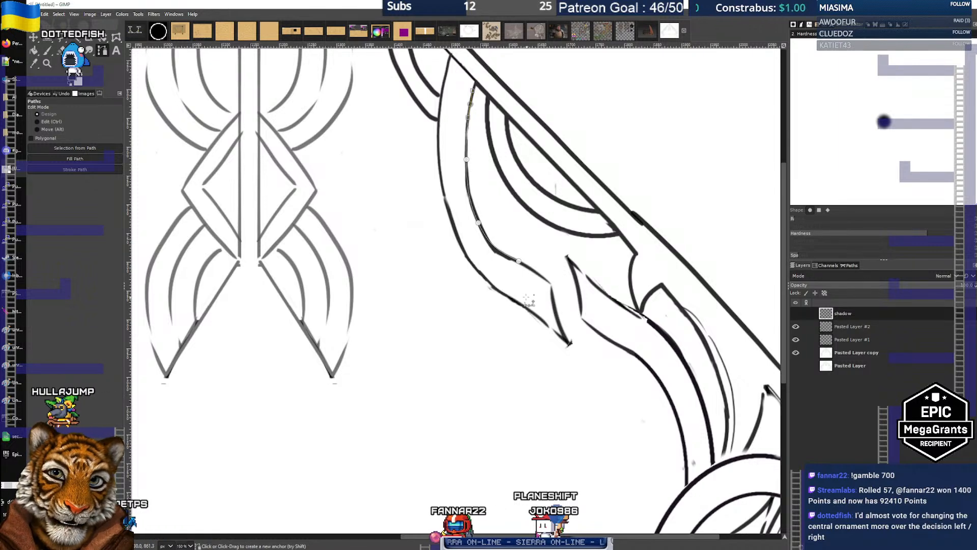
pyautogui.click(481, 223)
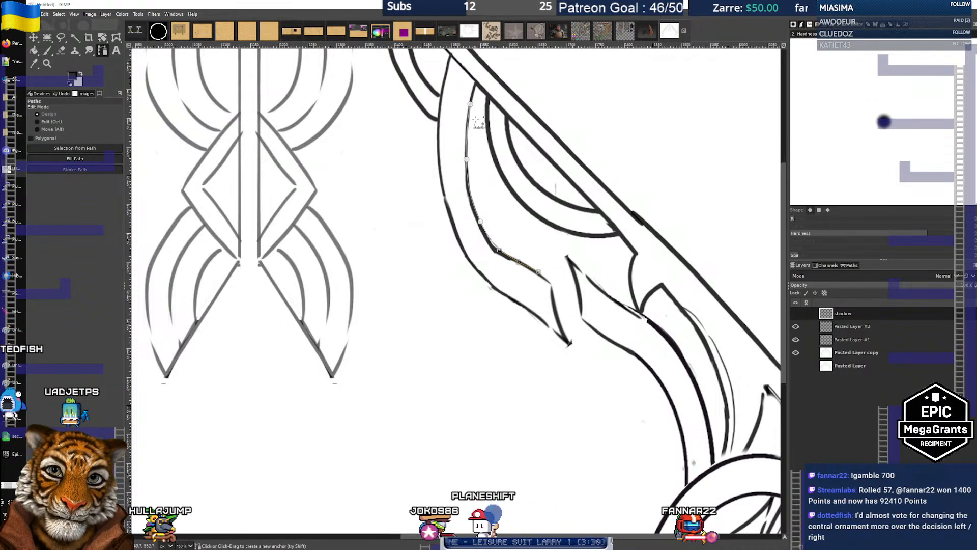
# Stroke the traced path along the upper scroll's inner outline on the shadow layer
pyautogui.click(795, 313)
pyautogui.click(796, 313)
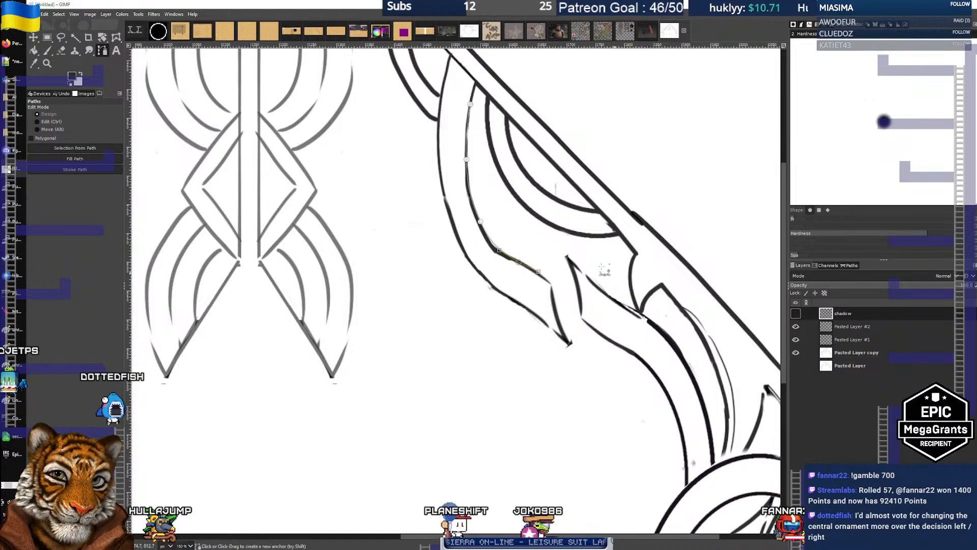
pyautogui.rightClick(558, 251)
pyautogui.moveTo(575, 271)
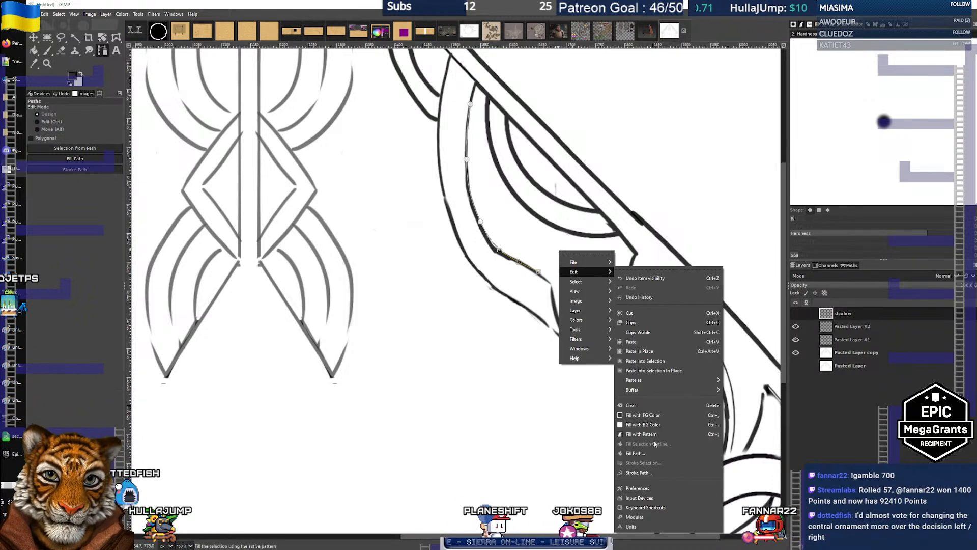
pyautogui.click(654, 472)
pyautogui.click(671, 538)
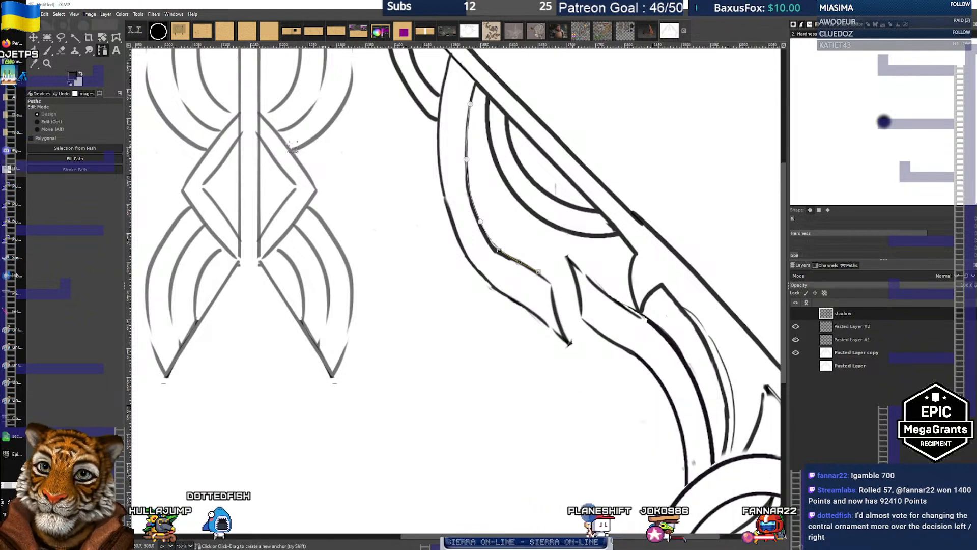
pyautogui.press('p')
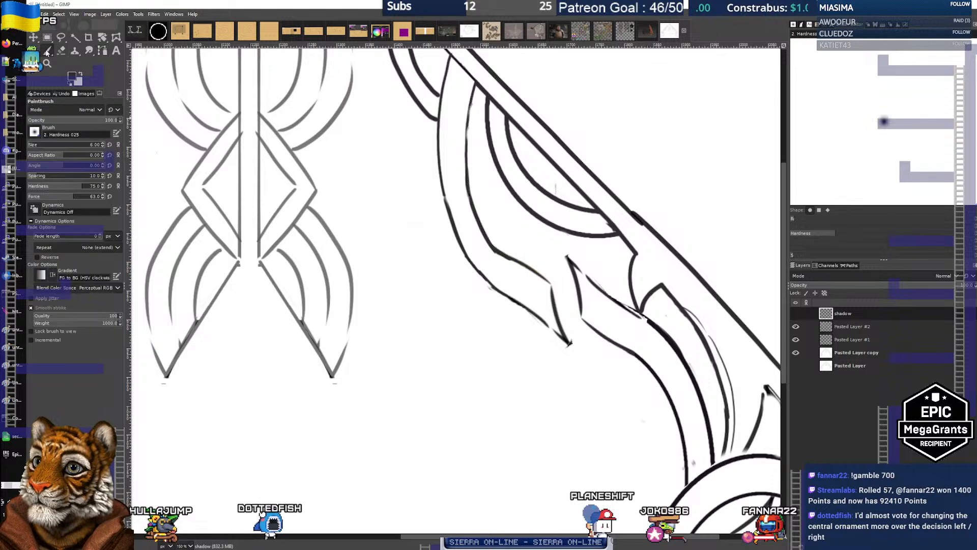
# Show the shadow layer and erase the doubled inner line and the old overlapping leaf tips across the layers
pyautogui.click(797, 314)
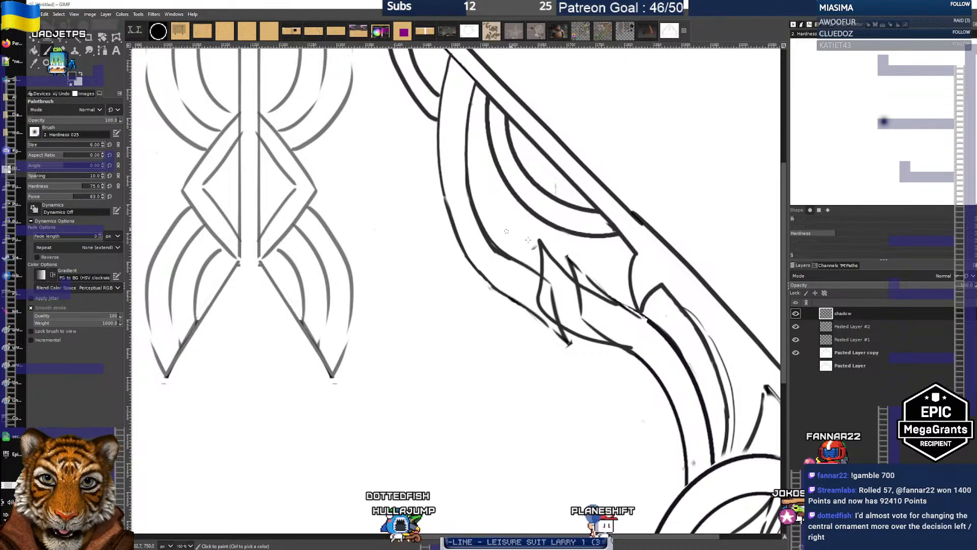
pyautogui.click(905, 354)
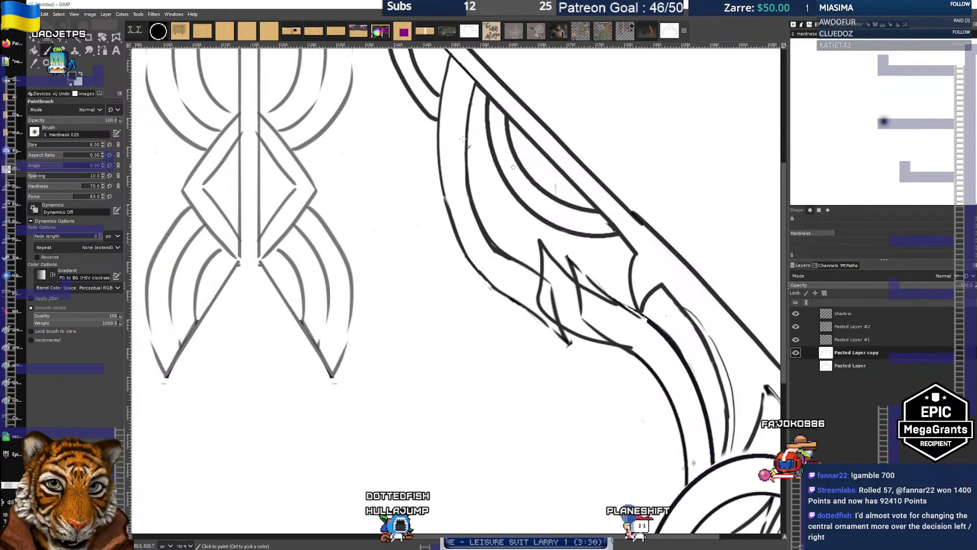
pyautogui.hotkey('shift', 'e')
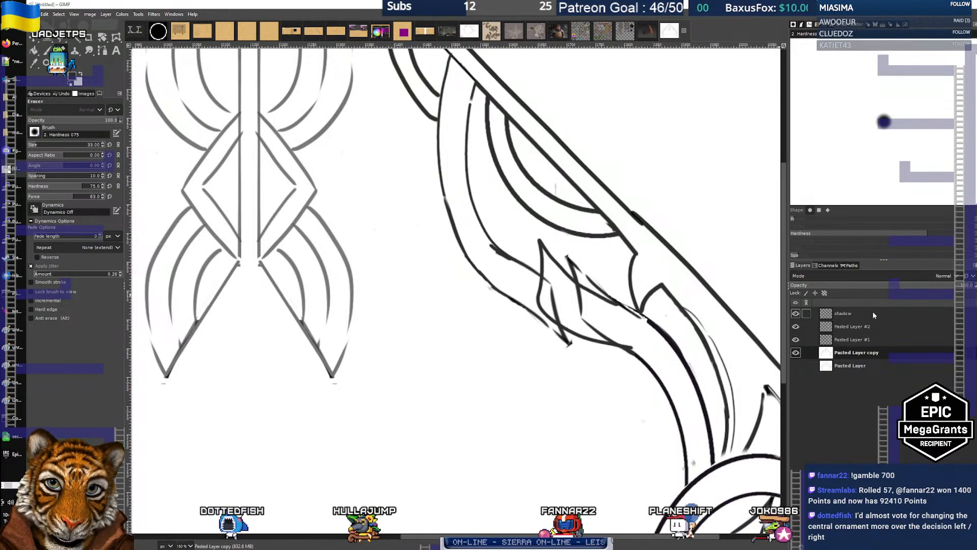
pyautogui.click(860, 326)
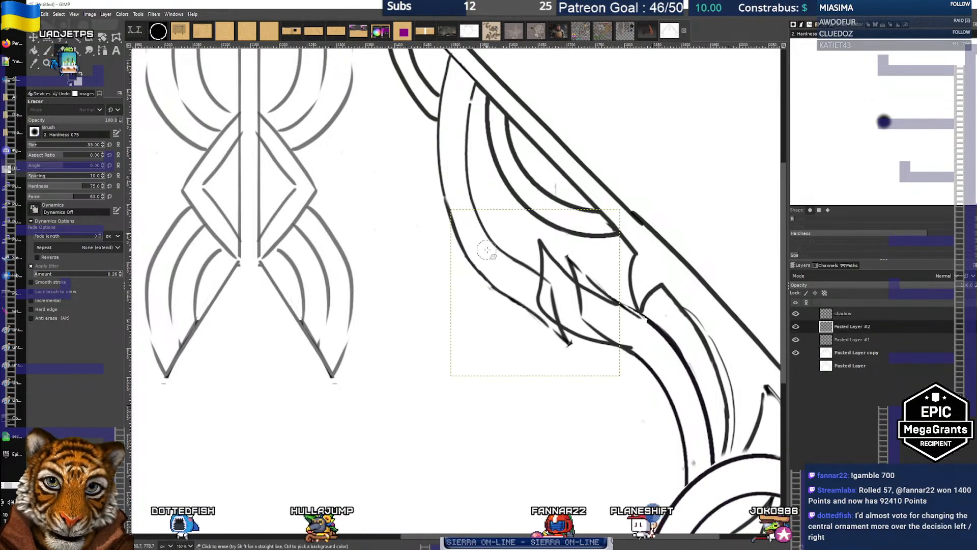
pyautogui.click(875, 314)
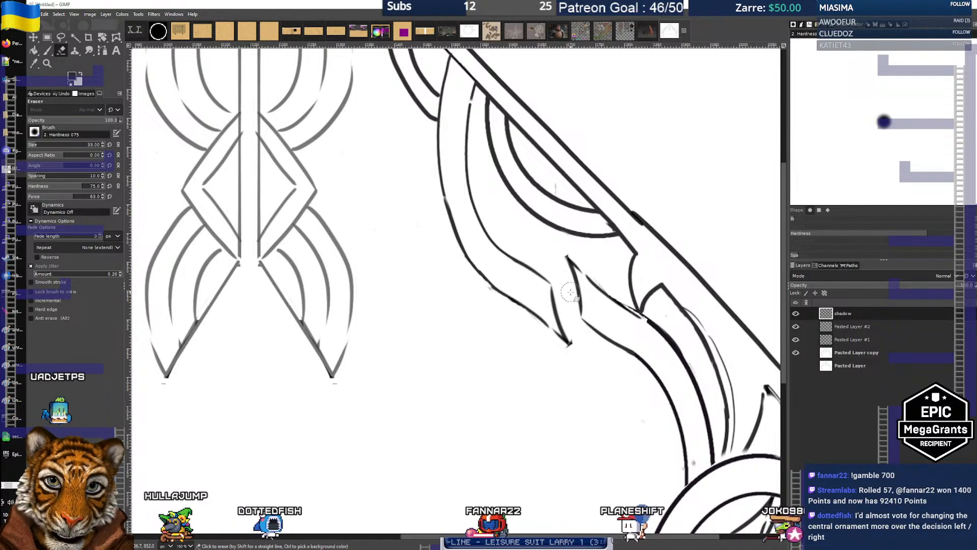
# Review the whole gable design and compare the reshaped right-half scrolls with the left half
pyautogui.scroll(-2, 514, 273)
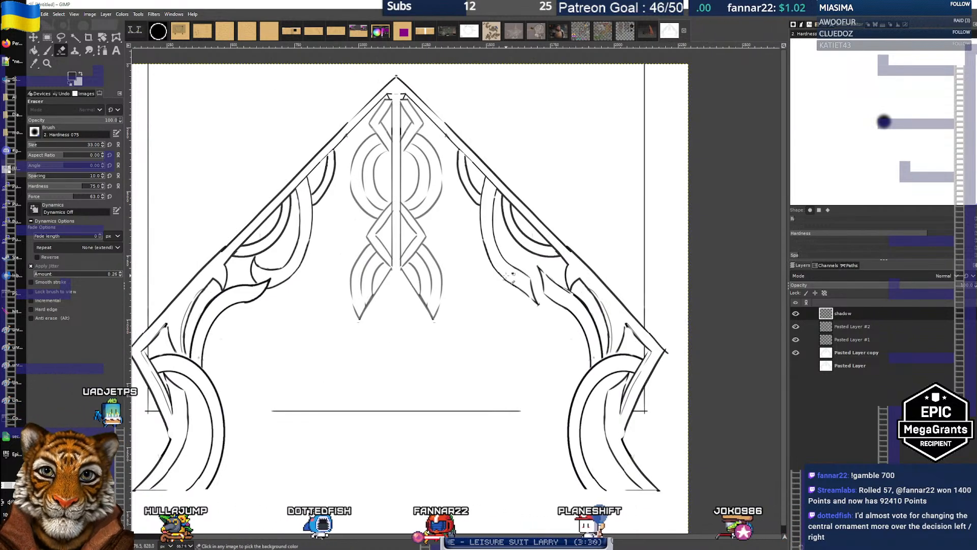
pyautogui.moveTo(451, 295); pyautogui.dragTo(491, 288)
pyautogui.scroll(-1, 492, 290)
pyautogui.scroll(1, 492, 290)
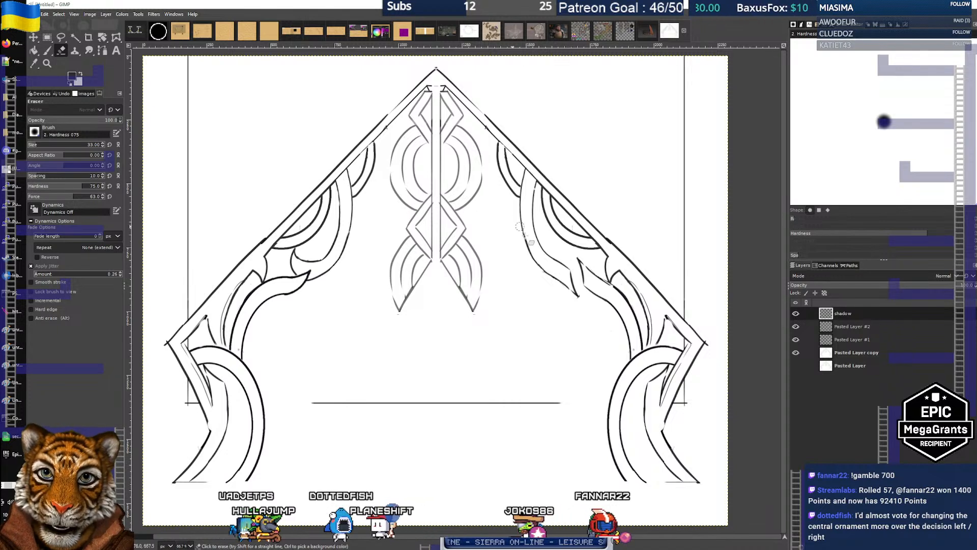
pyautogui.scroll(-1, 458, 265)
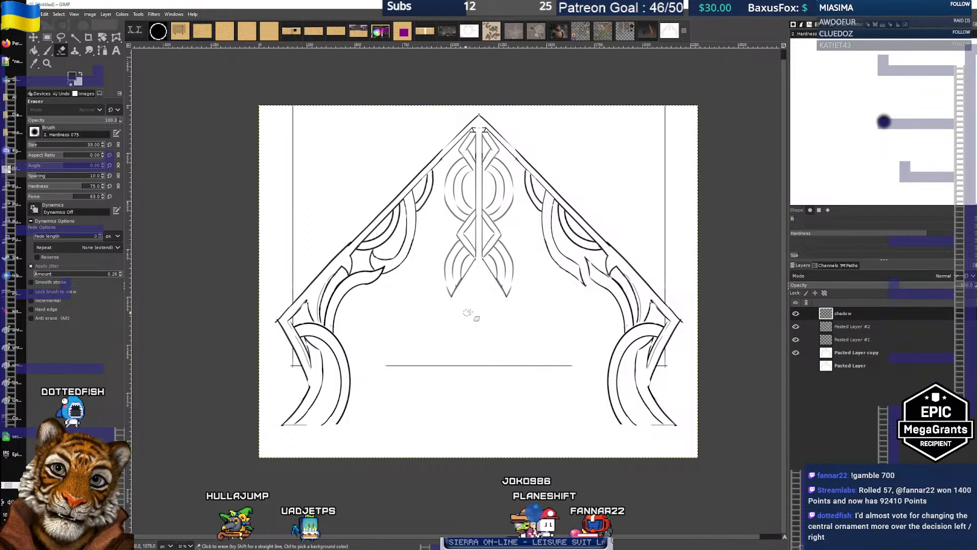
pyautogui.hscroll(3, 556, 322)
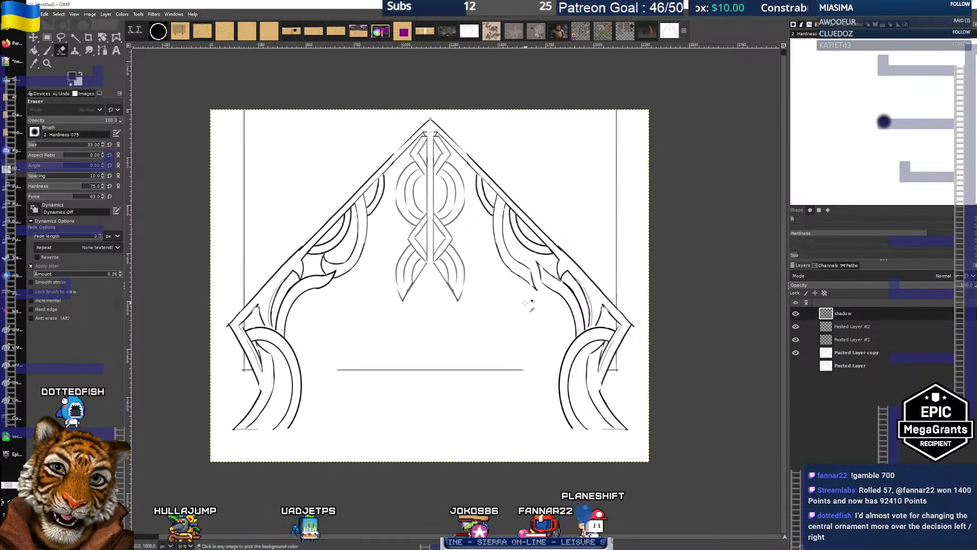
pyautogui.scroll(2, 529, 304)
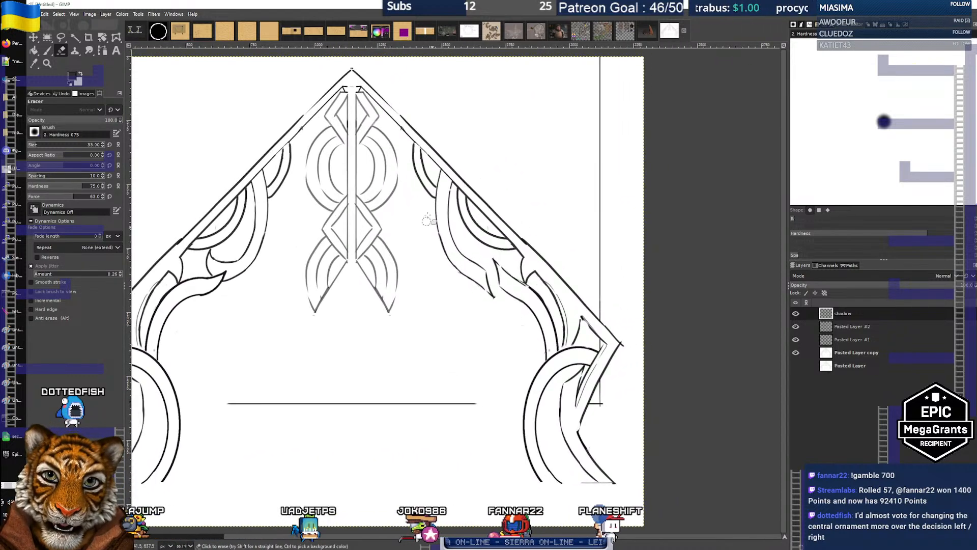
# Trace a curved path from the right upper scroll's inner outline across the leaf tips to the lower scroll's start
pyautogui.scroll(2, 454, 255)
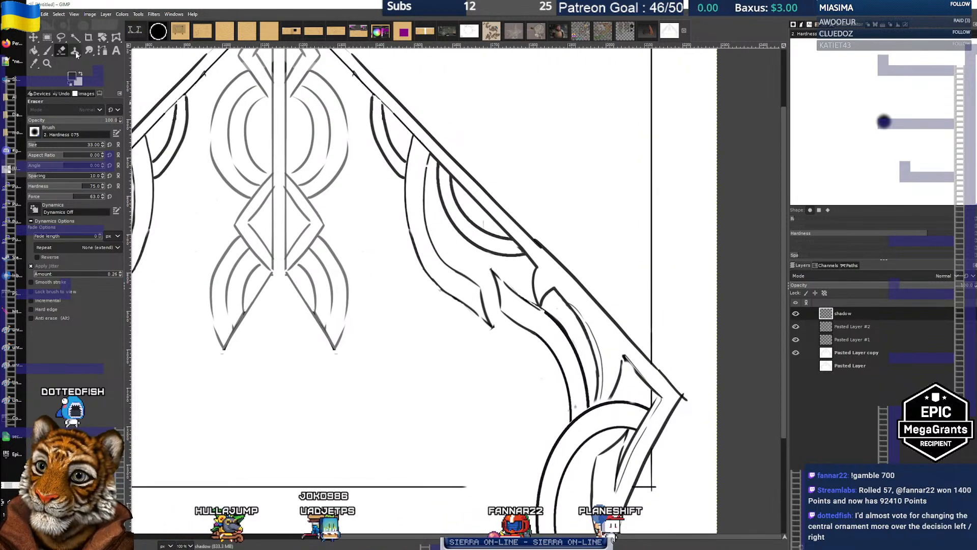
pyautogui.press('b')
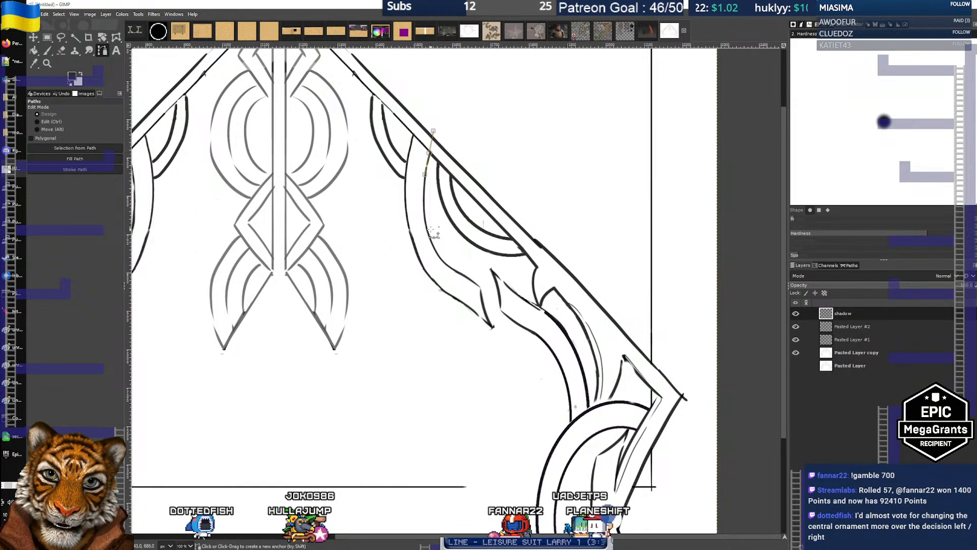
pyautogui.press('r')
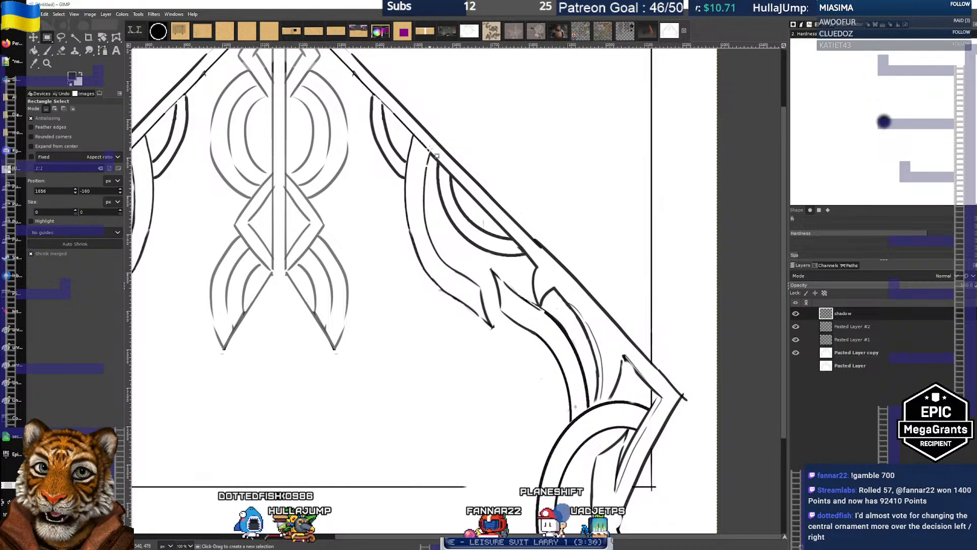
pyautogui.click(102, 51)
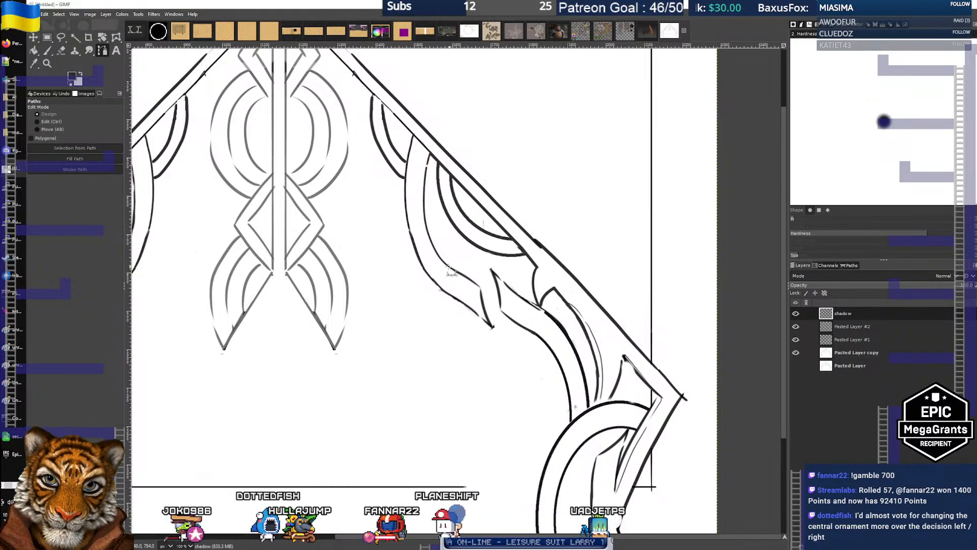
pyautogui.moveTo(442, 262); pyautogui.dragTo(459, 275)
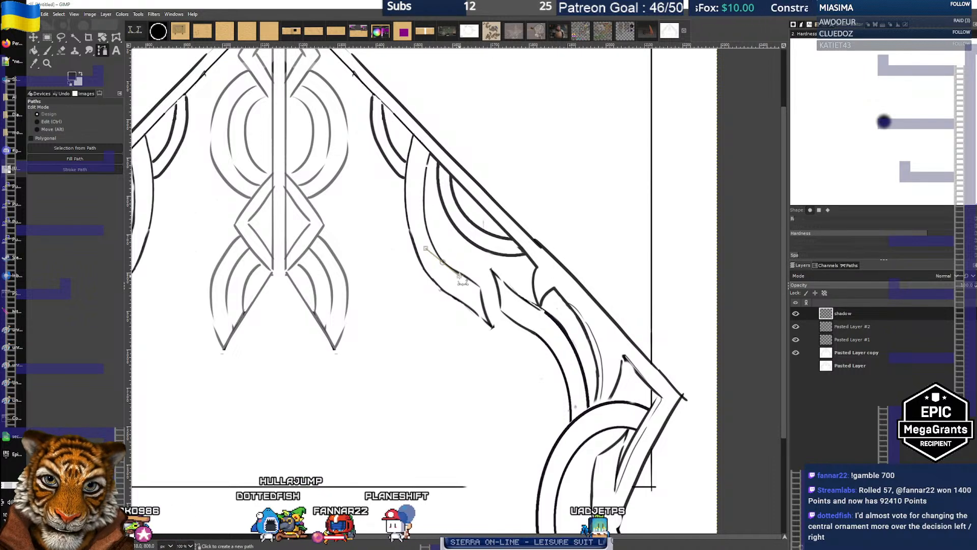
pyautogui.click(489, 293)
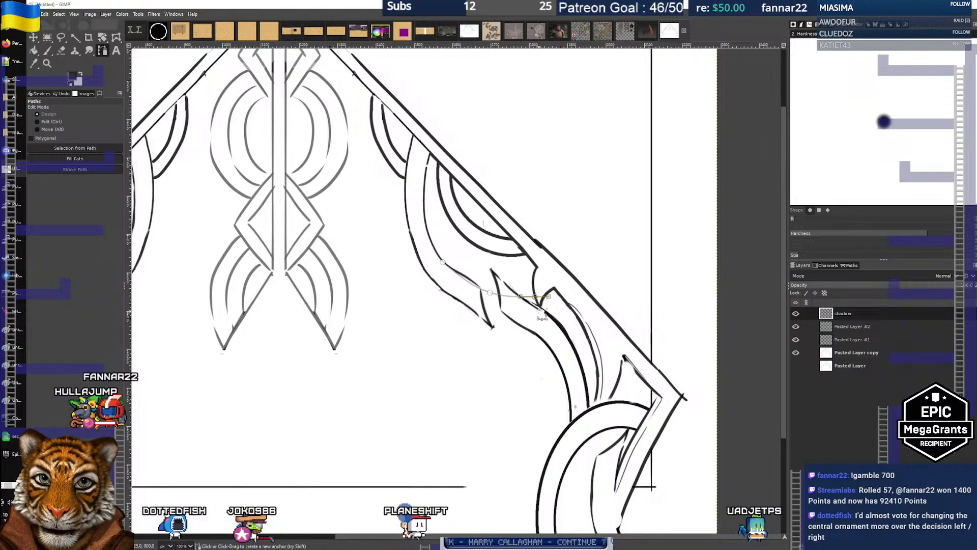
# Stroke the connecting path on the shadow layer and toggle that layer's visibility to check the new curve
pyautogui.rightClick(524, 349)
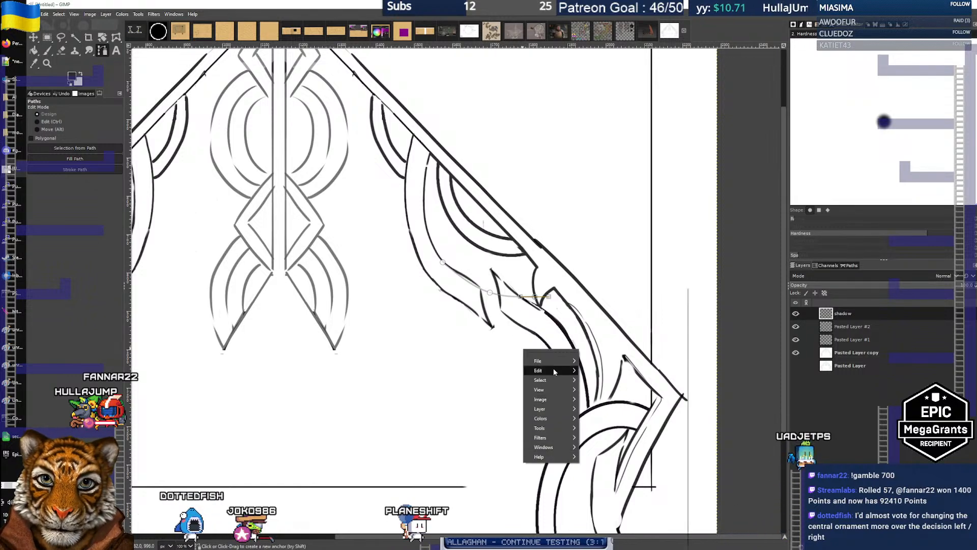
pyautogui.moveTo(554, 369)
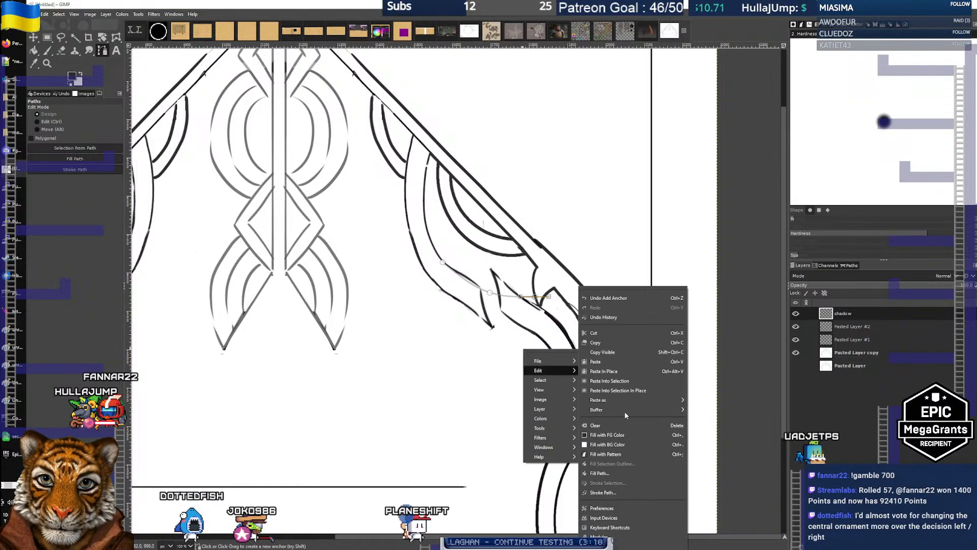
pyautogui.click(615, 492)
pyautogui.click(632, 542)
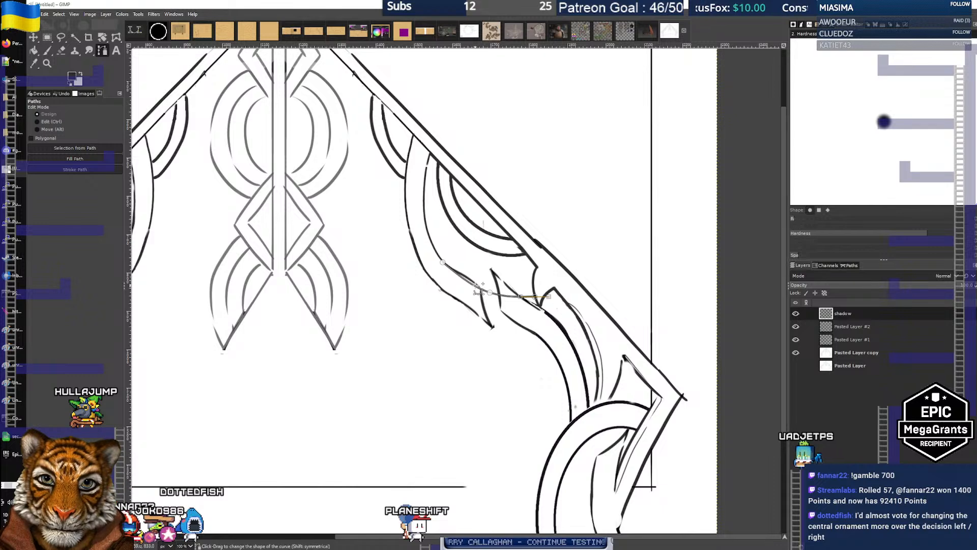
pyautogui.click(796, 314)
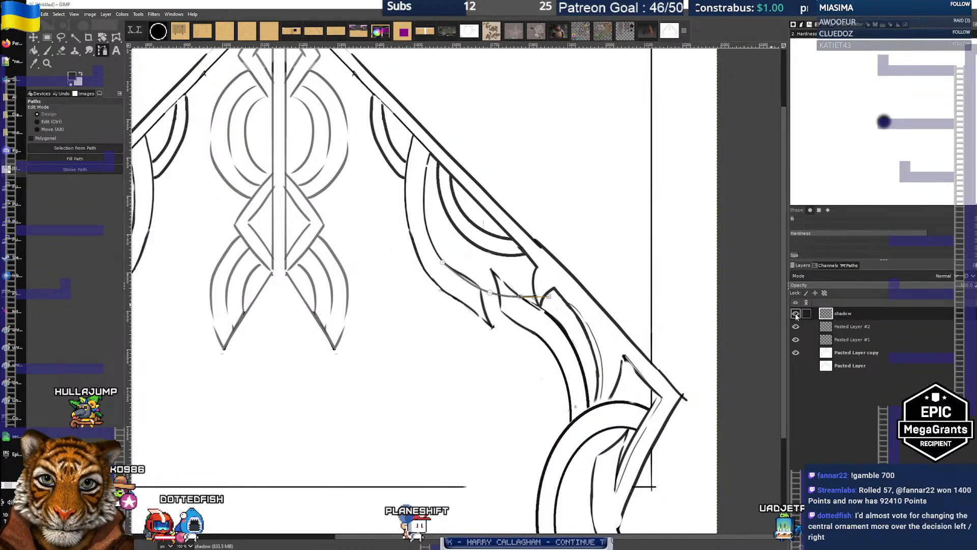
pyautogui.click(796, 314)
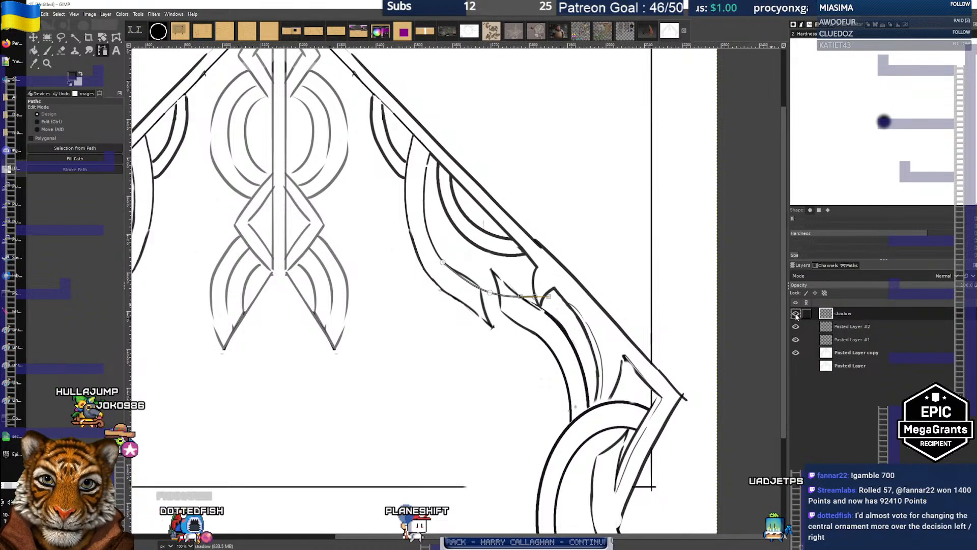
# Hide Pasted Layer #1 and Pasted Layer #2, and paint a curve on the shadow layer joining the right upper scroll's outer outline to the lower scroll
pyautogui.click(795, 339)
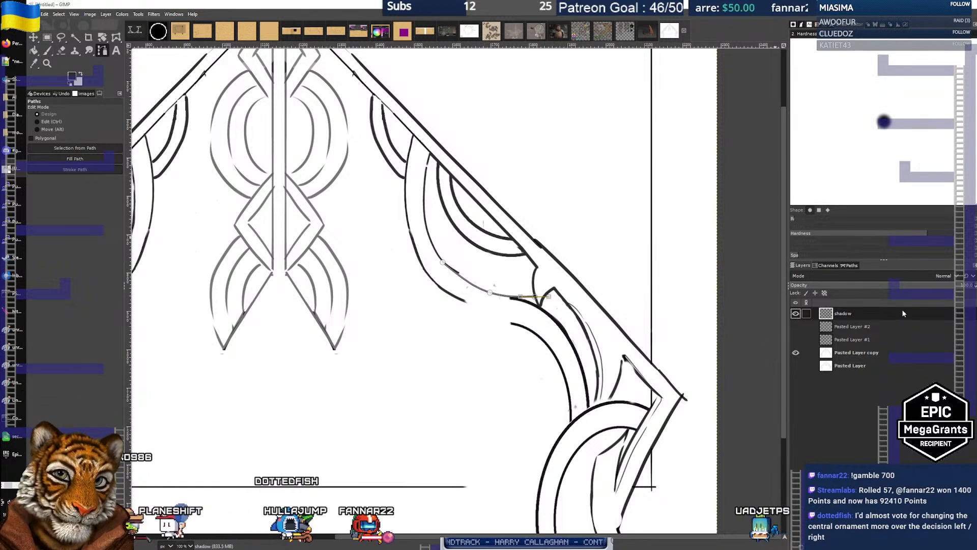
pyautogui.click(48, 50)
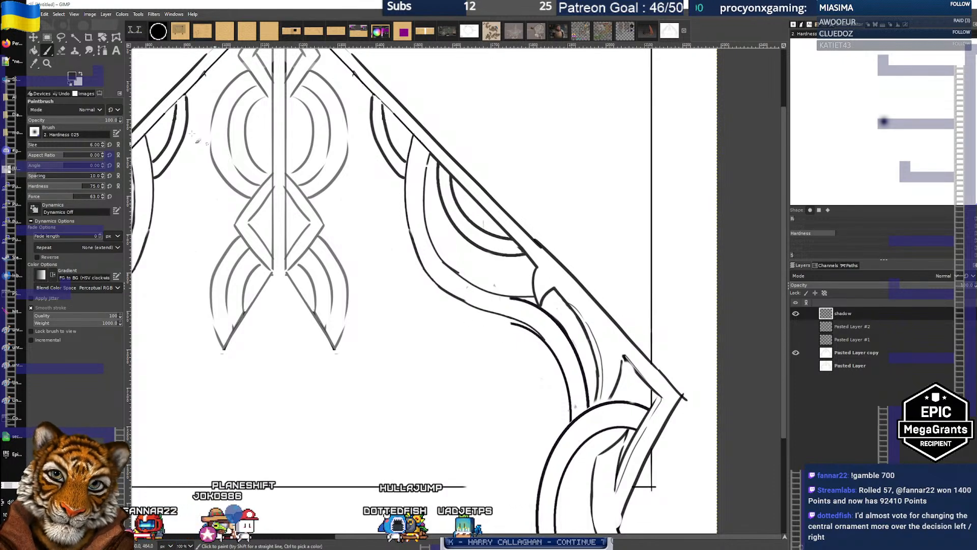
# Erase the leftover line stubs where the new curves meet the right half's scrolls, on both the Pasted Layer copy and shadow layers
pyautogui.hotkey('shift', 'e')
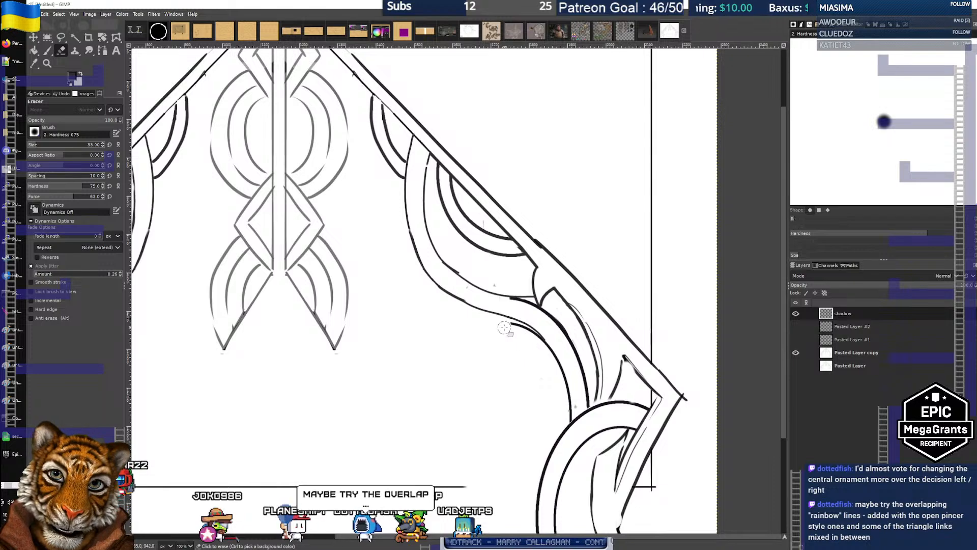
pyautogui.click(840, 358)
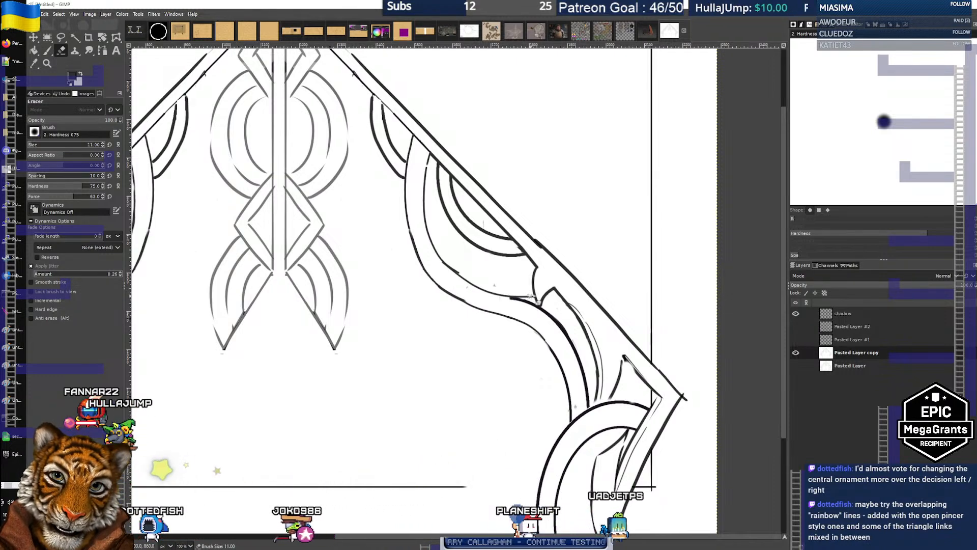
pyautogui.click(796, 352)
pyautogui.click(796, 353)
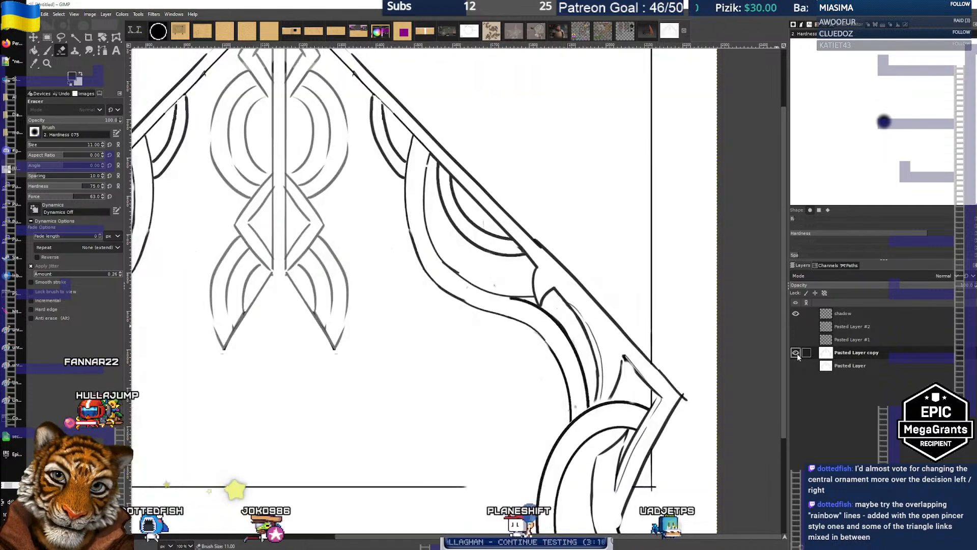
pyautogui.click(796, 353)
pyautogui.click(796, 353)
pyautogui.click(858, 314)
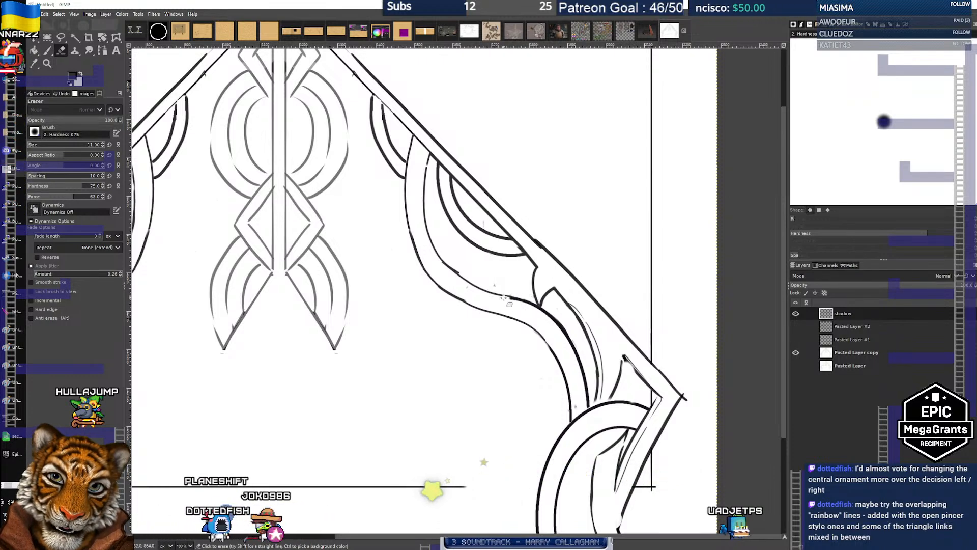
# Erase the short hooked line between the upper arch and the lower scroll's tip on Pasted Layer copy
pyautogui.click(860, 352)
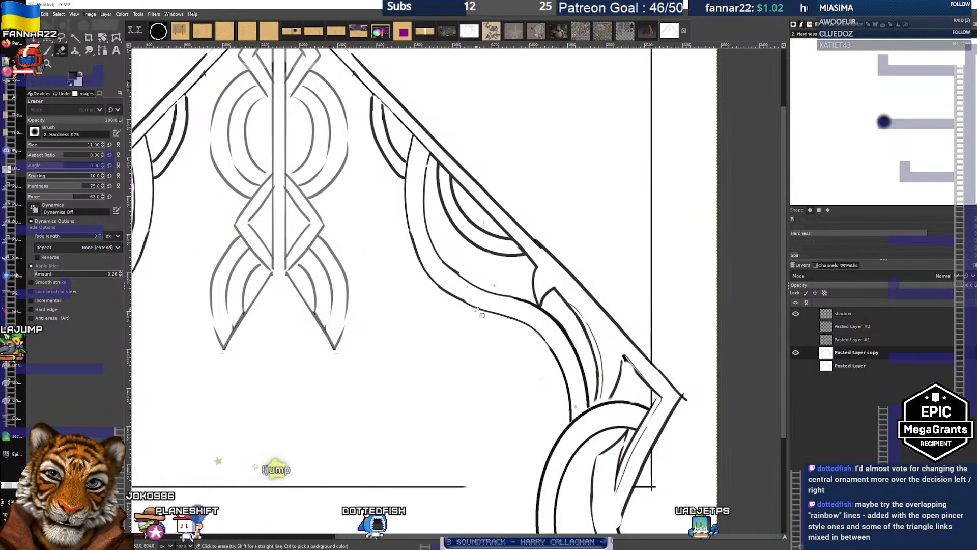
pyautogui.scroll(-2, 488, 306)
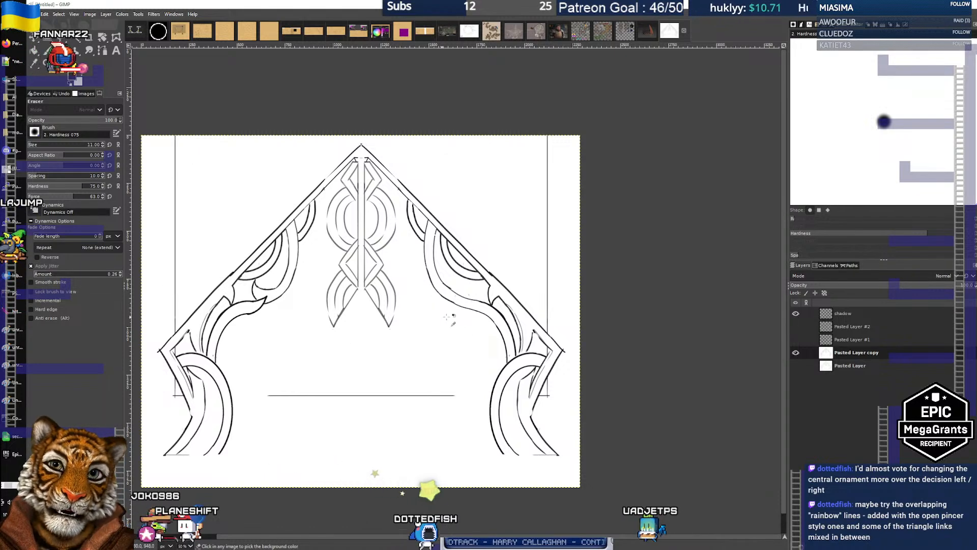
pyautogui.scroll(1, 467, 315)
pyautogui.scroll(1, 467, 316)
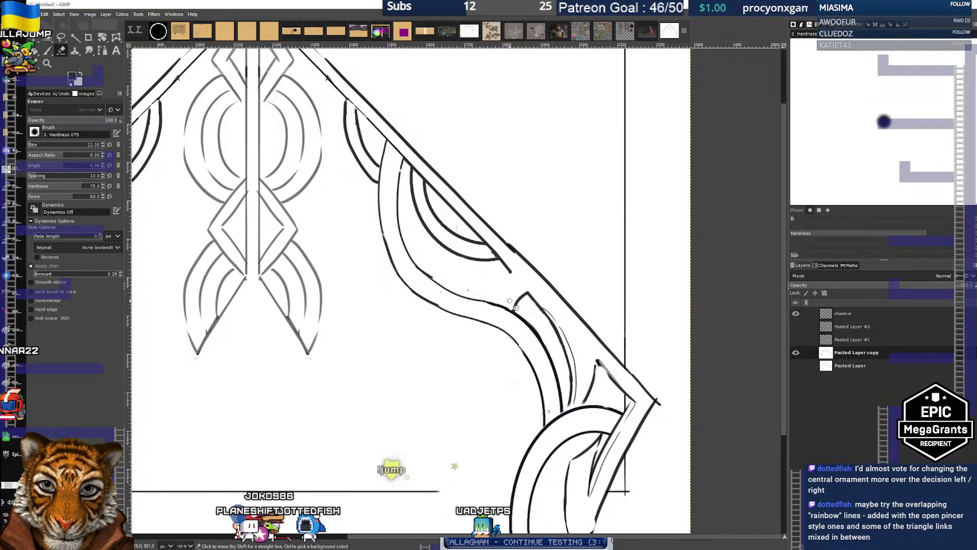
# Paint a short straight slanted line on the shadow layer from the upper arch's corner down to the flowing curve, undoing unsatisfactory strokes
pyautogui.click(797, 314)
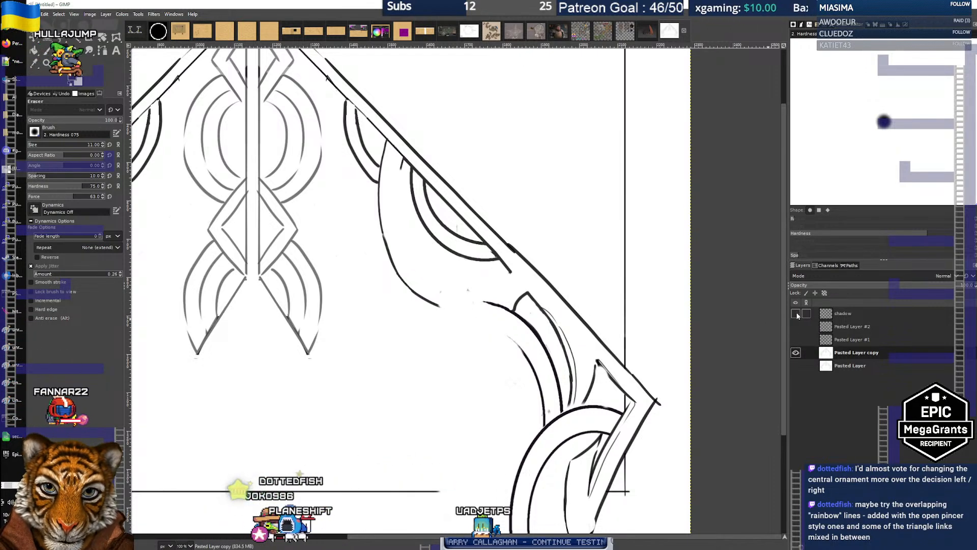
pyautogui.click(797, 314)
pyautogui.click(866, 312)
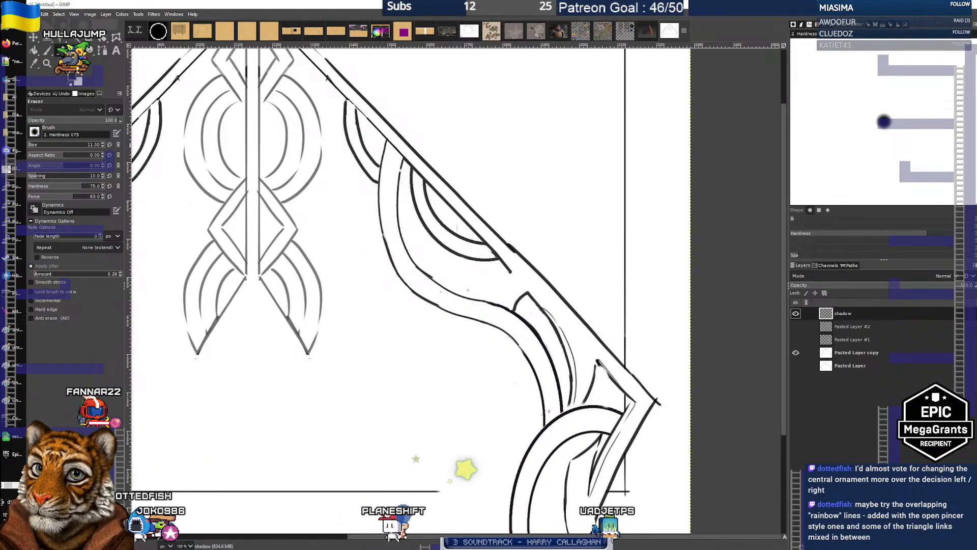
pyautogui.press('p')
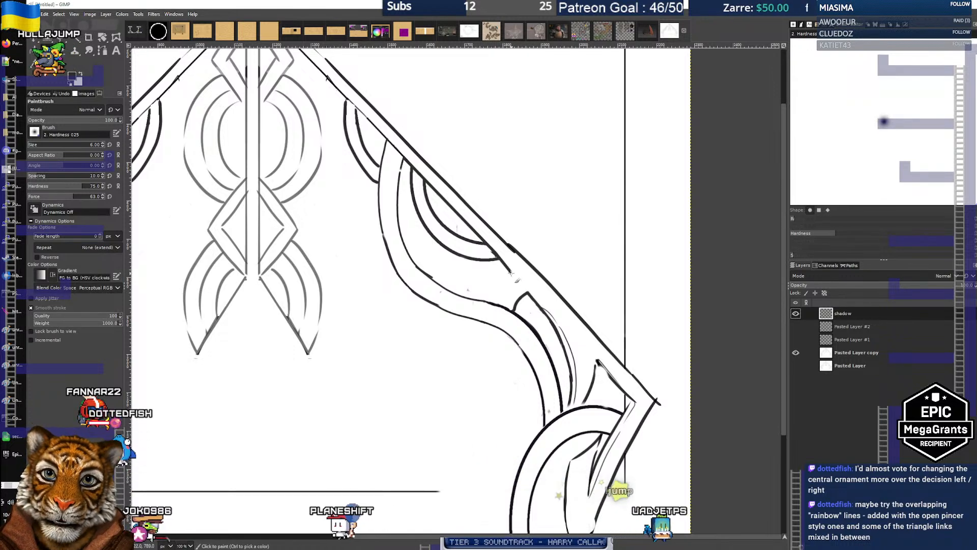
pyautogui.moveTo(504, 281); pyautogui.dragTo(497, 290)
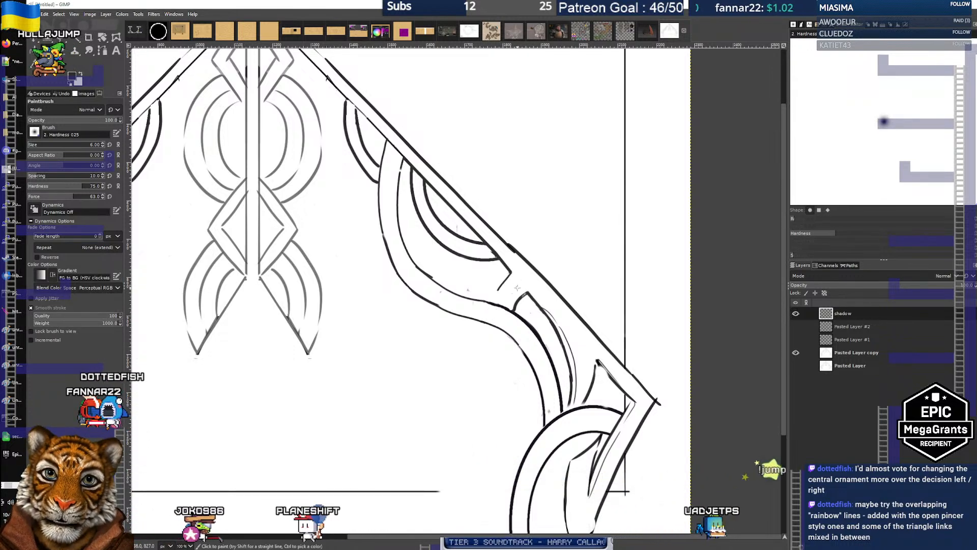
pyautogui.moveTo(506, 279); pyautogui.dragTo(492, 295)
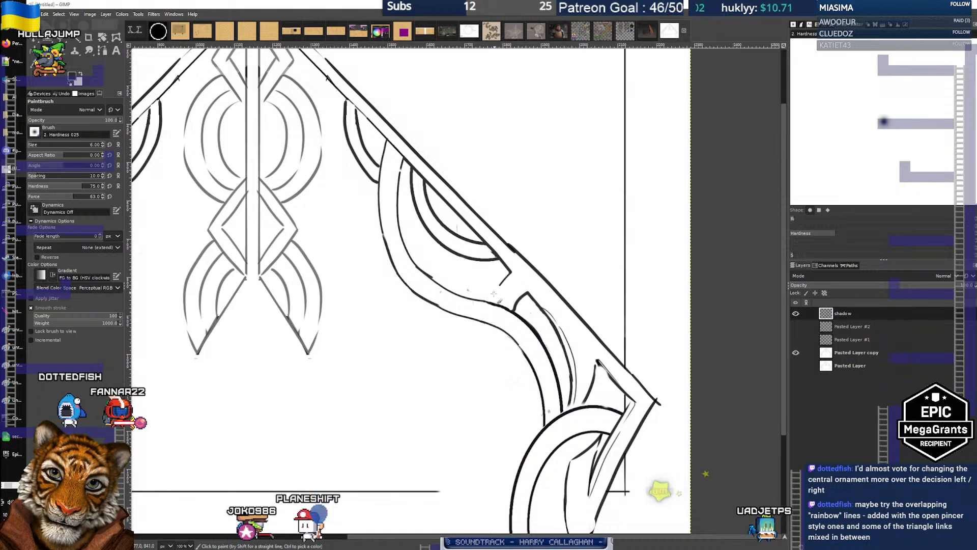
pyautogui.hotkey('ctrl', 'z')
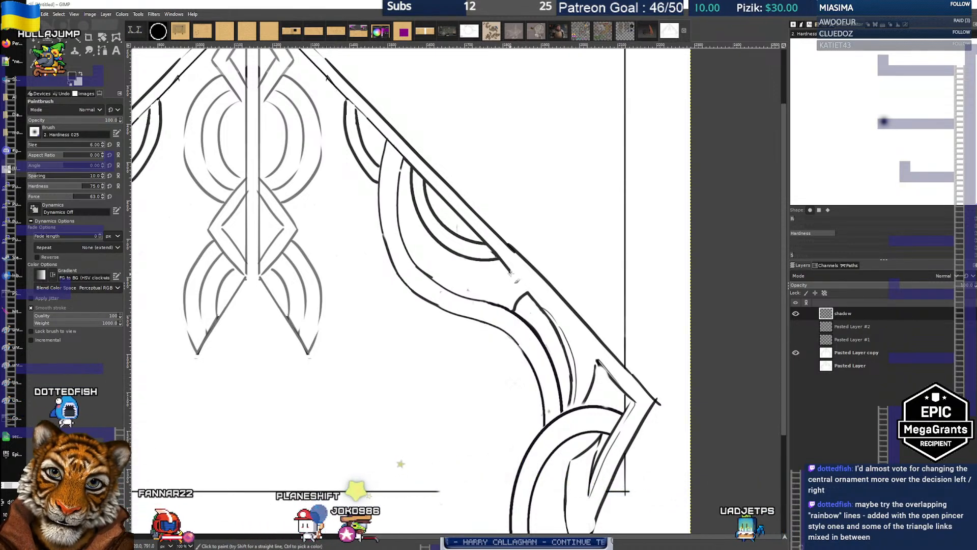
pyautogui.moveTo(511, 276); pyautogui.dragTo(491, 303)
pyautogui.hotkey('ctrl', 'z')
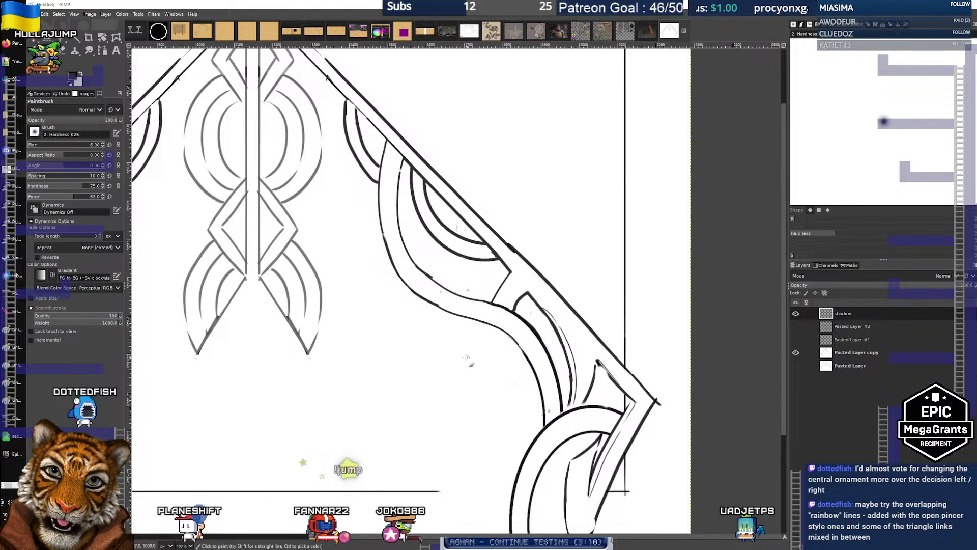
# Paint two roughly parallel arcs on the shadow layer, bulging inward from the flowing curve's underside down to the lower scroll's outer outline
pyautogui.scroll(-3, 415, 328)
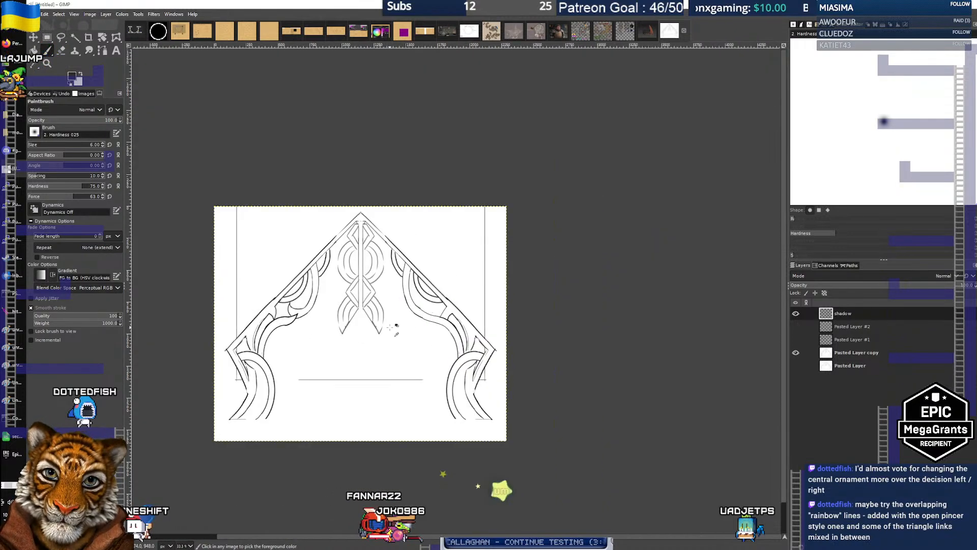
pyautogui.scroll(1, 405, 326)
pyautogui.moveTo(377, 343); pyautogui.dragTo(409, 334)
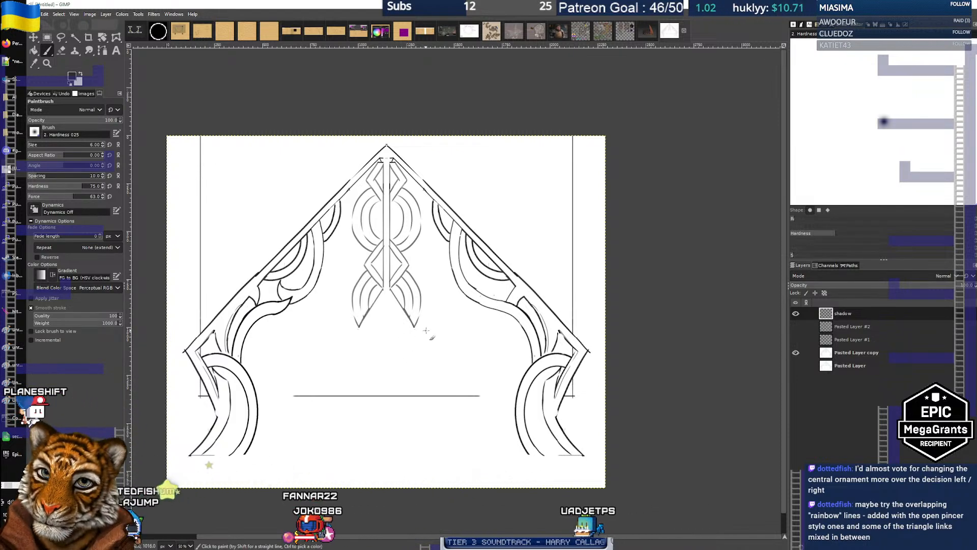
pyautogui.scroll(3, 452, 324)
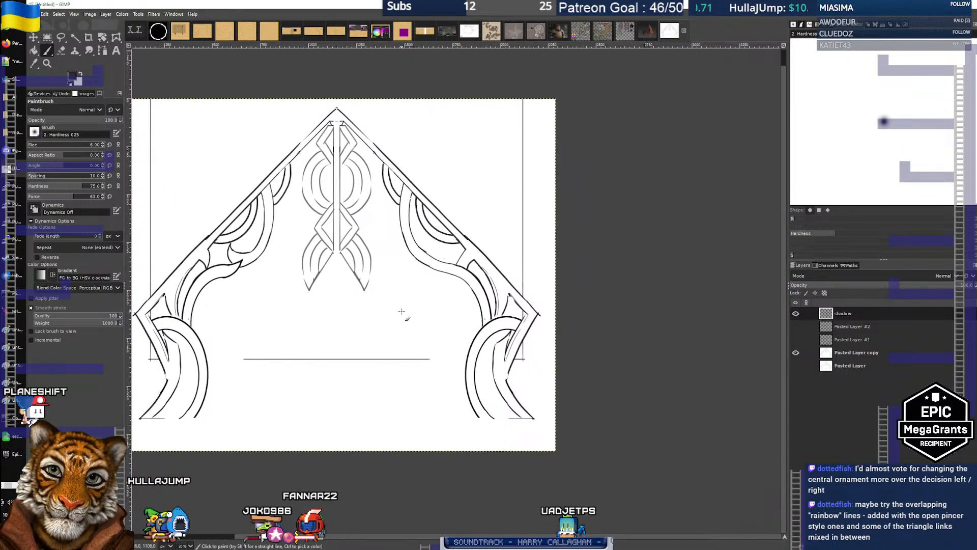
pyautogui.scroll(-2, 444, 326)
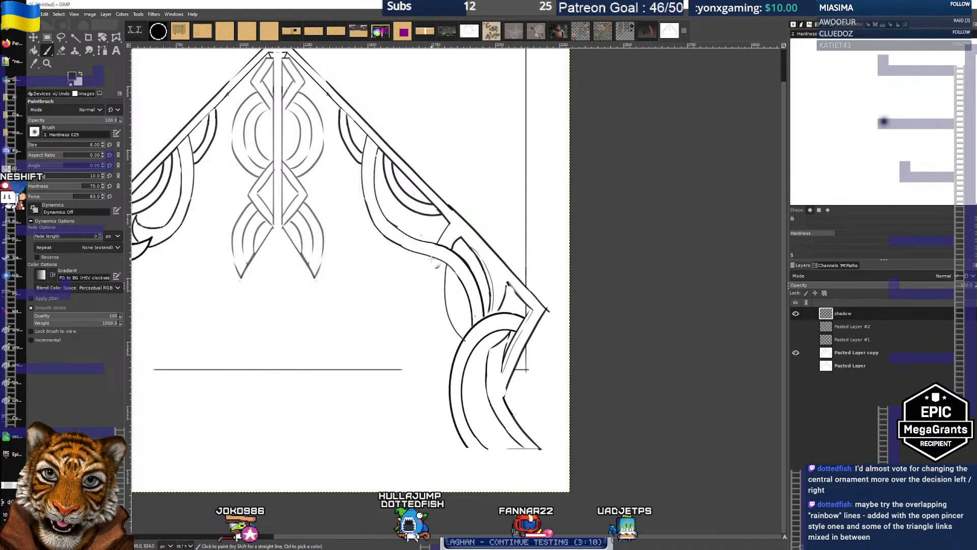
pyautogui.moveTo(432, 260)
pyautogui.mouseDown()
pyautogui.moveTo(432, 326)
pyautogui.moveTo(464, 362)
pyautogui.mouseUp()
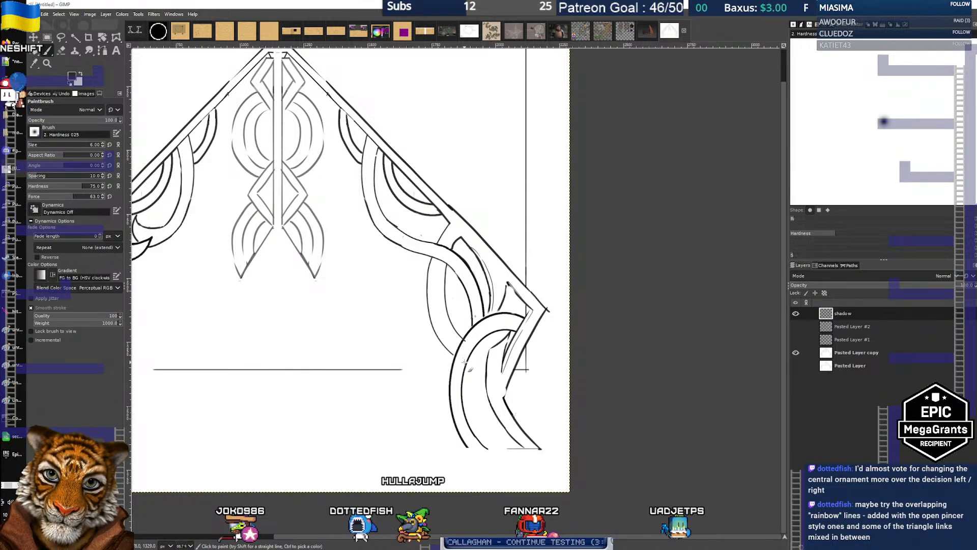
pyautogui.hotkey('ctrl', 'z')
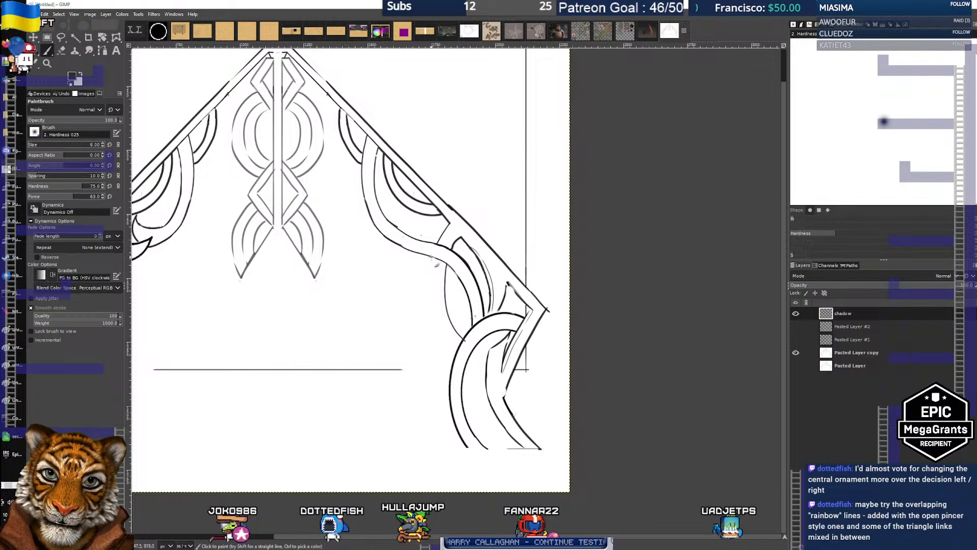
pyautogui.moveTo(431, 258)
pyautogui.mouseDown()
pyautogui.moveTo(431, 320)
pyautogui.moveTo(466, 361)
pyautogui.mouseUp()
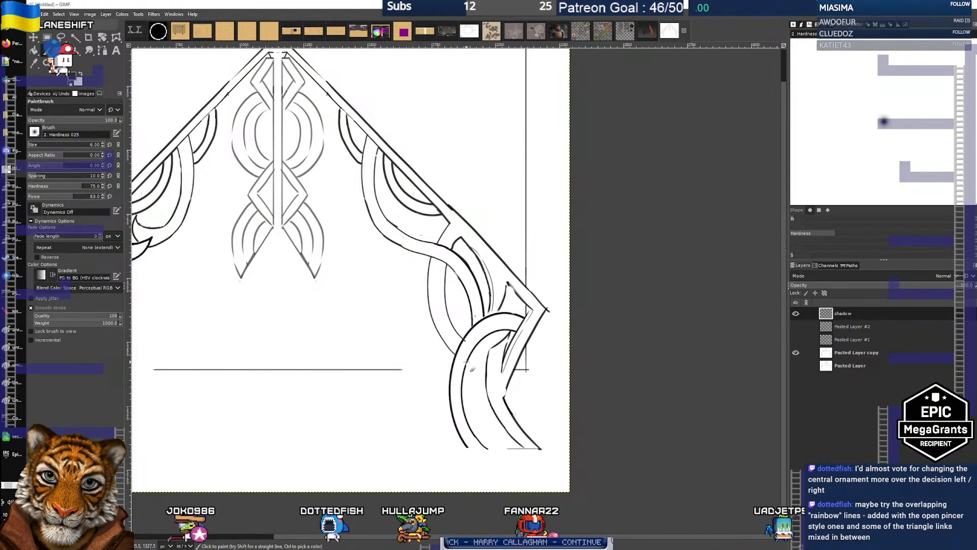
# Trim the ends of the two new arcs where they meet the lower scroll, and compare the right half with the left
pyautogui.press('-')
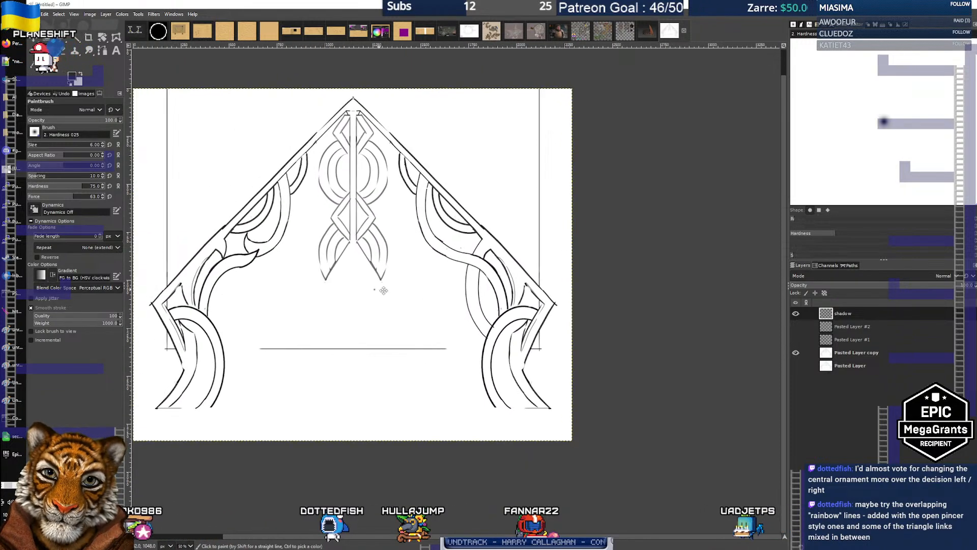
pyautogui.press('+')
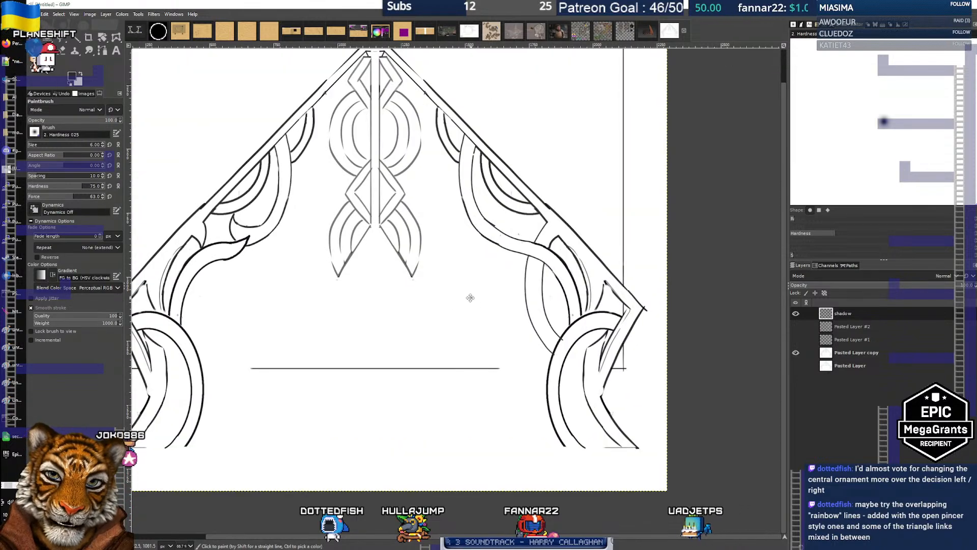
pyautogui.moveTo(470, 298); pyautogui.dragTo(429, 302)
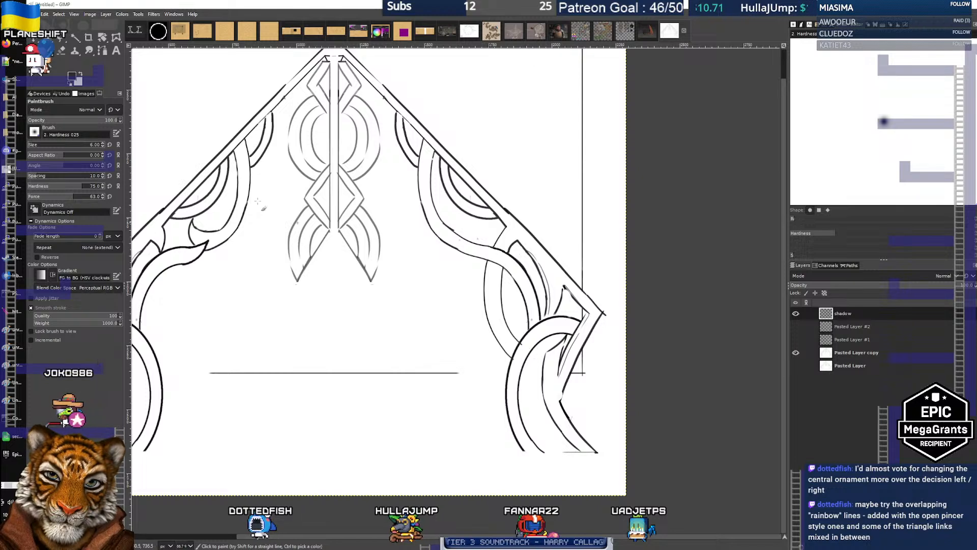
pyautogui.hotkey('shift', 'e')
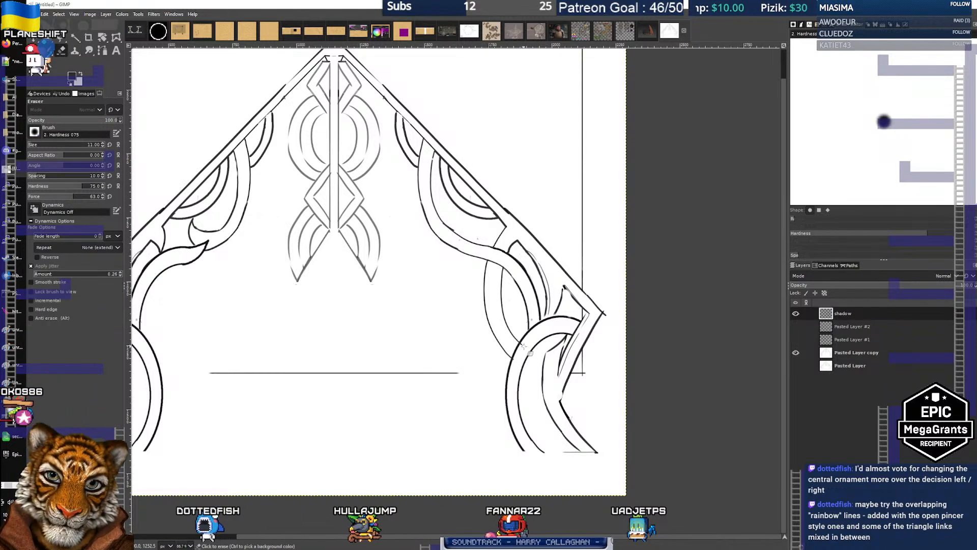
pyautogui.scroll(3, 523, 345)
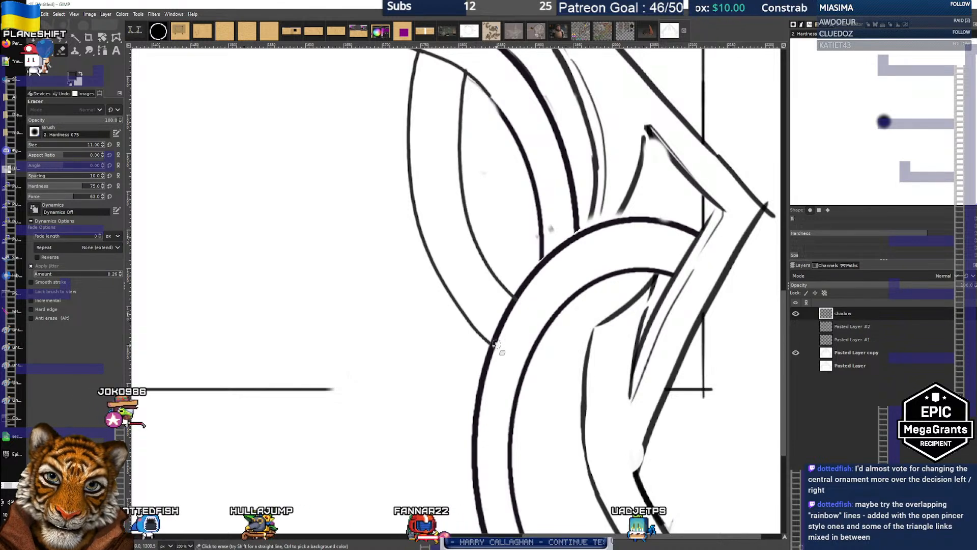
pyautogui.scroll(-4, 539, 311)
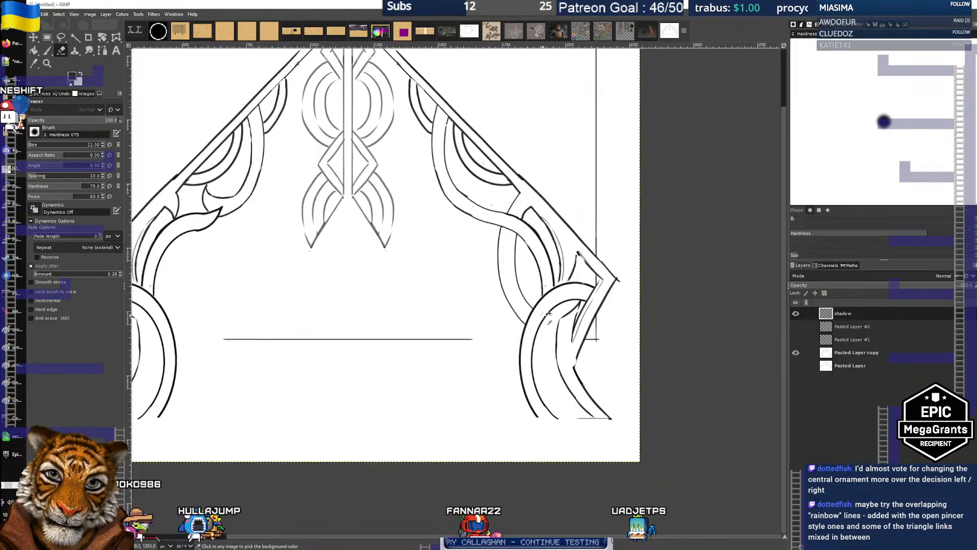
pyautogui.scroll(1, 432, 305)
pyautogui.scroll(-1, 476, 308)
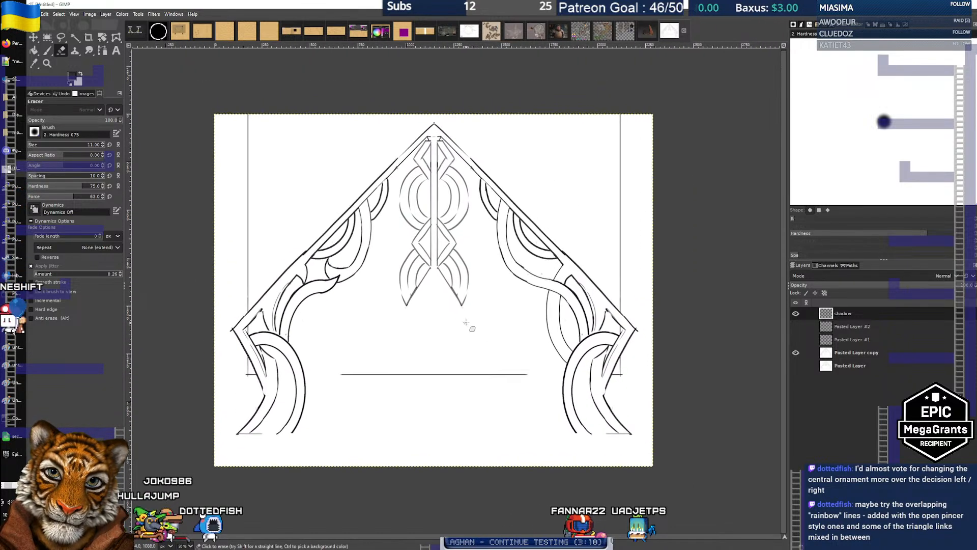
pyautogui.scroll(1, 486, 318)
pyautogui.moveTo(508, 318); pyautogui.dragTo(456, 325)
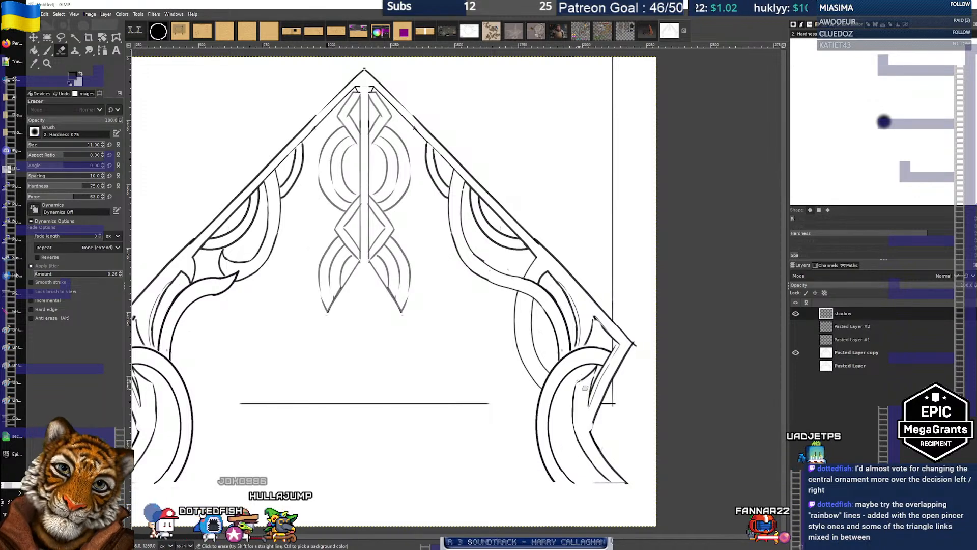
# Activate Pasted Layer copy and inspect the right half's lower scroll against the whole gable
pyautogui.click(888, 351)
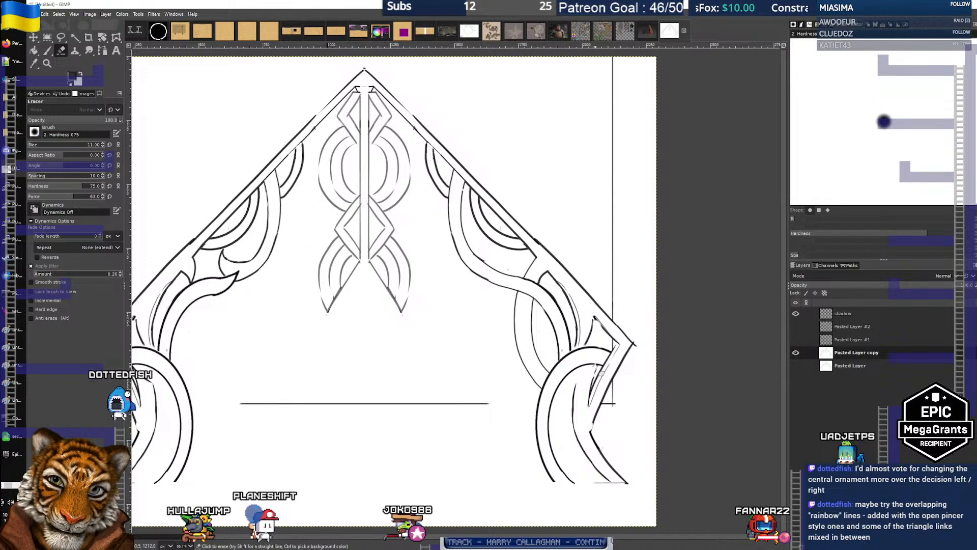
pyautogui.press('p')
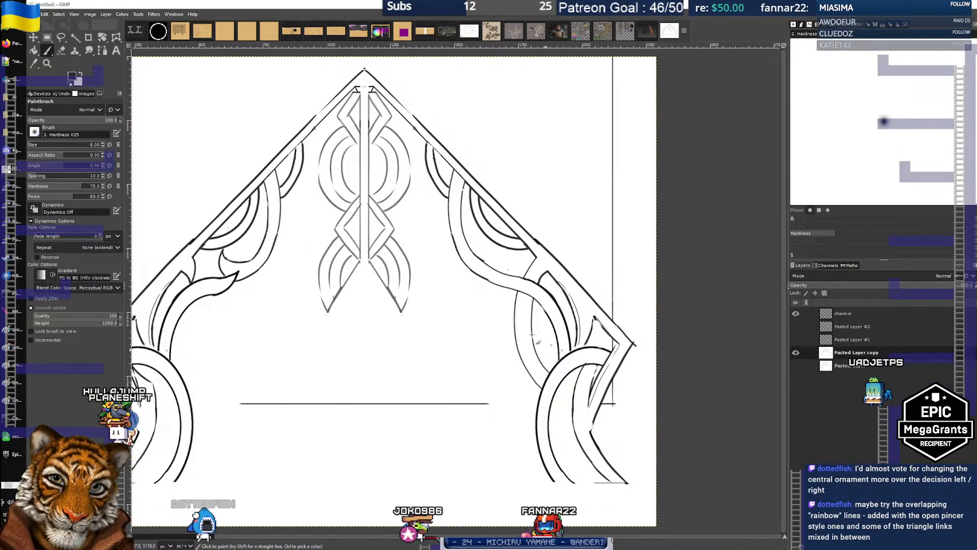
pyautogui.hotkey('shift', 'e')
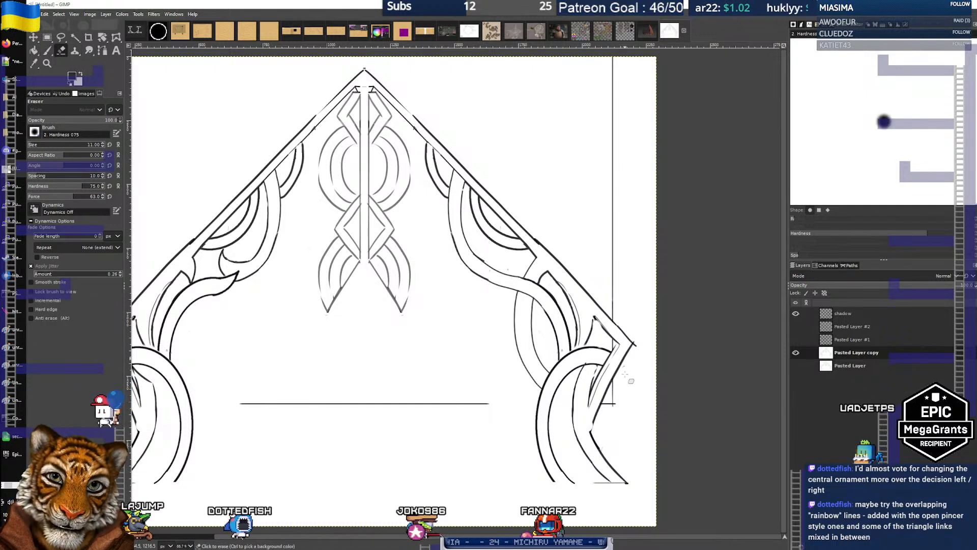
pyautogui.scroll(2, 595, 378)
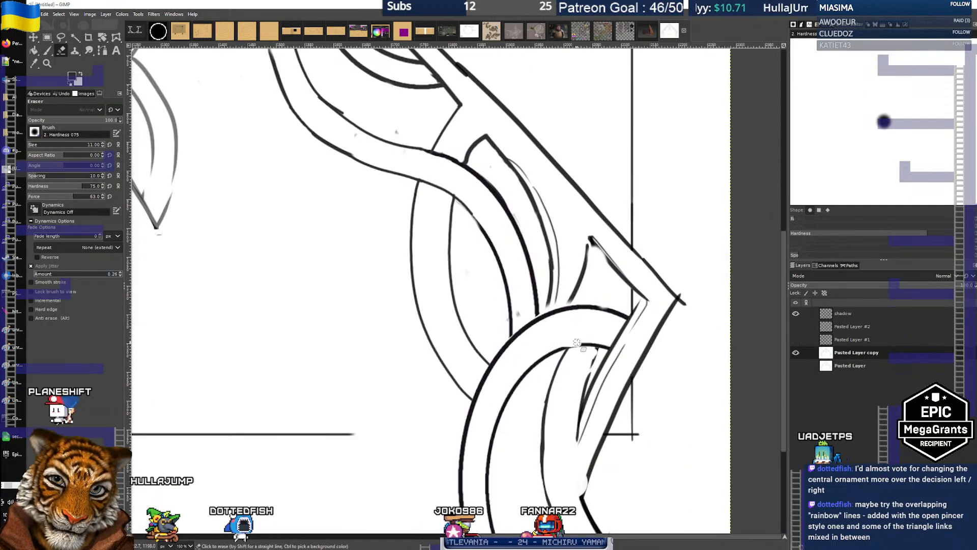
pyautogui.hotkey('ctrl', 'z')
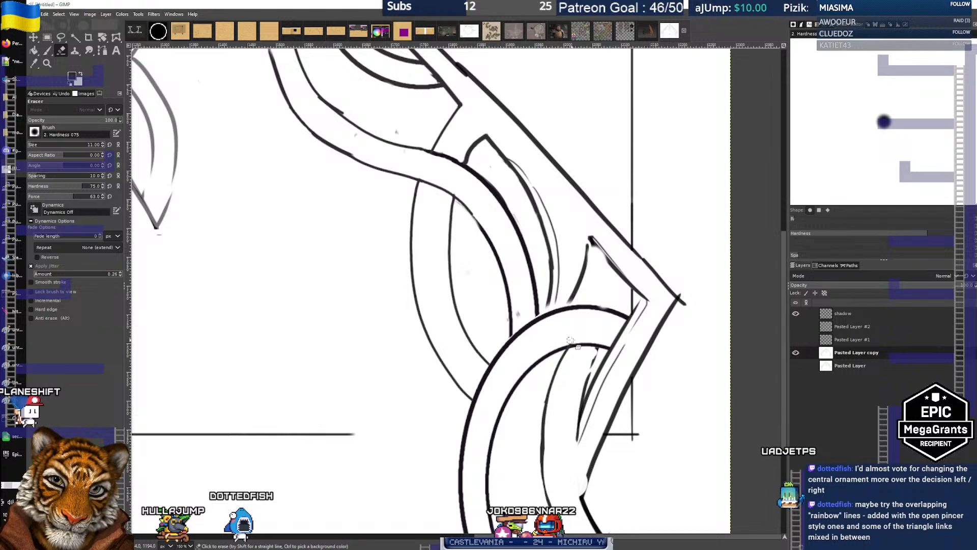
pyautogui.scroll(-3, 553, 319)
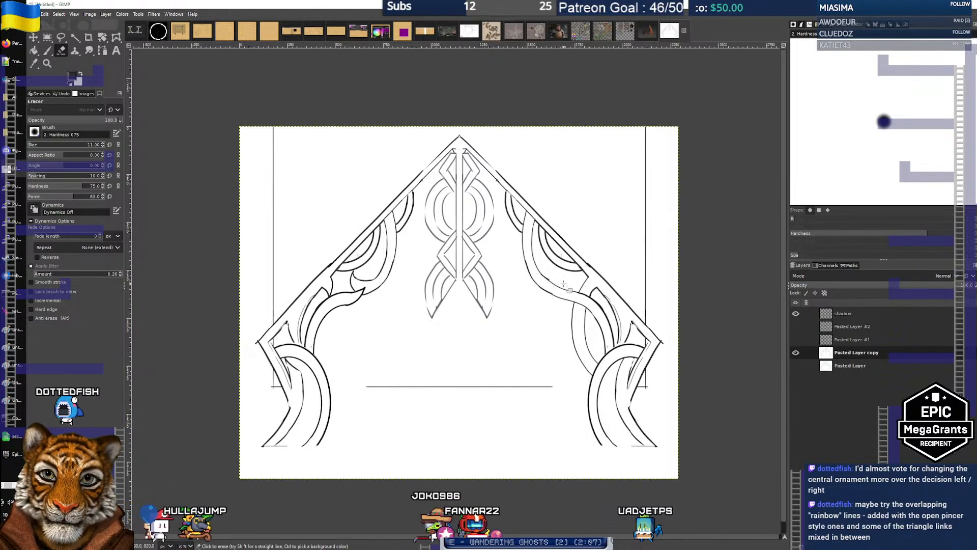
pyautogui.moveTo(571, 269); pyautogui.dragTo(528, 277)
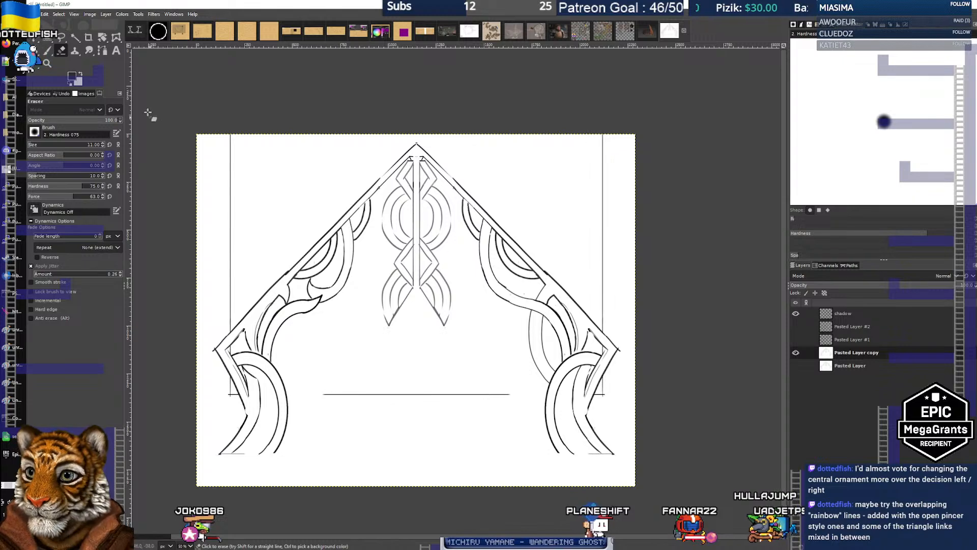
# Outline the lower diamond of the central ornament with a free selection and paste a copy as a new layer
pyautogui.click(61, 37)
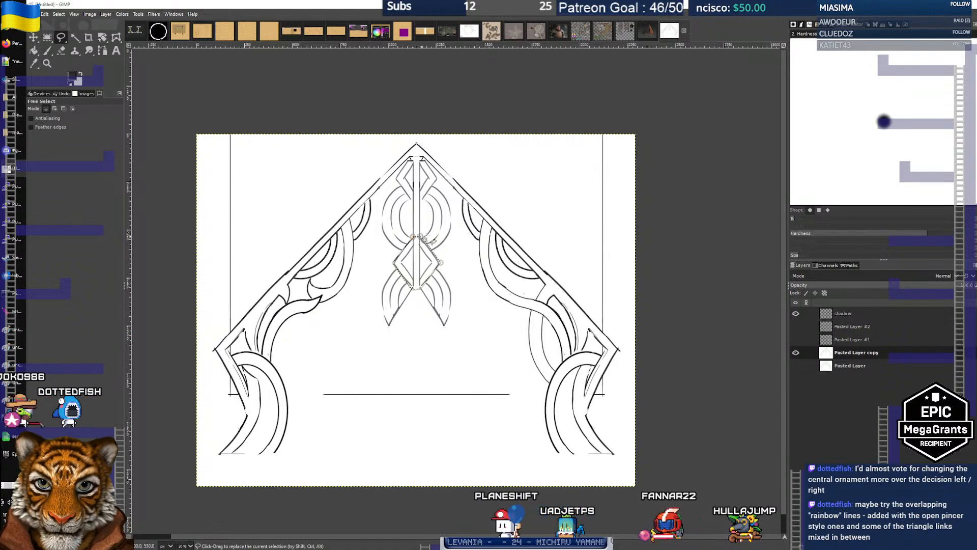
pyautogui.hotkey('ctrl', 'c')
pyautogui.hotkey('ctrl', 'v')
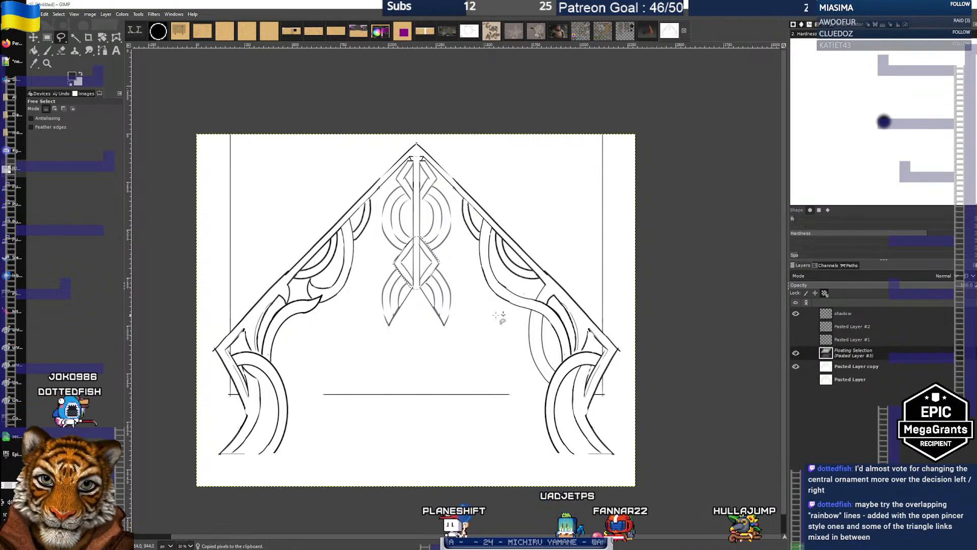
pyautogui.hotkey('shift', 'ctrl', 'n')
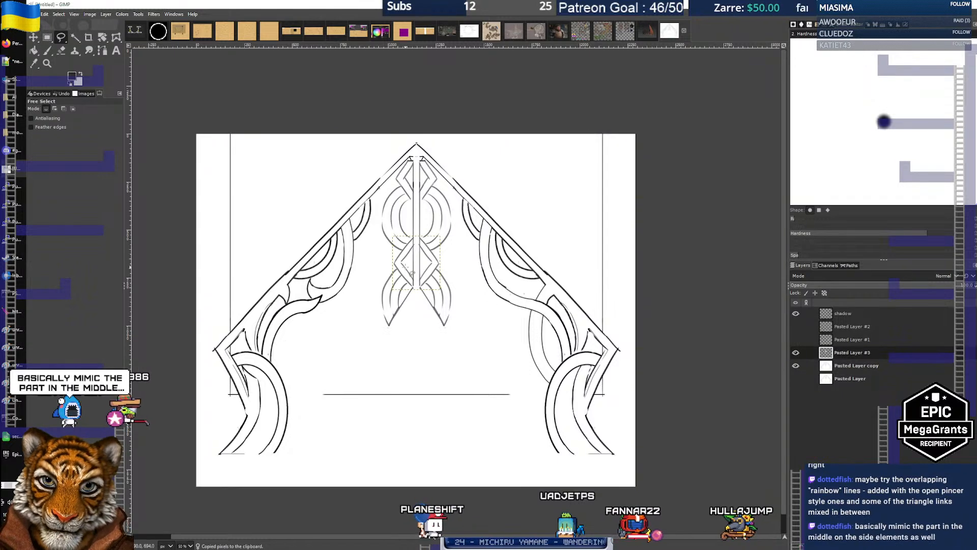
# Move the copied diamond onto the large arch under the right slope and rotate it by 40.13 degrees
pyautogui.press('m')
pyautogui.moveTo(435, 275)
pyautogui.mouseDown()
pyautogui.moveTo(532, 282)
pyautogui.moveTo(497, 290)
pyautogui.mouseUp()
pyautogui.hotkey('shift', 'r')
pyautogui.click(526, 291)
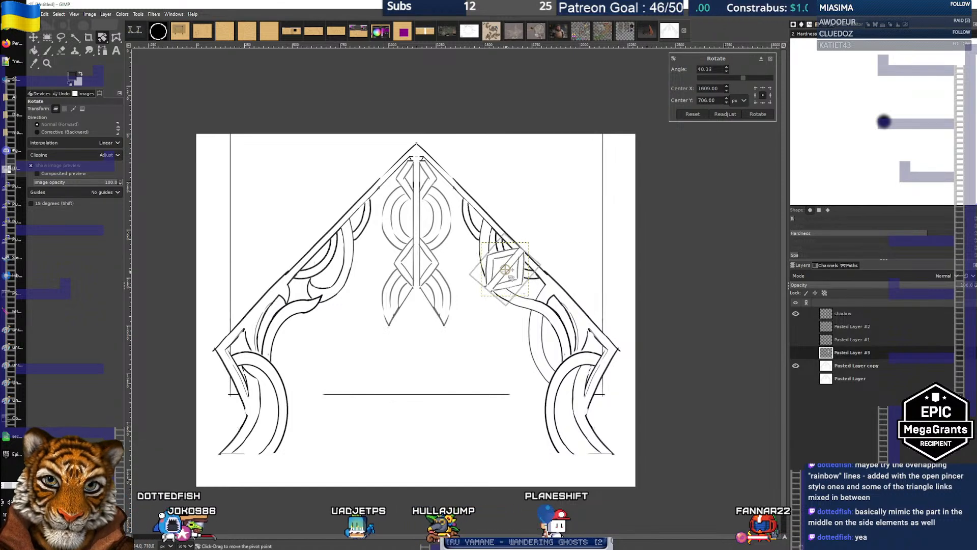
pyautogui.moveTo(512, 276); pyautogui.dragTo(502, 272)
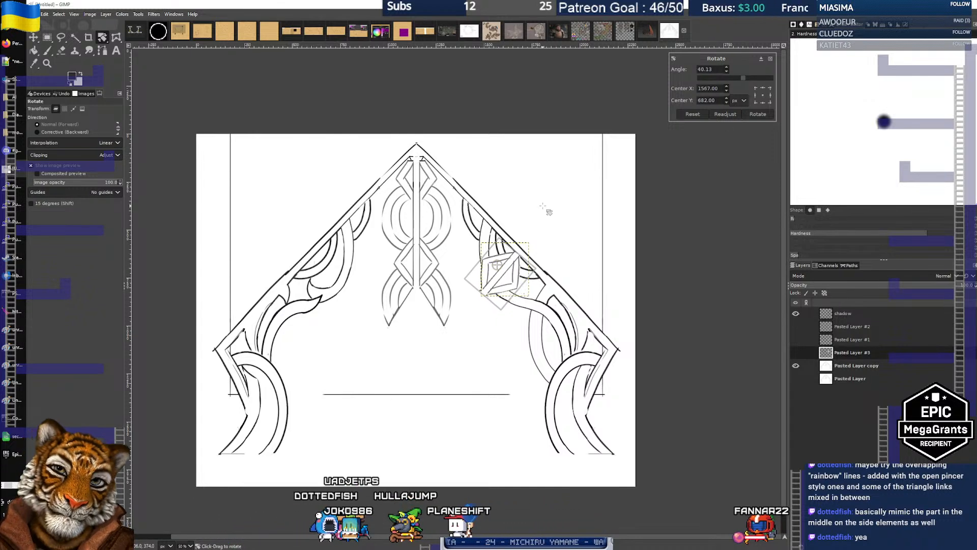
pyautogui.press('Return')
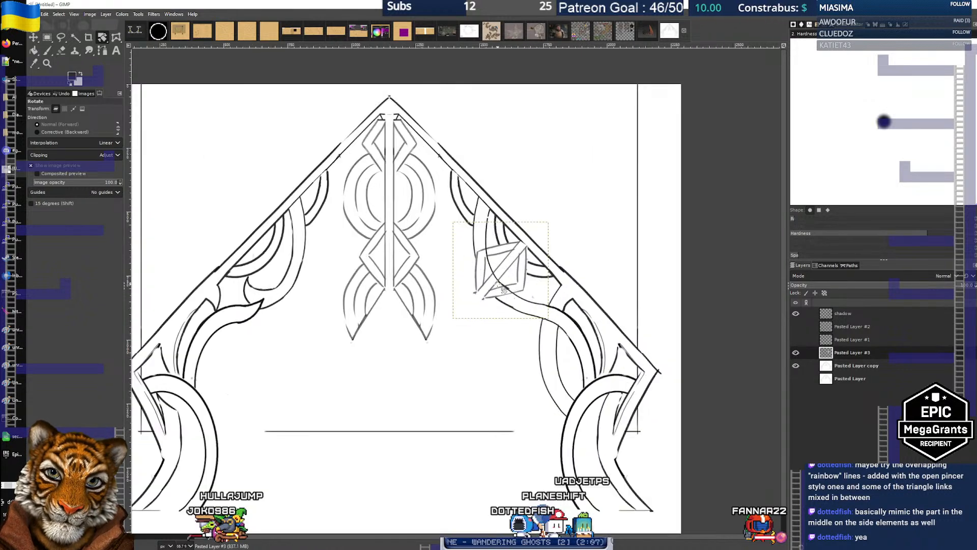
# Raise the diamond layer above the shadow layer and check what each of the two layers contains by toggling its visibility
pyautogui.scroll(1, 513, 288)
pyautogui.moveTo(889, 356); pyautogui.dragTo(884, 312)
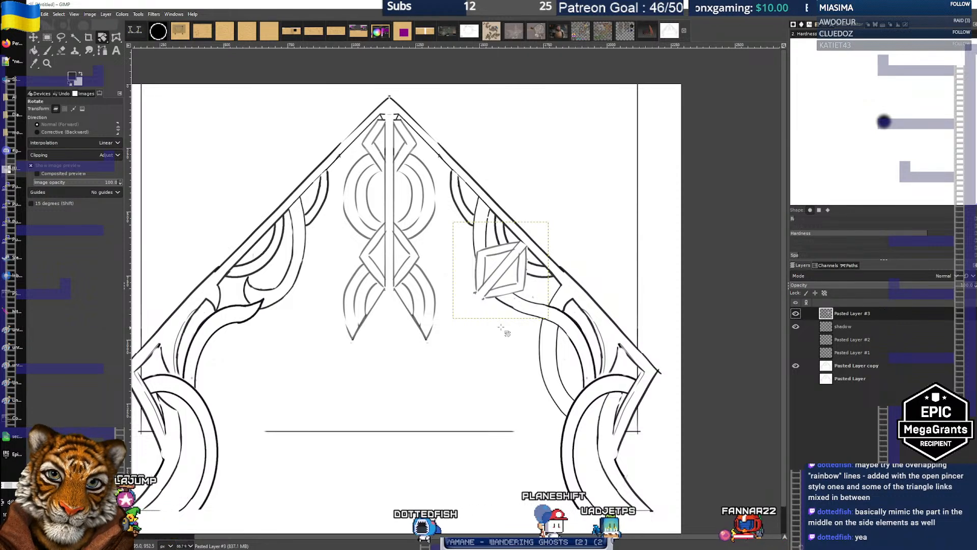
pyautogui.scroll(-1, 502, 328)
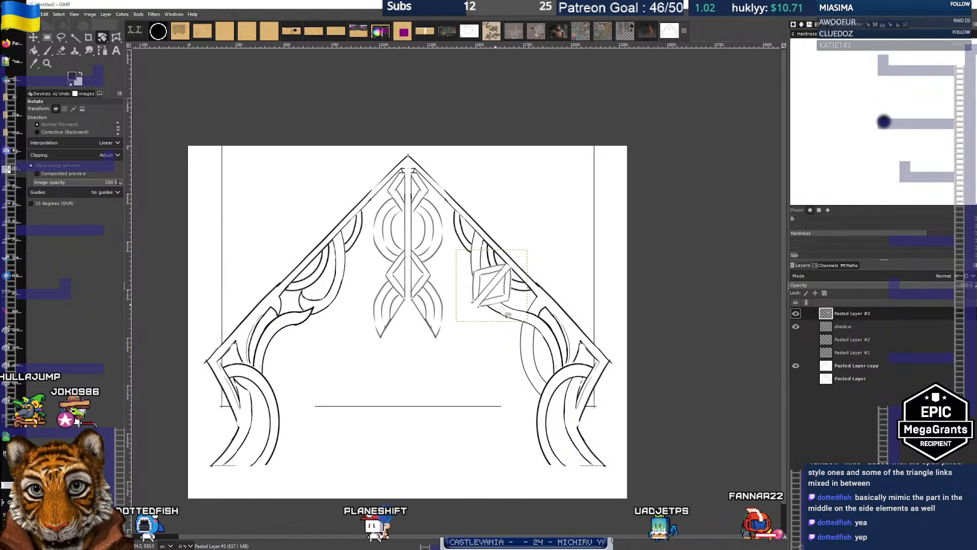
pyautogui.press('1')
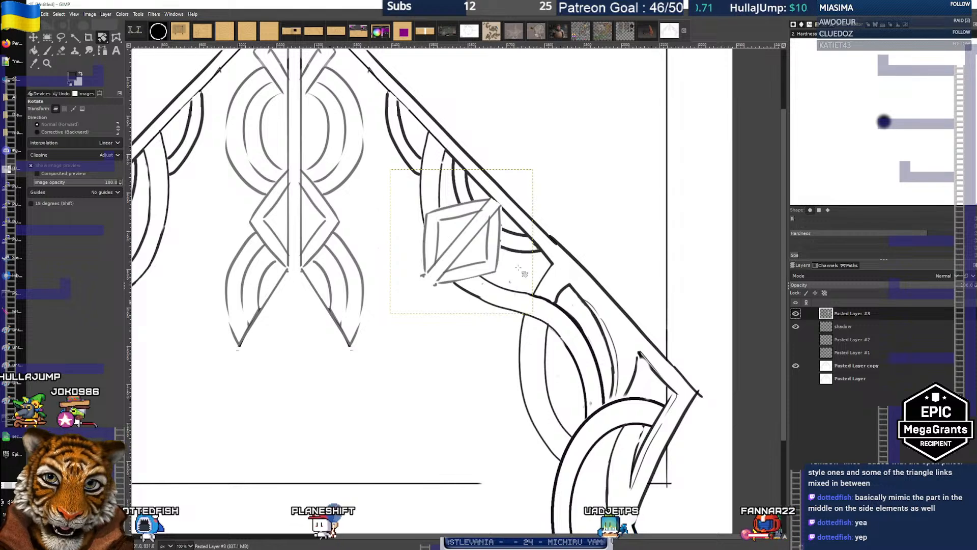
pyautogui.click(796, 313)
pyautogui.click(795, 313)
pyautogui.click(796, 326)
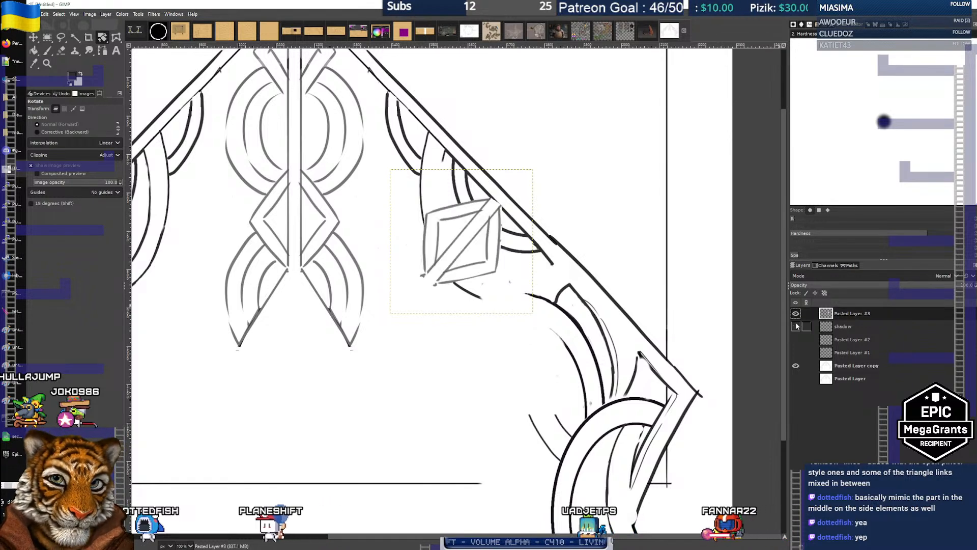
pyautogui.click(796, 326)
# On the shadow layer, extend the large arch's lines to the slanted divider and erase the flowing curve's section linking it to the lower arcs
pyautogui.click(881, 329)
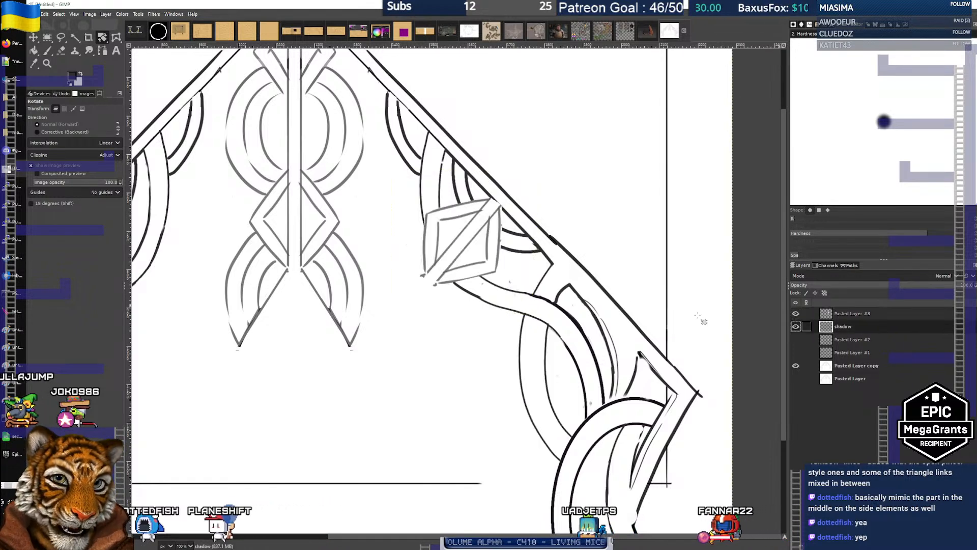
pyautogui.click(46, 51)
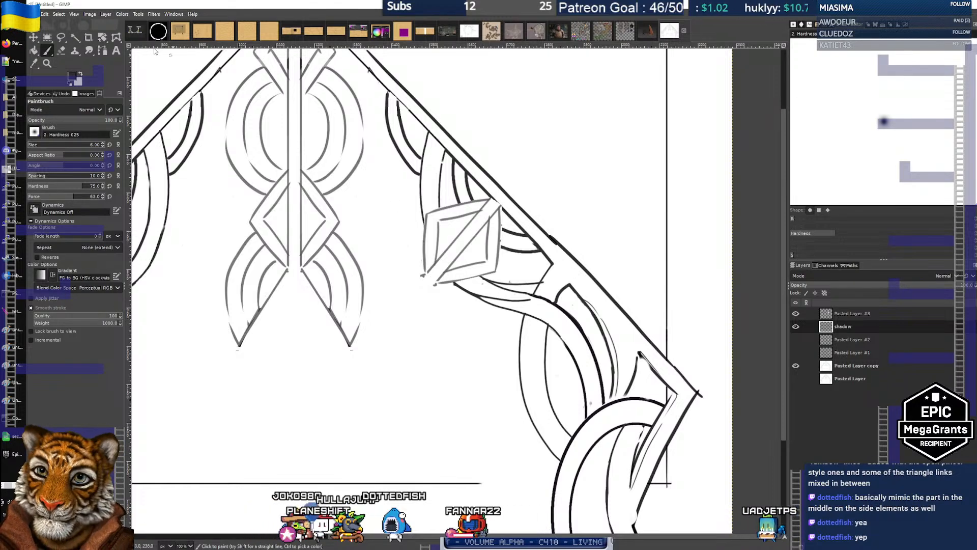
pyautogui.click(63, 51)
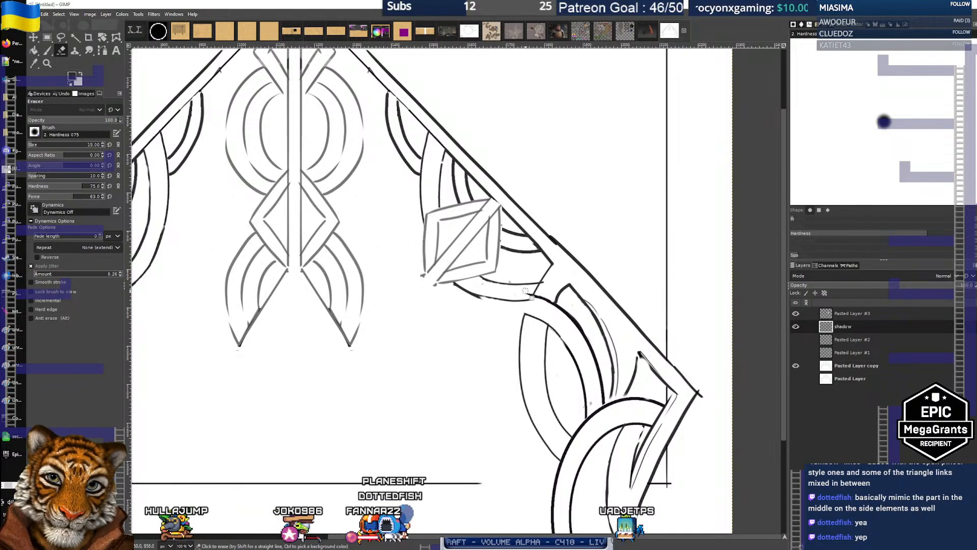
# On Pasted Layer copy, clean up the junction at the slanted divider and paint the missing upper ends of the lower arcs
pyautogui.click(795, 327)
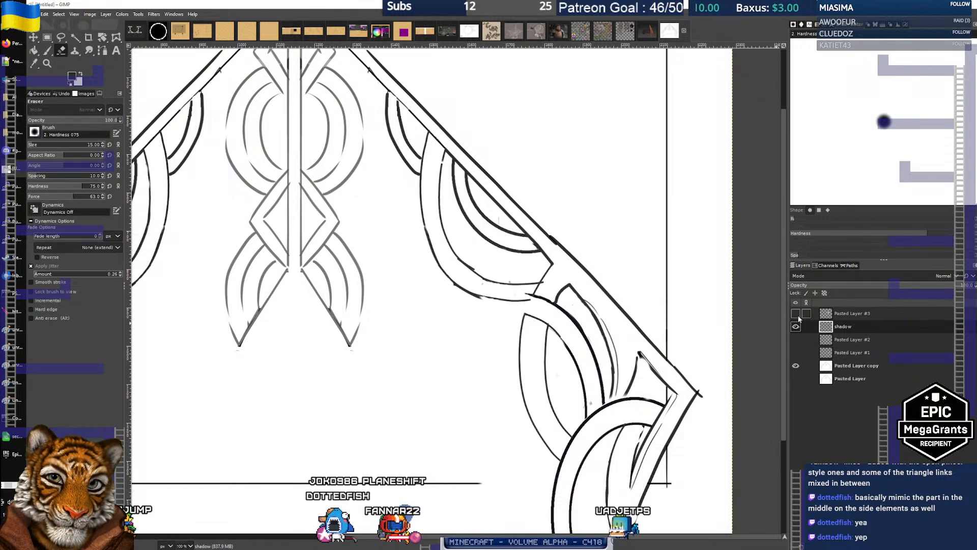
pyautogui.click(796, 326)
pyautogui.click(795, 366)
pyautogui.click(795, 366)
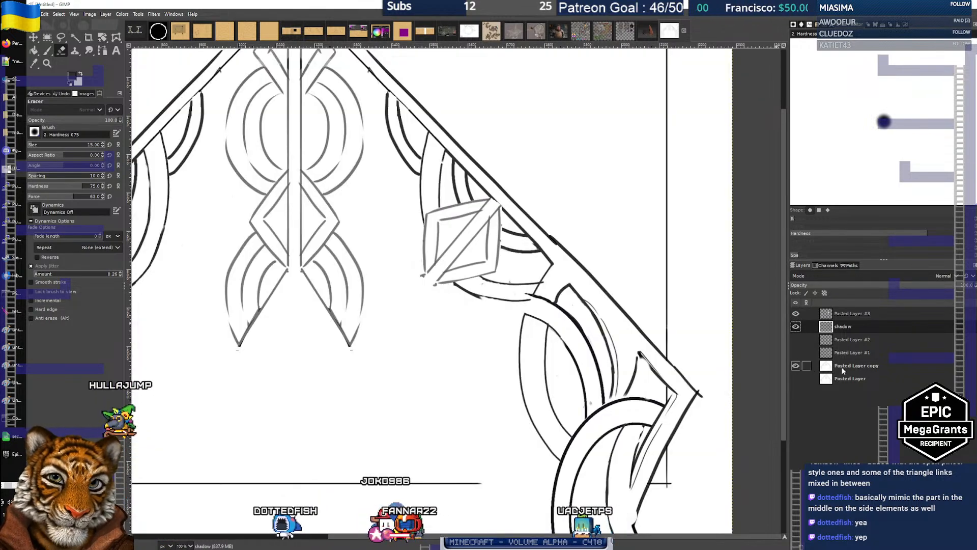
pyautogui.click(844, 366)
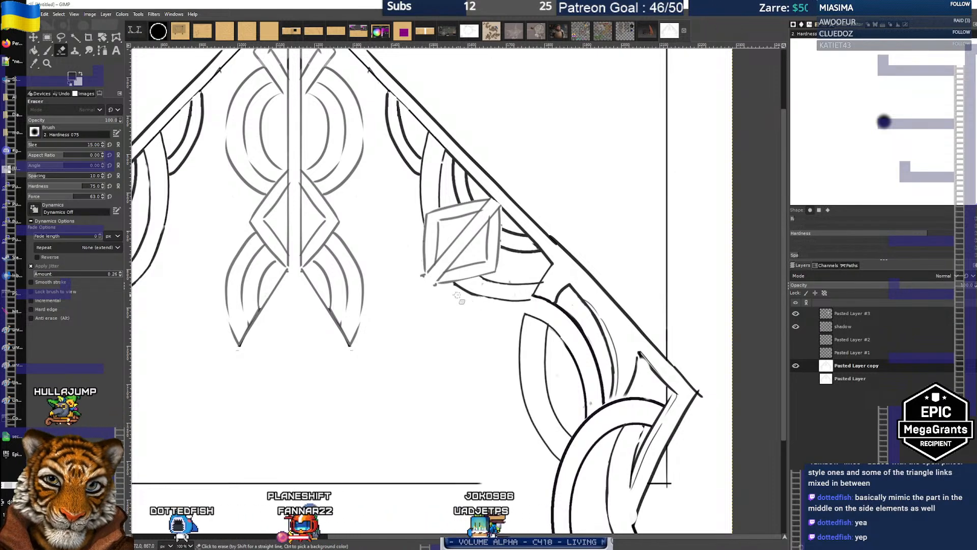
pyautogui.click(48, 51)
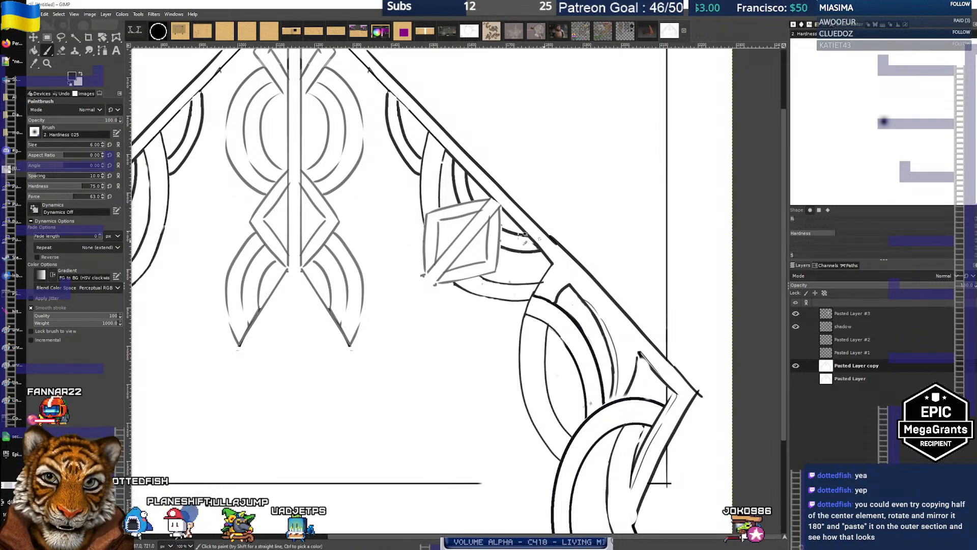
# Erase the inner line of the small uppermost arch on the right slope and repaint it closer to the slope
pyautogui.scroll(-3, 524, 235)
pyautogui.scroll(2, 451, 218)
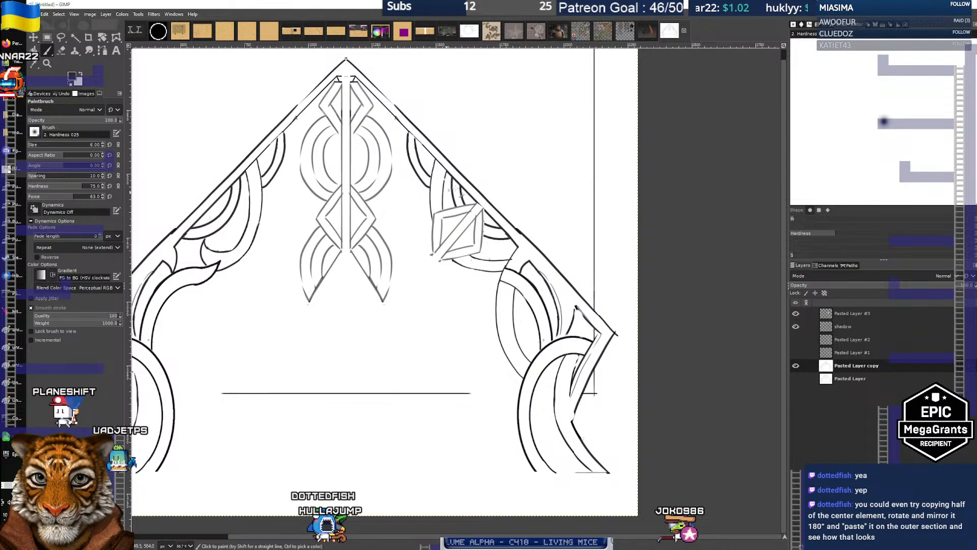
pyautogui.moveTo(379, 223); pyautogui.dragTo(428, 251)
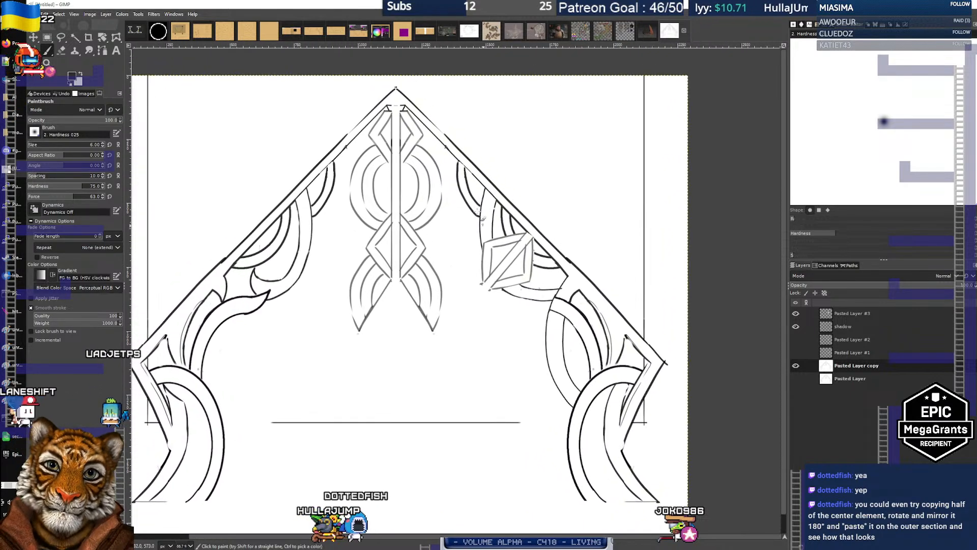
pyautogui.scroll(2, 469, 196)
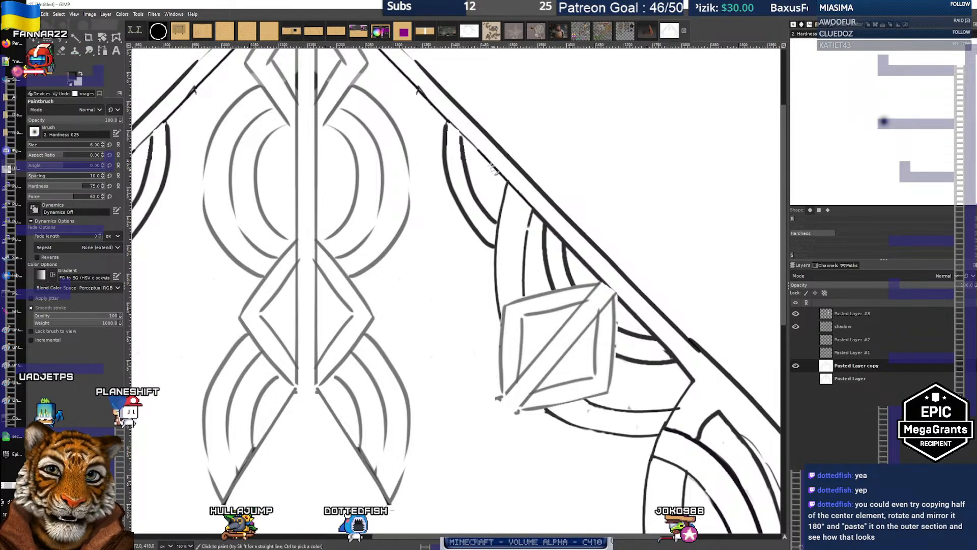
pyautogui.click(61, 52)
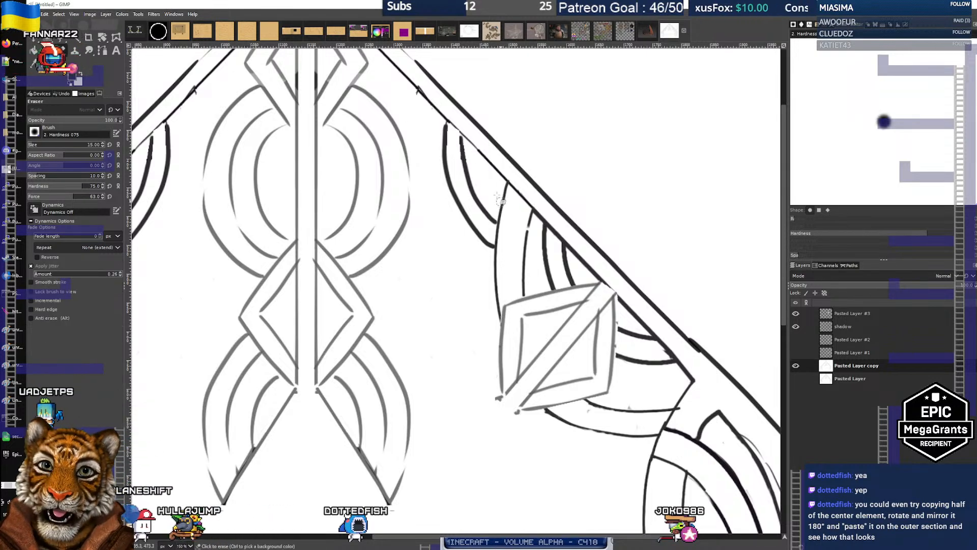
pyautogui.moveTo(458, 153)
pyautogui.mouseDown()
pyautogui.moveTo(461, 141)
pyautogui.moveTo(494, 222)
pyautogui.mouseUp()
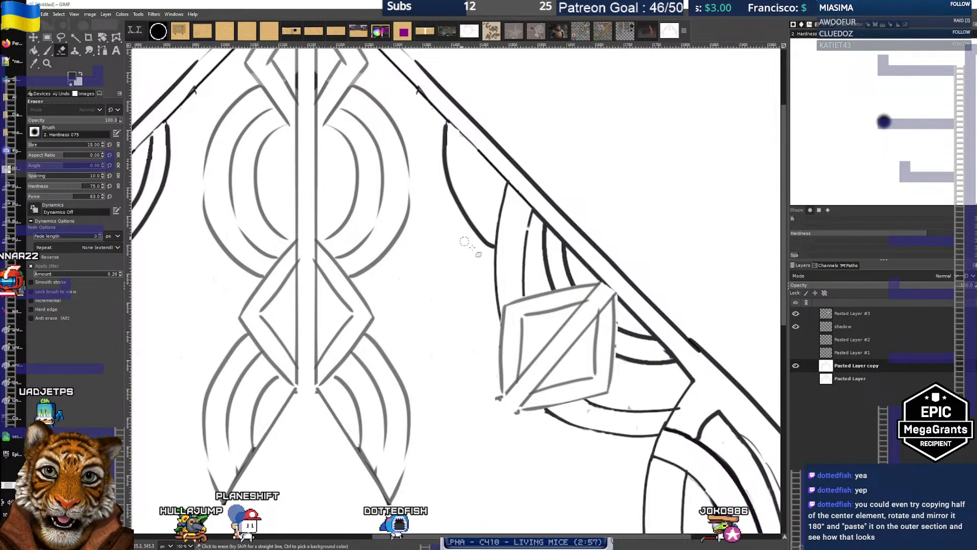
pyautogui.click(33, 51)
pyautogui.click(47, 51)
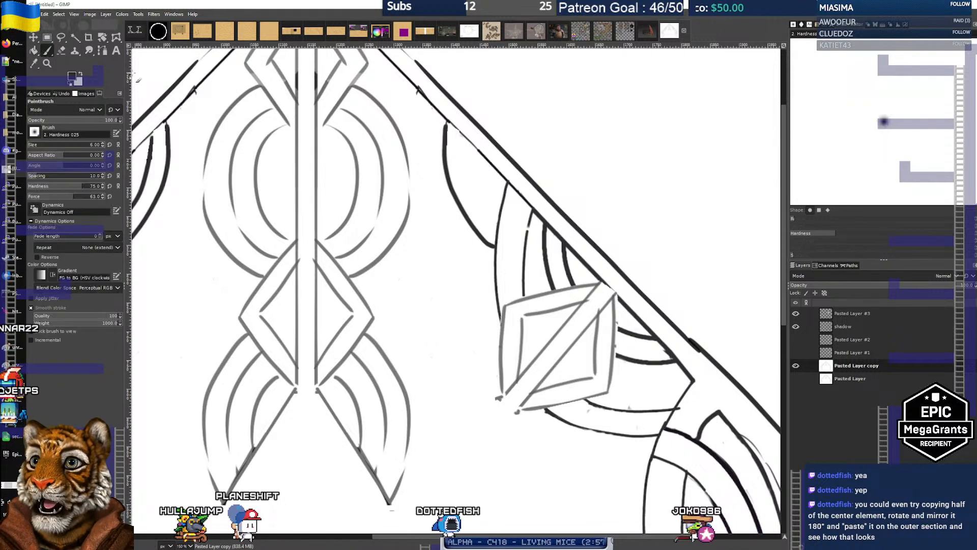
pyautogui.moveTo(466, 141); pyautogui.dragTo(499, 219)
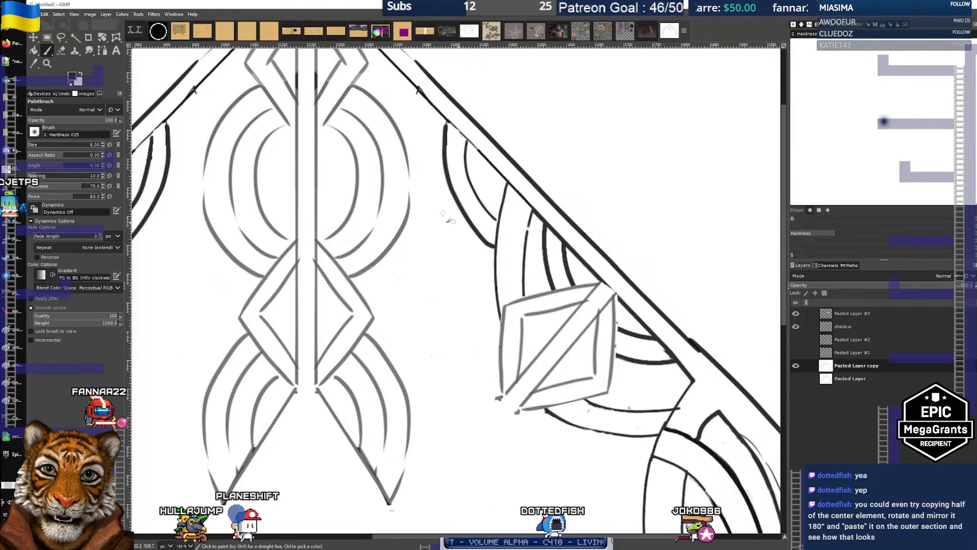
# Try erasing part of the slanted divider line beside the lower arcs' ends on Pasted Layer copy, and undo it
pyautogui.scroll(-2, 443, 210)
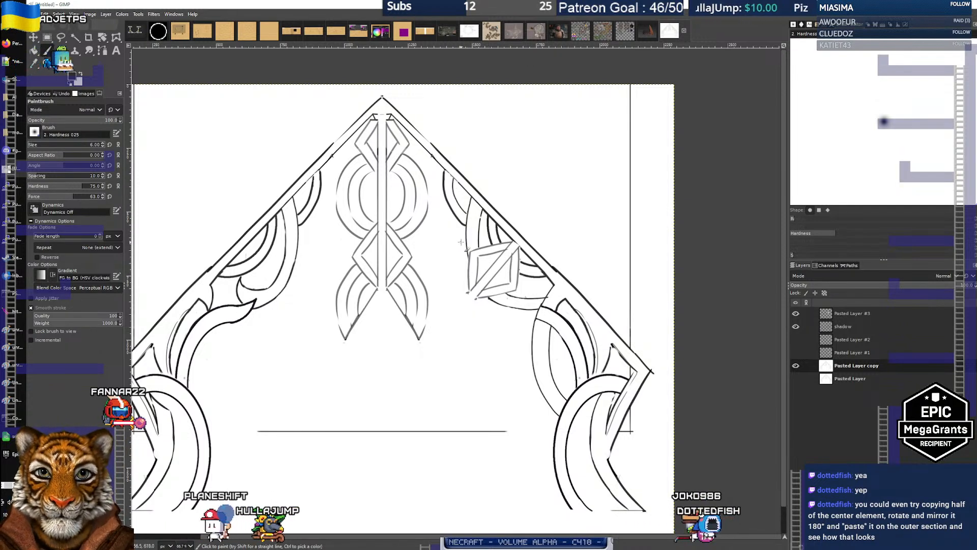
pyautogui.scroll(-1, 443, 251)
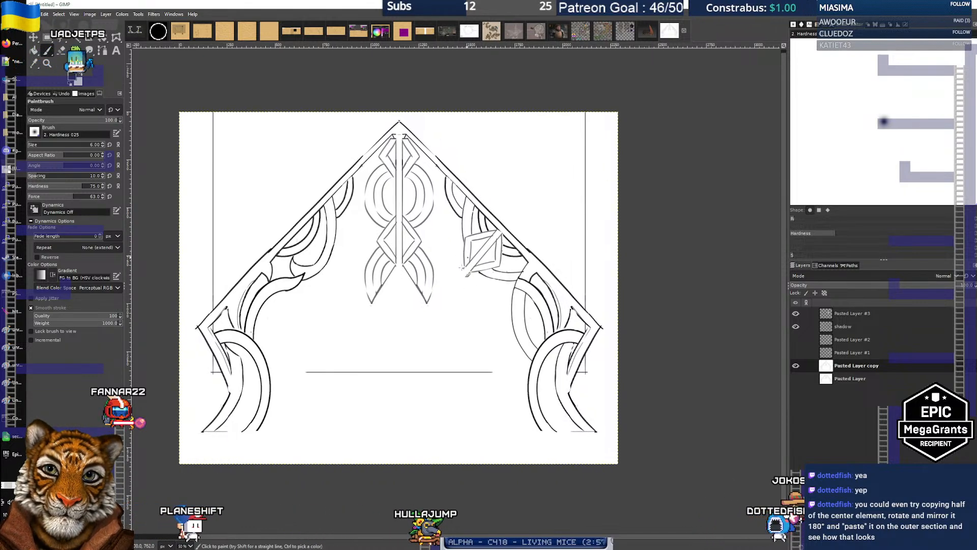
pyautogui.moveTo(461, 304); pyautogui.dragTo(405, 261)
pyautogui.scroll(2, 427, 268)
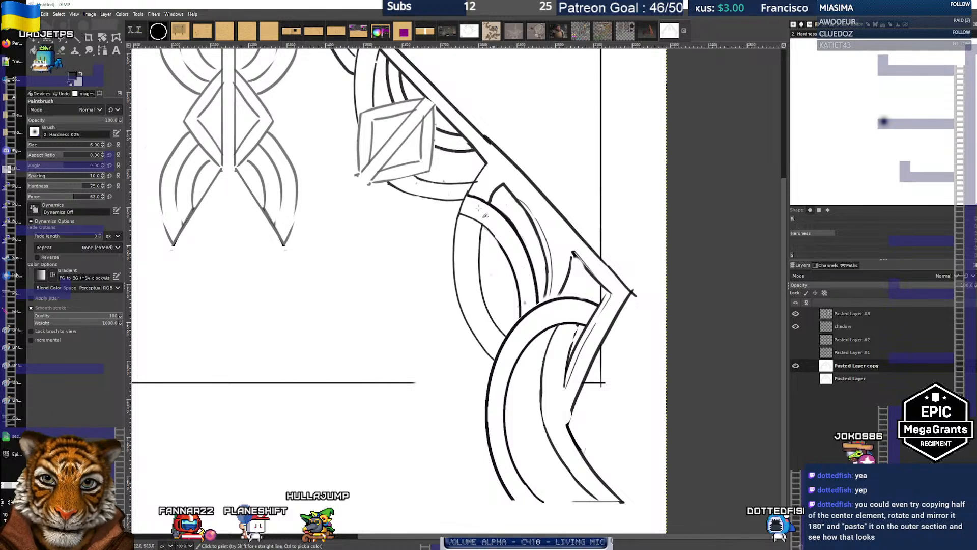
pyautogui.click(61, 50)
pyautogui.scroll(1, 470, 203)
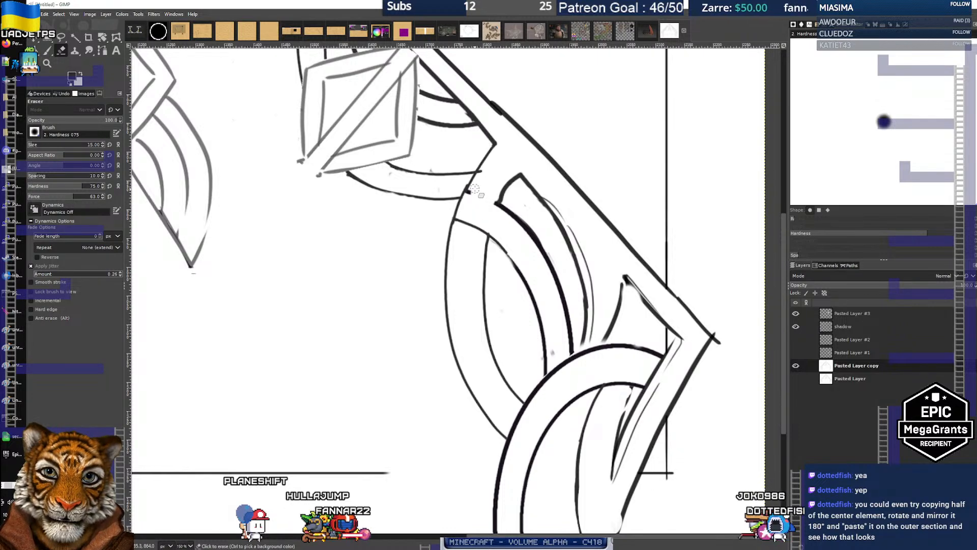
pyautogui.click(463, 198)
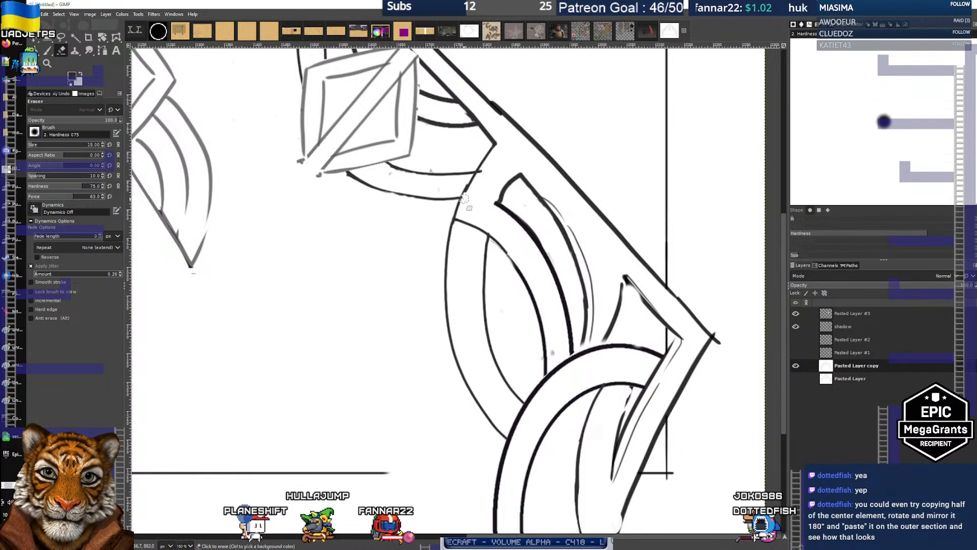
pyautogui.hotkey('ctrl', 'z')
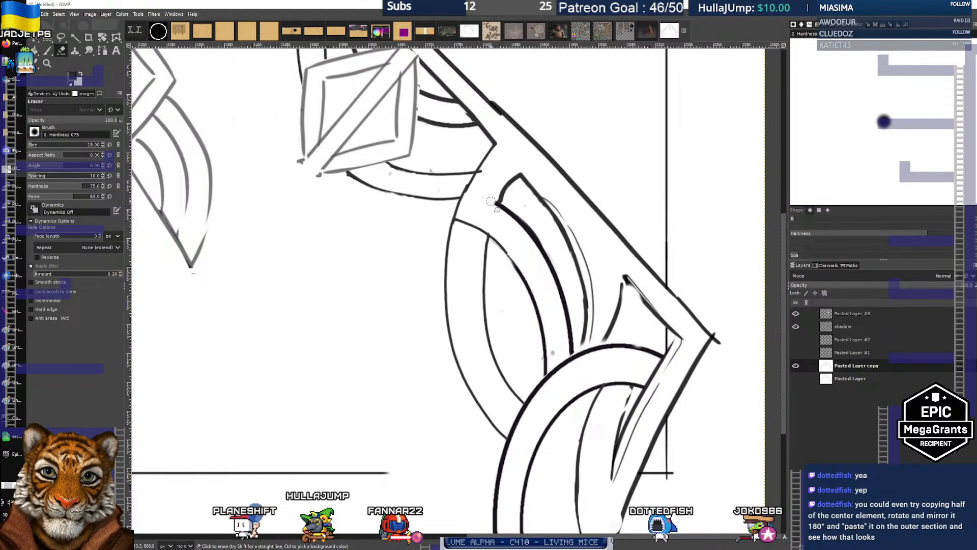
# On the shadow layer, erase the short line crossing the large arch's upper band, checking the layer's contents by toggling its visibility
pyautogui.click(795, 326)
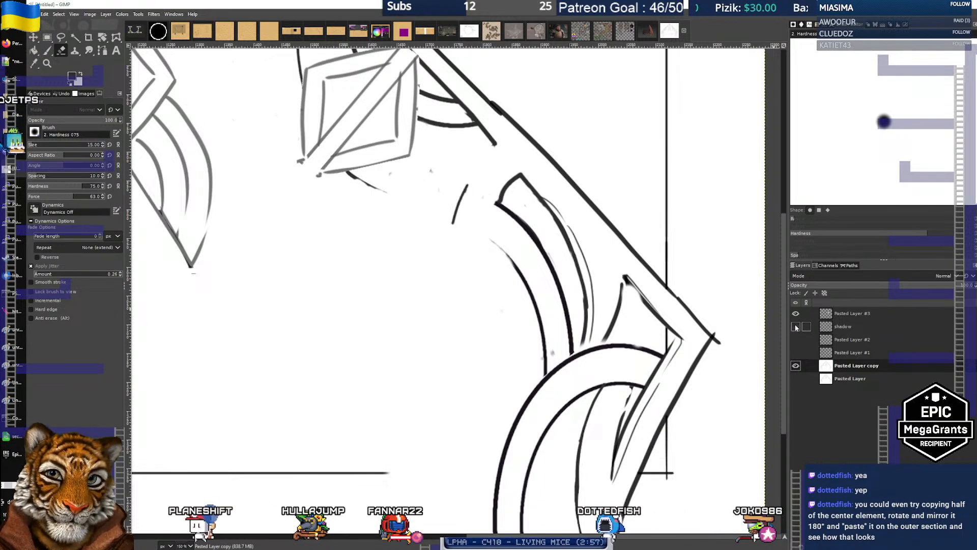
pyautogui.click(795, 327)
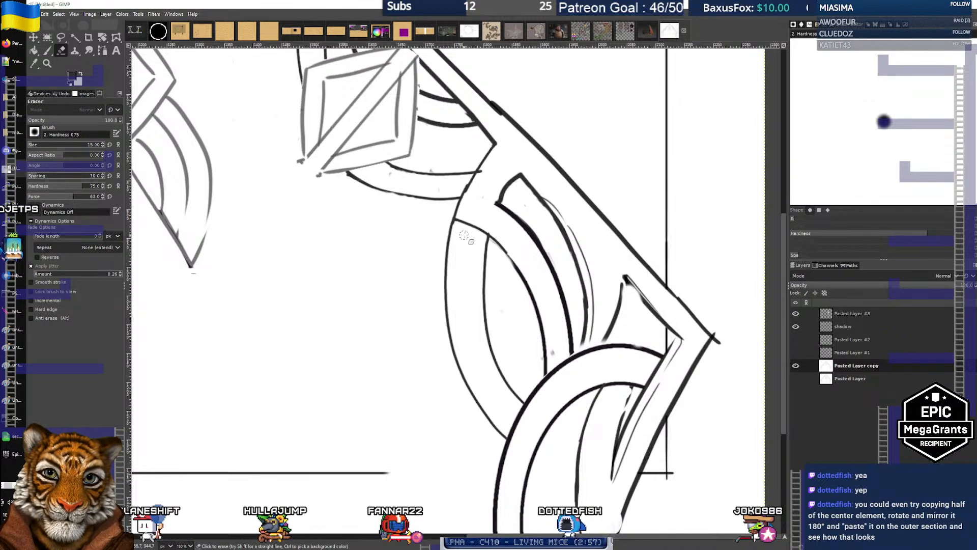
pyautogui.click(881, 329)
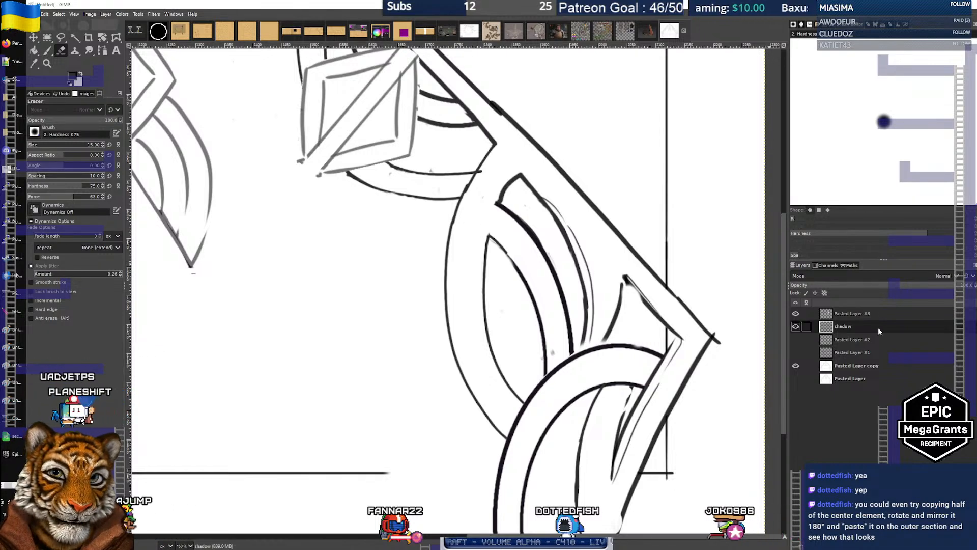
pyautogui.click(796, 326)
pyautogui.click(795, 327)
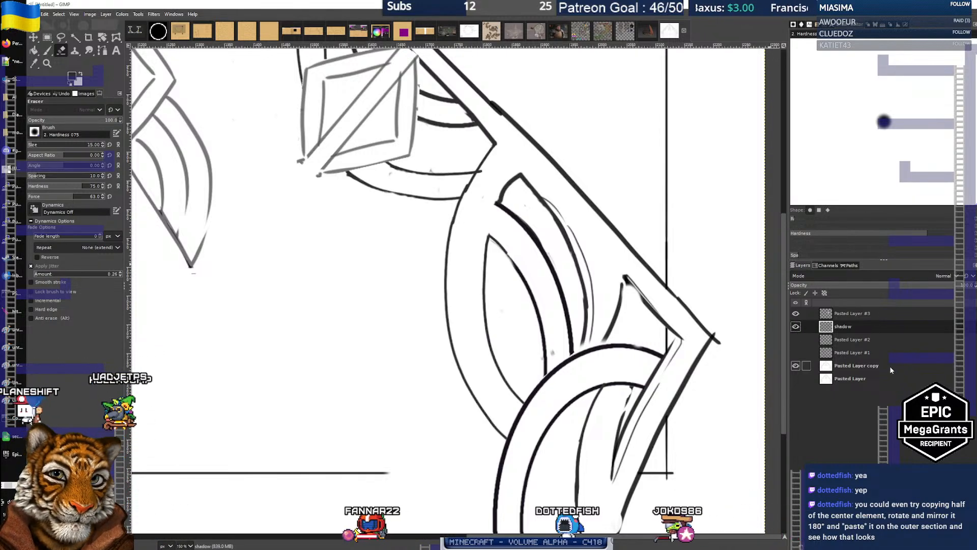
# On Pasted Layer copy, paint the large arch's inner line up to the pointed tip near the slope and check the layer in isolation
pyautogui.click(894, 364)
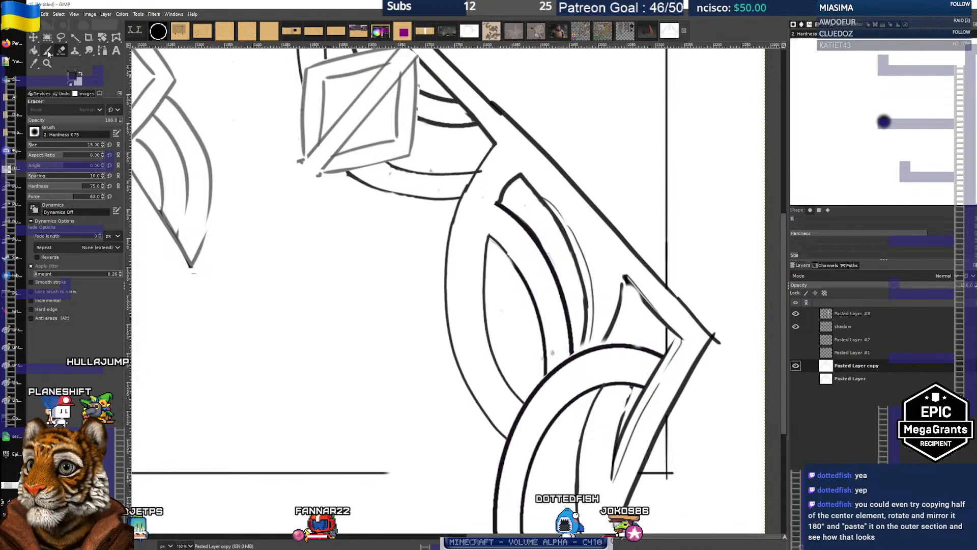
pyautogui.press('p')
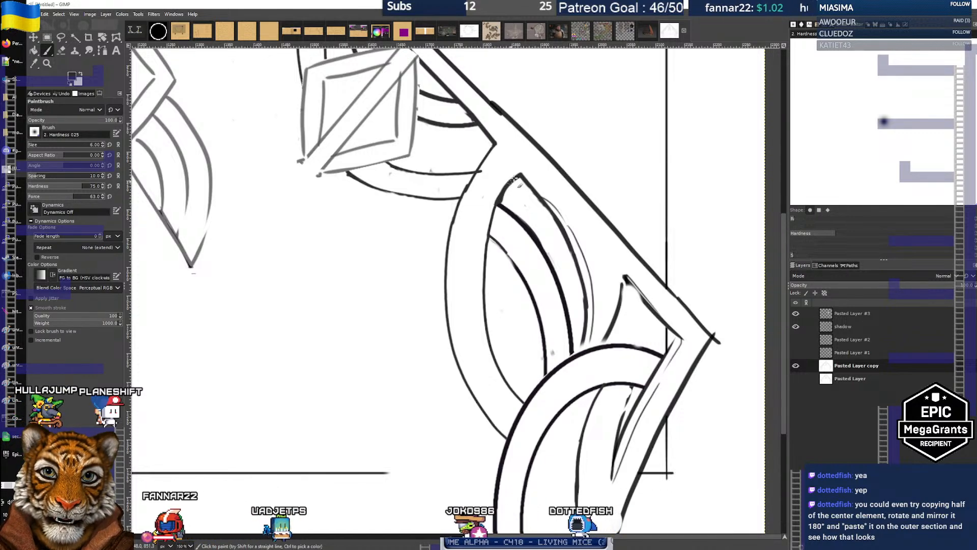
pyautogui.keyDown('shift'); pyautogui.click(797, 366); pyautogui.keyUp('shift')
pyautogui.keyDown('shift'); pyautogui.click(798, 367); pyautogui.keyUp('shift')
pyautogui.scroll(-2, 424, 218)
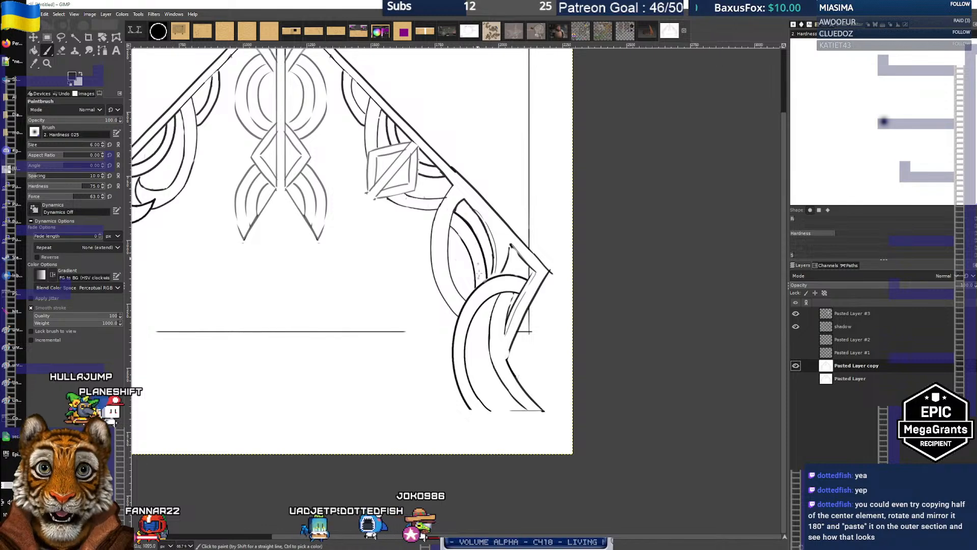
pyautogui.scroll(1, 472, 240)
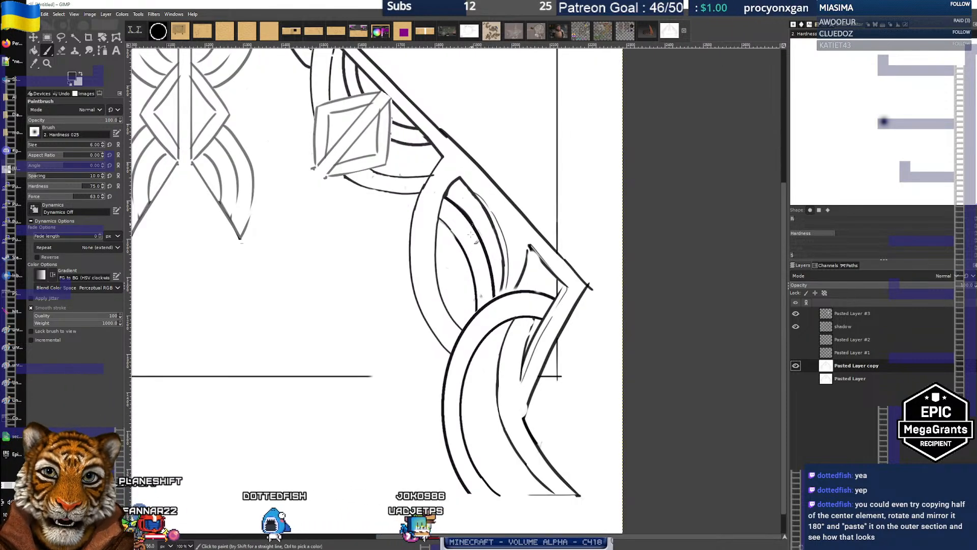
# Enlarge the eraser to size 27 and erase the old curves inside the large arch, including the leftover stroke on the shadow layer
pyautogui.click(62, 51)
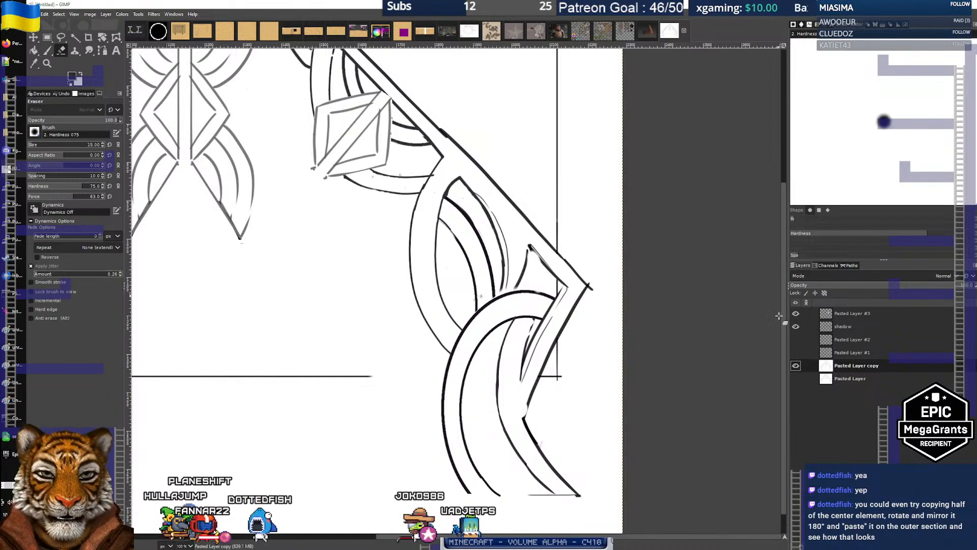
pyautogui.press(']')
pyautogui.press(']')
pyautogui.press(']')
pyautogui.press(']')
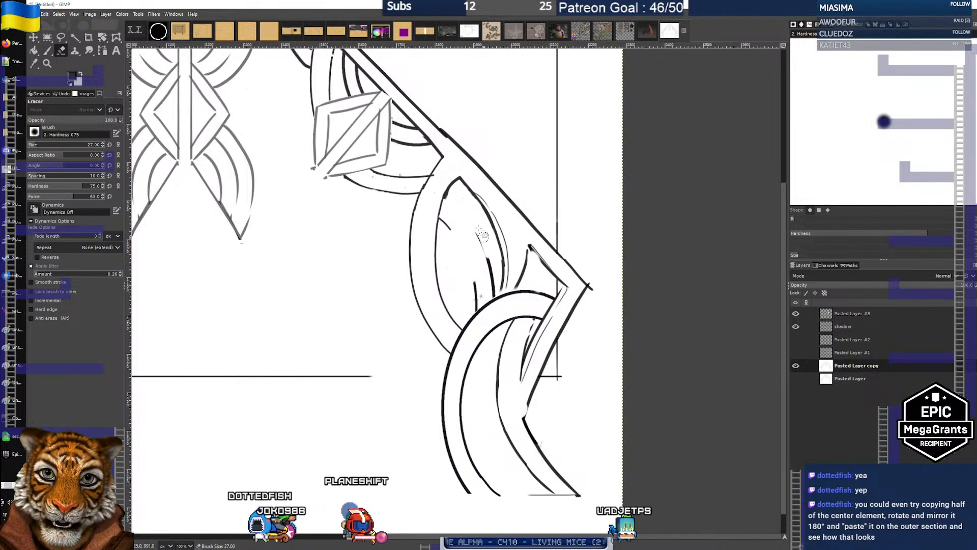
pyautogui.moveTo(490, 279)
pyautogui.mouseDown()
pyautogui.moveTo(493, 292)
pyautogui.moveTo(475, 289)
pyautogui.moveTo(472, 304)
pyautogui.mouseUp()
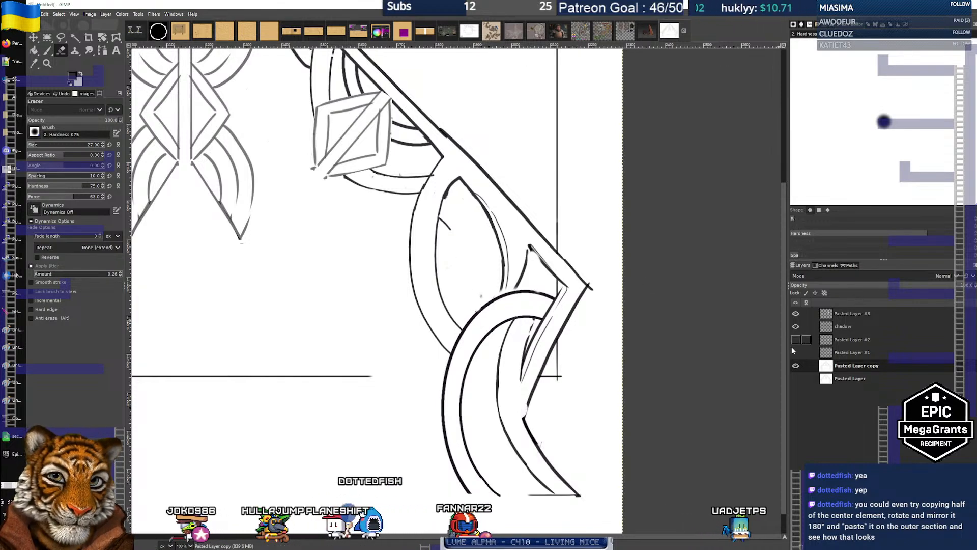
pyautogui.click(796, 327)
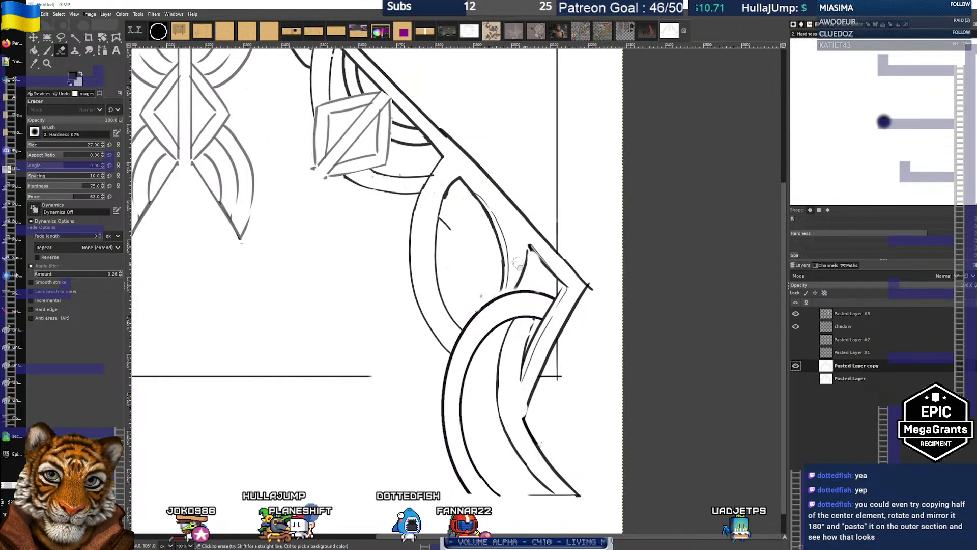
pyautogui.click(898, 331)
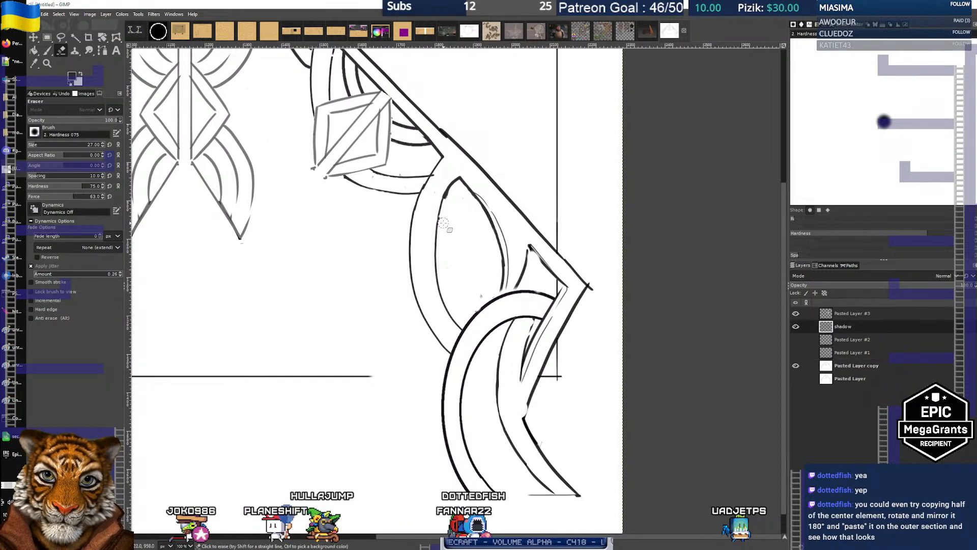
# Review the whole gable and erase the large arch's outer and inner lines below the slanted divider on the shadow layer
pyautogui.scroll(-3, 456, 238)
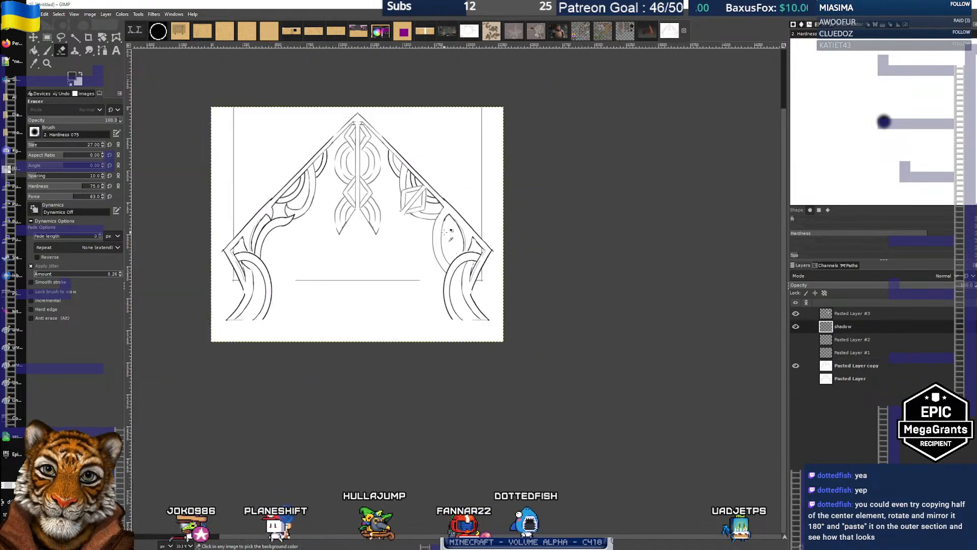
pyautogui.scroll(1, 447, 233)
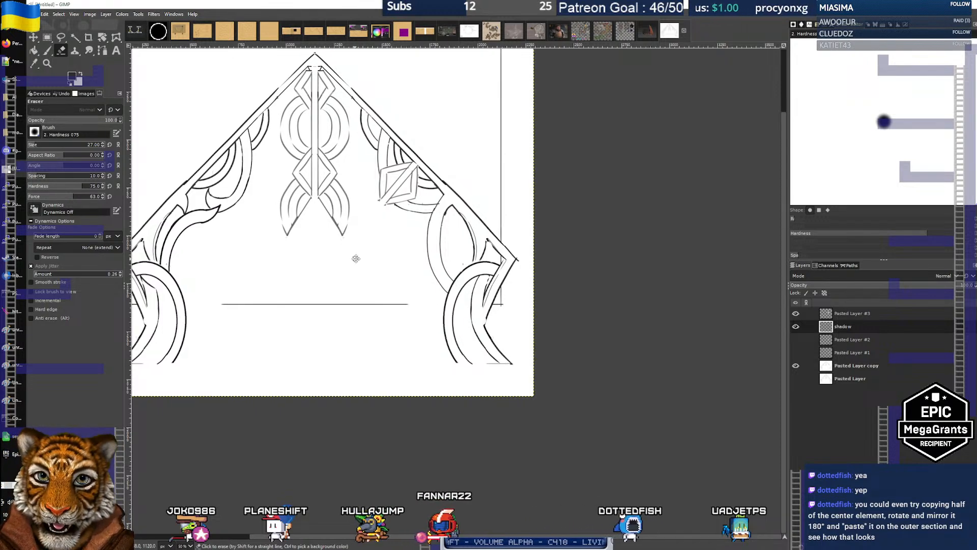
pyautogui.moveTo(355, 258); pyautogui.dragTo(382, 258)
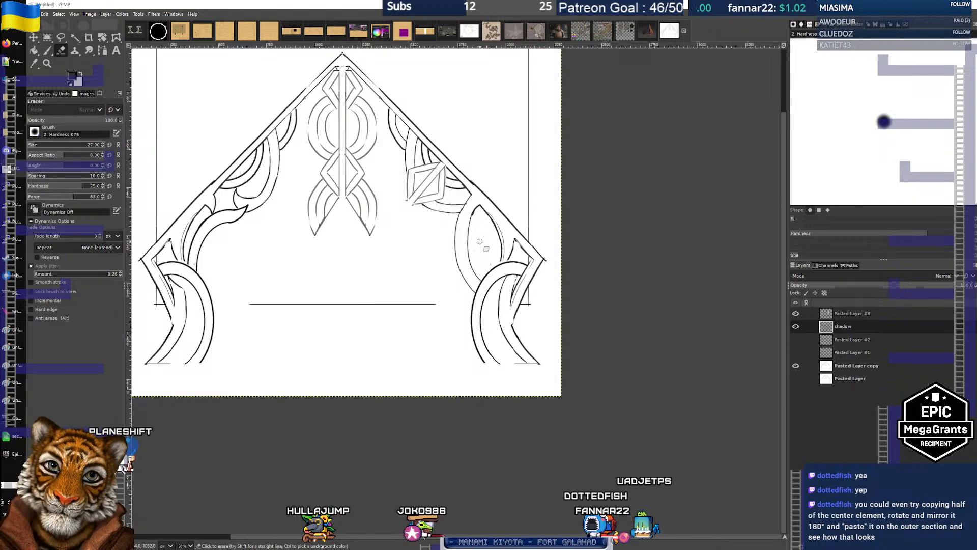
pyautogui.scroll(1, 479, 241)
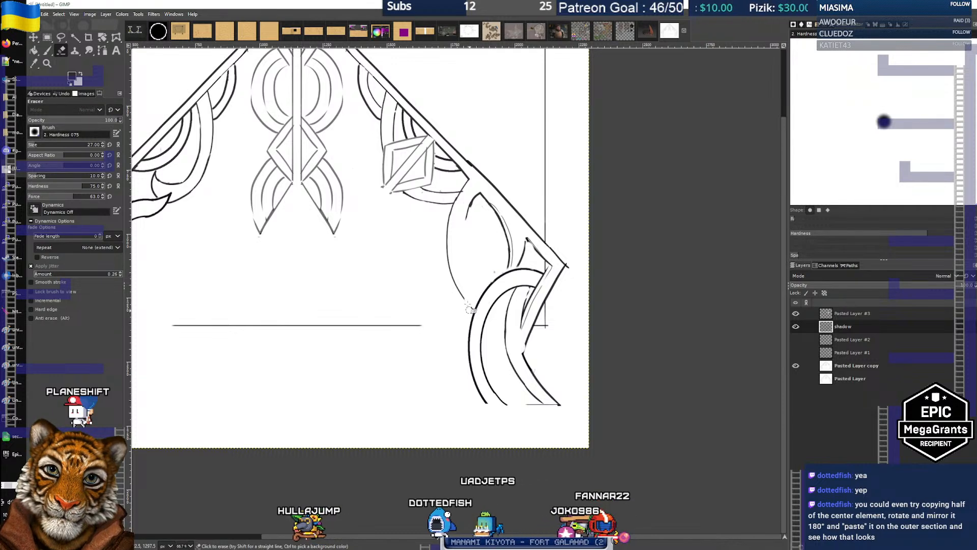
pyautogui.moveTo(473, 311); pyautogui.dragTo(440, 240)
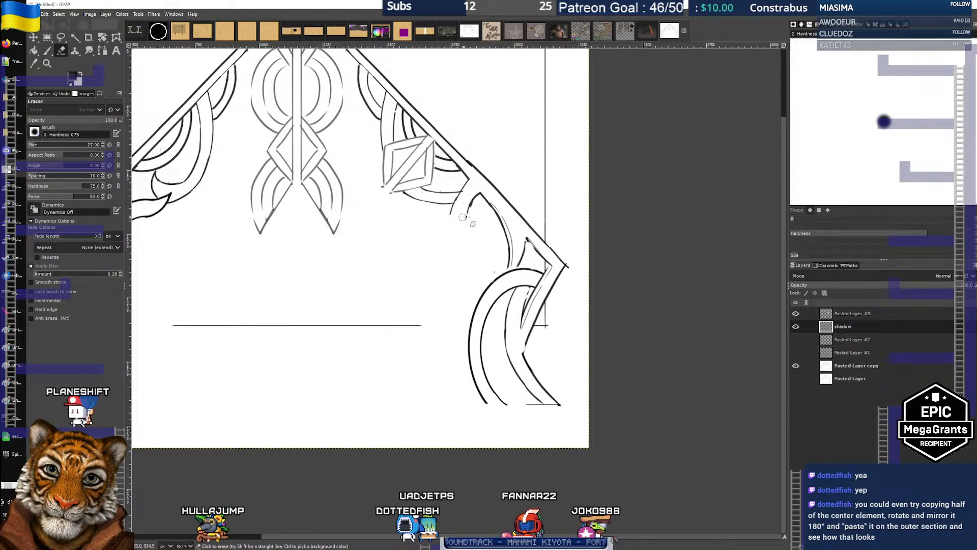
# Erase the short hooked strokes below the right-hand arch ornament on the Pasted Layer copy layer
pyautogui.moveTo(440, 237); pyautogui.dragTo(421, 268)
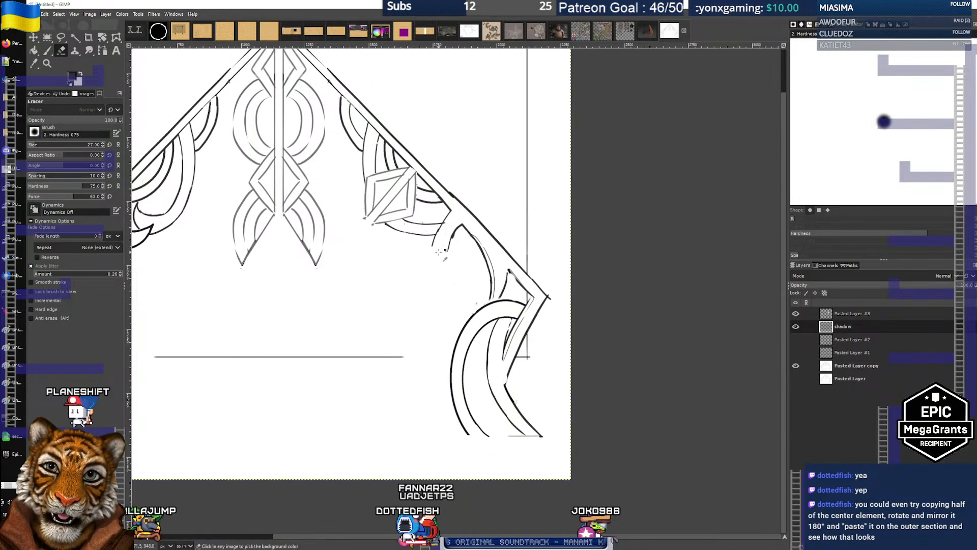
pyautogui.scroll(1, 438, 252)
pyautogui.moveTo(462, 258); pyautogui.dragTo(444, 261)
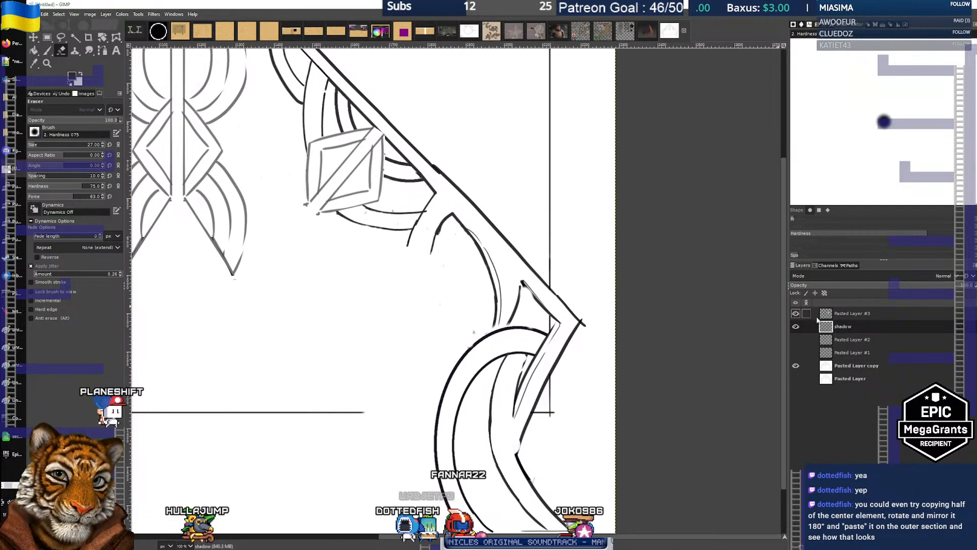
pyautogui.click(795, 327)
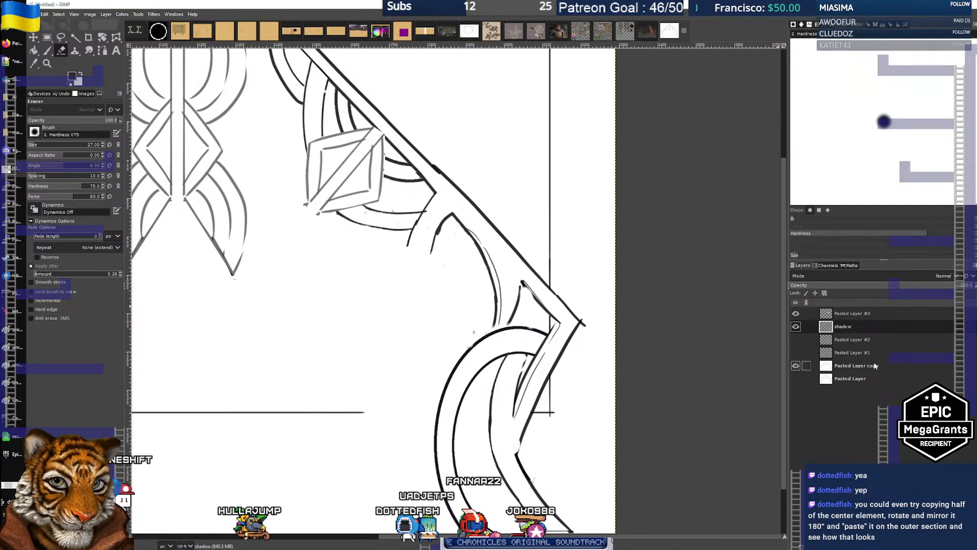
pyautogui.click(874, 366)
pyautogui.click(411, 241)
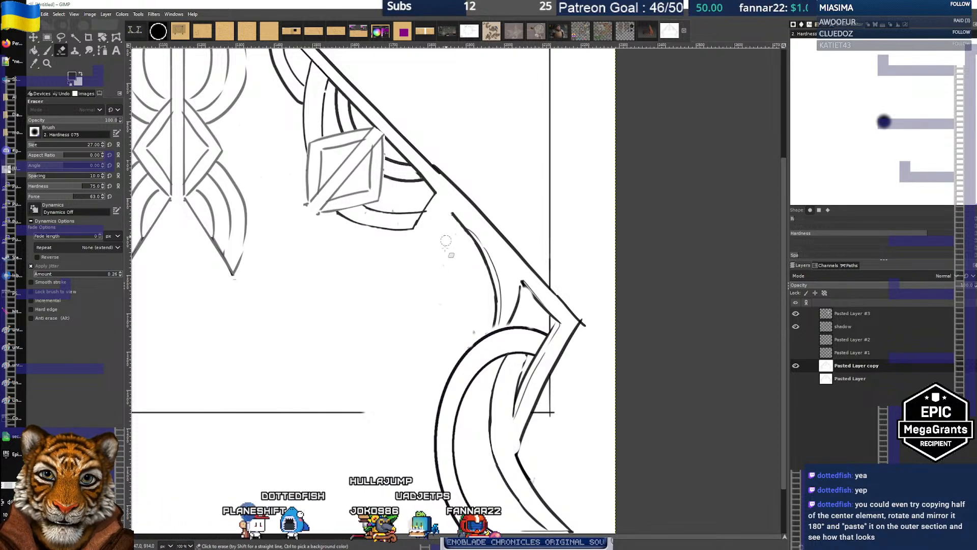
# Erase the closing corner of the right-hand ornament's lowest band, working on the shadow and Pasted Layer copy layers
pyautogui.moveTo(340, 278); pyautogui.dragTo(375, 276)
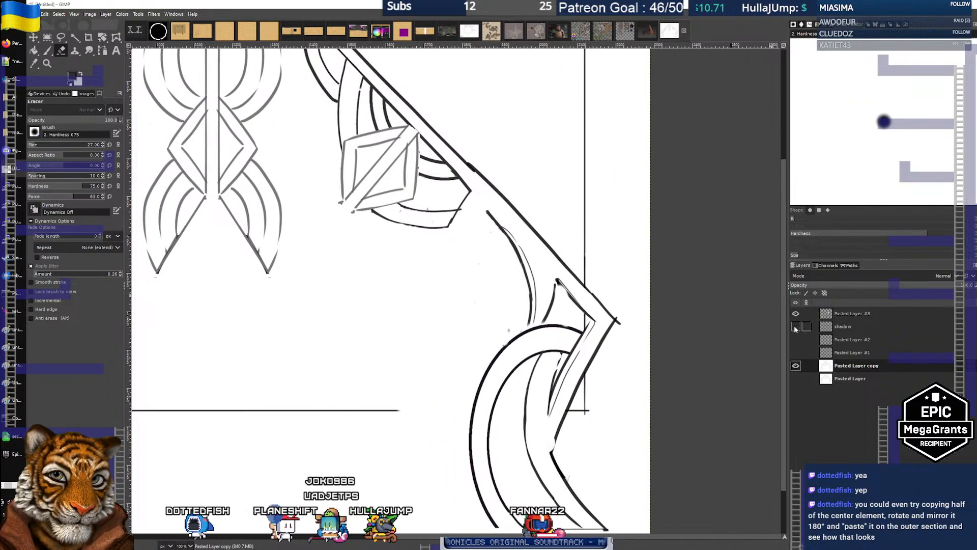
pyautogui.click(895, 331)
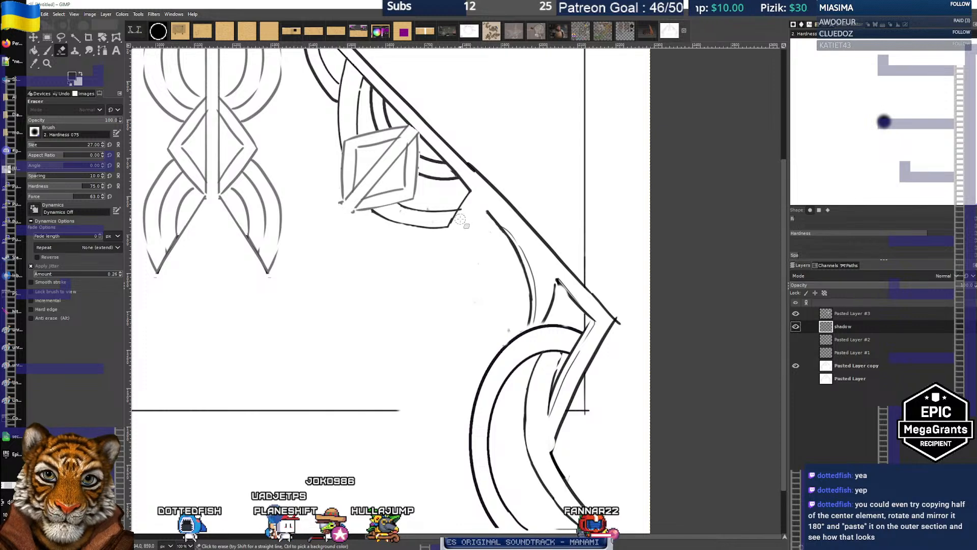
pyautogui.moveTo(446, 262); pyautogui.dragTo(410, 260)
pyautogui.scroll(-1, 425, 253)
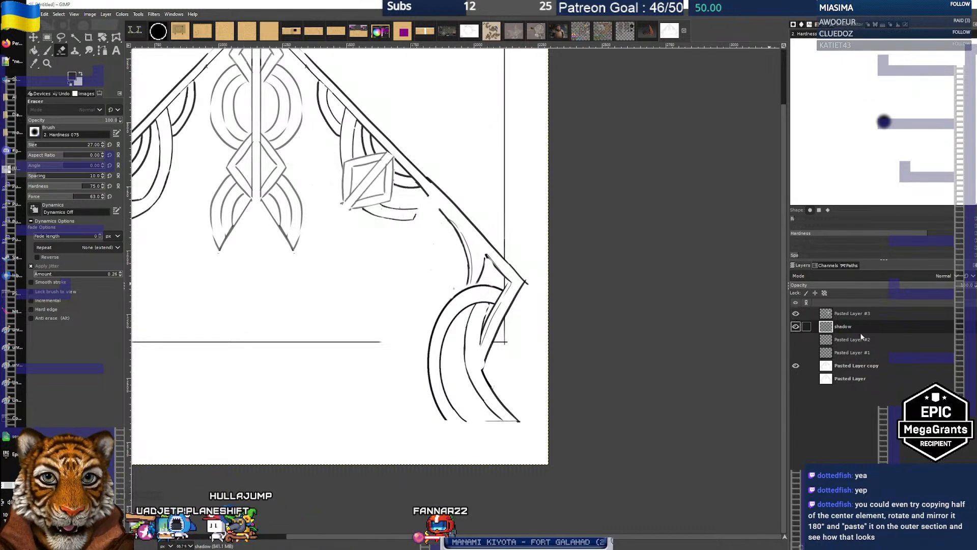
pyautogui.click(796, 365)
pyautogui.click(796, 366)
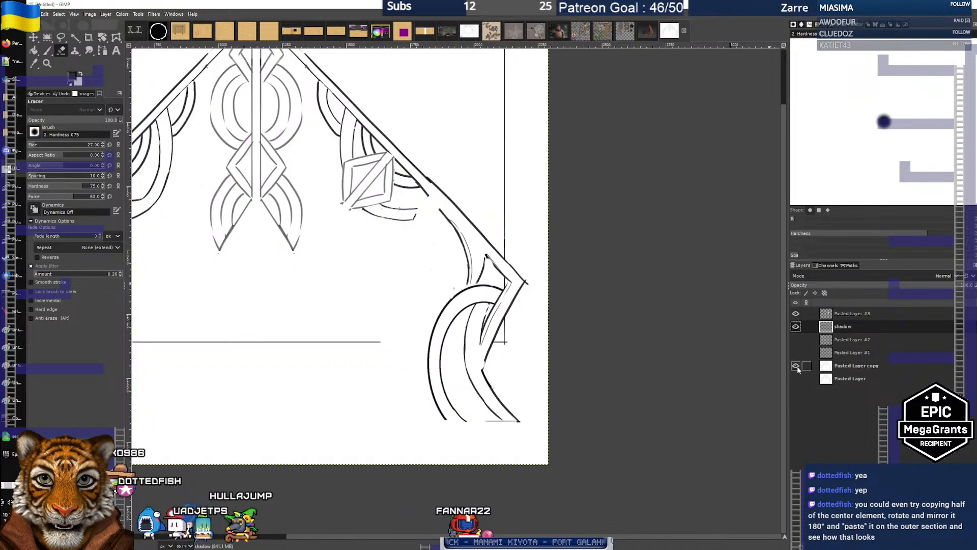
pyautogui.click(871, 367)
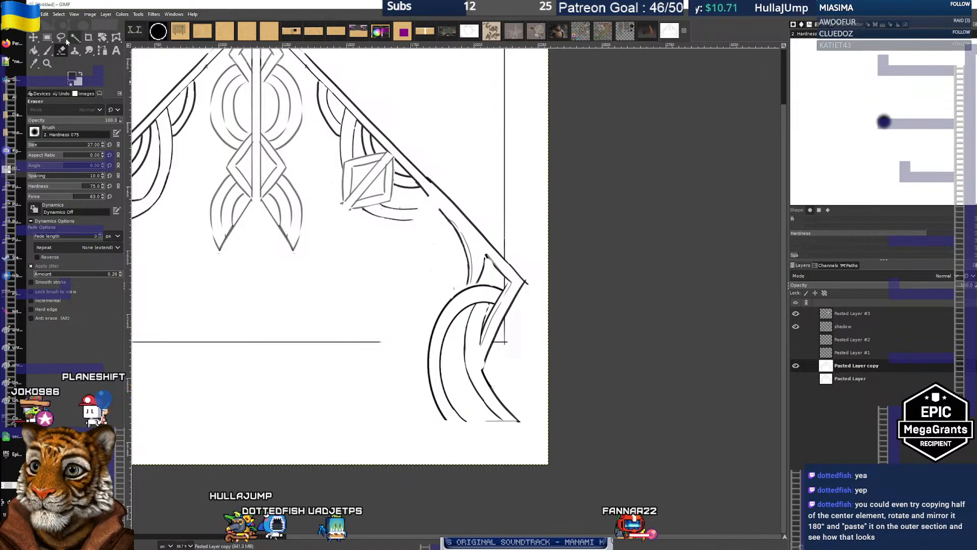
# Extend the inner lower arc of the right-hand ornament toward the slanted beam with the Paintbrush, undoing unsatisfactory strokes
pyautogui.click(47, 50)
pyautogui.scroll(2, 415, 213)
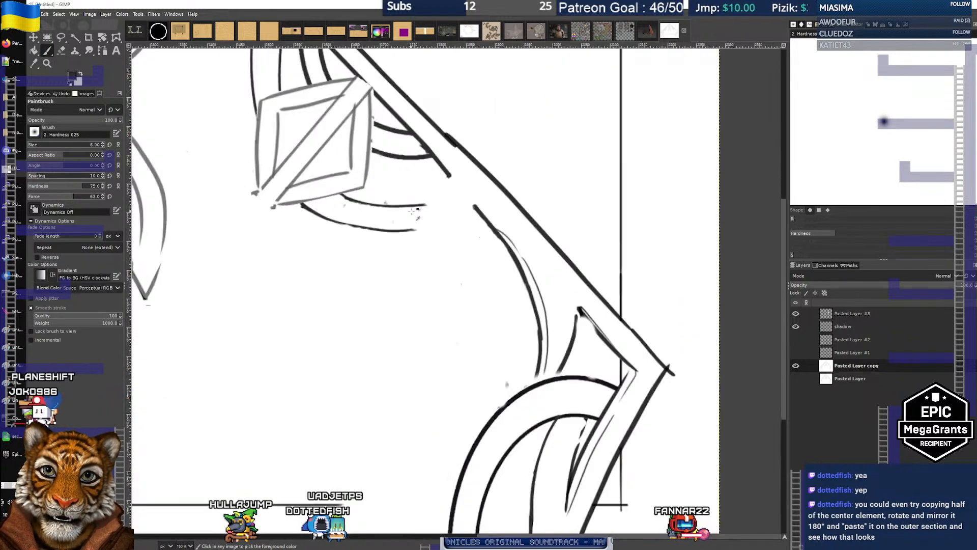
pyautogui.moveTo(413, 205); pyautogui.dragTo(461, 199)
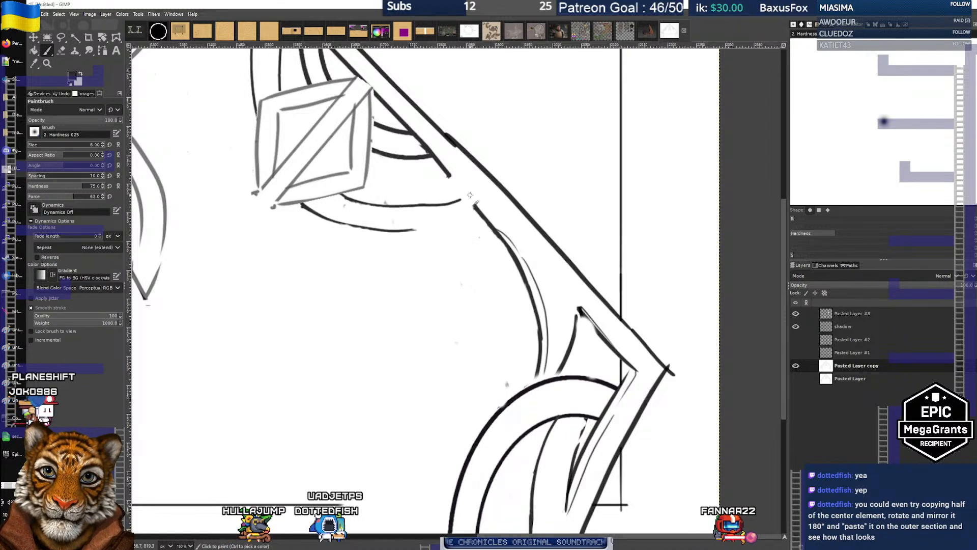
pyautogui.hotkey('ctrl', 'z')
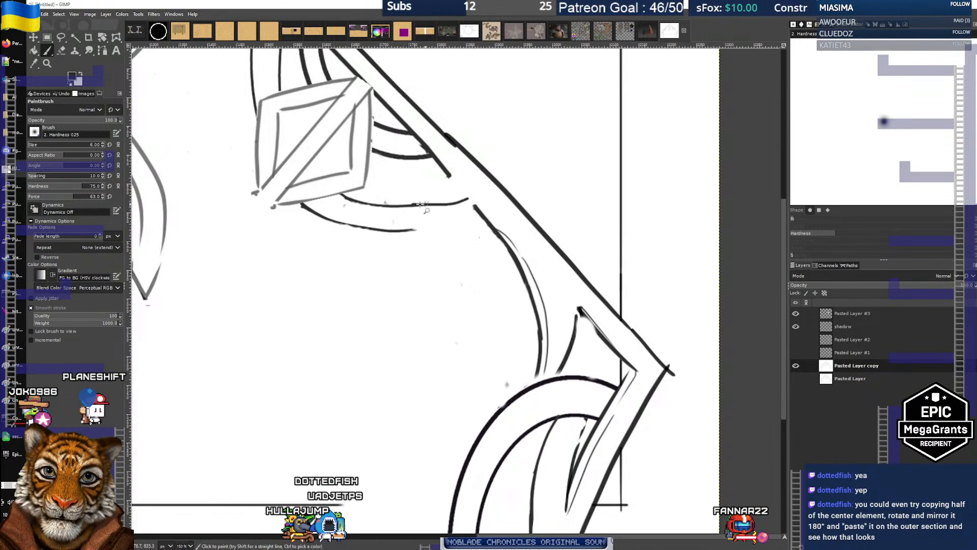
pyautogui.press('z')
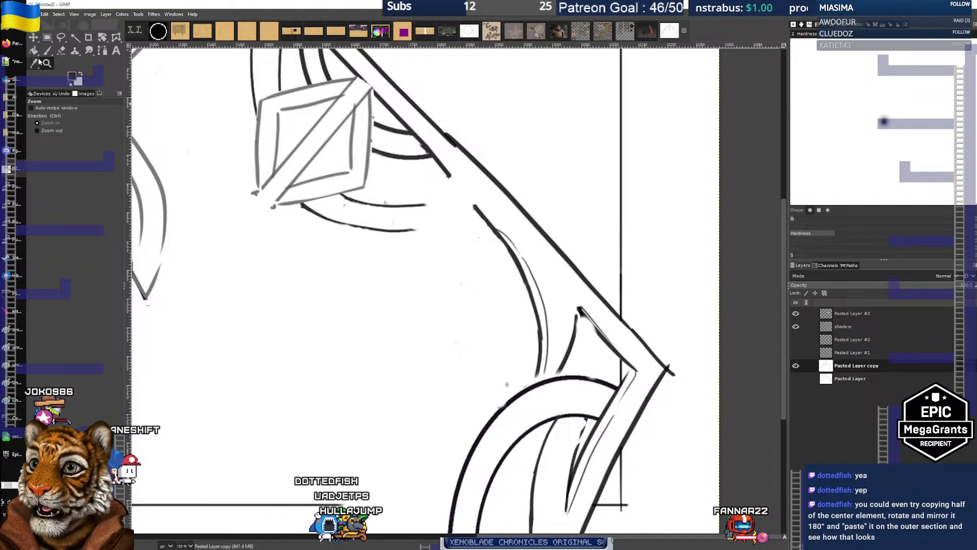
pyautogui.click(46, 53)
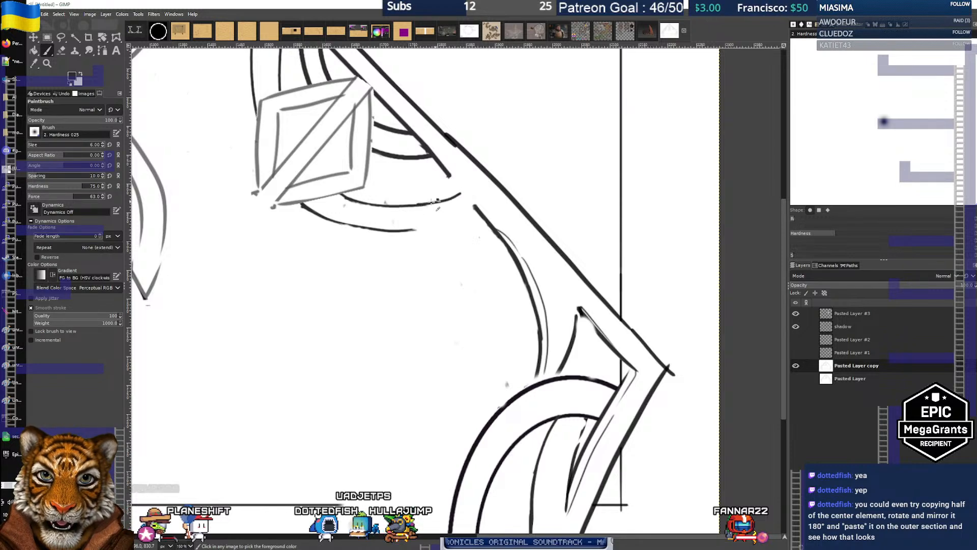
pyautogui.hotkey('ctrl', 'z')
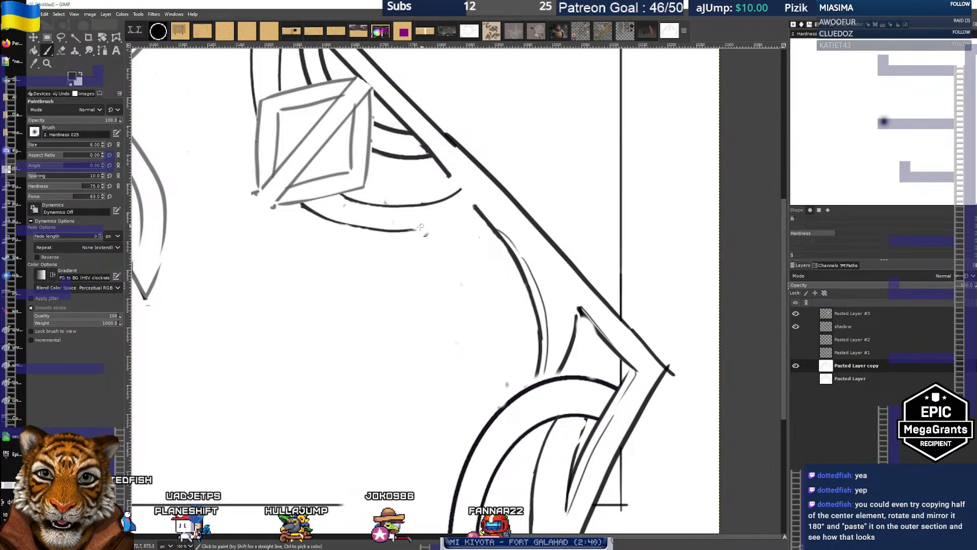
# Extend the ornament's outer lower arc up to the beam end with the Paintbrush, redrawing the first stroke
pyautogui.moveTo(413, 229); pyautogui.dragTo(483, 203)
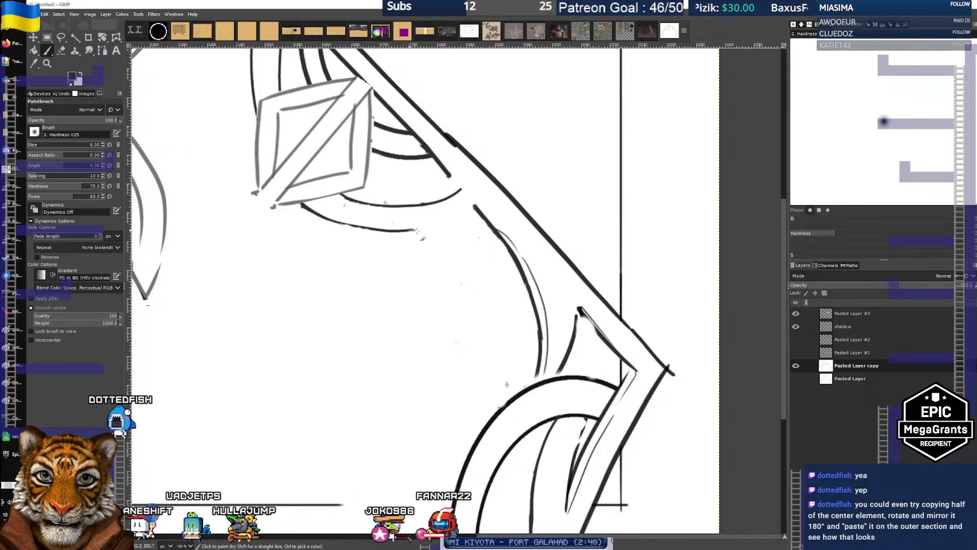
pyautogui.hotkey('ctrl', 'z')
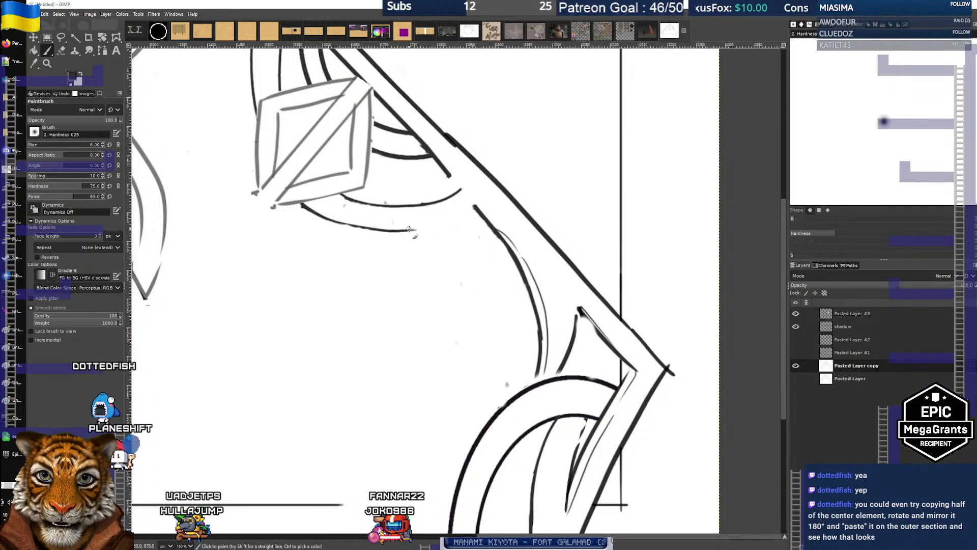
pyautogui.moveTo(408, 229); pyautogui.dragTo(473, 206)
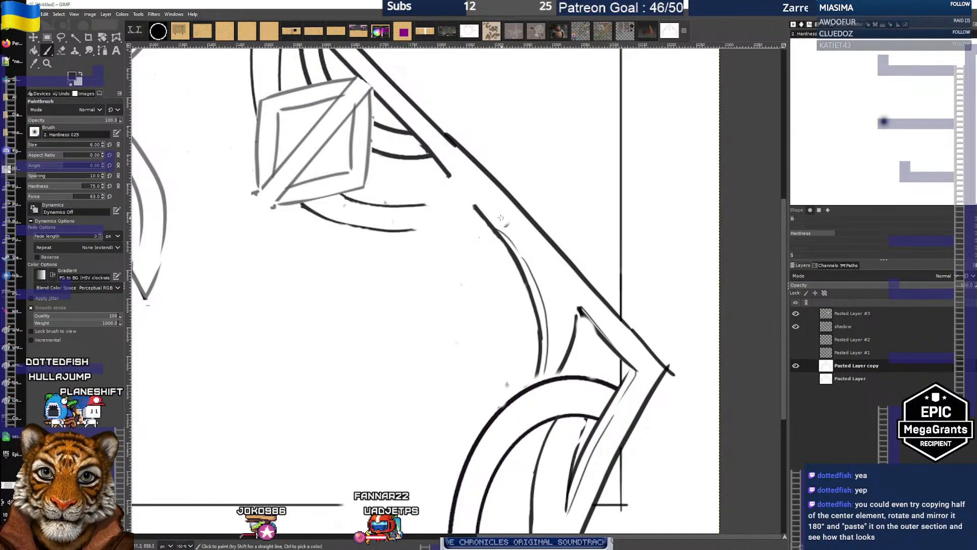
# Redo the undone eraser and Paintbrush strokes to restore the right-hand ornament's extended arcs
pyautogui.click(45, 14)
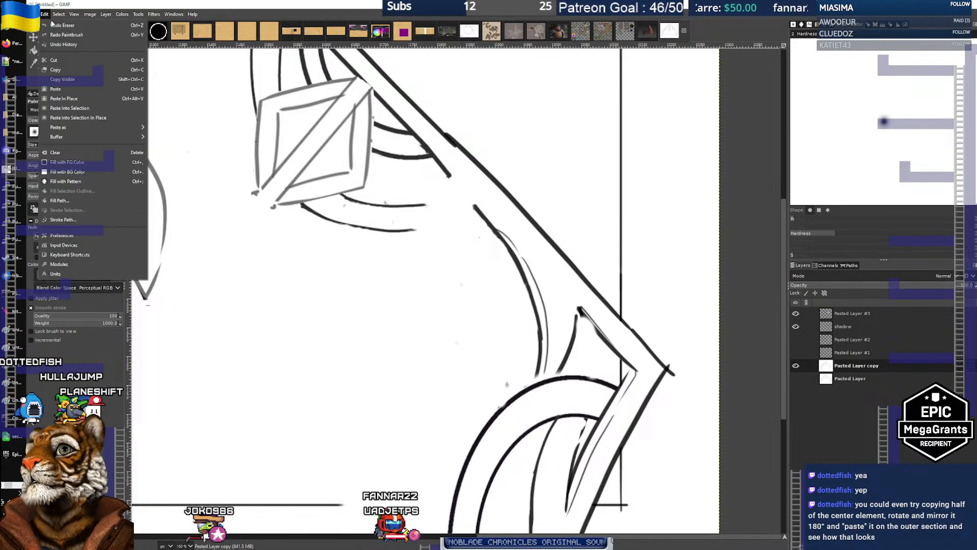
pyautogui.click(53, 25)
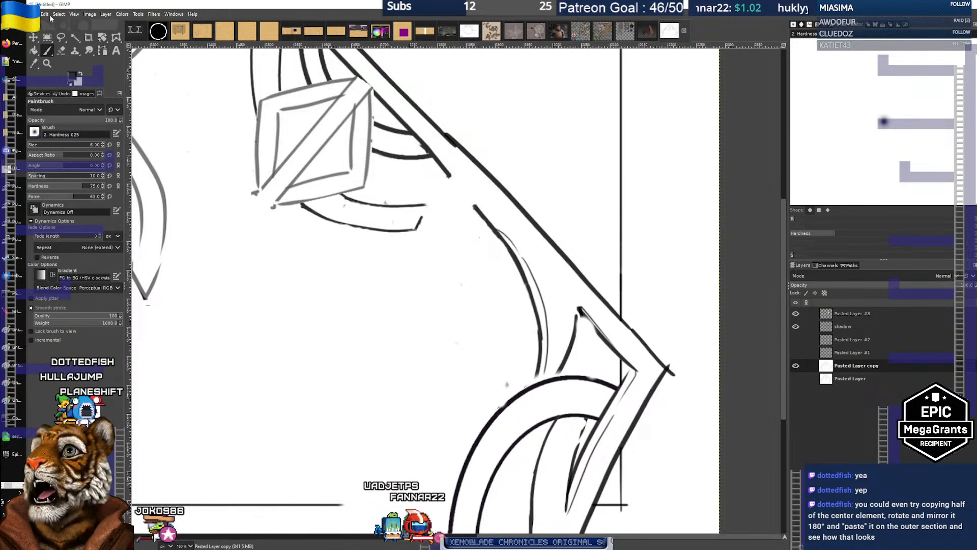
pyautogui.click(51, 16)
pyautogui.click(57, 35)
pyautogui.click(45, 14)
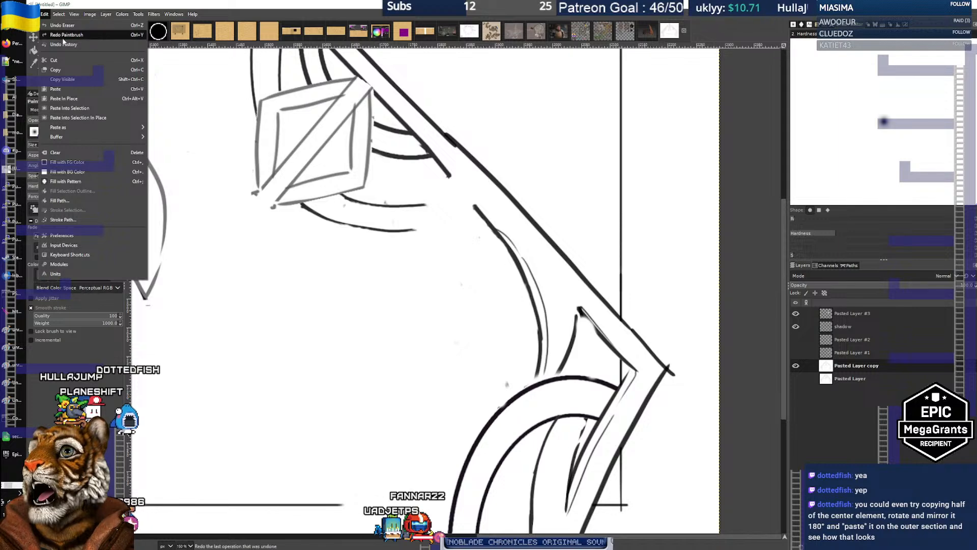
pyautogui.click(62, 37)
pyautogui.click(44, 14)
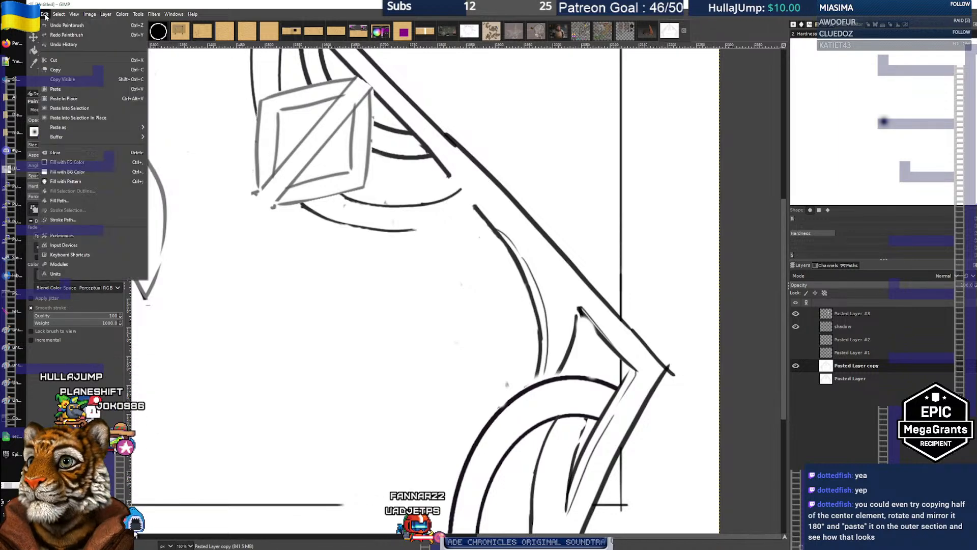
pyautogui.click(62, 37)
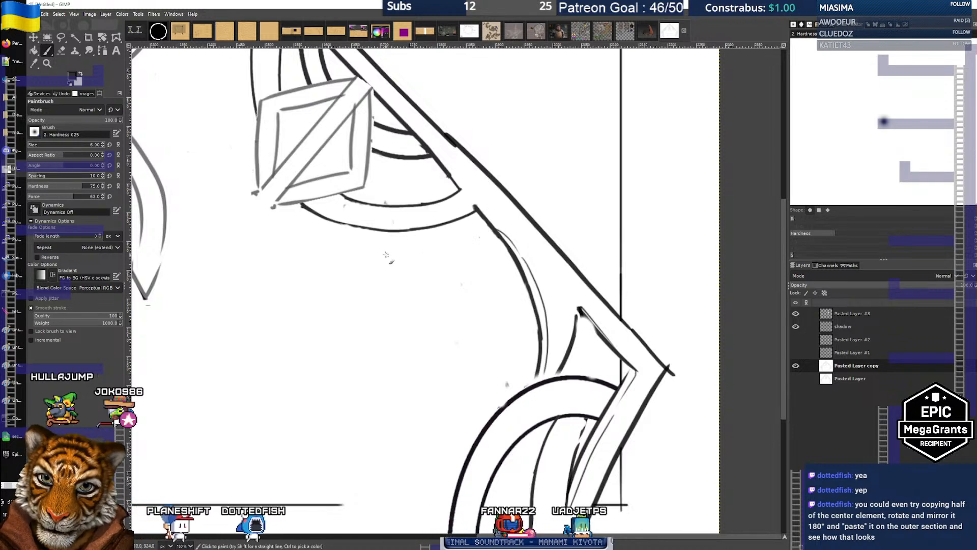
# Paint a curved line from the end of the right-hand ornament's outer arc down to the top of the lower scroll
pyautogui.moveTo(386, 254); pyautogui.dragTo(411, 251)
pyautogui.scroll(-3, 422, 280)
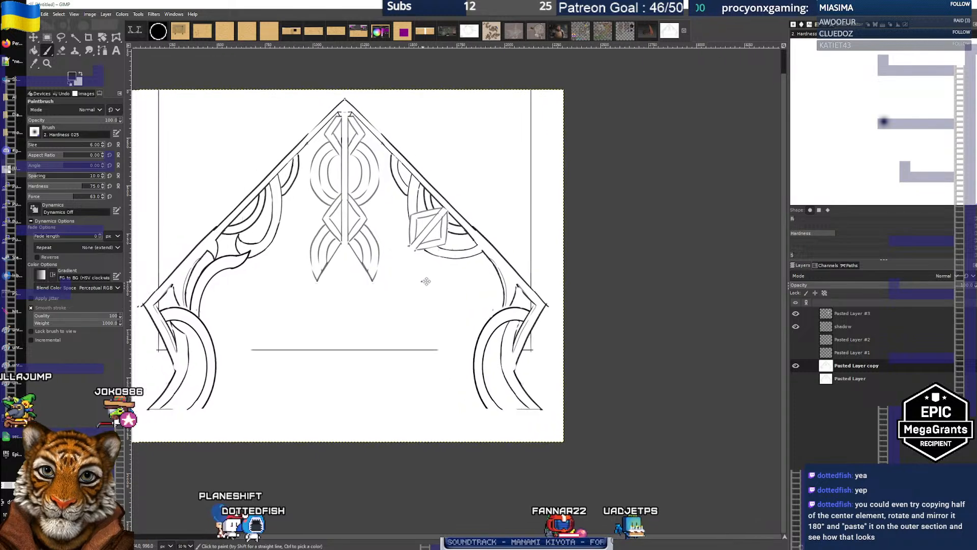
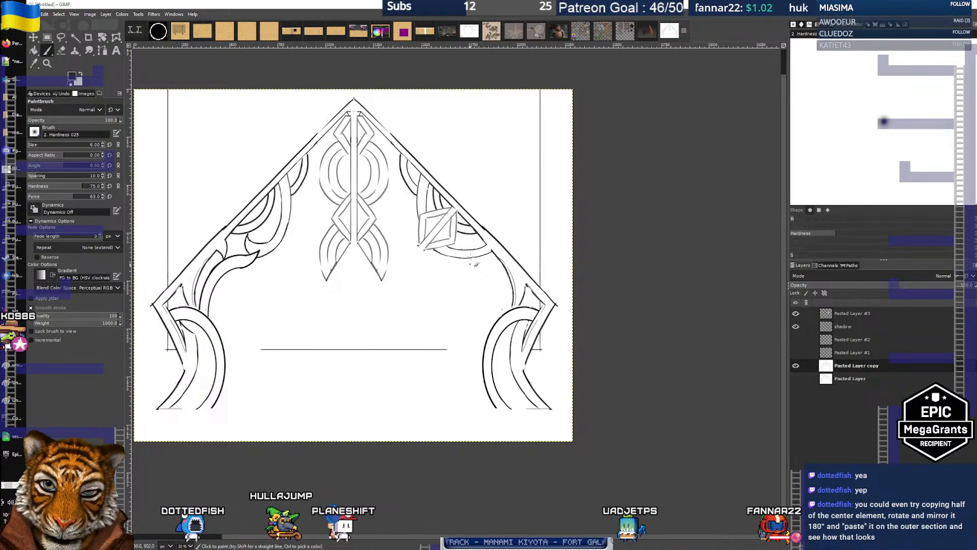
pyautogui.moveTo(416, 295)
pyautogui.mouseDown()
pyautogui.moveTo(455, 274)
pyautogui.moveTo(471, 279)
pyautogui.moveTo(426, 279)
pyautogui.mouseUp()
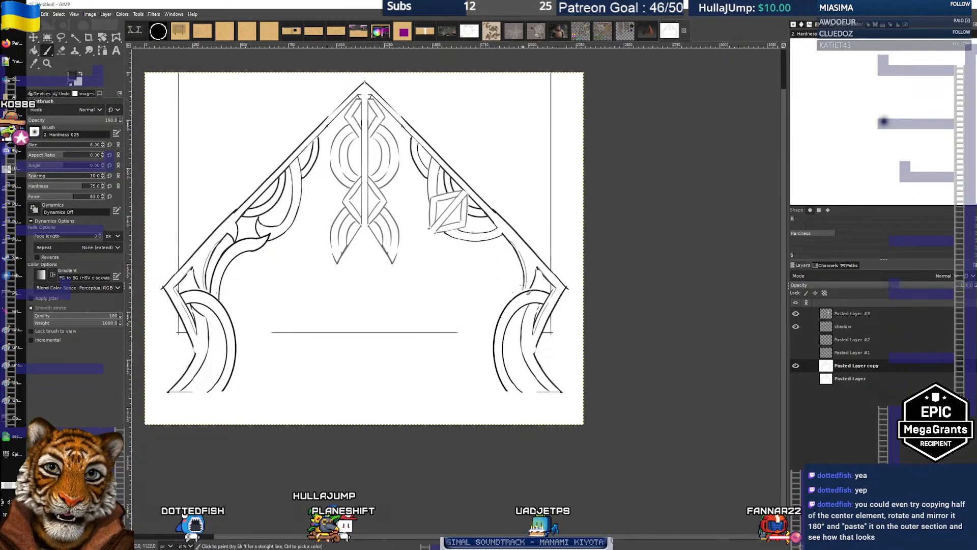
pyautogui.keyDown('ctrl'); pyautogui.scroll(1, 486, 284); pyautogui.keyUp('ctrl')
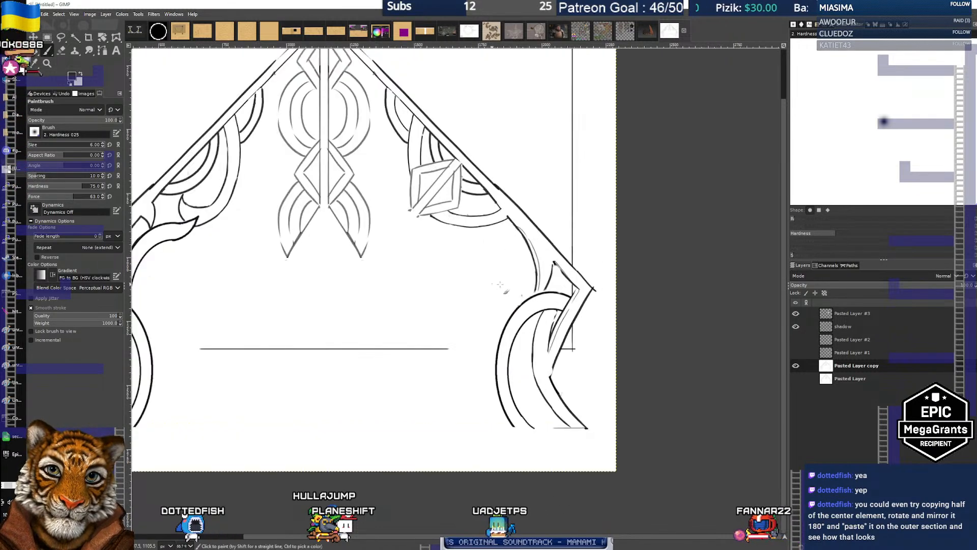
pyautogui.moveTo(463, 229); pyautogui.dragTo(465, 297)
pyautogui.hotkey('ctrl', 'z')
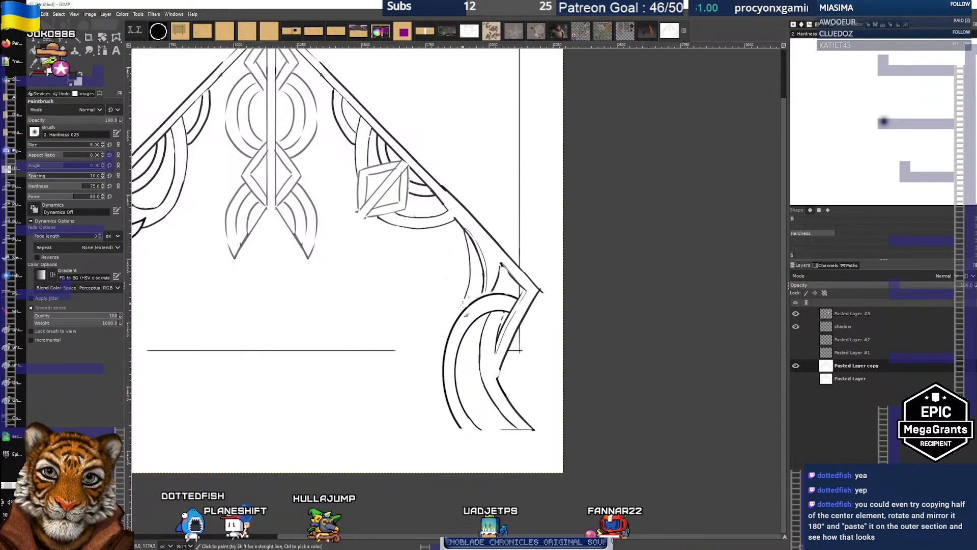
pyautogui.moveTo(464, 228)
pyautogui.mouseDown()
pyautogui.moveTo(474, 287)
pyautogui.moveTo(457, 317)
pyautogui.mouseUp()
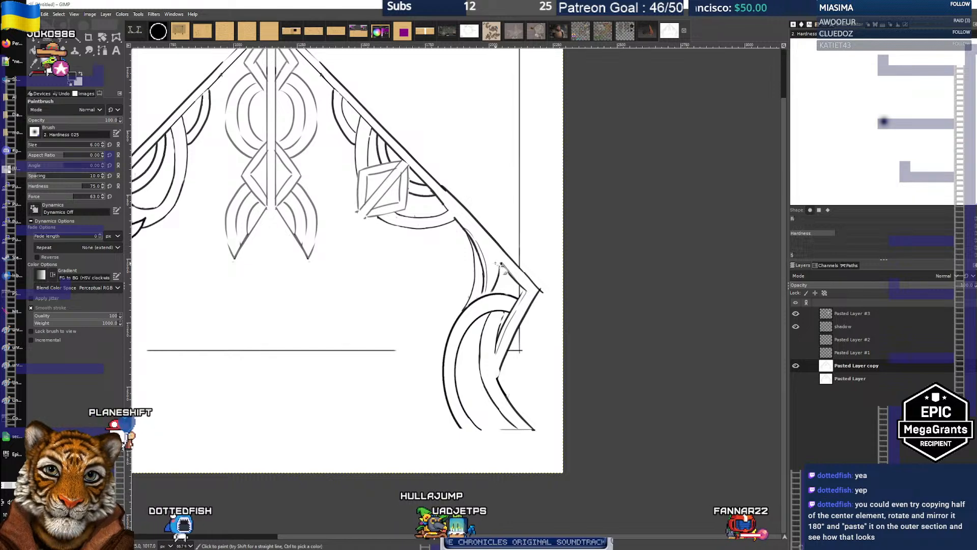
# Erase the old double curve between the new curved line and the right-hand beam
pyautogui.hotkey('shift', 'e')
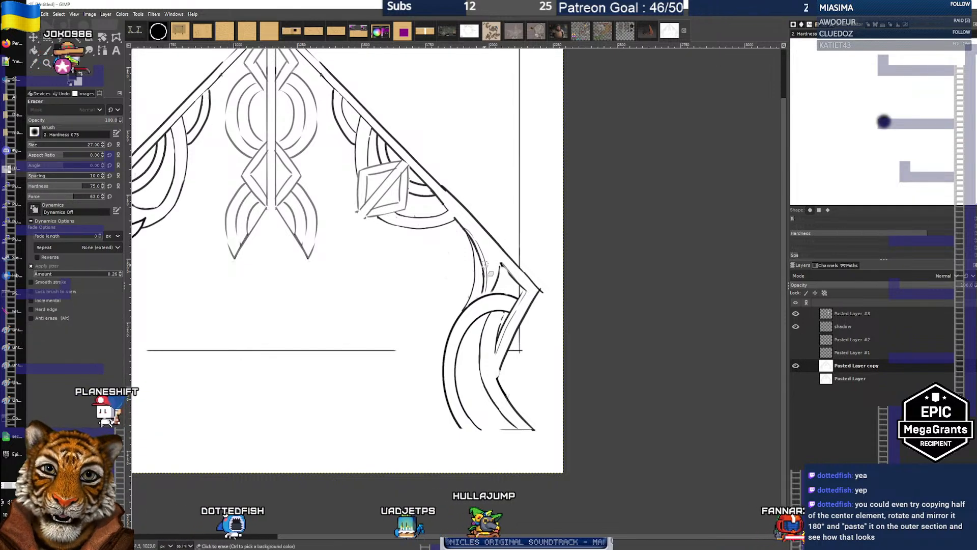
pyautogui.moveTo(484, 264)
pyautogui.mouseDown()
pyautogui.moveTo(485, 275)
pyautogui.moveTo(471, 236)
pyautogui.mouseUp()
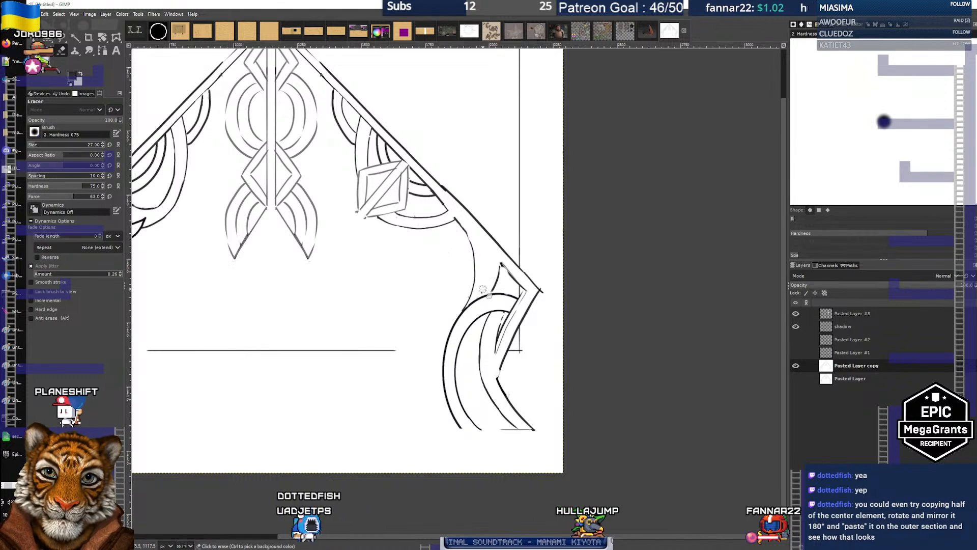
pyautogui.scroll(-2, 428, 249)
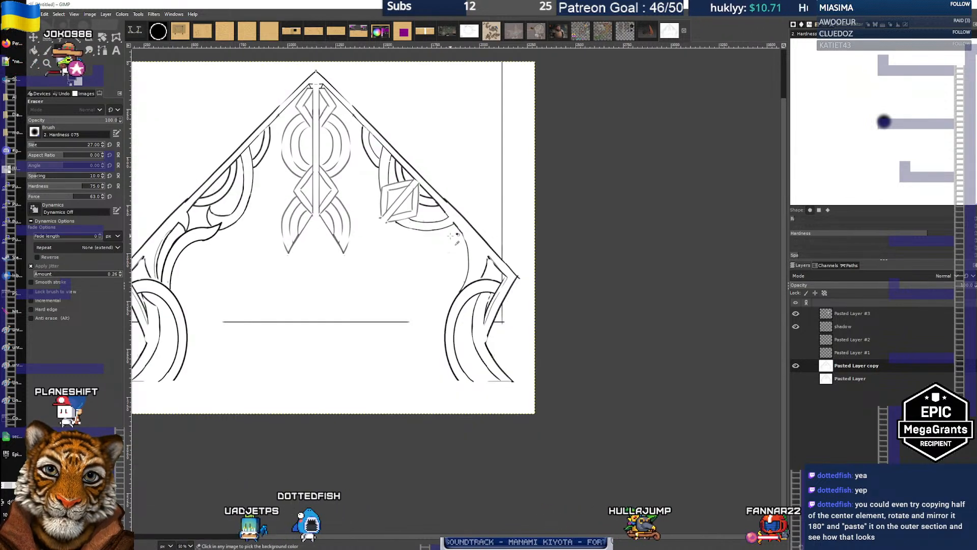
pyautogui.scroll(1, 388, 257)
pyautogui.moveTo(388, 257); pyautogui.dragTo(422, 260)
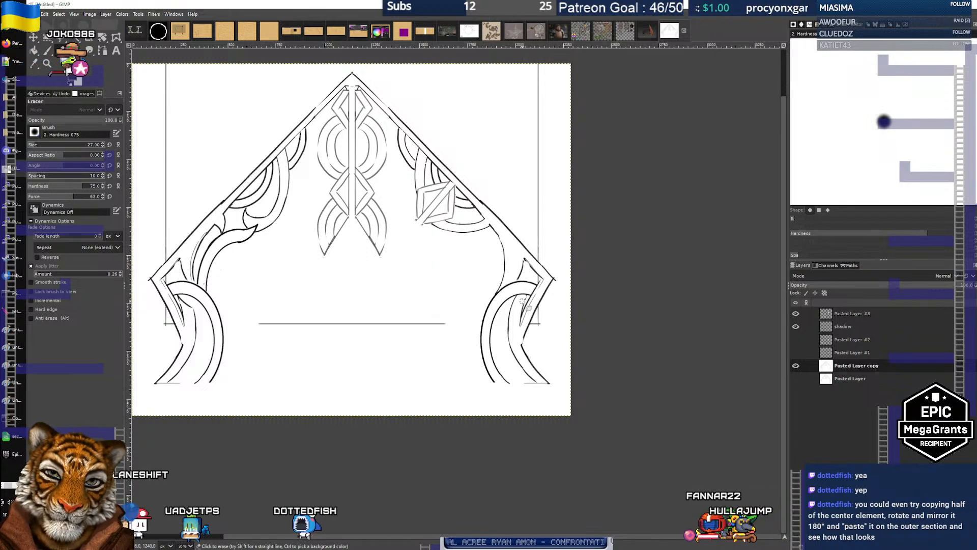
# Erase the short curved side of the small spike above the right-hand lower scroll
pyautogui.scroll(1, 522, 301)
pyautogui.moveTo(522, 301); pyautogui.dragTo(420, 310)
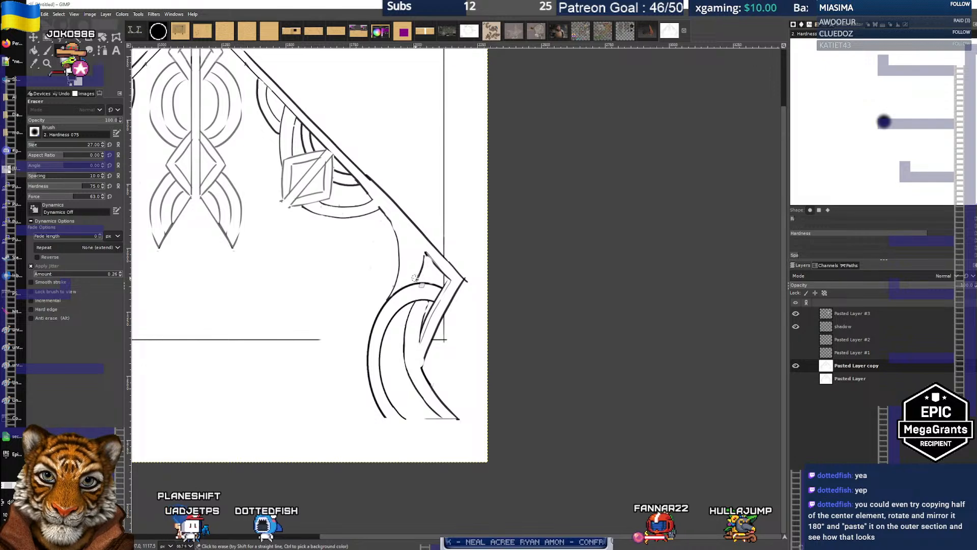
pyautogui.moveTo(416, 278); pyautogui.dragTo(423, 257)
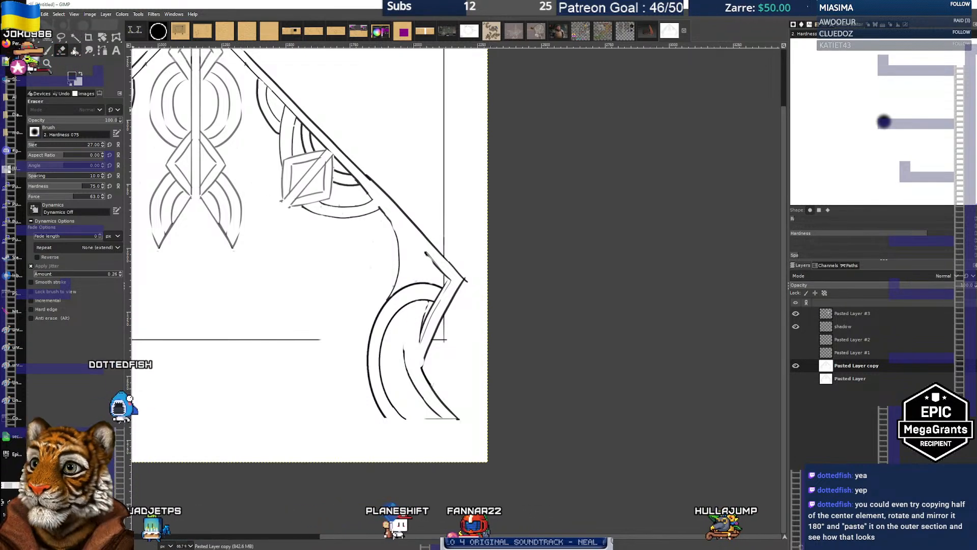
# Paint the innermost curved line of the right-hand lower scroll from the top of its inner arc down to the existing line end
pyautogui.press('p')
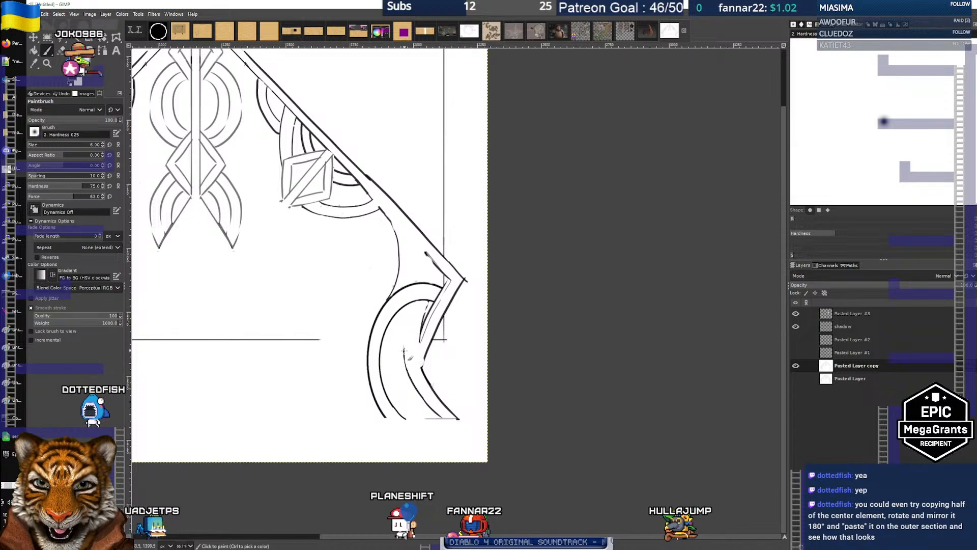
pyautogui.moveTo(402, 327); pyautogui.dragTo(405, 358)
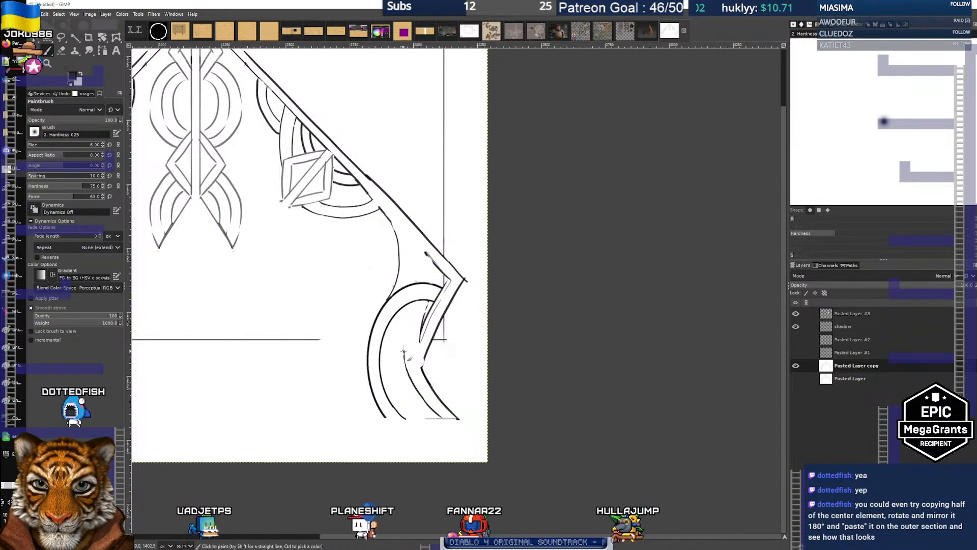
pyautogui.hotkey('ctrl', 'z')
pyautogui.moveTo(411, 308); pyautogui.dragTo(404, 351)
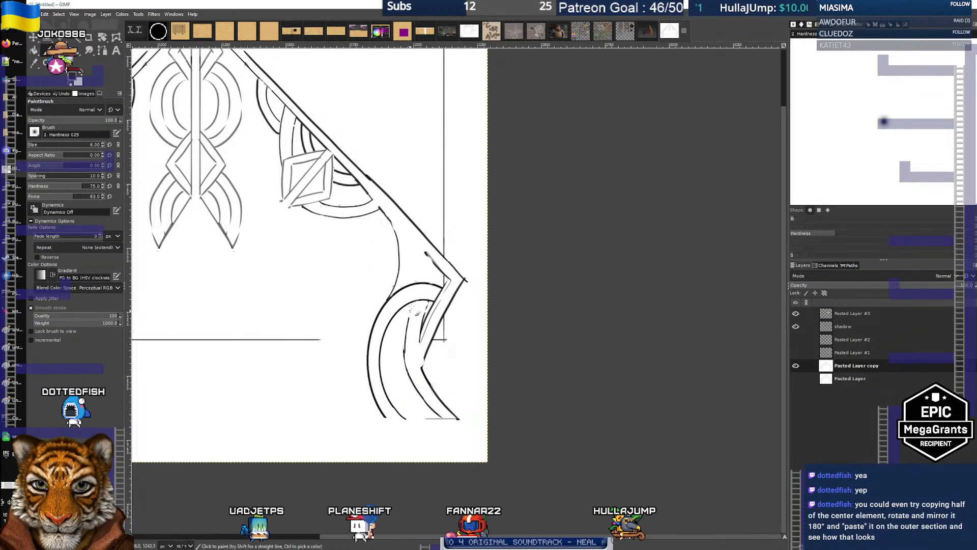
pyautogui.hotkey('ctrl', 'z')
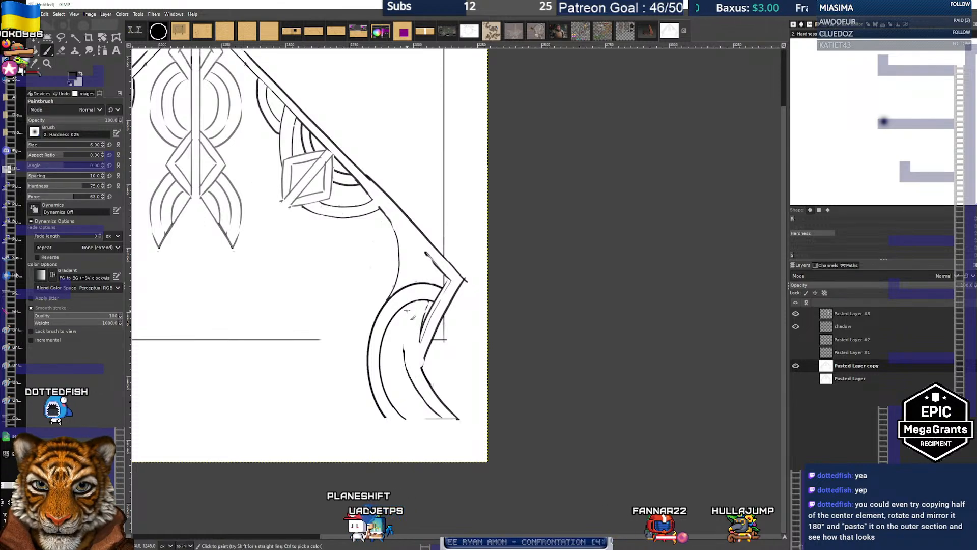
pyautogui.moveTo(410, 304); pyautogui.dragTo(405, 370)
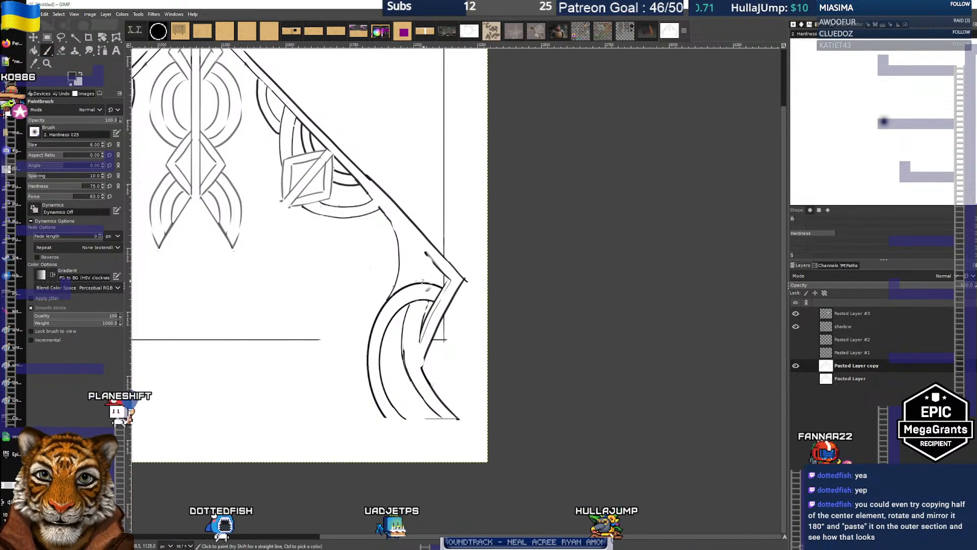
# Paint a spike above the right-hand lower scroll, with a curved inner side and a straight edge parallel to the beam
pyautogui.moveTo(413, 281); pyautogui.dragTo(425, 255)
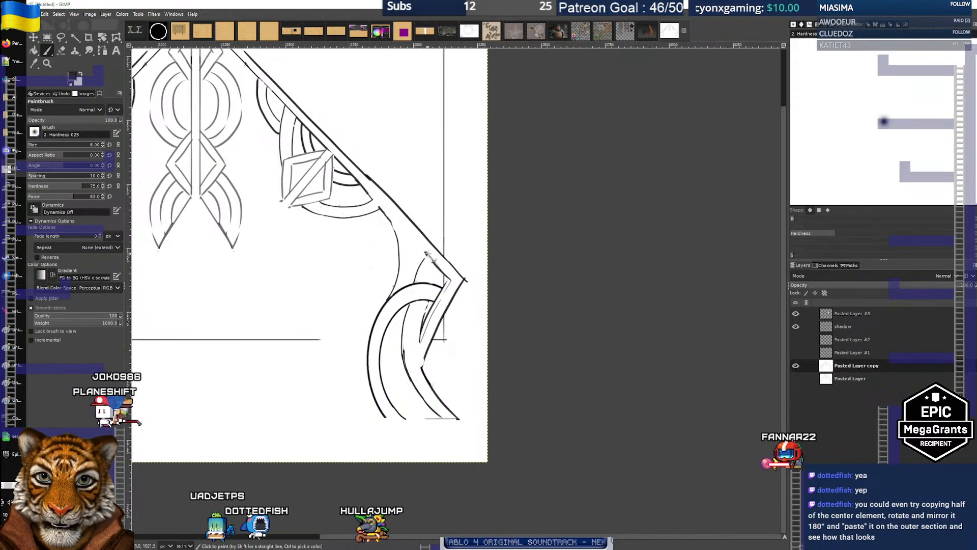
pyautogui.scroll(-3, 435, 224)
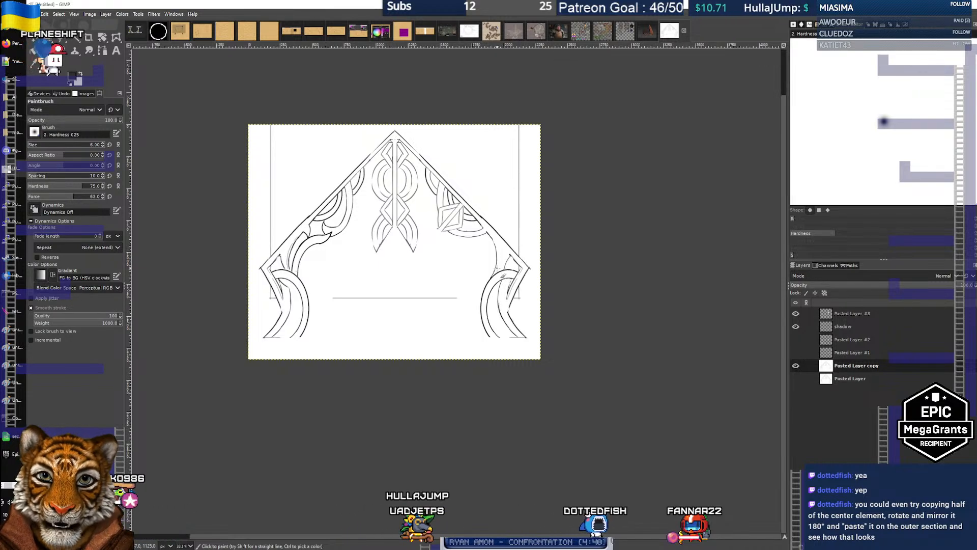
pyautogui.scroll(2, 503, 266)
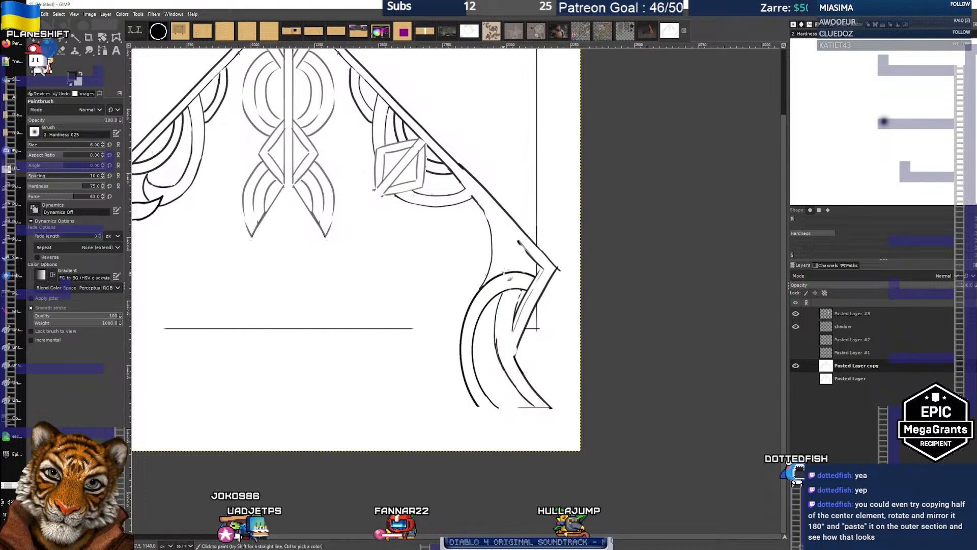
pyautogui.moveTo(503, 273); pyautogui.dragTo(506, 228)
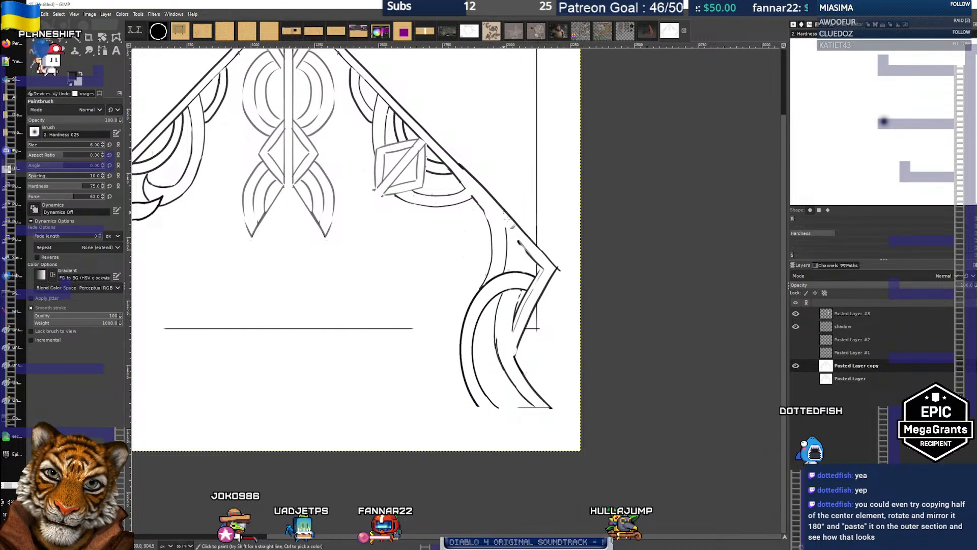
pyautogui.keyDown('shift'); pyautogui.click(506, 228); pyautogui.keyUp('shift')
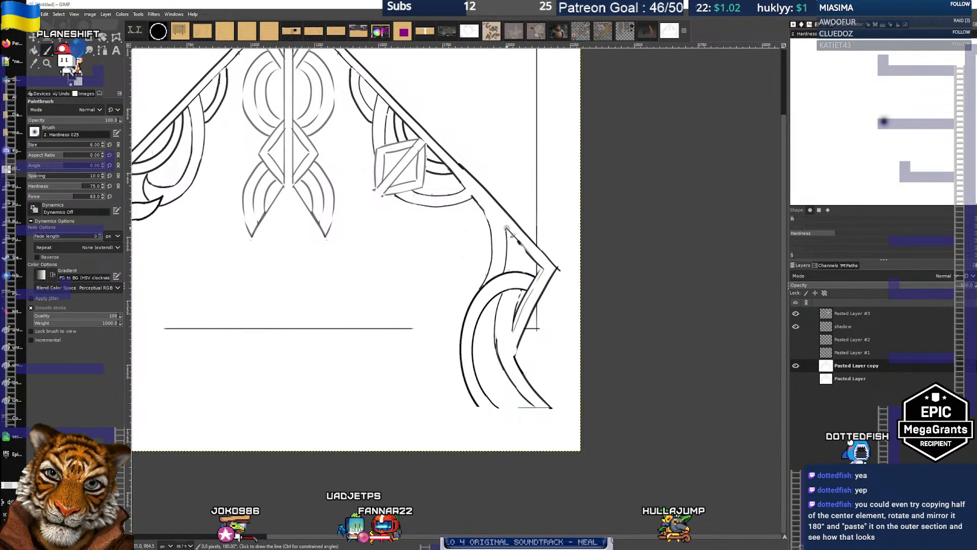
pyautogui.moveTo(475, 263); pyautogui.dragTo(441, 235)
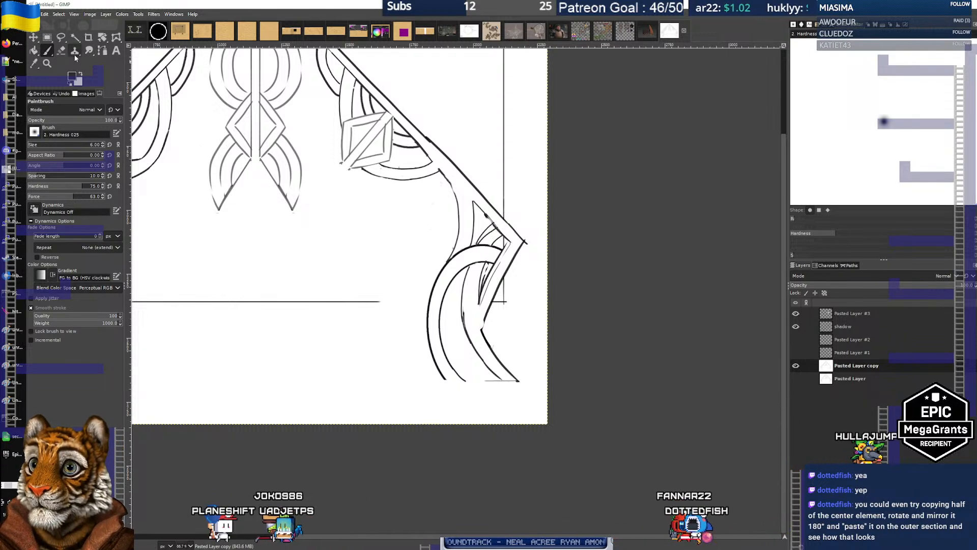
# Compare the redrawn right-hand ornament with the original Pasted Layer by toggling layer visibility, leaving the redrawn version shown
pyautogui.hotkey('shift', 'e')
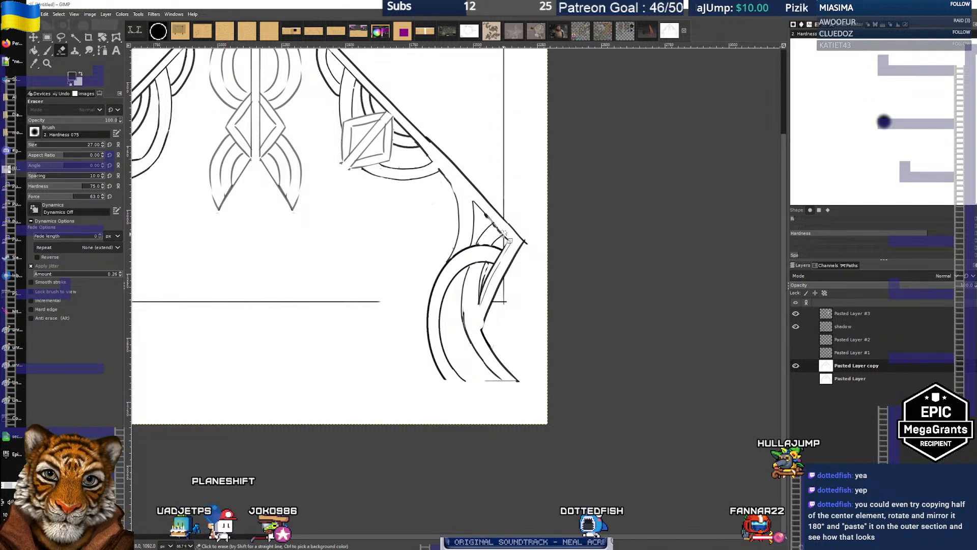
pyautogui.scroll(-2, 480, 219)
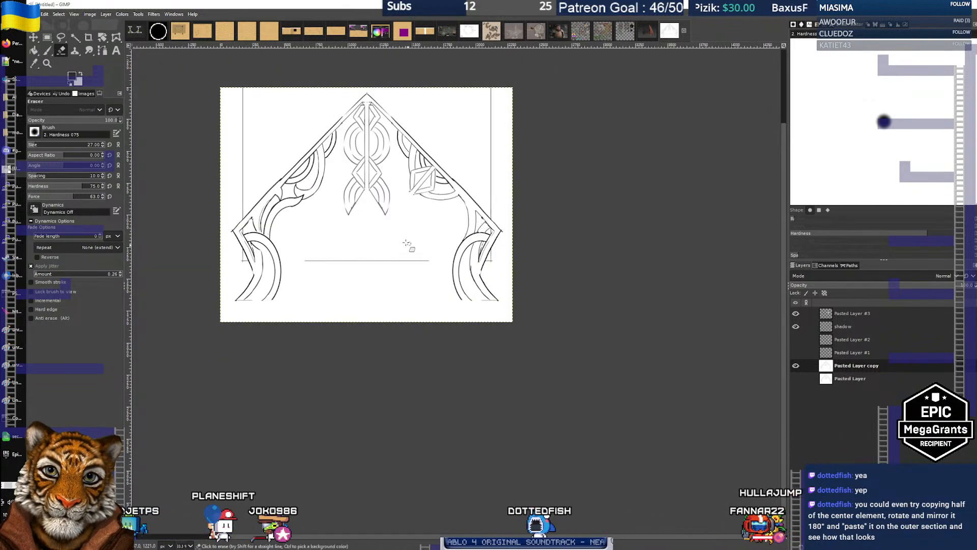
pyautogui.moveTo(493, 277); pyautogui.dragTo(502, 301)
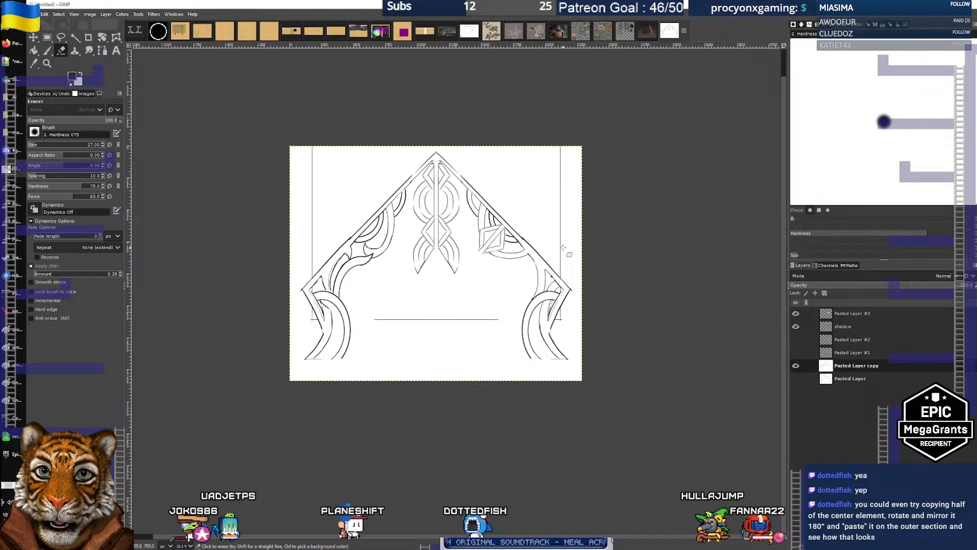
pyautogui.click(795, 365)
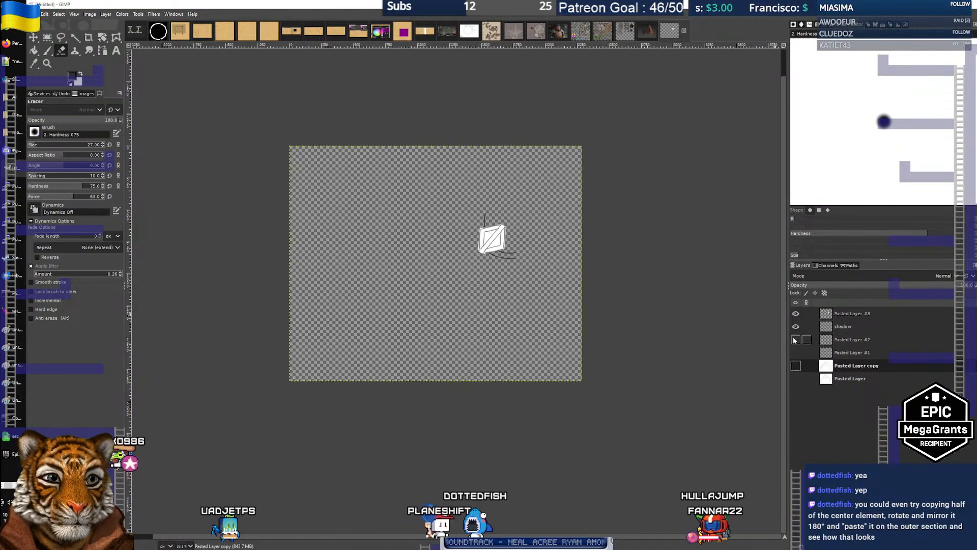
pyautogui.click(795, 313)
pyautogui.click(795, 378)
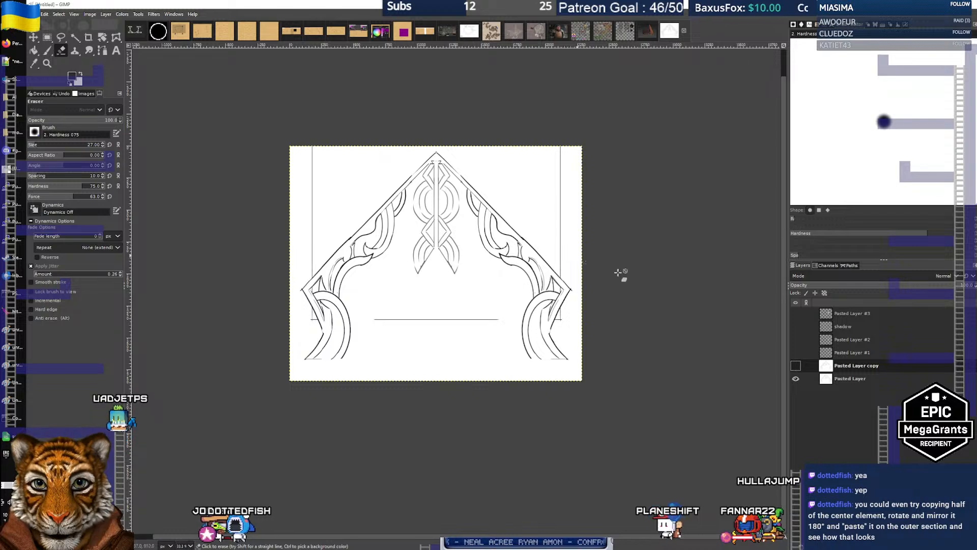
pyautogui.click(796, 378)
pyautogui.click(795, 365)
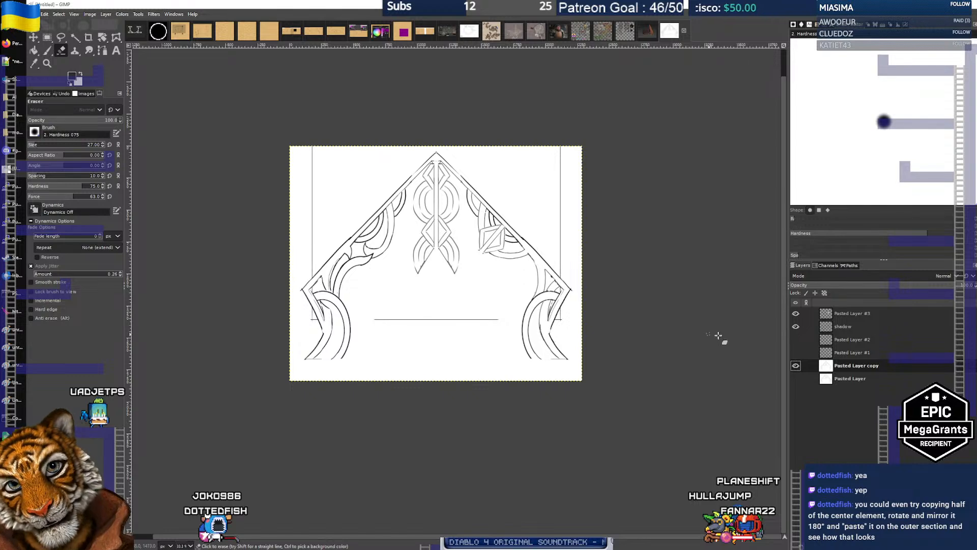
# Merge the top diamond layer and the shadow layer down into Pasted Layer copy
pyautogui.click(886, 314)
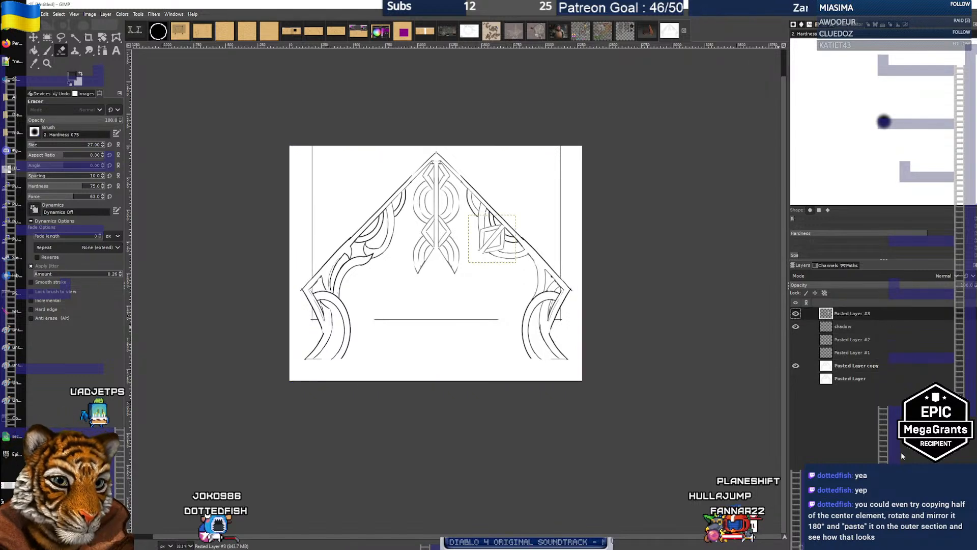
pyautogui.hotkey('ctrl', 'm')
pyautogui.hotkey('ctrl', 'm')
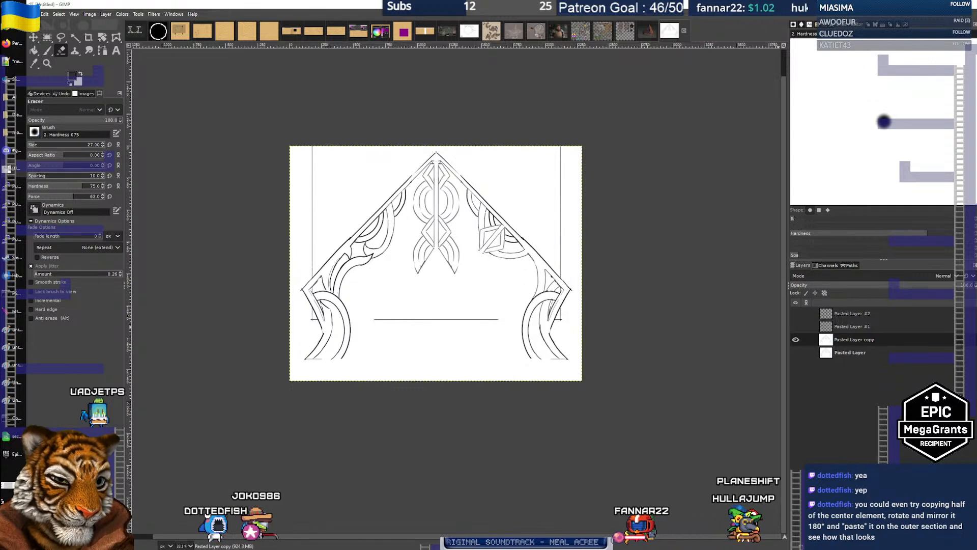
pyautogui.click(796, 326)
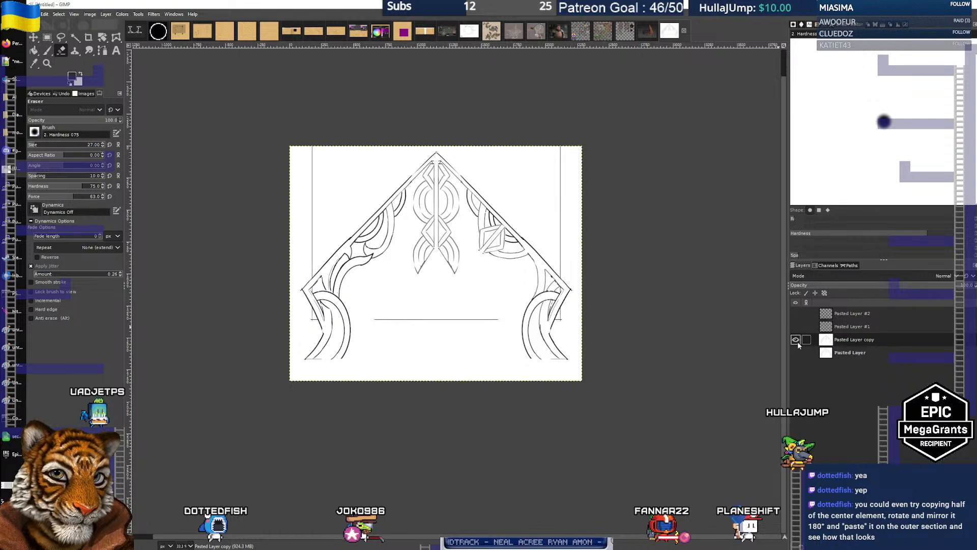
pyautogui.click(797, 340)
pyautogui.click(797, 340)
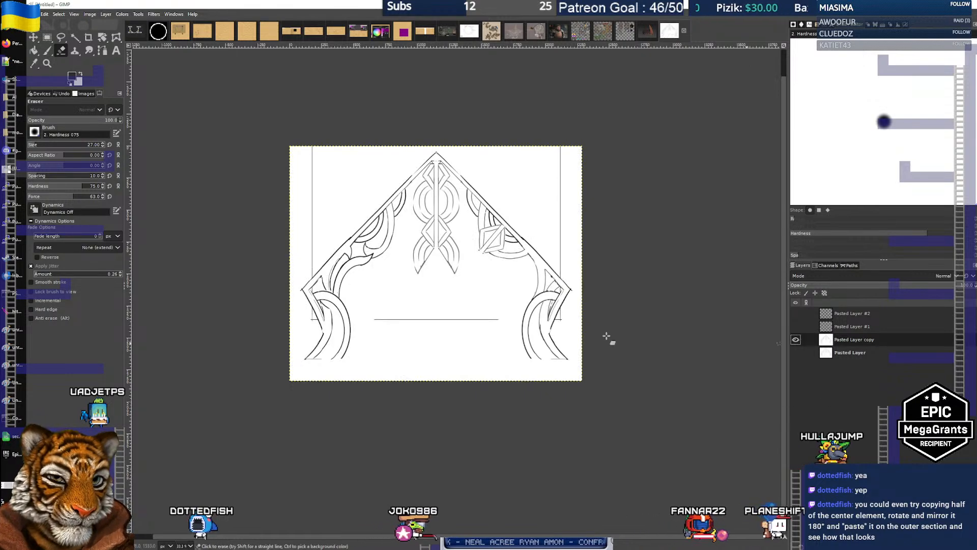
# Copy the gable's right half, about 1192 × 1938 px, into a new layer and flip it horizontally
pyautogui.scroll(2, 455, 308)
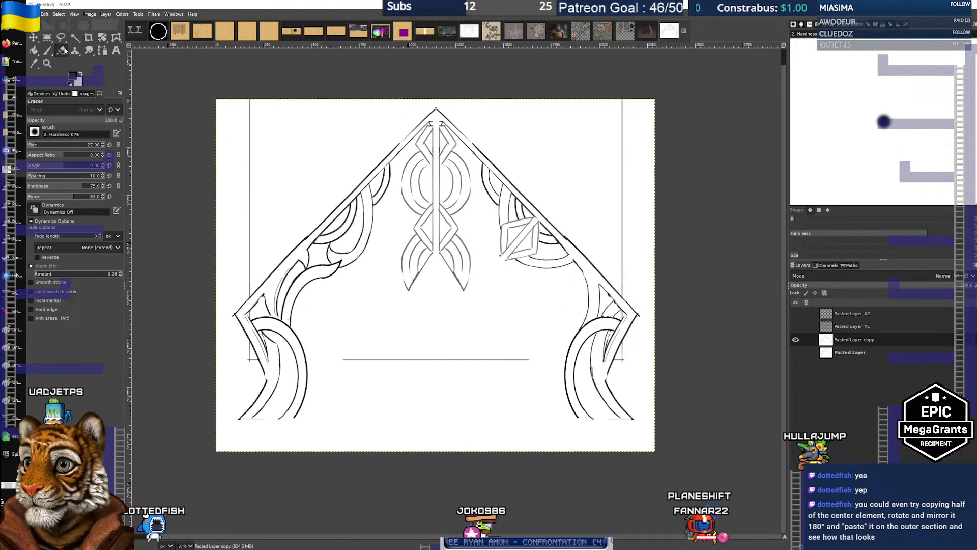
pyautogui.click(47, 38)
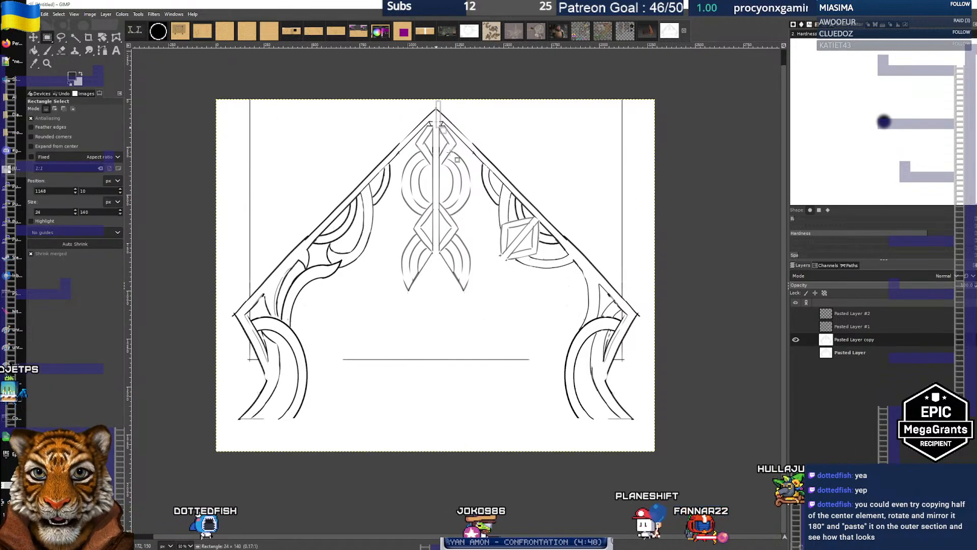
pyautogui.moveTo(503, 237); pyautogui.dragTo(664, 472)
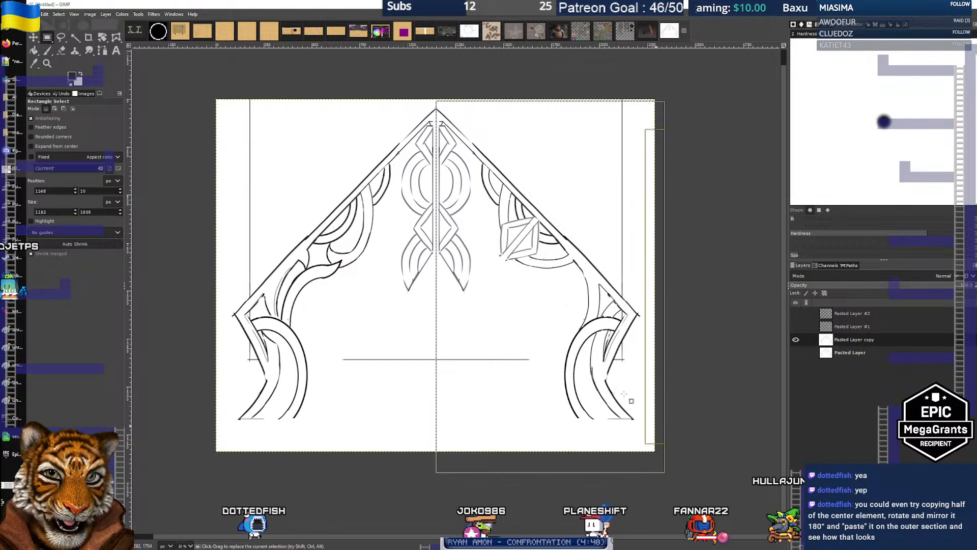
pyautogui.hotkey('ctrl', 'c')
pyautogui.hotkey('ctrl', 'v')
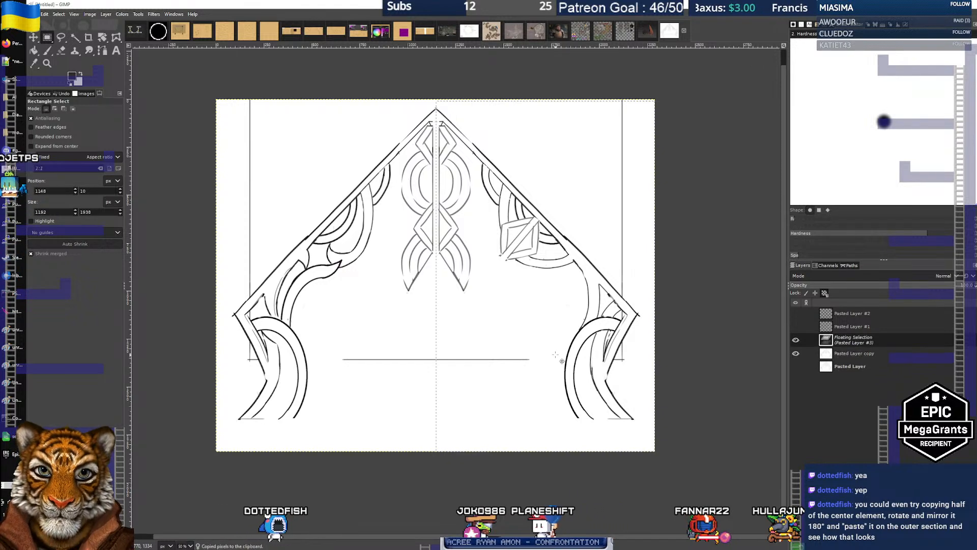
pyautogui.hotkey('ctrl', 'shift', 'n')
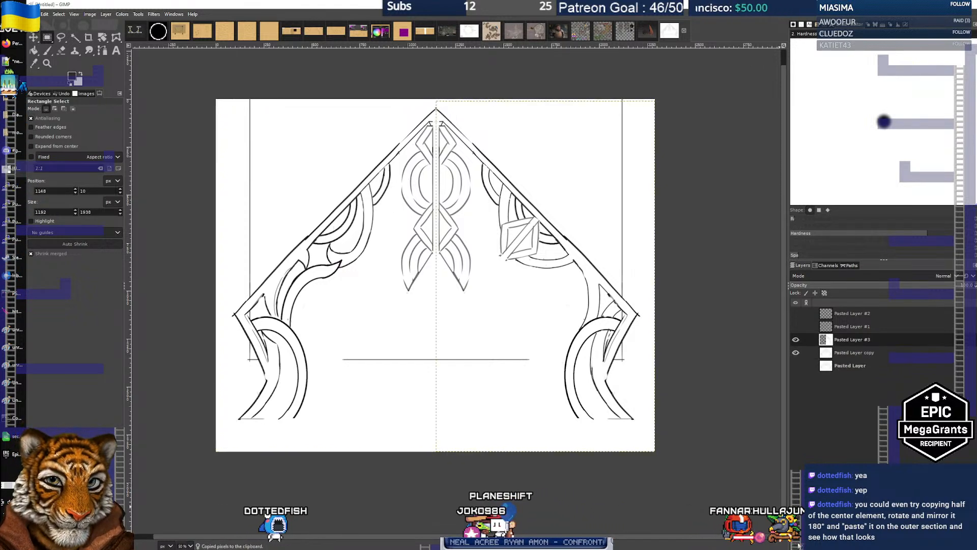
pyautogui.click(106, 13)
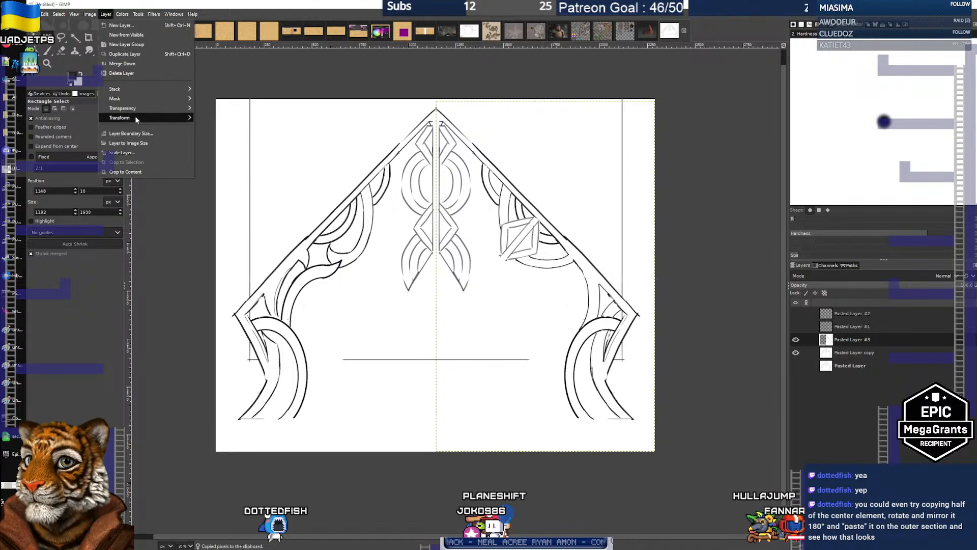
pyautogui.moveTo(136, 117)
pyautogui.click(219, 118)
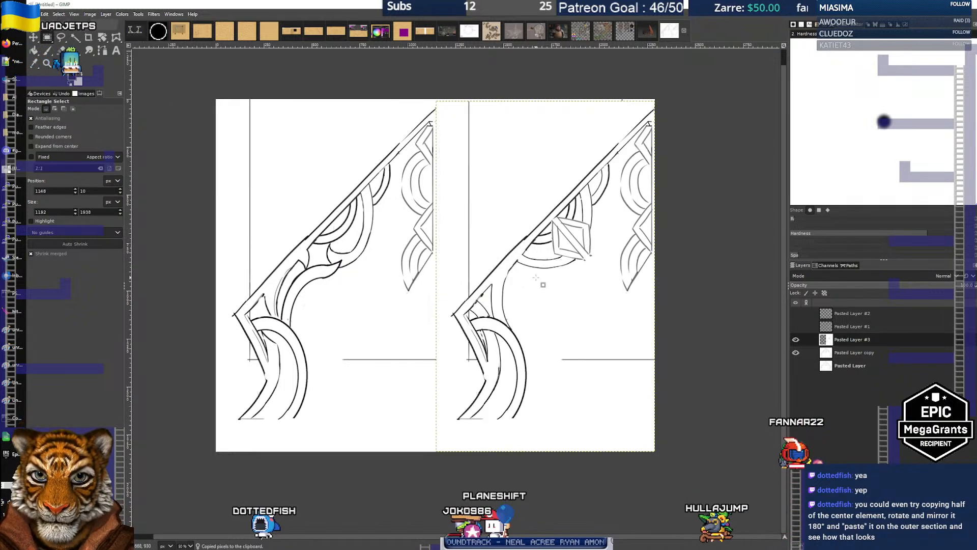
# Move the mirrored half over the gable's left half, aligned at the centre line, and merge it into Pasted Layer copy
pyautogui.press('m')
pyautogui.moveTo(553, 280); pyautogui.dragTo(315, 273)
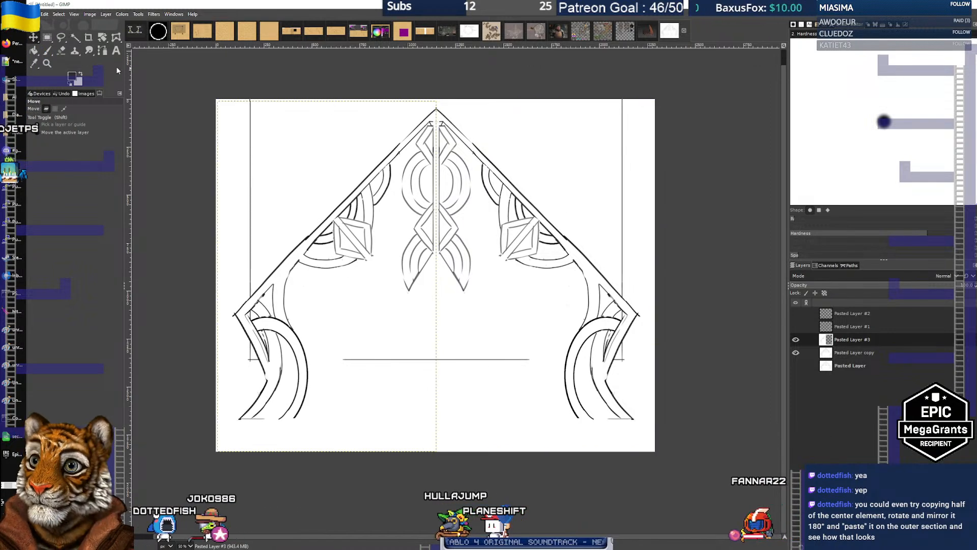
pyautogui.click(47, 38)
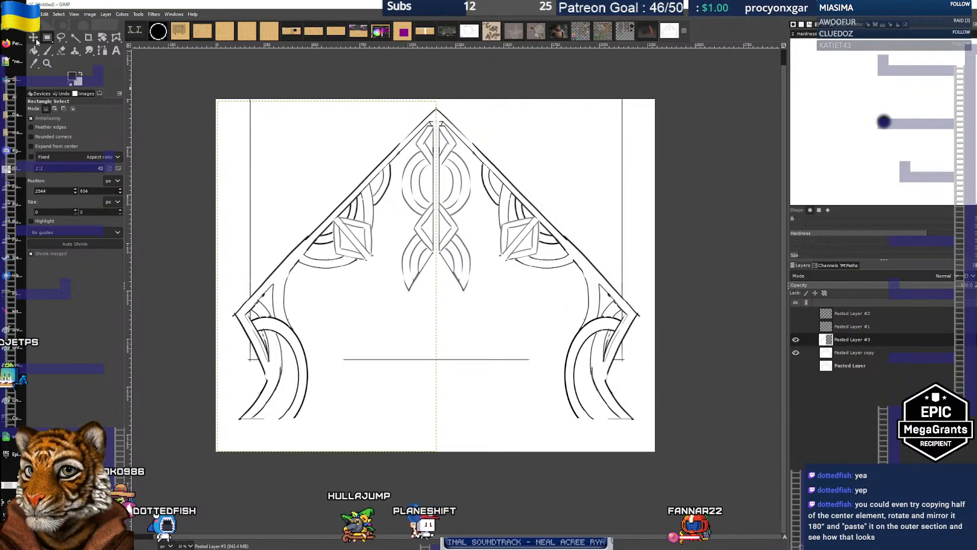
pyautogui.press('m')
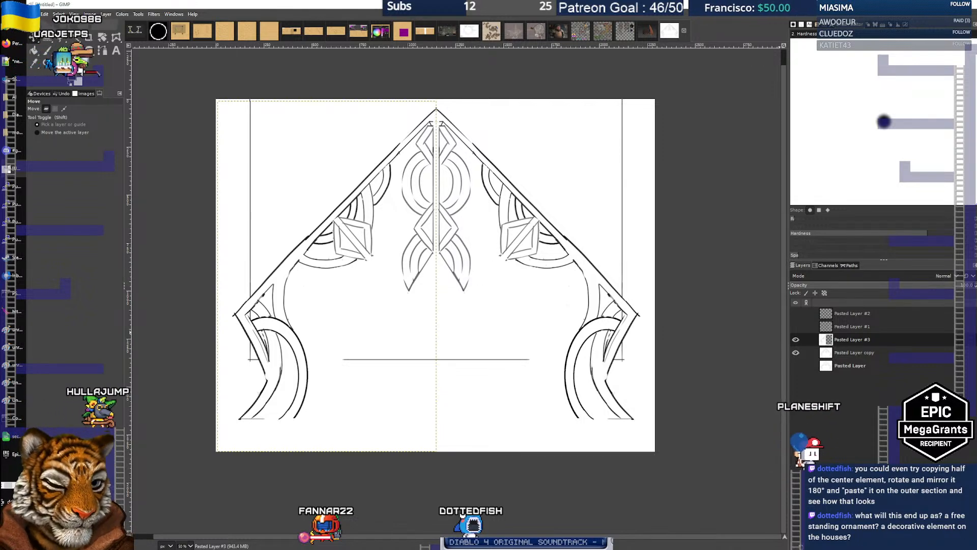
pyautogui.hotkey('ctrl', 'm')
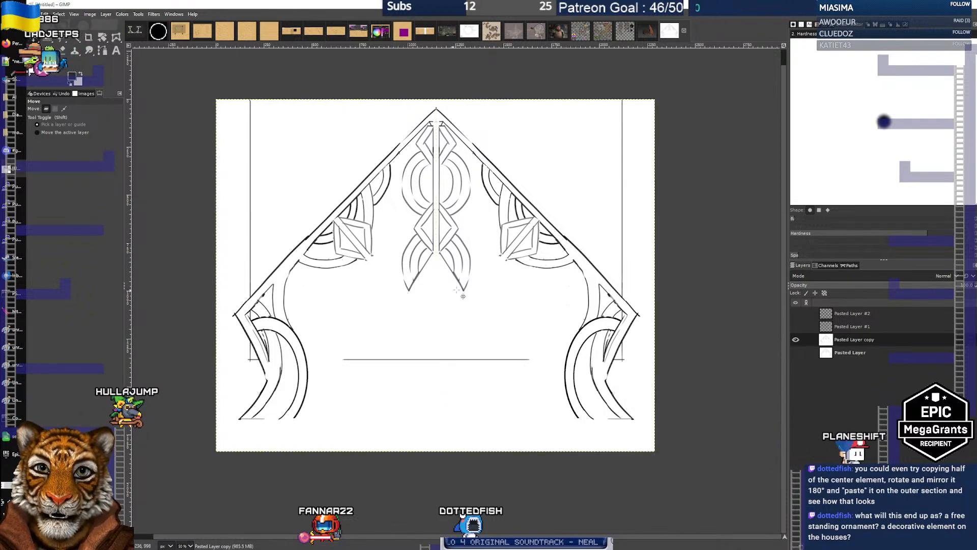
# Outline the lower-left wing of the centre ornament with a polygonal free selection and try to delete it
pyautogui.moveTo(458, 289); pyautogui.dragTo(486, 287)
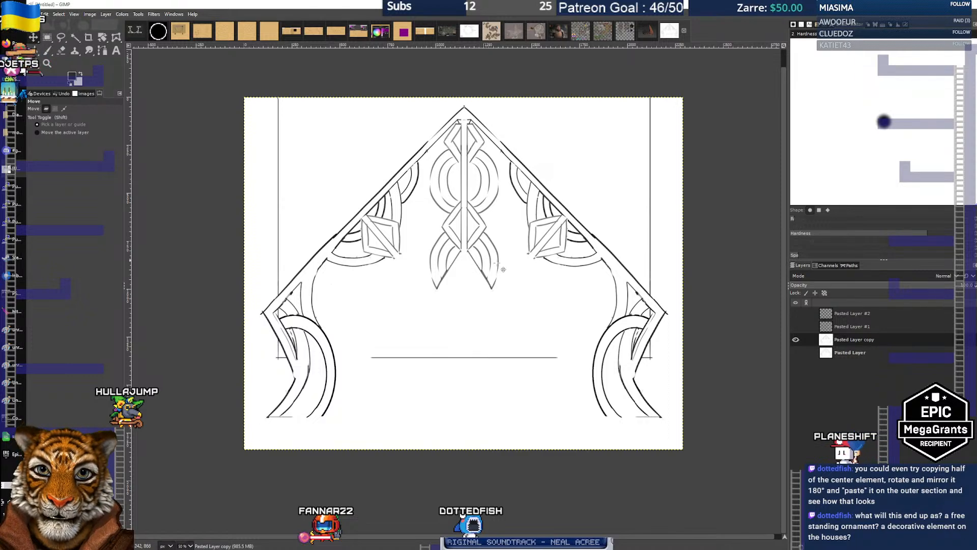
pyautogui.press('f')
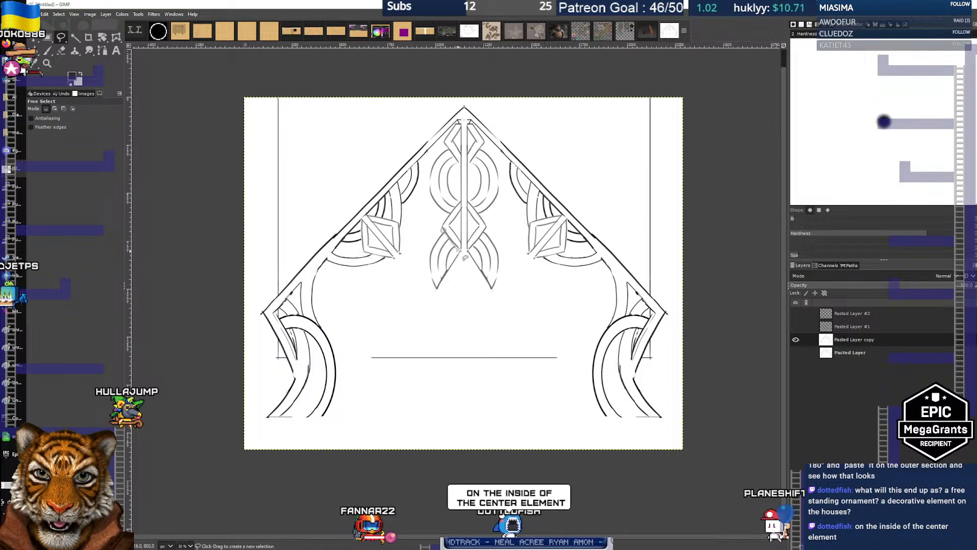
pyautogui.click(462, 252)
pyautogui.click(441, 304)
pyautogui.click(415, 291)
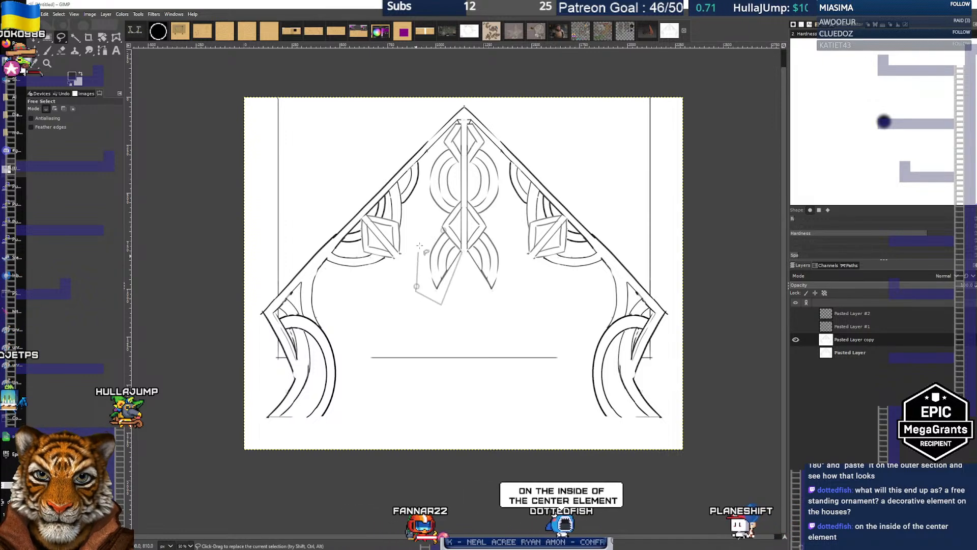
pyautogui.click(426, 235)
pyautogui.click(443, 230)
pyautogui.press('Return')
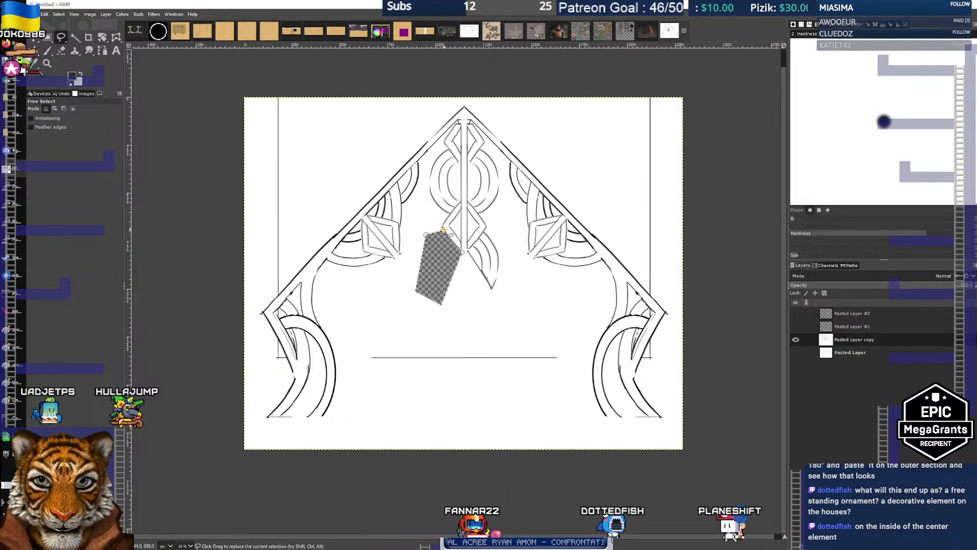
# Remove the alpha channel from Pasted Layer copy, clear the selected lower-left wing to white, and deselect
pyautogui.rightClick(909, 341)
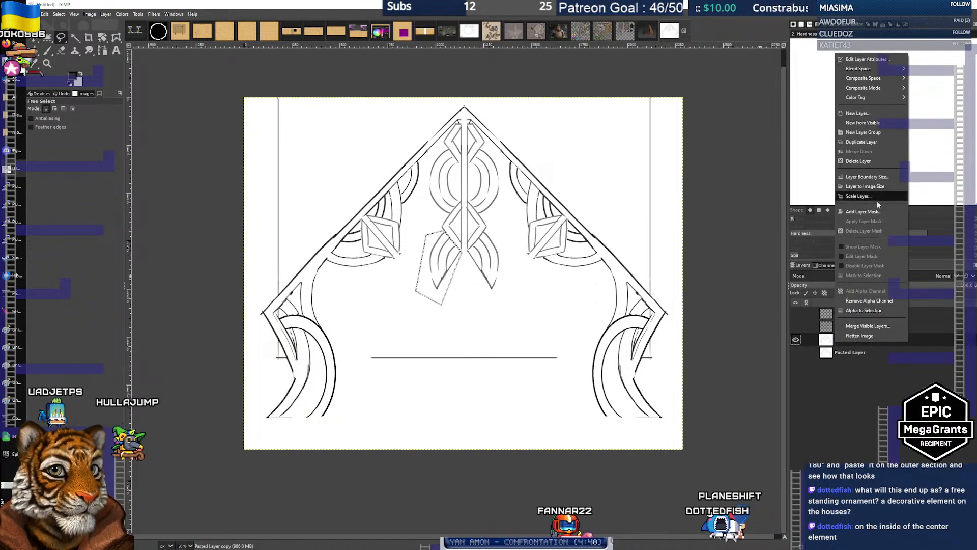
pyautogui.click(871, 301)
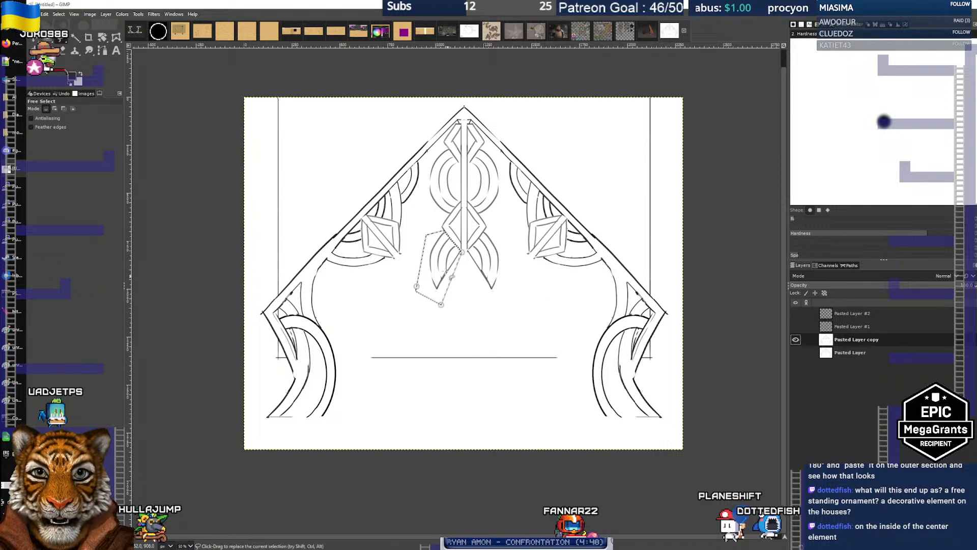
pyautogui.press('Delete')
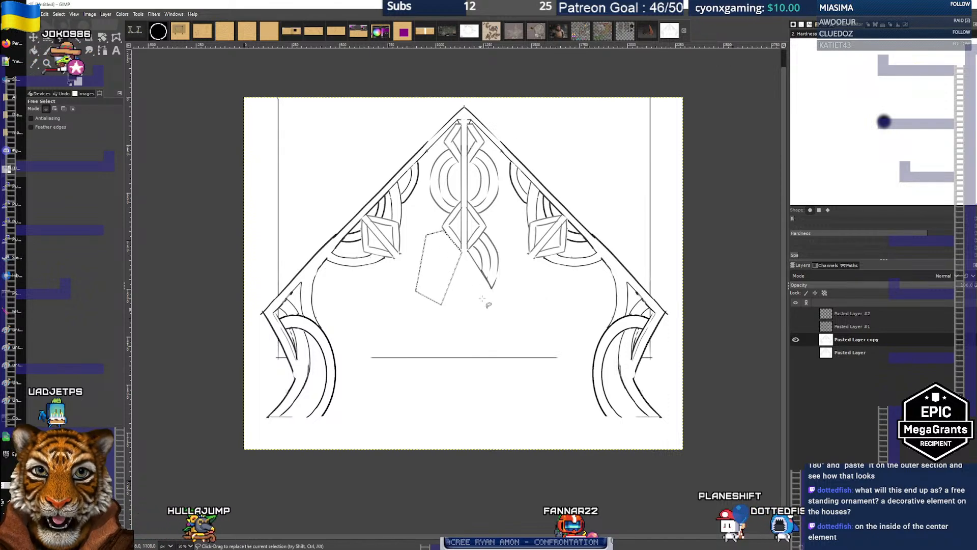
pyautogui.click(47, 37)
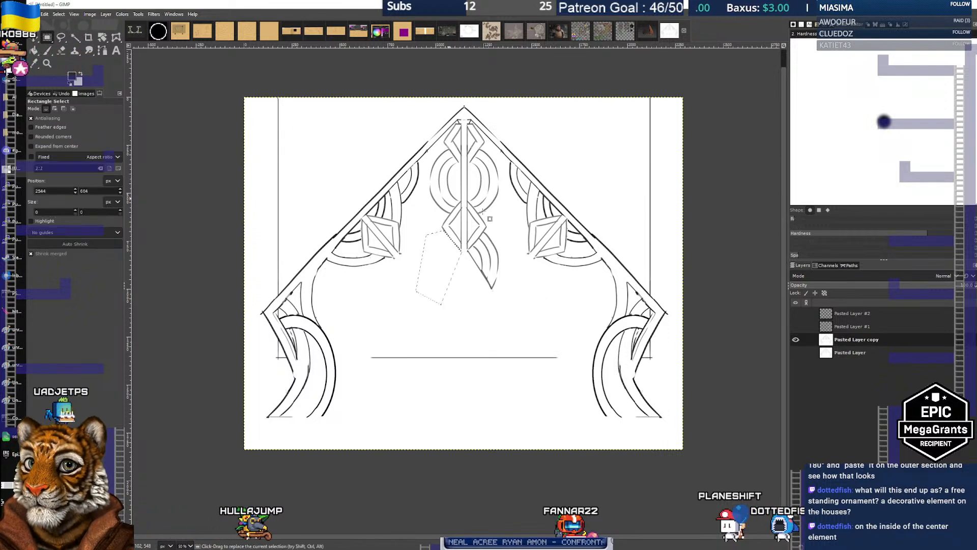
pyautogui.click(495, 215)
# Select the lower-right wing of the centre ornament with a polygonal free selection, clear it to white, and deselect
pyautogui.press('f')
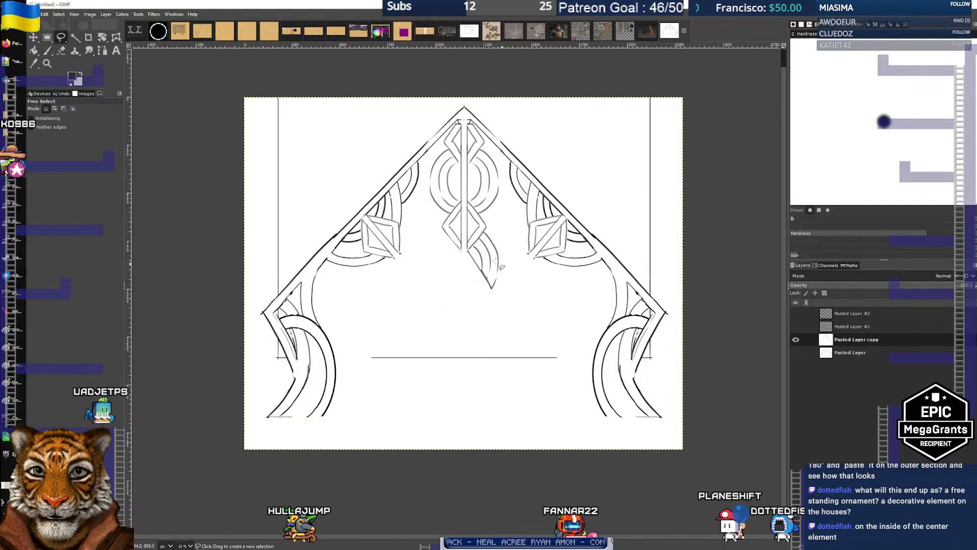
pyautogui.click(464, 251)
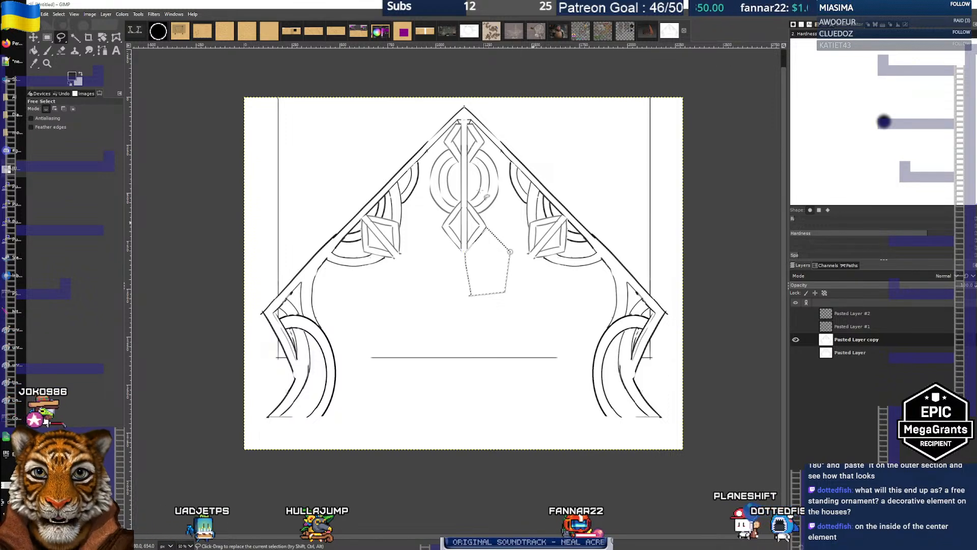
pyautogui.click(46, 37)
pyautogui.click(388, 163)
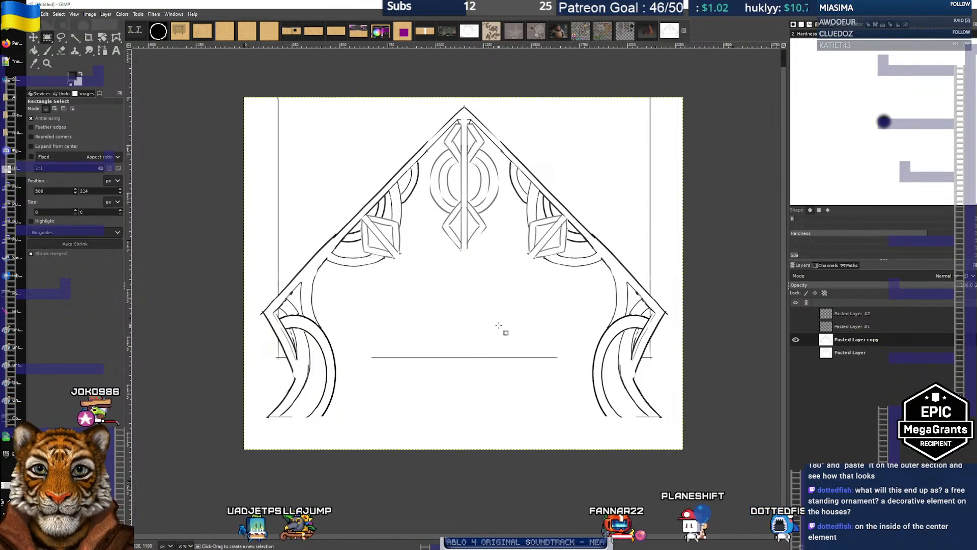
# Close the bottom end of the centre ornament's post using the Paintbrush with the 2. Hardness 025 brush at size 6
pyautogui.scroll(1, 471, 243)
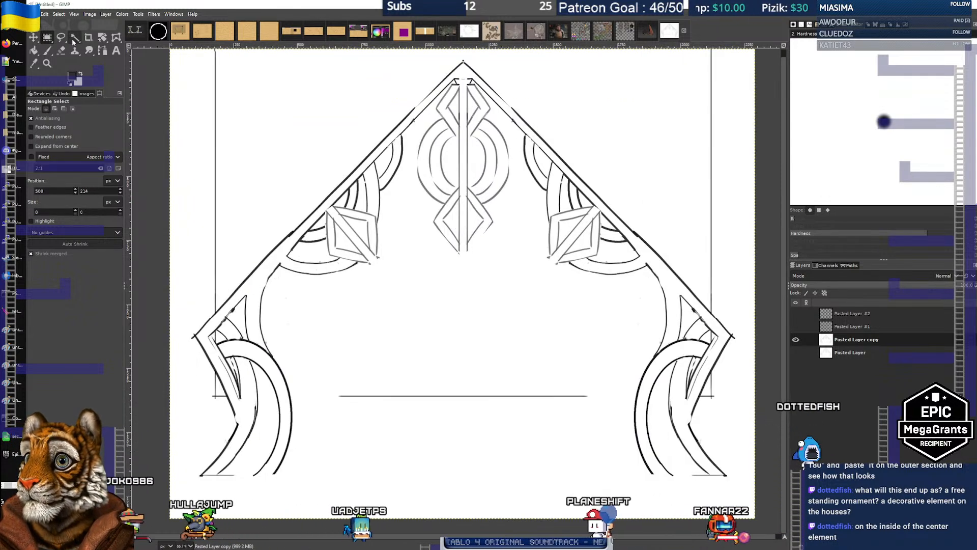
pyautogui.click(48, 50)
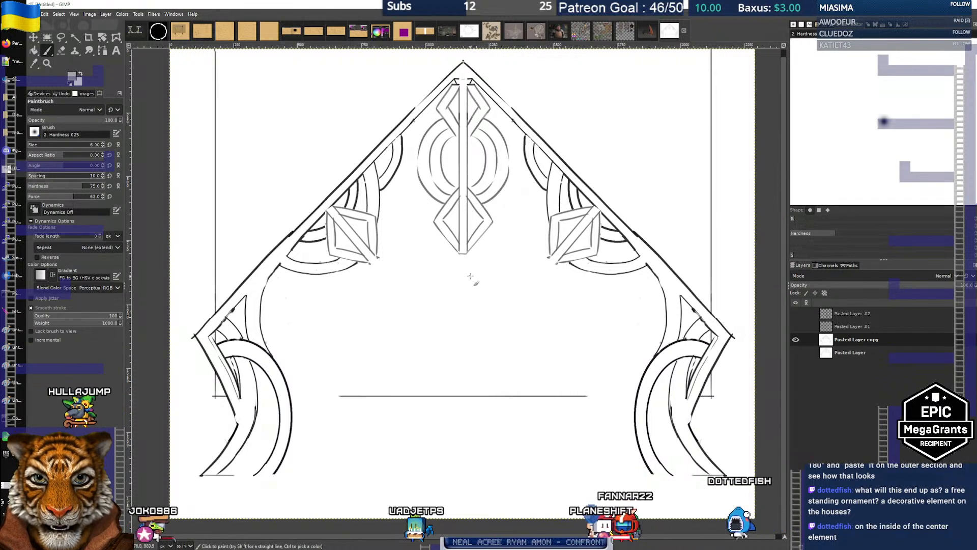
pyautogui.keyDown('ctrl'); pyautogui.scroll(-1, 467, 268); pyautogui.keyUp('ctrl')
pyautogui.moveTo(479, 302); pyautogui.dragTo(461, 297)
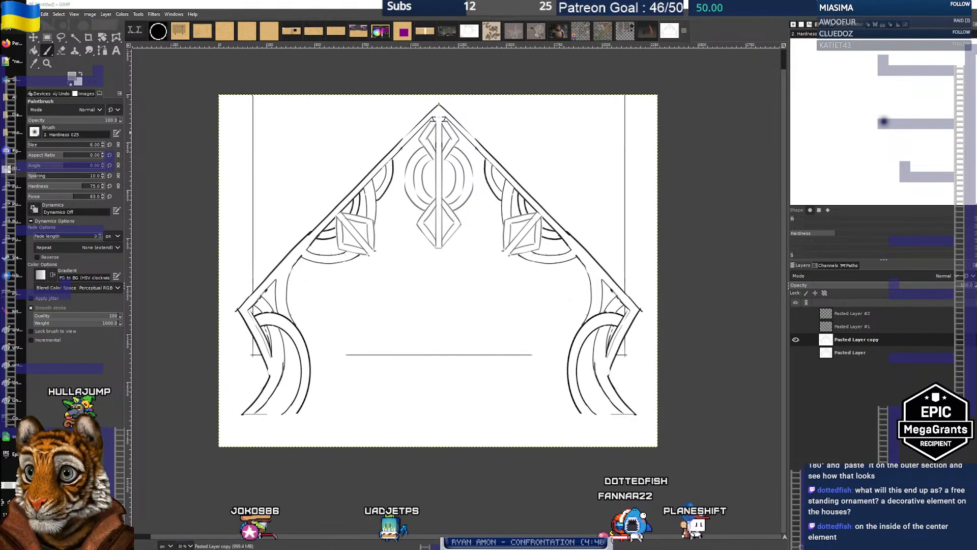
# Switch to the web browser, search for "stargate portal" and preview the Stargate Wiki images of the gate
pyautogui.hotkey('alt', 'Tab')
pyautogui.click(489, 24)
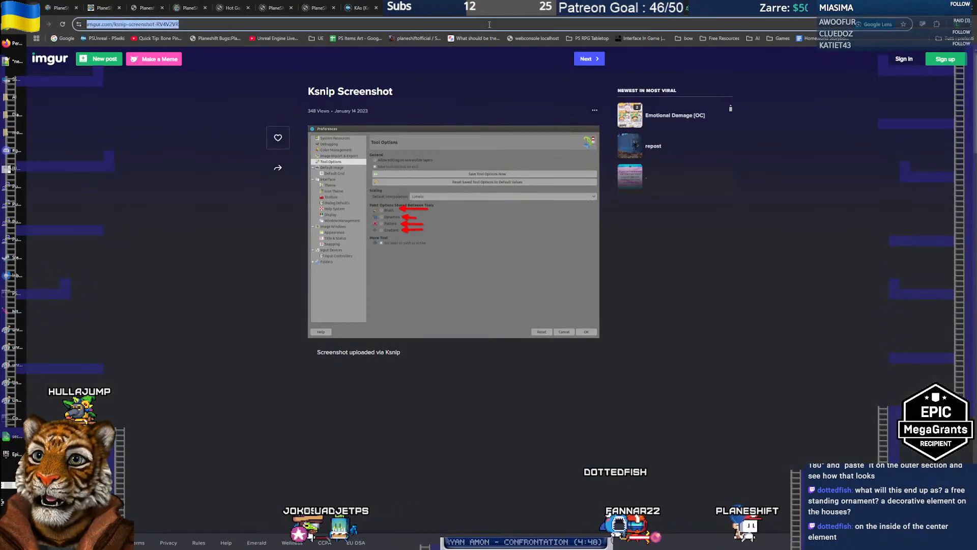
pyautogui.write('stargate portal')
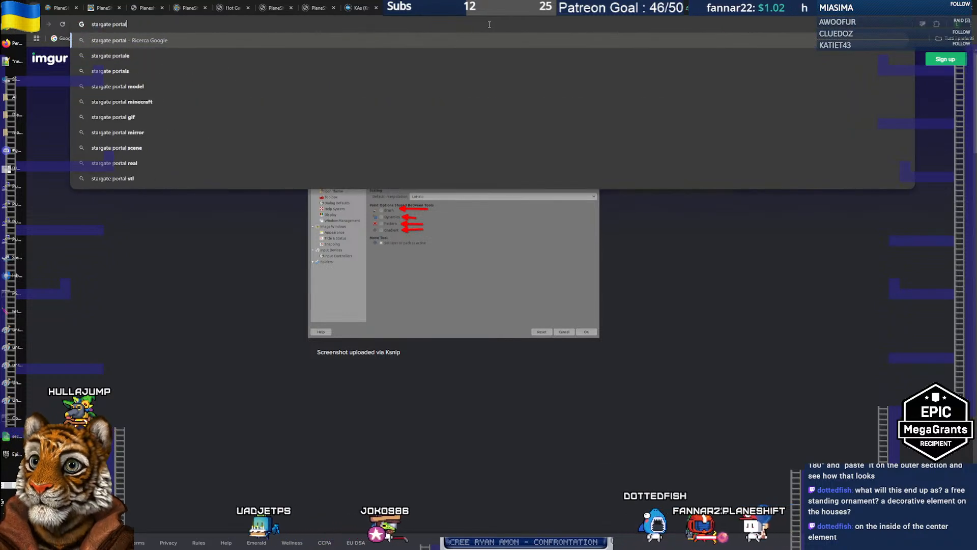
pyautogui.press('Return')
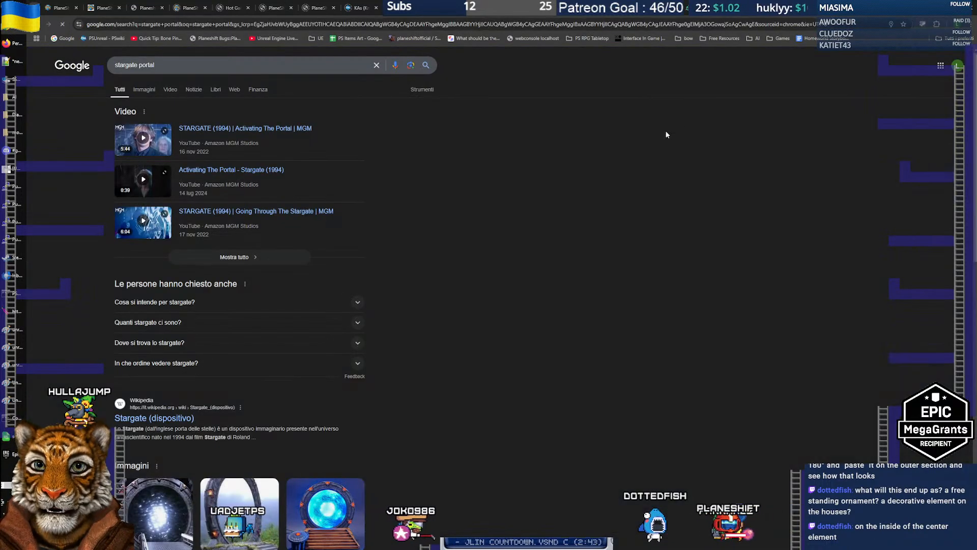
pyautogui.click(175, 481)
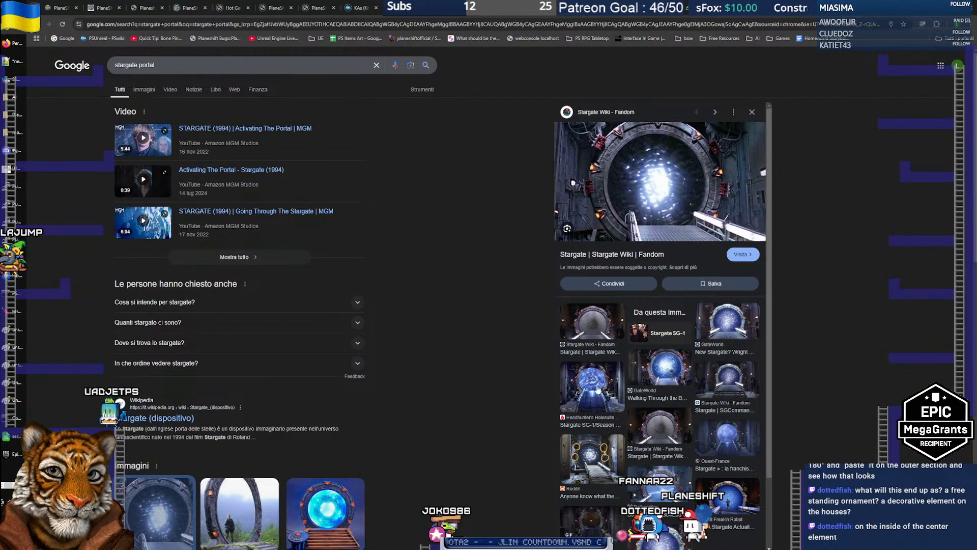
pyautogui.click(594, 311)
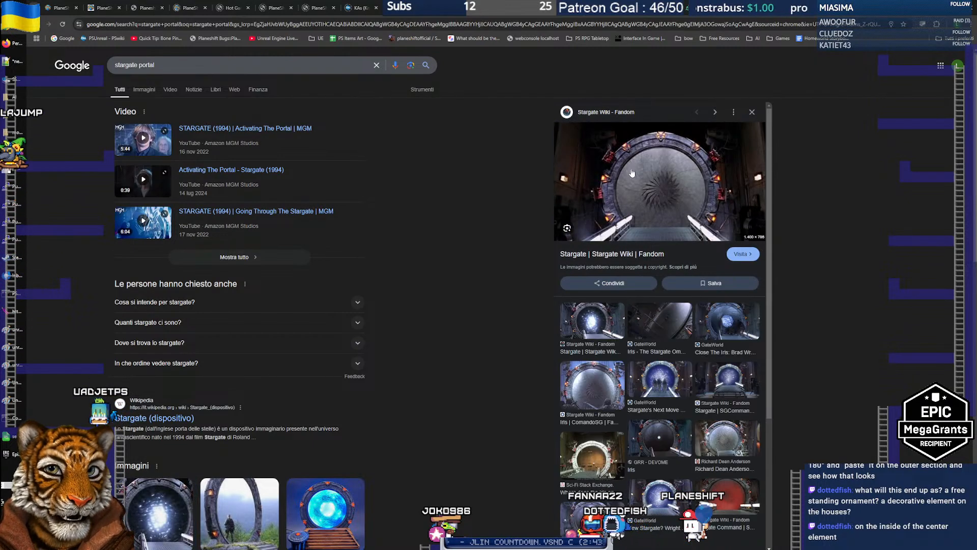
# Switch to Paint and sketch a large tilted red oval with pointed arches at its upper-left and lower-right ends
pyautogui.hotkey('alt', 'Tab')
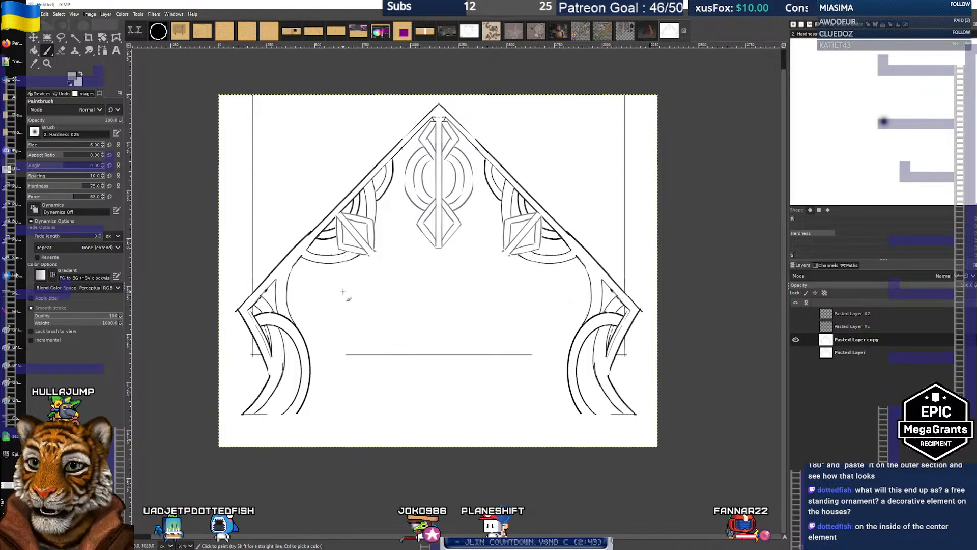
pyautogui.hotkey('alt', 'Tab')
pyautogui.hotkey('alt', 'Tab')
pyautogui.hotkey('alt', 'Tab')
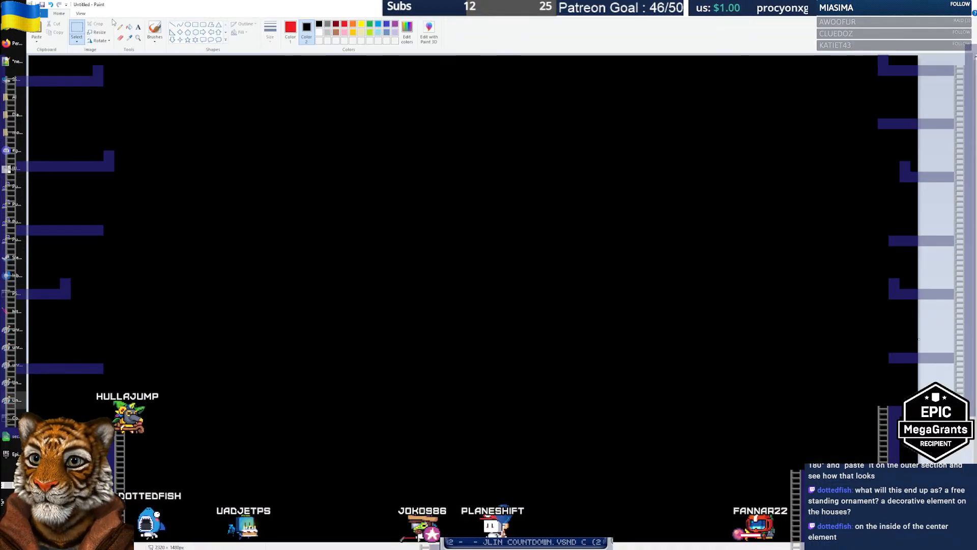
pyautogui.click(120, 26)
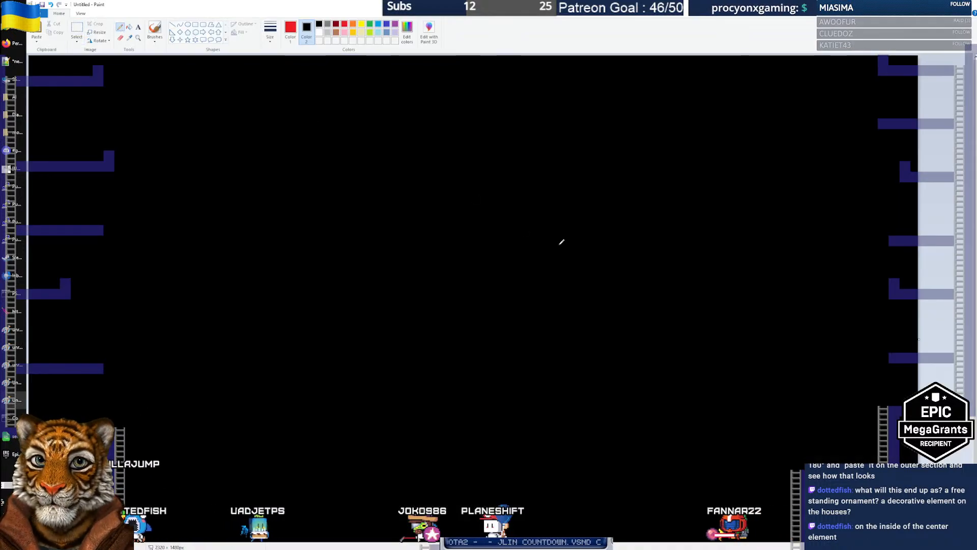
pyautogui.moveTo(184, 138)
pyautogui.mouseDown()
pyautogui.moveTo(264, 291)
pyautogui.moveTo(617, 378)
pyautogui.mouseUp()
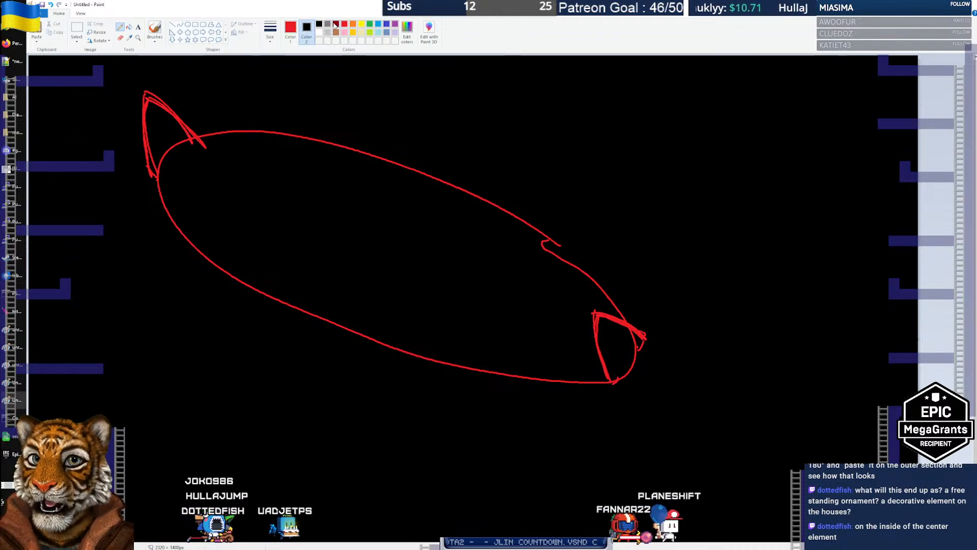
# Draw a pair of brown path lines leading outward from both the upper-left and lower-right arches
pyautogui.click(335, 32)
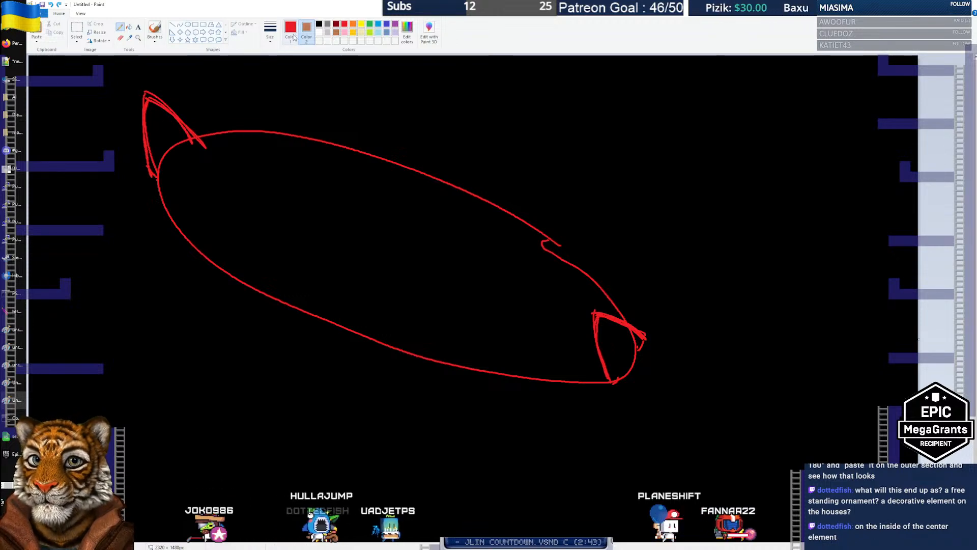
pyautogui.click(294, 38)
pyautogui.click(335, 32)
pyautogui.moveTo(193, 138)
pyautogui.mouseDown()
pyautogui.moveTo(136, 119)
pyautogui.moveTo(28, 116)
pyautogui.mouseUp()
pyautogui.moveTo(150, 169)
pyautogui.mouseDown()
pyautogui.moveTo(113, 145)
pyautogui.moveTo(29, 144)
pyautogui.mouseUp()
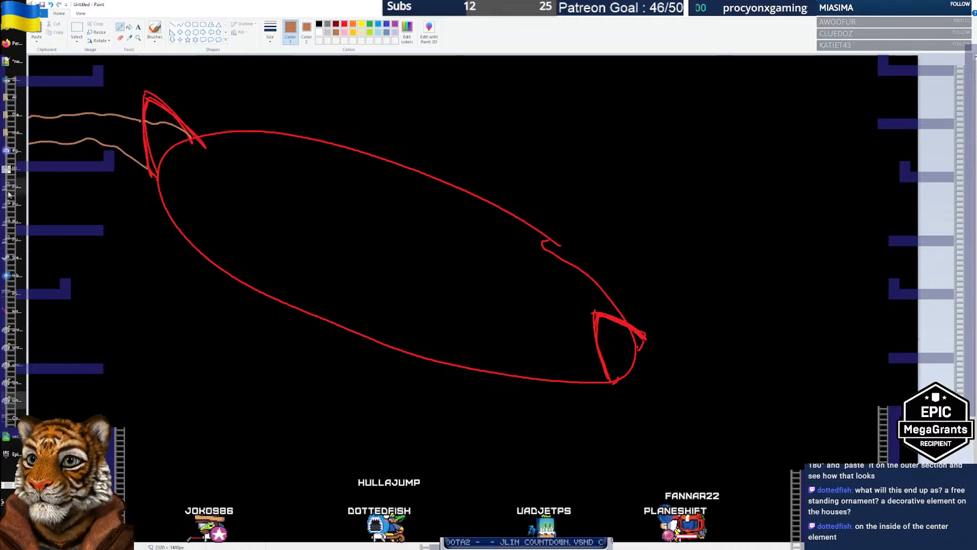
pyautogui.moveTo(642, 337)
pyautogui.mouseDown()
pyautogui.moveTo(665, 346)
pyautogui.moveTo(763, 448)
pyautogui.moveTo(783, 509)
pyautogui.mouseUp()
pyautogui.moveTo(613, 380)
pyautogui.mouseDown()
pyautogui.moveTo(705, 460)
pyautogui.moveTo(725, 532)
pyautogui.mouseUp()
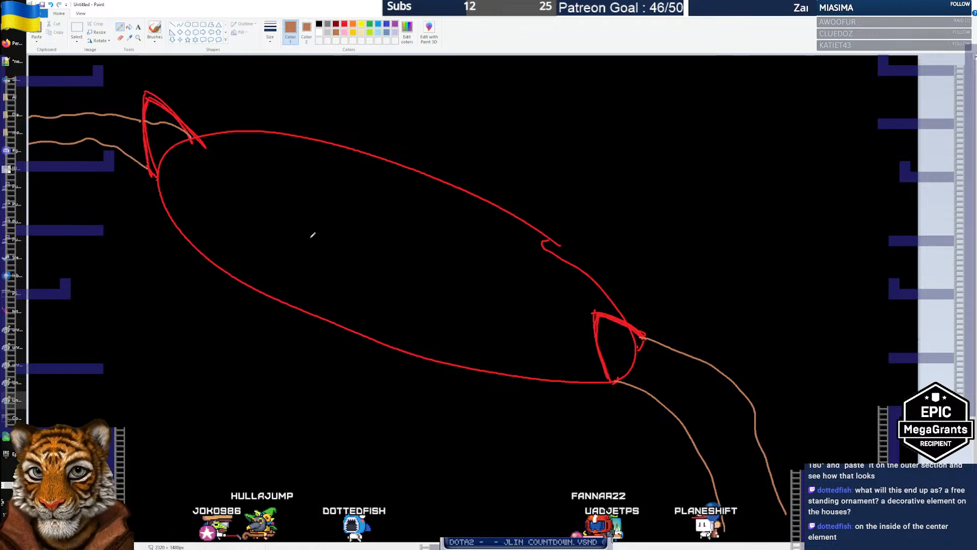
# Draw a red rim along the oval's lower edge between the arches and fill it with short hatch strokes
pyautogui.click(344, 24)
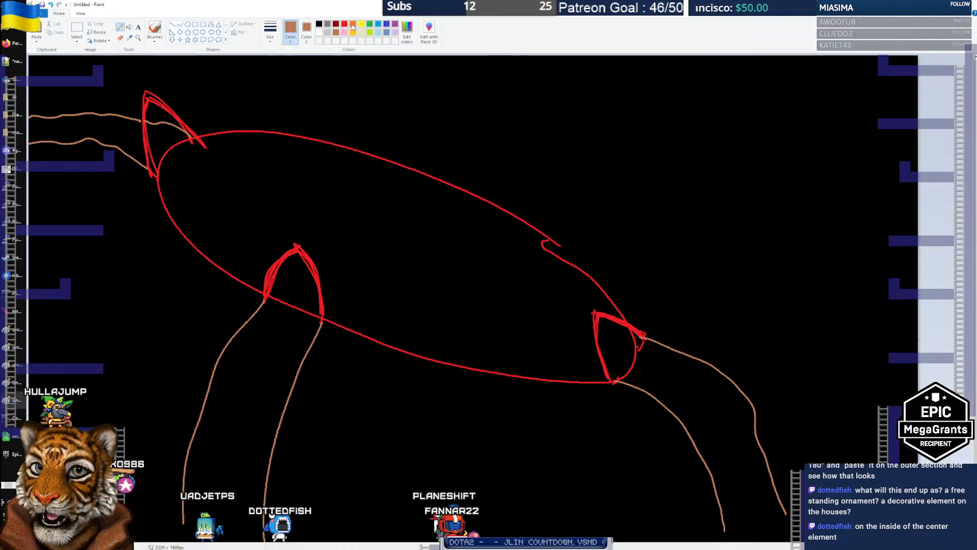
pyautogui.moveTo(151, 202)
pyautogui.mouseDown()
pyautogui.moveTo(163, 228)
pyautogui.moveTo(204, 282)
pyautogui.moveTo(190, 273)
pyautogui.moveTo(254, 290)
pyautogui.mouseUp()
pyautogui.moveTo(225, 284); pyautogui.dragTo(238, 281)
pyautogui.moveTo(174, 243); pyautogui.dragTo(186, 237)
pyautogui.moveTo(167, 231); pyautogui.dragTo(175, 226)
pyautogui.moveTo(164, 215); pyautogui.dragTo(160, 196)
pyautogui.moveTo(153, 191); pyautogui.dragTo(158, 188)
pyautogui.moveTo(147, 181); pyautogui.dragTo(151, 178)
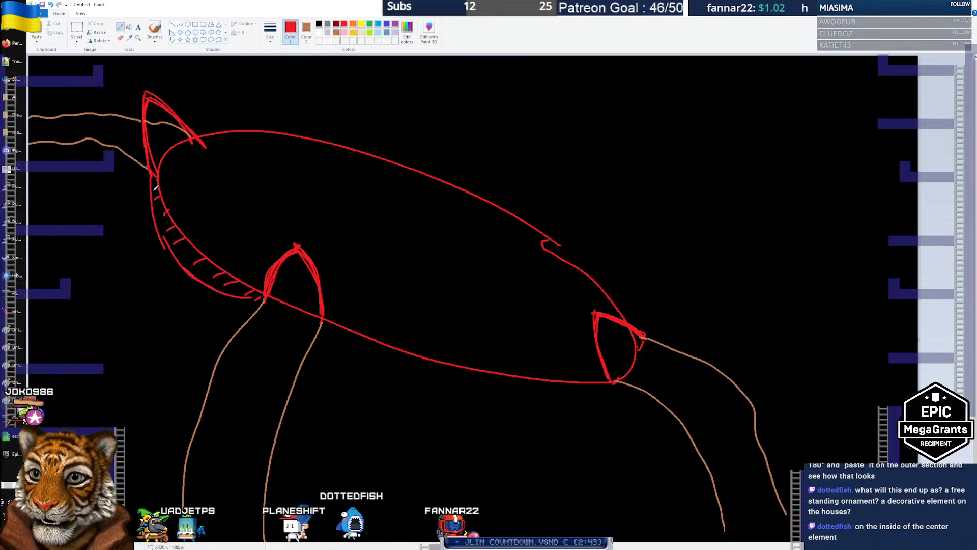
pyautogui.moveTo(164, 236); pyautogui.dragTo(170, 233)
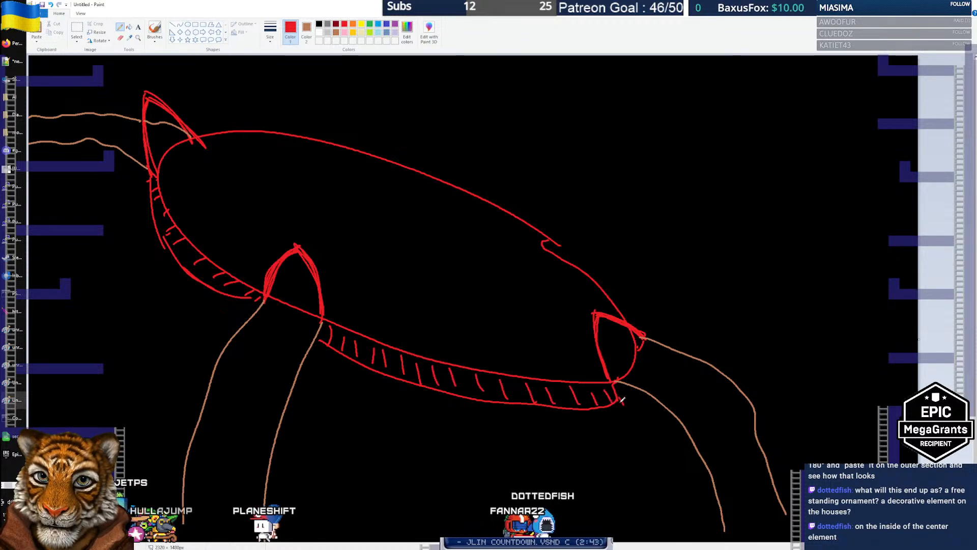
# Draw a hatched red rim along the oval's upper edge and a small red oval inside the large one
pyautogui.moveTo(216, 116)
pyautogui.mouseDown()
pyautogui.moveTo(464, 154)
pyautogui.moveTo(567, 217)
pyautogui.moveTo(632, 279)
pyautogui.moveTo(635, 321)
pyautogui.mouseUp()
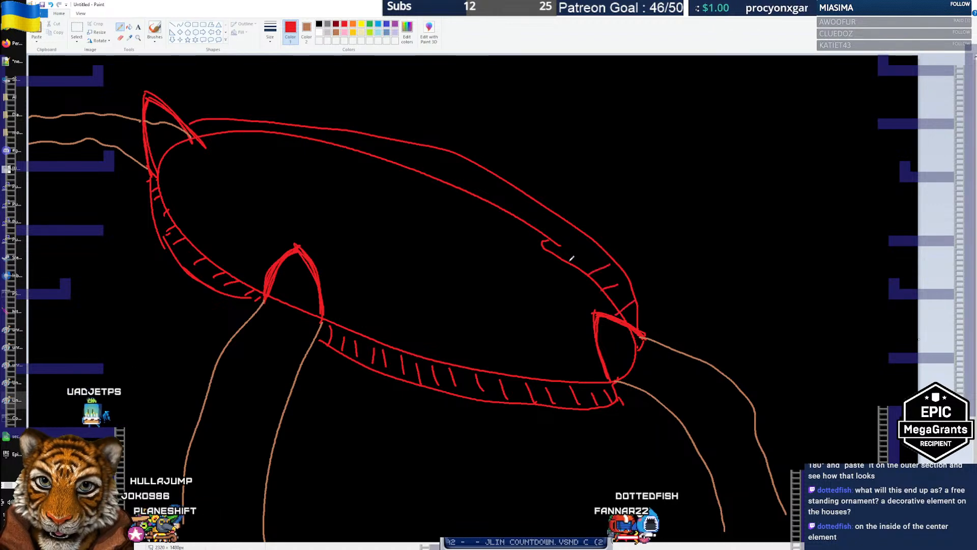
pyautogui.moveTo(504, 179)
pyautogui.mouseDown()
pyautogui.moveTo(472, 176)
pyautogui.moveTo(419, 142)
pyautogui.moveTo(367, 148)
pyautogui.moveTo(287, 126)
pyautogui.mouseUp()
pyautogui.moveTo(210, 128); pyautogui.dragTo(209, 121)
pyautogui.moveTo(201, 130); pyautogui.dragTo(199, 131)
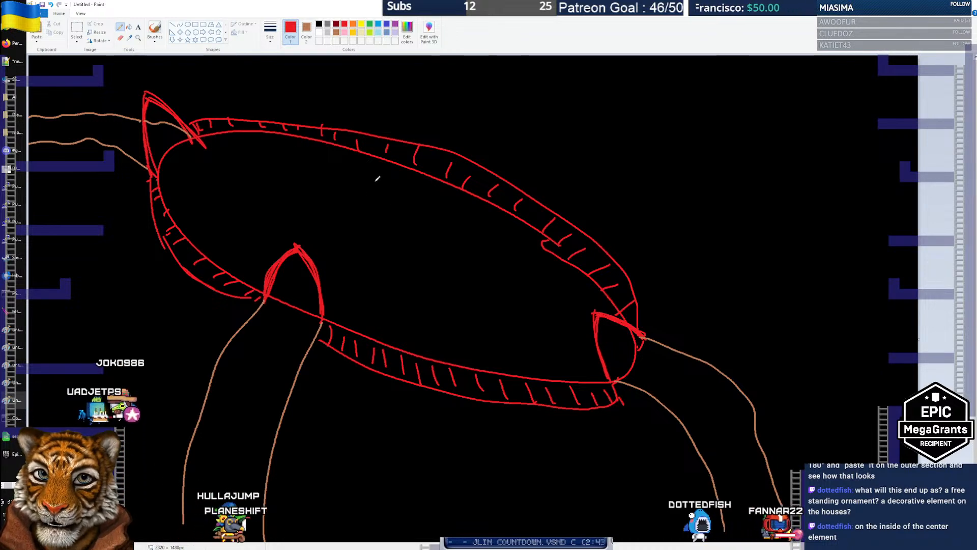
pyautogui.moveTo(375, 178)
pyautogui.mouseDown()
pyautogui.moveTo(337, 182)
pyautogui.moveTo(404, 207)
pyautogui.moveTo(374, 179)
pyautogui.mouseUp()
# Try to clear a rectangular section of the upper rim above the small oval, and undo it
pyautogui.click(77, 29)
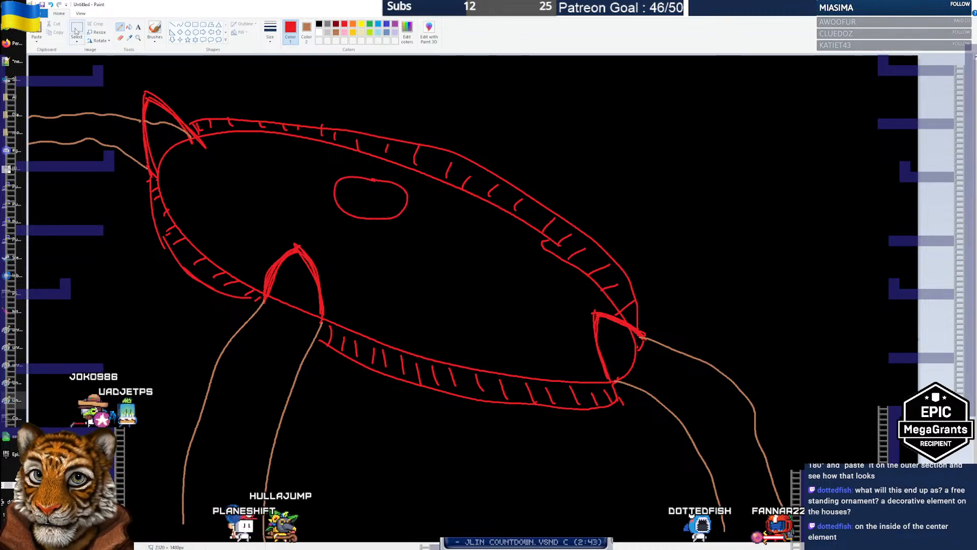
pyautogui.moveTo(334, 106); pyautogui.dragTo(413, 173)
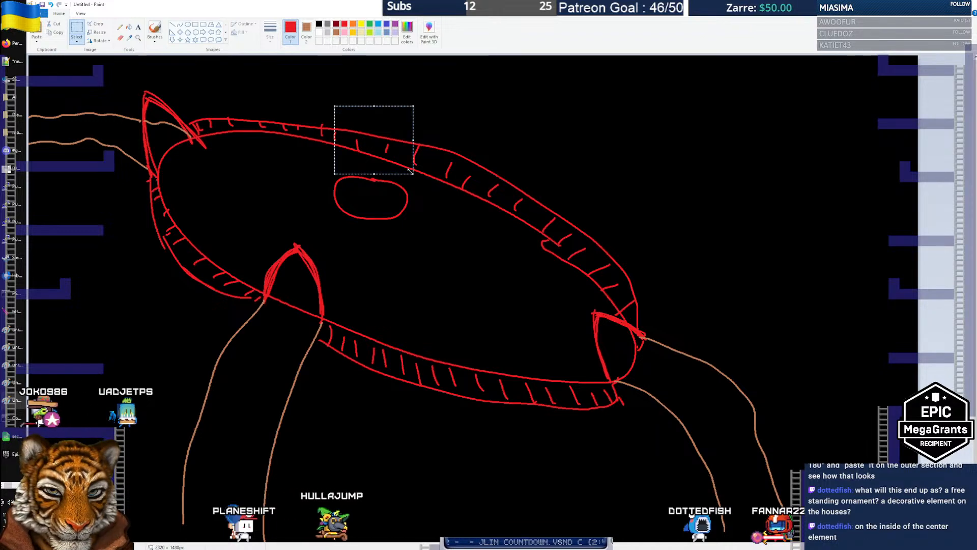
pyautogui.press('Delete')
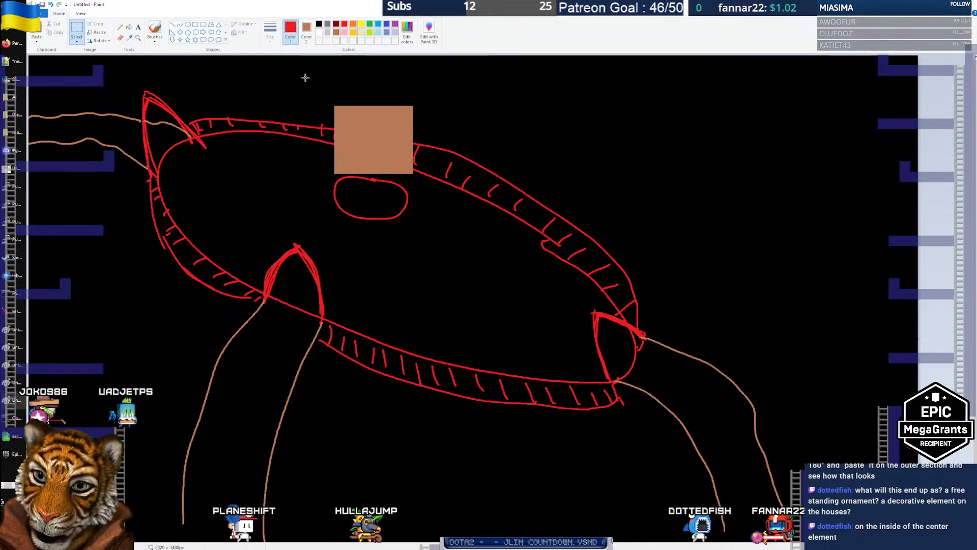
pyautogui.hotkey('ctrl', 'z')
# Set the background colour to black and clear a rectangular section of the upper rim above the small oval
pyautogui.click(307, 30)
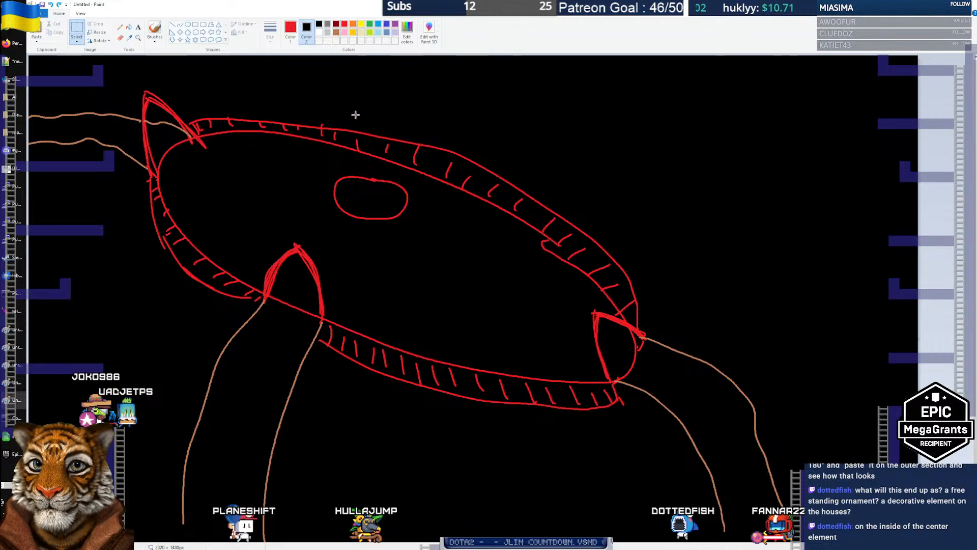
pyautogui.moveTo(341, 105); pyautogui.dragTo(404, 169)
pyautogui.press('Delete')
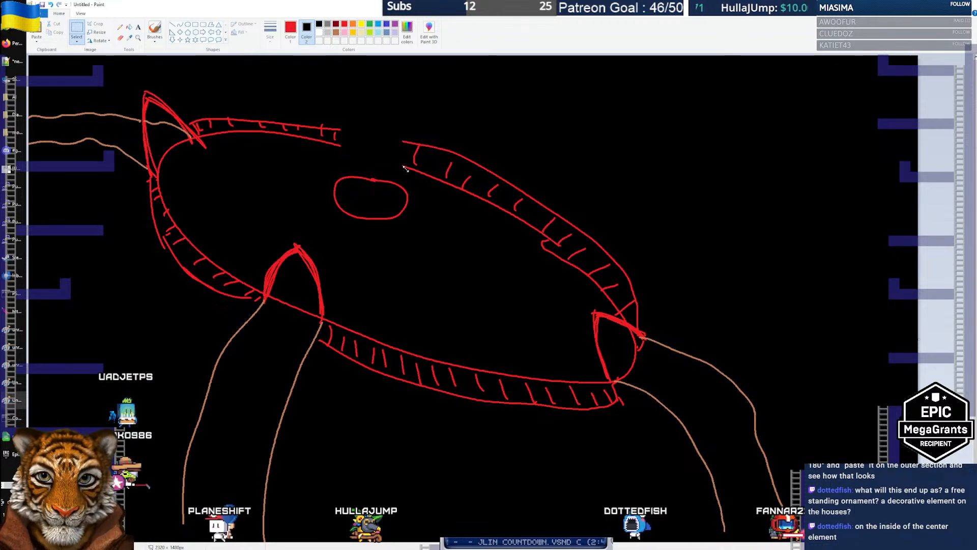
# Draw a red flame rising from the small oval through the rim gap and an outer bowl edge around the oval
pyautogui.click(120, 28)
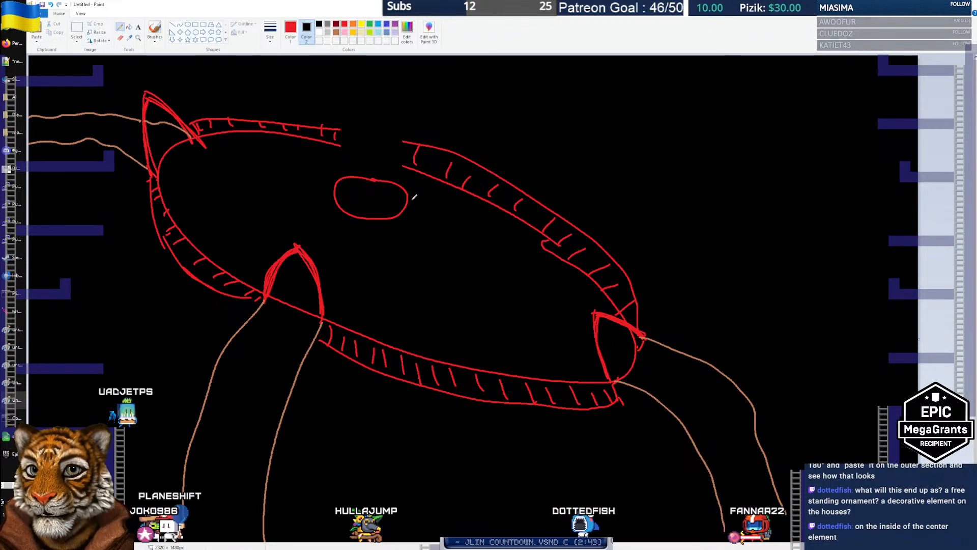
pyautogui.moveTo(355, 188)
pyautogui.mouseDown()
pyautogui.moveTo(361, 88)
pyautogui.moveTo(372, 120)
pyautogui.moveTo(395, 108)
pyautogui.mouseUp()
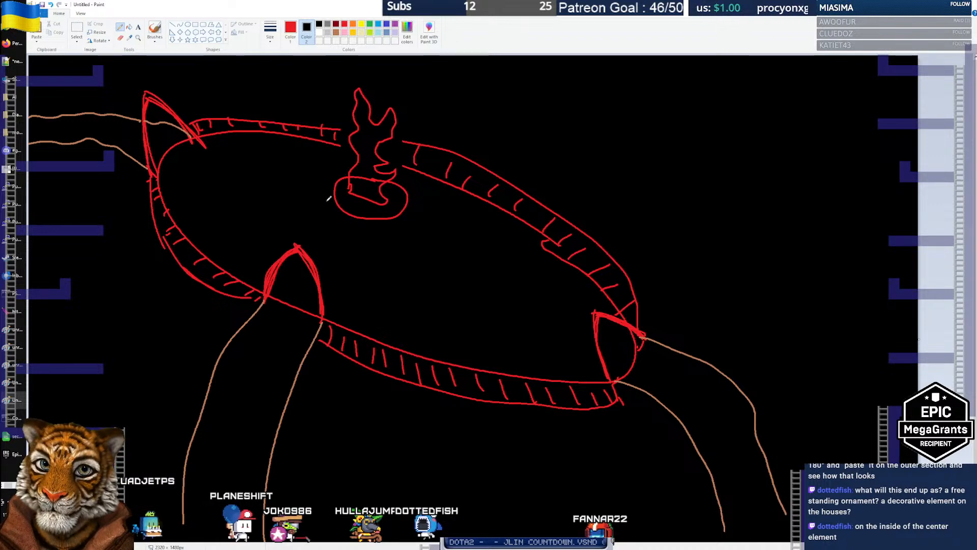
pyautogui.moveTo(403, 221); pyautogui.dragTo(409, 194)
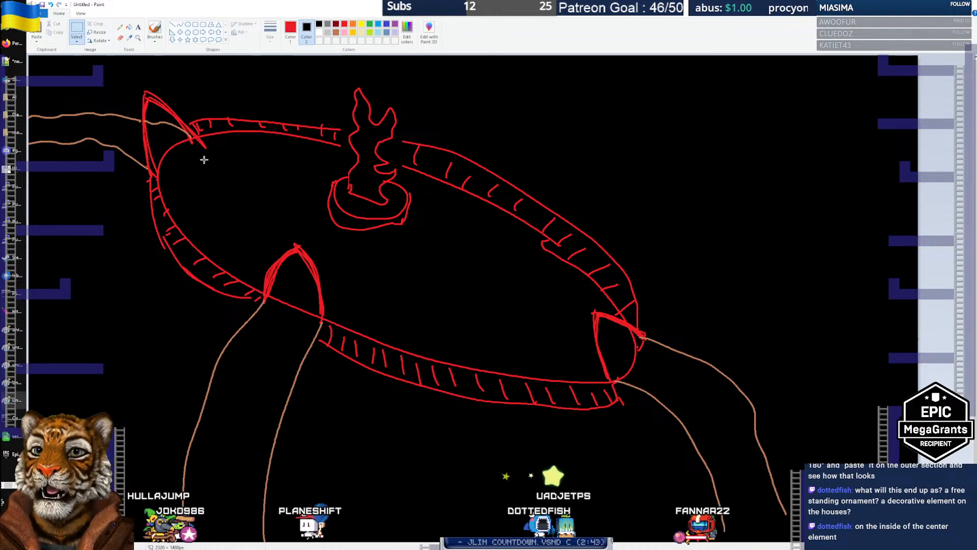
# Draw two parallel red diagonal lines to the upper right of the large oval and a small hatched shape above them
pyautogui.hotkey('alt', 'Tab')
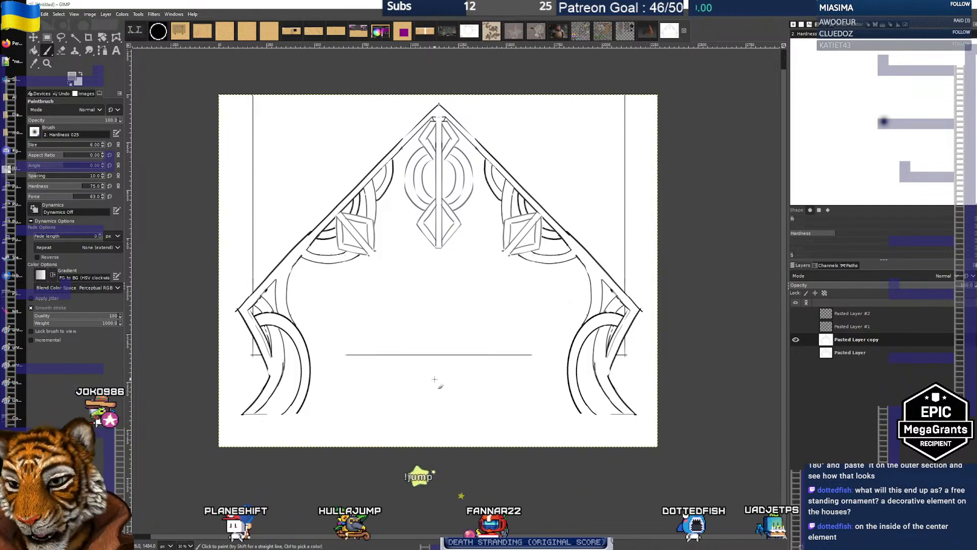
pyautogui.hotkey('alt', 'Tab')
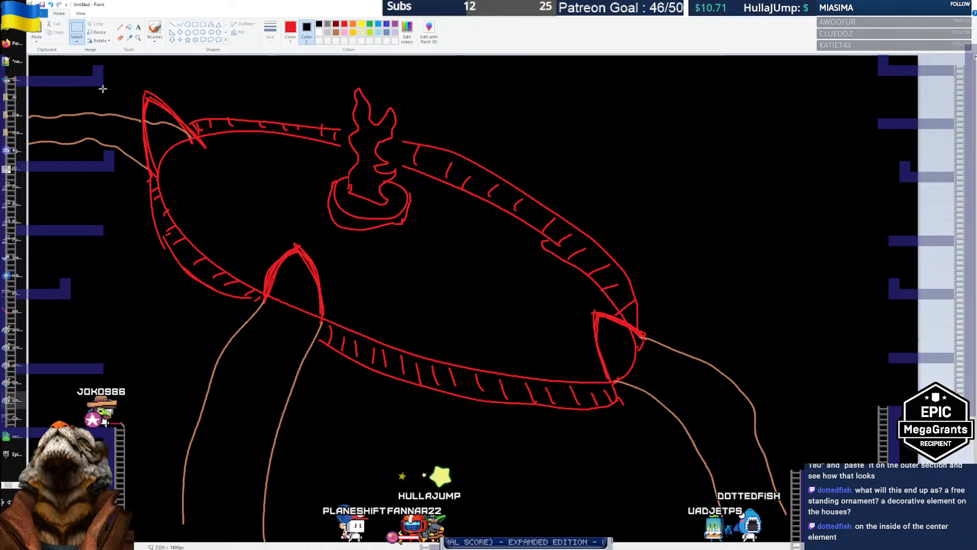
pyautogui.click(120, 27)
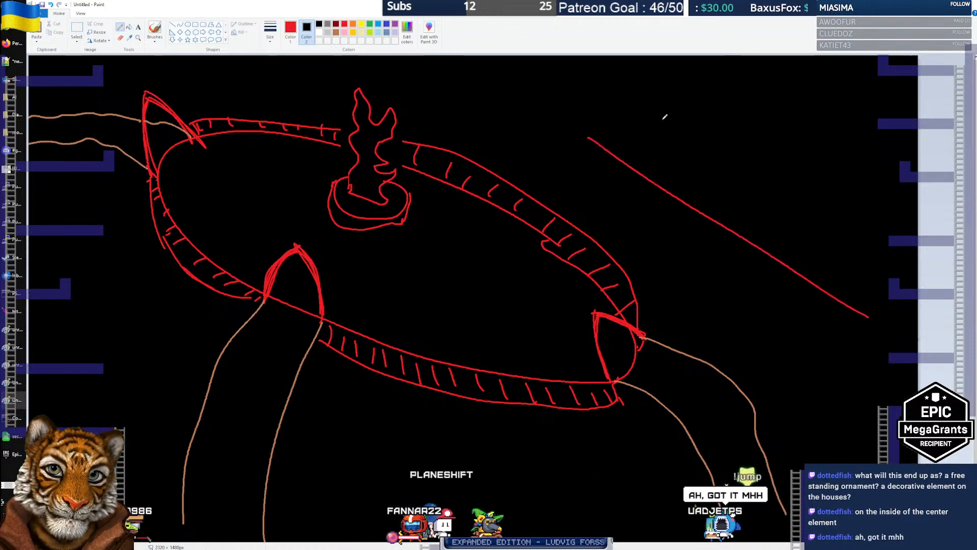
pyautogui.moveTo(786, 193); pyautogui.dragTo(875, 263)
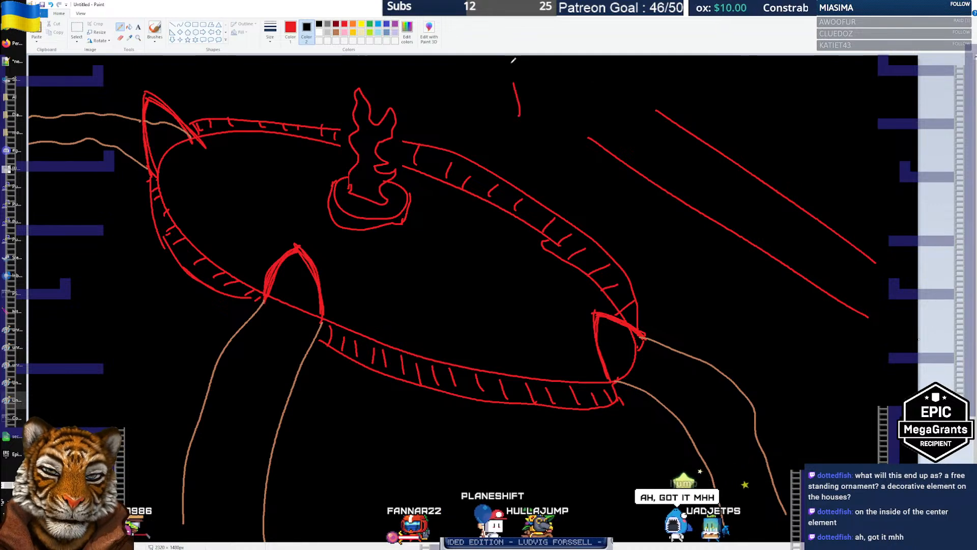
pyautogui.moveTo(564, 68)
pyautogui.mouseDown()
pyautogui.moveTo(590, 66)
pyautogui.moveTo(527, 123)
pyautogui.moveTo(531, 107)
pyautogui.moveTo(508, 109)
pyautogui.moveTo(642, 72)
pyautogui.mouseUp()
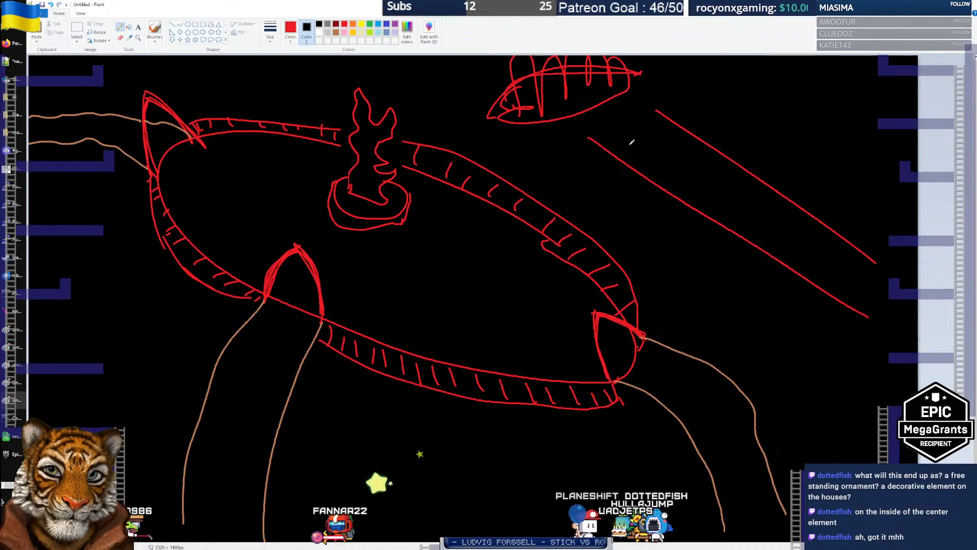
# Draw three red arches spaced along the path, each spanning the two parallel diagonal lines
pyautogui.moveTo(627, 158)
pyautogui.mouseDown()
pyautogui.moveTo(633, 108)
pyautogui.moveTo(633, 170)
pyautogui.moveTo(624, 109)
pyautogui.moveTo(630, 151)
pyautogui.moveTo(637, 107)
pyautogui.moveTo(696, 136)
pyautogui.moveTo(637, 111)
pyautogui.mouseUp()
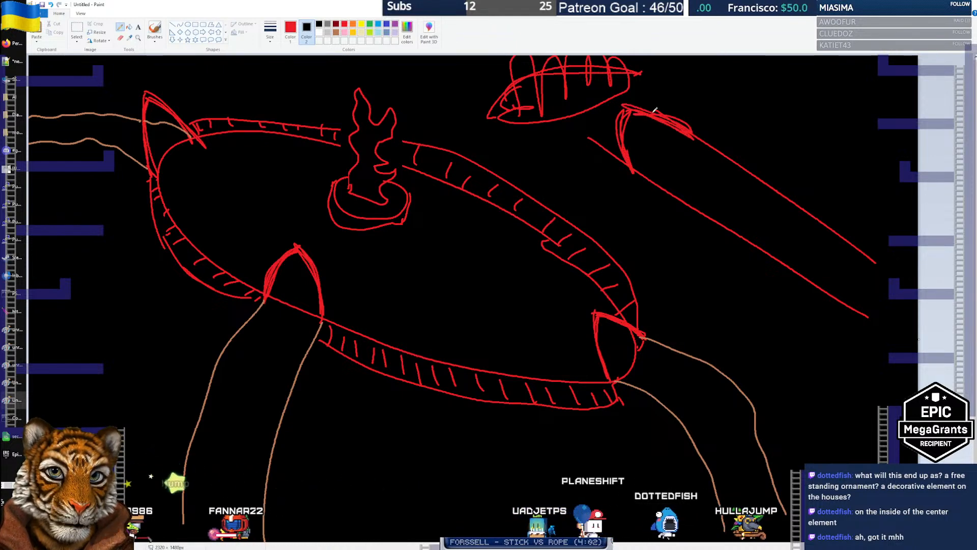
pyautogui.moveTo(727, 227)
pyautogui.mouseDown()
pyautogui.moveTo(719, 176)
pyautogui.moveTo(726, 218)
pyautogui.moveTo(730, 157)
pyautogui.moveTo(731, 223)
pyautogui.moveTo(727, 161)
pyautogui.moveTo(771, 178)
pyautogui.moveTo(783, 197)
pyautogui.moveTo(729, 159)
pyautogui.moveTo(782, 202)
pyautogui.mouseUp()
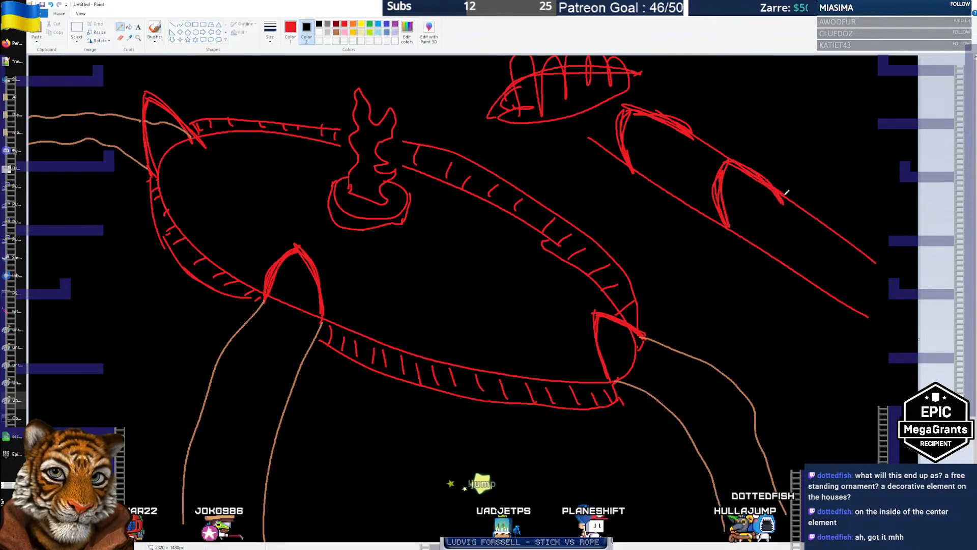
pyautogui.moveTo(823, 292)
pyautogui.mouseDown()
pyautogui.moveTo(806, 233)
pyautogui.moveTo(810, 258)
pyautogui.moveTo(842, 234)
pyautogui.moveTo(873, 250)
pyautogui.mouseUp()
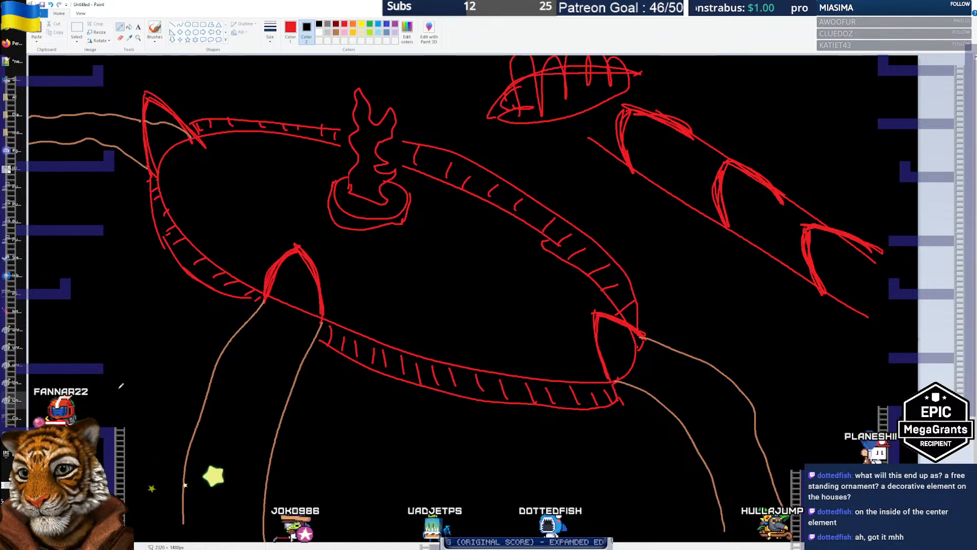
# Sketch a small red house near the lower-left corner, surrounded by a dashed circle with a small arch at its lower edge
pyautogui.moveTo(99, 436)
pyautogui.mouseDown()
pyautogui.moveTo(114, 388)
pyautogui.moveTo(117, 418)
pyautogui.moveTo(94, 436)
pyautogui.moveTo(122, 403)
pyautogui.moveTo(135, 414)
pyautogui.moveTo(116, 433)
pyautogui.mouseUp()
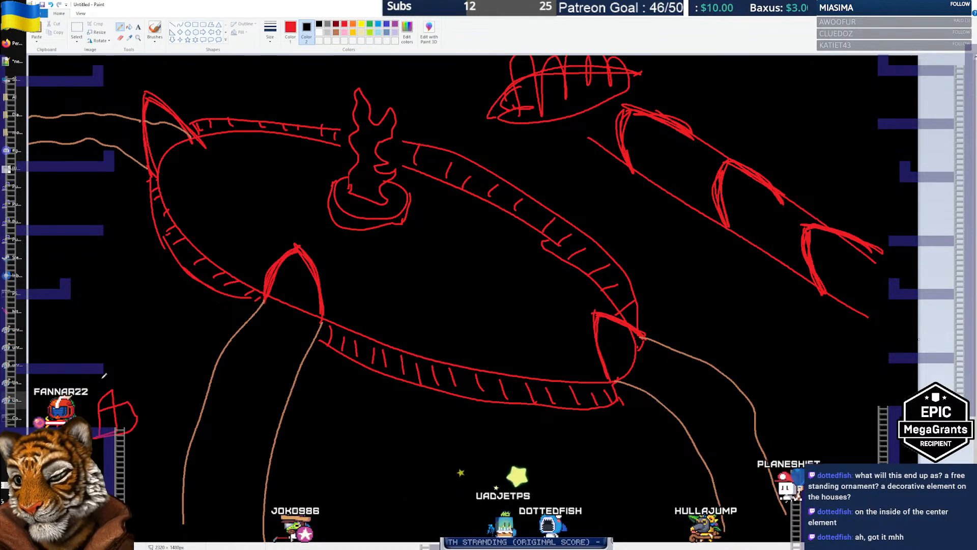
pyautogui.moveTo(104, 374); pyautogui.dragTo(97, 376)
pyautogui.moveTo(83, 379)
pyautogui.mouseDown()
pyautogui.moveTo(126, 377)
pyautogui.moveTo(154, 402)
pyautogui.mouseUp()
pyautogui.moveTo(158, 411); pyautogui.dragTo(160, 416)
pyautogui.moveTo(164, 426); pyautogui.dragTo(164, 429)
pyautogui.moveTo(165, 437); pyautogui.dragTo(160, 449)
pyautogui.moveTo(143, 452); pyautogui.dragTo(125, 455)
pyautogui.moveTo(105, 452); pyautogui.dragTo(92, 457)
pyautogui.moveTo(65, 419); pyautogui.dragTo(65, 411)
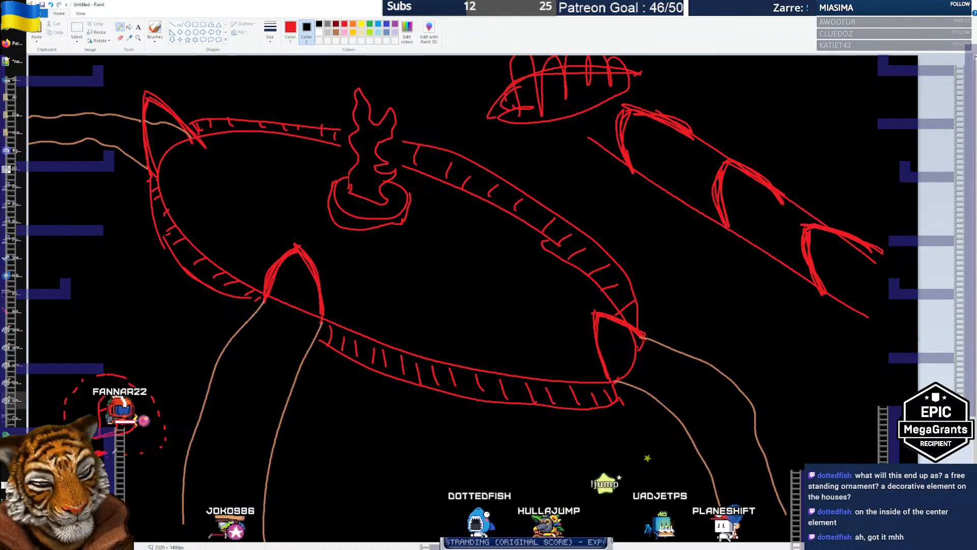
pyautogui.moveTo(112, 456); pyautogui.dragTo(125, 474)
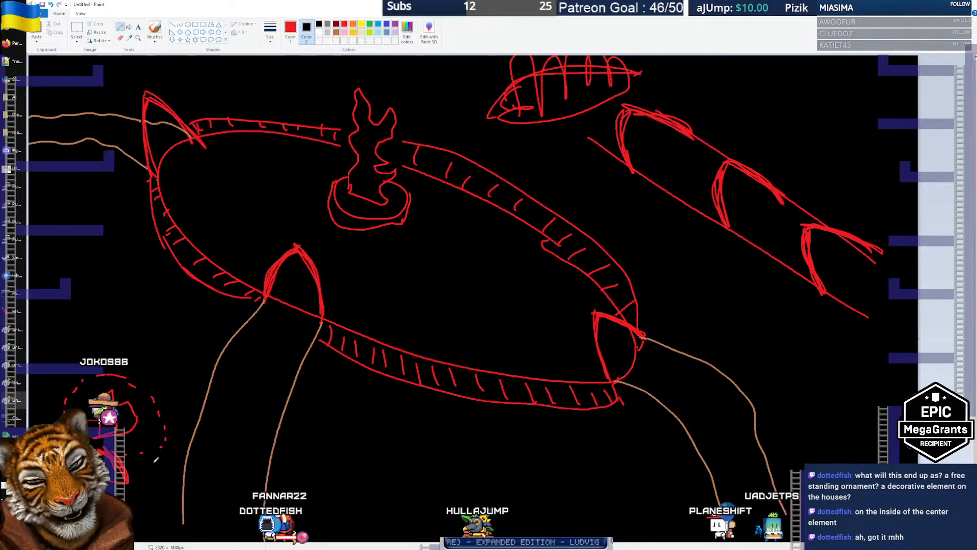
# Select the small house sketch with its dashed circle and arch, and move it up beside the large oval
pyautogui.click(76, 28)
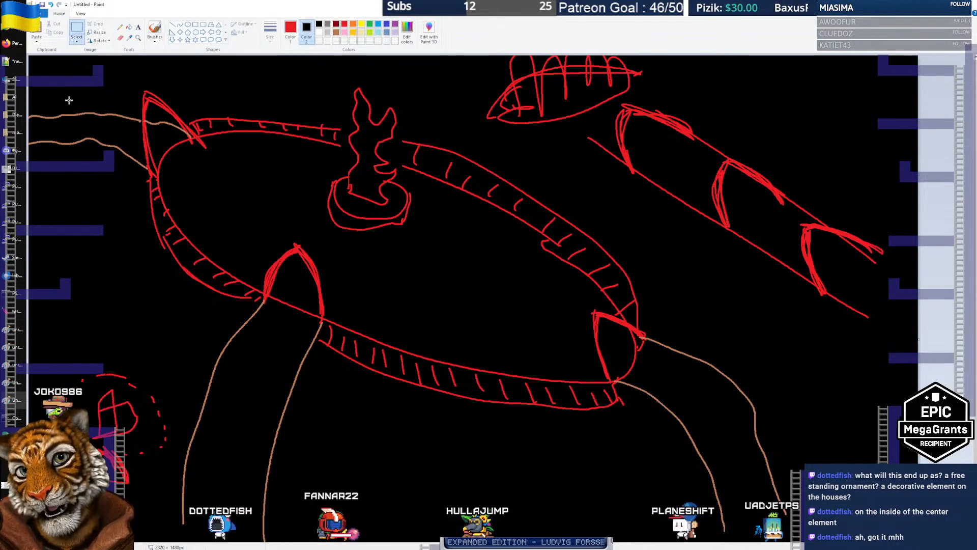
pyautogui.moveTo(51, 353); pyautogui.dragTo(178, 488)
pyautogui.moveTo(160, 452); pyautogui.dragTo(154, 355)
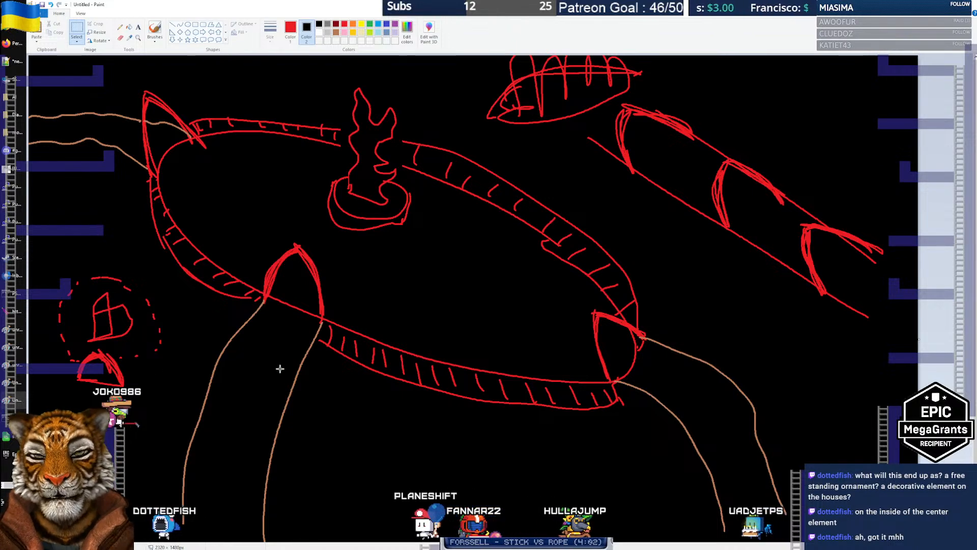
# Switch to GIMP, circle the gable's upper part and its left leg with the Paintbrush, and undo both strokes
pyautogui.hotkey('alt', 'Tab')
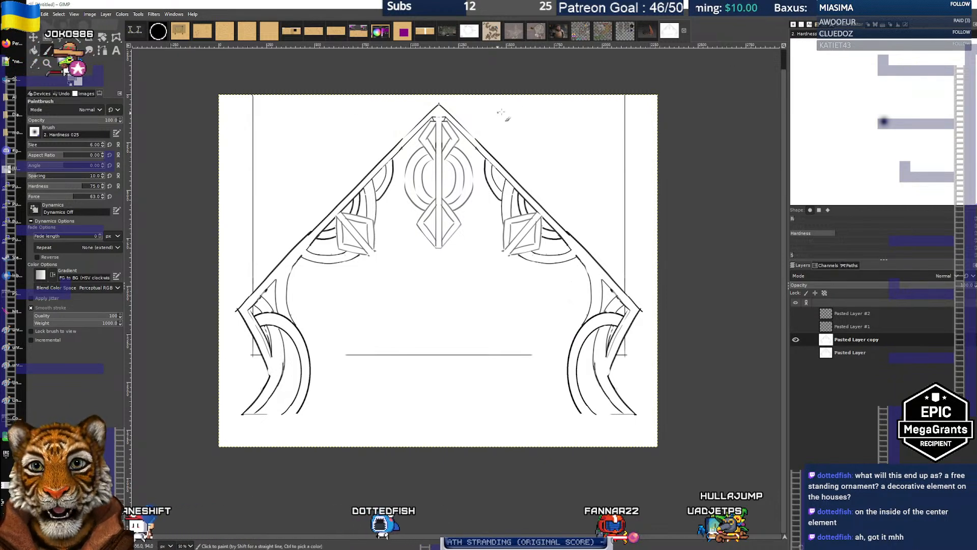
pyautogui.moveTo(271, 214)
pyautogui.mouseDown()
pyautogui.moveTo(504, 312)
pyautogui.moveTo(634, 195)
pyautogui.moveTo(439, 105)
pyautogui.mouseUp()
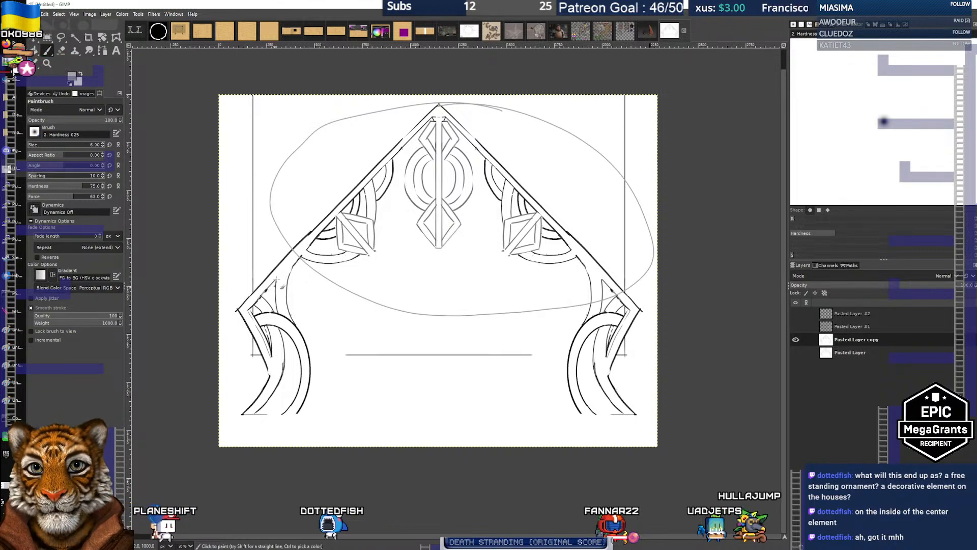
pyautogui.moveTo(278, 258)
pyautogui.mouseDown()
pyautogui.moveTo(338, 410)
pyautogui.moveTo(301, 298)
pyautogui.moveTo(228, 260)
pyautogui.mouseUp()
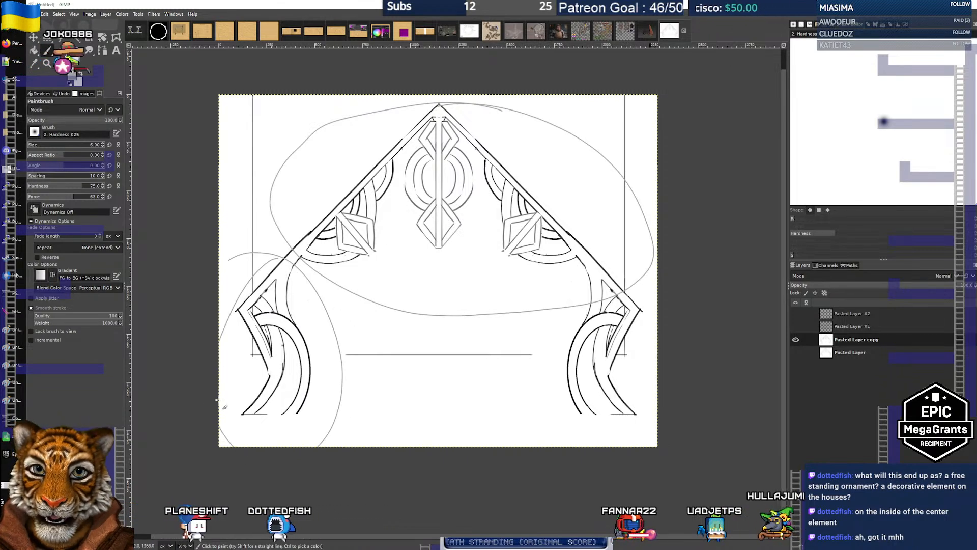
pyautogui.hotkey('ctrl', 'z')
pyautogui.hotkey('ctrl', 'z')
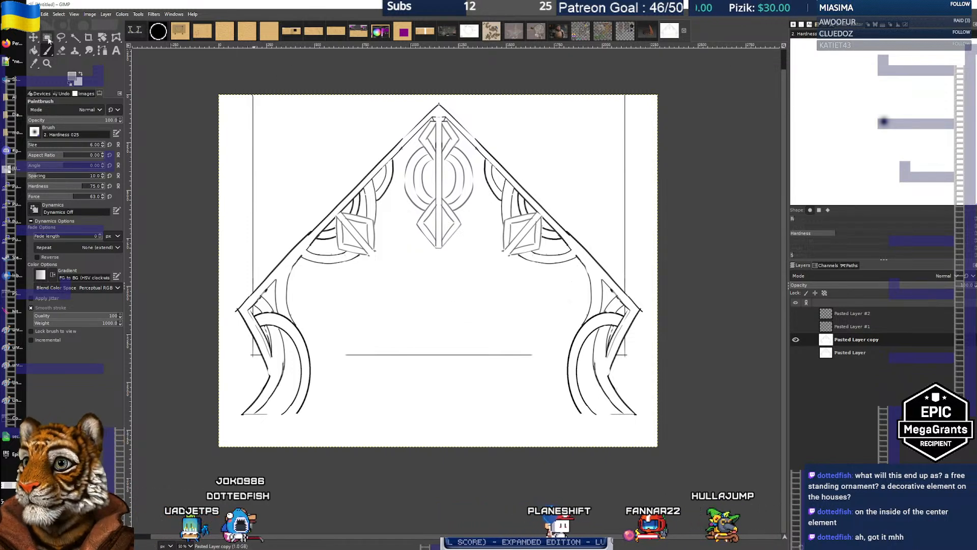
# Outline the right slope's inner ornament with Free Select, paste a copy, and move it outside the gable to the upper right
pyautogui.press('f')
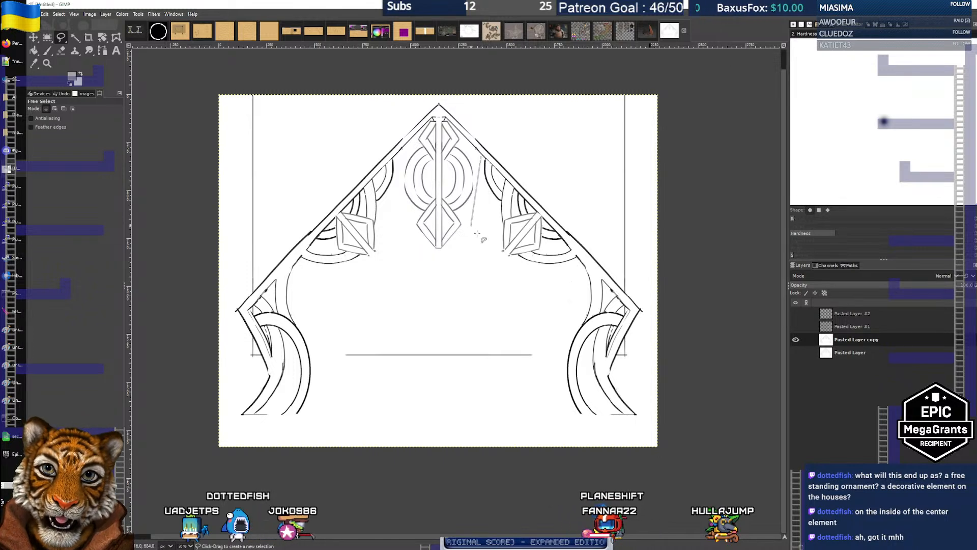
pyautogui.click(584, 271)
pyautogui.click(584, 261)
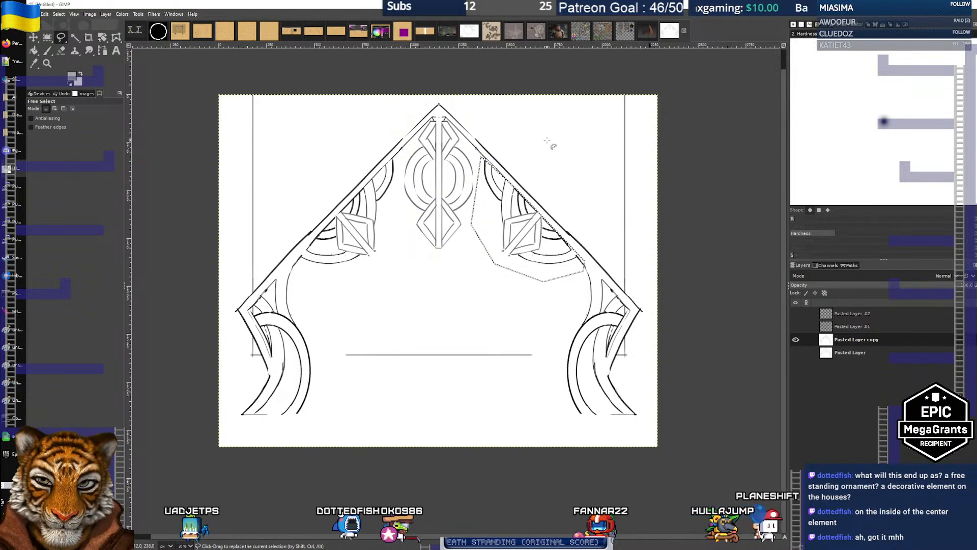
pyautogui.hotkey('ctrl', 'v')
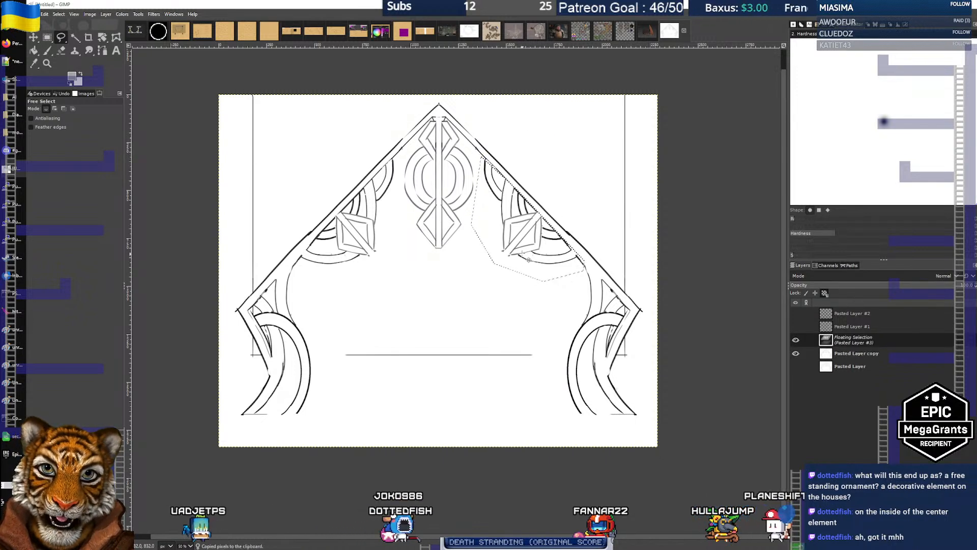
pyautogui.moveTo(541, 234); pyautogui.dragTo(581, 194)
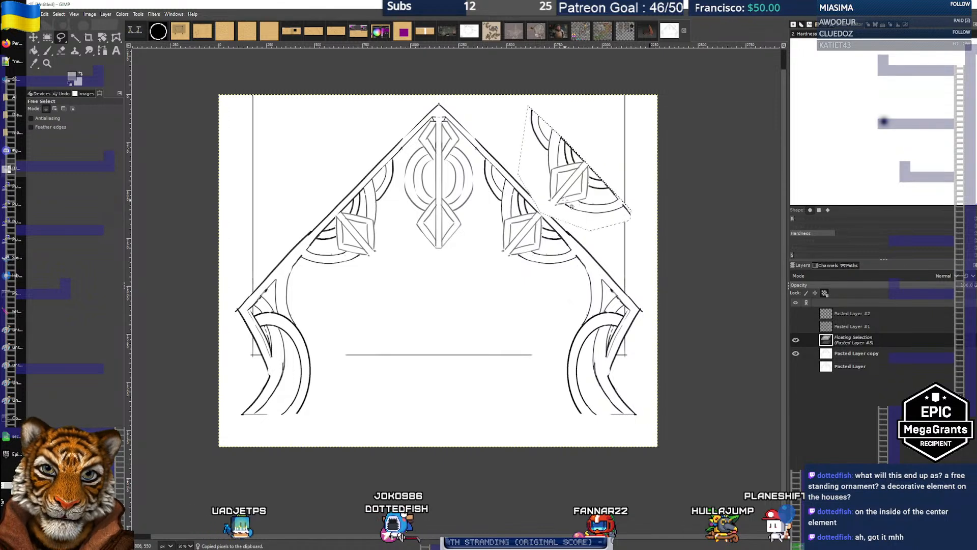
pyautogui.hotkey('shift', 'r')
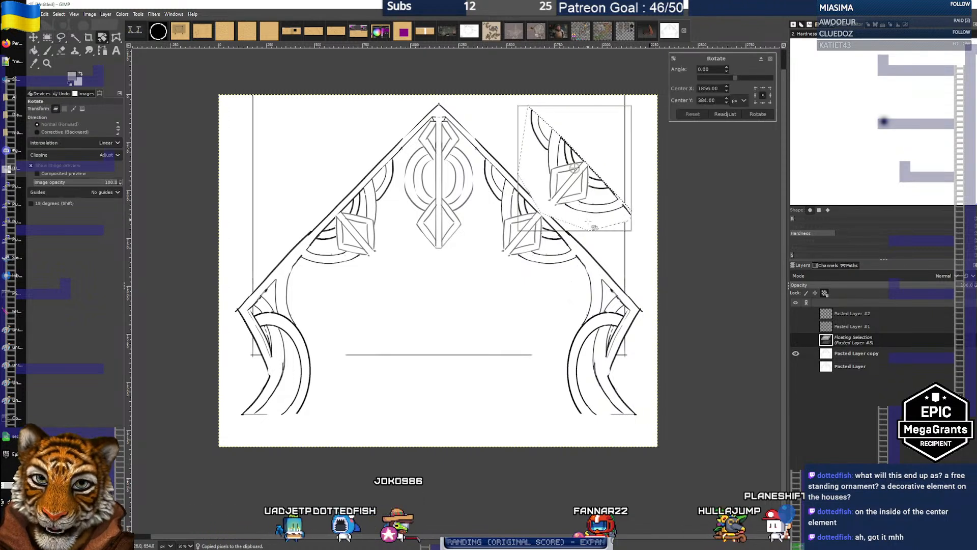
pyautogui.moveTo(590, 225); pyautogui.dragTo(620, 192)
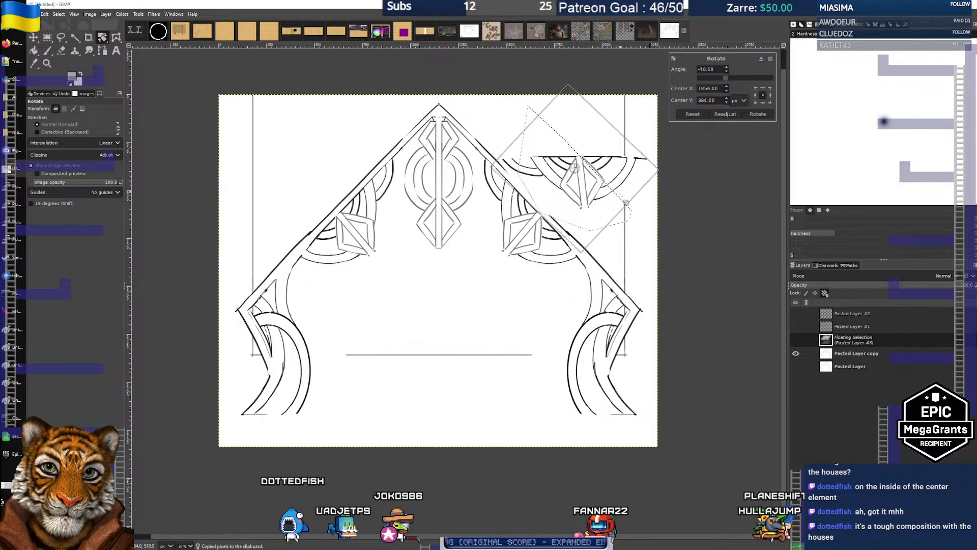
pyautogui.hotkey('ctrl', 'z')
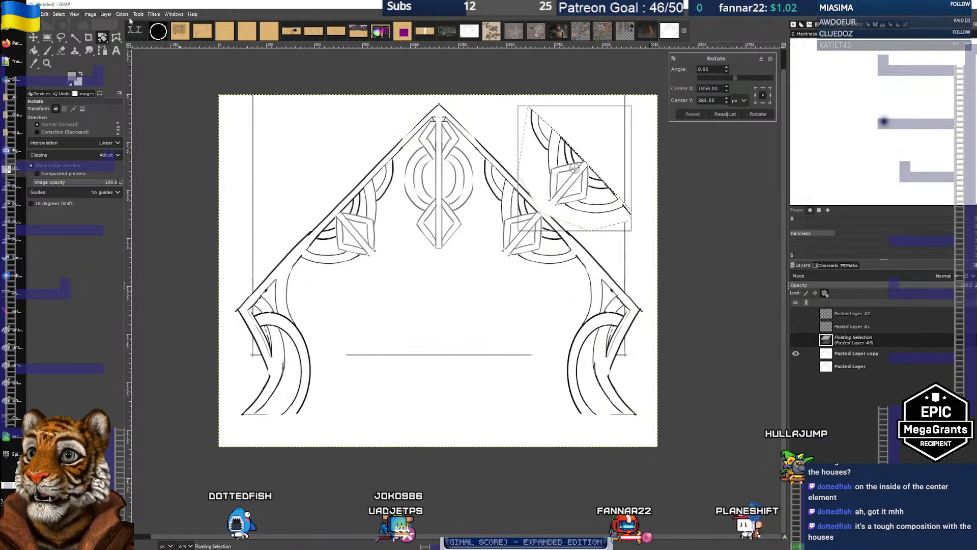
pyautogui.press('Escape')
# Flip the pasted ornament copy horizontally
pyautogui.click(107, 14)
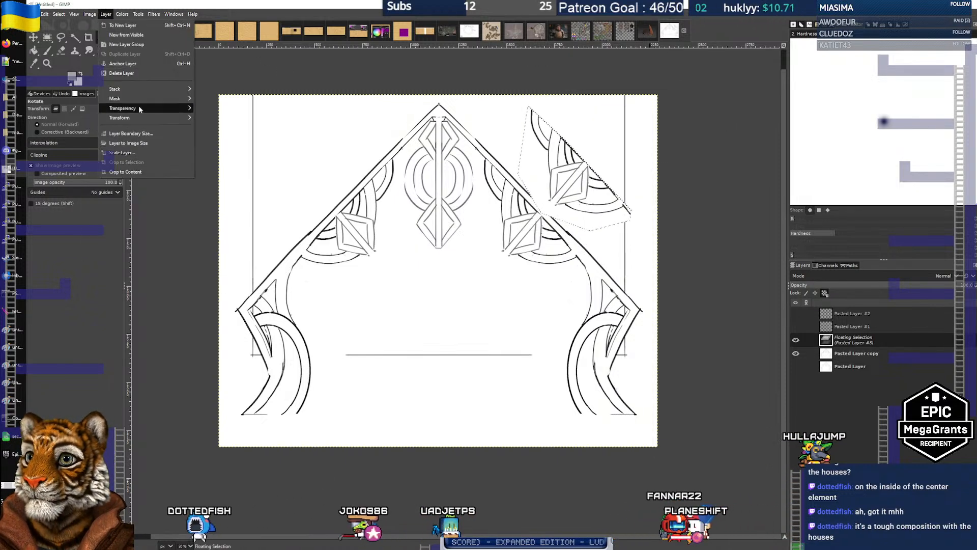
pyautogui.moveTo(139, 118)
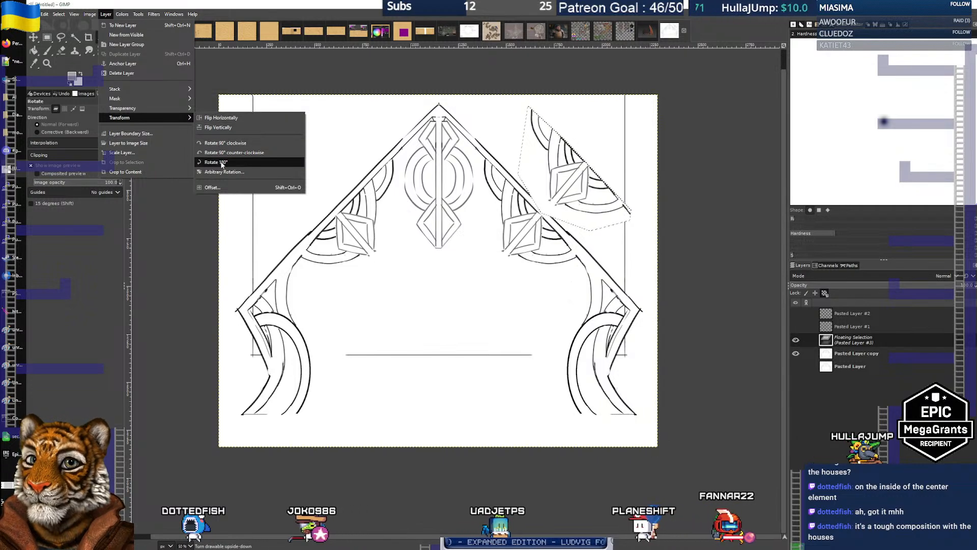
pyautogui.click(219, 119)
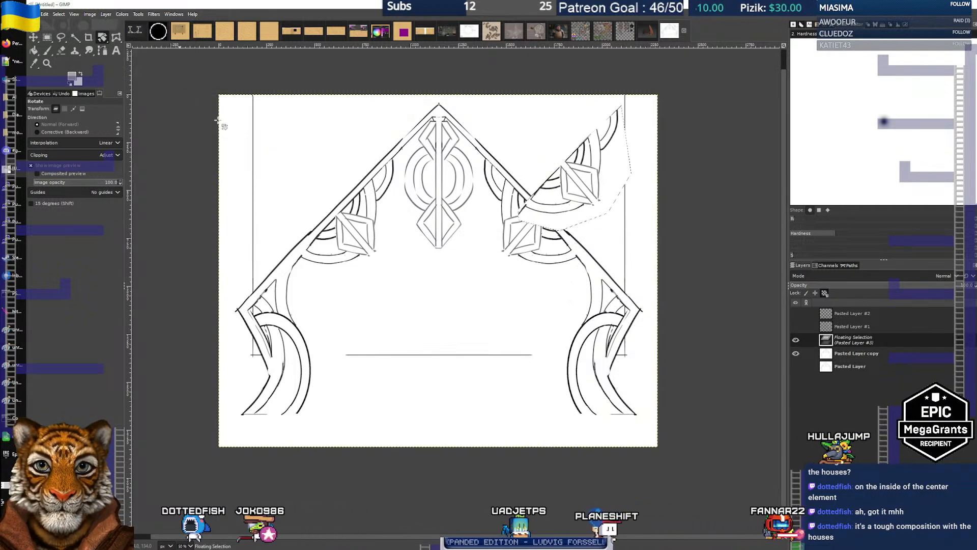
# Rotate the pasted ornament copy by -88.21° onto the right slope's outer side and turn it into its own layer
pyautogui.click(614, 196)
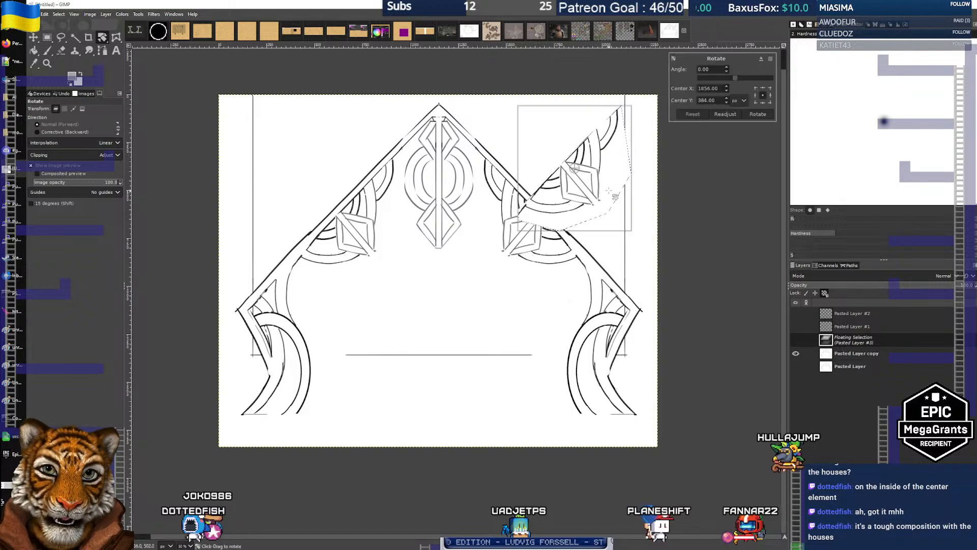
pyautogui.moveTo(614, 196); pyautogui.dragTo(591, 155)
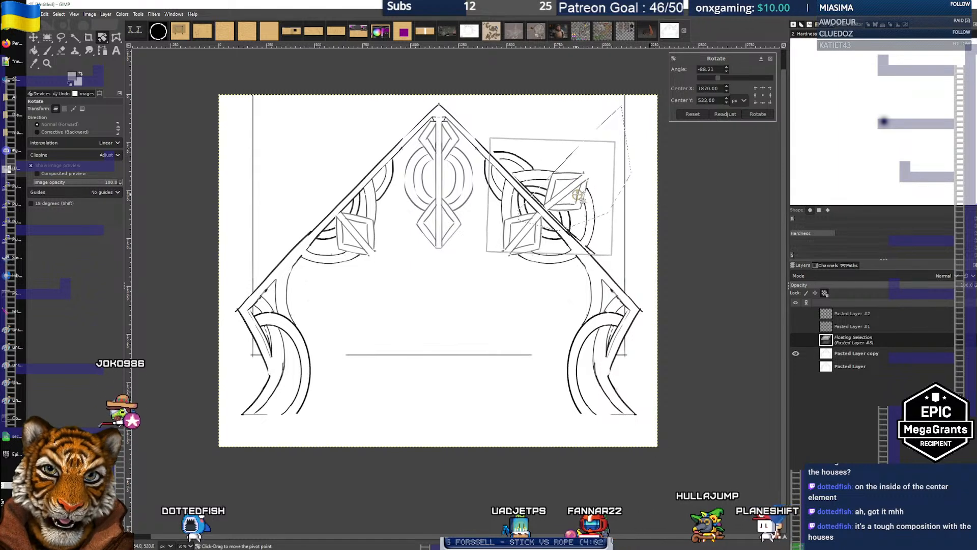
pyautogui.moveTo(580, 201); pyautogui.dragTo(581, 202)
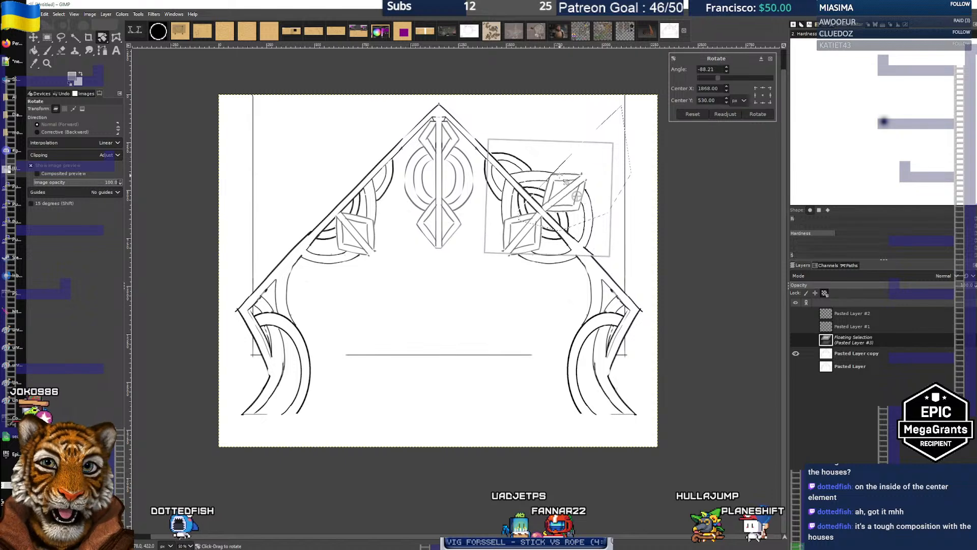
pyautogui.press('Escape')
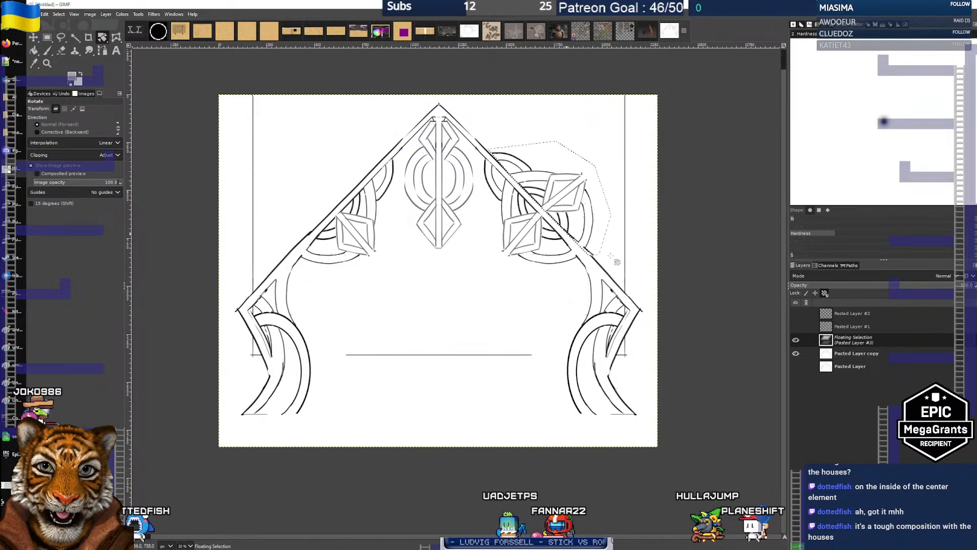
pyautogui.hotkey('ctrl', 'shift', 'n')
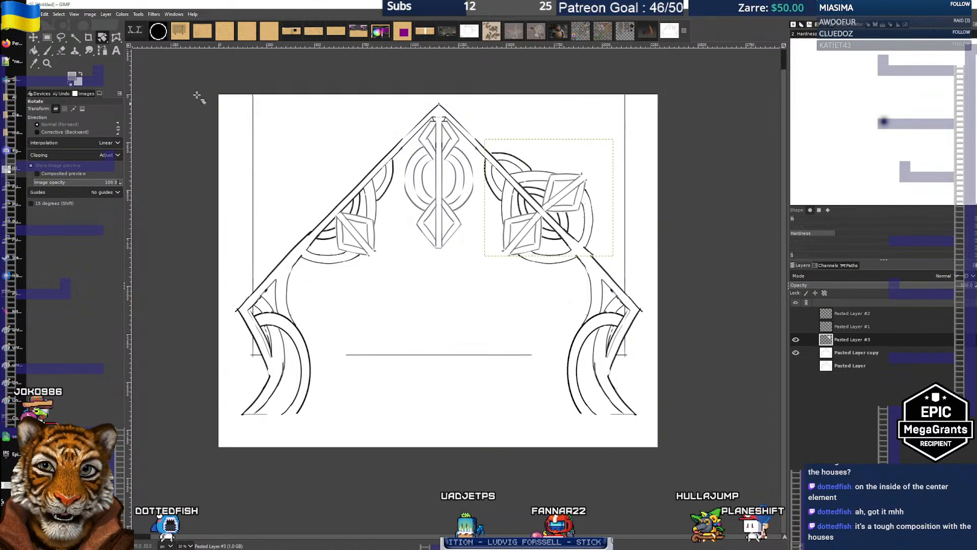
pyautogui.press('r')
pyautogui.click(890, 365)
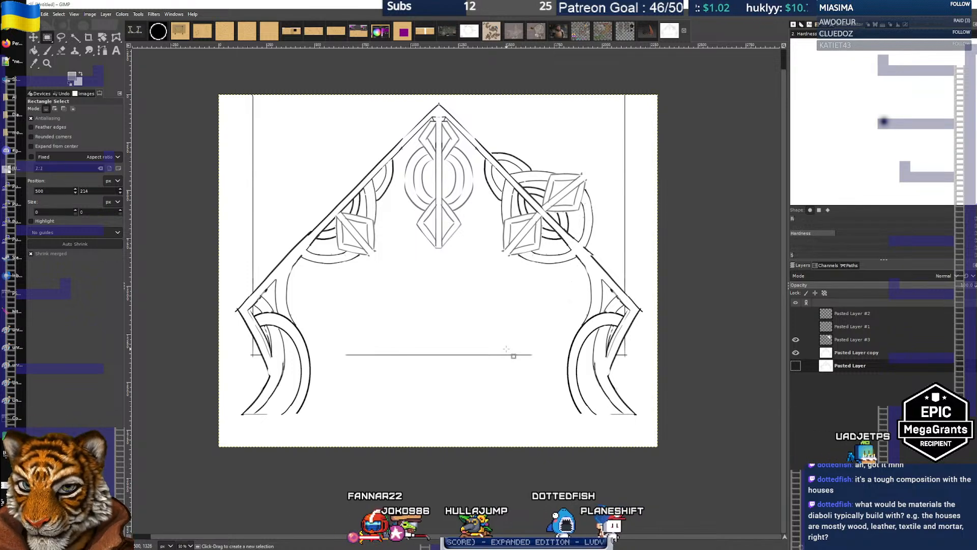
# Undo the ornament copy's layer conversion, rotation, flip and move, and remove the pasted selection
pyautogui.hotkey('ctrl', 'v')
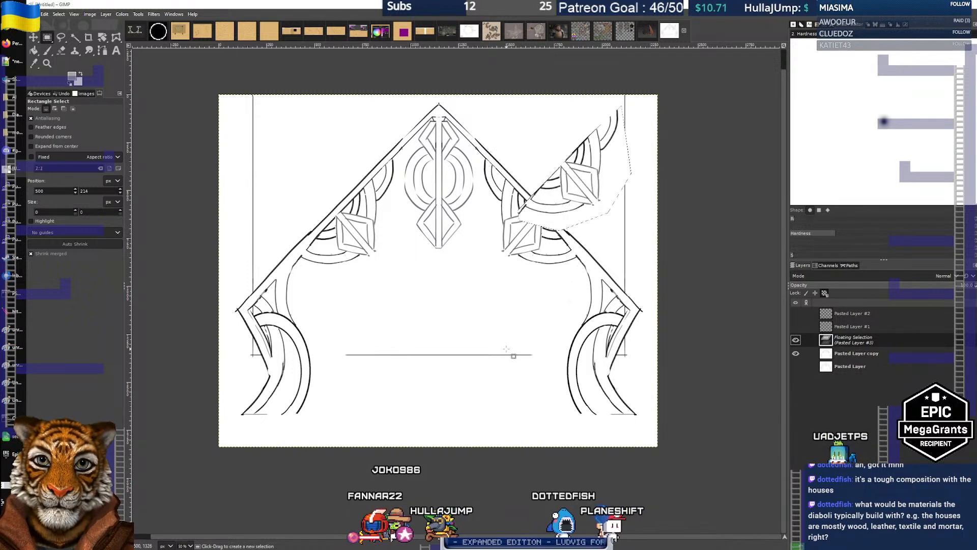
pyautogui.press('h')
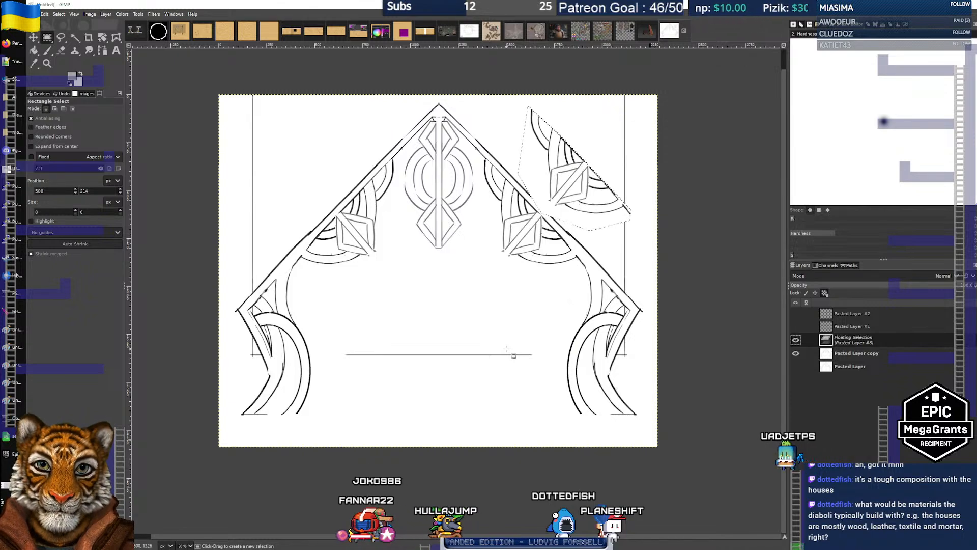
pyautogui.hotkey('ctrl', 'z')
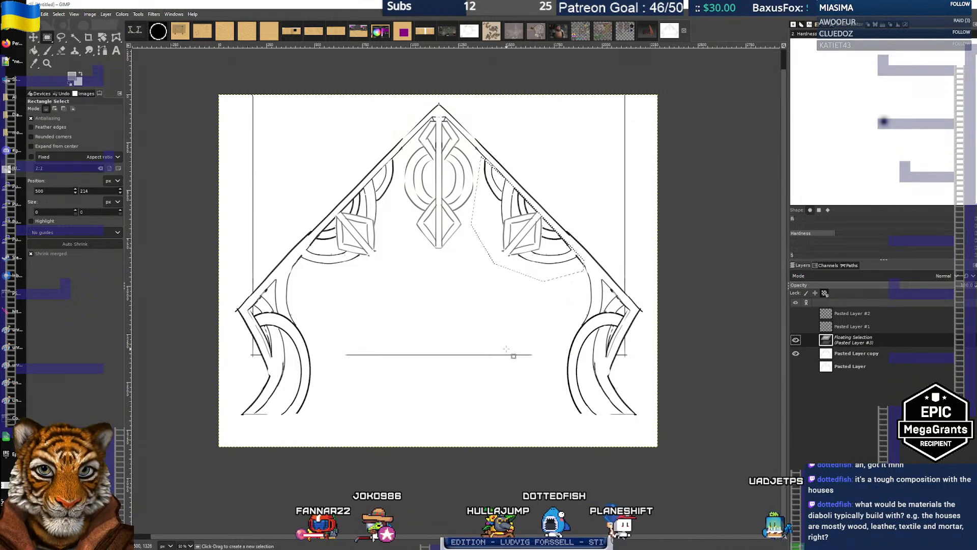
pyautogui.click(244, 135)
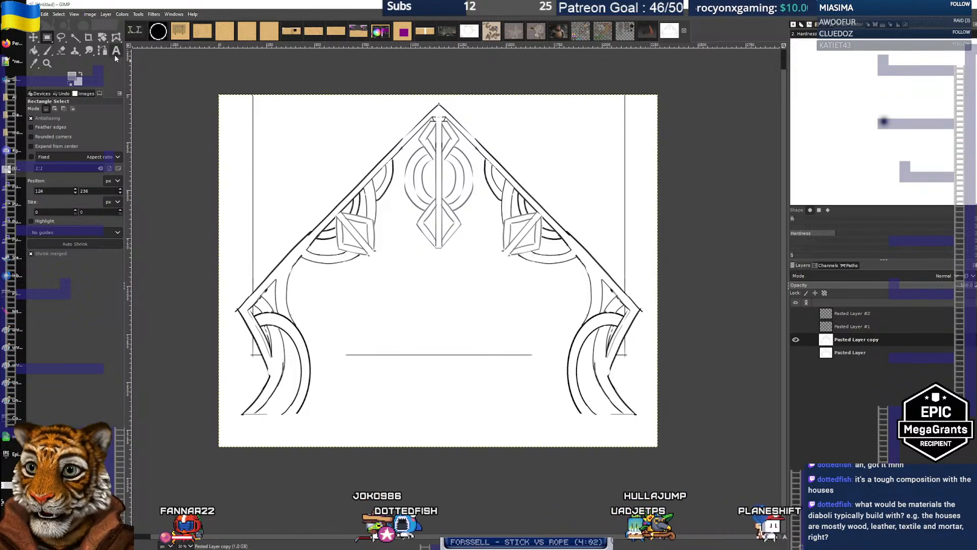
pyautogui.press('p')
pyautogui.press('1')
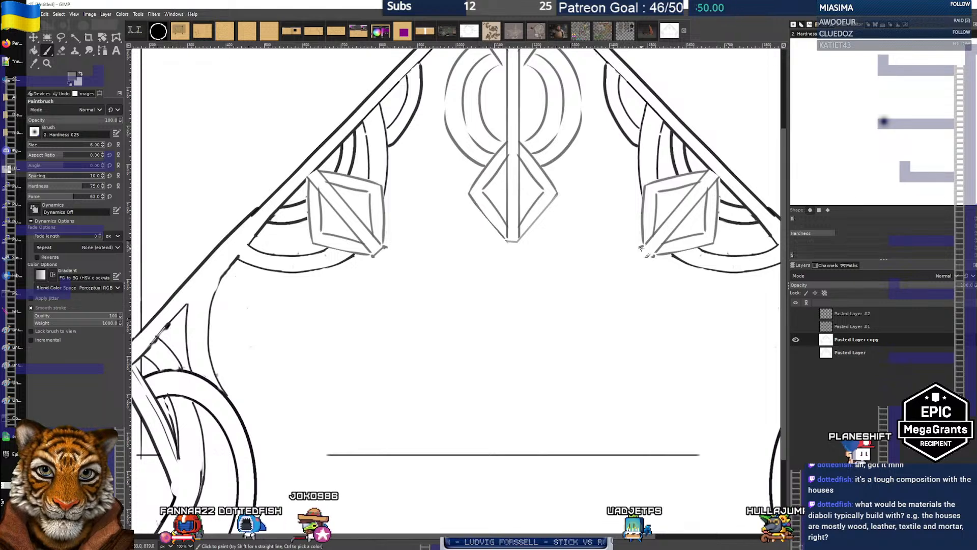
pyautogui.keyDown('ctrl'); pyautogui.scroll(-2, 576, 288); pyautogui.keyUp('ctrl')
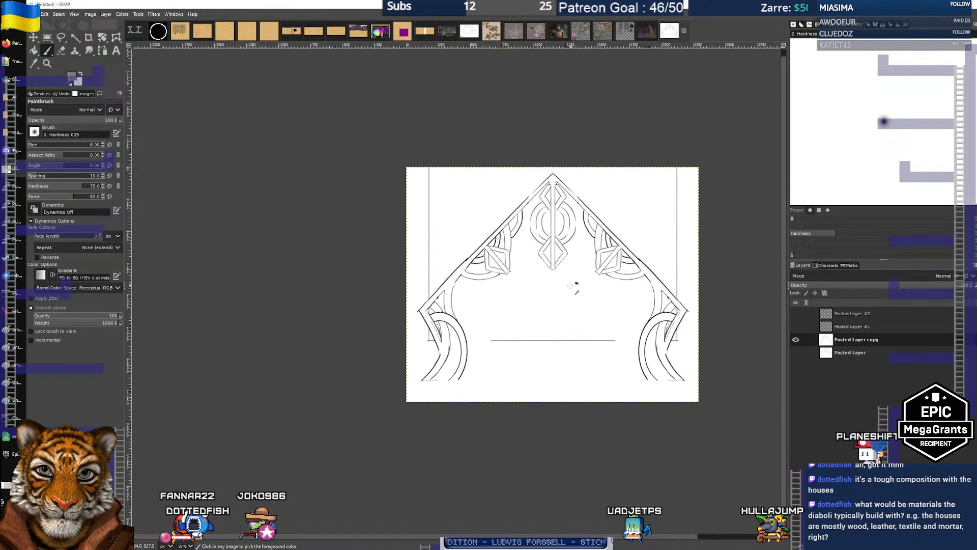
pyautogui.keyDown('ctrl'); pyautogui.scroll(2, 568, 286); pyautogui.keyUp('ctrl')
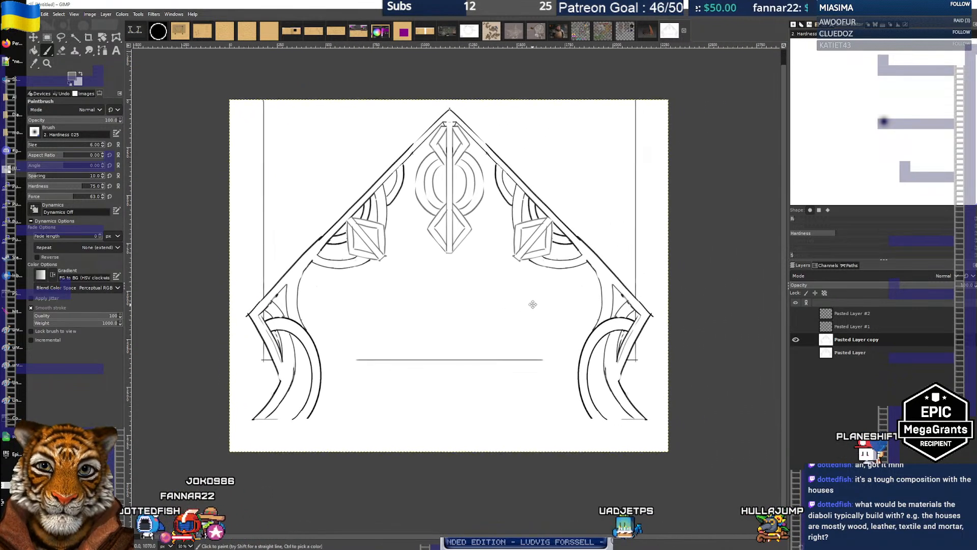
pyautogui.moveTo(535, 304); pyautogui.dragTo(543, 308)
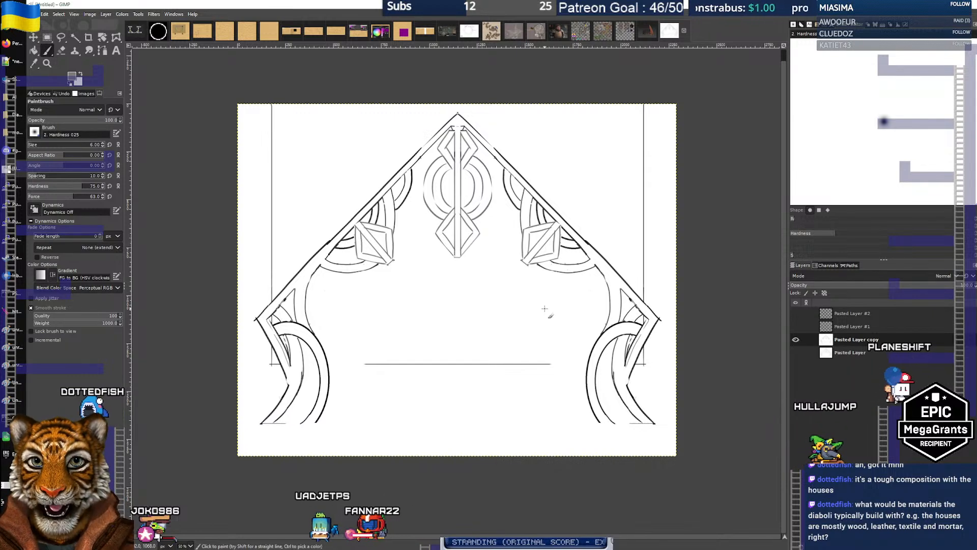
# Open the house render image and examine its arched windows, posts, shingled roof and patterned red gable
pyautogui.hotkey('ctrl', 'shift', 'Tab')
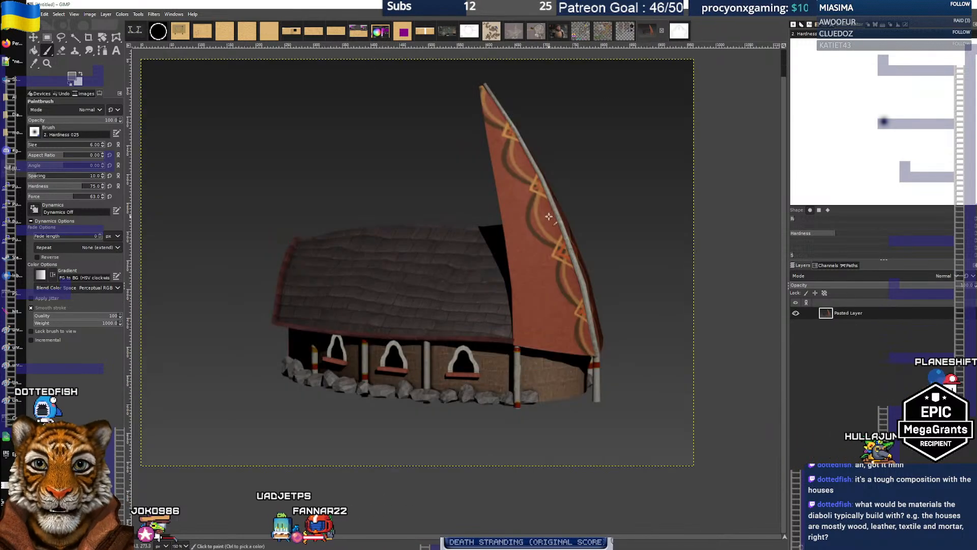
pyautogui.scroll(5, 474, 369)
pyautogui.scroll(-1, 478, 369)
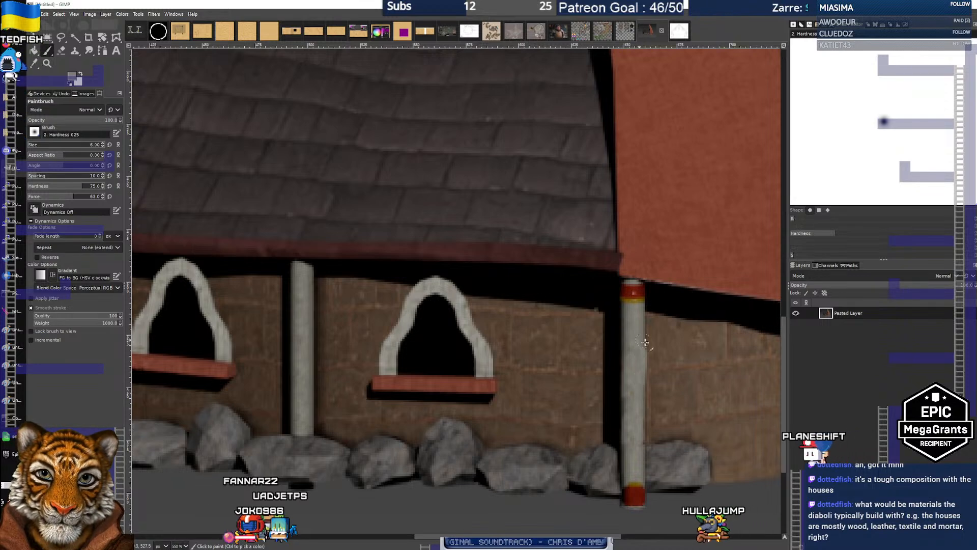
pyautogui.scroll(-1, 491, 342)
pyautogui.scroll(-1, 488, 342)
pyautogui.moveTo(517, 257); pyautogui.dragTo(467, 308)
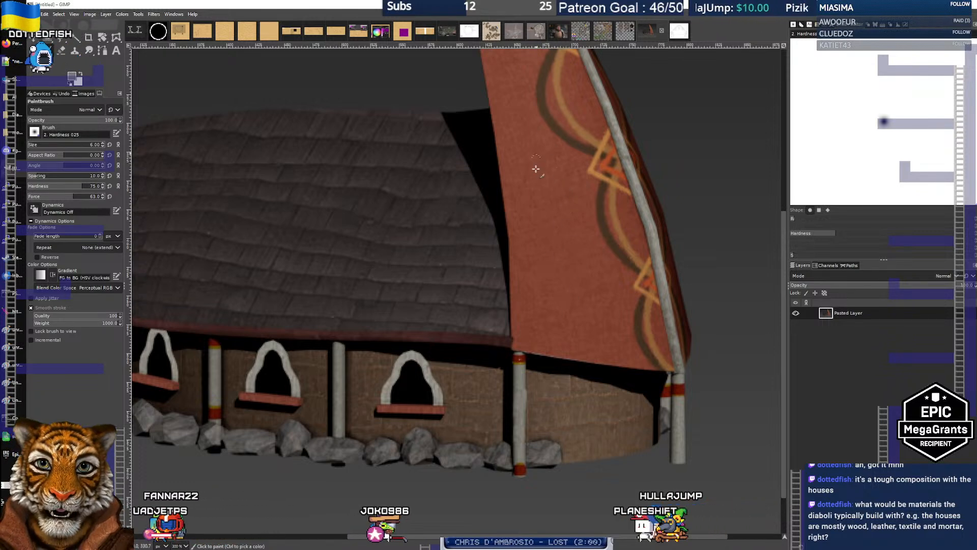
pyautogui.hscroll(-5, 484, 235)
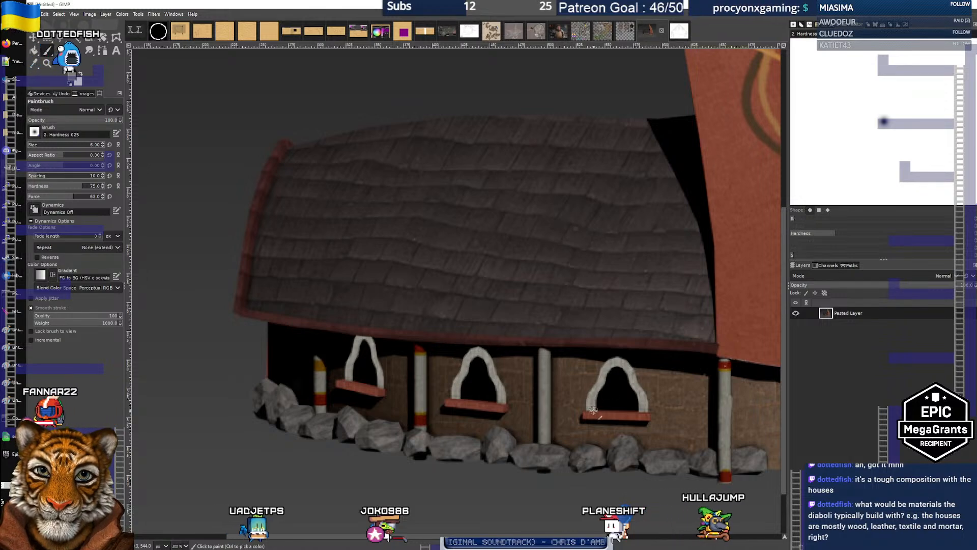
pyautogui.scroll(-2, 430, 299)
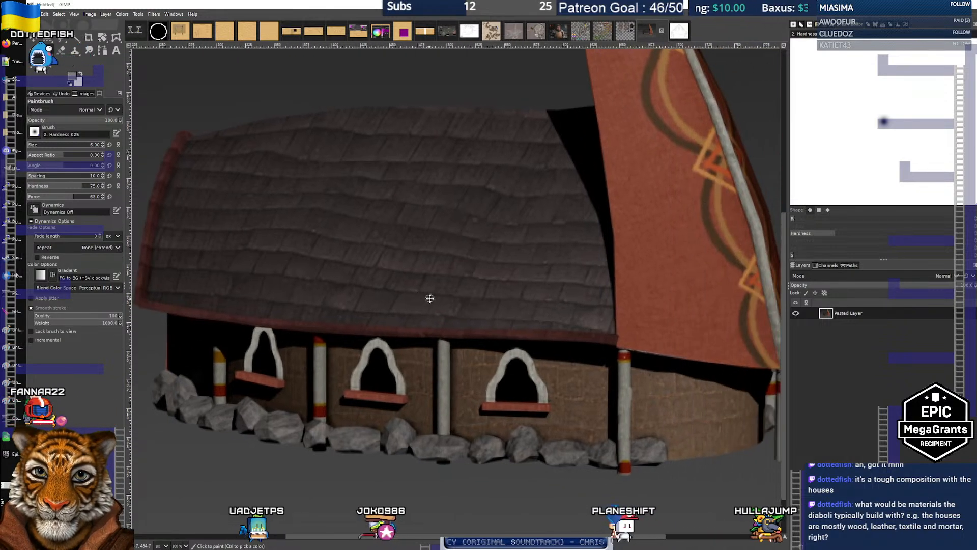
pyautogui.scroll(-1, 428, 299)
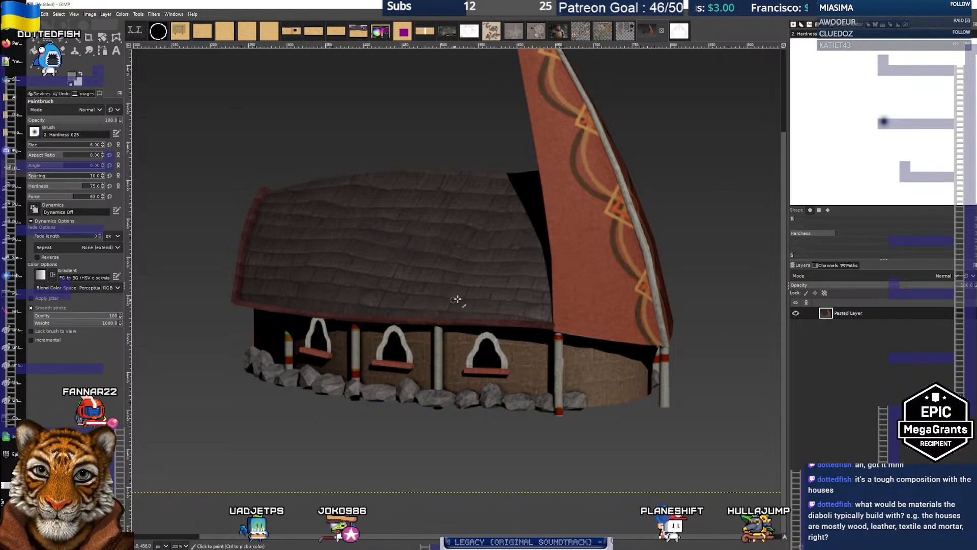
pyautogui.moveTo(456, 300); pyautogui.dragTo(442, 331)
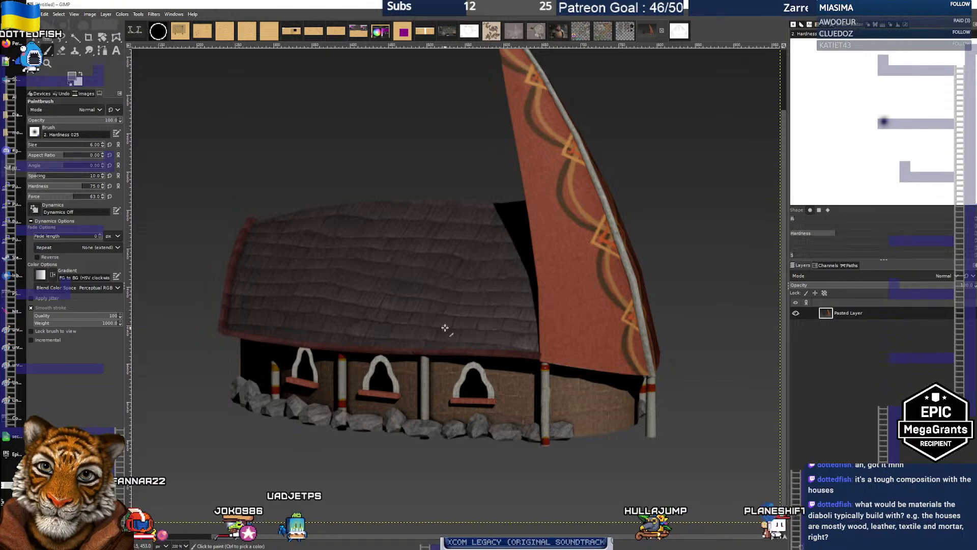
# Return to the gable drawing and erase its two vertical guide lines and the horizontal line using Rectangle Select
pyautogui.hotkey('alt', 'Tab')
pyautogui.hotkey('alt', 'Tab')
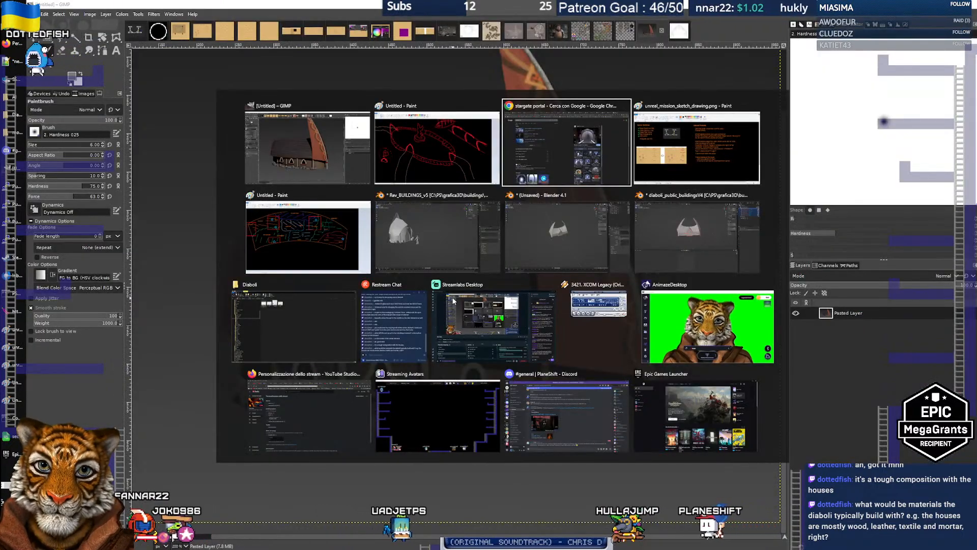
pyautogui.hotkey('alt', 'shift', 'Tab')
pyautogui.click(676, 31)
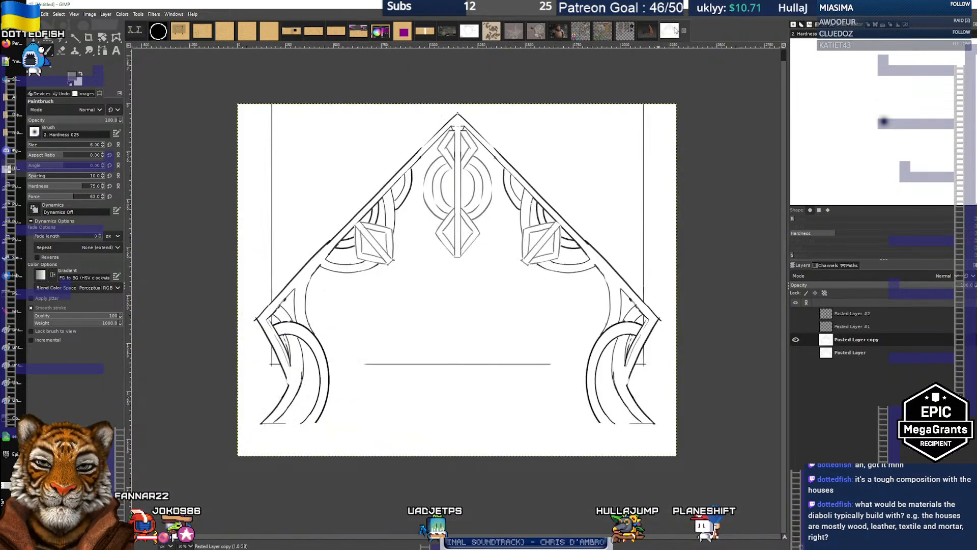
pyautogui.click(46, 41)
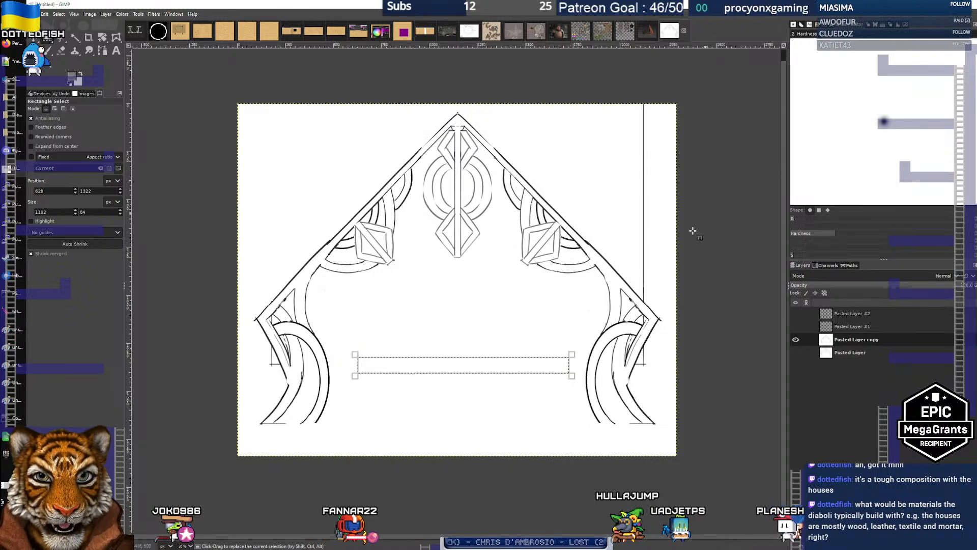
pyautogui.moveTo(647, 302); pyautogui.dragTo(641, 76)
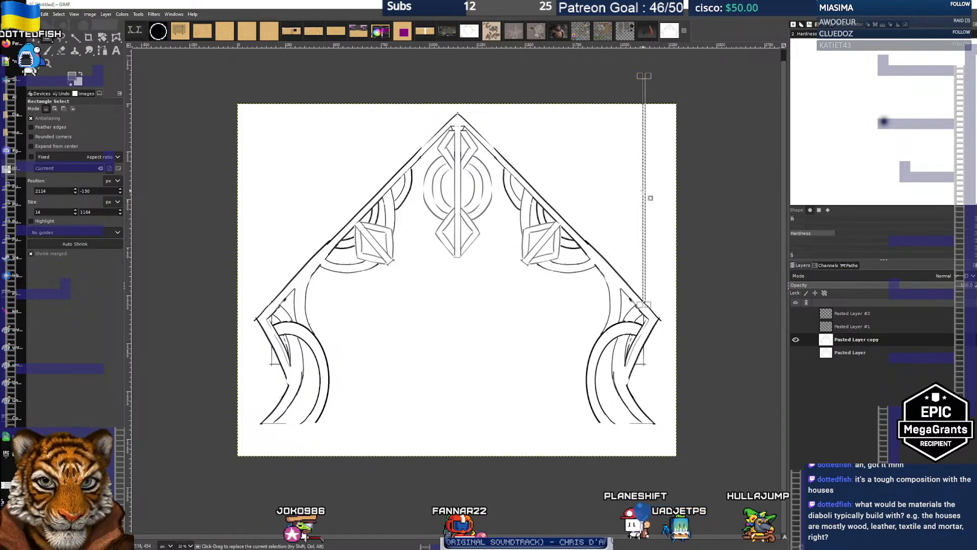
pyautogui.click(648, 365)
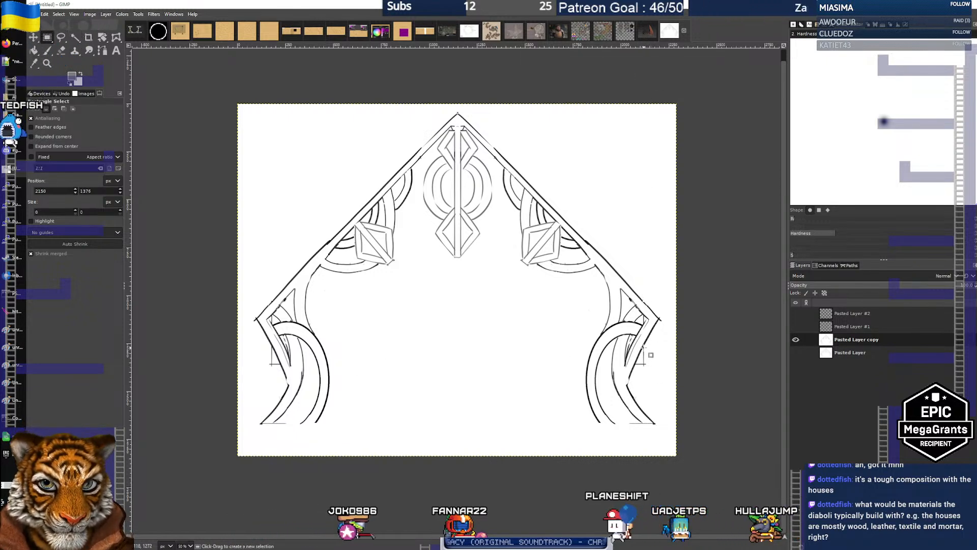
# Erase the leftover guide line stubs beside the gable's lower right and lower left legs, and clear the selection
pyautogui.moveTo(651, 355); pyautogui.dragTo(658, 379)
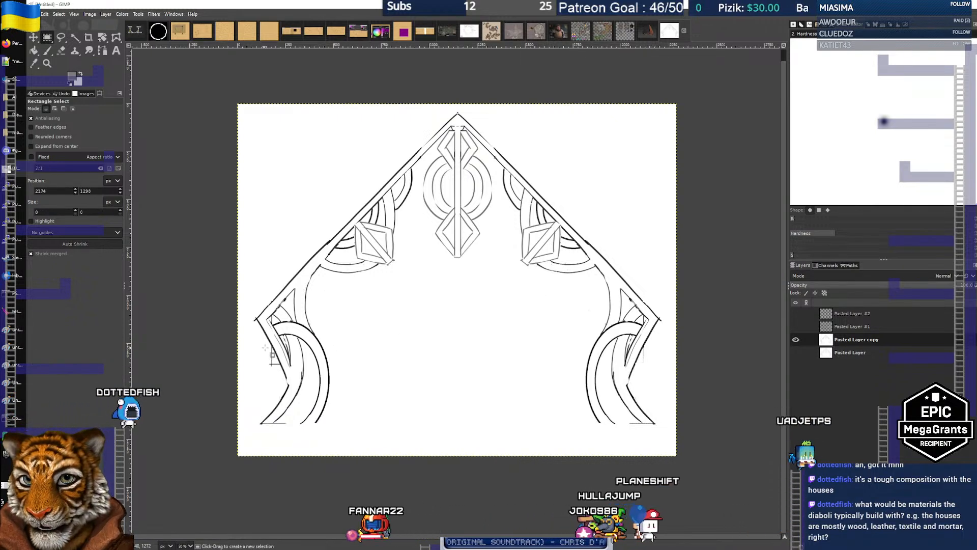
pyautogui.scroll(2, 273, 351)
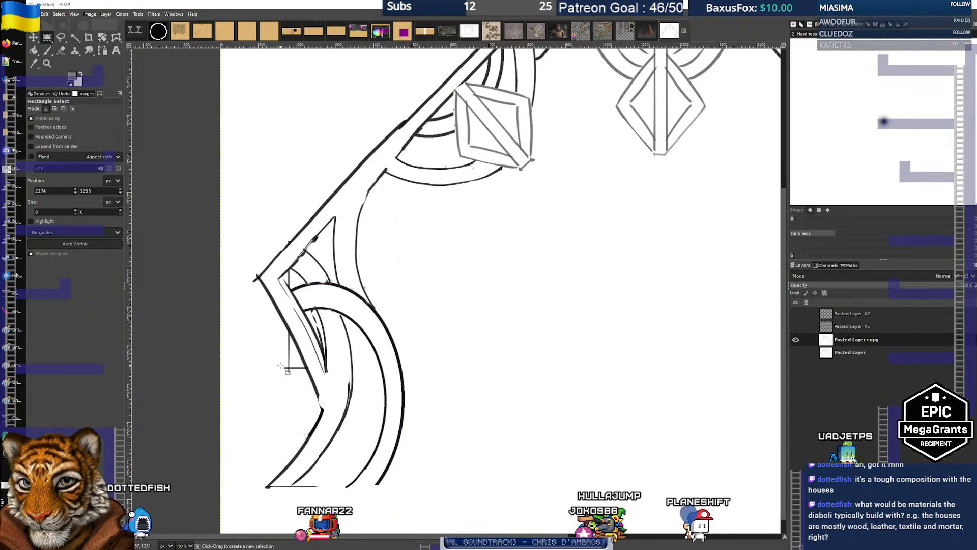
pyautogui.moveTo(282, 367)
pyautogui.mouseDown()
pyautogui.moveTo(308, 368)
pyautogui.moveTo(288, 370)
pyautogui.moveTo(284, 335)
pyautogui.mouseUp()
pyautogui.press('Delete')
pyautogui.click(315, 386)
pyautogui.scroll(-3, 319, 295)
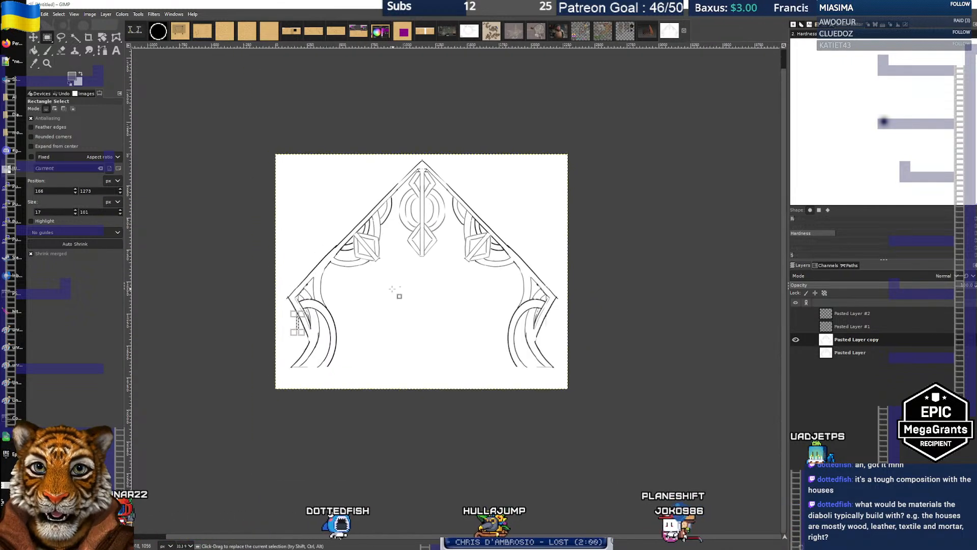
pyautogui.scroll(1, 417, 292)
pyautogui.click(708, 252)
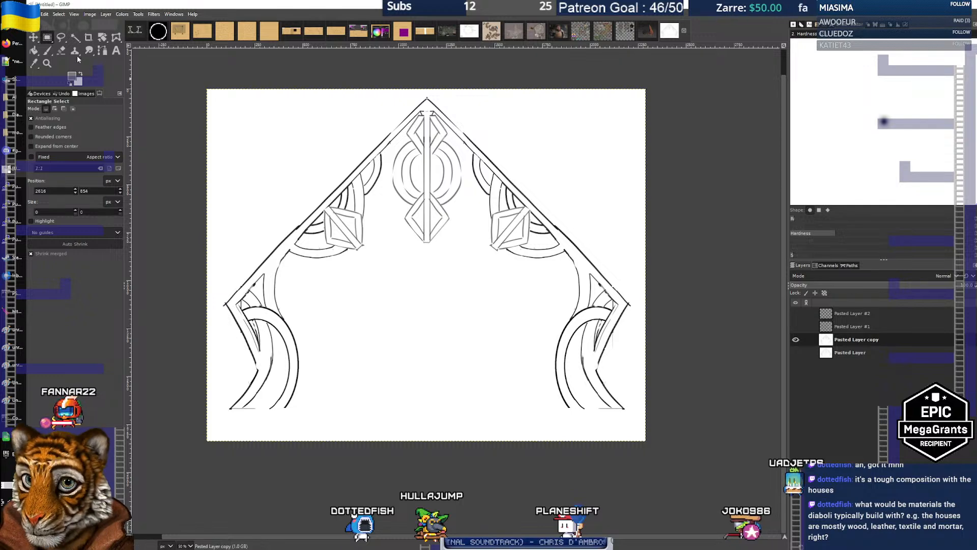
# Select the white background with Fuzzy Select, add an alpha channel to Pasted Layer copy, and delete the selected area
pyautogui.click(78, 37)
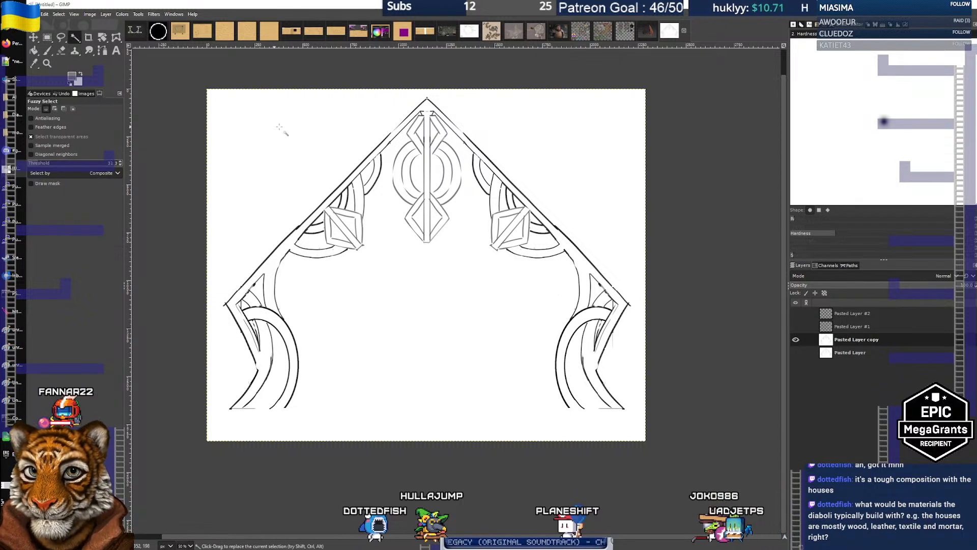
pyautogui.click(315, 169)
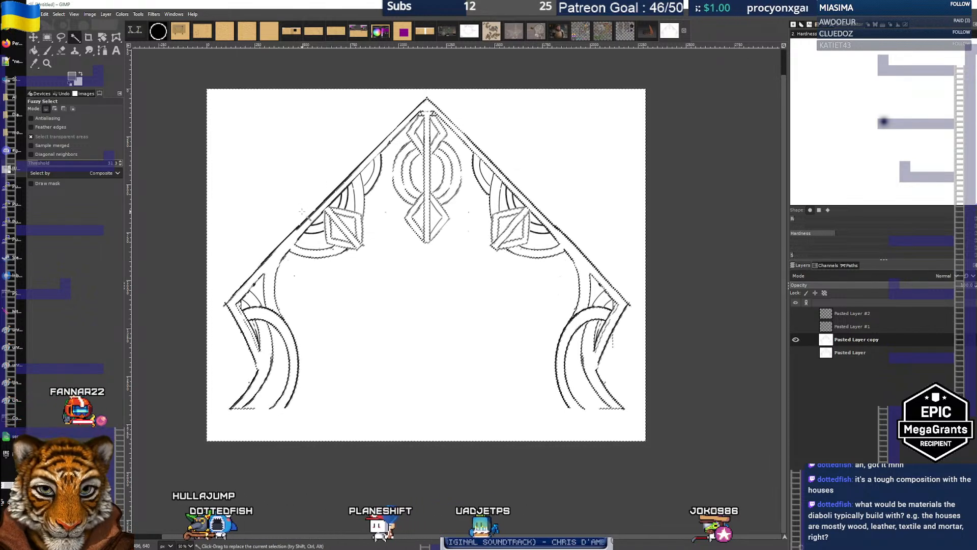
pyautogui.rightClick(924, 342)
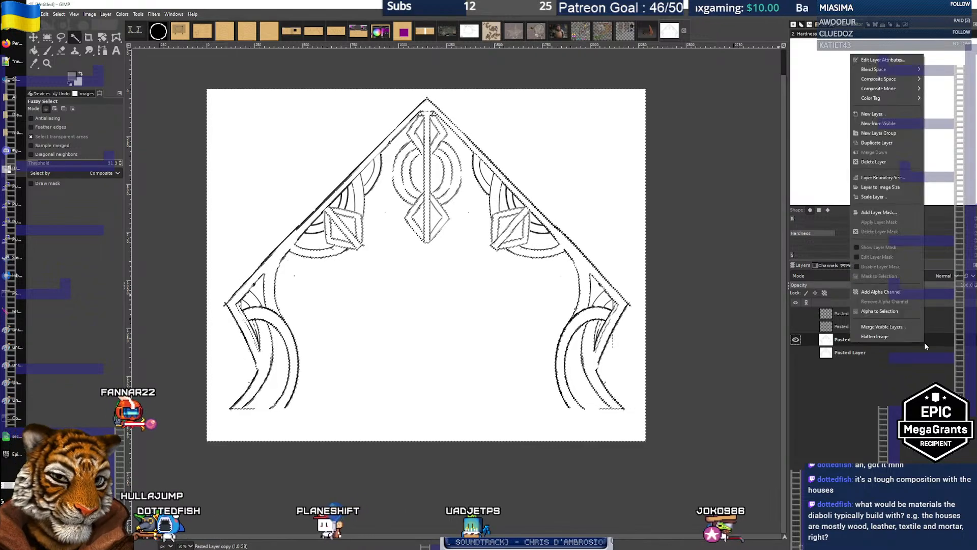
pyautogui.click(902, 290)
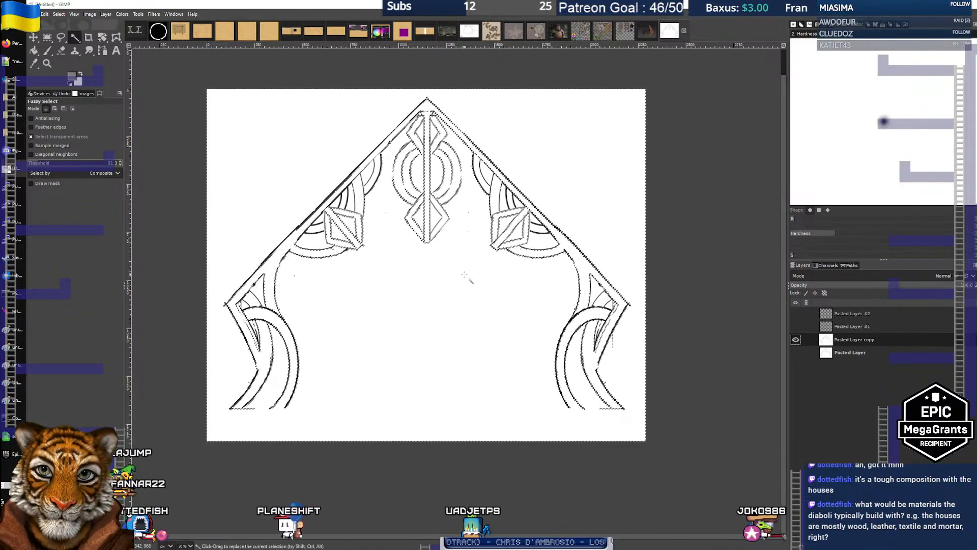
pyautogui.press('Delete')
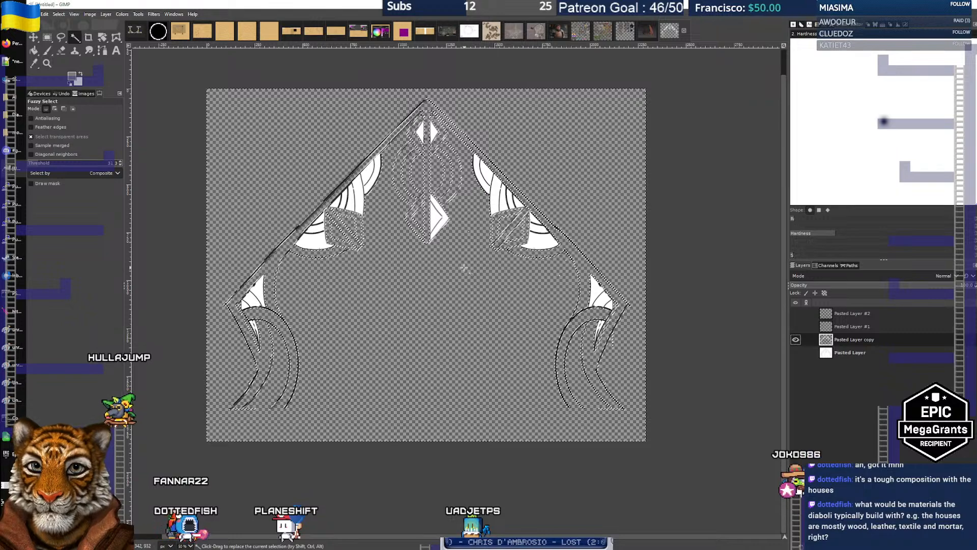
# Undo the deletion of the white background on Pasted Layer copy and clear the selection
pyautogui.hotkey('ctrl', 'z')
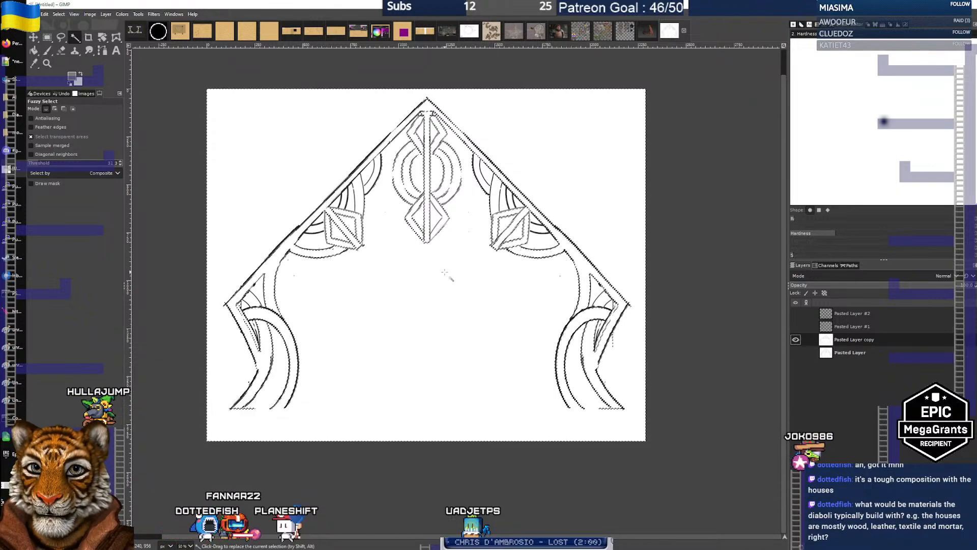
pyautogui.press('r')
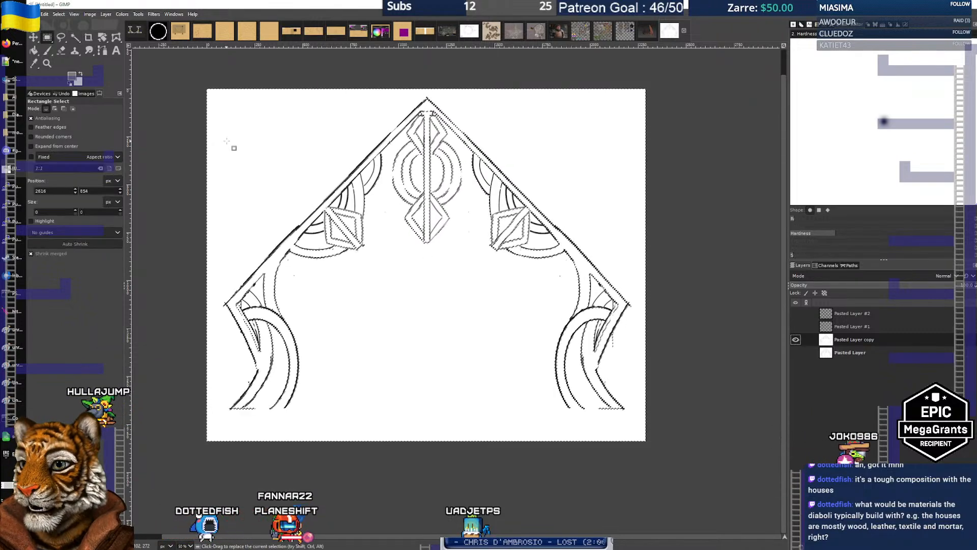
pyautogui.hotkey('ctrl', 'a')
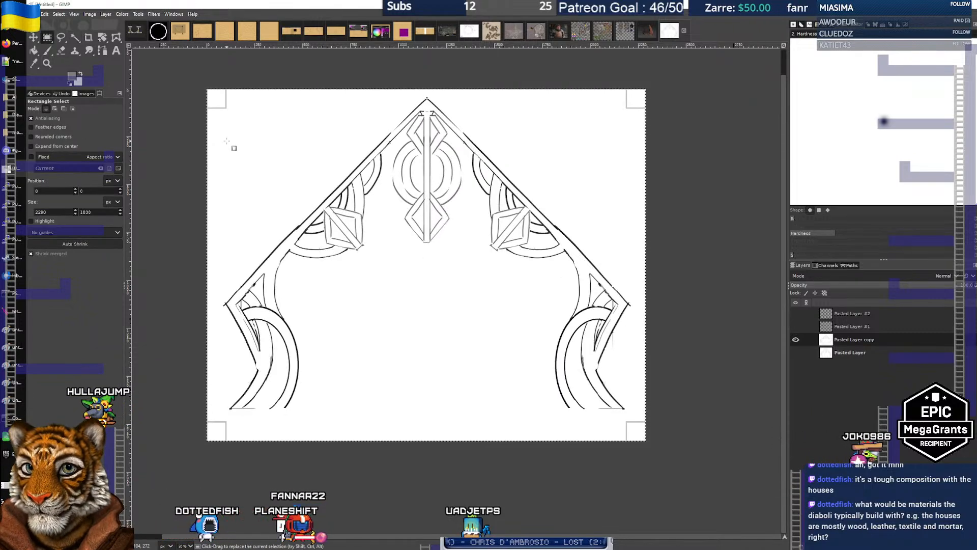
pyautogui.click(684, 287)
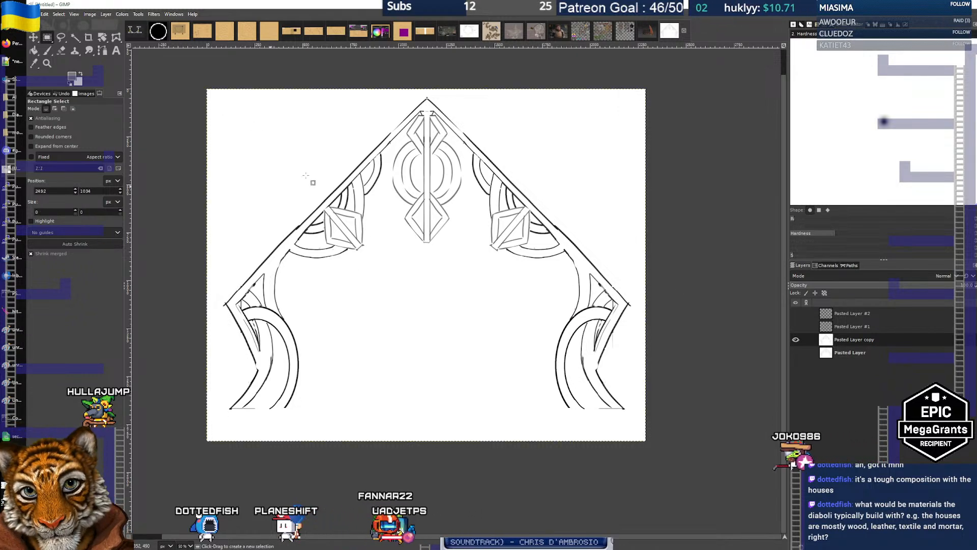
# Reselect the white background around the gable with Fuzzy Select and delete it to transparency
pyautogui.press('u')
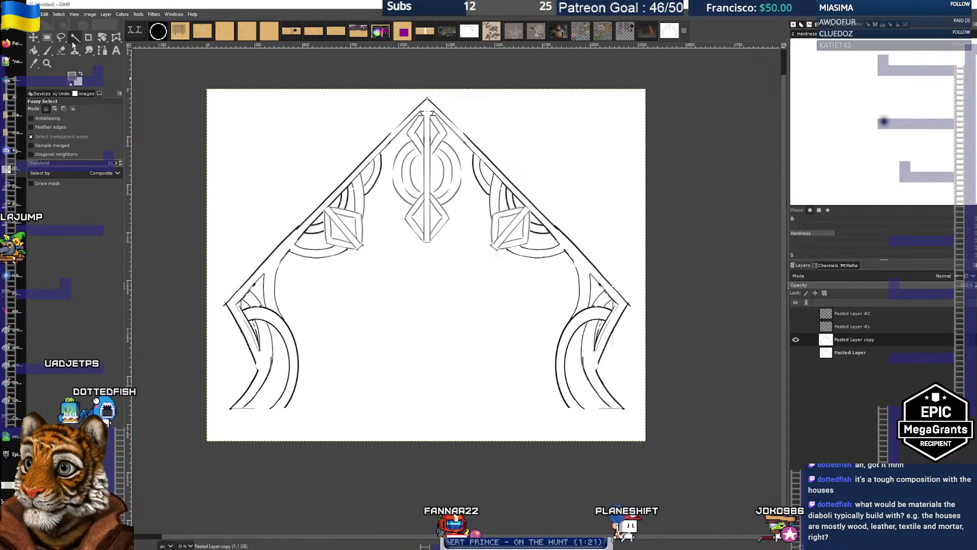
pyautogui.click(361, 273)
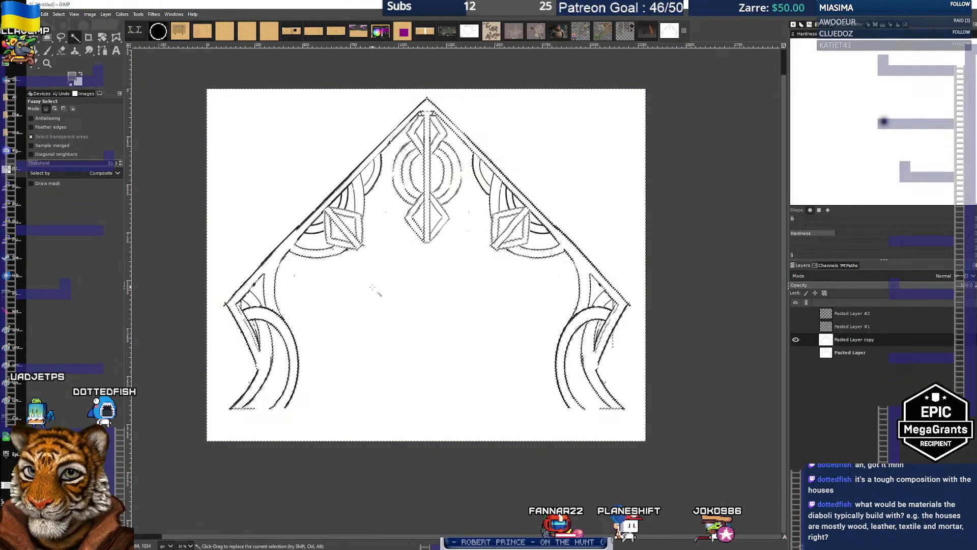
pyautogui.press('Delete')
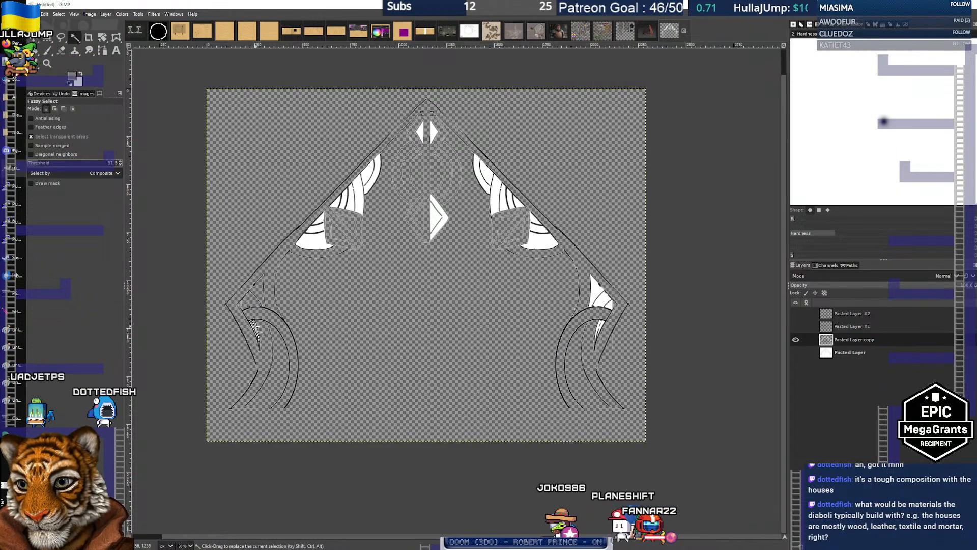
# Delete the remaining white fills inside the arcs of the gable's left slope ornament
pyautogui.click(317, 243)
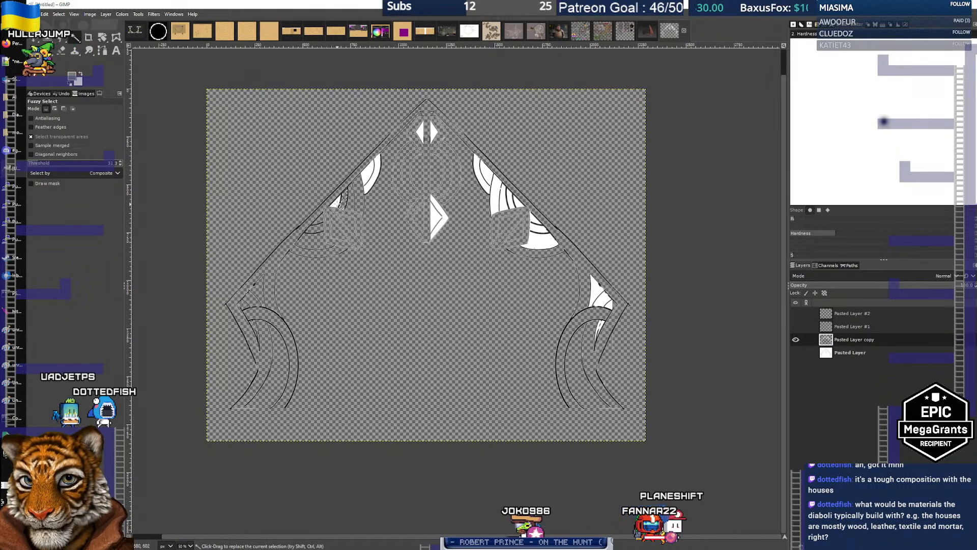
pyautogui.click(337, 204)
pyautogui.press('Delete')
pyautogui.click(368, 172)
pyautogui.press('Delete')
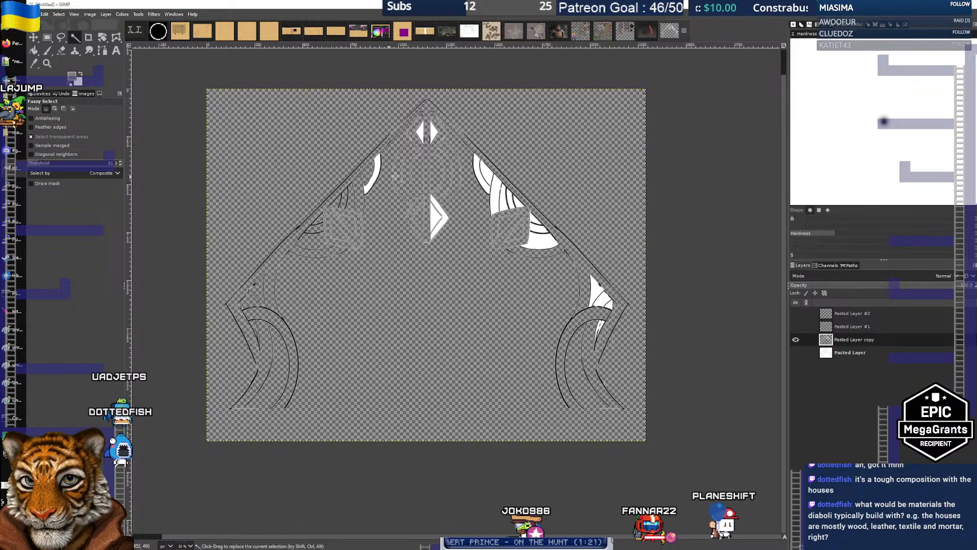
pyautogui.click(375, 174)
pyautogui.press('Delete')
# Delete the white fills left inside the upper and lower diamonds of the gable's central ornament
pyautogui.click(420, 132)
pyautogui.press('Delete')
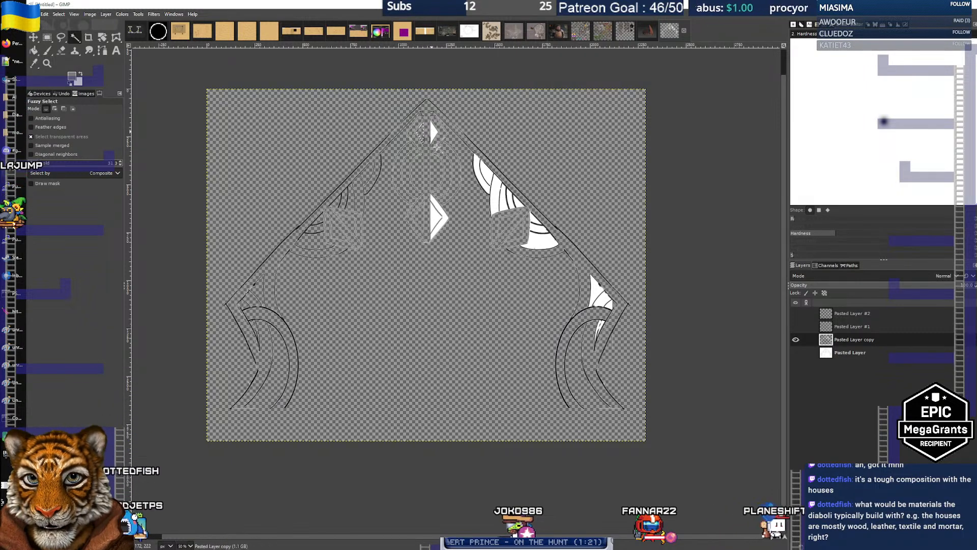
pyautogui.click(433, 132)
pyautogui.press('Delete')
pyautogui.click(437, 217)
pyautogui.press('Delete')
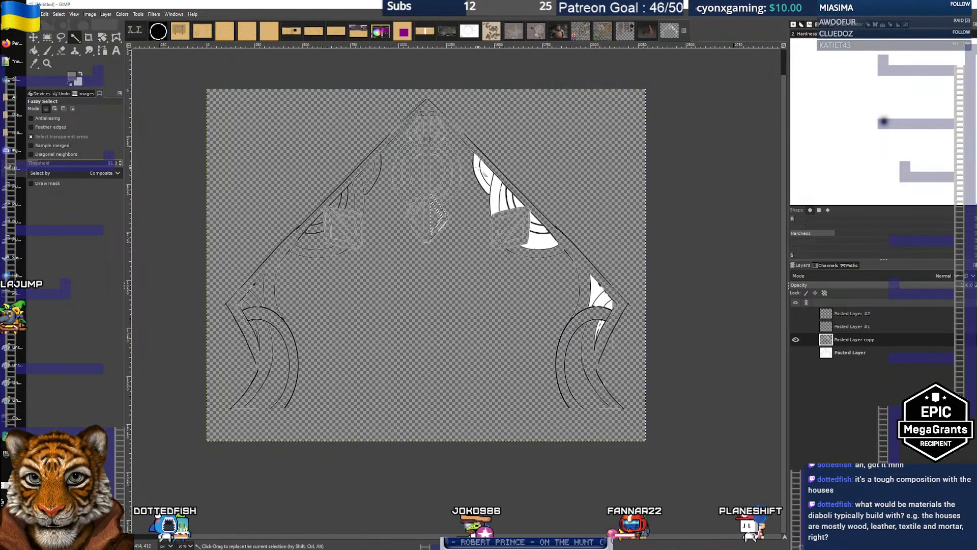
# Delete the white fills between the upper arcs of the gable's right slope ornament
pyautogui.click(478, 168)
pyautogui.press('Delete')
pyautogui.click(485, 175)
pyautogui.press('Delete')
pyautogui.click(497, 196)
pyautogui.press('Delete')
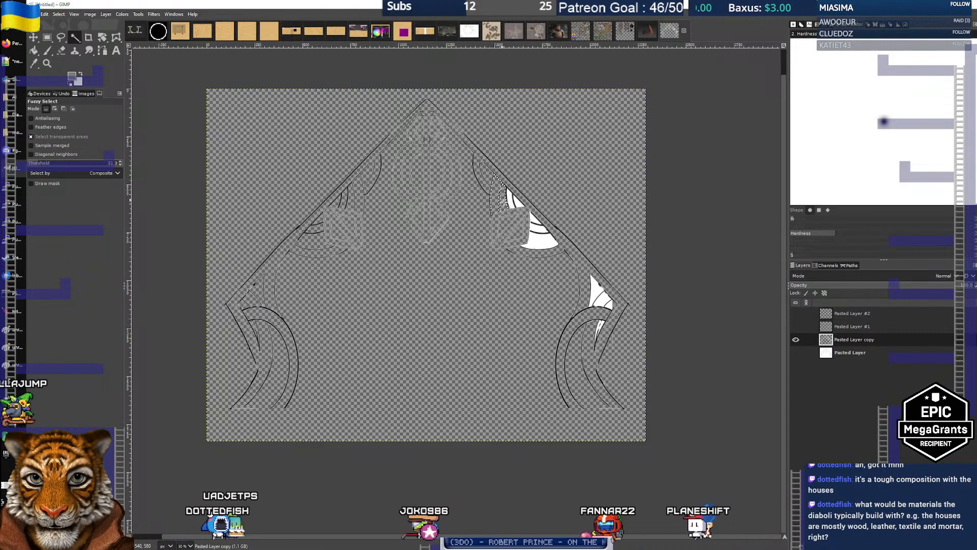
pyautogui.click(510, 199)
pyautogui.press('Delete')
pyautogui.click(518, 202)
pyautogui.press('Delete')
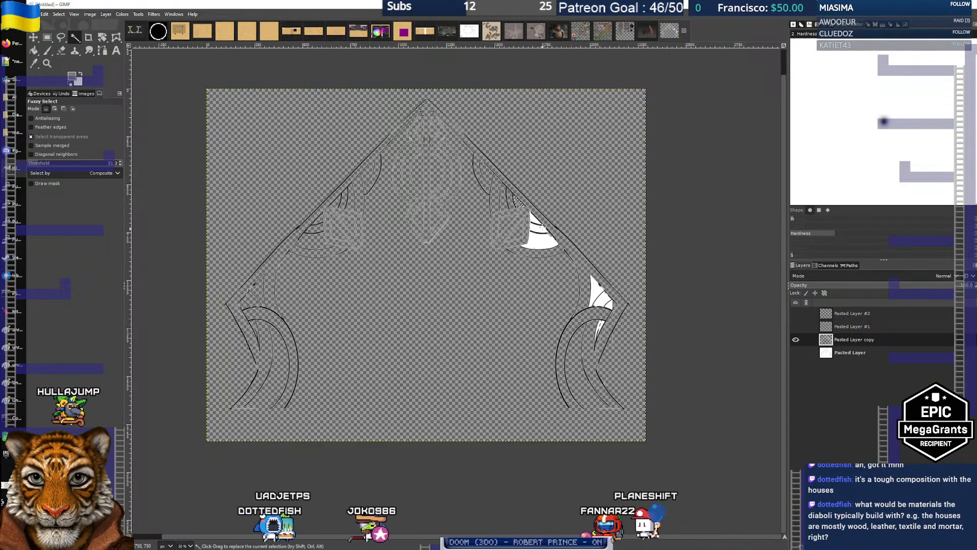
# Delete the white fills beside the right slope's square ornament and above the lower right leg
pyautogui.click(540, 229)
pyautogui.press('Delete')
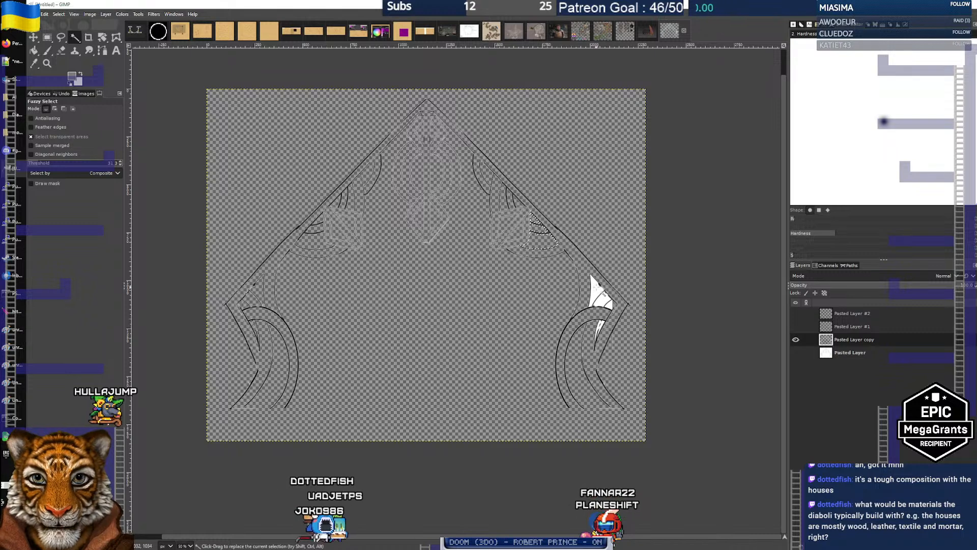
pyautogui.click(600, 291)
pyautogui.press('Delete')
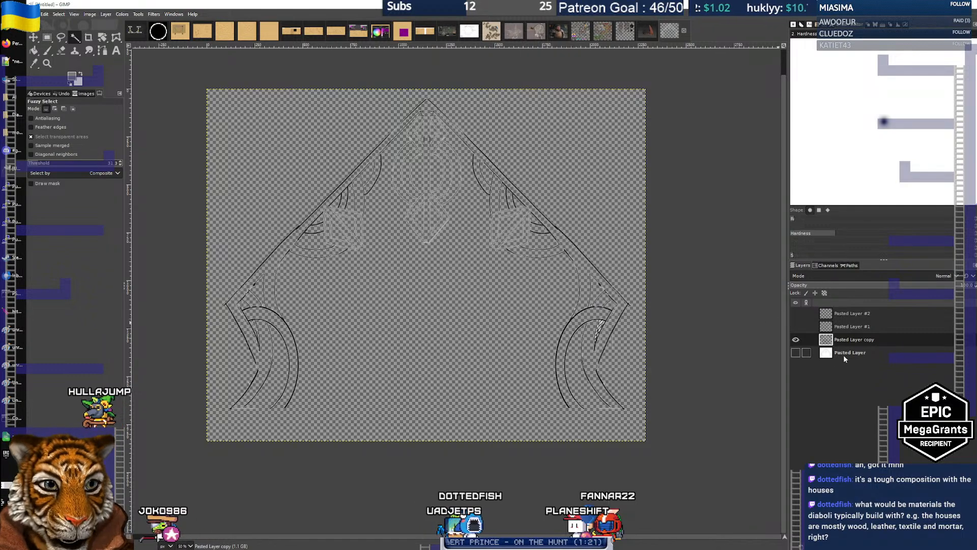
# Create a transparent layer named shadow and place it directly beneath Pasted Layer copy
pyautogui.click(796, 352)
pyautogui.click(796, 353)
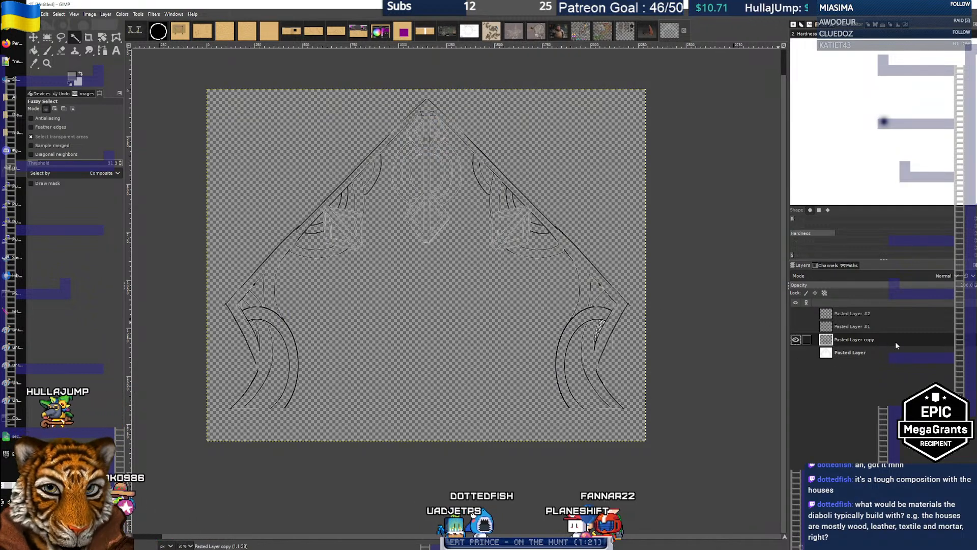
pyautogui.hotkey('shift', 'ctrl', 'n')
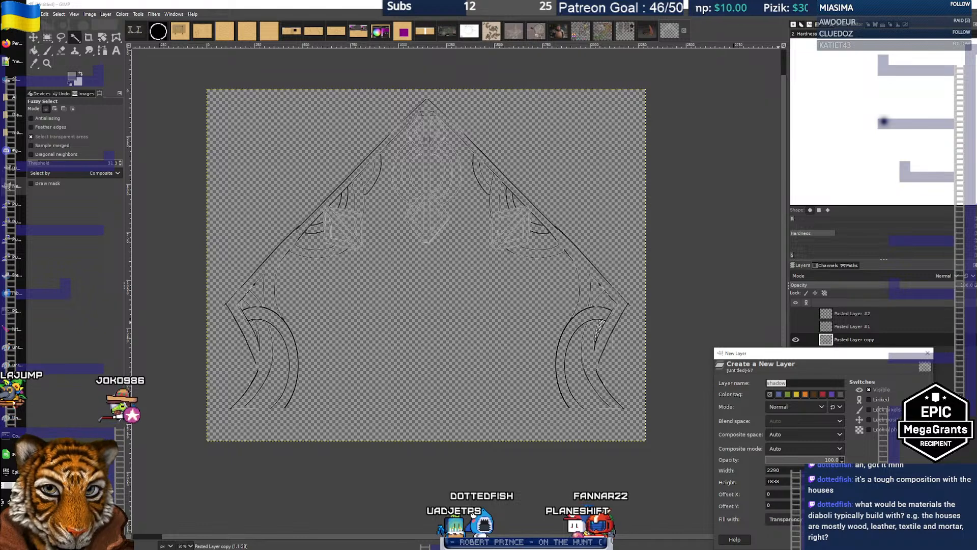
pyautogui.press('Return')
pyautogui.moveTo(891, 345); pyautogui.dragTo(891, 360)
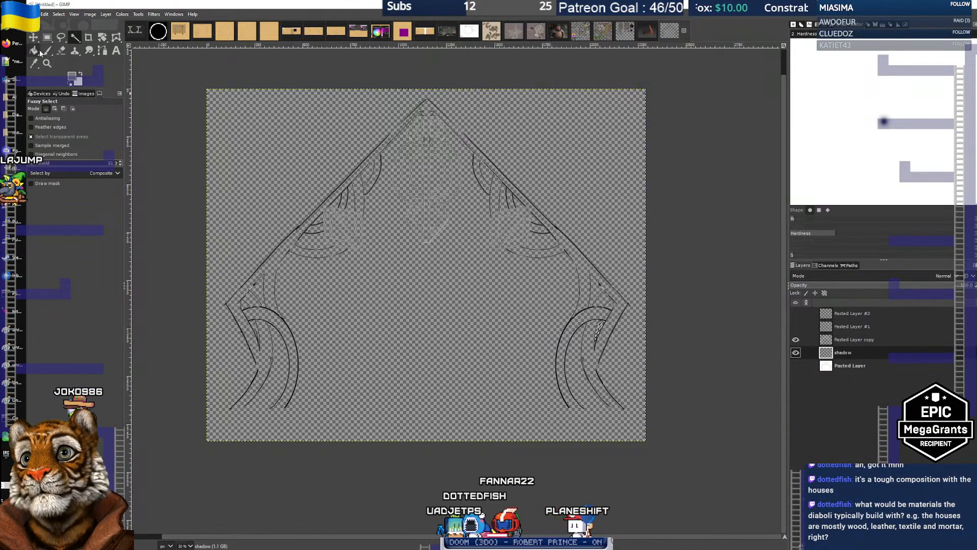
# Fill the shadow layer with white and toggle its visibility to compare the line art with and without it
pyautogui.click(35, 51)
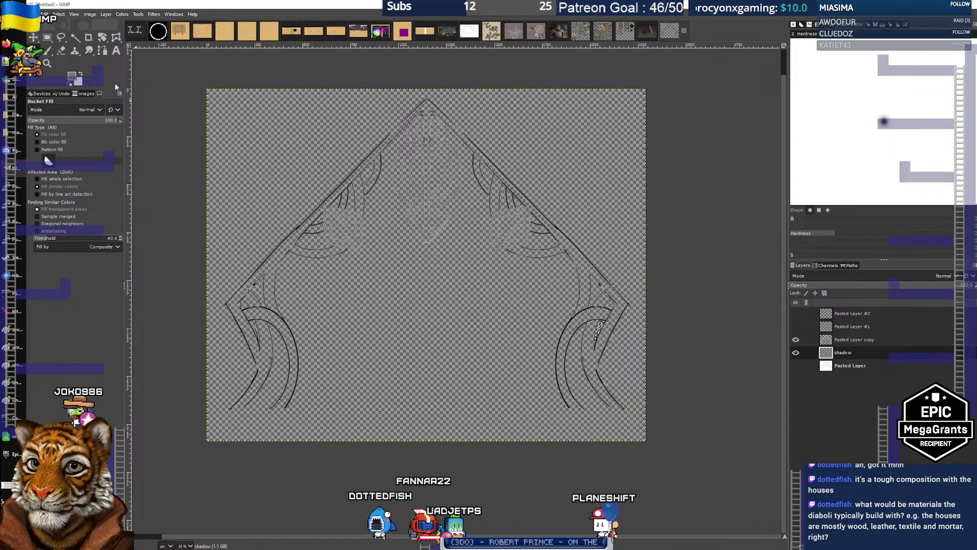
pyautogui.press('r')
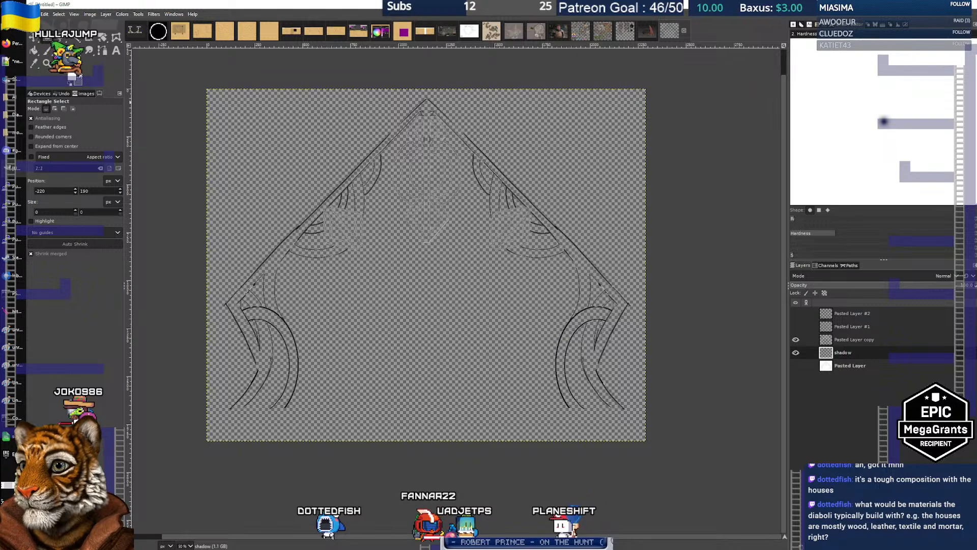
pyautogui.hotkey('shift', 'b')
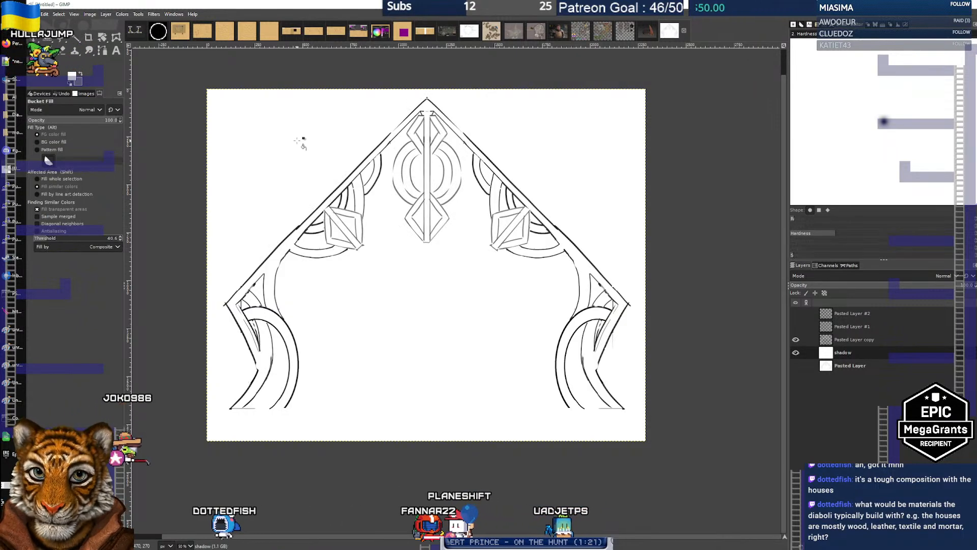
pyautogui.click(796, 353)
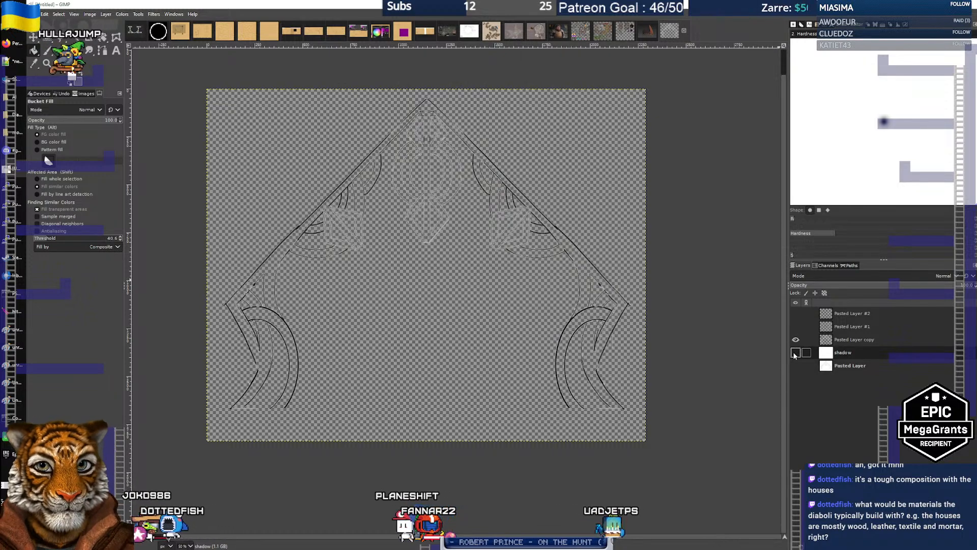
pyautogui.click(796, 353)
pyautogui.click(795, 353)
pyautogui.click(795, 353)
pyautogui.click(795, 352)
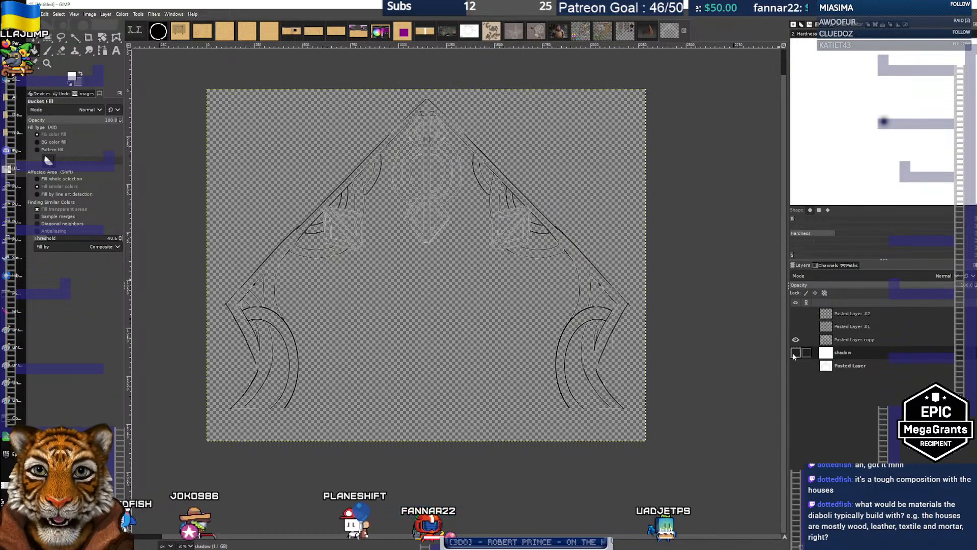
pyautogui.click(796, 353)
# Copy the line art from Pasted Layer copy and paste it into the house render image
pyautogui.click(891, 338)
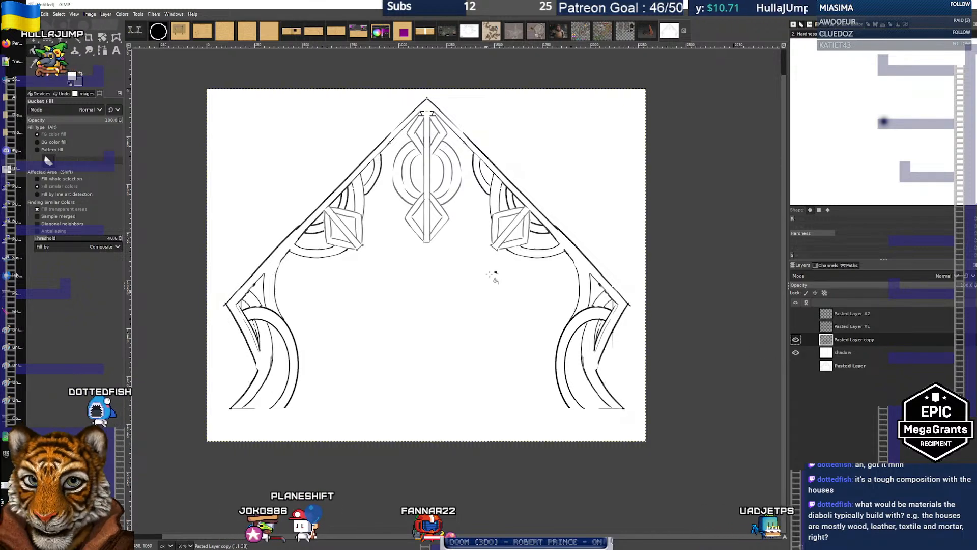
pyautogui.click(645, 33)
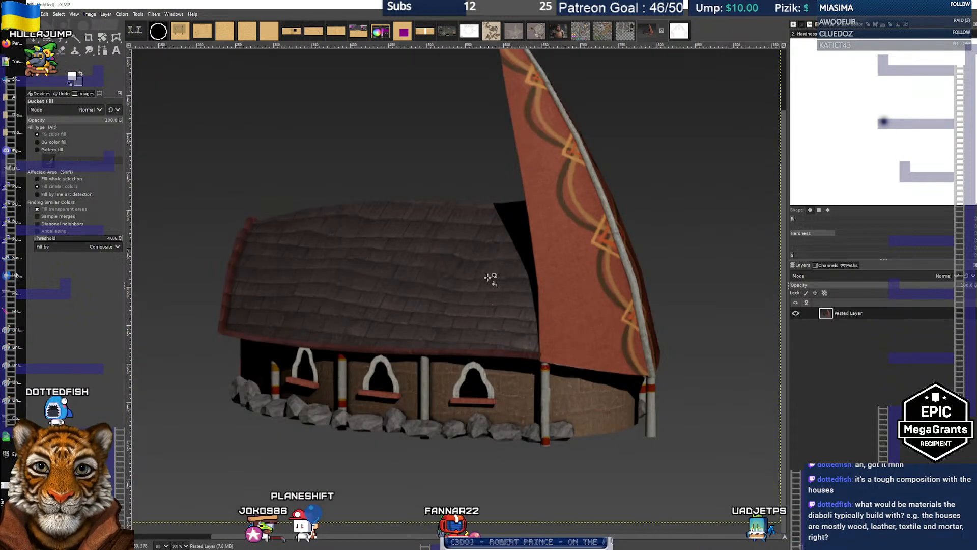
pyautogui.scroll(-2, 458, 278)
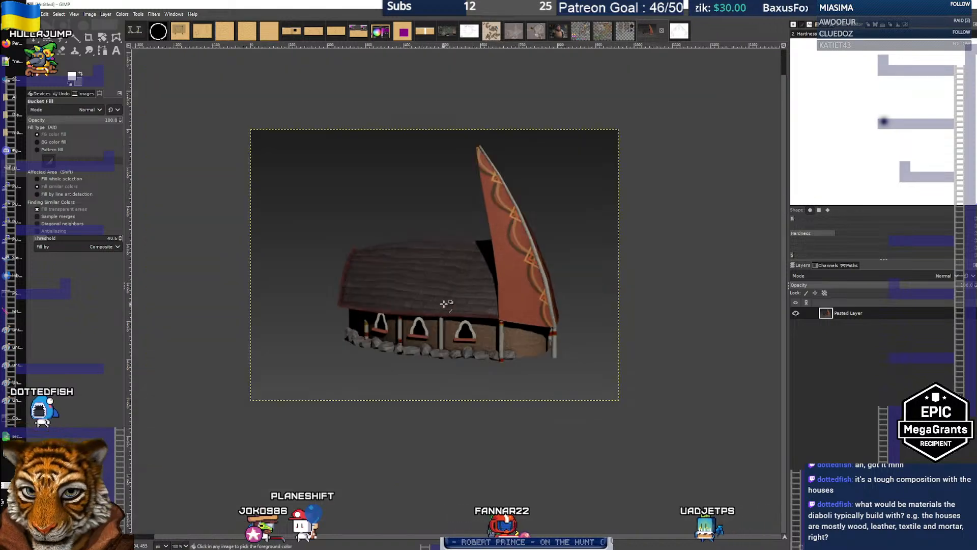
pyautogui.hotkey('ctrl', 'v')
# Scale the pasted gable proportionally to about 479 × 384 px and position it over the house's roof and windows
pyautogui.hotkey('shift', 's')
pyautogui.click(467, 304)
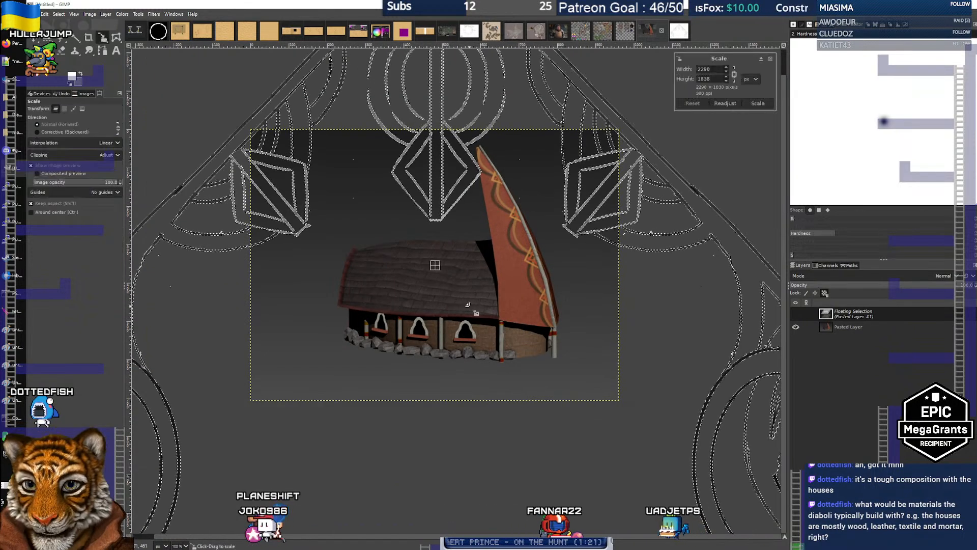
pyautogui.moveTo(467, 304); pyautogui.dragTo(386, 304)
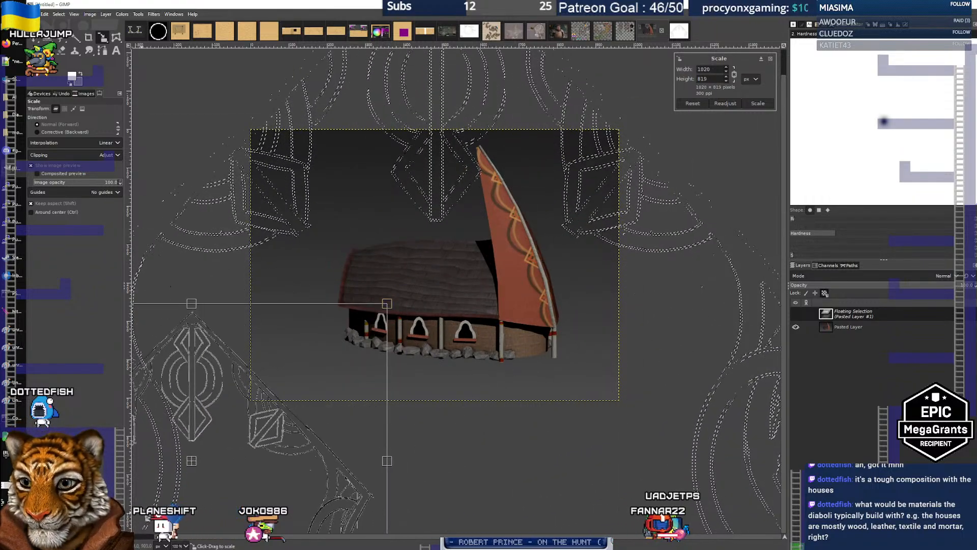
pyautogui.moveTo(274, 446); pyautogui.dragTo(485, 321)
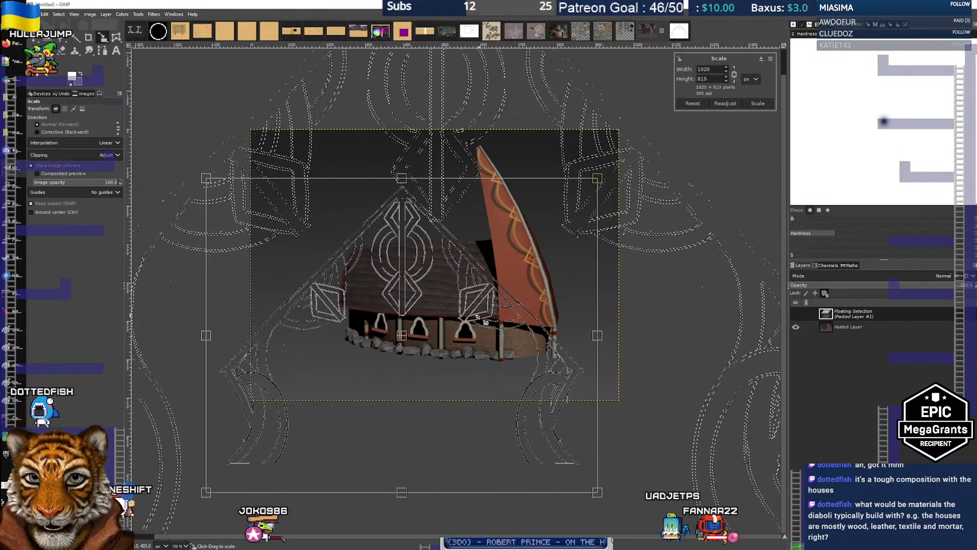
pyautogui.moveTo(597, 178); pyautogui.dragTo(392, 351)
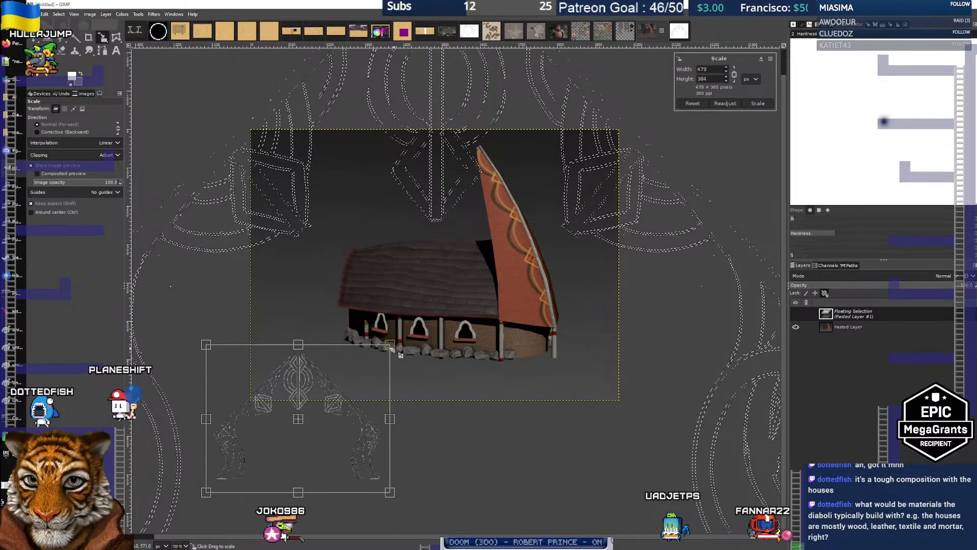
pyautogui.moveTo(307, 424); pyautogui.dragTo(420, 326)
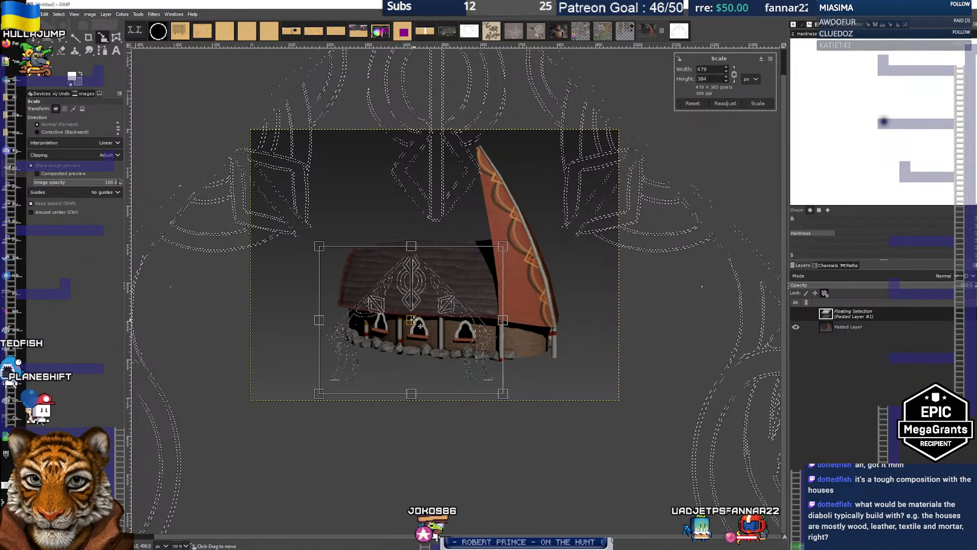
pyautogui.press('Return')
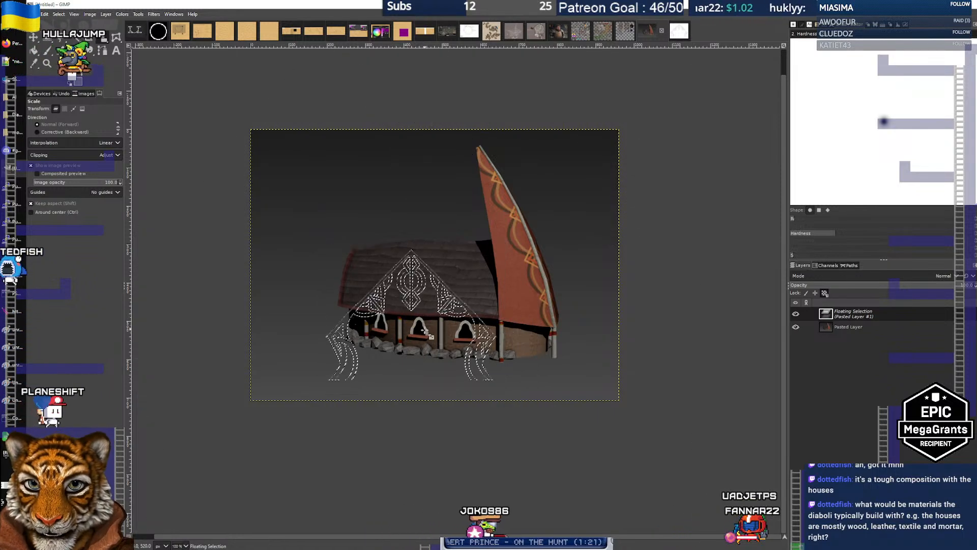
# Anchor the floating gable line art onto the house render layer
pyautogui.scroll(1, 424, 332)
pyautogui.moveTo(451, 314); pyautogui.dragTo(410, 331)
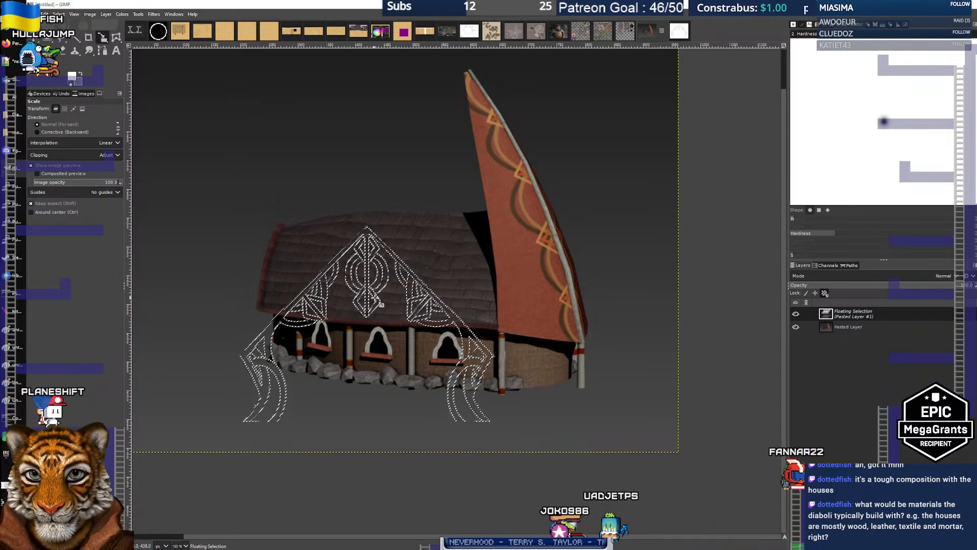
pyautogui.press('m')
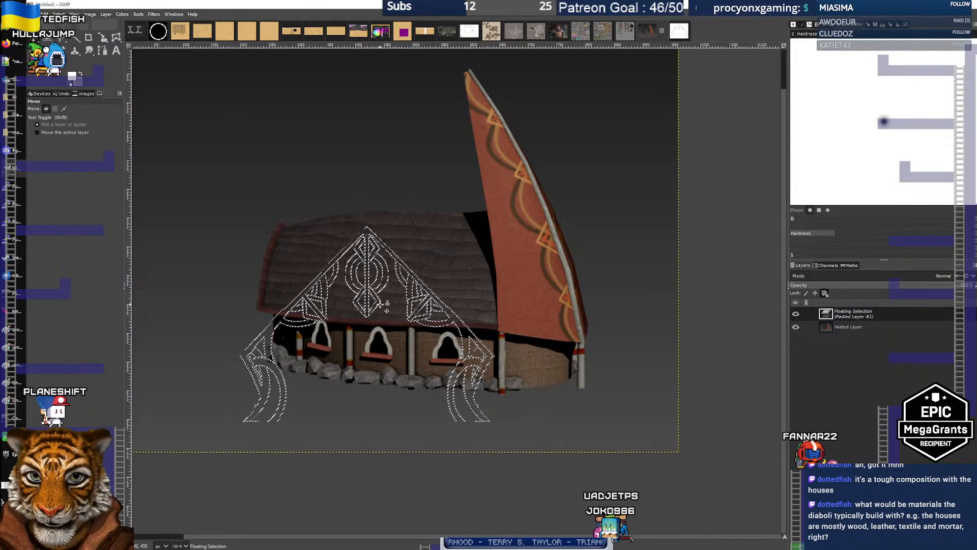
pyautogui.hotkey('ctrl', 'h')
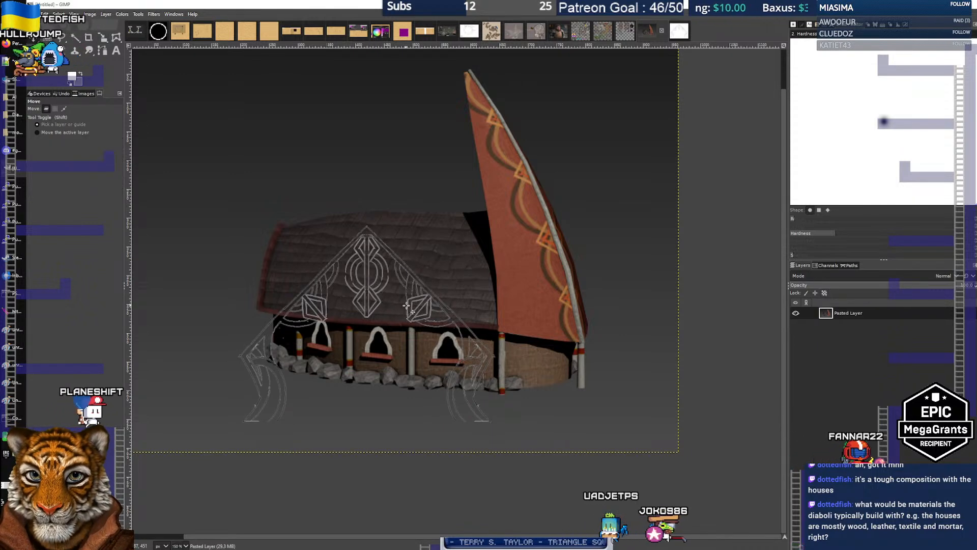
# Paste the gable line art into the house render as its own layer and move it up above the roof
pyautogui.hotkey('ctrl', 'v')
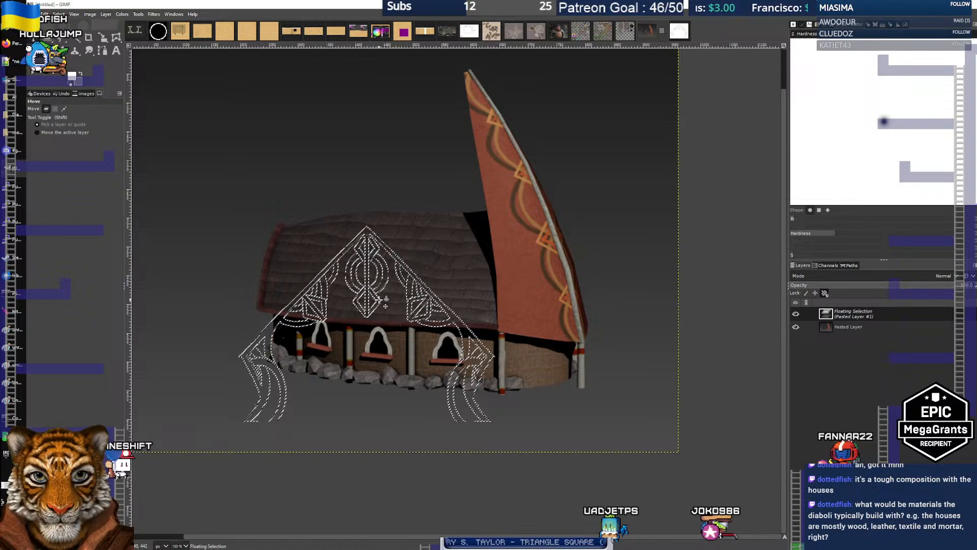
pyautogui.hotkey('ctrl', 'shift', 'n')
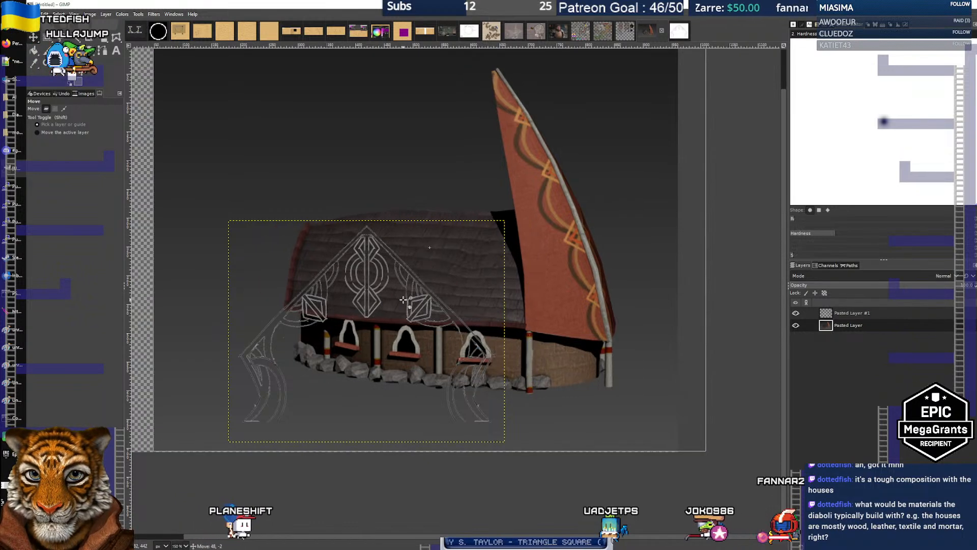
pyautogui.moveTo(375, 304); pyautogui.dragTo(382, 134)
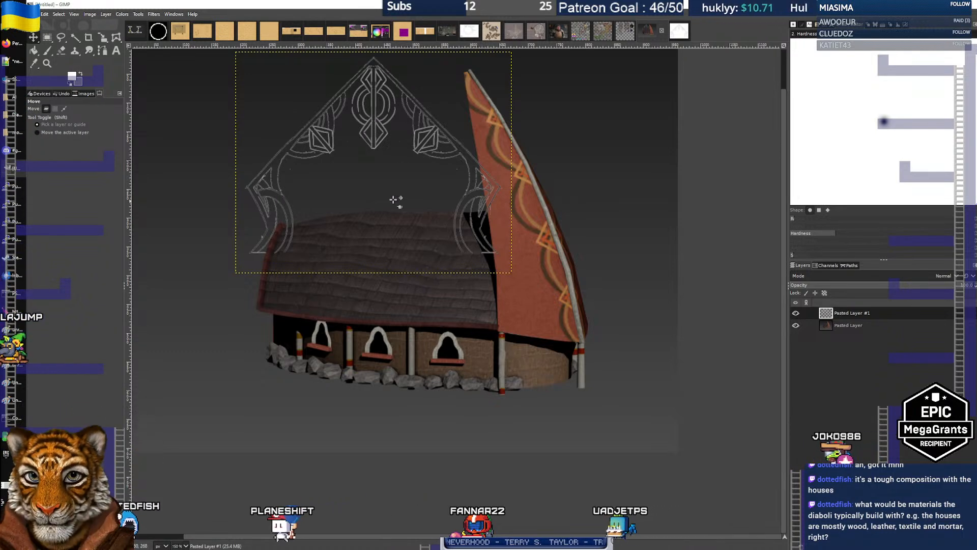
# Return to the gable line art image and select its shadow layer
pyautogui.hotkey('alt', 'Tab')
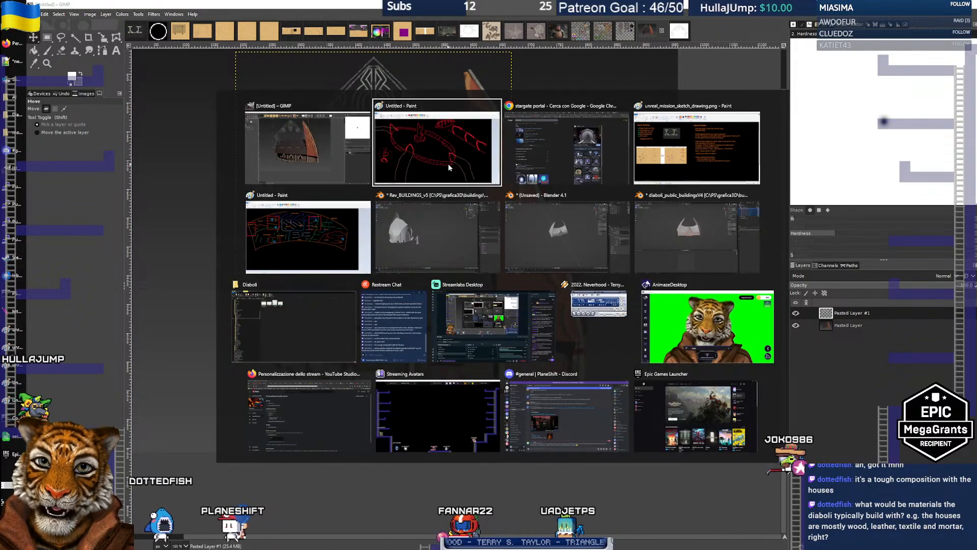
pyautogui.hotkey('alt', 'shift', 'Tab')
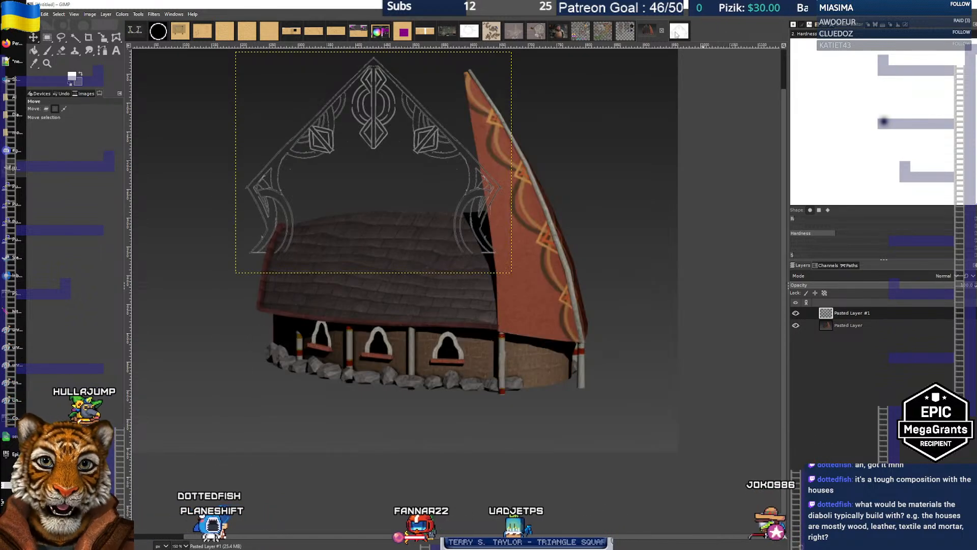
pyautogui.click(679, 30)
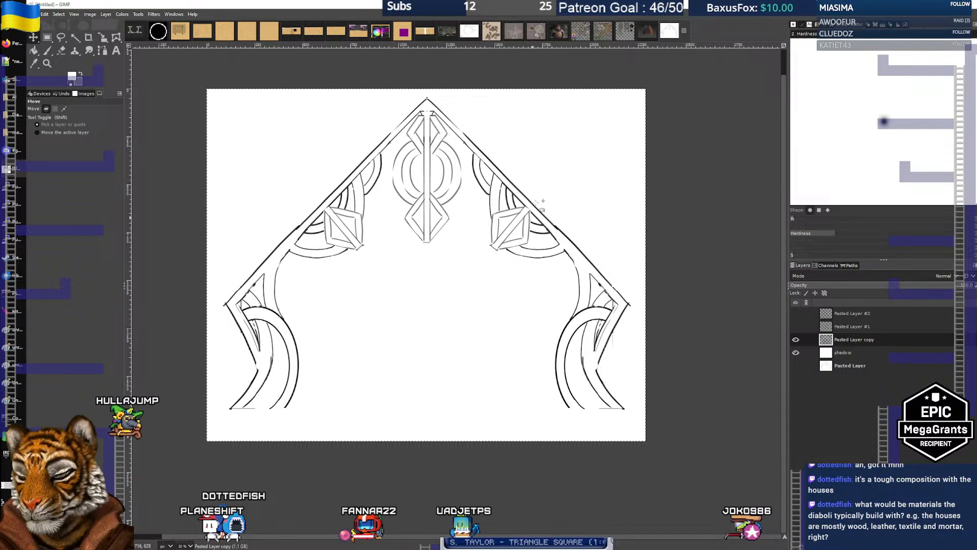
pyautogui.click(870, 355)
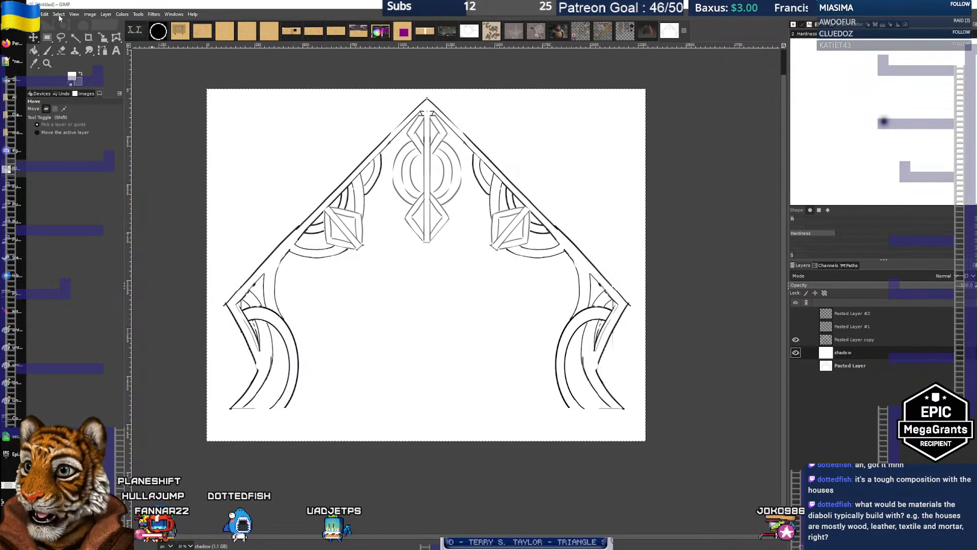
# Begin exporting the line art image, choosing the folder PS\grafica2D\sketches\Architecture Guide\Diaboli on drive C as destination
pyautogui.click(32, 14)
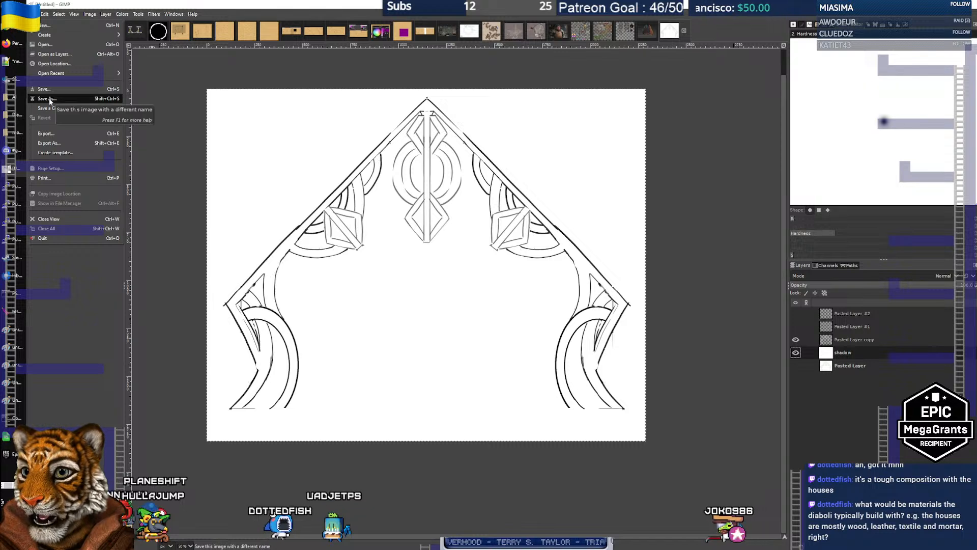
pyautogui.click(49, 142)
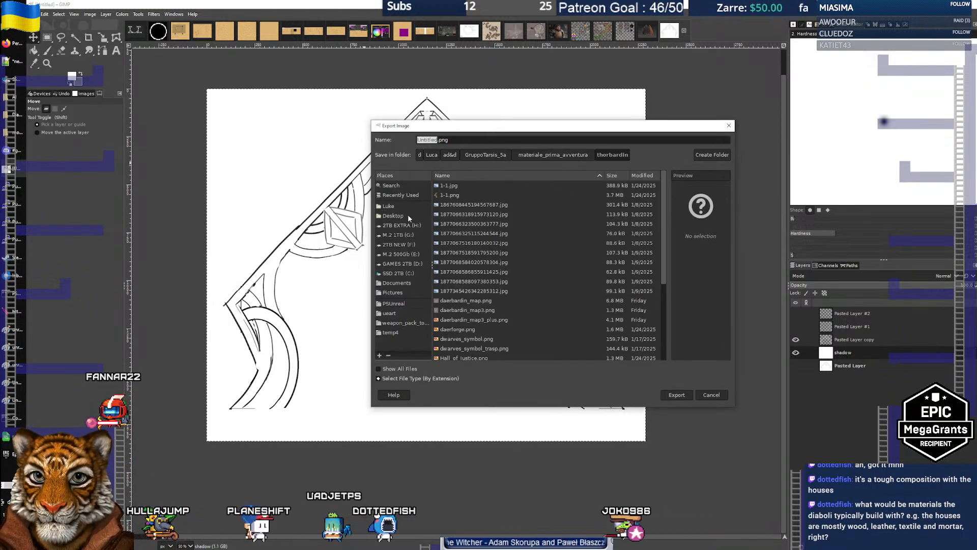
pyautogui.click(399, 273)
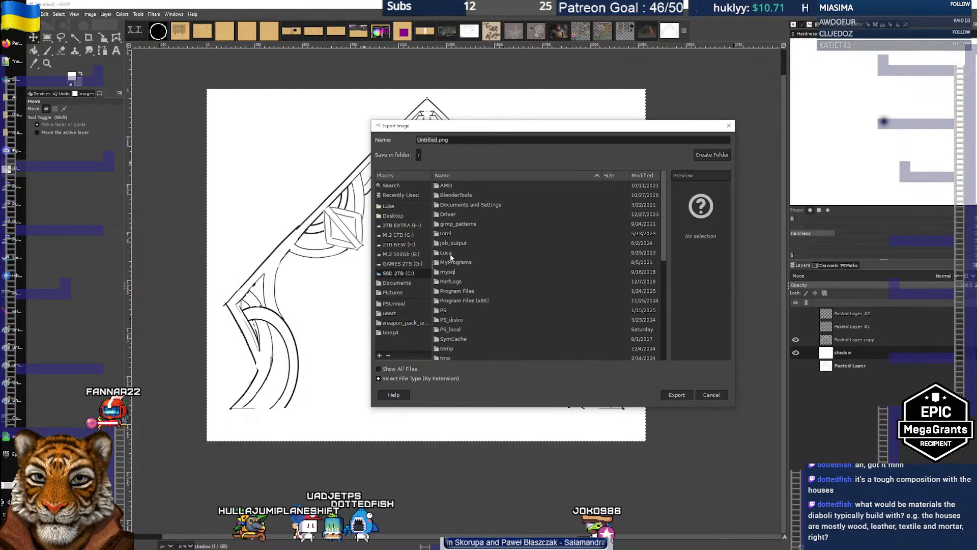
pyautogui.doubleClick(447, 309)
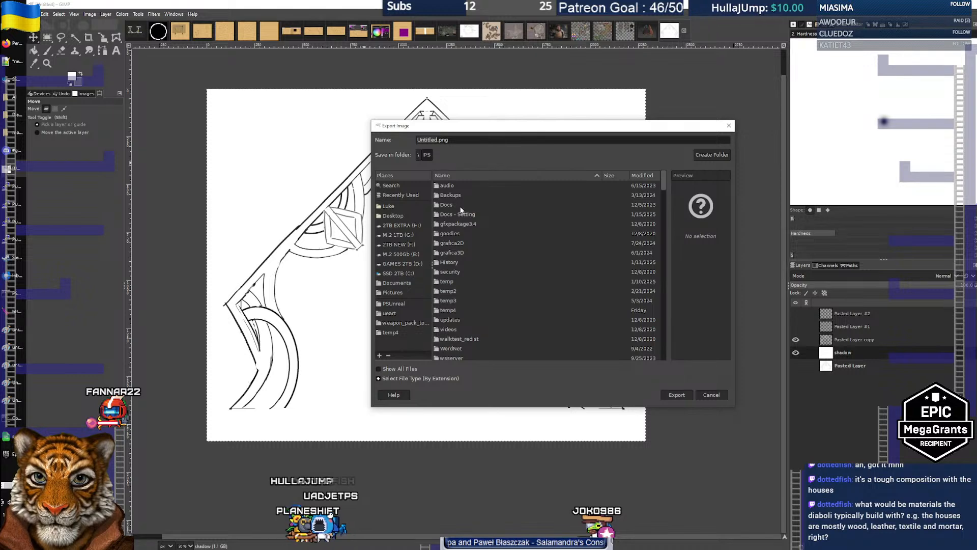
pyautogui.doubleClick(457, 245)
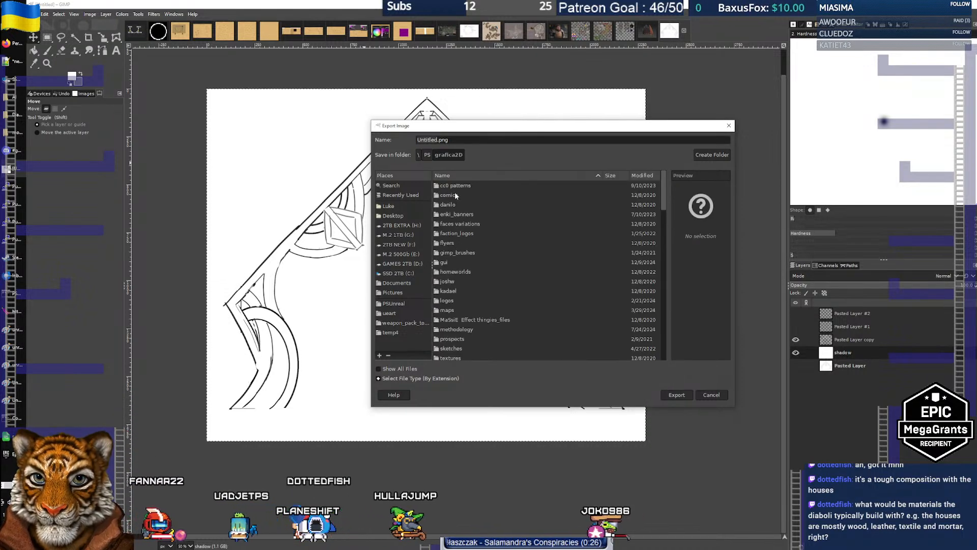
pyautogui.scroll(-3, 469, 279)
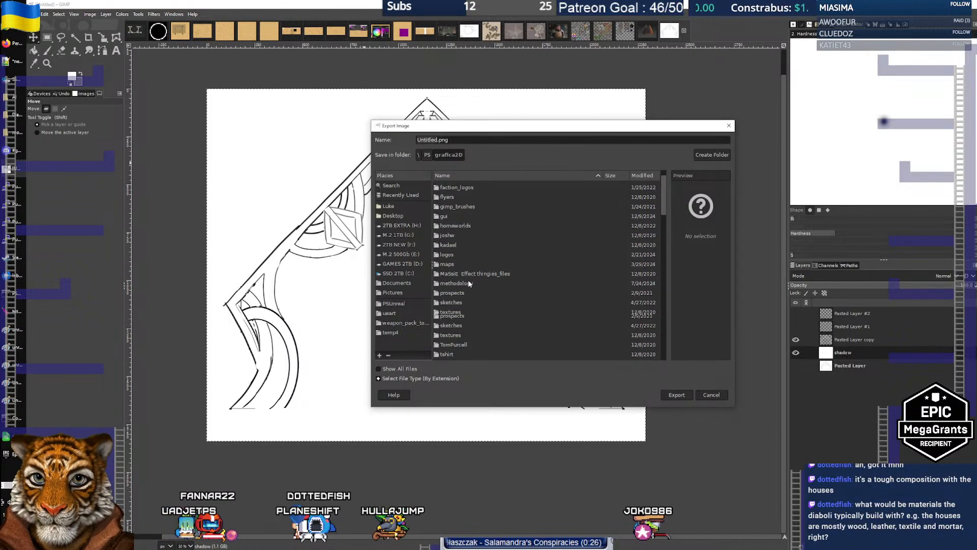
pyautogui.doubleClick(450, 302)
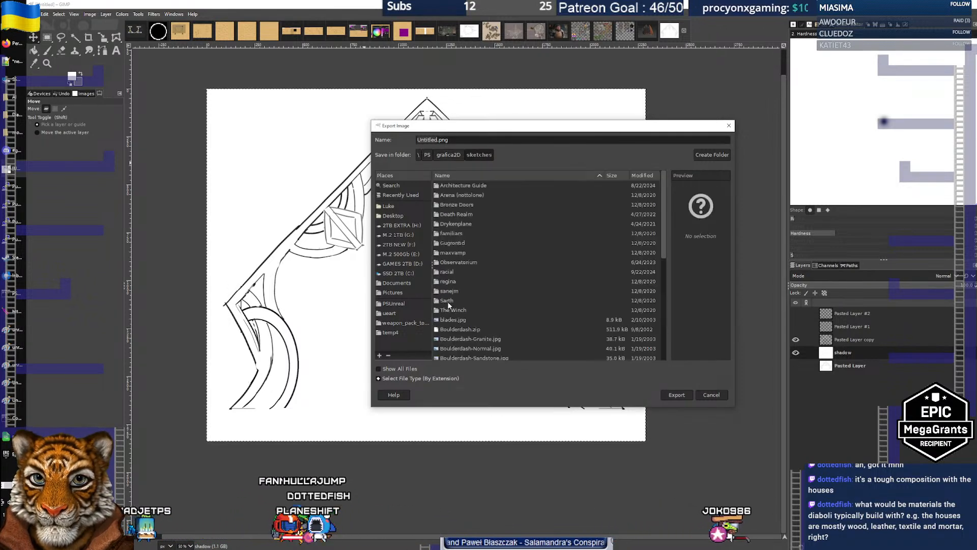
pyautogui.doubleClick(461, 187)
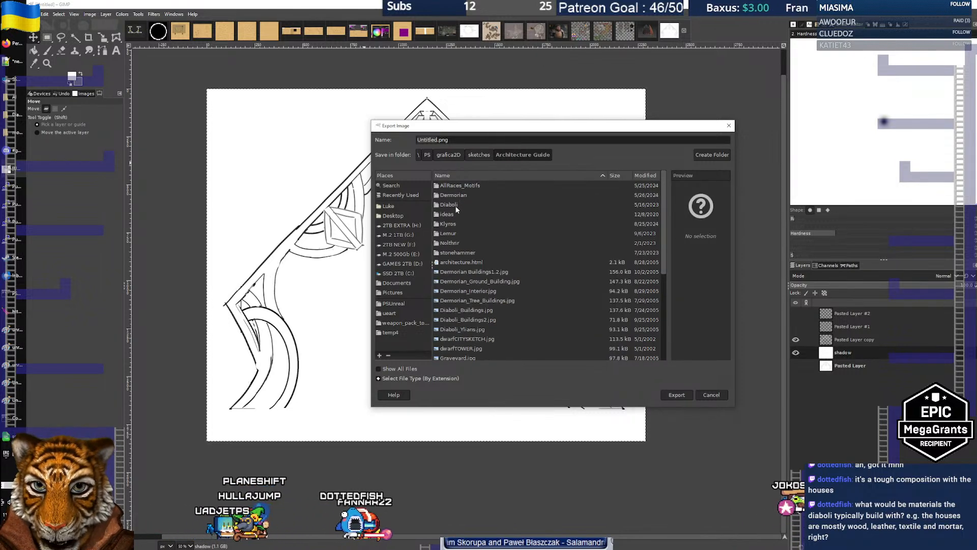
pyautogui.doubleClick(452, 205)
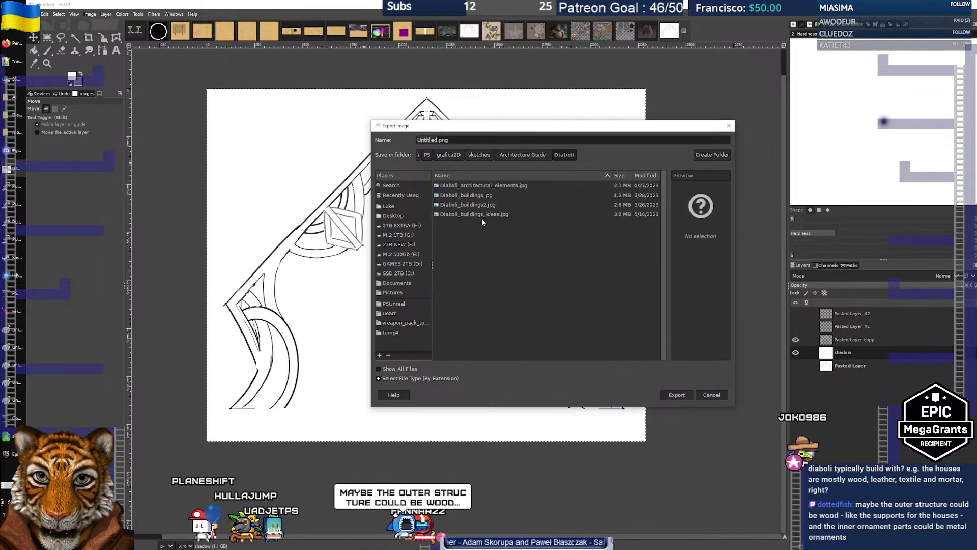
# Name the export Diaboli_Arch.png and export it with the current PNG options
pyautogui.click(440, 142)
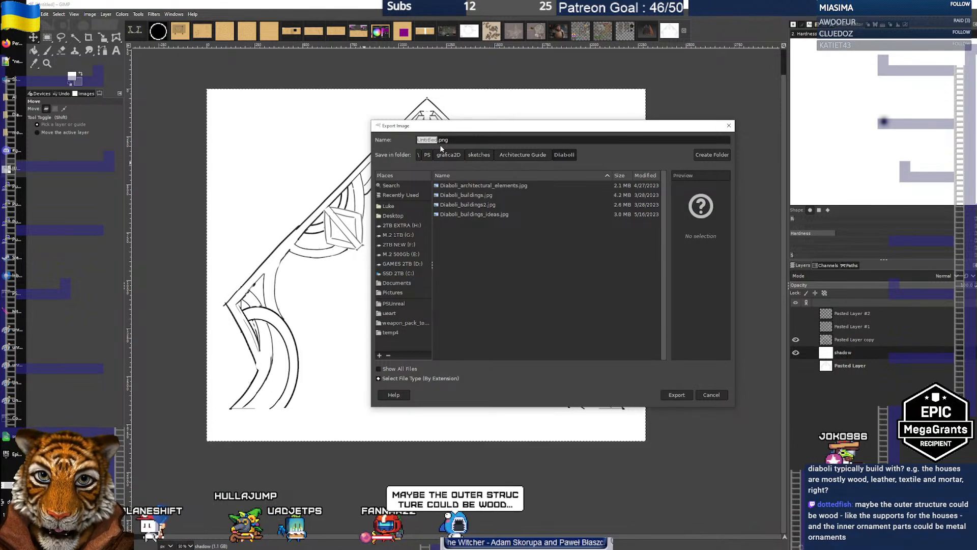
pyautogui.write('Diaboli_')
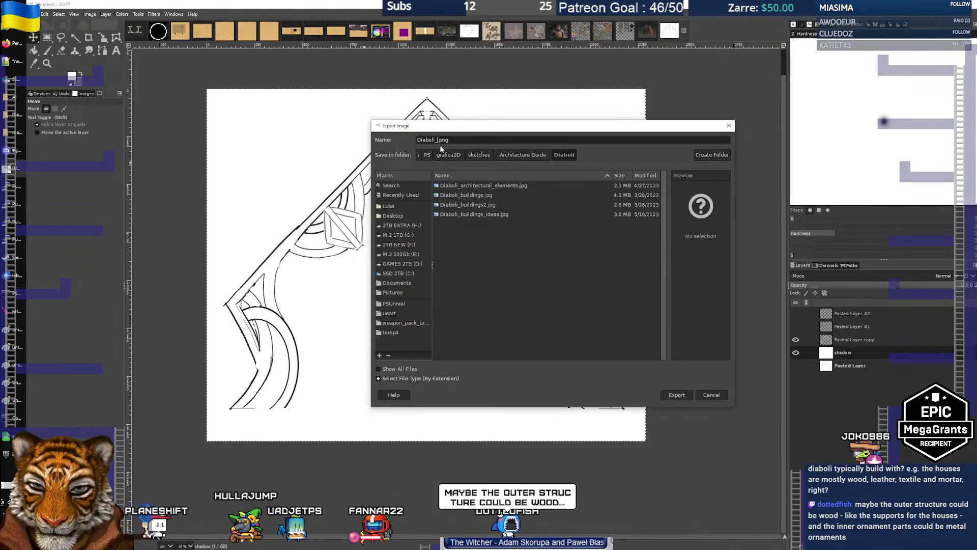
pyautogui.write('Arch')
pyautogui.press('End')
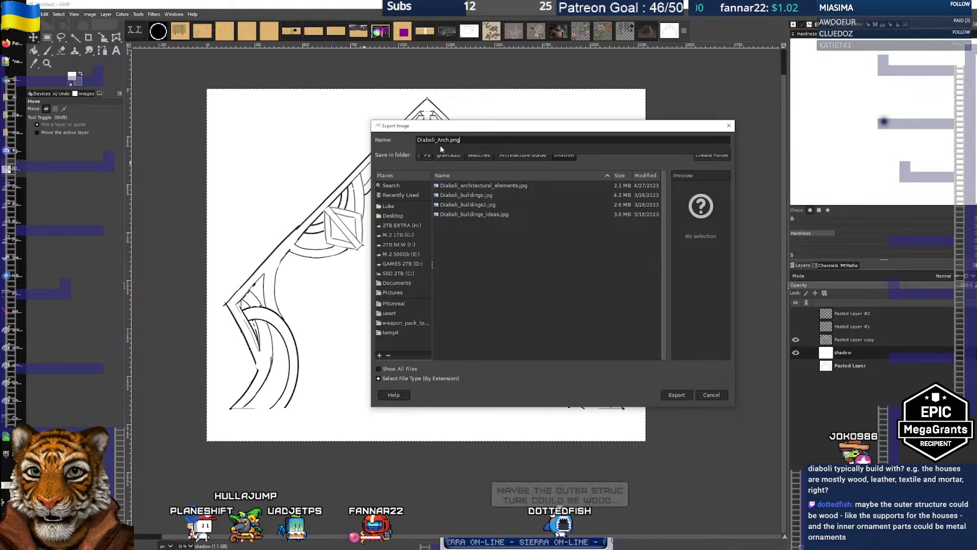
pyautogui.press('Return')
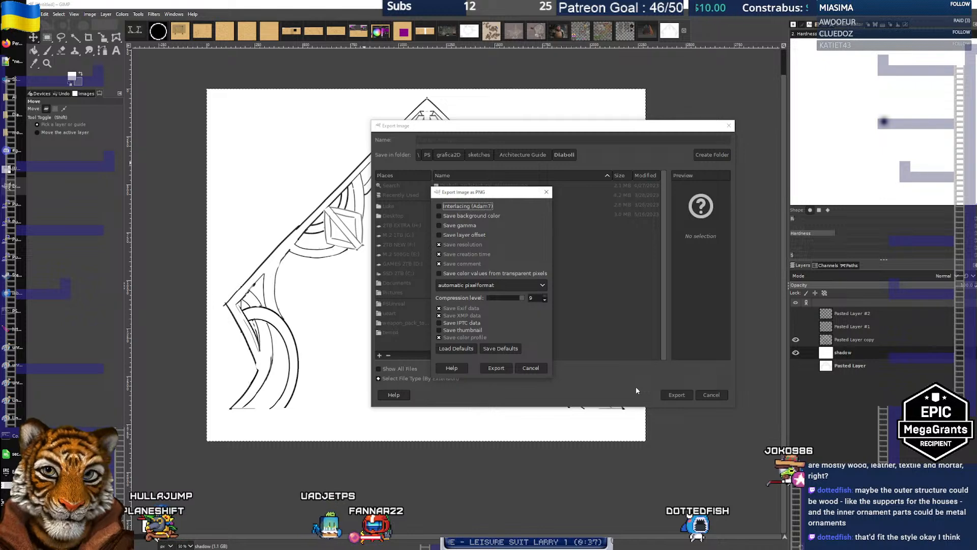
pyautogui.click(496, 367)
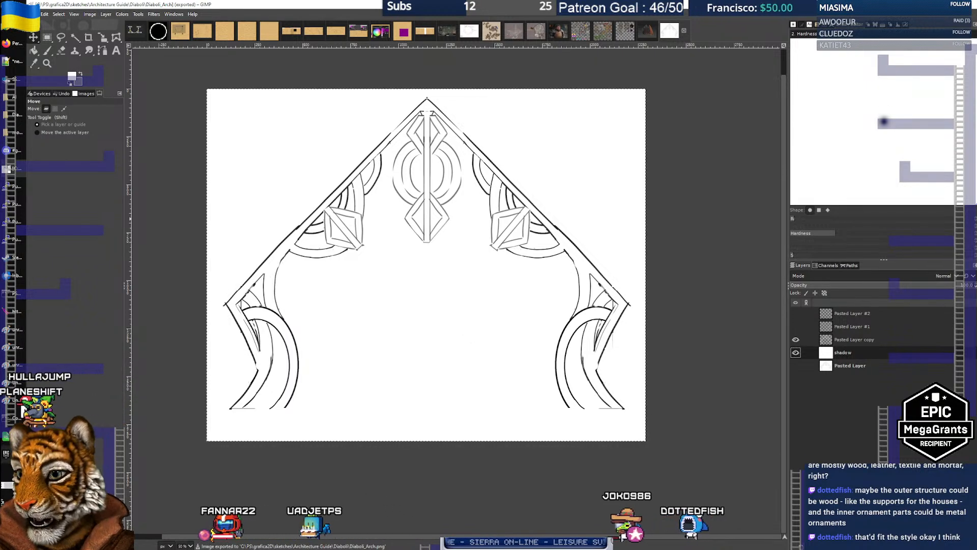
# Switch to the unsaved Blender scene and look at the public building model
pyautogui.scroll(-3, 11, 177)
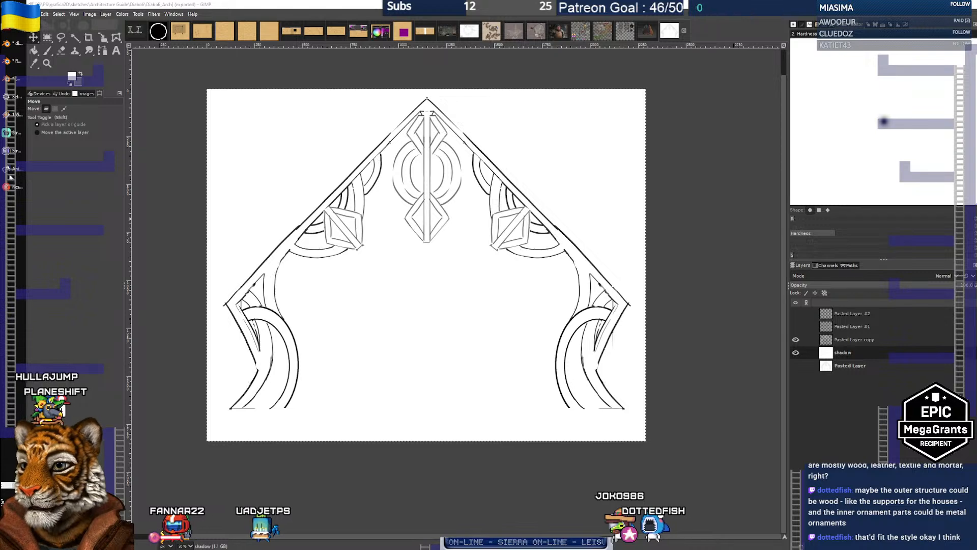
pyautogui.click(14, 78)
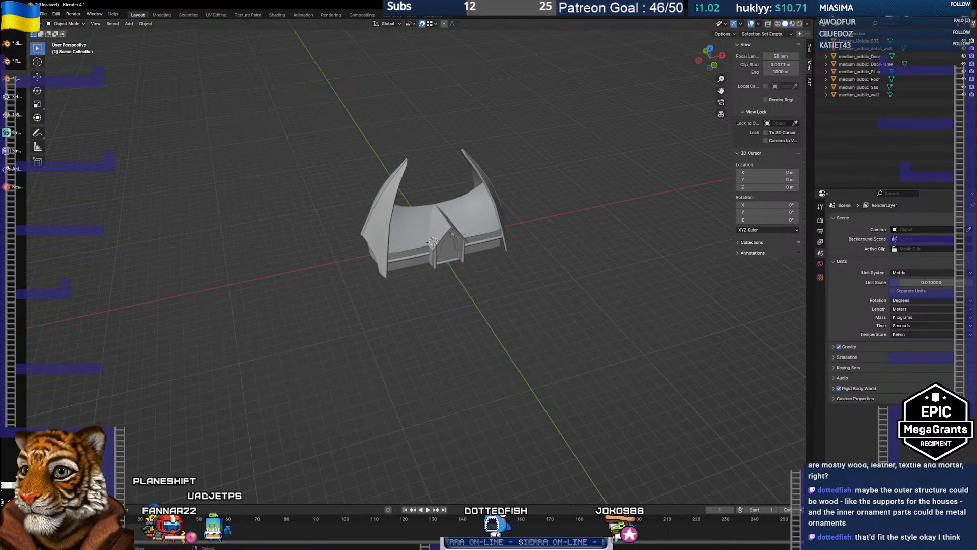
pyautogui.scroll(3, 7, 168)
# Switch to Chrome, search Google for "3d from 2d images" and open the Hyper3D result
pyautogui.hotkey('alt', 'Tab')
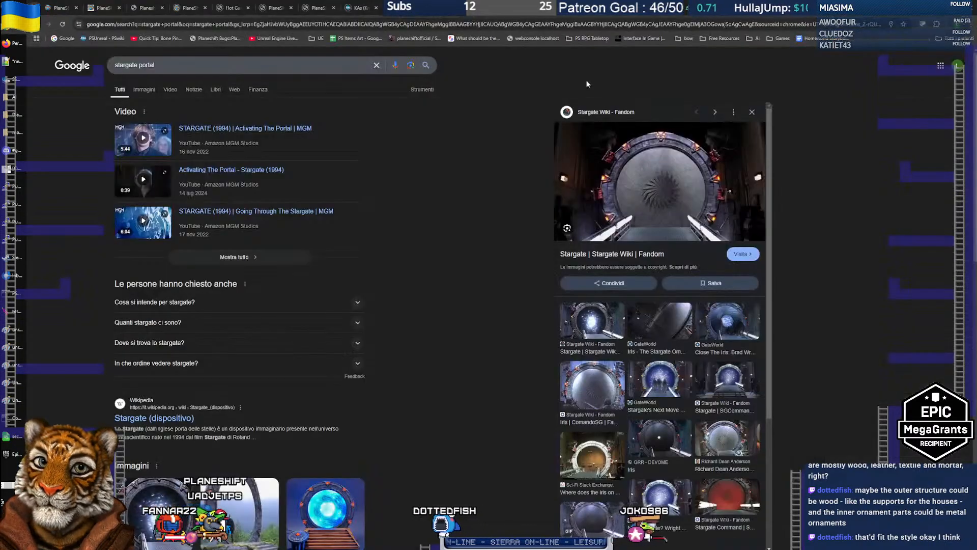
pyautogui.doubleClick(230, 65)
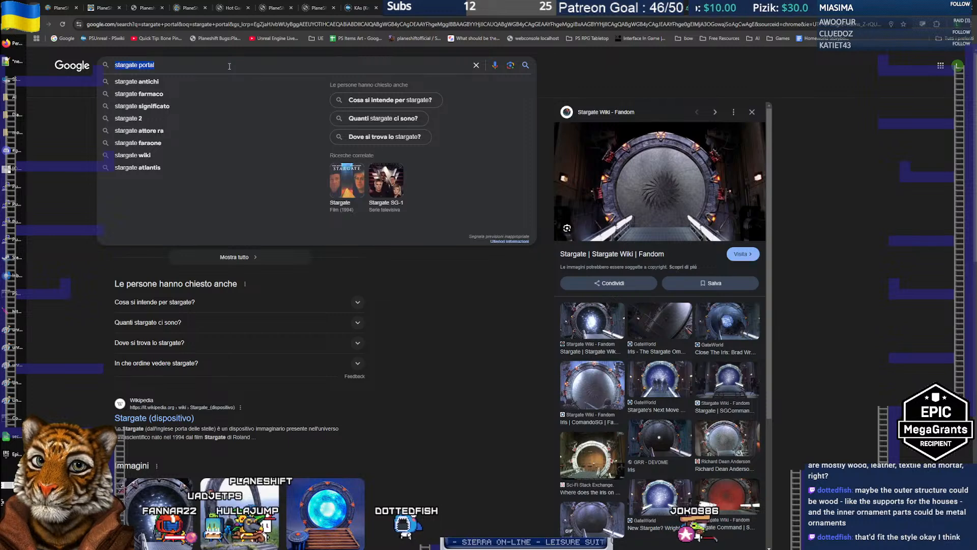
pyautogui.write('3d fro')
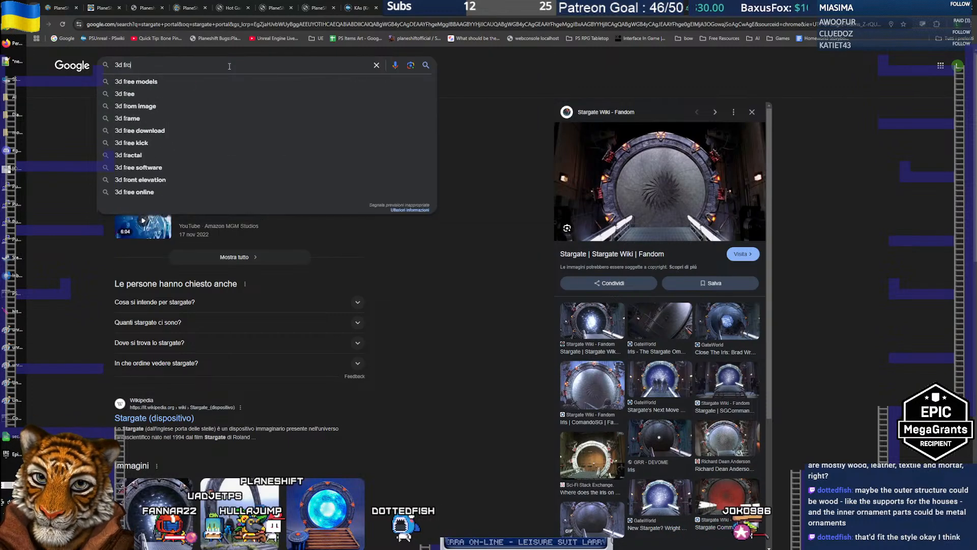
pyautogui.write('m 2d')
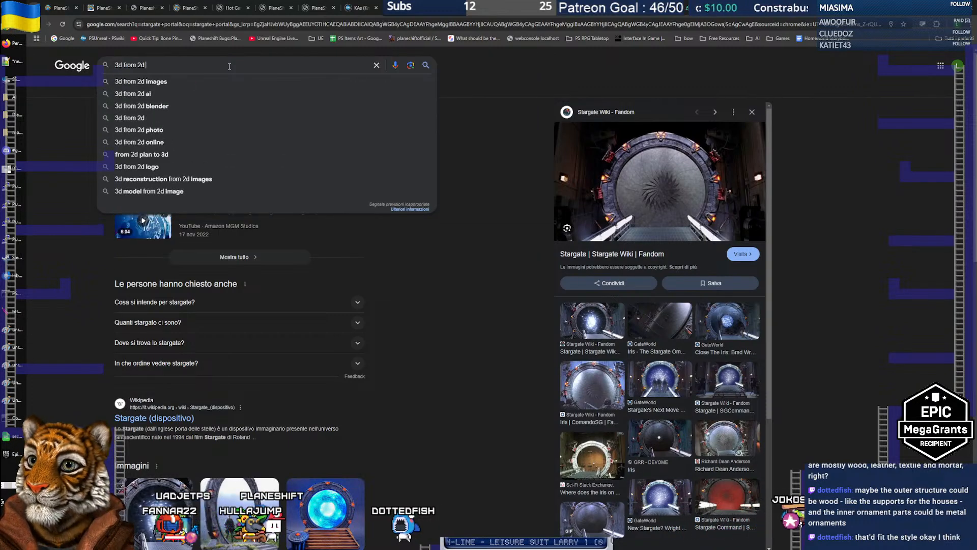
pyautogui.press('Down')
pyautogui.press('Return')
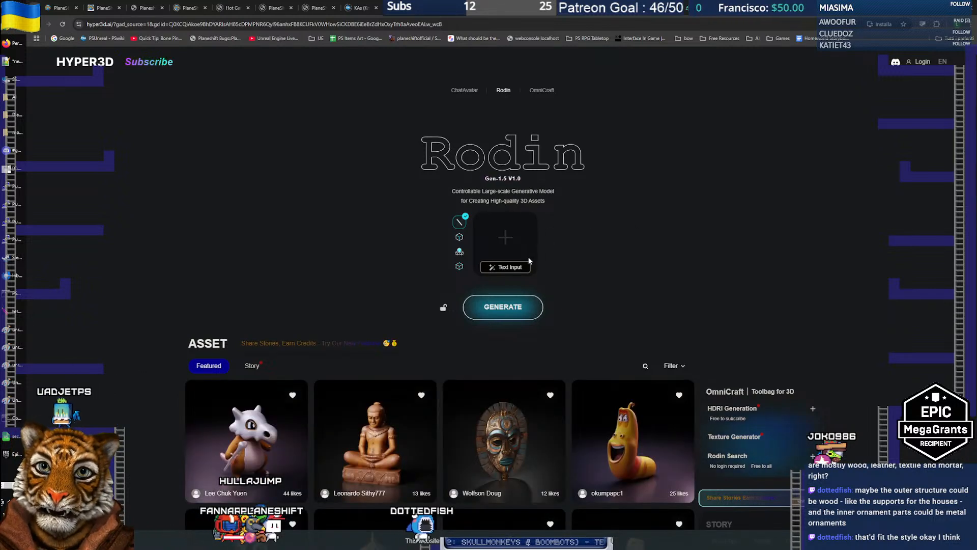
# Examine Hyper3D Rodin's image-to-3D input options, including the Bounding Box ControlNet mode, and its featured assets
pyautogui.moveTo(505, 241)
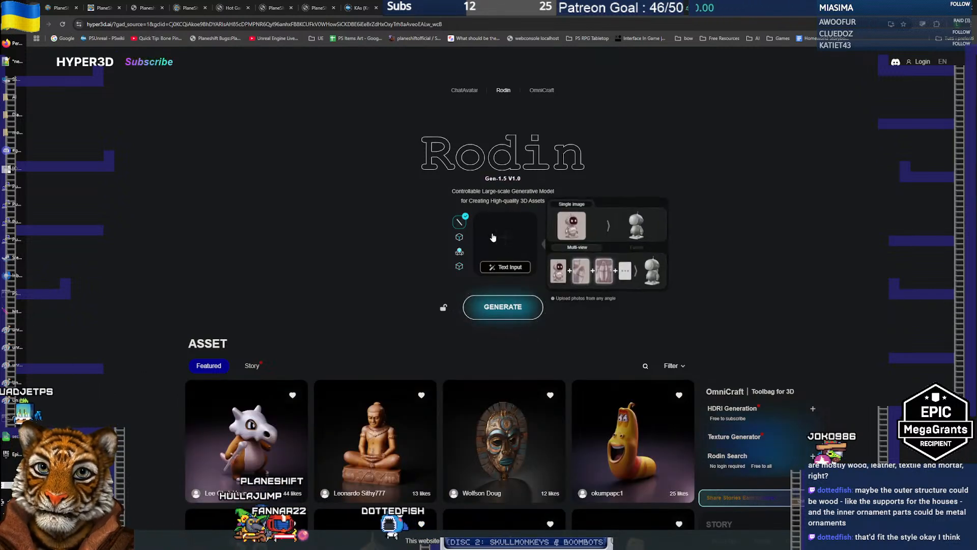
pyautogui.click(459, 237)
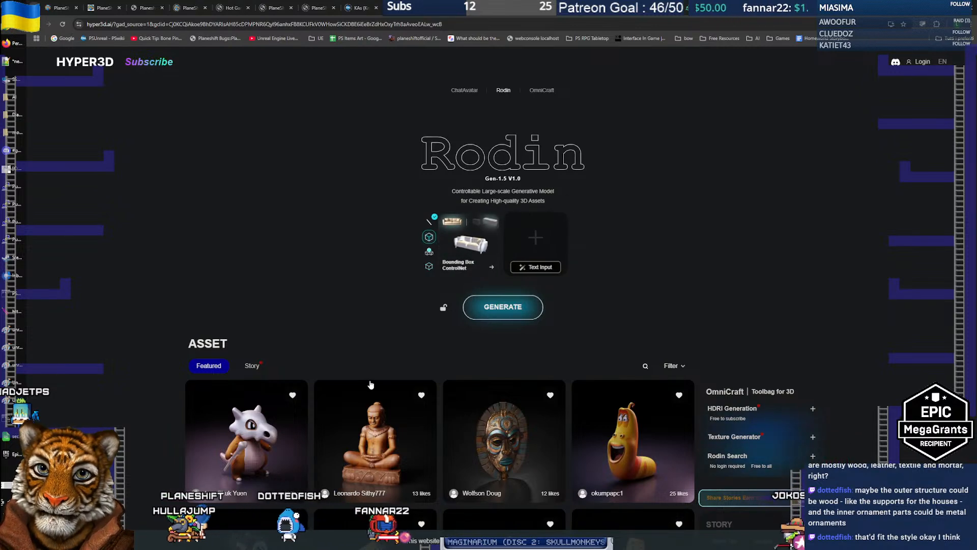
pyautogui.scroll(-4, 356, 296)
pyautogui.scroll(4, 351, 305)
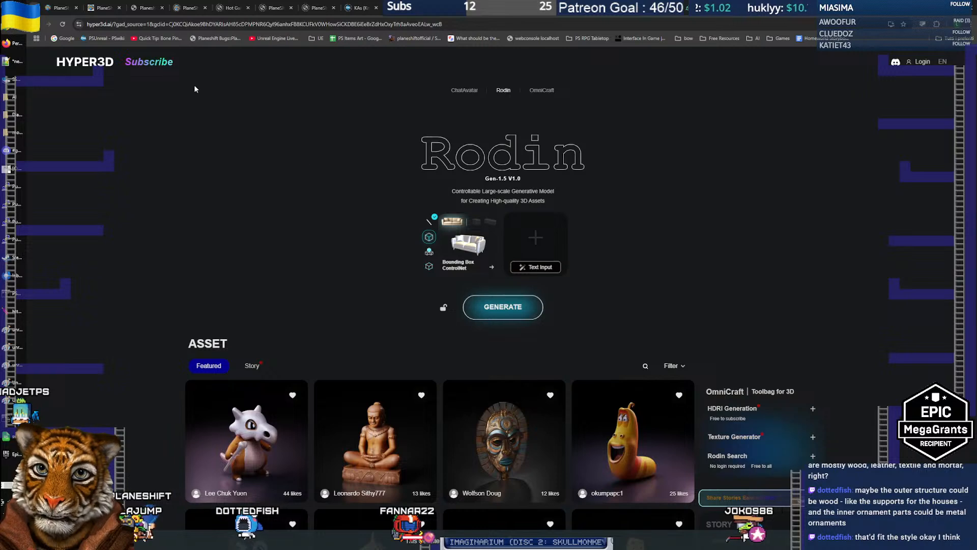
# Go back to the search results and open Meshy's guide on converting 2D images to 3D models using AI
pyautogui.hotkey('alt', 'Left')
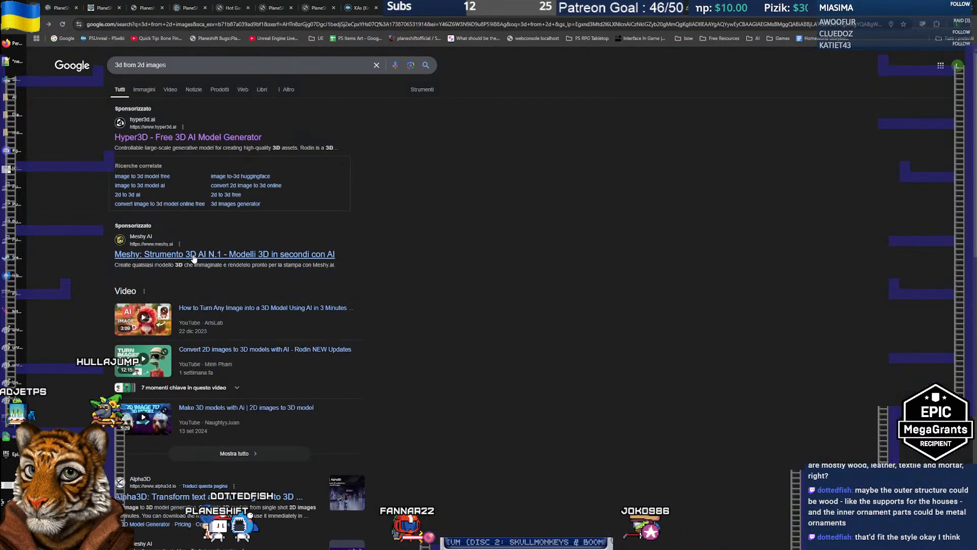
pyautogui.scroll(-3, 429, 266)
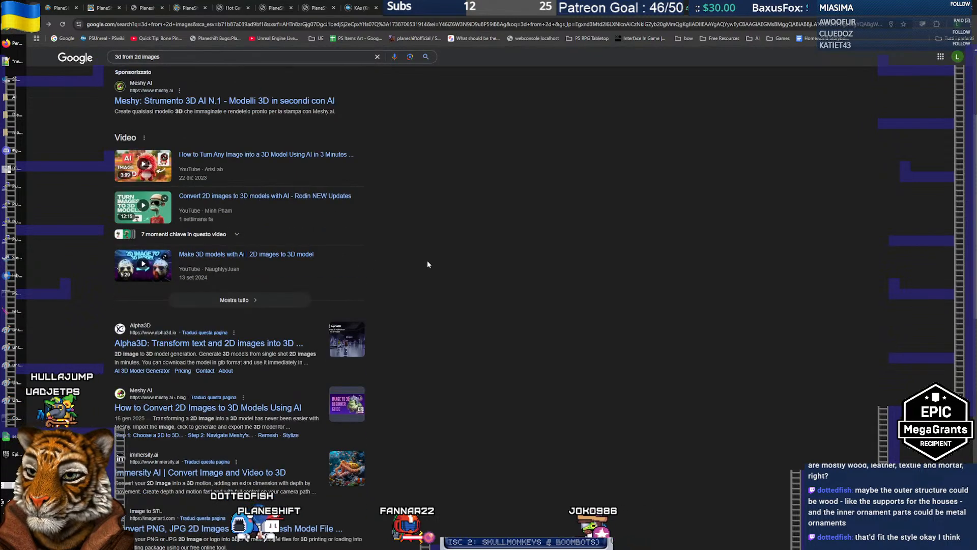
pyautogui.scroll(-1, 427, 261)
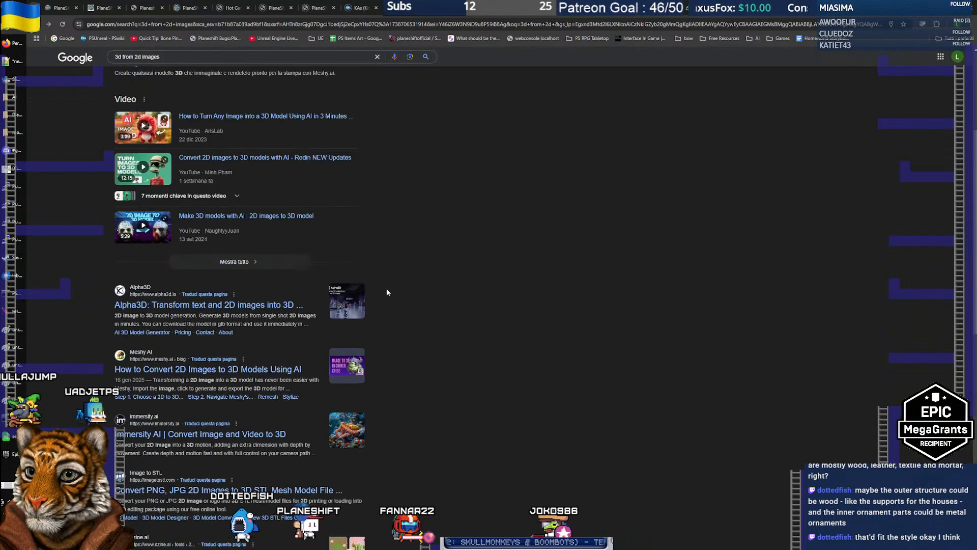
pyautogui.click(238, 369)
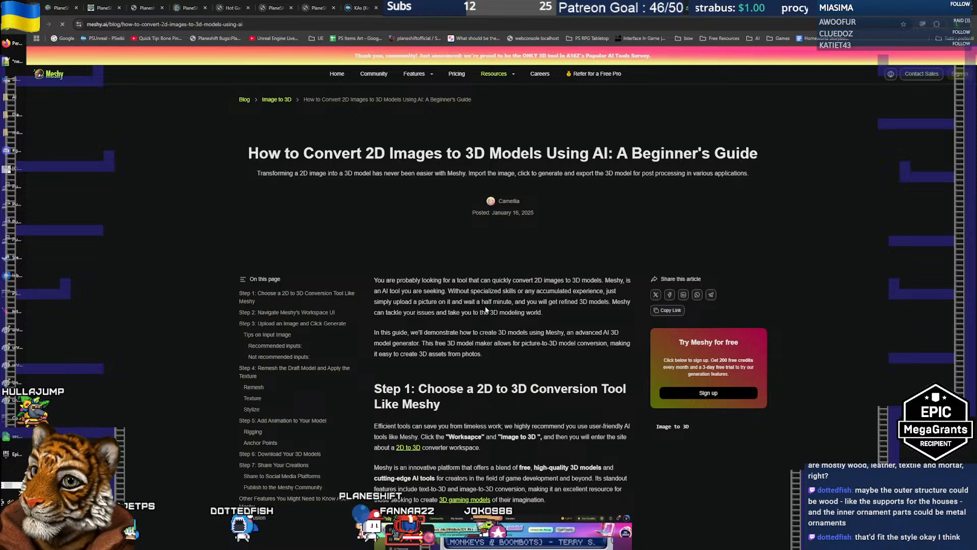
# Read the opening steps of Meshy's 2D-to-3D conversion guide and open its article on turning a 2D sketch into a 3D model
pyautogui.scroll(-4, 438, 299)
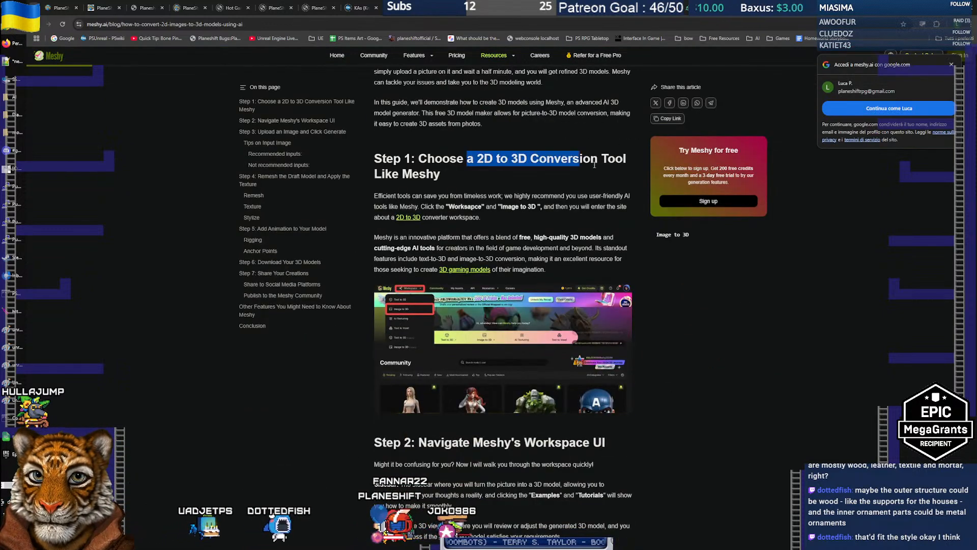
pyautogui.moveTo(594, 165); pyautogui.dragTo(597, 182)
pyautogui.click(524, 186)
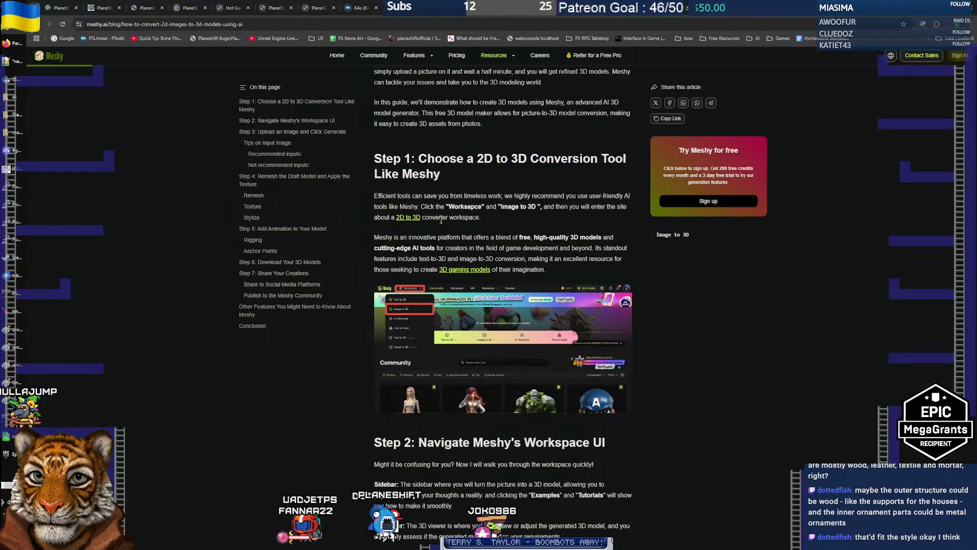
pyautogui.scroll(-3, 430, 260)
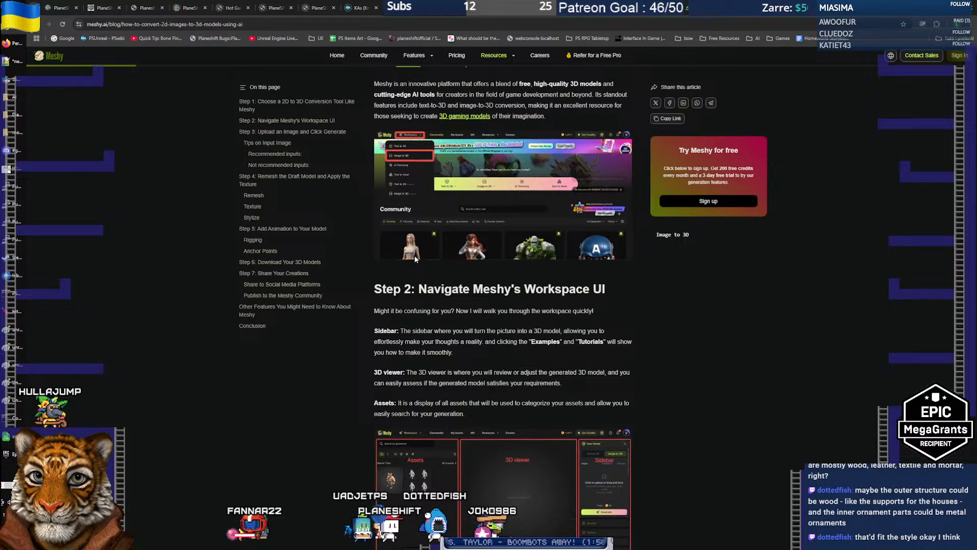
pyautogui.scroll(2, 416, 234)
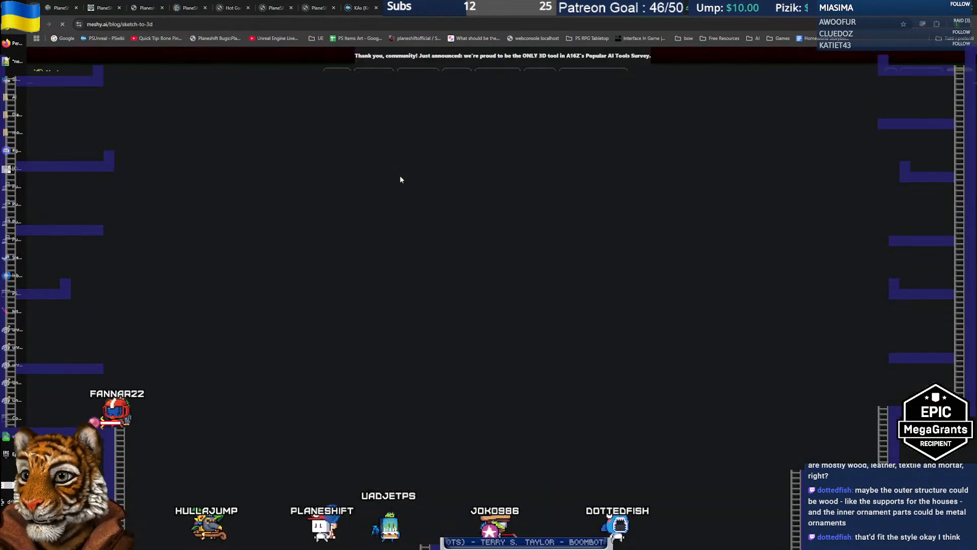
# Examine Meshy's sketch-to-3D article, including its sketch preparation rules and armchair example, and dismiss the Google sign-in prompt
pyautogui.scroll(-5, 417, 217)
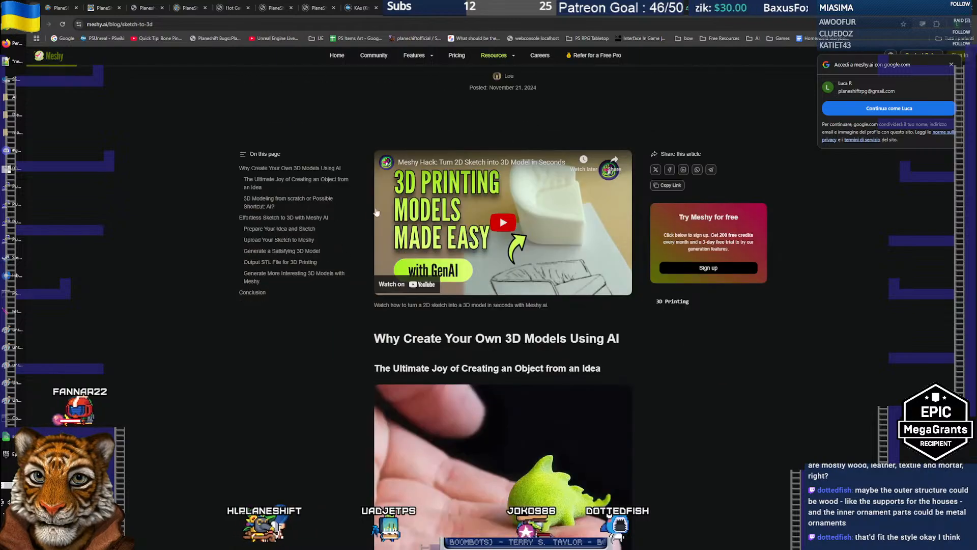
pyautogui.scroll(-2, 367, 212)
pyautogui.scroll(-12, 367, 212)
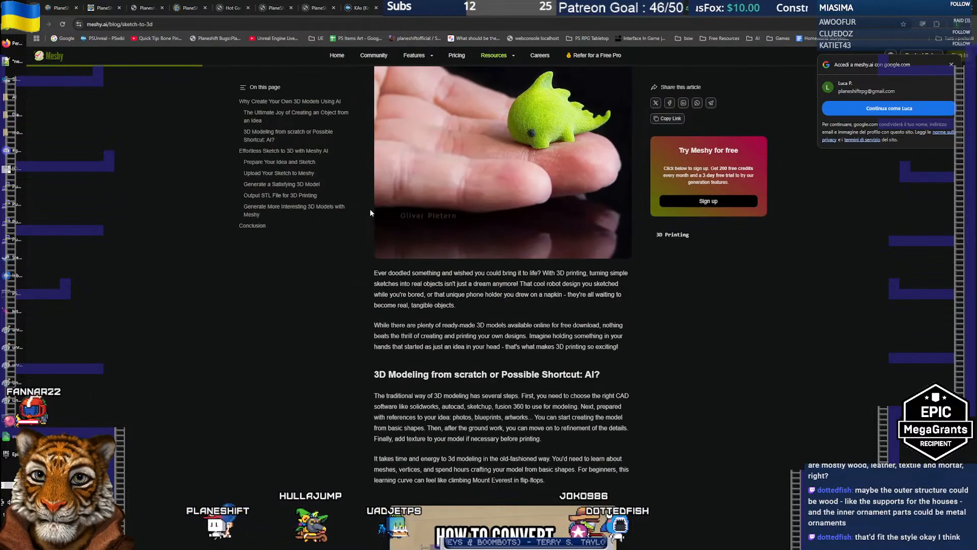
pyautogui.scroll(-13, 461, 221)
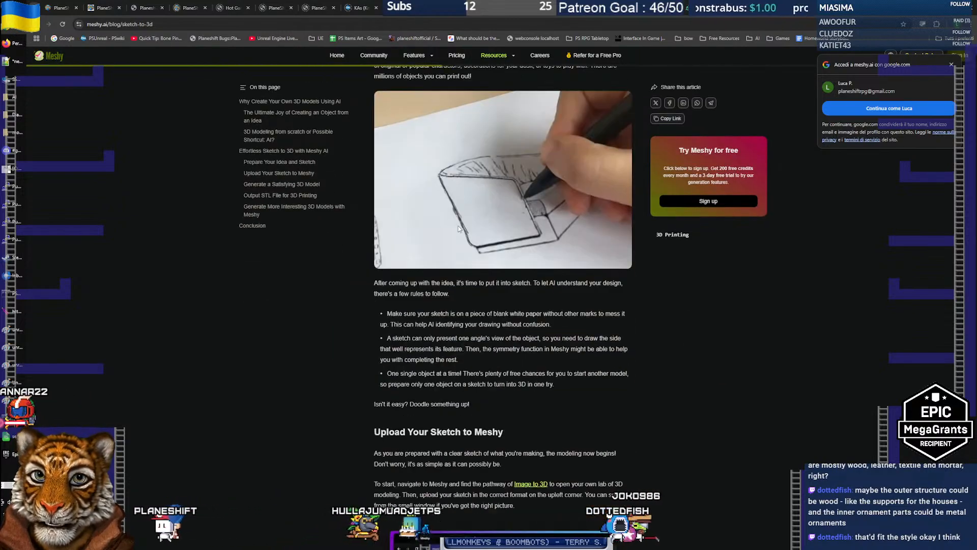
pyautogui.scroll(-3, 473, 225)
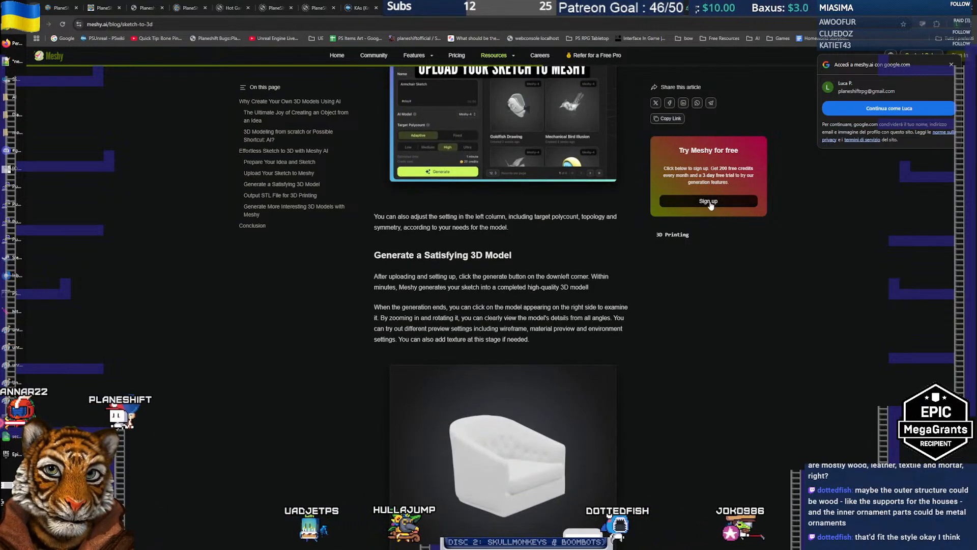
pyautogui.scroll(-3, 563, 268)
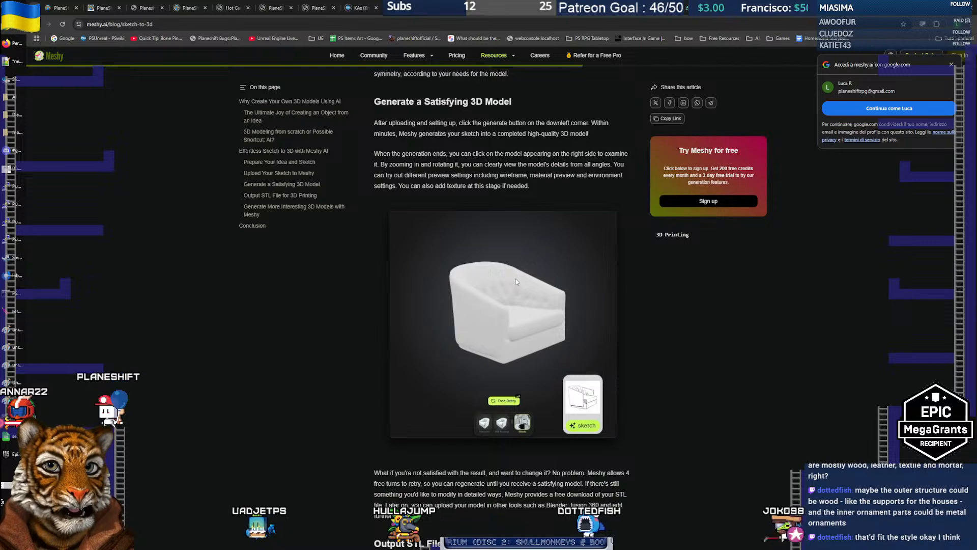
pyautogui.scroll(4, 563, 268)
pyautogui.click(951, 66)
pyautogui.scroll(-8, 490, 306)
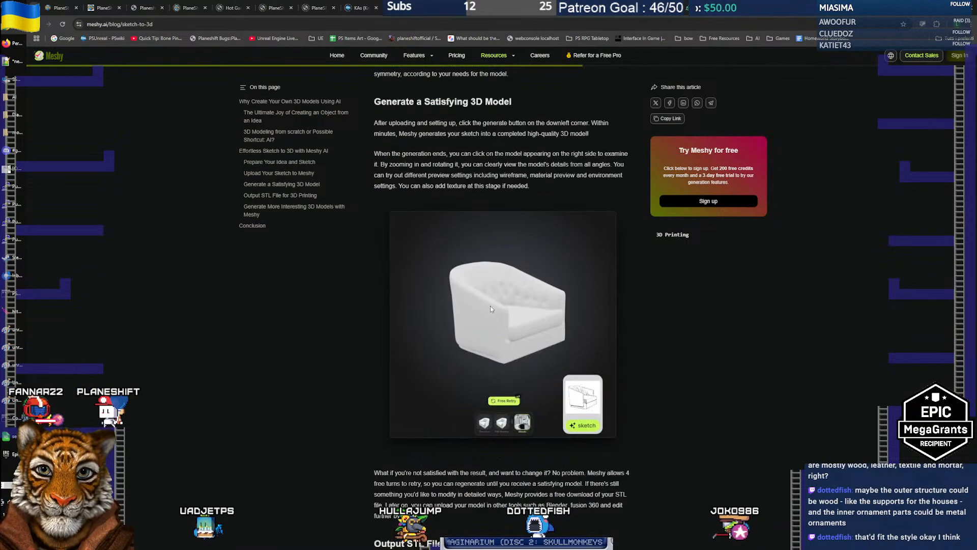
pyautogui.scroll(-3, 508, 302)
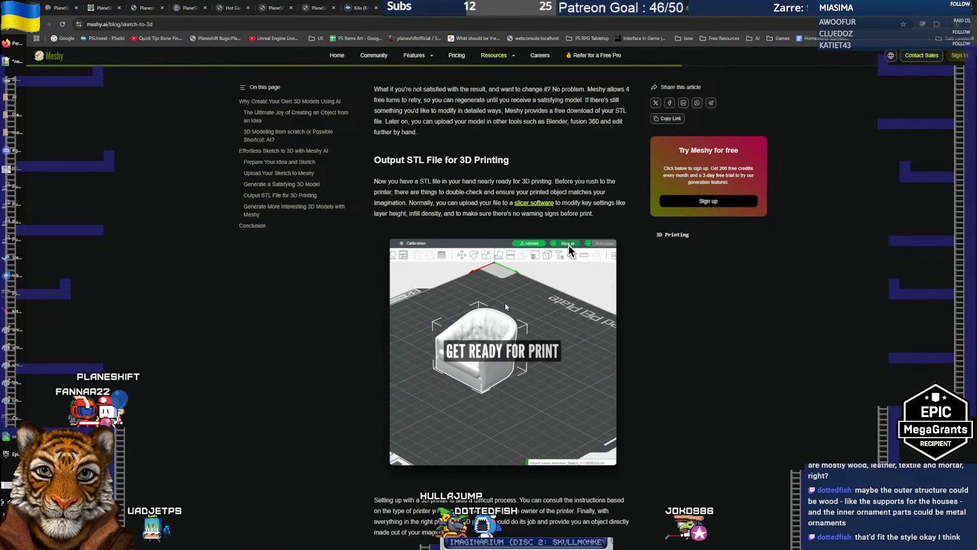
pyautogui.scroll(20, 505, 303)
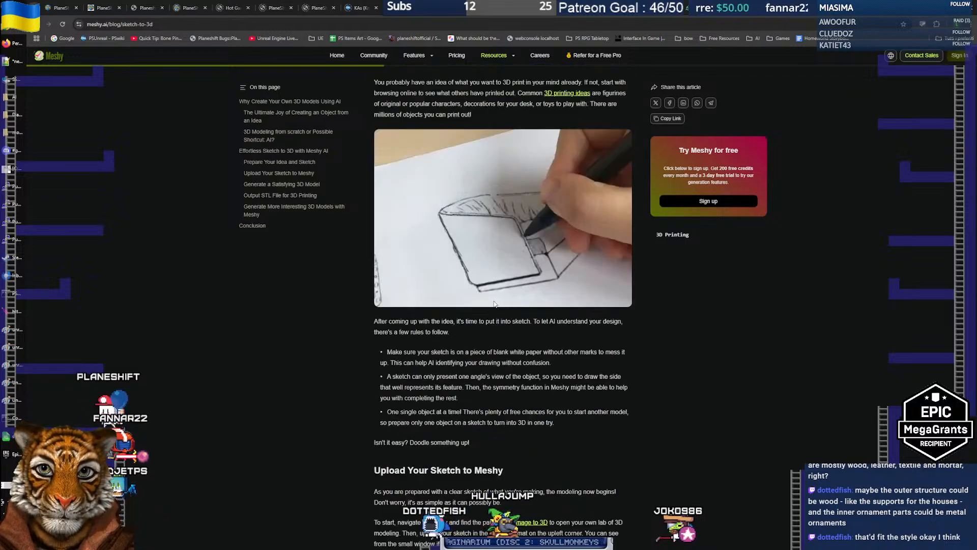
pyautogui.scroll(20, 493, 303)
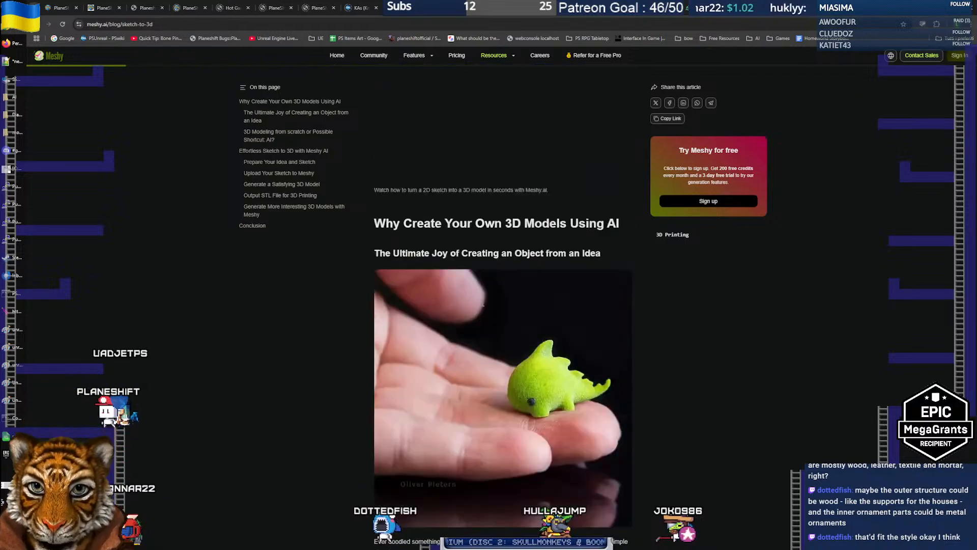
pyautogui.scroll(5, 482, 303)
# Search Google for "blender detect lines"
pyautogui.click(339, 24)
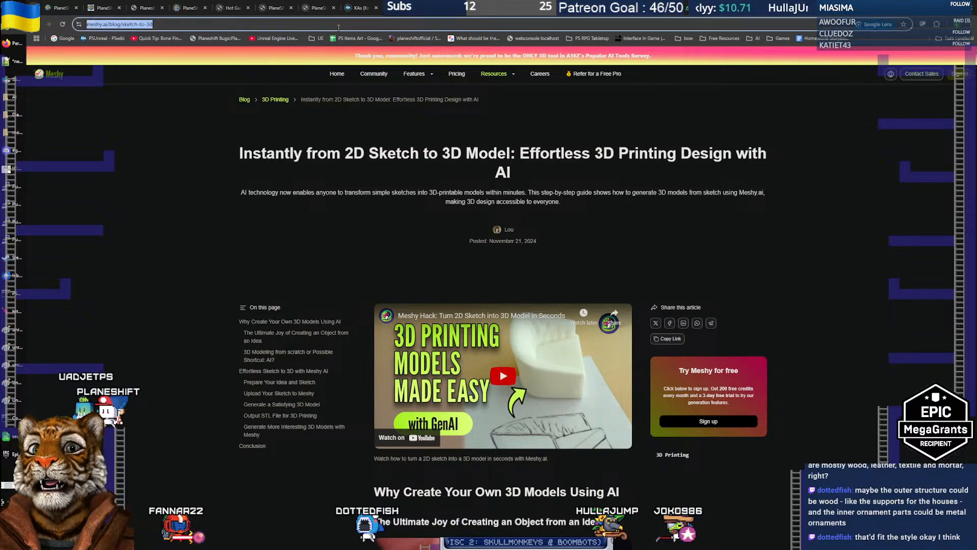
pyautogui.write('blen')
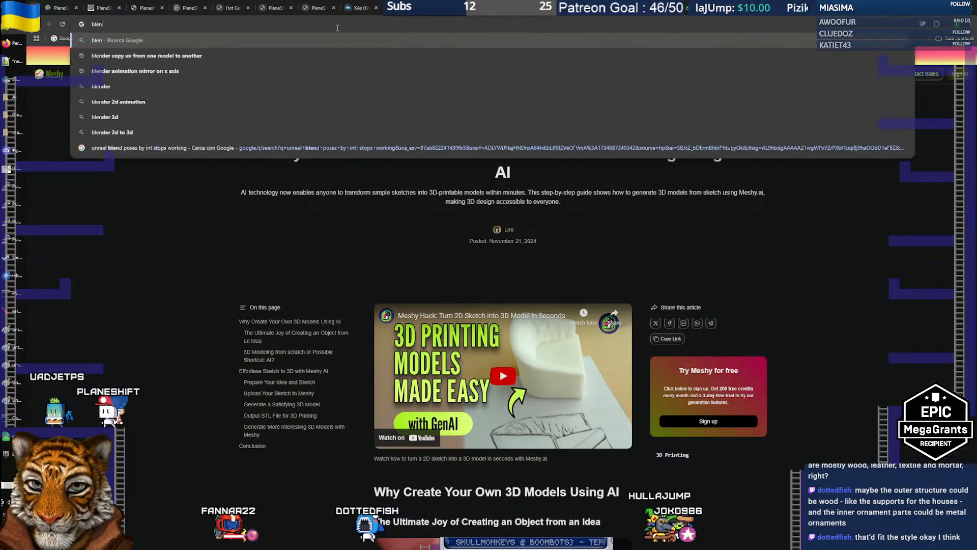
pyautogui.write('der detect li')
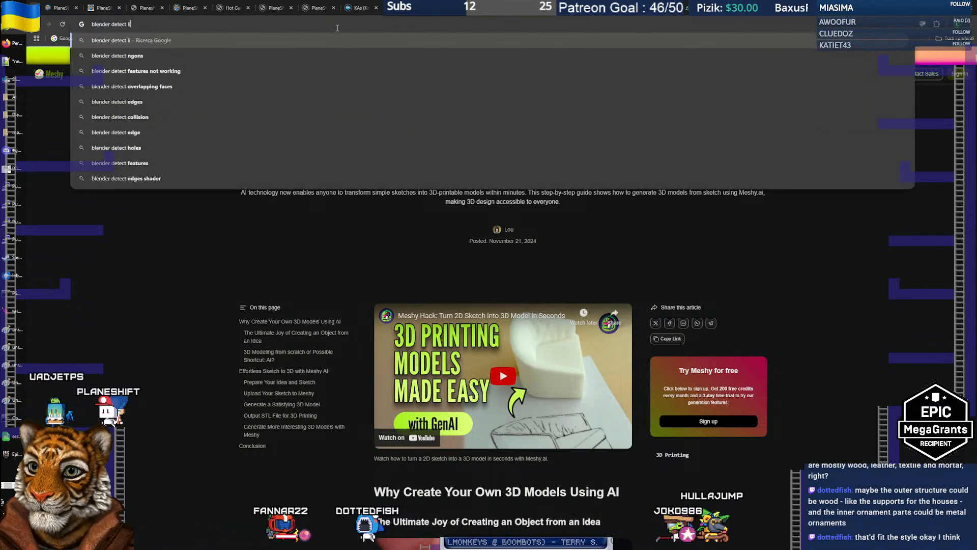
pyautogui.write('nes')
pyautogui.press('Return')
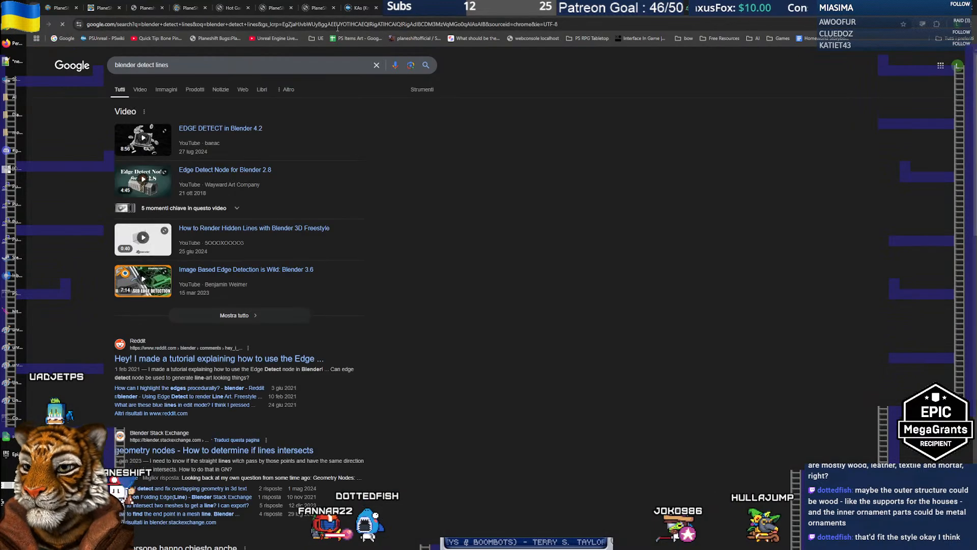
# Refine the search to "blender detect lines from 2d images" and open the "Turn Any 2D Image to 3D Model - Quick & Easy" video
pyautogui.click(192, 66)
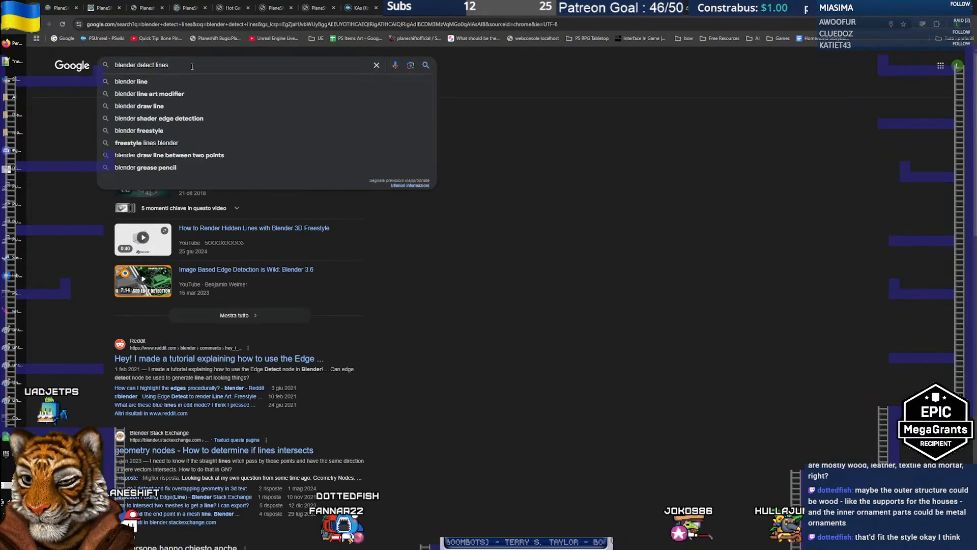
pyautogui.write('from 2d images')
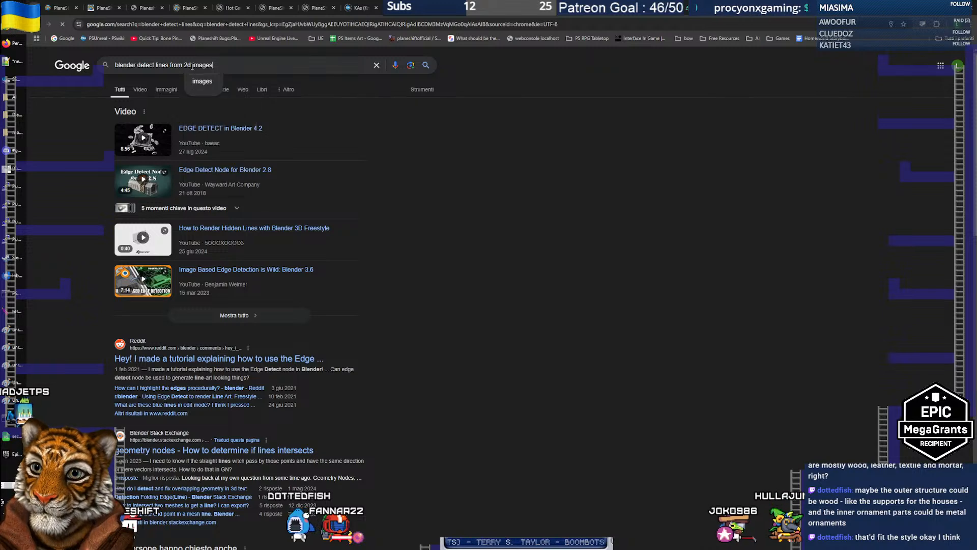
pyautogui.press('Return')
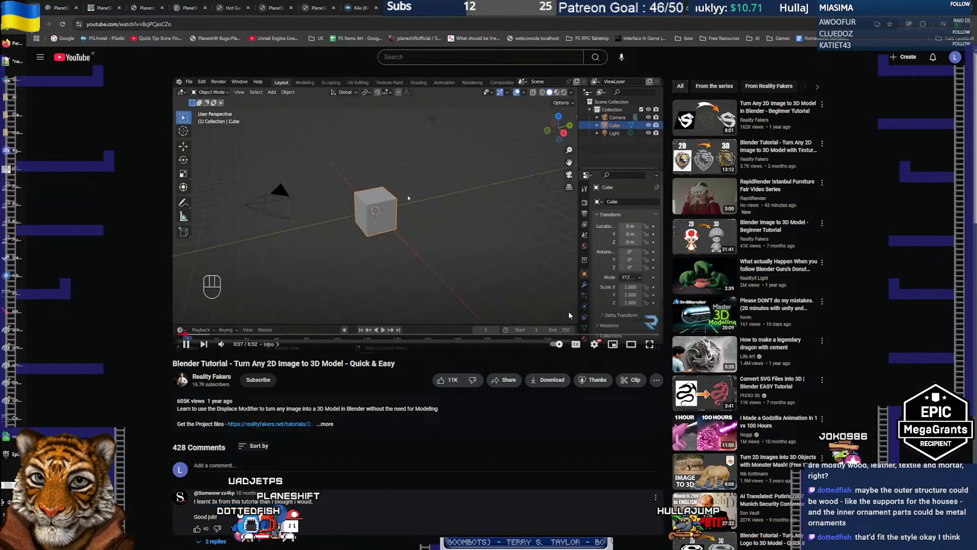
# Watch the Blender tutorial full screen, skimming how the plane is sized to the image's dimensions and subdivided
pyautogui.click(649, 344)
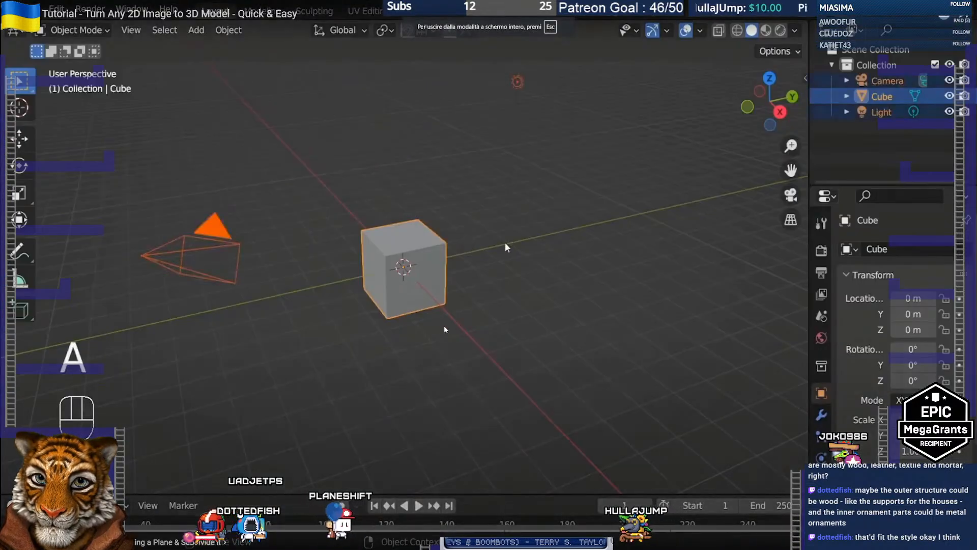
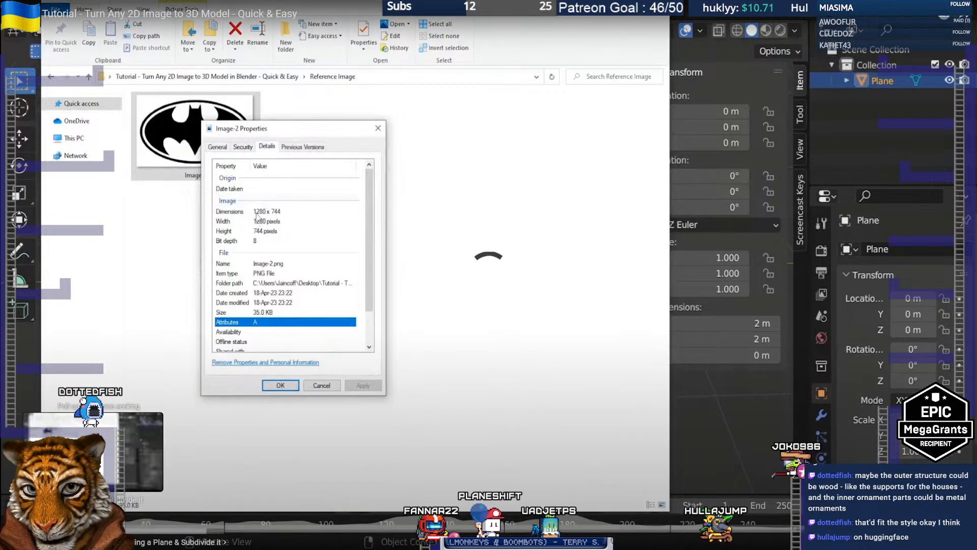
pyautogui.click(140, 530)
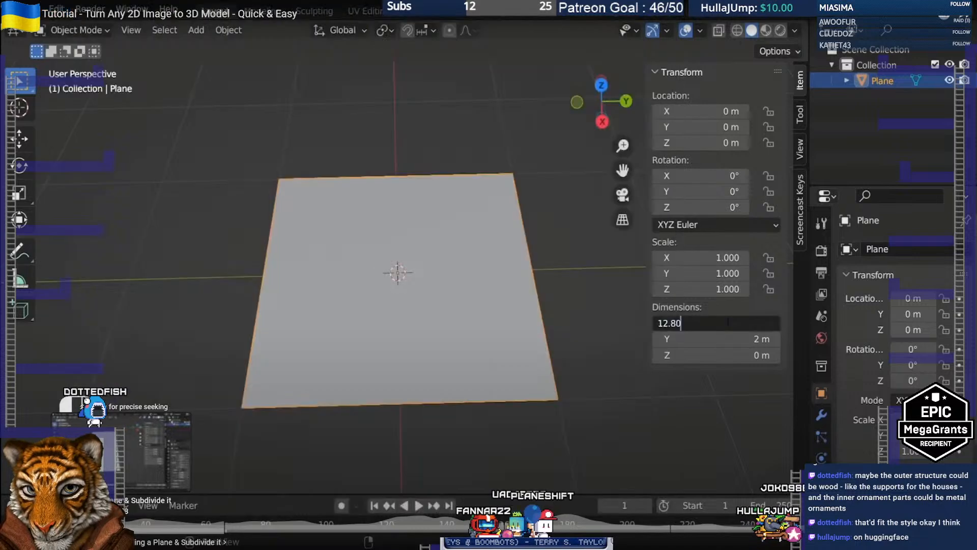
pyautogui.moveTo(151, 532); pyautogui.dragTo(188, 534)
pyautogui.click(191, 532)
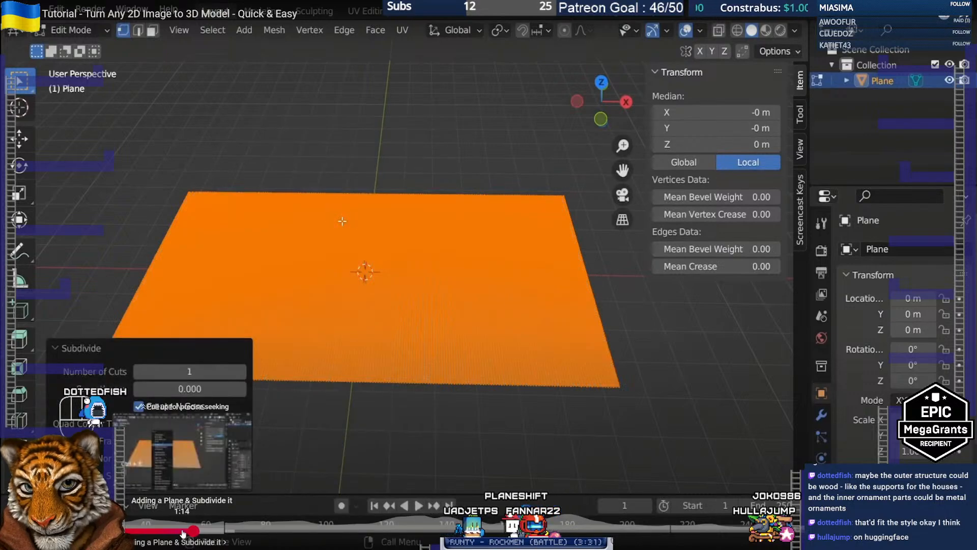
pyautogui.click(183, 533)
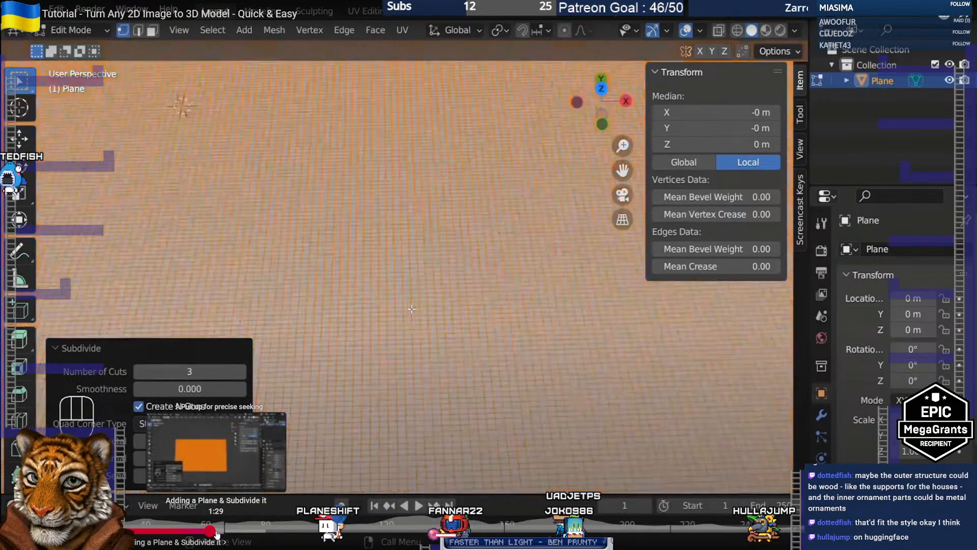
pyautogui.click(216, 532)
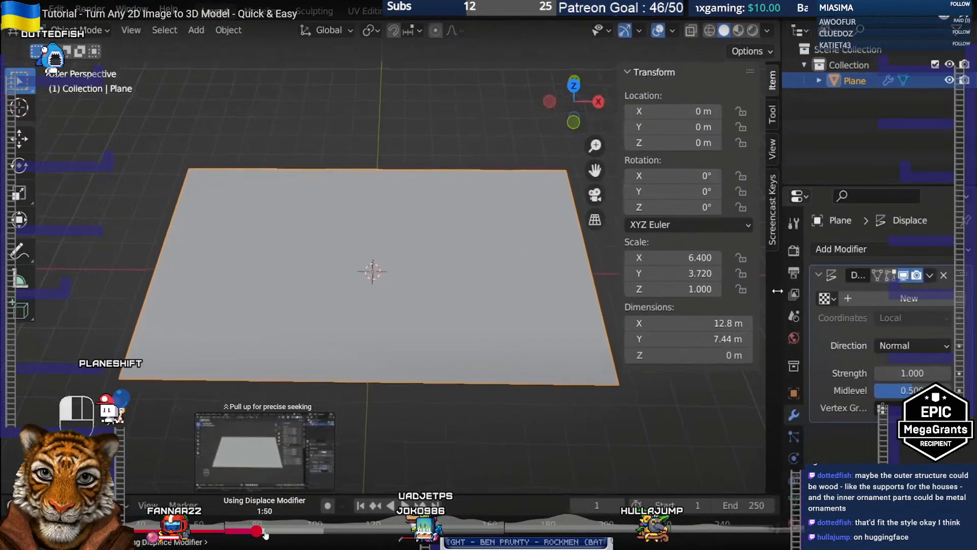
# Skim the tutorial's Displace modifier section up to applying the modifier, pause the video and leave full screen
pyautogui.moveTo(265, 533); pyautogui.dragTo(344, 533)
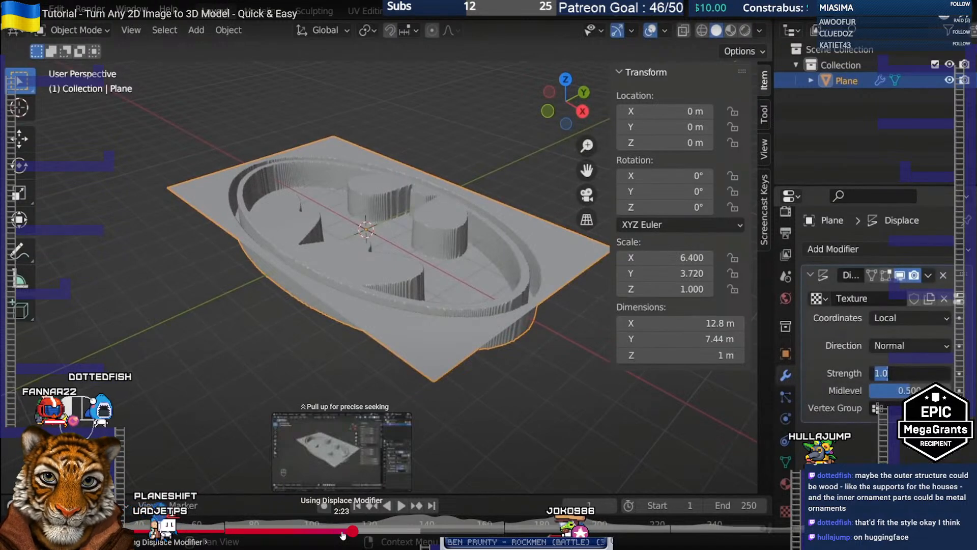
pyautogui.moveTo(343, 534); pyautogui.dragTo(388, 533)
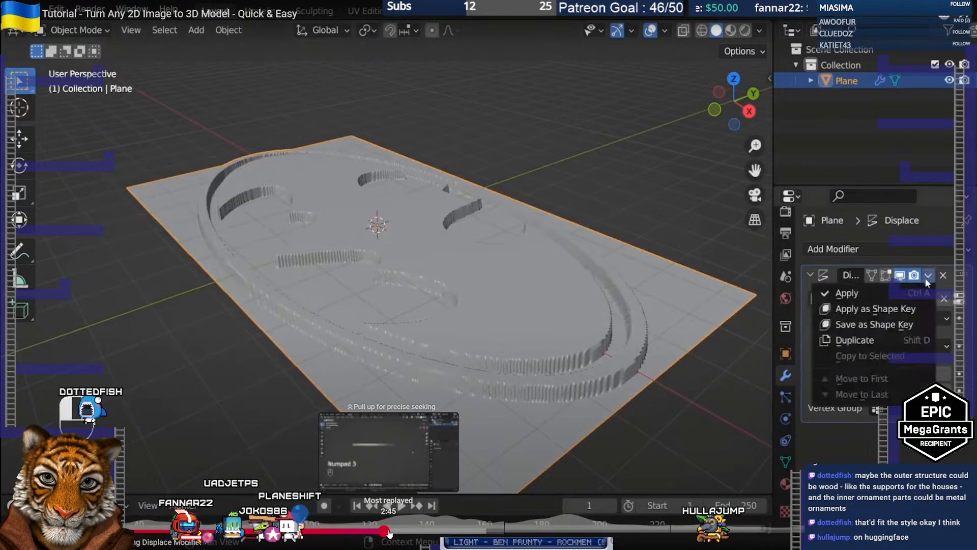
pyautogui.click(539, 333)
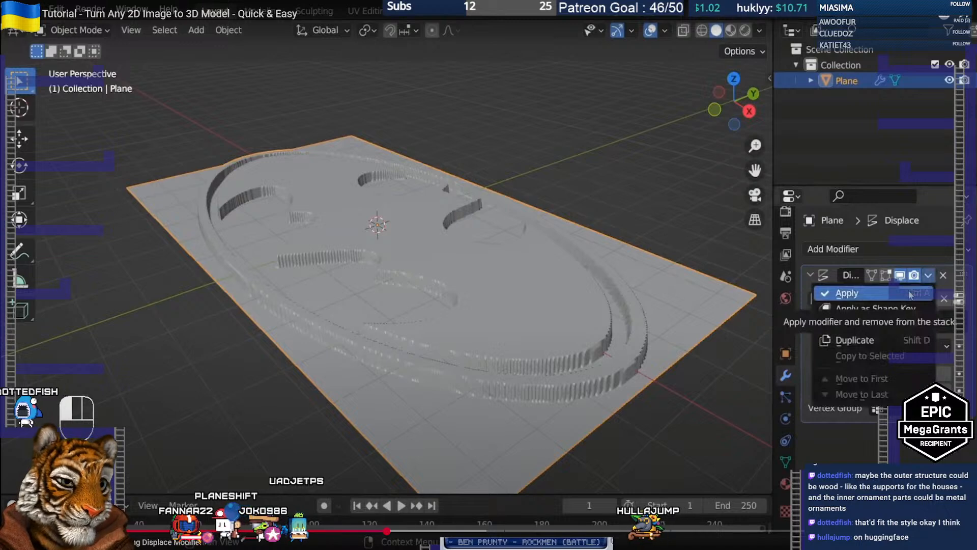
pyautogui.press('Escape')
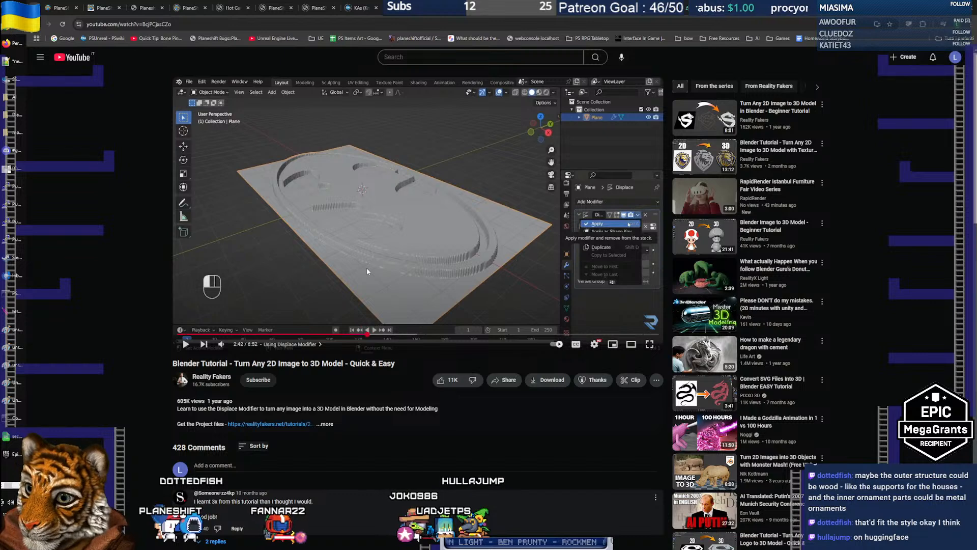
# Switch to the gable line art in GIMP and open its Image Properties to check the pixel dimensions
pyautogui.hotkey('alt', 'Tab')
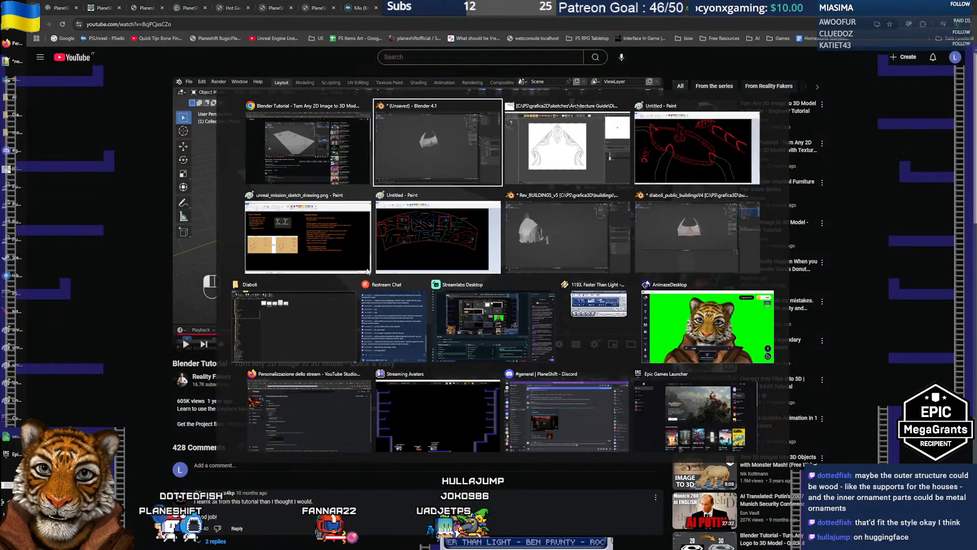
pyautogui.hotkey('alt', 'Tab')
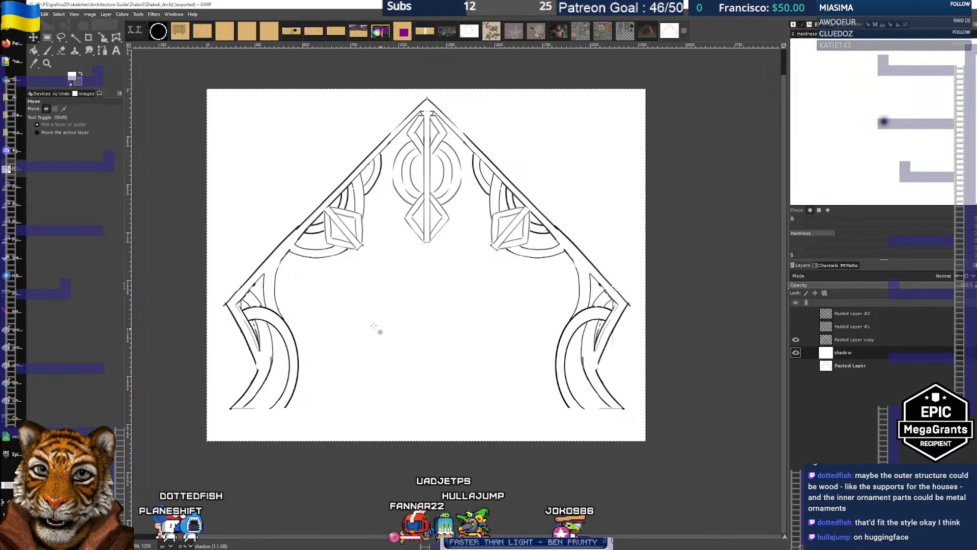
pyautogui.moveTo(334, 301); pyautogui.dragTo(354, 305)
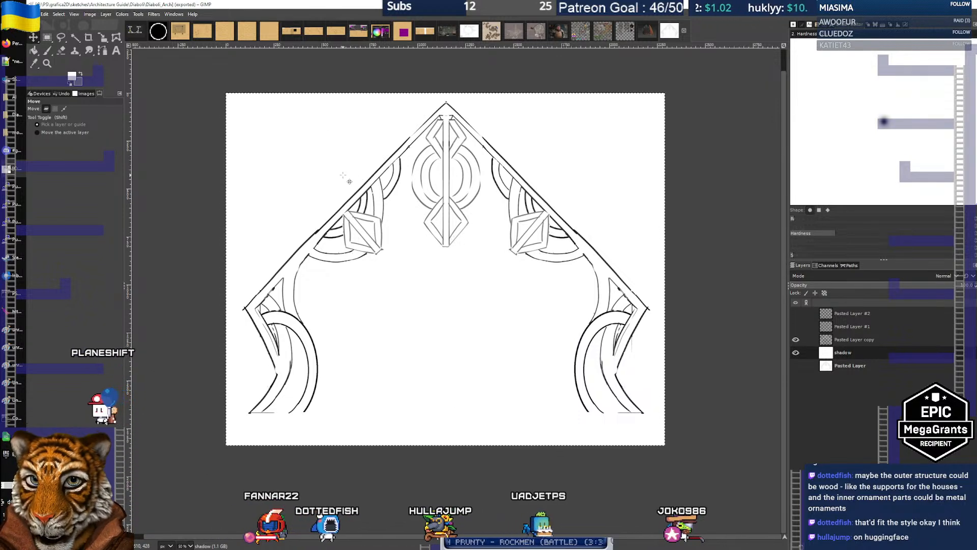
pyautogui.click(89, 15)
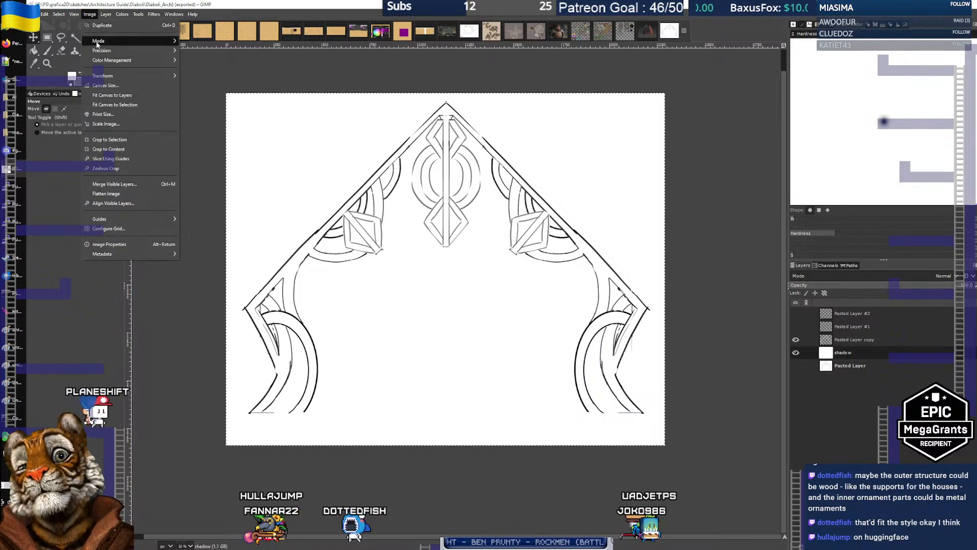
pyautogui.click(126, 245)
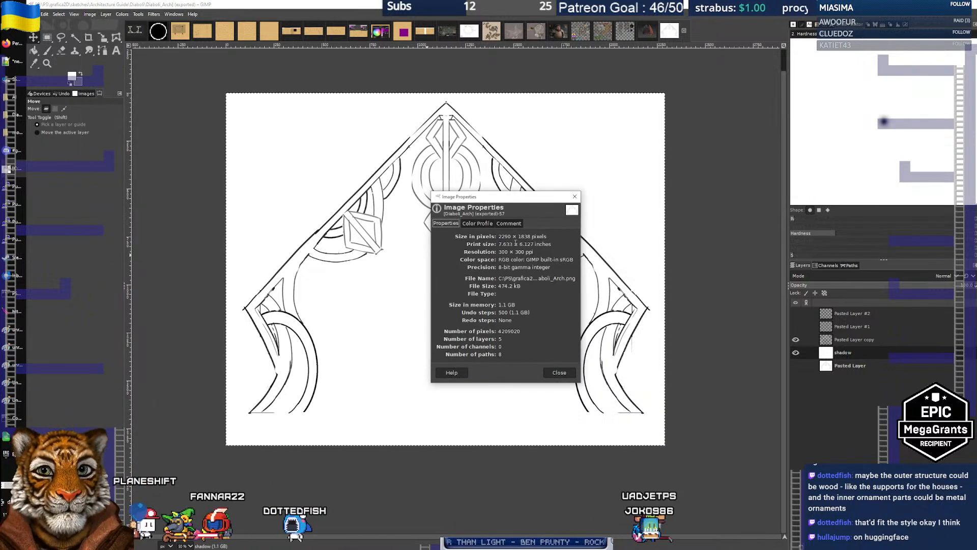
# Enlarge the canvas to 2500 × 2500 px with the artwork centred, and fill the shadow layer's new transparent border with white
pyautogui.click(574, 197)
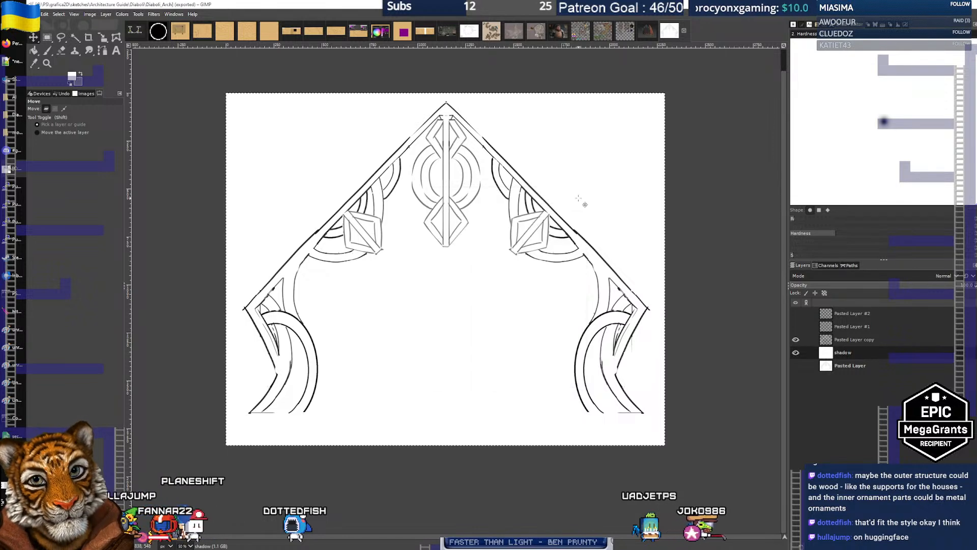
pyautogui.click(88, 14)
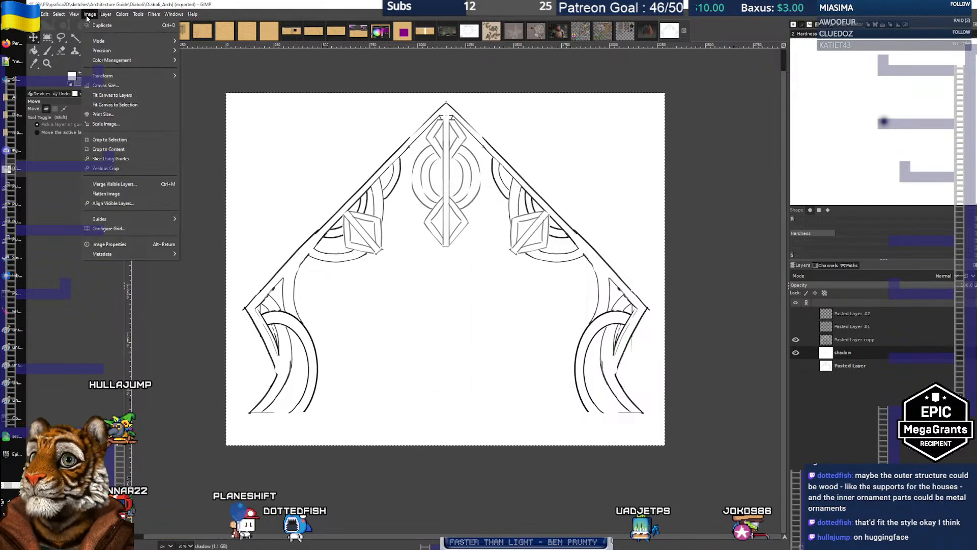
pyautogui.click(113, 86)
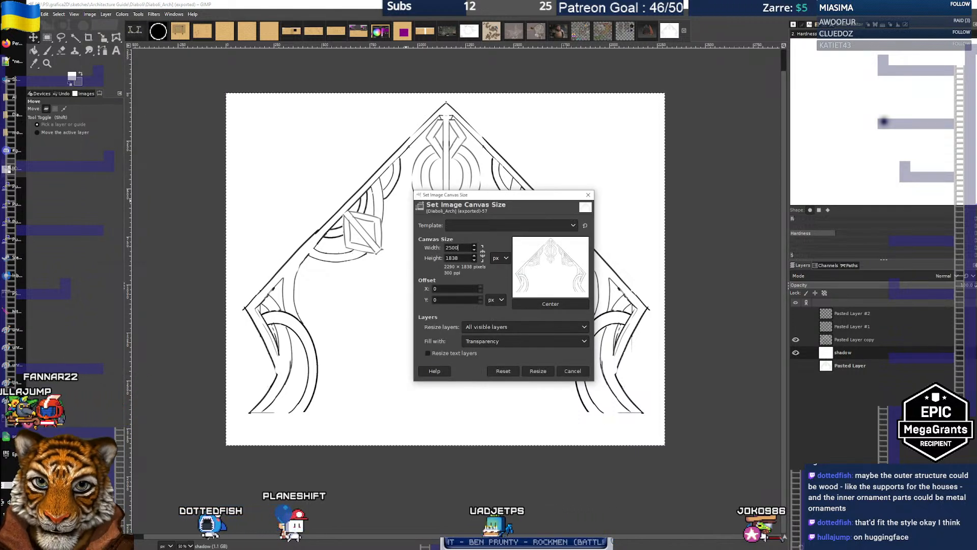
pyautogui.press('Tab')
pyautogui.write('25')
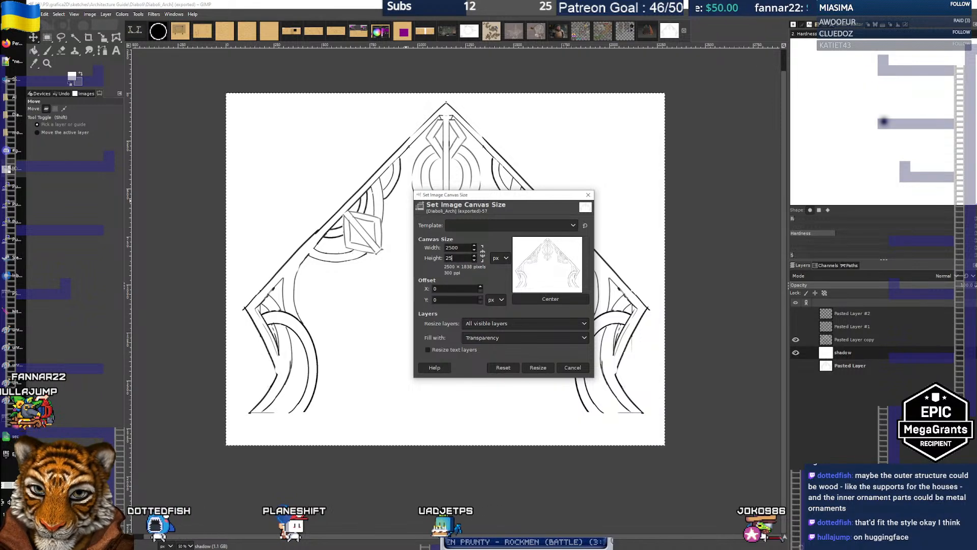
pyautogui.write('00')
pyautogui.press('Tab')
pyautogui.click(557, 319)
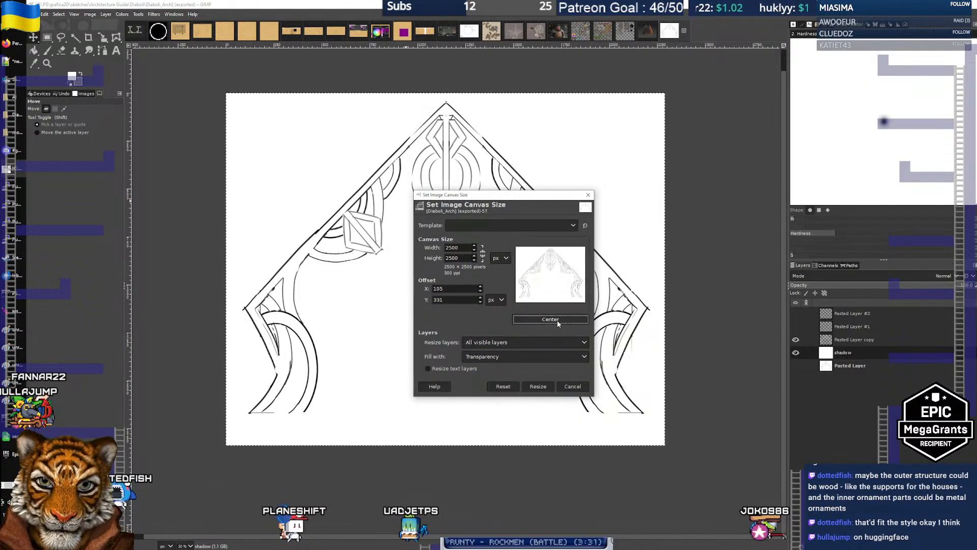
pyautogui.click(543, 386)
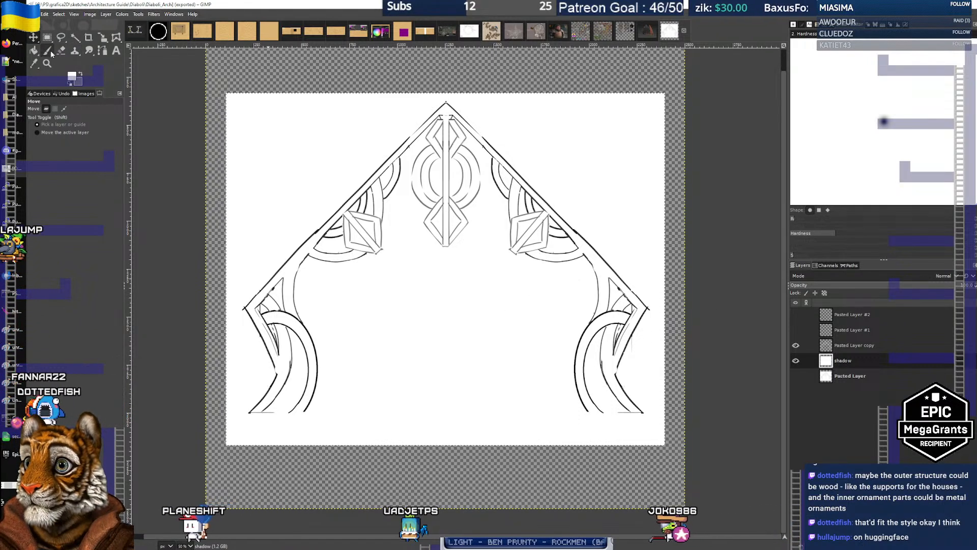
pyautogui.click(75, 51)
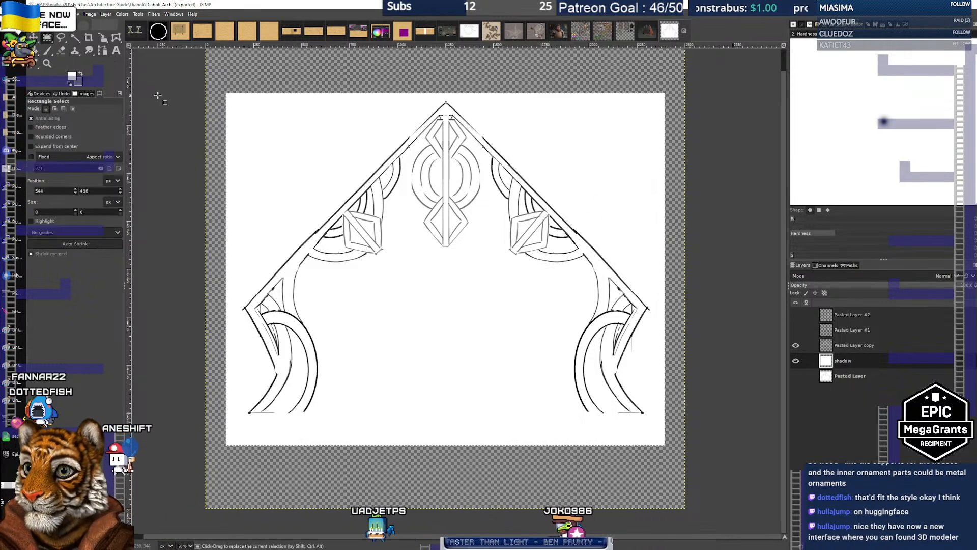
pyautogui.click(285, 86)
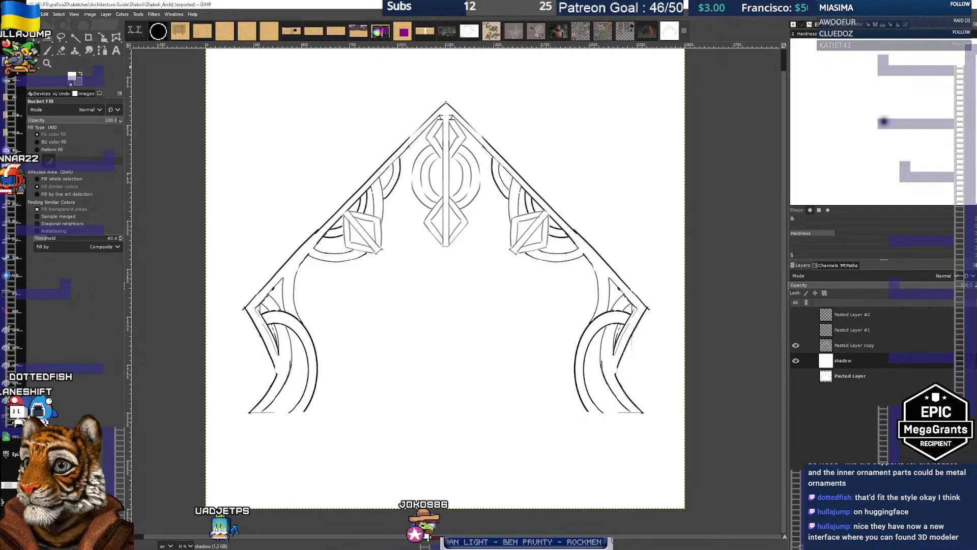
# Export the squared line art as Diaboli_Arch_2500.png in the Diaboli folder, keeping the default PNG options
pyautogui.click(31, 13)
pyautogui.click(89, 152)
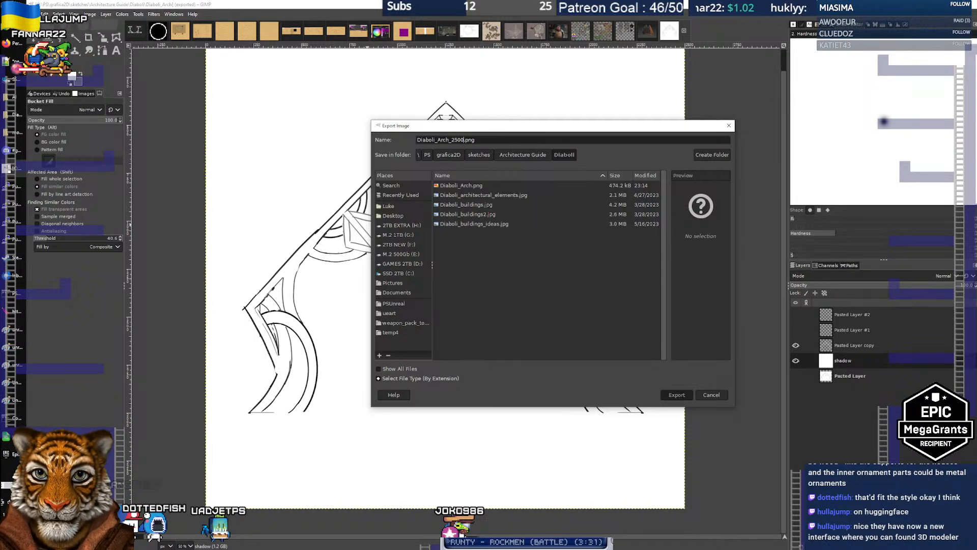
pyautogui.press('Return')
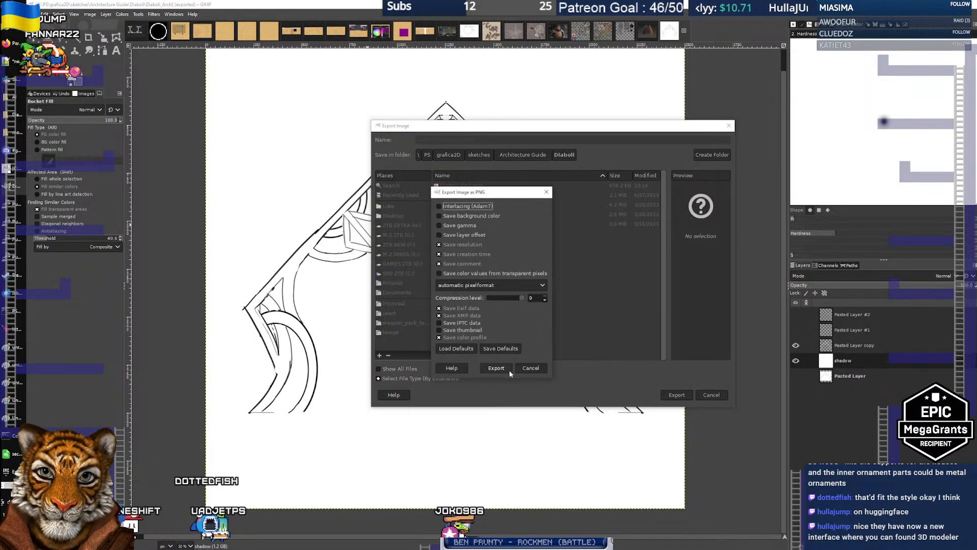
pyautogui.click(509, 369)
# Switch to the unsaved Blender 4.1 window and start a new General file, discarding the changes to the current scene
pyautogui.press('super+Tab')
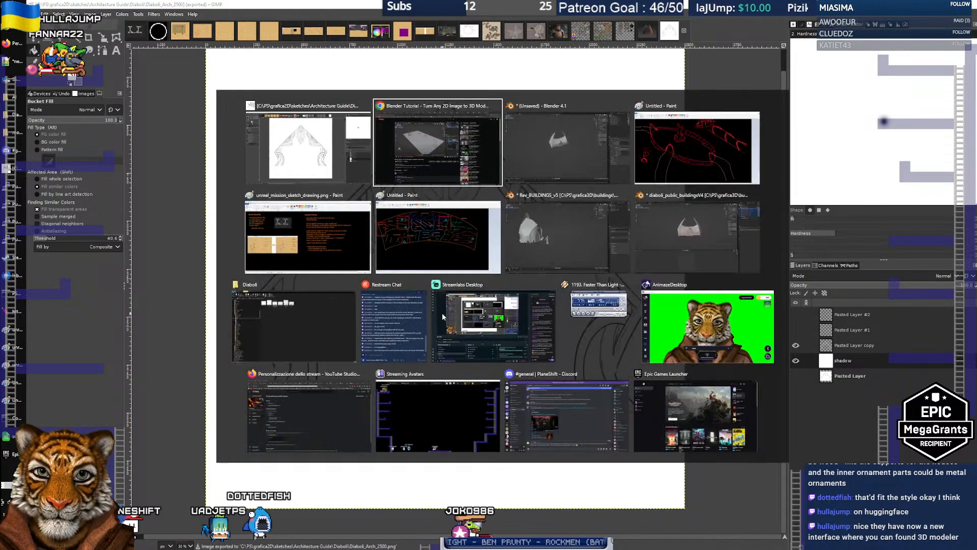
pyautogui.press('Right')
pyautogui.press('Return')
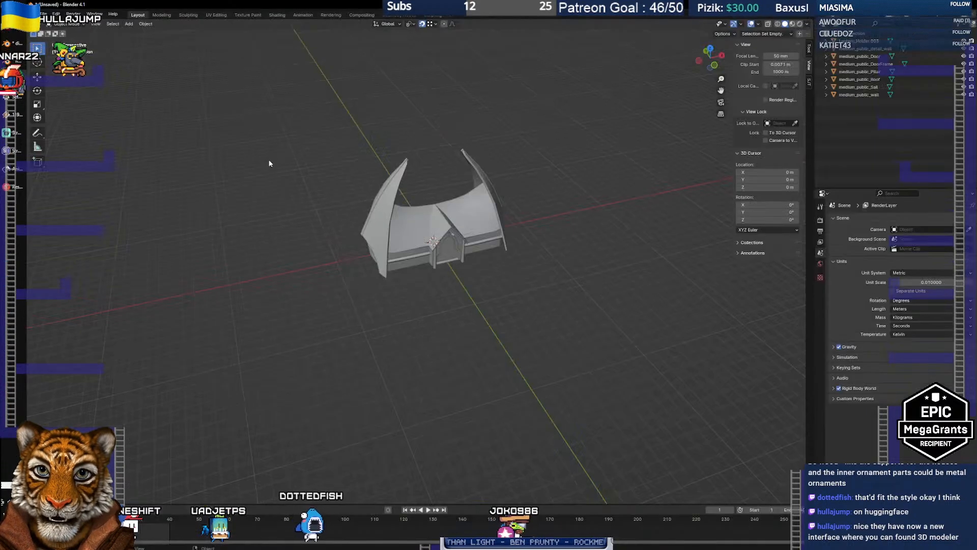
pyautogui.click(44, 13)
pyautogui.moveTo(68, 25)
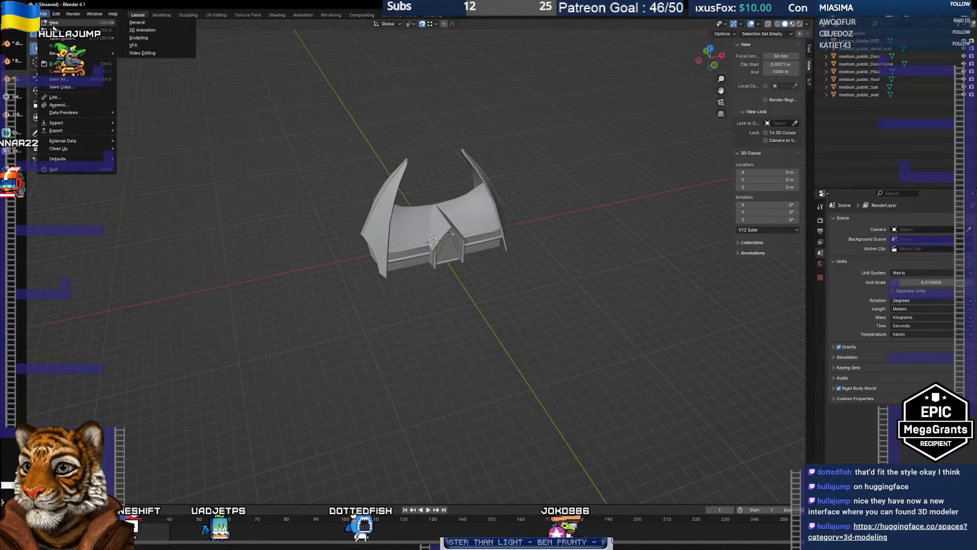
pyautogui.click(134, 23)
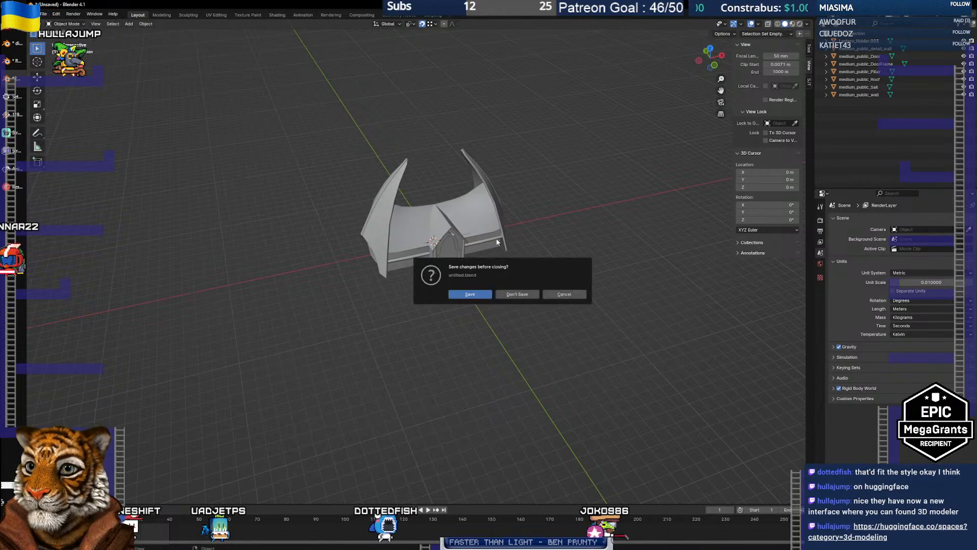
pyautogui.click(512, 295)
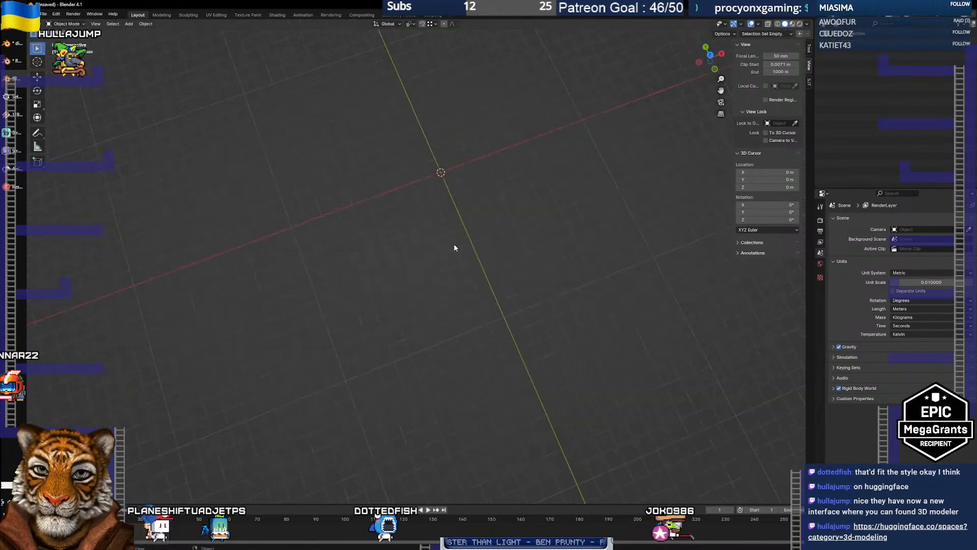
# Add a mesh plane at the origin of the empty scene
pyautogui.scroll(2, 454, 244)
pyautogui.moveTo(438, 259); pyautogui.dragTo(401, 352)
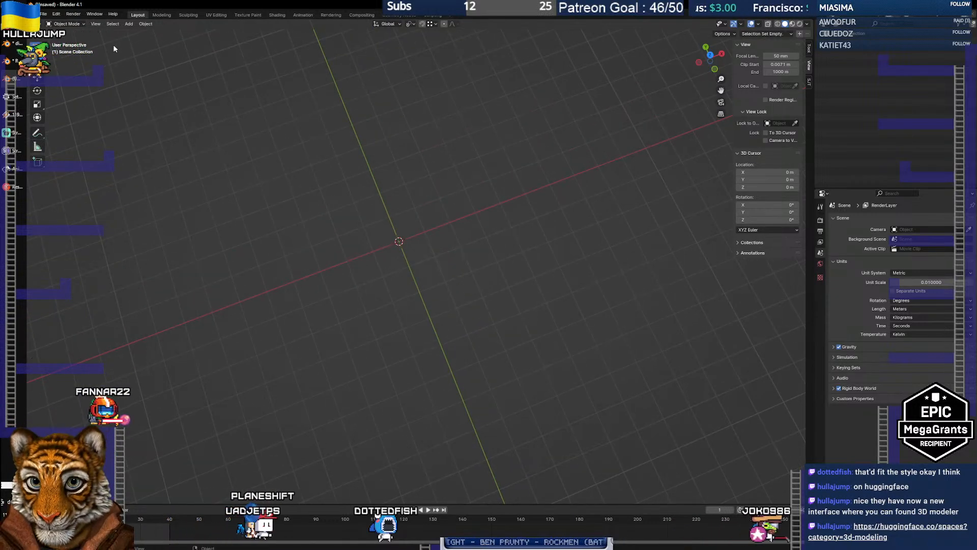
pyautogui.click(129, 23)
pyautogui.moveTo(146, 37)
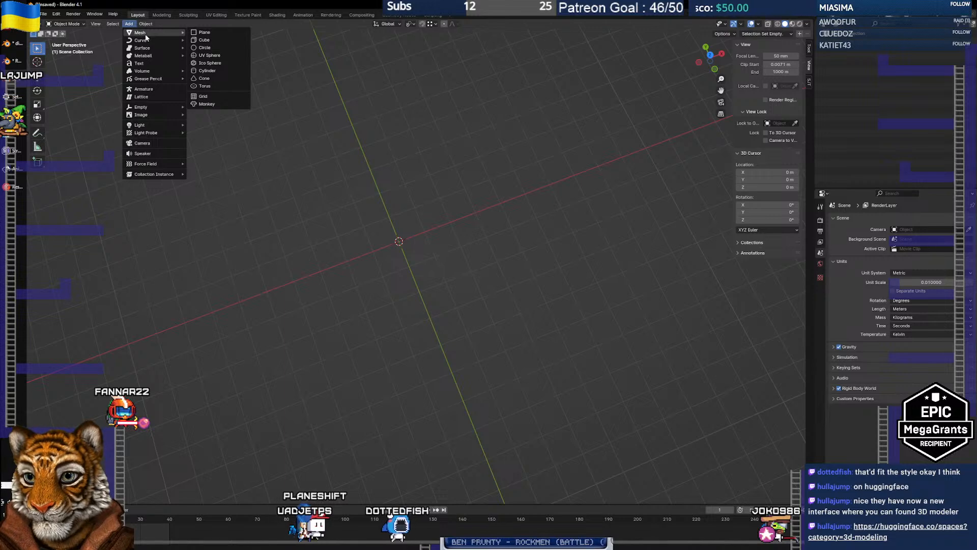
pyautogui.click(208, 32)
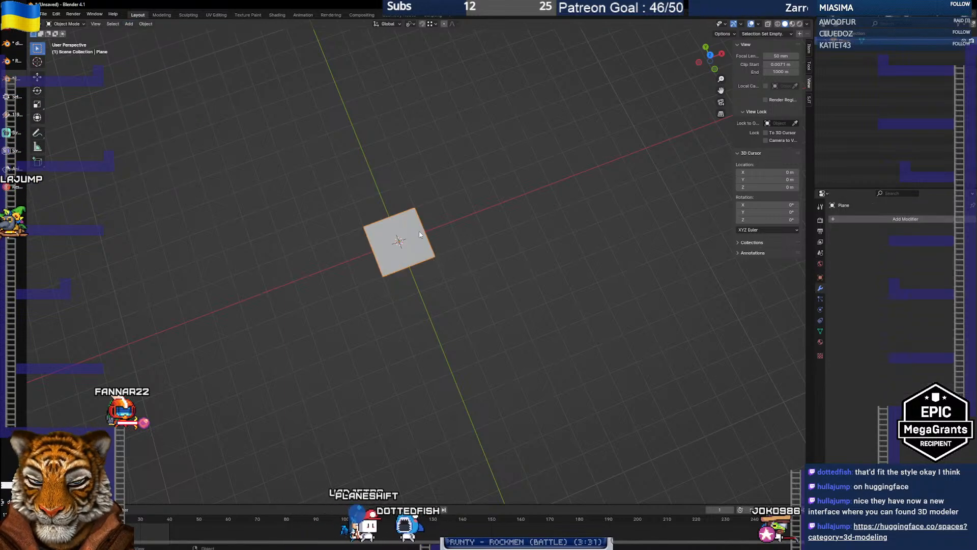
# Scale the plane by a factor of 2 on all axes
pyautogui.scroll(5, 415, 235)
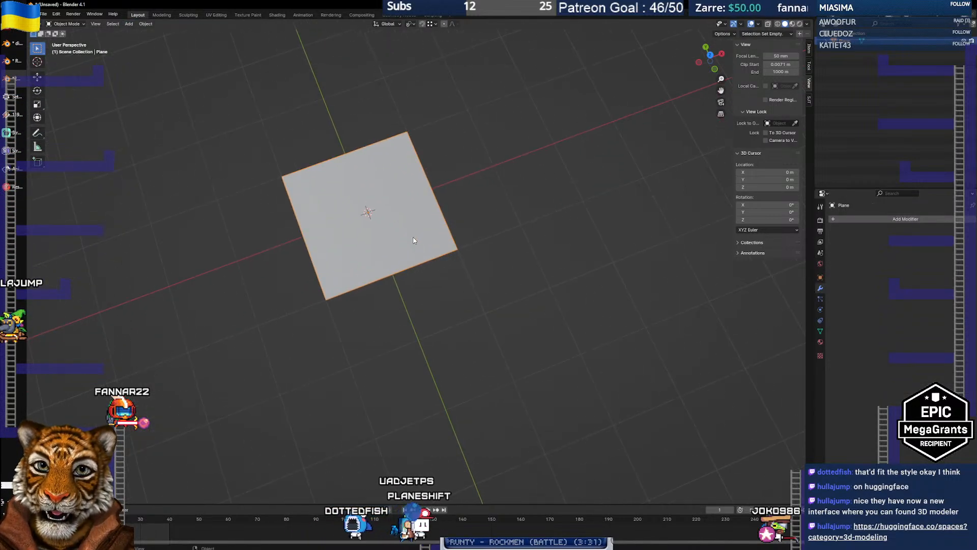
pyautogui.scroll(-3, 410, 238)
pyautogui.scroll(3, 478, 266)
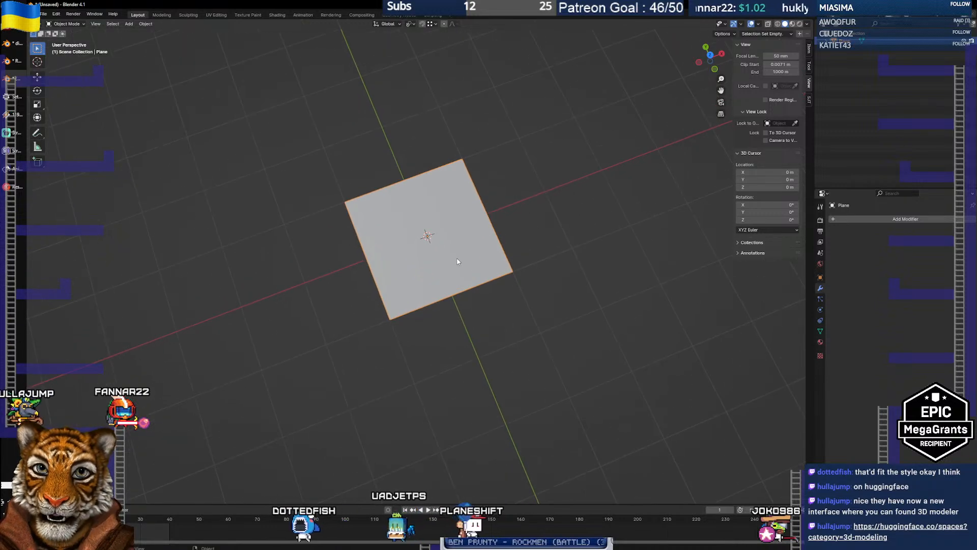
pyautogui.scroll(1, 457, 261)
pyautogui.scroll(-3, 455, 261)
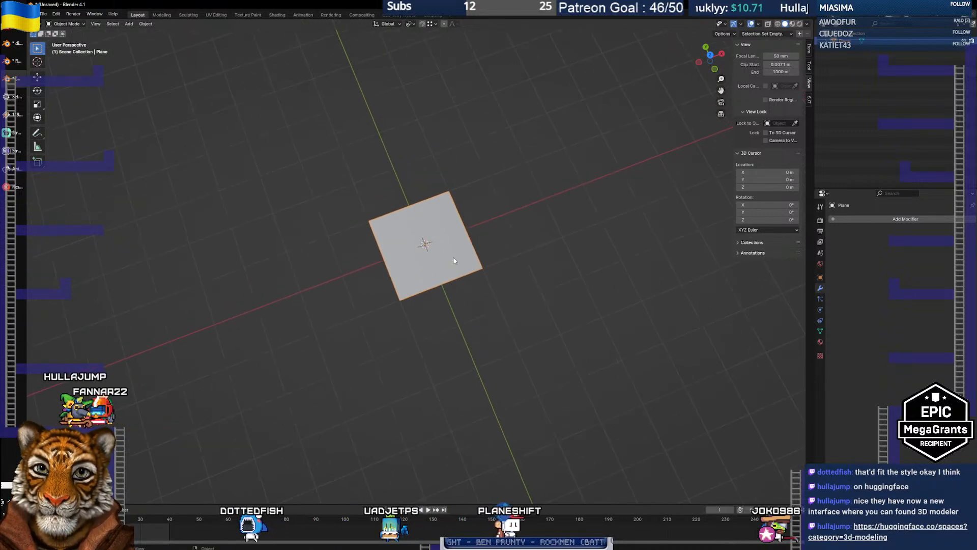
pyautogui.scroll(-1, 455, 261)
pyautogui.scroll(3, 454, 259)
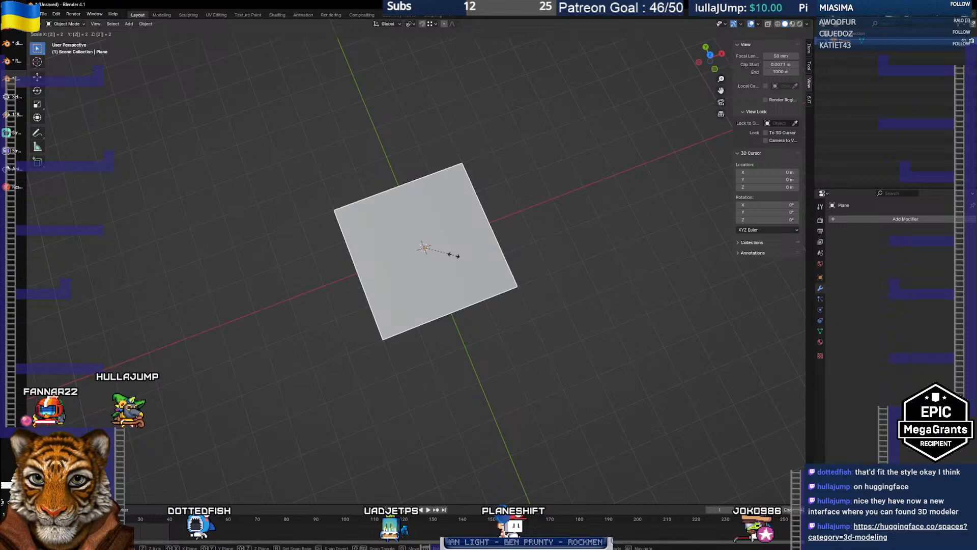
pyautogui.moveTo(515, 229)
pyautogui.mouseDown()
pyautogui.moveTo(486, 163)
pyautogui.moveTo(528, 197)
pyautogui.moveTo(514, 220)
pyautogui.mouseUp()
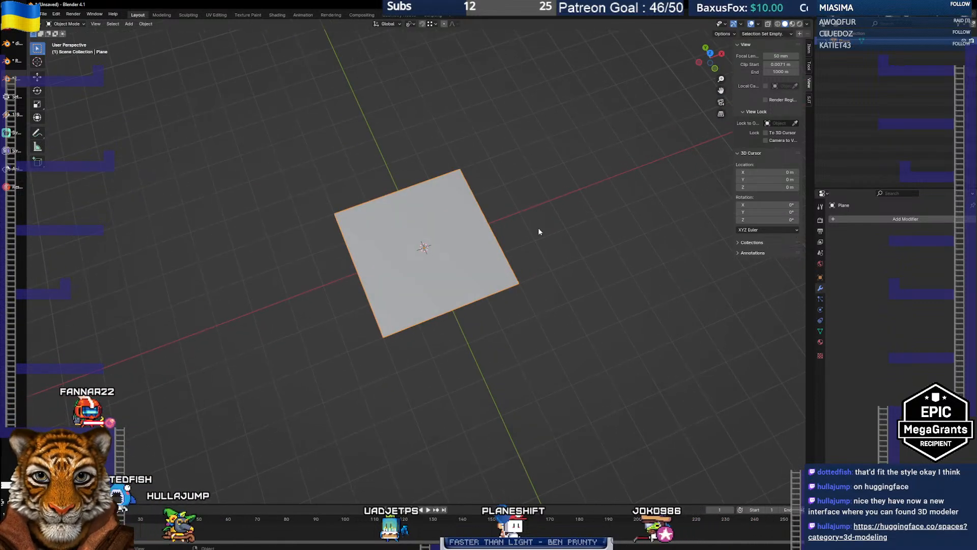
pyautogui.rightClick(490, 230)
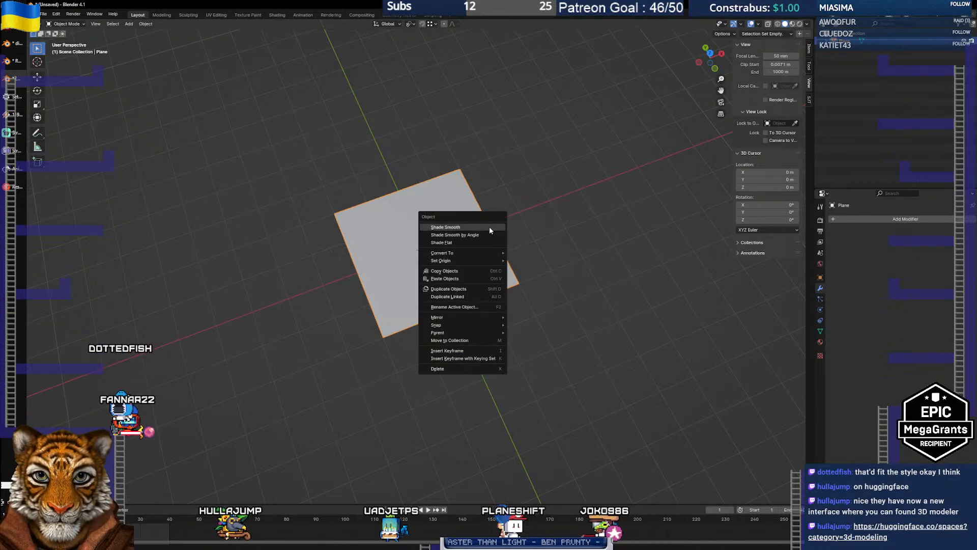
pyautogui.click(490, 227)
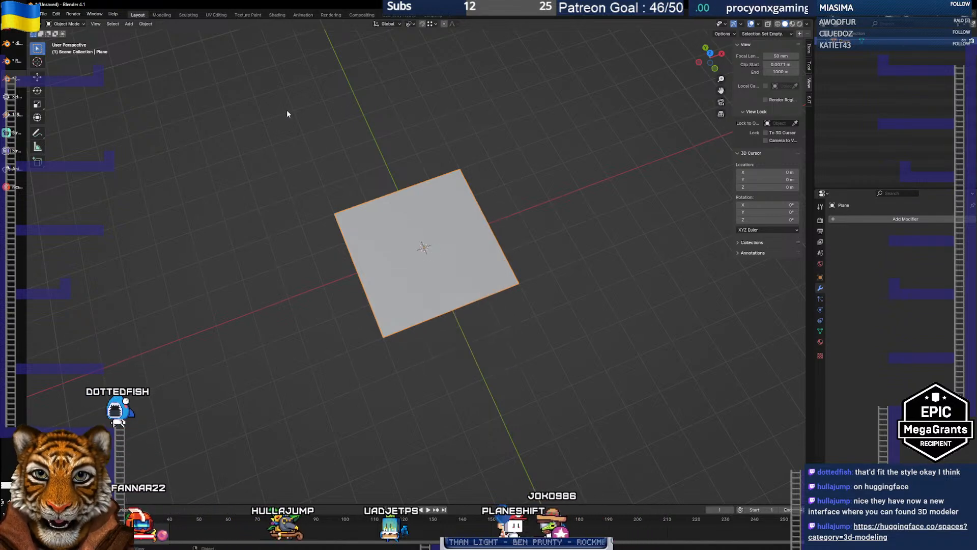
pyautogui.click(146, 24)
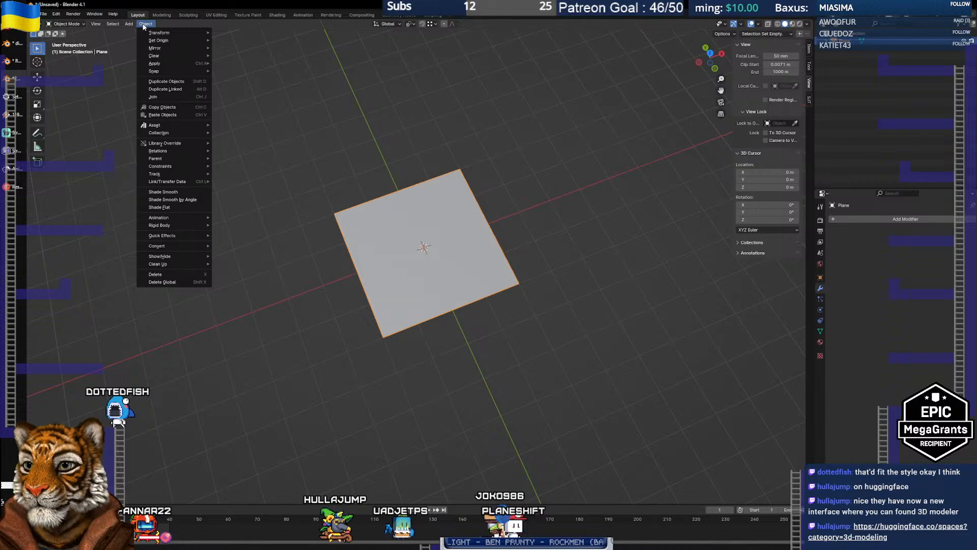
pyautogui.moveTo(130, 25)
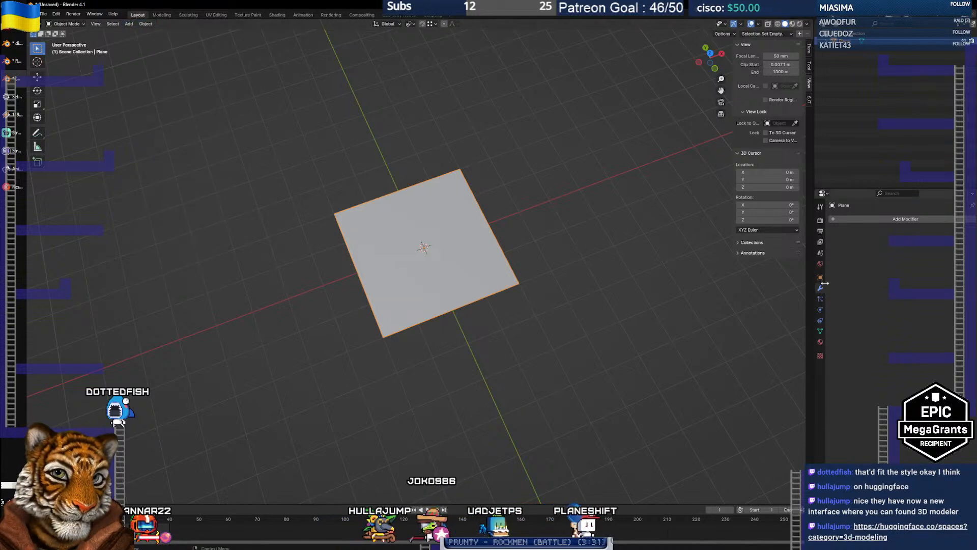
pyautogui.click(843, 220)
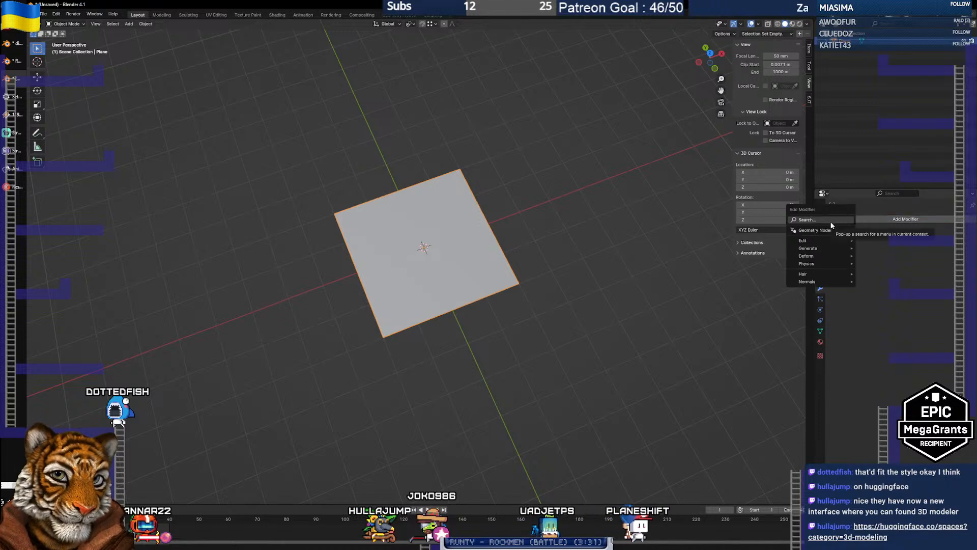
pyautogui.moveTo(827, 239)
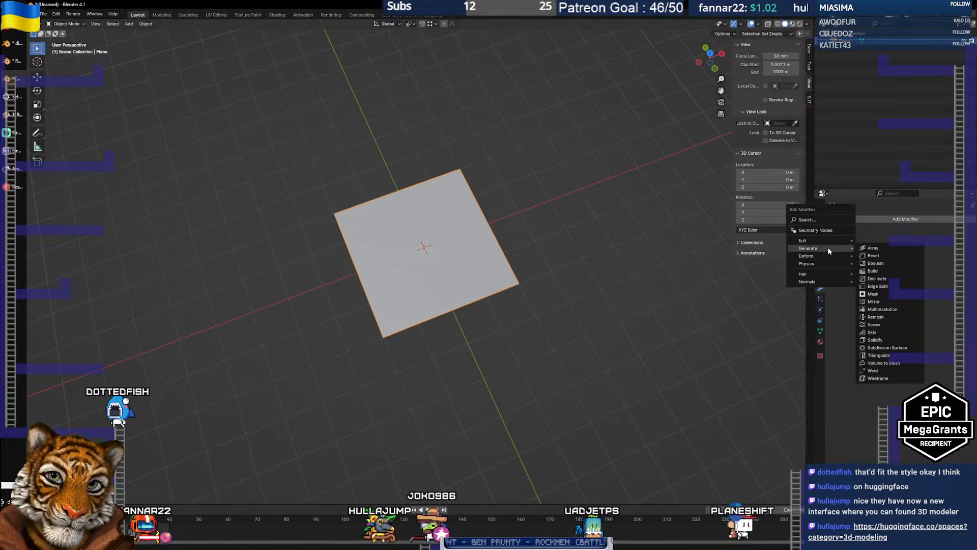
pyautogui.click(885, 347)
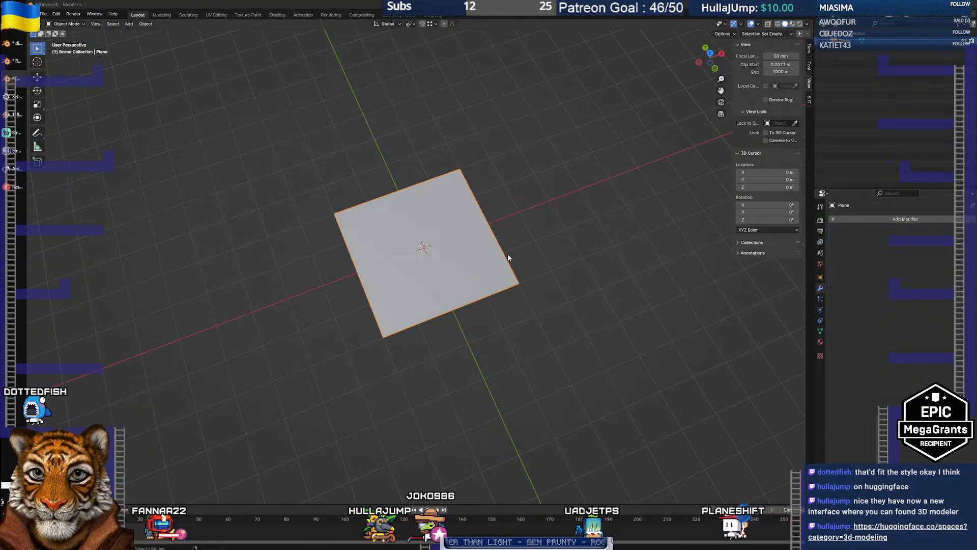
pyautogui.hotkey('alt', 'Tab')
pyautogui.hotkey('alt', 'Tab')
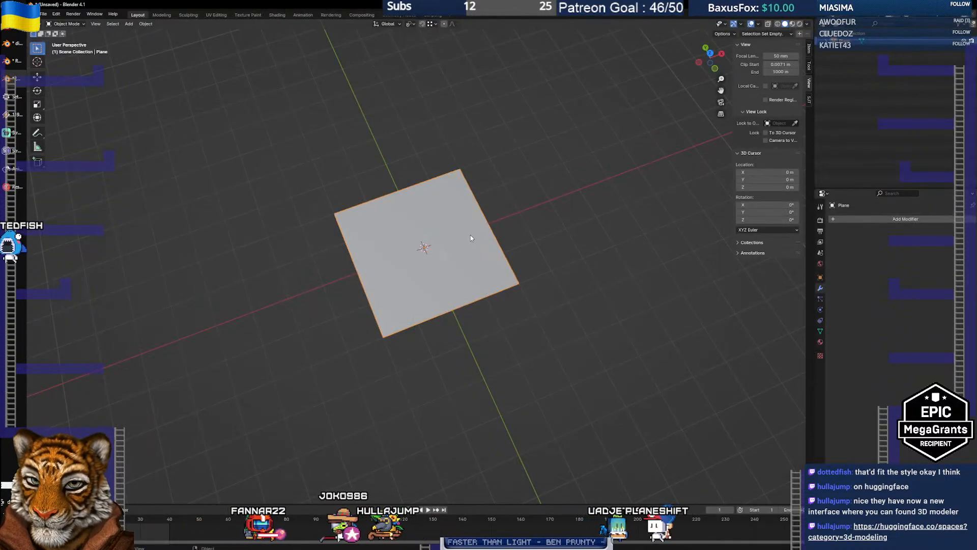
# Subdivide the whole plane eight times in Edit Mode to create a dense grid
pyautogui.press('Tab')
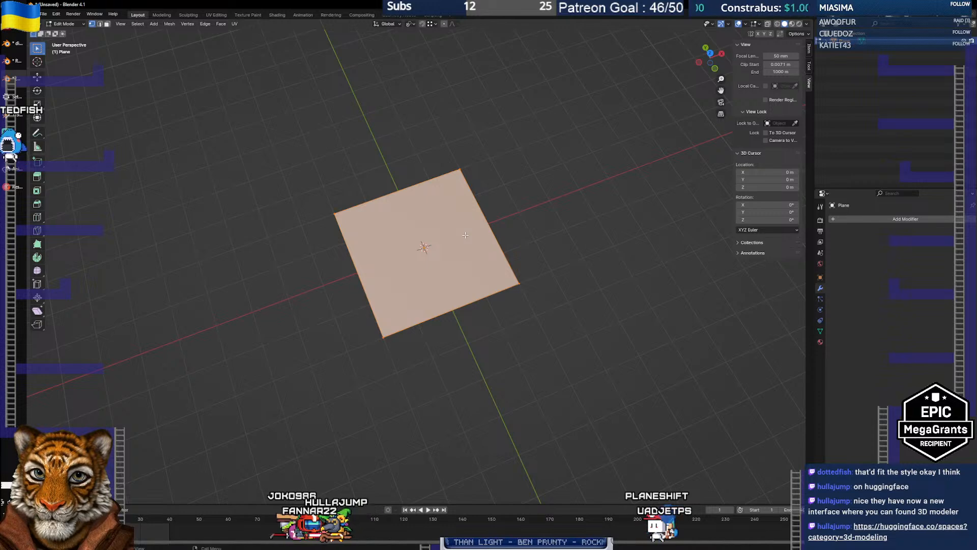
pyautogui.press('2')
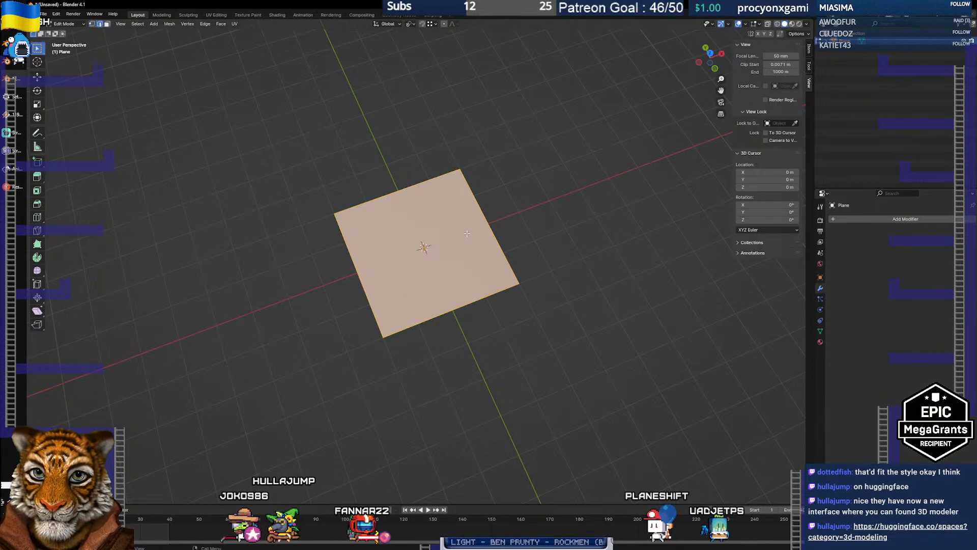
pyautogui.rightClick(467, 233)
pyautogui.click(466, 233)
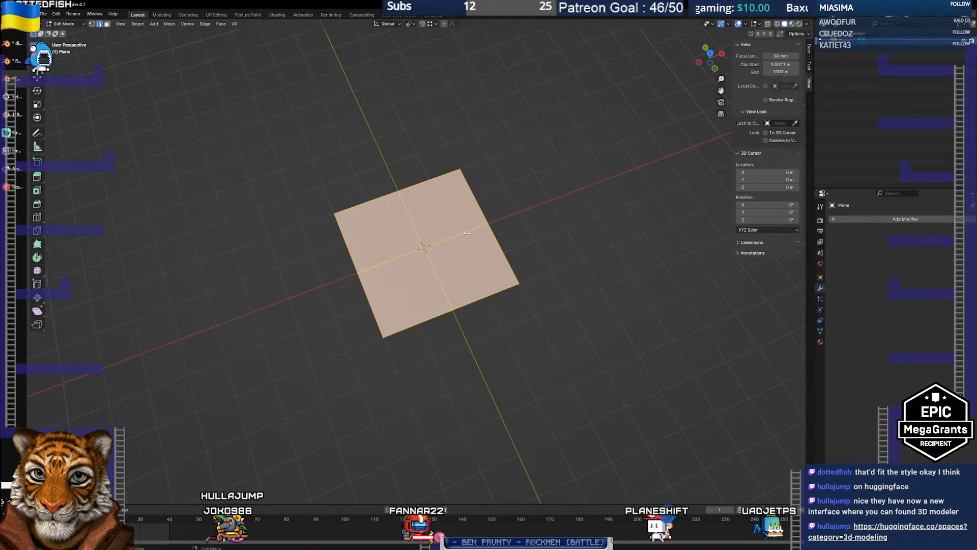
pyautogui.rightClick(467, 233)
pyautogui.click(467, 233)
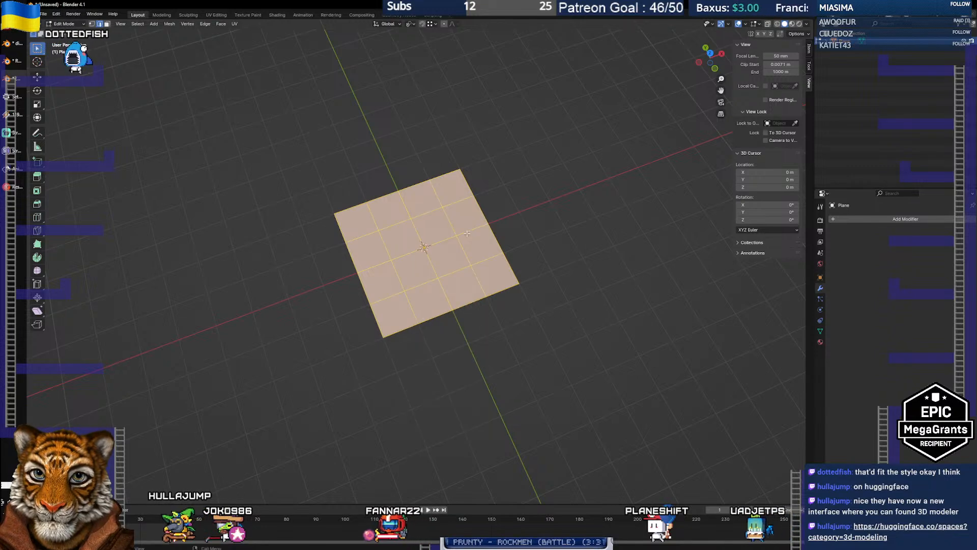
pyautogui.rightClick(467, 233)
pyautogui.click(466, 233)
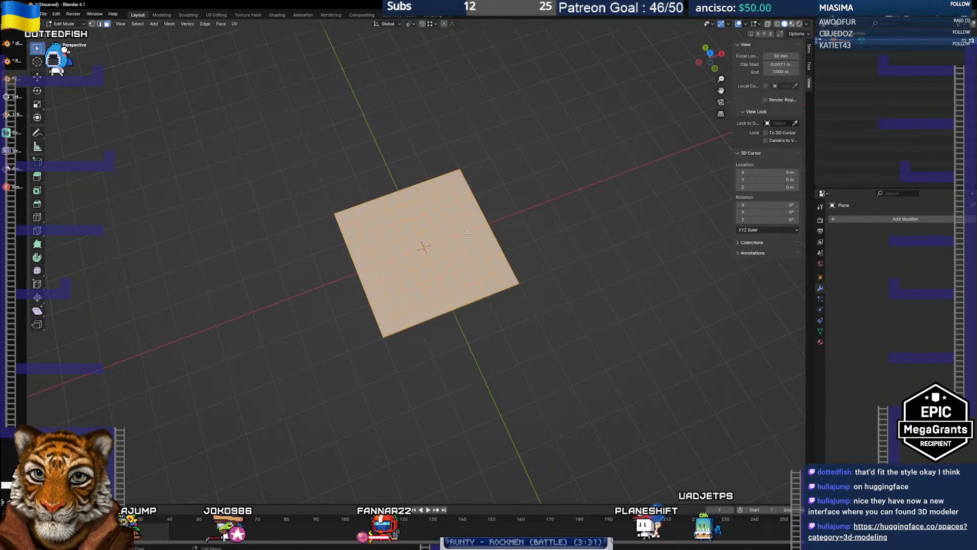
pyautogui.rightClick(467, 233)
pyautogui.click(467, 232)
pyautogui.rightClick(467, 233)
pyautogui.click(467, 232)
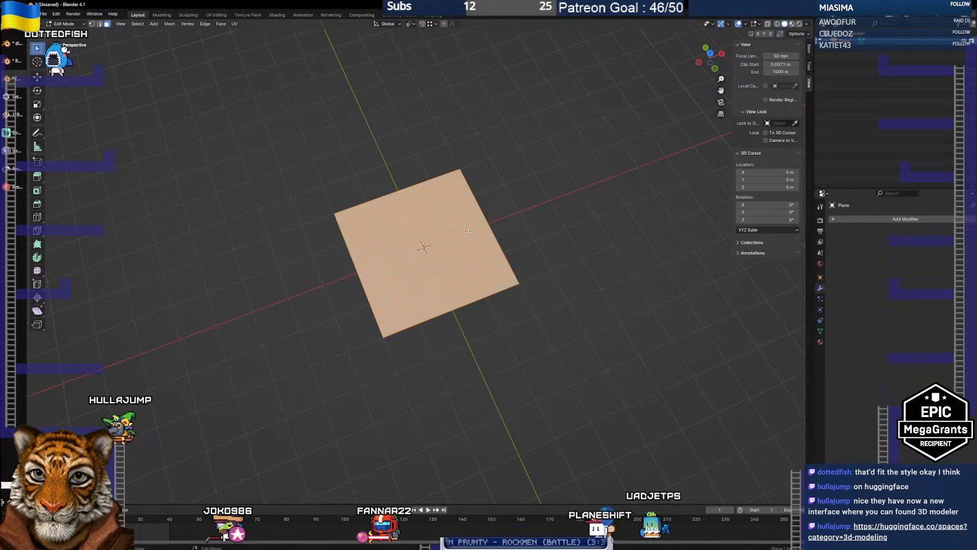
pyautogui.rightClick(468, 232)
pyautogui.click(469, 232)
pyautogui.rightClick(468, 232)
pyautogui.click(468, 232)
pyautogui.rightClick(468, 232)
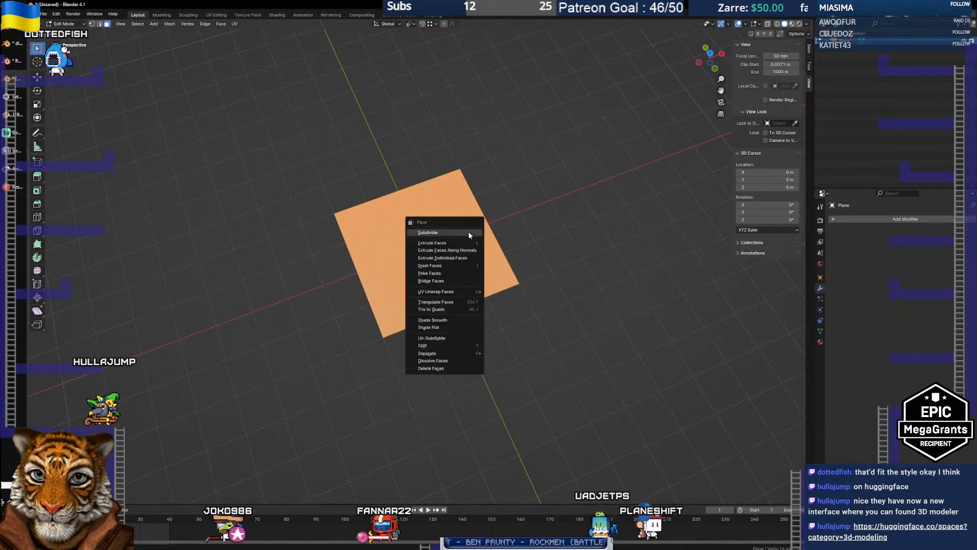
pyautogui.click(469, 232)
# Add a Displace modifier to the subdivided plane and assign it a new texture
pyautogui.scroll(6, 424, 248)
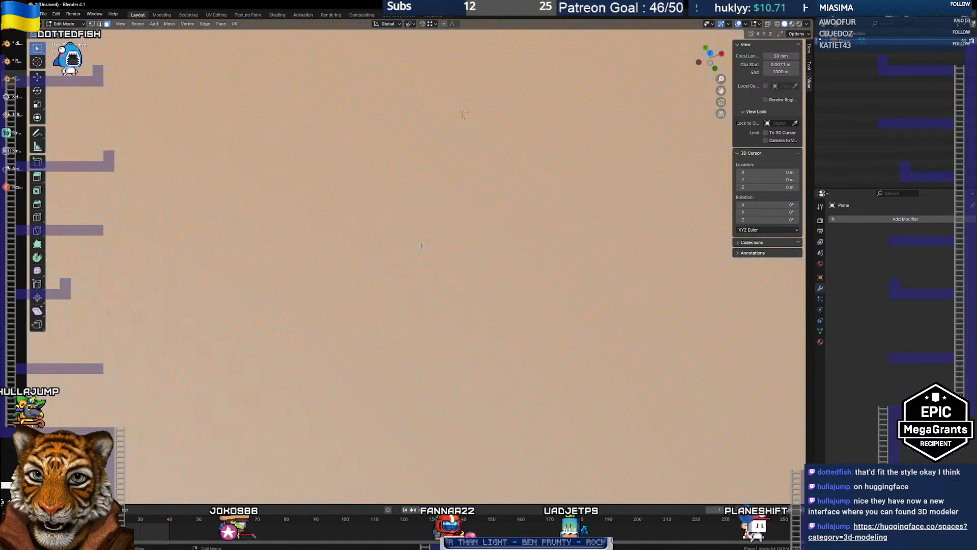
pyautogui.scroll(-5, 421, 246)
pyautogui.scroll(2, 427, 242)
pyautogui.moveTo(427, 241); pyautogui.dragTo(407, 239)
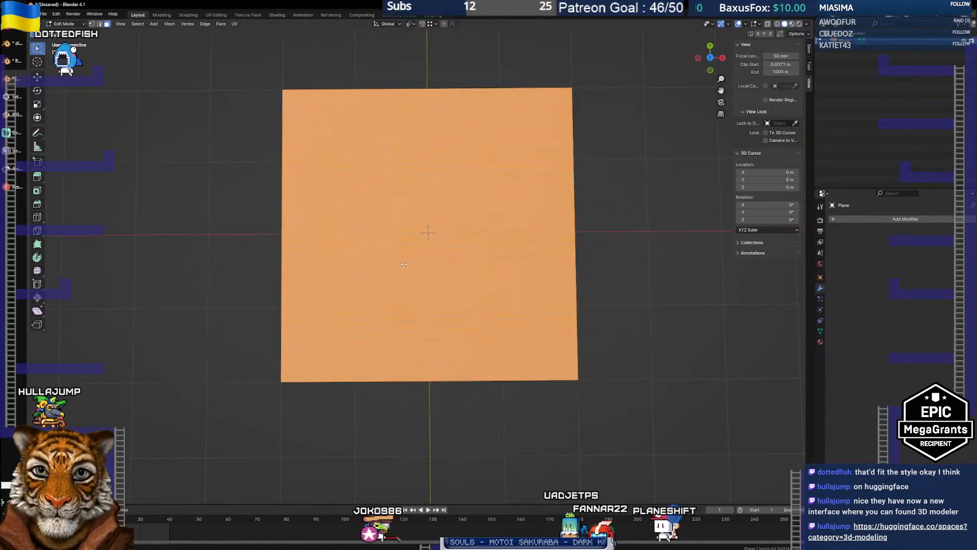
pyautogui.click(846, 219)
pyautogui.moveTo(846, 219)
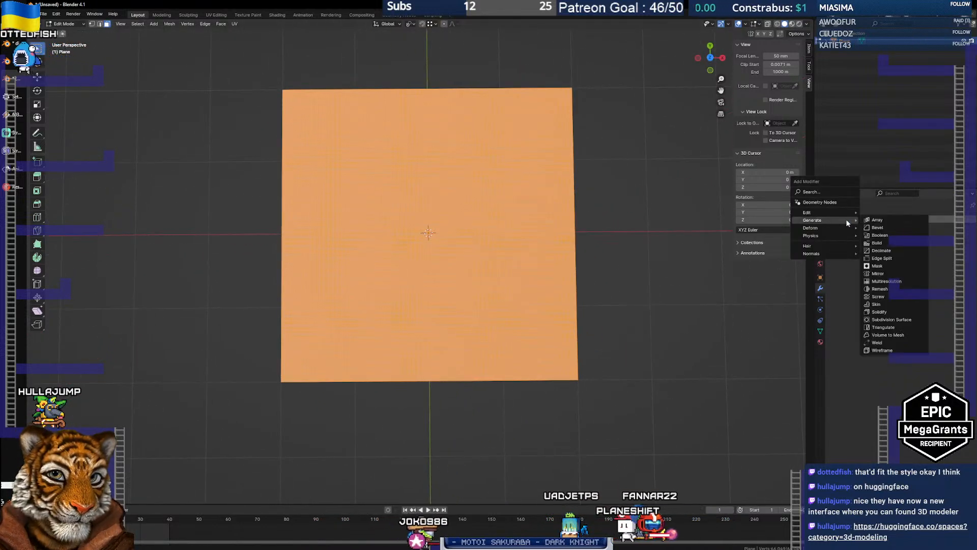
pyautogui.moveTo(820, 228)
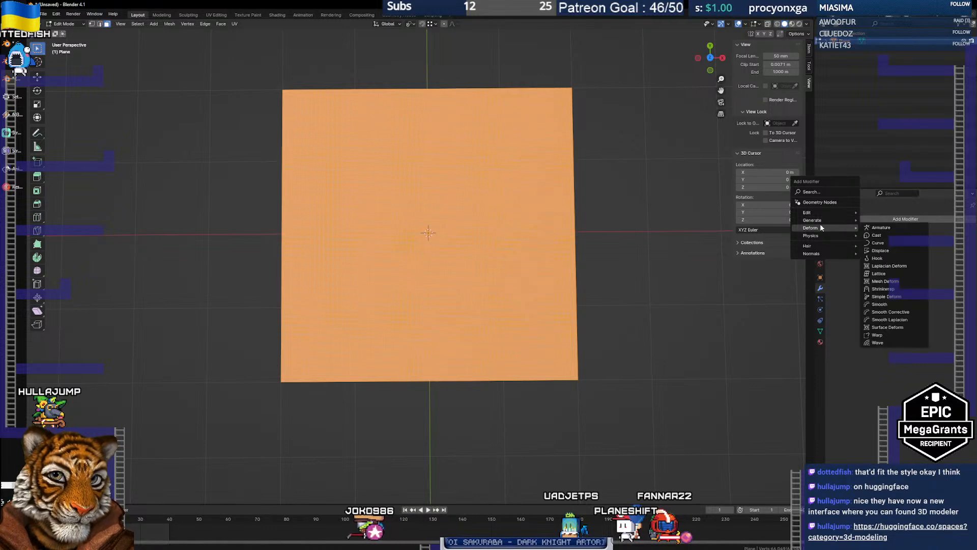
pyautogui.click(890, 249)
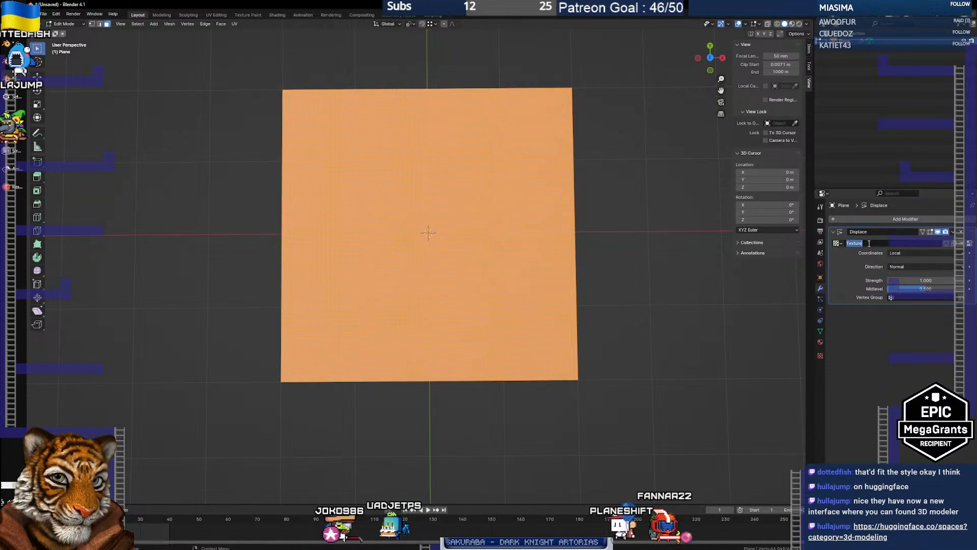
pyautogui.click(836, 243)
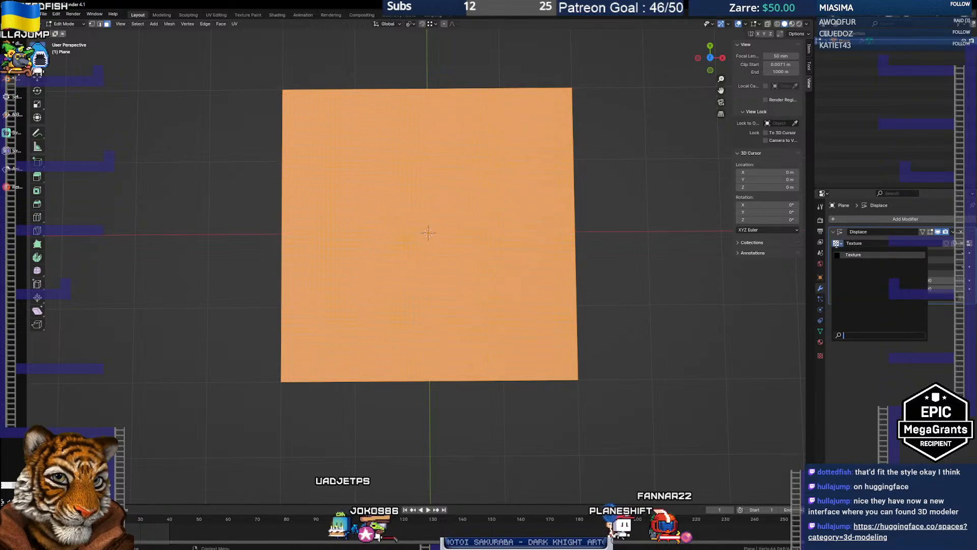
pyautogui.click(853, 254)
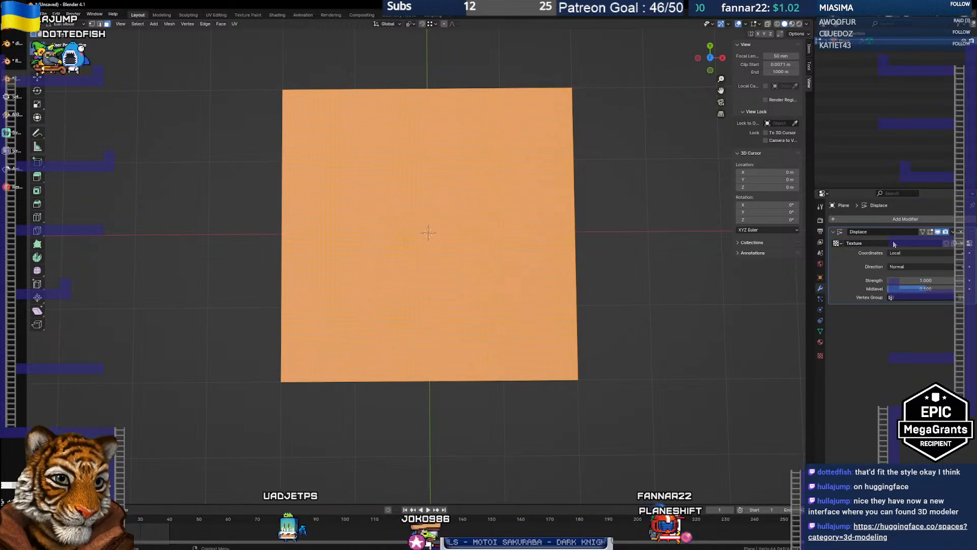
# Load Diaboli_Arch_2500.png from the Architecture Guide's Diaboli folder as the image of the displacement texture
pyautogui.click(967, 243)
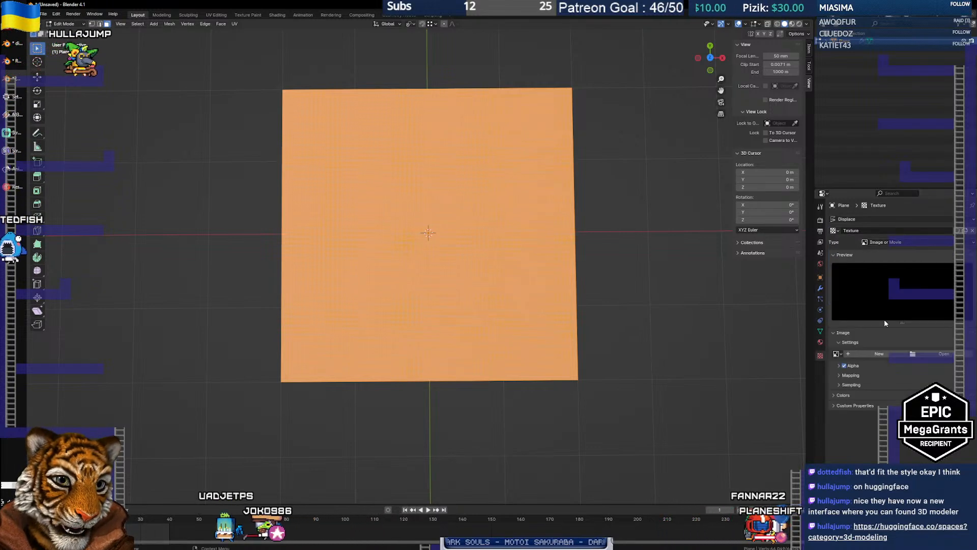
pyautogui.click(925, 353)
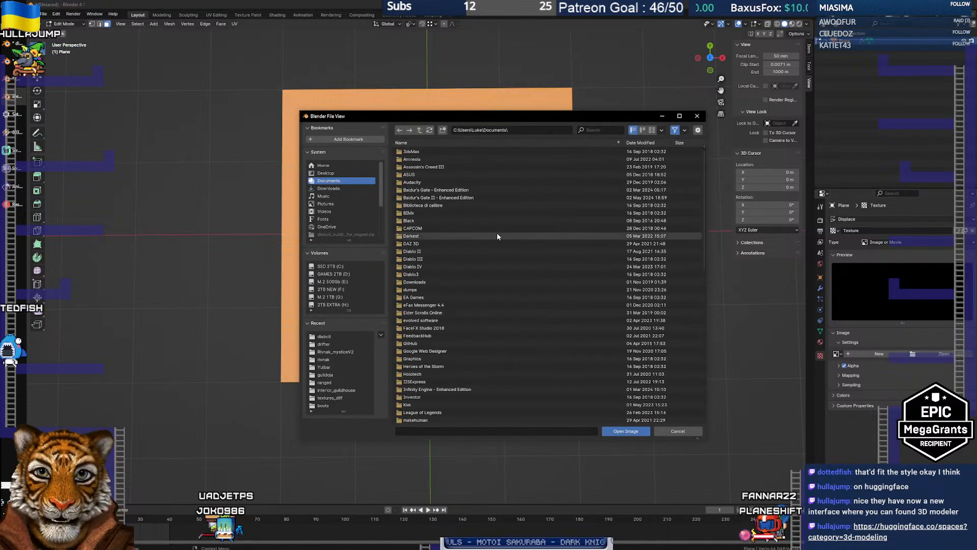
pyautogui.click(331, 336)
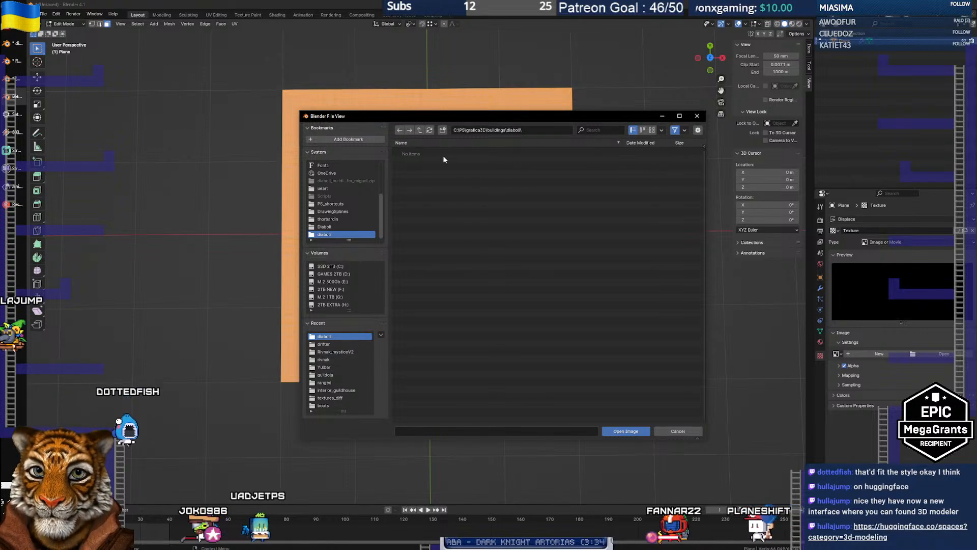
pyautogui.click(418, 130)
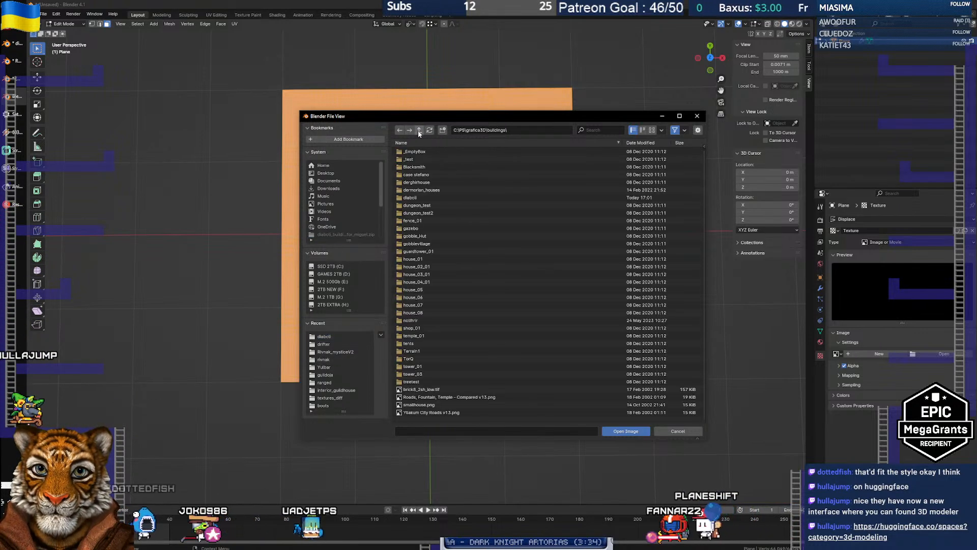
pyautogui.click(419, 131)
pyautogui.click(419, 130)
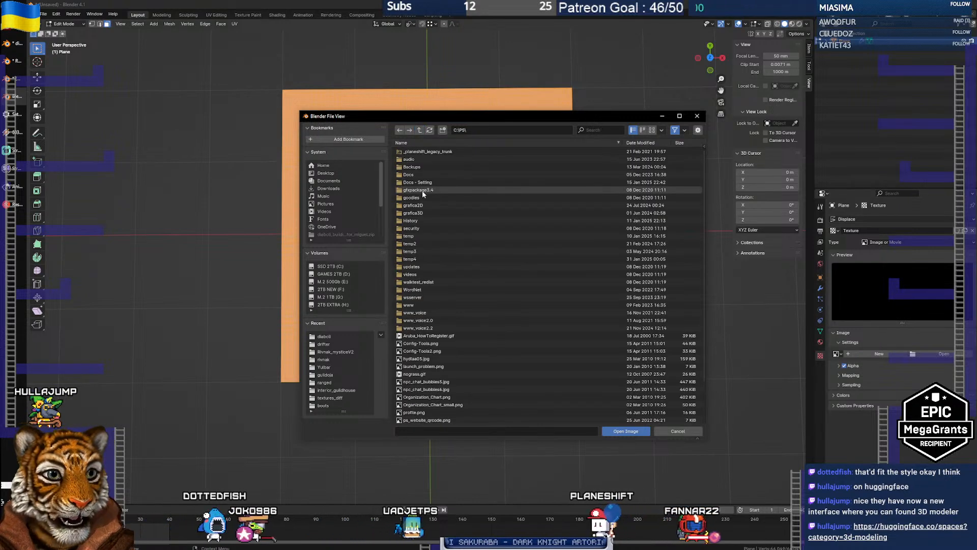
pyautogui.doubleClick(417, 205)
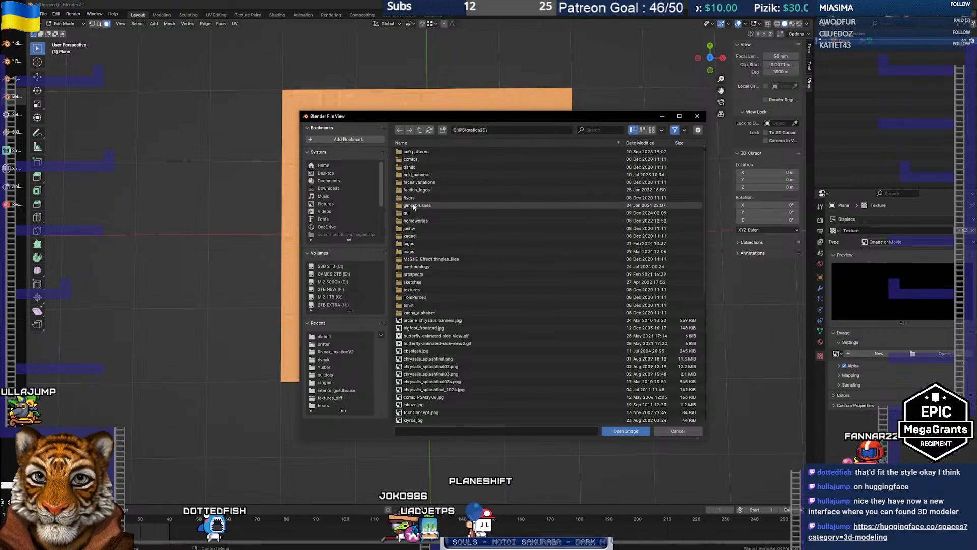
pyautogui.doubleClick(407, 282)
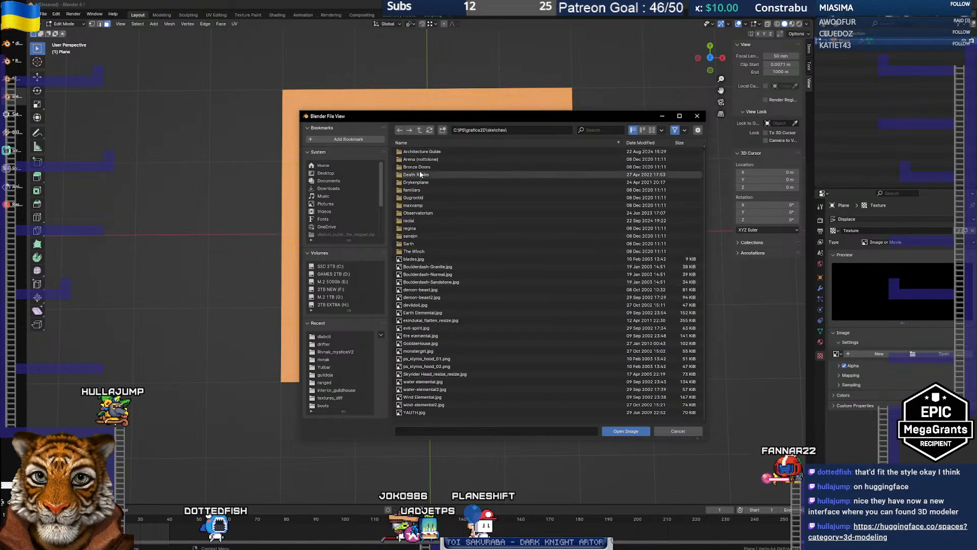
pyautogui.doubleClick(422, 150)
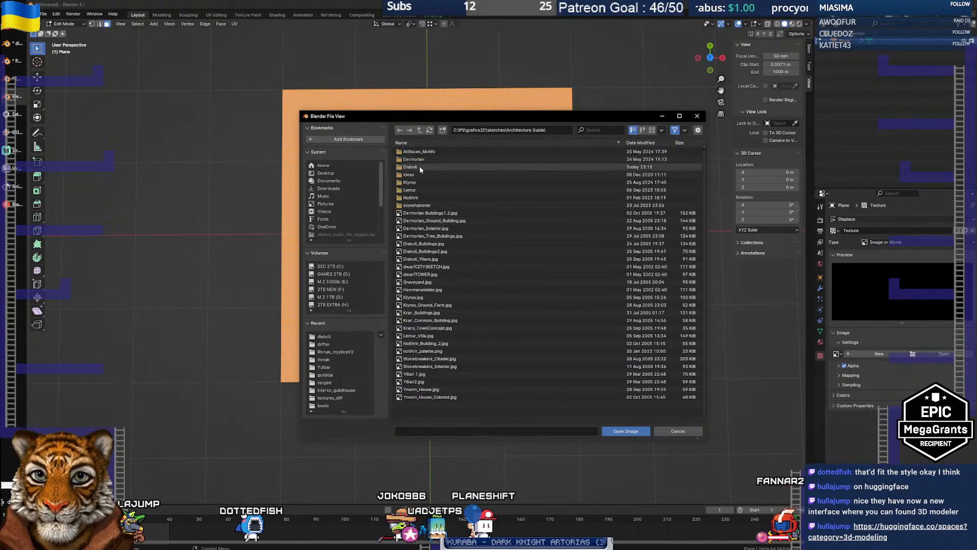
pyautogui.doubleClick(419, 166)
pyautogui.click(430, 159)
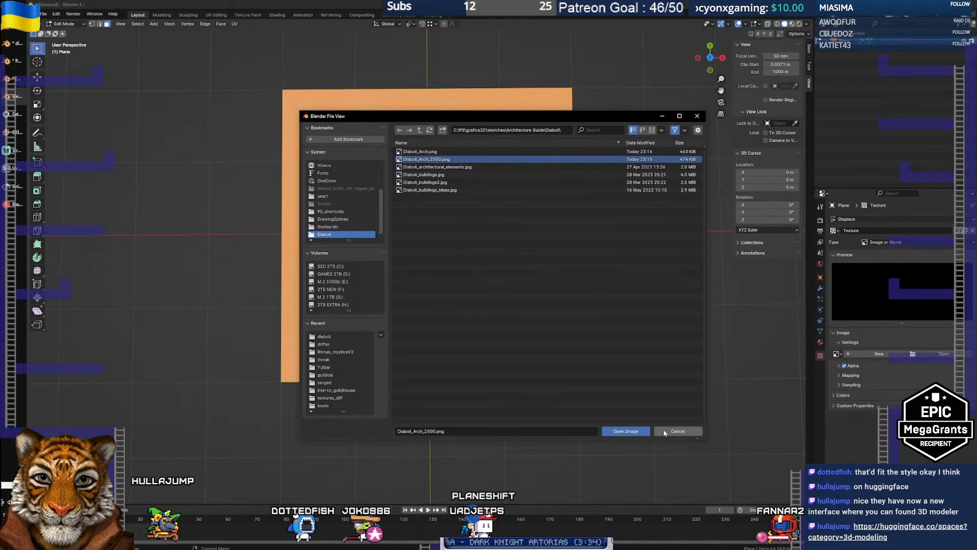
pyautogui.click(625, 432)
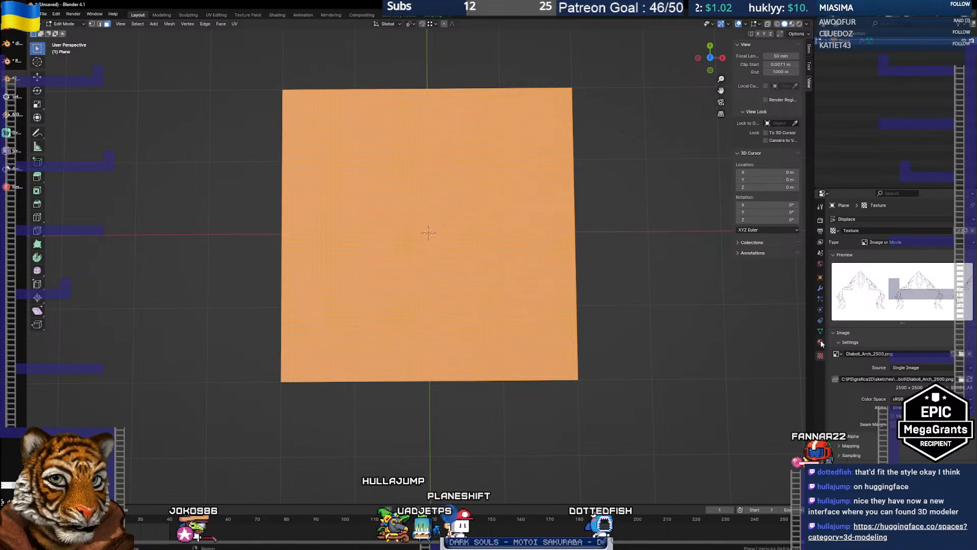
# Turn off Alpha for the displacement texture's image and check its mapping settings
pyautogui.click(820, 289)
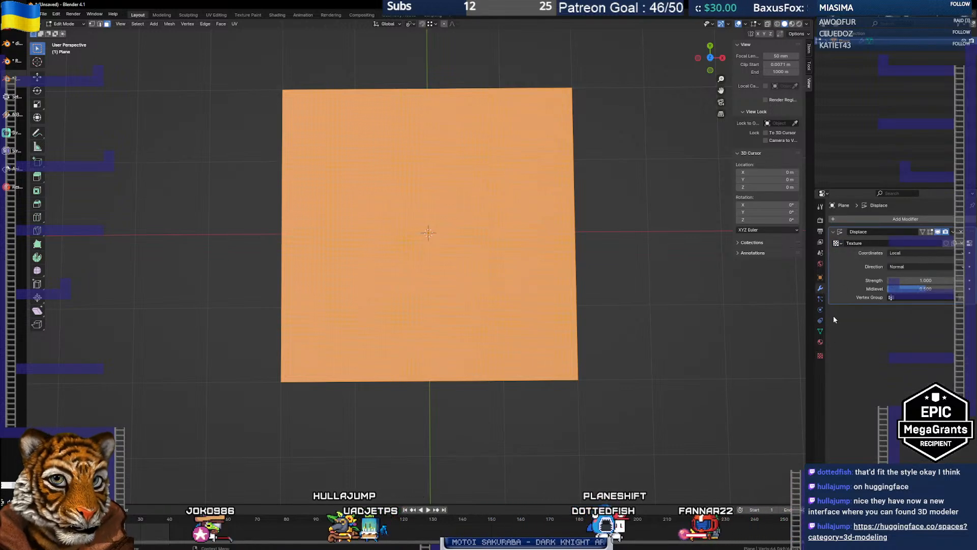
pyautogui.click(820, 355)
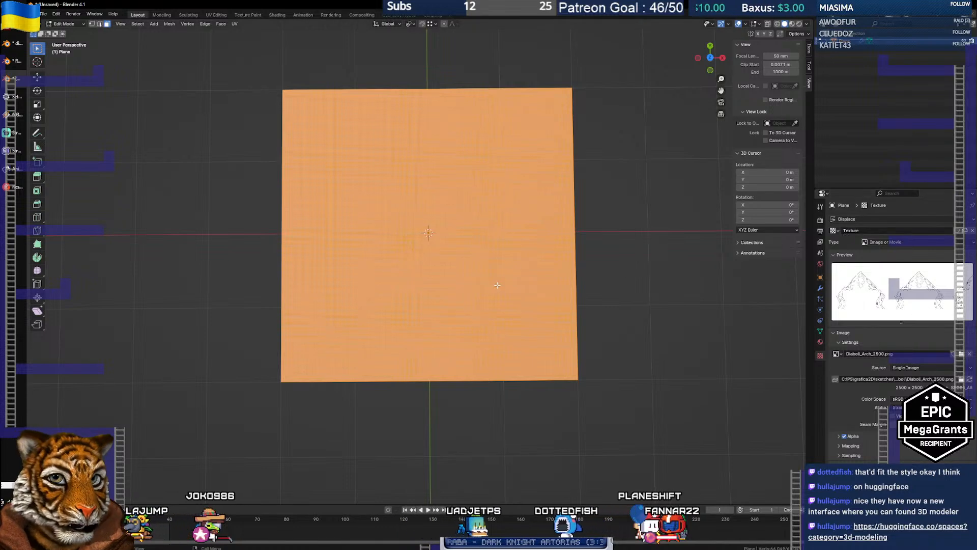
pyautogui.moveTo(497, 285); pyautogui.dragTo(517, 267)
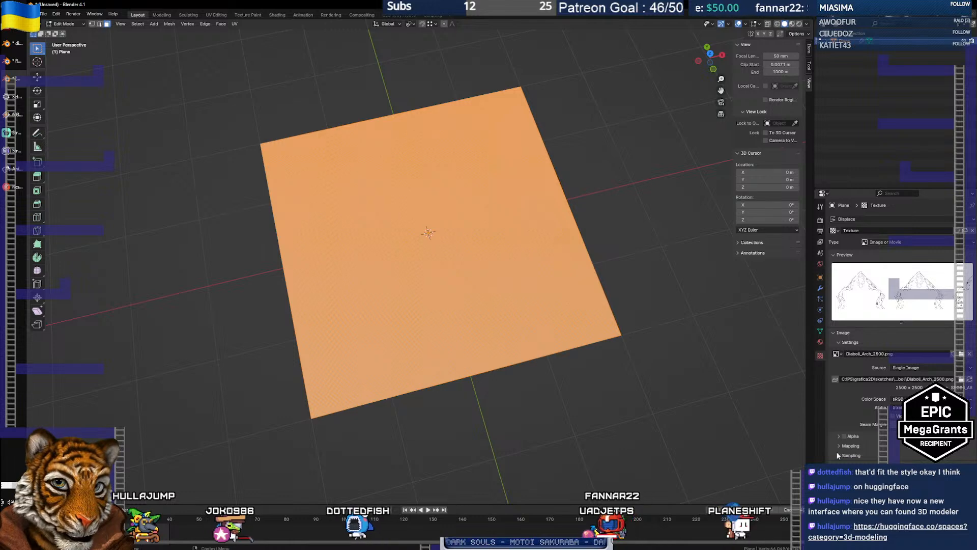
pyautogui.click(838, 445)
pyautogui.click(838, 446)
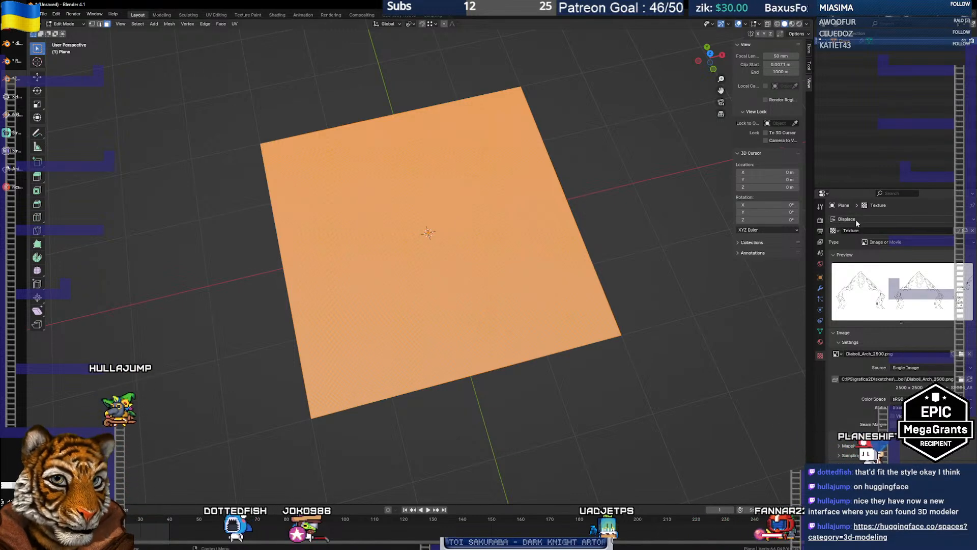
# Set the Displace modifier's strength to 100, keeping Normal direction and Local coordinates
pyautogui.click(821, 288)
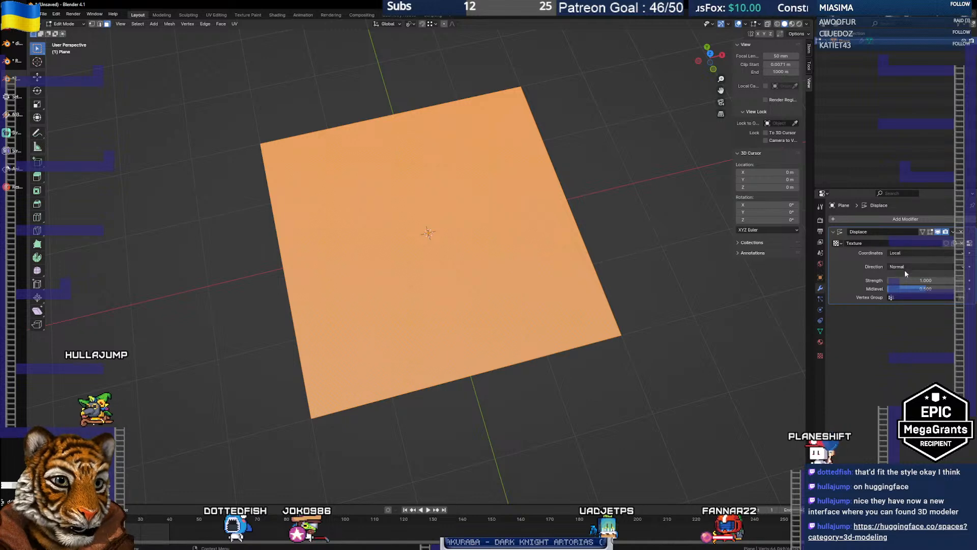
pyautogui.click(915, 280)
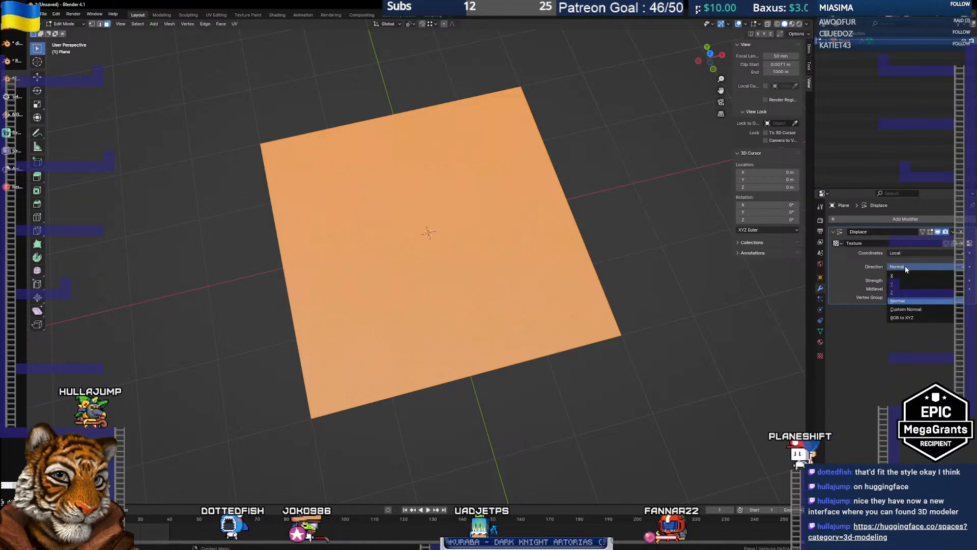
pyautogui.click(902, 253)
pyautogui.click(895, 253)
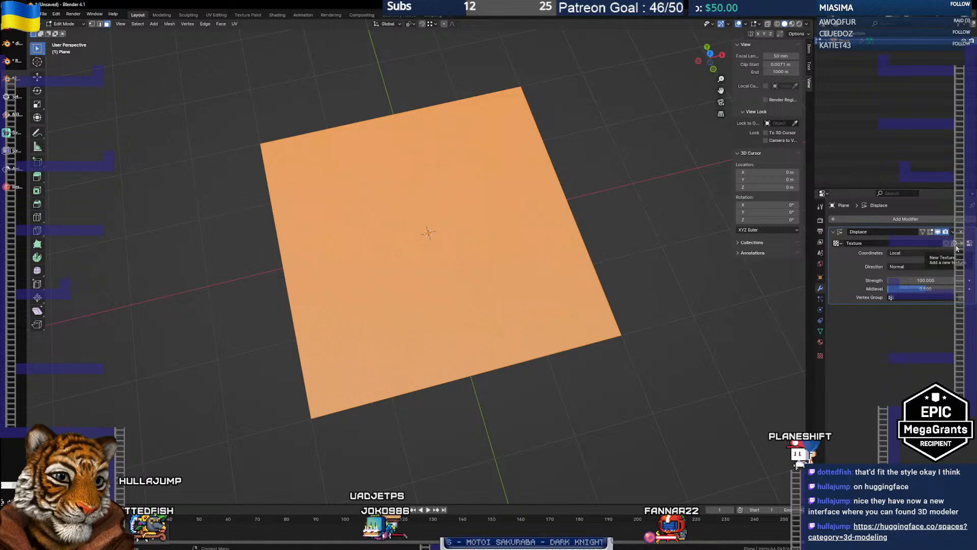
# Preview the displacement briefly in Edit Mode and set the Displace modifier's coordinates to Global
pyautogui.moveTo(410, 253)
pyautogui.mouseDown()
pyautogui.moveTo(464, 204)
pyautogui.moveTo(463, 193)
pyautogui.moveTo(464, 209)
pyautogui.moveTo(423, 257)
pyautogui.mouseUp()
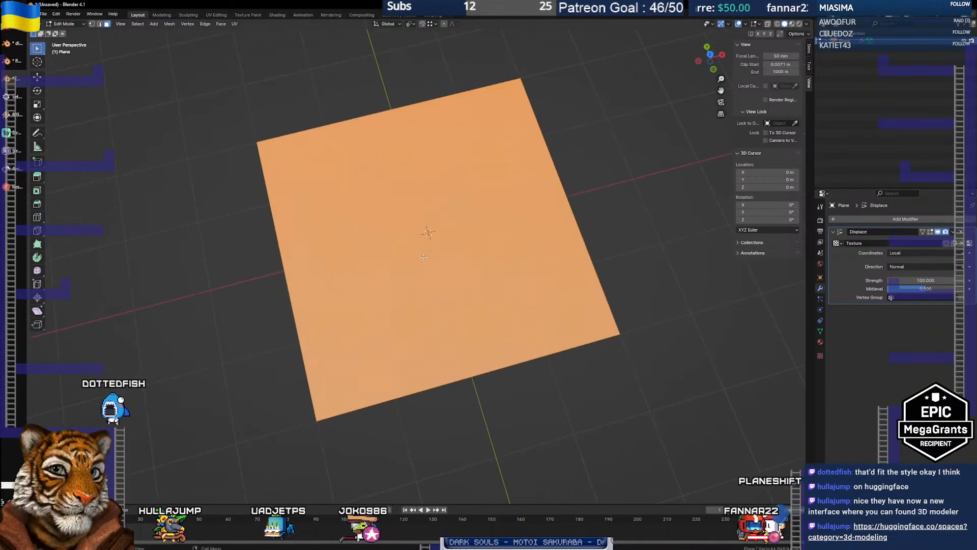
pyautogui.click(930, 232)
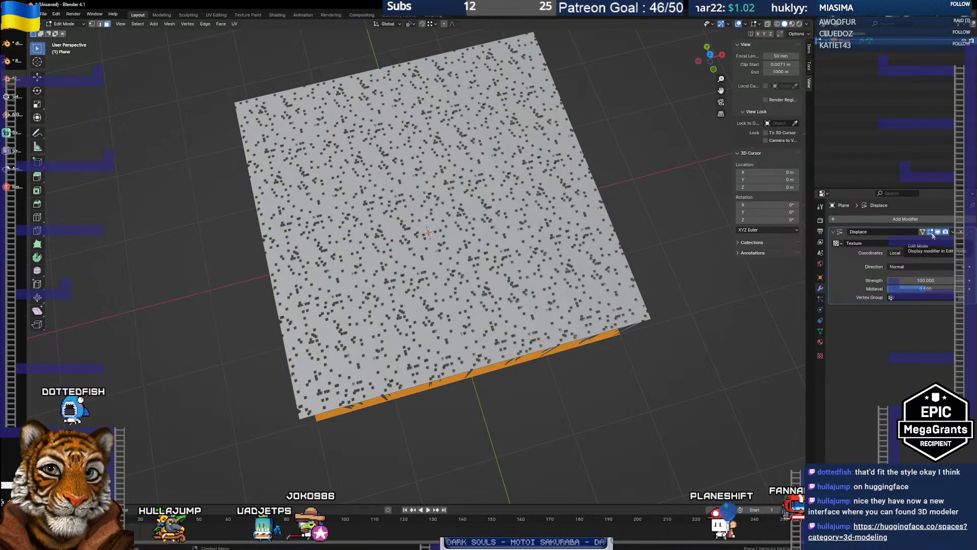
pyautogui.click(923, 232)
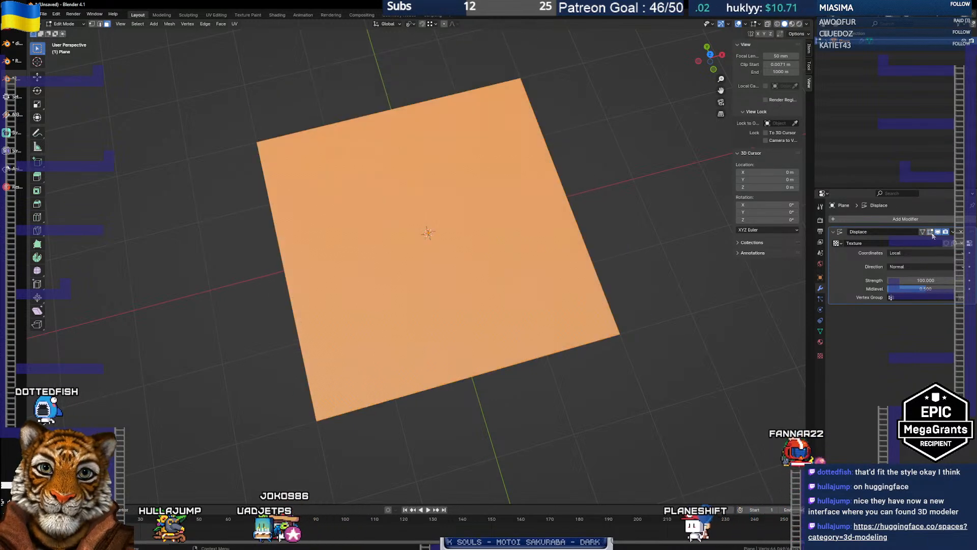
pyautogui.click(911, 253)
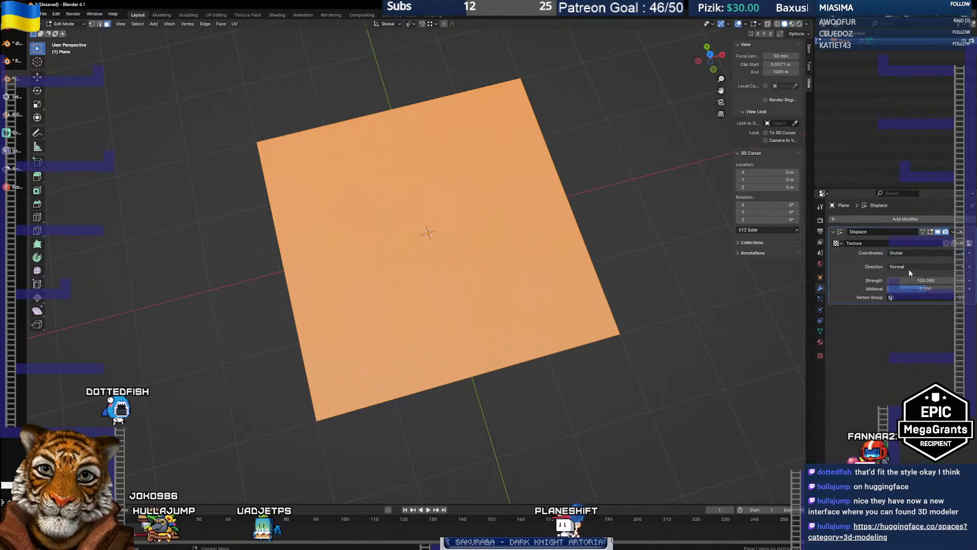
# Set the Displace modifier's coordinates to Local and its strength to 1000
pyautogui.click(909, 269)
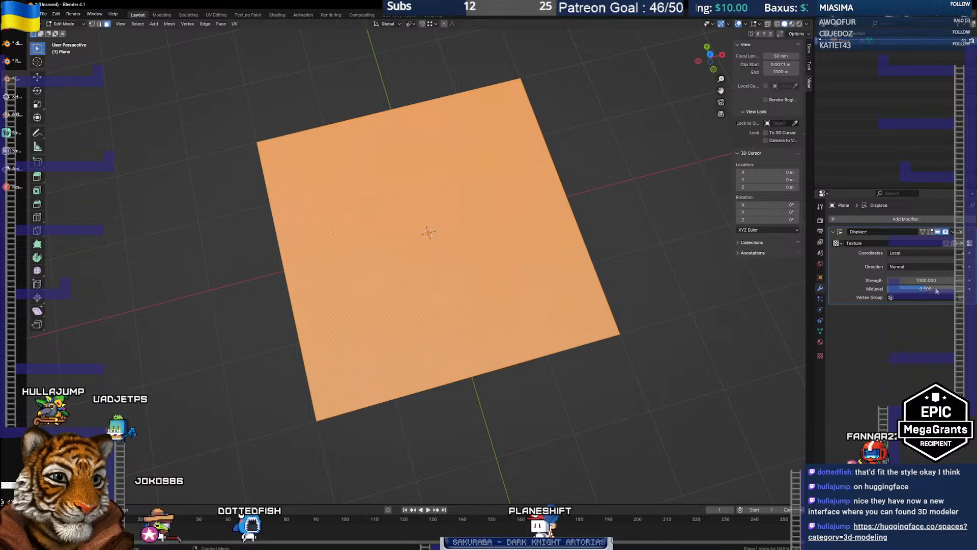
pyautogui.click(836, 243)
pyautogui.click(843, 255)
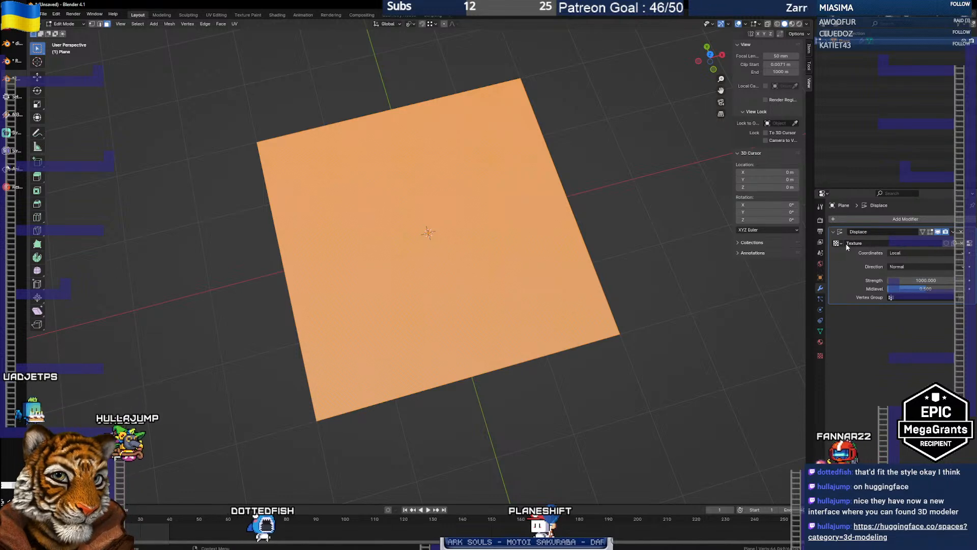
# Check the displacement texture's image settings, keeping its type as Image or Movie
pyautogui.click(820, 342)
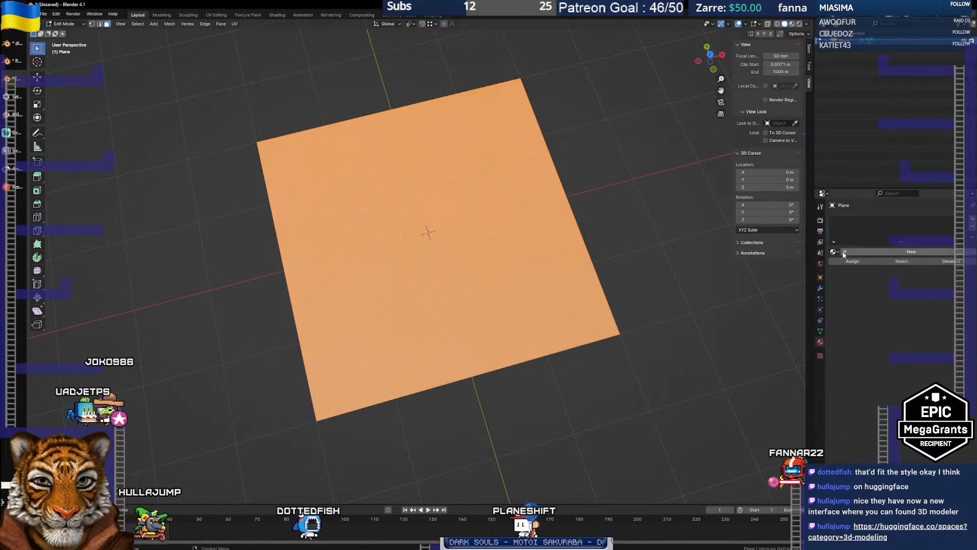
pyautogui.click(820, 355)
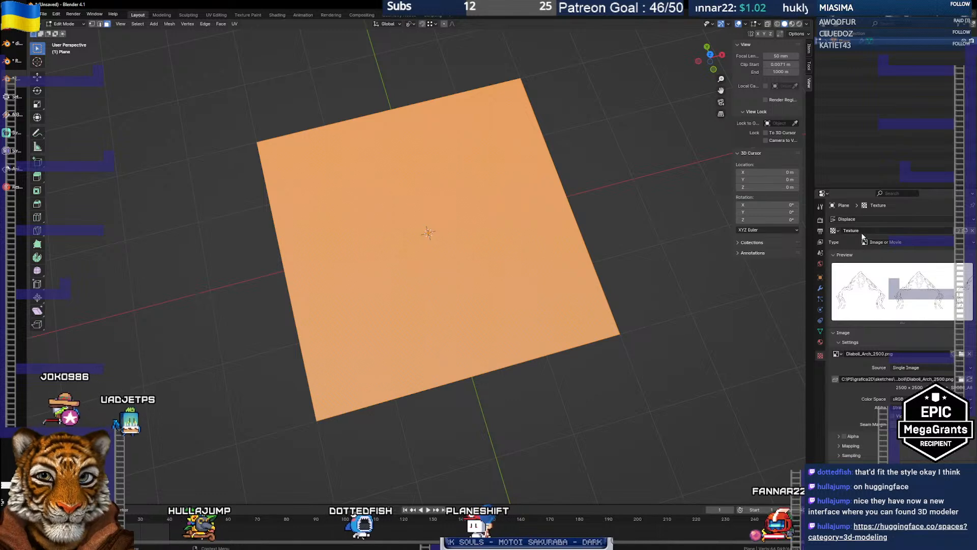
pyautogui.click(891, 243)
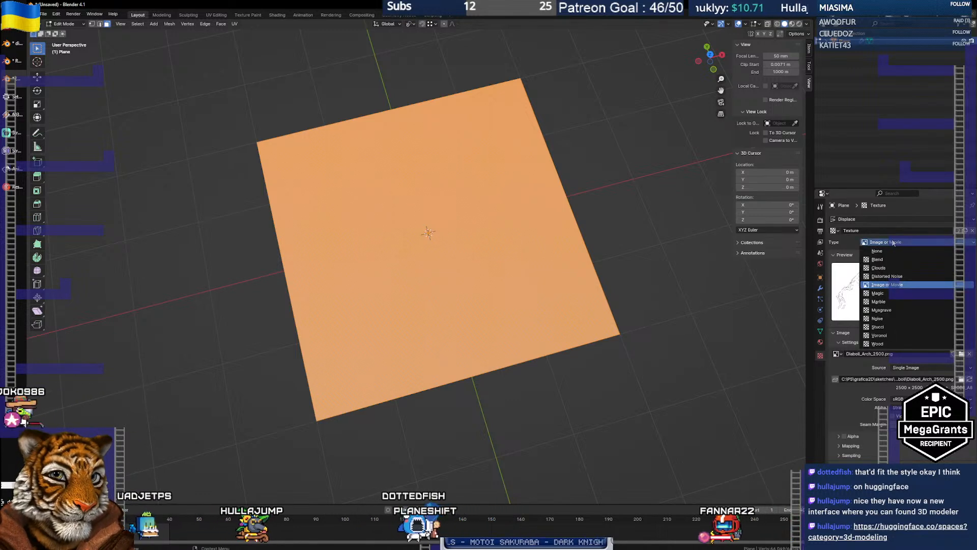
pyautogui.click(883, 284)
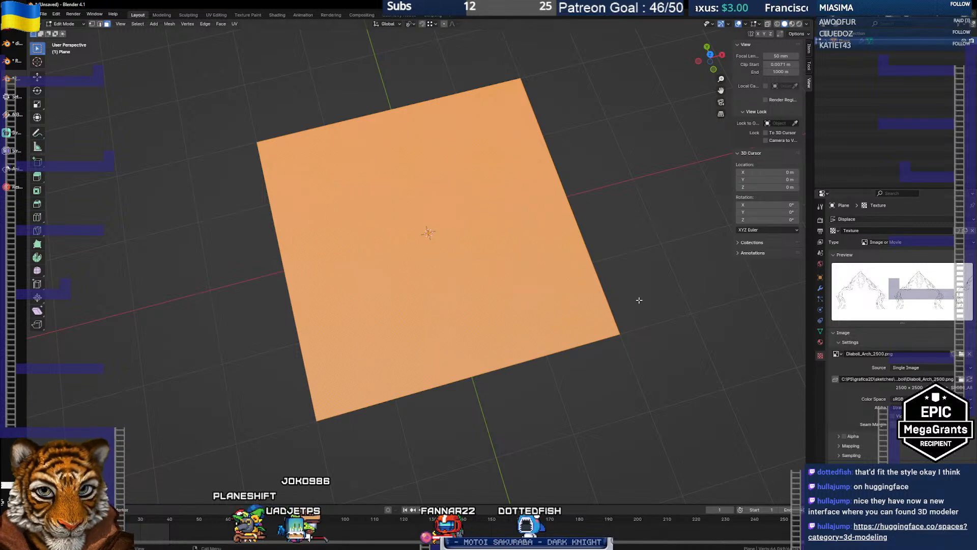
# Switch to the YouTube displacement tutorial and review full screen how it loads the texture image and sets the Displace modifier's strength
pyautogui.hotkey('alt', 'Tab')
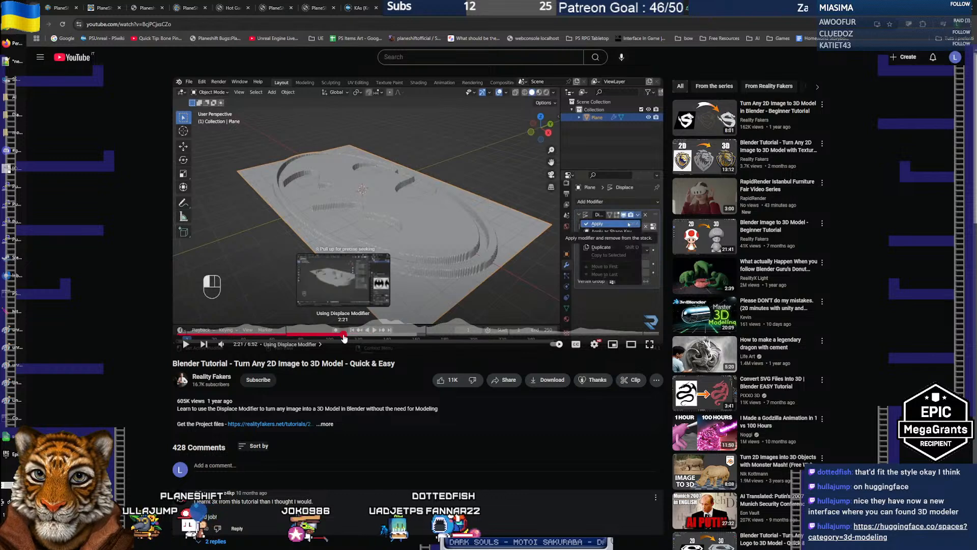
pyautogui.moveTo(343, 337); pyautogui.dragTo(304, 338)
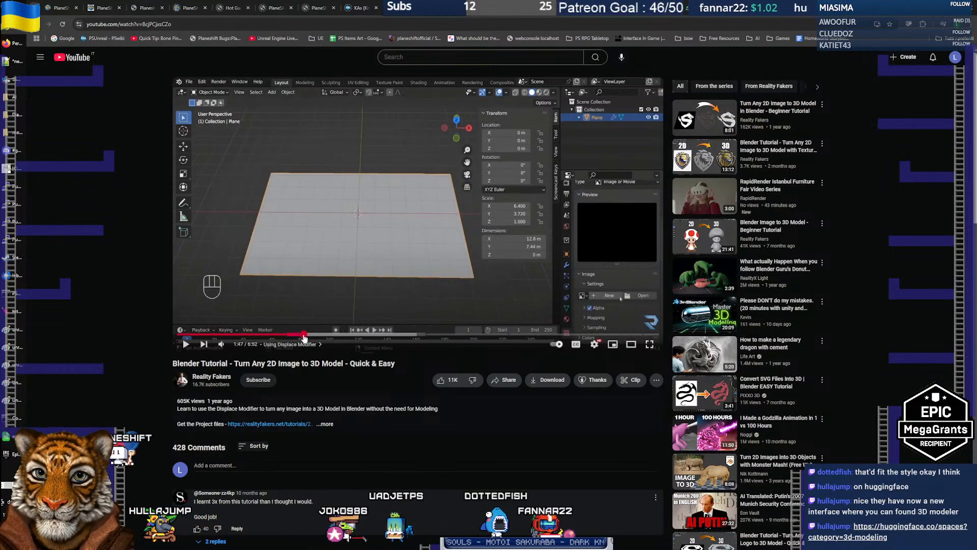
pyautogui.click(314, 337)
pyautogui.click(321, 337)
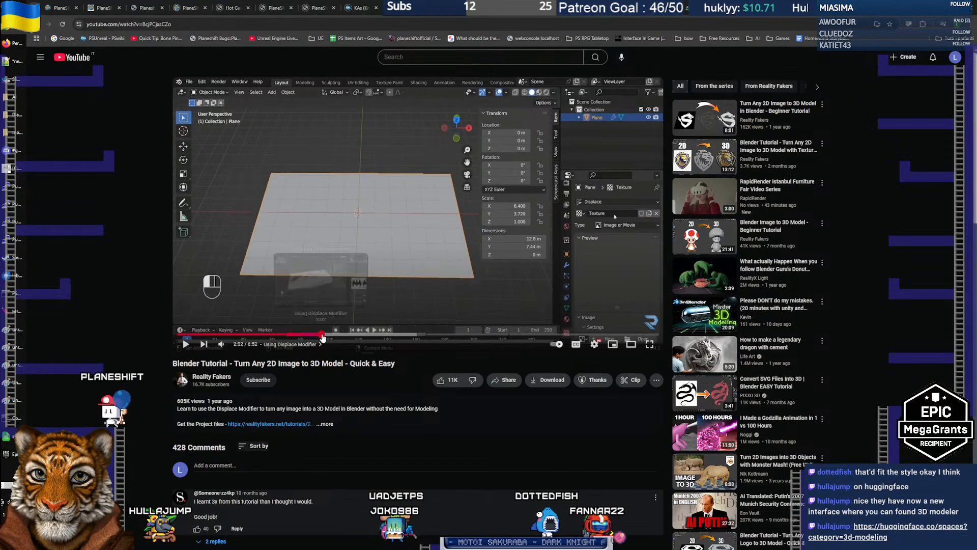
pyautogui.moveTo(321, 337); pyautogui.dragTo(317, 336)
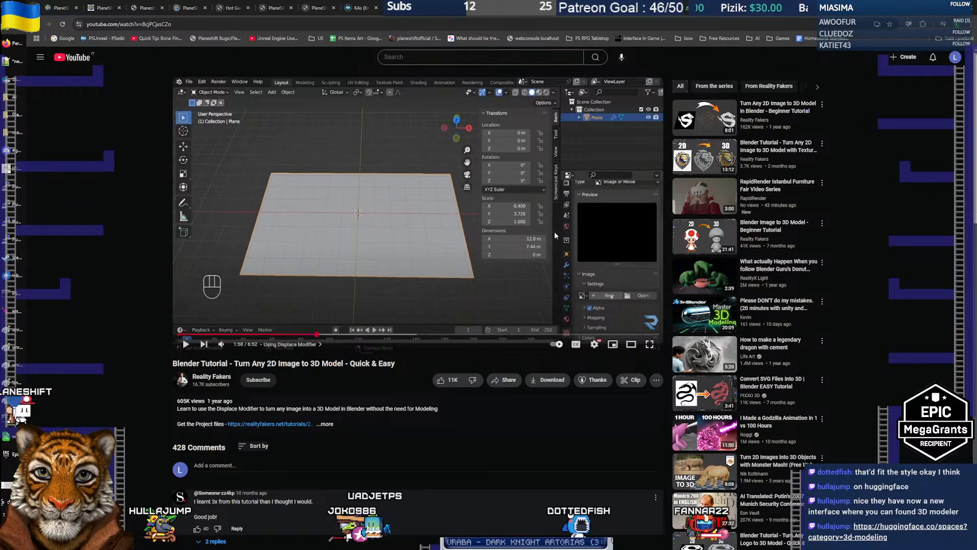
pyautogui.click(649, 345)
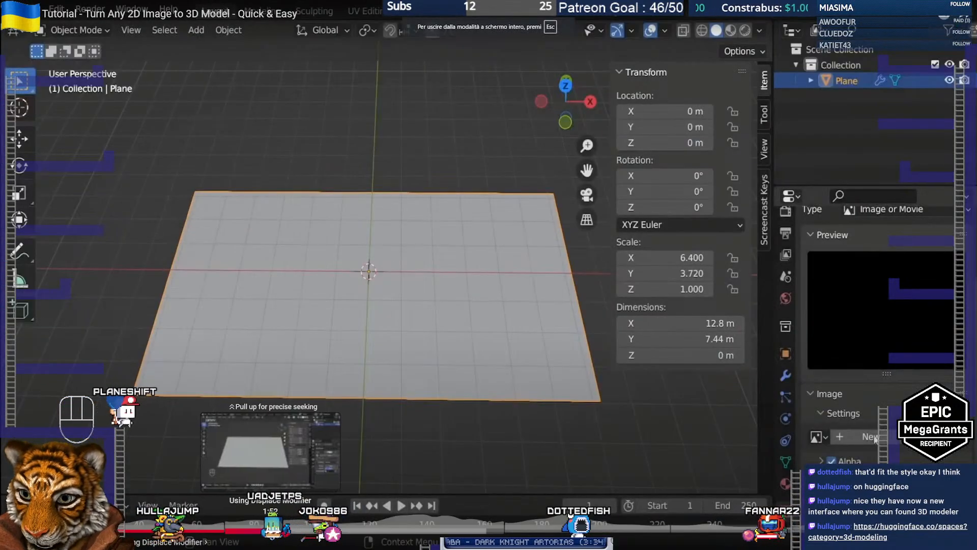
pyautogui.click(267, 533)
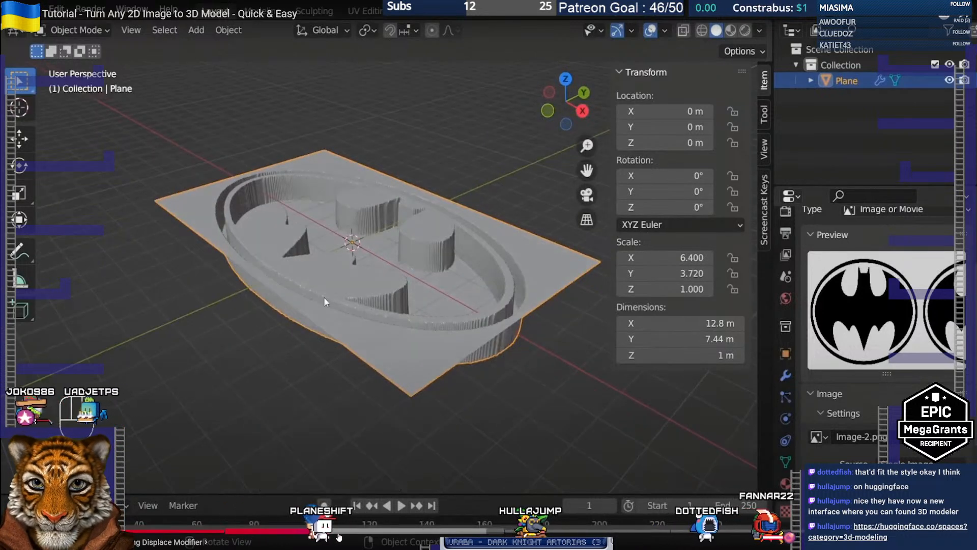
pyautogui.click(338, 531)
pyautogui.click(354, 531)
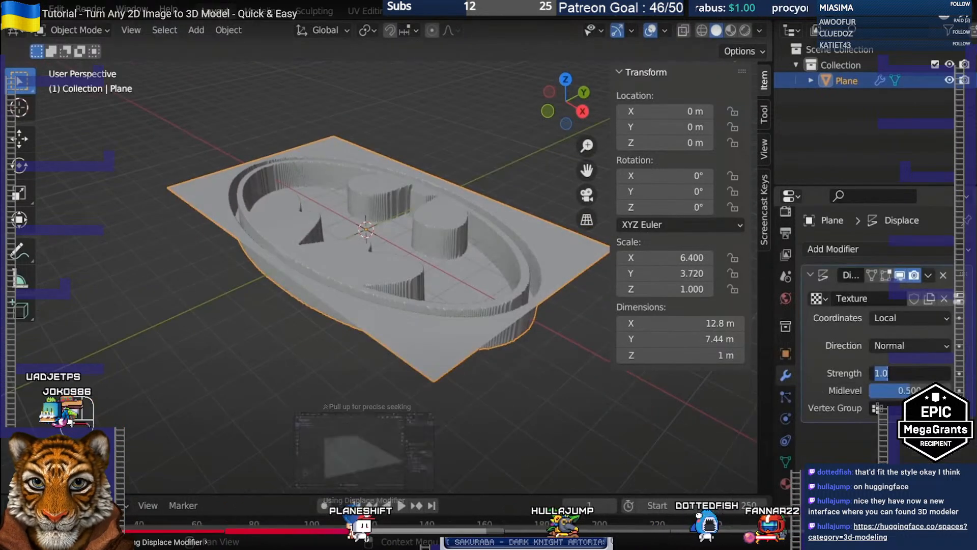
pyautogui.click(372, 531)
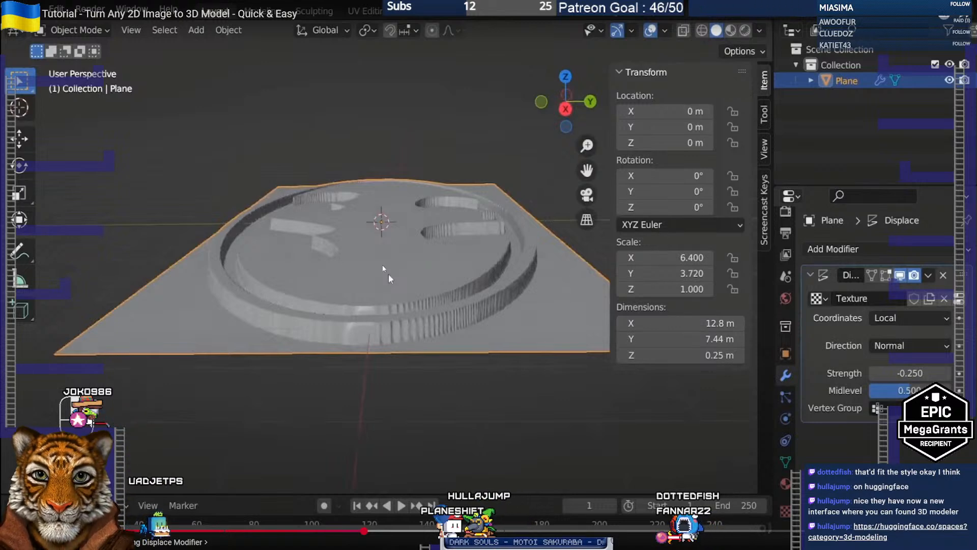
# Switch back to Blender and set the Displace modifier's strength to 1, comparing its settings with the tutorial
pyautogui.hotkey('alt', 'Tab')
pyautogui.moveTo(538, 269); pyautogui.dragTo(552, 238)
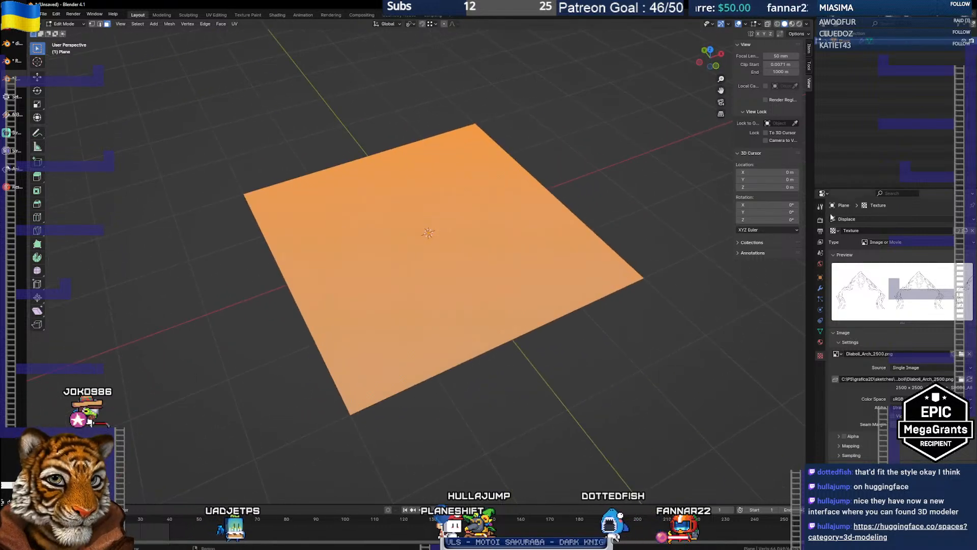
pyautogui.click(820, 288)
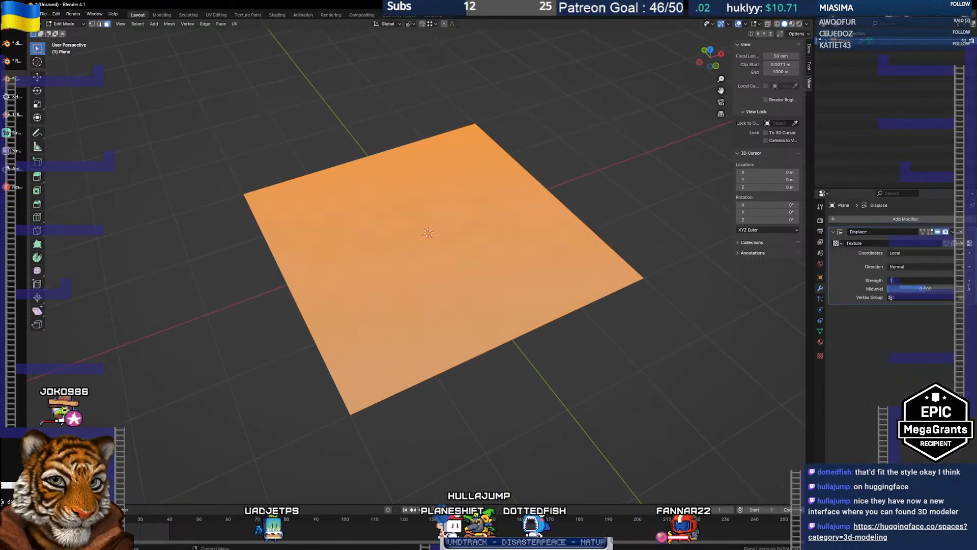
pyautogui.hotkey('alt', 'Tab')
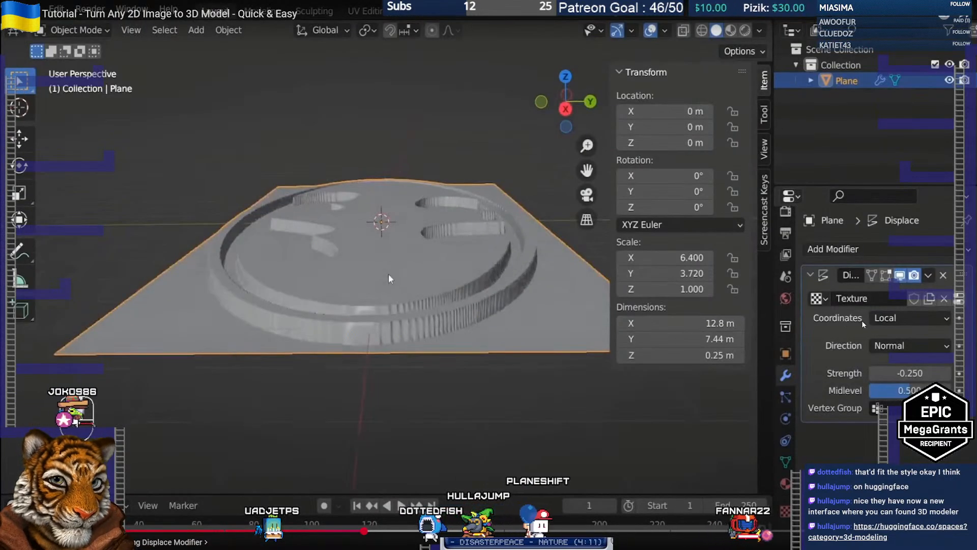
pyautogui.hotkey('alt', 'Tab')
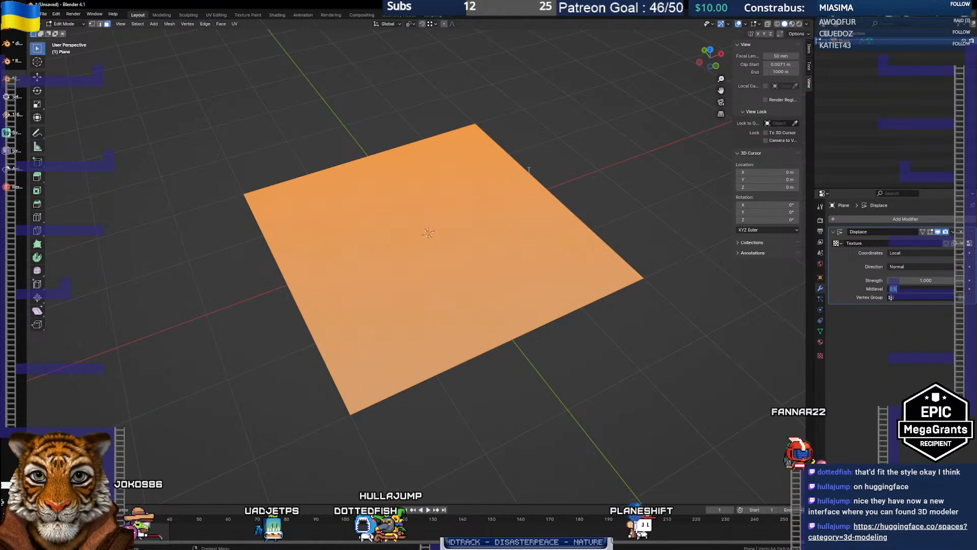
pyautogui.click(484, 241)
pyautogui.moveTo(448, 295); pyautogui.dragTo(471, 290)
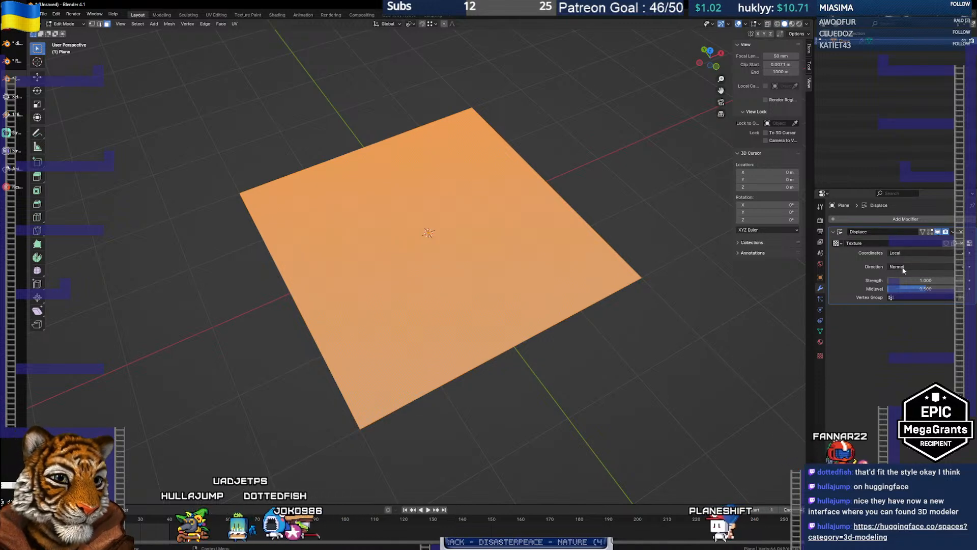
# Load Diaboli_buildings.jpg as the displacement texture's image and check its alpha, mapping and sampling settings
pyautogui.click(838, 244)
pyautogui.click(840, 243)
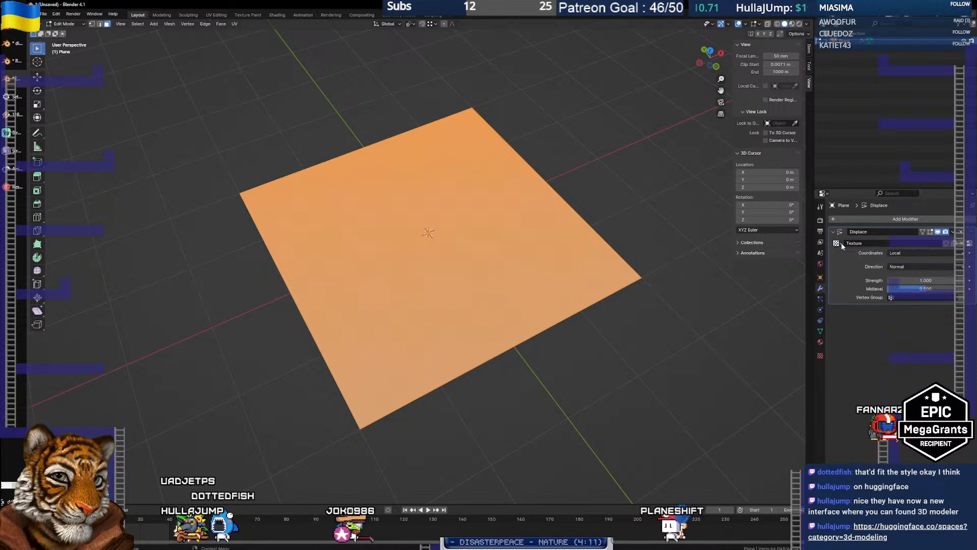
pyautogui.click(818, 355)
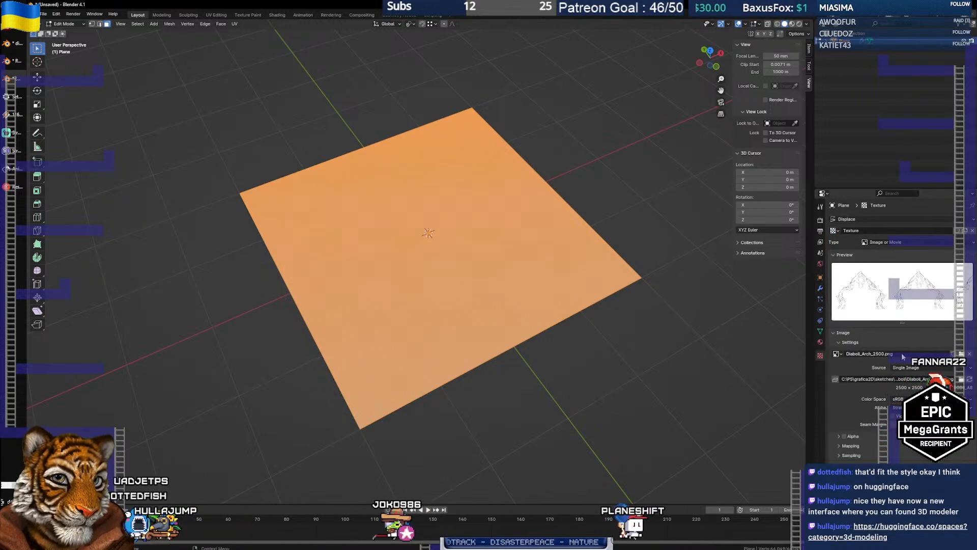
pyautogui.click(962, 353)
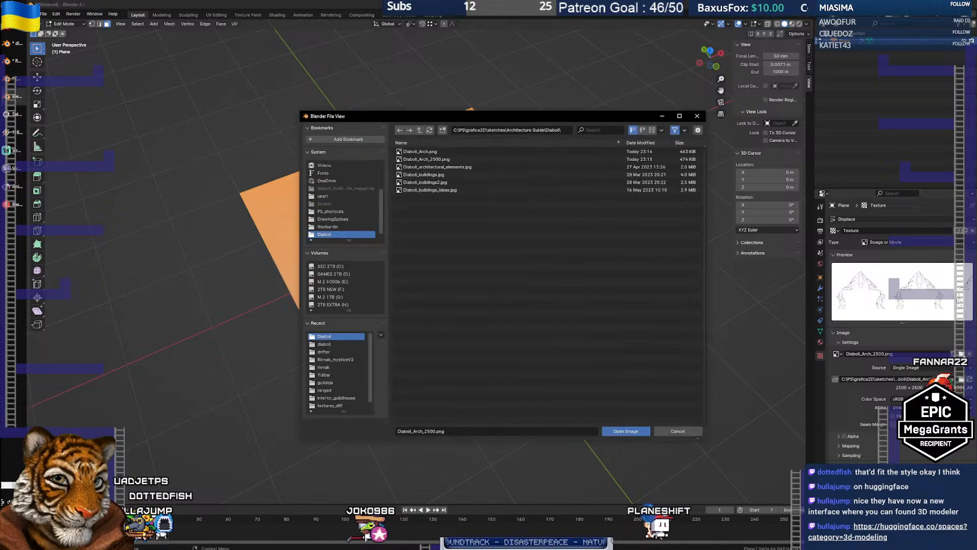
pyautogui.click(423, 175)
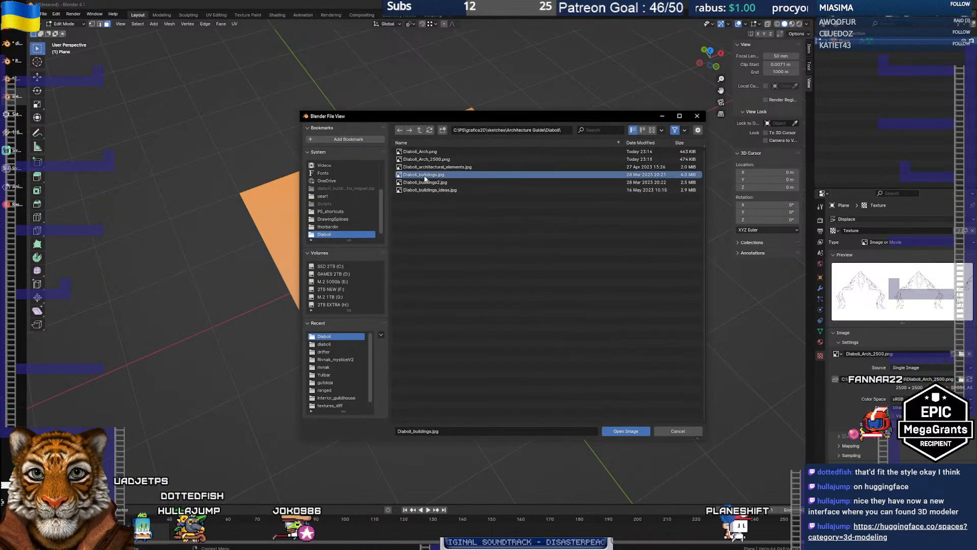
pyautogui.click(629, 431)
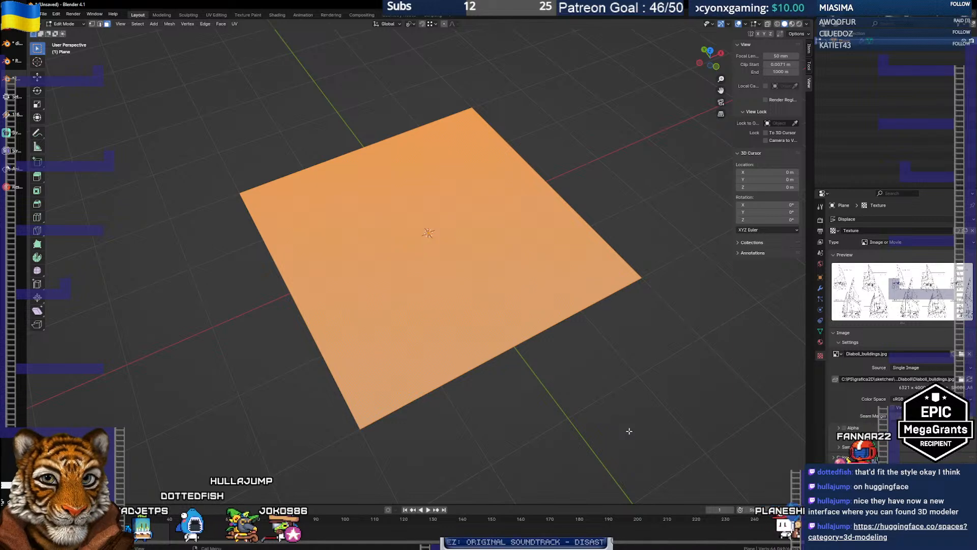
pyautogui.moveTo(433, 297); pyautogui.dragTo(669, 272)
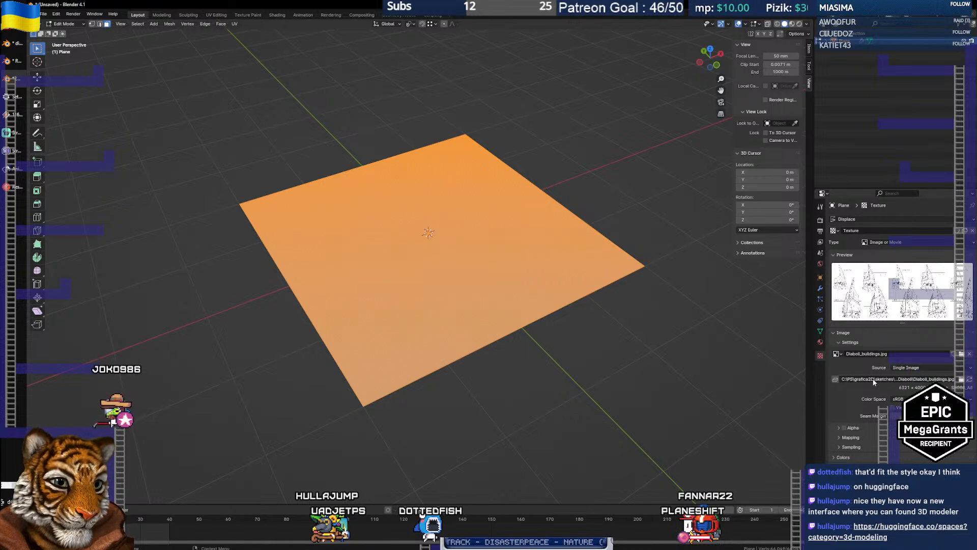
pyautogui.click(837, 427)
pyautogui.click(839, 437)
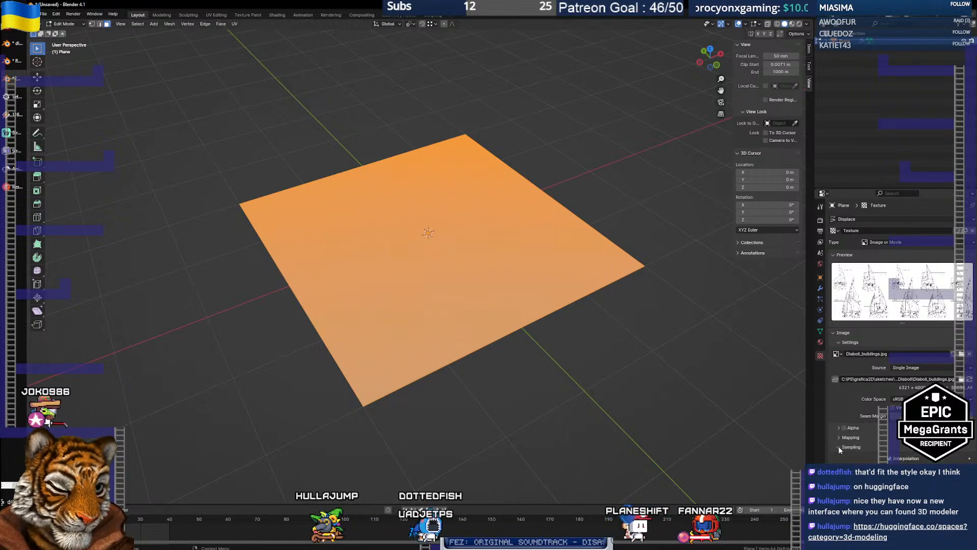
pyautogui.click(838, 446)
pyautogui.click(837, 457)
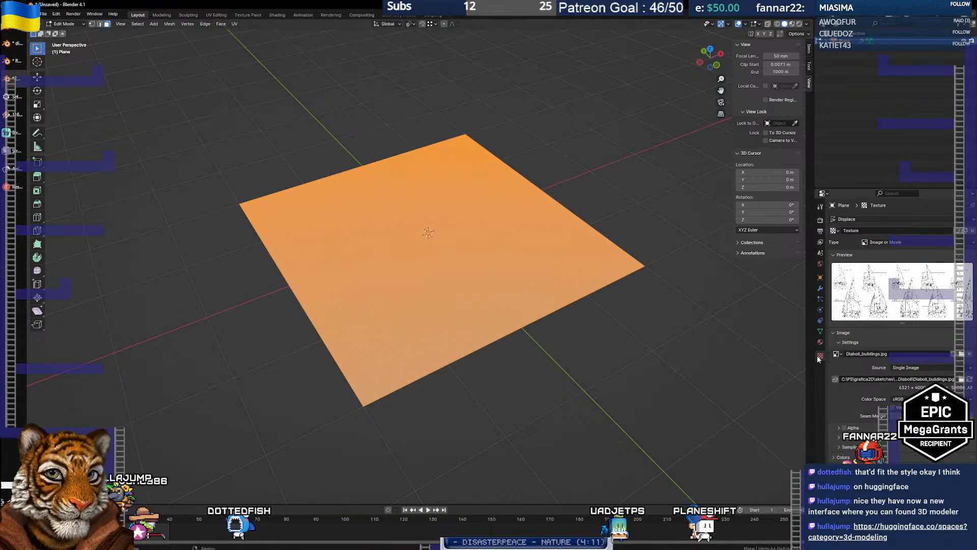
# Load Diaboli_Arch_2500.png again as the displacement texture's image and look over the plane
pyautogui.click(961, 354)
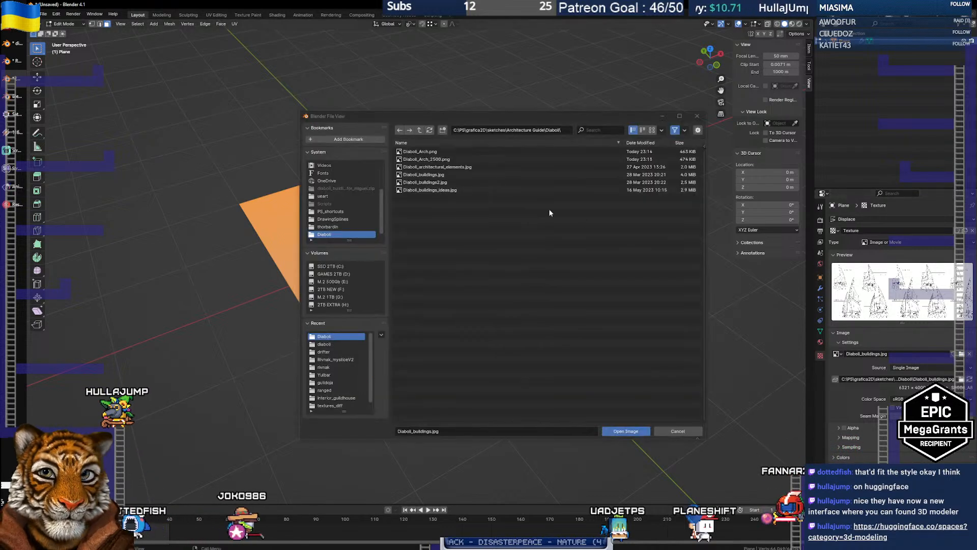
pyautogui.click(450, 159)
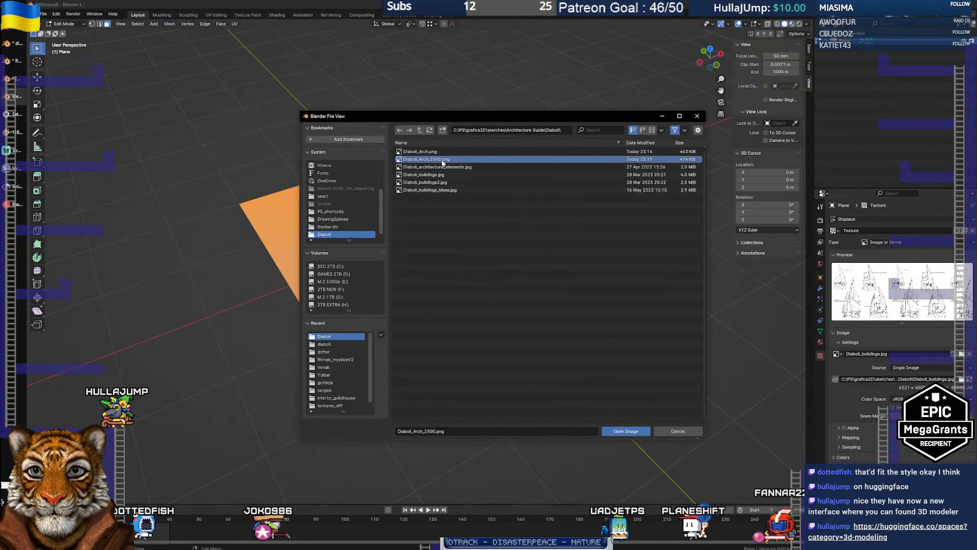
pyautogui.click(626, 430)
pyautogui.moveTo(381, 245)
pyautogui.mouseDown()
pyautogui.moveTo(458, 198)
pyautogui.moveTo(389, 259)
pyautogui.moveTo(399, 252)
pyautogui.mouseUp()
pyautogui.scroll(3, 399, 252)
pyautogui.scroll(2, 400, 252)
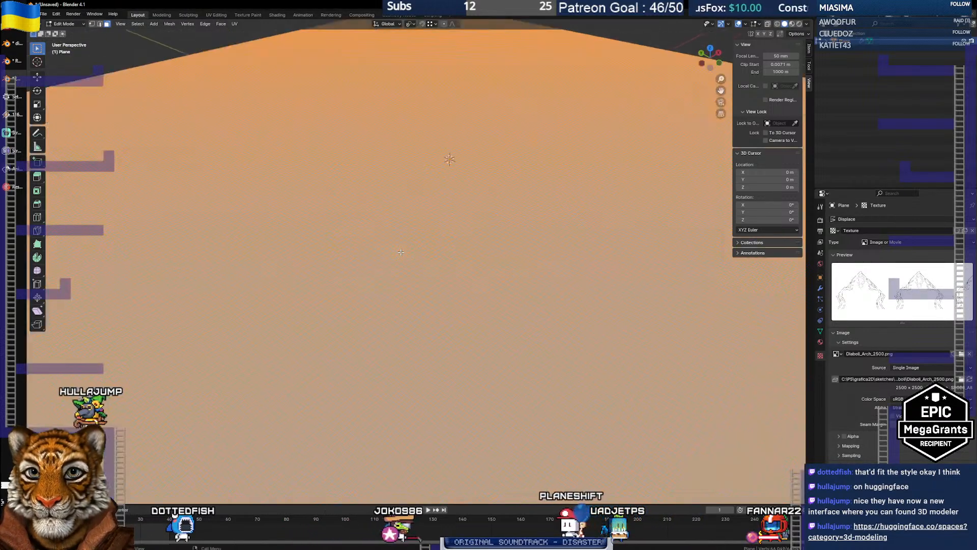
pyautogui.scroll(-6, 401, 249)
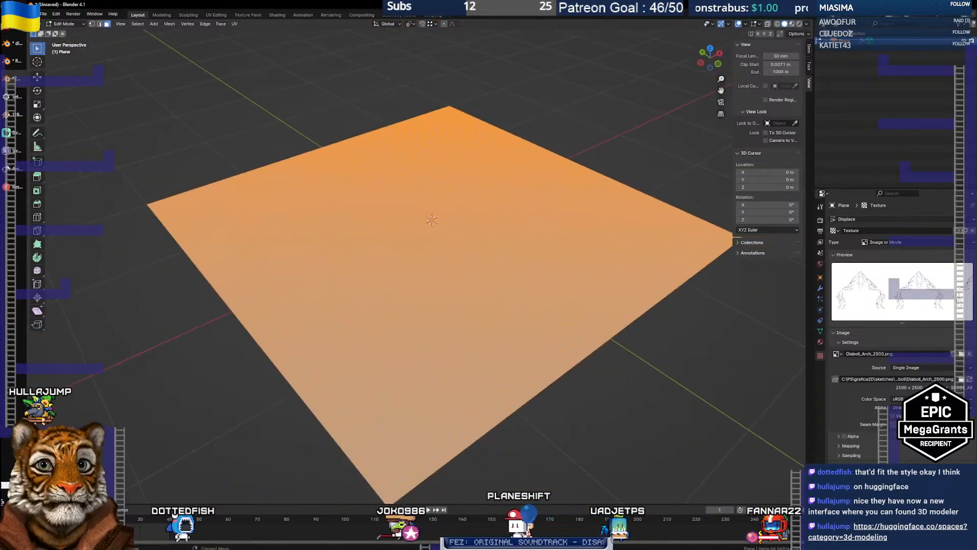
# Subdivide the plane's selected faces and inspect the displaced surface up close in Object Mode
pyautogui.hotkey('ctrl', 'f')
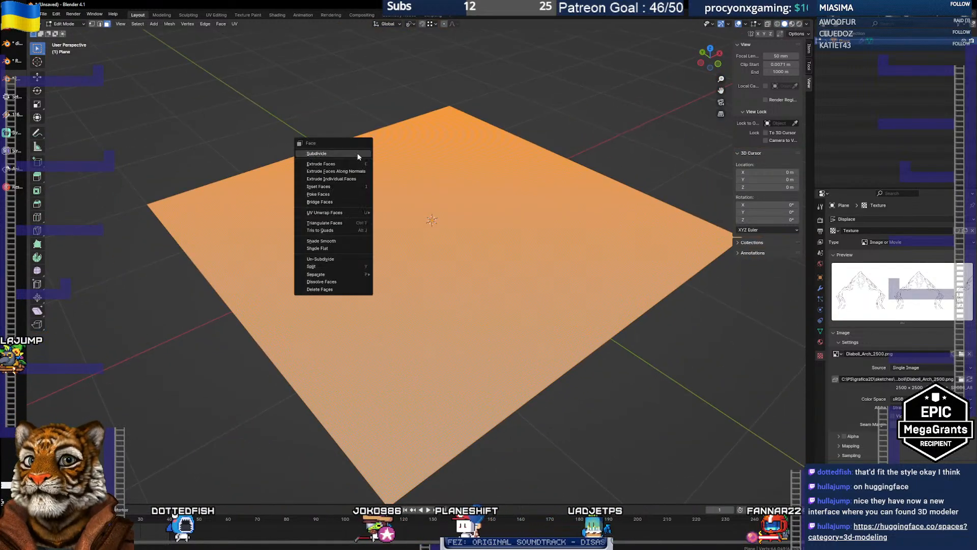
pyautogui.click(358, 156)
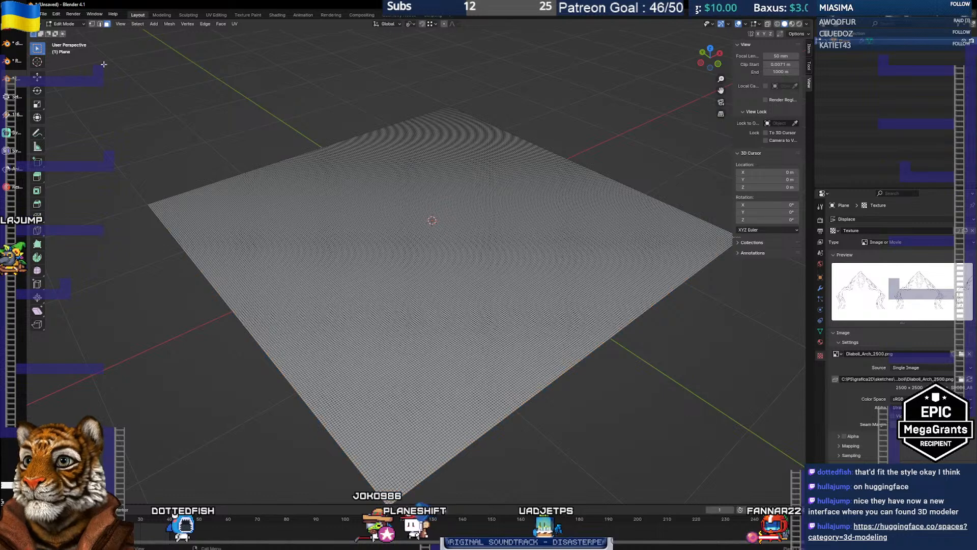
pyautogui.press('Tab')
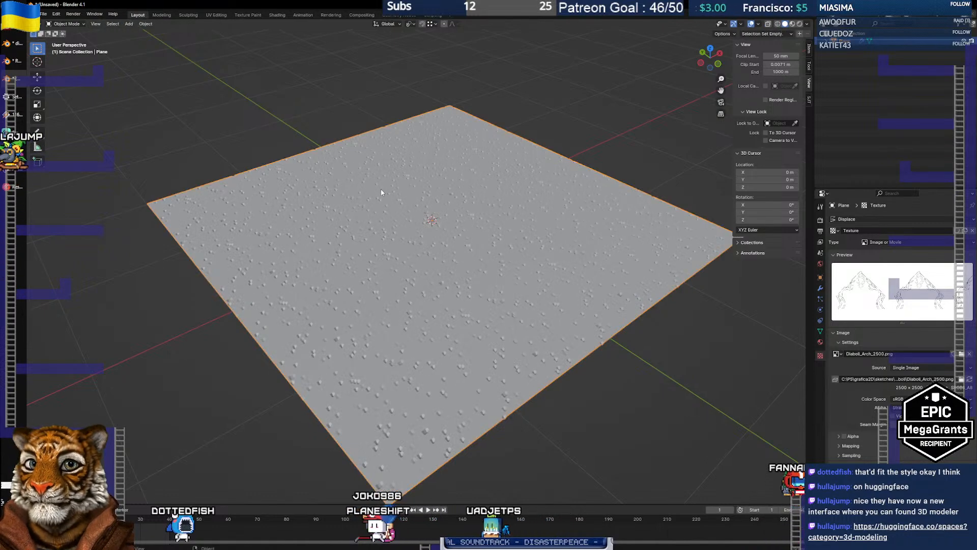
pyautogui.scroll(10, 380, 199)
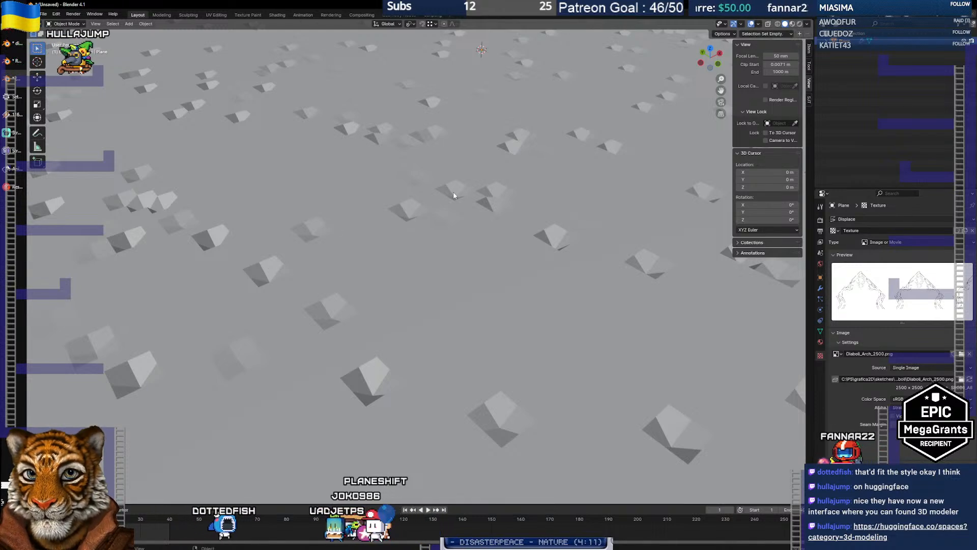
# Set the Displace modifier's strength to 4 to test the relief on the whole plane
pyautogui.scroll(-12, 428, 218)
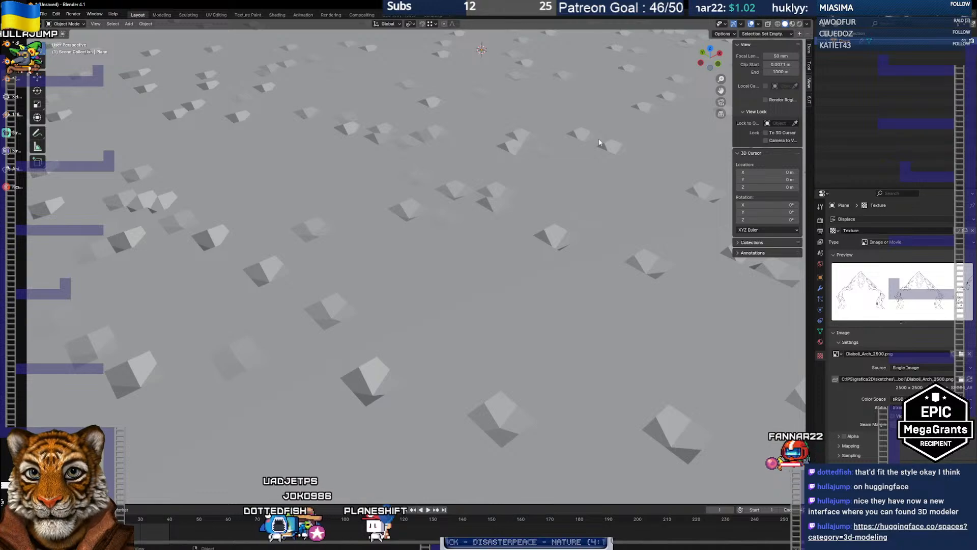
pyautogui.scroll(3, 428, 219)
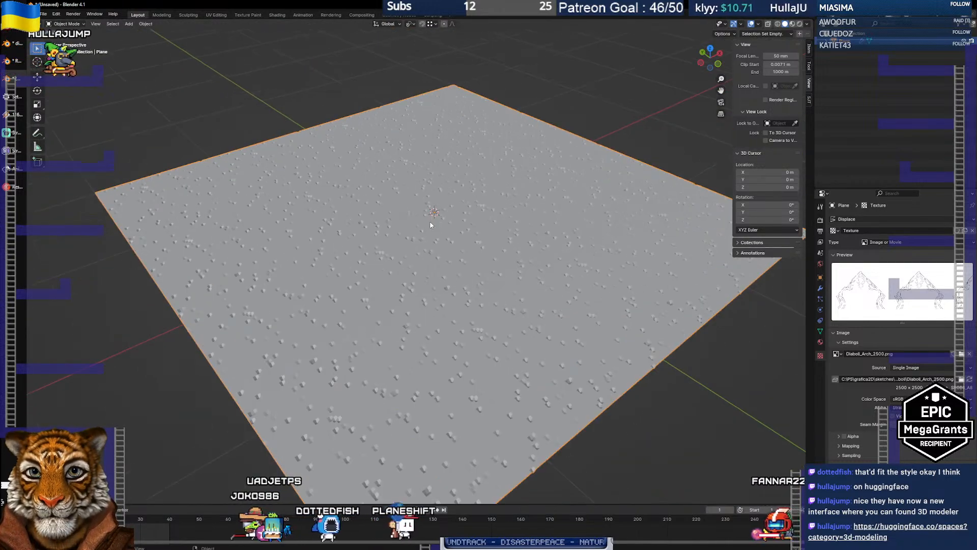
pyautogui.moveTo(429, 221); pyautogui.dragTo(466, 284)
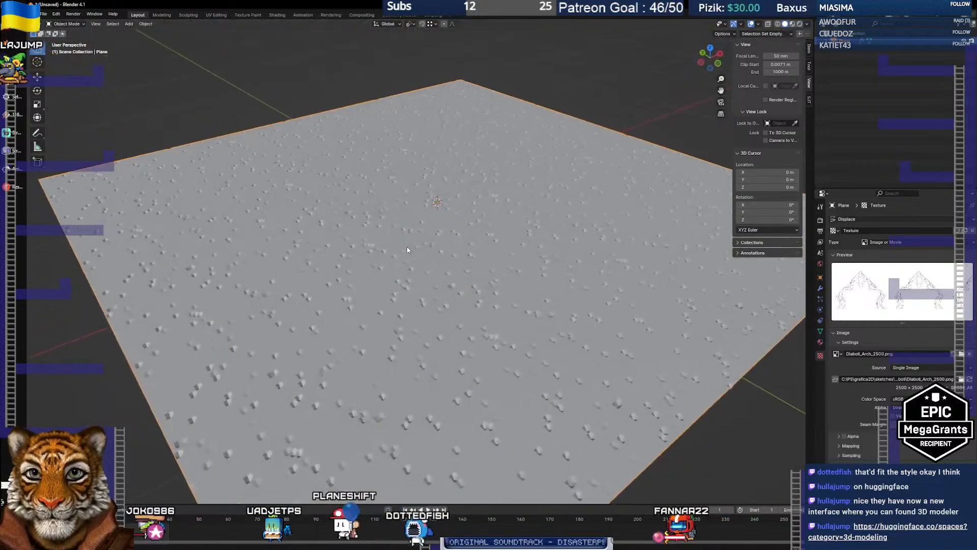
pyautogui.click(819, 288)
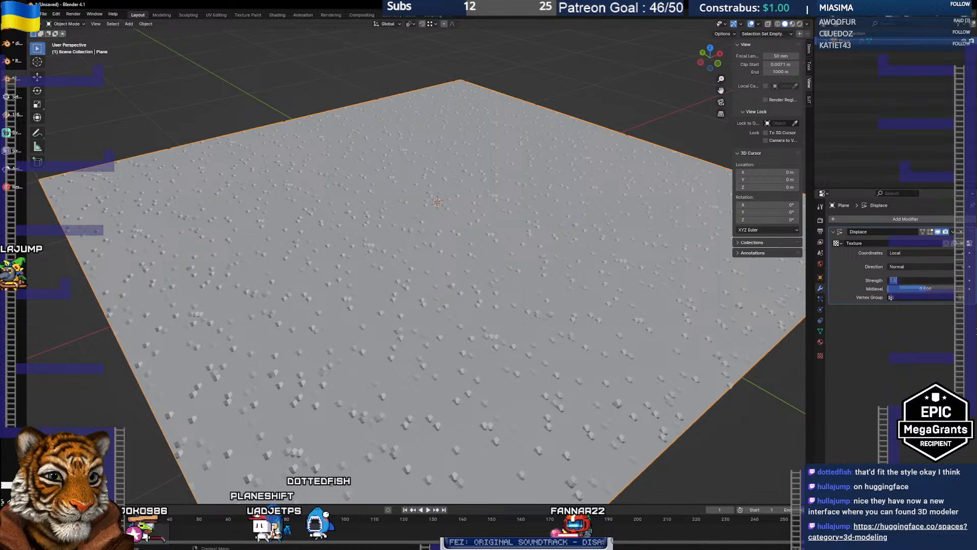
pyautogui.write('4')
pyautogui.press('Tab')
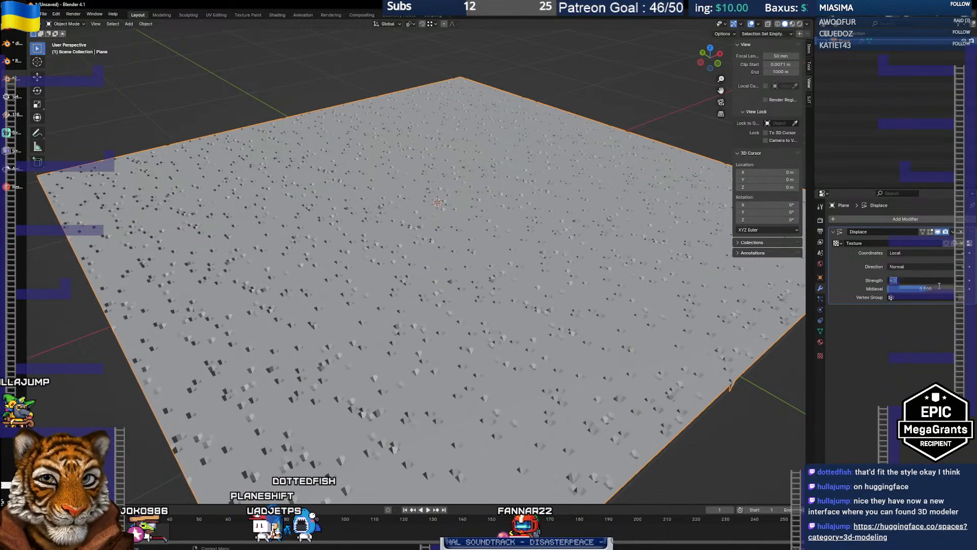
# Set the Displace modifier's strength to 100 and inspect the displaced plane from above
pyautogui.click(937, 283)
pyautogui.write('100')
pyautogui.press('Return')
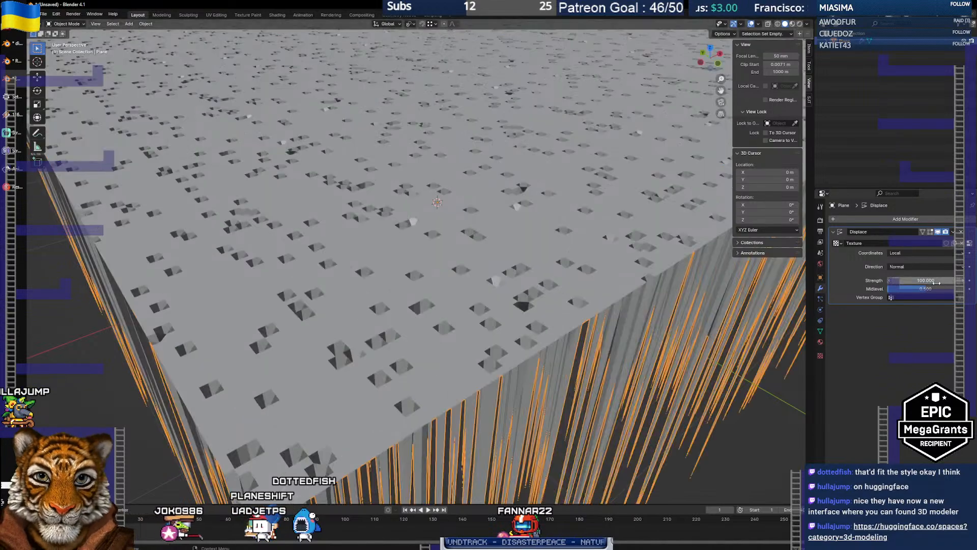
pyautogui.moveTo(545, 312); pyautogui.dragTo(362, 329)
pyautogui.scroll(-2, 430, 274)
pyautogui.scroll(-3, 430, 274)
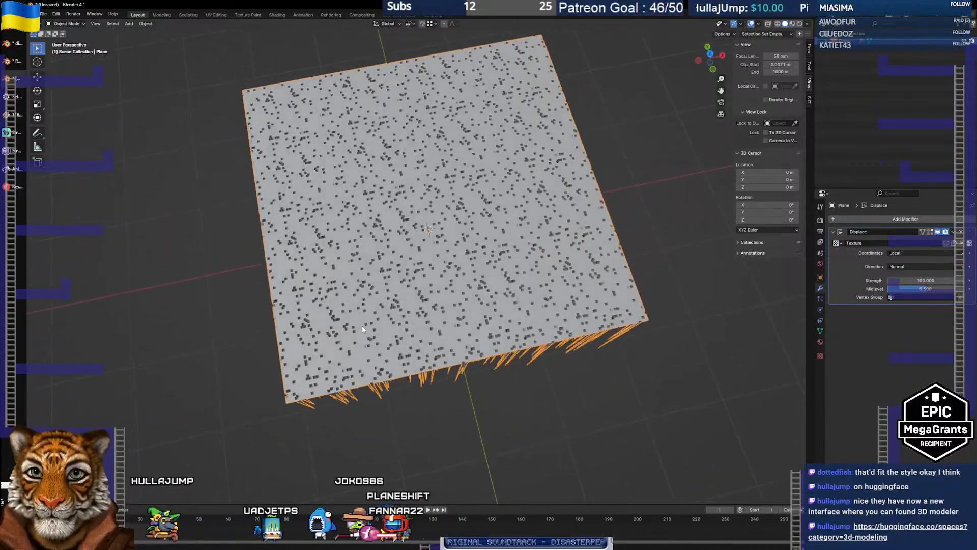
# Switch to GIMP, open the recently used Diaboli_Arch_2500.png as a separate image and inspect its line art
pyautogui.hotkey('alt', 'Tab')
pyautogui.hotkey('alt', 'Tab')
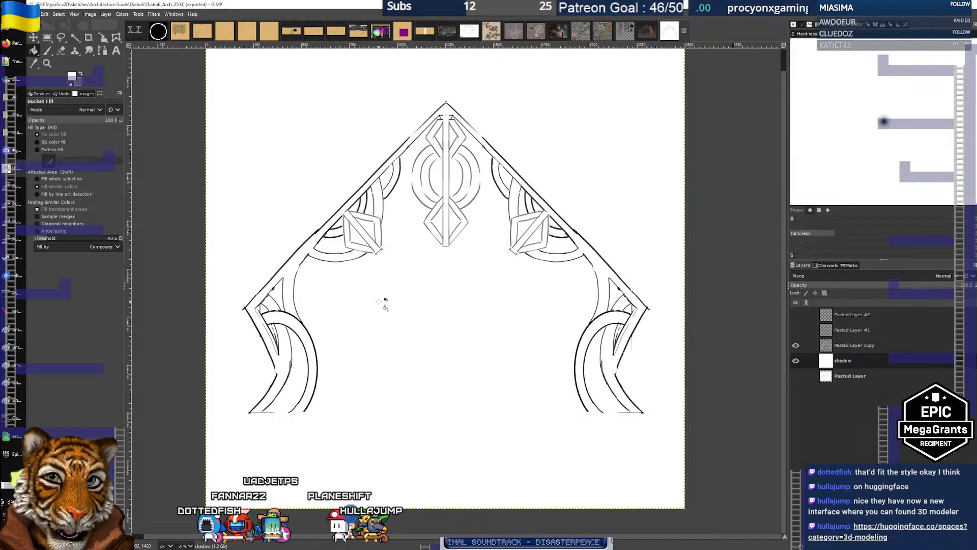
pyautogui.click(34, 13)
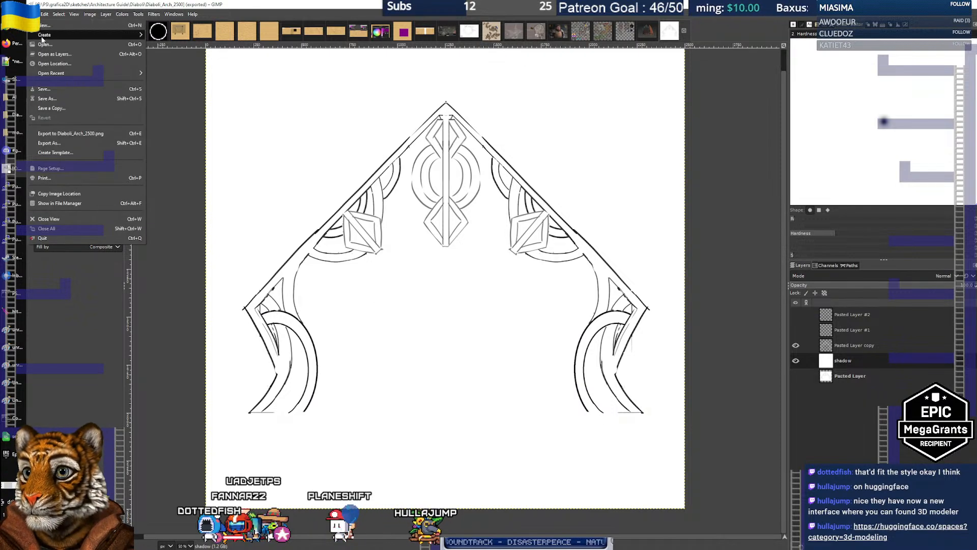
pyautogui.click(44, 45)
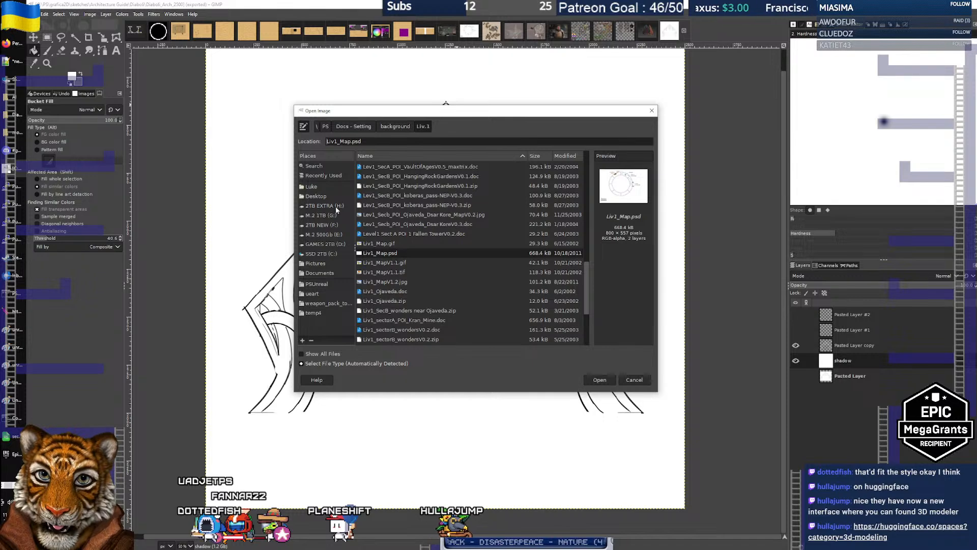
pyautogui.click(325, 254)
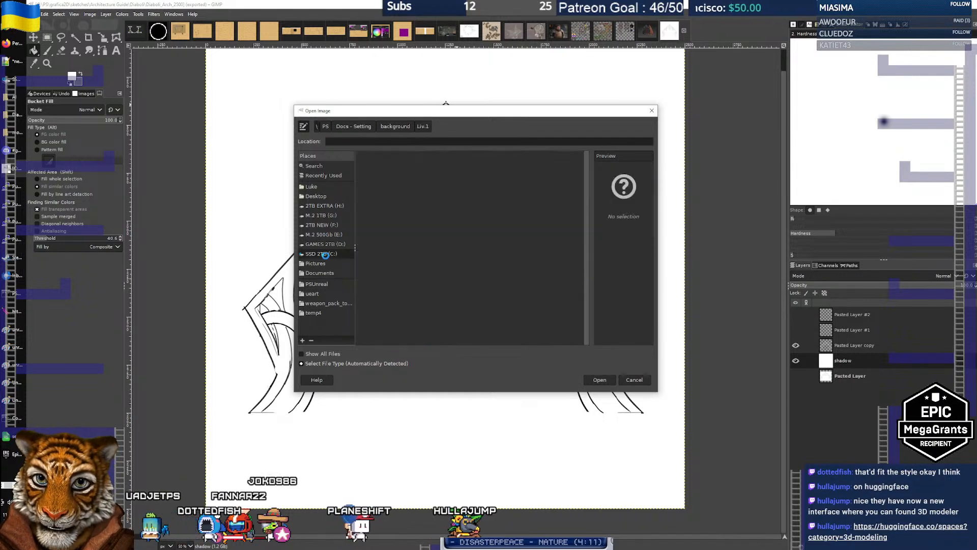
pyautogui.click(326, 283)
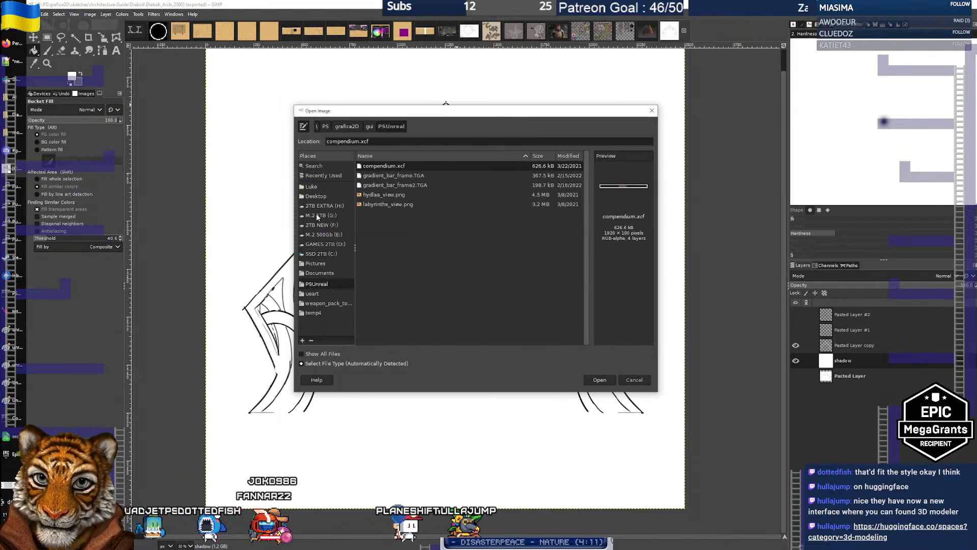
pyautogui.click(316, 175)
pyautogui.click(404, 153)
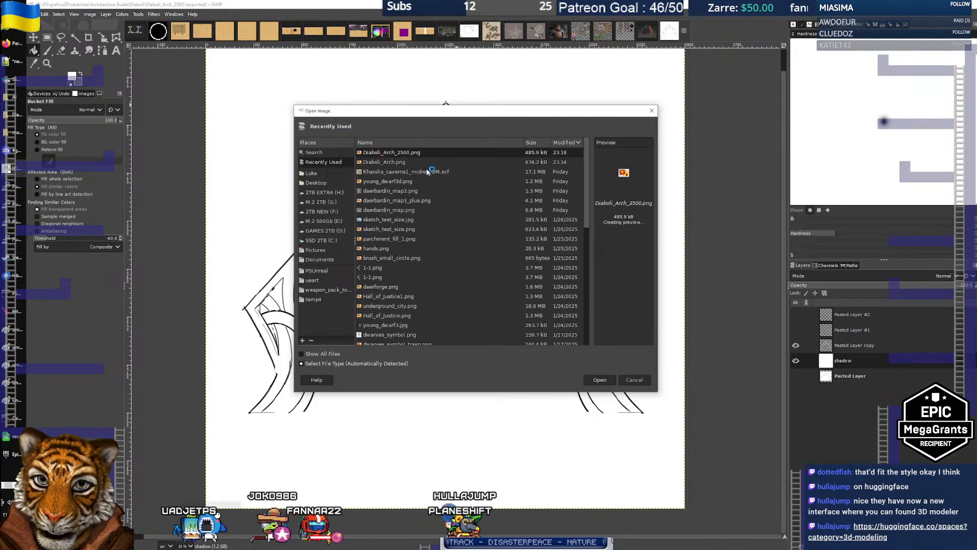
pyautogui.click(609, 380)
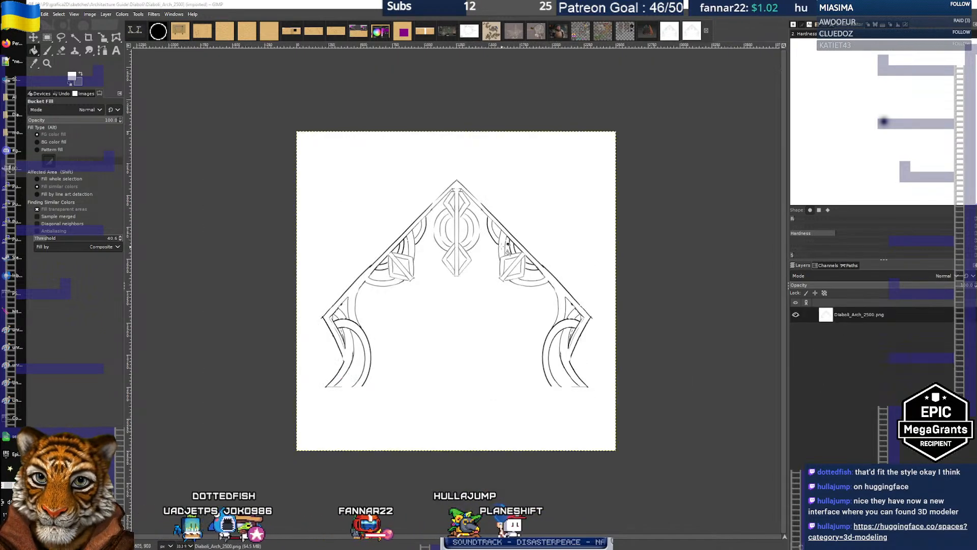
pyautogui.scroll(3, 422, 287)
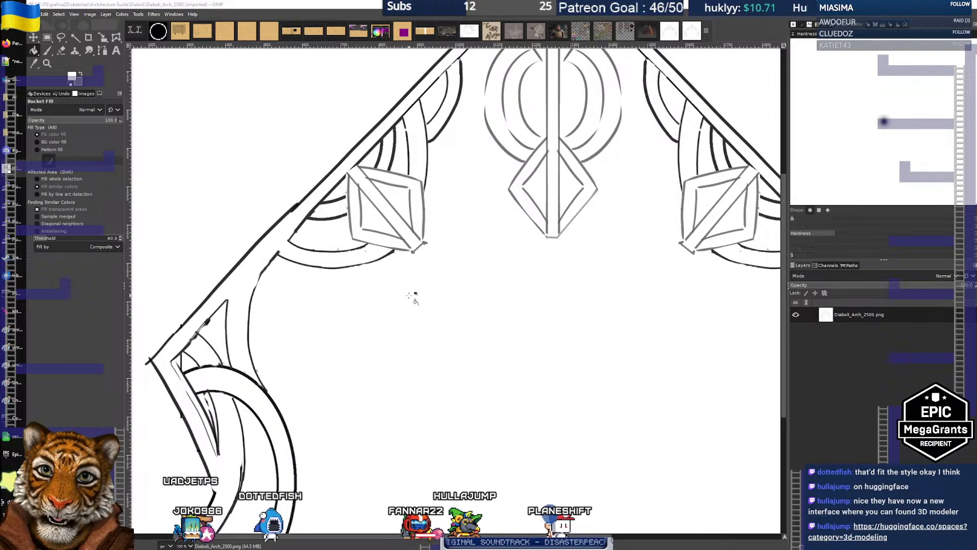
pyautogui.scroll(-2, 414, 295)
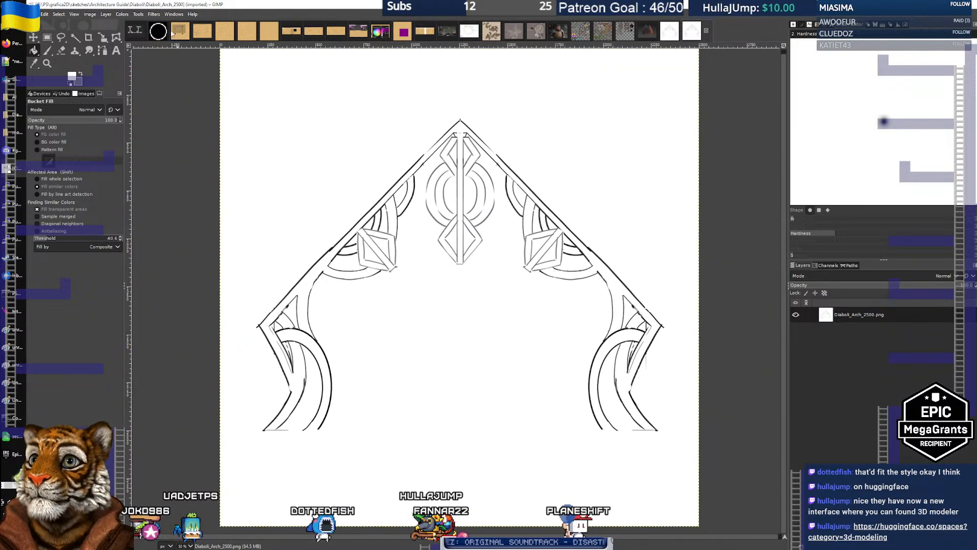
pyautogui.click(122, 14)
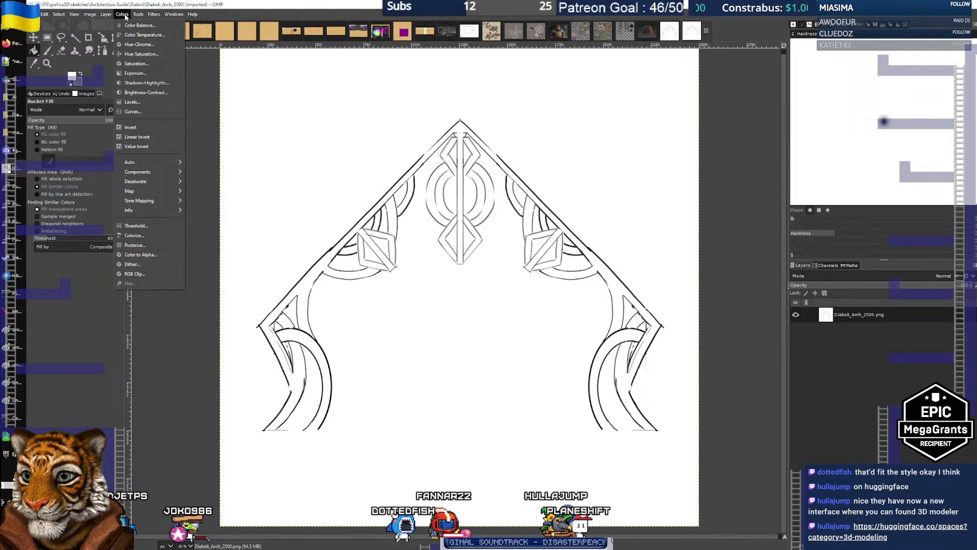
pyautogui.click(124, 17)
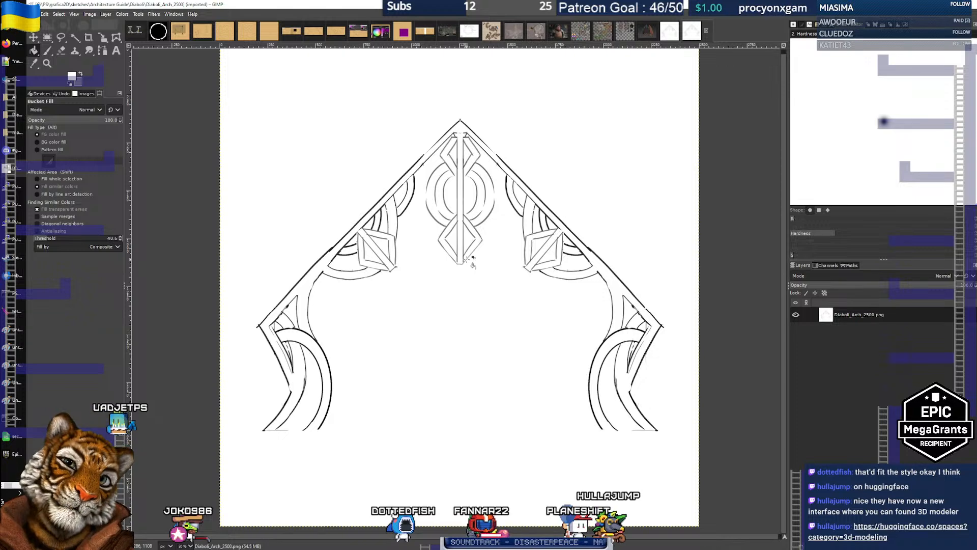
# Switch to the 2D-image-to-3D tutorial video and review how the plane is sized from the reference image's pixel dimensions
pyautogui.hotkey('alt', 'Tab')
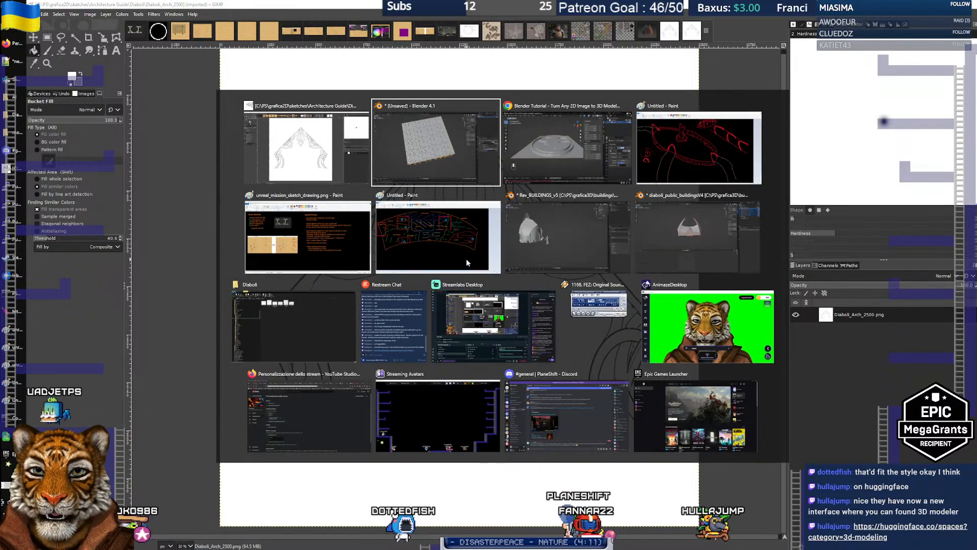
pyautogui.hotkey('alt', 'Tab')
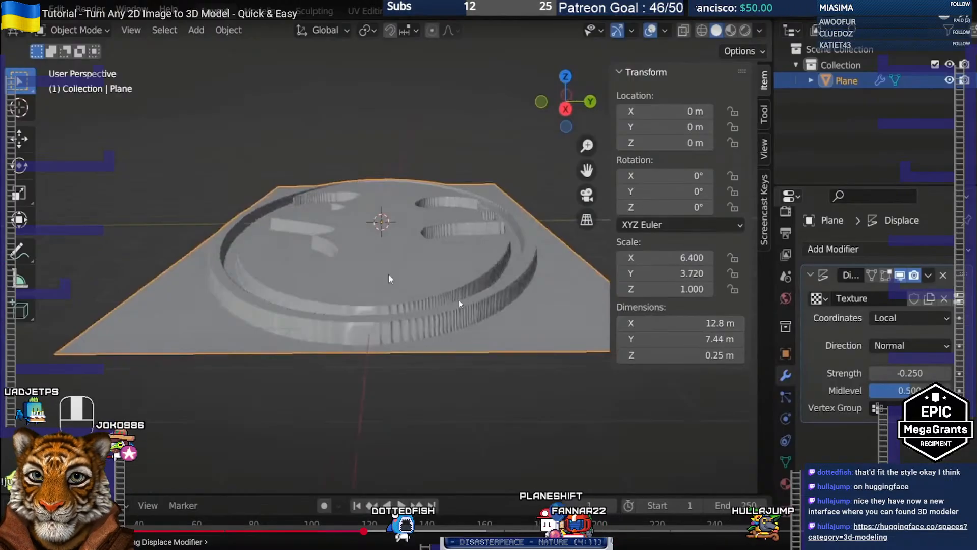
pyautogui.moveTo(350, 532); pyautogui.dragTo(152, 531)
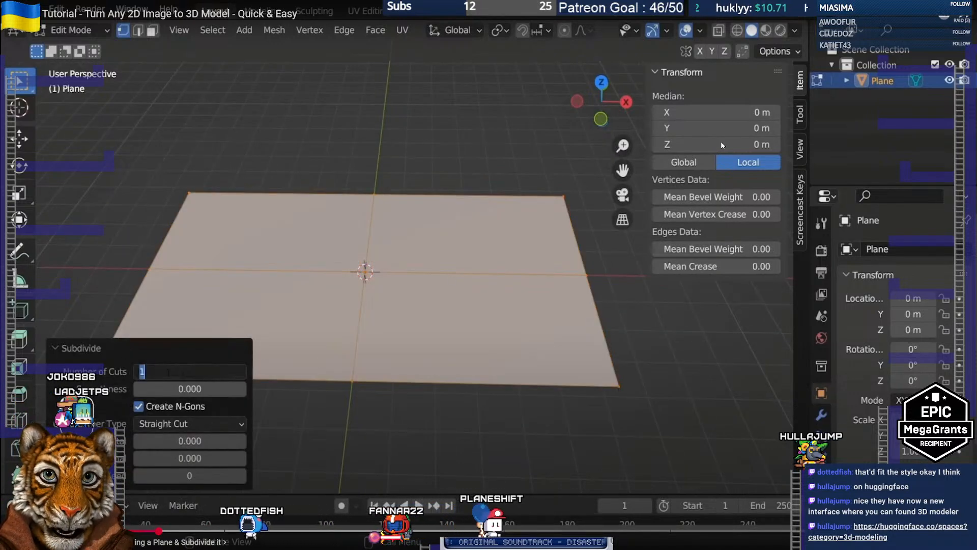
pyautogui.moveTo(159, 531); pyautogui.dragTo(137, 531)
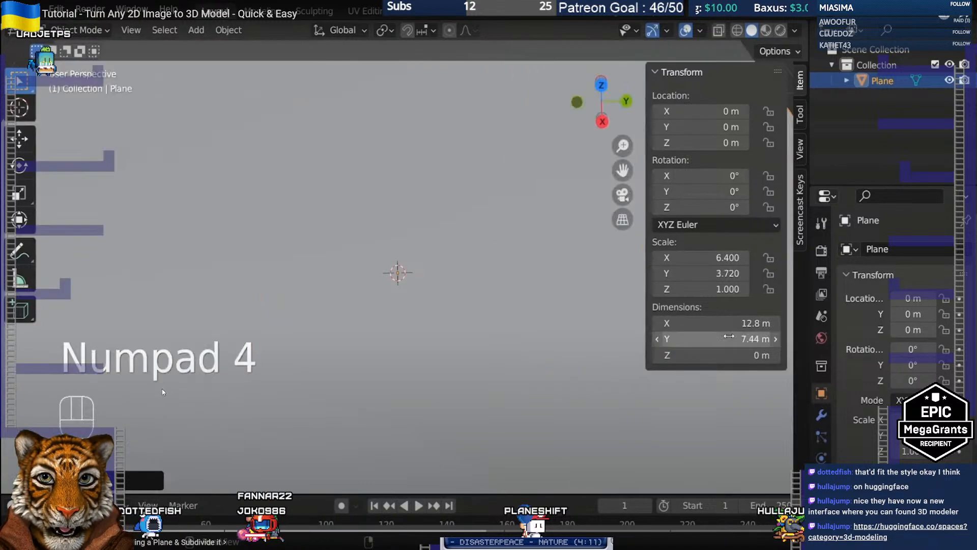
pyautogui.click(162, 388)
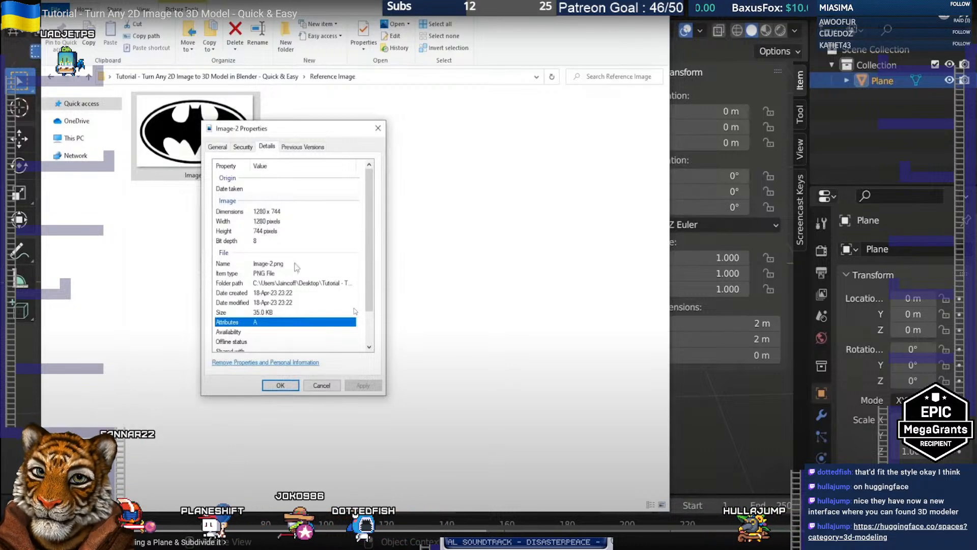
# Switch to the unsaved Blender scene and undo the last strength change of the plane's Displace modifier
pyautogui.hotkey('alt', 'Tab')
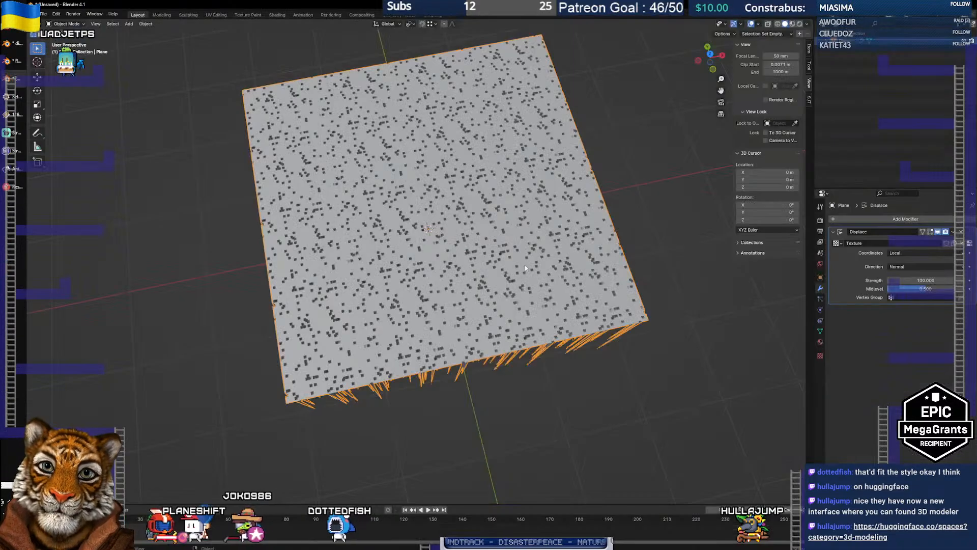
pyautogui.moveTo(545, 264); pyautogui.dragTo(553, 255)
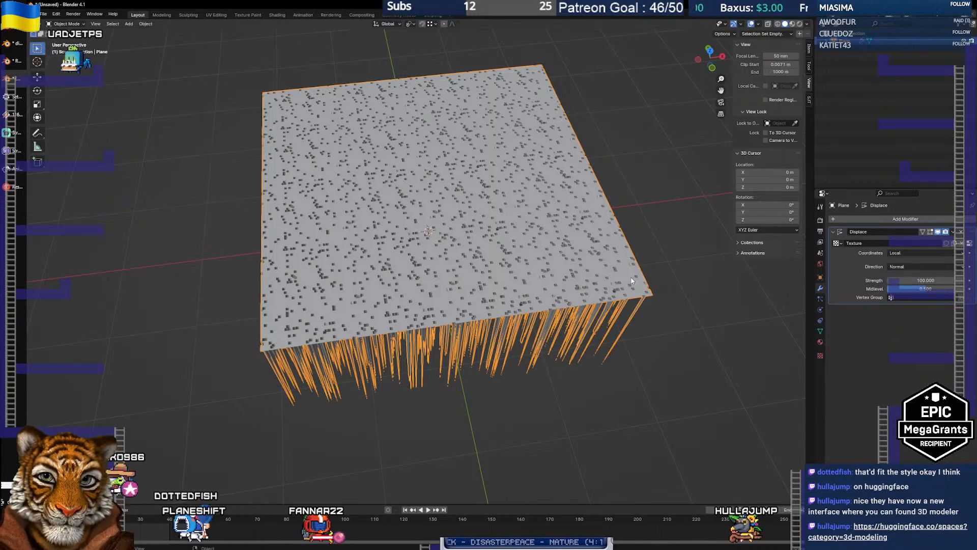
pyautogui.moveTo(577, 267); pyautogui.dragTo(590, 276)
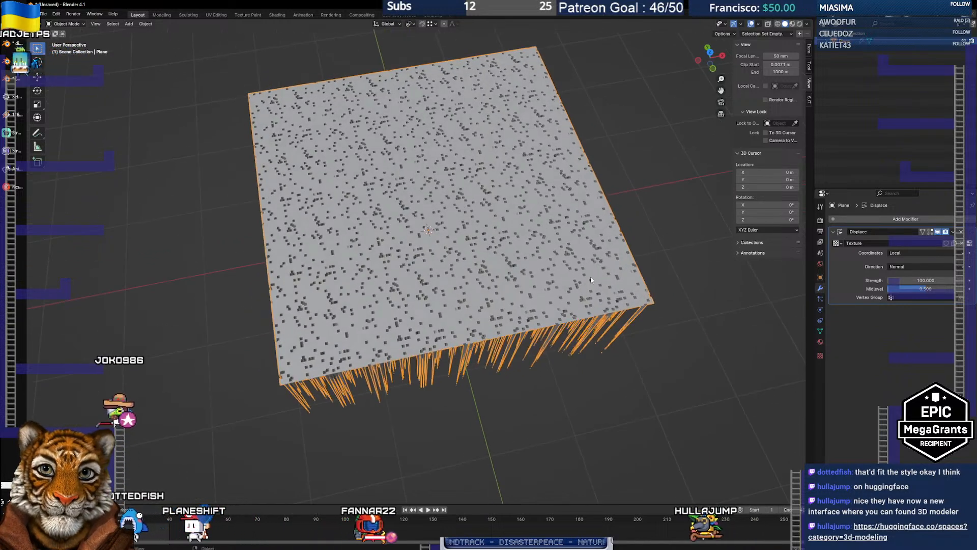
pyautogui.scroll(-2, 590, 276)
pyautogui.moveTo(486, 297); pyautogui.dragTo(662, 294)
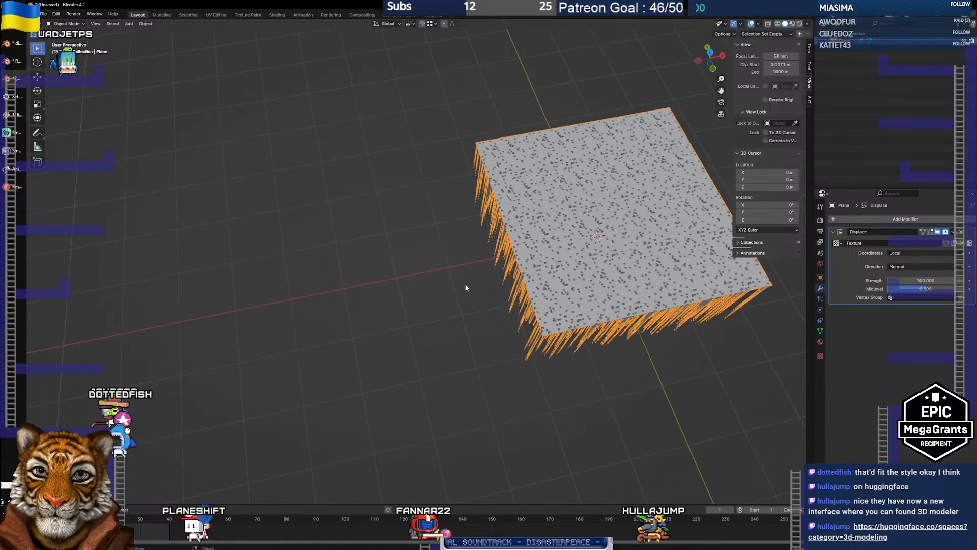
pyautogui.moveTo(465, 284); pyautogui.dragTo(460, 285)
pyautogui.click(460, 263)
pyautogui.click(583, 263)
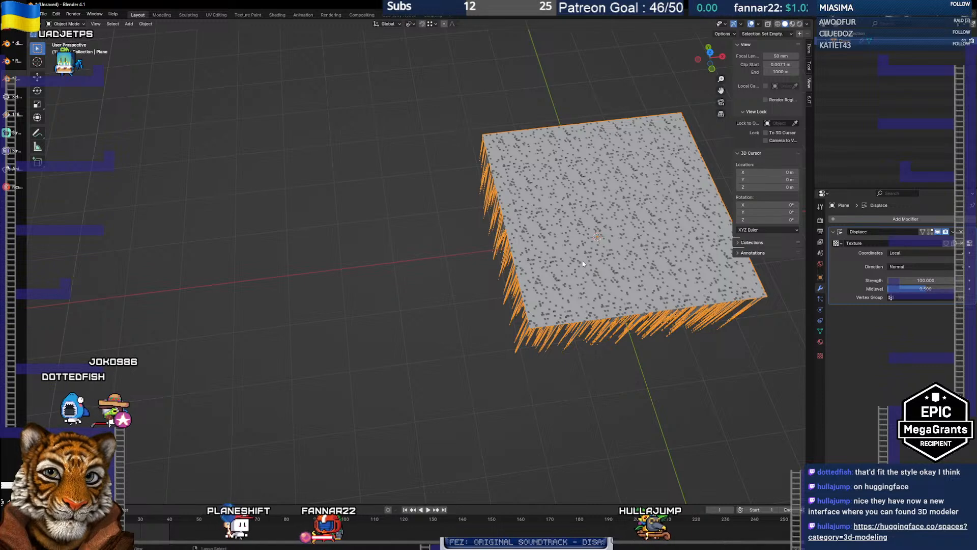
pyautogui.hotkey('ctrl', 'z')
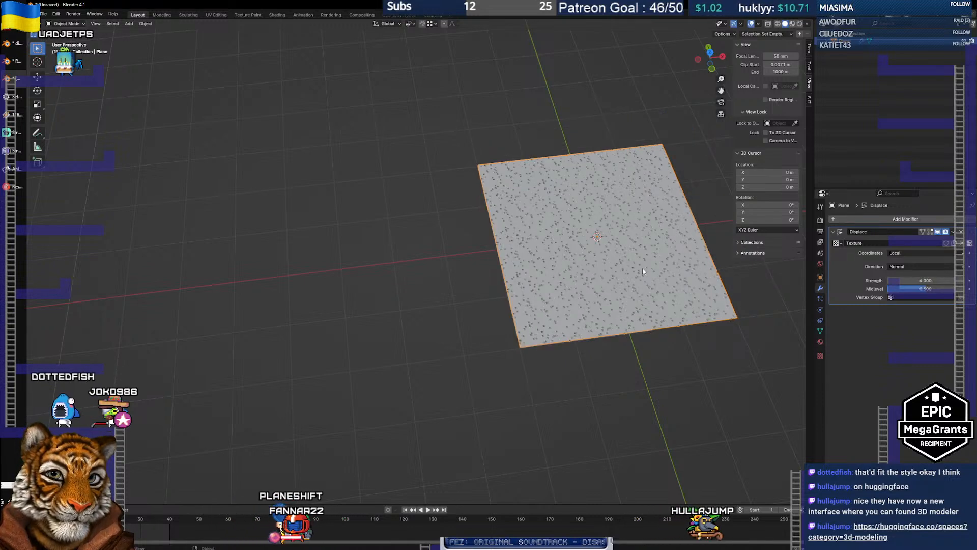
pyautogui.moveTo(594, 286); pyautogui.dragTo(483, 333)
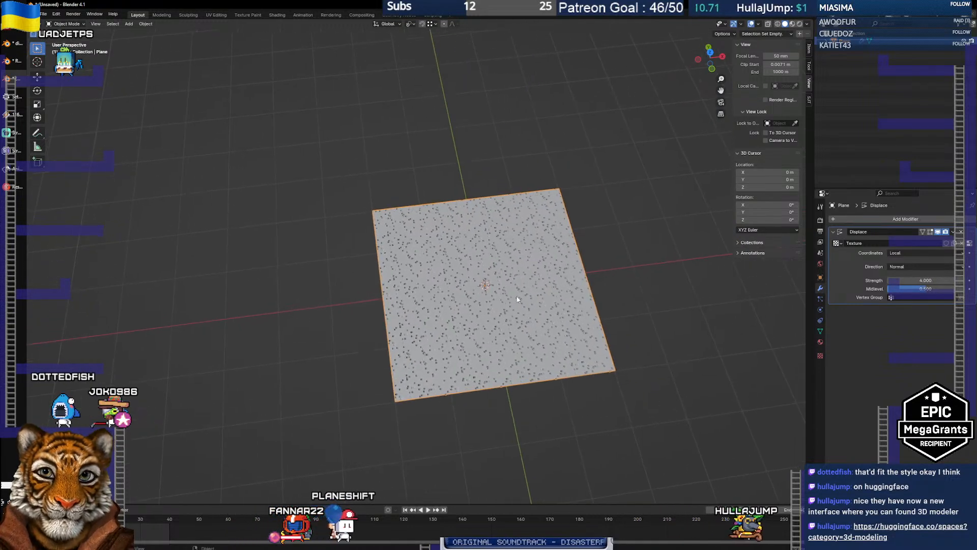
pyautogui.moveTo(527, 281); pyautogui.dragTo(525, 303)
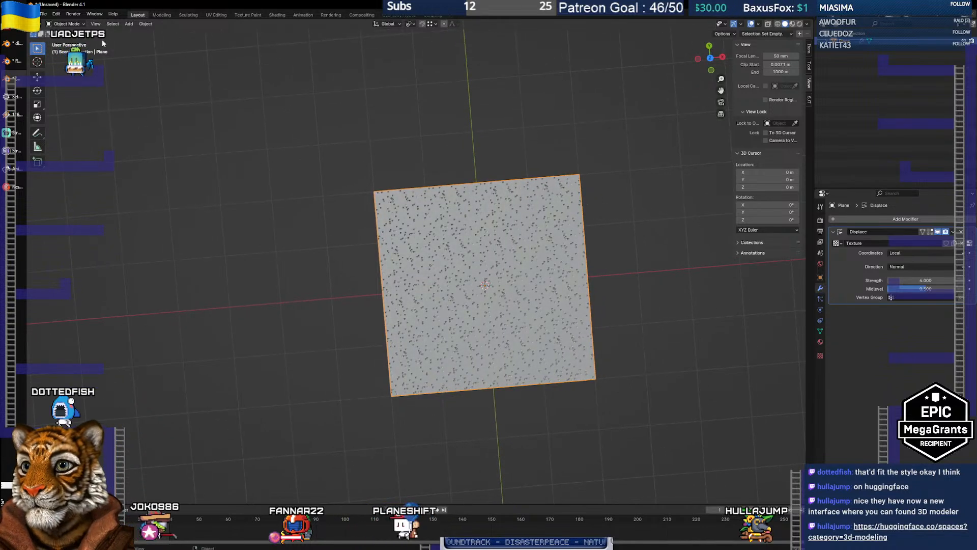
# Add a new mesh plane to the scene and show its transform properties
pyautogui.click(125, 25)
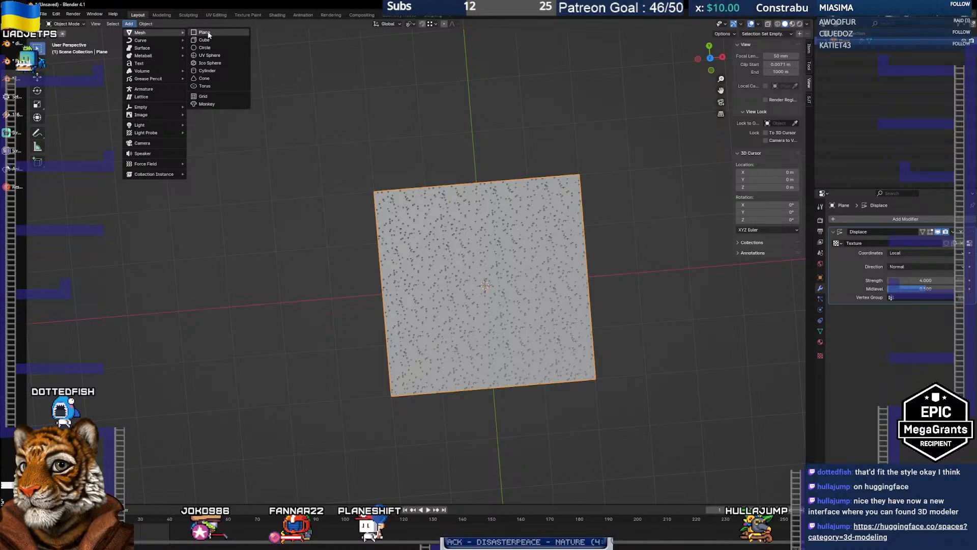
pyautogui.click(204, 32)
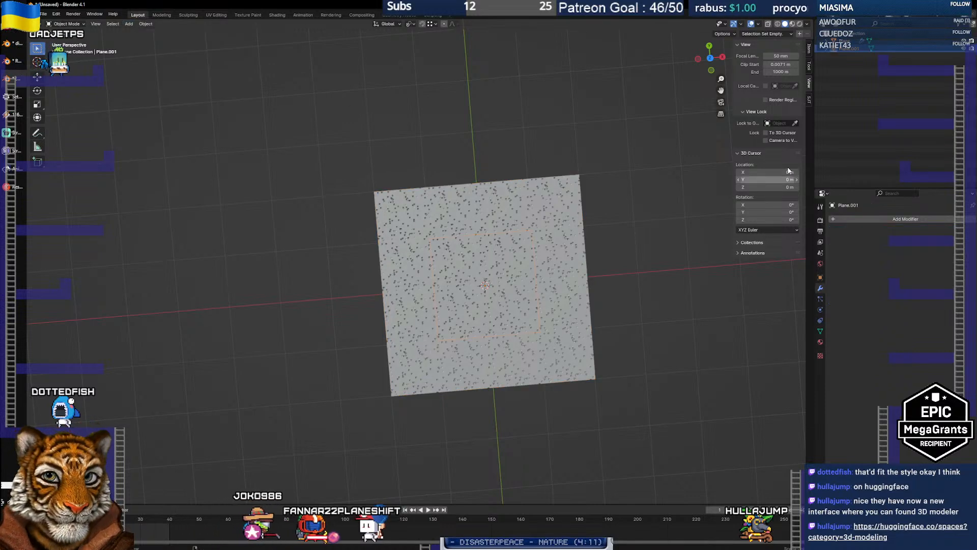
pyautogui.click(808, 67)
pyautogui.click(809, 50)
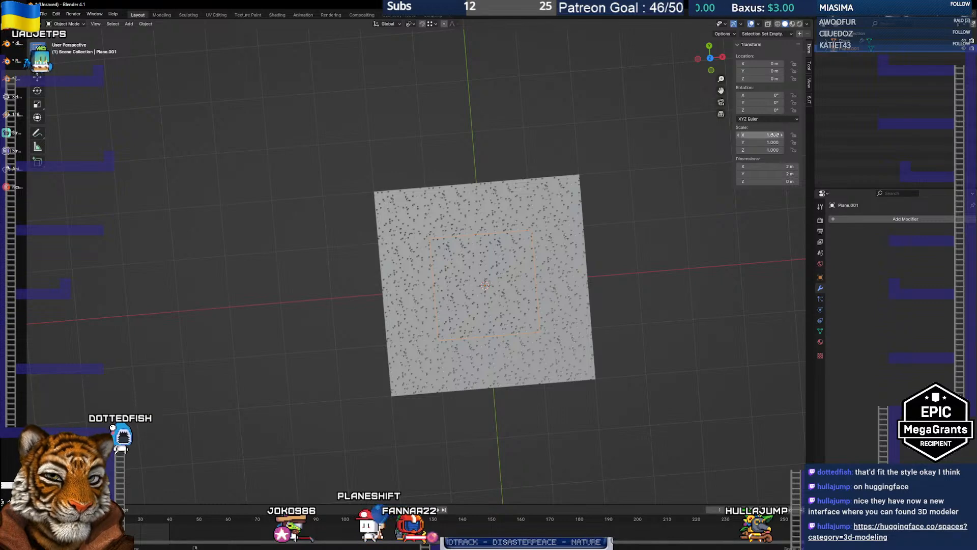
# Check the plane sizing in the tutorial video and set the new plane's X and Y dimensions to 25 m each
pyautogui.hotkey('alt', 'Tab')
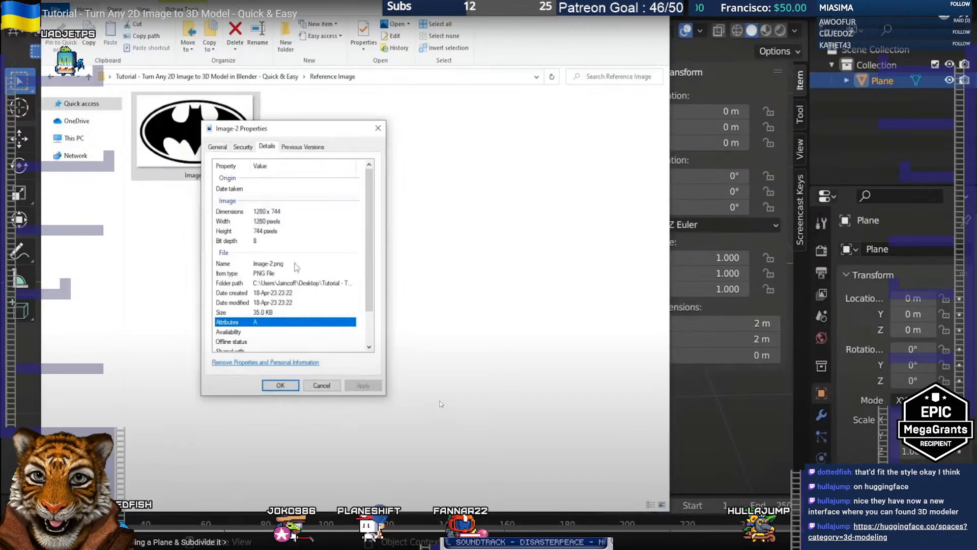
pyautogui.click(122, 530)
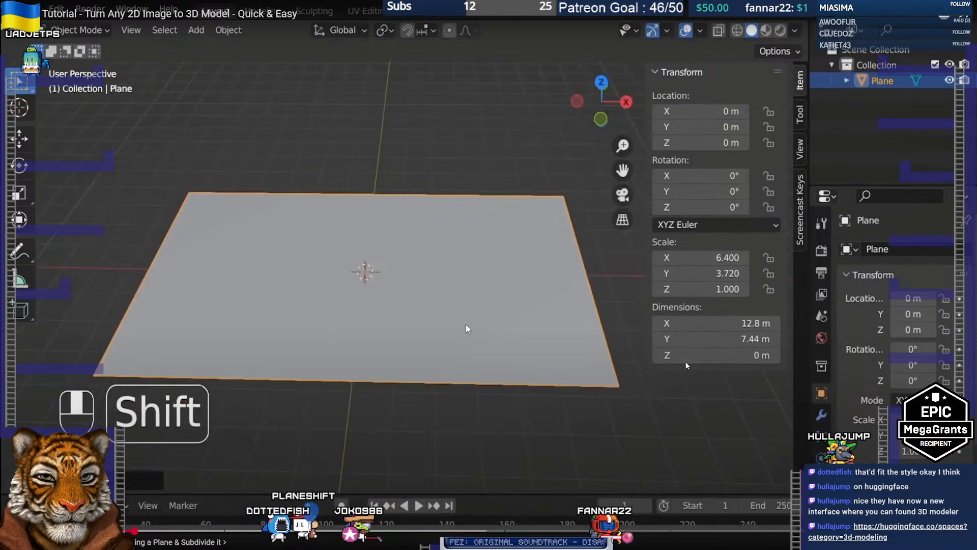
pyautogui.hotkey('alt', 'Tab')
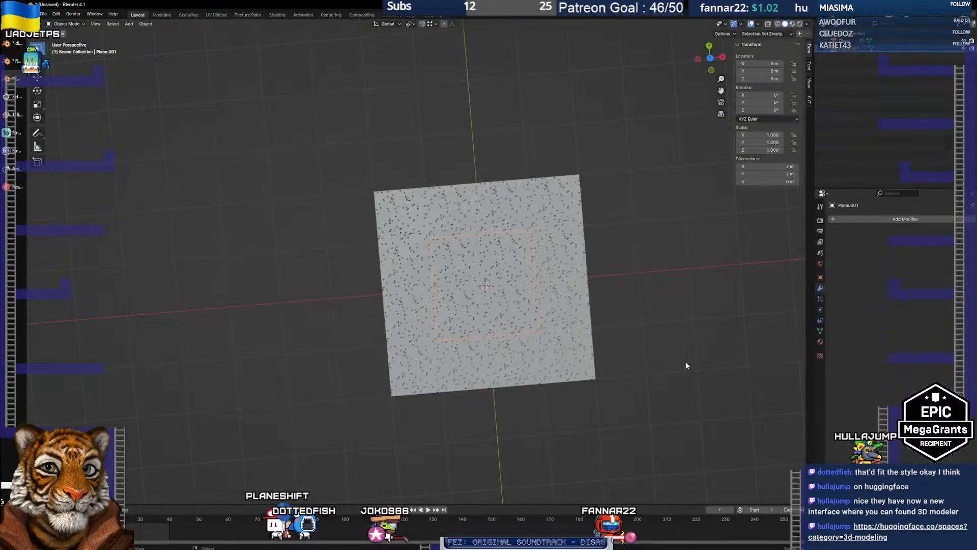
pyautogui.click(747, 166)
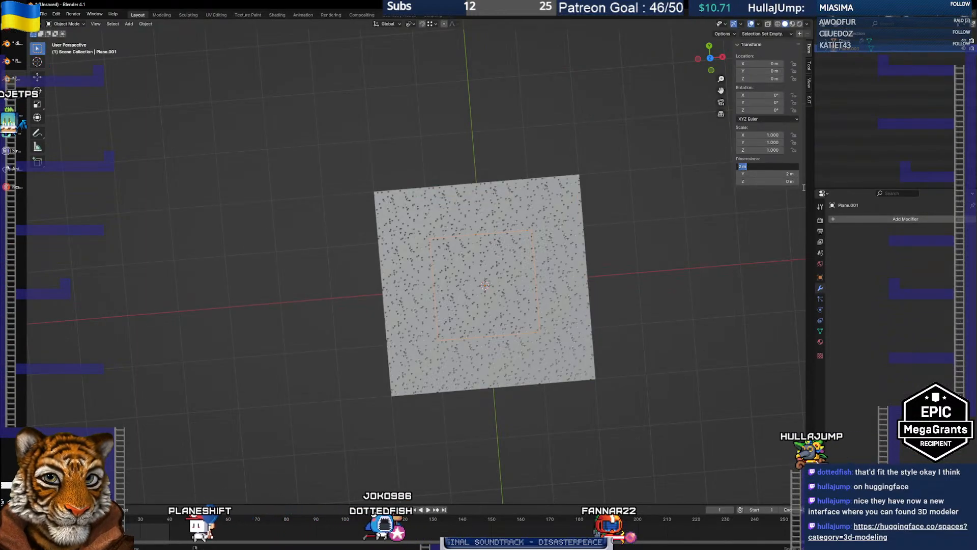
pyautogui.hotkey('alt', 'Tab')
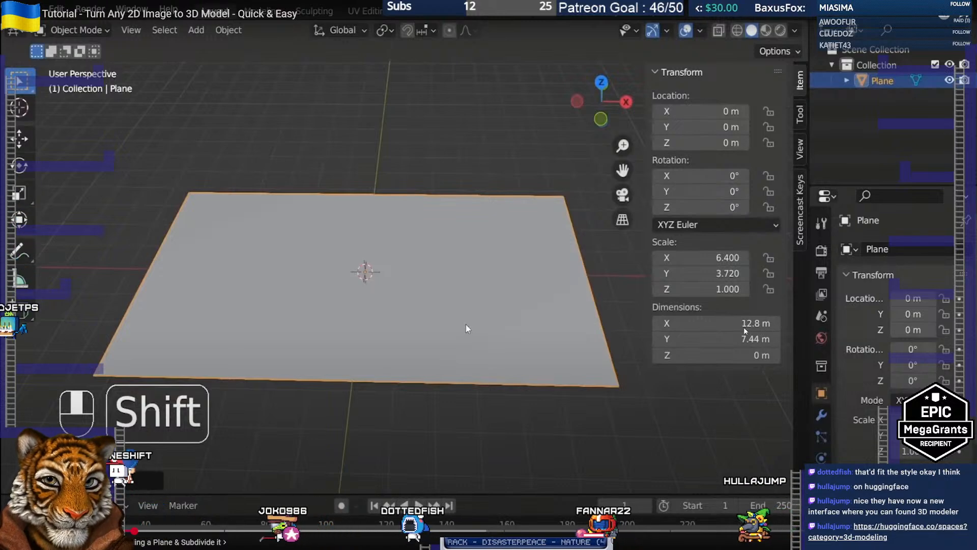
pyautogui.hotkey('alt', 'Tab')
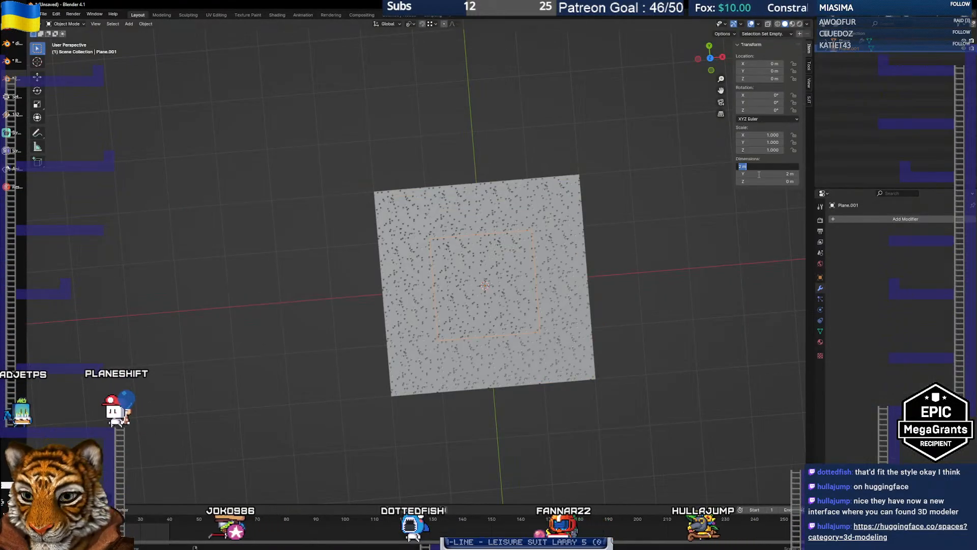
pyautogui.write('25')
pyautogui.press('Tab')
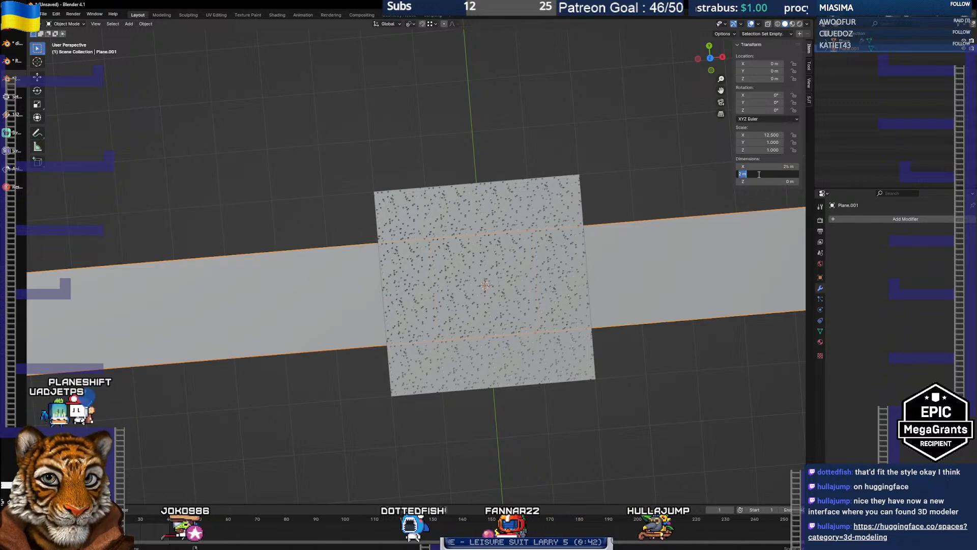
pyautogui.write('25')
pyautogui.press('Tab')
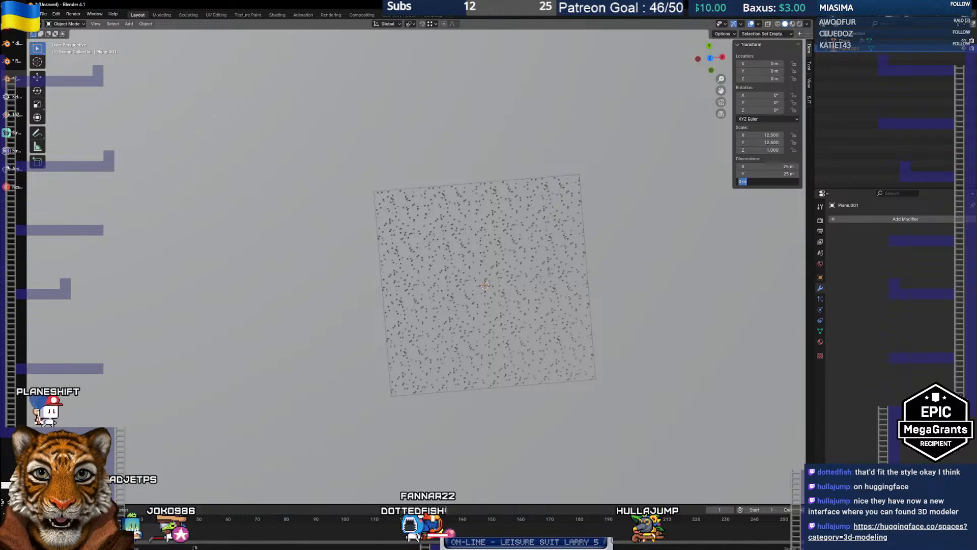
# Delete the old small displaced plane in the middle of the new large plane
pyautogui.scroll(-7, 615, 283)
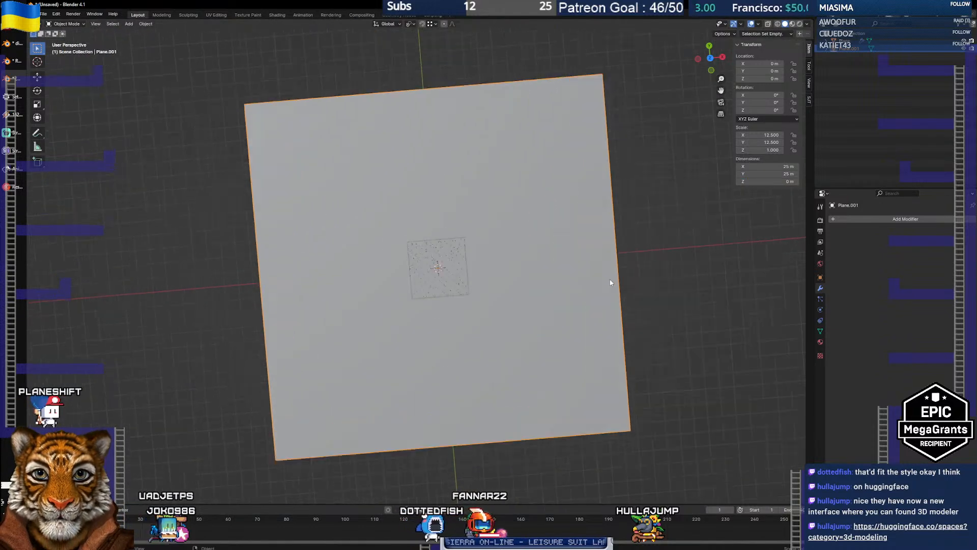
pyautogui.scroll(1, 611, 282)
pyautogui.keyDown('shift'); pyautogui.click(467, 253); pyautogui.keyUp('shift')
pyautogui.press('Delete')
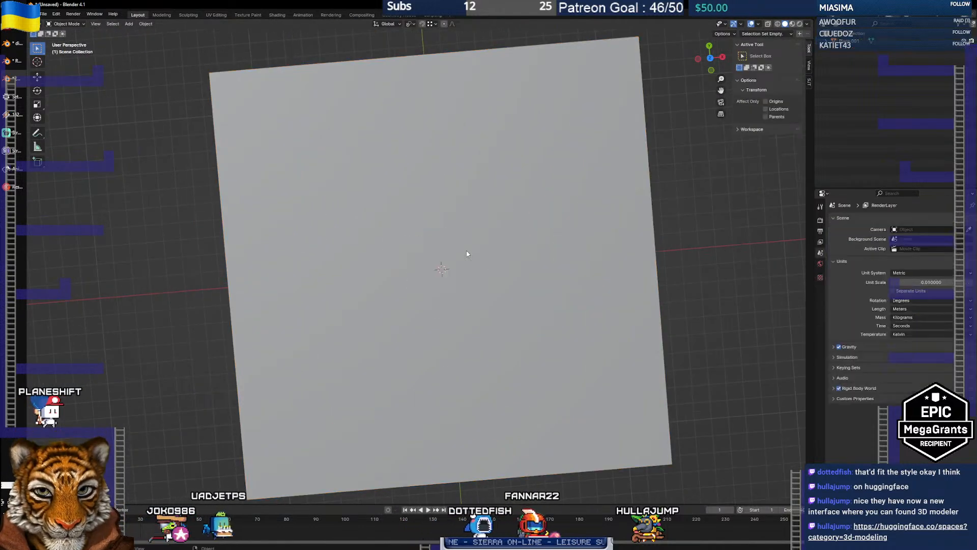
# Select the large plane, enter Edit Mode and subdivide its whole mesh seven times
pyautogui.click(479, 247)
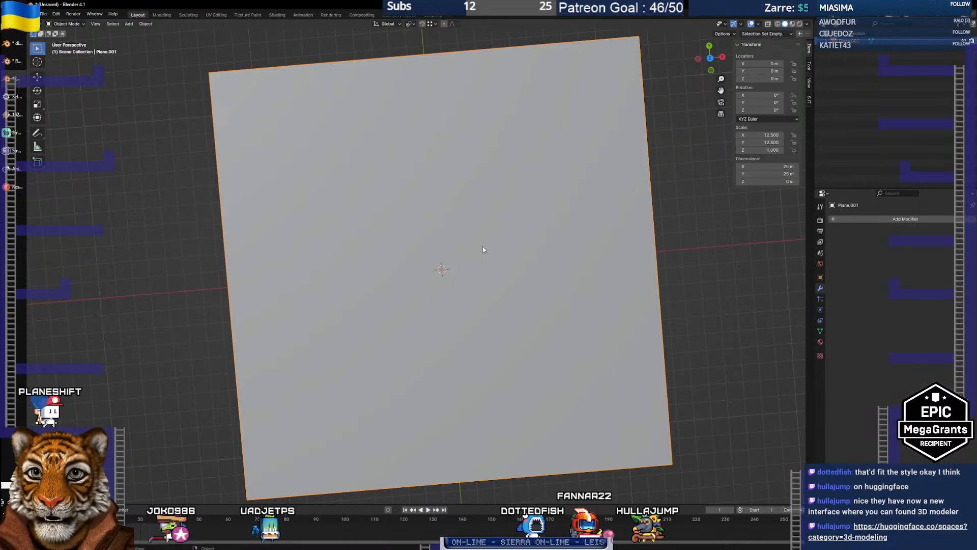
pyautogui.rightClick(479, 250)
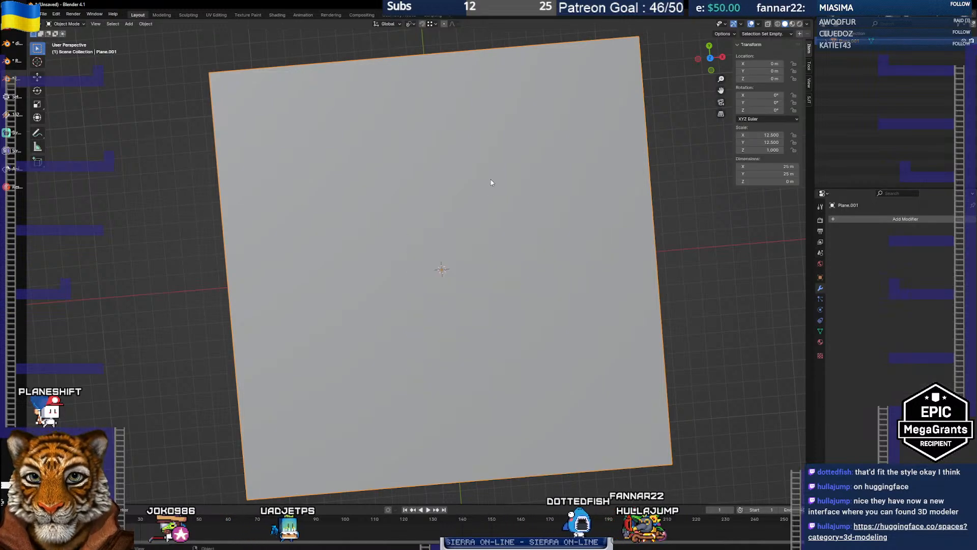
pyautogui.press('Tab')
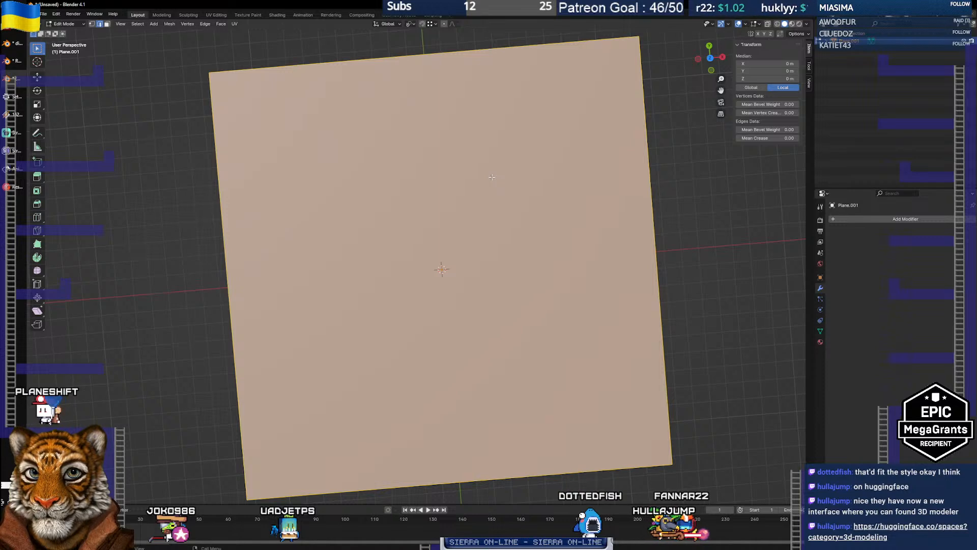
pyautogui.rightClick(486, 201)
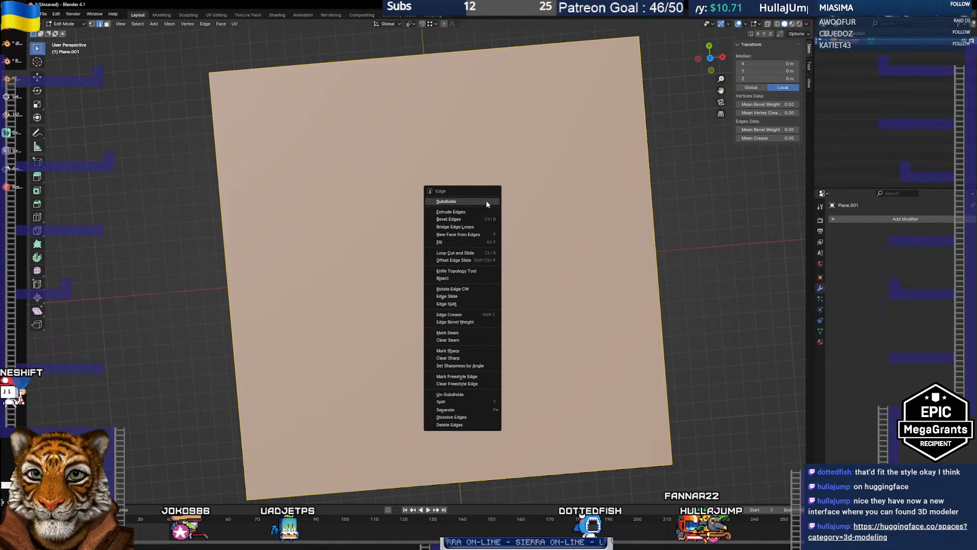
pyautogui.click(486, 200)
pyautogui.rightClick(487, 201)
pyautogui.click(487, 200)
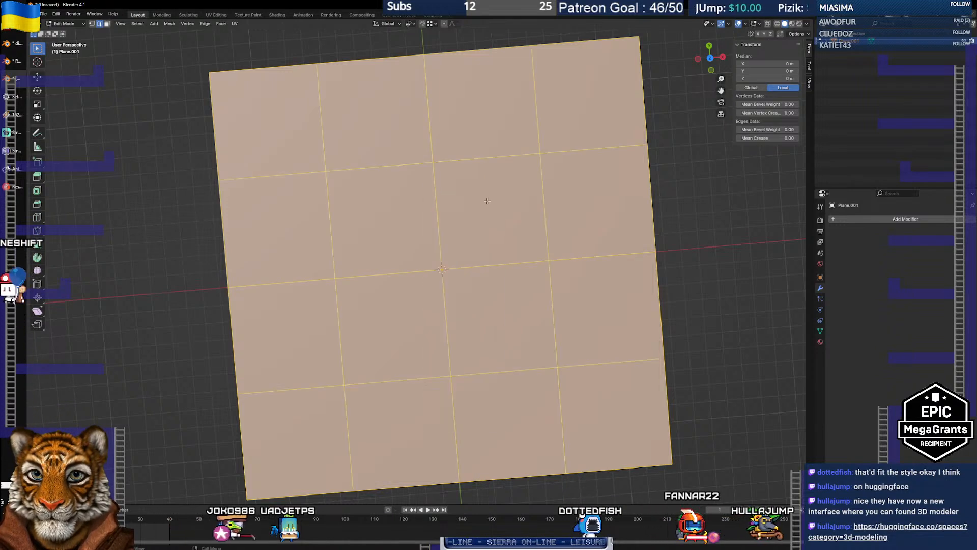
pyautogui.rightClick(487, 201)
pyautogui.click(487, 201)
pyautogui.rightClick(486, 201)
pyautogui.click(487, 200)
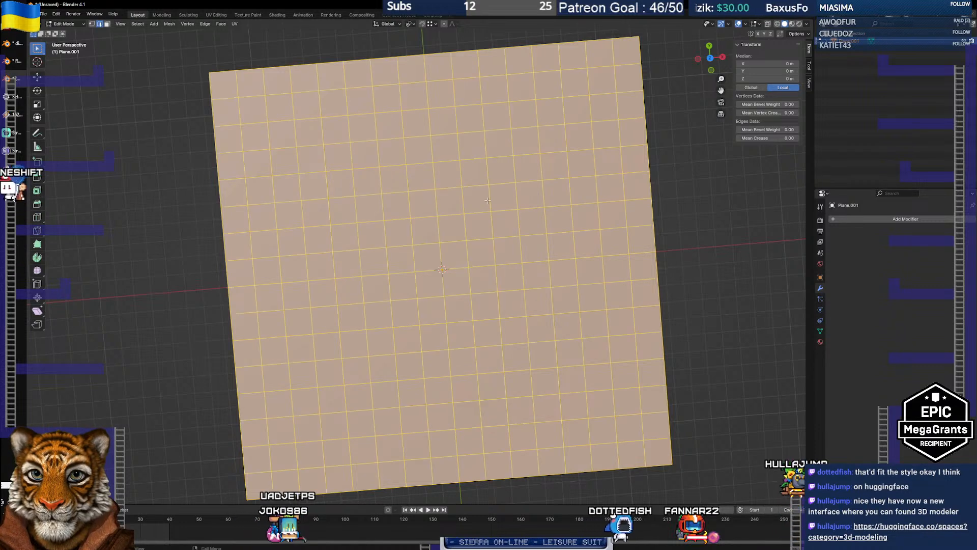
pyautogui.rightClick(487, 201)
pyautogui.click(486, 200)
pyautogui.rightClick(487, 201)
pyautogui.click(487, 200)
pyautogui.rightClick(487, 201)
pyautogui.click(487, 200)
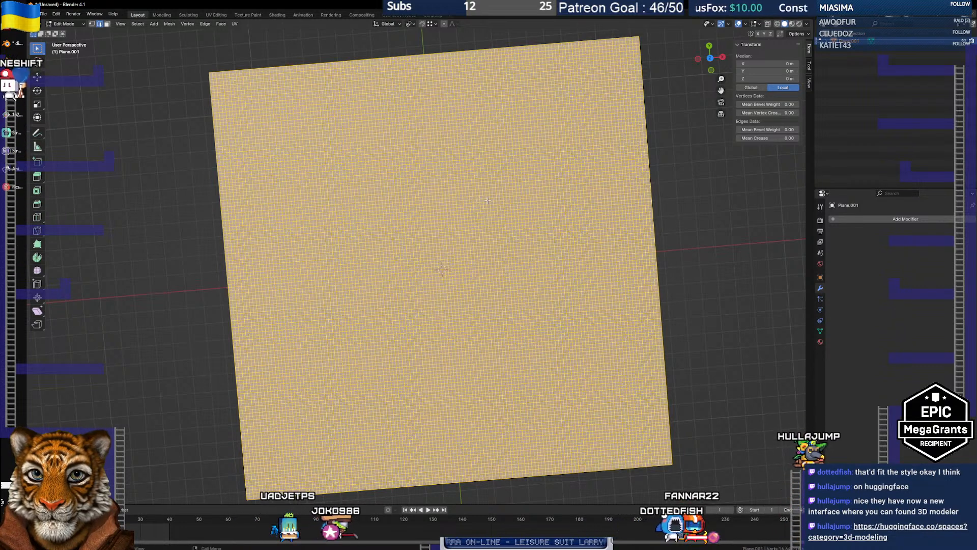
# Subdivide the large plane's whole mesh two more times
pyautogui.rightClick(487, 201)
pyautogui.click(487, 201)
pyautogui.rightClick(487, 201)
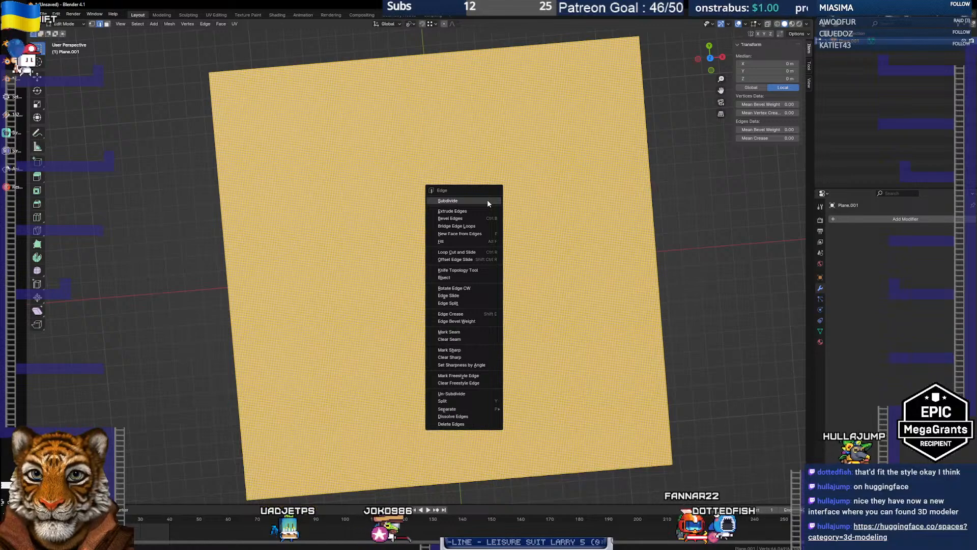
pyautogui.click(487, 200)
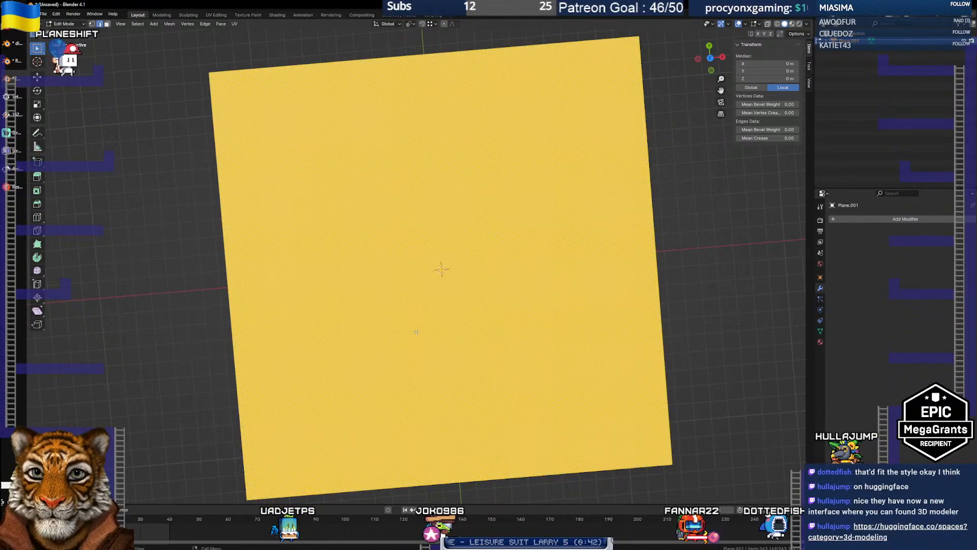
pyautogui.moveTo(416, 331); pyautogui.dragTo(410, 309)
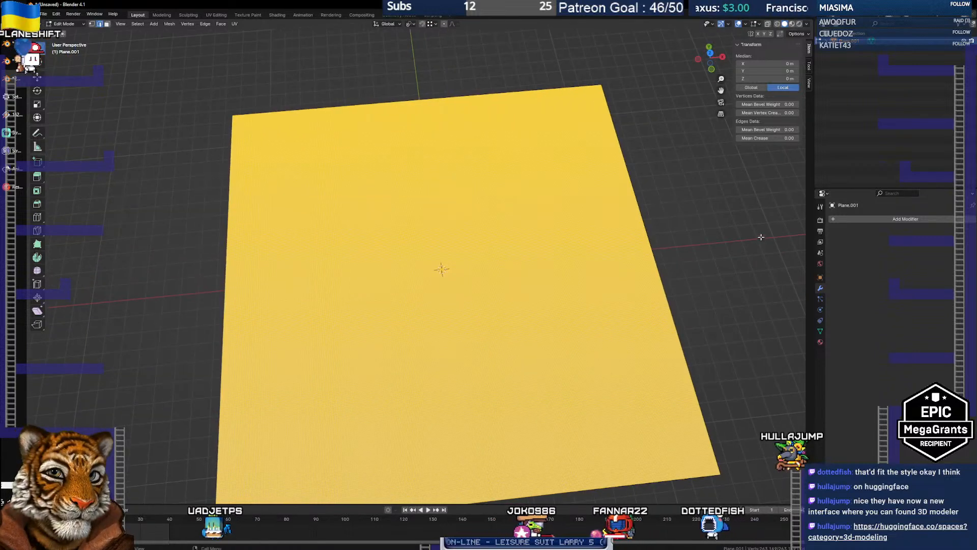
# Add a Displace modifier to the plane, assign the existing texture named Texture, and show that texture's image settings
pyautogui.click(838, 220)
pyautogui.moveTo(838, 219)
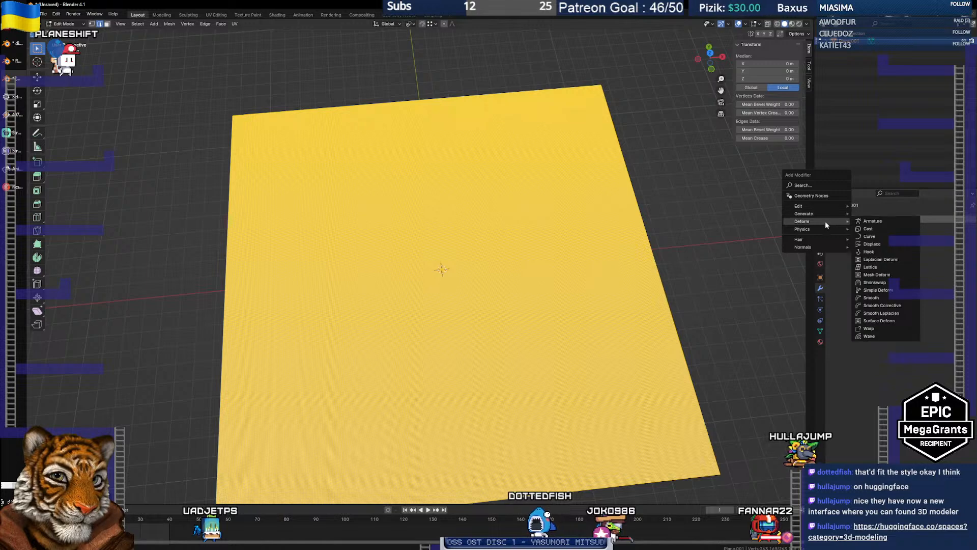
pyautogui.click(878, 244)
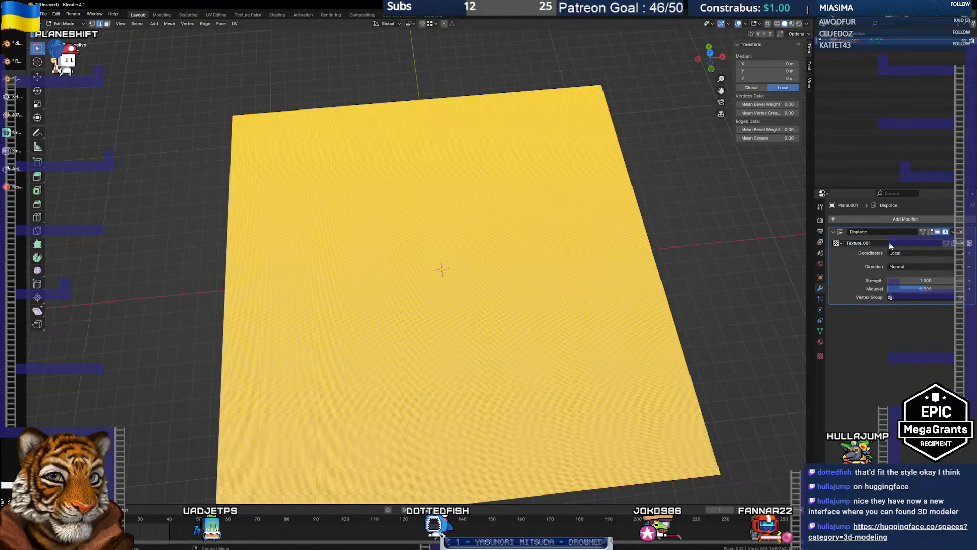
pyautogui.click(889, 242)
pyautogui.click(836, 243)
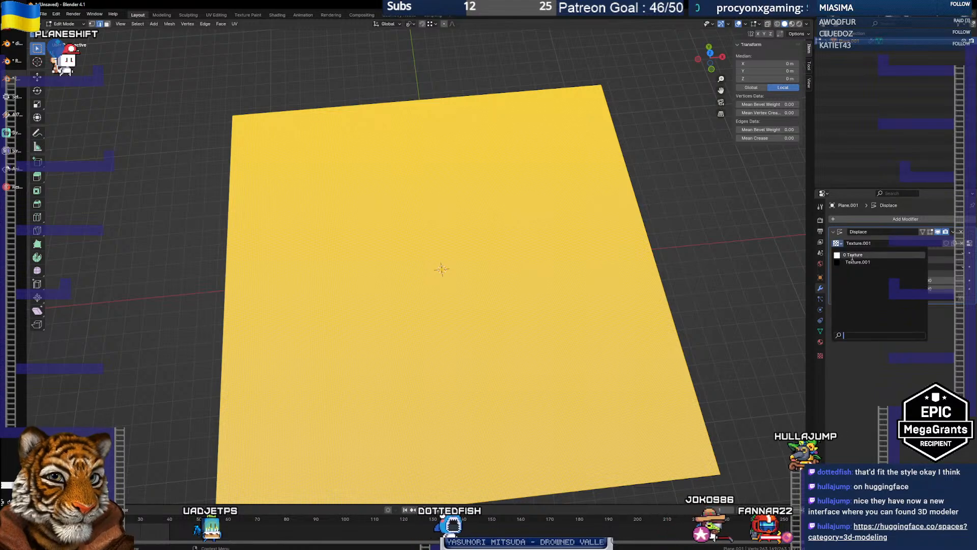
pyautogui.click(850, 255)
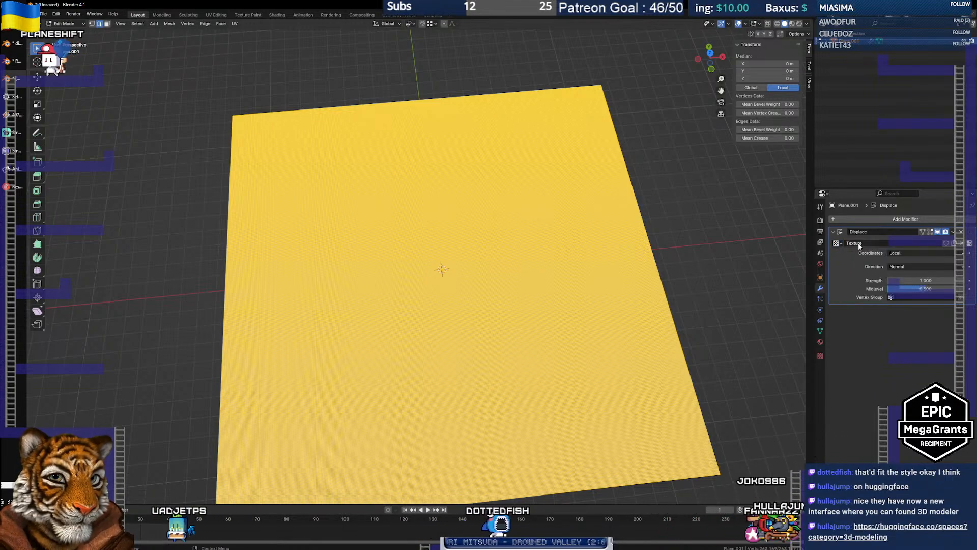
pyautogui.click(819, 355)
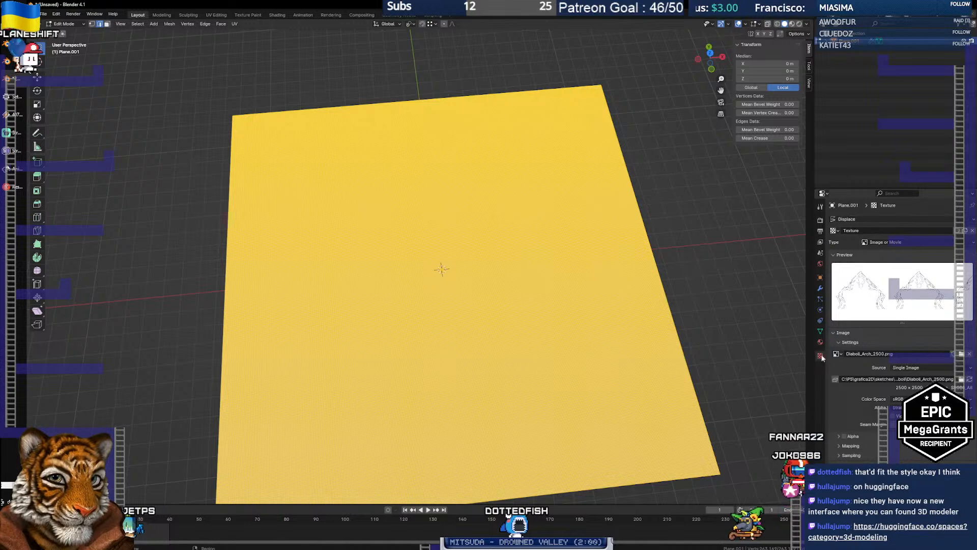
# Leave Edit Mode, set the Displace modifier's strength to 10, and inspect the displaced plane up close and from above
pyautogui.moveTo(467, 267); pyautogui.dragTo(472, 306)
pyautogui.press('Tab')
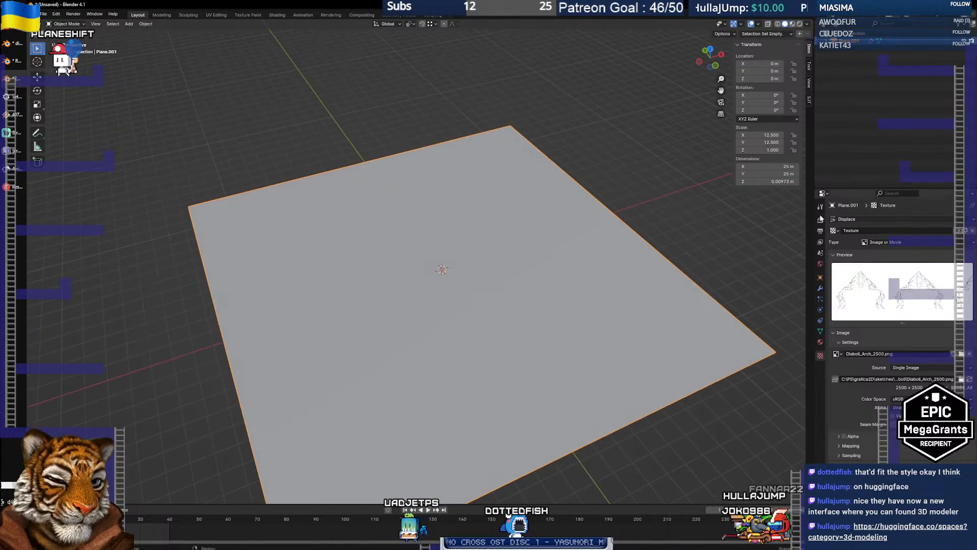
pyautogui.click(820, 289)
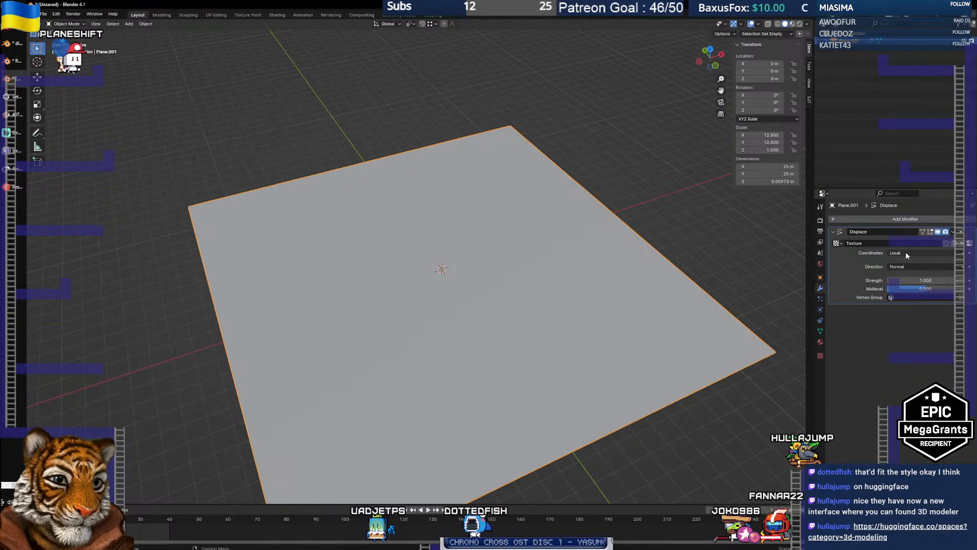
pyautogui.click(910, 280)
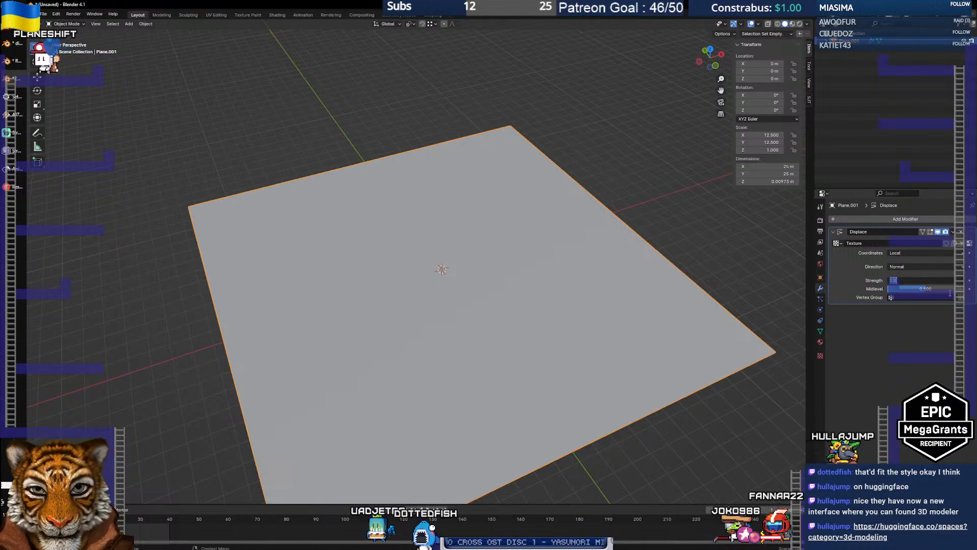
pyautogui.write('10')
pyautogui.press('Return')
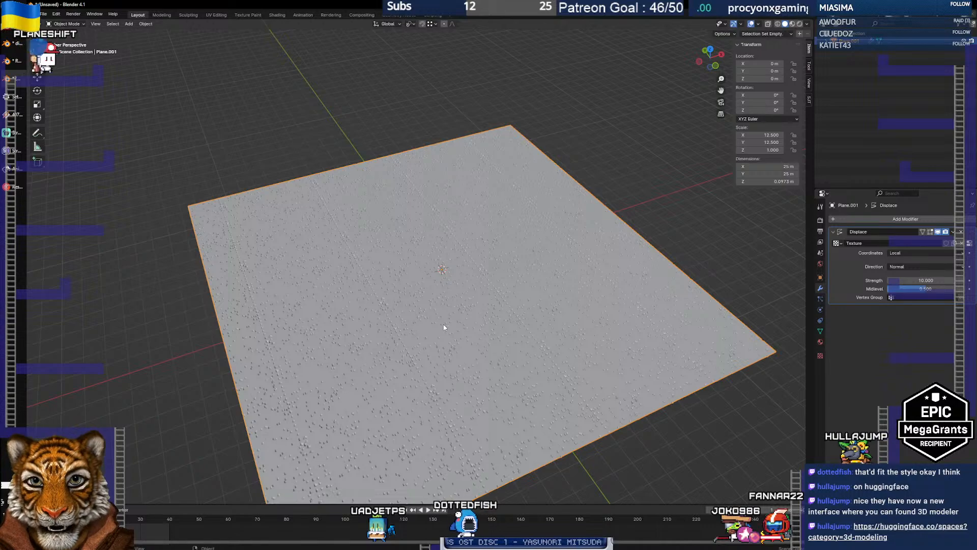
pyautogui.moveTo(421, 296); pyautogui.dragTo(403, 335)
pyautogui.scroll(5, 418, 261)
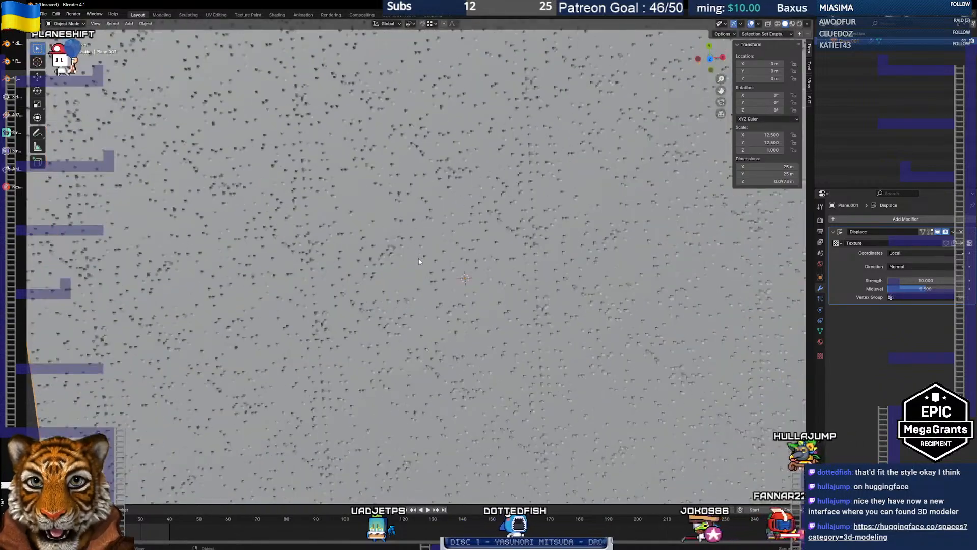
pyautogui.scroll(3, 419, 260)
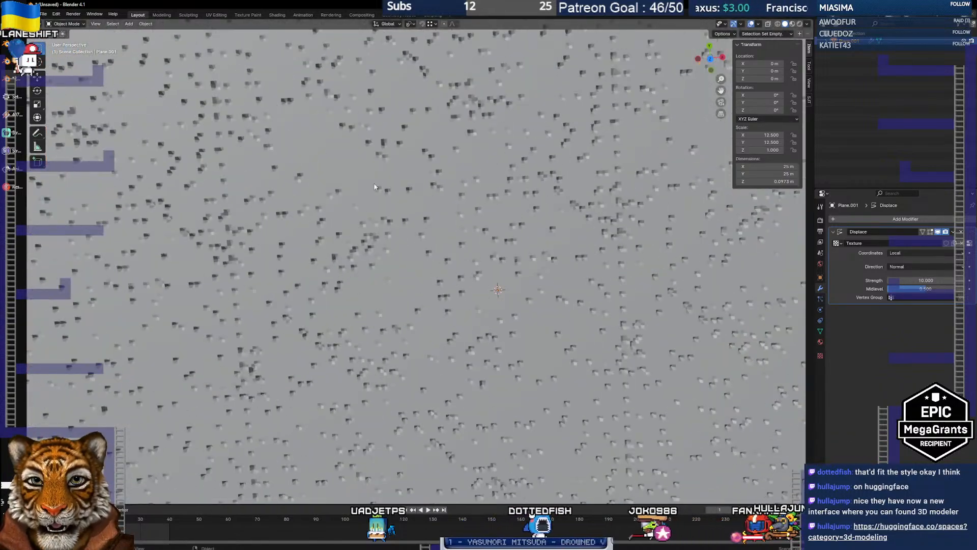
pyautogui.scroll(-5, 481, 247)
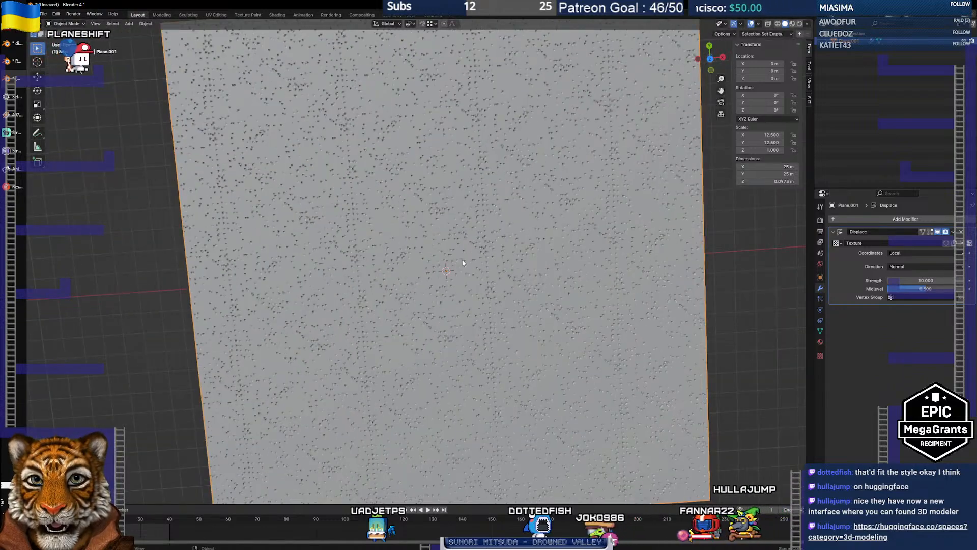
pyautogui.scroll(-1, 462, 263)
pyautogui.moveTo(471, 275)
pyautogui.mouseDown()
pyautogui.moveTo(469, 246)
pyautogui.moveTo(455, 256)
pyautogui.moveTo(480, 265)
pyautogui.moveTo(469, 286)
pyautogui.moveTo(475, 269)
pyautogui.mouseUp()
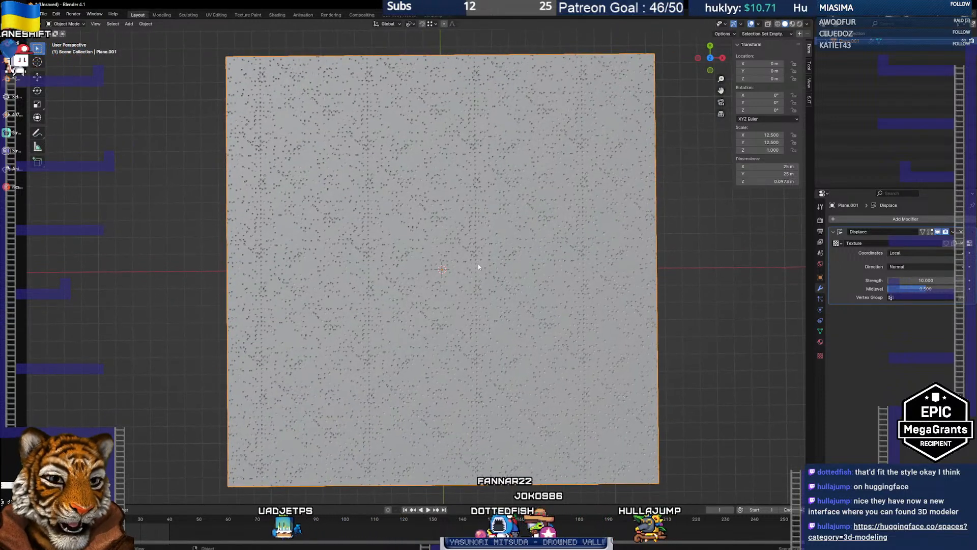
# Enlarge the timeline area, turn it into an image editor showing Diaboli_Arch_2500.png, and compare the sketch with the displaced plane
pyautogui.click(819, 354)
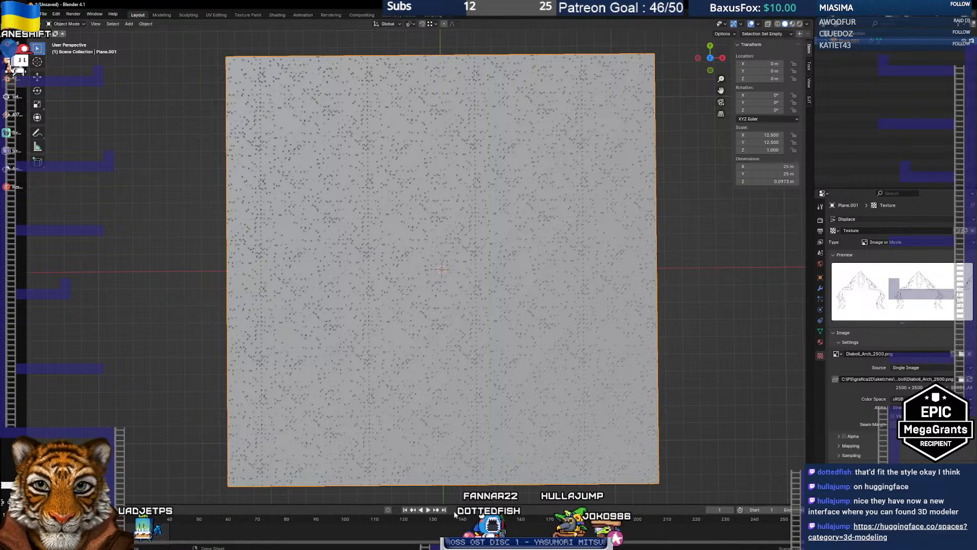
pyautogui.moveTo(454, 504); pyautogui.dragTo(469, 230)
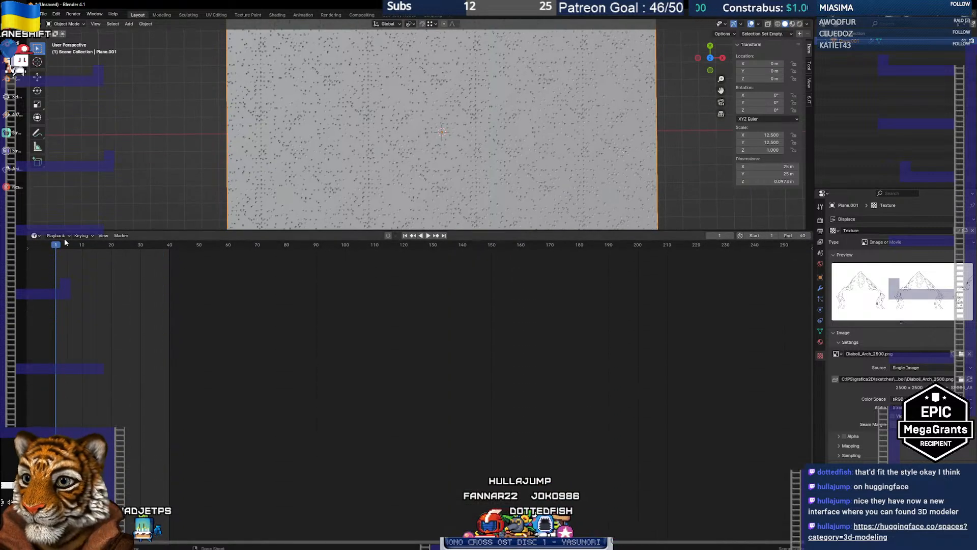
pyautogui.click(34, 236)
pyautogui.click(50, 265)
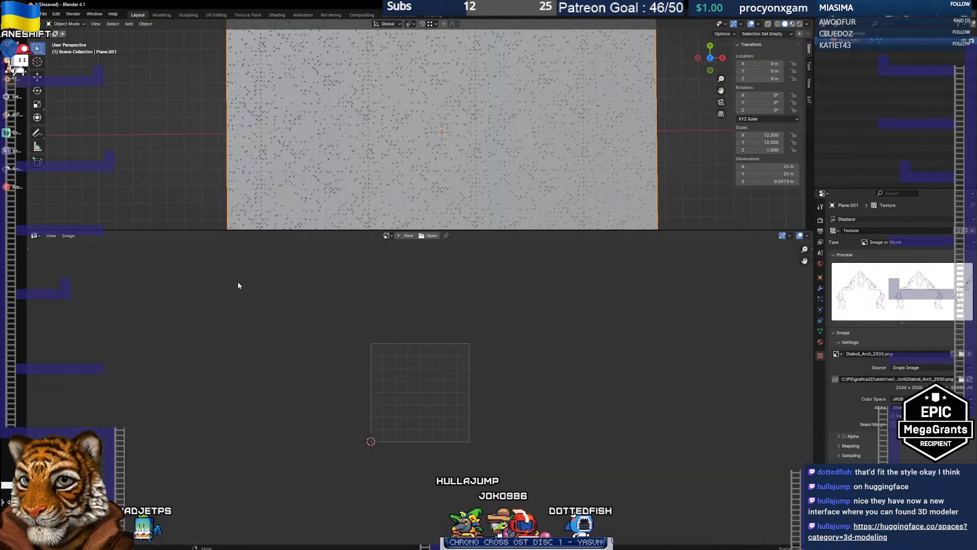
pyautogui.click(387, 235)
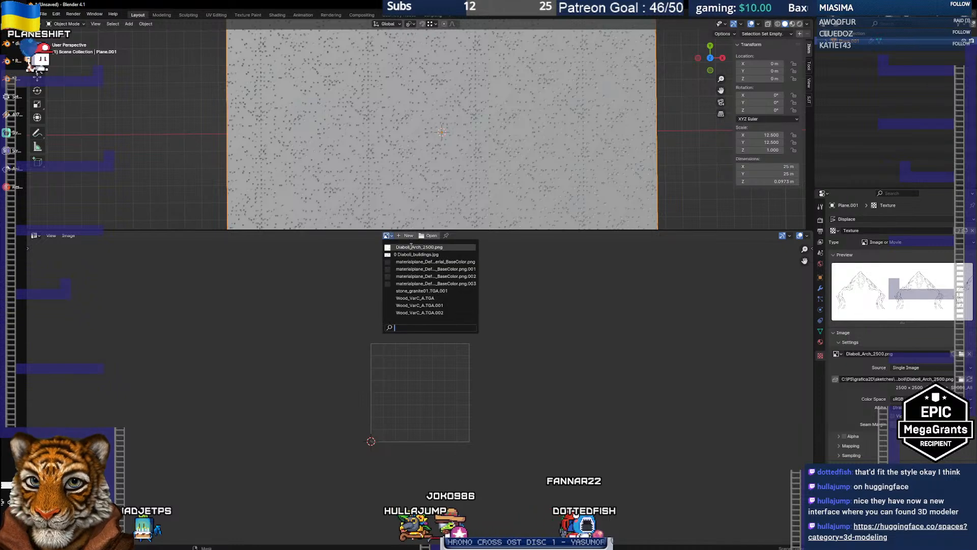
pyautogui.click(410, 247)
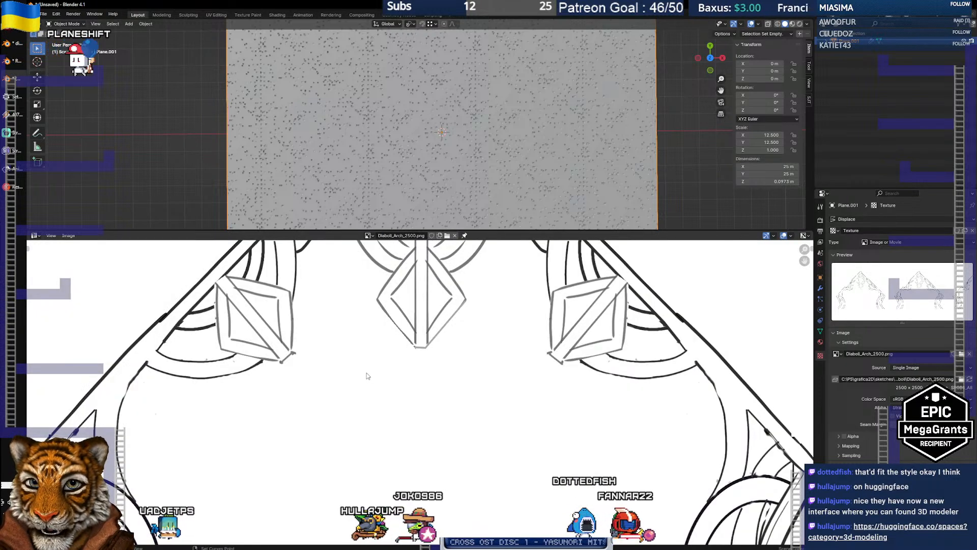
pyautogui.scroll(-8, 367, 376)
pyautogui.scroll(4, 368, 375)
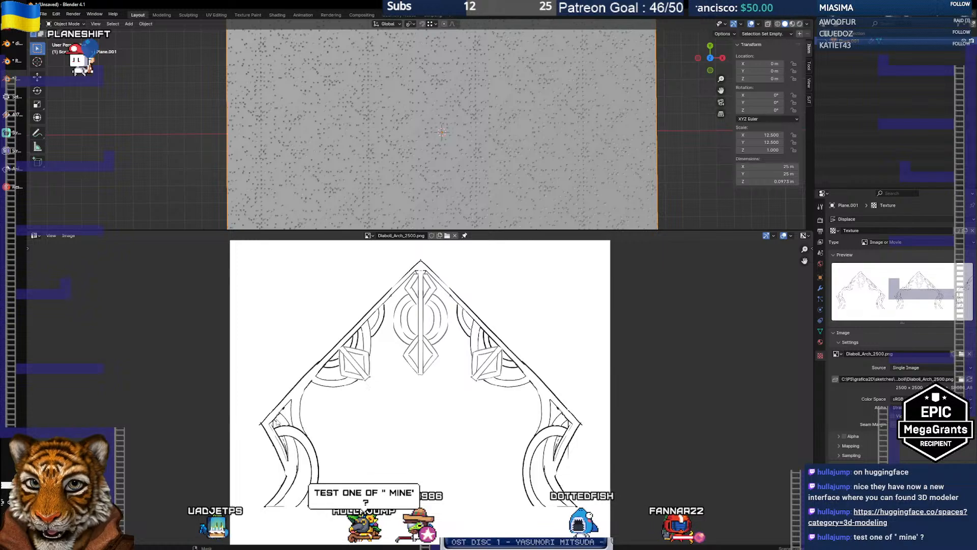
pyautogui.moveTo(361, 162); pyautogui.dragTo(411, 121)
pyautogui.moveTo(408, 114); pyautogui.dragTo(413, 111)
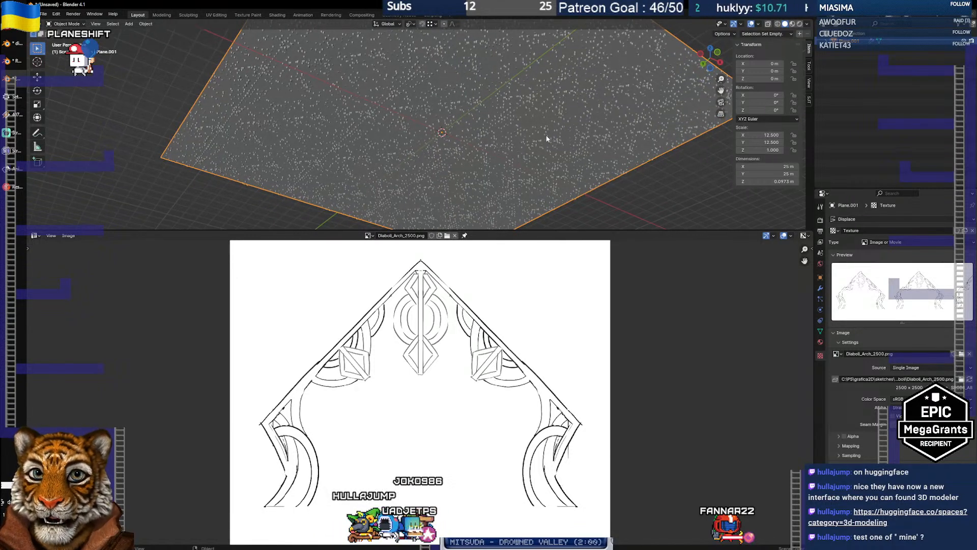
pyautogui.moveTo(505, 136); pyautogui.dragTo(432, 189)
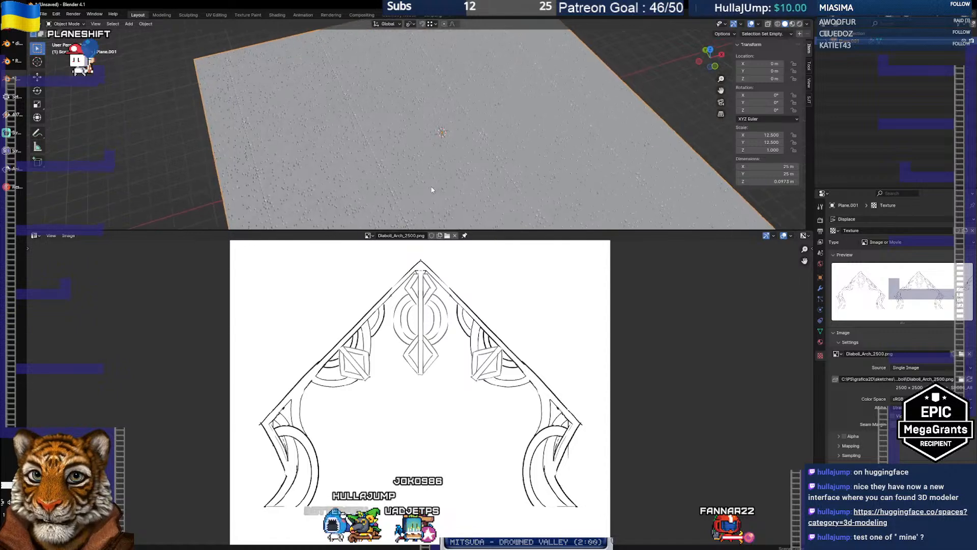
# Switch to GIMP and scale the Diaboli_Arch_2500 image to 50% of its width and height
pyautogui.hotkey('alt', 'Tab')
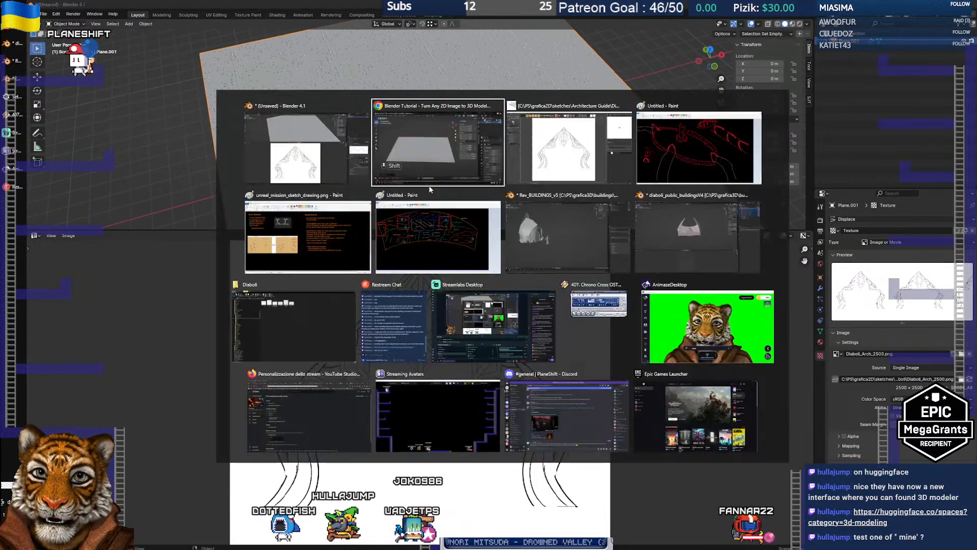
pyautogui.hotkey('alt', 'Tab')
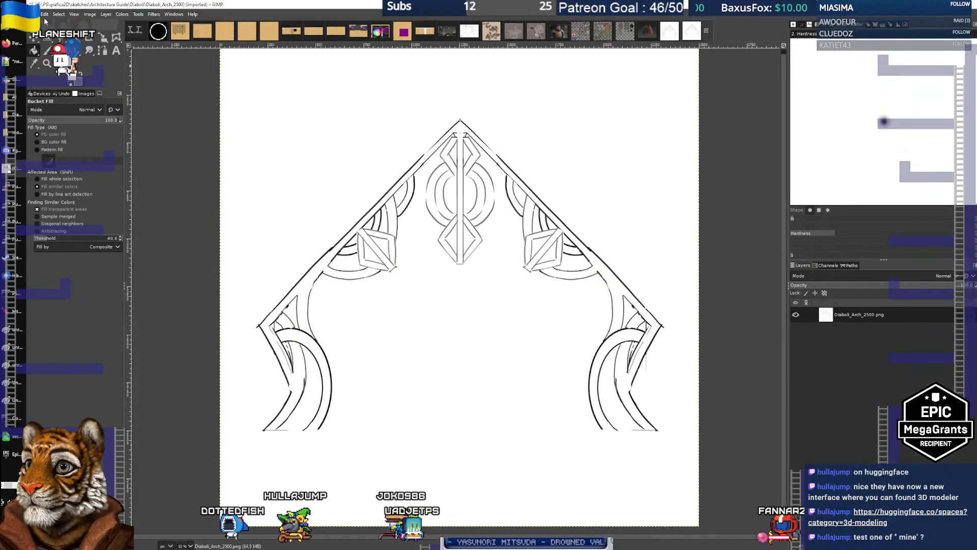
pyautogui.click(32, 14)
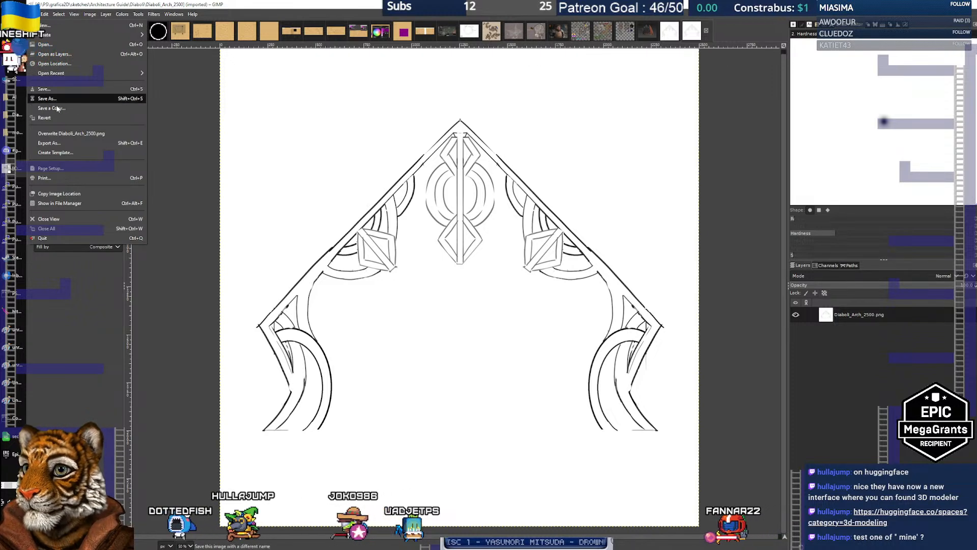
pyautogui.moveTo(89, 14)
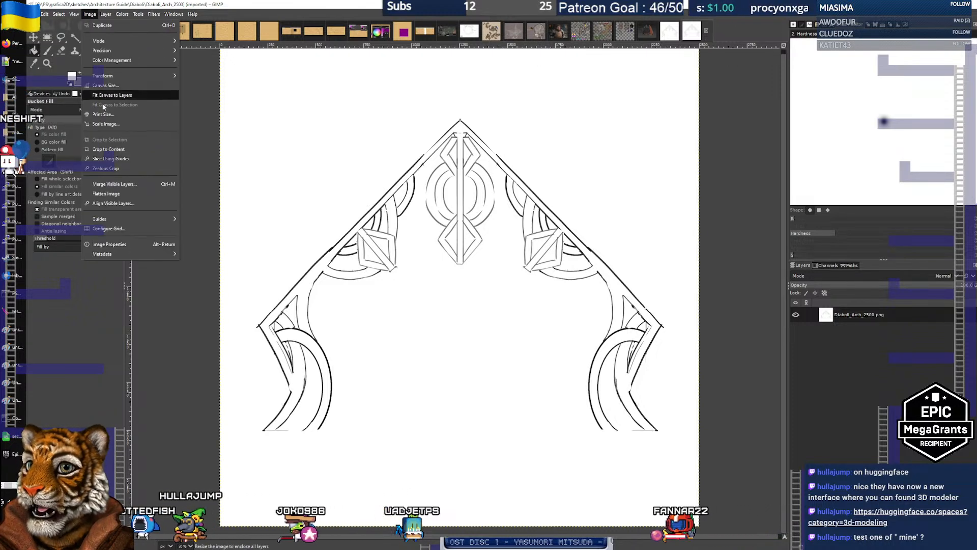
pyautogui.click(105, 124)
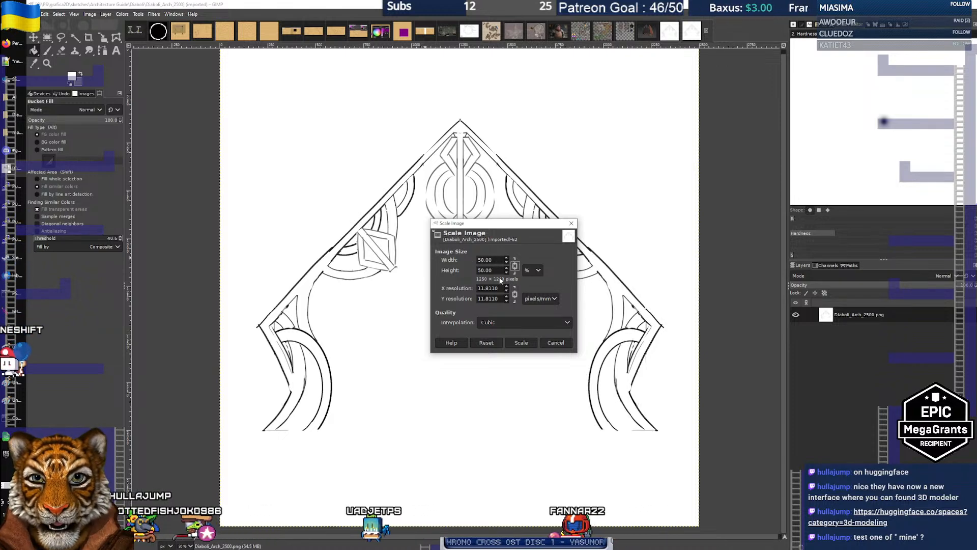
pyautogui.click(521, 342)
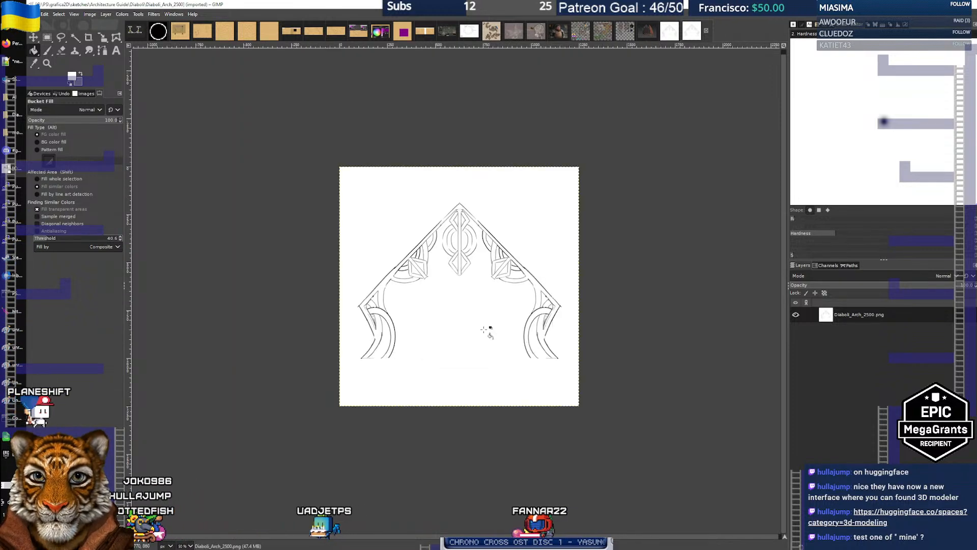
# Export the scaled image as Diaboli_Arch_2500s.png in the Diaboli folder and return to Blender
pyautogui.click(33, 13)
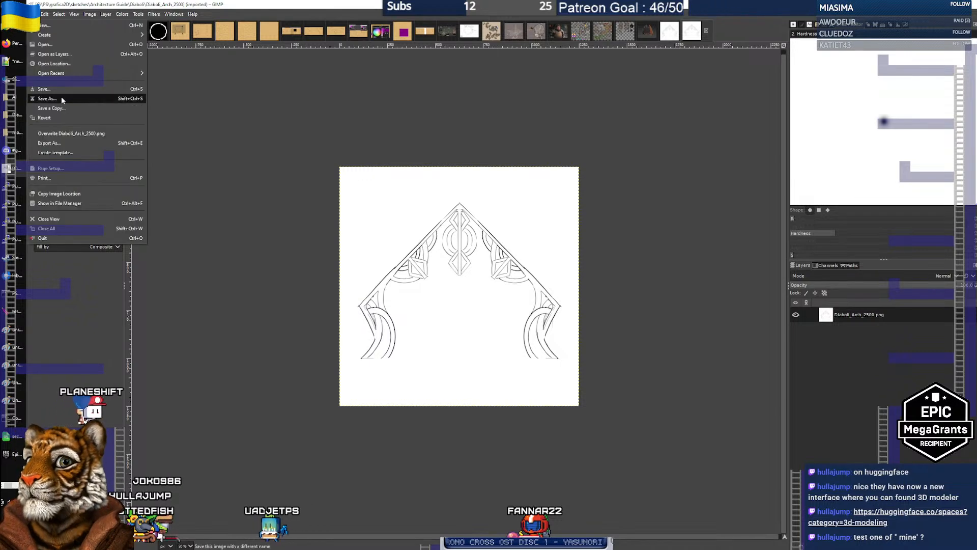
pyautogui.click(61, 142)
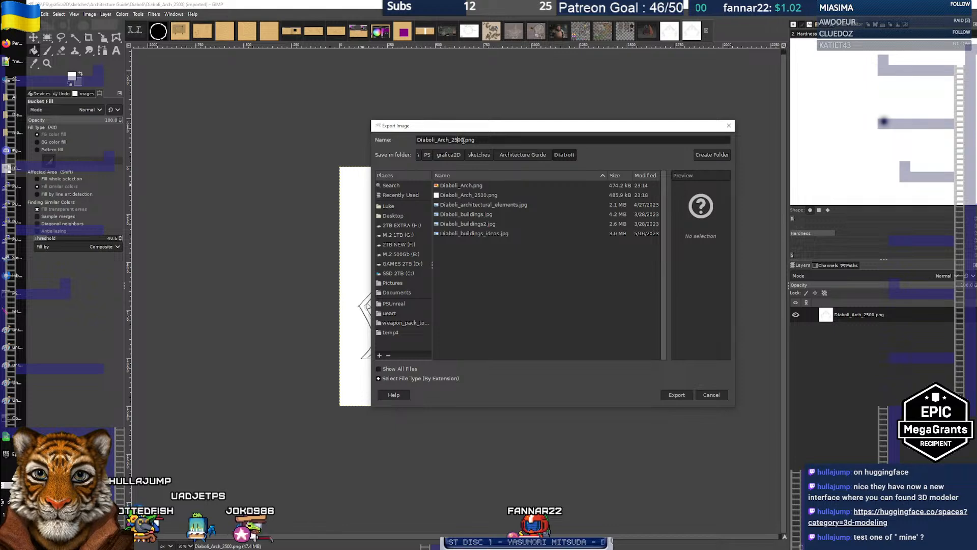
pyautogui.click(682, 397)
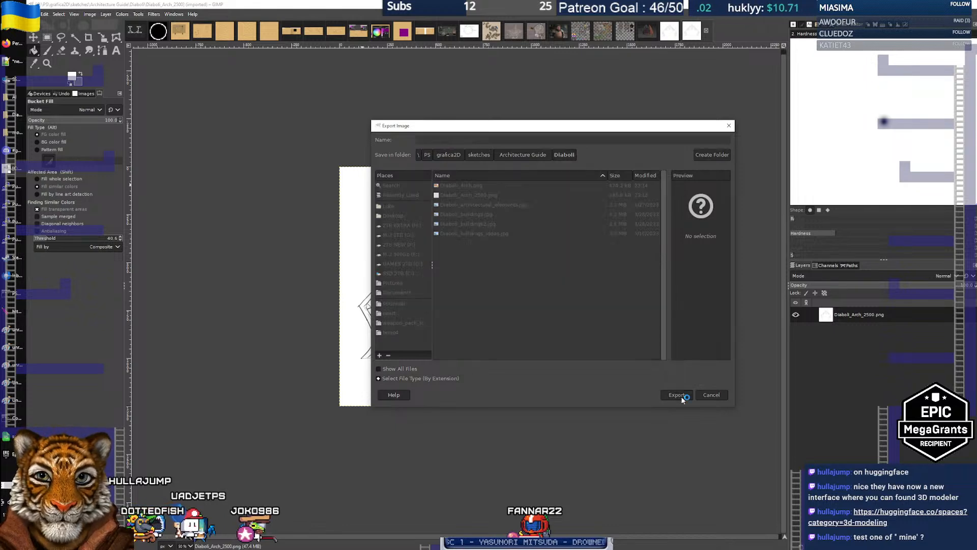
pyautogui.click(495, 368)
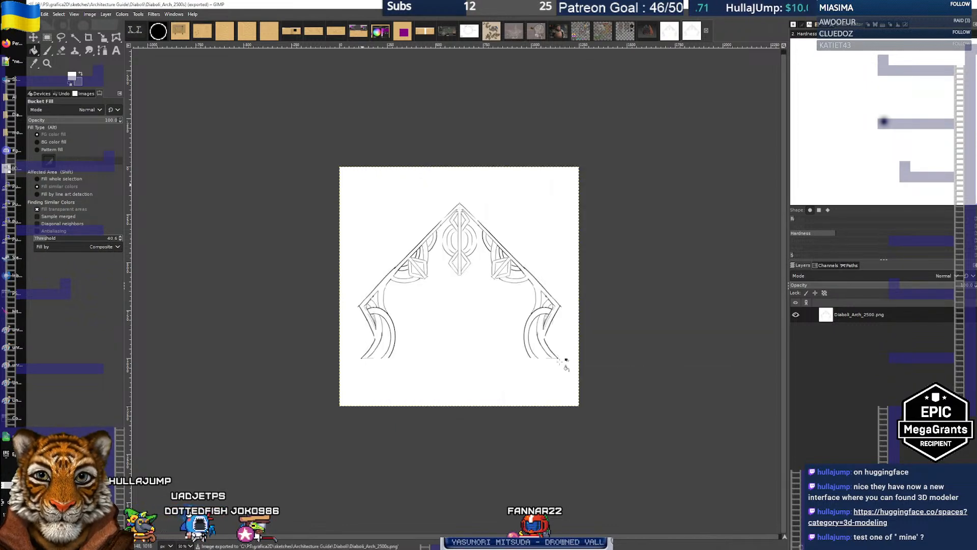
pyautogui.hotkey('alt', 'Tab')
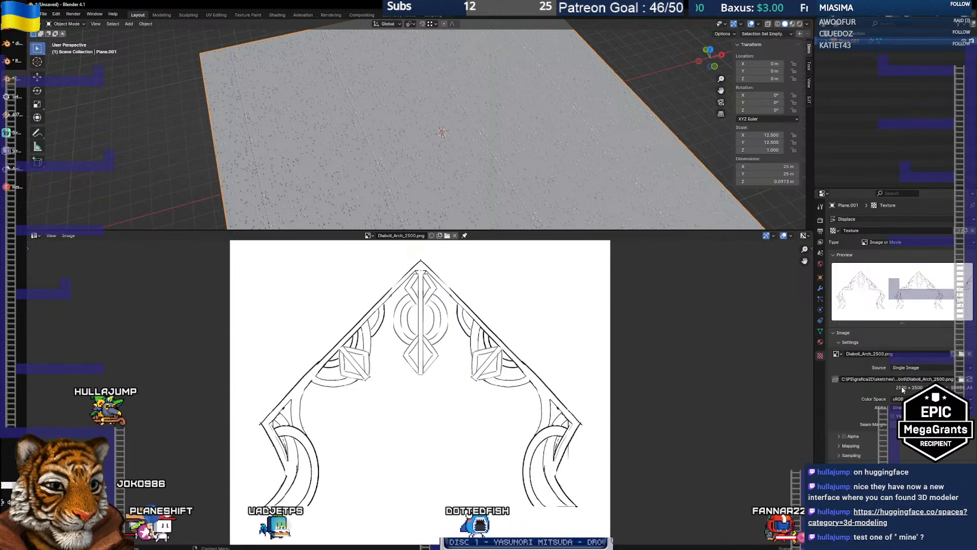
# Load Diaboli_Arch_2500s.png as the displacement texture's image, orbit over the plane, and check the texture assigned to the Displace modifier
pyautogui.click(961, 380)
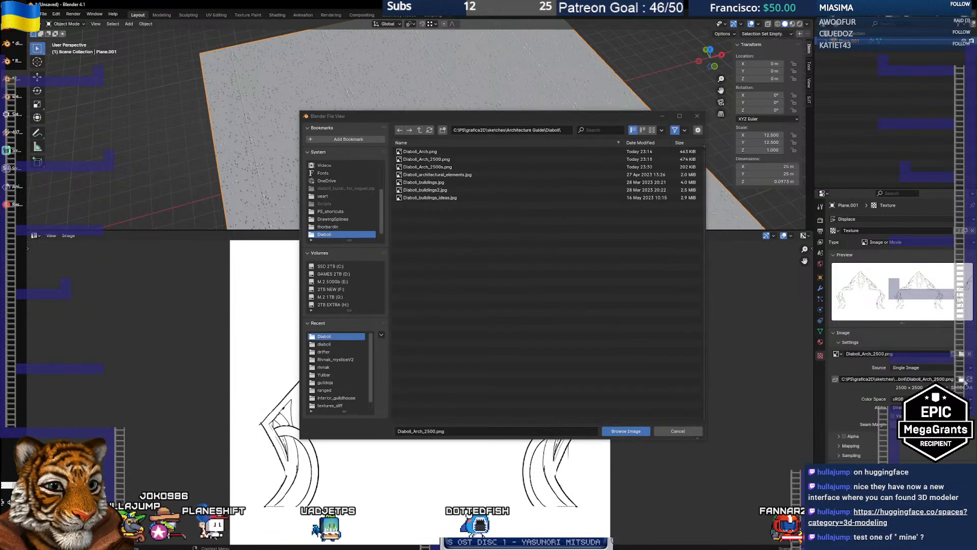
pyautogui.click(443, 168)
pyautogui.click(626, 431)
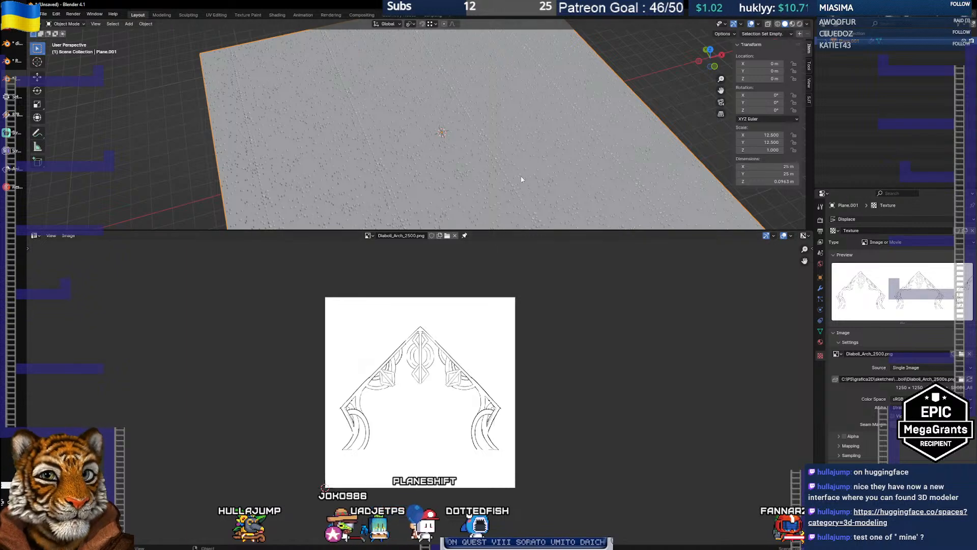
pyautogui.moveTo(520, 175); pyautogui.dragTo(481, 189)
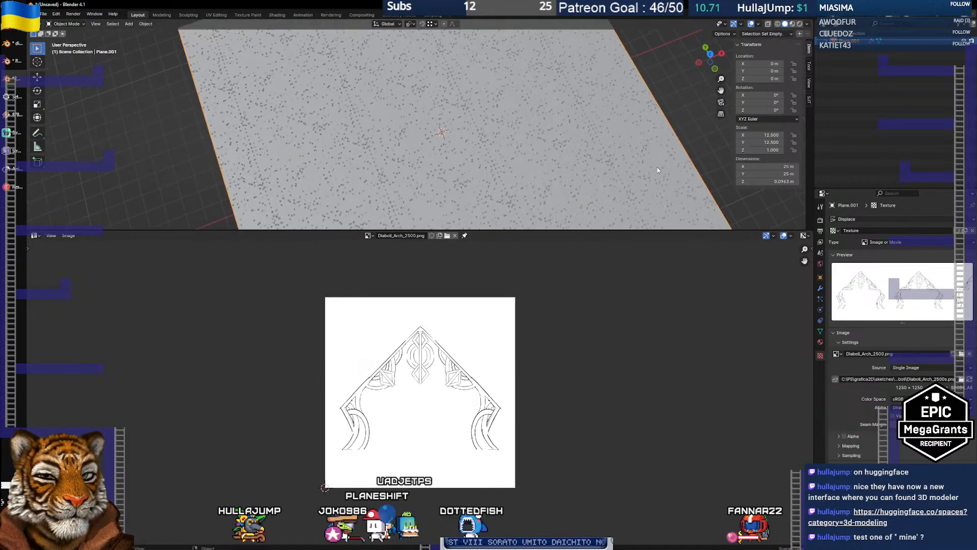
pyautogui.click(820, 288)
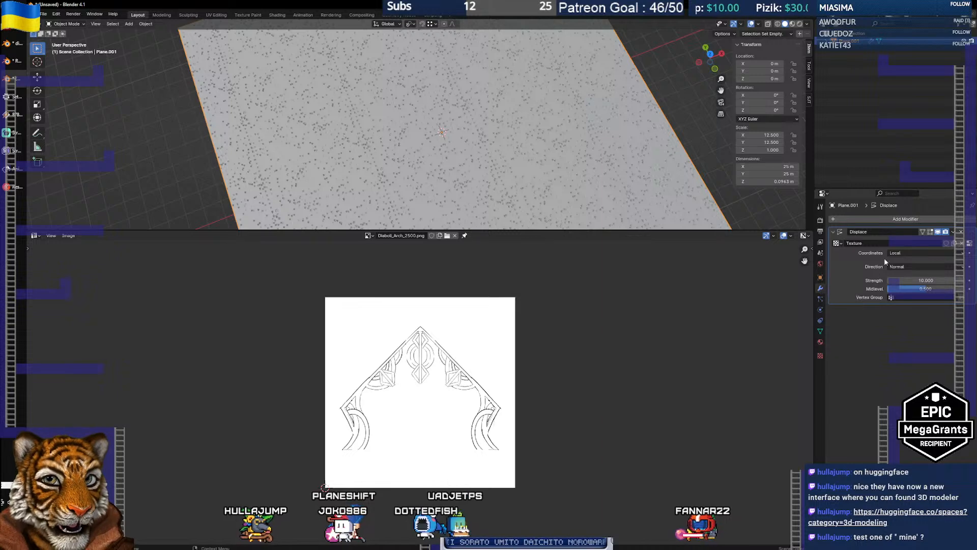
pyautogui.click(837, 243)
pyautogui.click(852, 255)
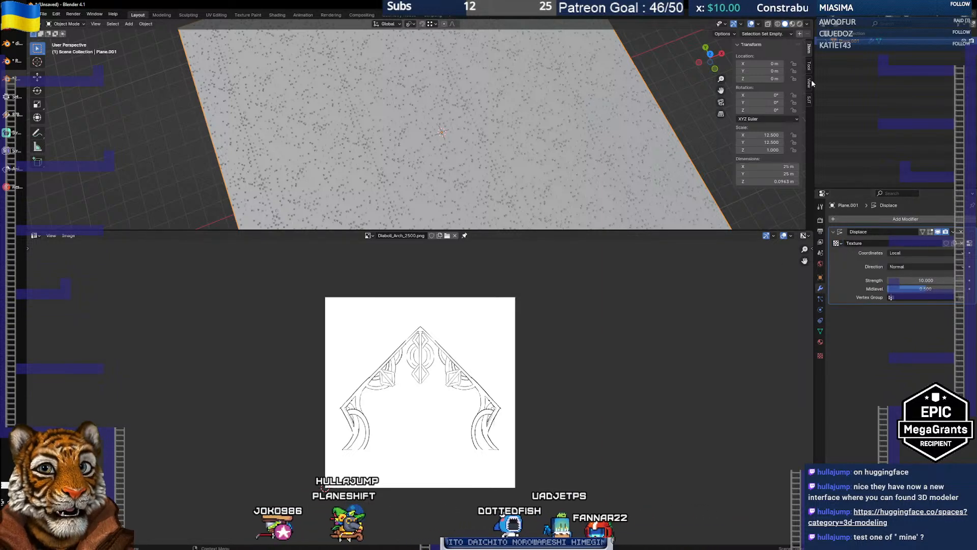
# Switch the viewport to Material Preview shading and inspect the displaced plane's surface up close and as a whole
pyautogui.click(777, 24)
pyautogui.click(784, 23)
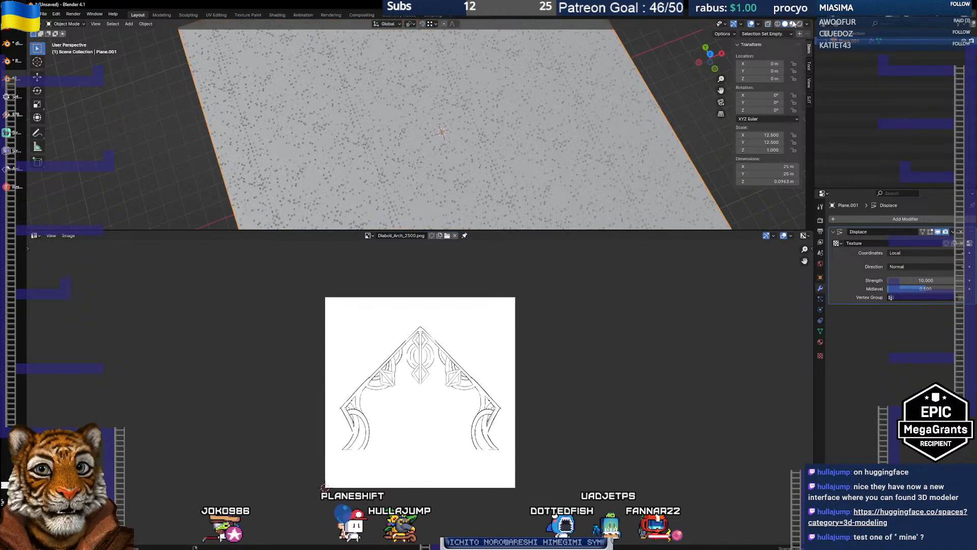
pyautogui.click(792, 24)
pyautogui.moveTo(500, 156); pyautogui.dragTo(550, 102)
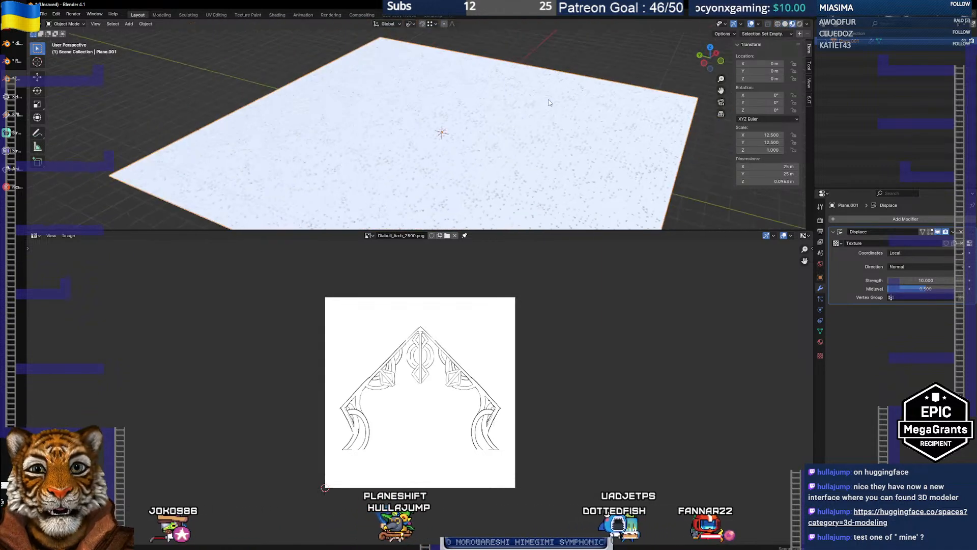
pyautogui.scroll(6, 476, 204)
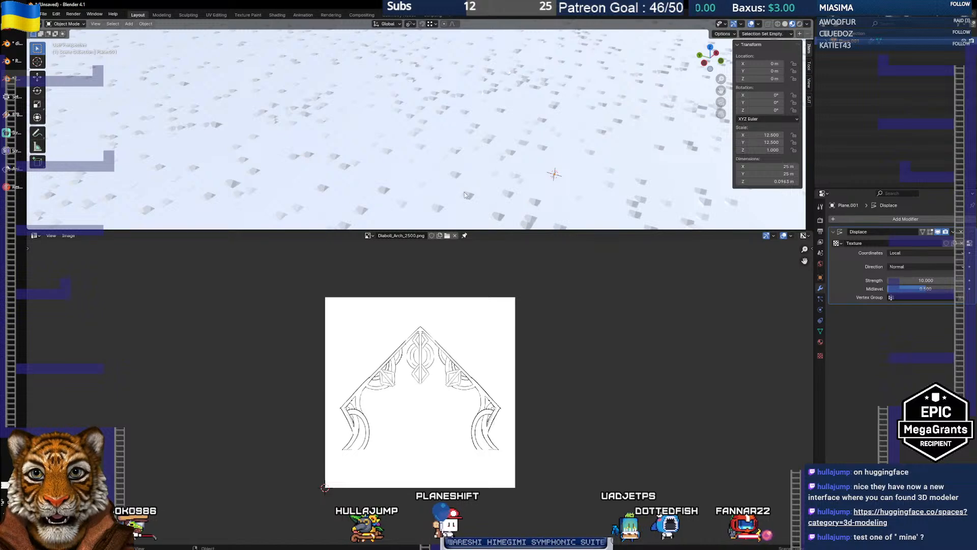
pyautogui.scroll(-5, 490, 133)
pyautogui.scroll(4, 496, 152)
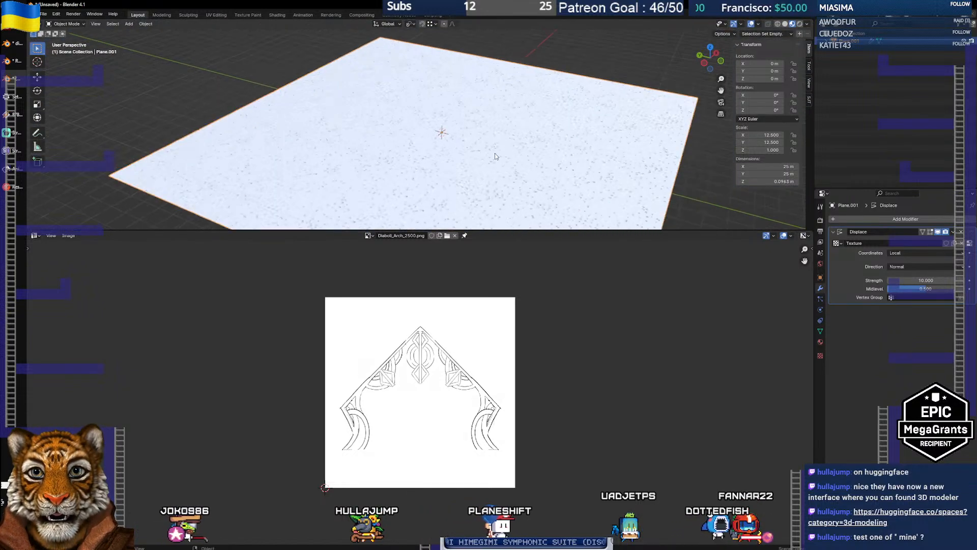
pyautogui.scroll(-3, 473, 188)
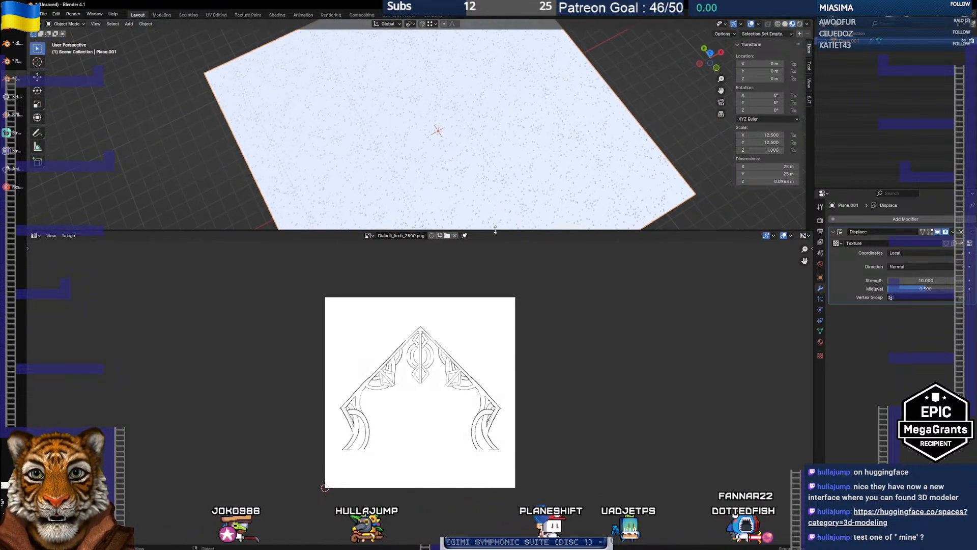
# Enlarge the 3D viewport by shrinking the image editor so the whole displaced plane can be viewed
pyautogui.moveTo(495, 229); pyautogui.dragTo(484, 398)
pyautogui.scroll(-4, 389, 201)
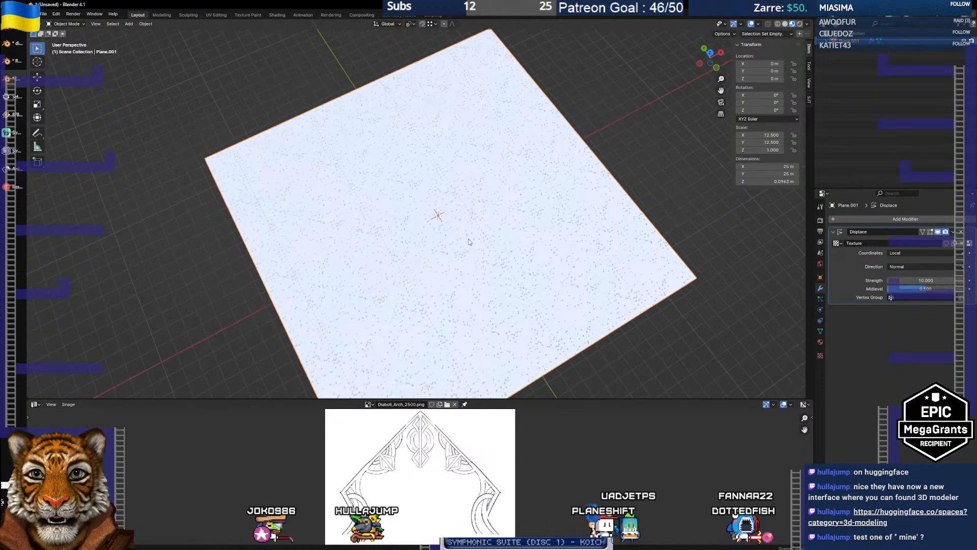
pyautogui.scroll(3, 488, 202)
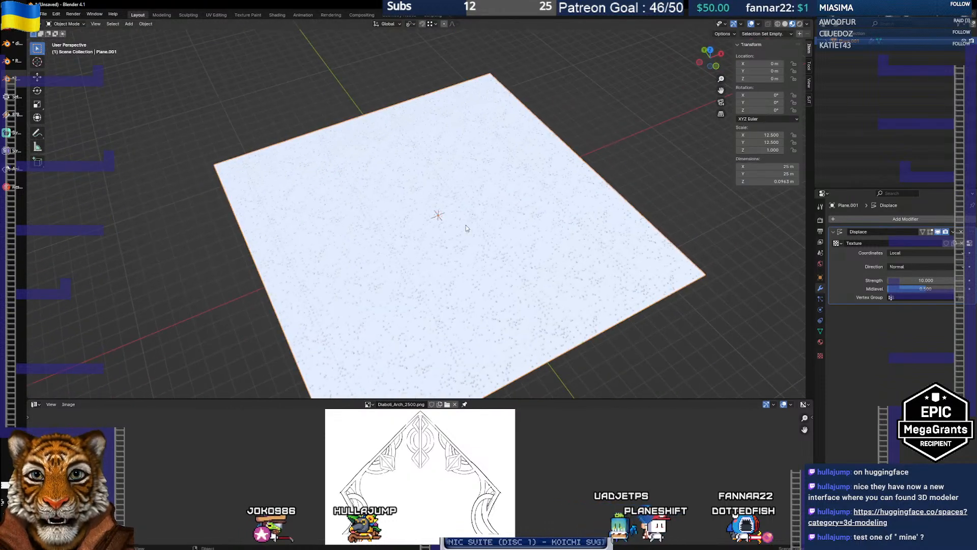
# Switch to GIMP and convert the scaled arch sketch to grayscale
pyautogui.hotkey('alt', 'Tab')
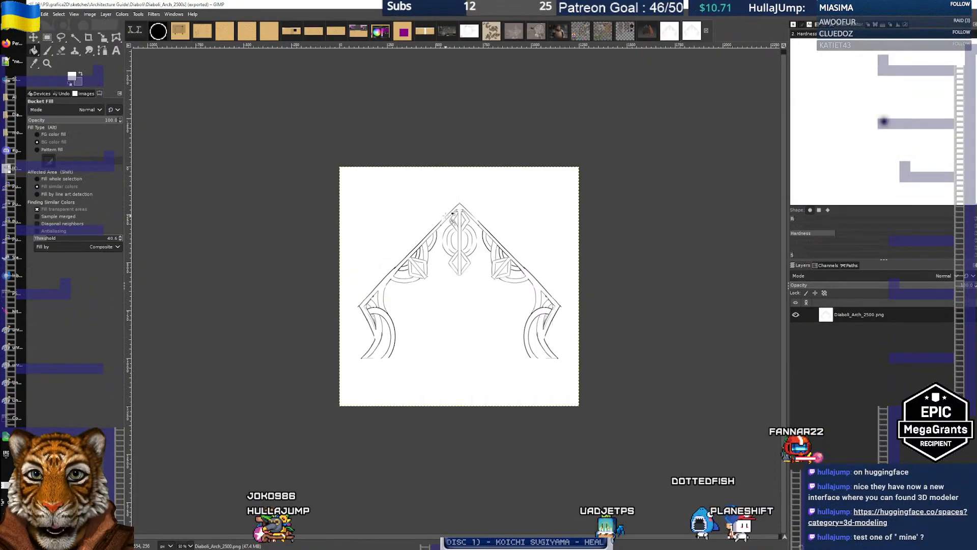
pyautogui.scroll(1, 443, 247)
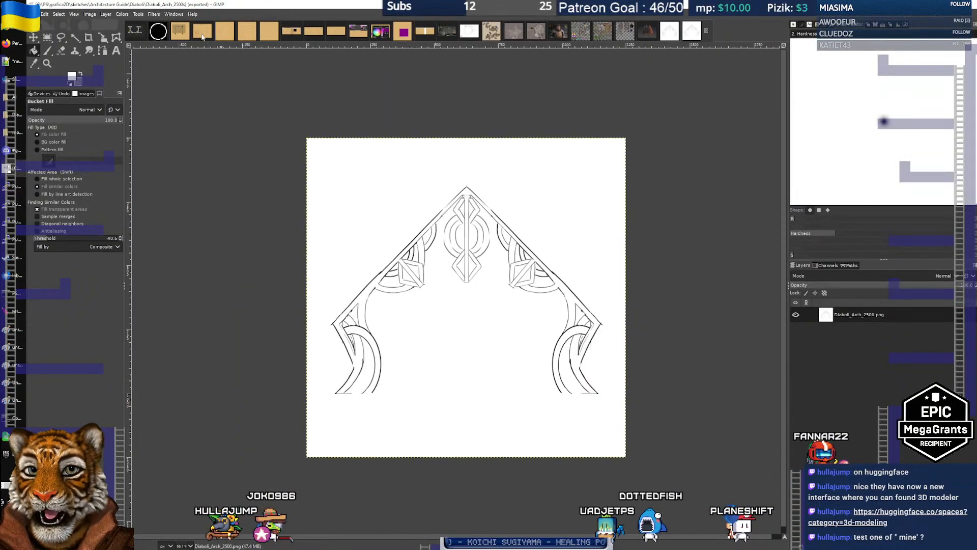
pyautogui.click(121, 13)
pyautogui.moveTo(95, 17)
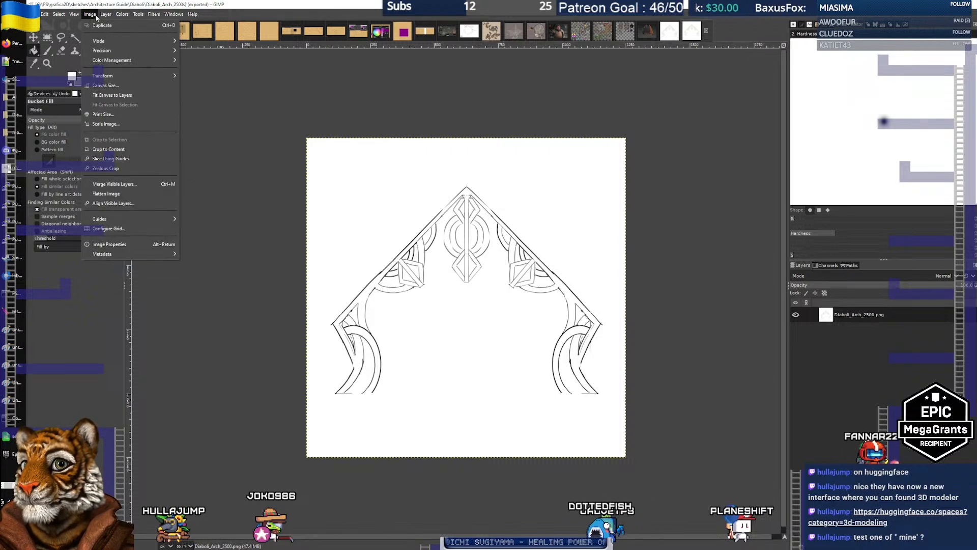
pyautogui.click(204, 50)
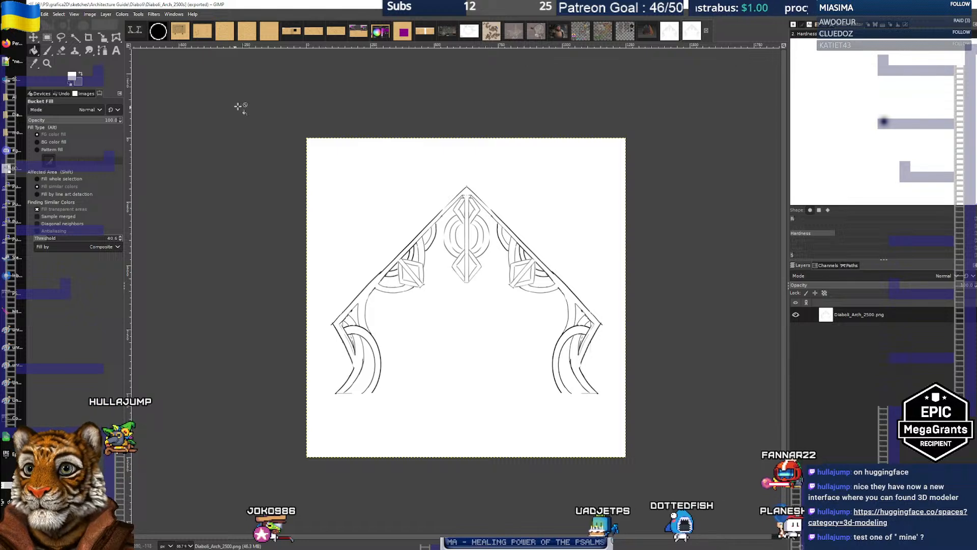
# Export the converted sketch as PNG over Diaboli_Arch_2500s.png in the Diaboli folder and return to Blender
pyautogui.click(31, 13)
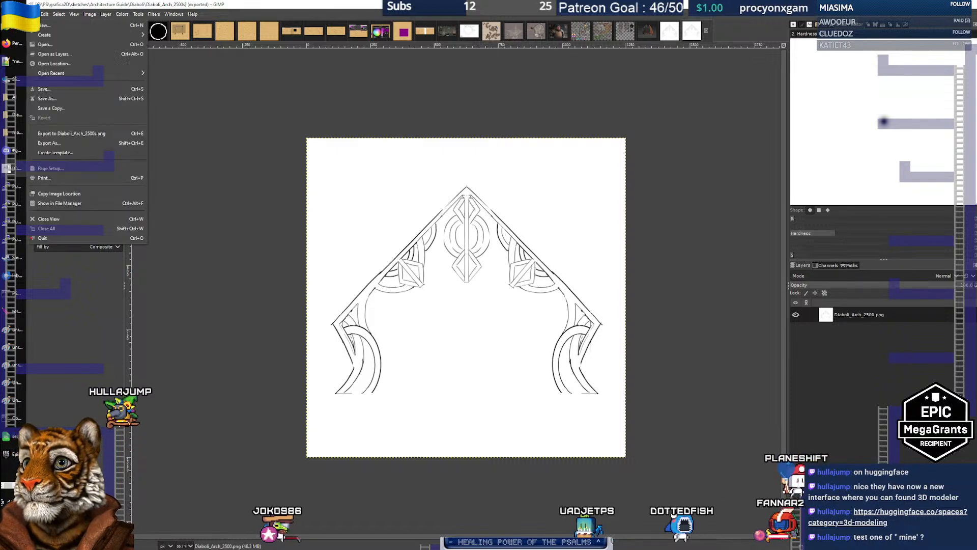
pyautogui.click(48, 143)
pyautogui.press('Return')
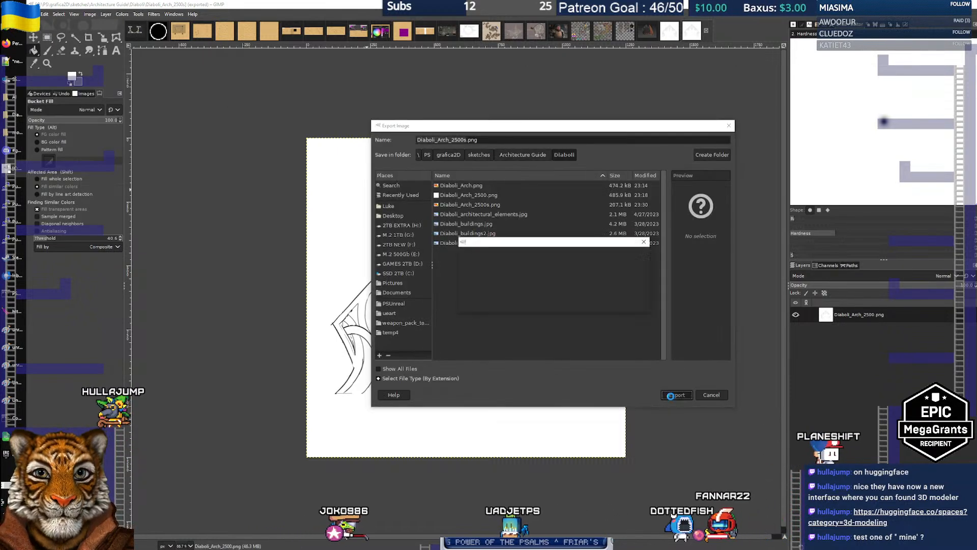
pyautogui.click(596, 298)
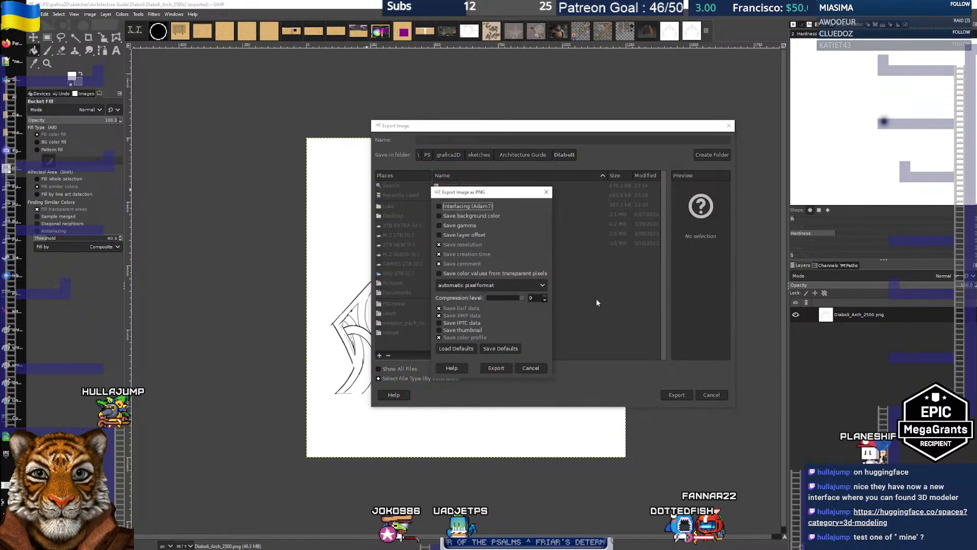
pyautogui.click(496, 368)
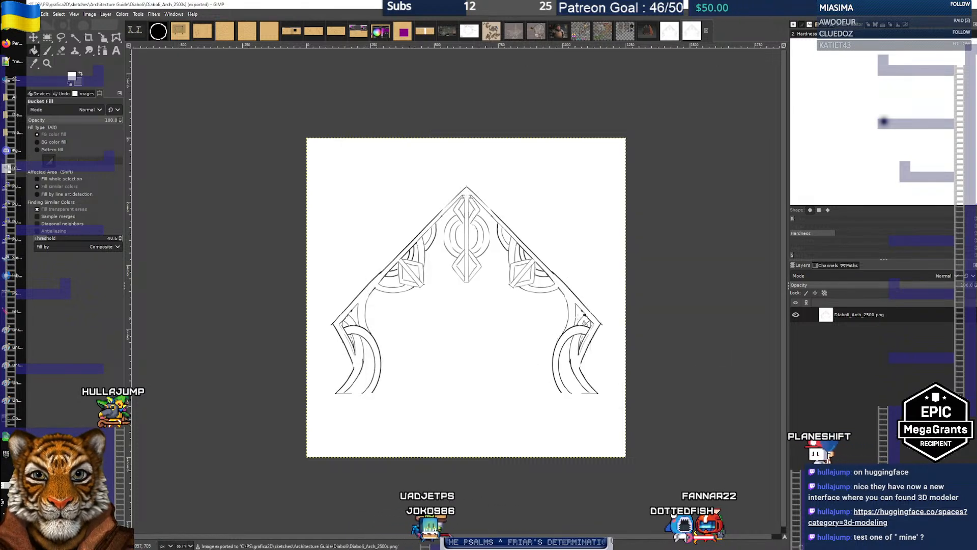
pyautogui.hotkey('alt', 'Tab')
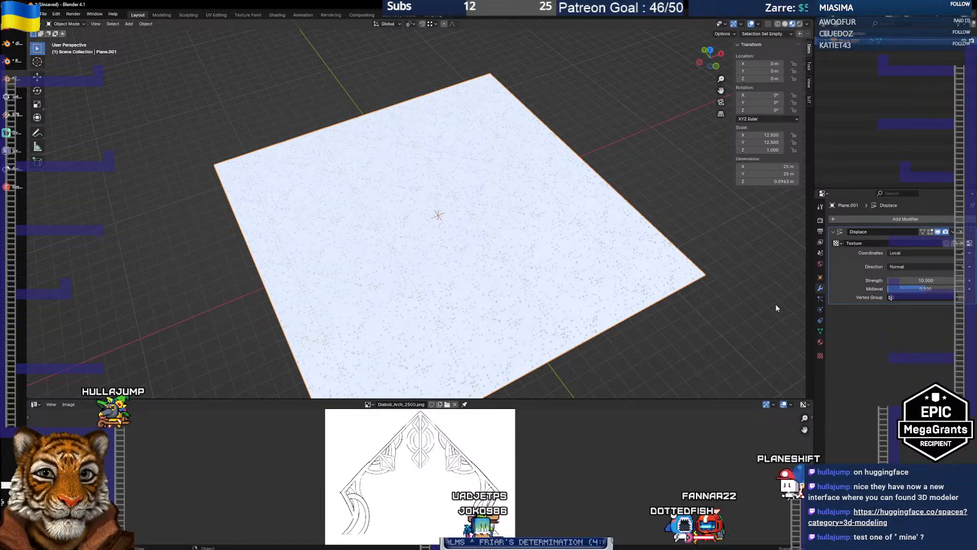
# Reload Diaboli_Arch_2500s.png as the displacement texture's image and inspect the plane's bumps up close and from a low angle
pyautogui.click(819, 355)
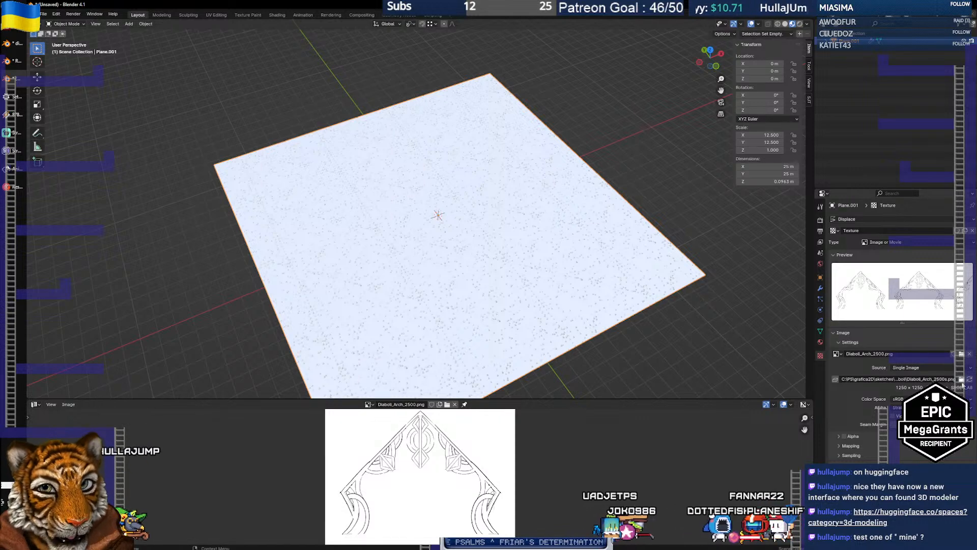
pyautogui.click(961, 379)
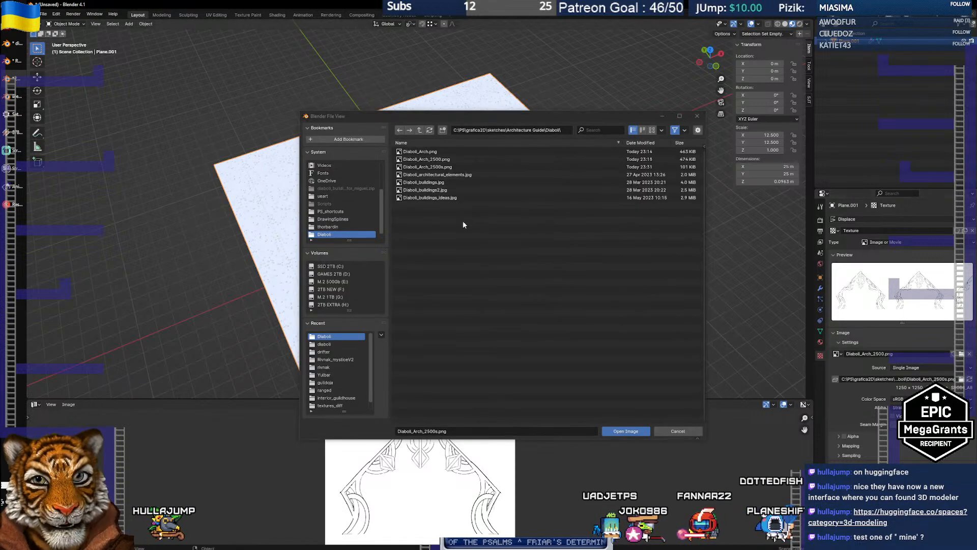
pyautogui.click(427, 167)
pyautogui.click(624, 431)
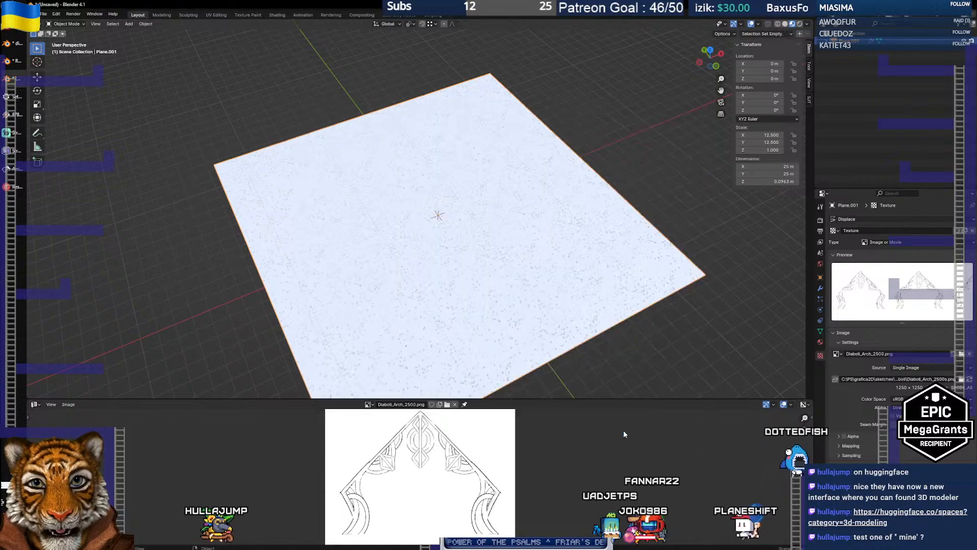
pyautogui.scroll(5, 472, 295)
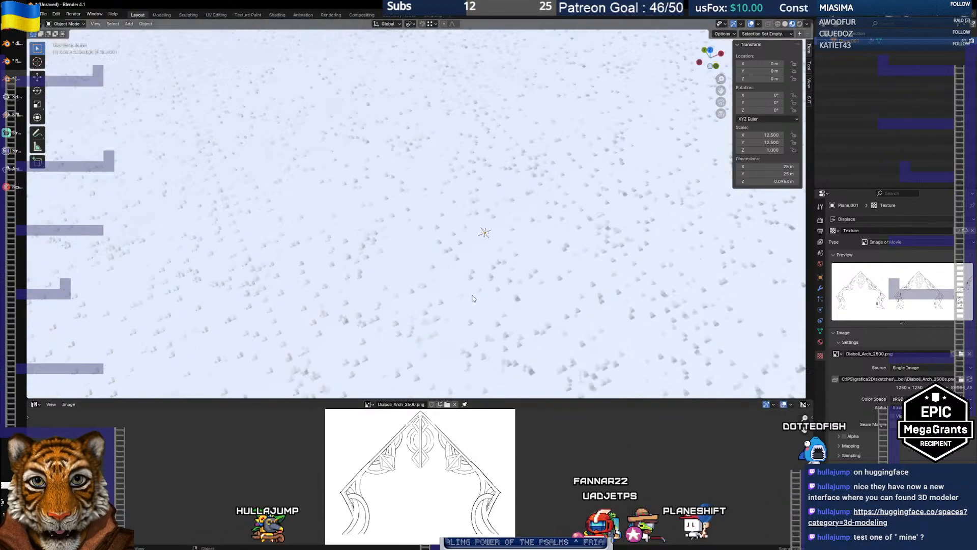
pyautogui.scroll(8, 472, 295)
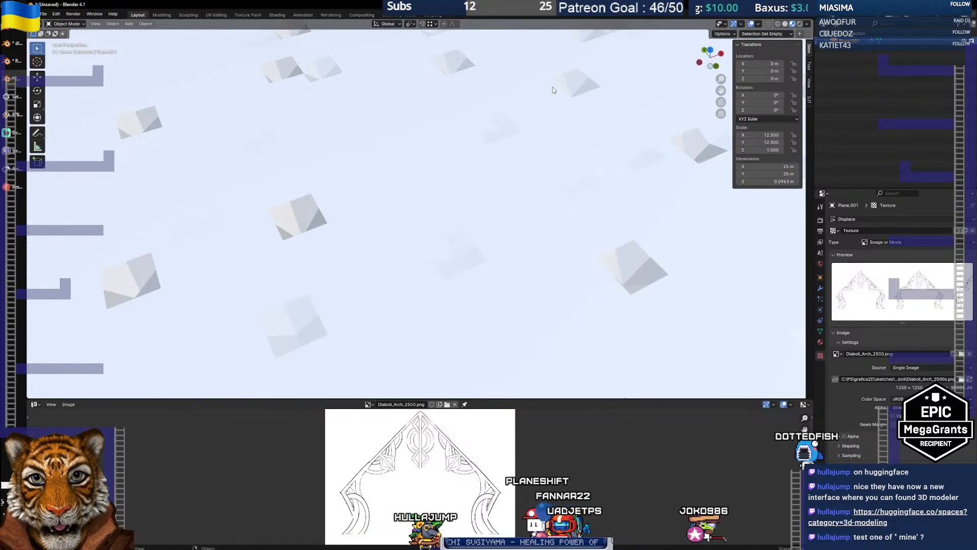
pyautogui.scroll(-12, 414, 208)
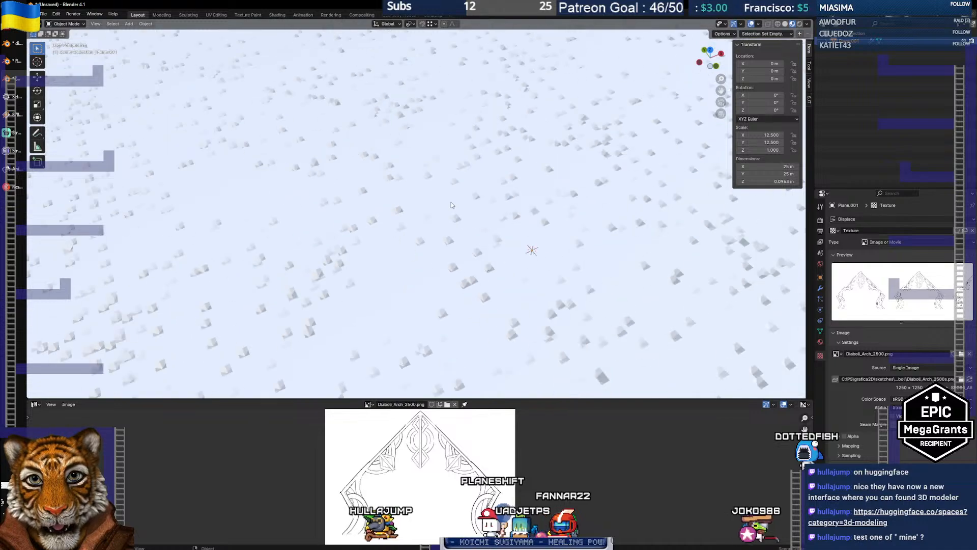
pyautogui.scroll(-3, 451, 205)
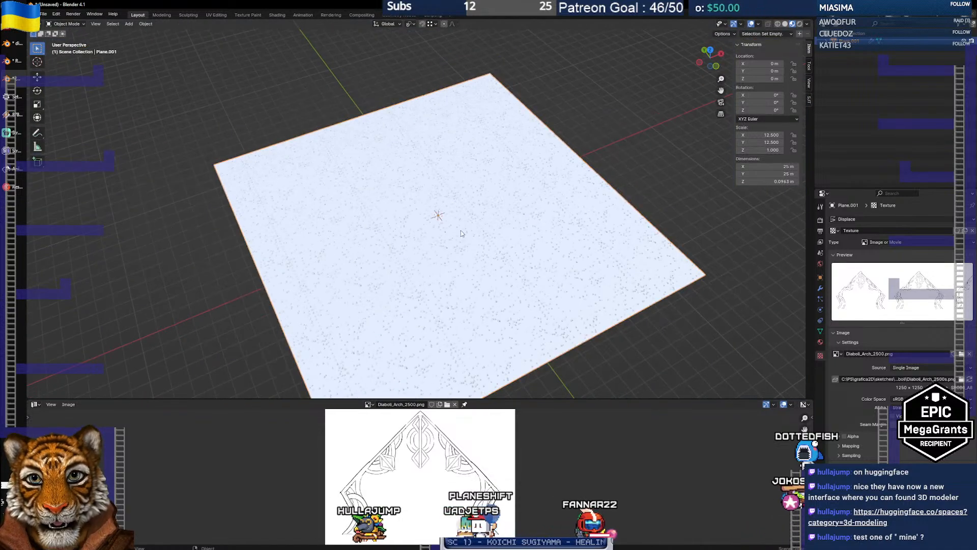
pyautogui.scroll(-3, 460, 224)
pyautogui.moveTo(466, 218); pyautogui.dragTo(473, 215)
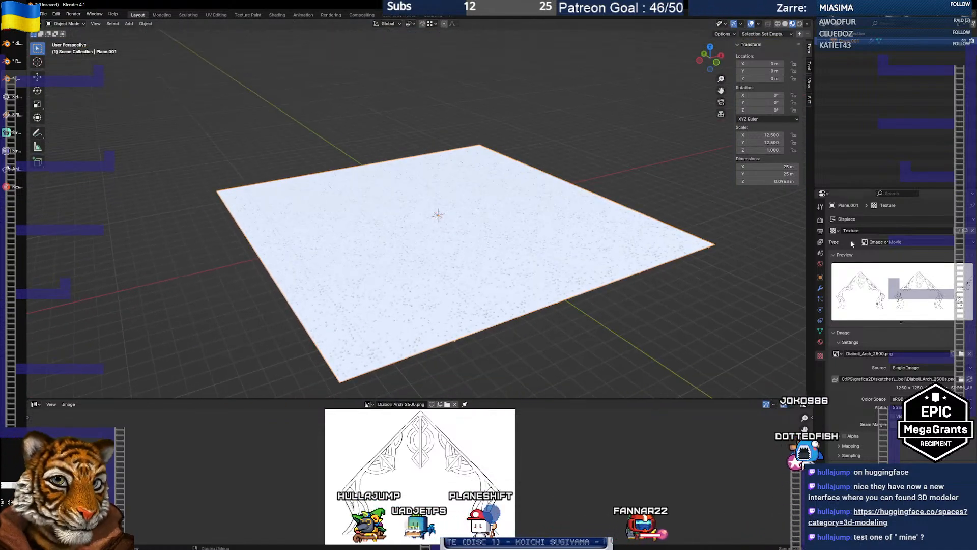
# Set the Displace modifier's strength to 100 and inspect the displaced plane from underneath
pyautogui.click(821, 289)
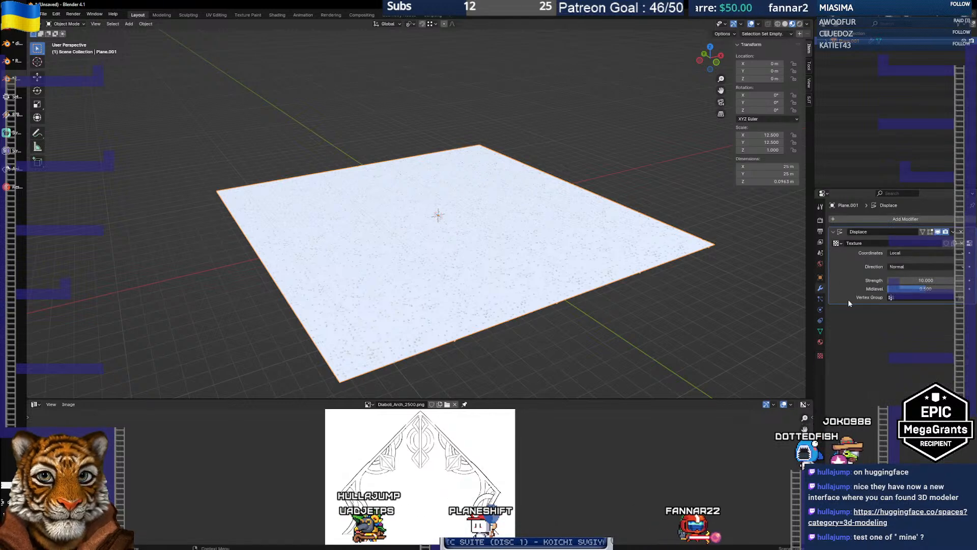
pyautogui.click(928, 280)
pyautogui.write('100')
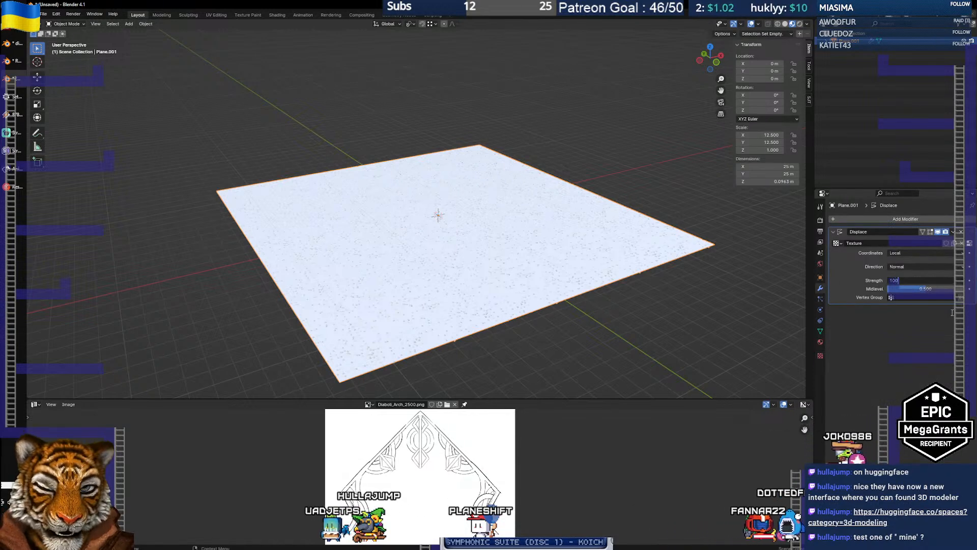
pyautogui.press('Tab')
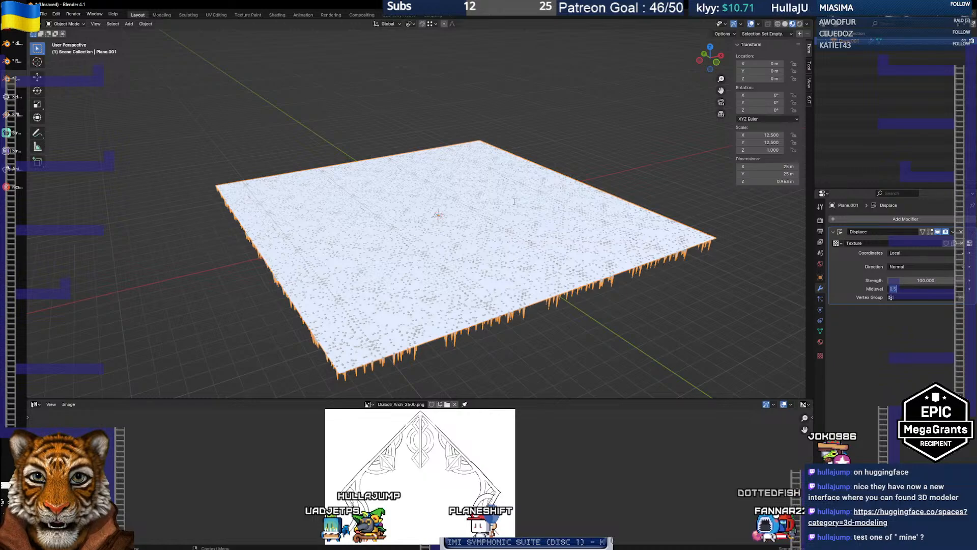
pyautogui.moveTo(493, 291); pyautogui.dragTo(640, 199)
pyautogui.scroll(8, 459, 160)
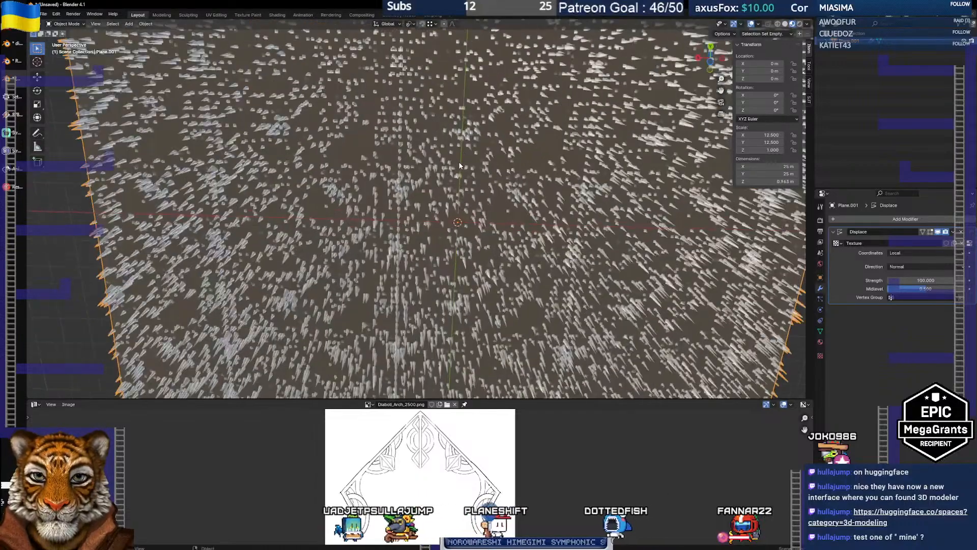
pyautogui.scroll(-7, 459, 166)
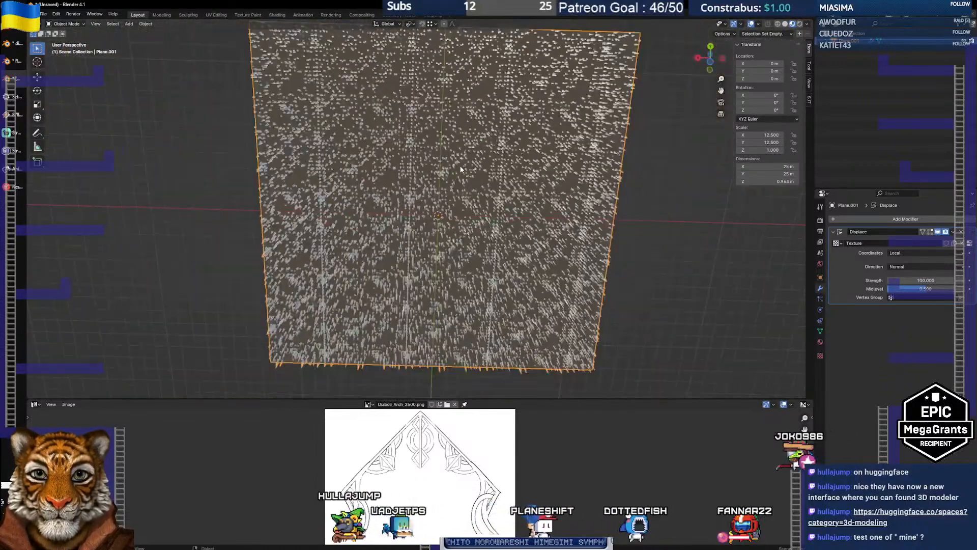
pyautogui.moveTo(460, 168); pyautogui.dragTo(474, 183)
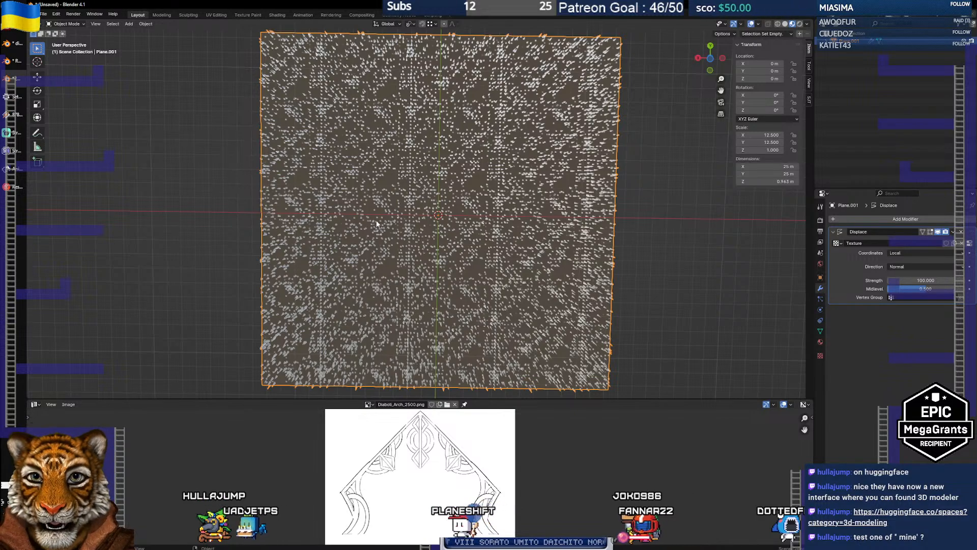
pyautogui.moveTo(377, 222)
pyautogui.mouseDown()
pyautogui.moveTo(346, 196)
pyautogui.moveTo(370, 204)
pyautogui.moveTo(379, 239)
pyautogui.moveTo(379, 229)
pyautogui.mouseUp()
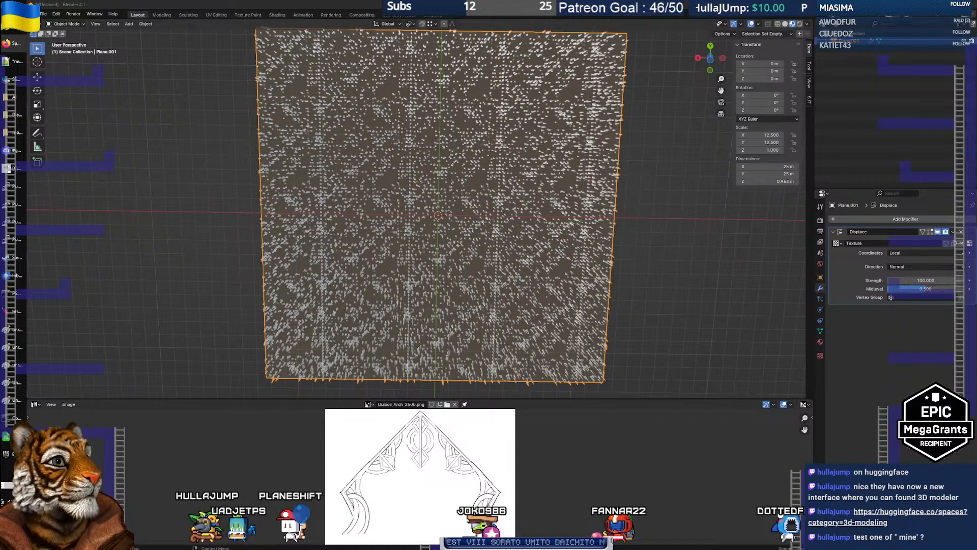
pyautogui.click(18, 44)
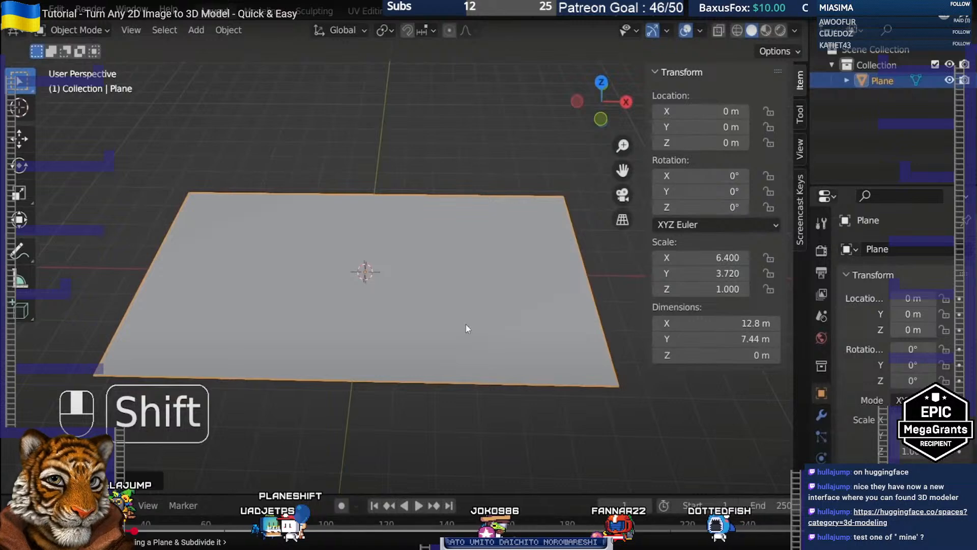
pyautogui.press('Escape')
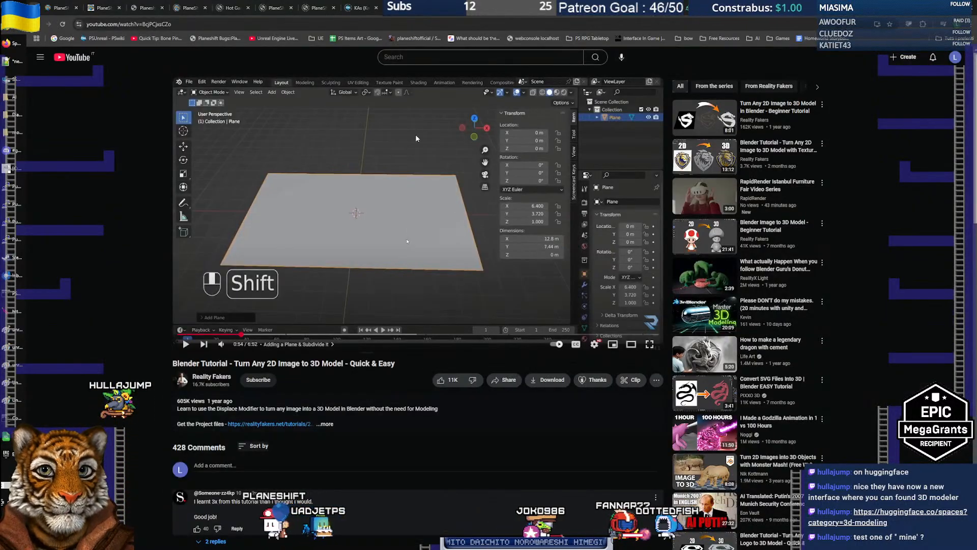
pyautogui.hotkey('ctrl', 't')
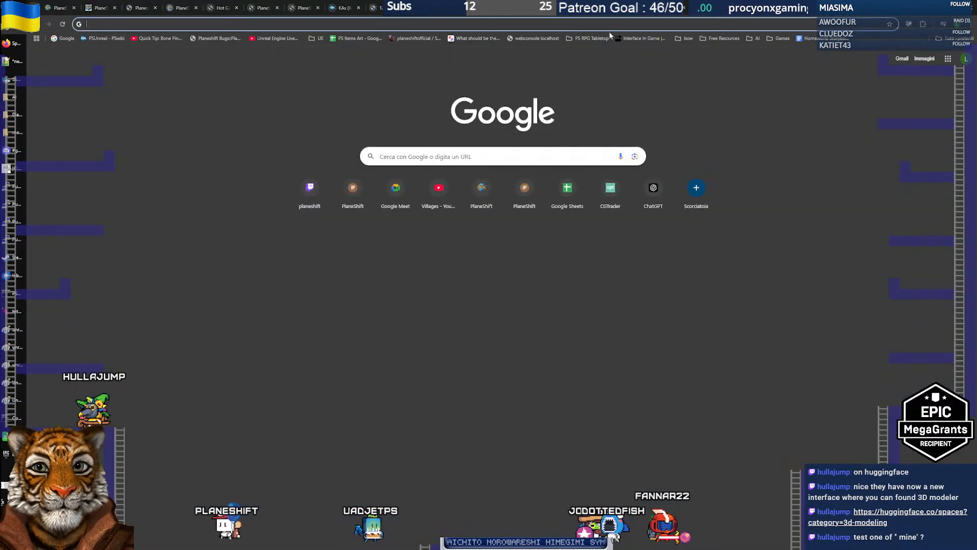
pyautogui.write('https://huggingface.co/spaces?category=3d-modeling')
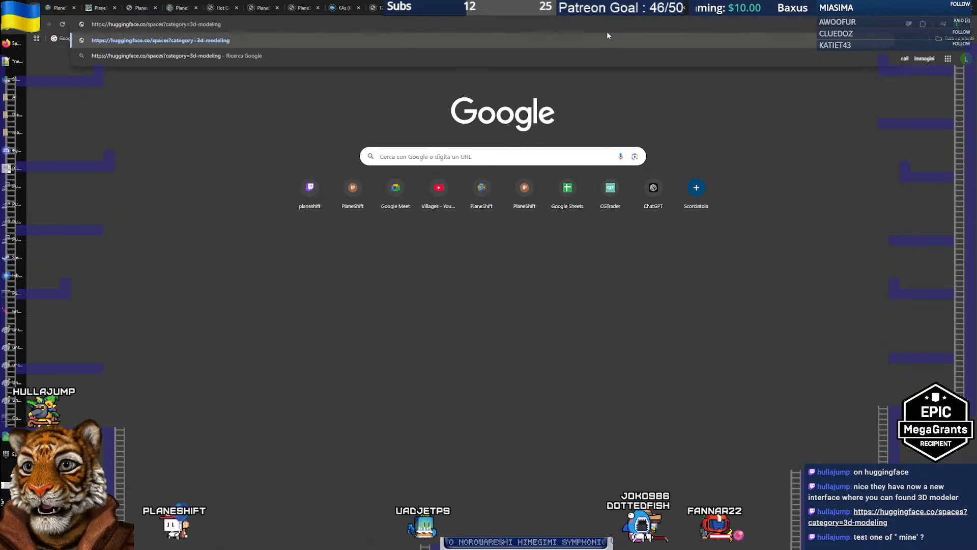
pyautogui.press('Return')
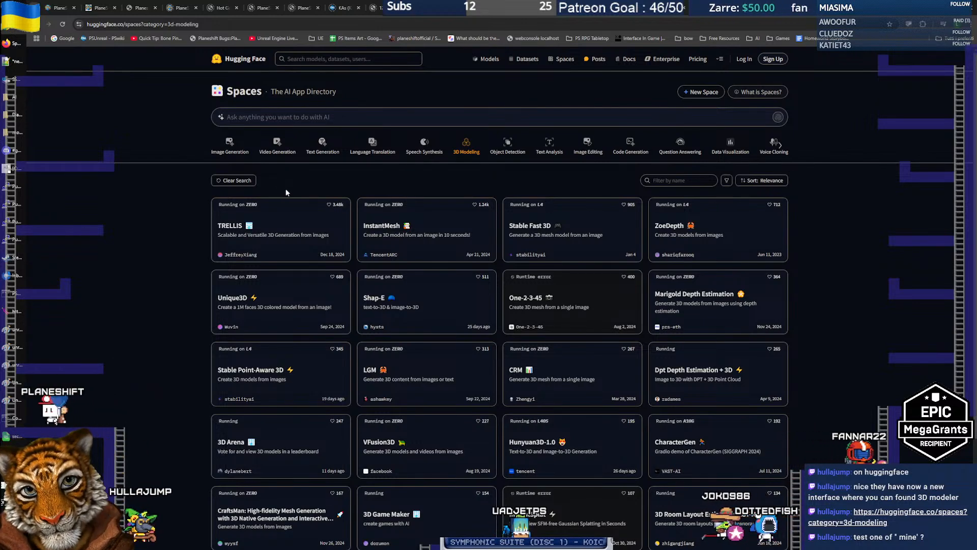
pyautogui.click(392, 228)
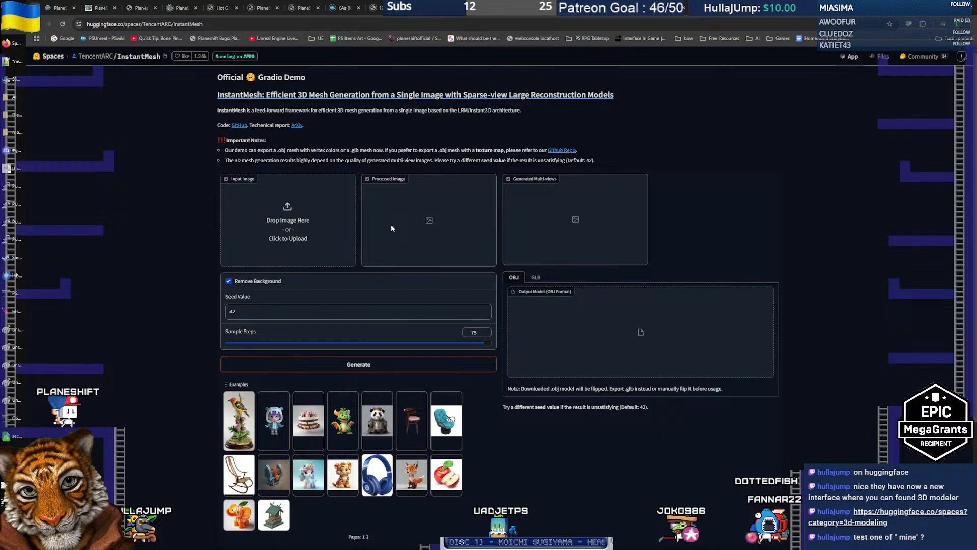
# Start choosing the input image for InstantMesh and browse to the sketches folder inside PS > grafica2D
pyautogui.click(286, 218)
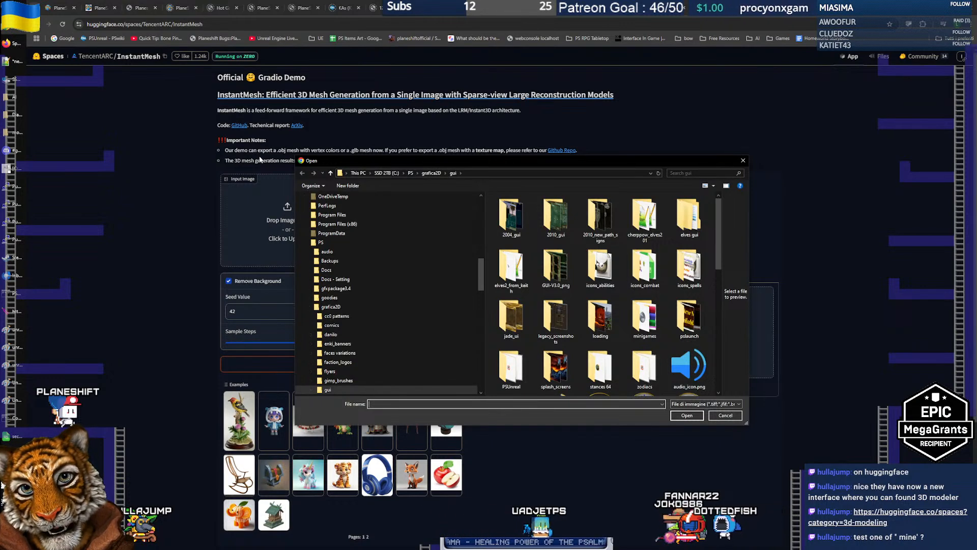
pyautogui.moveTo(359, 161); pyautogui.dragTo(373, 189)
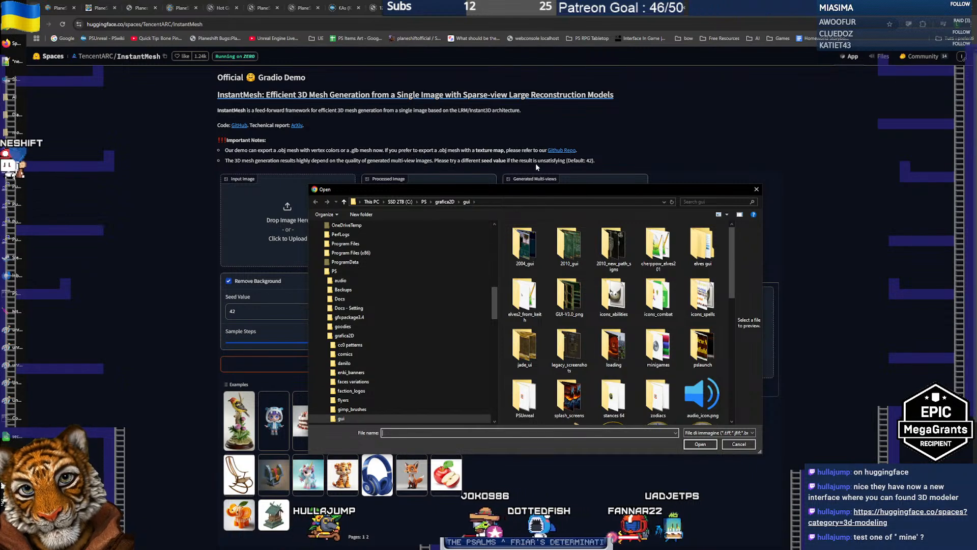
pyautogui.scroll(-5, 662, 290)
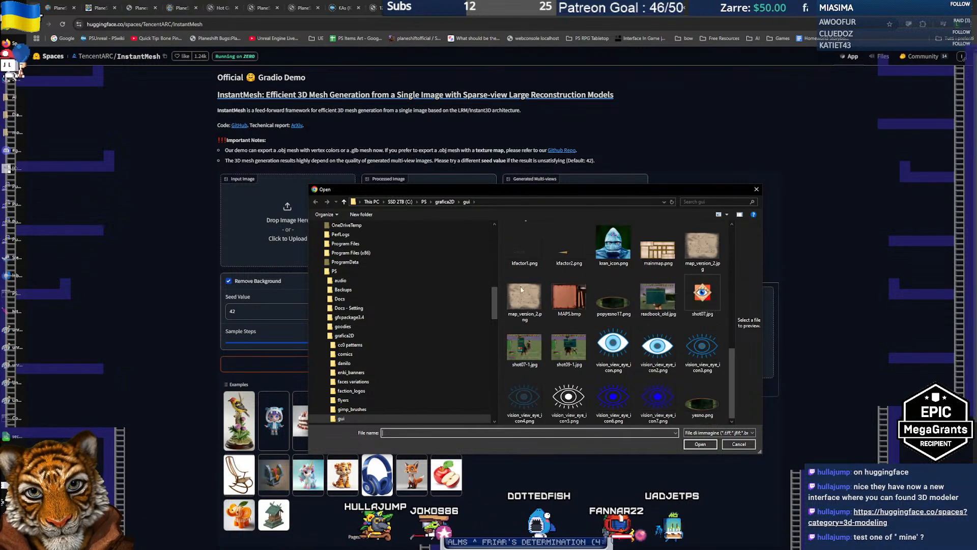
pyautogui.click(336, 271)
pyautogui.click(349, 335)
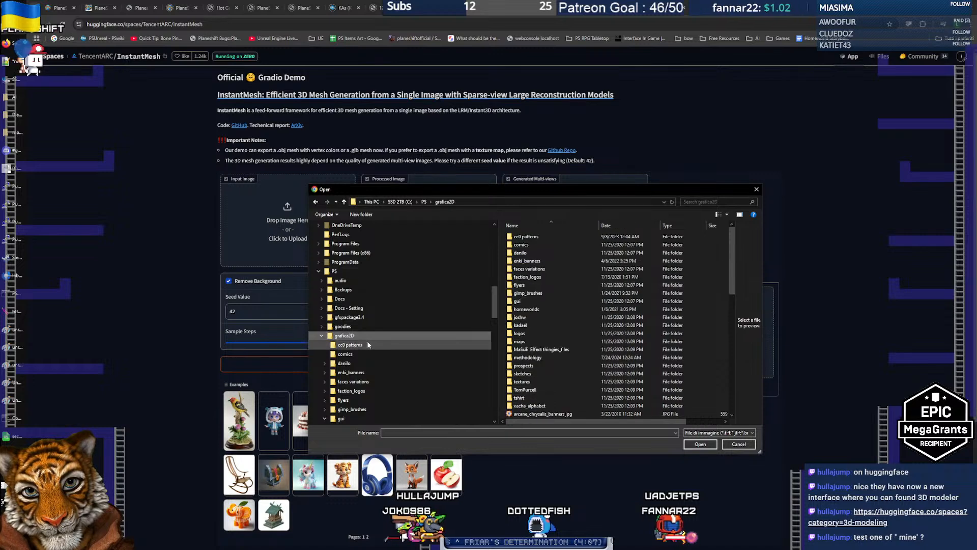
pyautogui.scroll(-4, 367, 338)
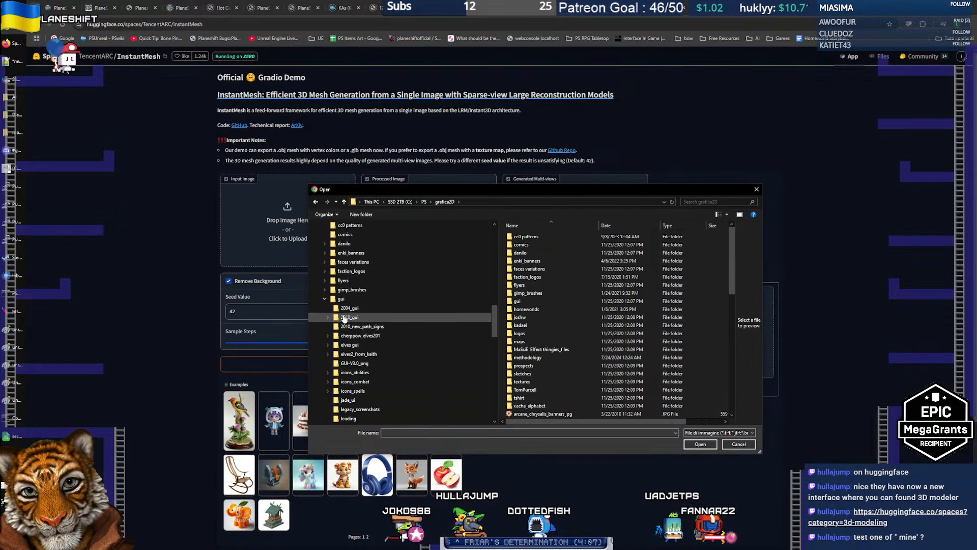
pyautogui.click(324, 299)
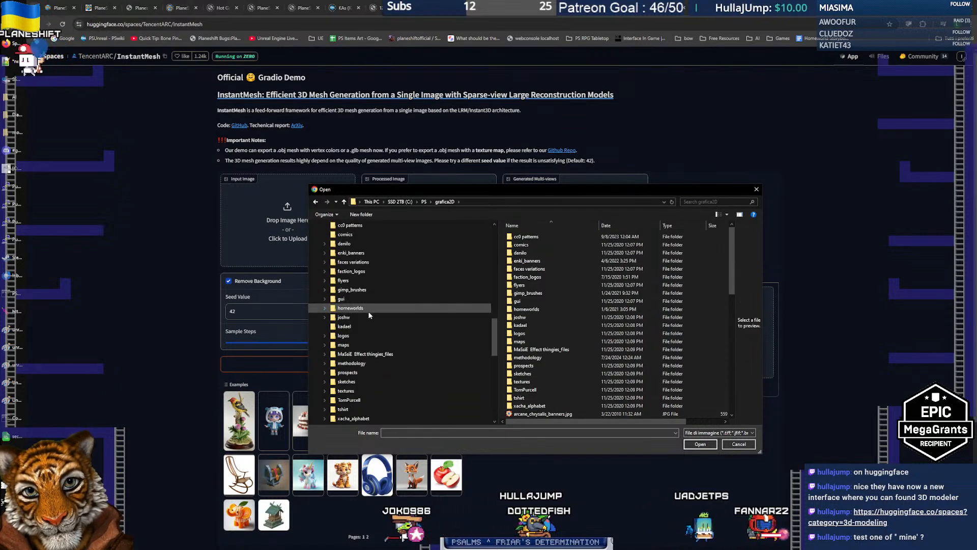
pyautogui.scroll(-1, 367, 311)
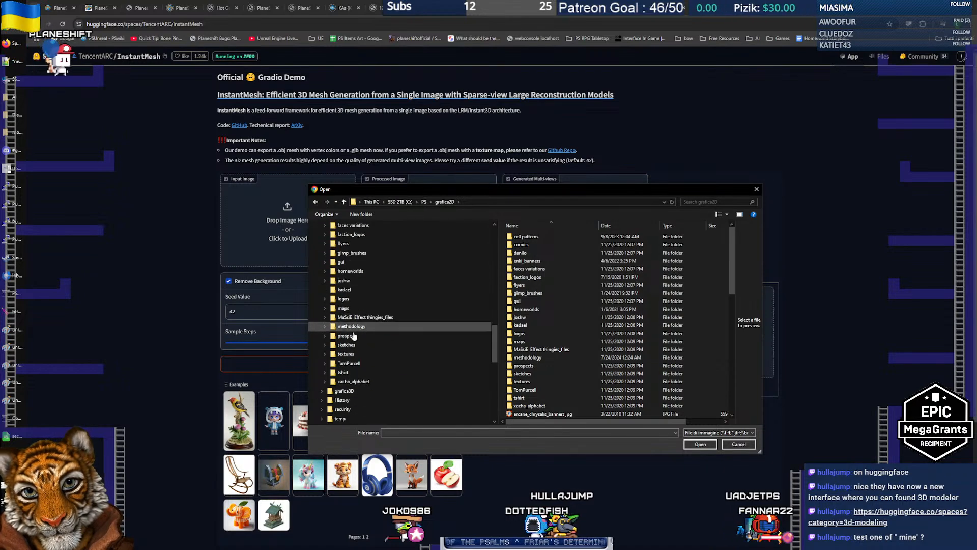
pyautogui.click(346, 353)
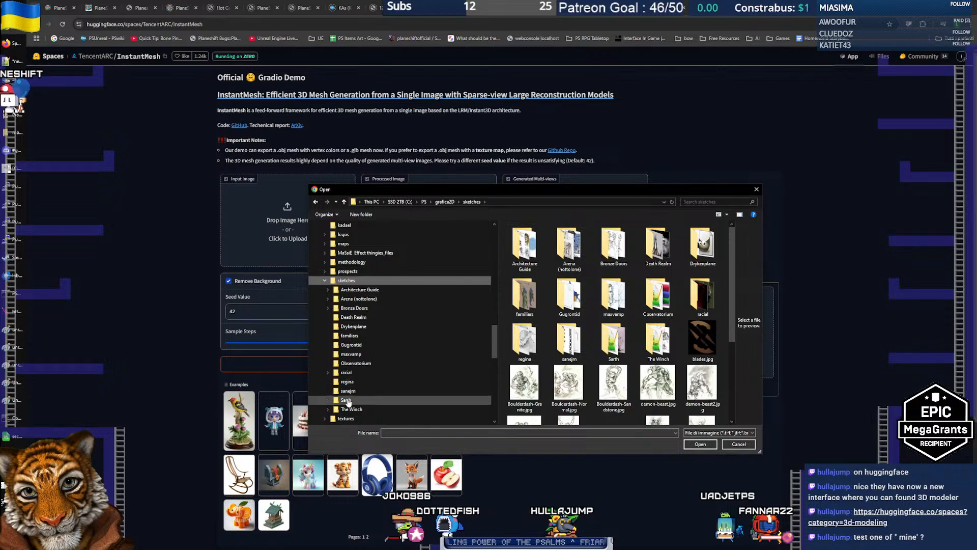
# Upload Diaboli_Arch_2500s.png from Architecture Guide > Diaboli and generate a 3D mesh from it
pyautogui.click(341, 292)
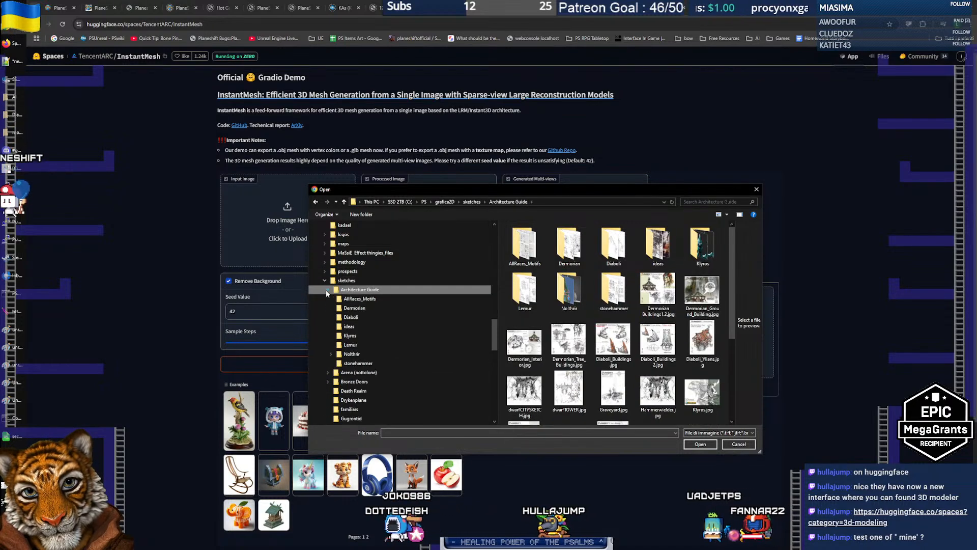
pyautogui.click(328, 289)
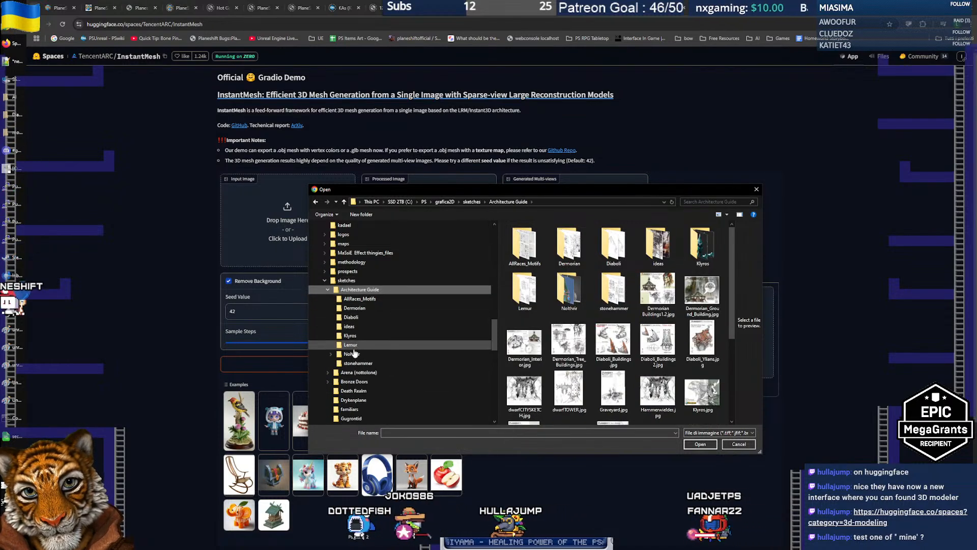
pyautogui.click(351, 317)
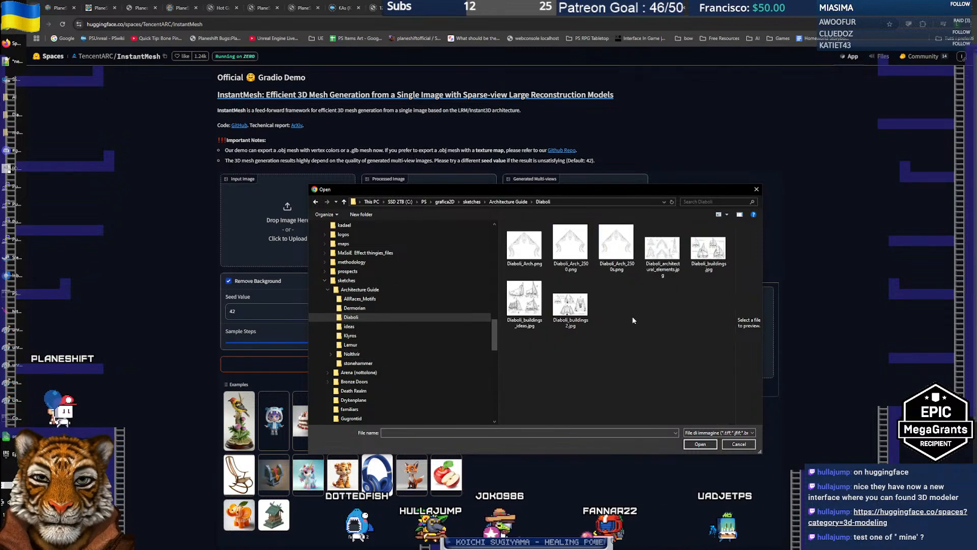
pyautogui.click(625, 251)
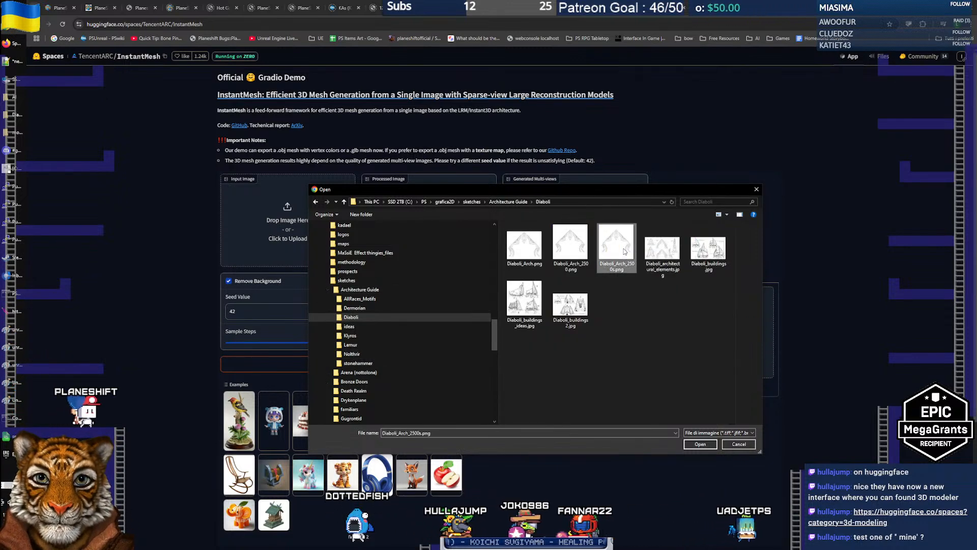
pyautogui.click(706, 446)
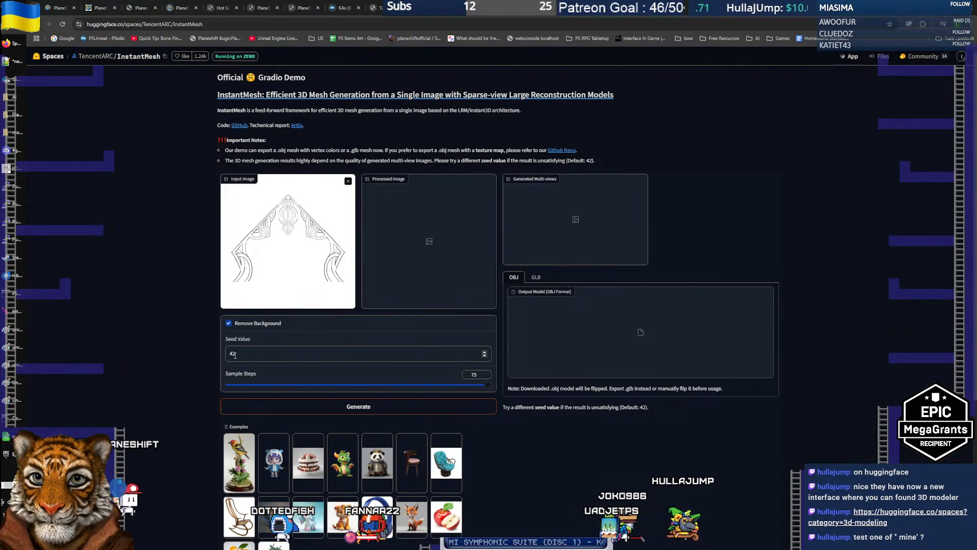
pyautogui.click(394, 407)
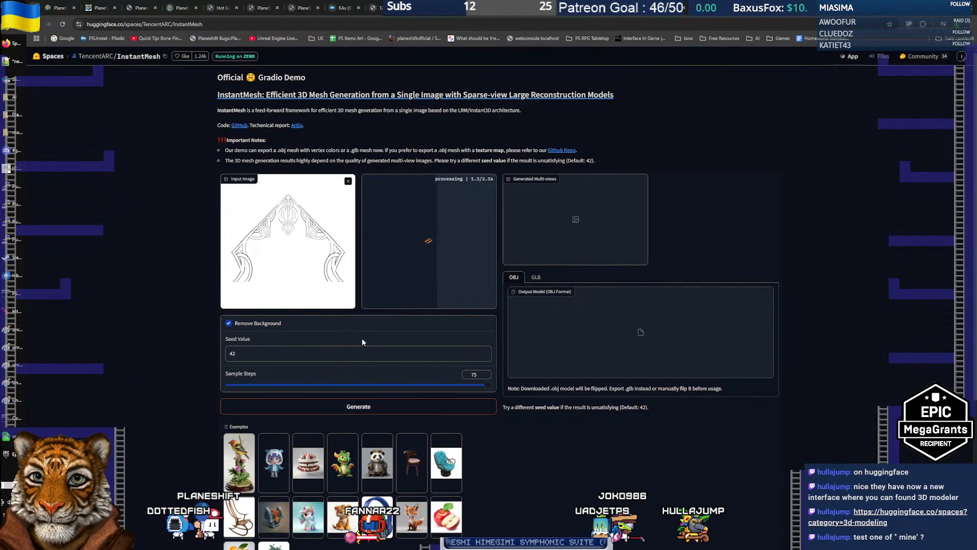
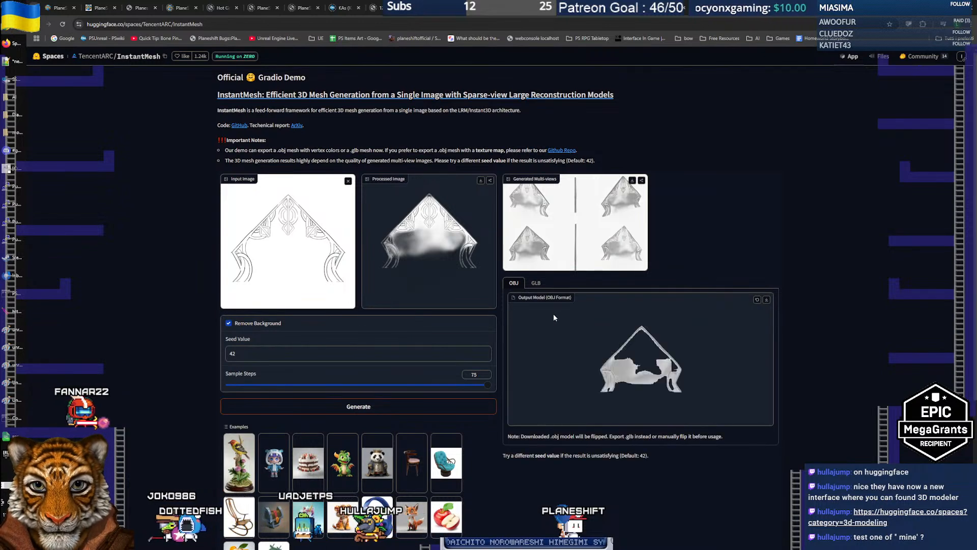
# Examine the generated OBJ model of the arch from several angles and up close
pyautogui.moveTo(641, 373); pyautogui.dragTo(765, 370)
pyautogui.moveTo(705, 373); pyautogui.dragTo(640, 379)
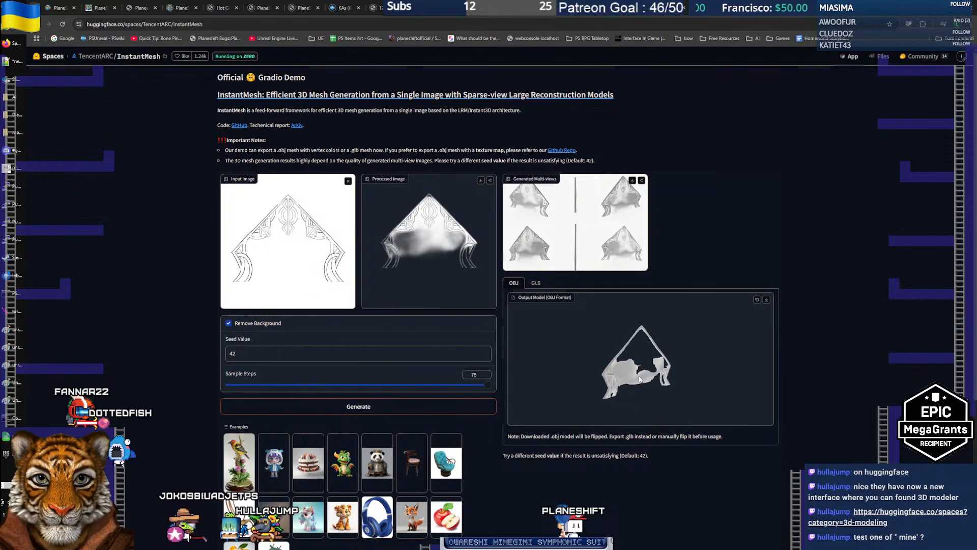
pyautogui.scroll(5, 648, 373)
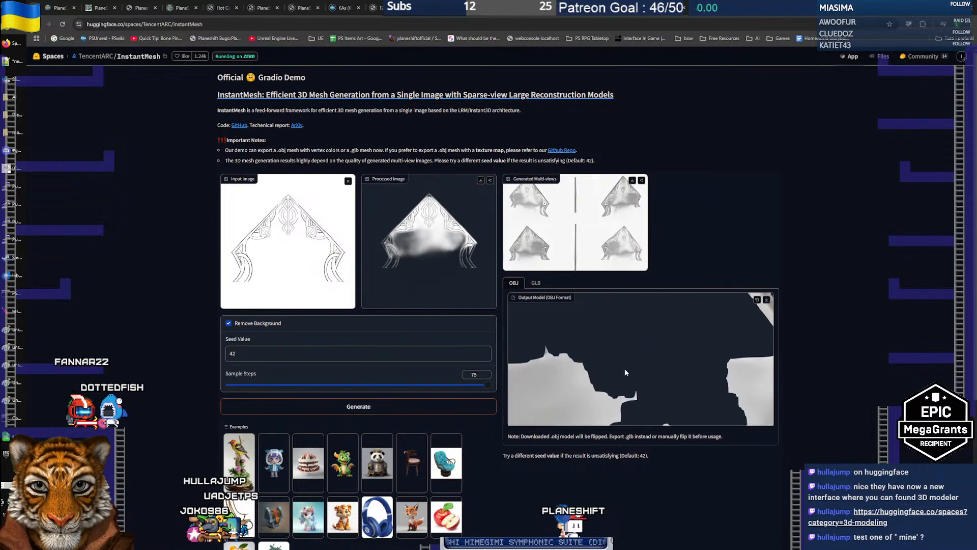
pyautogui.scroll(-4, 625, 369)
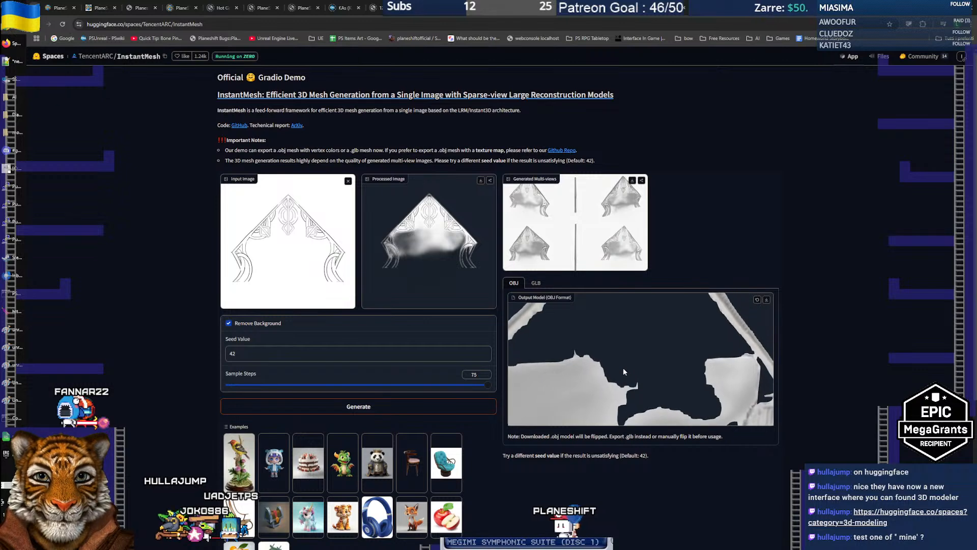
pyautogui.moveTo(588, 375); pyautogui.dragTo(675, 371)
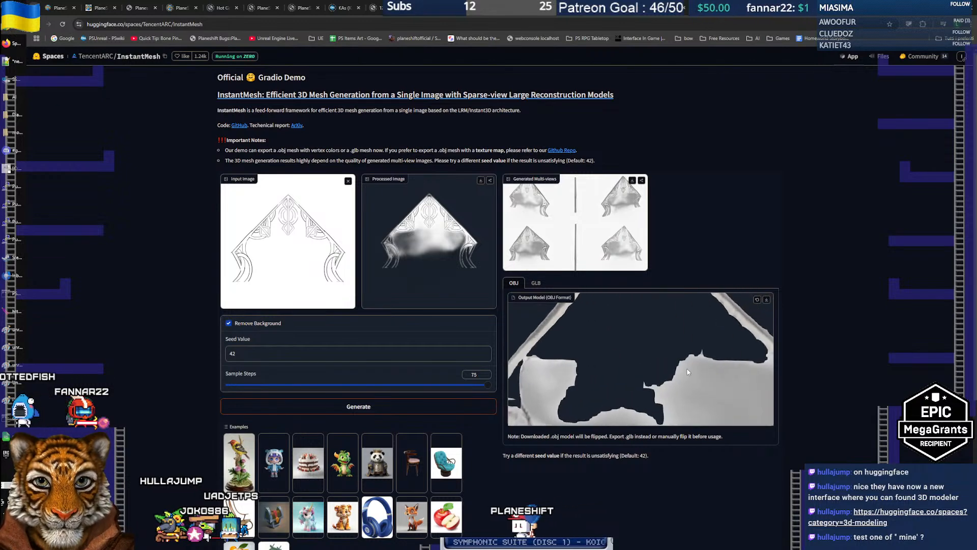
pyautogui.scroll(-3, 633, 365)
pyautogui.moveTo(634, 359); pyautogui.dragTo(611, 359)
pyautogui.scroll(-2, 586, 361)
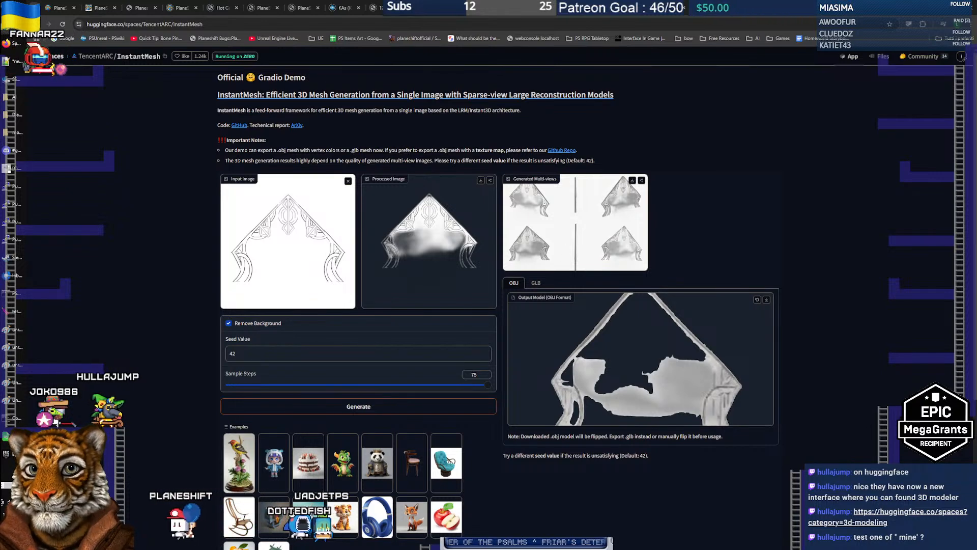
# Go back to the Hugging Face Spaces list and switch to GIMP with the arch sketch
pyautogui.click(35, 24)
pyautogui.hotkey('alt', 'Tab')
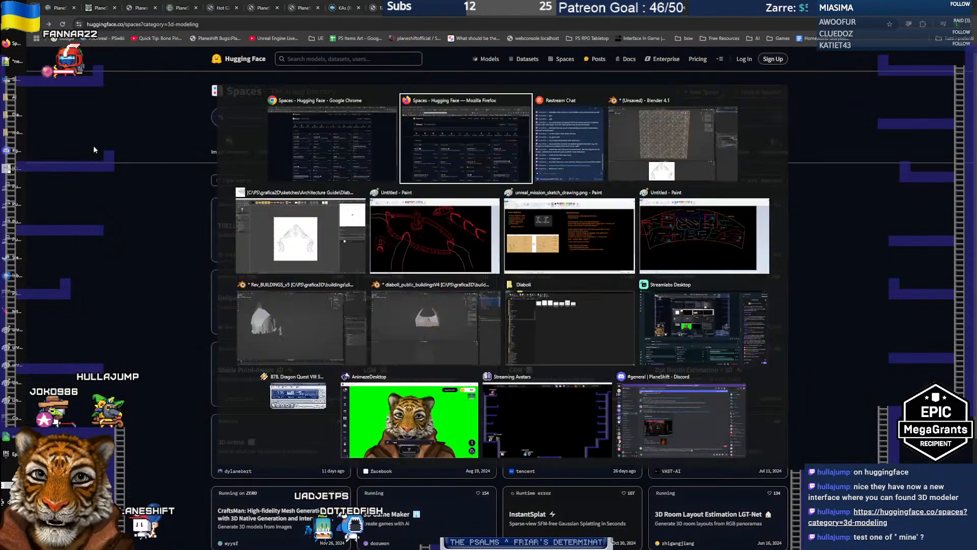
pyautogui.hotkey('alt', 'Tab')
pyautogui.hotkey('alt', 'Tab')
pyautogui.hotkey('alt', 'Tab')
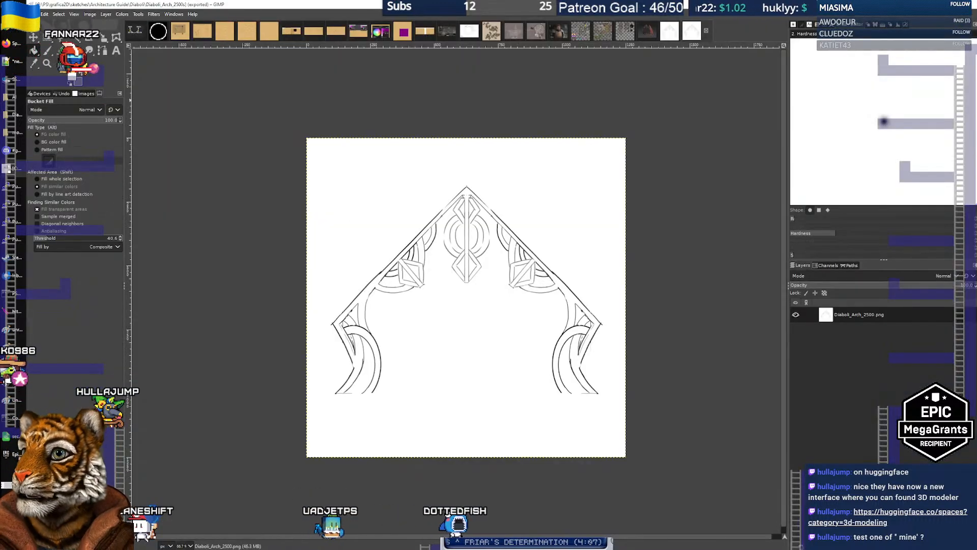
# Try to create a new image from the clipboard contents
pyautogui.click(44, 14)
pyautogui.click(167, 36)
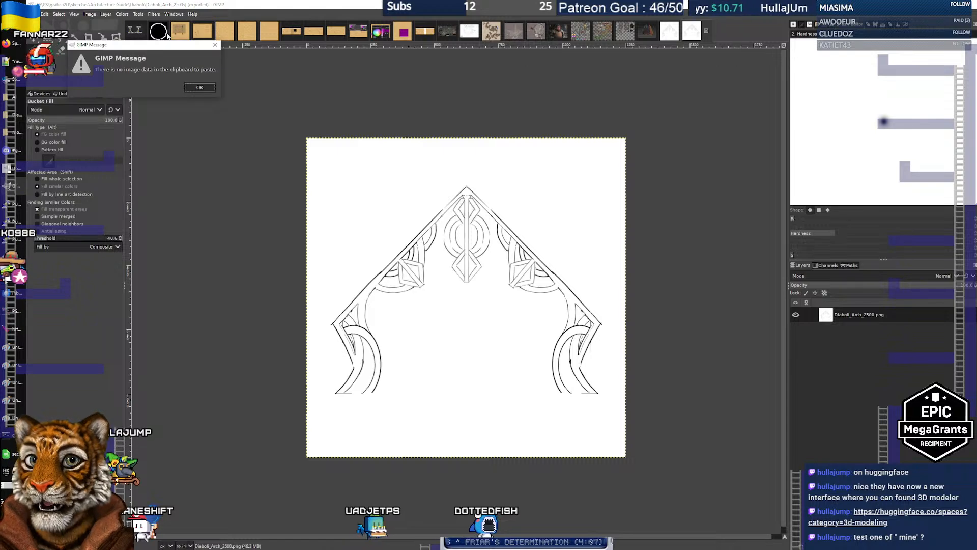
pyautogui.click(199, 87)
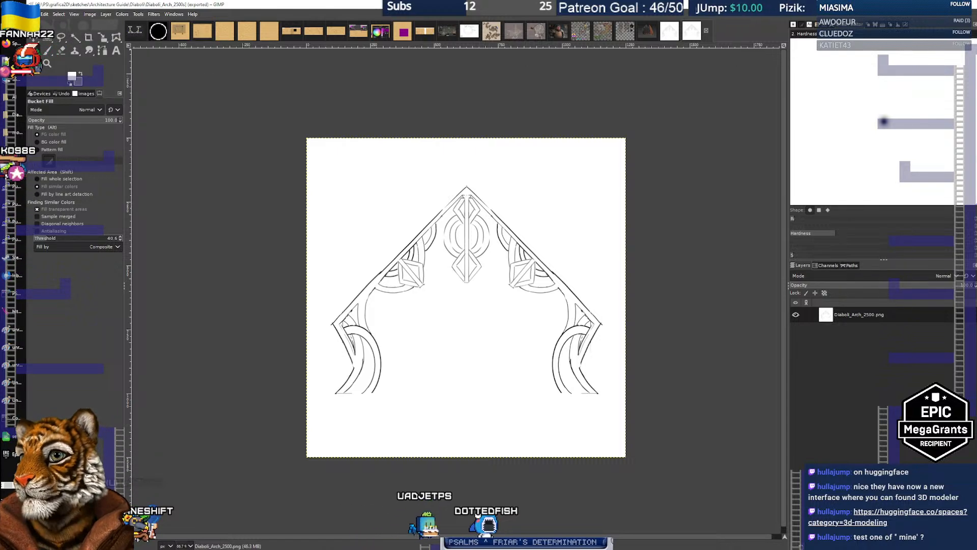
# Create a new blank image of 2500 × 2500 px
pyautogui.click(31, 14)
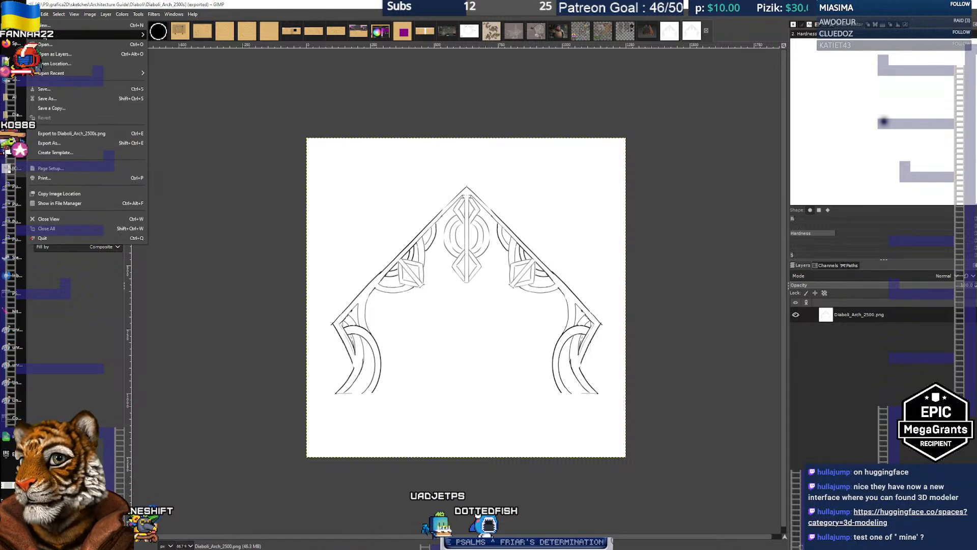
pyautogui.click(51, 25)
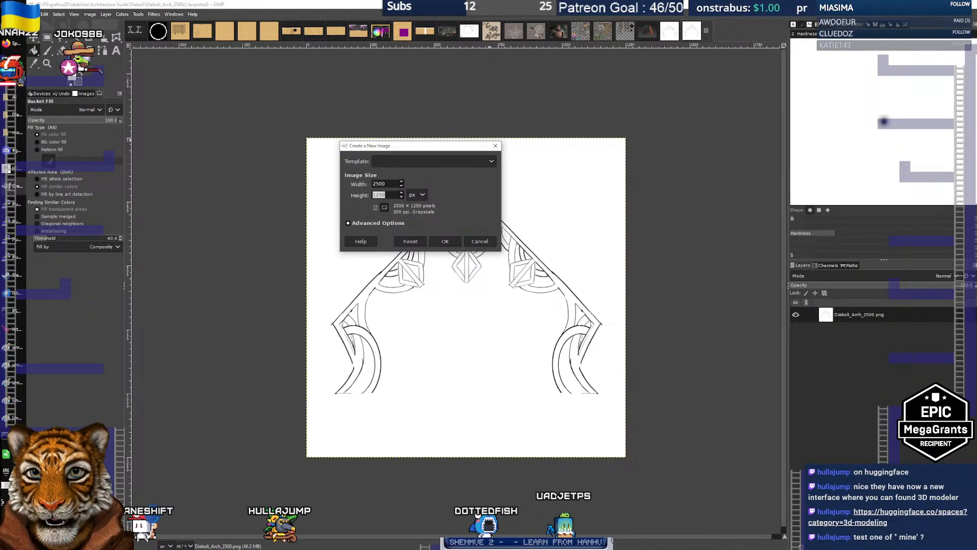
pyautogui.write('25')
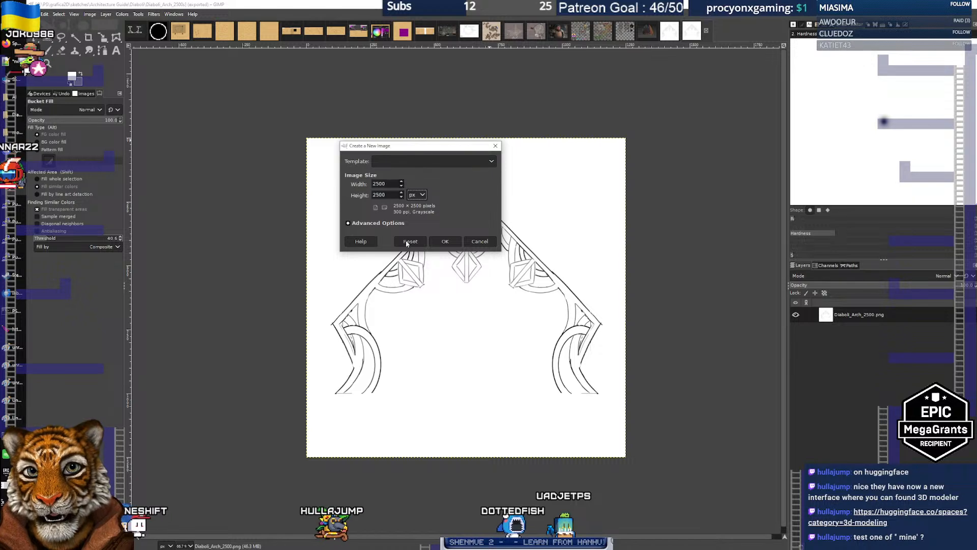
pyautogui.click(445, 241)
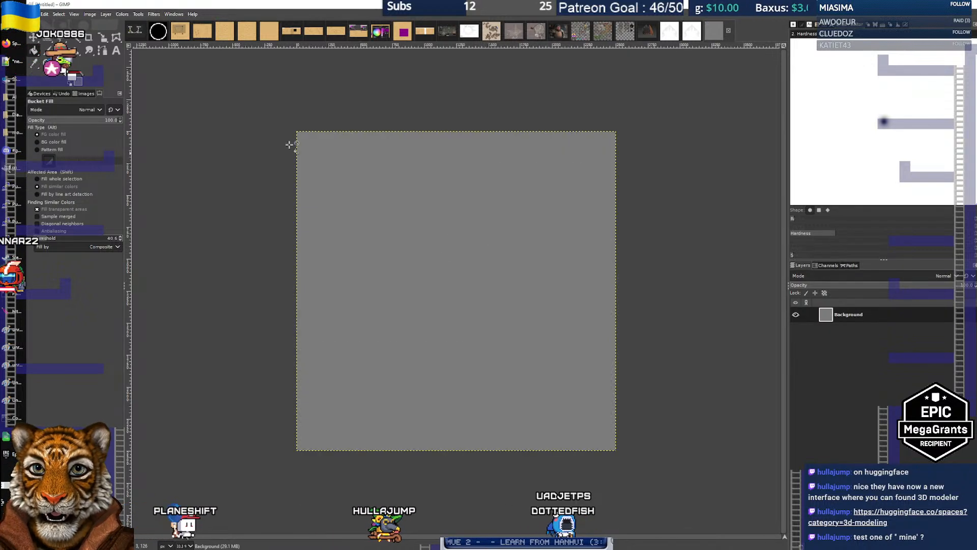
# Select two overlapping ellipses running diagonally across the gray canvas, about 1179 × 1155 px and 1317 × 1269 px
pyautogui.click(47, 37)
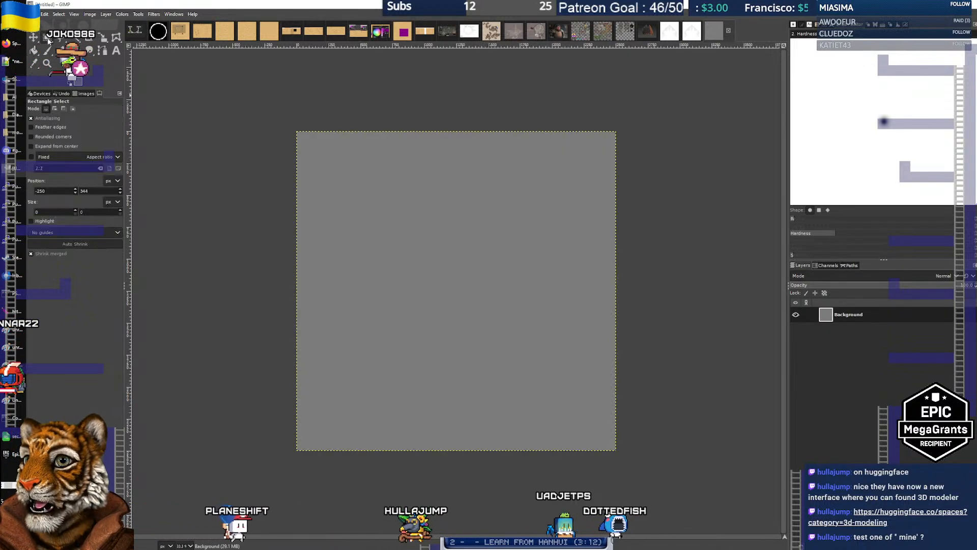
pyautogui.click(61, 37)
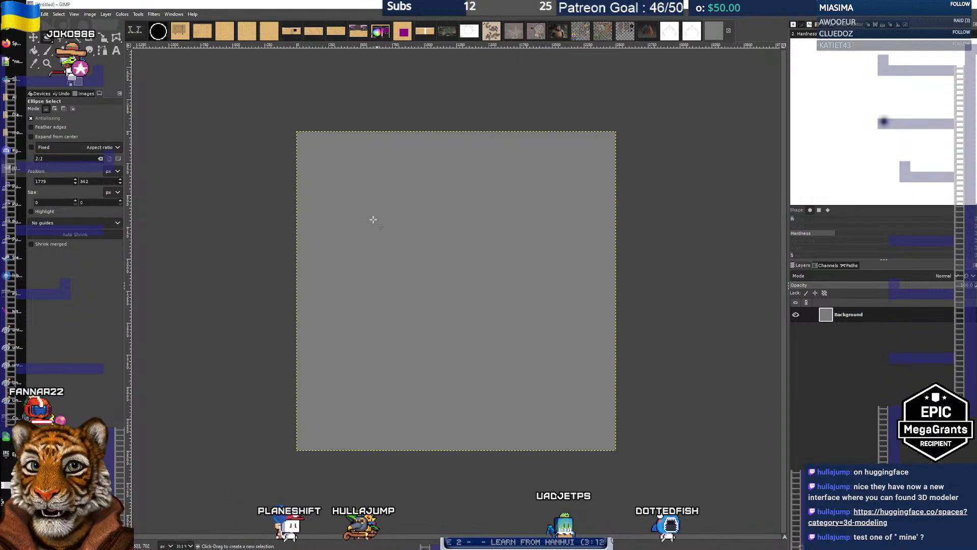
pyautogui.moveTo(348, 170); pyautogui.dragTo(499, 318)
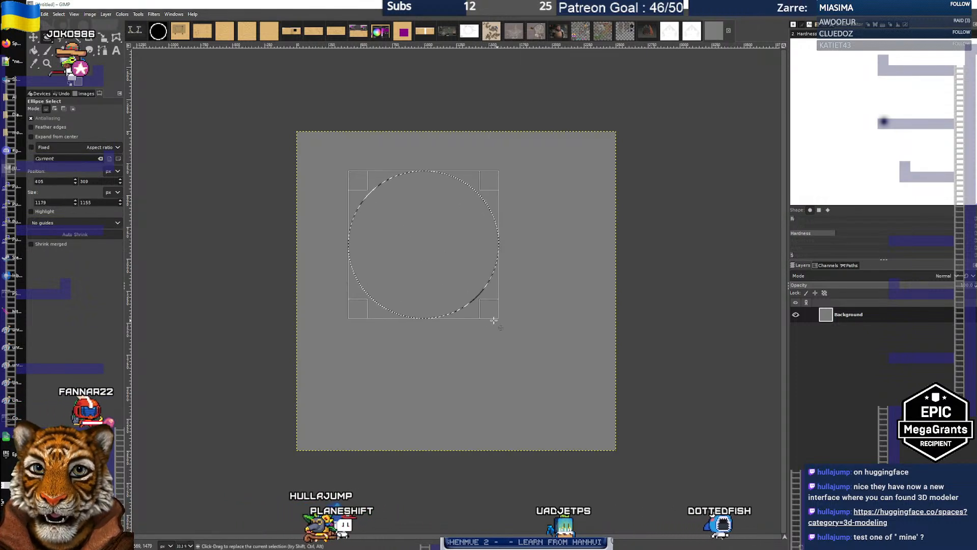
pyautogui.moveTo(437, 252); pyautogui.dragTo(599, 416)
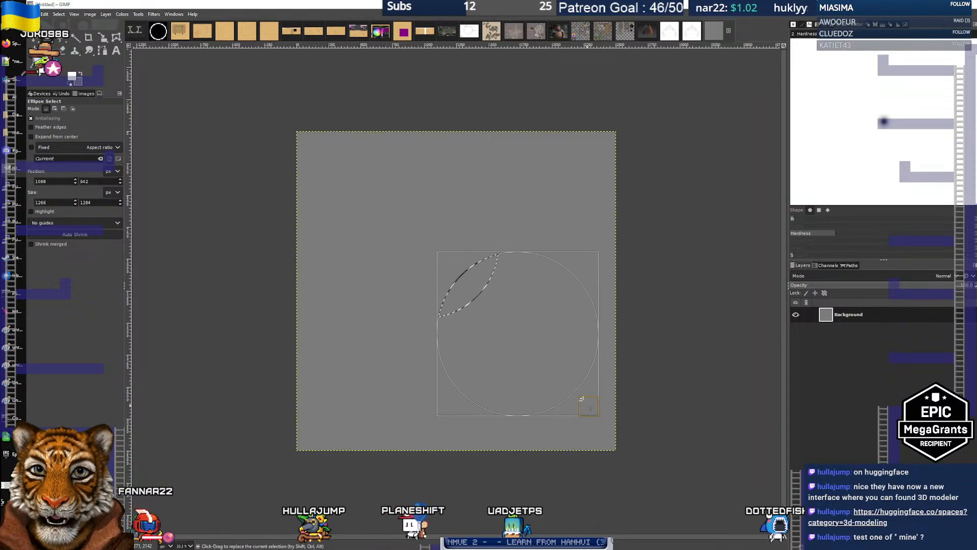
pyautogui.hotkey('ctrl', 'z')
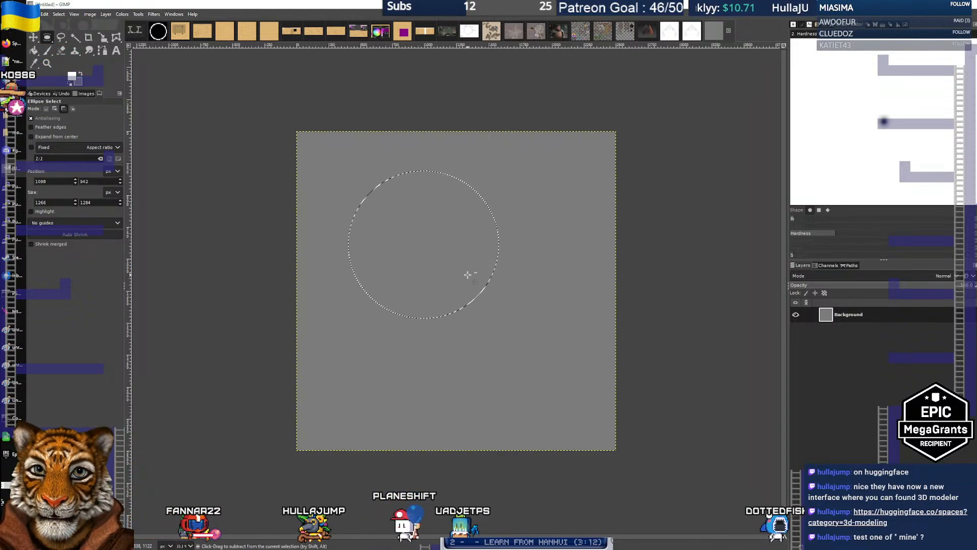
pyautogui.moveTo(433, 241); pyautogui.dragTo(600, 401)
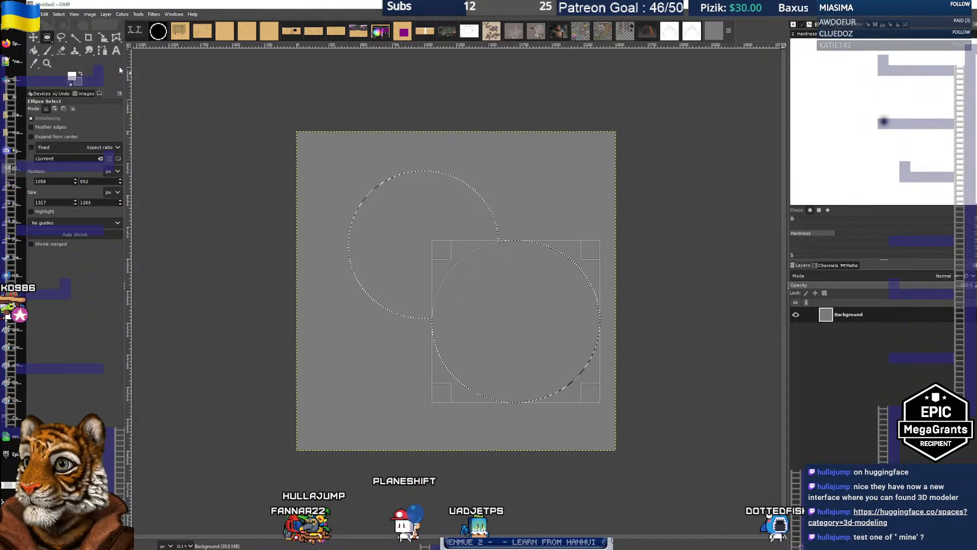
# Reset the colors to default and bucket-fill the joined ellipse selection with black
pyautogui.click(36, 51)
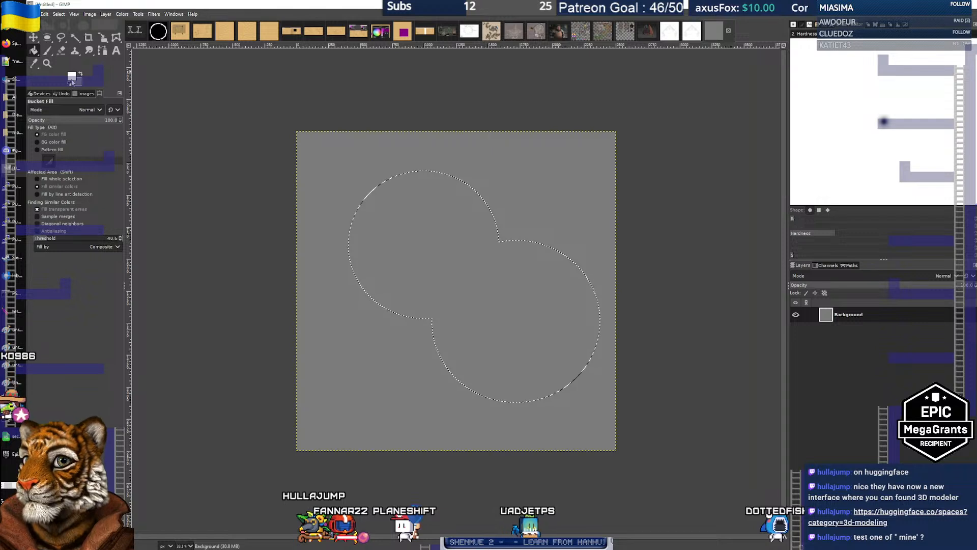
pyautogui.click(71, 80)
pyautogui.press('Escape')
pyautogui.click(69, 84)
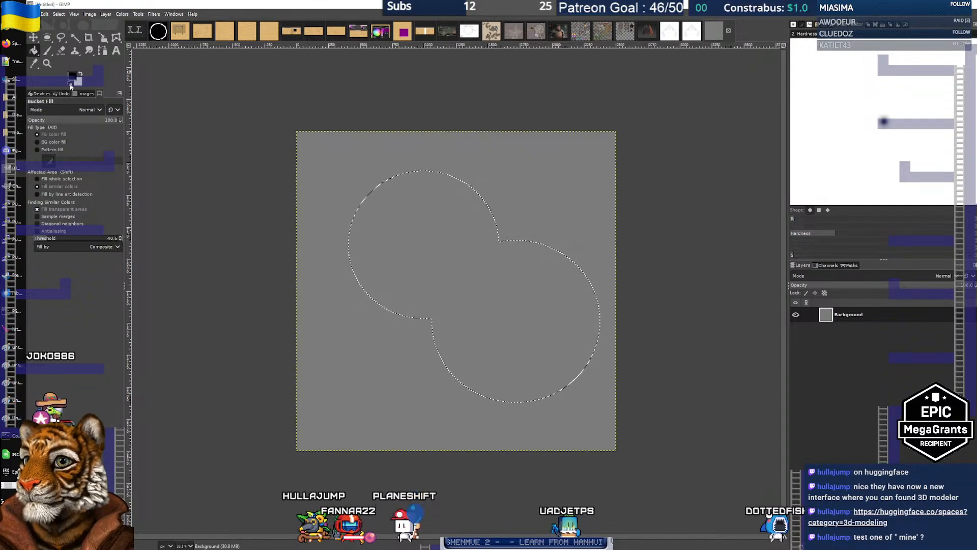
pyautogui.click(381, 245)
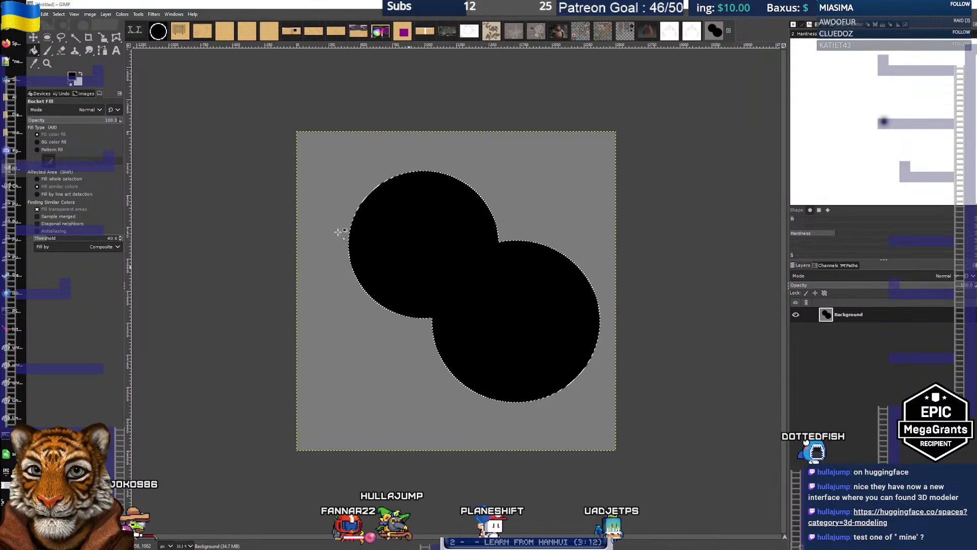
# Export the image as test_displacement.png in the Diaboli folder with the default PNG options
pyautogui.click(32, 14)
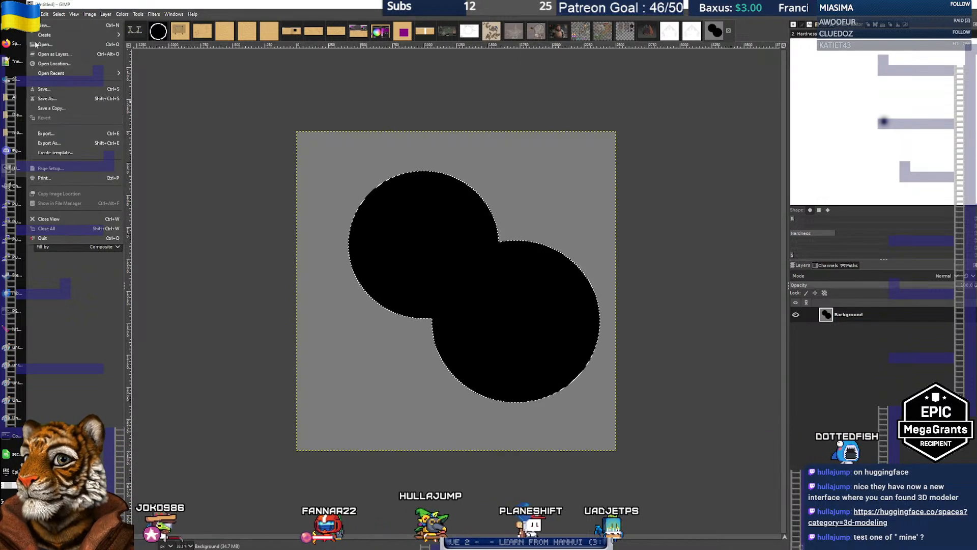
pyautogui.click(57, 144)
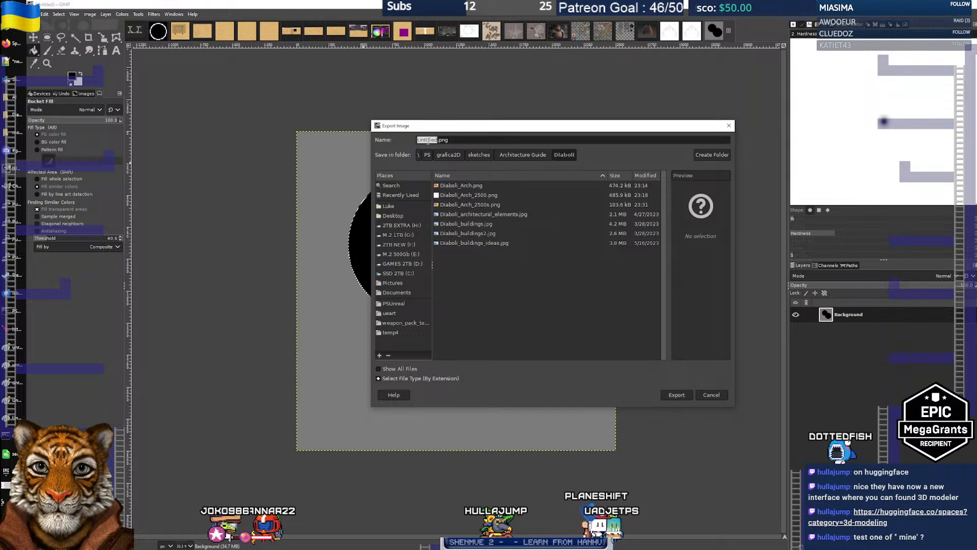
pyautogui.write('test')
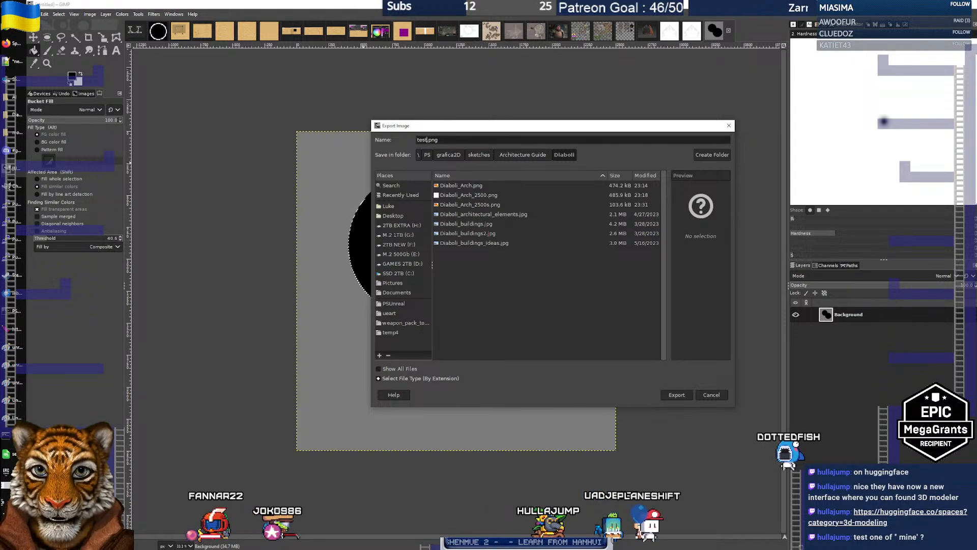
pyautogui.write('_displacem')
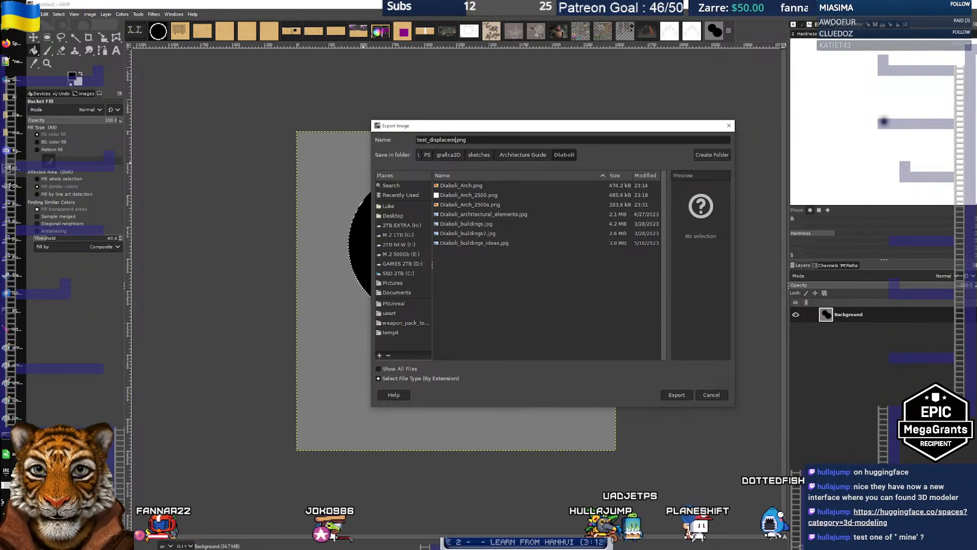
pyautogui.write('ent')
pyautogui.press('Return')
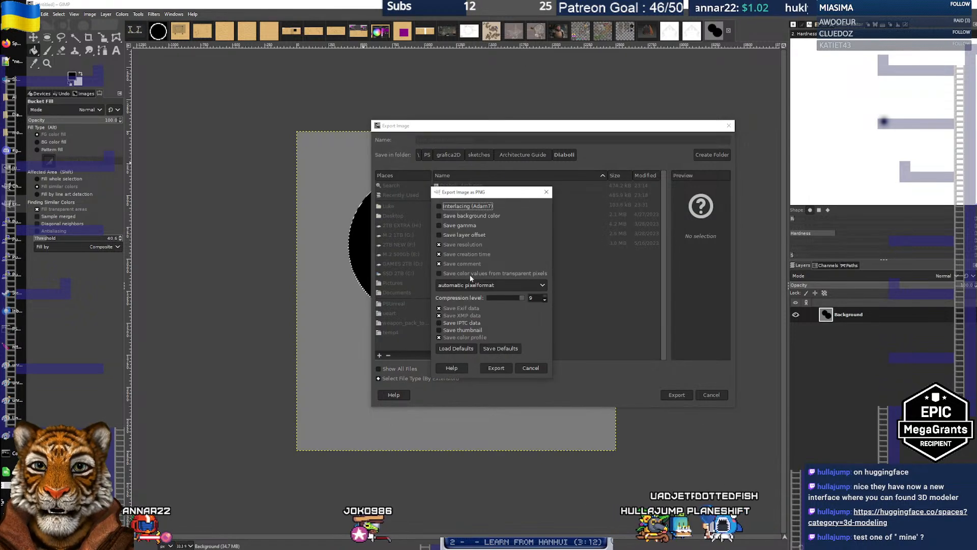
pyautogui.click(502, 368)
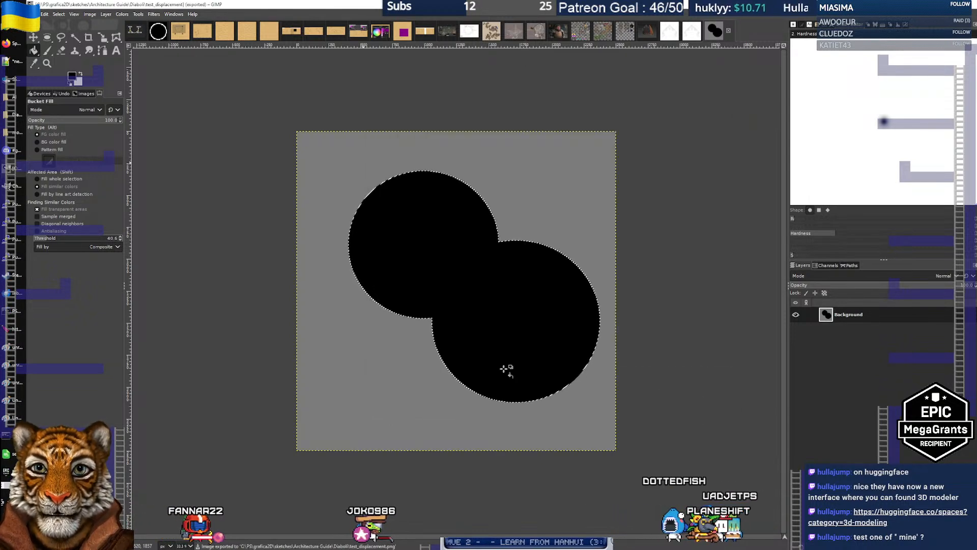
# Close the foreground color dialog and switch to the Blender scene with the displaced plane
pyautogui.hotkey('alt', 'Tab')
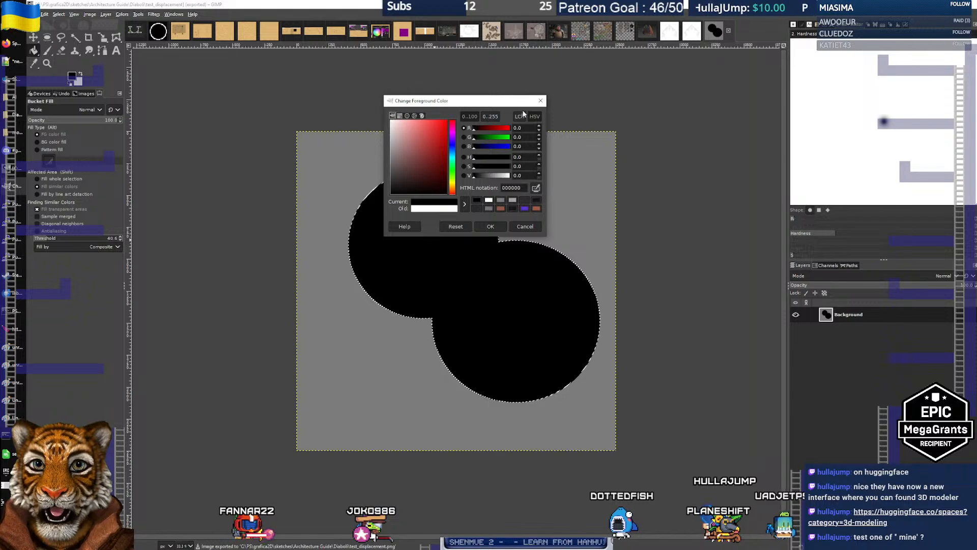
pyautogui.click(540, 100)
pyautogui.hotkey('alt', 'Tab')
pyautogui.hotkey('alt', 'Tab')
pyautogui.hotkey('alt', 'Tab')
pyautogui.hotkey('alt', 'Tab')
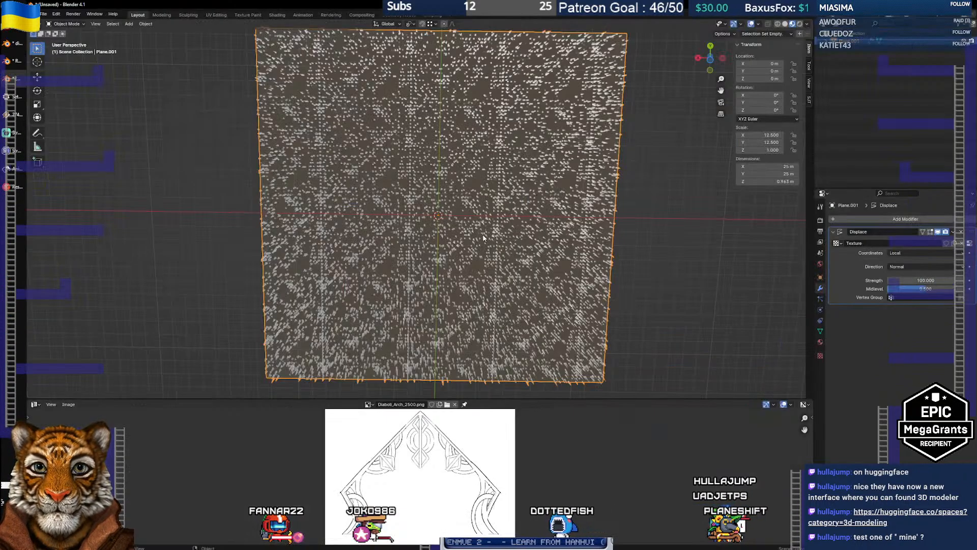
# Load test_displacement.png as the image of the texture used by the plane's Displace modifier
pyautogui.moveTo(484, 237); pyautogui.dragTo(496, 214)
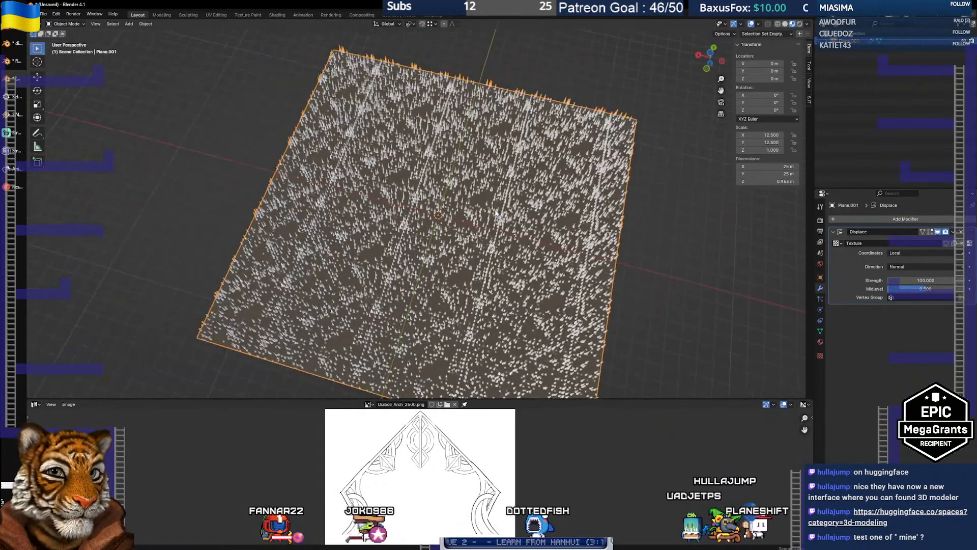
pyautogui.click(820, 355)
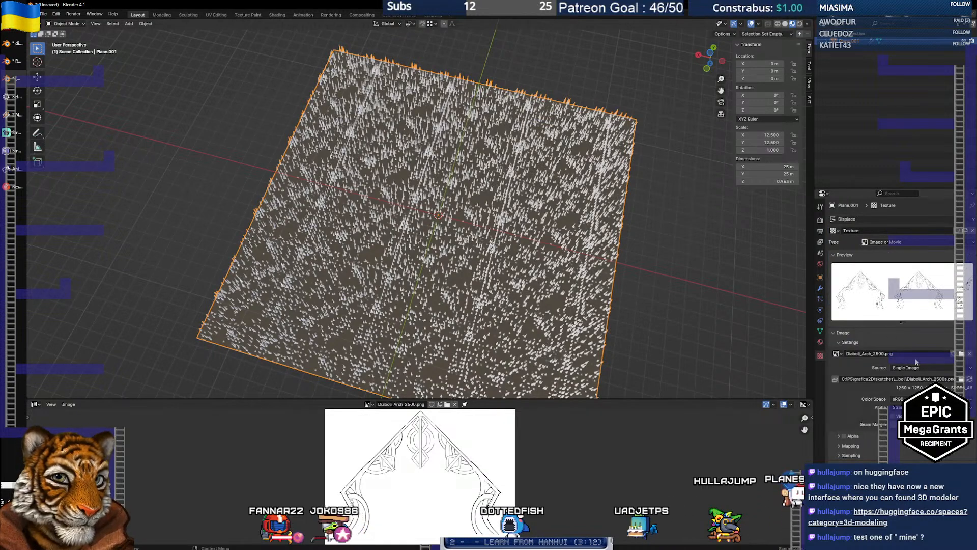
pyautogui.click(961, 354)
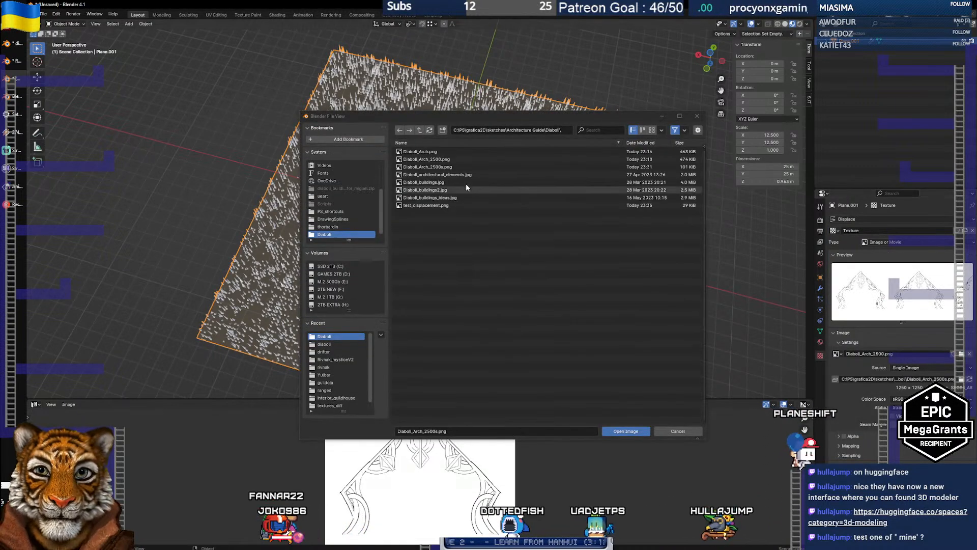
pyautogui.click(432, 206)
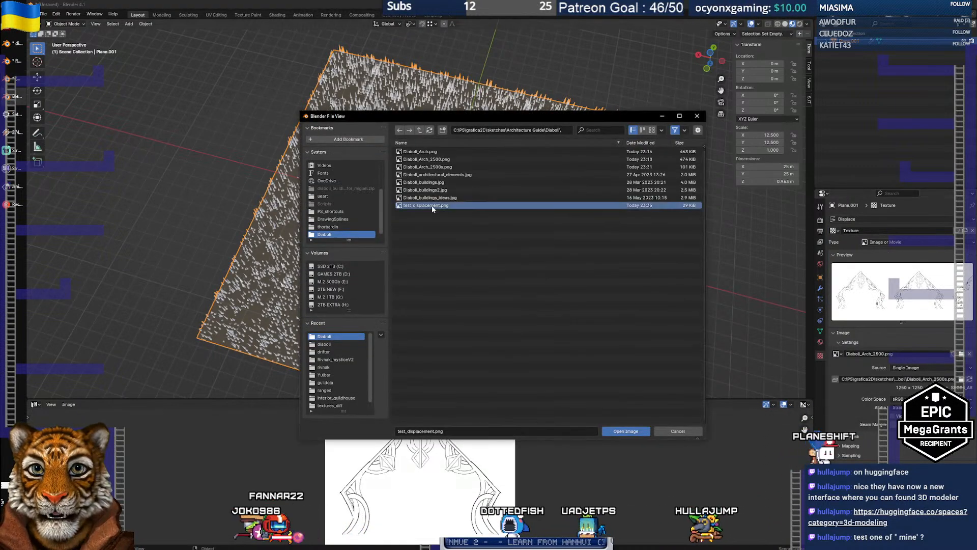
pyautogui.click(631, 431)
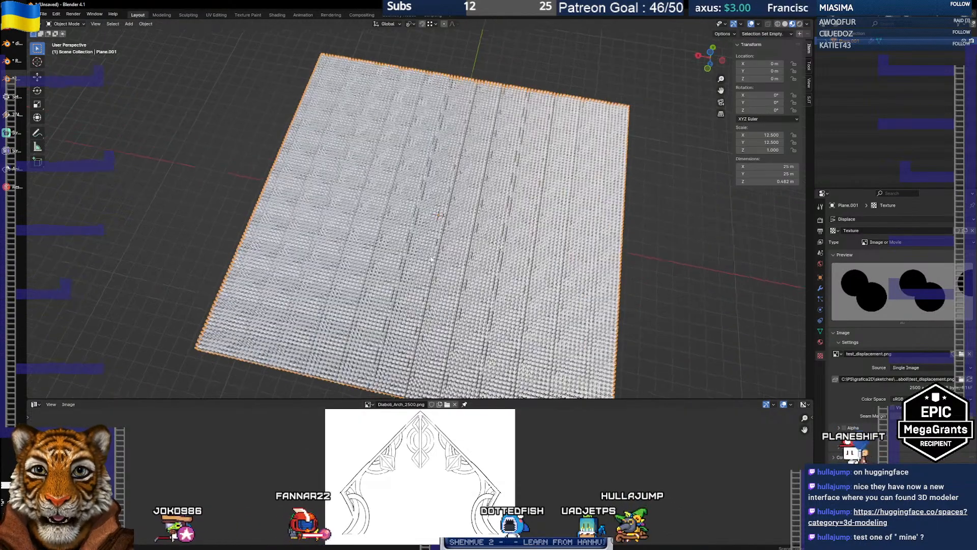
# Inspect the plane's displaced surface up close and apply the plane's scale
pyautogui.moveTo(430, 259)
pyautogui.mouseDown()
pyautogui.moveTo(458, 198)
pyautogui.moveTo(429, 266)
pyautogui.mouseUp()
pyautogui.scroll(4, 428, 272)
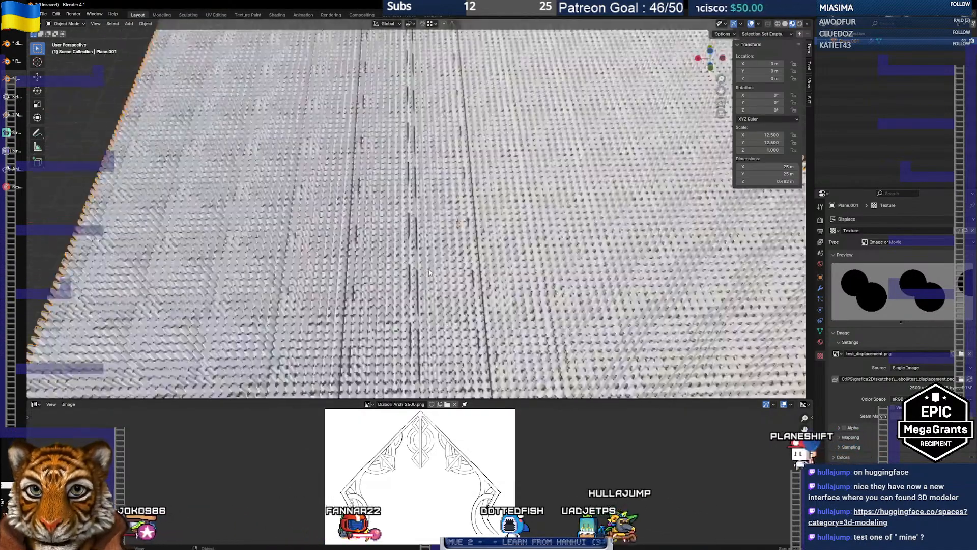
pyautogui.scroll(4, 429, 272)
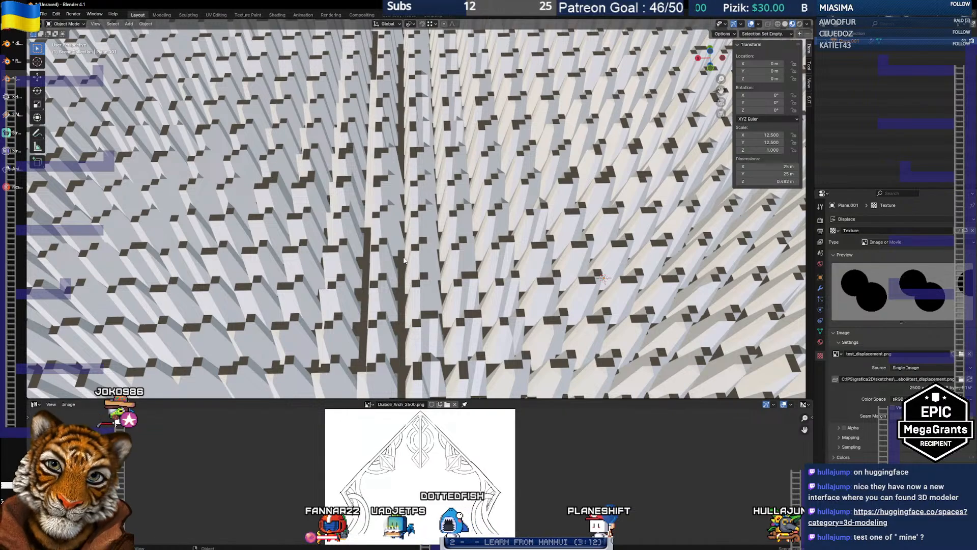
pyautogui.scroll(-6, 401, 257)
pyautogui.scroll(-5, 398, 285)
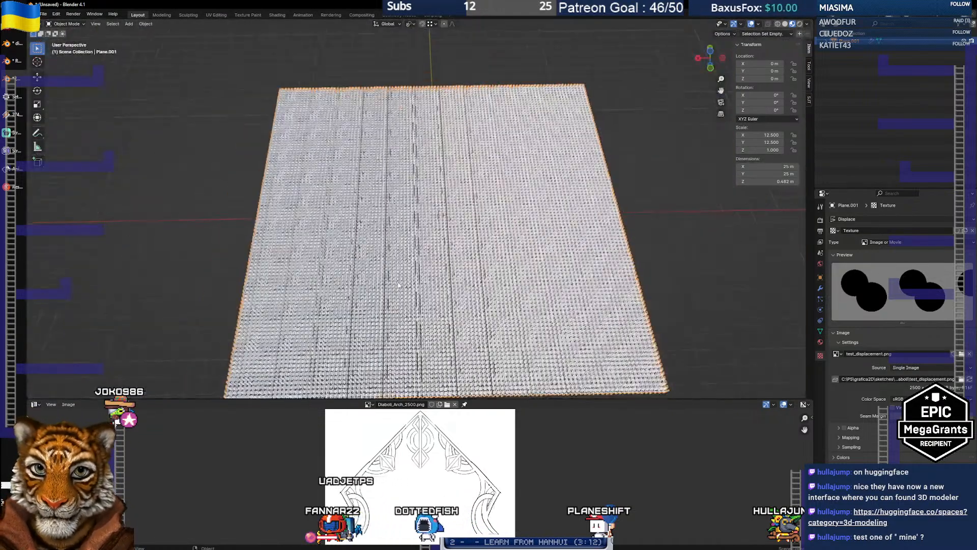
pyautogui.scroll(1, 399, 285)
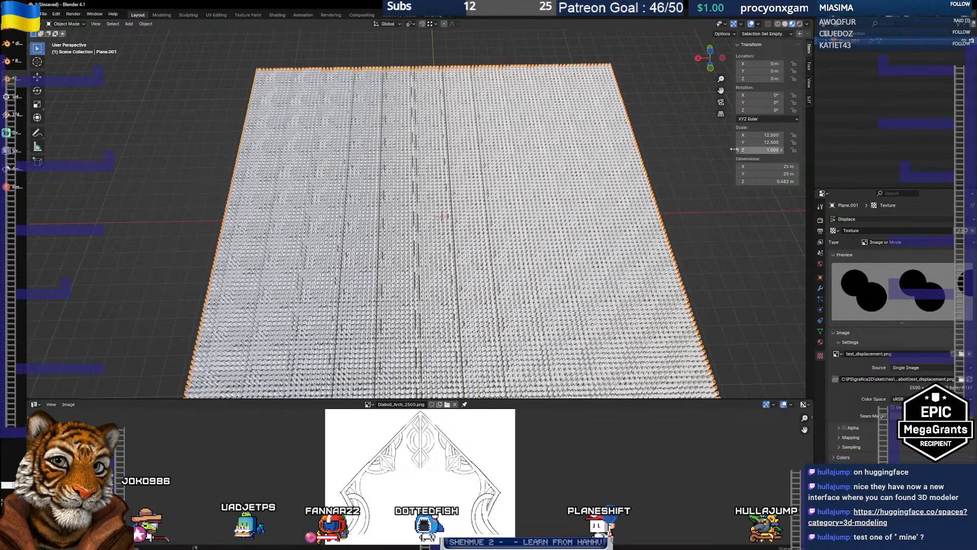
pyautogui.hotkey('ctrl', 'a')
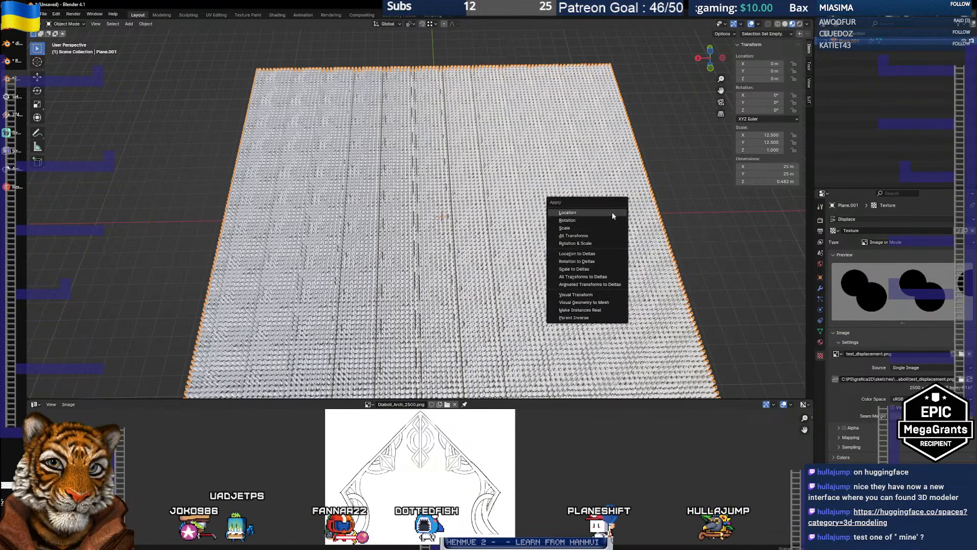
pyautogui.click(590, 226)
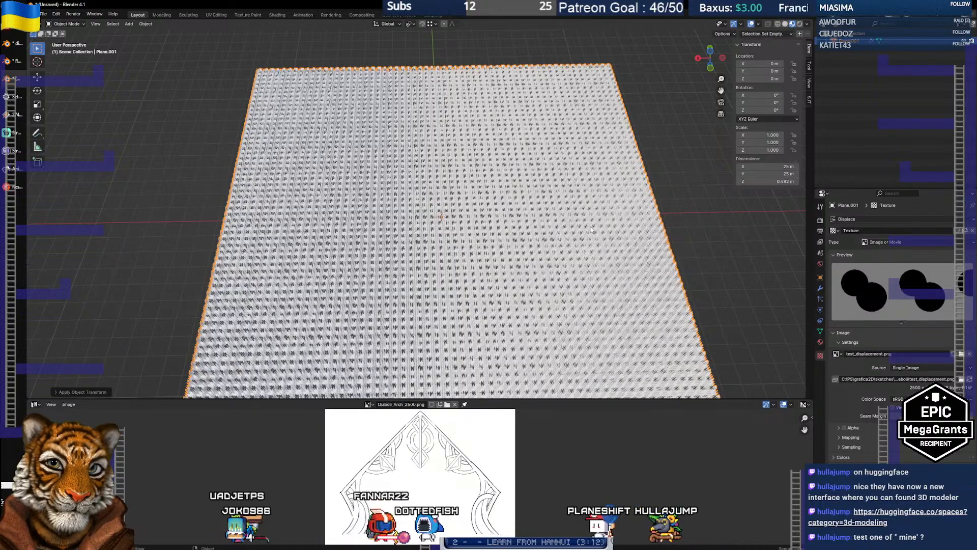
# Scale the displaced plane down uniformly to about 0.222, roughly 5.56 m wide
pyautogui.scroll(6, 591, 229)
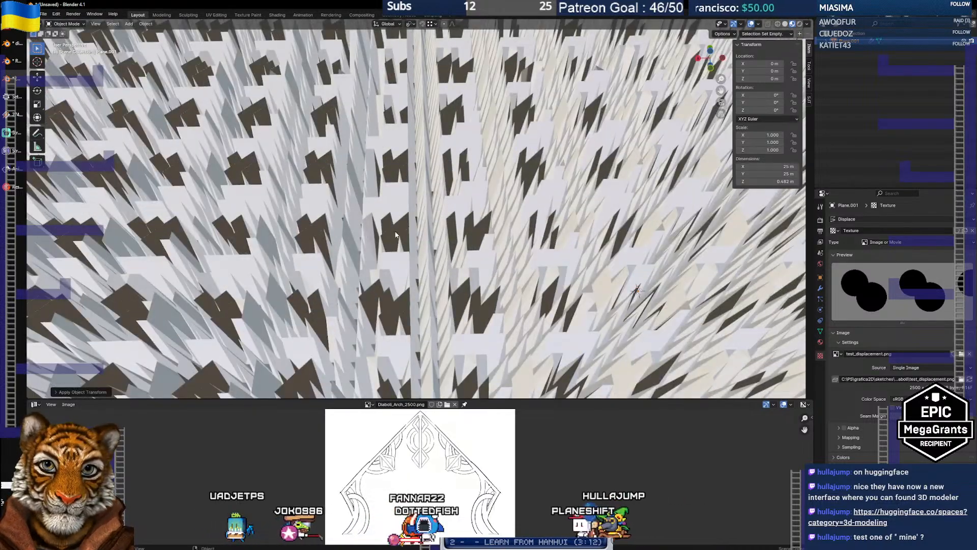
pyautogui.scroll(-8, 384, 232)
pyautogui.moveTo(460, 275); pyautogui.dragTo(508, 260)
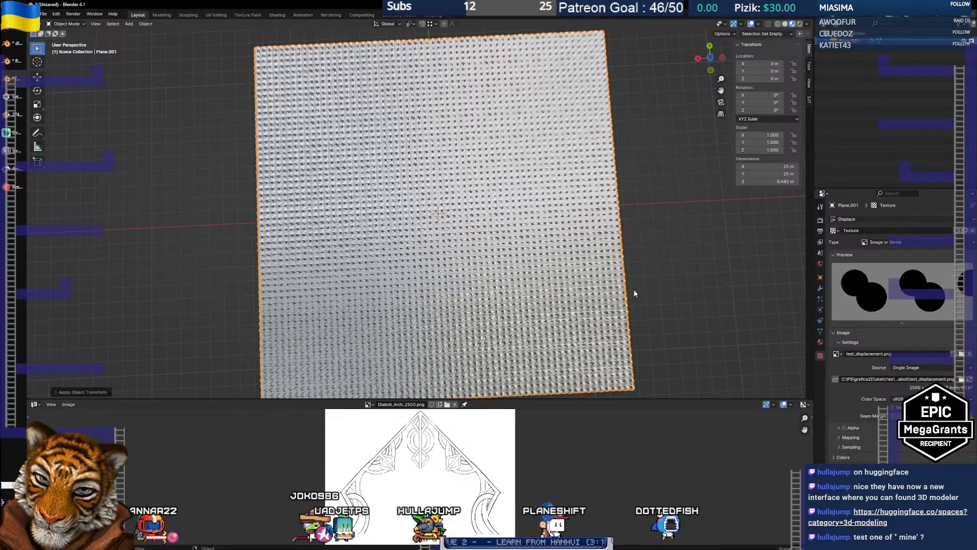
pyautogui.press('s')
pyautogui.click(460, 237)
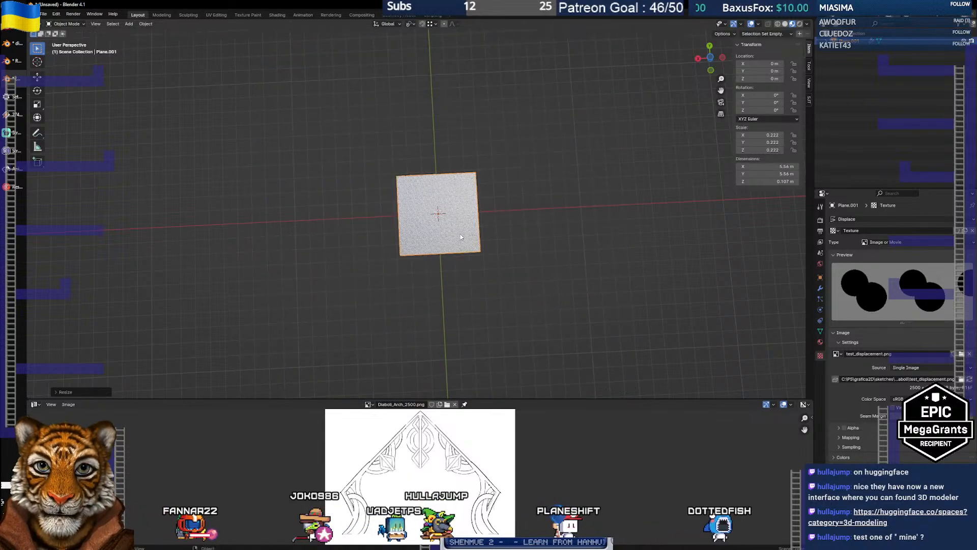
# Shrink the plane further to a uniform scale of about 0.017, roughly 0.41 m wide
pyautogui.scroll(12, 418, 224)
pyautogui.scroll(-10, 469, 237)
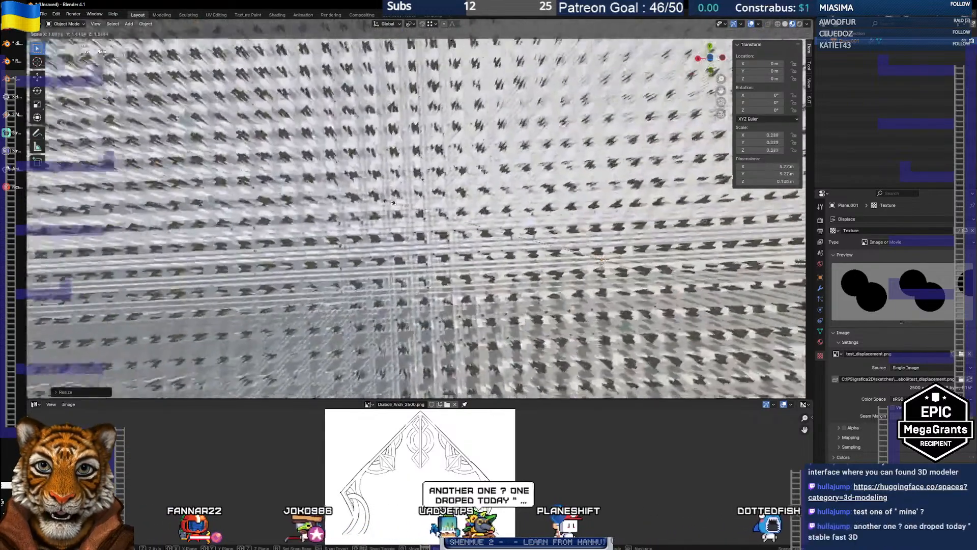
pyautogui.press('s')
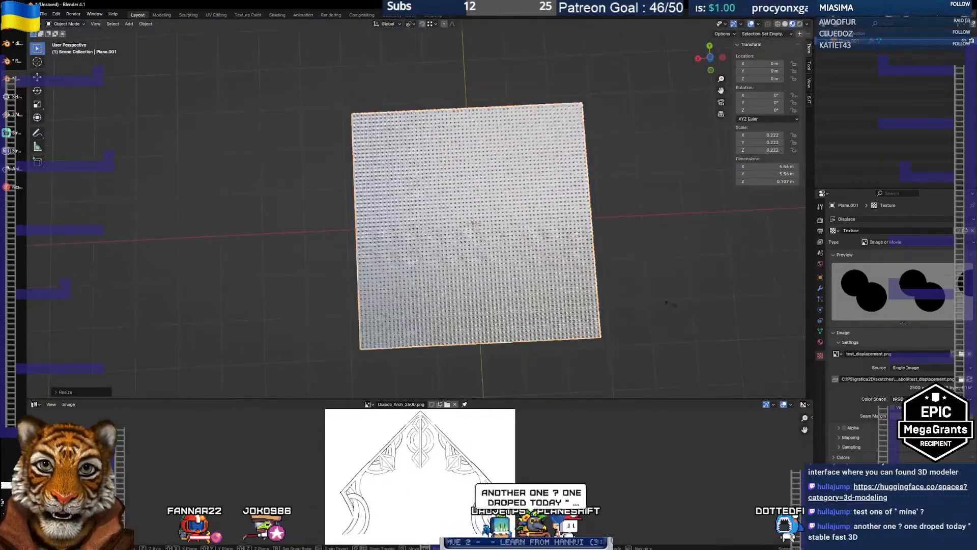
pyautogui.click(484, 231)
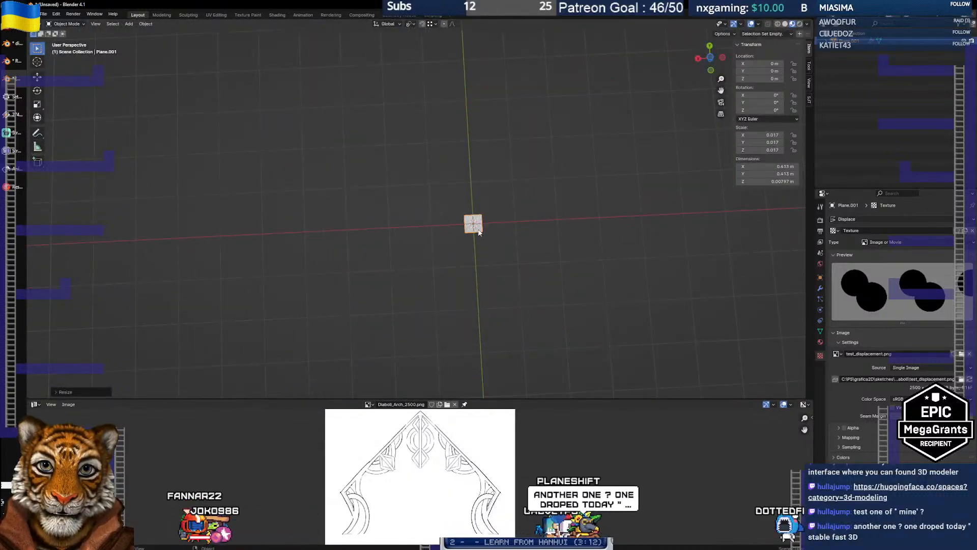
pyautogui.scroll(7, 481, 235)
pyautogui.moveTo(559, 273); pyautogui.dragTo(397, 214)
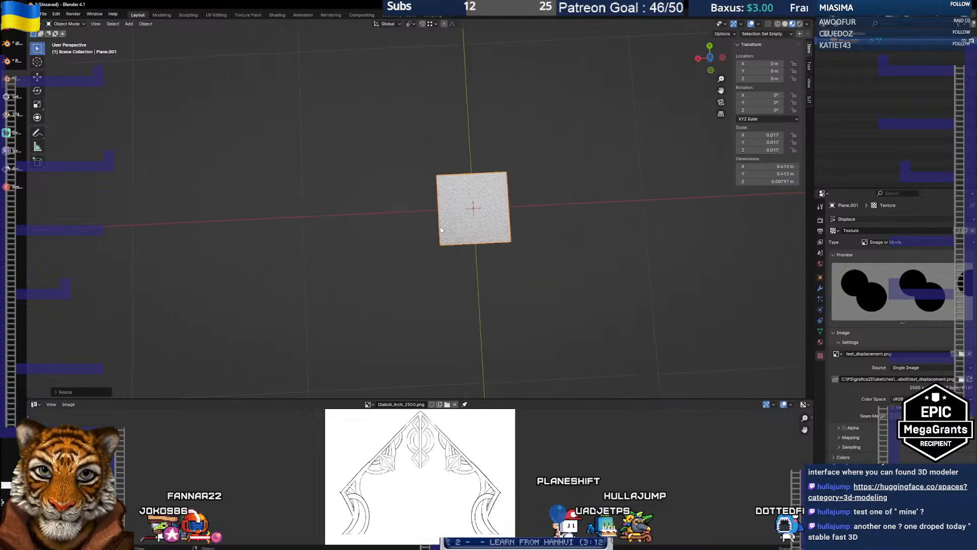
# Scale the displaced plane down uniformly to about 0.002, roughly 0.047 m wide, and check its surface
pyautogui.scroll(8, 444, 224)
pyautogui.moveTo(298, 213); pyautogui.dragTo(167, 205)
pyautogui.scroll(5, 410, 233)
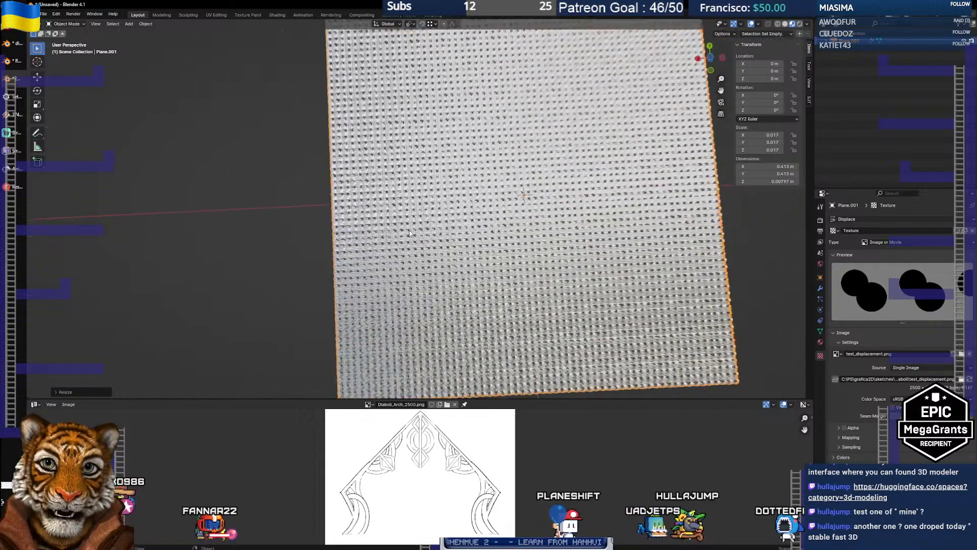
pyautogui.scroll(-10, 410, 233)
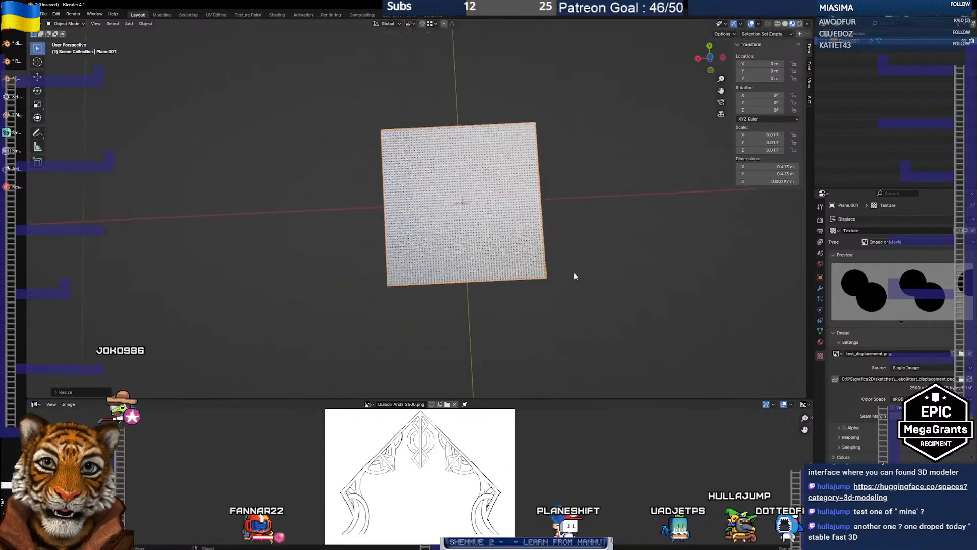
pyautogui.press('s')
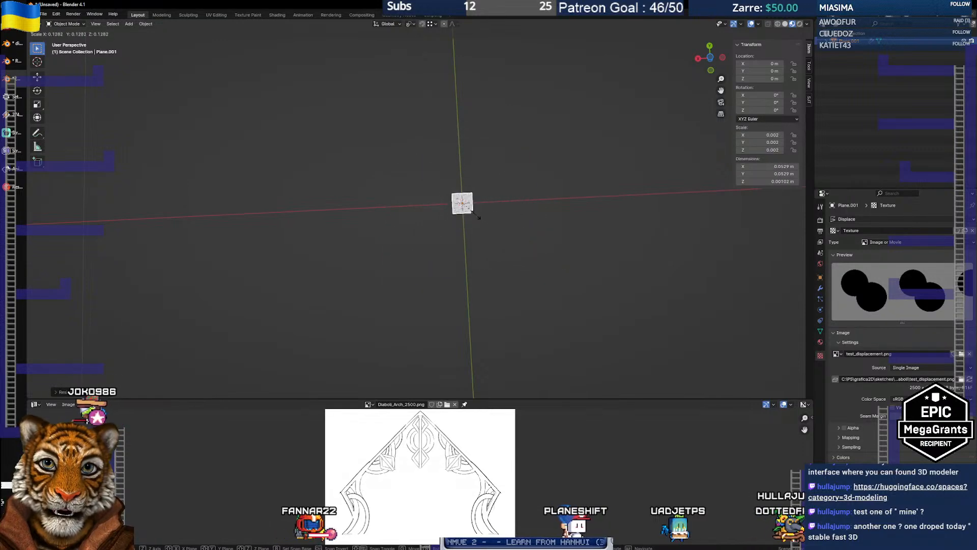
pyautogui.click(477, 215)
pyautogui.scroll(3, 466, 213)
pyautogui.scroll(5, 467, 213)
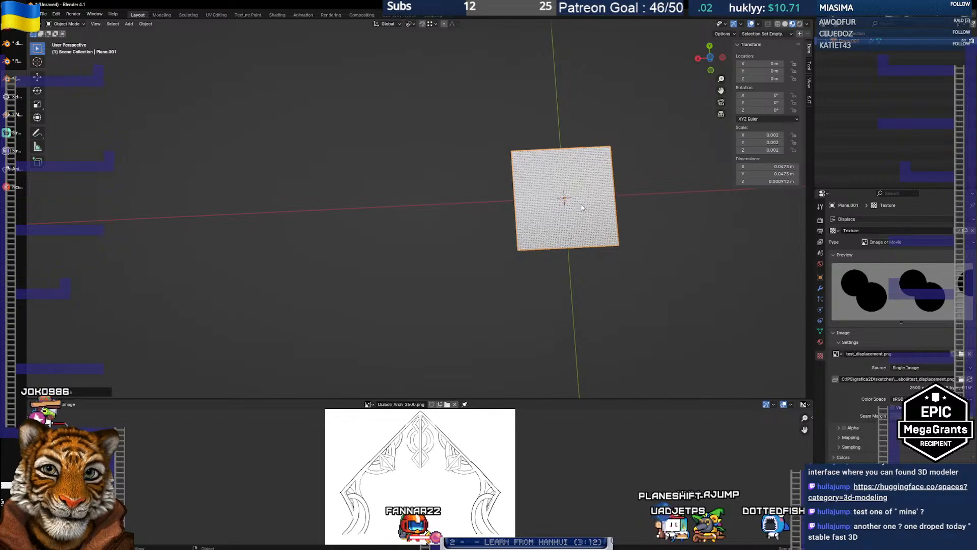
pyautogui.moveTo(521, 202); pyautogui.dragTo(572, 218)
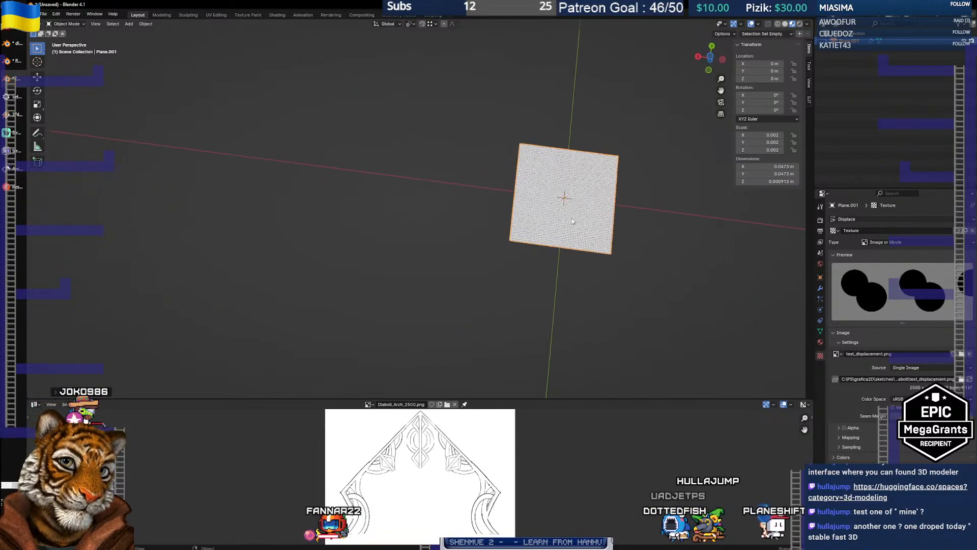
pyautogui.scroll(-6, 560, 222)
# Switch to Chrome and open the YouTube video "Turn Any 2D Image to 3D Model in Blender - Beginner Tutorial" at its plane-adding section
pyautogui.hotkey('alt', 'Tab')
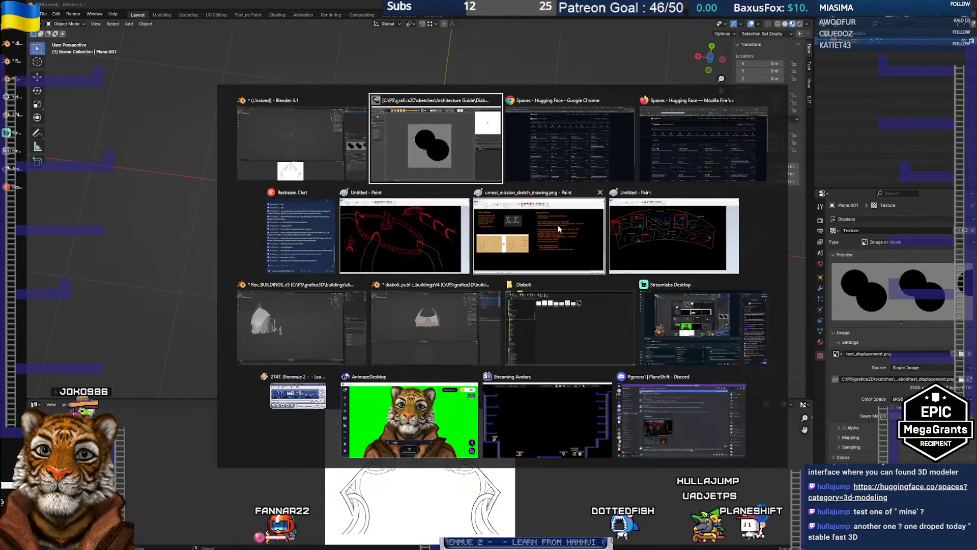
pyautogui.hotkey('alt', 'Tab')
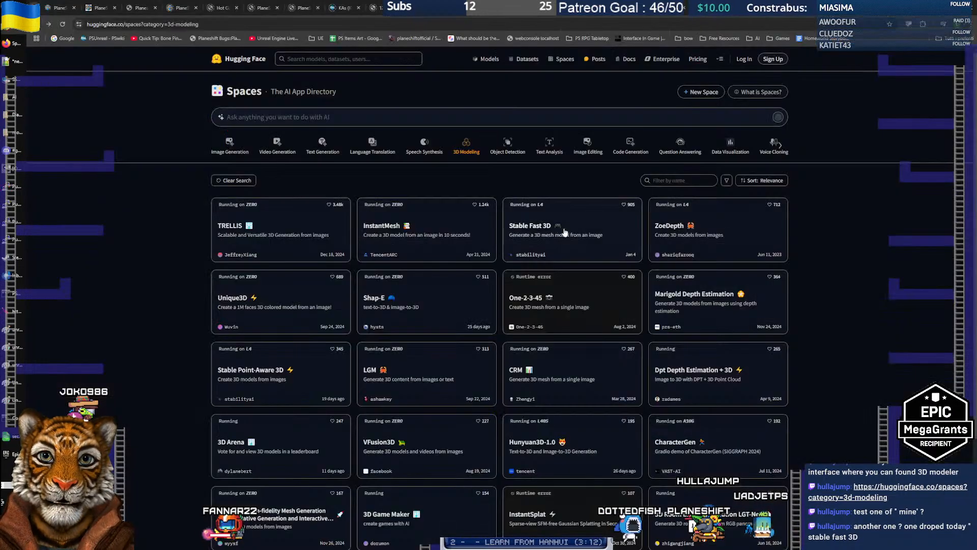
pyautogui.click(792, 7)
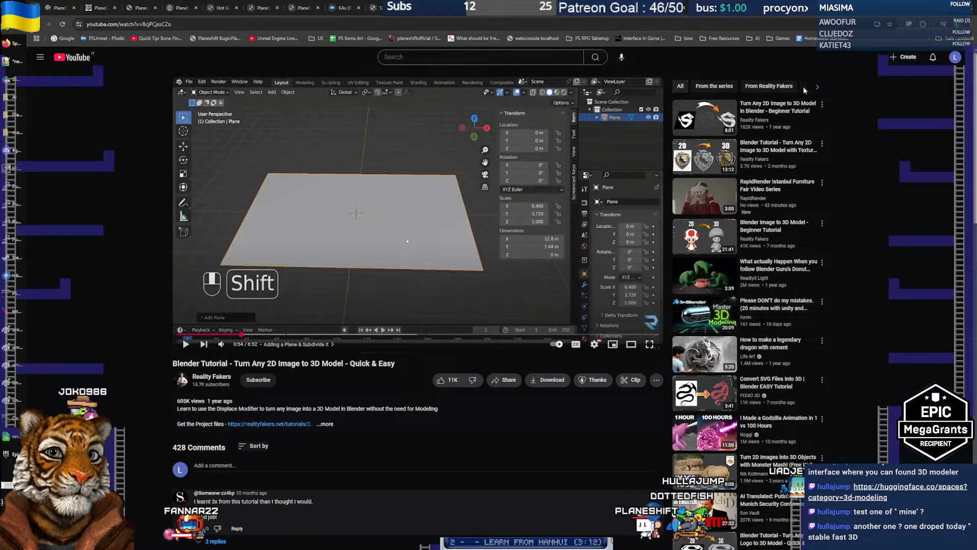
pyautogui.click(770, 110)
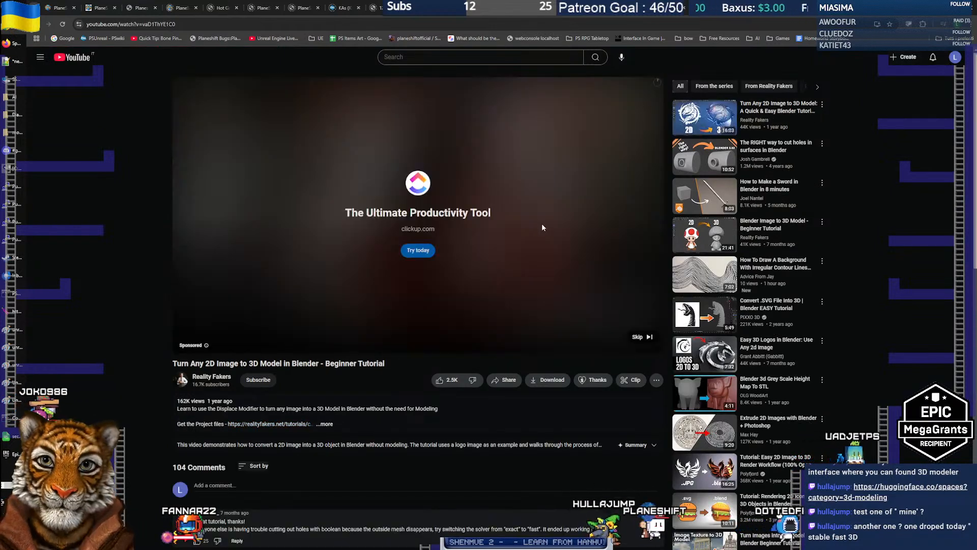
pyautogui.click(635, 339)
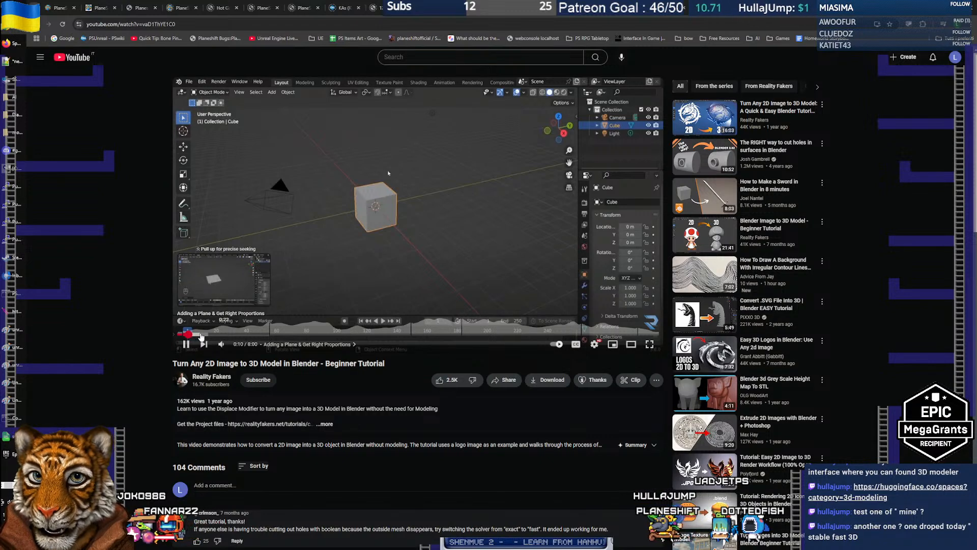
pyautogui.click(201, 336)
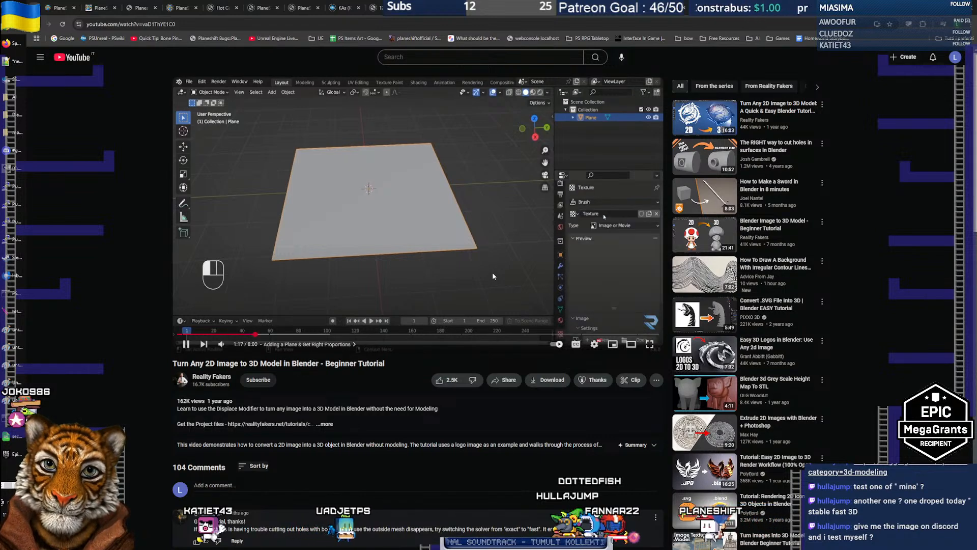
# Watch the tutorial's texture and Displace modifier setup in full screen, then pause at the displaced logo plane
pyautogui.click(650, 344)
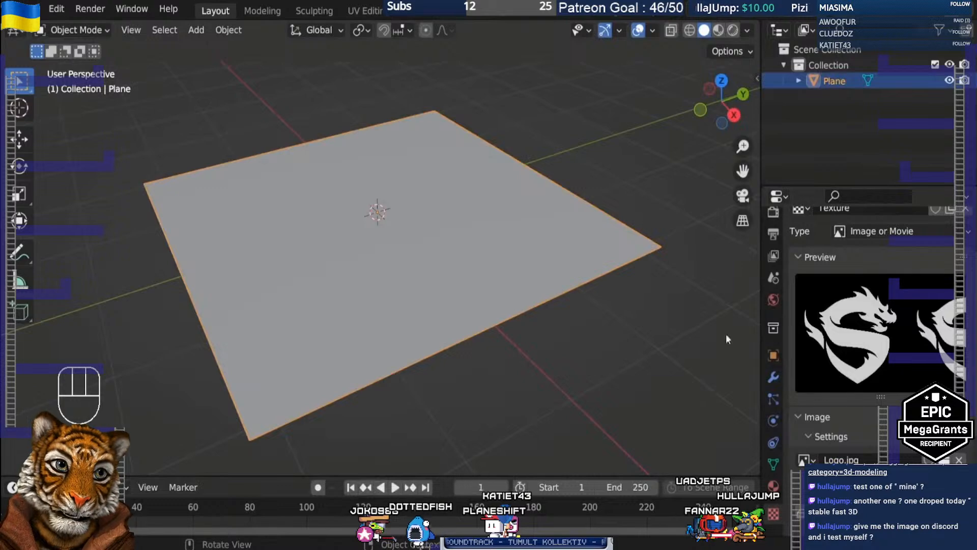
pyautogui.click(772, 377)
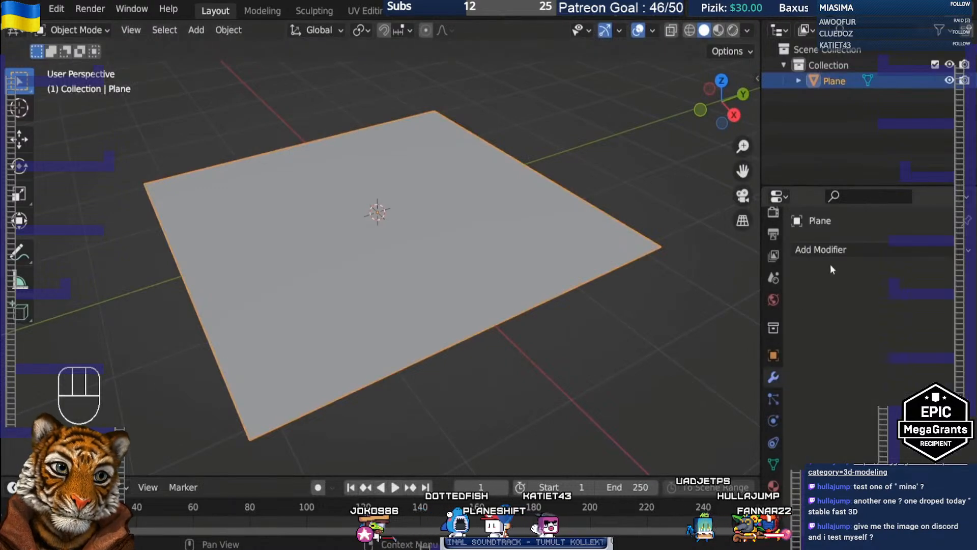
pyautogui.click(839, 249)
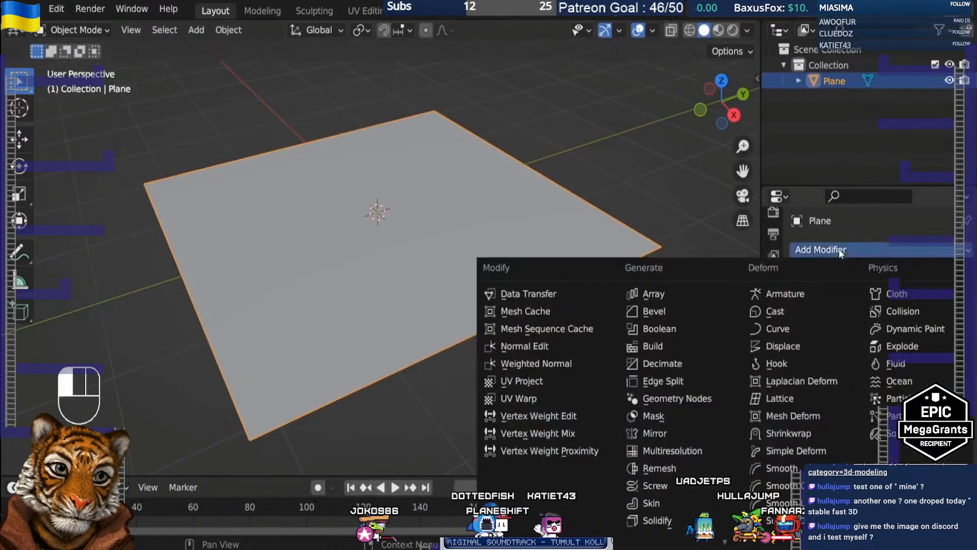
pyautogui.click(781, 347)
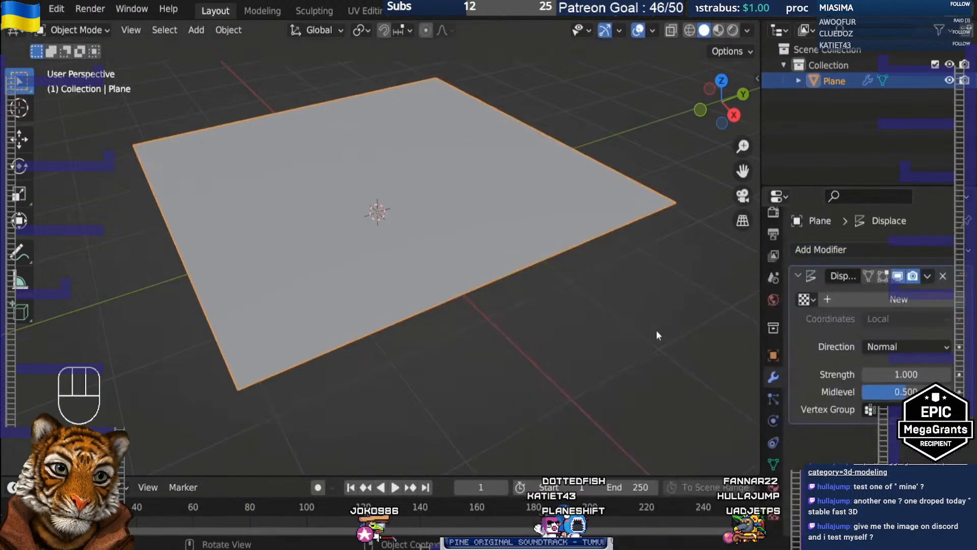
pyautogui.click(806, 300)
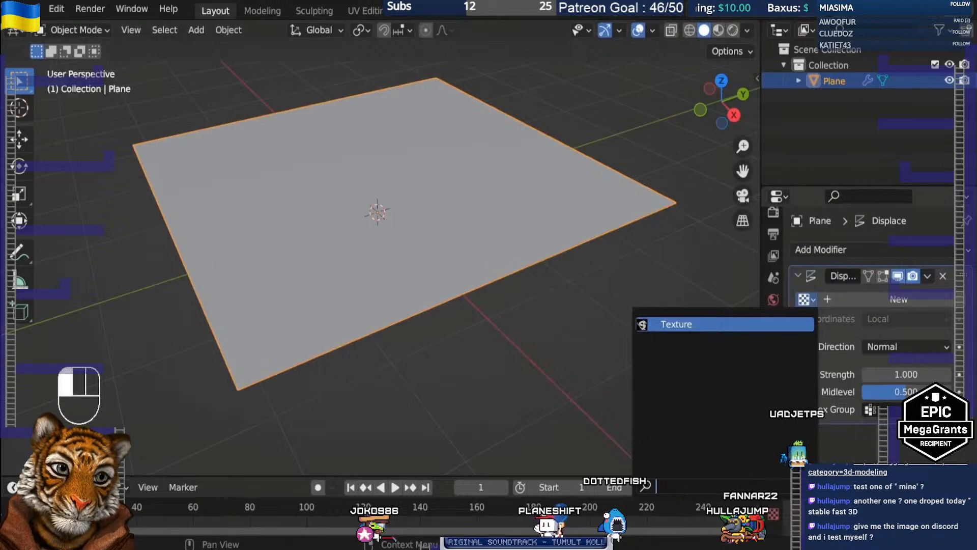
pyautogui.moveTo(607, 400)
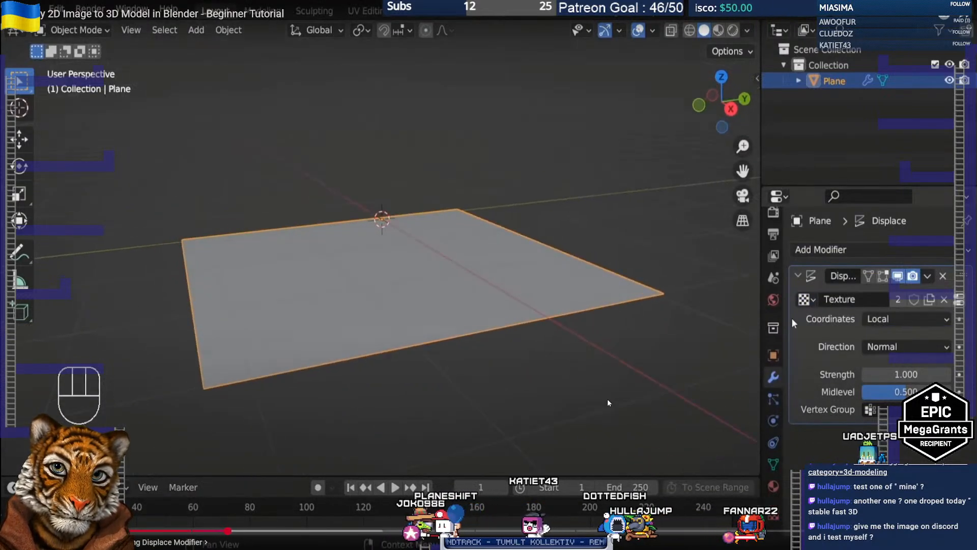
pyautogui.moveTo(661, 400)
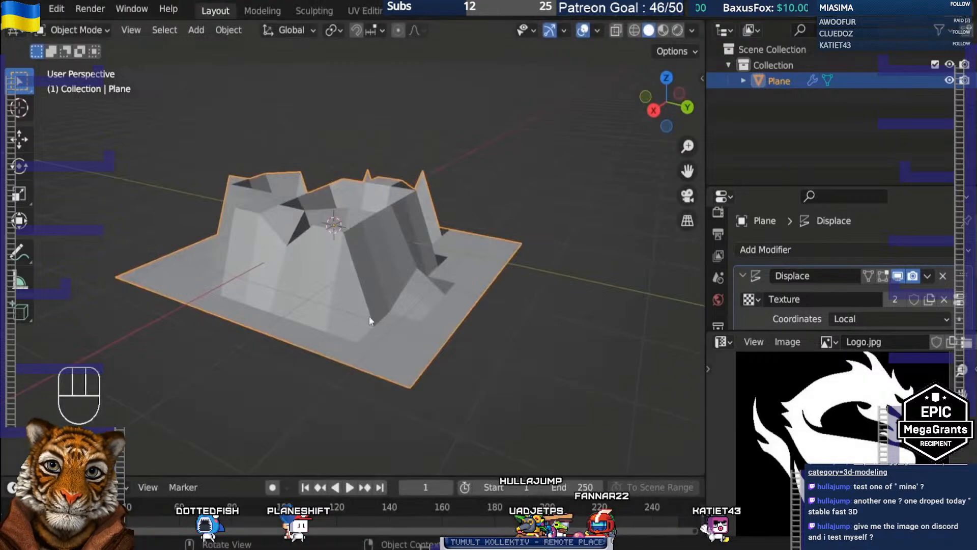
pyautogui.click(501, 440)
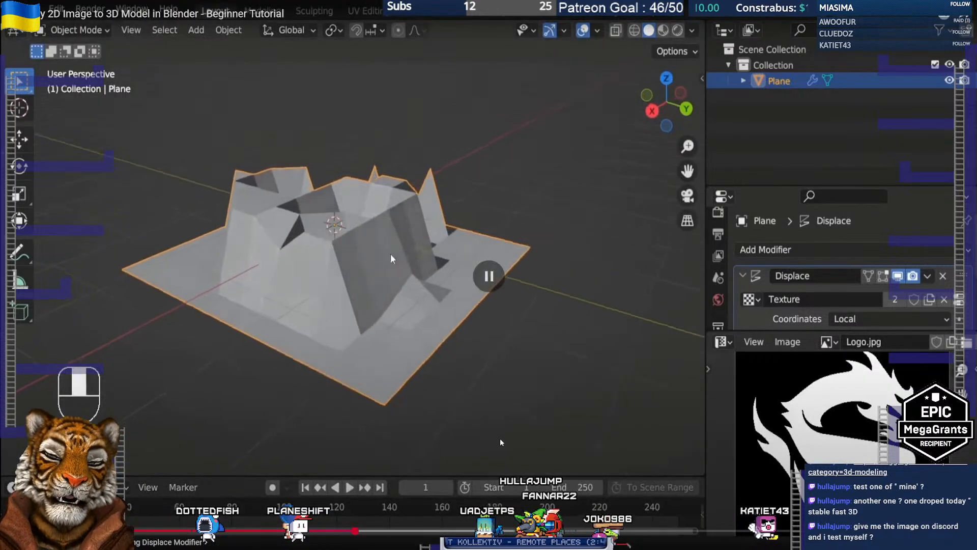
# Switch to GIMP, make the test image's background white, and export it over the existing test_displacement.png
pyautogui.hotkey('alt', 'Tab')
pyautogui.hotkey('alt', 'Tab')
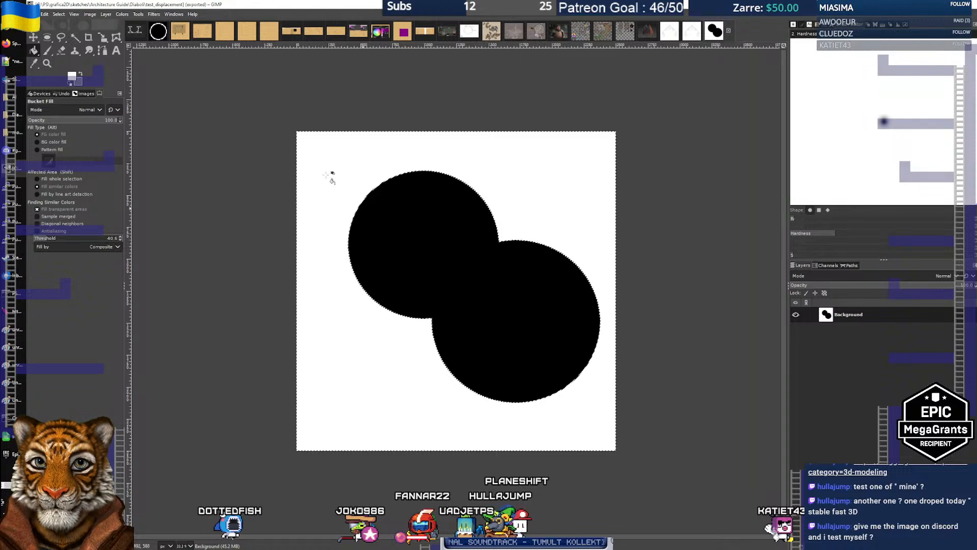
pyautogui.click(32, 13)
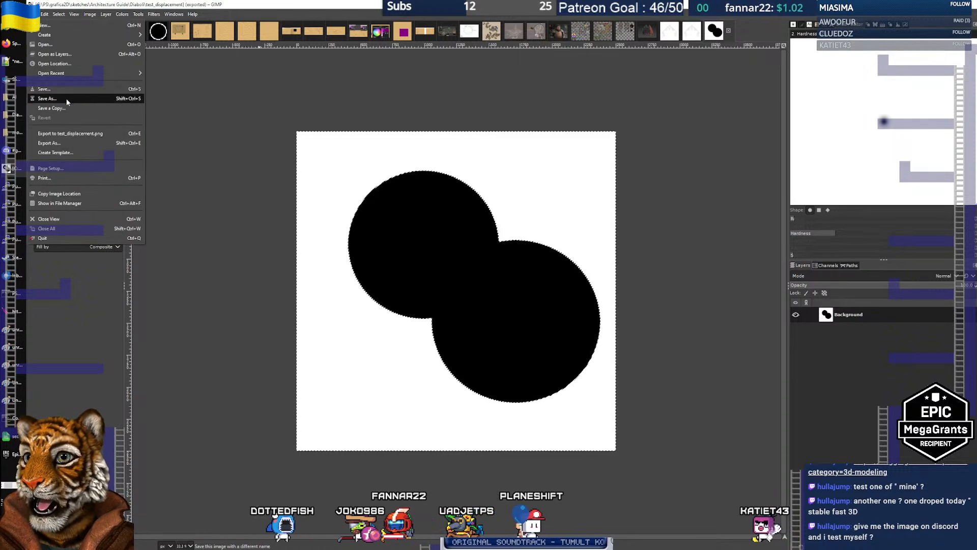
pyautogui.click(62, 146)
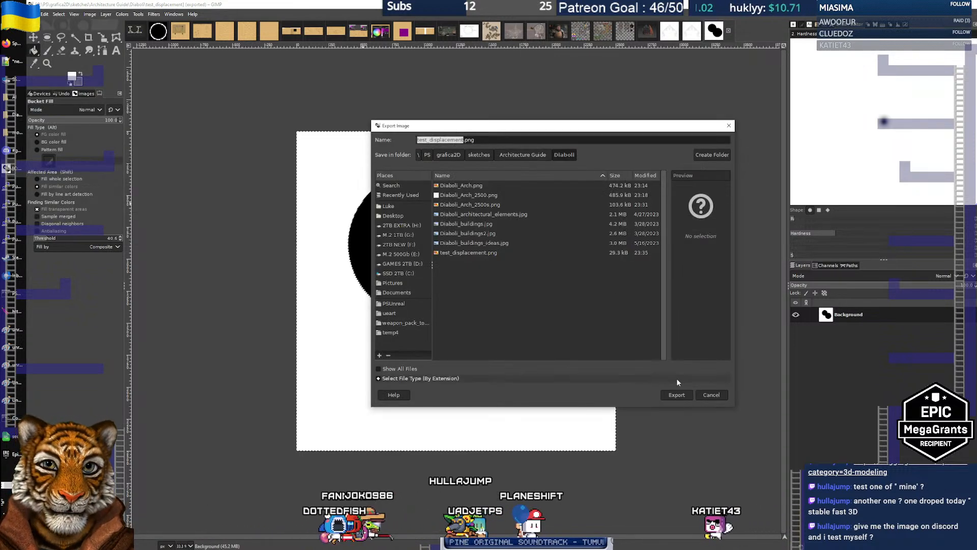
pyautogui.click(676, 395)
pyautogui.click(585, 302)
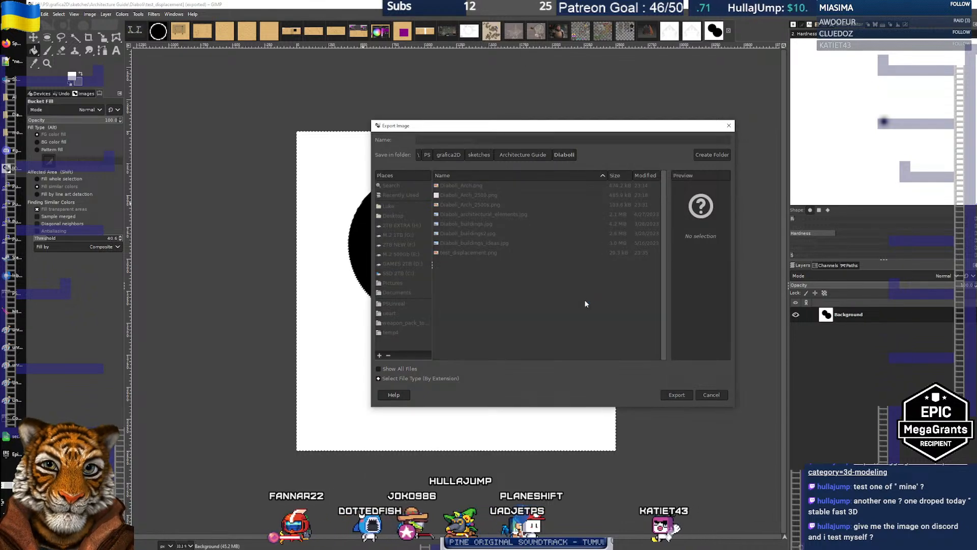
pyautogui.click(498, 367)
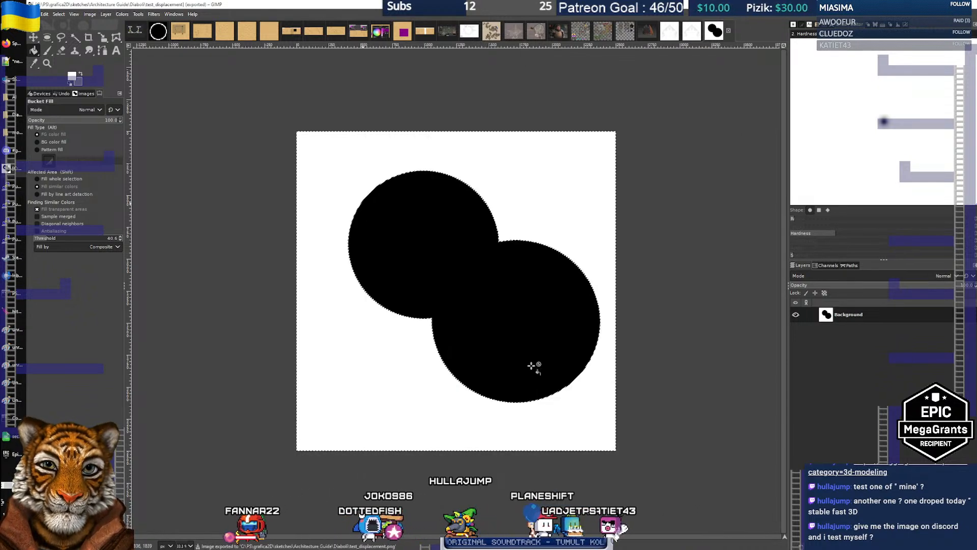
# Export the black-and-white test image as a JPEG named test_displacement.jpg in the Diaboli folder
pyautogui.hotkey('alt', 'Tab')
pyautogui.hotkey('alt', 'Tab')
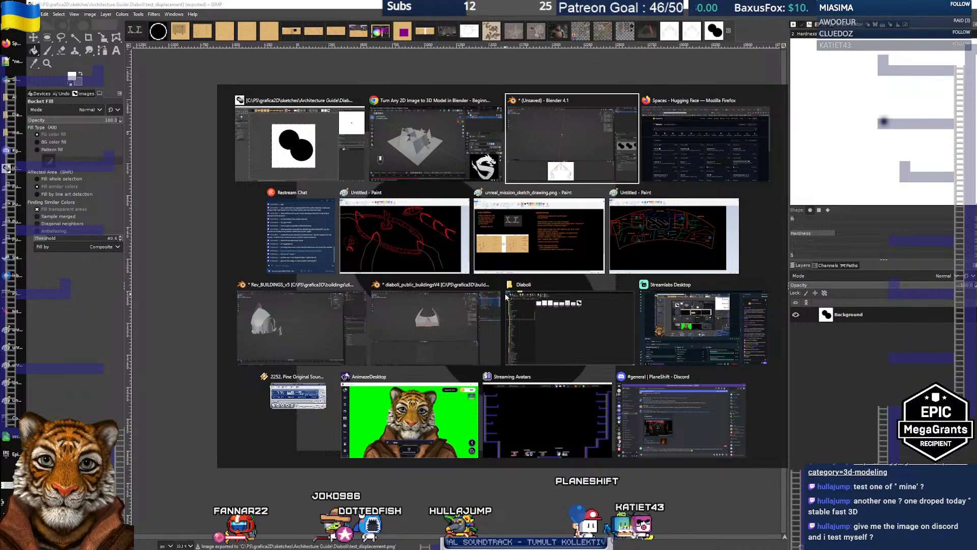
pyautogui.hotkey('alt', 'Tab')
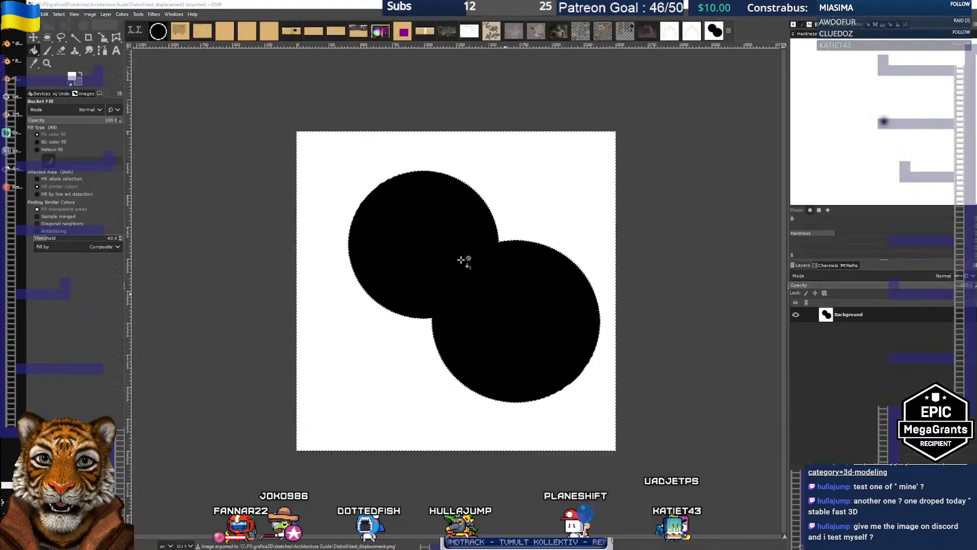
pyautogui.click(34, 14)
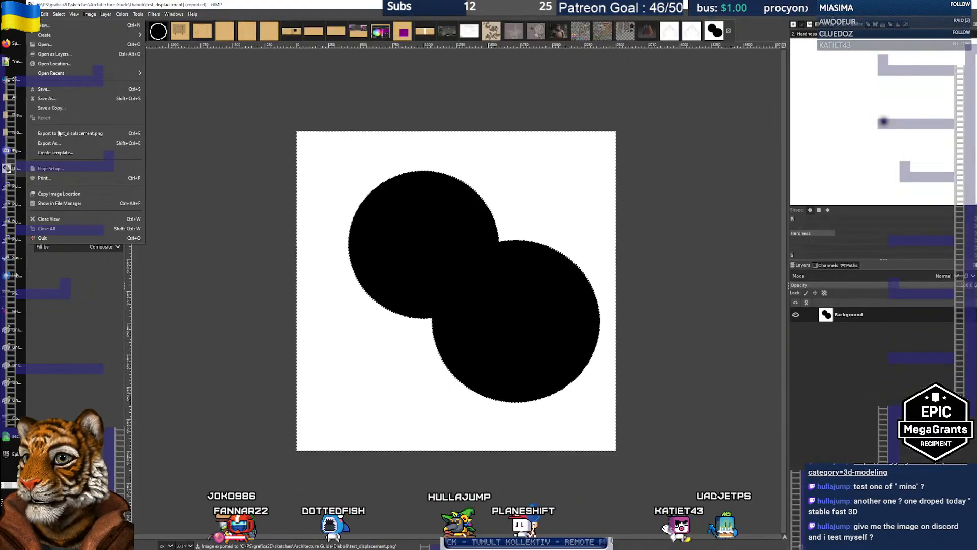
pyautogui.click(49, 143)
pyautogui.press('End')
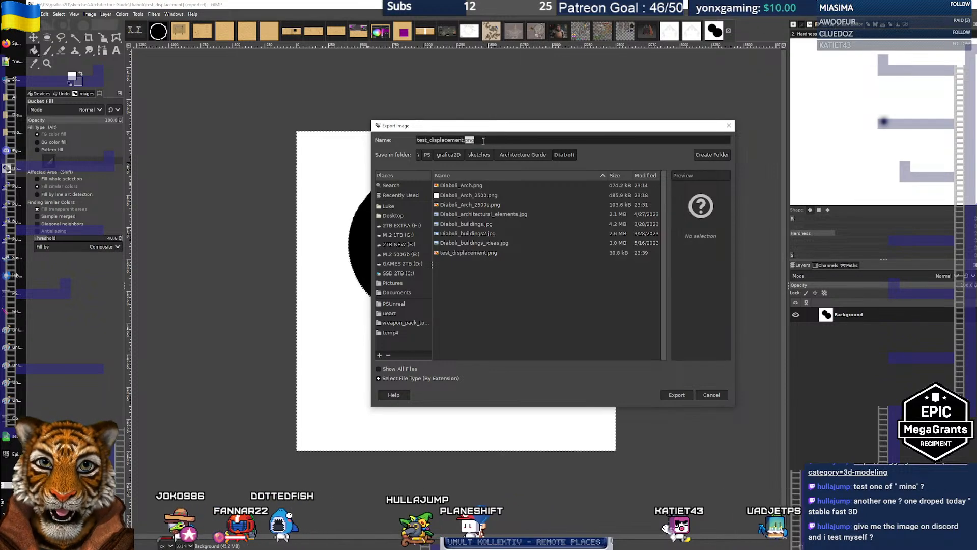
pyautogui.press('BackSpace')
pyautogui.press('BackSpace')
pyautogui.press('BackSpace')
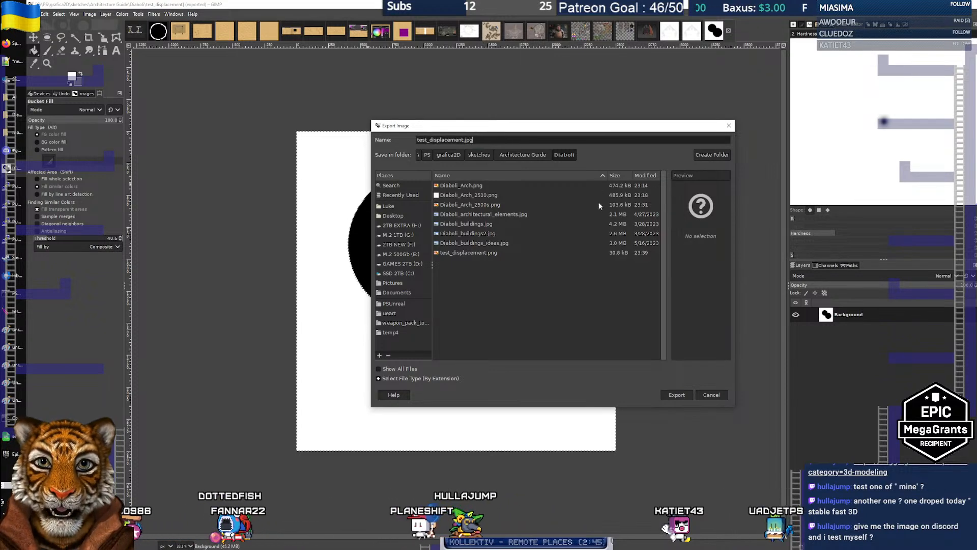
pyautogui.click(678, 394)
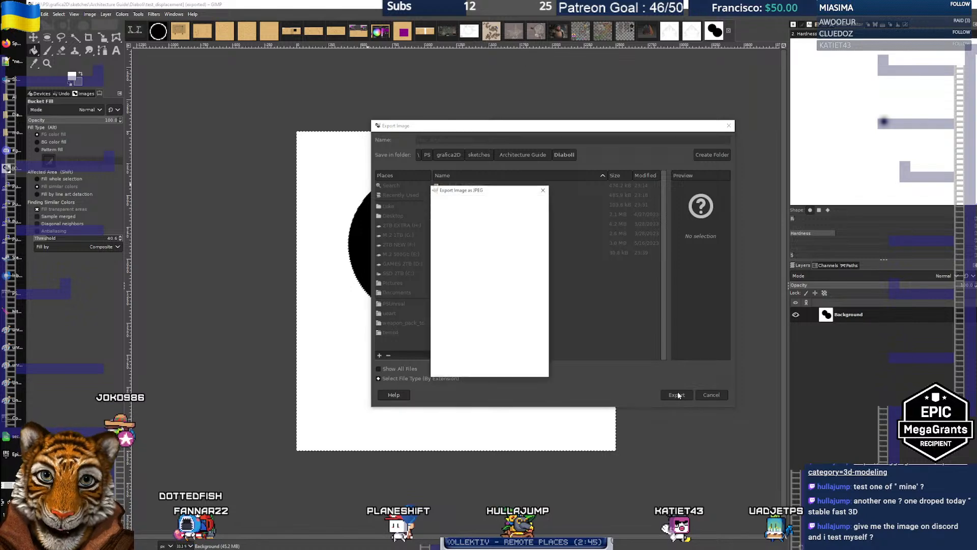
pyautogui.click(496, 367)
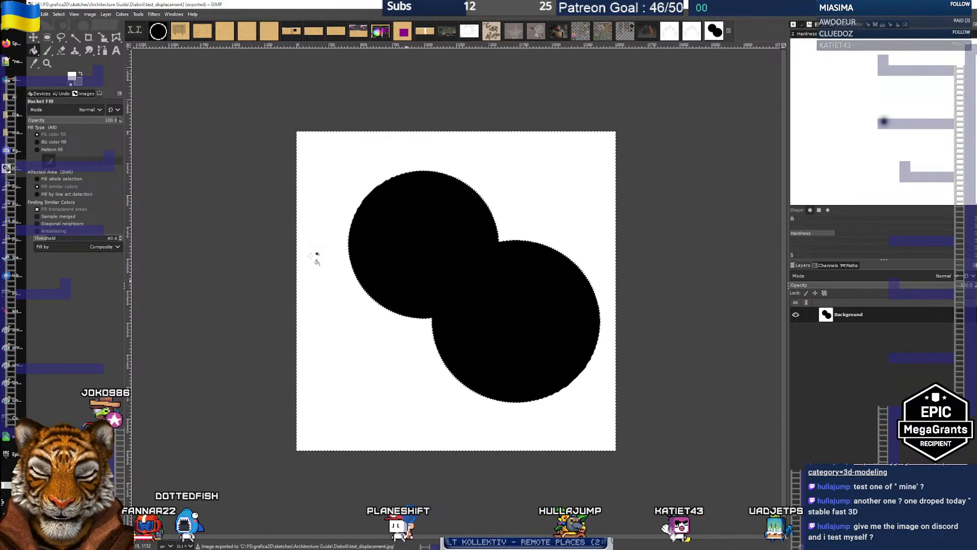
# Switch to Blender and load test_displacement.jpg as the image of the plane's Displace texture
pyautogui.hotkey('alt', 'Tab')
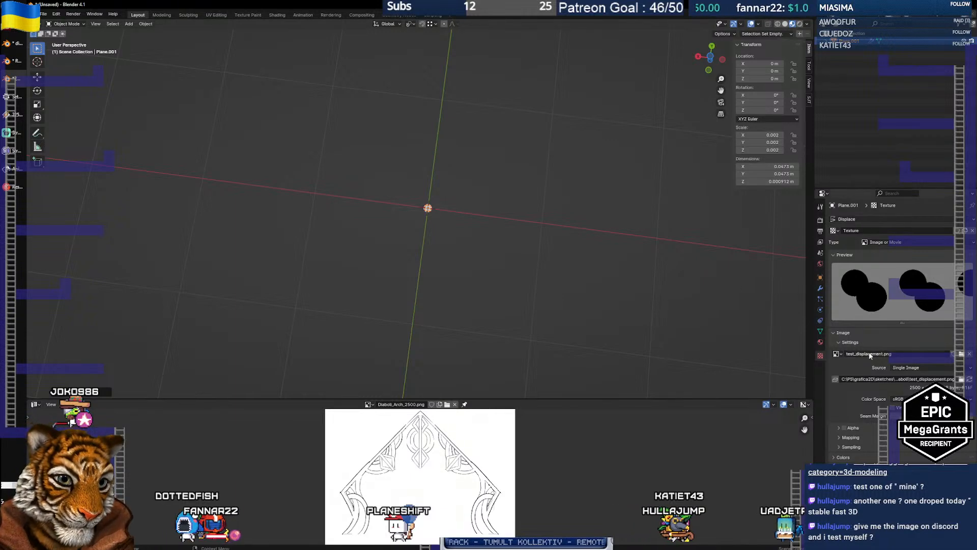
pyautogui.click(959, 354)
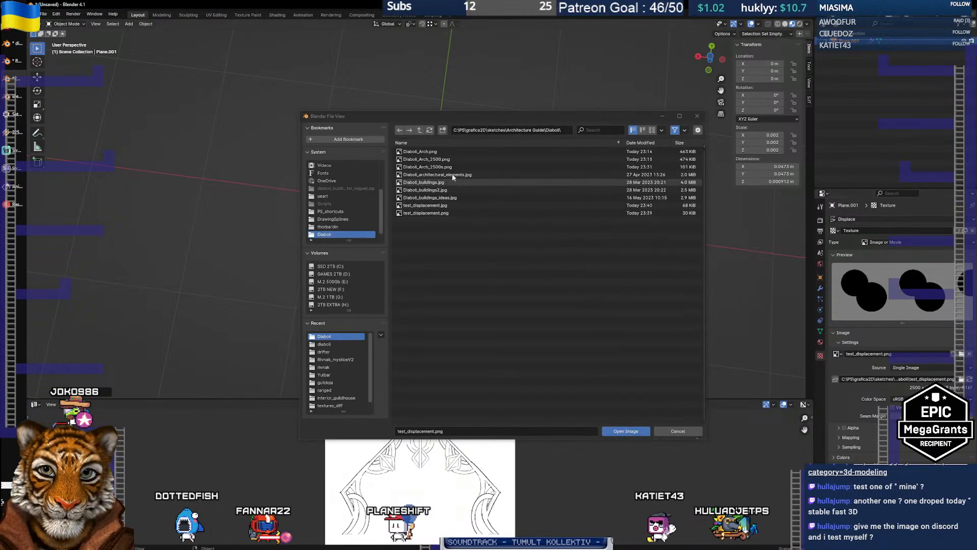
pyautogui.click(430, 205)
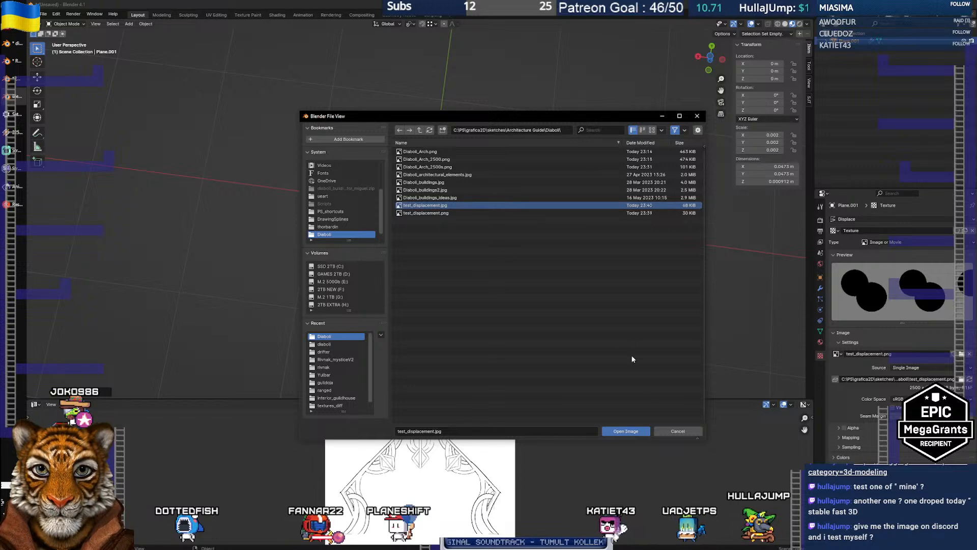
pyautogui.click(626, 431)
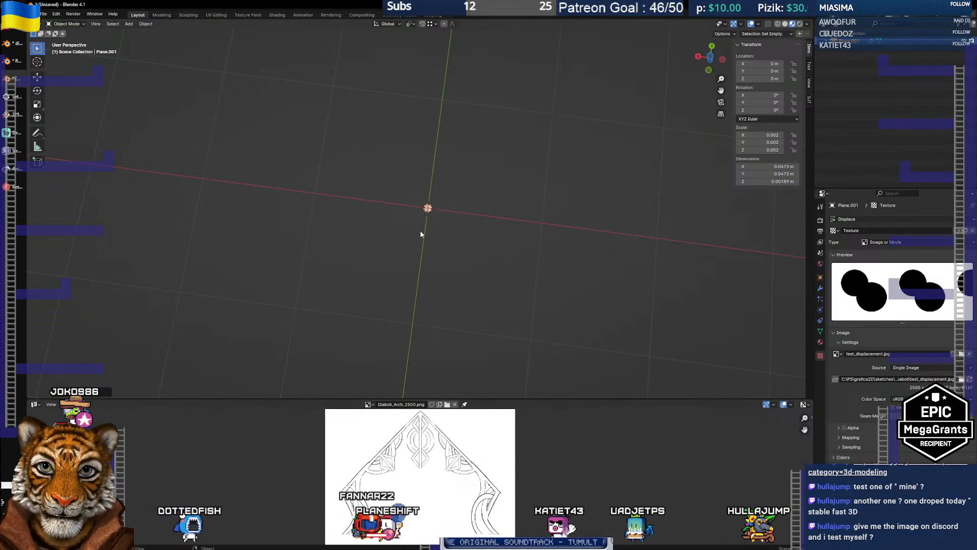
# Scale the displaced test plane up uniformly until it is about 3.02 m wide
pyautogui.scroll(10, 423, 238)
pyautogui.scroll(-2, 432, 244)
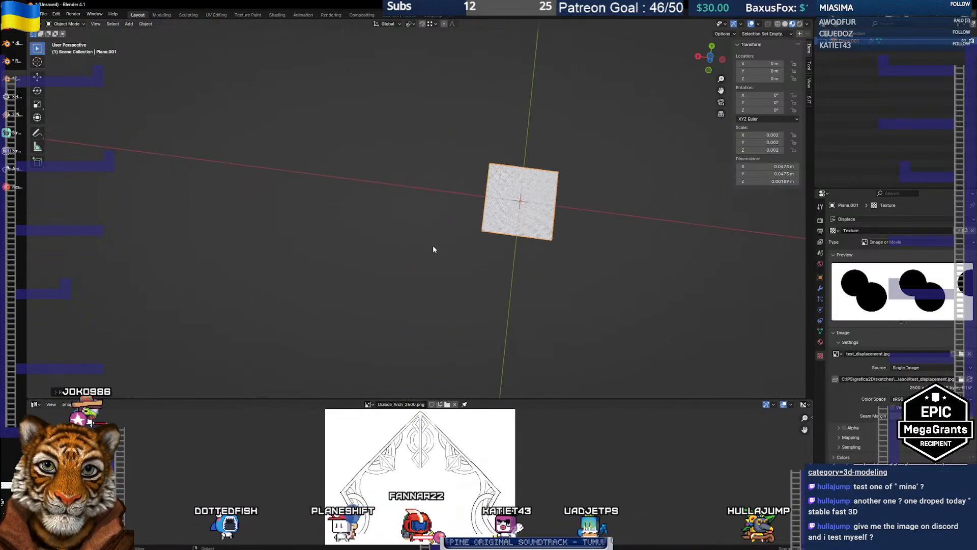
pyautogui.press('s')
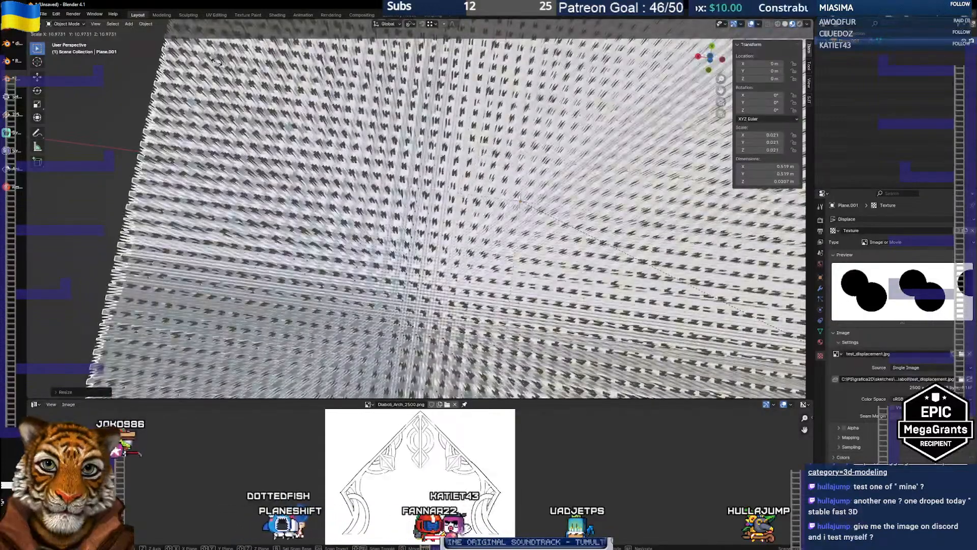
pyautogui.click(145, 24)
pyautogui.press('s')
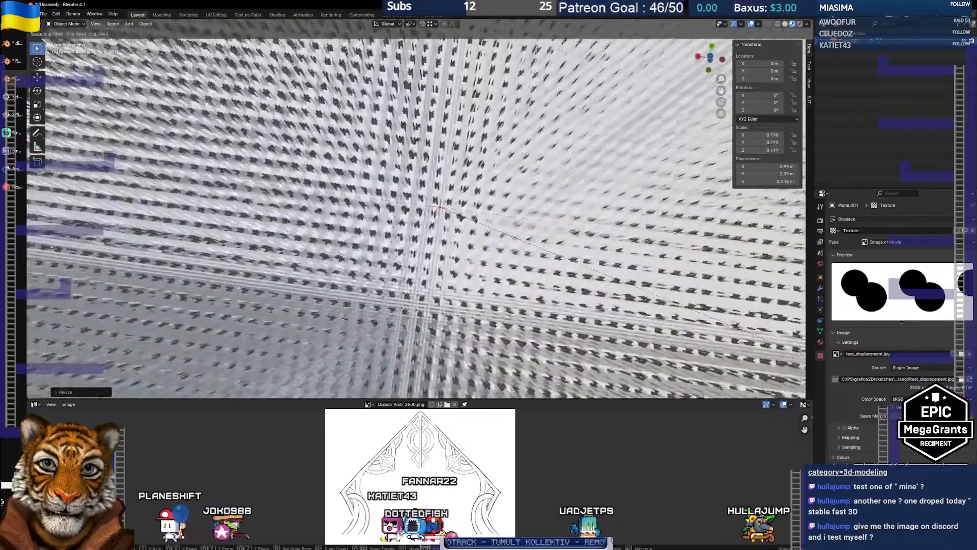
pyautogui.click(727, 325)
pyautogui.moveTo(470, 229); pyautogui.dragTo(469, 333)
pyautogui.scroll(4, 474, 146)
pyautogui.scroll(-4, 471, 149)
pyautogui.scroll(-3, 444, 183)
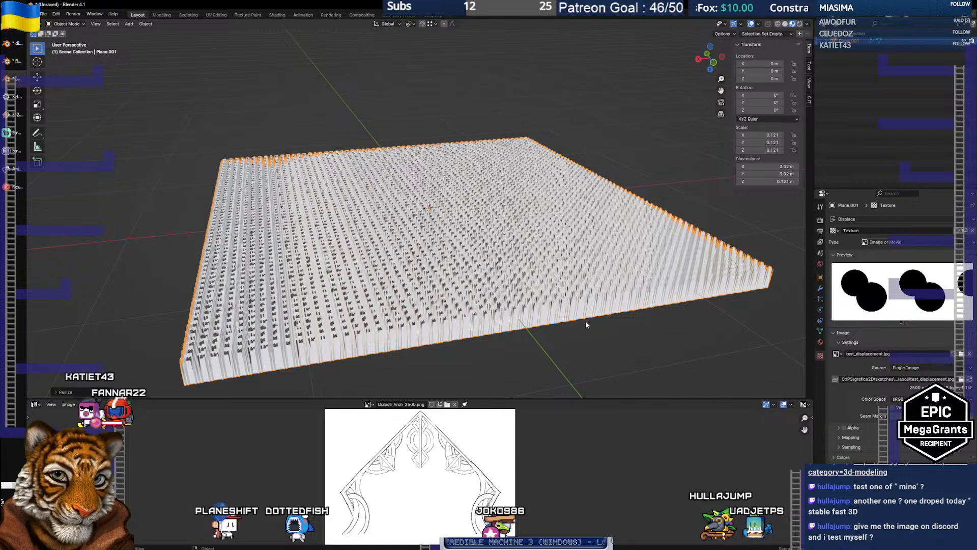
# Try the Non-Color color space for test_displacement.jpg and set it back to sRGB
pyautogui.click(900, 399)
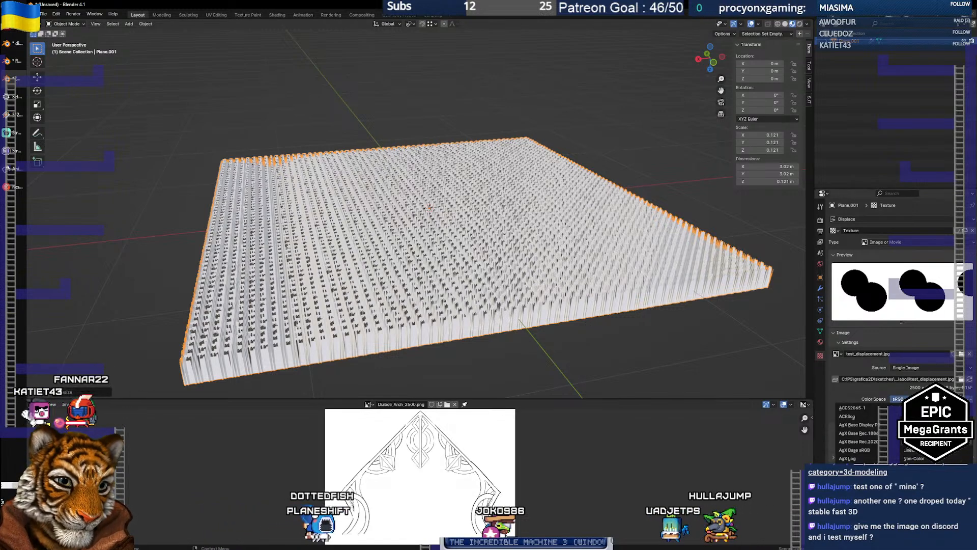
pyautogui.click(914, 458)
pyautogui.click(900, 399)
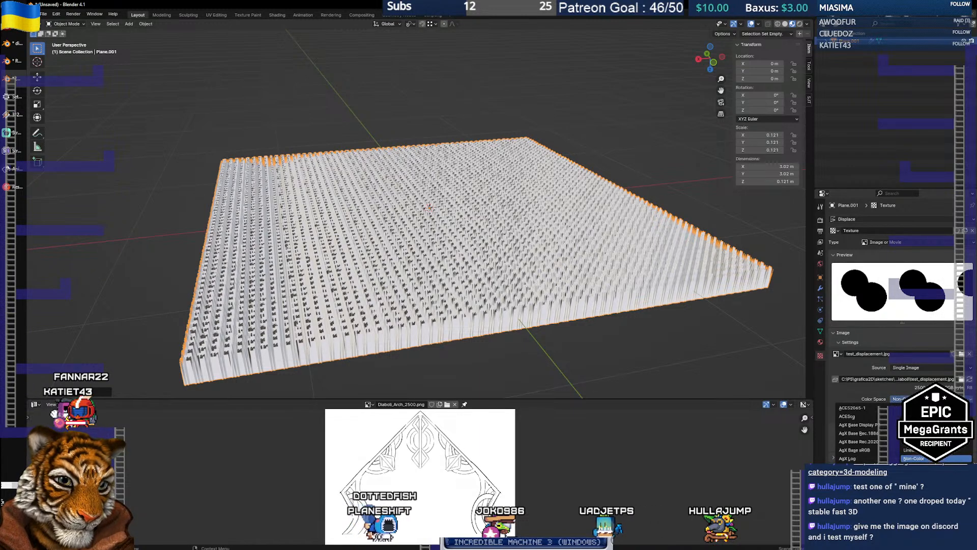
pyautogui.click(910, 483)
# Inspect the displaced spikes of the plane up close and check its underlying mesh grid in Edit Mode
pyautogui.moveTo(517, 280); pyautogui.dragTo(375, 234)
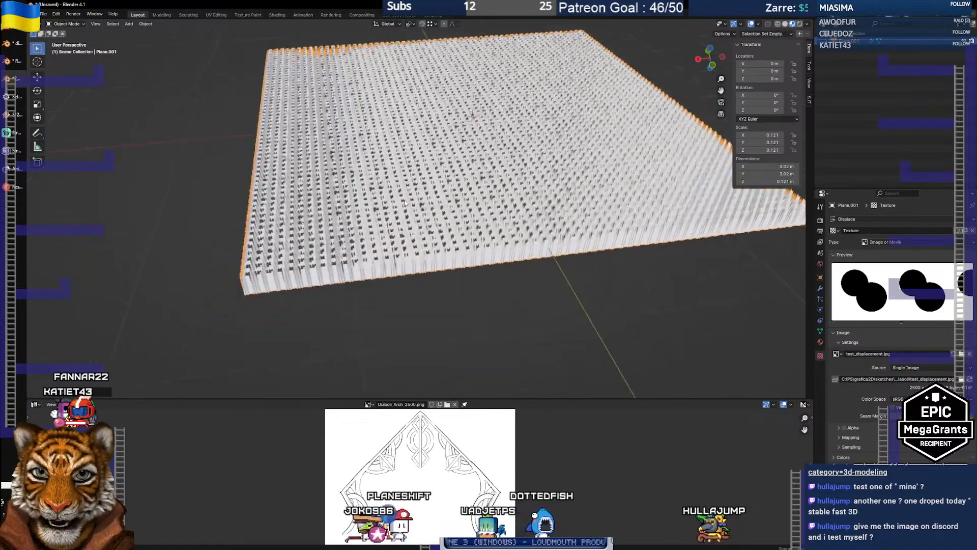
pyautogui.scroll(8, 374, 234)
pyautogui.scroll(-2, 375, 234)
pyautogui.scroll(-8, 374, 234)
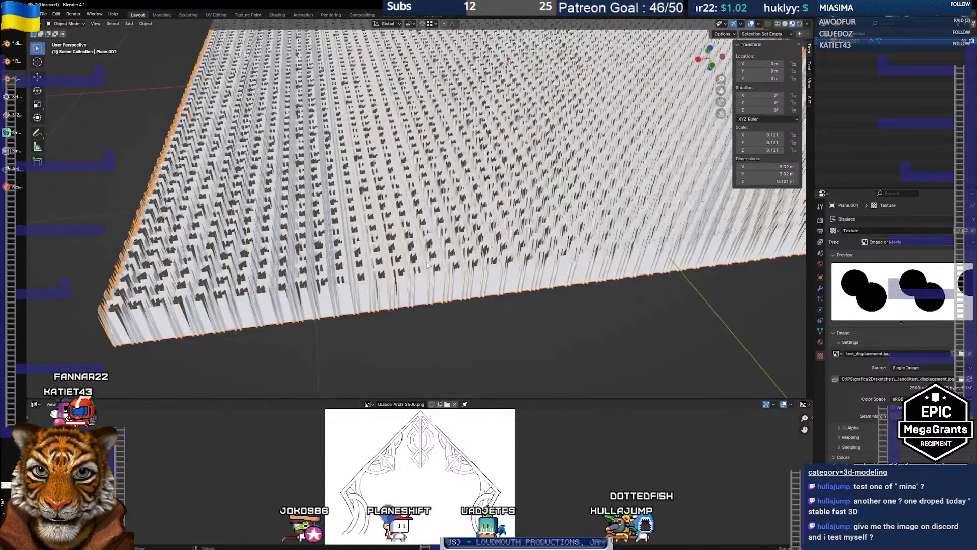
pyautogui.press('Tab')
pyautogui.click(421, 268)
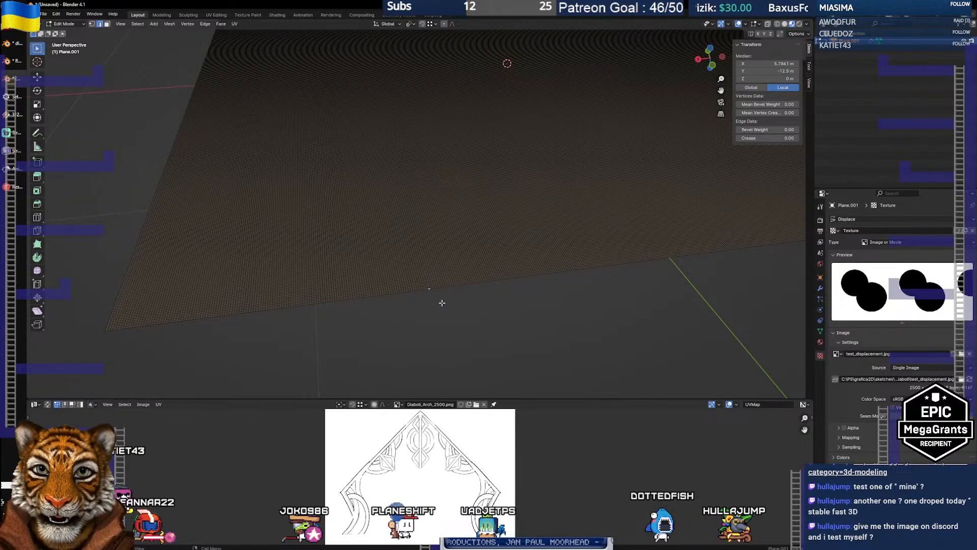
pyautogui.press('Tab')
pyautogui.scroll(-5, 478, 248)
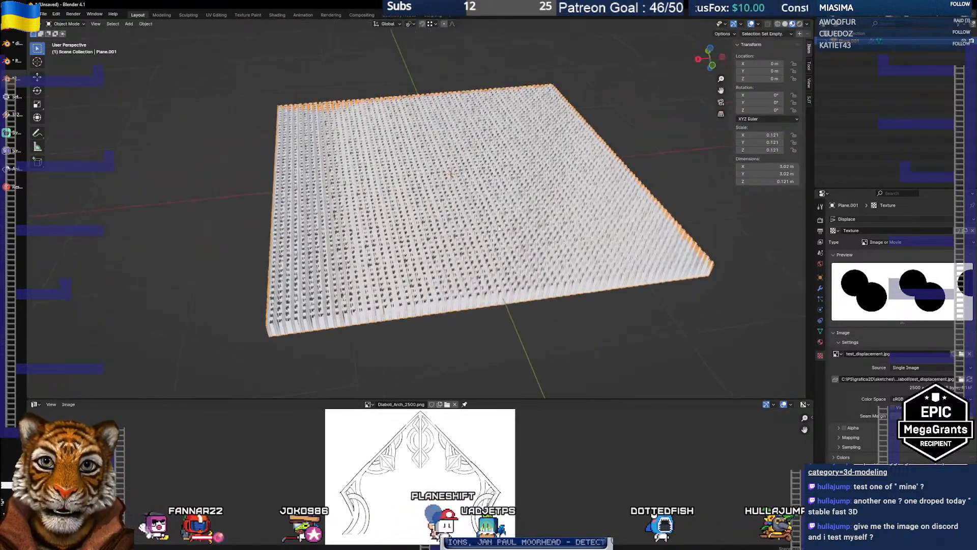
pyautogui.moveTo(498, 229)
pyautogui.mouseDown()
pyautogui.moveTo(487, 262)
pyautogui.moveTo(501, 208)
pyautogui.moveTo(494, 213)
pyautogui.mouseUp()
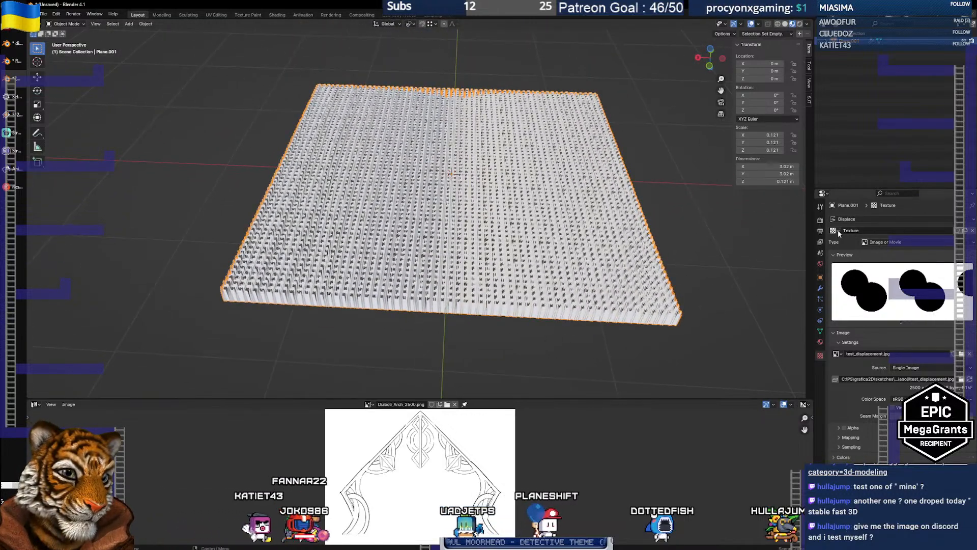
# Try Texture.001 as the Displace modifier's texture and restore the original Texture
pyautogui.click(839, 233)
pyautogui.click(850, 253)
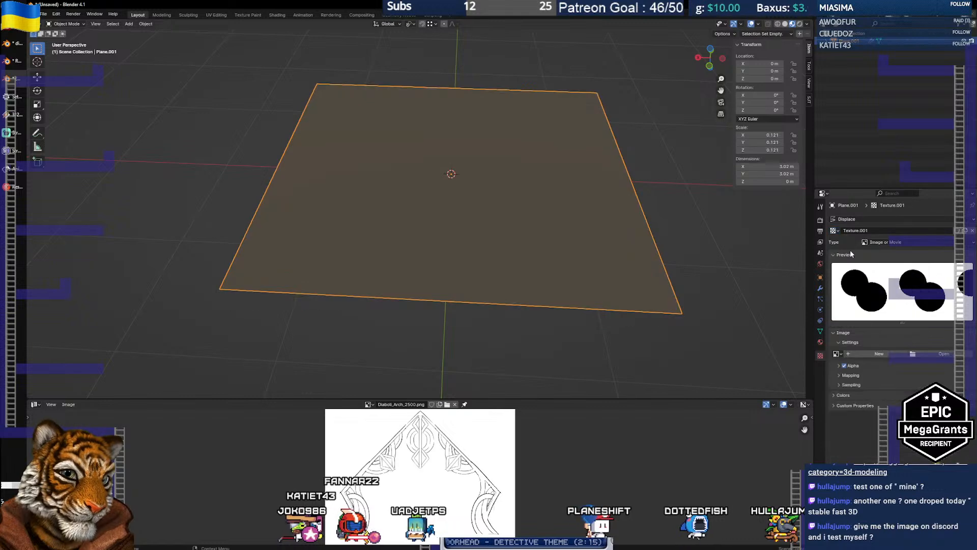
pyautogui.click(834, 230)
pyautogui.click(844, 243)
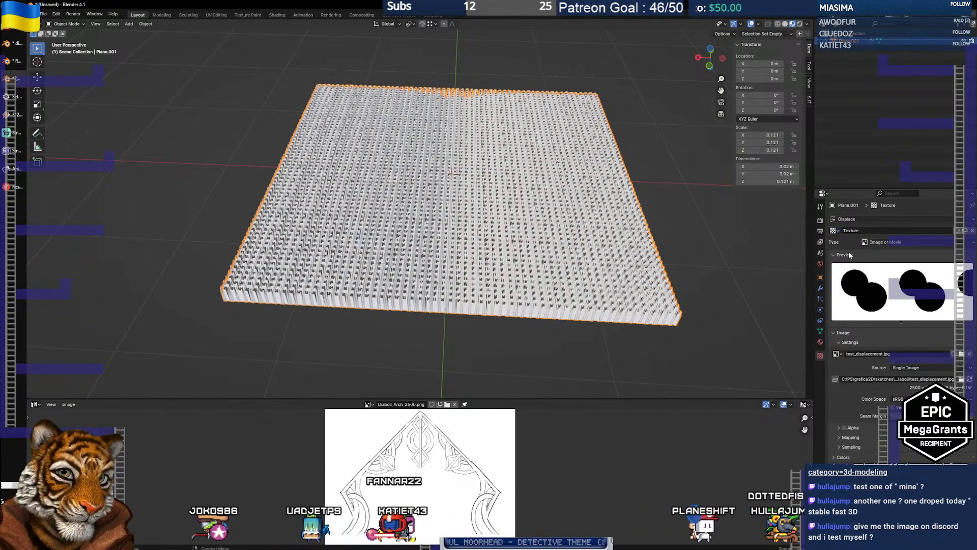
# Examine the displacement texture's Colors, Sampling, Mapping and Alpha settings for a cause of the spiky result
pyautogui.click(902, 240)
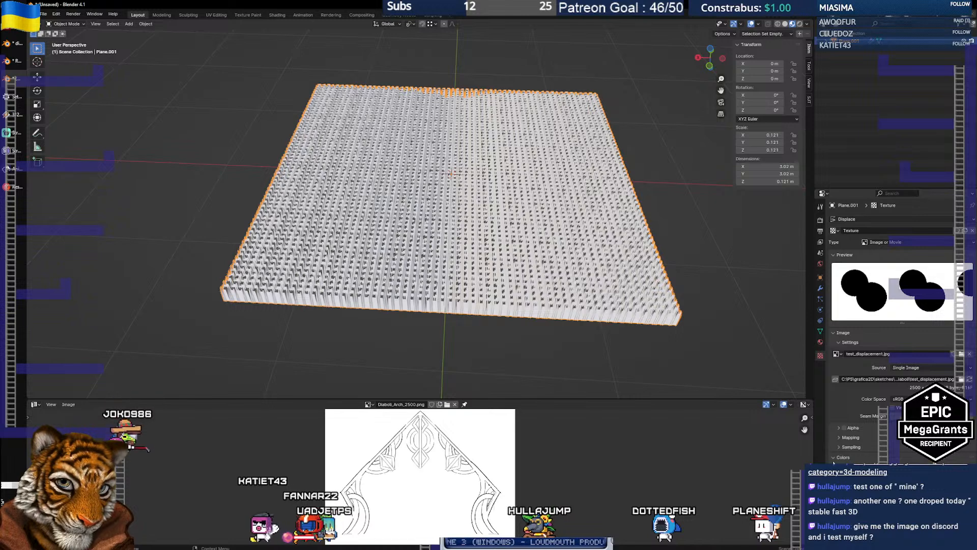
pyautogui.click(834, 458)
pyautogui.click(838, 446)
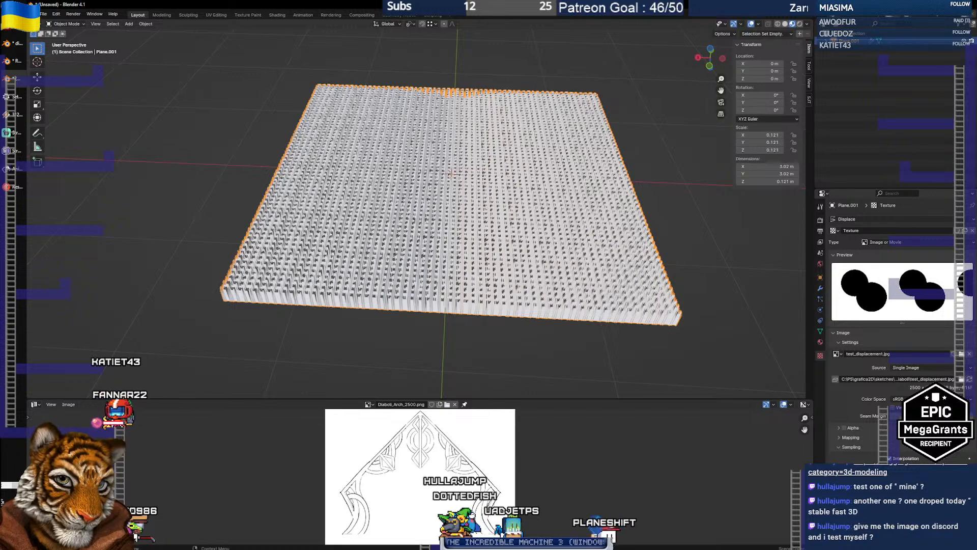
pyautogui.click(838, 437)
pyautogui.click(890, 449)
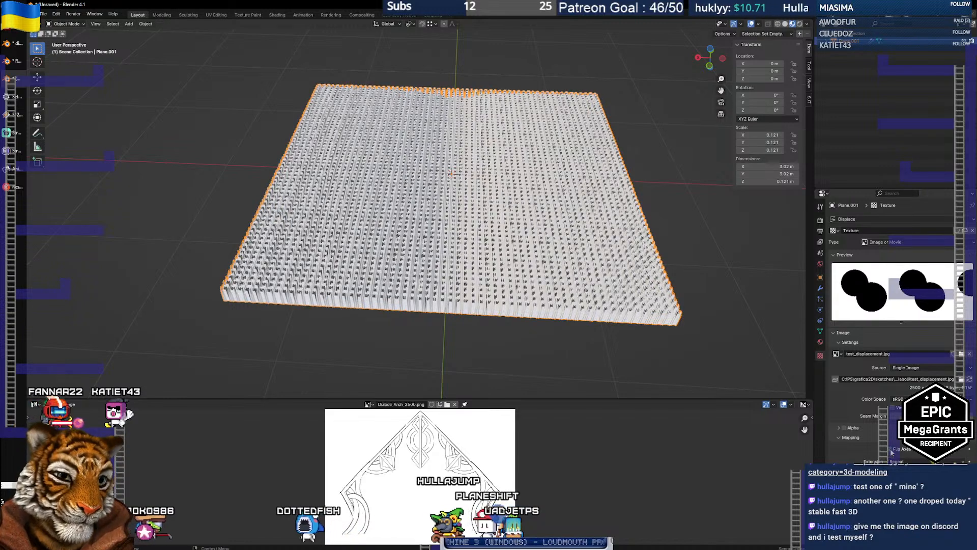
pyautogui.click(844, 428)
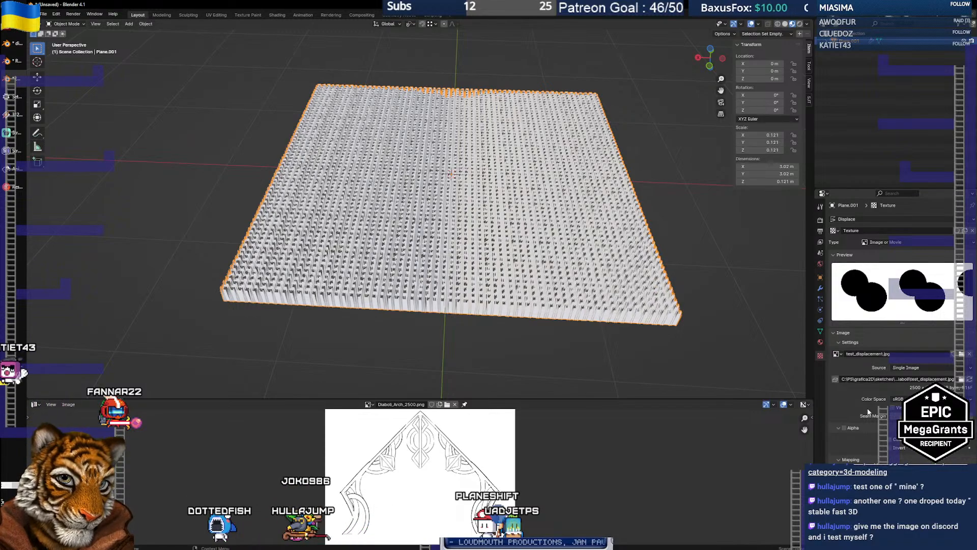
pyautogui.moveTo(428, 229); pyautogui.dragTo(413, 196)
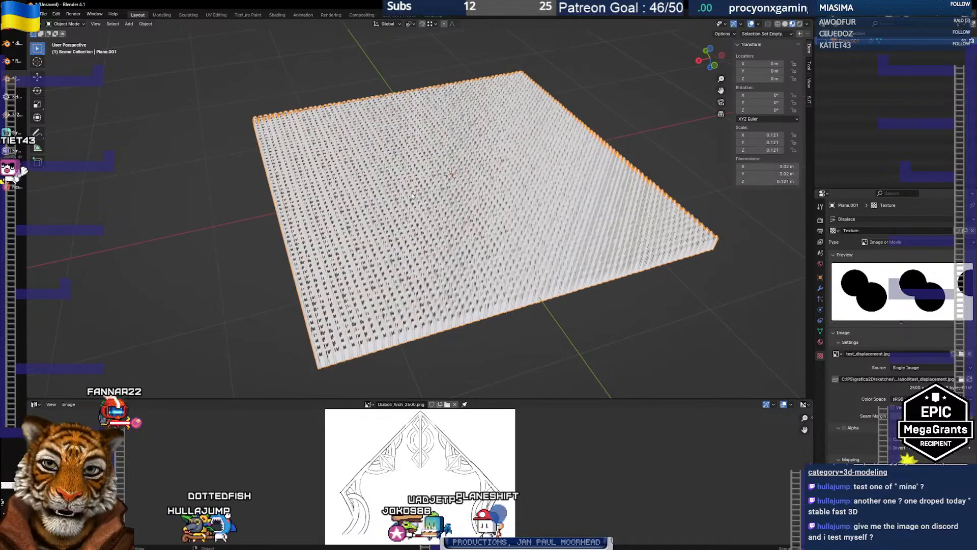
# Check that the texture type is Image or Movie and that the Displace modifier's texture is the one being edited
pyautogui.click(878, 243)
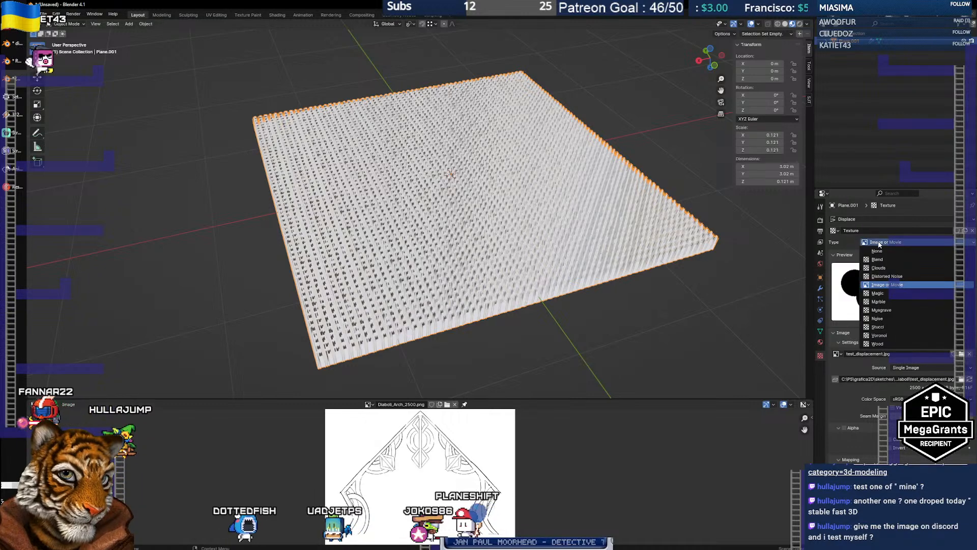
pyautogui.click(897, 288)
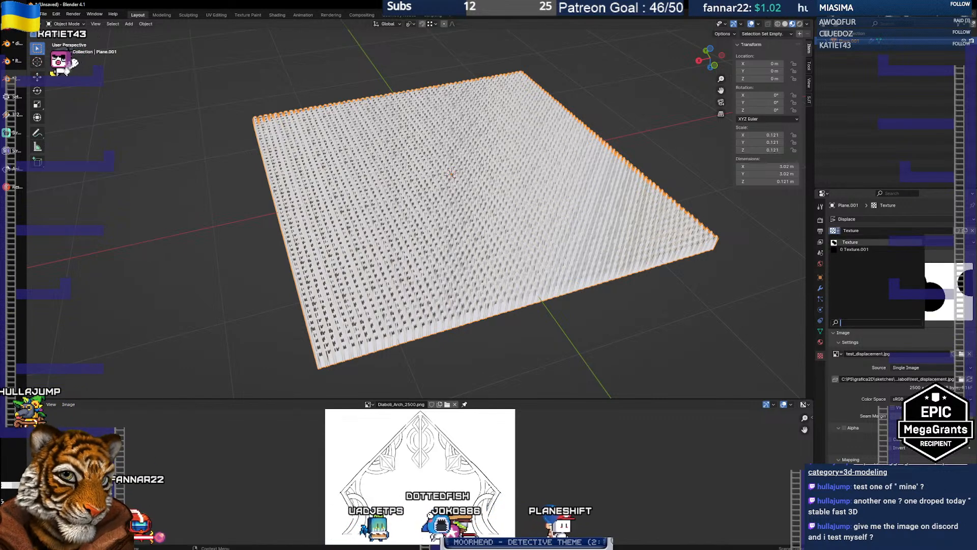
pyautogui.click(856, 218)
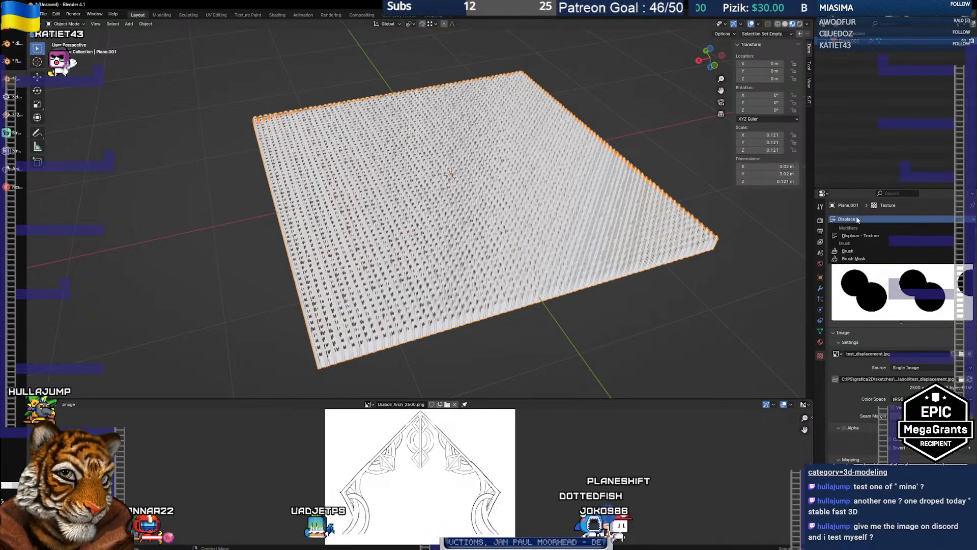
pyautogui.click(866, 237)
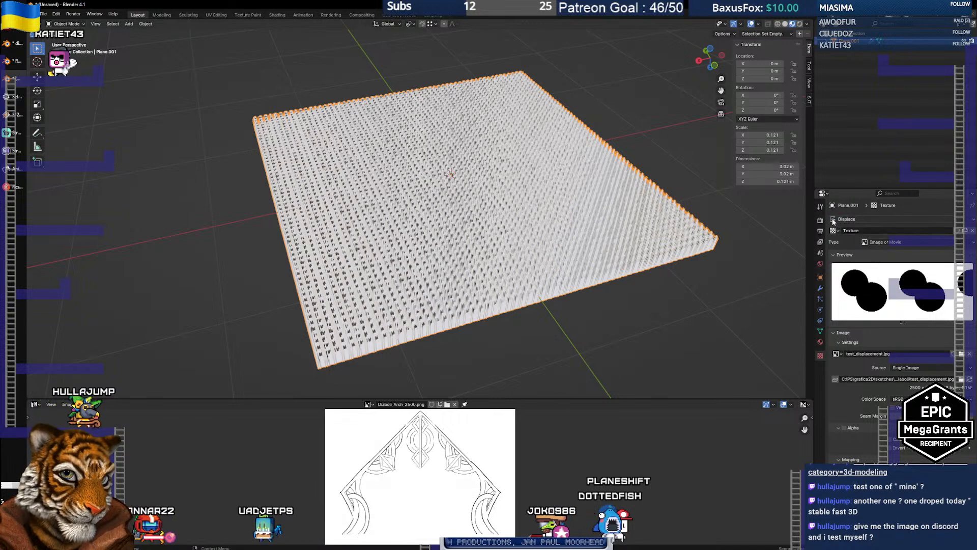
# Switch to GIMP and scale the black-and-white test image to 500 × 500 px with cubic interpolation
pyautogui.hotkey('alt', 'Tab')
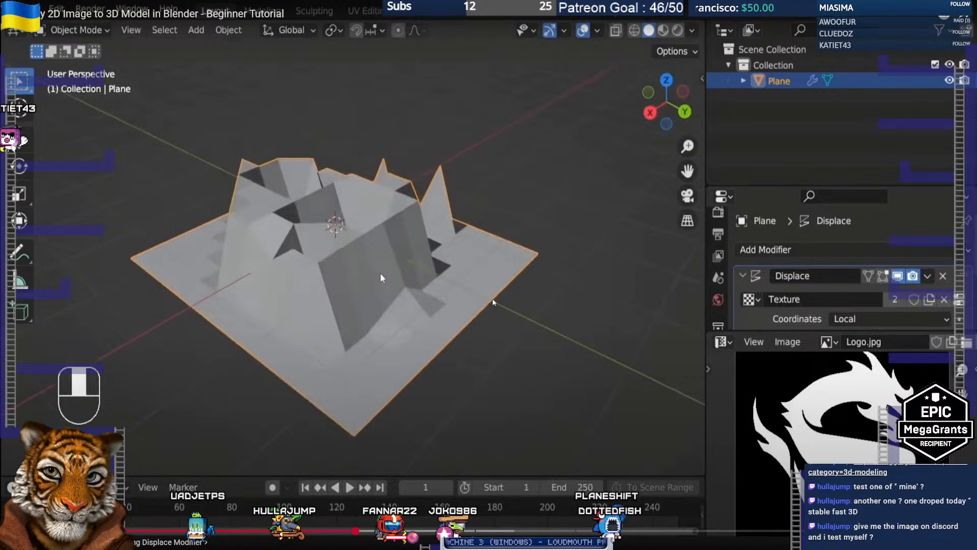
pyautogui.hotkey('alt', 'Tab')
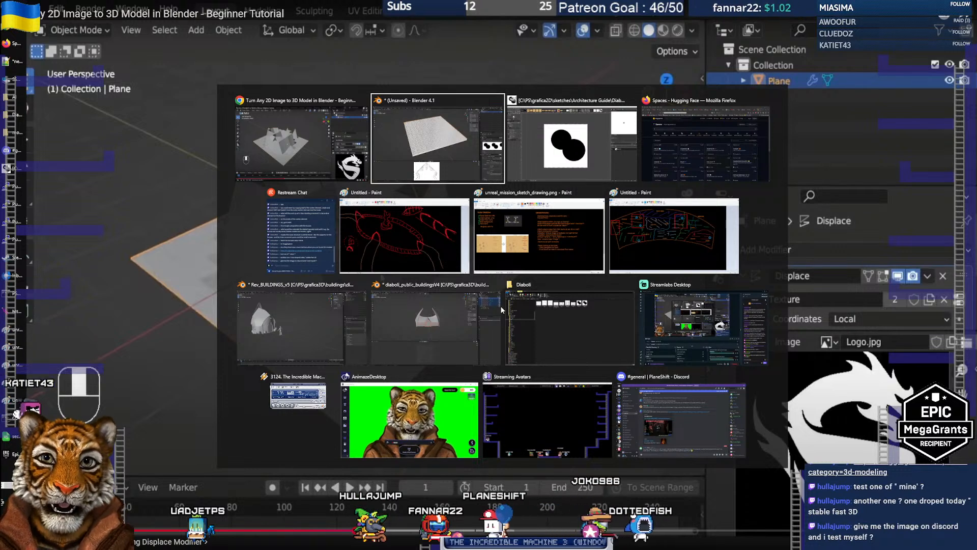
pyautogui.press('Tab')
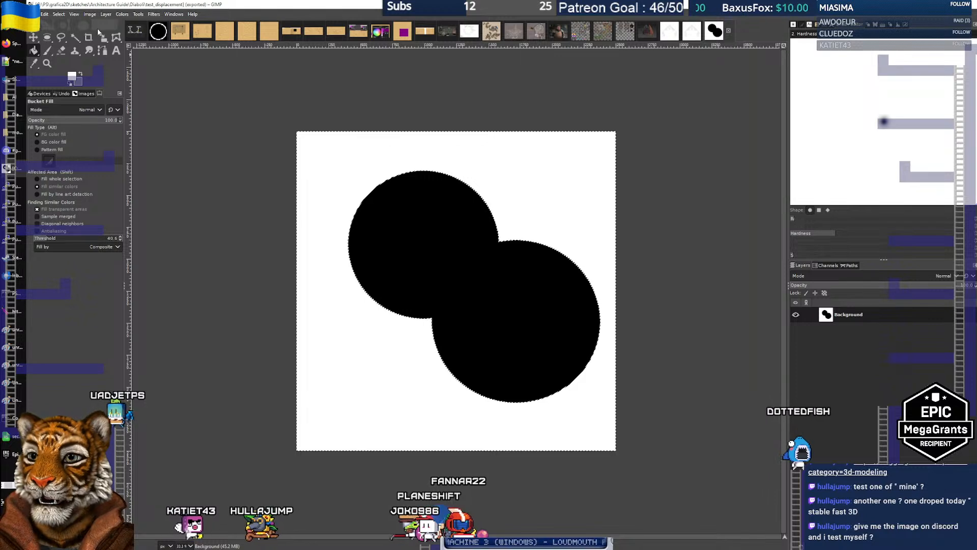
pyautogui.click(90, 14)
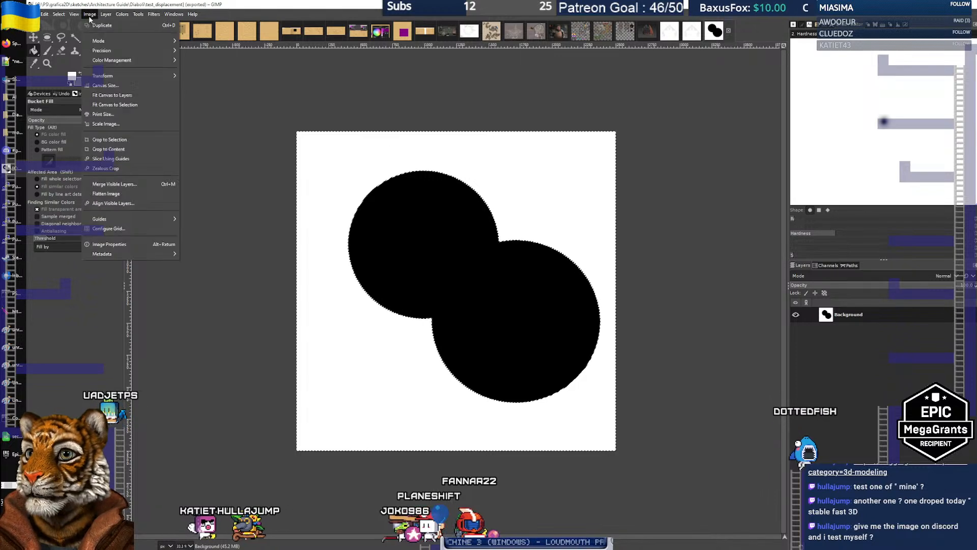
pyautogui.click(106, 123)
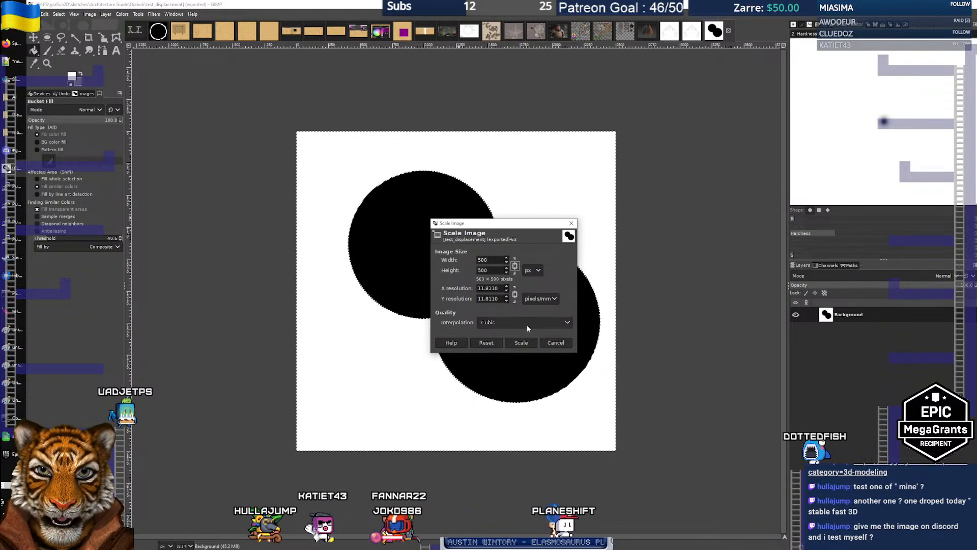
pyautogui.click(528, 342)
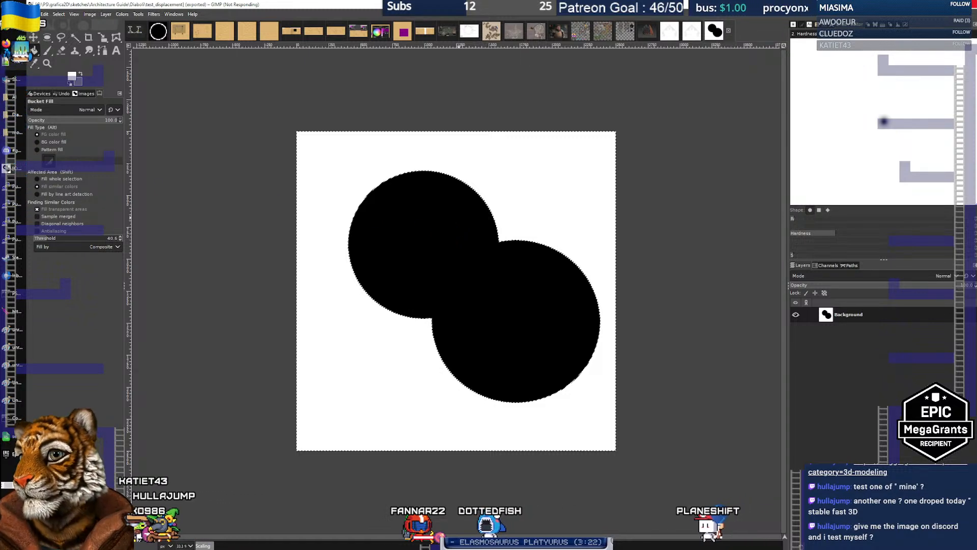
# Switch to the Diaboli folder in File Explorer and copy its full path
pyautogui.click(10, 99)
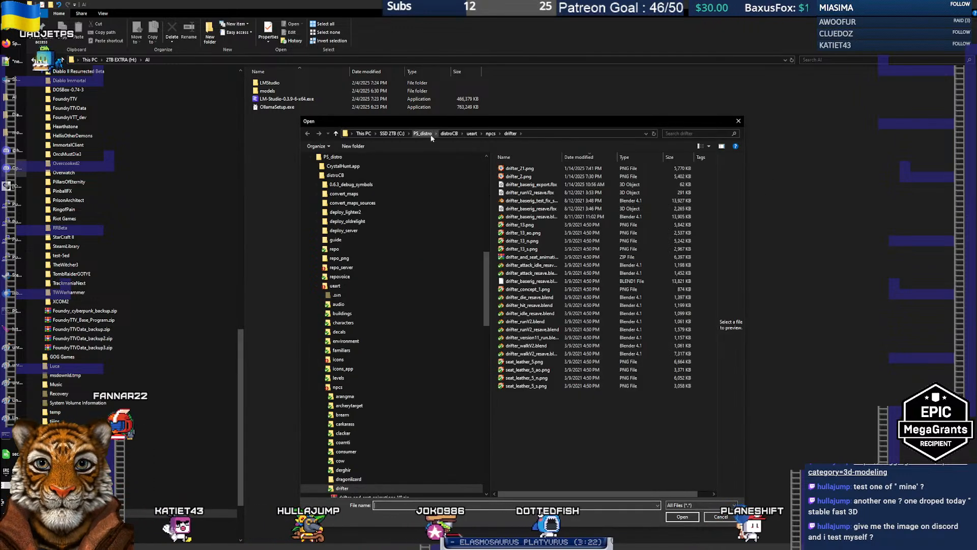
pyautogui.press('Escape')
pyautogui.click(15, 115)
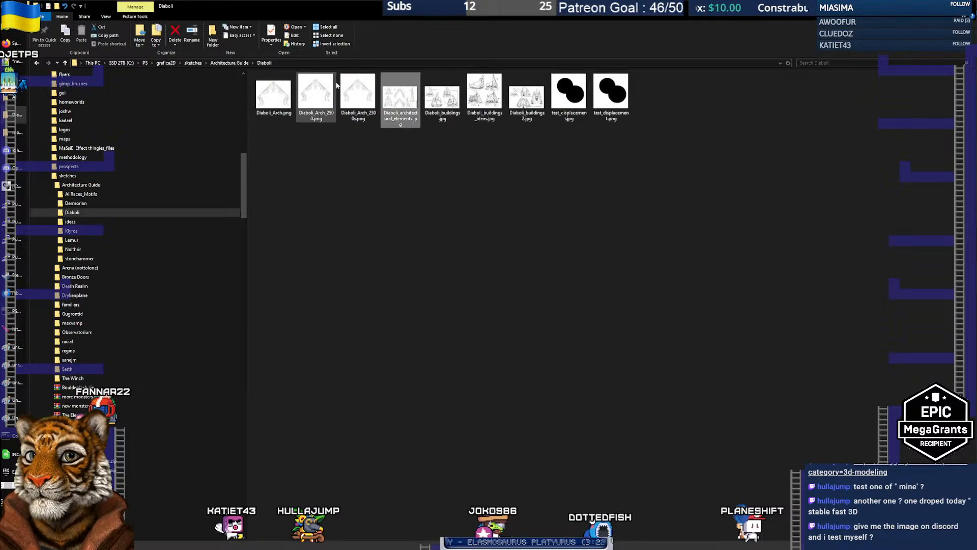
pyautogui.click(308, 63)
pyautogui.hotkey('ctrl', 'c')
pyautogui.hotkey('alt', 'Tab')
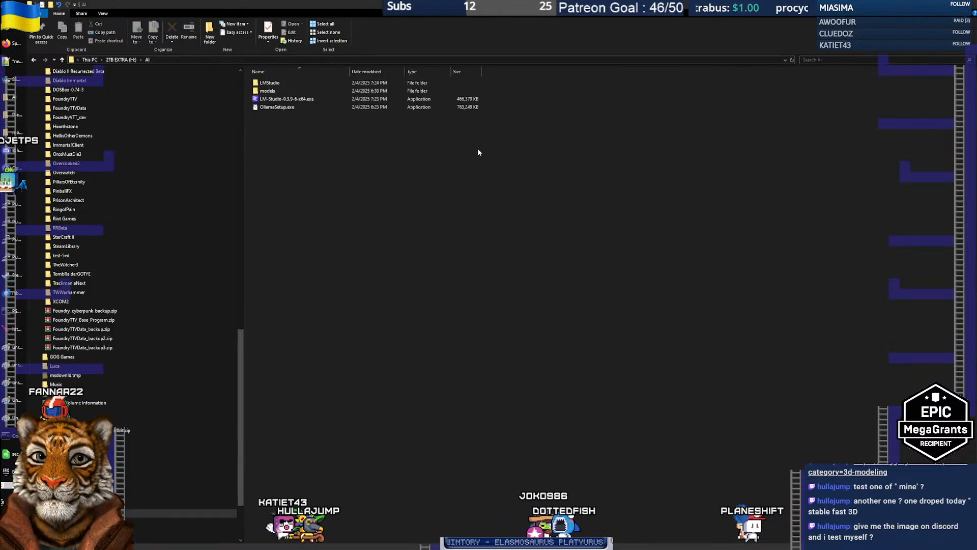
# Point the file Open dialog to the folder C:\PS\grafica2D\sketches\Architecture Guide\Diaboli
pyautogui.hotkey('alt', 'Tab')
pyautogui.hotkey('alt', 'Tab')
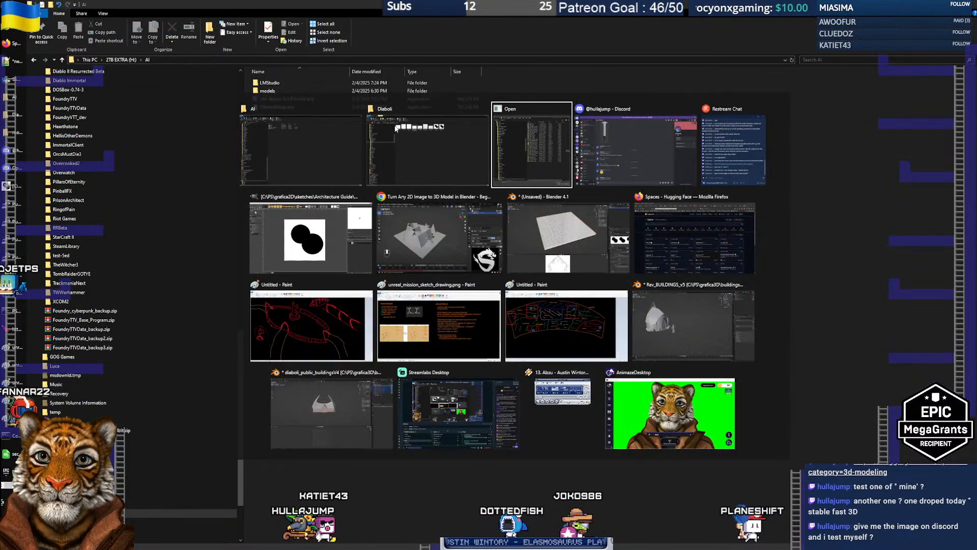
pyautogui.click(529, 133)
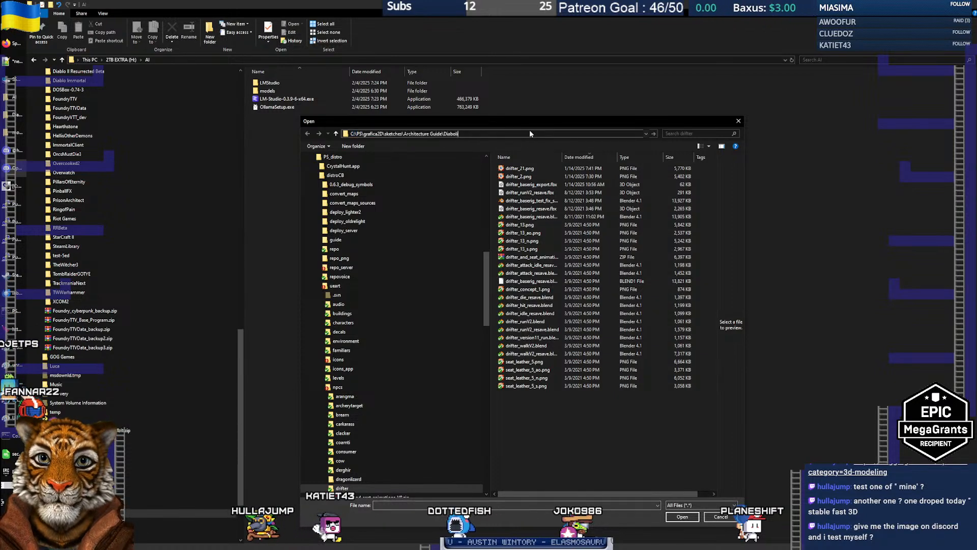
pyautogui.hotkey('ctrl', 'v')
pyautogui.press('Return')
pyautogui.press('Return')
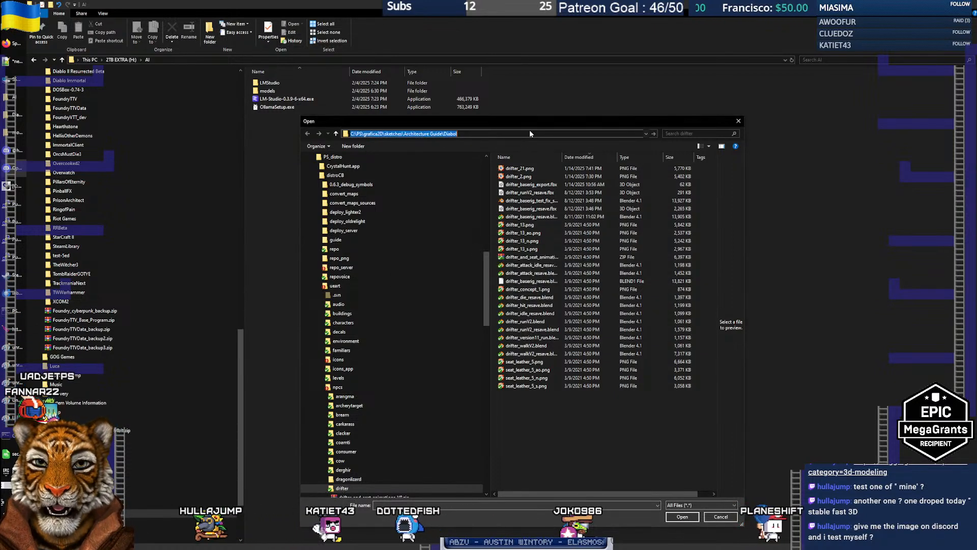
pyautogui.write('i')
pyautogui.press('Return')
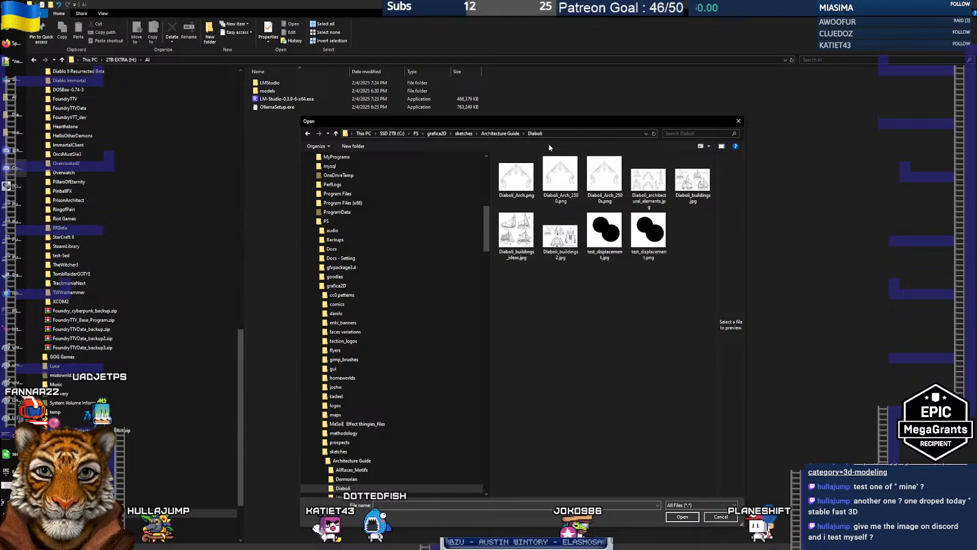
# Choose Diaboli_Arch_2500.png from the Diaboli folder and open it
pyautogui.click(564, 187)
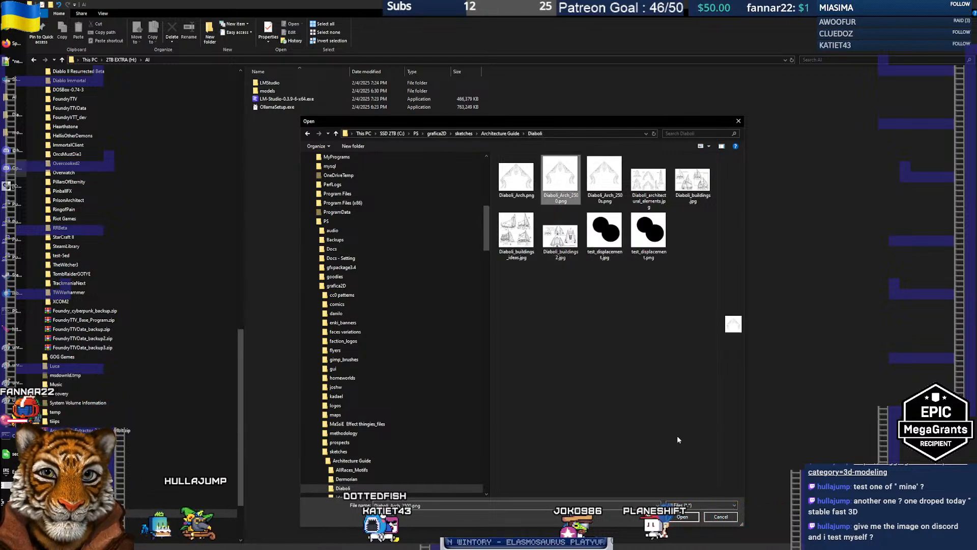
pyautogui.click(683, 517)
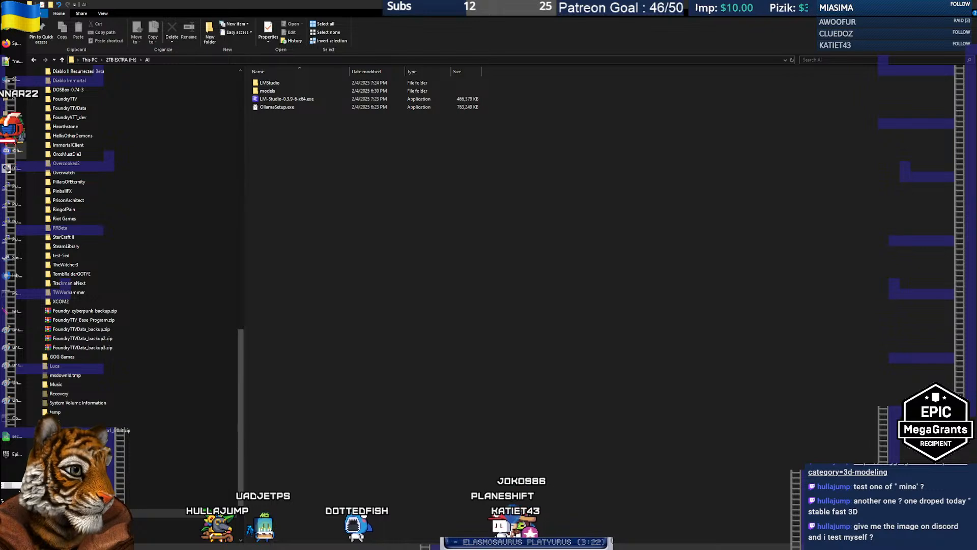
pyautogui.press('super+Tab')
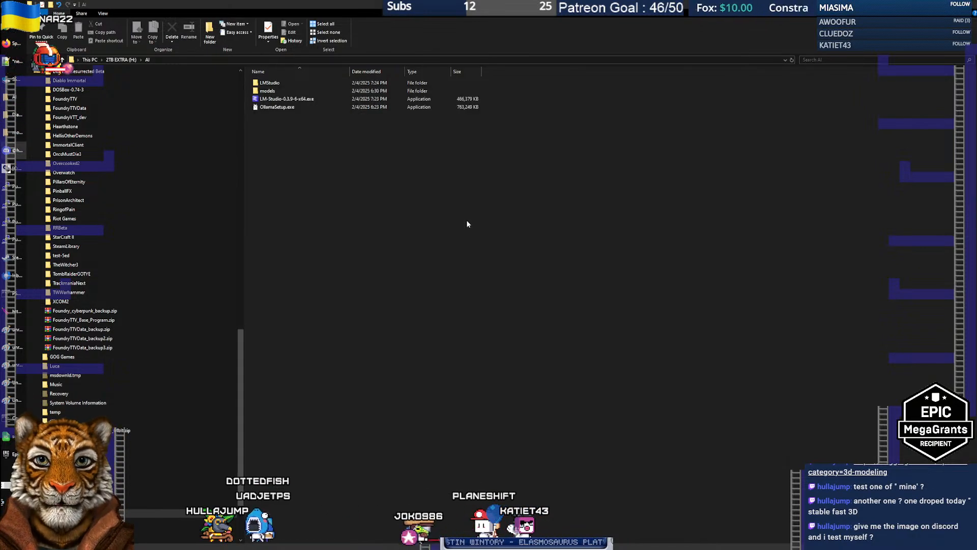
# Switch to the Diaboli folder in File Explorer and select the test_displacement.jpg image
pyautogui.hotkey('alt', 'Tab')
pyautogui.hotkey('alt', 'Tab')
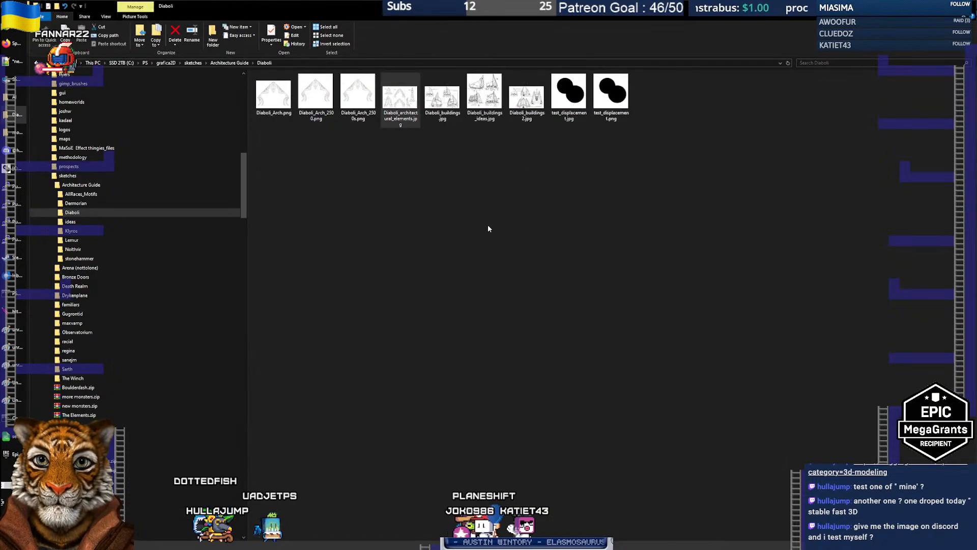
pyautogui.doubleClick(569, 98)
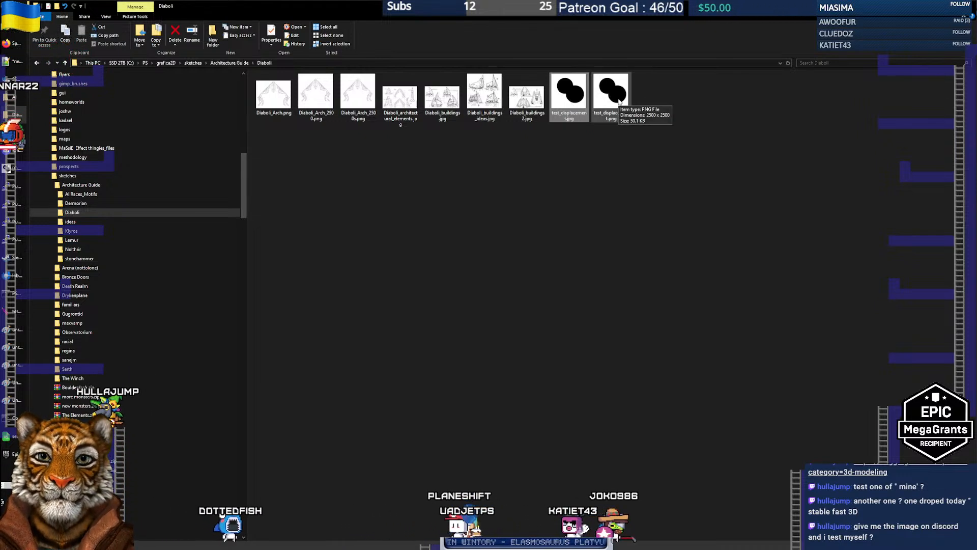
# Switch to GIMP and check the computer's memory usage and running processes in Task Manager
pyautogui.press('super+Tab')
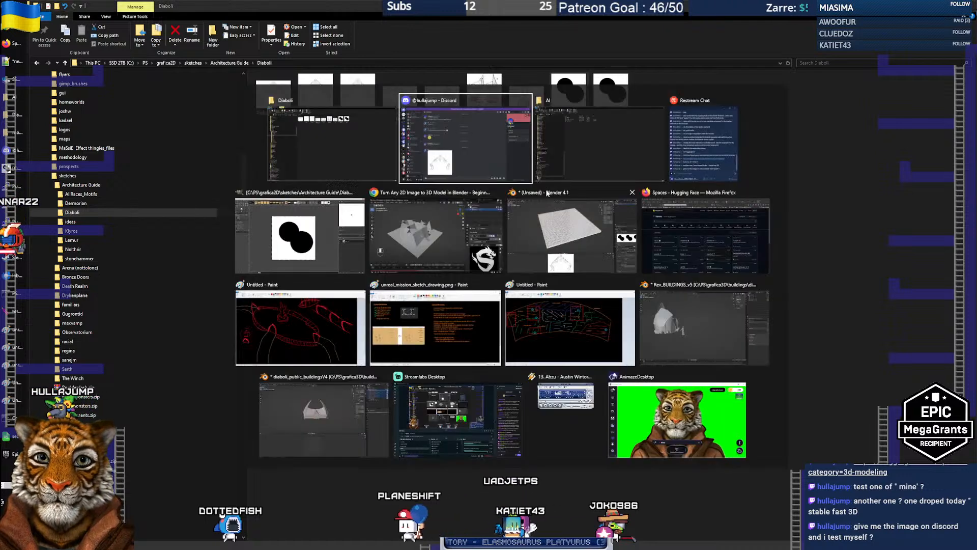
pyautogui.hotkey('alt', 'Tab')
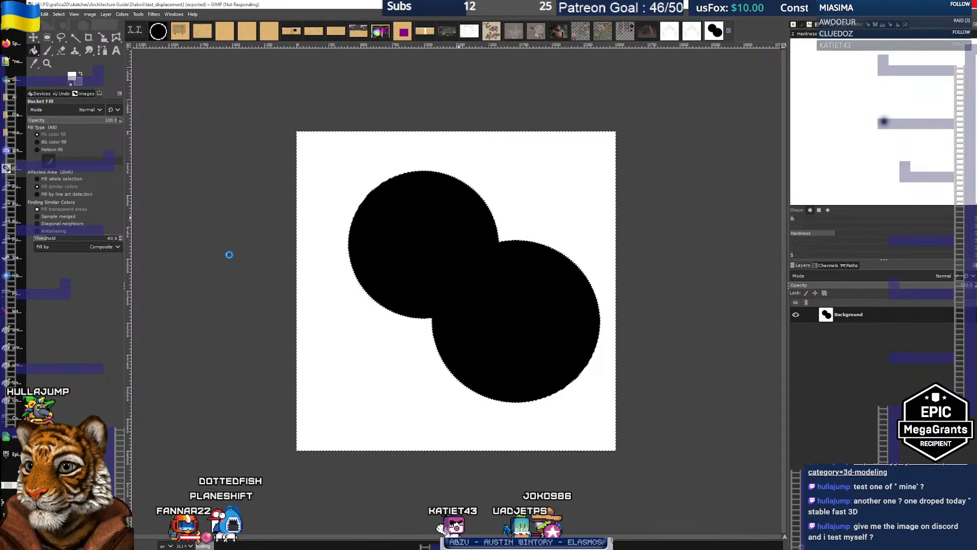
pyautogui.hotkey('ctrl', 'shift', 'Escape')
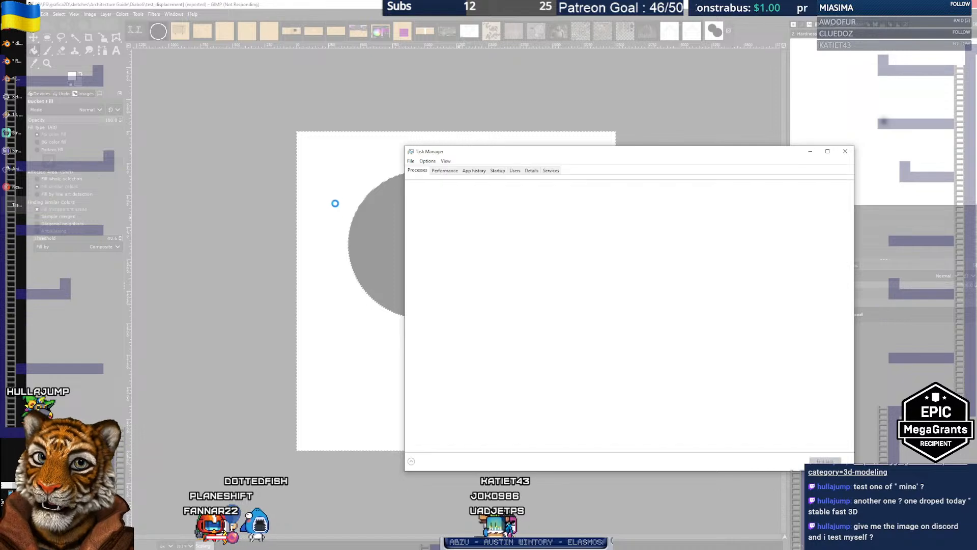
pyautogui.click(450, 173)
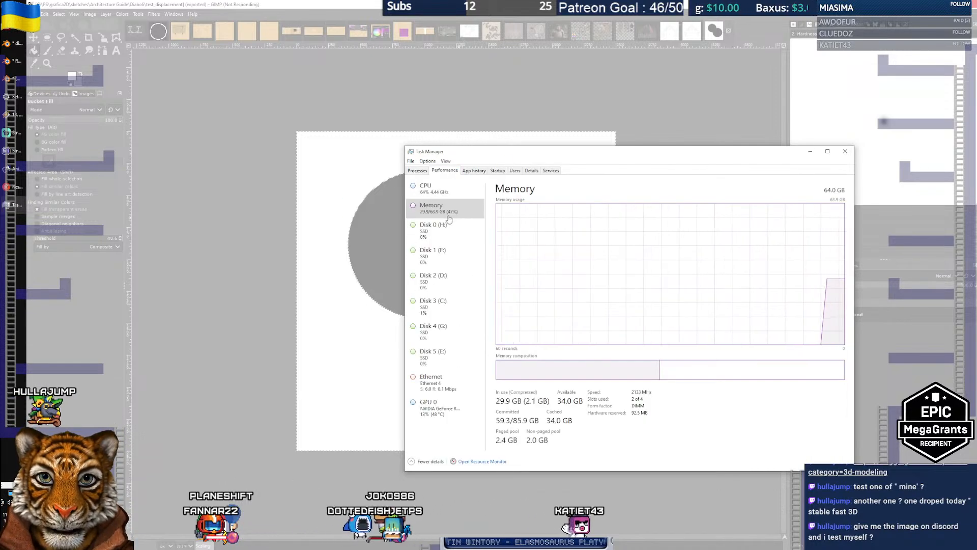
pyautogui.click(420, 172)
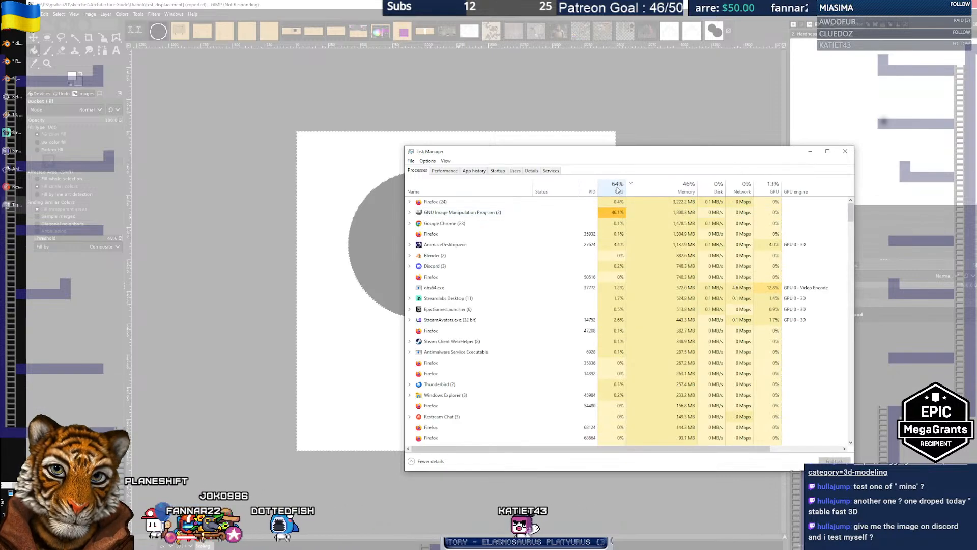
# Sort the processes by CPU usage and inspect the sub-processes of GNU Image Manipulation Program
pyautogui.click(616, 188)
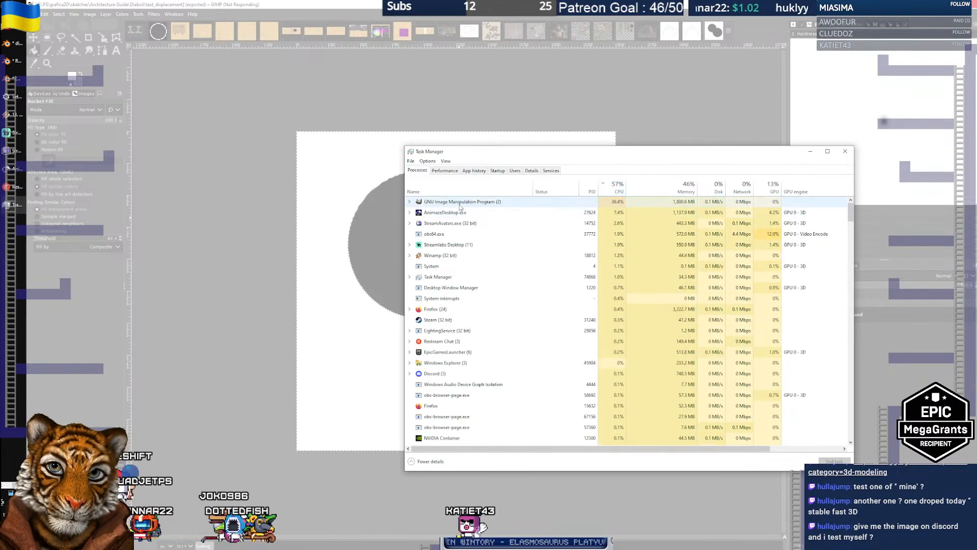
pyautogui.click(460, 204)
pyautogui.click(409, 202)
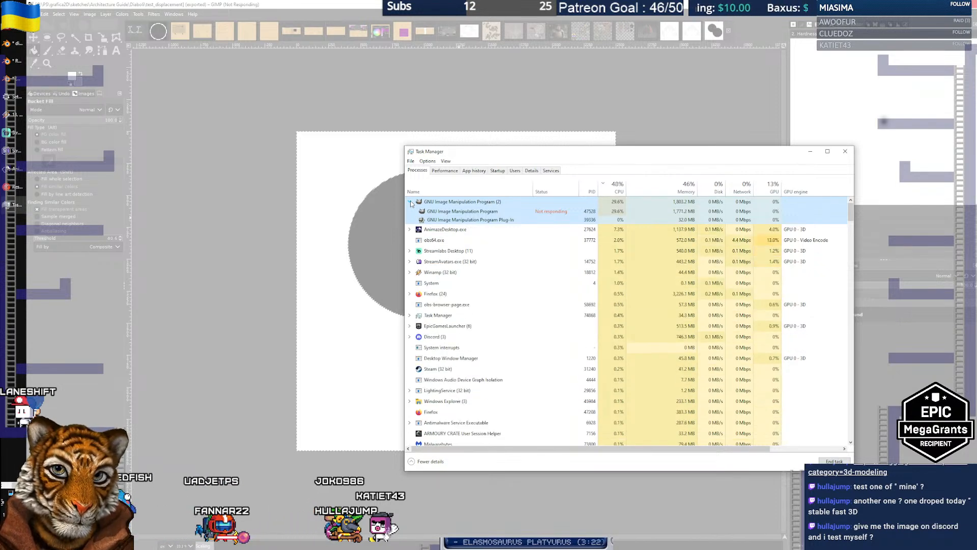
pyautogui.click(410, 202)
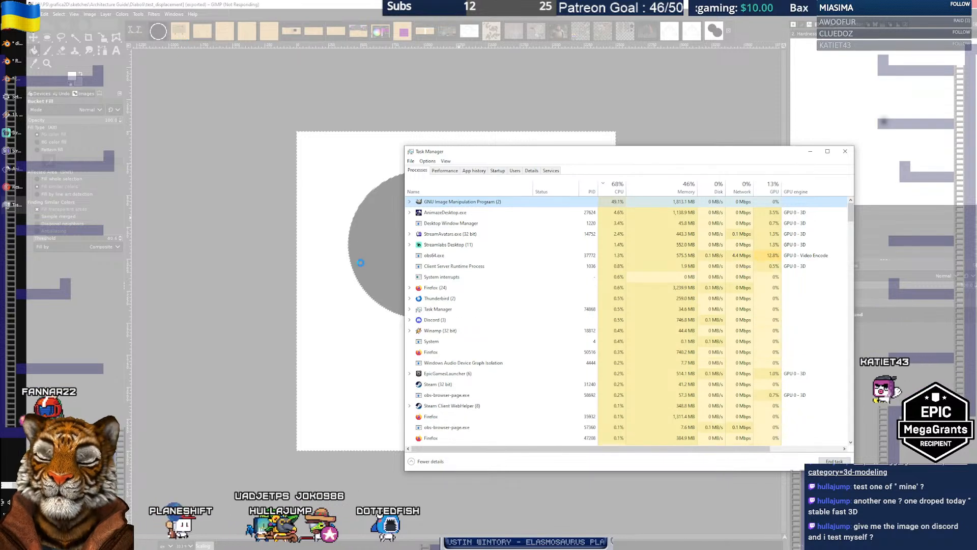
pyautogui.moveTo(523, 157); pyautogui.dragTo(495, 178)
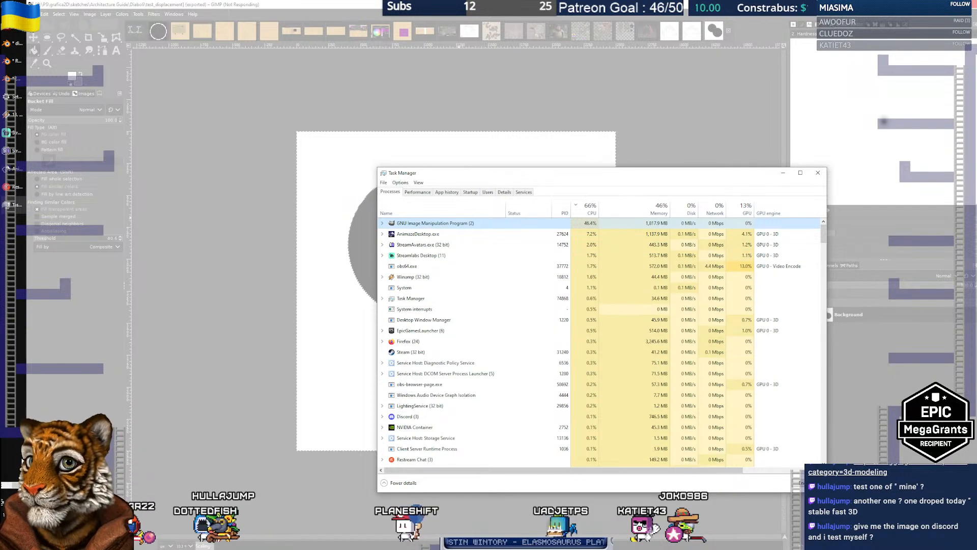
# Switch to the untitled Paint drawing with the red arch sketches and minimize Task Manager
pyautogui.scroll(1, 8, 168)
pyautogui.click(9, 169)
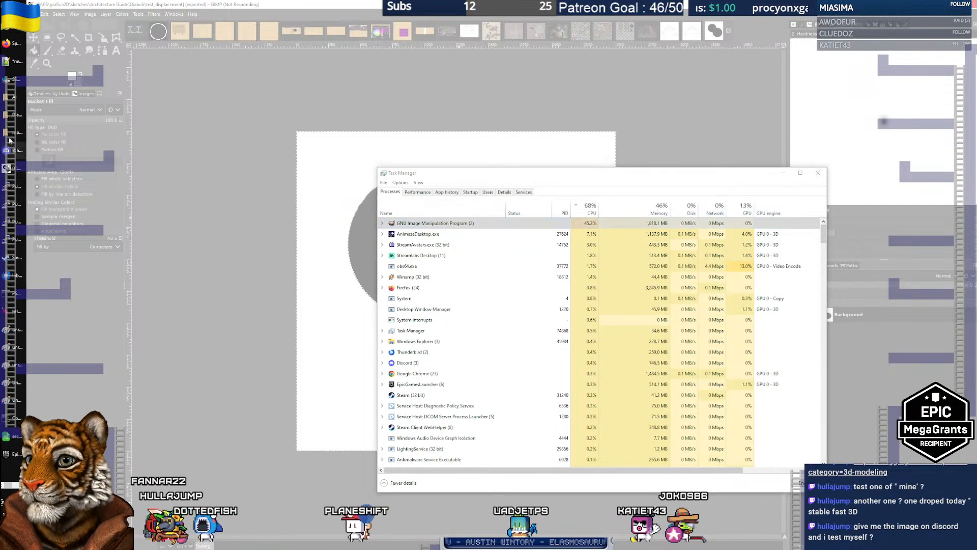
pyautogui.click(9, 386)
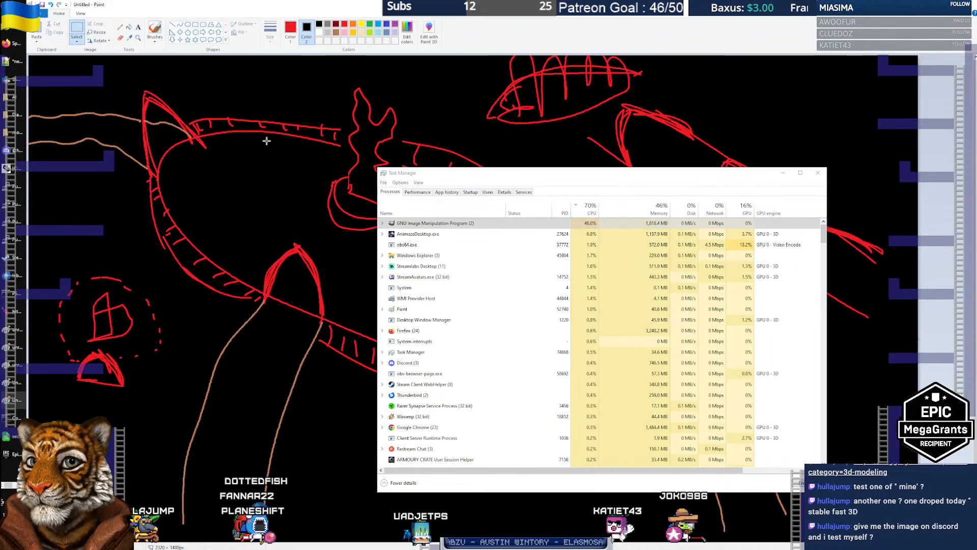
pyautogui.click(782, 173)
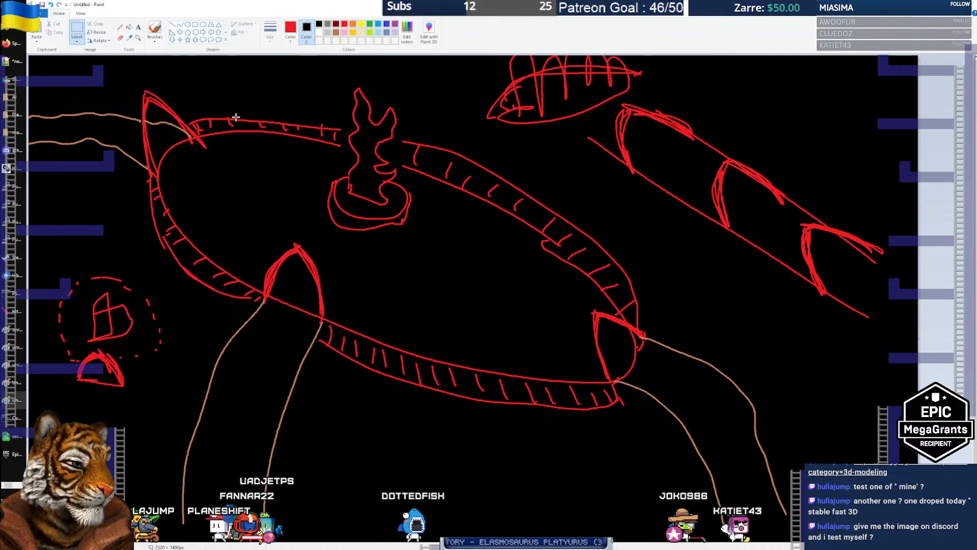
# Clear the red sketch from the Paint canvas and start a new picture without saving the changes
pyautogui.press('Delete')
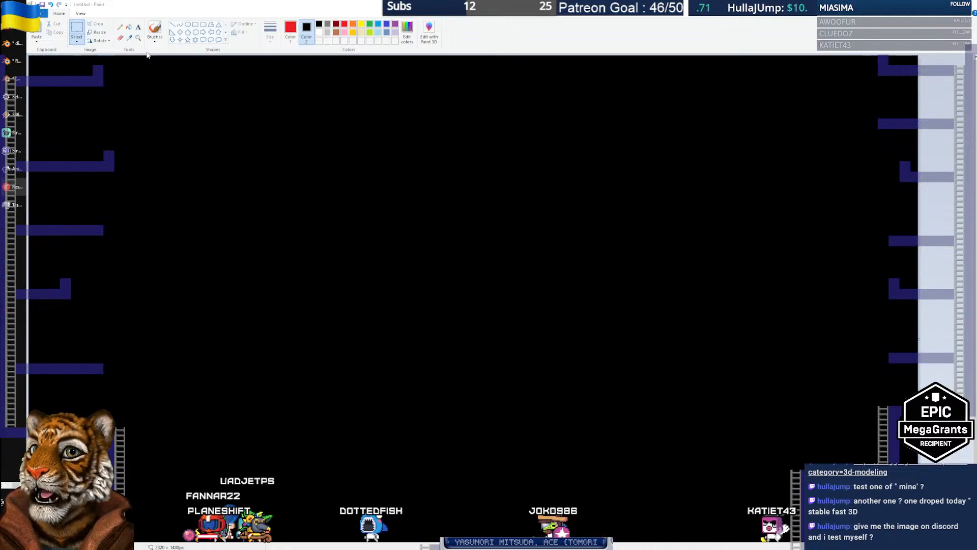
pyautogui.scroll(-2, 235, 164)
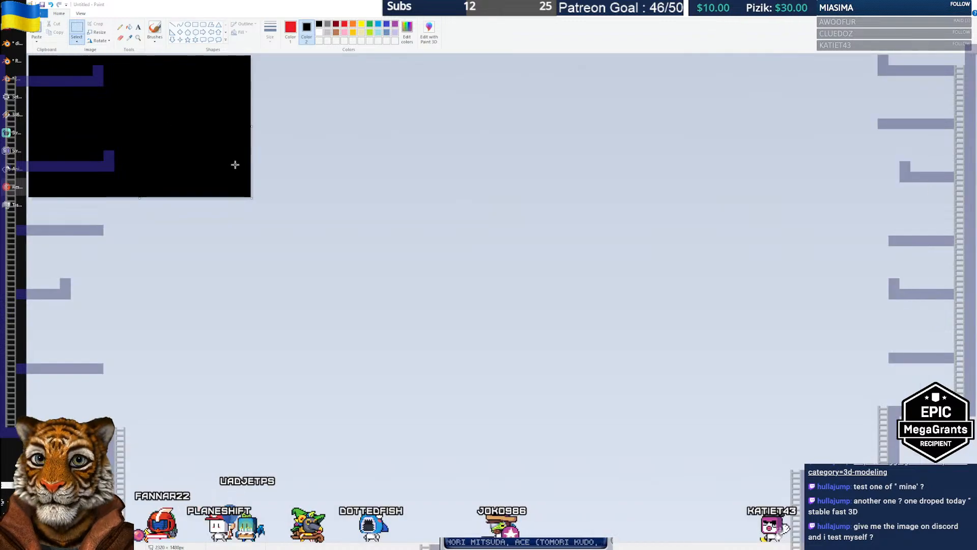
pyautogui.scroll(2, 235, 164)
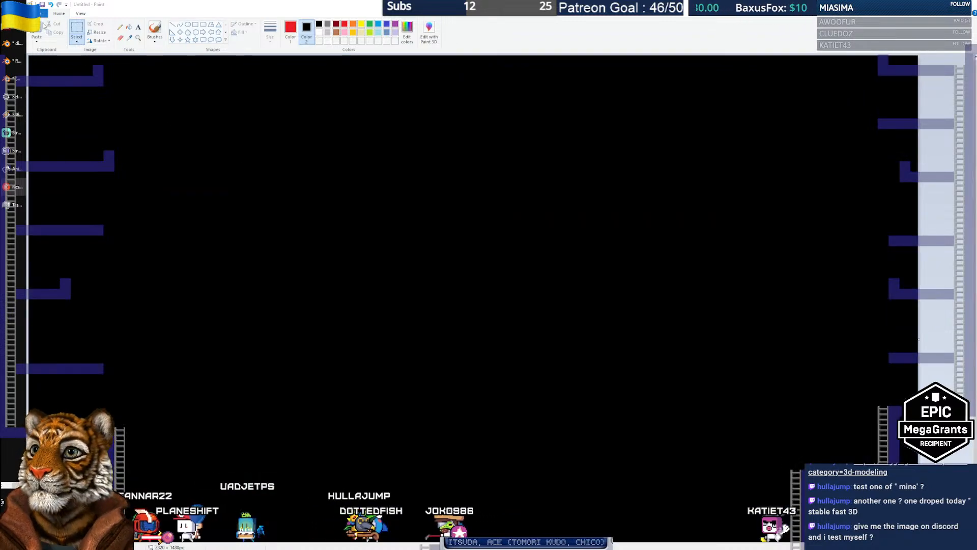
pyautogui.click(44, 14)
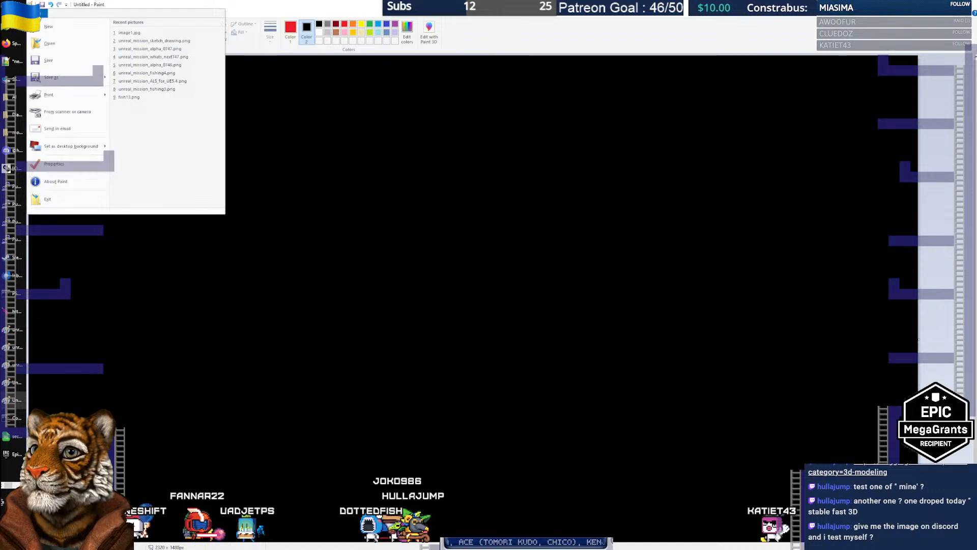
pyautogui.click(47, 26)
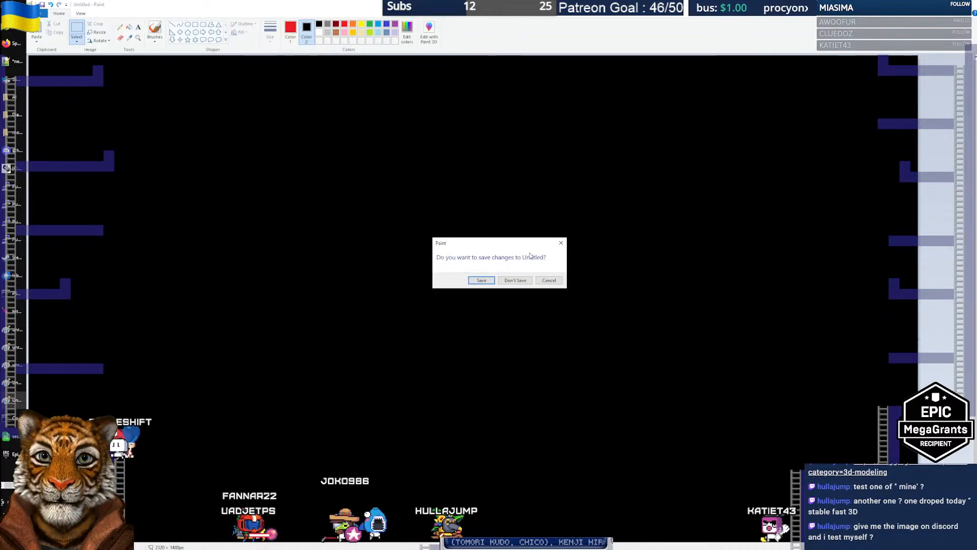
pyautogui.click(514, 281)
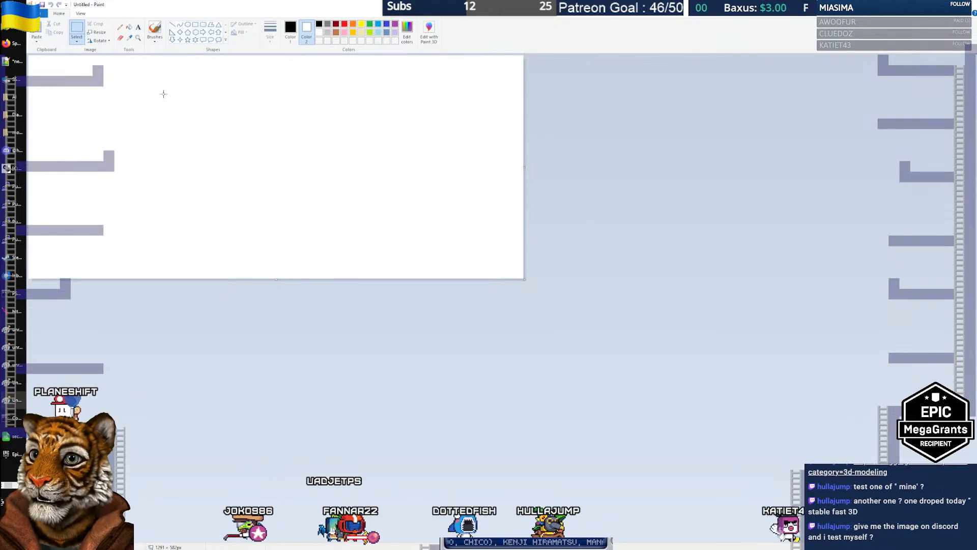
# Draw four black rectangle outlines on the white canvas, each overlapping its neighbour at a corner
pyautogui.click(195, 24)
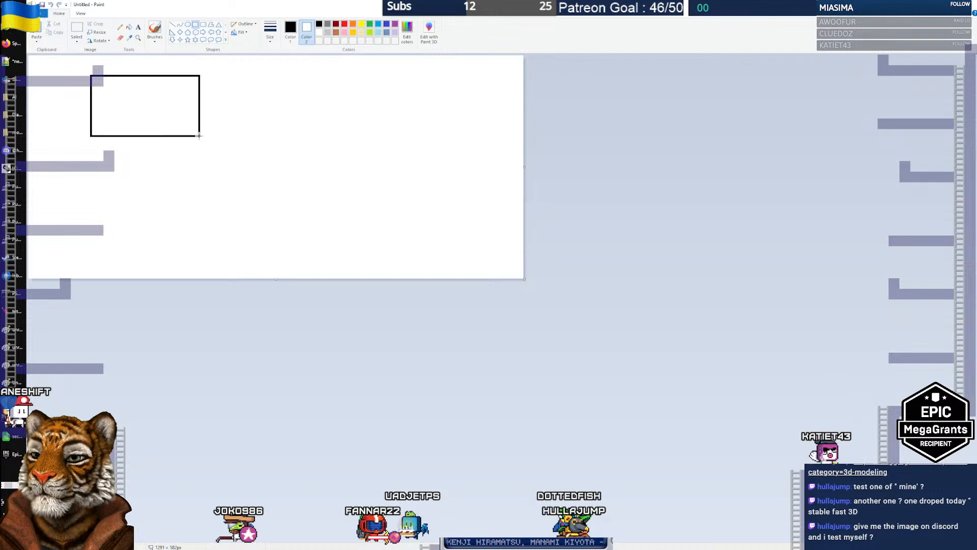
pyautogui.moveTo(187, 122)
pyautogui.mouseDown()
pyautogui.moveTo(266, 186)
pyautogui.moveTo(186, 119)
pyautogui.moveTo(342, 226)
pyautogui.mouseUp()
pyautogui.moveTo(327, 103)
pyautogui.mouseDown()
pyautogui.moveTo(426, 188)
pyautogui.moveTo(442, 179)
pyautogui.mouseUp()
pyautogui.click(606, 194)
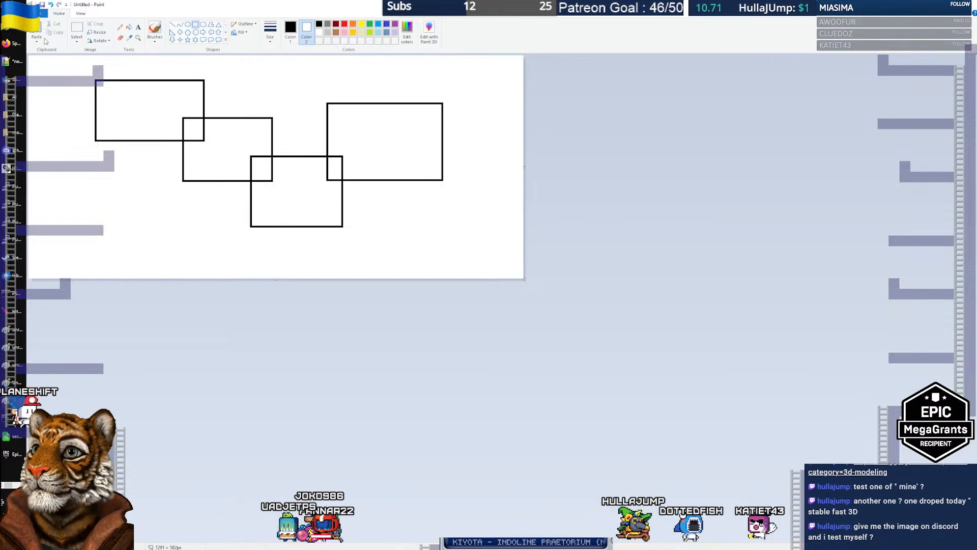
pyautogui.click(41, 16)
pyautogui.moveTo(56, 77)
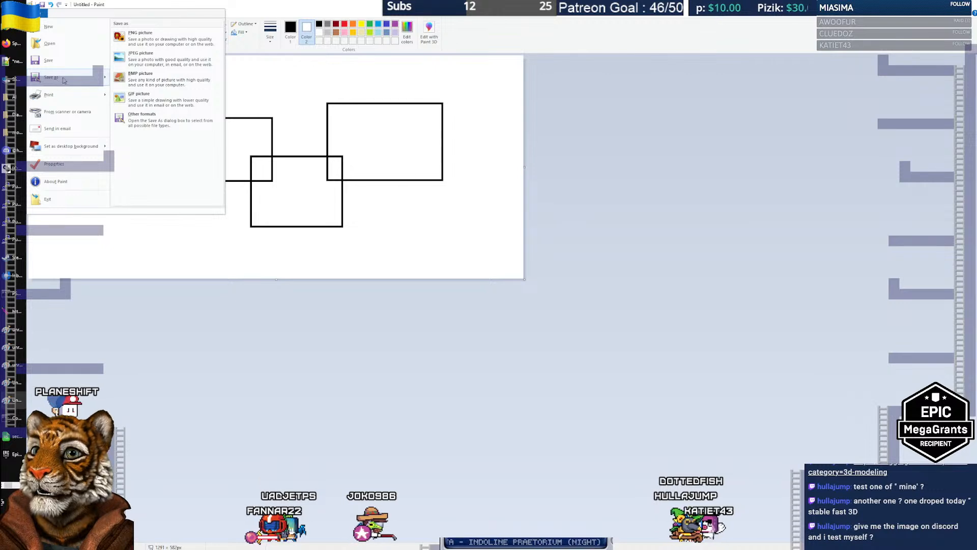
pyautogui.click(224, 8)
# Fill the four rectangles with black and undo the fill of the first overlap, leaving the small overlapping areas white
pyautogui.click(130, 27)
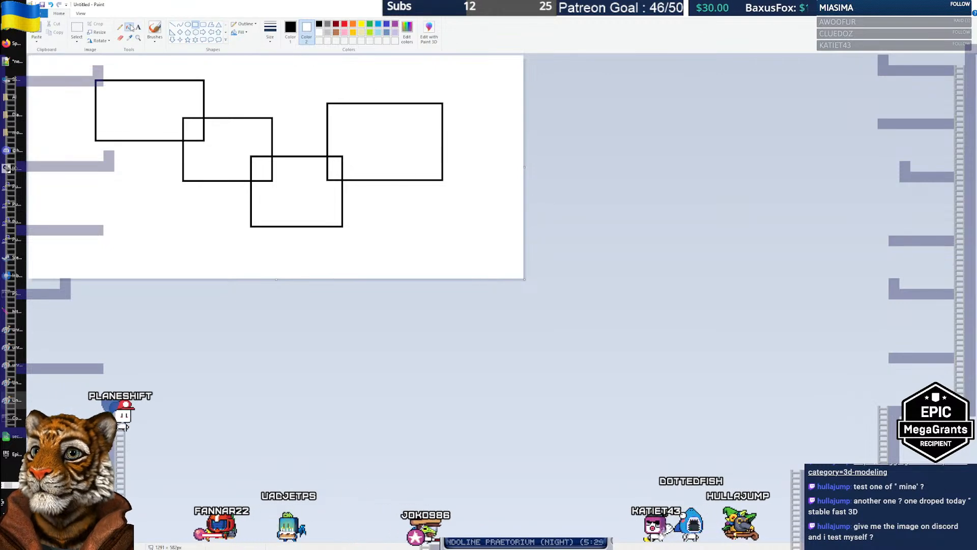
pyautogui.click(174, 116)
pyautogui.click(198, 134)
pyautogui.click(242, 152)
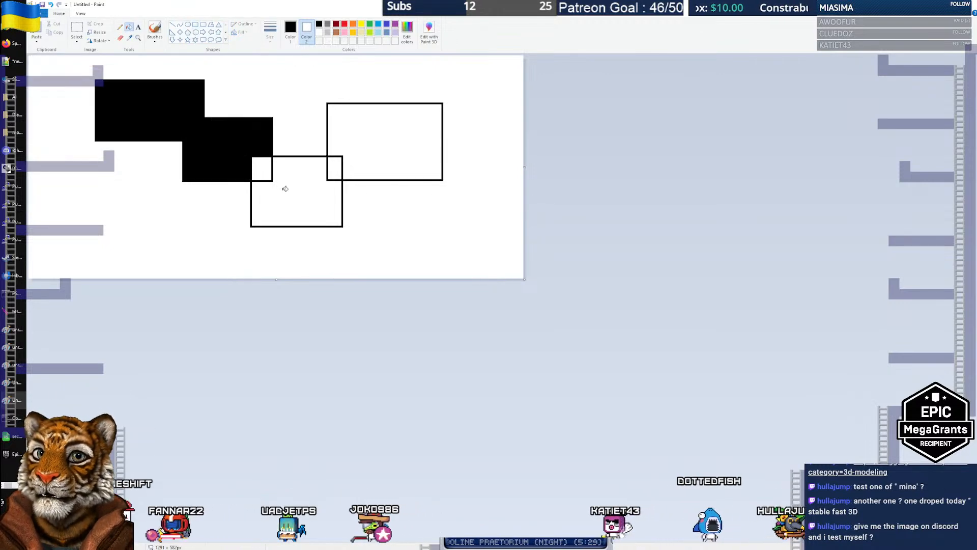
pyautogui.hotkey('ctrl', 'z')
pyautogui.hotkey('ctrl', 'z')
pyautogui.click(240, 145)
pyautogui.click(312, 191)
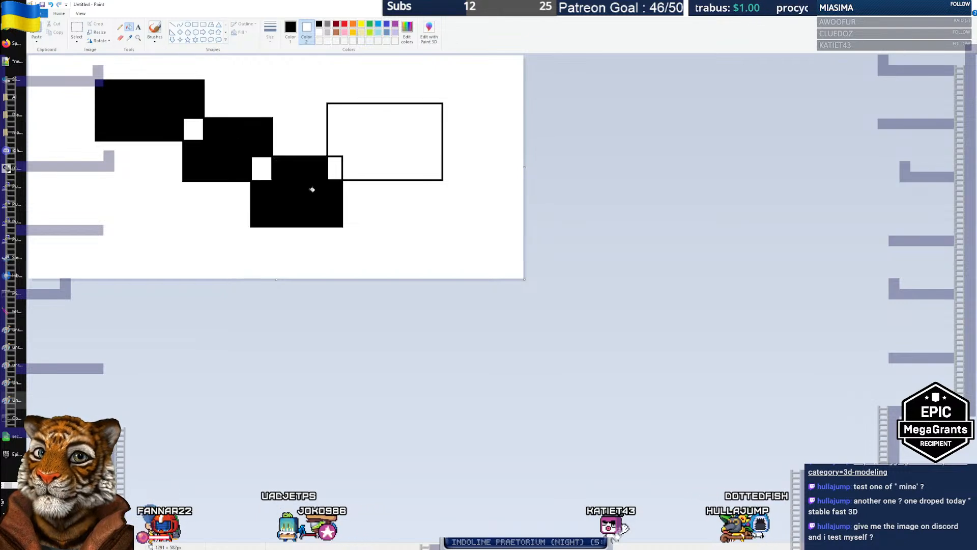
pyautogui.click(396, 163)
# Save the picture as the PNG file test_displacement2.png in the sketches\Architecture Guide\Diaboli folder
pyautogui.click(35, 13)
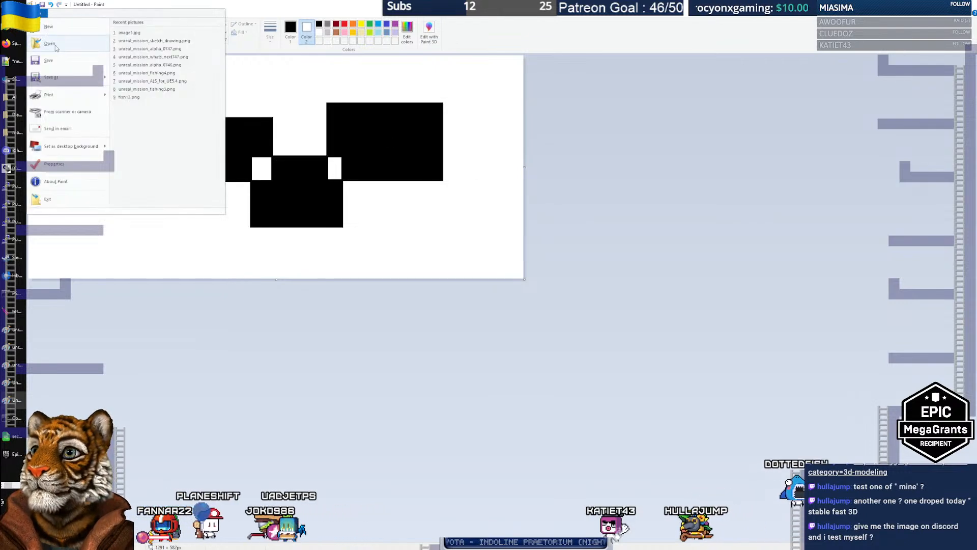
pyautogui.click(57, 77)
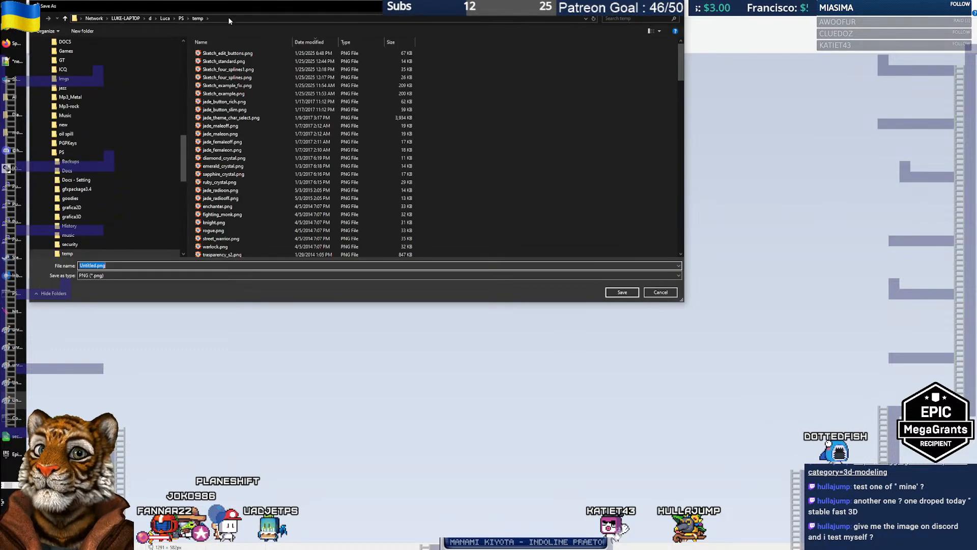
pyautogui.click(265, 18)
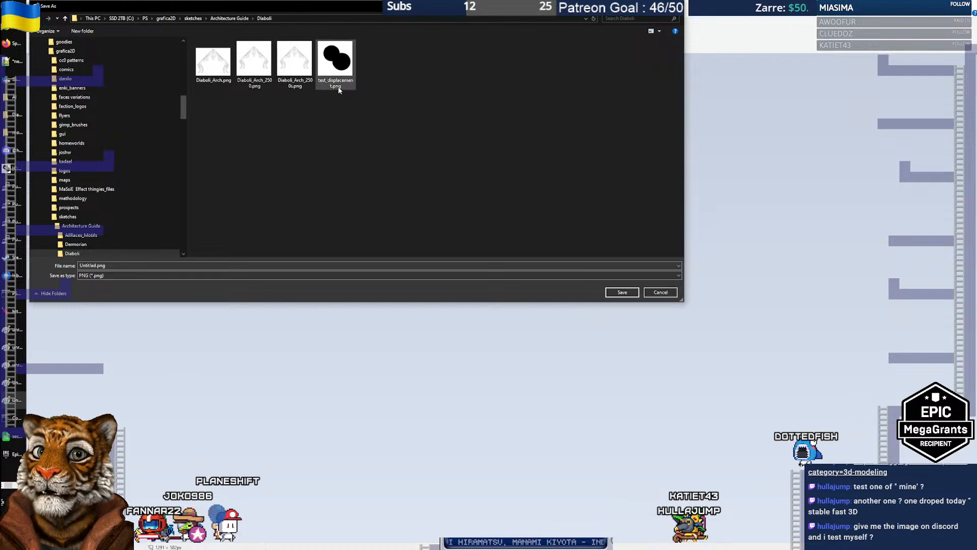
pyautogui.click(138, 265)
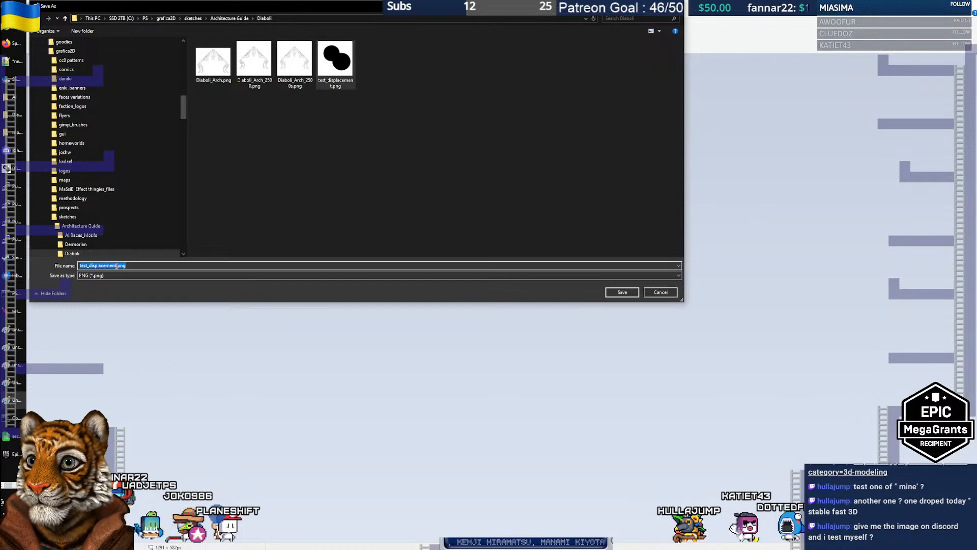
pyautogui.press('Return')
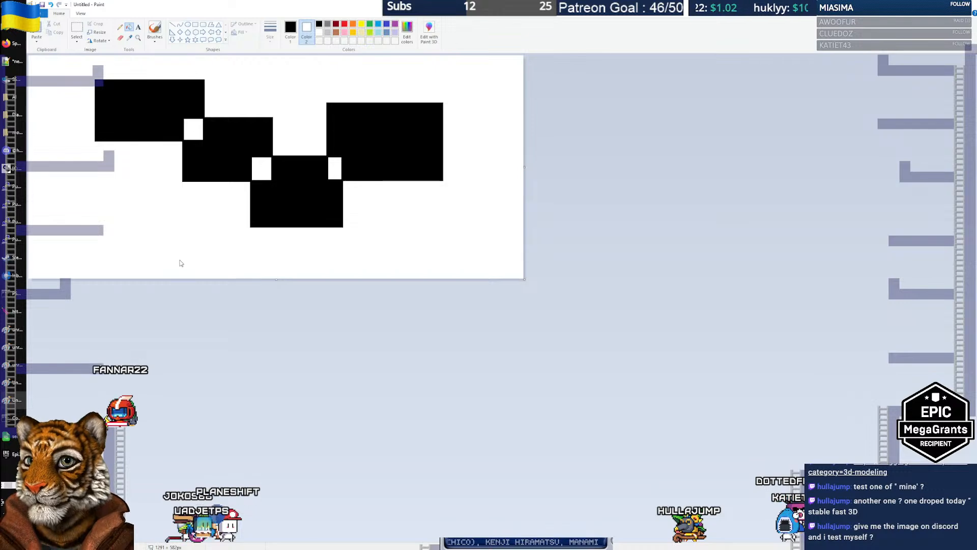
pyautogui.hotkey('alt', 'Tab')
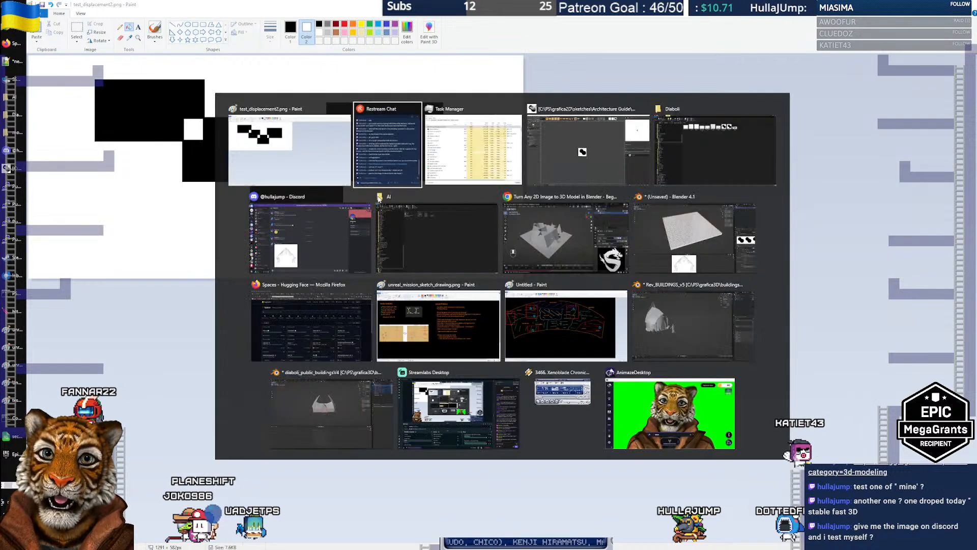
# Switch to the unsaved Blender scene and replace the image of the plane's displacement texture with test_displacement2.png
pyautogui.hotkey('alt', 'Tab')
pyautogui.hotkey('alt', 'Tab')
pyautogui.hotkey('alt', 'Tab')
pyautogui.hotkey('alt', 'Tab')
pyautogui.hotkey('alt', 'Tab')
pyautogui.hotkey('alt', 'Tab')
pyautogui.hotkey('alt', 'Tab')
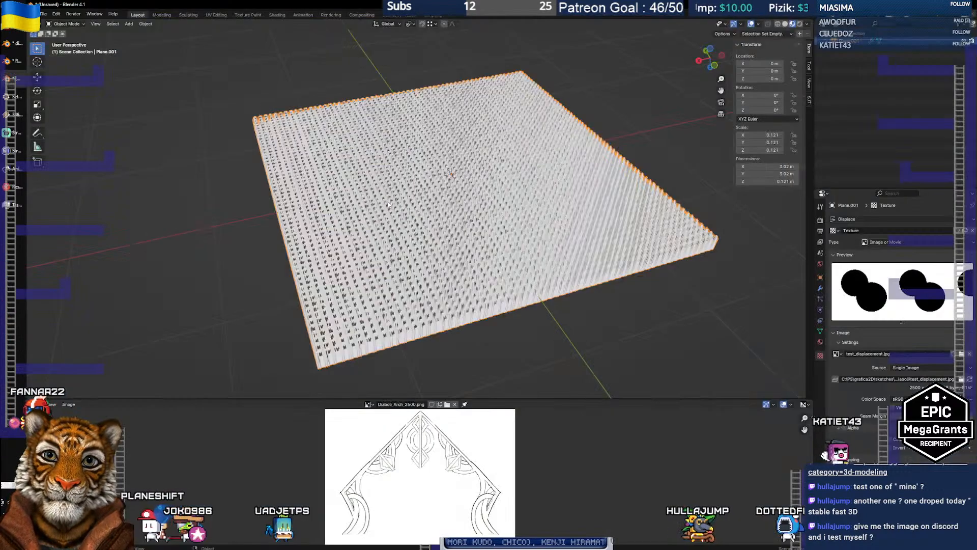
pyautogui.click(961, 353)
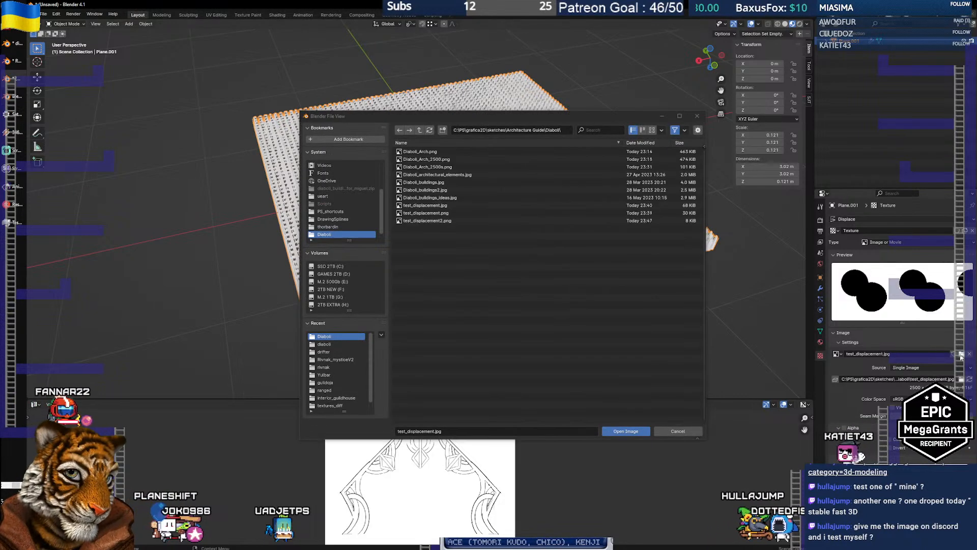
pyautogui.click(443, 220)
pyautogui.click(626, 430)
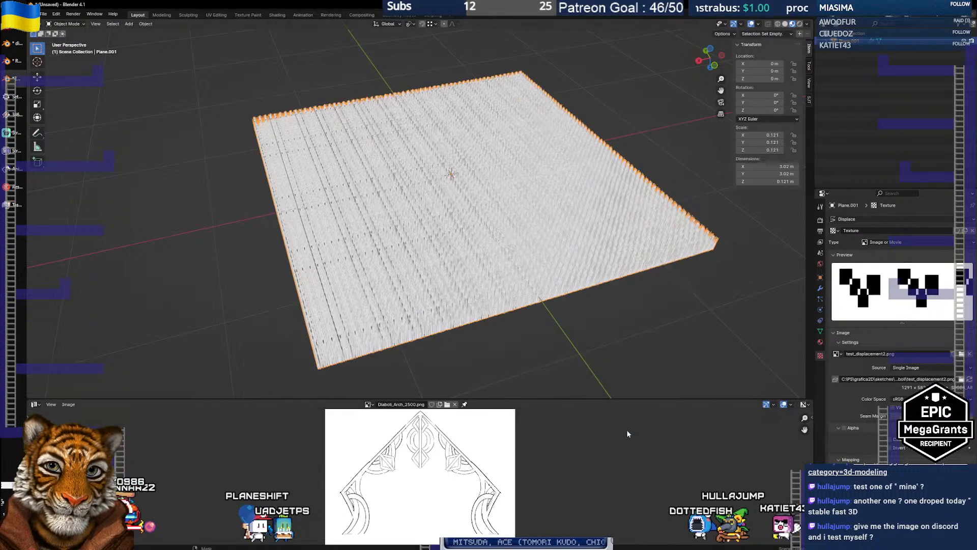
pyautogui.moveTo(453, 242)
pyautogui.mouseDown()
pyautogui.moveTo(414, 259)
pyautogui.moveTo(368, 258)
pyautogui.moveTo(399, 170)
pyautogui.moveTo(463, 228)
pyautogui.moveTo(450, 248)
pyautogui.mouseUp()
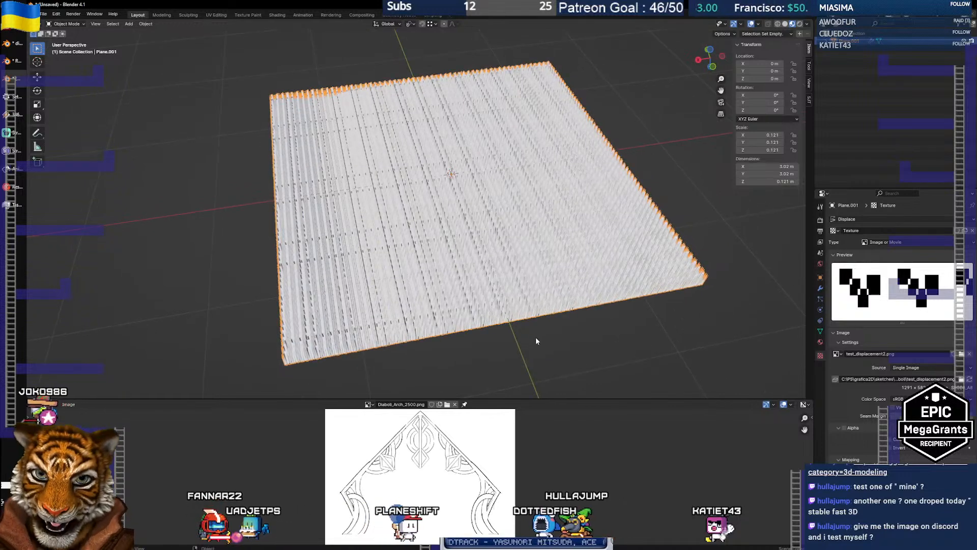
# Delete the displaced plane and add a new mesh plane at the origin
pyautogui.press('Delete')
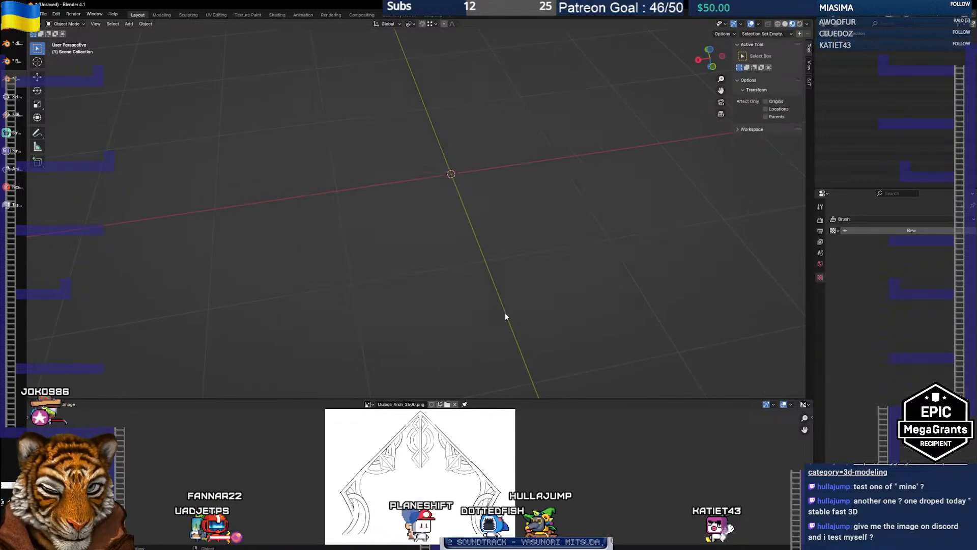
pyautogui.click(145, 24)
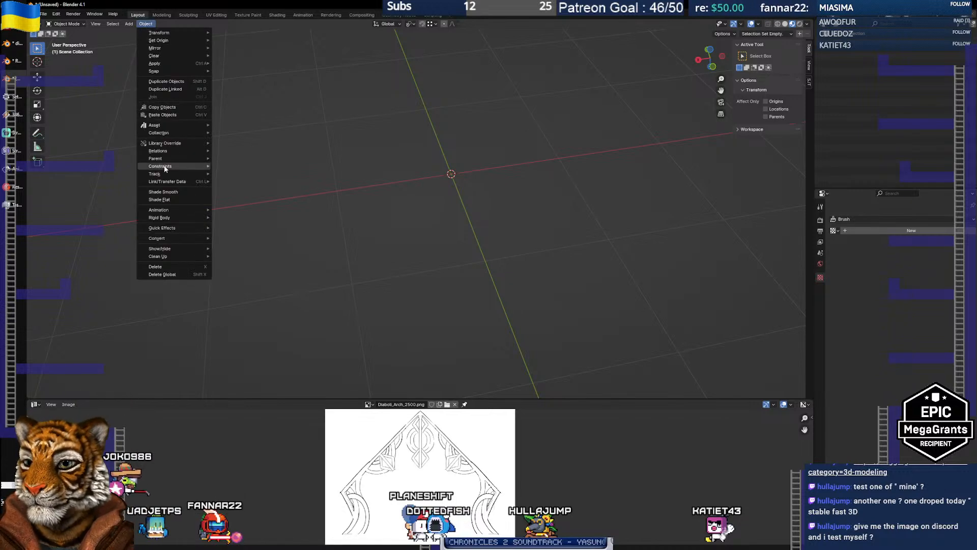
pyautogui.moveTo(129, 24)
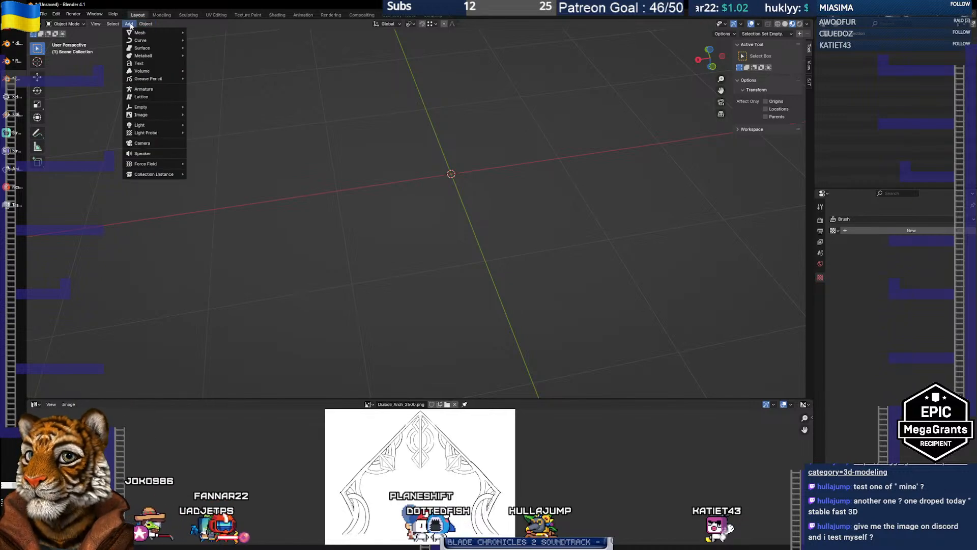
pyautogui.moveTo(164, 35)
pyautogui.click(204, 33)
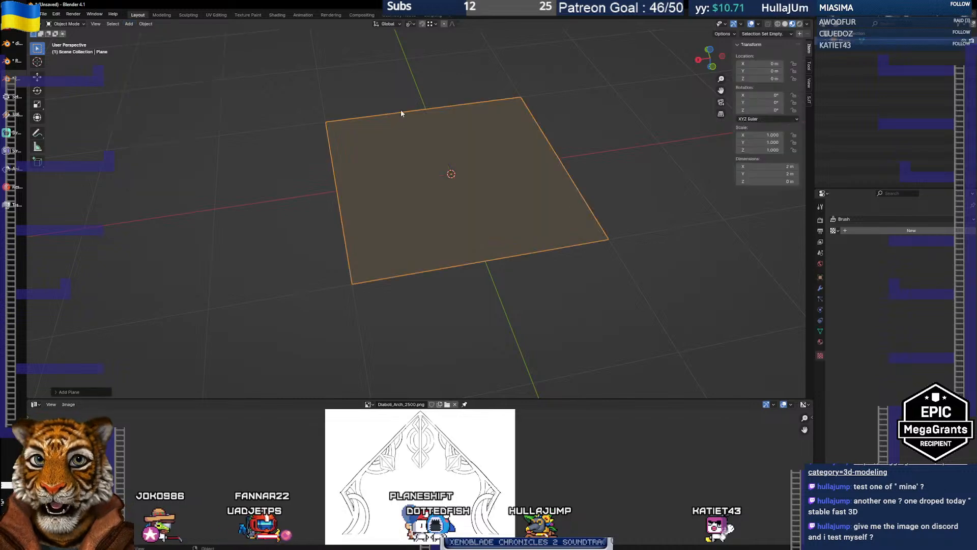
pyautogui.moveTo(525, 178); pyautogui.dragTo(515, 216)
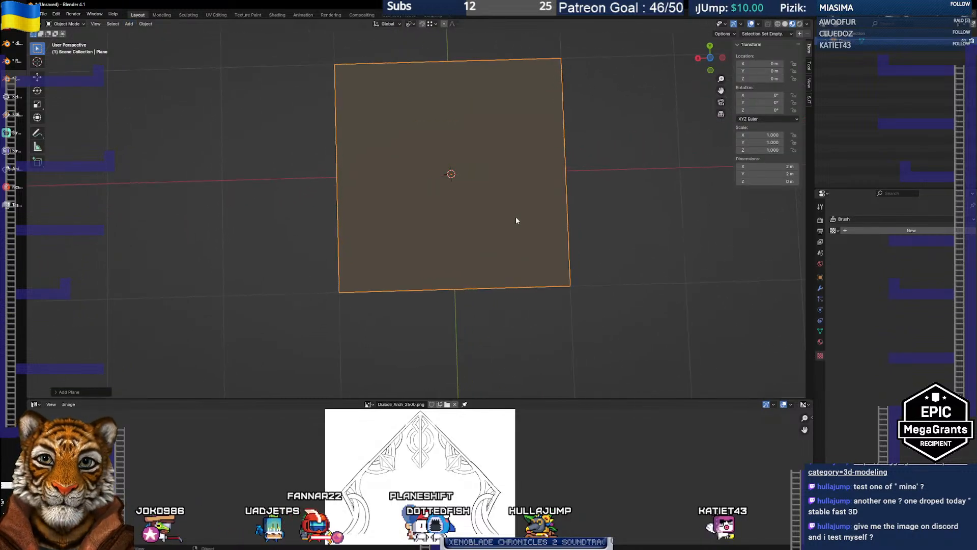
# Open test_displacement2.png from the Diaboli folder in the image viewer and check its pixel dimensions
pyautogui.hotkey('alt', 'Tab')
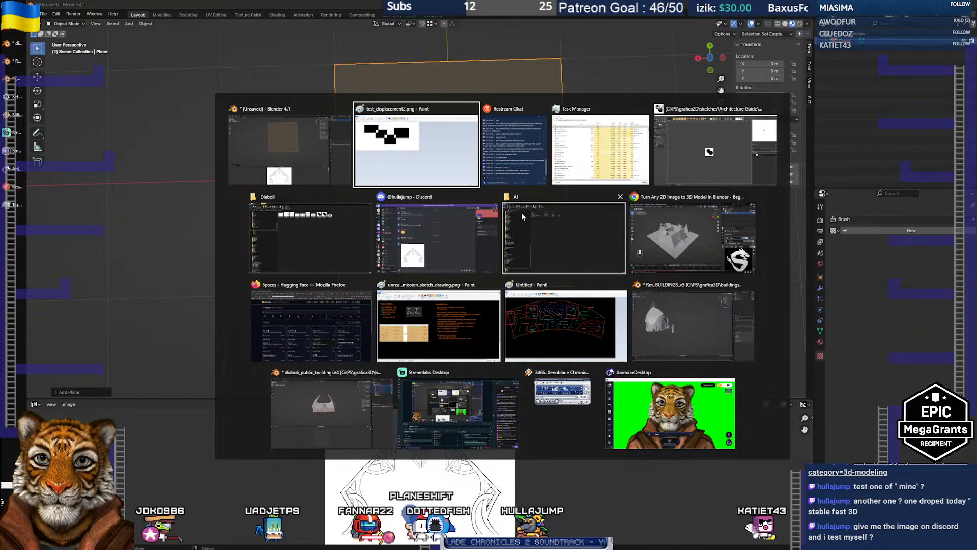
pyautogui.click(407, 163)
pyautogui.hotkey('alt', 'Tab')
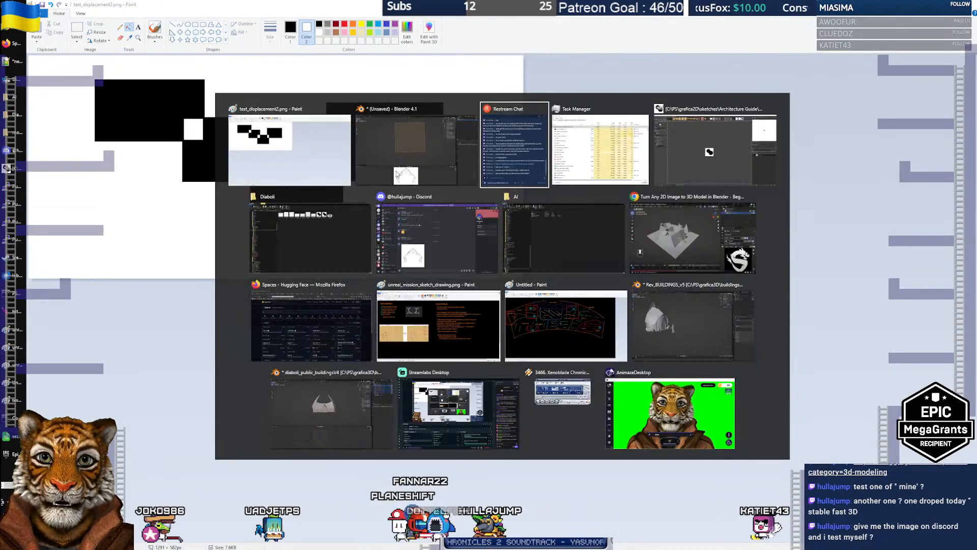
pyautogui.click(431, 169)
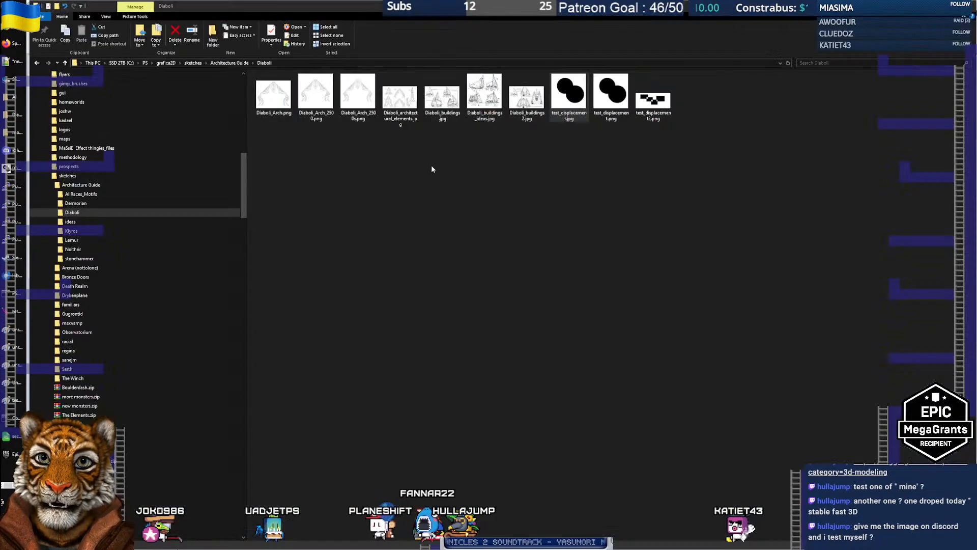
pyautogui.click(651, 104)
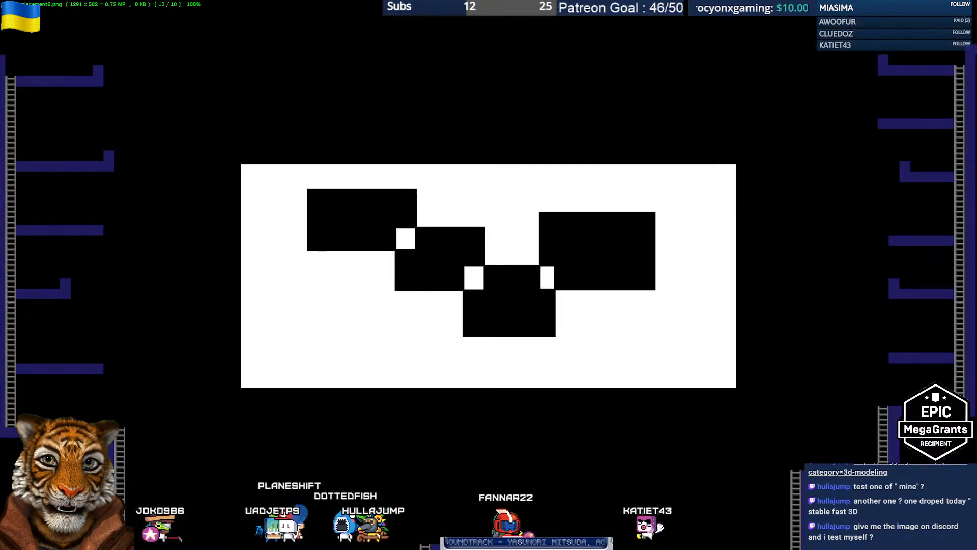
pyautogui.doubleClick(653, 107)
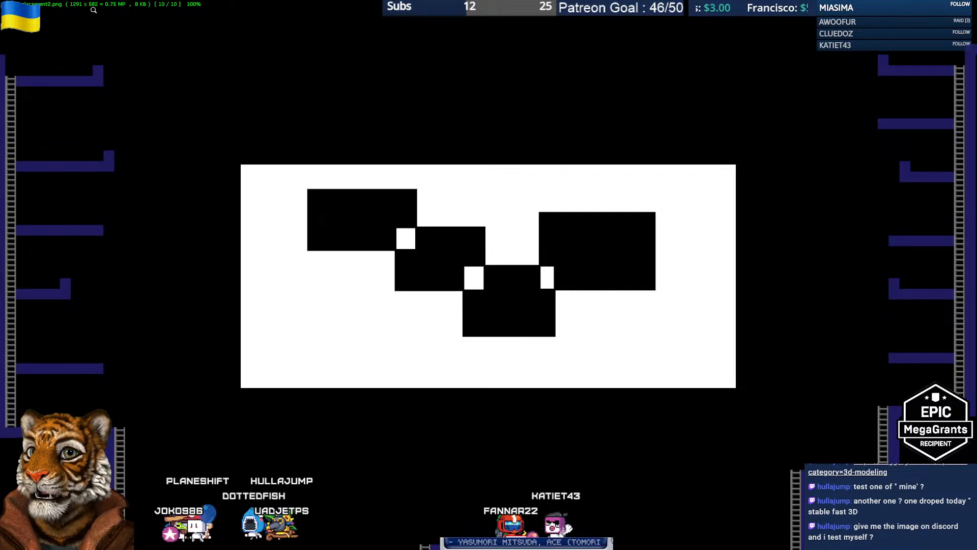
pyautogui.press('Escape')
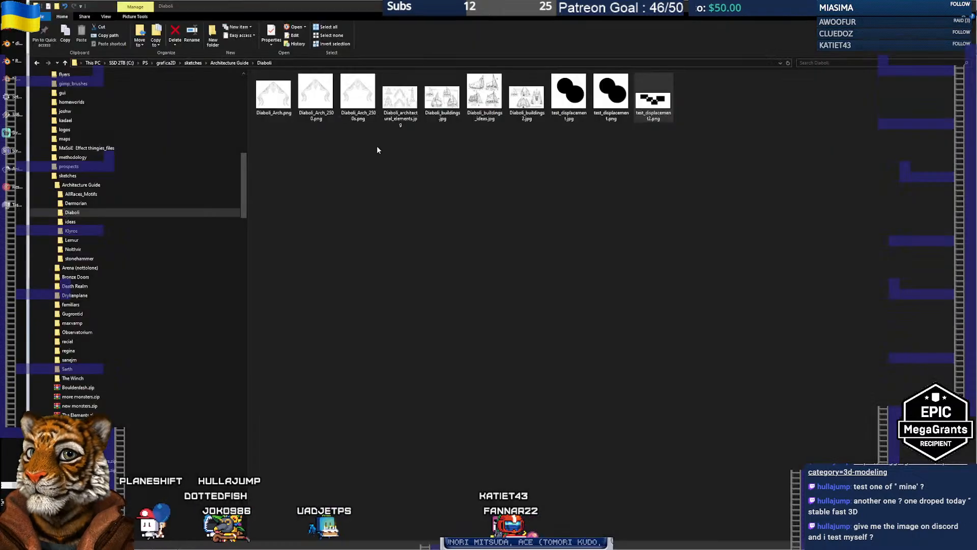
# Return to the unsaved Blender scene and set the new plane's dimensions to 12.91 m in X and 5.82 m in Y
pyautogui.hotkey('alt', 'Tab')
pyautogui.hotkey('alt', 'Tab')
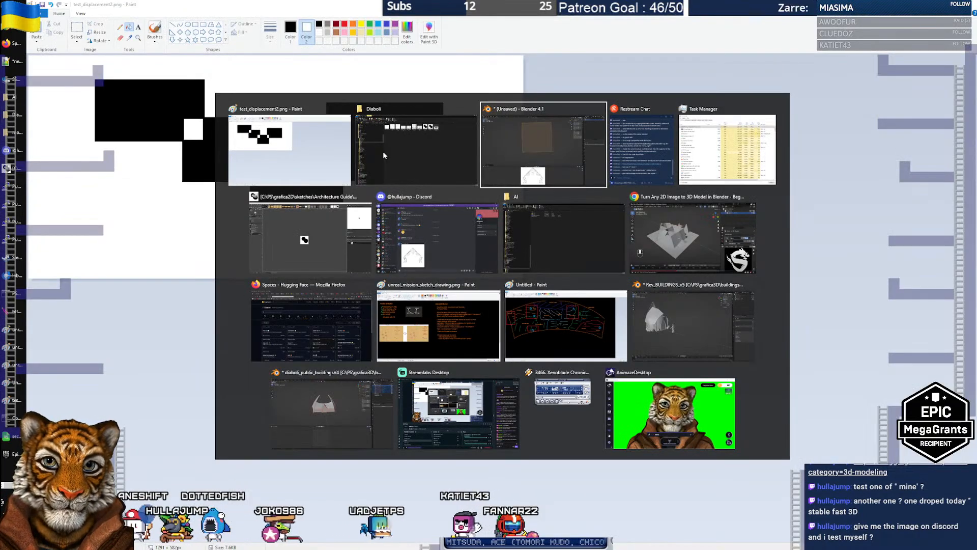
pyautogui.click(644, 262)
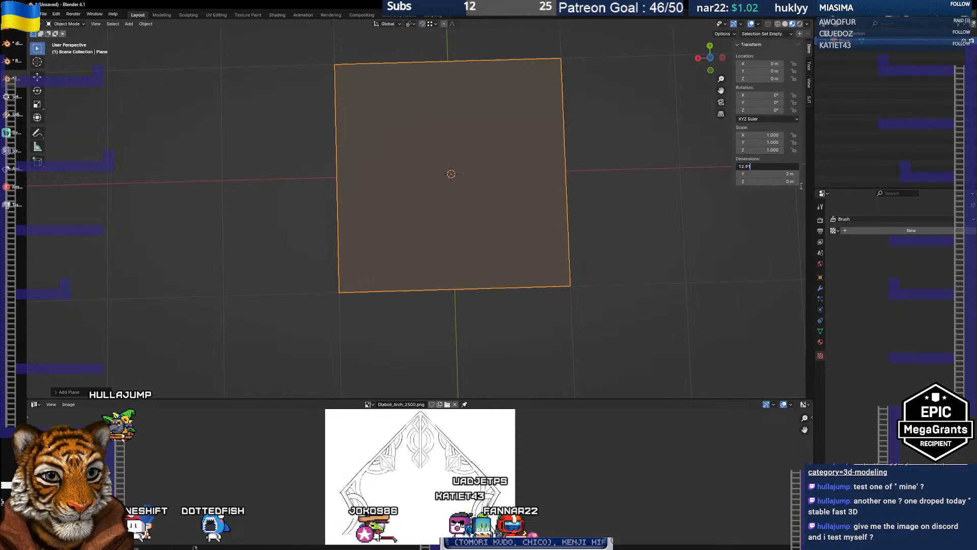
pyautogui.press('Tab')
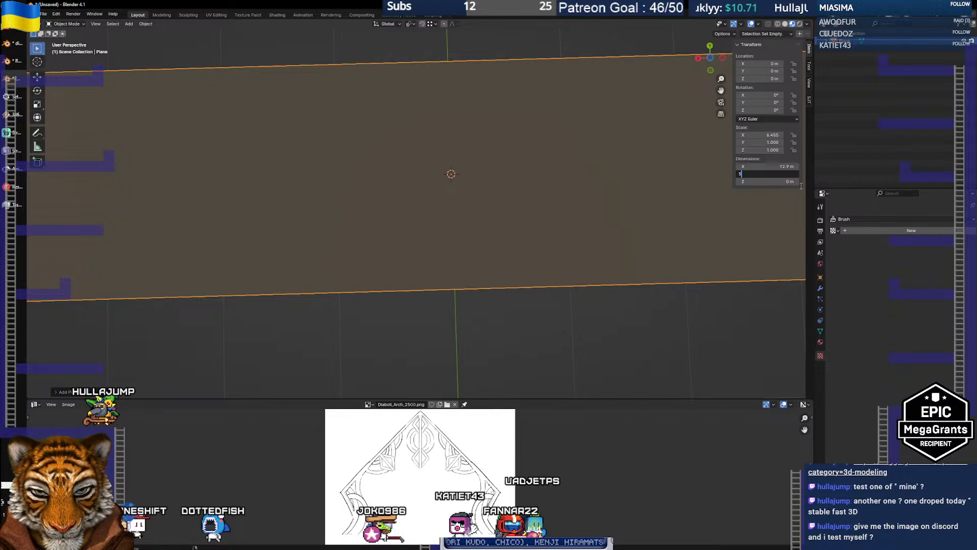
pyautogui.press('Tab')
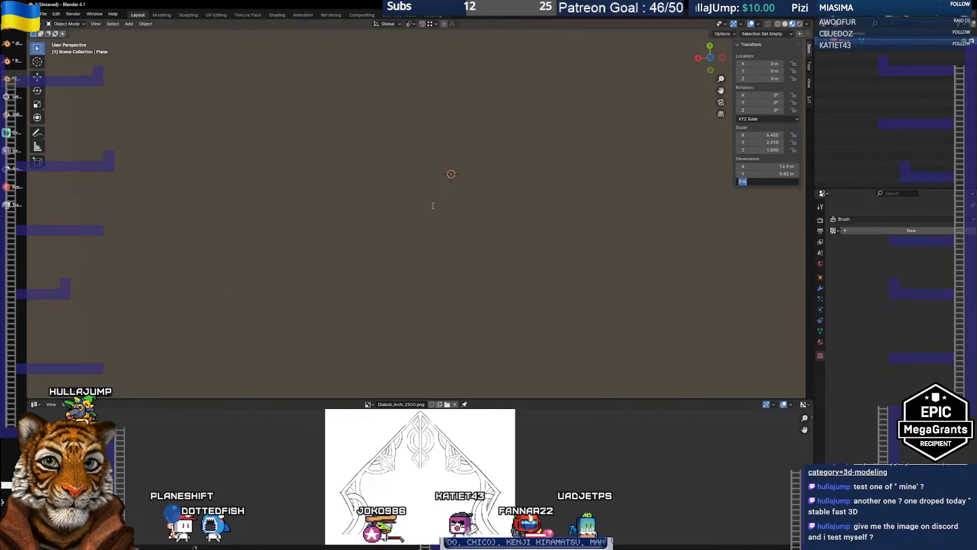
pyautogui.scroll(-5, 491, 197)
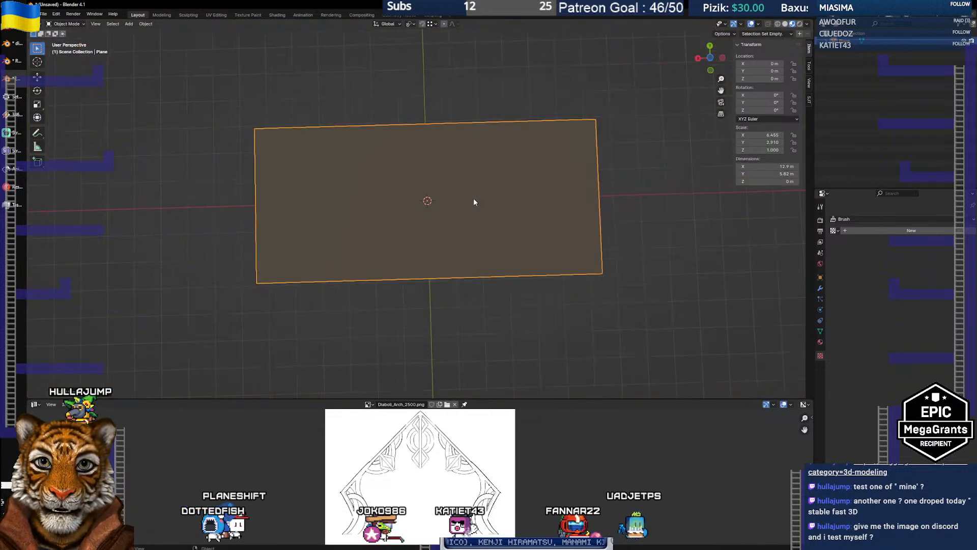
pyautogui.moveTo(458, 168)
pyautogui.mouseDown()
pyautogui.moveTo(449, 178)
pyautogui.moveTo(455, 172)
pyautogui.mouseUp()
# Subdivide the whole plane in Edit Mode with 10 cuts and deselect the mesh
pyautogui.press('Tab')
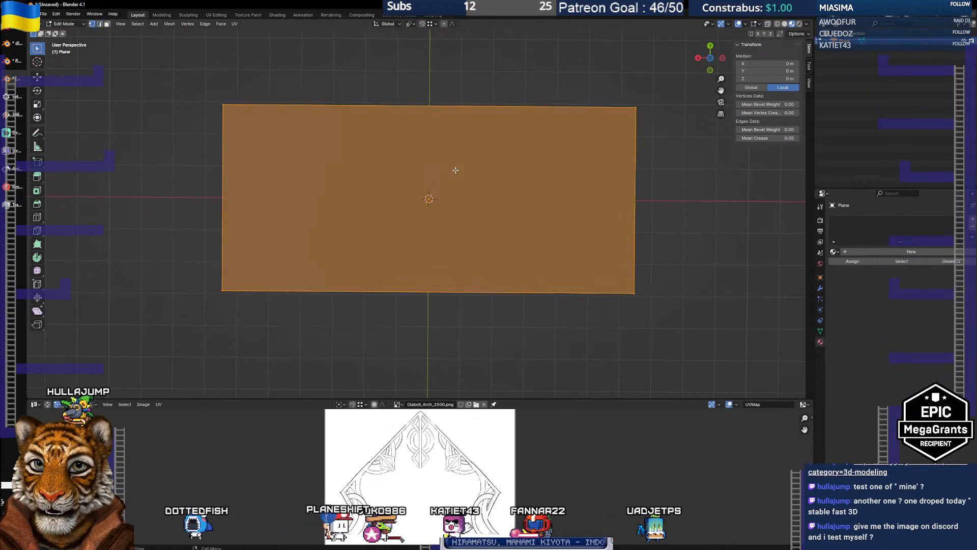
pyautogui.rightClick(305, 153)
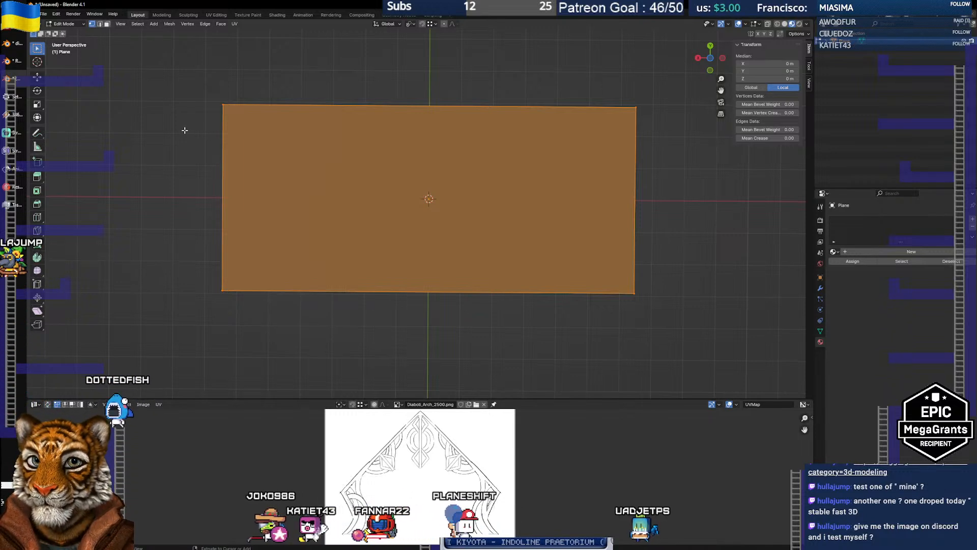
pyautogui.hotkey('ctrl', 'e')
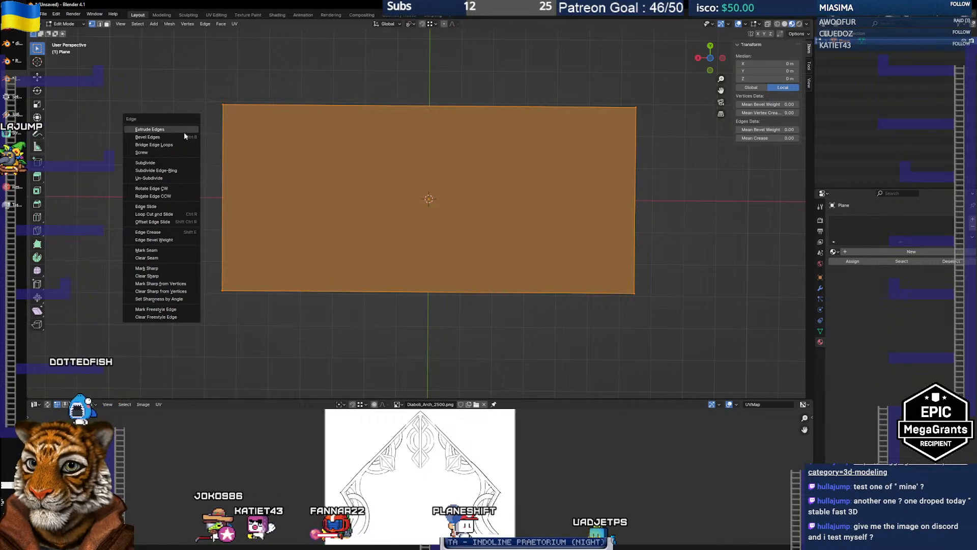
pyautogui.click(177, 164)
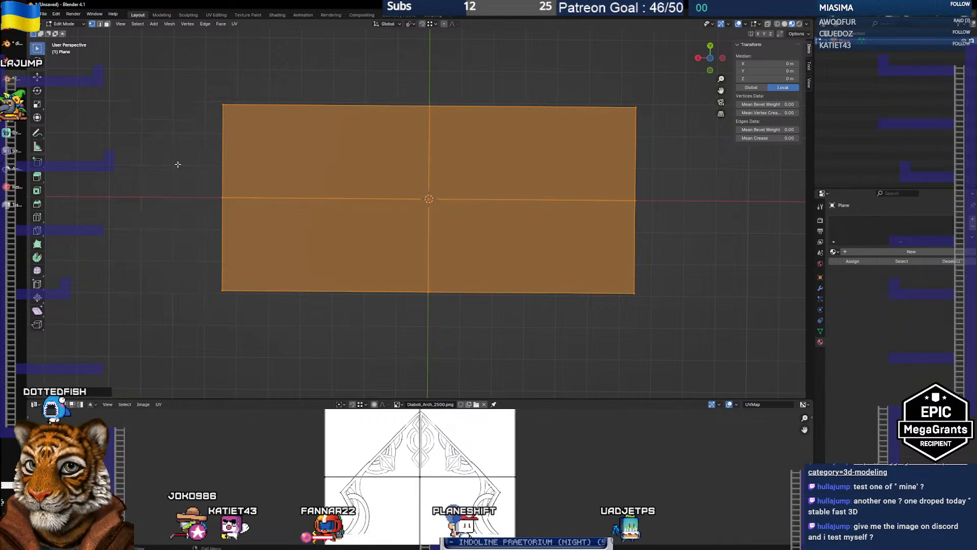
pyautogui.click(56, 392)
pyautogui.click(150, 339)
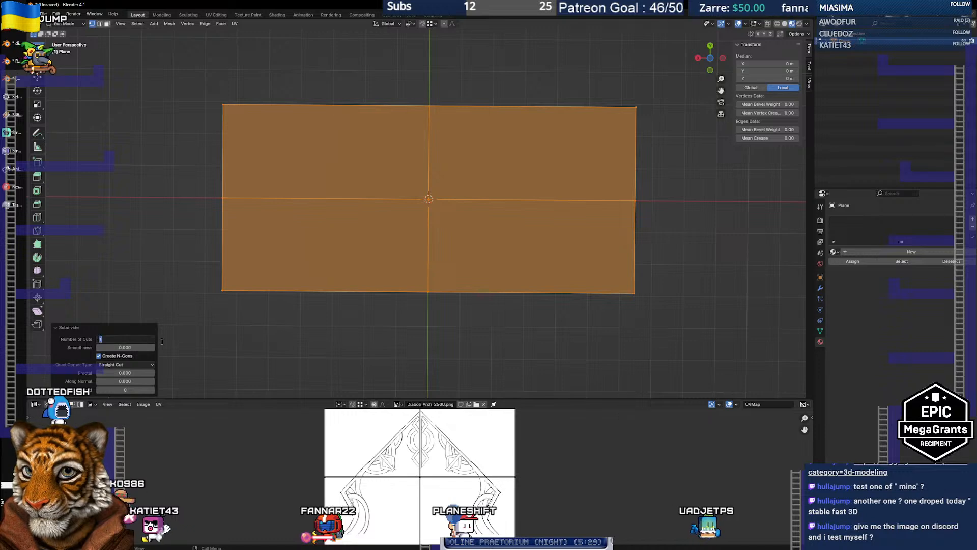
pyautogui.write('10')
pyautogui.press('Tab')
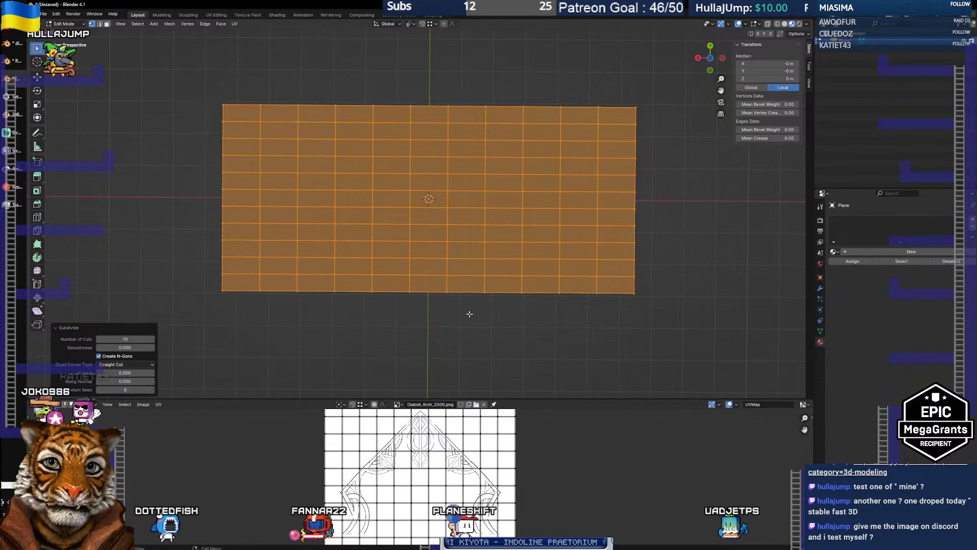
pyautogui.click(490, 346)
# Add a Displace modifier to the subdivided plane and give it a new texture
pyautogui.moveTo(490, 345); pyautogui.dragTo(659, 278)
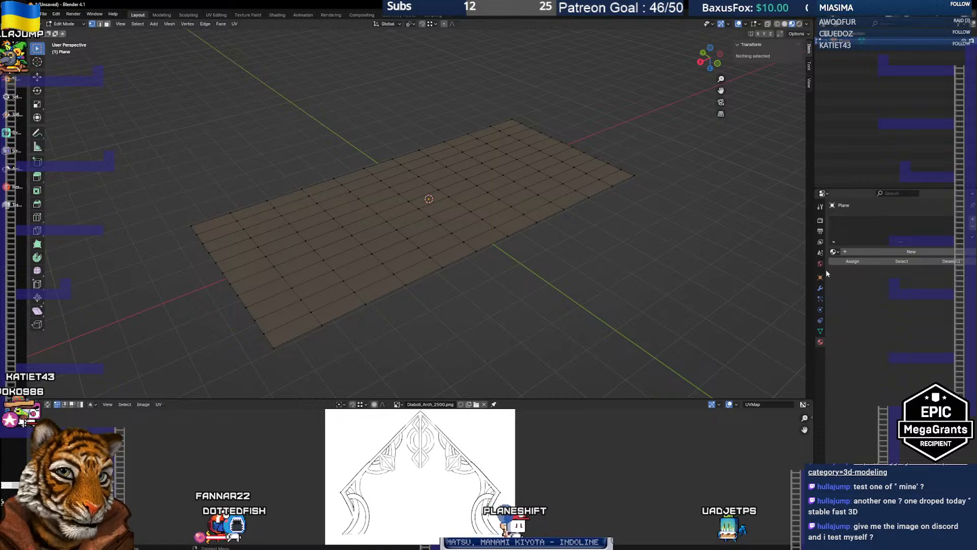
pyautogui.click(820, 288)
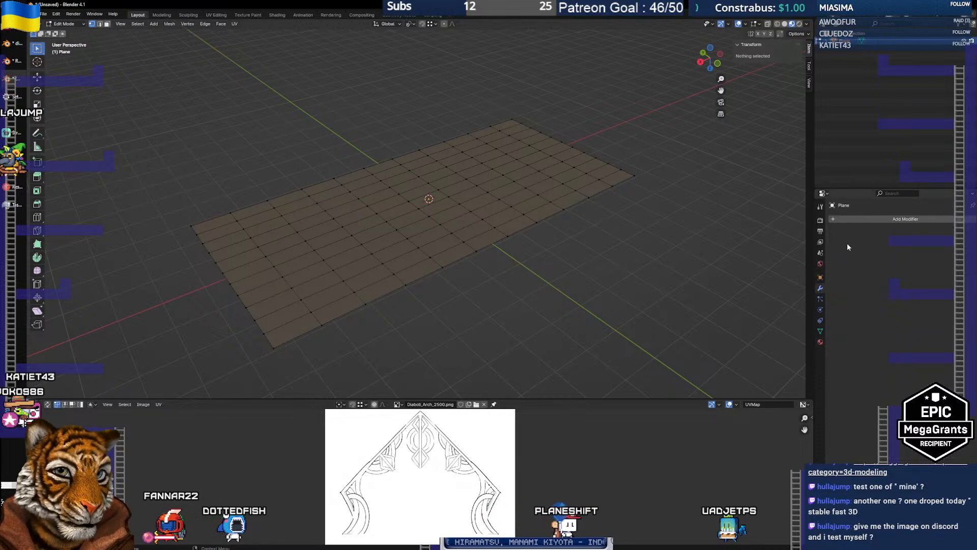
pyautogui.click(834, 218)
pyautogui.moveTo(832, 217)
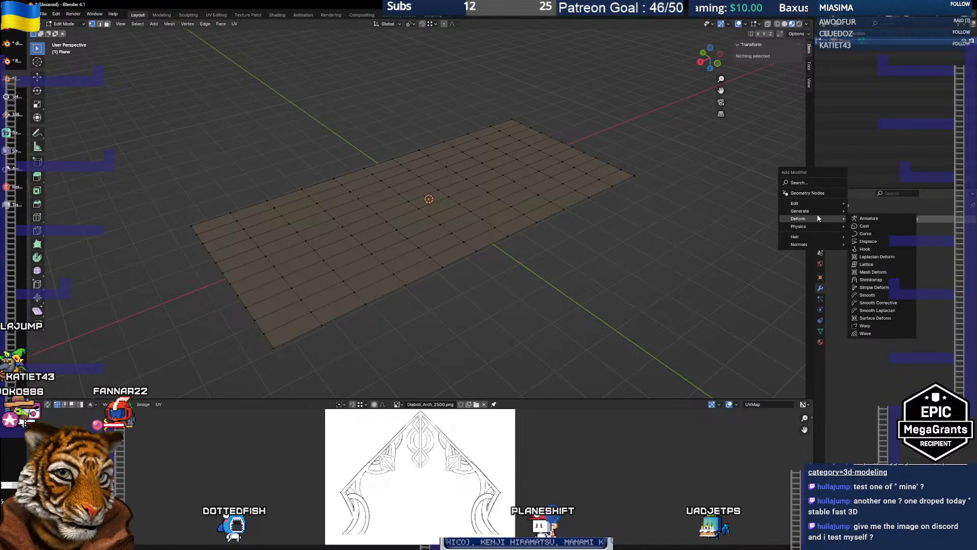
pyautogui.click(867, 240)
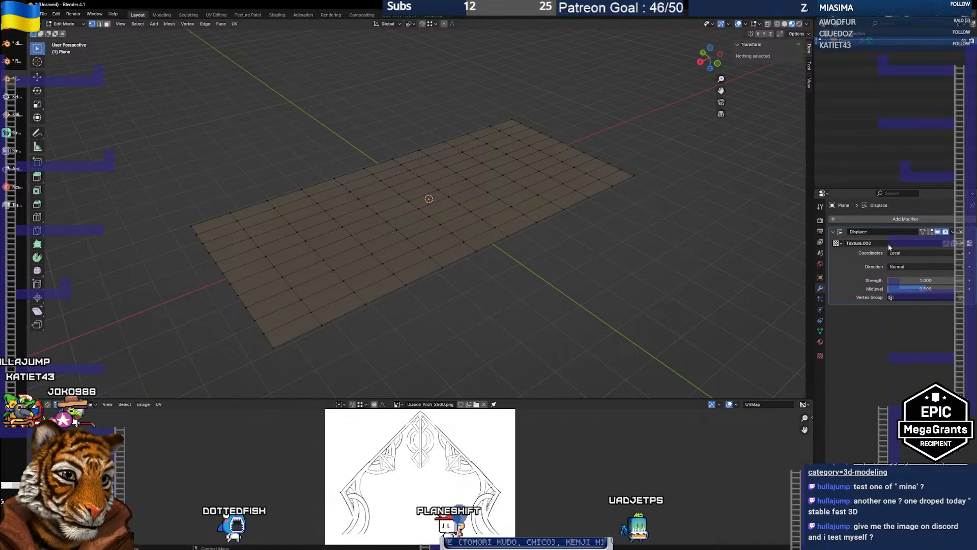
pyautogui.click(837, 243)
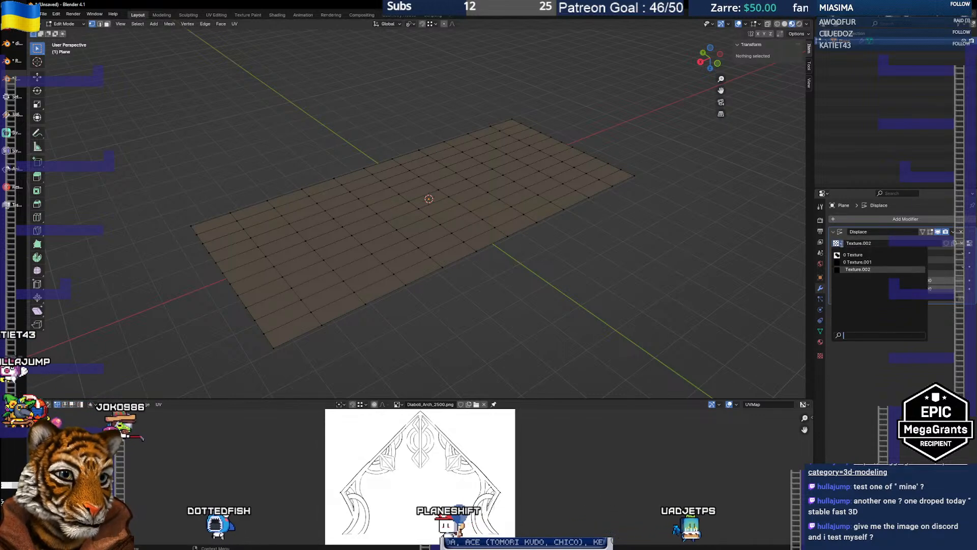
pyautogui.click(859, 270)
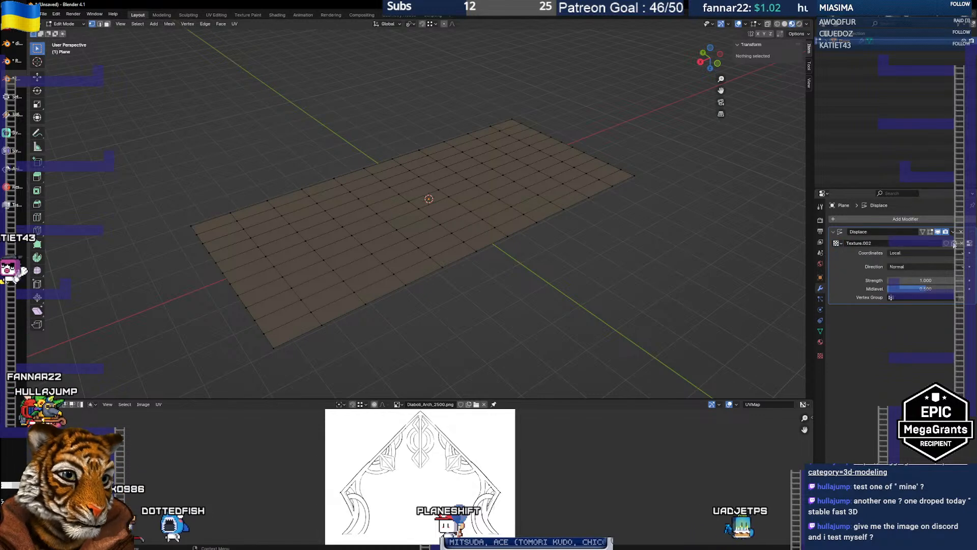
# Load test_displacement2.png from the Architecture Guide\Diaboli folder as the image of the Displace modifier's Texture.002
pyautogui.click(971, 247)
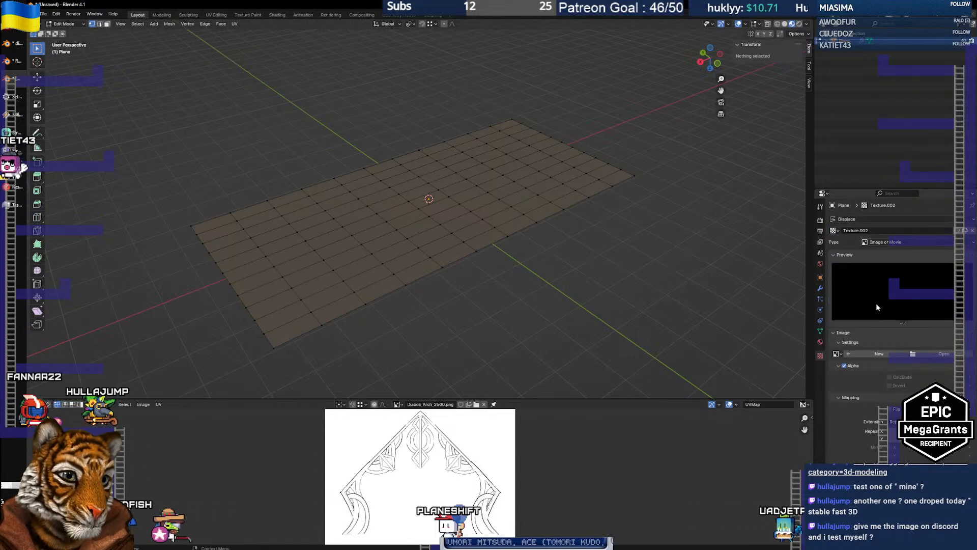
pyautogui.click(942, 353)
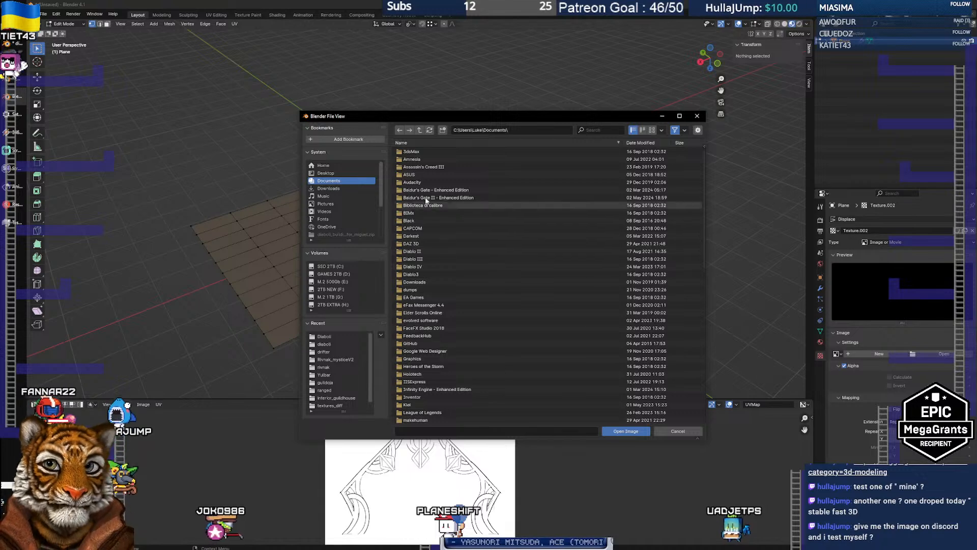
pyautogui.click(529, 131)
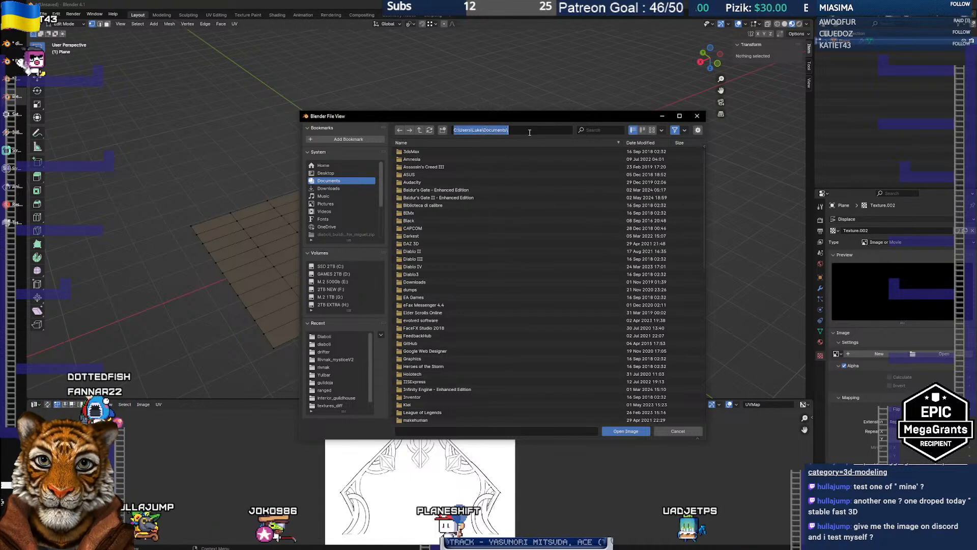
pyautogui.write('C:\\PS\\grafica2D\\sketches\\Architecture Guide\\Diaboli\\')
pyautogui.press('Return')
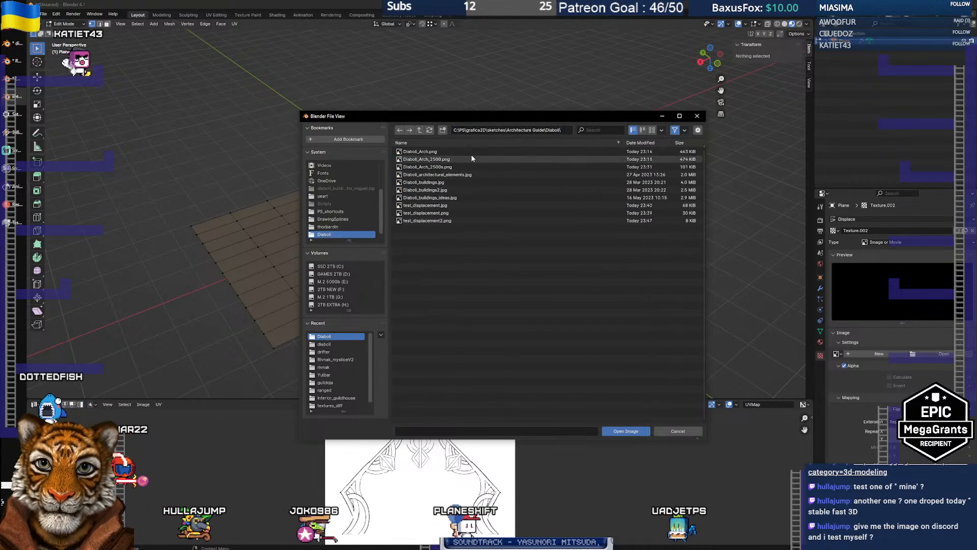
pyautogui.click(509, 220)
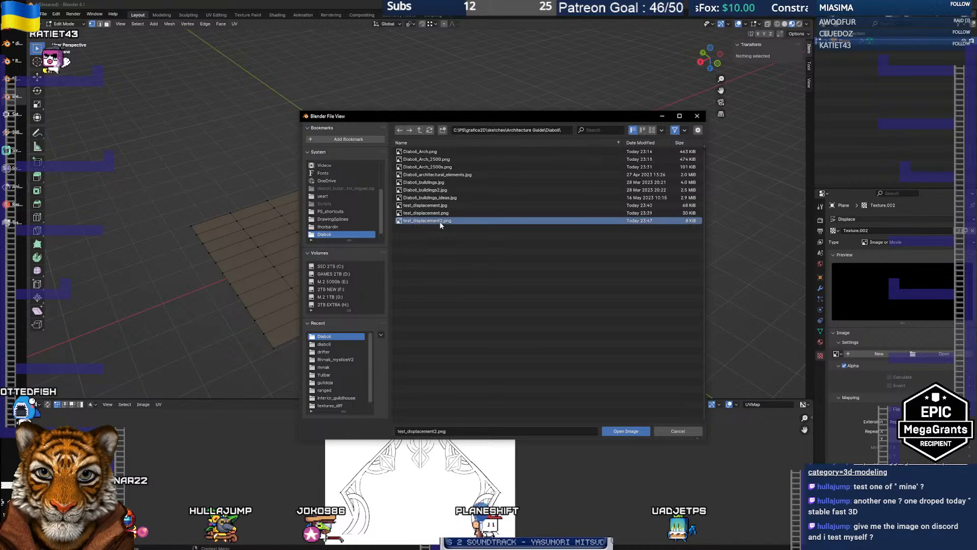
pyautogui.click(637, 432)
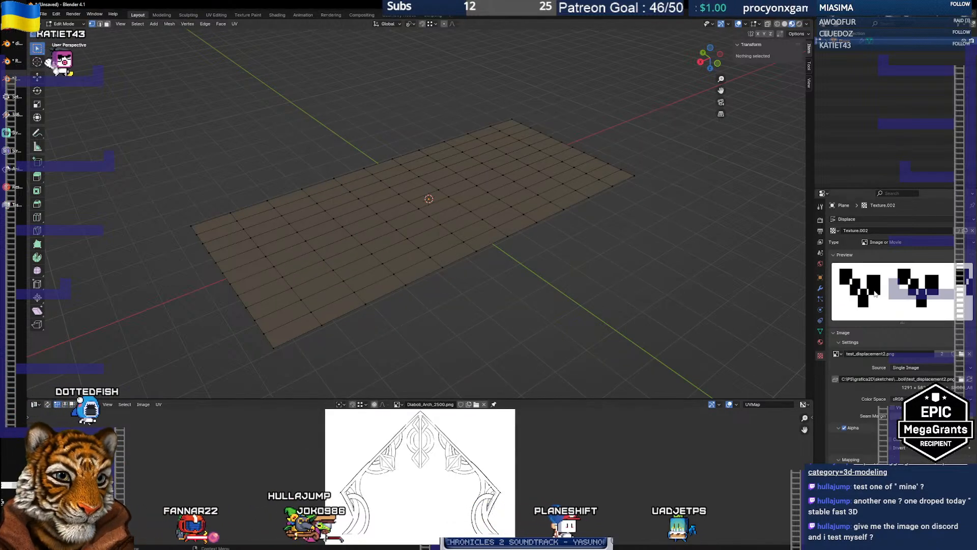
# Inspect the plane for displacement from different angles in both Object Mode and Edit Mode
pyautogui.moveTo(437, 260); pyautogui.dragTo(397, 291)
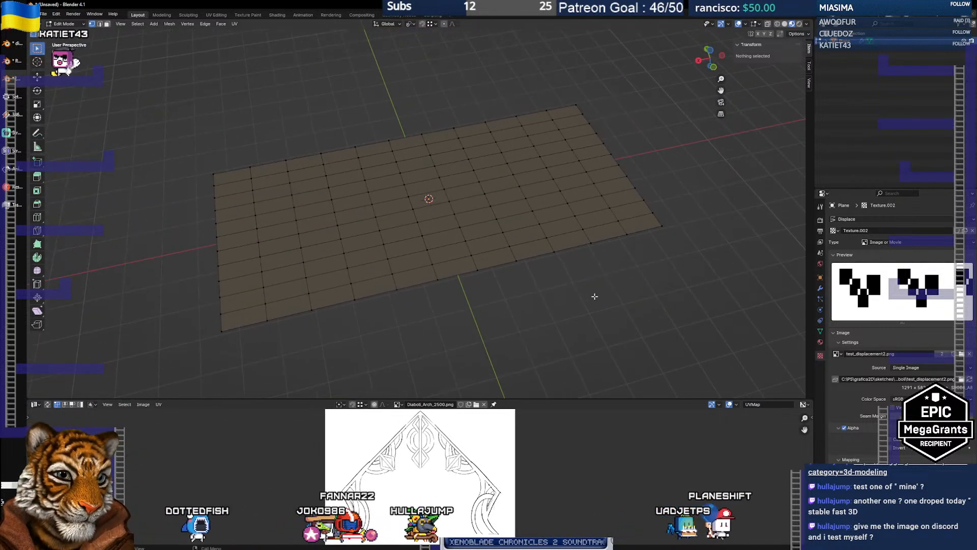
pyautogui.moveTo(536, 277); pyautogui.dragTo(488, 243)
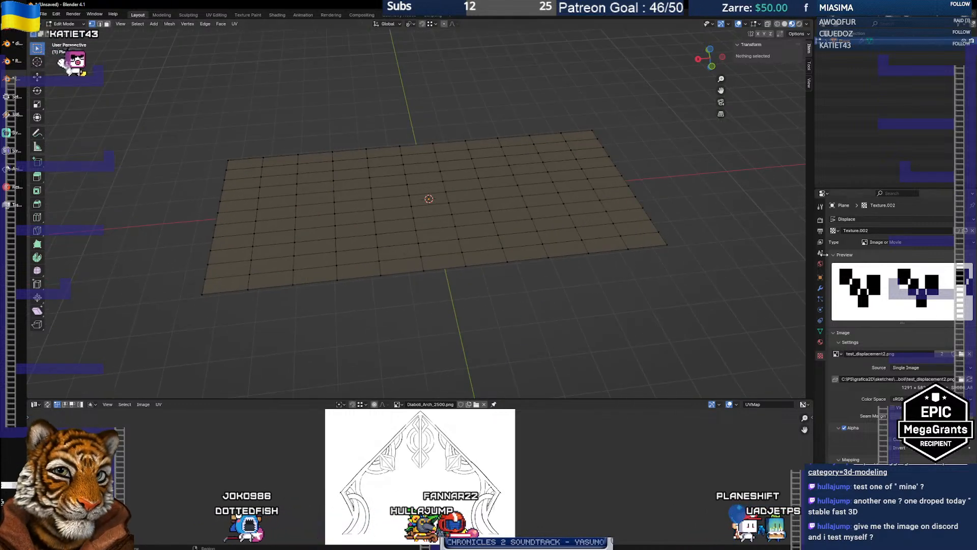
pyautogui.press('a')
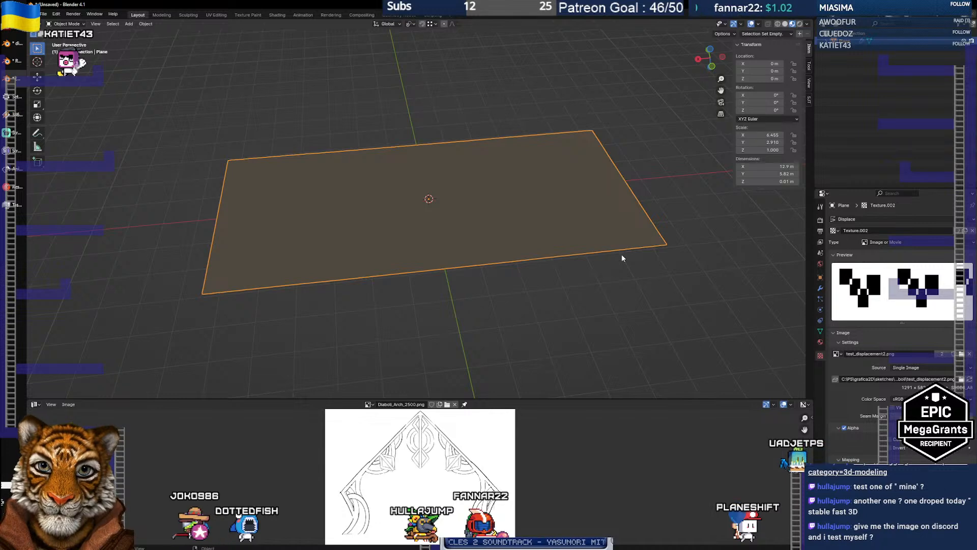
pyautogui.hotkey('alt', 'a')
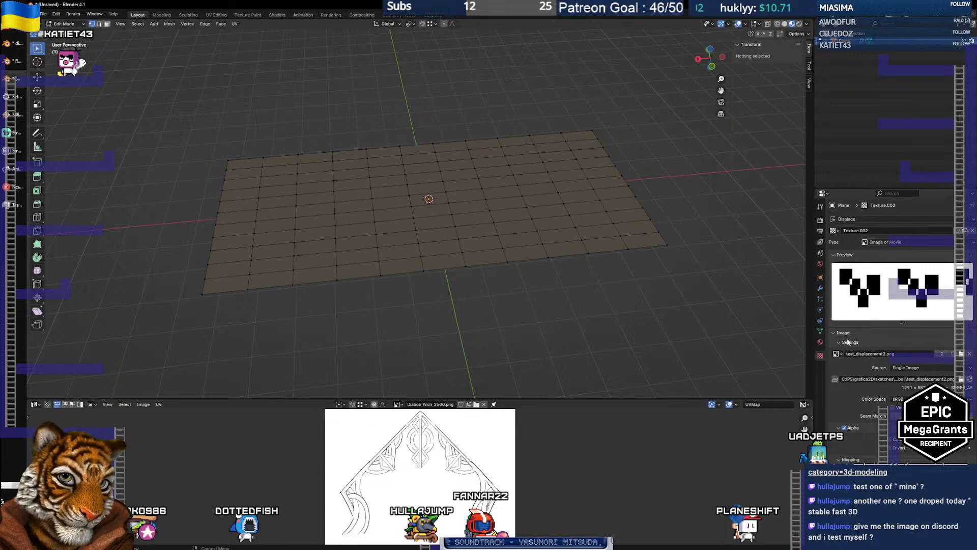
# Check that the Displace modifier uses Texture.002 and review that texture's image and mapping settings
pyautogui.click(820, 289)
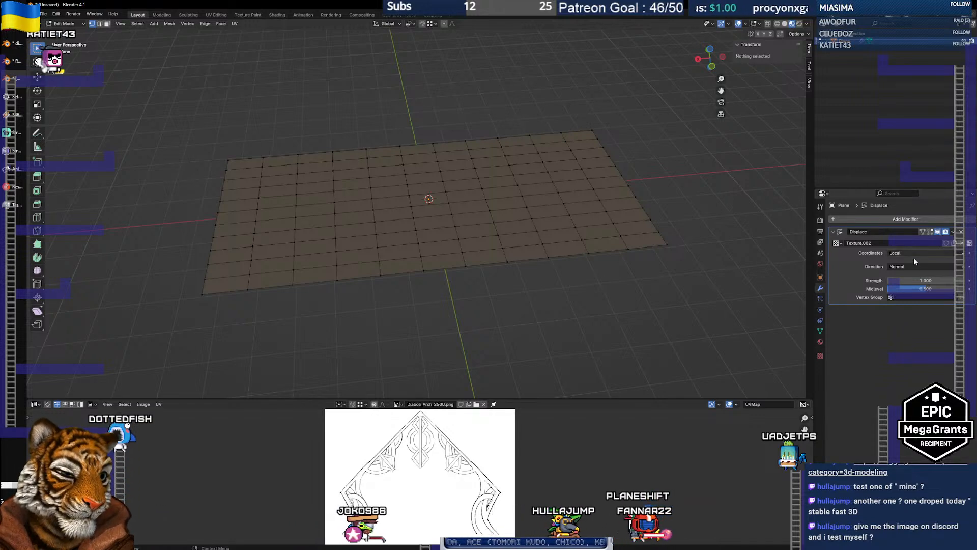
pyautogui.click(839, 244)
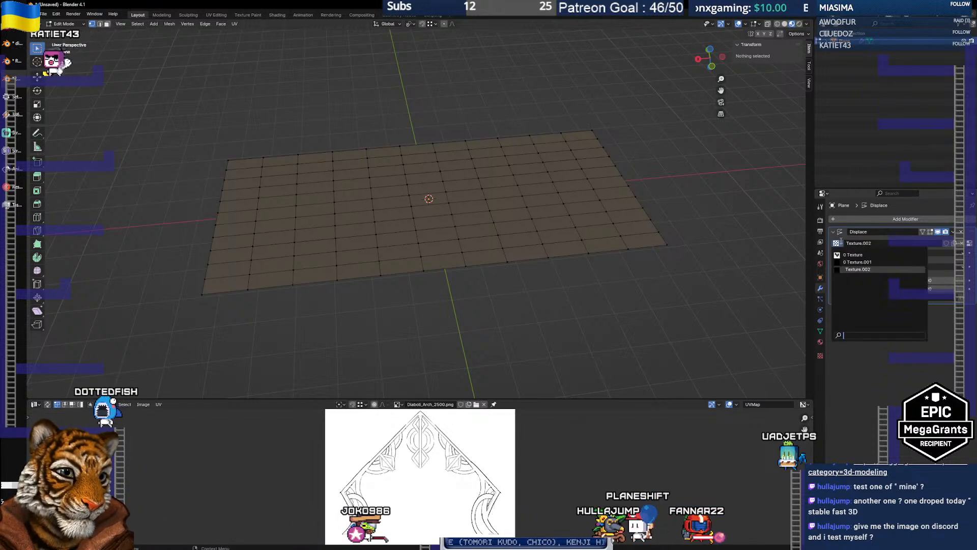
pyautogui.click(858, 269)
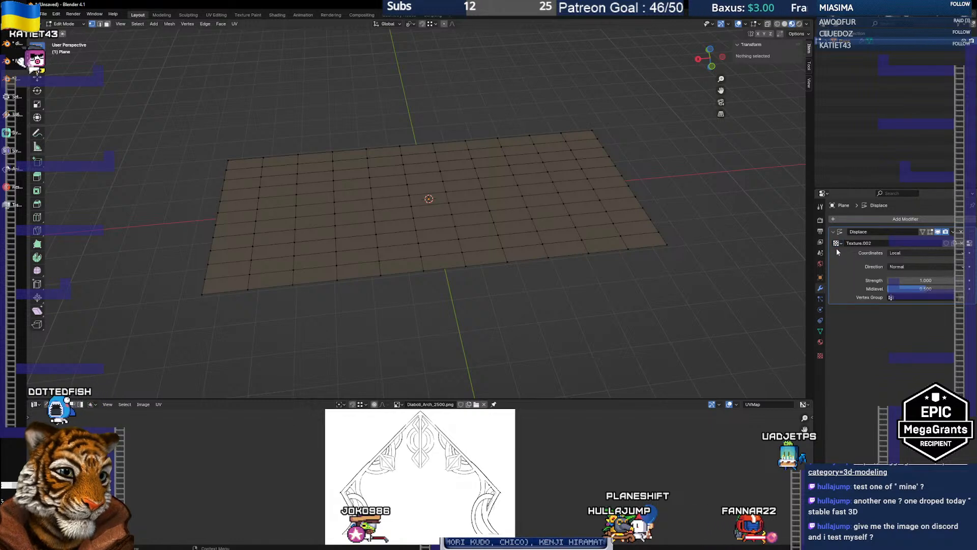
pyautogui.click(821, 354)
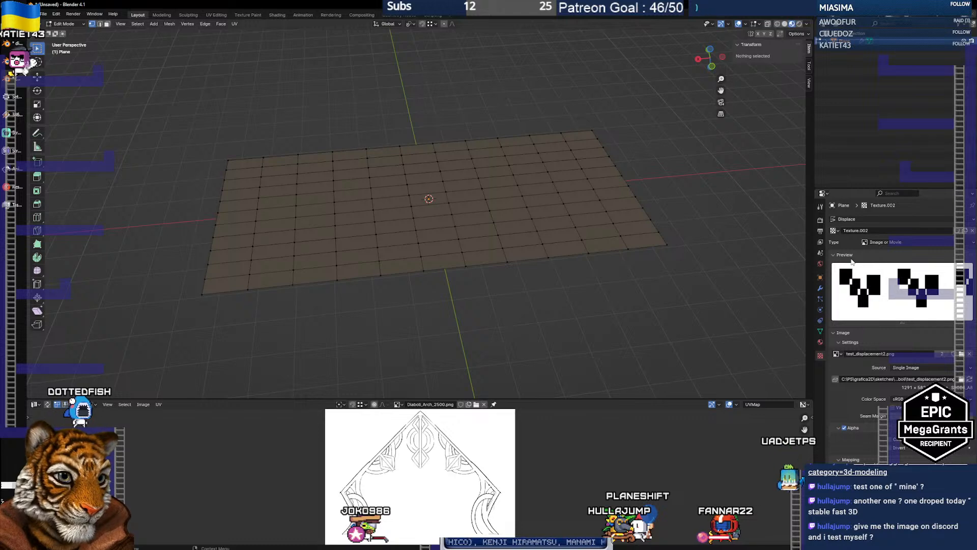
pyautogui.scroll(-5, 852, 261)
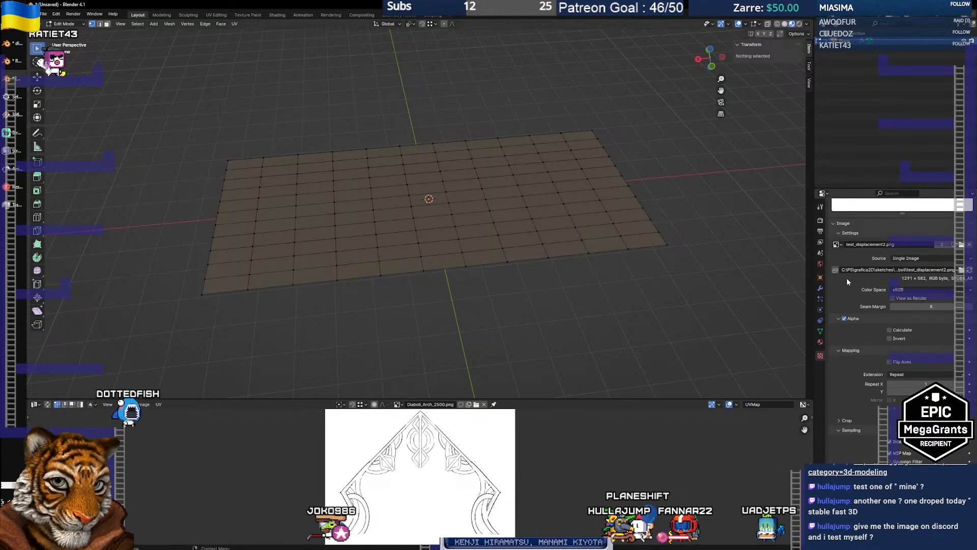
pyautogui.scroll(5, 847, 277)
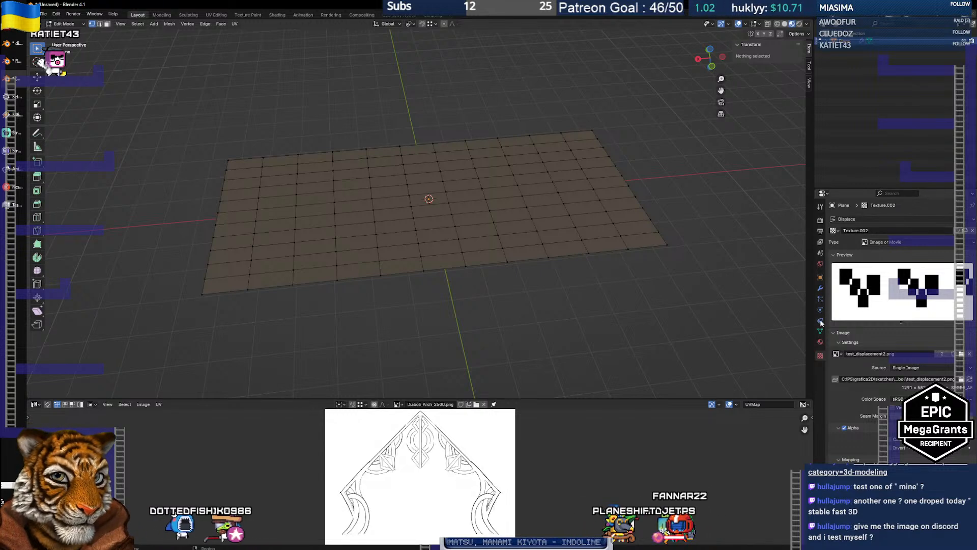
pyautogui.click(820, 289)
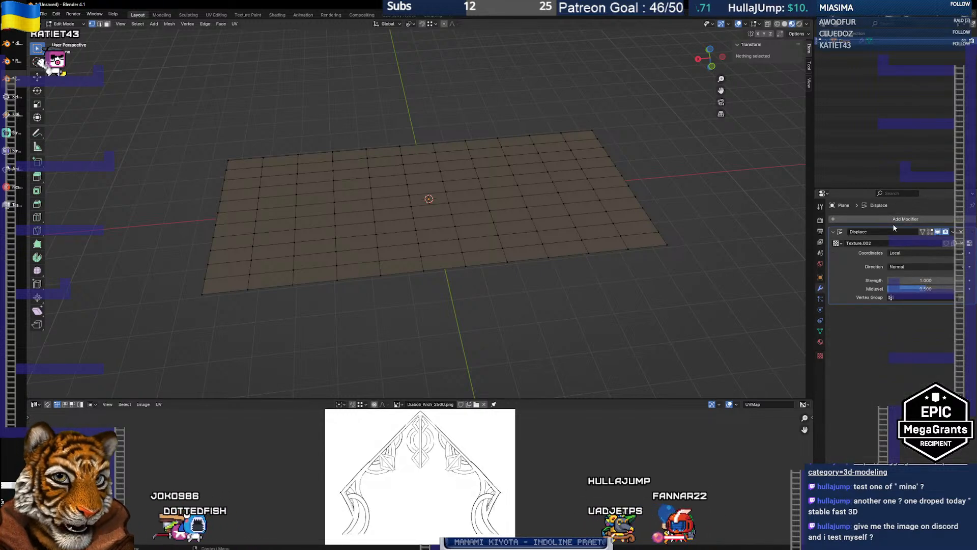
pyautogui.click(838, 243)
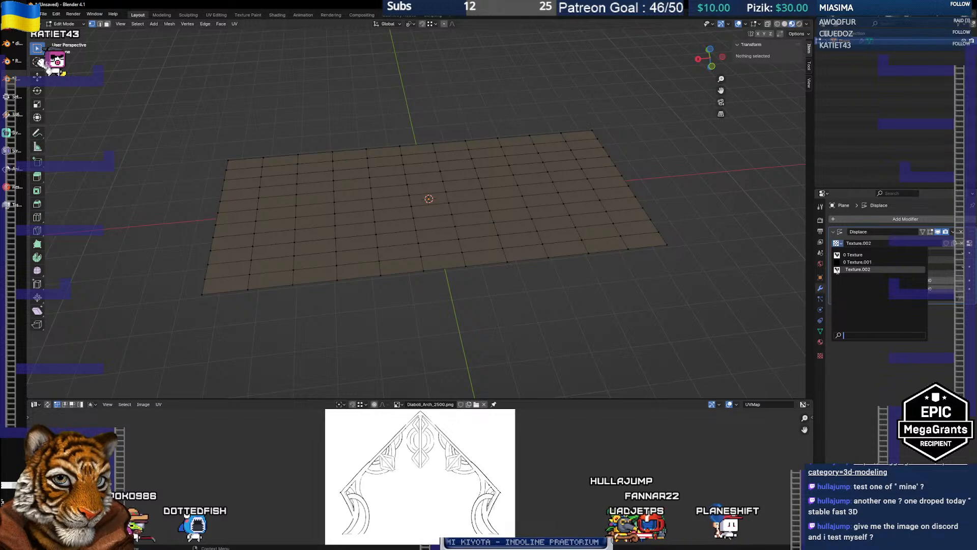
pyautogui.click(857, 269)
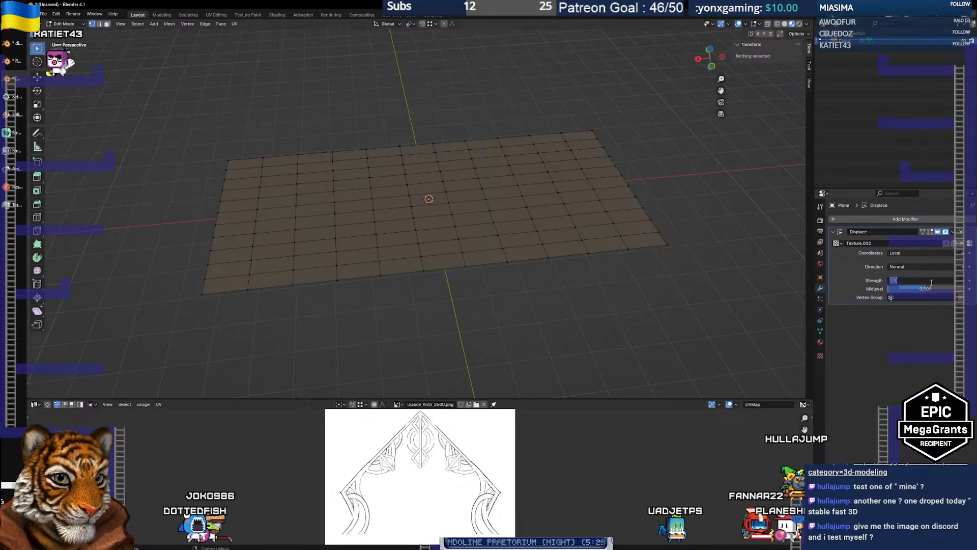
# Set the Displace strength to 10, clear the mesh selection and examine the plane at a low angle in Object Mode
pyautogui.press('Return')
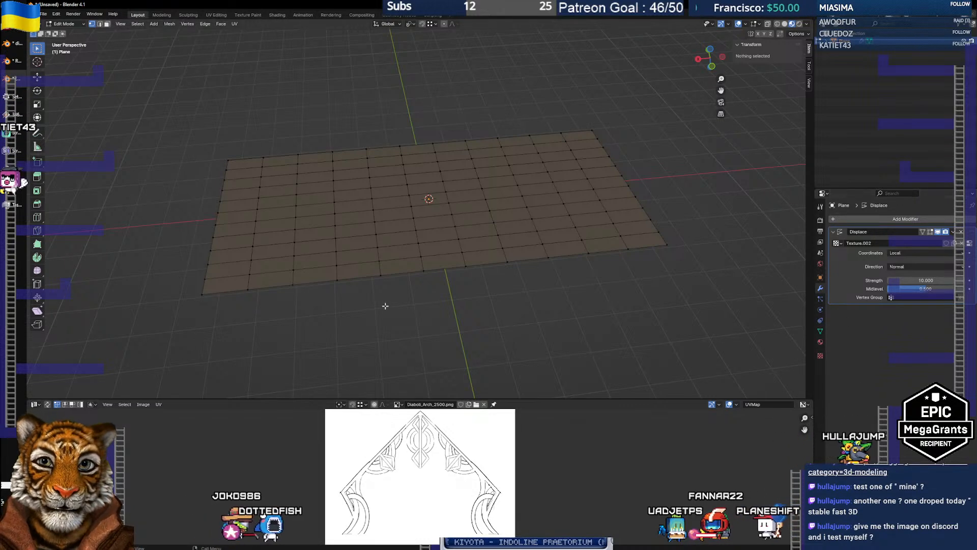
pyautogui.click(429, 243)
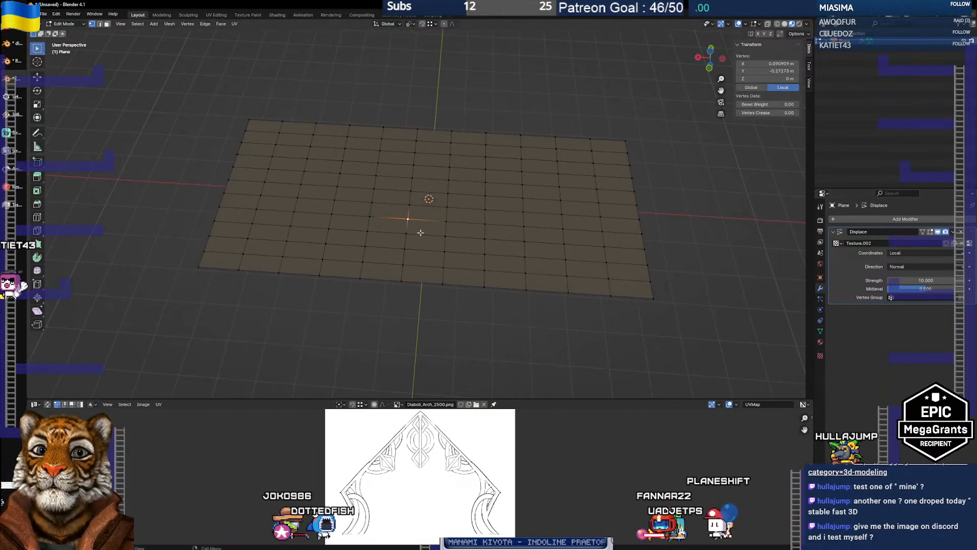
pyautogui.press('a')
pyautogui.hotkey('alt', 'a')
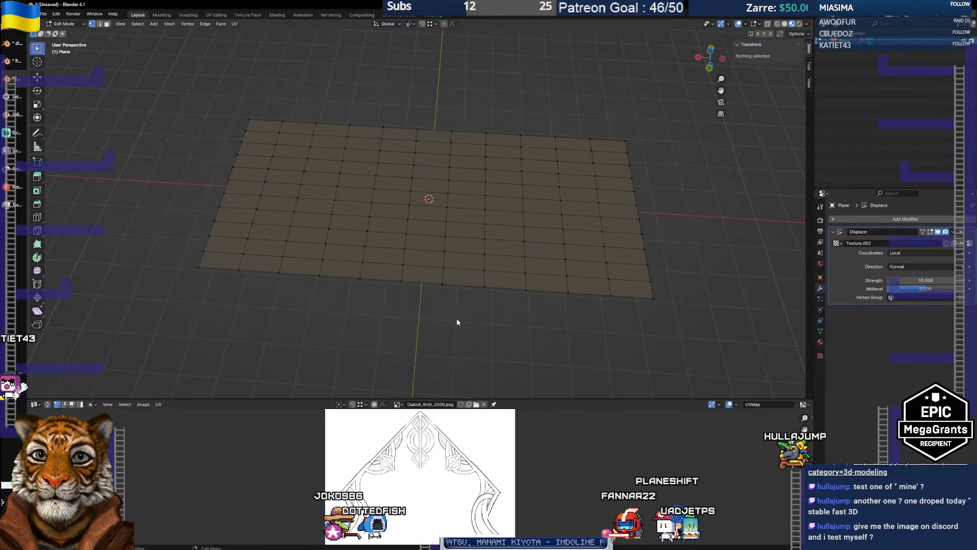
pyautogui.press('Tab')
pyautogui.moveTo(436, 322); pyautogui.dragTo(435, 275)
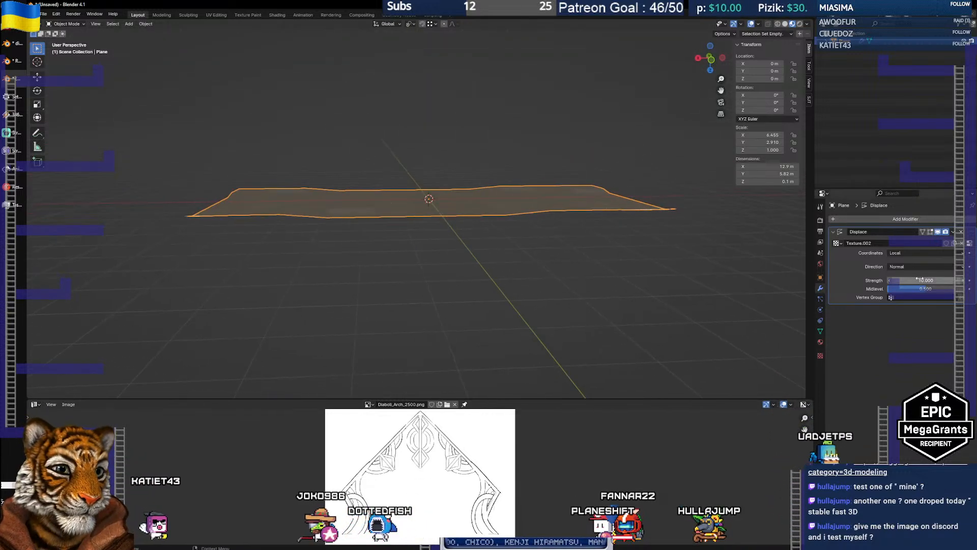
# Set the Displace strength to 20 and examine the plane's relief from above
pyautogui.write('20')
pyautogui.press('Tab')
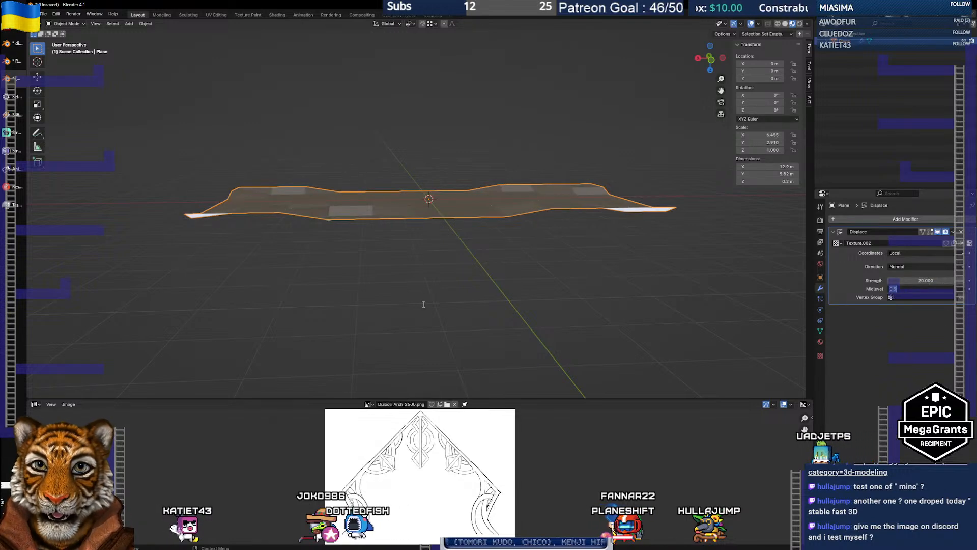
pyautogui.moveTo(456, 248); pyautogui.dragTo(452, 306)
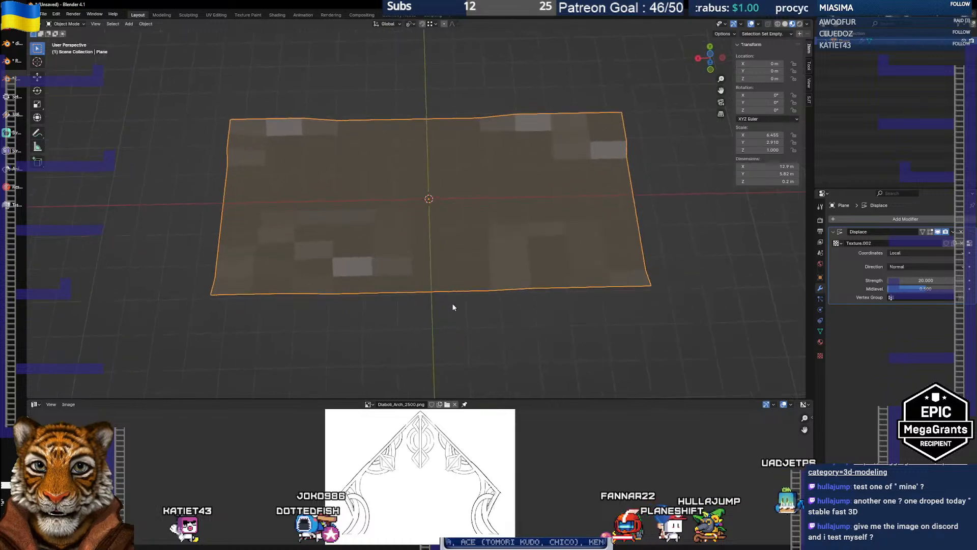
# Subdivide the whole plane again in Edit Mode with 10 cuts
pyautogui.press('Tab')
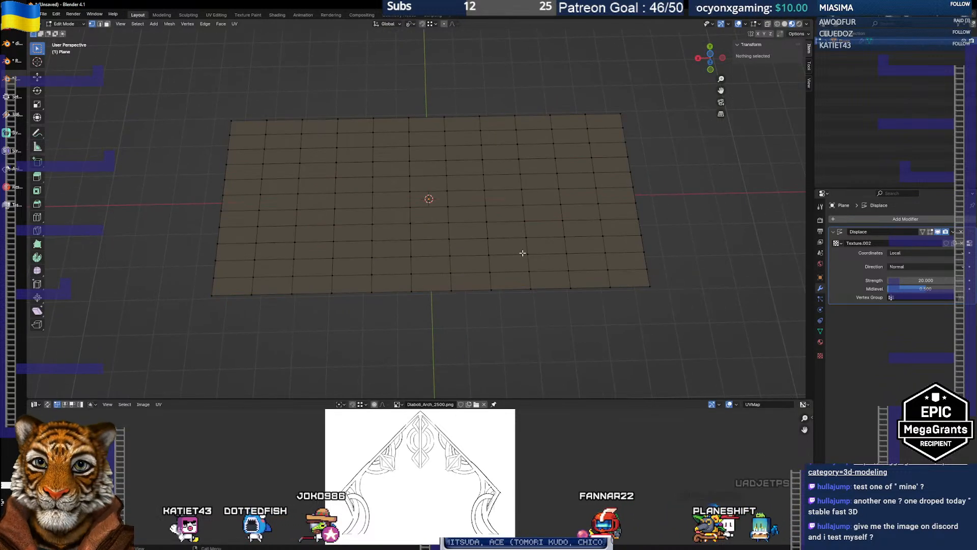
pyautogui.press('a')
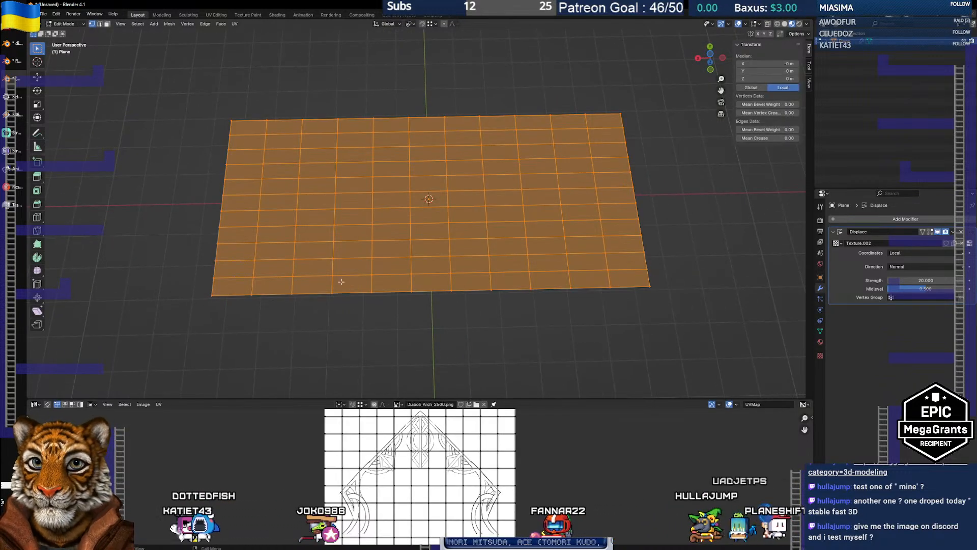
pyautogui.hotkey('ctrl', 'e')
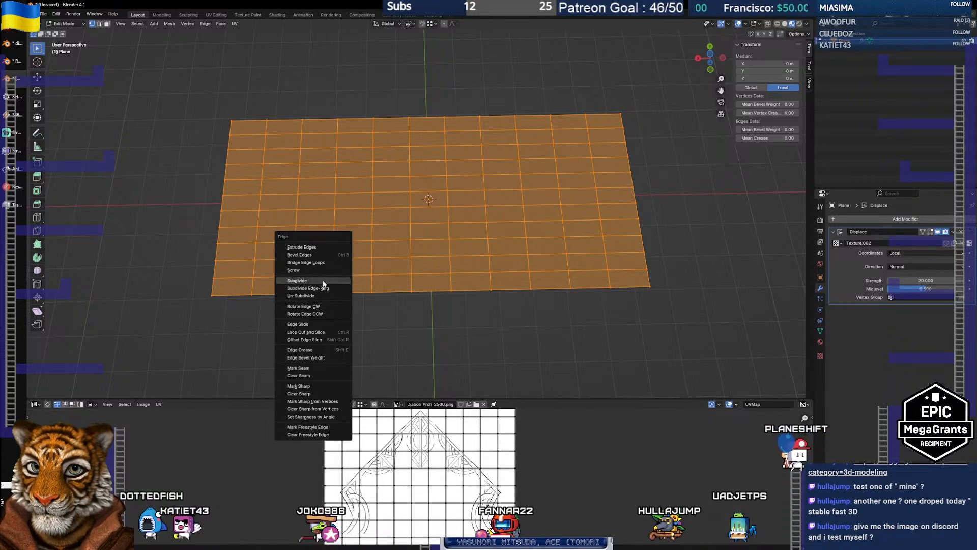
pyautogui.click(332, 281)
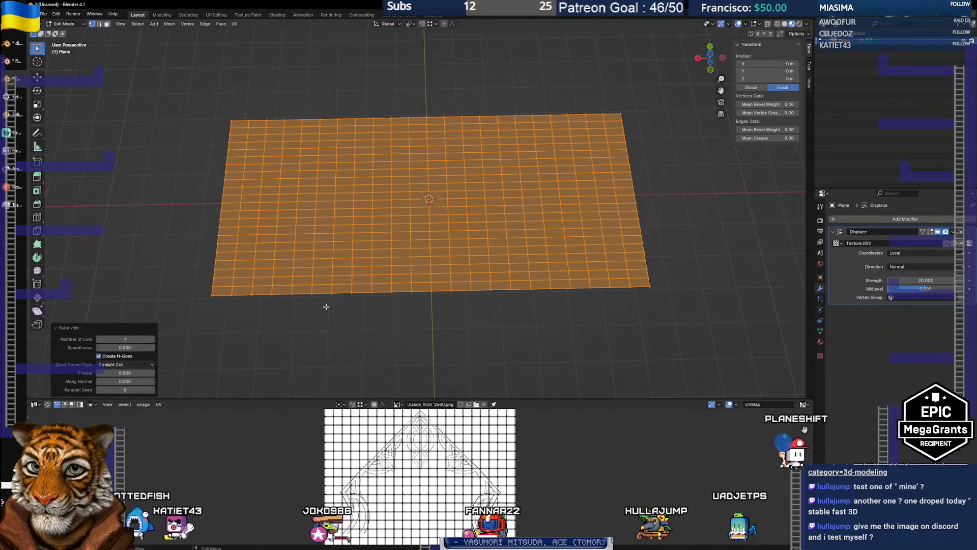
pyautogui.click(142, 337)
pyautogui.write('10')
pyautogui.press('Return')
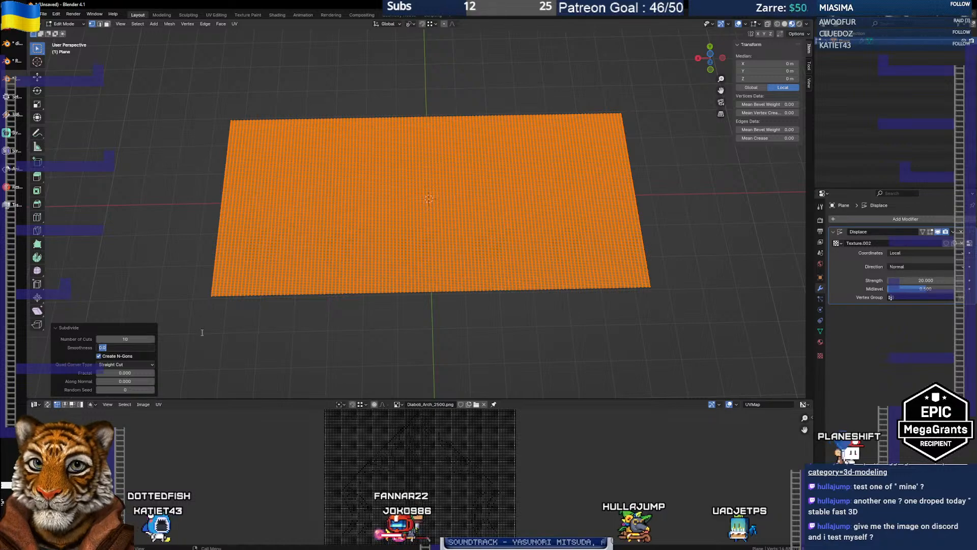
# Return to Object Mode and examine the displacement pattern on the densely subdivided plane up close and from above
pyautogui.moveTo(436, 329); pyautogui.dragTo(362, 227)
pyautogui.press('Tab')
pyautogui.scroll(5, 445, 254)
pyautogui.scroll(-6, 341, 204)
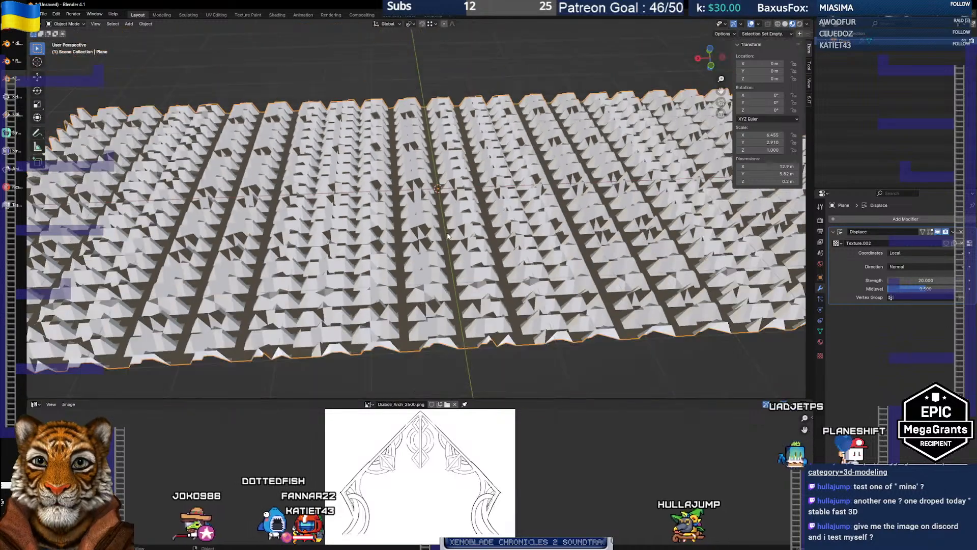
pyautogui.moveTo(423, 245); pyautogui.dragTo(392, 287)
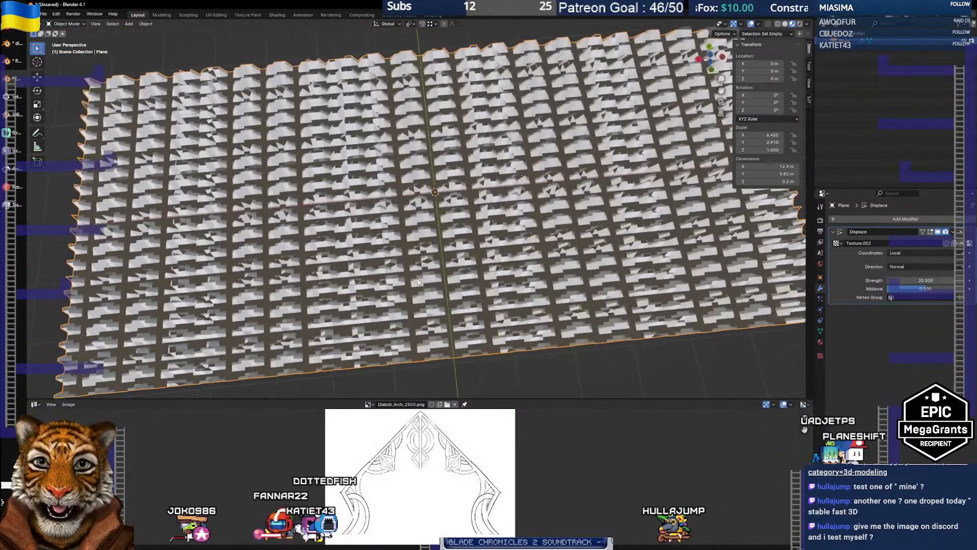
pyautogui.scroll(-5, 432, 255)
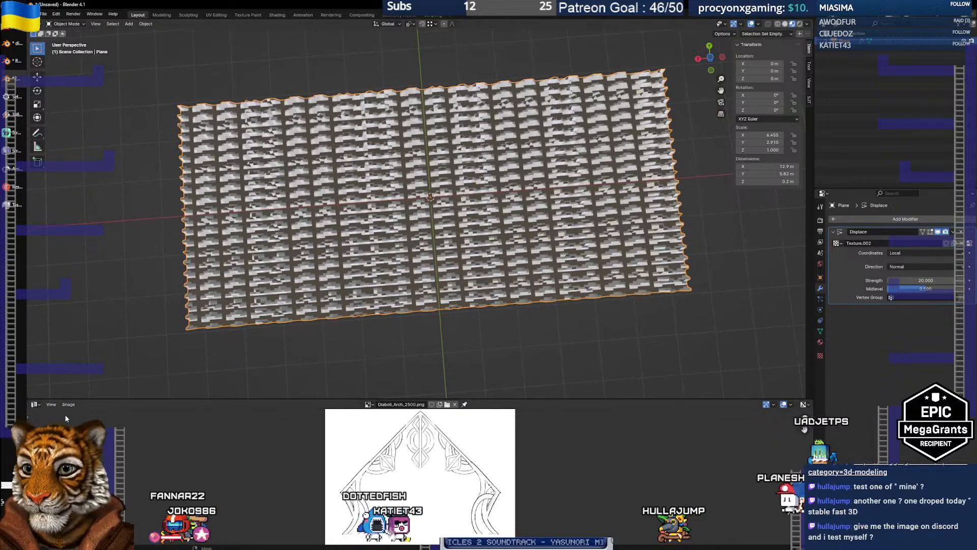
# Switch the image area to the UV Editor, enter Edit Mode and unwrap the whole subdivided plane
pyautogui.click(35, 404)
pyautogui.click(108, 442)
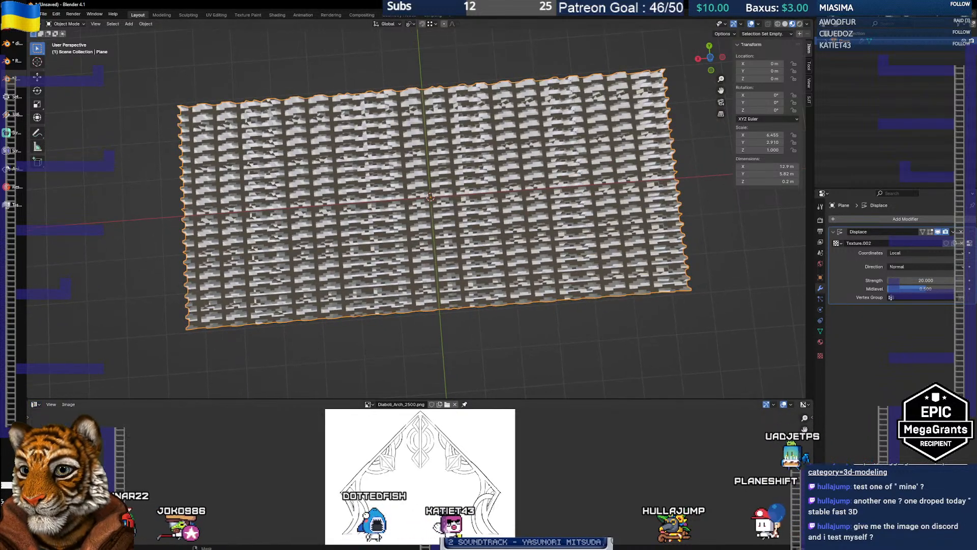
pyautogui.scroll(-3, 391, 451)
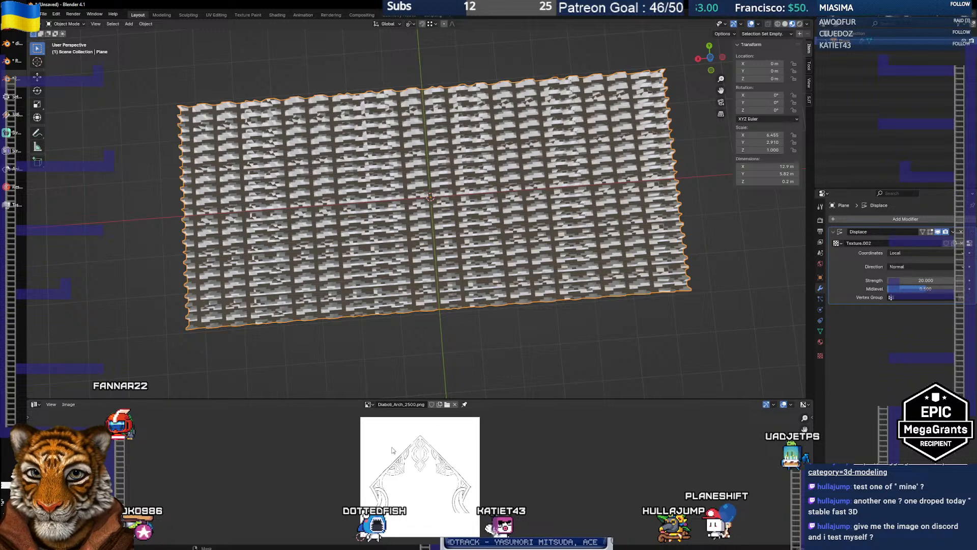
pyautogui.press('Tab')
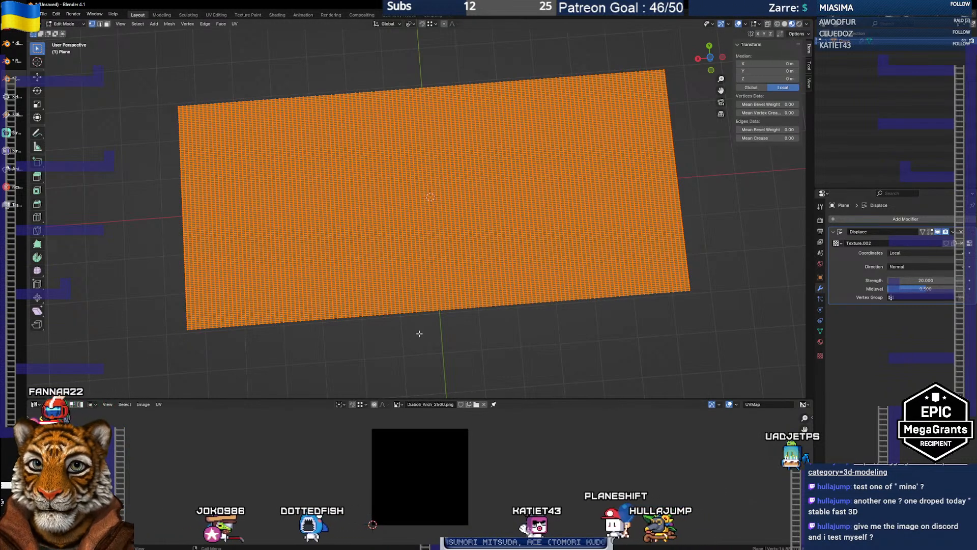
pyautogui.press('u')
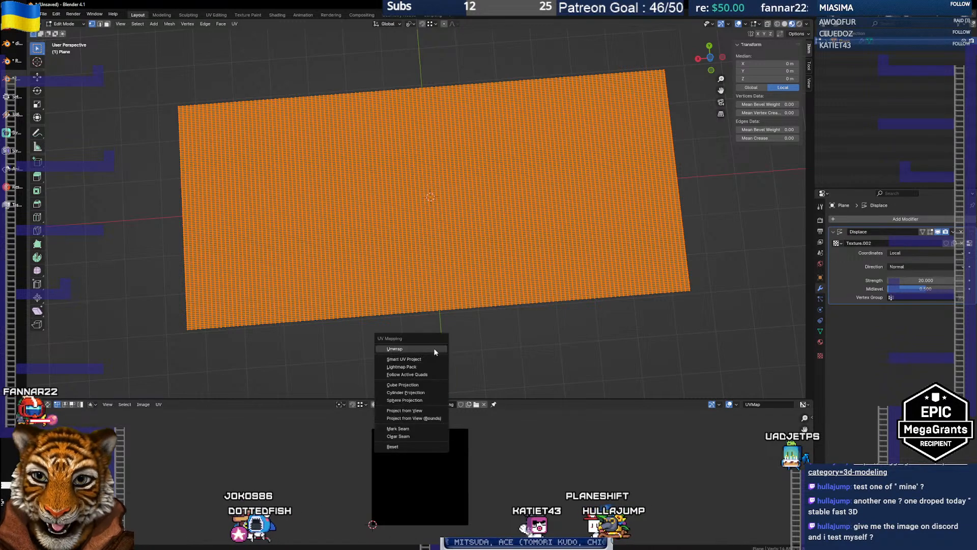
pyautogui.click(434, 349)
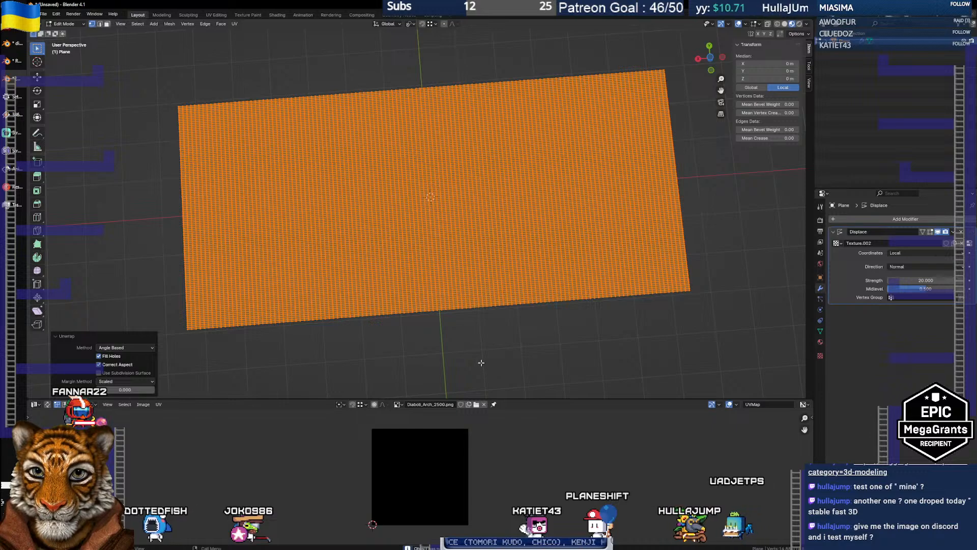
# Select all faces of the plane and run the Angle Based unwrap again
pyautogui.click(456, 355)
pyautogui.moveTo(377, 343)
pyautogui.mouseDown()
pyautogui.moveTo(384, 329)
pyautogui.moveTo(371, 330)
pyautogui.mouseUp()
pyautogui.press('a')
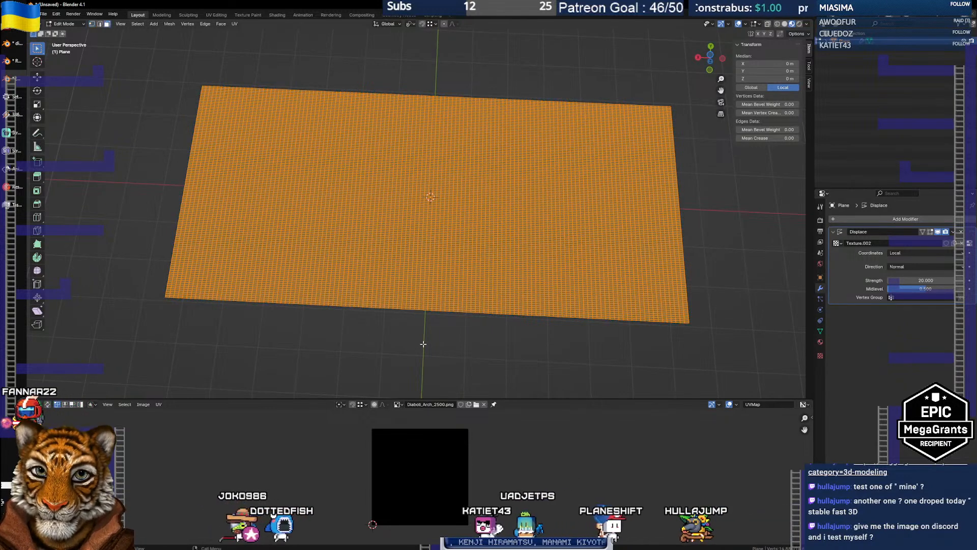
pyautogui.press('u')
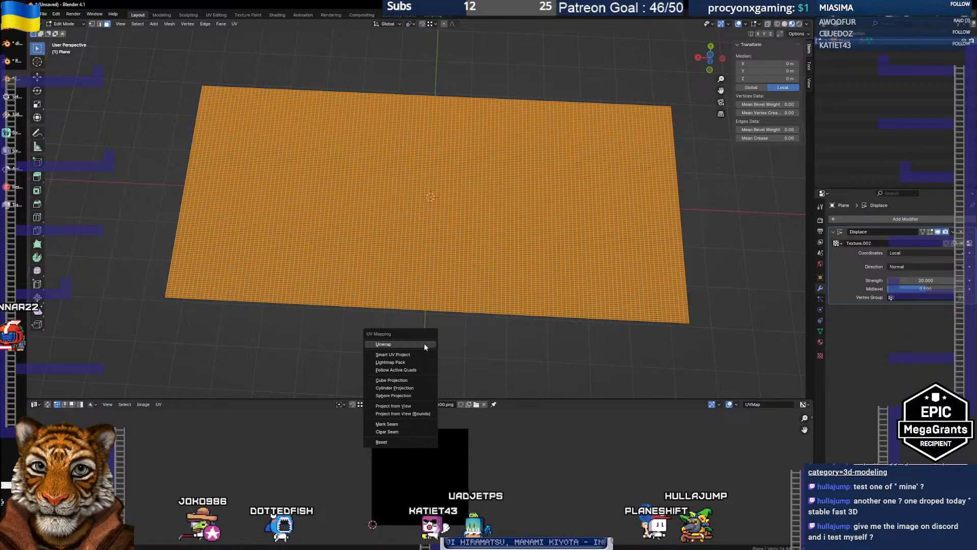
pyautogui.click(425, 345)
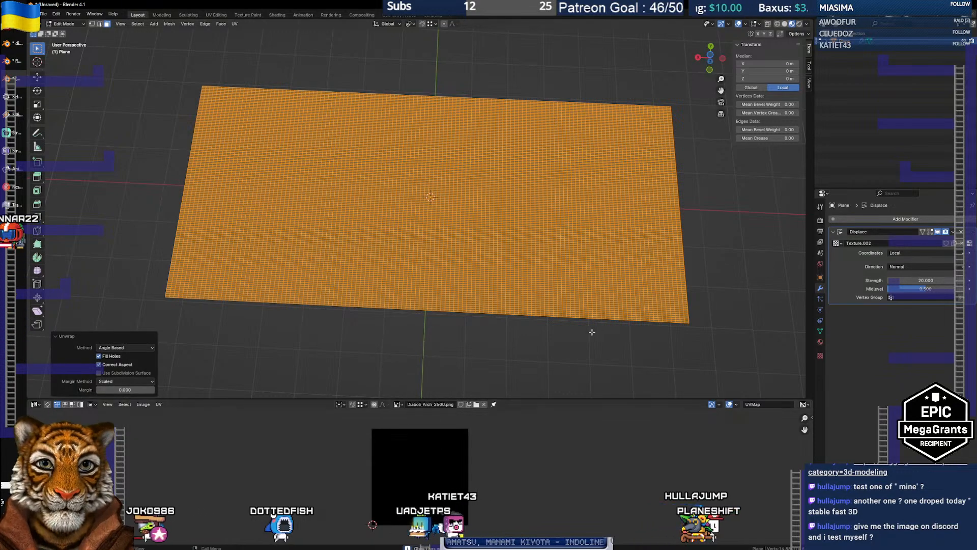
# Examine how the plane's unwrapped UV grid lies over the Diaboli_Arch_2500.png image
pyautogui.moveTo(407, 348)
pyautogui.mouseDown()
pyautogui.moveTo(425, 245)
pyautogui.moveTo(412, 366)
pyautogui.mouseUp()
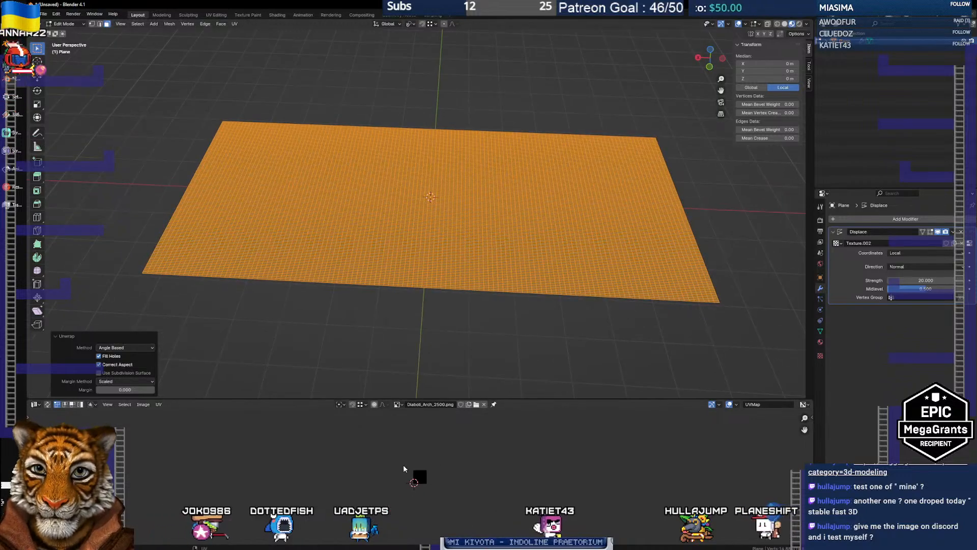
pyautogui.scroll(3, 405, 468)
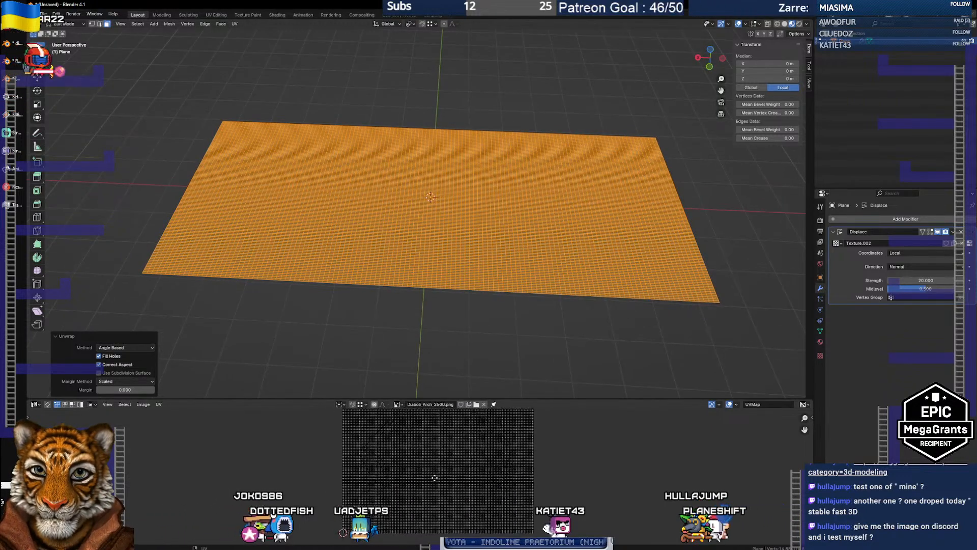
pyautogui.scroll(4, 413, 473)
pyautogui.scroll(-5, 437, 476)
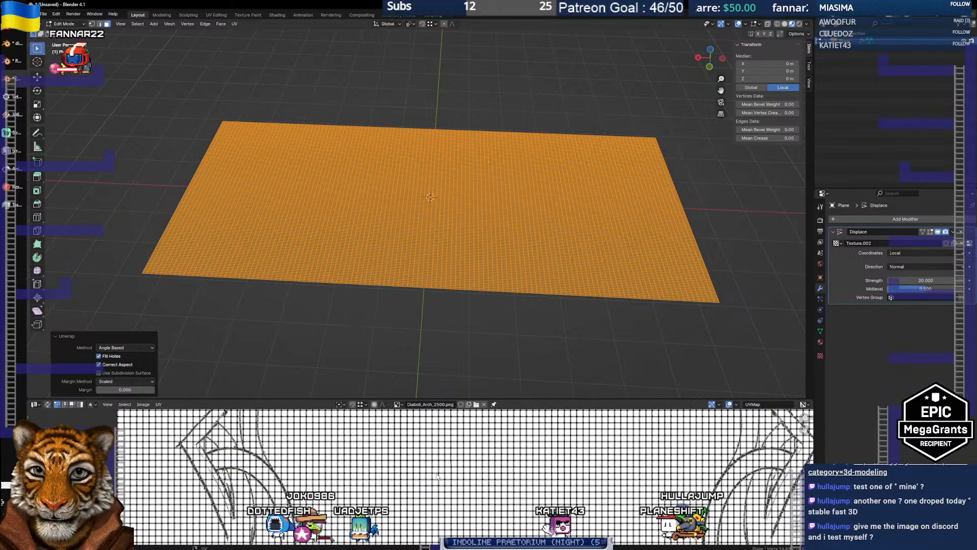
pyautogui.scroll(4, 436, 476)
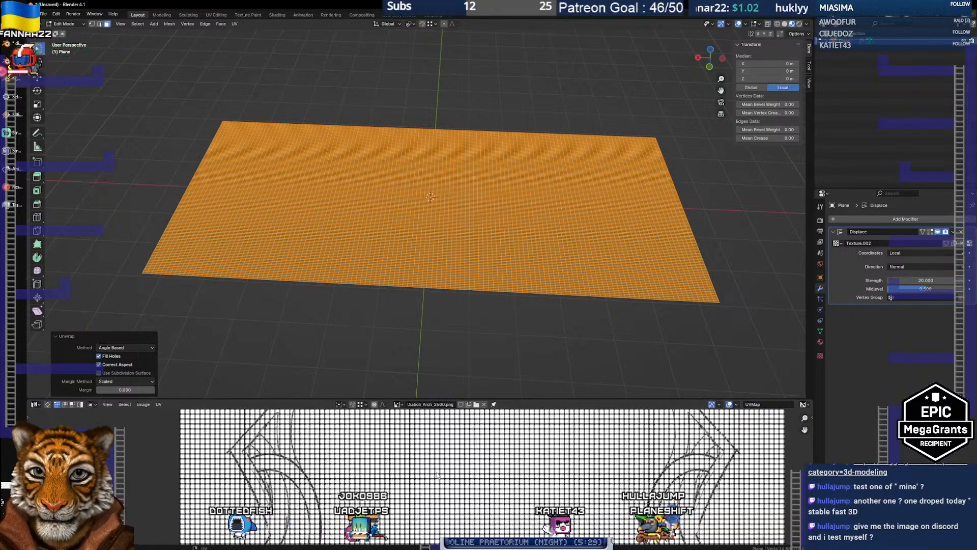
pyautogui.scroll(-5, 436, 475)
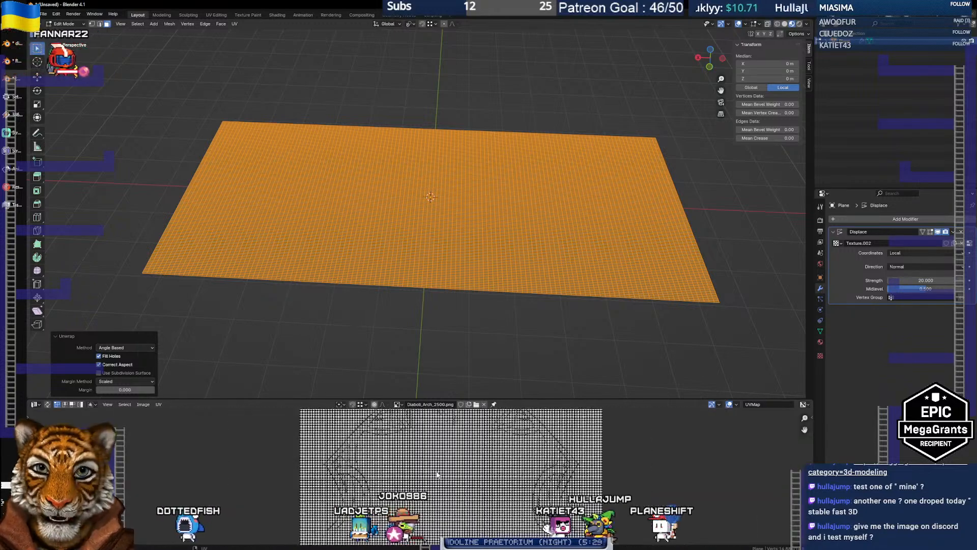
pyautogui.scroll(-2, 434, 475)
pyautogui.scroll(6, 434, 474)
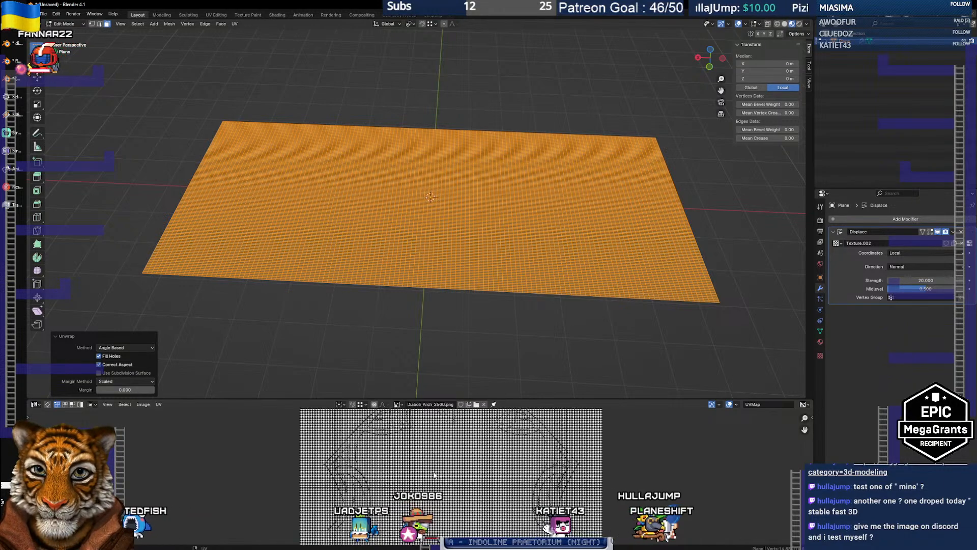
# Clear the mesh selection, return to Object Mode and examine the displaced plane at a low angle
pyautogui.hotkey('alt', 'a')
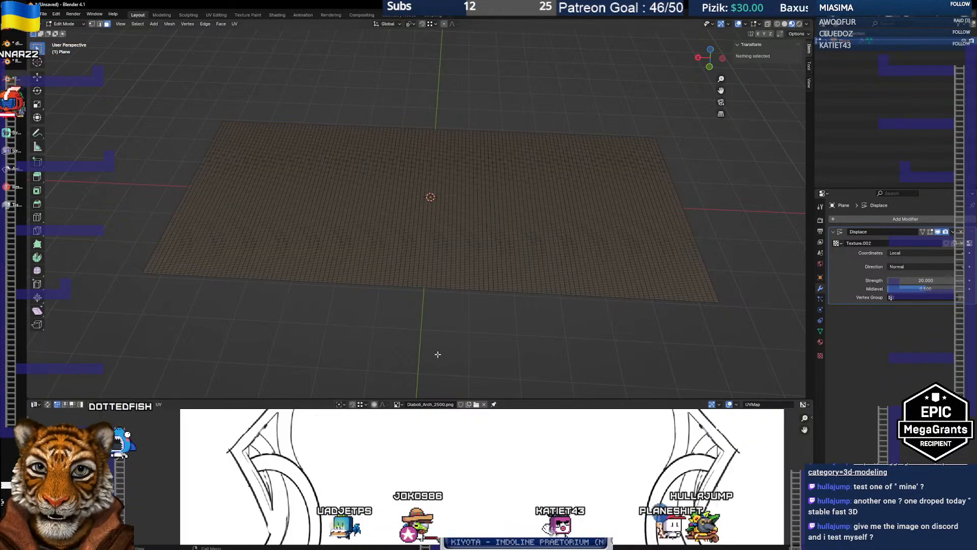
pyautogui.press('Tab')
pyautogui.moveTo(401, 324); pyautogui.dragTo(424, 316)
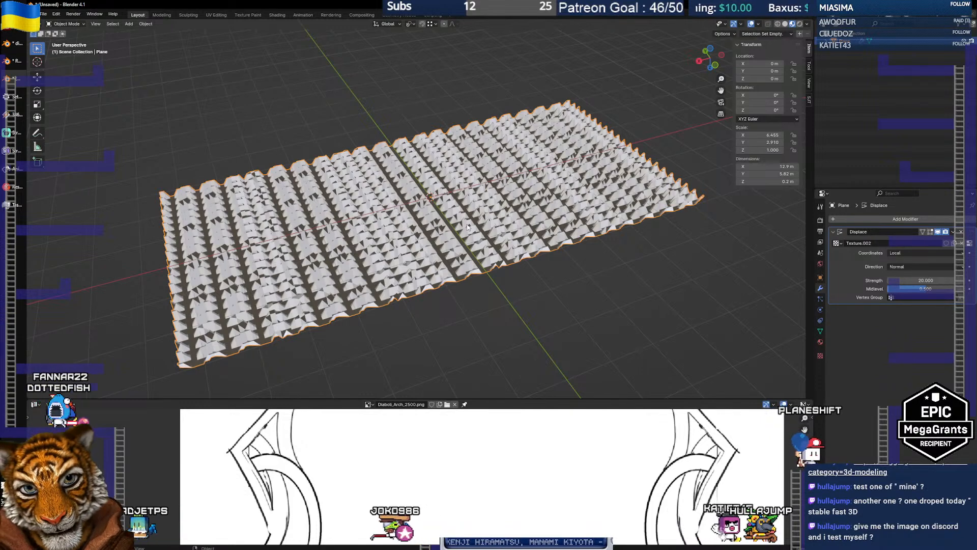
# Switch to the browser video on turning a 2D image into a 3D model and play its Displace modifier section
pyautogui.hotkey('alt', 'Tab')
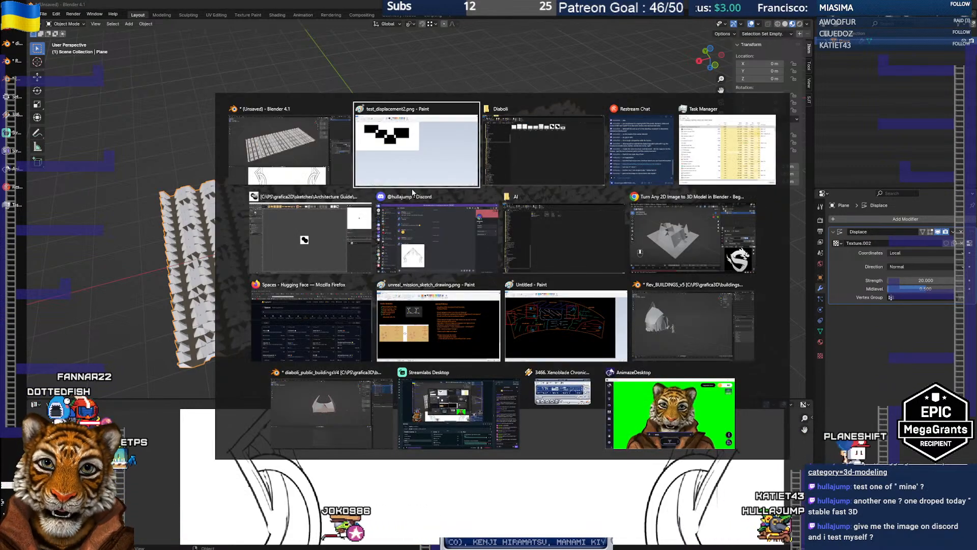
pyautogui.hotkey('alt', 'Tab')
pyautogui.hotkey('alt', 'Tab')
pyautogui.hotkey('alt', 'Tab')
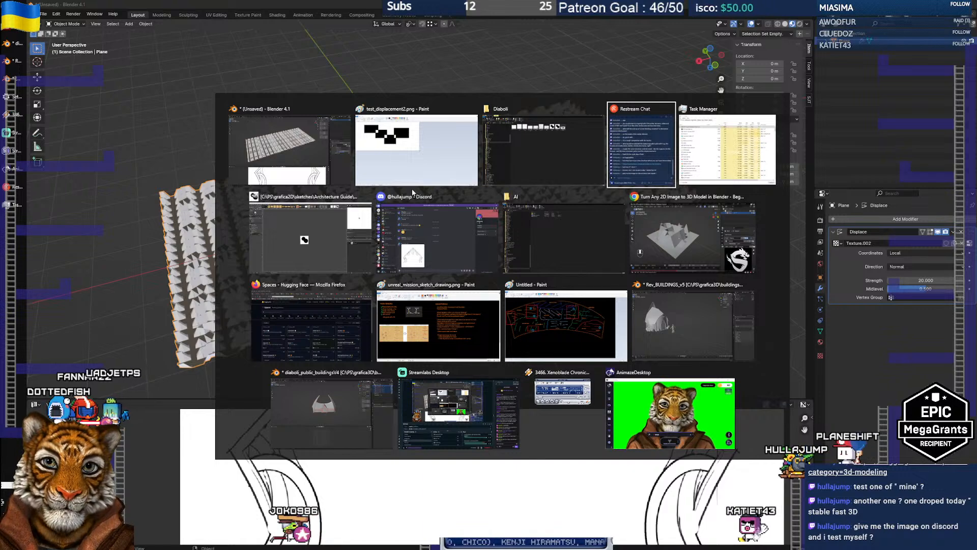
pyautogui.hotkey('alt', 'Tab')
pyautogui.hotkey('alt', 'Tab')
pyautogui.hotkey('alt', 'Tab')
pyautogui.hotkey('alt', 'Tab')
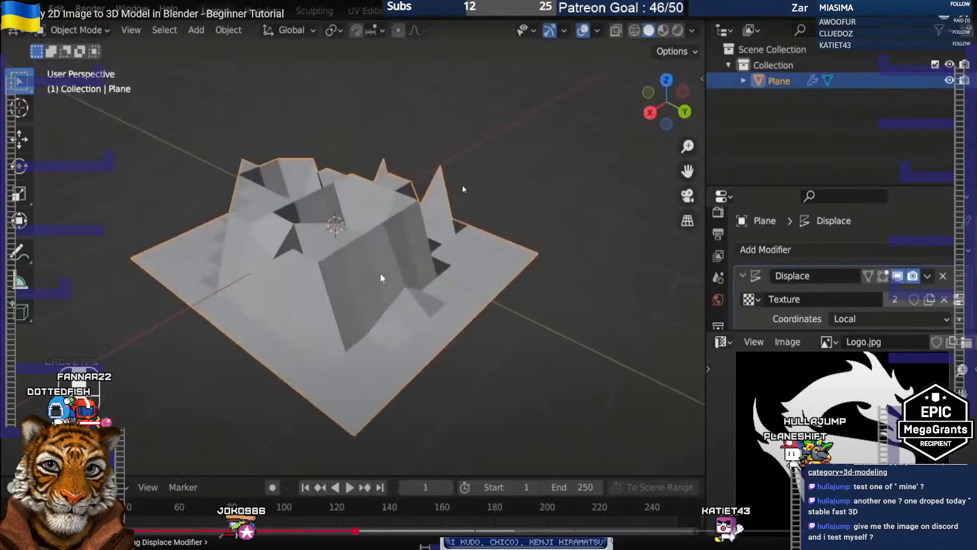
pyautogui.click(381, 275)
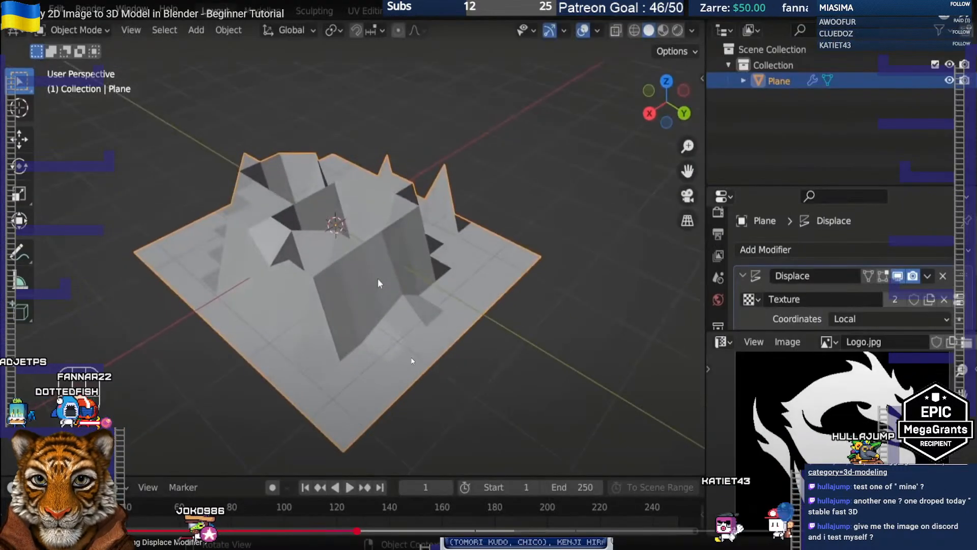
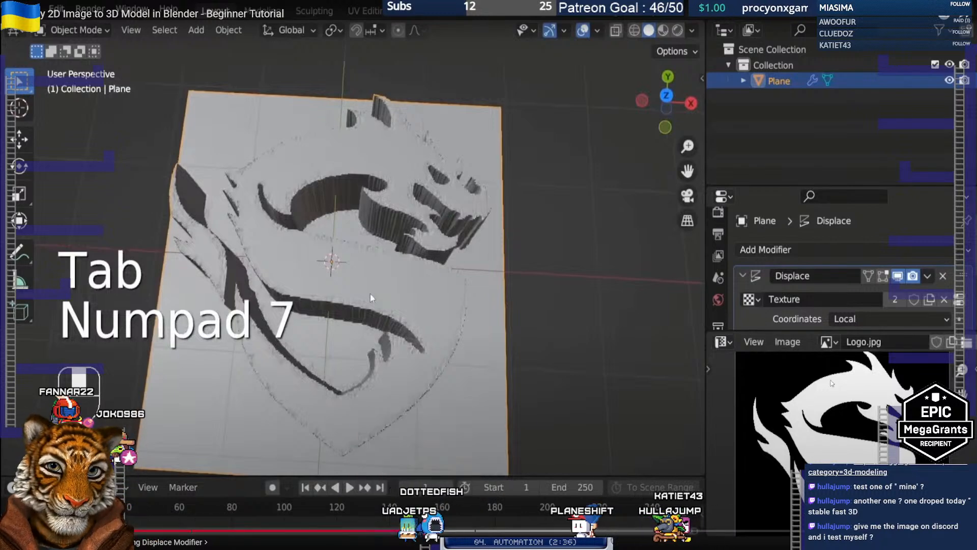
# Switch back to Blender, select the whole plane in Edit Mode and review the image and mapping settings of the displacement texture
pyautogui.hotkey('alt', 'Tab')
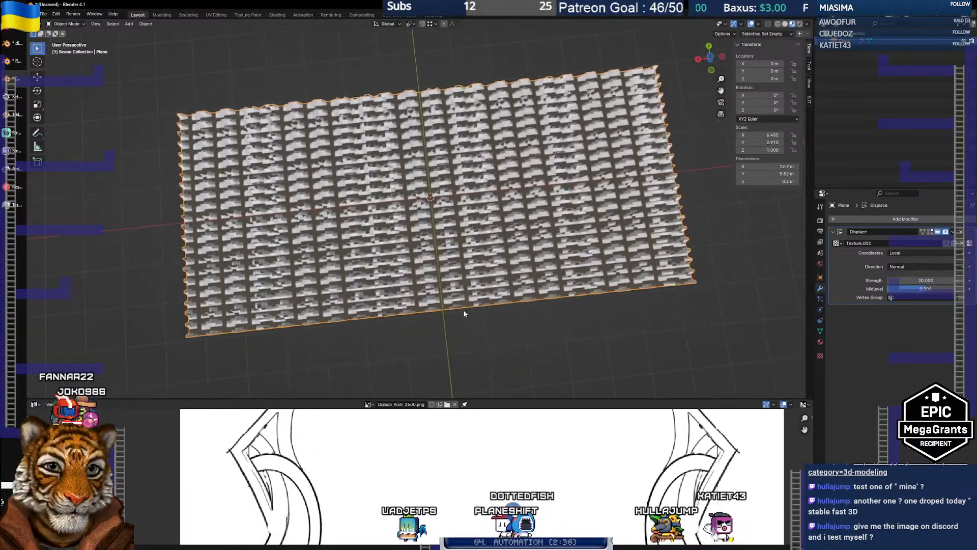
pyautogui.moveTo(463, 310); pyautogui.dragTo(463, 319)
pyautogui.click(820, 356)
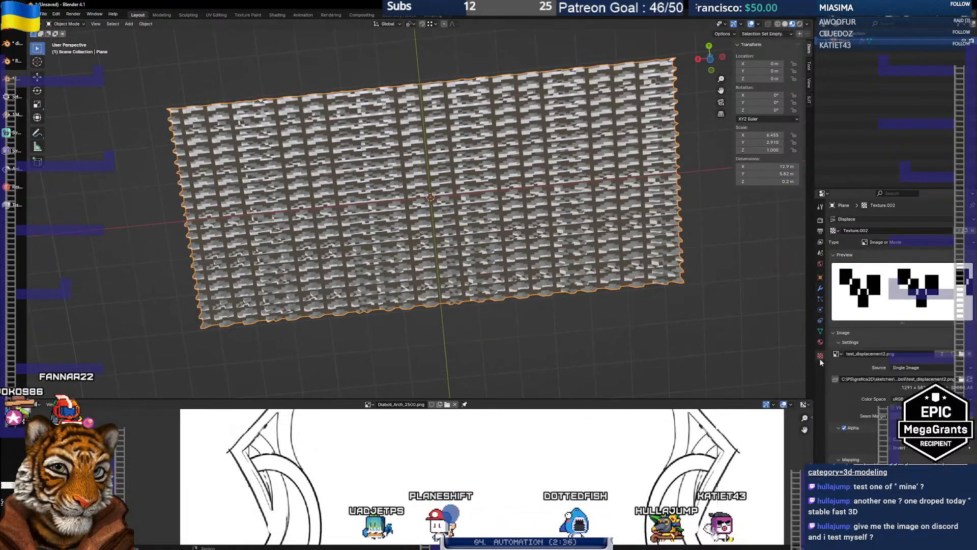
pyautogui.press('Tab')
pyautogui.press('a')
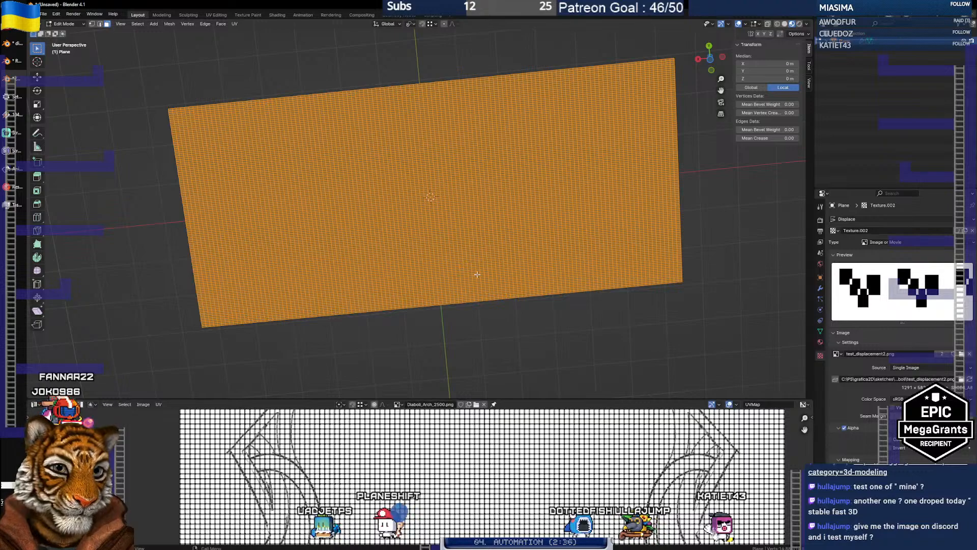
pyautogui.moveTo(474, 272); pyautogui.dragTo(478, 247)
pyautogui.scroll(-5, 837, 340)
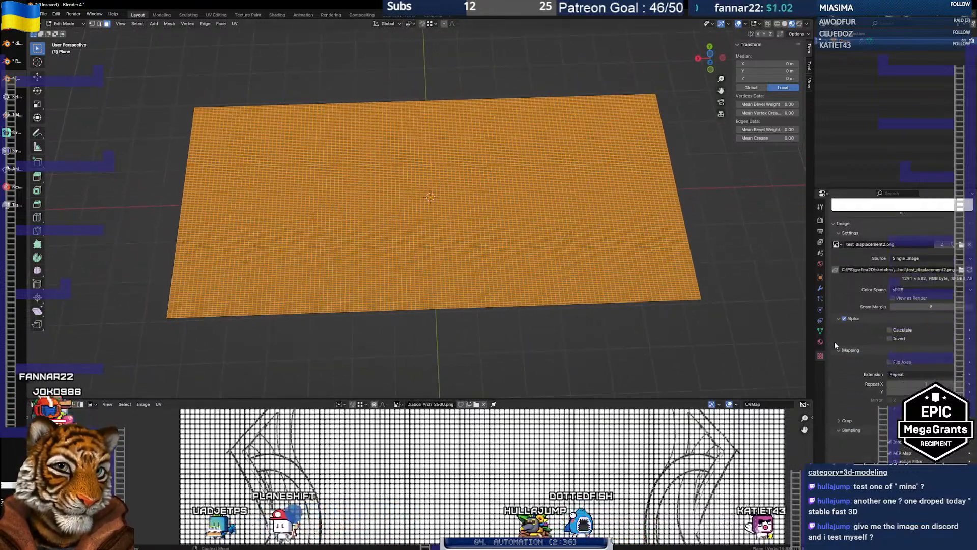
pyautogui.scroll(5, 853, 339)
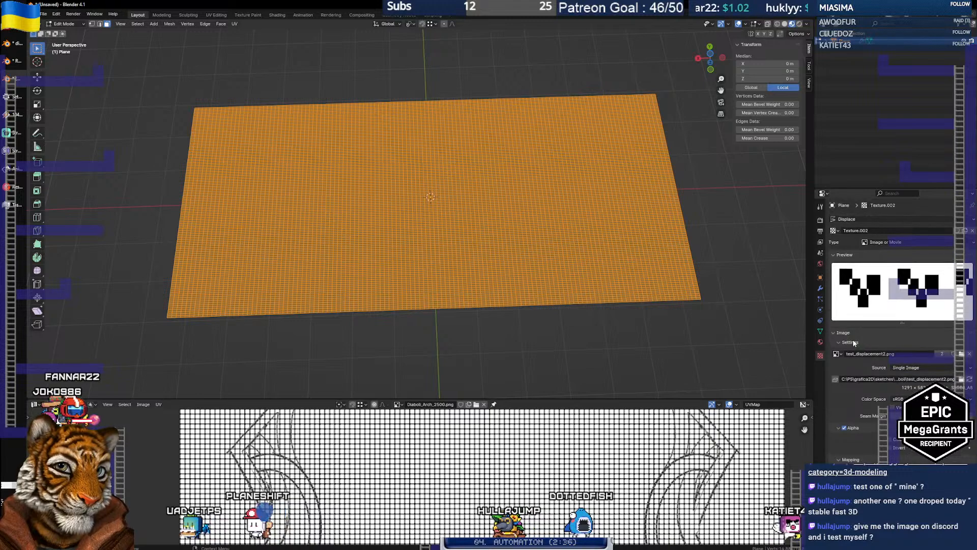
# Add a new material to the plane
pyautogui.click(820, 341)
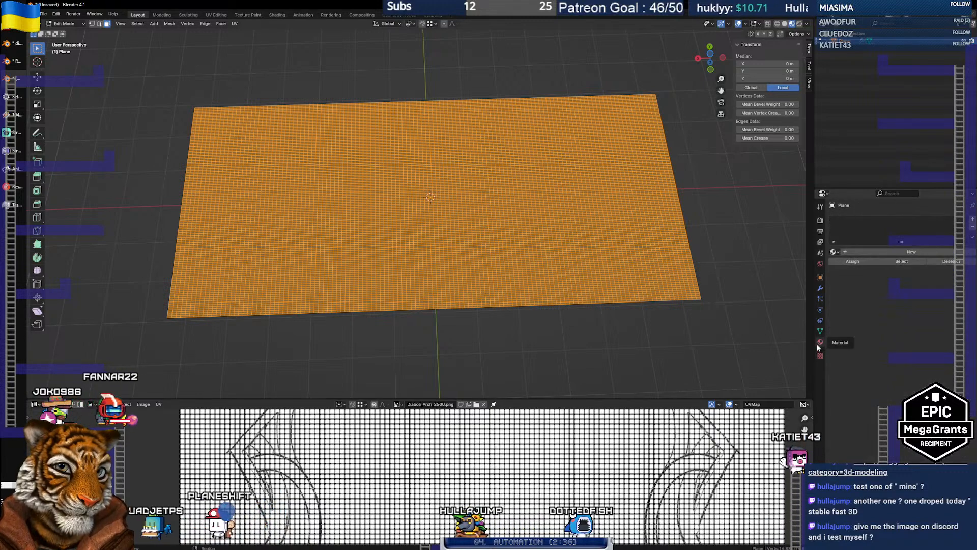
pyautogui.click(849, 252)
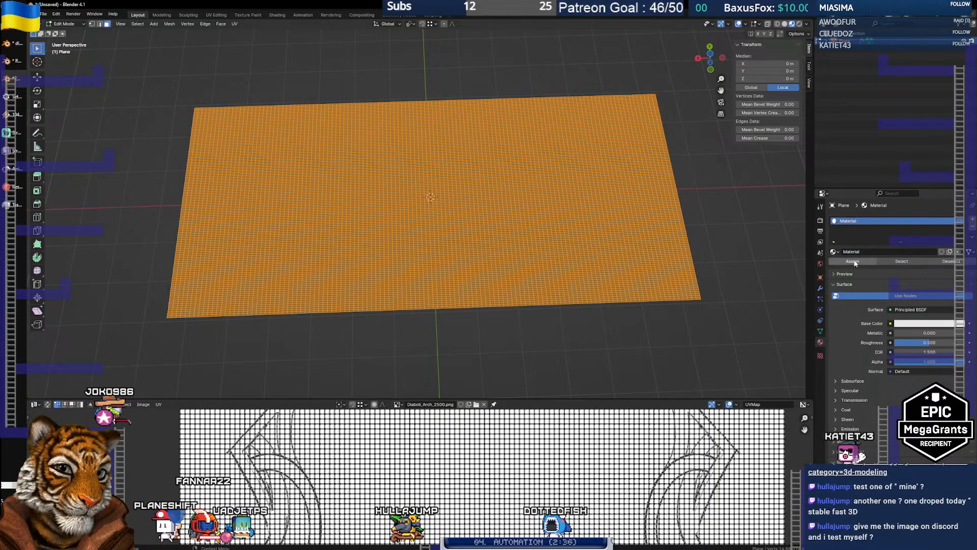
pyautogui.click(832, 252)
pyautogui.click(833, 252)
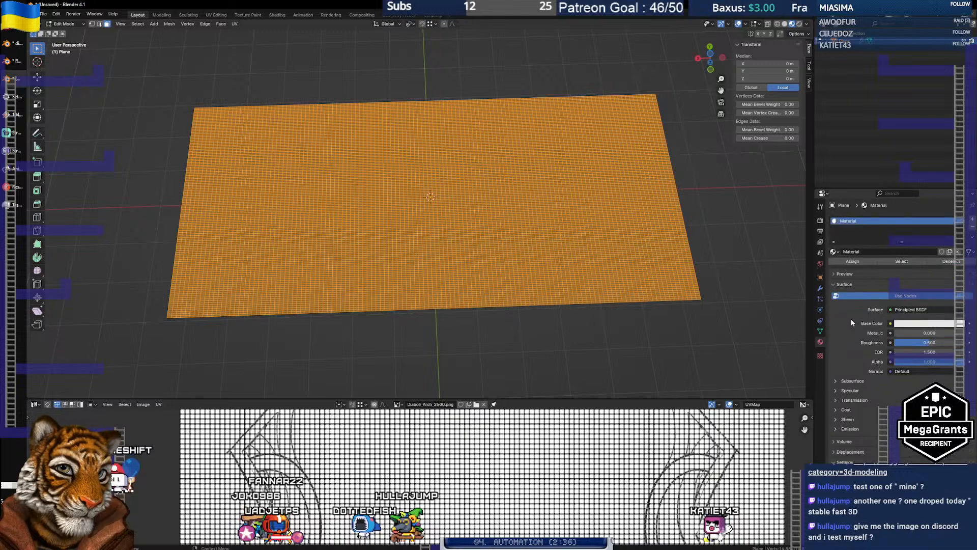
# Compare the plane in Object Mode and Edit Mode, ending in Edit Mode
pyautogui.press('Tab')
pyautogui.press('Tab')
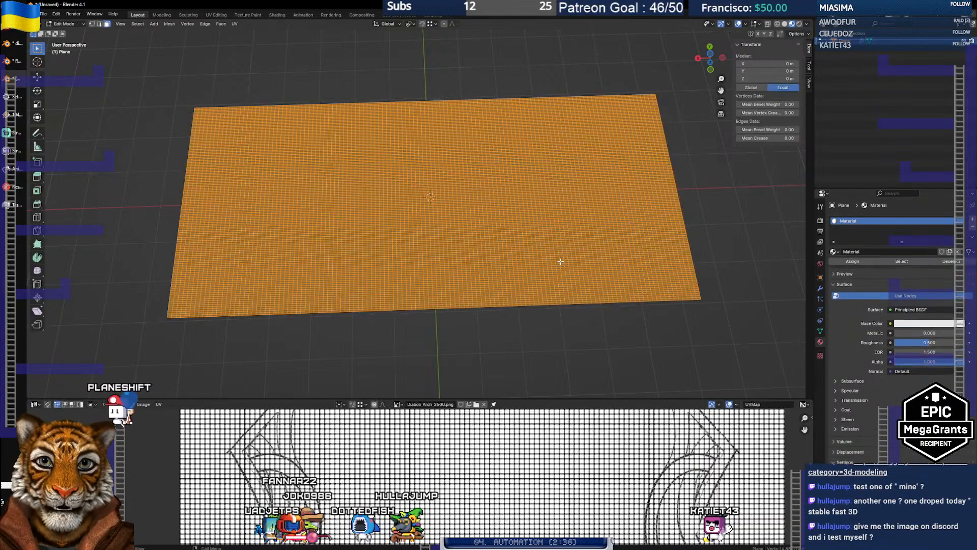
pyautogui.press('Tab')
pyautogui.press('Tab')
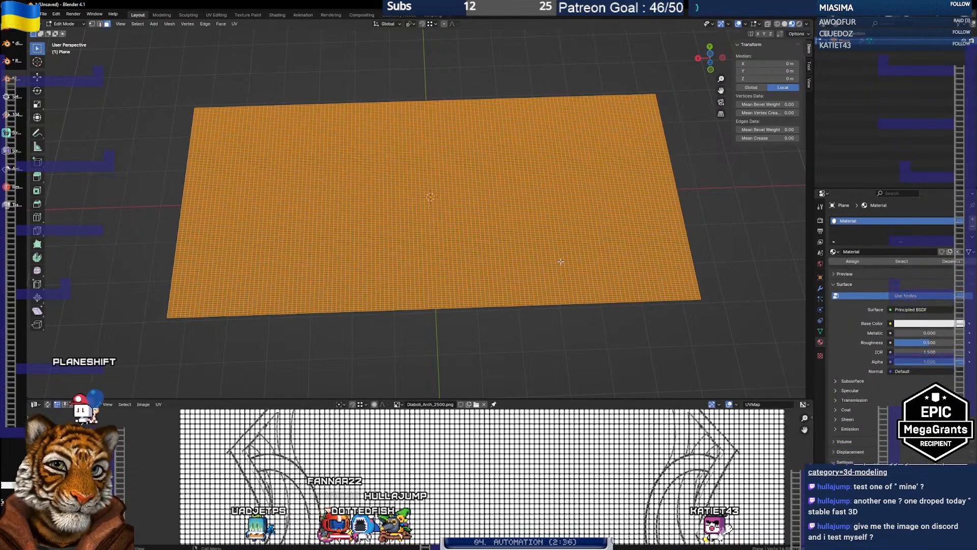
# Switch to the browser tutorial video and rewind it to the part on the plane's UVs over the logo image
pyautogui.hotkey('alt', 'Tab')
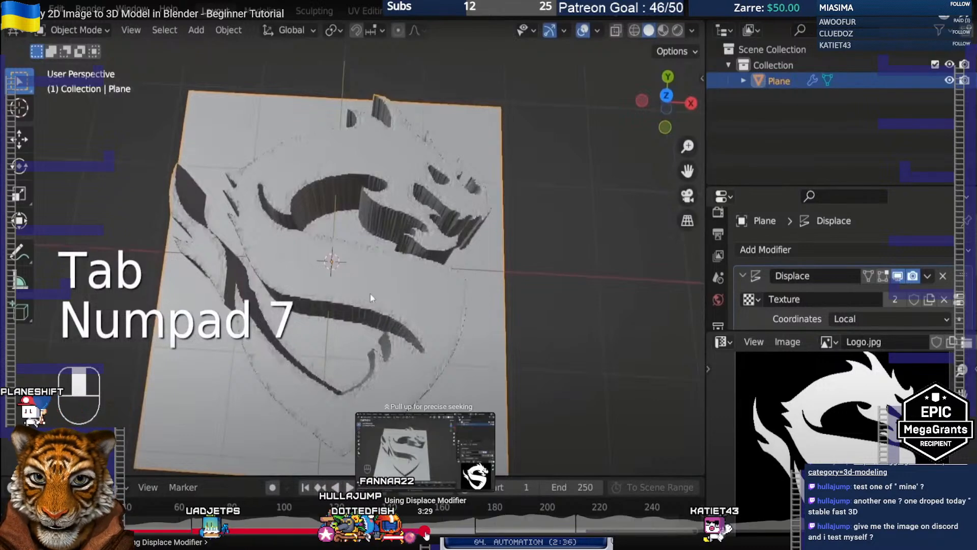
pyautogui.click(423, 530)
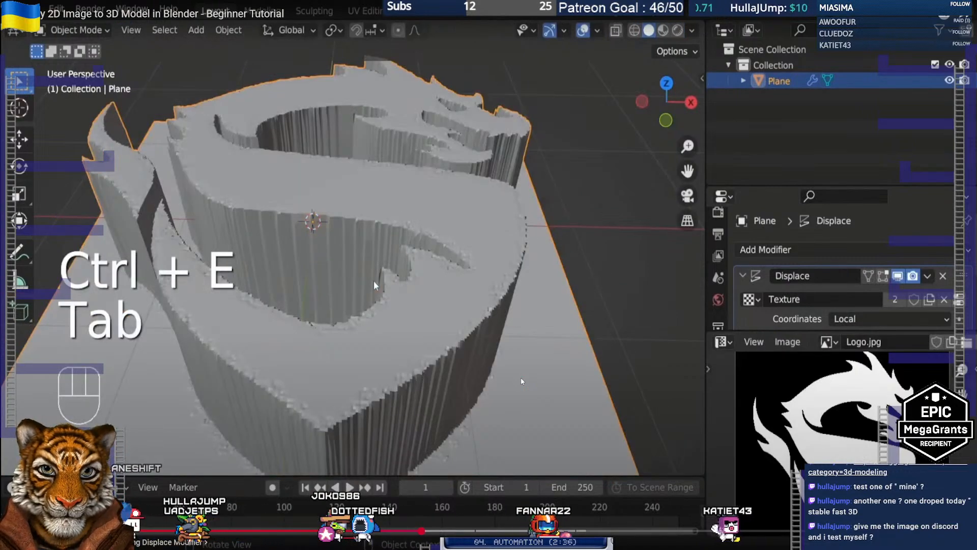
pyautogui.click(523, 381)
pyautogui.click(410, 531)
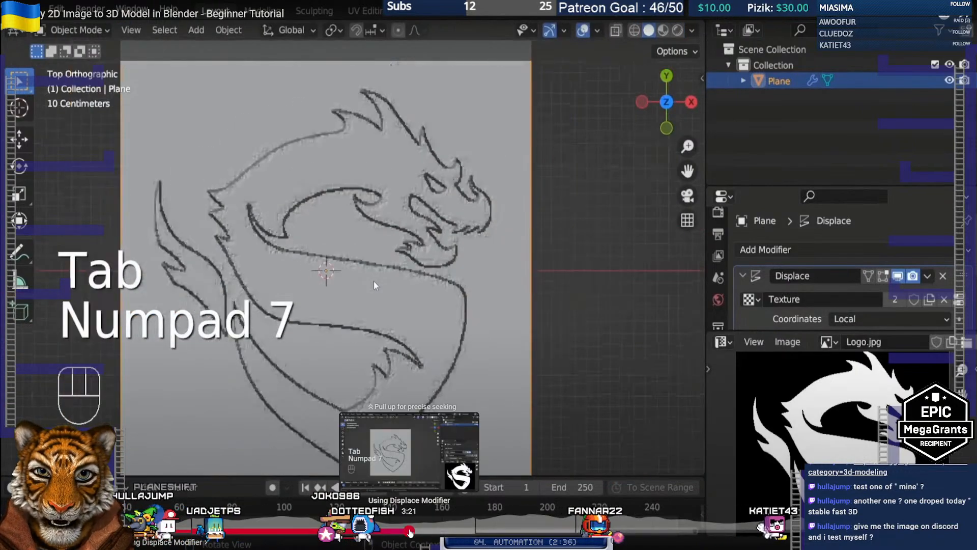
pyautogui.click(400, 530)
pyautogui.click(390, 530)
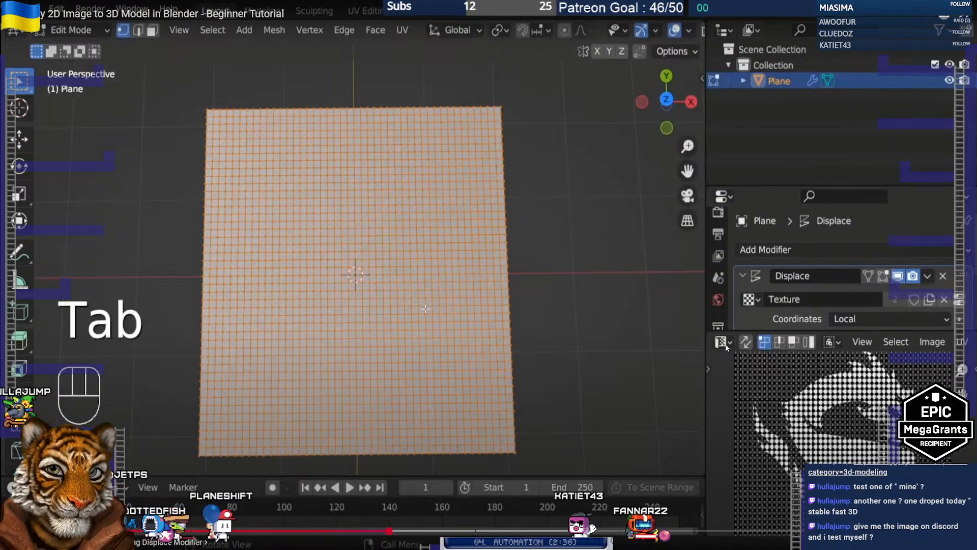
# Switch back to Blender, enlarge the UV editor and show test_displacement2.png behind the plane's UVs, framed in full
pyautogui.hotkey('alt', 'Tab')
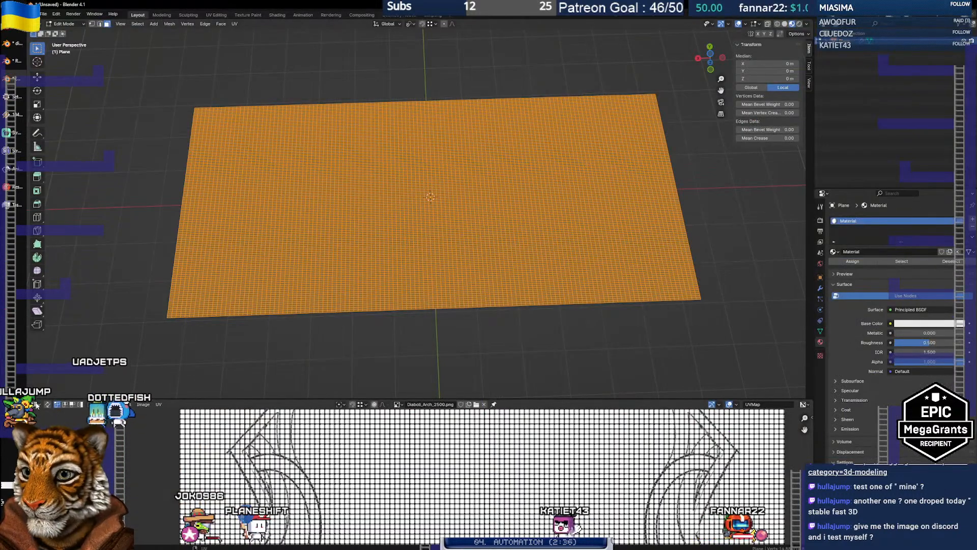
pyautogui.moveTo(275, 399); pyautogui.dragTo(274, 282)
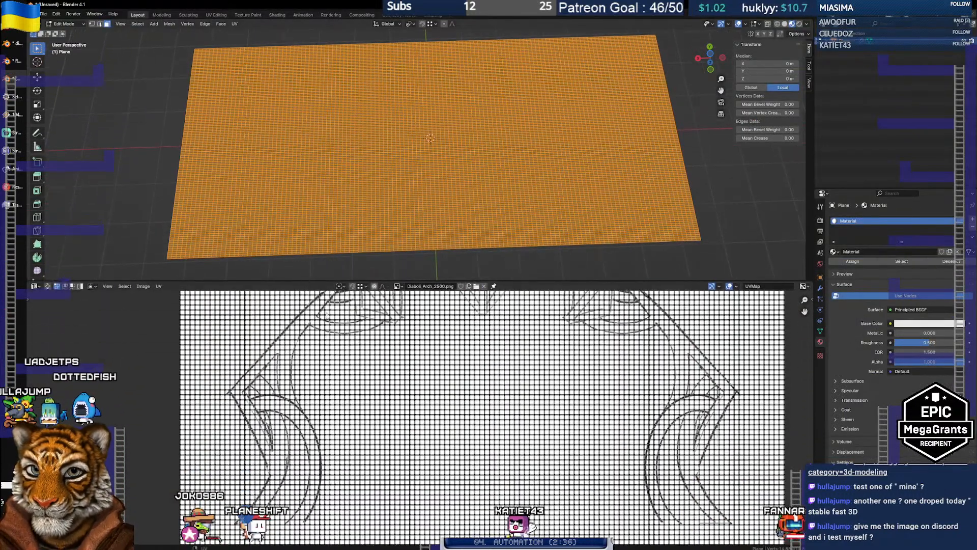
pyautogui.click(398, 286)
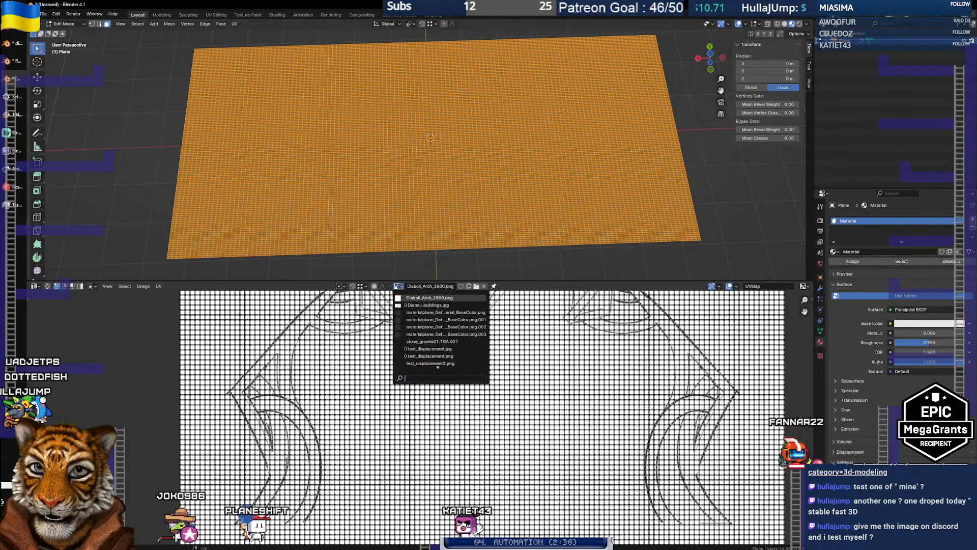
pyautogui.click(417, 363)
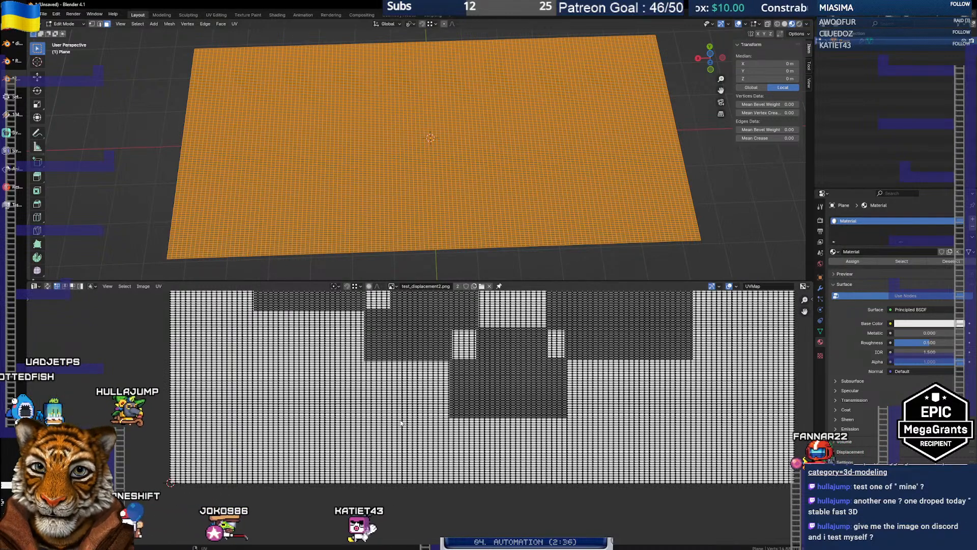
pyautogui.scroll(-3, 412, 410)
pyautogui.scroll(2, 414, 409)
pyautogui.scroll(-3, 412, 414)
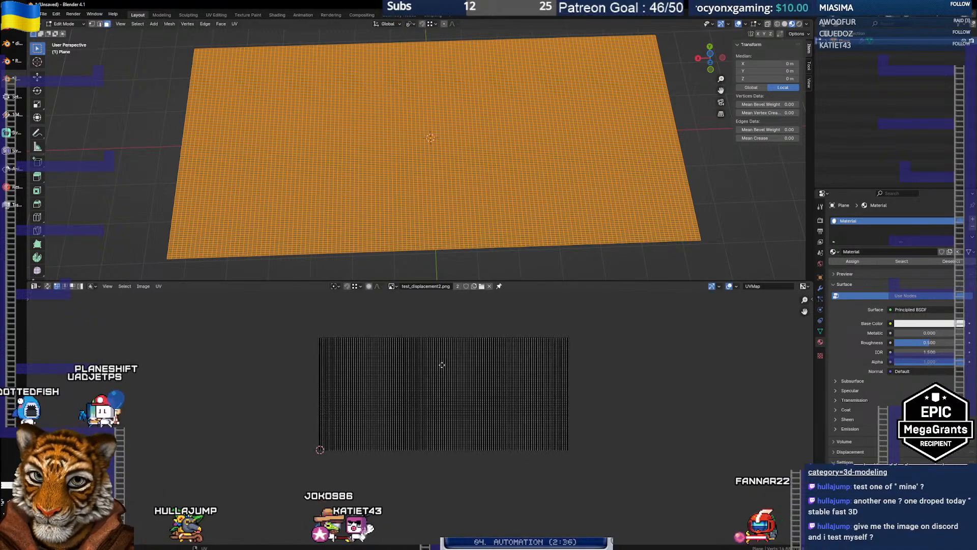
pyautogui.scroll(6, 435, 397)
pyautogui.scroll(-6, 435, 396)
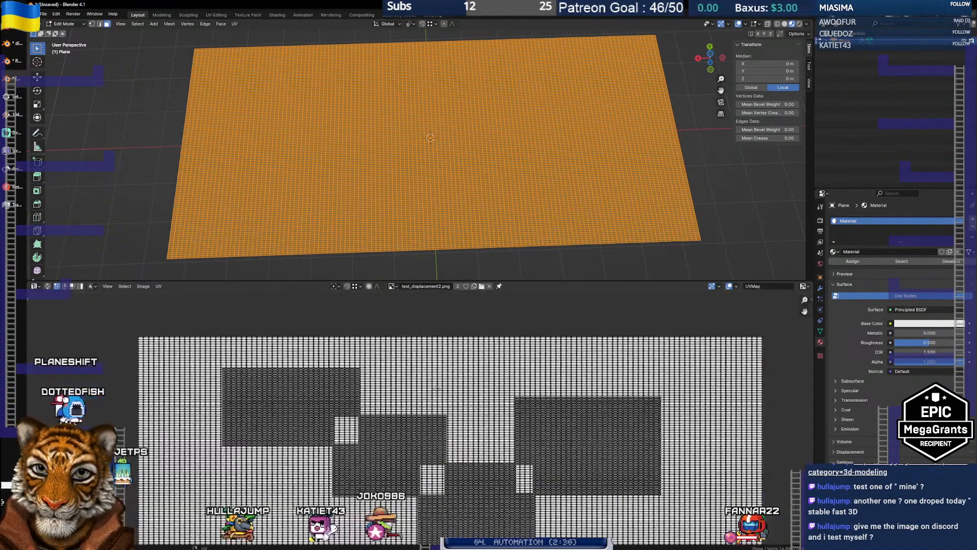
pyautogui.moveTo(446, 346); pyautogui.dragTo(447, 344)
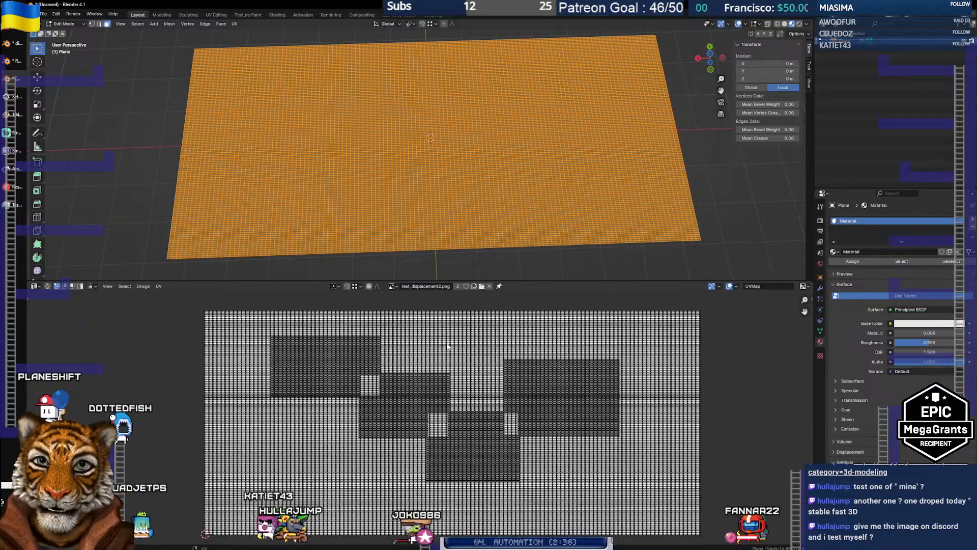
# Open the plane's Displace modifier settings and its Strength value for editing
pyautogui.moveTo(351, 194); pyautogui.dragTo(389, 134)
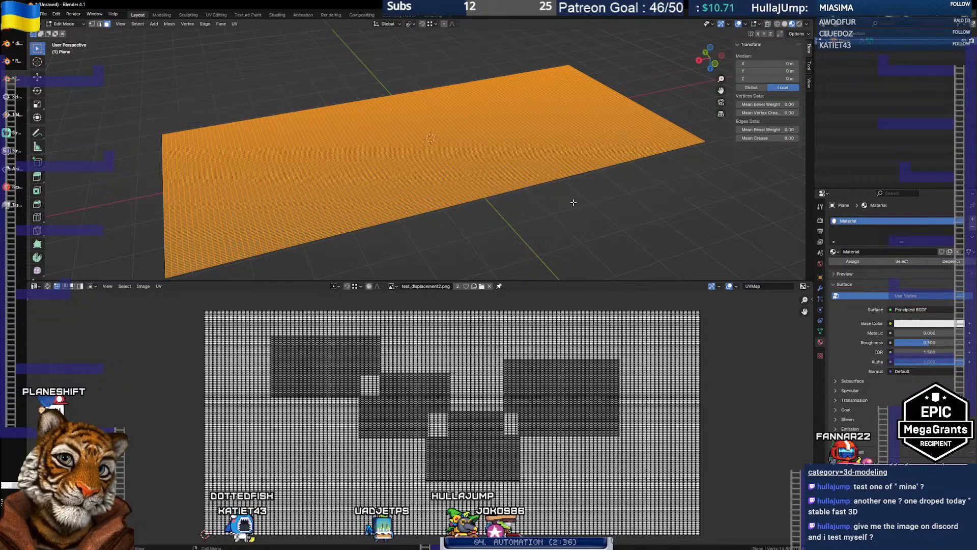
pyautogui.click(820, 289)
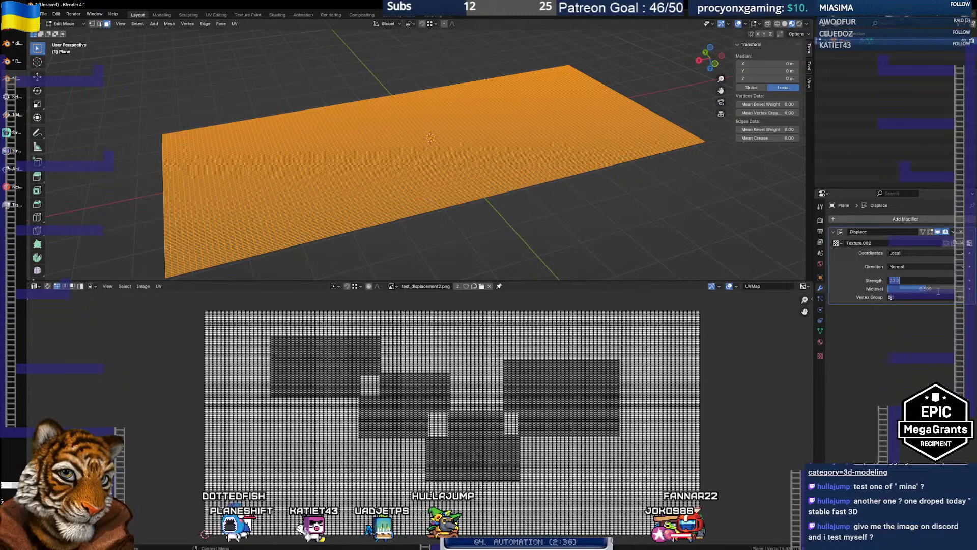
# Set the Displace modifier's strength to 2000 and switch the plane from Edit Mode to Object Mode
pyautogui.press('Tab')
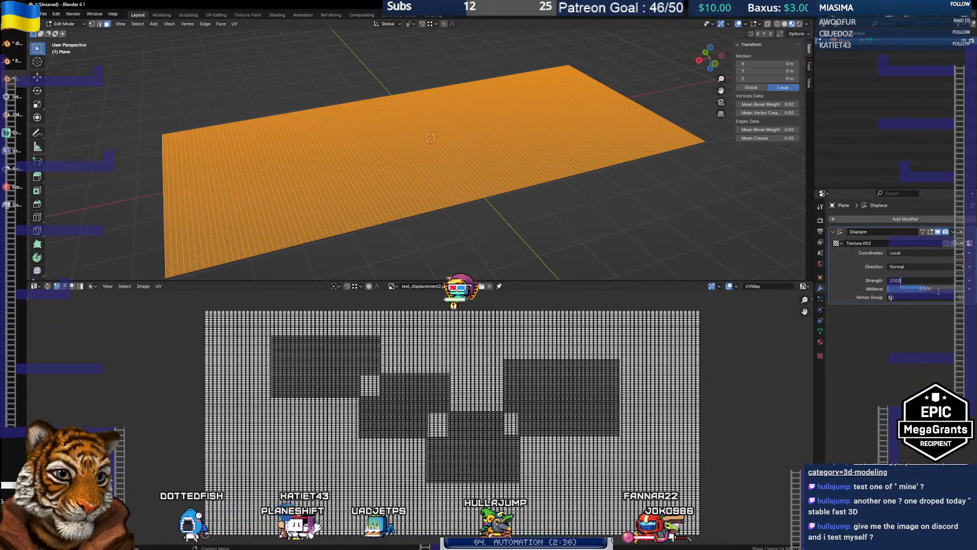
pyautogui.press('Return')
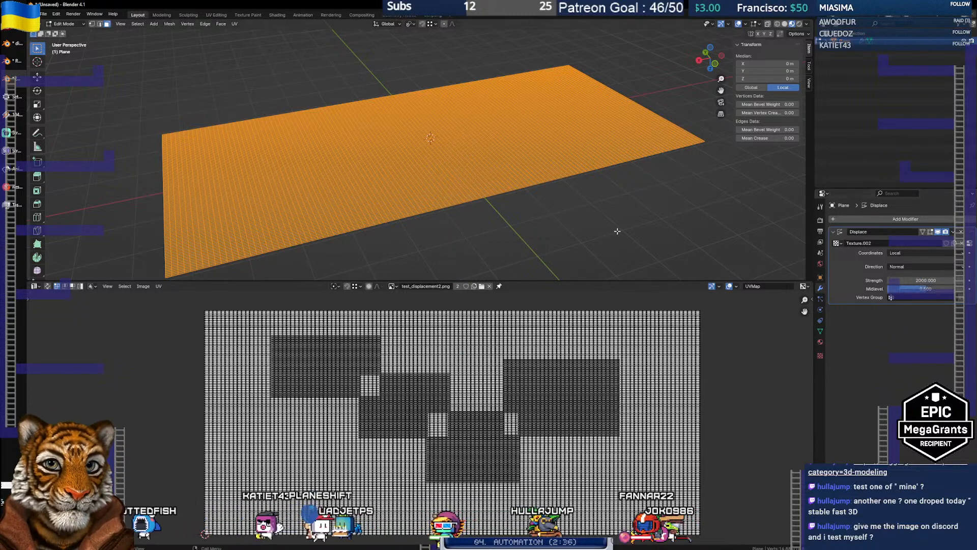
pyautogui.press('Tab')
pyautogui.scroll(-6, 577, 221)
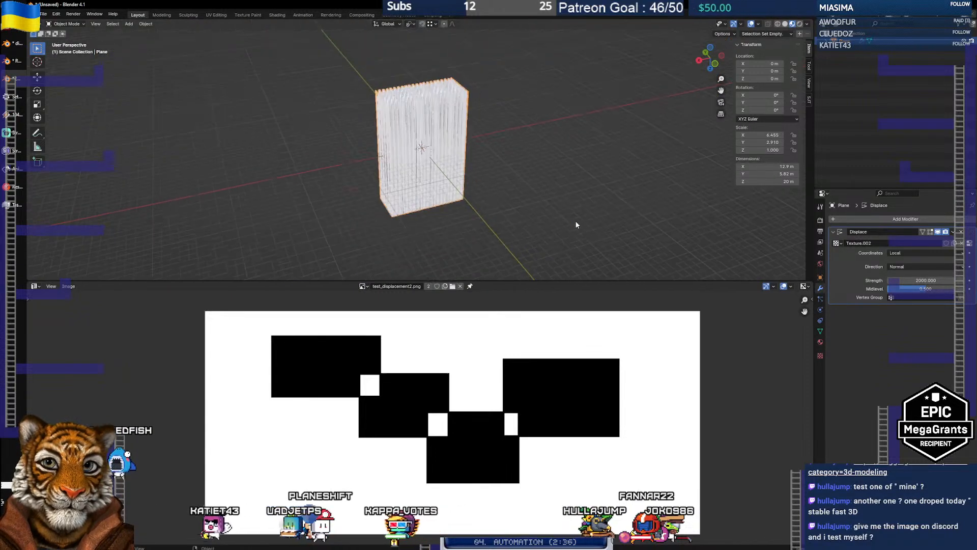
# Examine the displaced plane's geometry from above, up close and from the side
pyautogui.scroll(2, 577, 221)
pyautogui.moveTo(456, 122); pyautogui.dragTo(443, 178)
pyautogui.scroll(8, 443, 179)
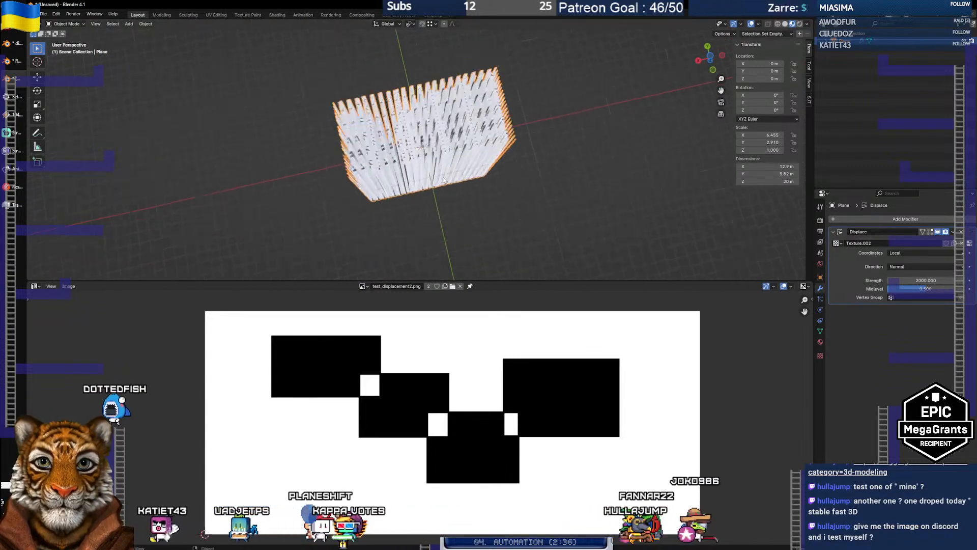
pyautogui.scroll(-4, 443, 180)
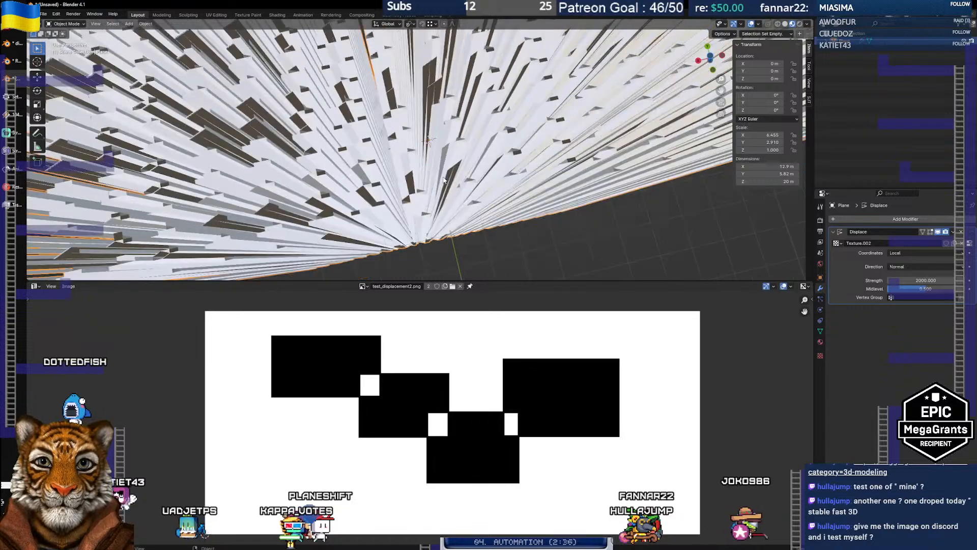
pyautogui.moveTo(443, 180); pyautogui.dragTo(534, 224)
pyautogui.scroll(-5, 466, 146)
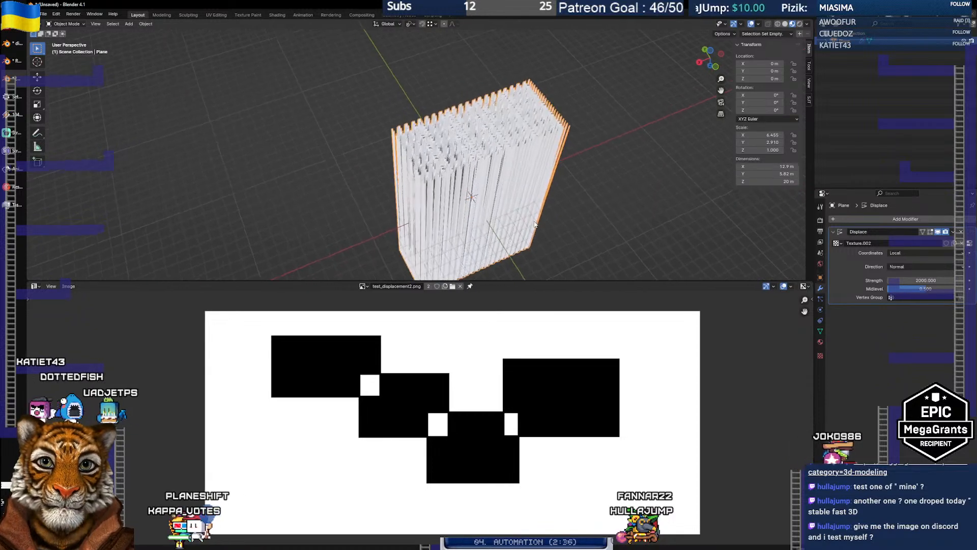
# Set the Displace modifier's strength to 1
pyautogui.click(914, 287)
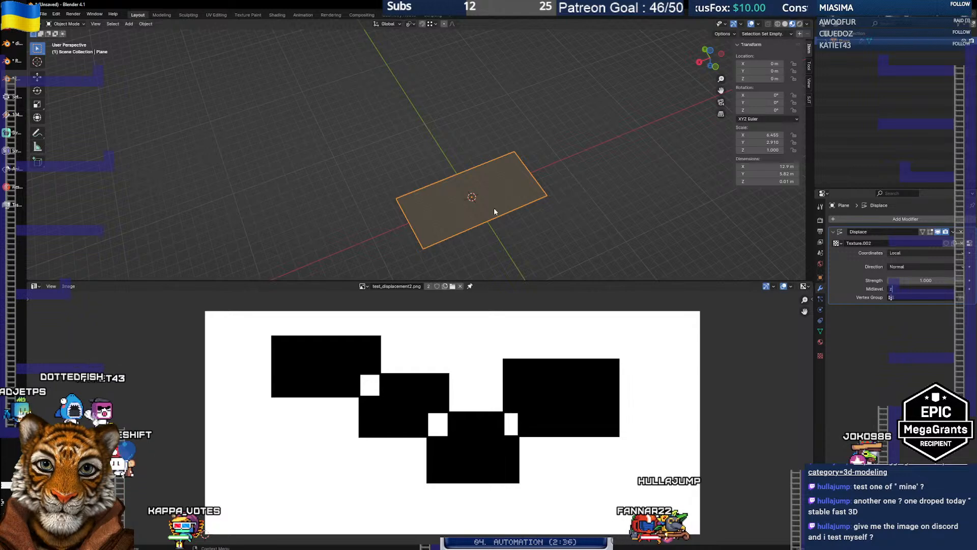
pyautogui.write('z')
pyautogui.press('Return')
# Examine the plane's surface up close for the pattern produced by the displacement texture
pyautogui.scroll(5, 491, 220)
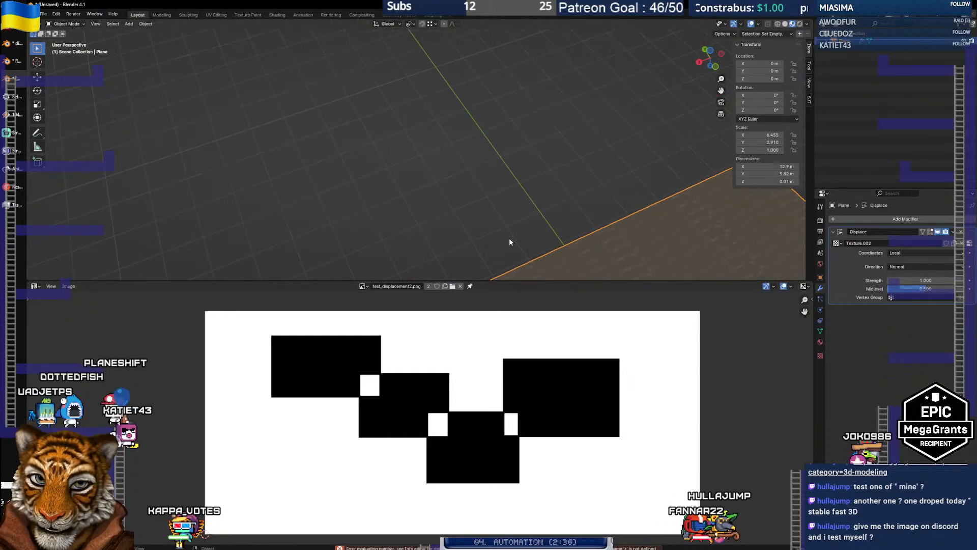
pyautogui.moveTo(509, 237); pyautogui.dragTo(385, 2)
pyautogui.scroll(4, 463, 182)
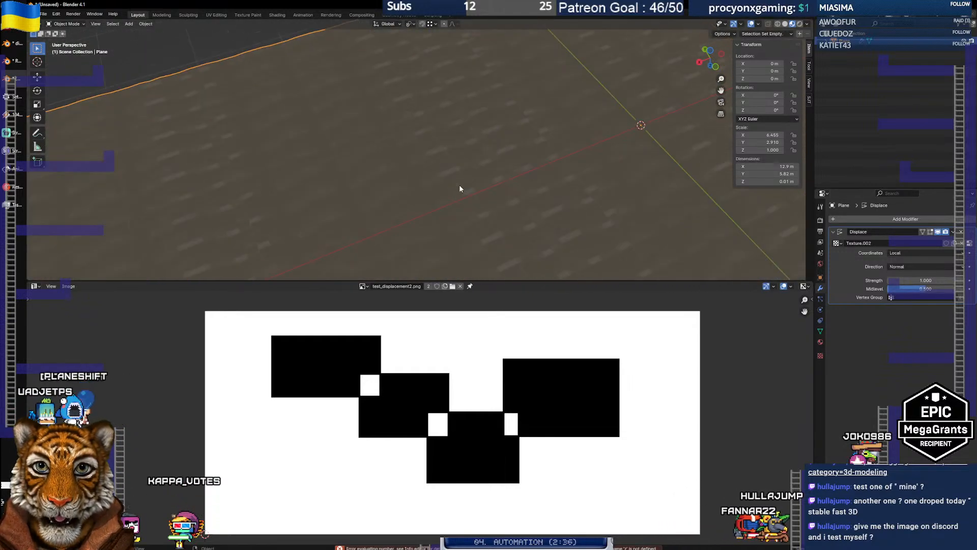
pyautogui.scroll(3, 459, 206)
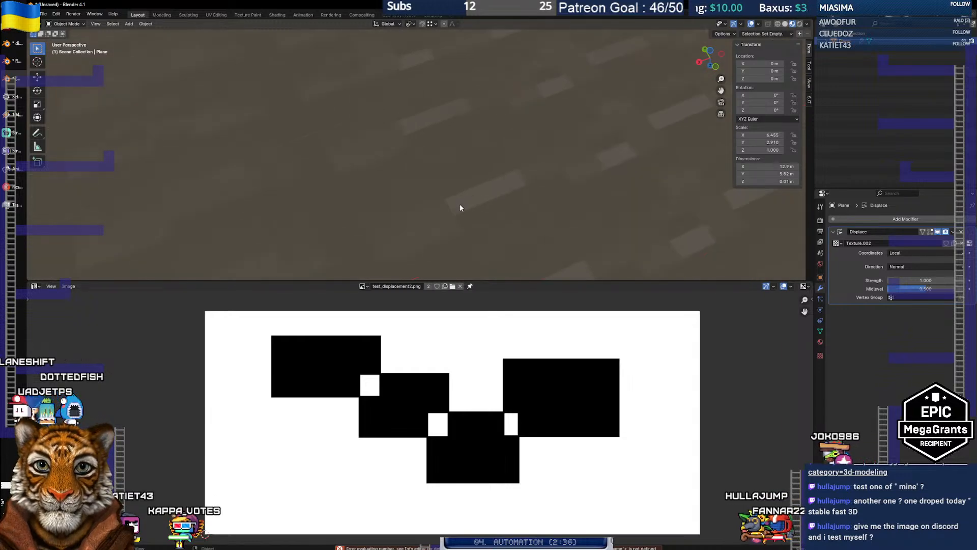
pyautogui.moveTo(488, 194); pyautogui.dragTo(474, 229)
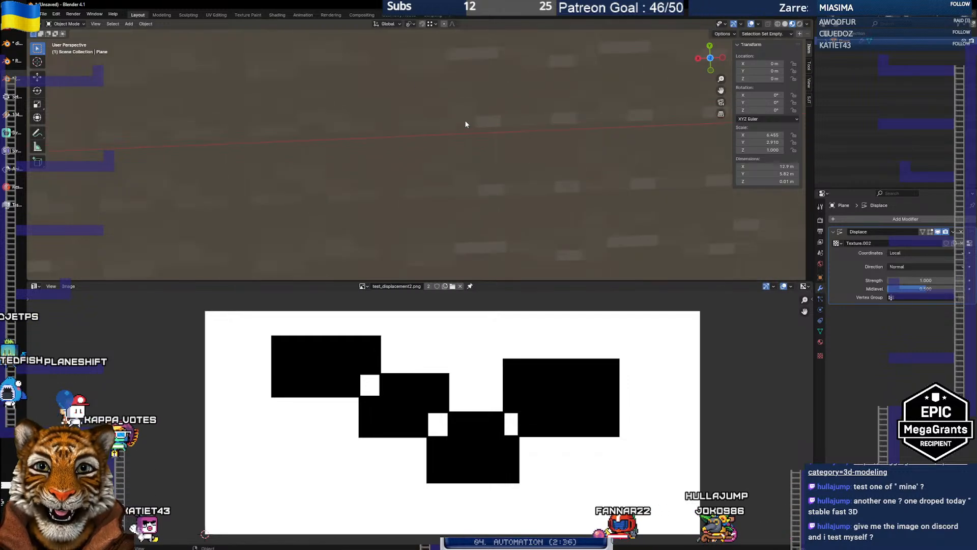
pyautogui.scroll(-3, 463, 120)
pyautogui.scroll(3, 461, 117)
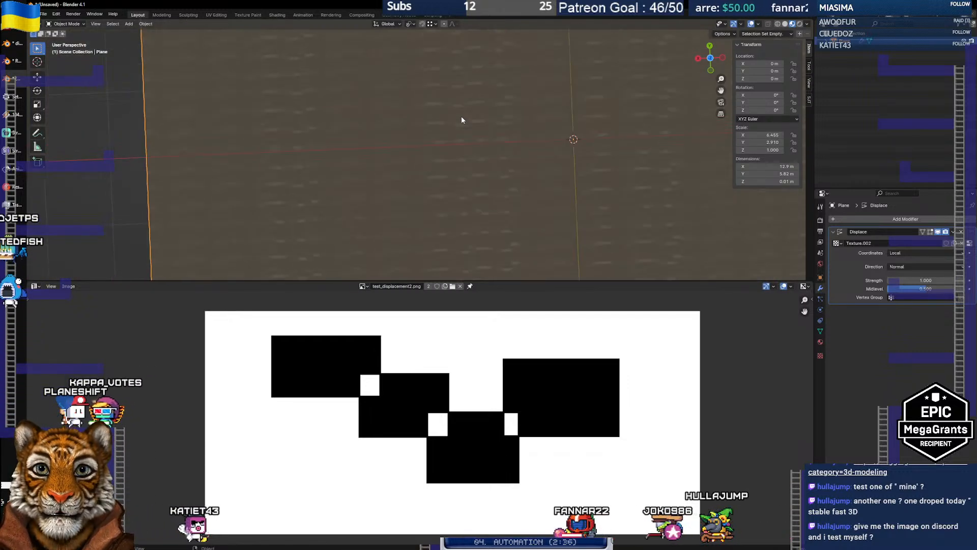
pyautogui.moveTo(427, 133); pyautogui.dragTo(601, 137)
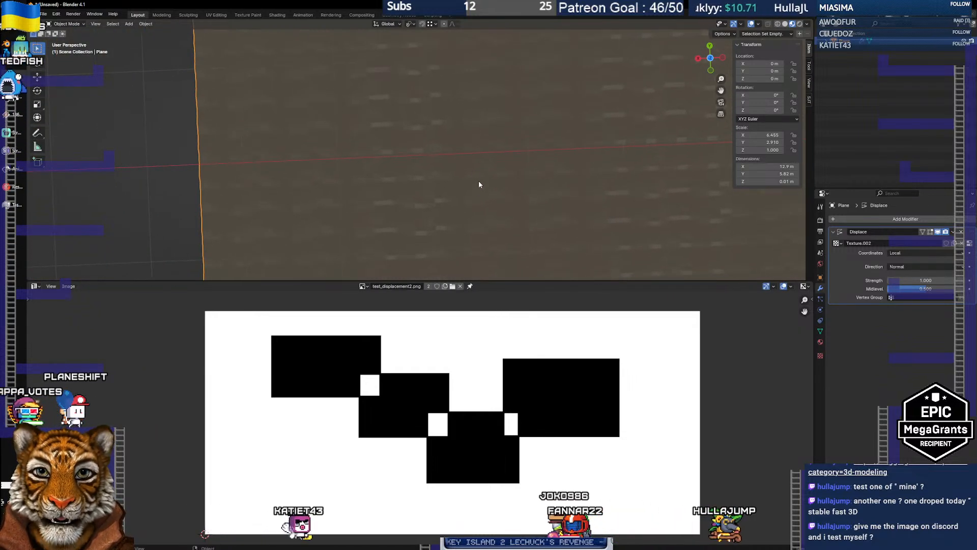
pyautogui.scroll(2, 482, 143)
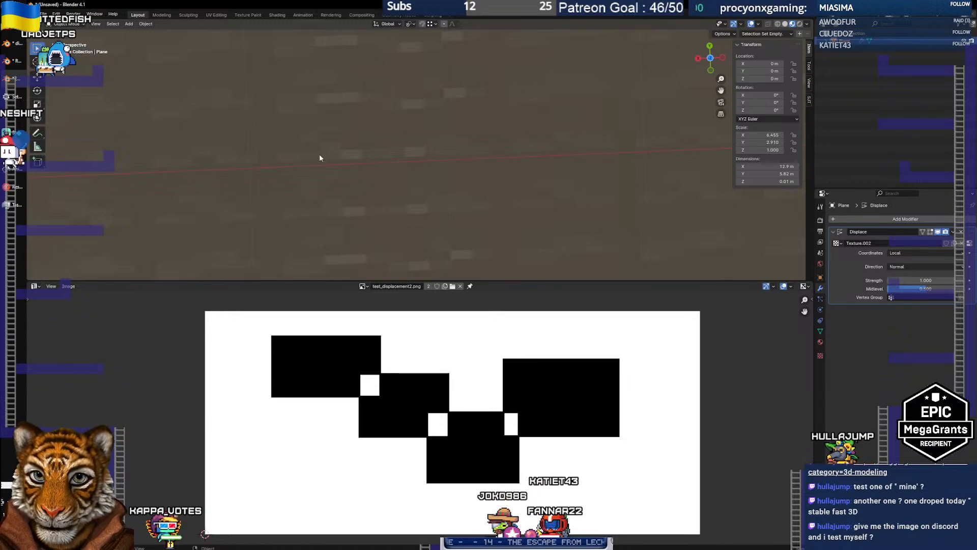
# Open the image browser for the Displace texture and select test_displacement.png in the Diaboli folder
pyautogui.click(821, 344)
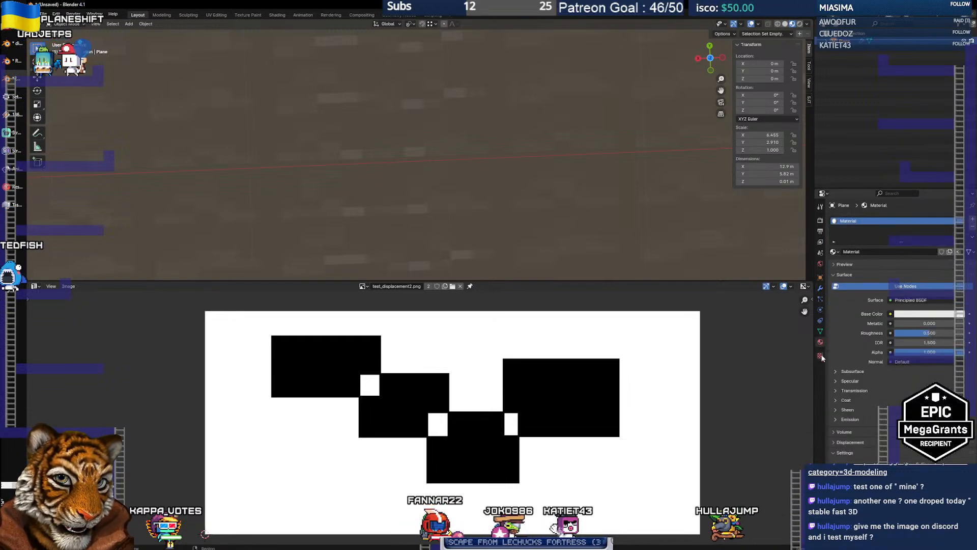
pyautogui.click(821, 355)
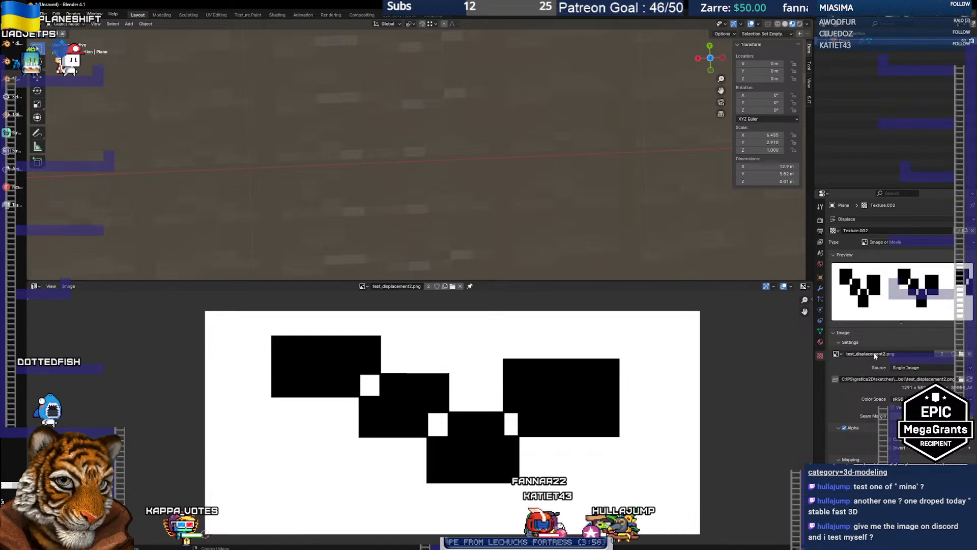
pyautogui.click(959, 355)
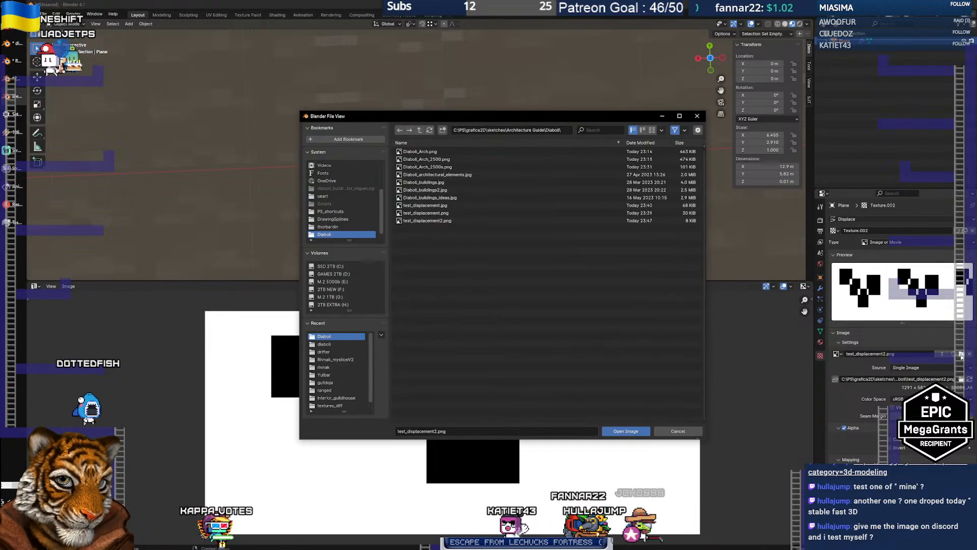
pyautogui.click(436, 211)
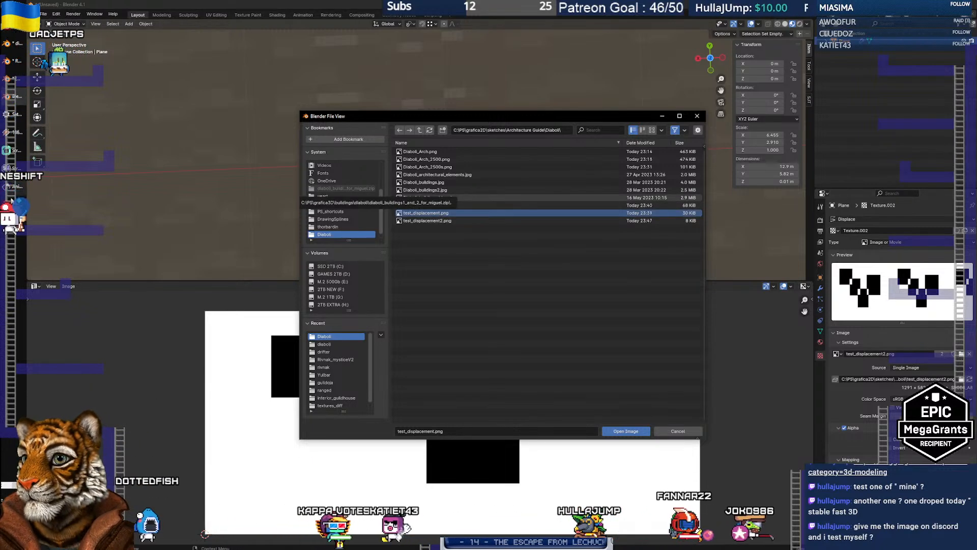
# Switch to GIMP and inspect the black-and-white image of two overlapping circles
pyautogui.hotkey('alt', 'Tab')
pyautogui.hotkey('alt', 'Tab')
pyautogui.hotkey('alt', 'Tab')
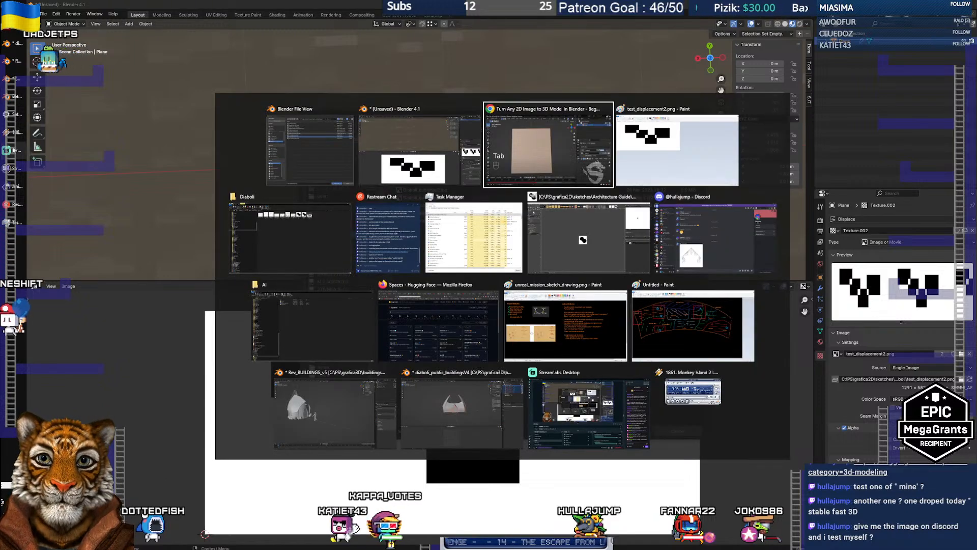
pyautogui.hotkey('alt', 'Tab')
pyautogui.hotkey('alt', 'Tab')
pyautogui.hotkey('alt', 'Tab')
pyautogui.hotkey('alt', 'Tab')
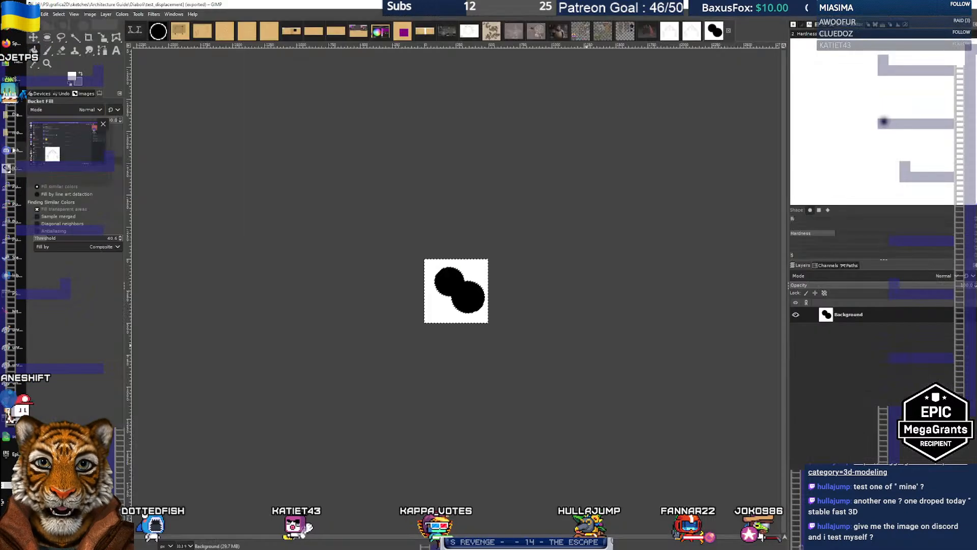
pyautogui.scroll(6, 442, 288)
pyautogui.scroll(-4, 475, 280)
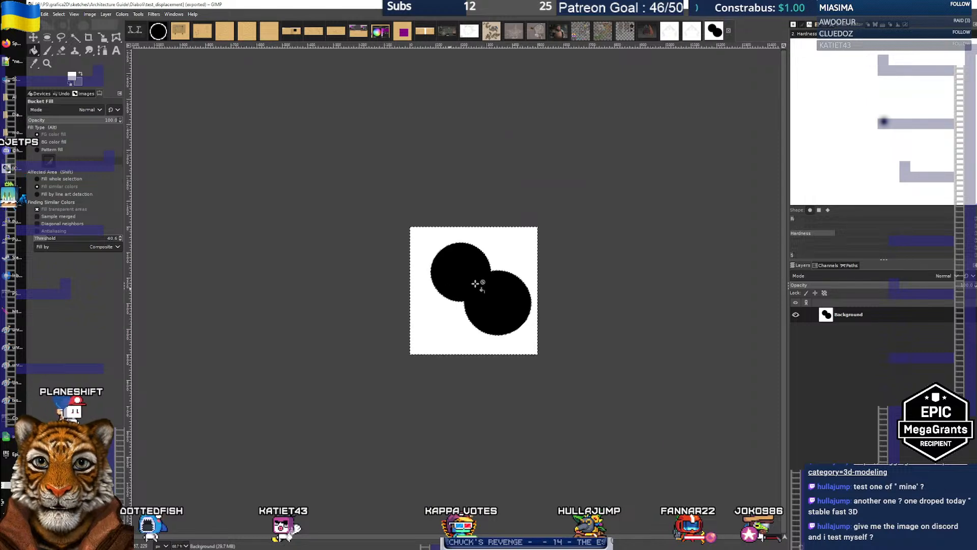
pyautogui.scroll(2, 477, 277)
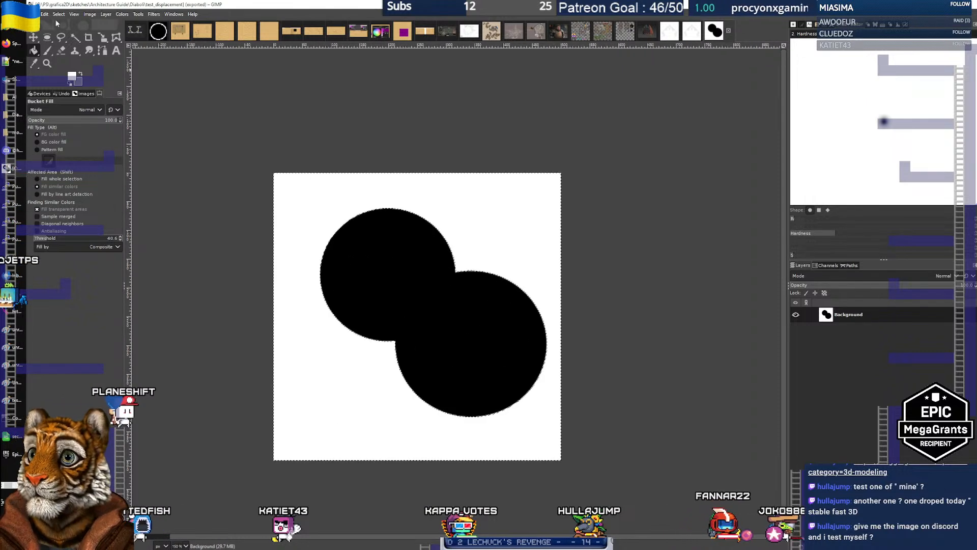
# Export the two-circle image as test_displacement.png in the Diaboli folder, replacing the existing file with the current PNG options
pyautogui.click(31, 13)
pyautogui.click(49, 142)
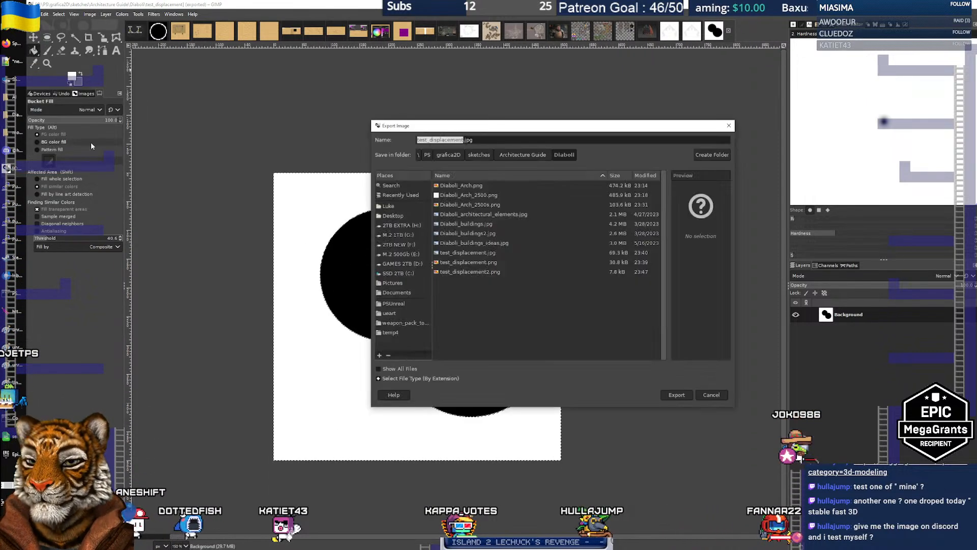
pyautogui.click(488, 262)
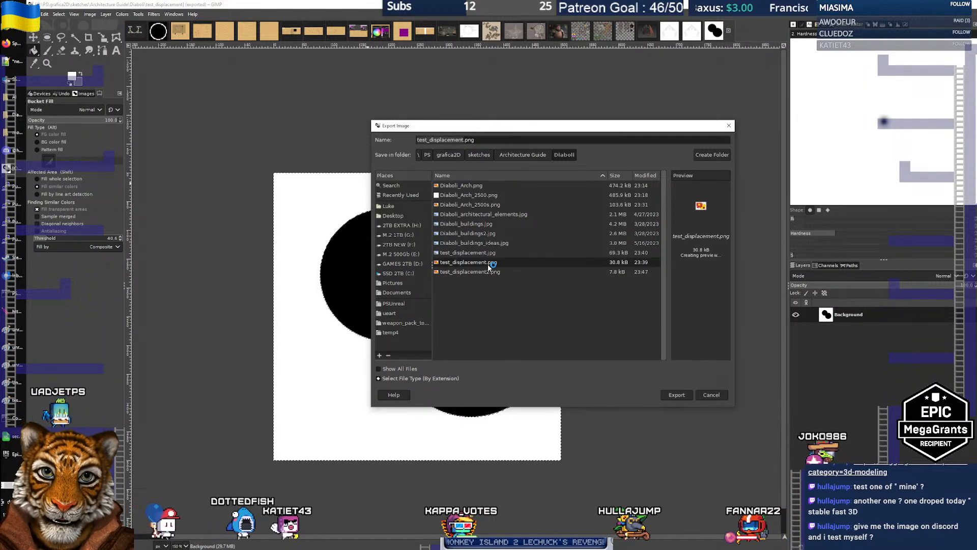
pyautogui.click(676, 395)
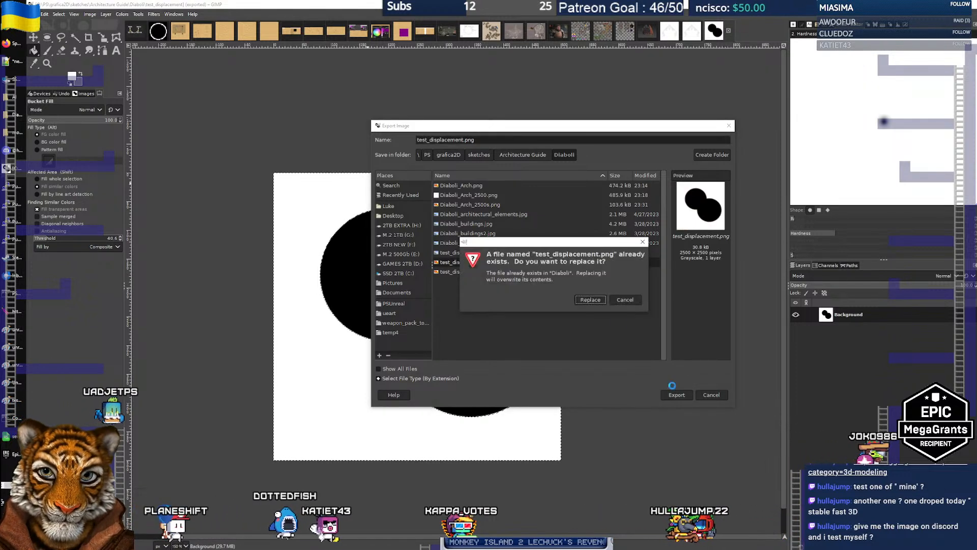
pyautogui.click(588, 299)
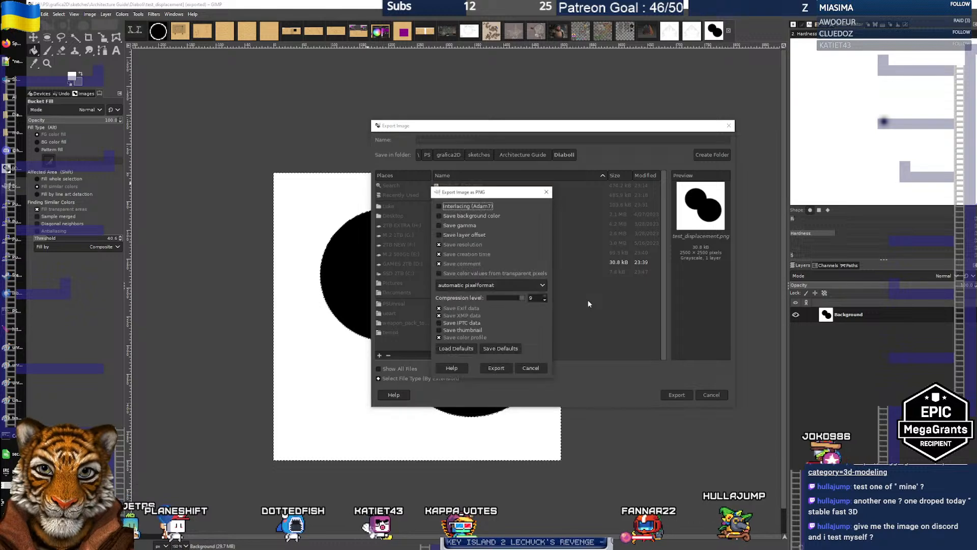
pyautogui.click(505, 367)
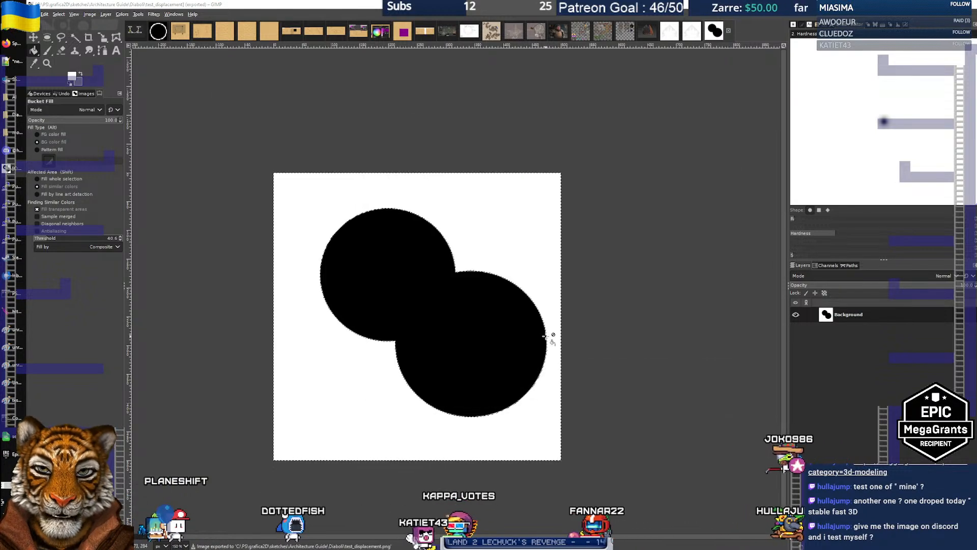
# Switch back to Blender's image browser and select test_displacement.jpg as the replacement texture image
pyautogui.press('super+Tab')
pyautogui.press('Return')
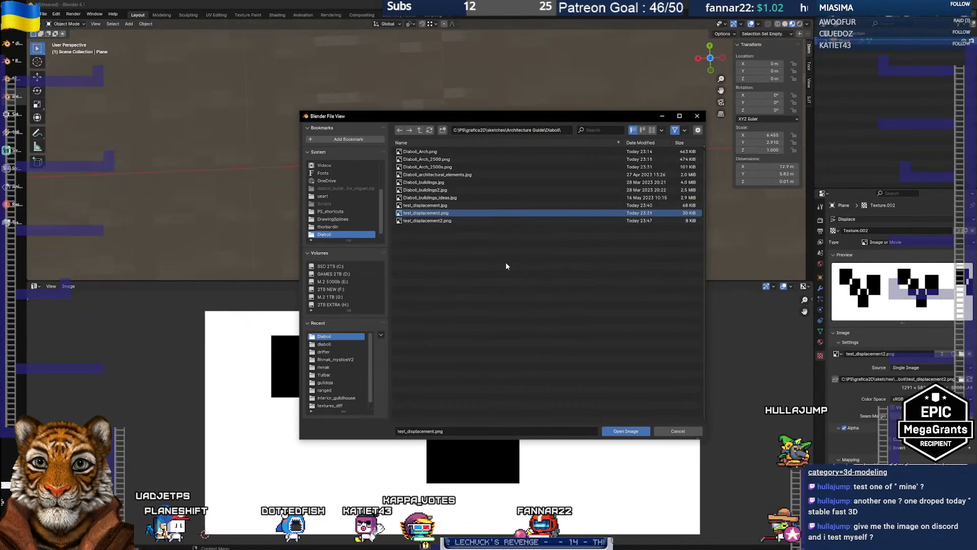
pyautogui.click(438, 204)
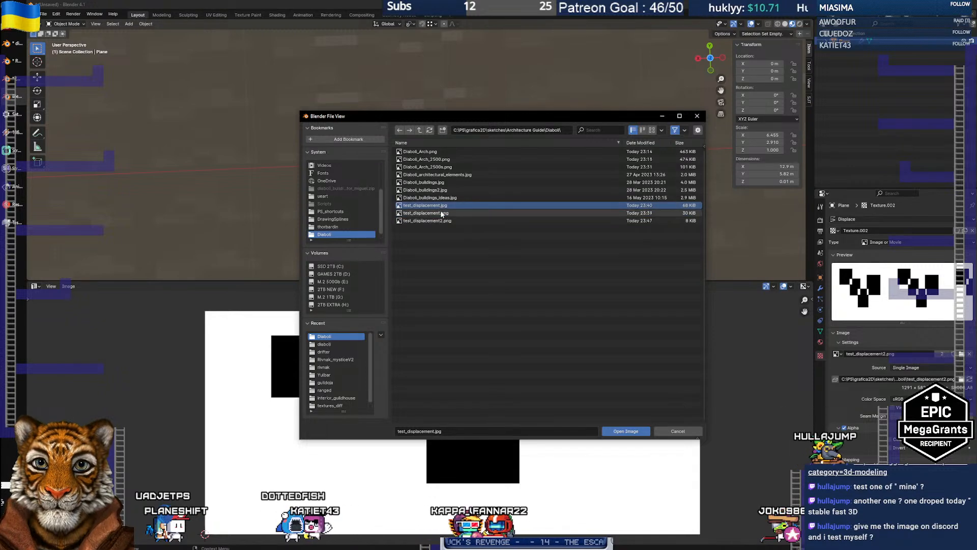
pyautogui.click(441, 211)
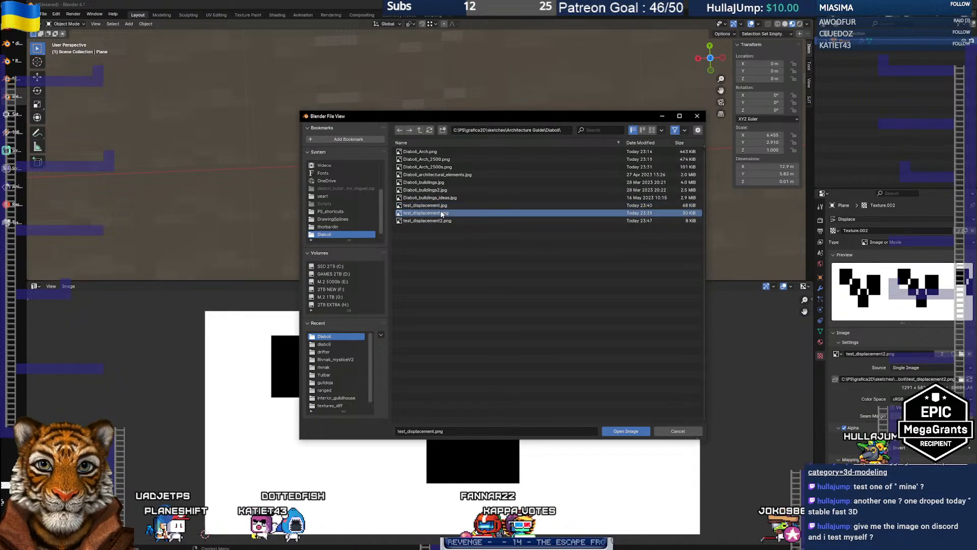
pyautogui.click(441, 205)
# Check the test_displacement files in GIMP's export dialog, and return to Blender's image browser
pyautogui.hotkey('alt', 'Tab')
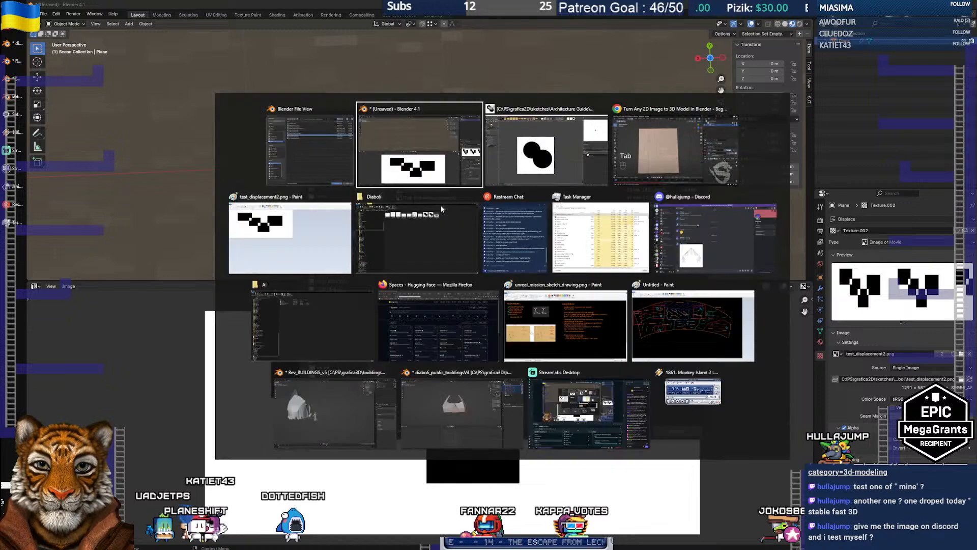
pyautogui.hotkey('alt', 'Tab')
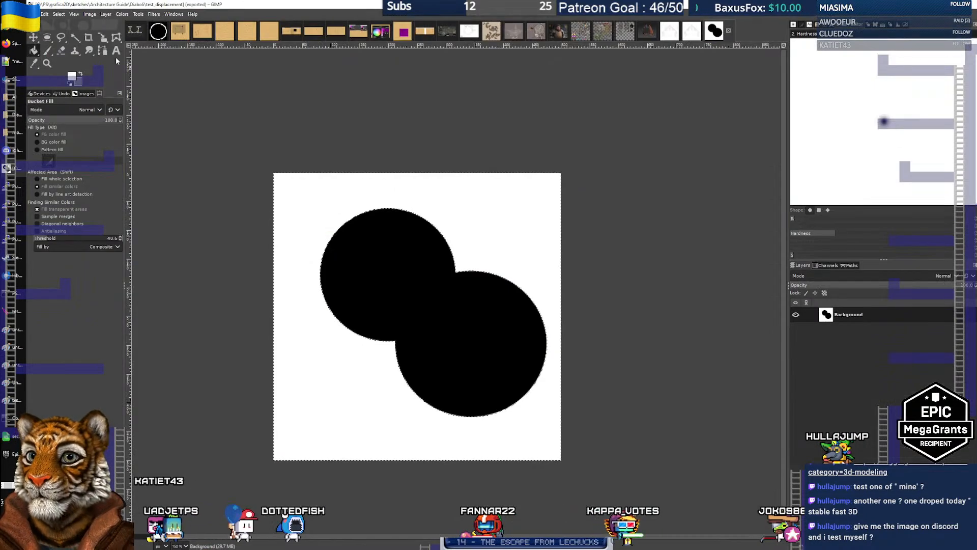
pyautogui.click(32, 14)
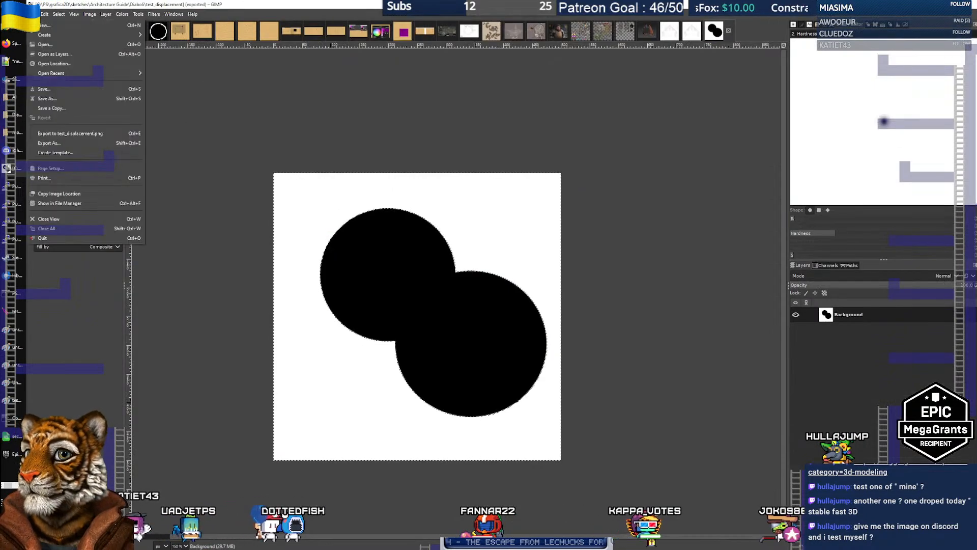
pyautogui.click(61, 144)
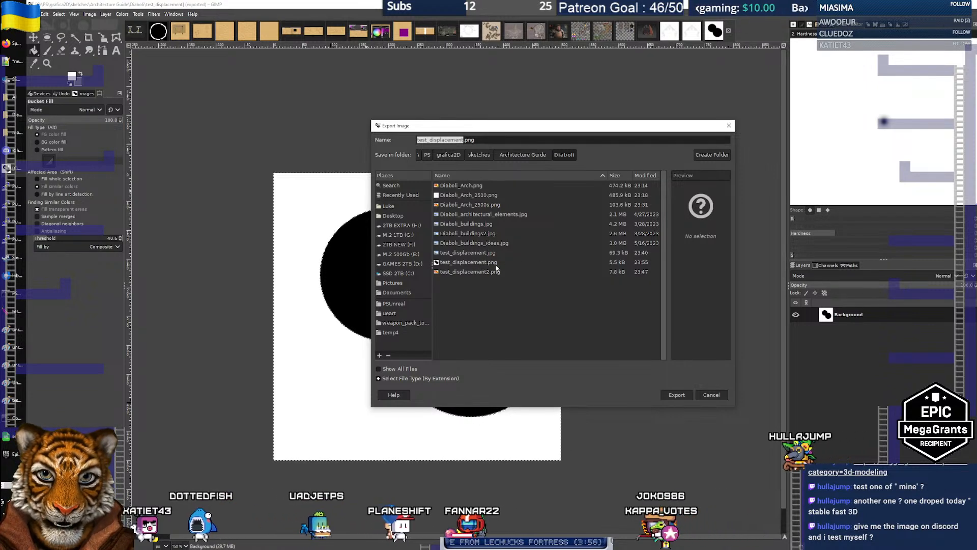
pyautogui.hotkey('alt', 'Tab')
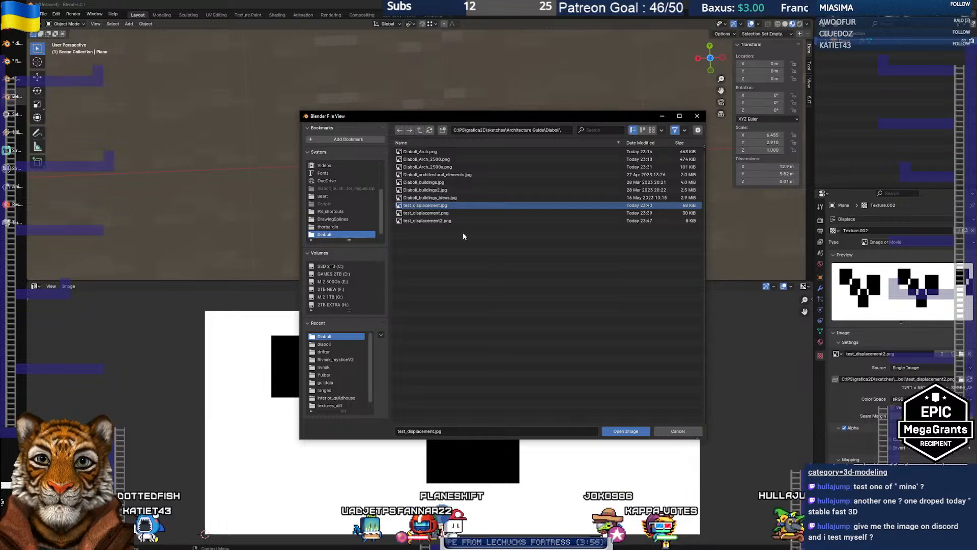
# Refresh the image browser's file list and open test_displacement.png as the displacement texture's image
pyautogui.click(447, 214)
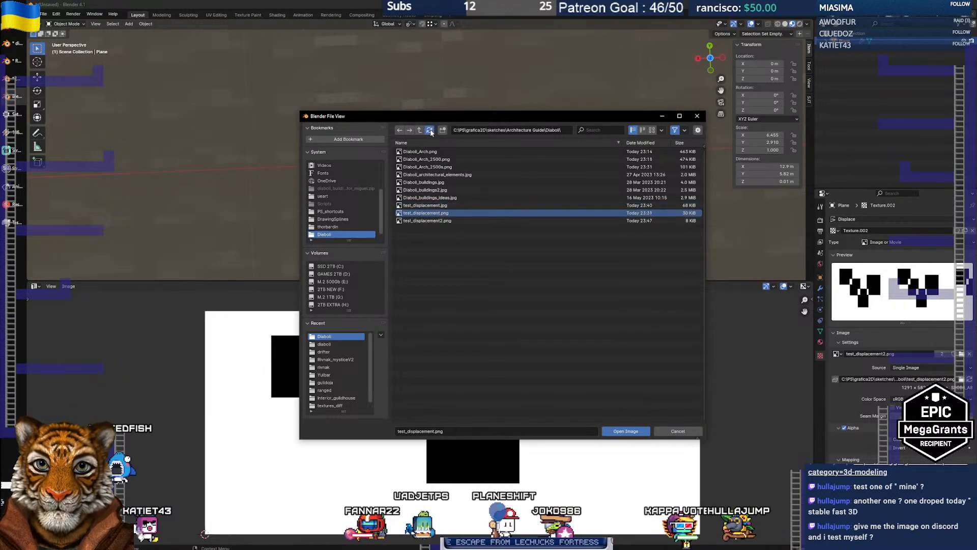
pyautogui.click(447, 206)
pyautogui.click(450, 213)
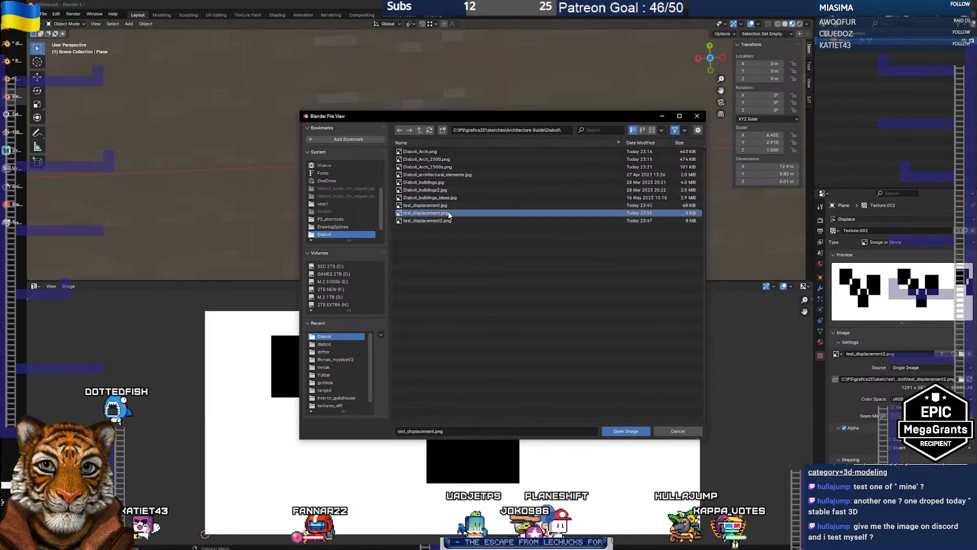
pyautogui.click(629, 431)
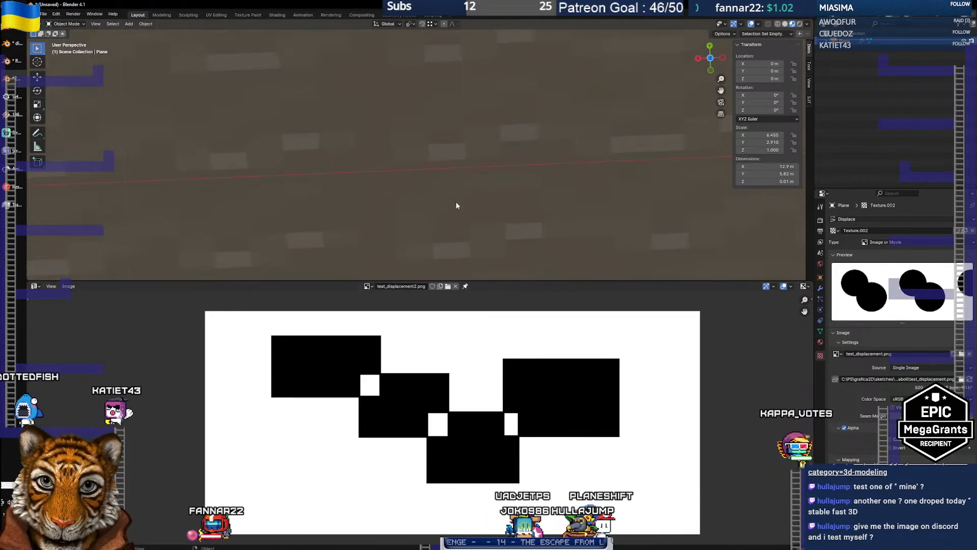
# Set the Displace modifier's texture coordinates to Global and inspect the plane's surface up close
pyautogui.scroll(2, 456, 208)
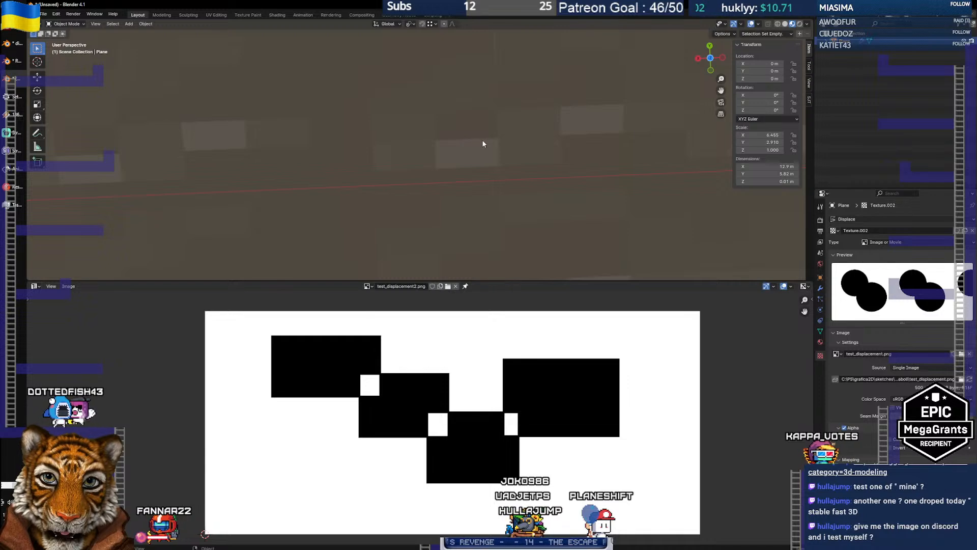
pyautogui.scroll(-3, 488, 178)
pyautogui.scroll(-3, 486, 180)
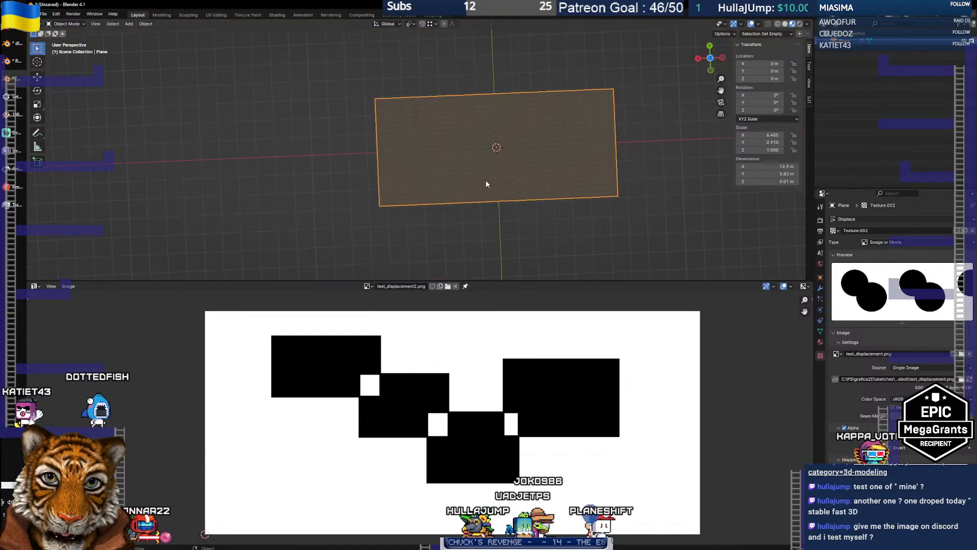
pyautogui.scroll(3, 486, 181)
pyautogui.moveTo(496, 179); pyautogui.dragTo(487, 138)
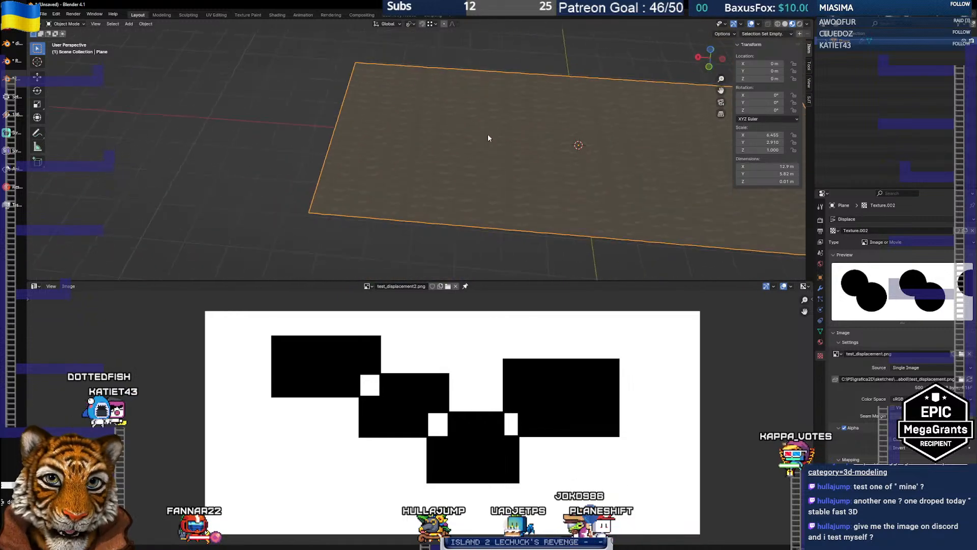
pyautogui.click(821, 289)
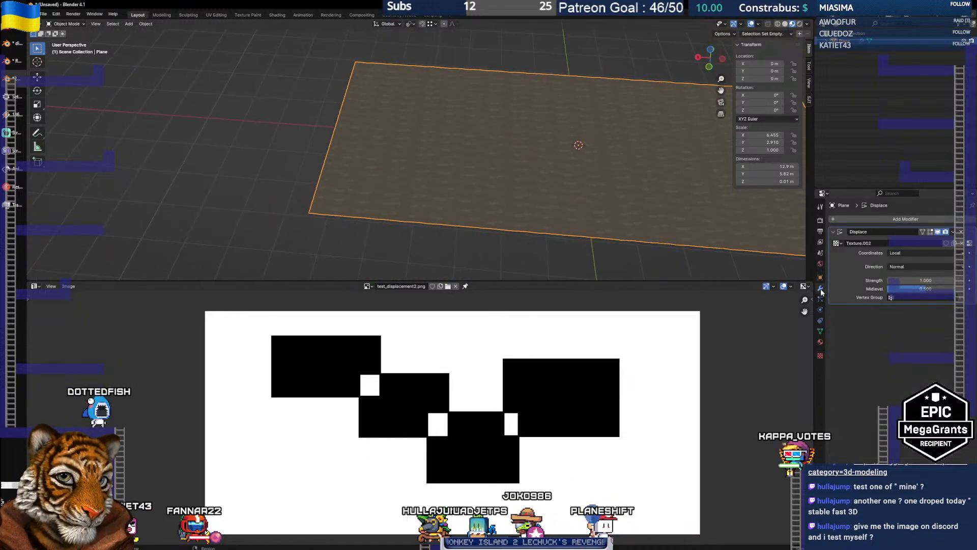
pyautogui.click(908, 252)
pyautogui.click(906, 267)
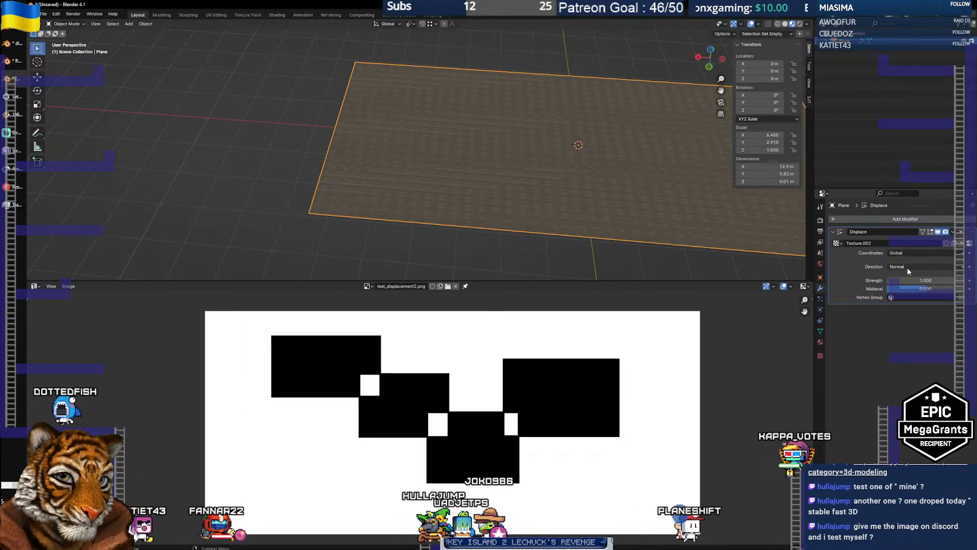
pyautogui.moveTo(574, 182); pyautogui.dragTo(584, 227)
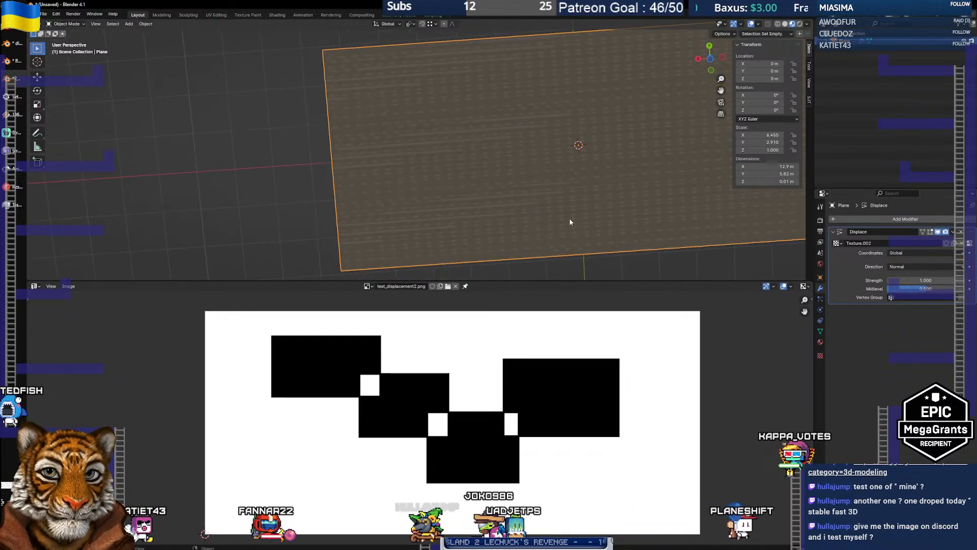
pyautogui.scroll(3, 560, 220)
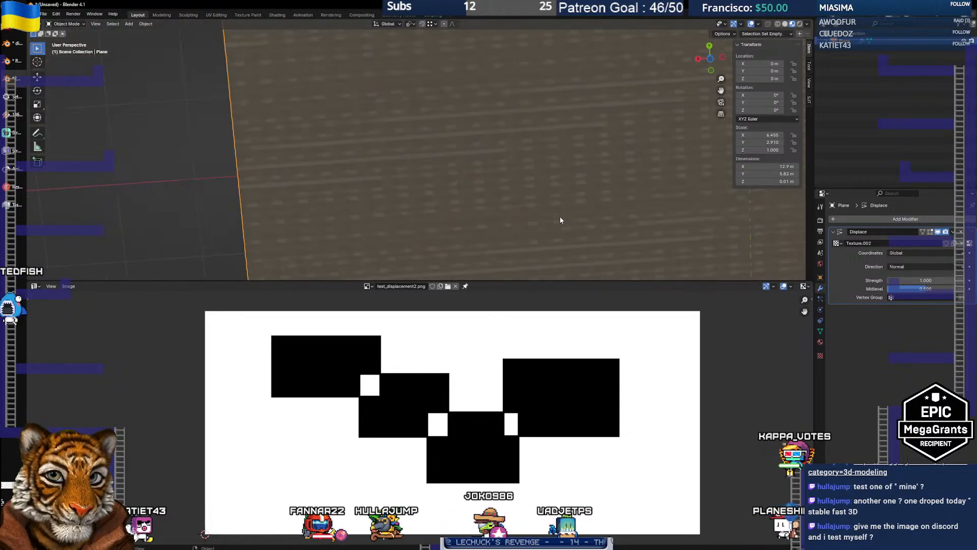
pyautogui.scroll(-1, 561, 216)
pyautogui.moveTo(576, 206)
pyautogui.mouseDown()
pyautogui.moveTo(587, 153)
pyautogui.moveTo(596, 189)
pyautogui.moveTo(581, 201)
pyautogui.moveTo(591, 203)
pyautogui.mouseUp()
pyautogui.click(919, 254)
pyautogui.click(919, 254)
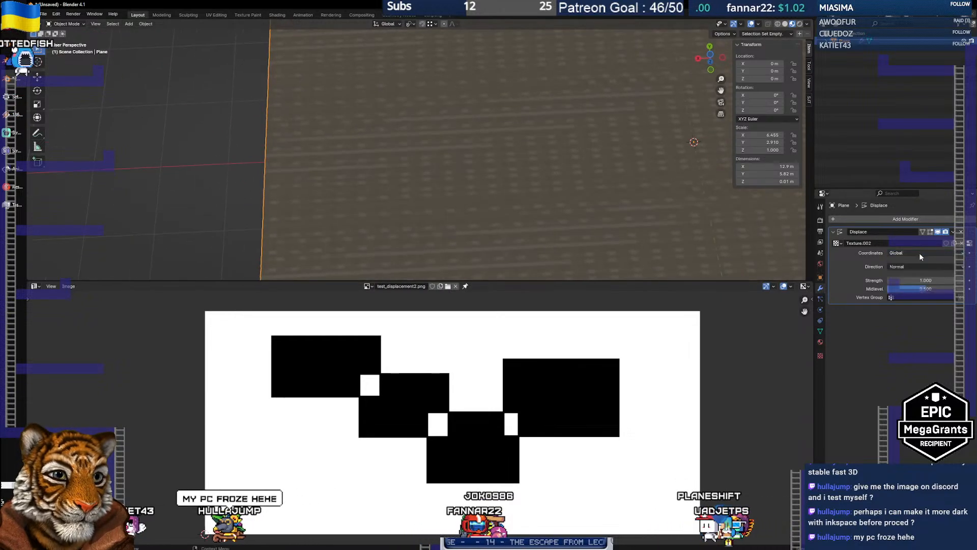
# Set the Displace modifier's strength to 0.1
pyautogui.click(953, 280)
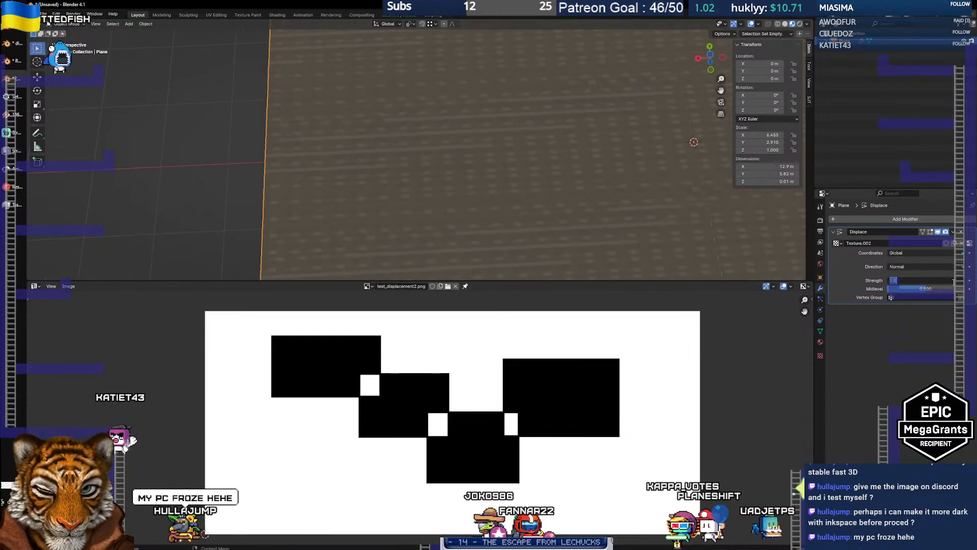
pyautogui.write('0.1')
pyautogui.press('Tab')
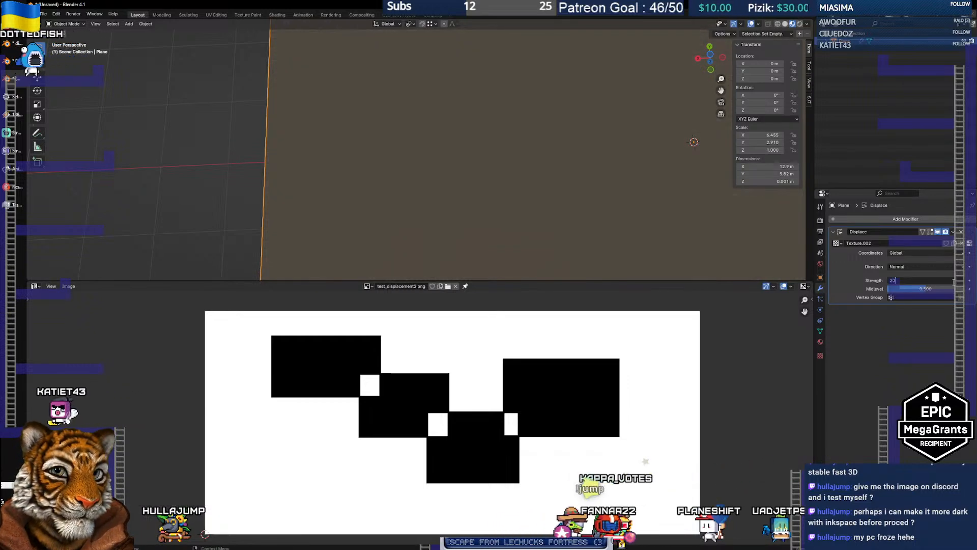
# Set the Displace modifier's strength to 20 and inspect the displaced plane at an angle
pyautogui.click(953, 281)
pyautogui.write('20')
pyautogui.press('Tab')
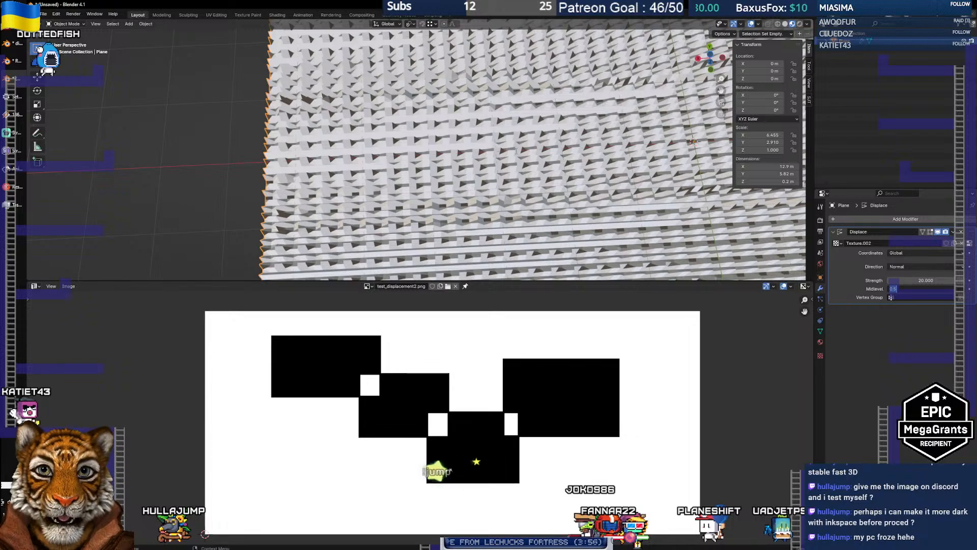
pyautogui.press('Return')
pyautogui.moveTo(529, 193)
pyautogui.mouseDown()
pyautogui.moveTo(543, 146)
pyautogui.moveTo(513, 222)
pyautogui.moveTo(515, 276)
pyautogui.moveTo(517, 33)
pyautogui.moveTo(524, 266)
pyautogui.moveTo(549, 102)
pyautogui.moveTo(576, 190)
pyautogui.moveTo(573, 179)
pyautogui.moveTo(497, 163)
pyautogui.moveTo(512, 186)
pyautogui.mouseUp()
pyautogui.scroll(-5, 512, 186)
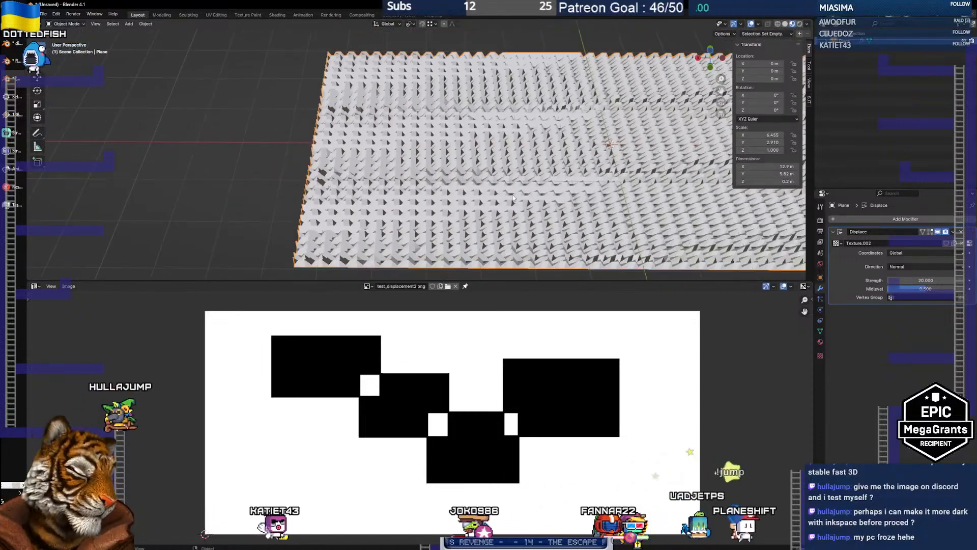
pyautogui.scroll(2, 513, 197)
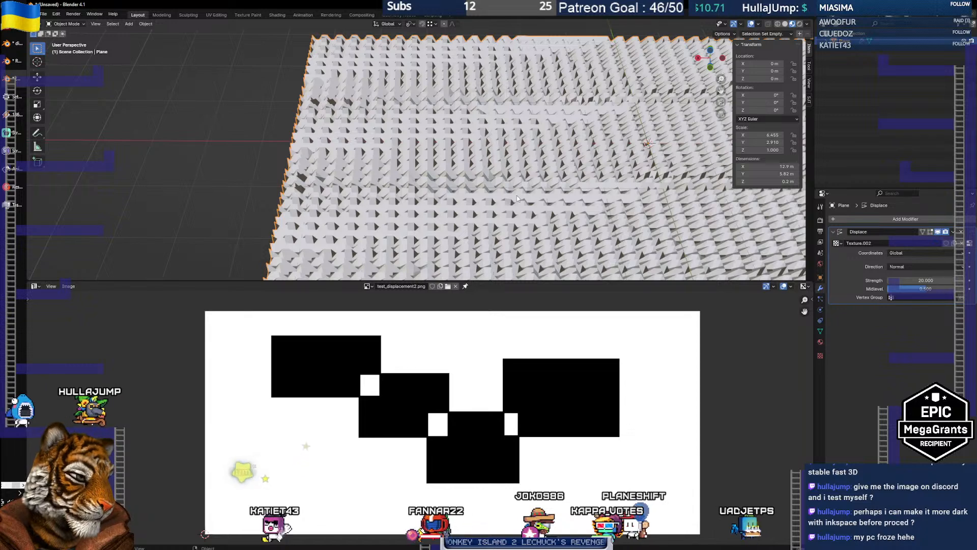
# Toggle the Displace modifier's viewport visibility off and on, and check its extra options
pyautogui.click(938, 231)
pyautogui.click(937, 232)
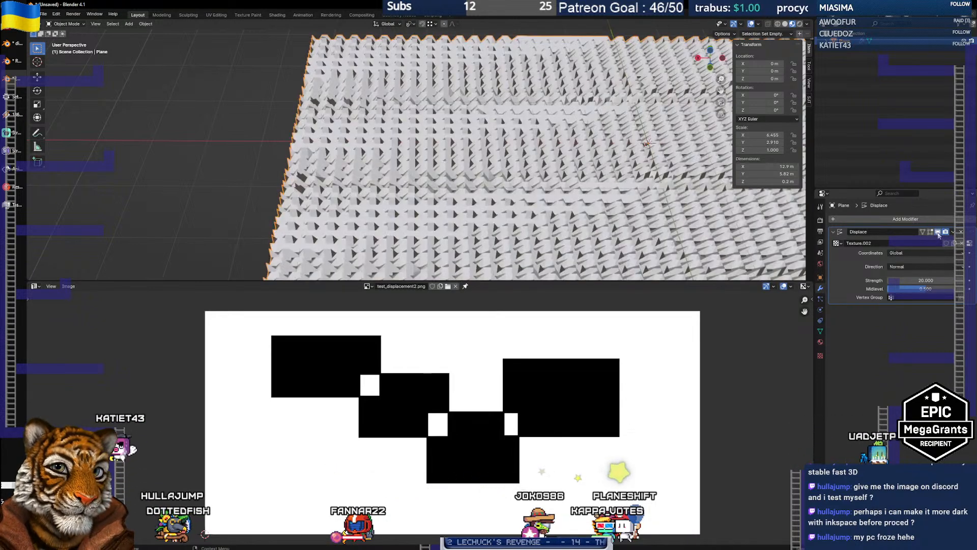
pyautogui.click(952, 231)
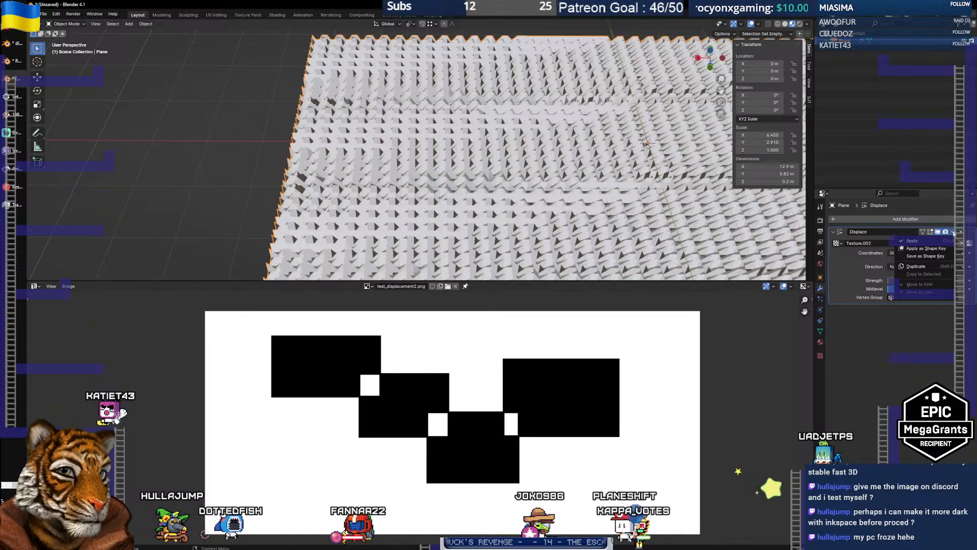
pyautogui.click(954, 233)
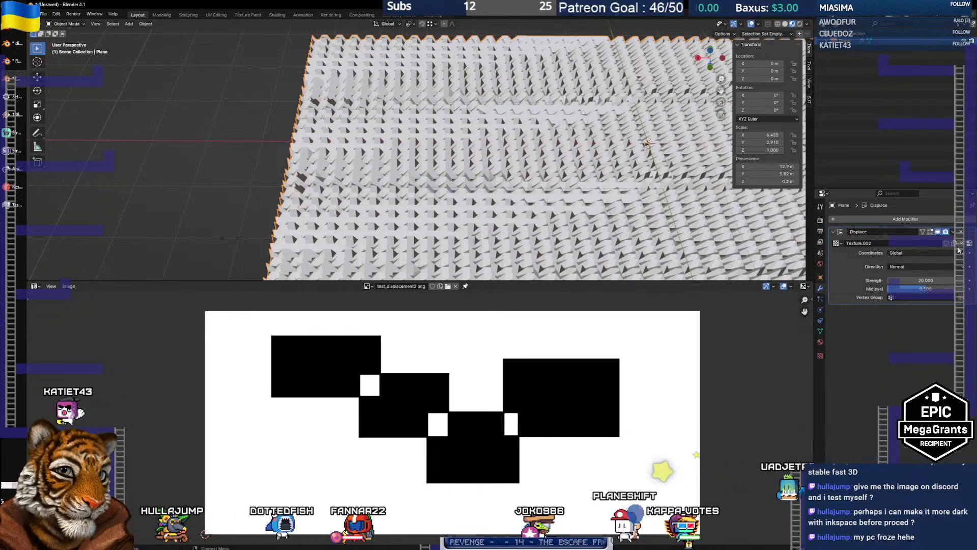
# Widen the properties editor and examine Texture.002's image, alpha, mapping and sampling settings
pyautogui.click(969, 244)
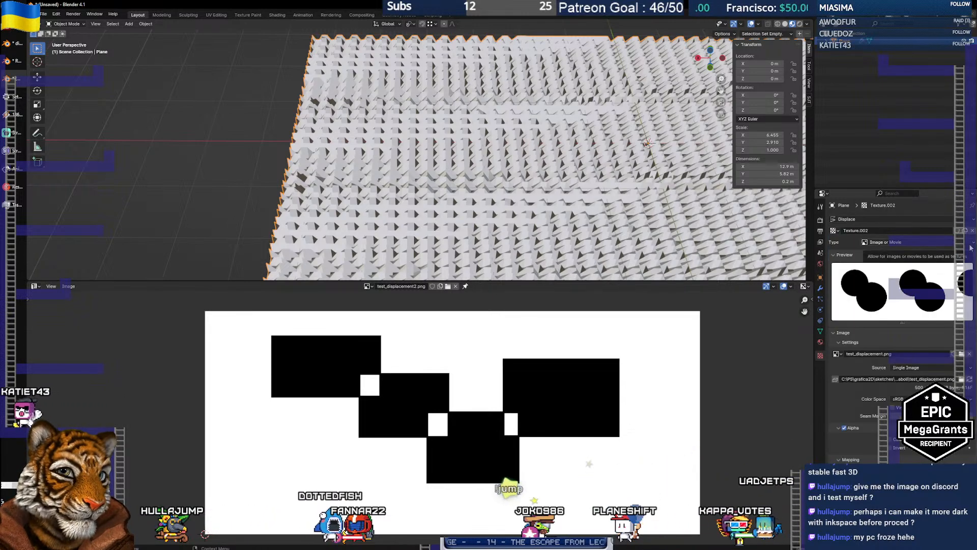
pyautogui.moveTo(814, 251); pyautogui.dragTo(705, 275)
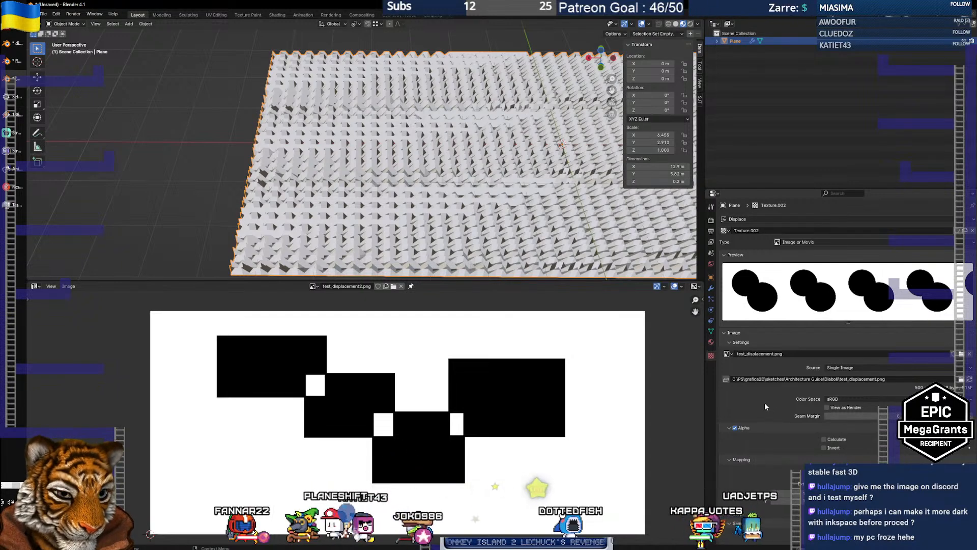
pyautogui.click(735, 427)
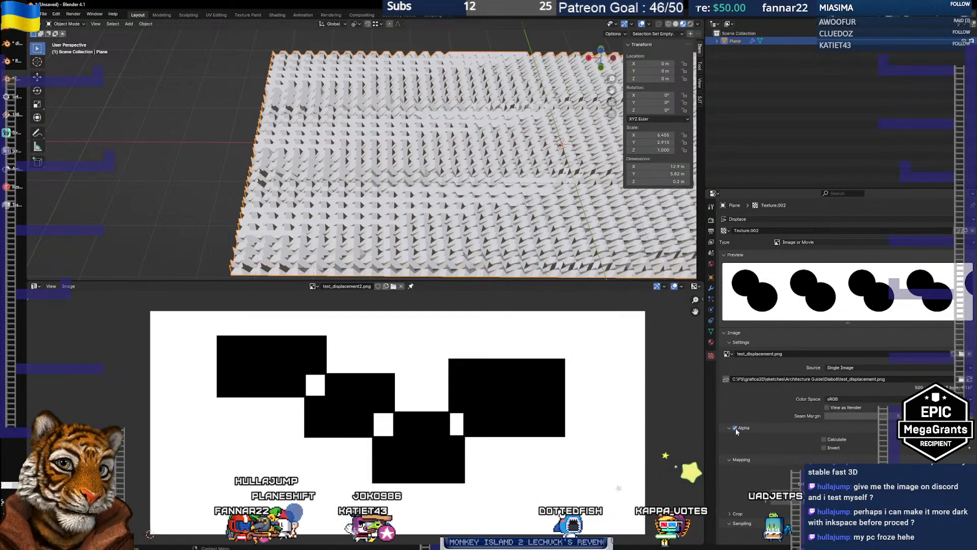
pyautogui.scroll(-5, 768, 404)
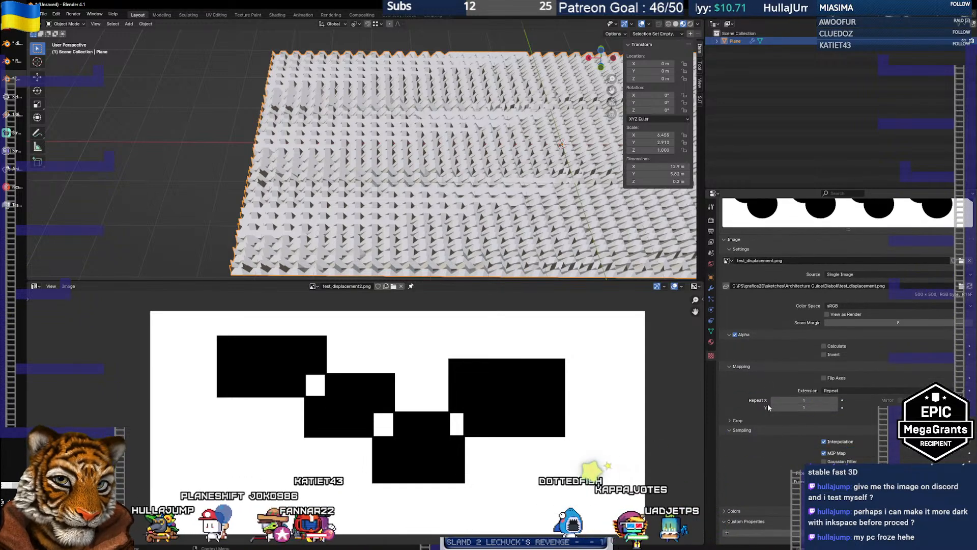
pyautogui.scroll(5, 768, 404)
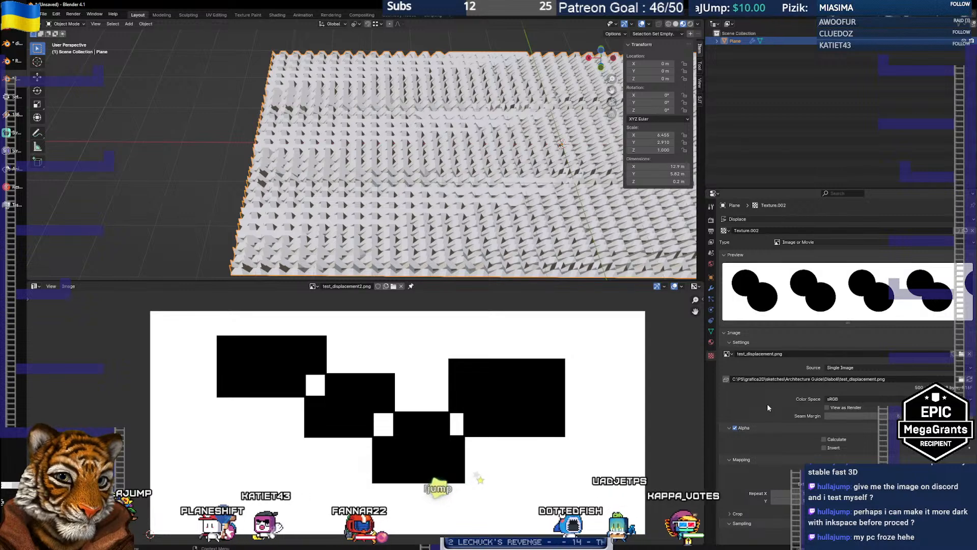
pyautogui.scroll(-5, 767, 404)
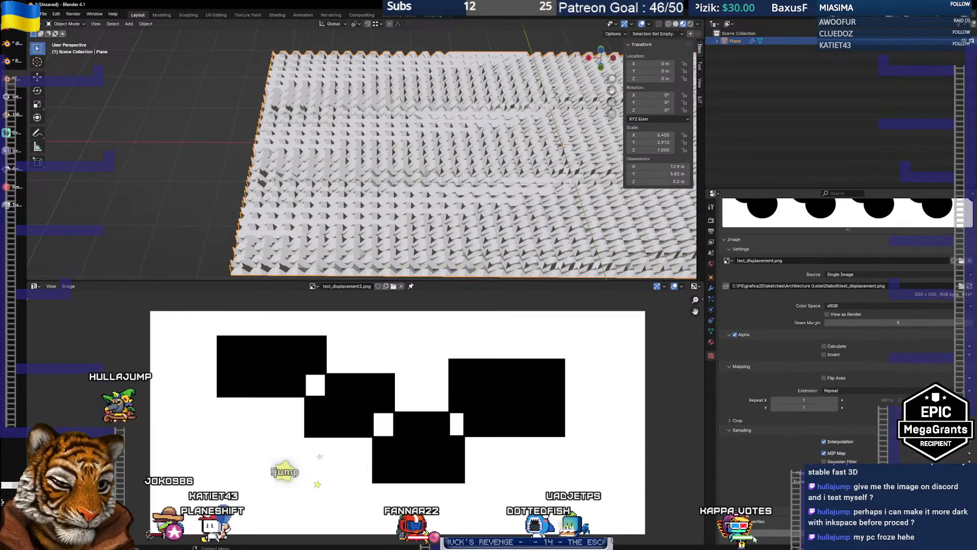
pyautogui.scroll(-1, 727, 537)
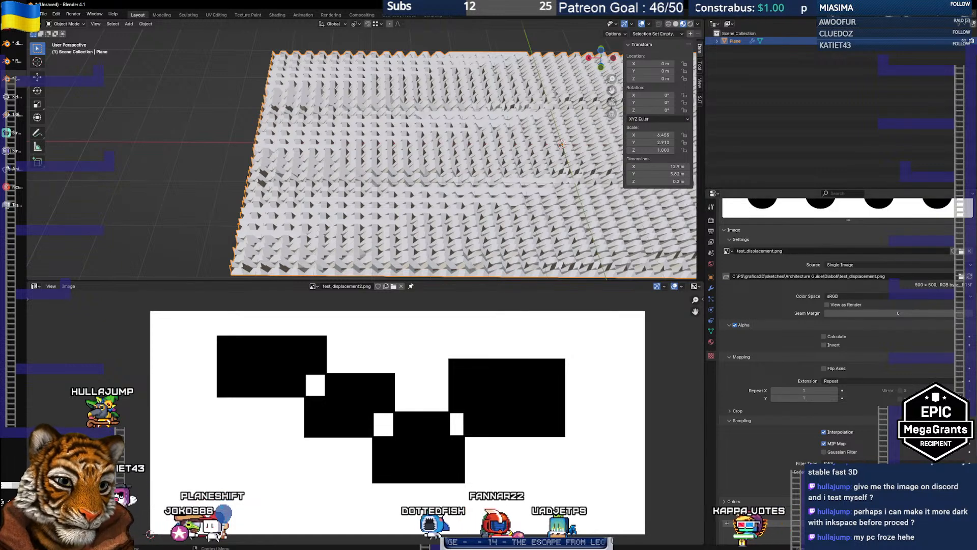
pyautogui.scroll(1, 727, 537)
pyautogui.scroll(5, 753, 458)
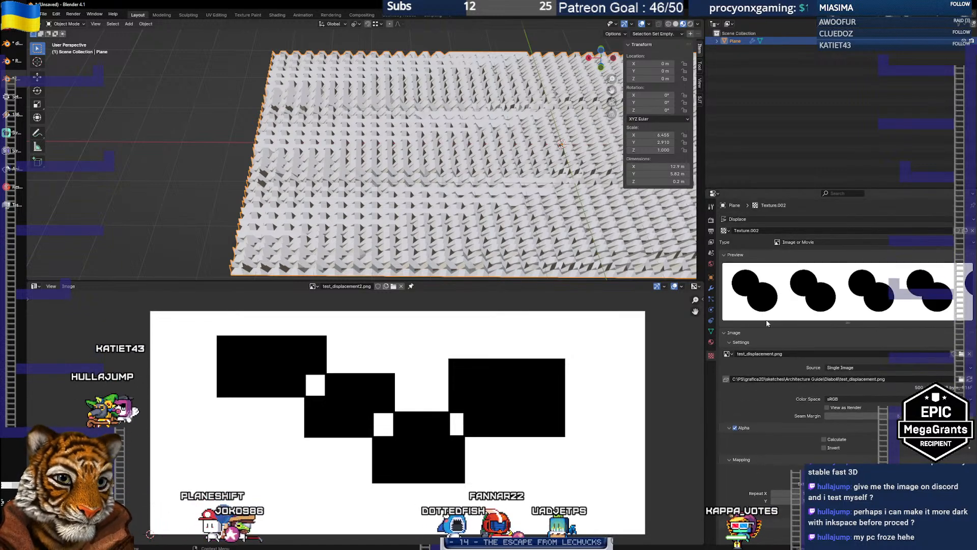
# Reselect the Displace modifier's Texture.002, and collapse and reopen its texture preview
pyautogui.click(739, 219)
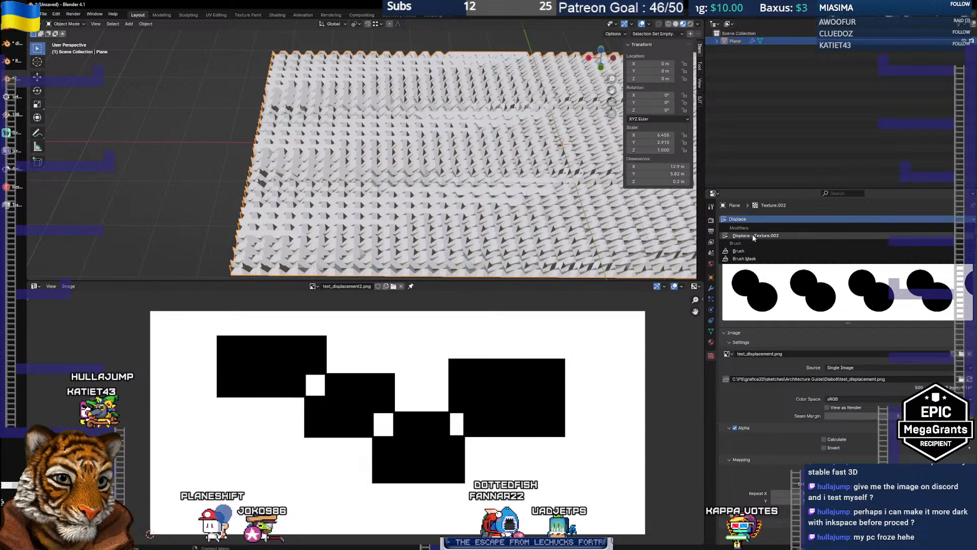
pyautogui.click(752, 236)
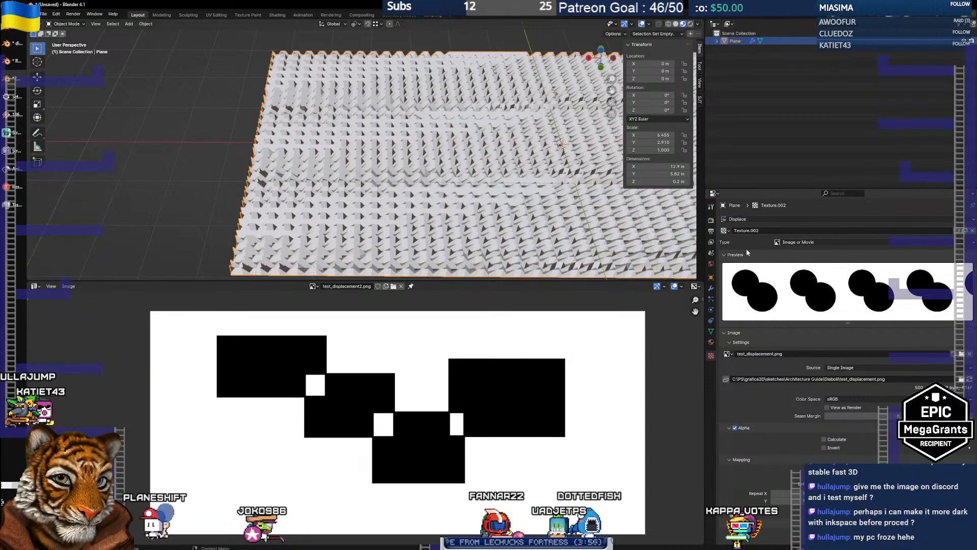
pyautogui.click(725, 255)
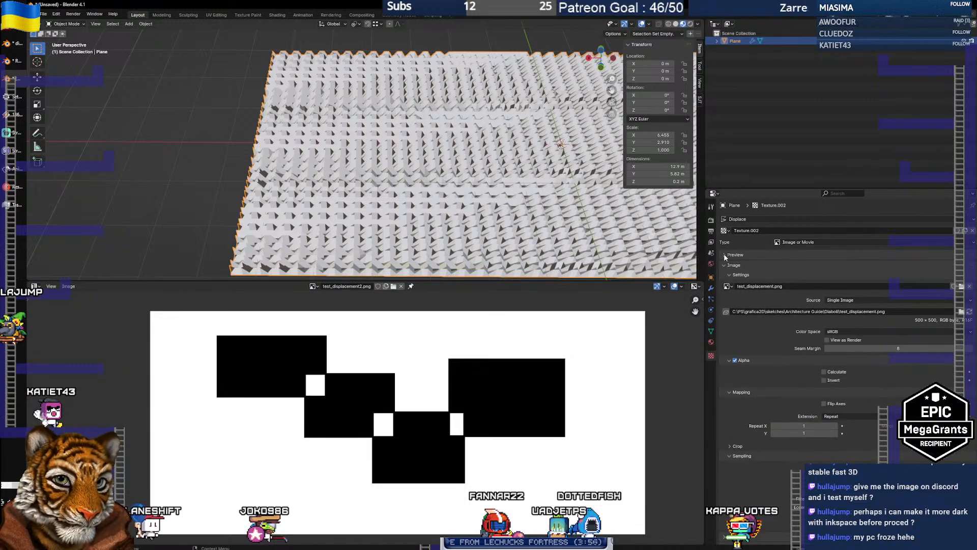
pyautogui.click(725, 254)
pyautogui.click(724, 255)
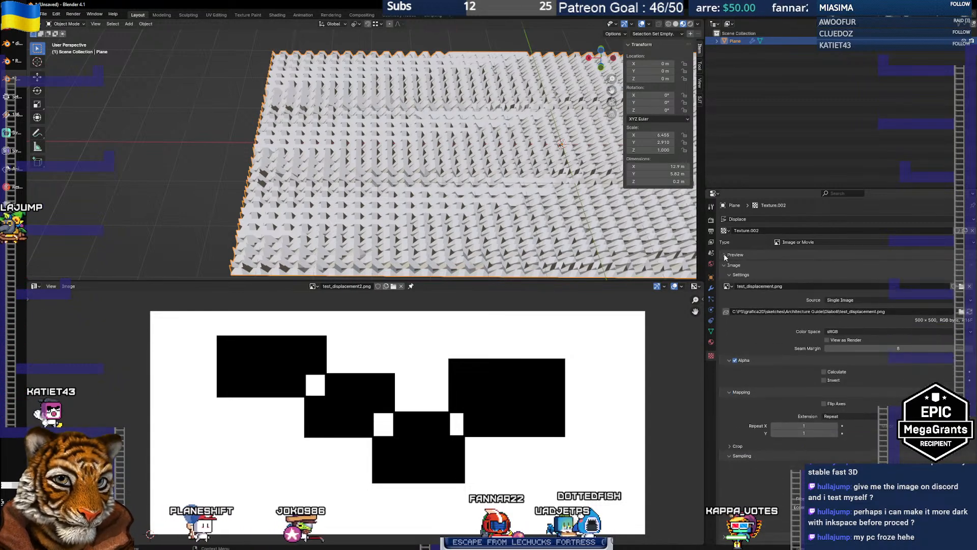
pyautogui.click(724, 255)
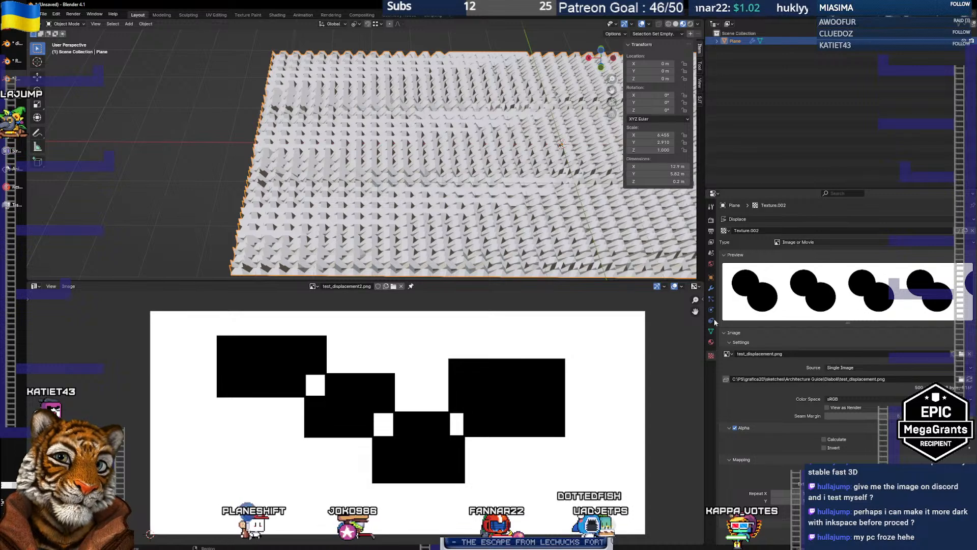
# Set the Displace modifier's texture coordinates to Local and inspect the displaced plane from a higher angle
pyautogui.click(712, 288)
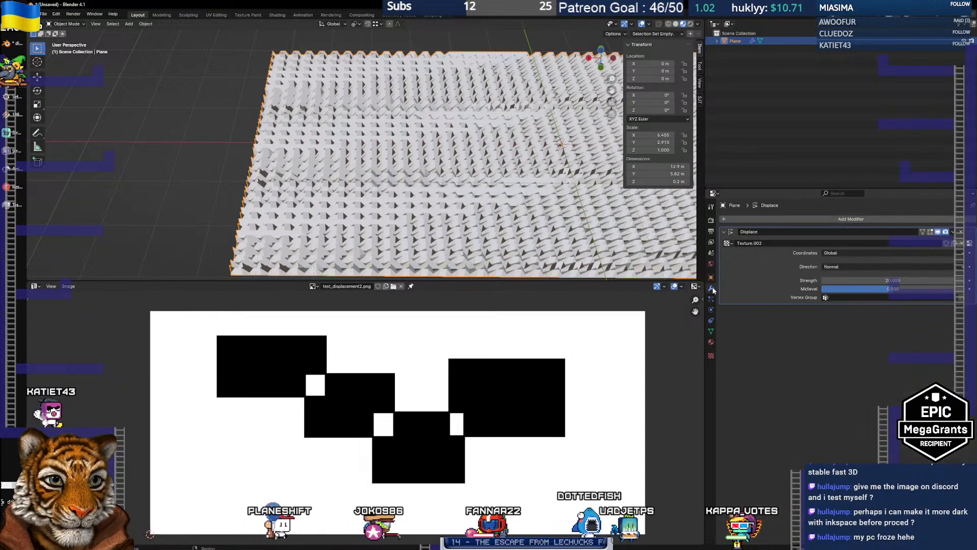
pyautogui.click(859, 254)
pyautogui.click(854, 259)
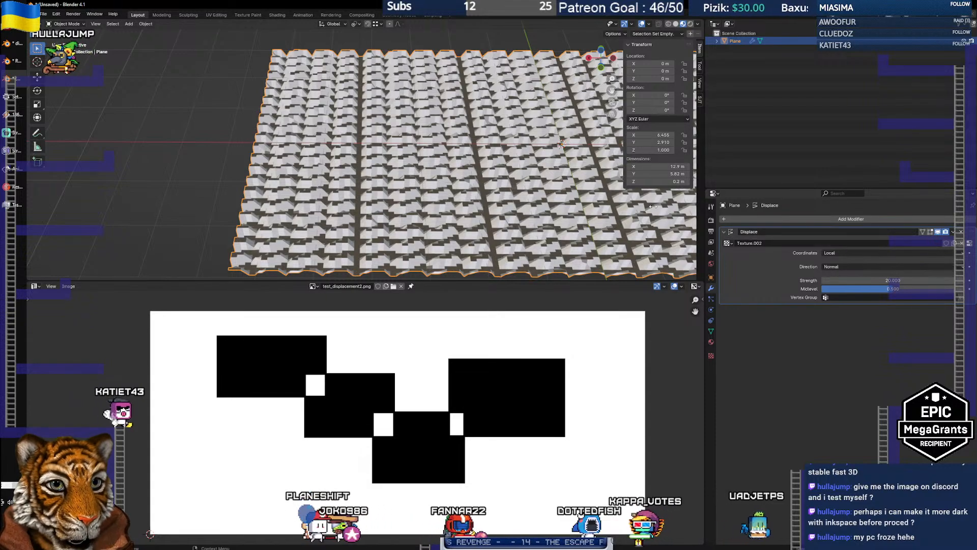
pyautogui.moveTo(443, 158); pyautogui.dragTo(430, 190)
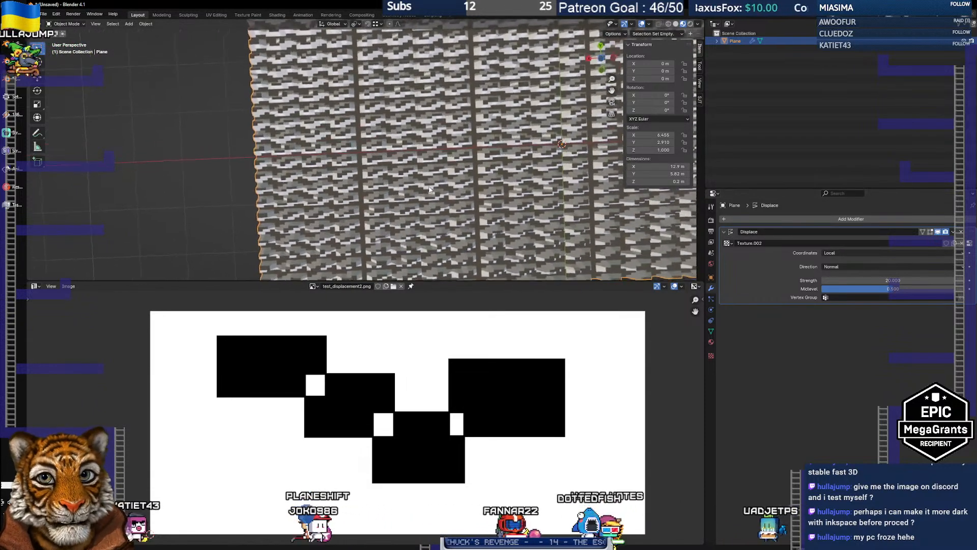
# Apply the displaced plane's scale and inspect the changed surface up close
pyautogui.scroll(-2, 429, 190)
pyautogui.moveTo(539, 151)
pyautogui.mouseDown()
pyautogui.moveTo(528, 151)
pyautogui.moveTo(537, 152)
pyautogui.mouseUp()
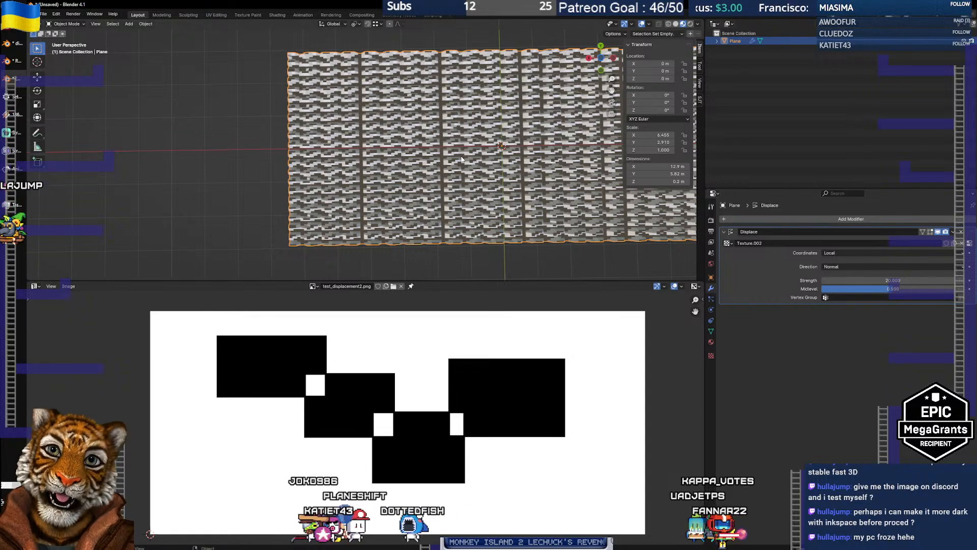
pyautogui.hotkey('ctrl', 'a')
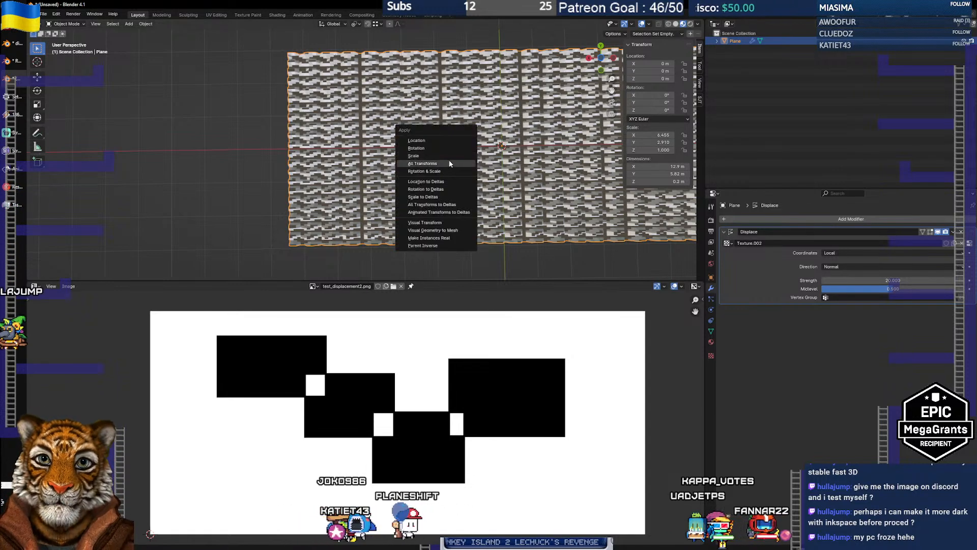
pyautogui.click(447, 159)
pyautogui.moveTo(492, 155)
pyautogui.mouseDown()
pyautogui.moveTo(509, 84)
pyautogui.moveTo(497, 159)
pyautogui.mouseUp()
pyautogui.scroll(6, 484, 166)
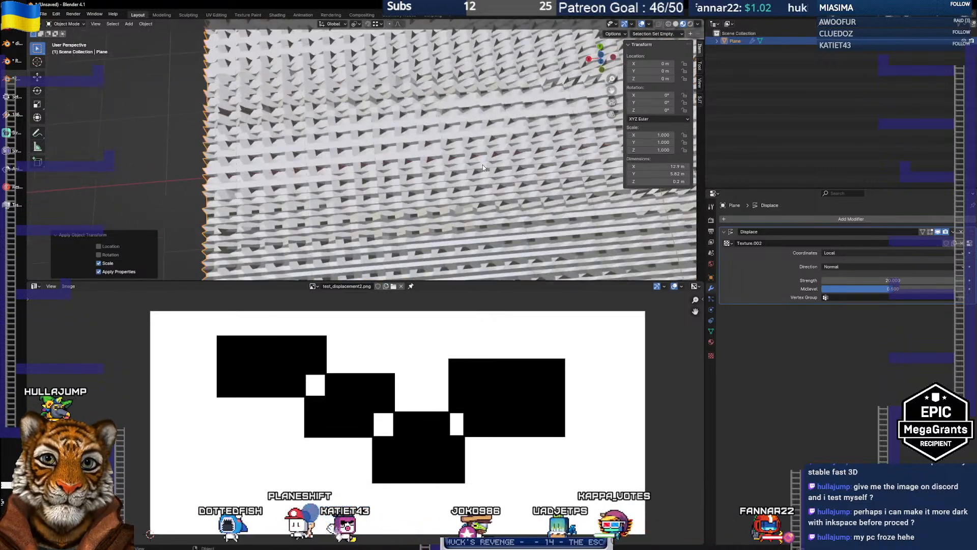
pyautogui.scroll(-5, 482, 166)
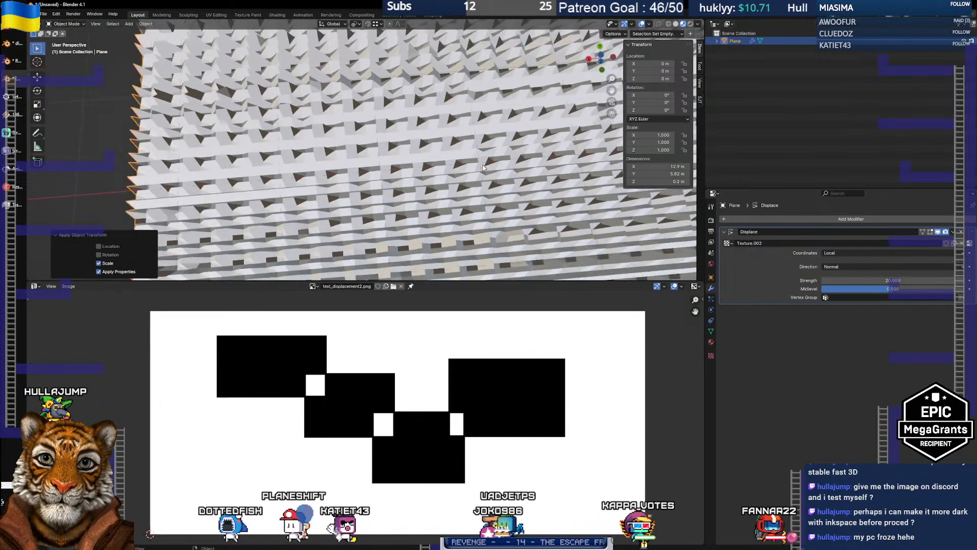
pyautogui.scroll(-1, 481, 168)
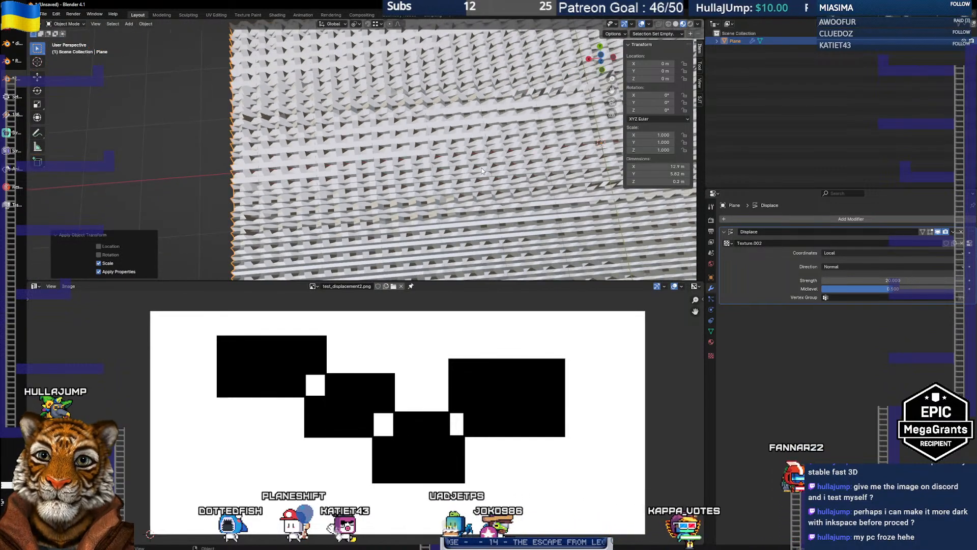
# Scale the plane along the X axis to about 0.292
pyautogui.moveTo(482, 168); pyautogui.dragTo(506, 183)
pyautogui.scroll(-5, 506, 186)
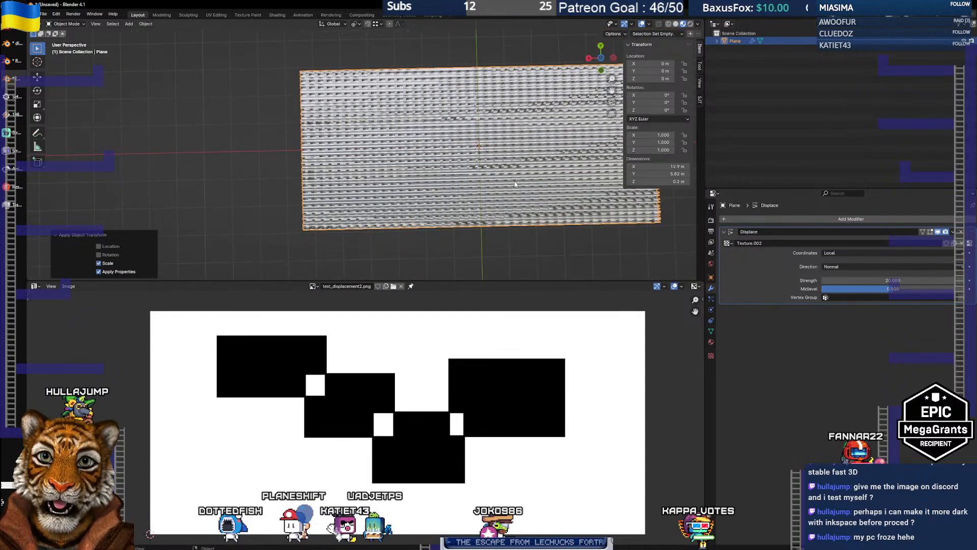
pyautogui.press('s')
pyautogui.press('x')
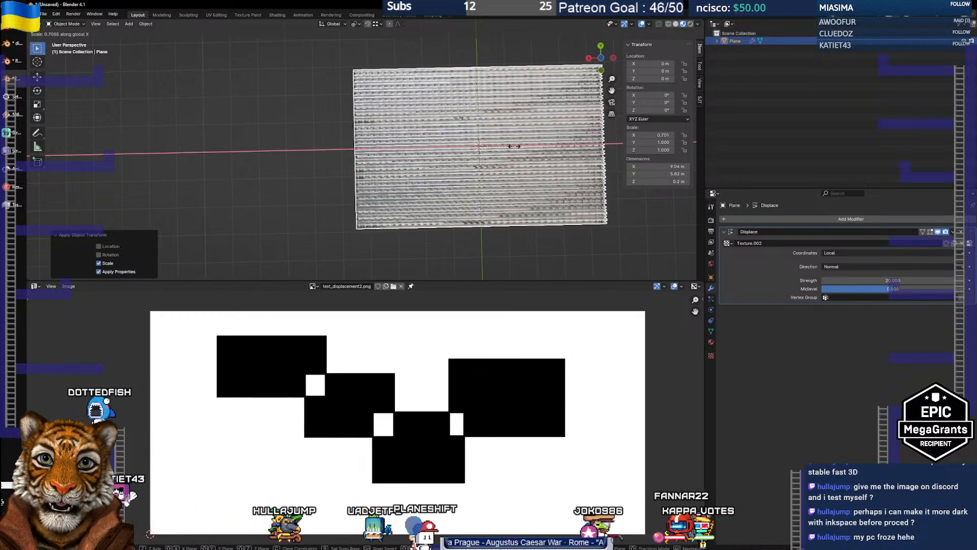
pyautogui.click(493, 153)
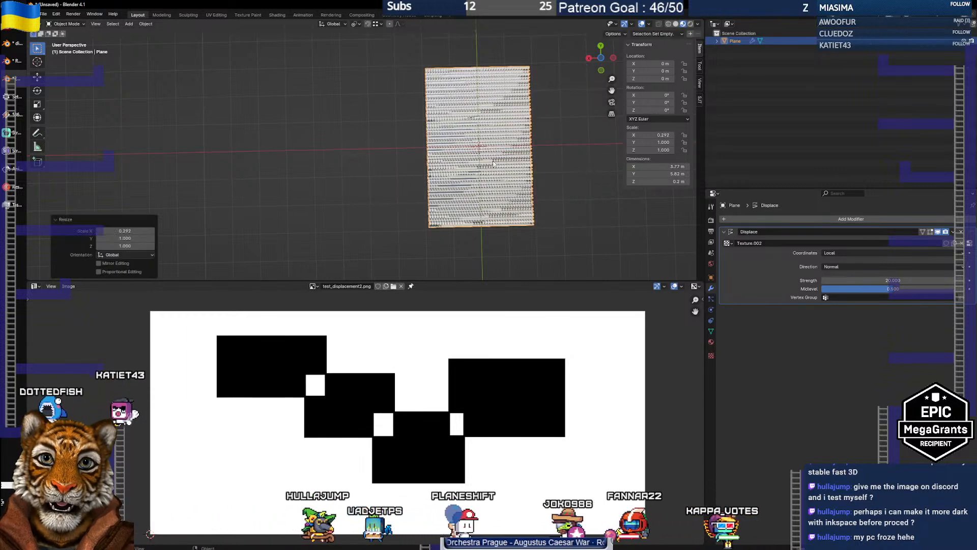
# Examine the displaced relief of the narrowed plane from low and opposite angles, up close and from farther away
pyautogui.scroll(4, 488, 175)
pyautogui.scroll(2, 487, 174)
pyautogui.moveTo(486, 174); pyautogui.dragTo(605, 137)
pyautogui.scroll(6, 580, 159)
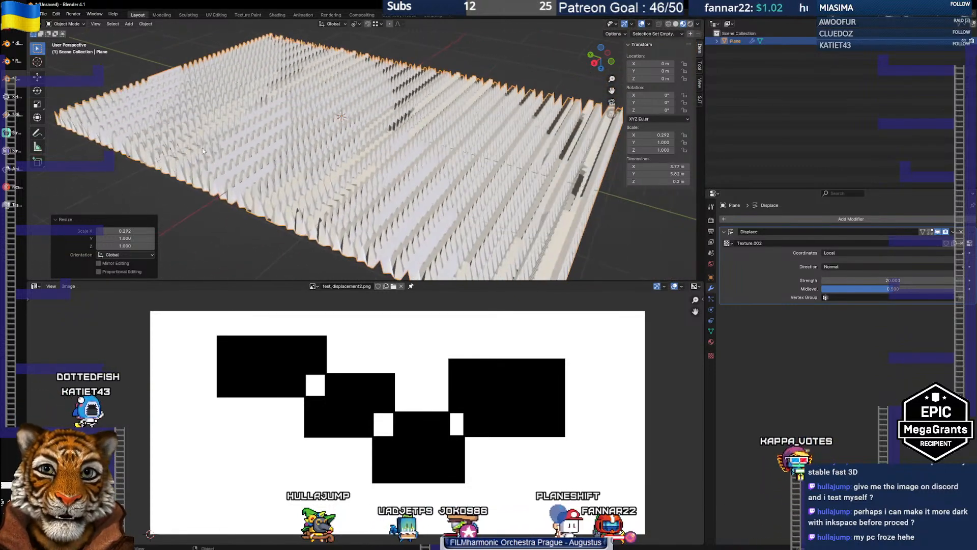
pyautogui.scroll(-5, 324, 179)
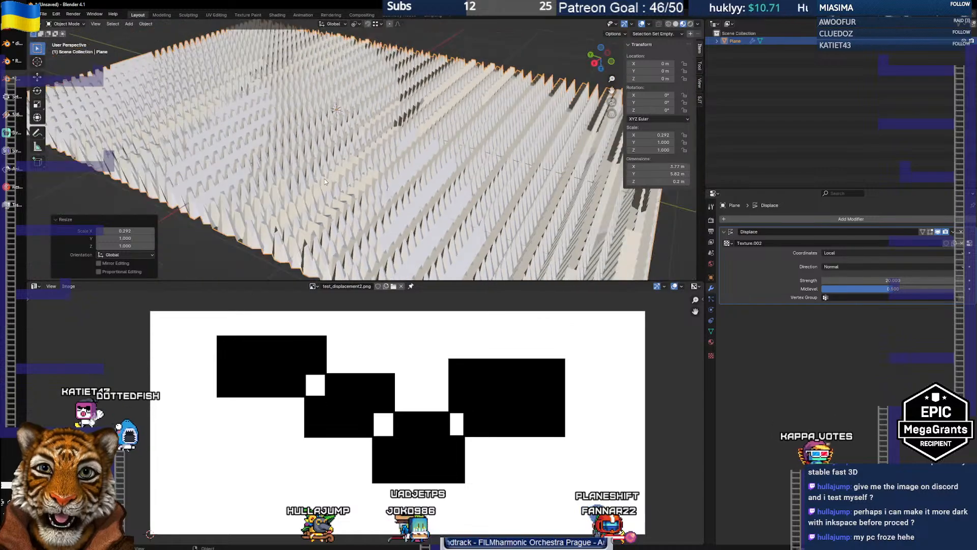
pyautogui.moveTo(359, 158); pyautogui.dragTo(401, 185)
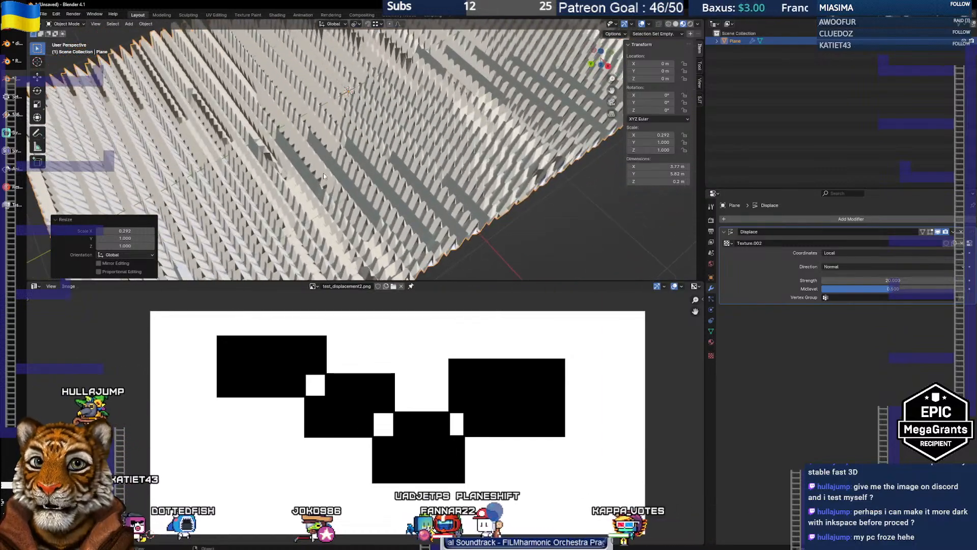
pyautogui.scroll(-3, 347, 174)
pyautogui.scroll(1, 376, 181)
pyautogui.scroll(-2, 401, 186)
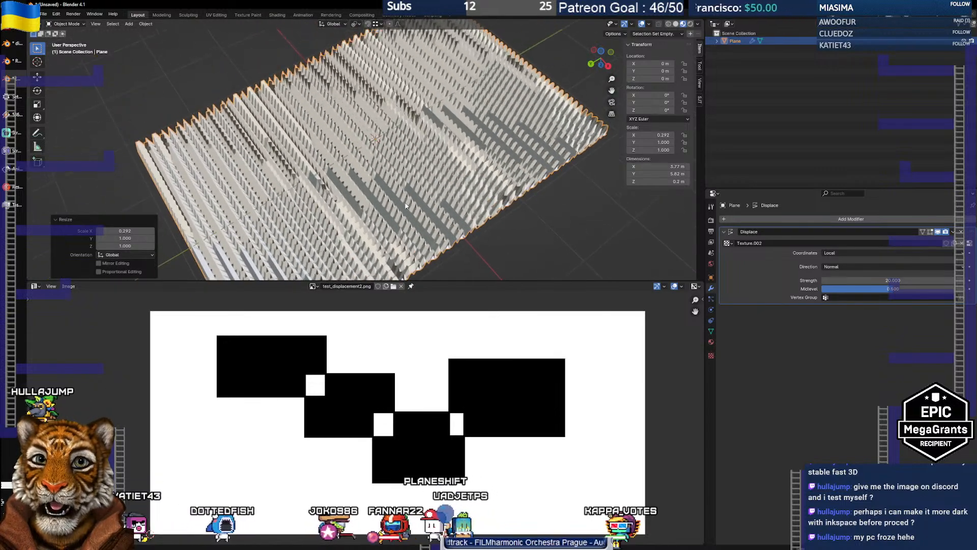
pyautogui.moveTo(401, 187); pyautogui.dragTo(410, 178)
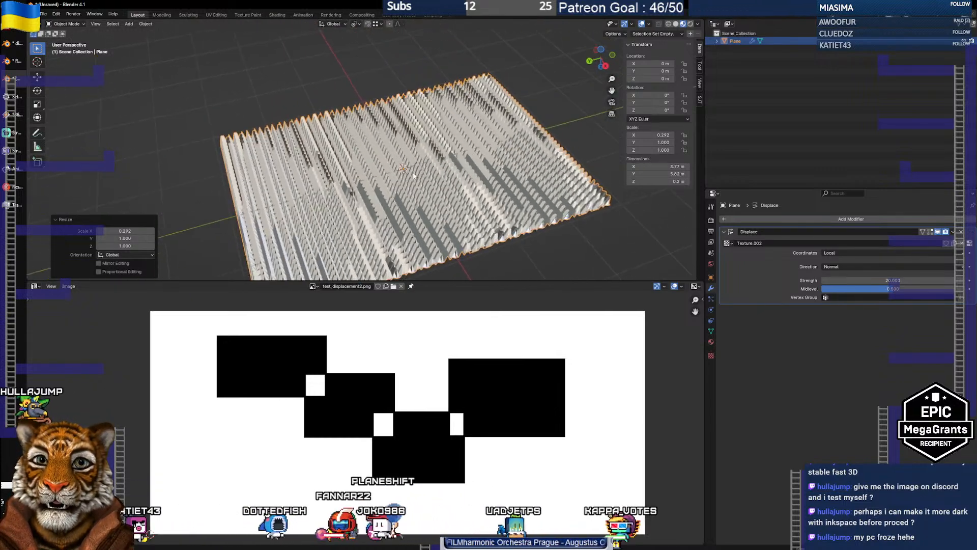
# Switch to Chrome, leave the full-screen tutorial video and search for "blender displacement map from image not working"
pyautogui.hotkey('alt', 'Tab')
pyautogui.hotkey('alt', 'Tab')
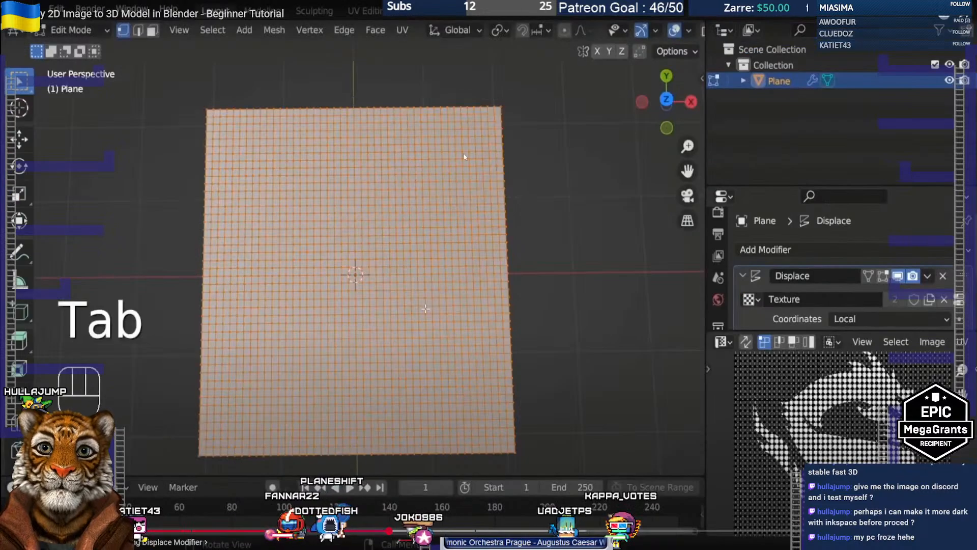
pyautogui.press('Escape')
pyautogui.click(303, 27)
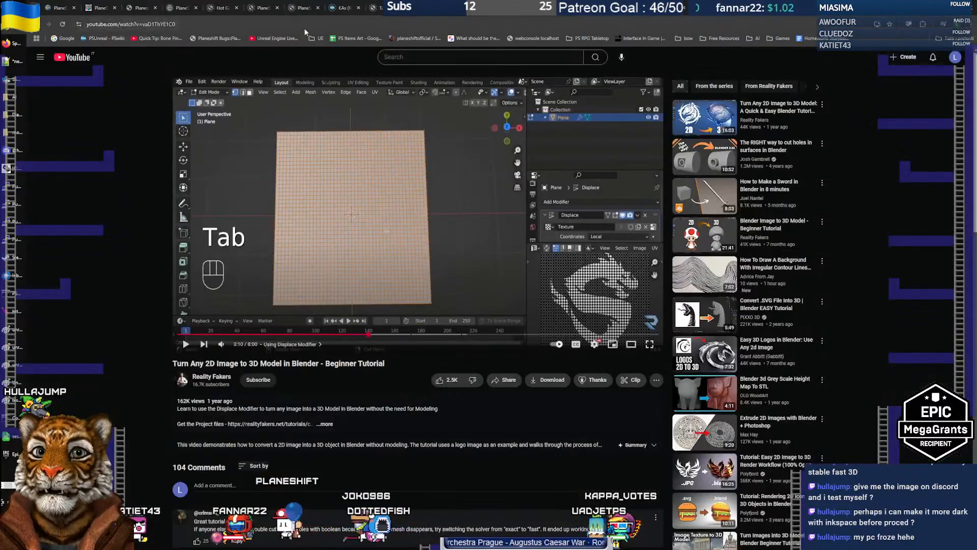
pyautogui.write('blender displacem')
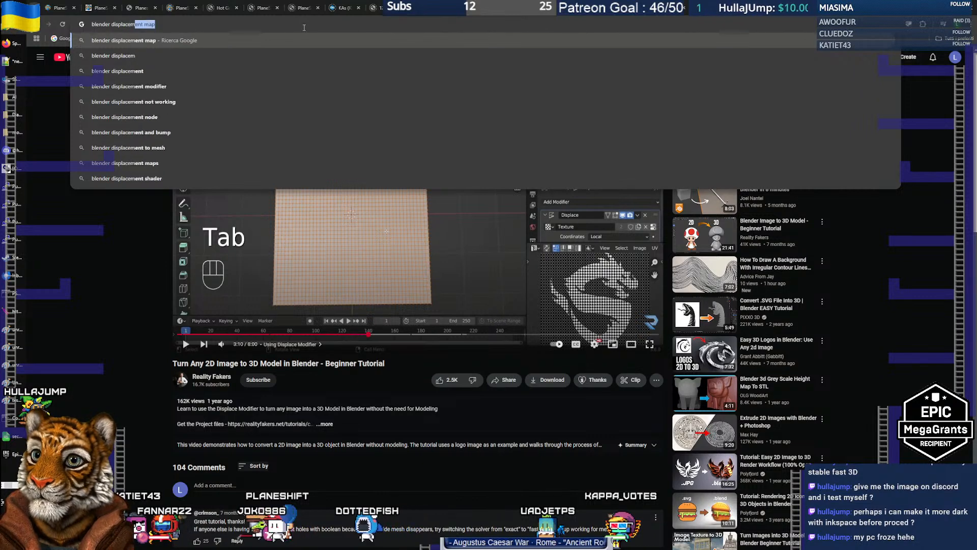
pyautogui.write('ent map from image not working')
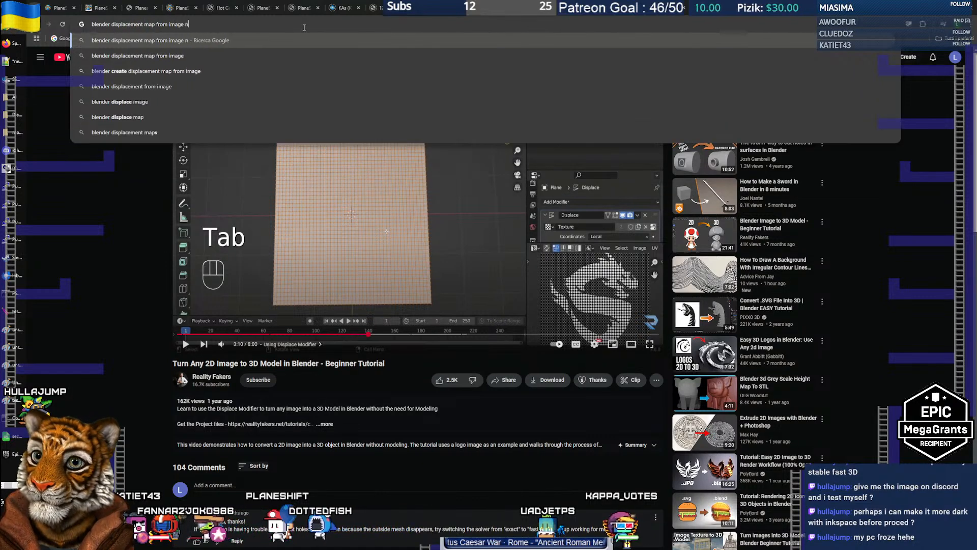
pyautogui.press('Return')
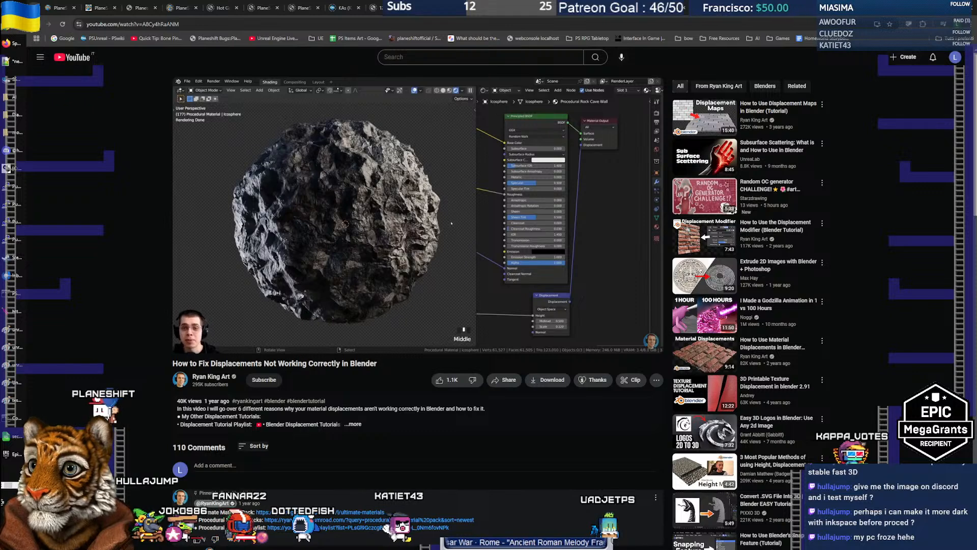
# Return to the search results and refine the query to "blender displace modifier from image not working"
pyautogui.hotkey('alt', 'Left')
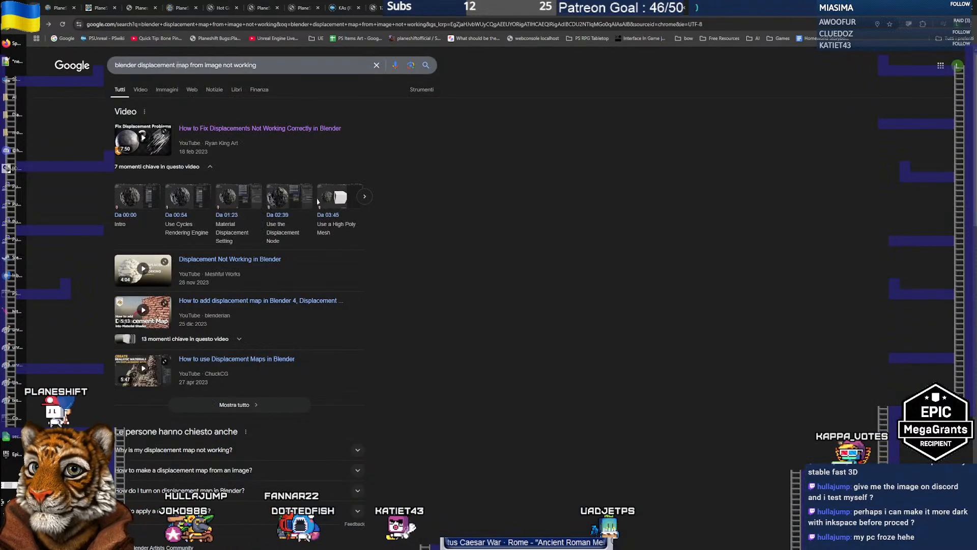
pyautogui.doubleClick(167, 64)
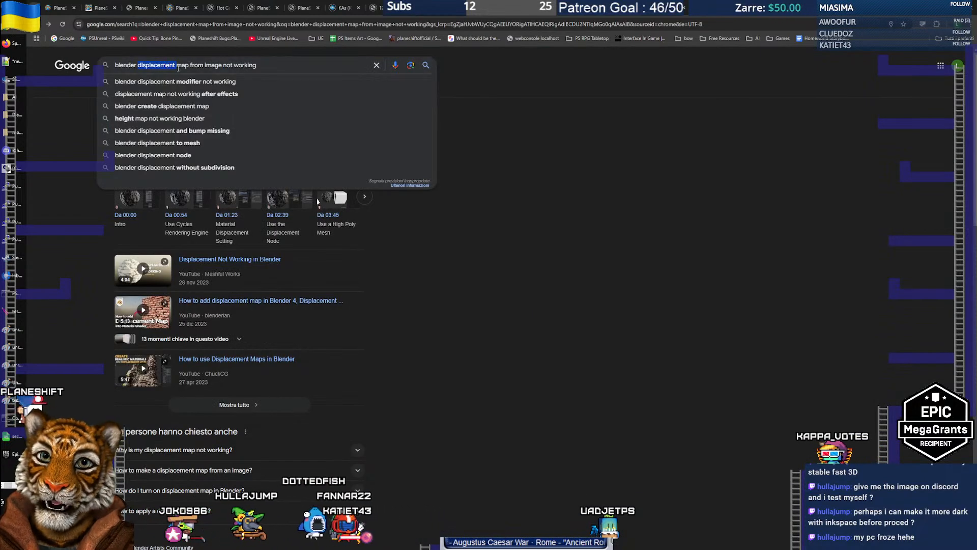
pyautogui.doubleClick(181, 65)
pyautogui.hotkey('alt', 'Tab')
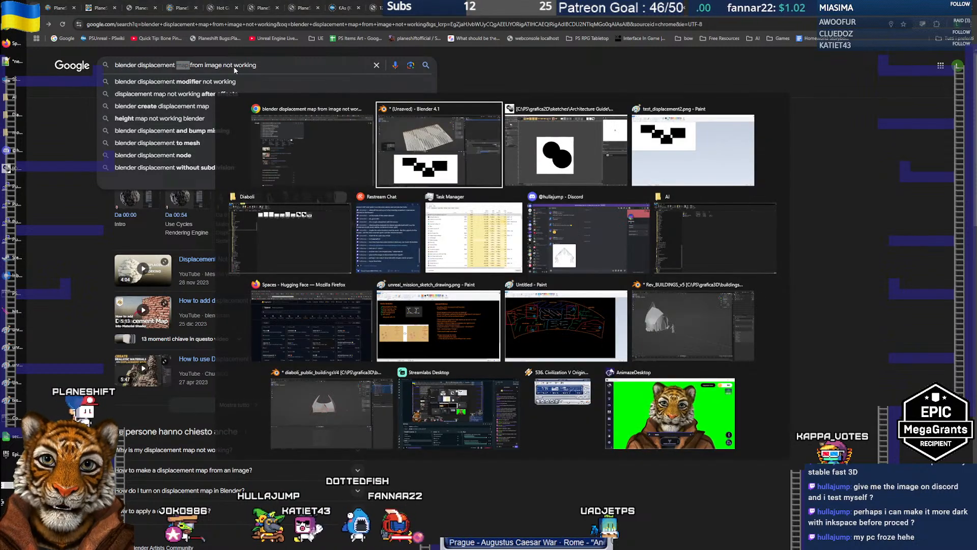
pyautogui.hotkey('alt', 'Tab')
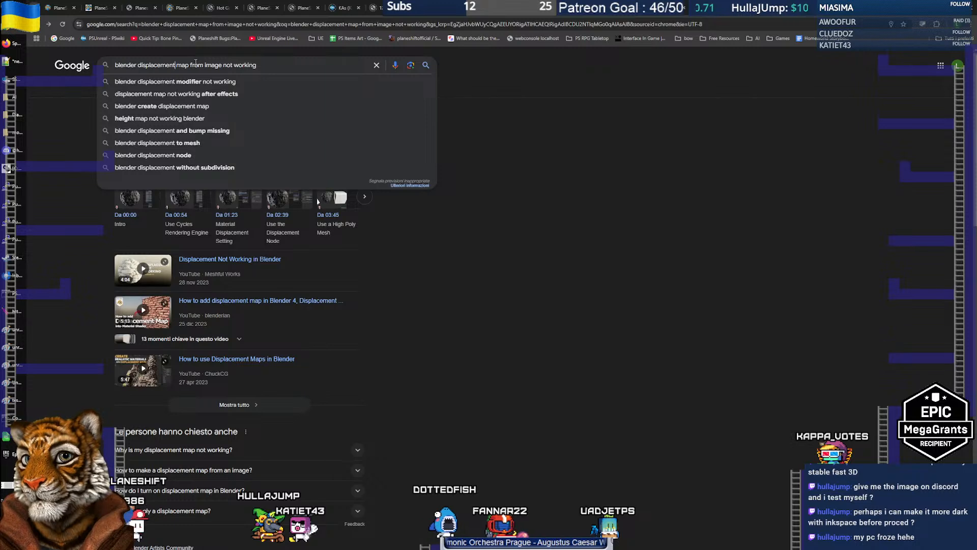
pyautogui.press('BackSpace')
pyautogui.press('BackSpace')
pyautogui.press('BackSpace')
pyautogui.press('BackSpace')
pyautogui.press('BackSpace')
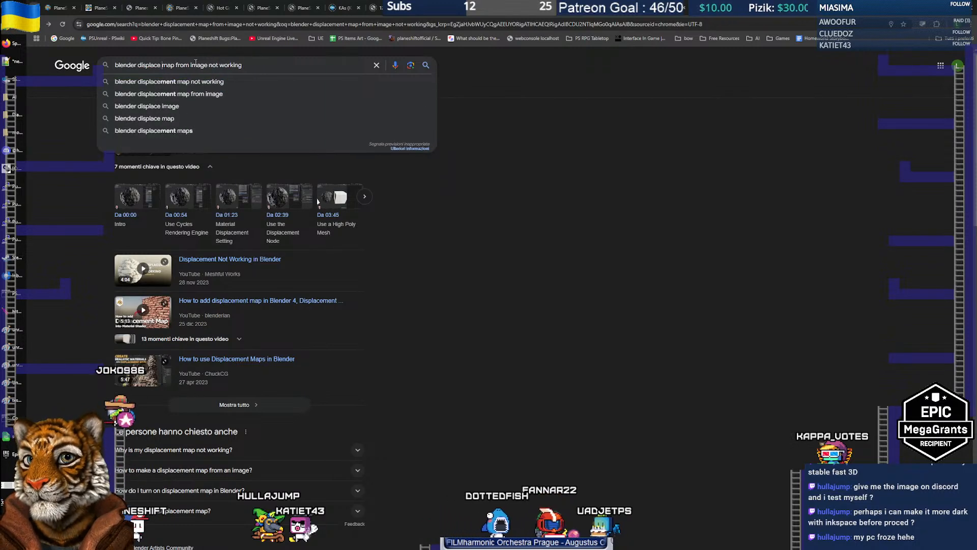
pyautogui.write('difier')
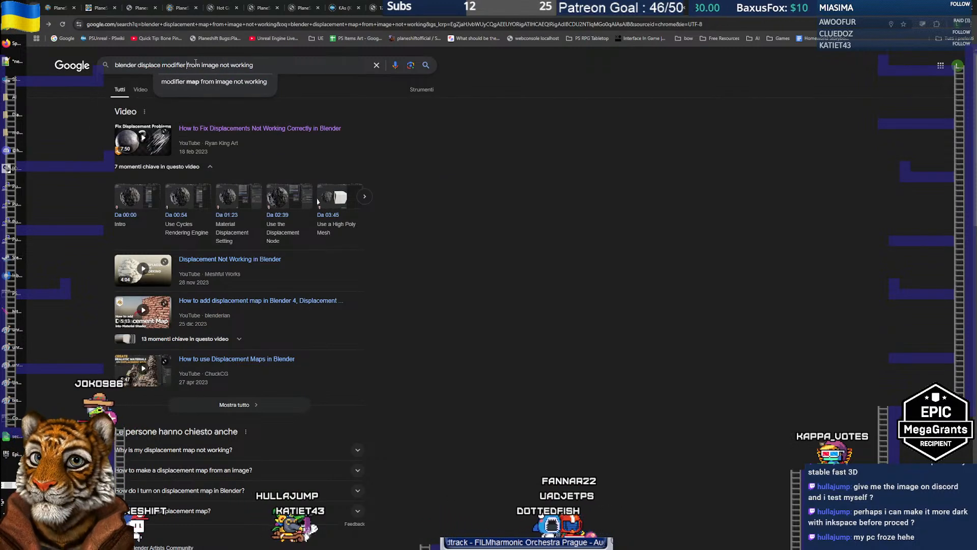
pyautogui.press('Return')
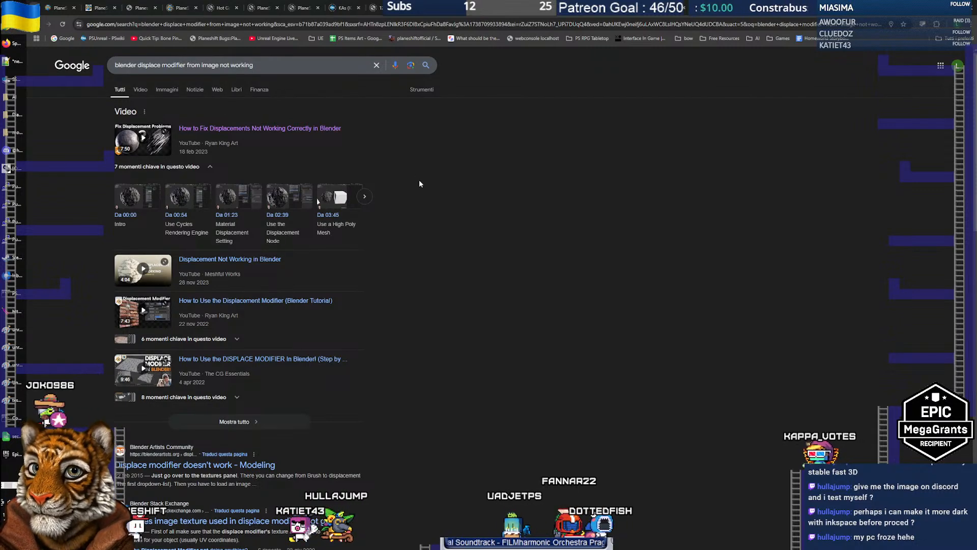
# Open "How to Use the Displacement Modifier (Blender Tutorial)" from the results and skip past its intro
pyautogui.scroll(-1, 419, 180)
pyautogui.scroll(-1, 419, 184)
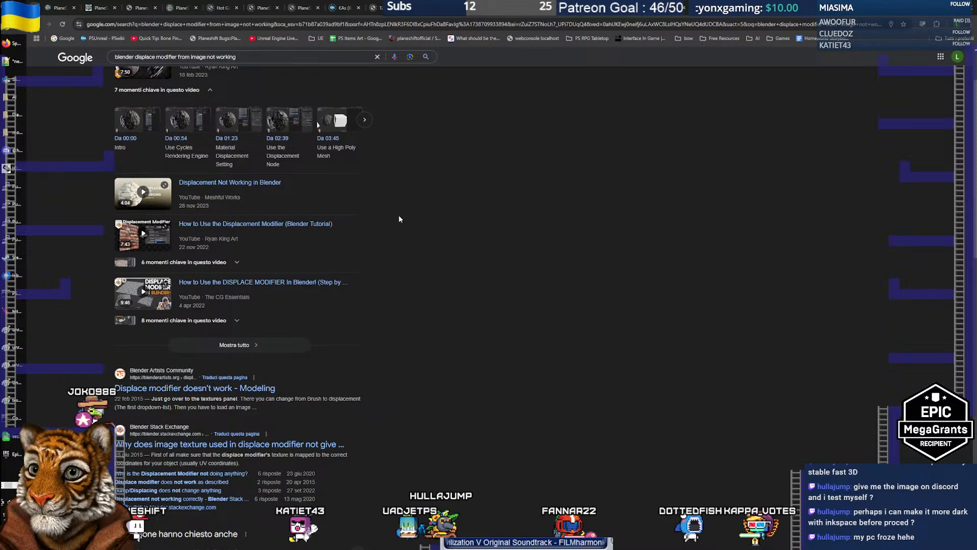
pyautogui.scroll(-1, 399, 218)
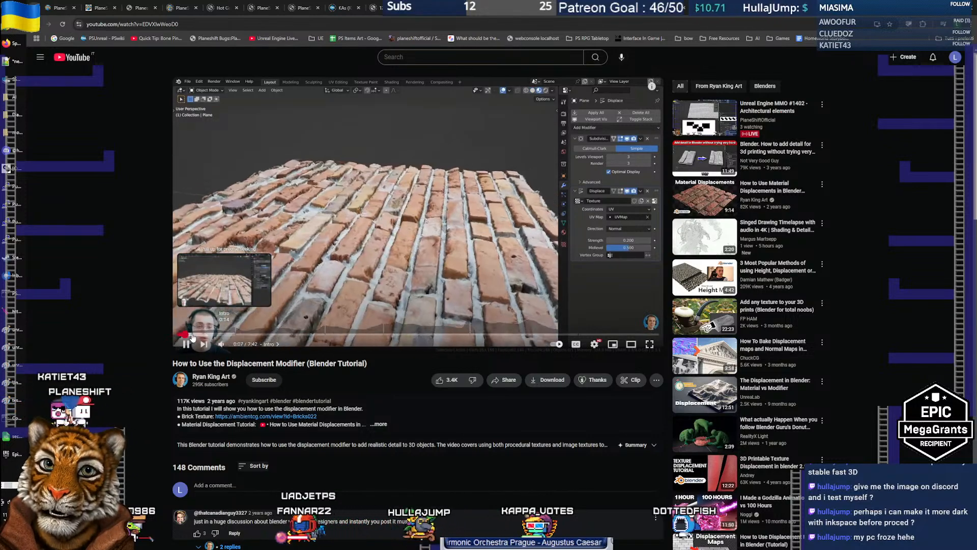
pyautogui.moveTo(197, 337); pyautogui.dragTo(222, 335)
pyautogui.click(223, 335)
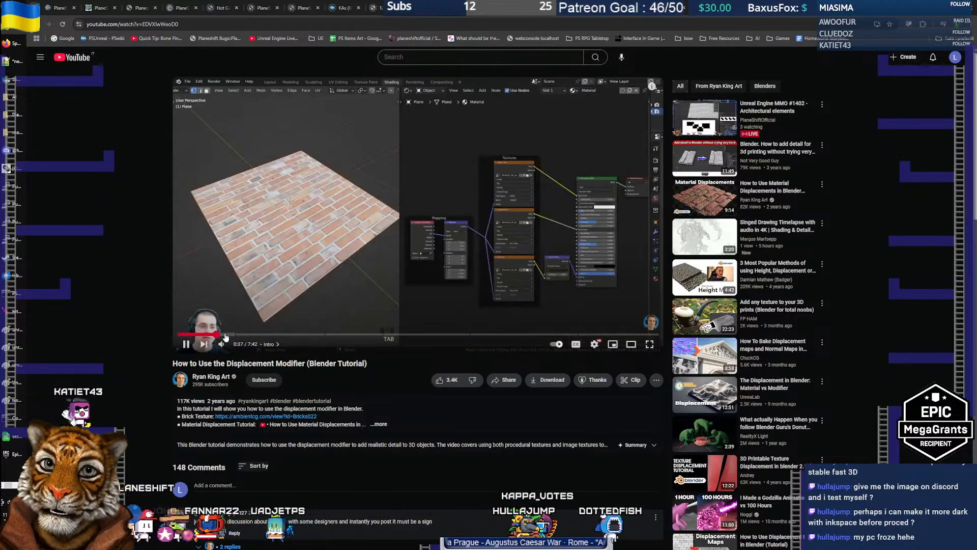
pyautogui.click(254, 336)
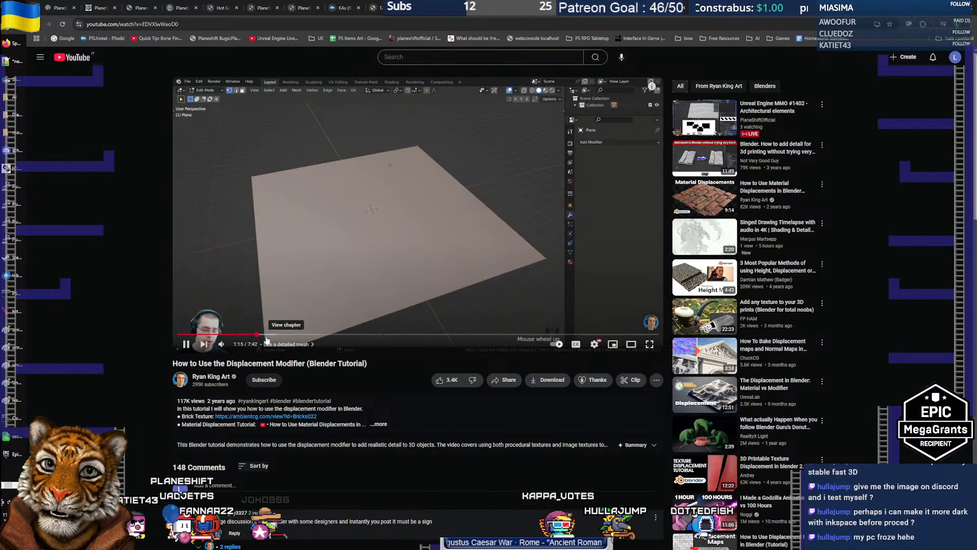
# Show the video's chapter list and skim through the "Use a detailed mesh" chapter
pyautogui.click(267, 342)
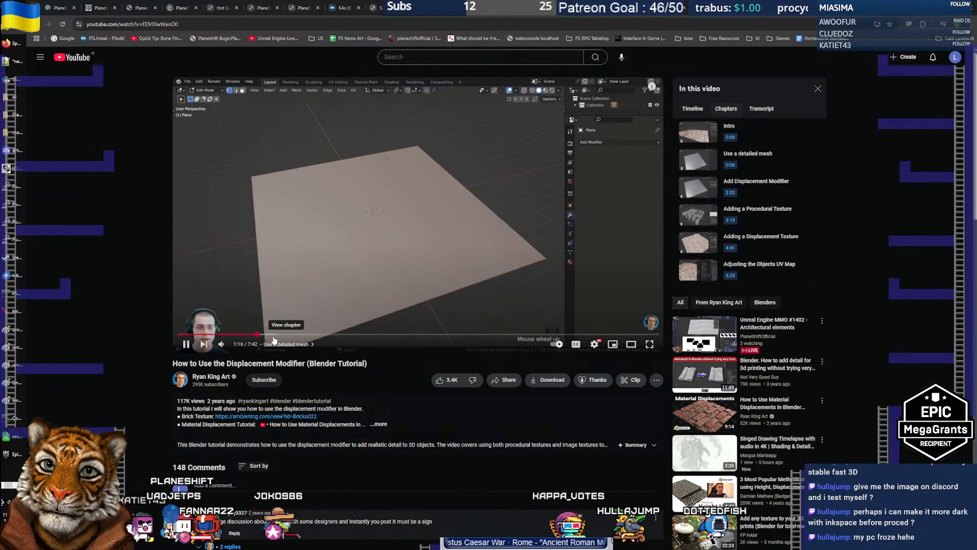
pyautogui.click(268, 337)
pyautogui.click(275, 336)
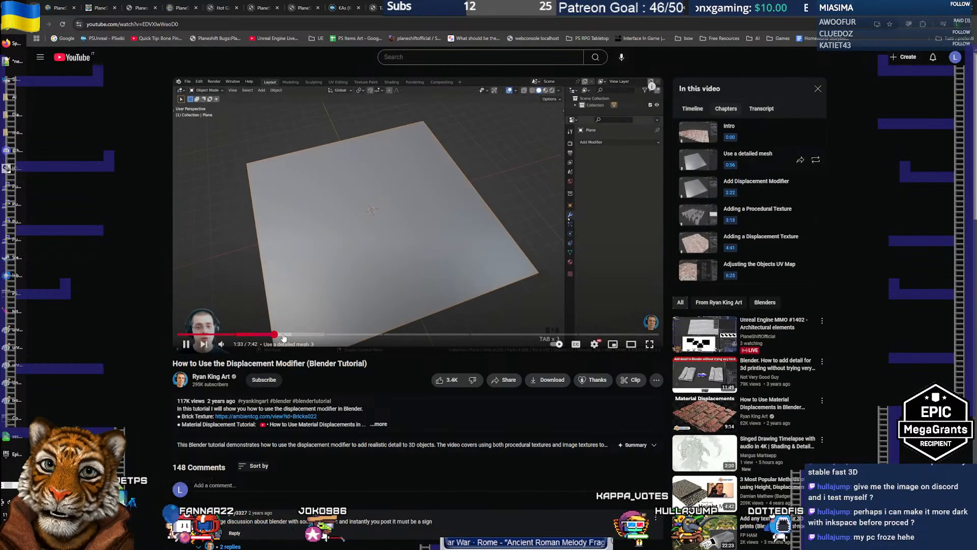
pyautogui.click(282, 336)
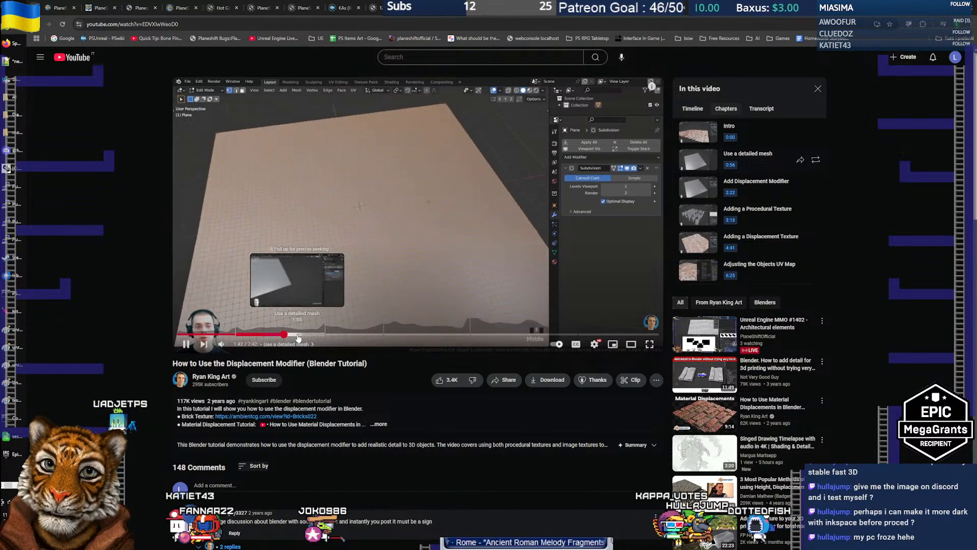
pyautogui.click(297, 336)
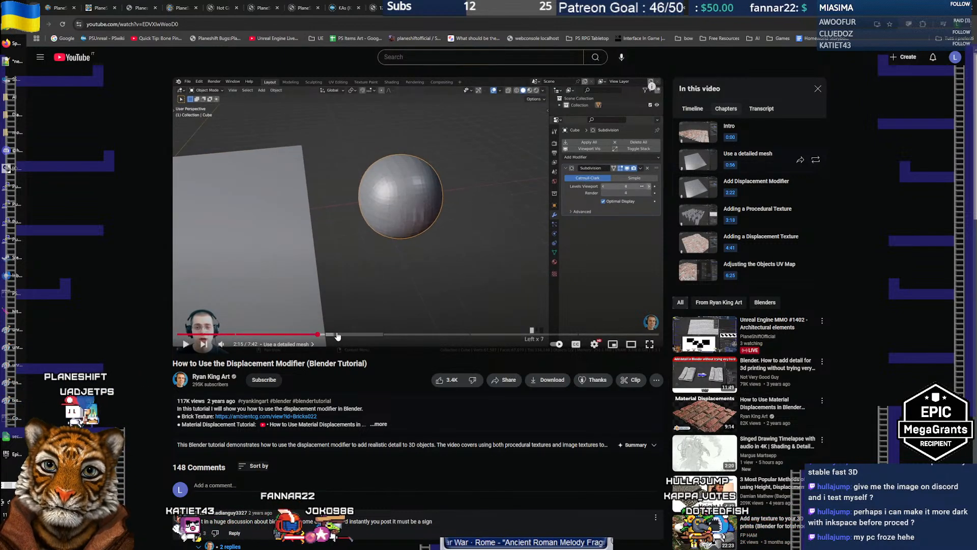
# Skip ahead through the "Add Displacement Modifier" chapter to about 3:10 to check the Displace texture setup
pyautogui.moveTo(329, 336); pyautogui.dragTo(354, 335)
pyautogui.click(362, 335)
pyautogui.click(370, 334)
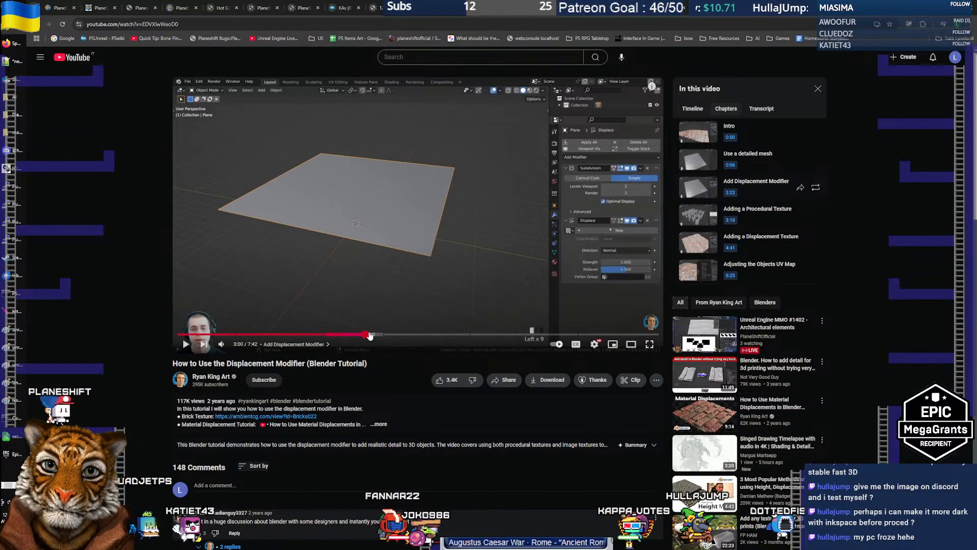
pyautogui.click(375, 334)
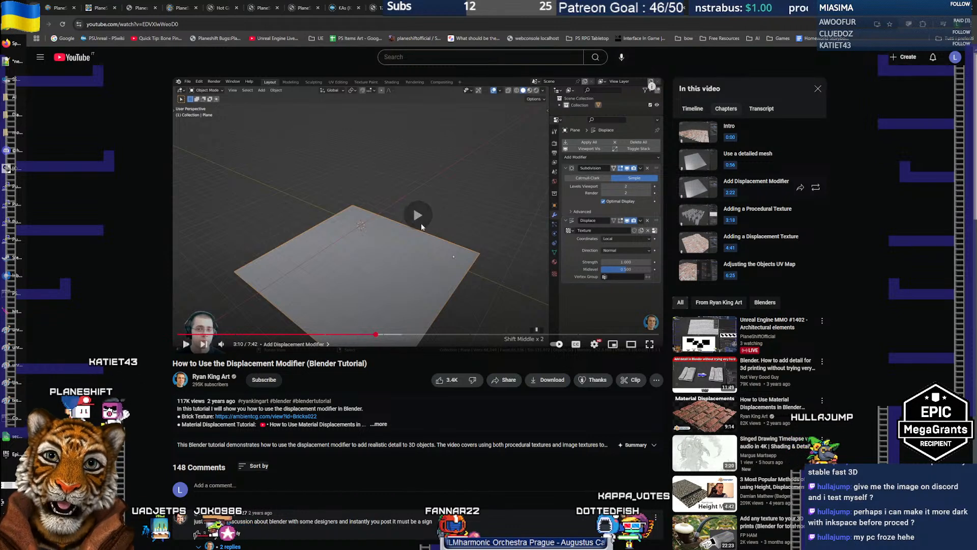
# Pause the tutorial, switch to Blender, delete the displaced plane and add a new mesh plane
pyautogui.click(421, 224)
pyautogui.hotkey('alt', 'Tab')
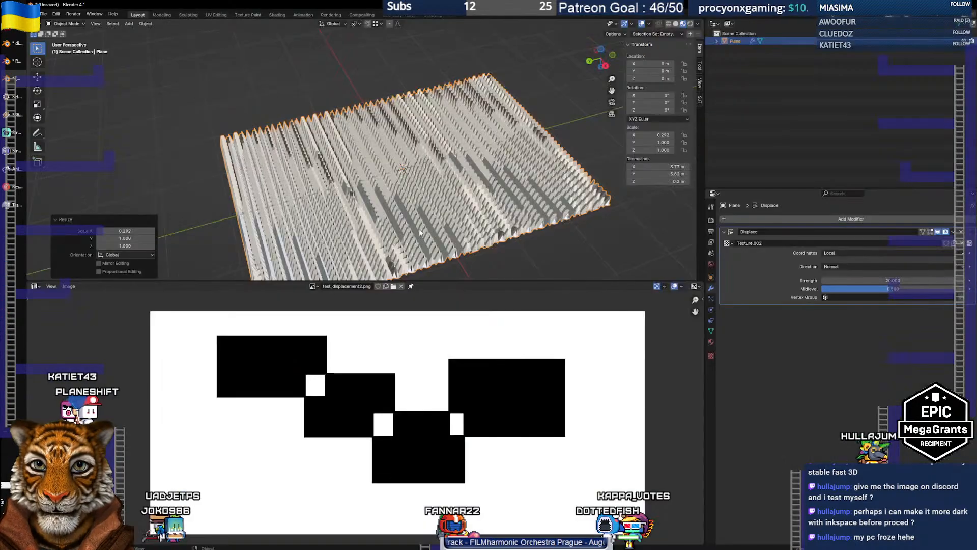
pyautogui.press('Delete')
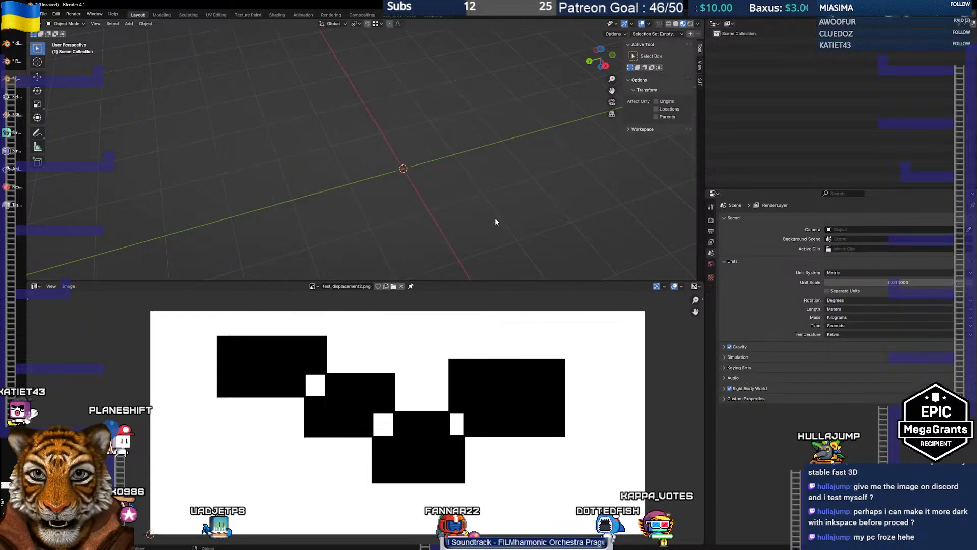
pyautogui.click(145, 24)
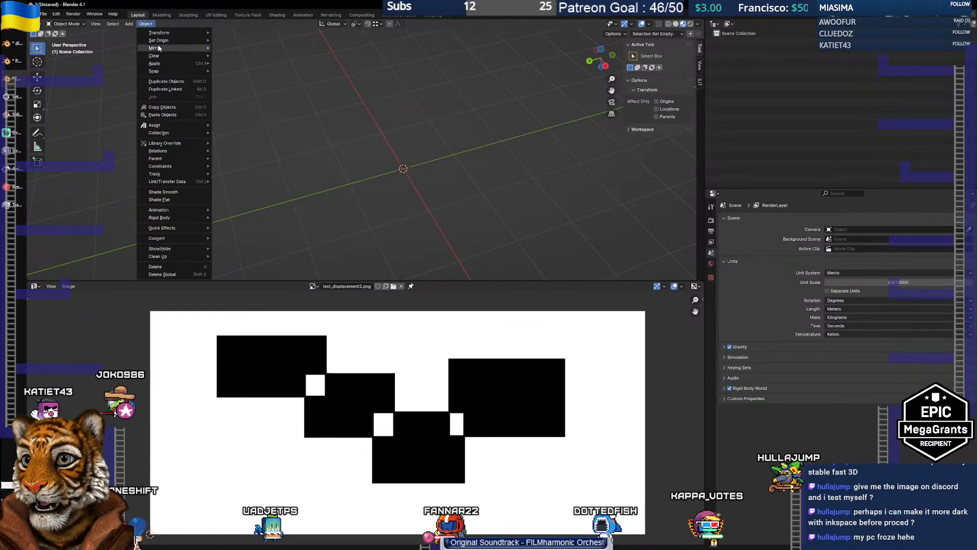
pyautogui.moveTo(129, 24)
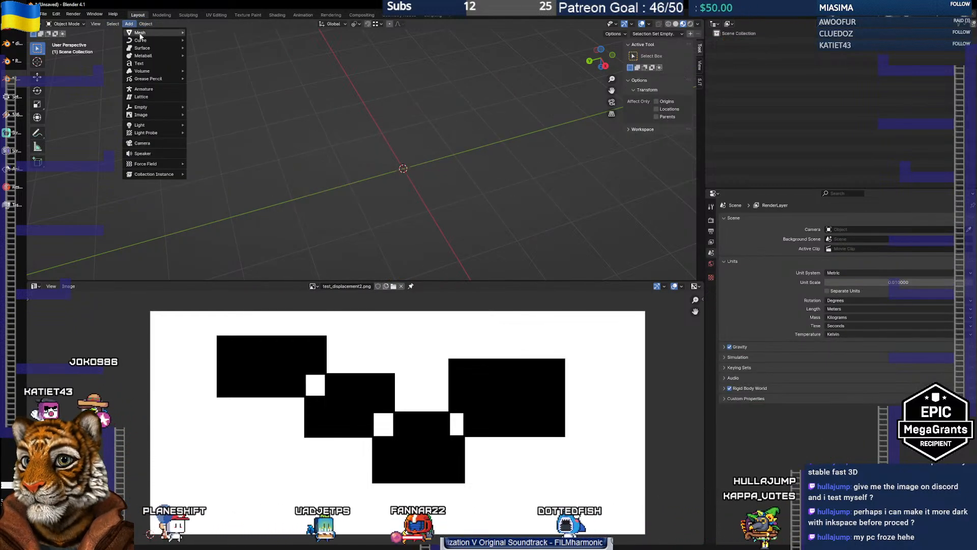
pyautogui.click(206, 32)
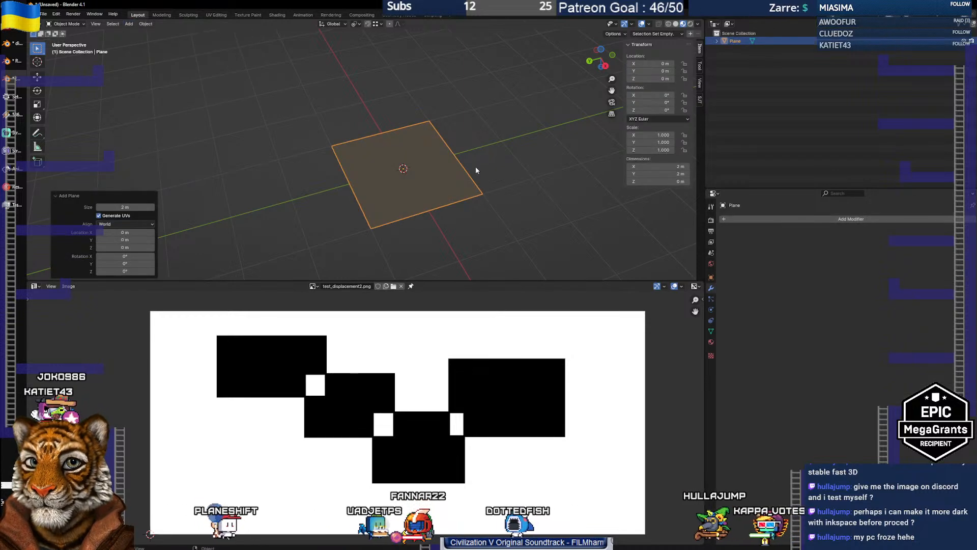
# Set the new plane's dimensions to 12.8 m in X and 5.1 m in Y
pyautogui.moveTo(473, 192); pyautogui.dragTo(460, 216)
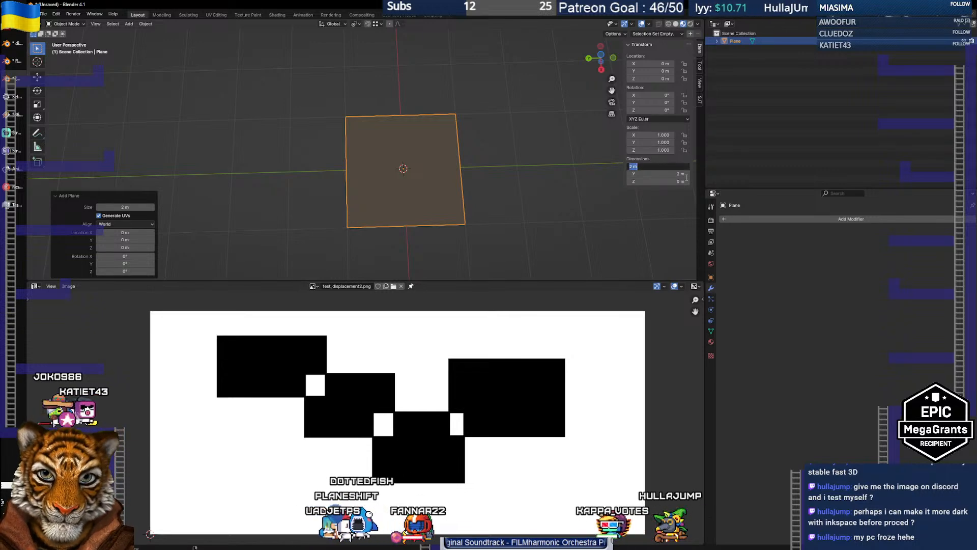
pyautogui.press('Tab')
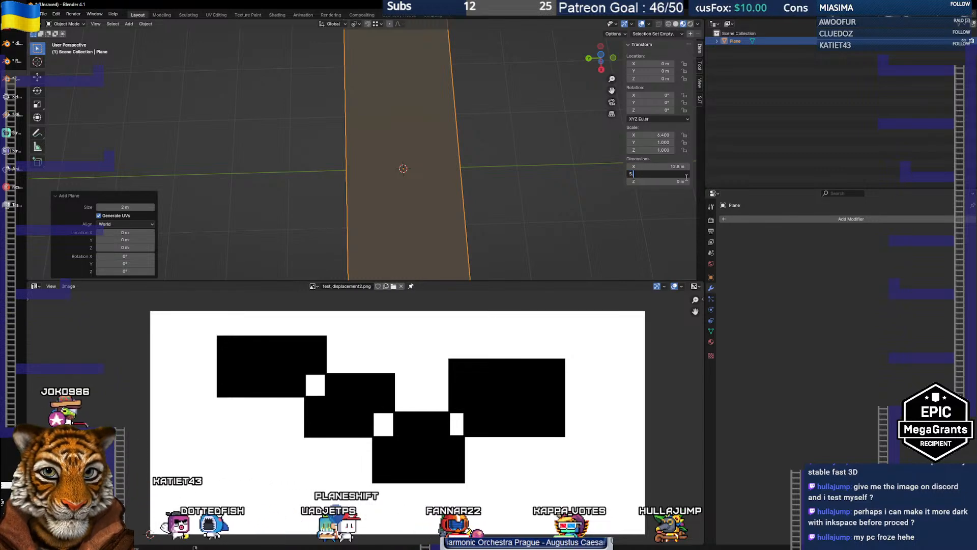
pyautogui.write('5.1')
pyautogui.press('Return')
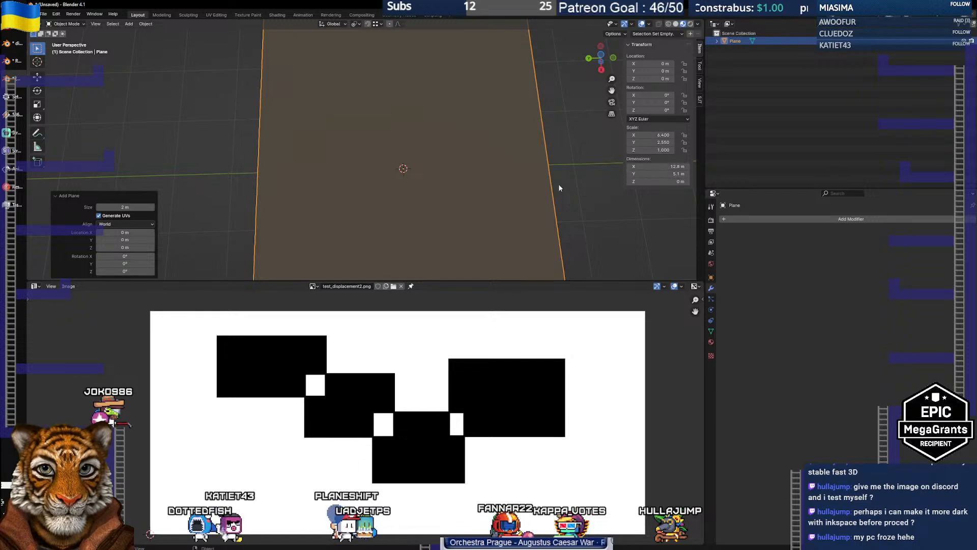
pyautogui.scroll(-5, 463, 190)
pyautogui.moveTo(398, 200); pyautogui.dragTo(474, 215)
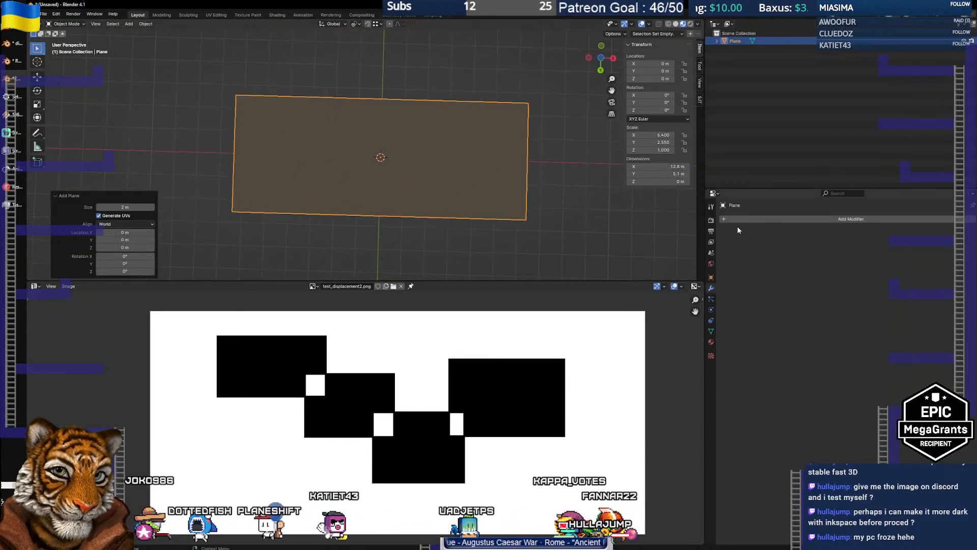
# Add a Subdivision Surface modifier to the plane and raise its viewport levels to 6
pyautogui.click(735, 220)
pyautogui.moveTo(730, 222)
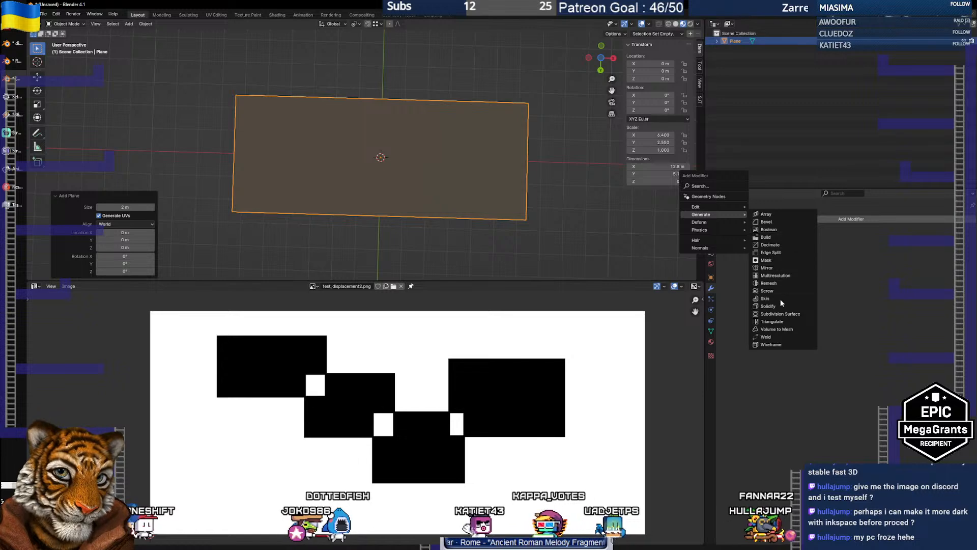
pyautogui.click(779, 314)
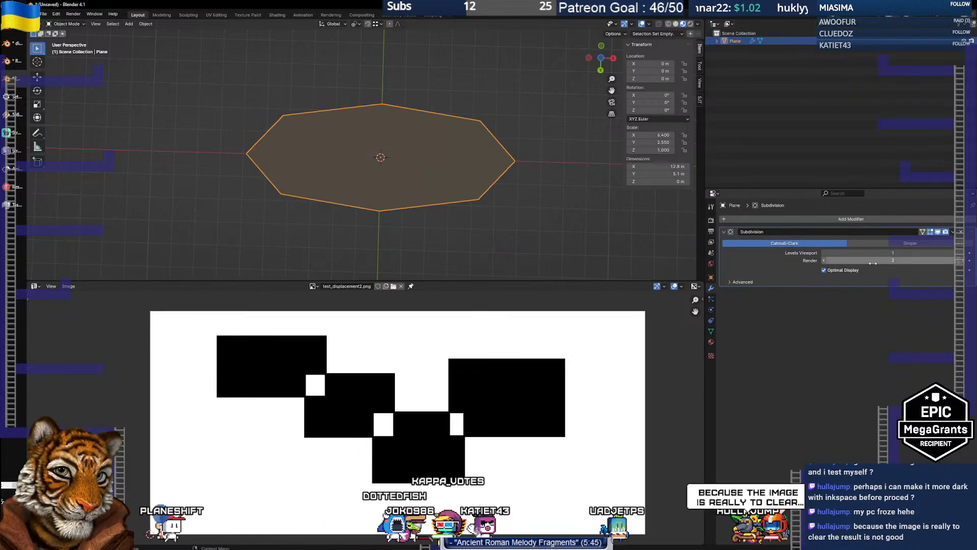
pyautogui.click(961, 253)
pyautogui.click(961, 253)
pyautogui.click(960, 253)
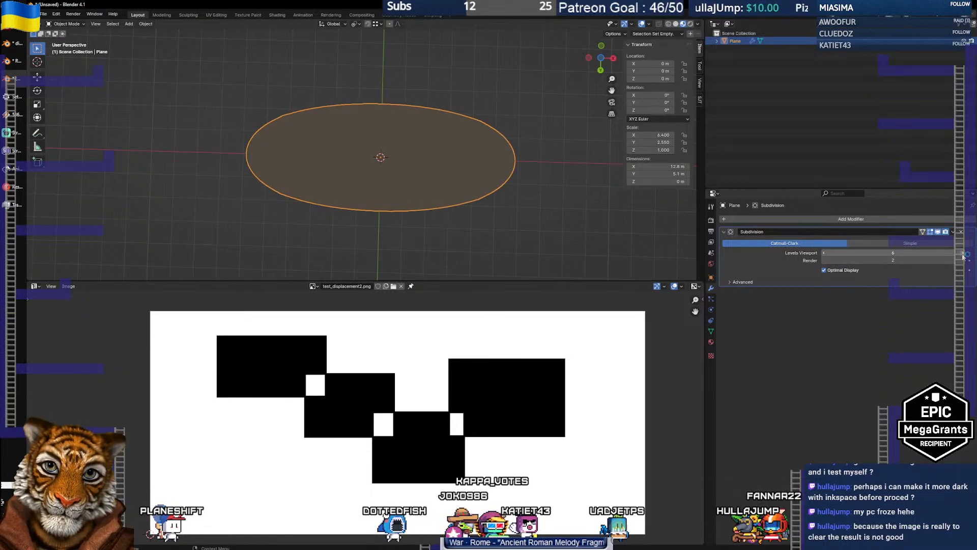
pyautogui.moveTo(414, 189)
pyautogui.mouseDown()
pyautogui.moveTo(405, 83)
pyautogui.moveTo(401, 176)
pyautogui.mouseUp()
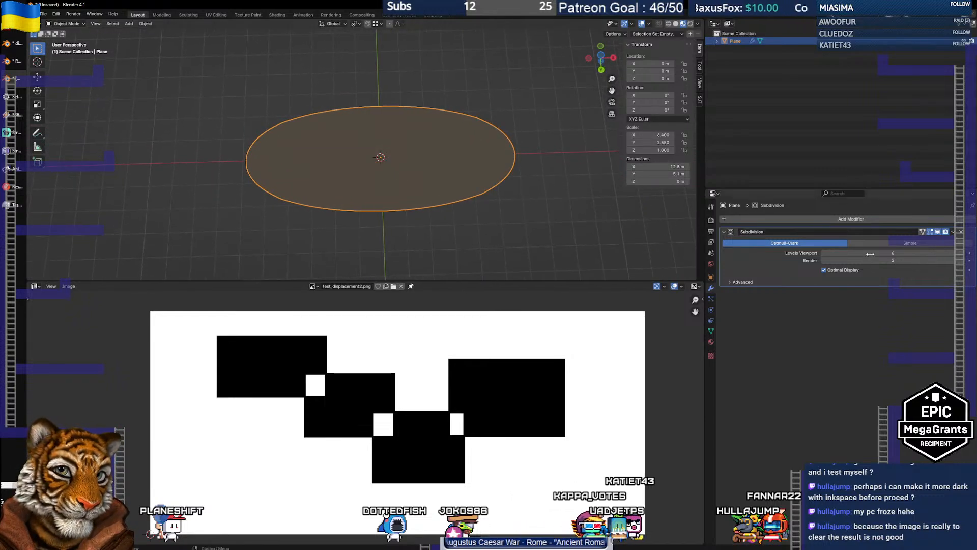
# Switch the Subdivision modifier to Simple and lower its viewport levels to 2
pyautogui.click(884, 244)
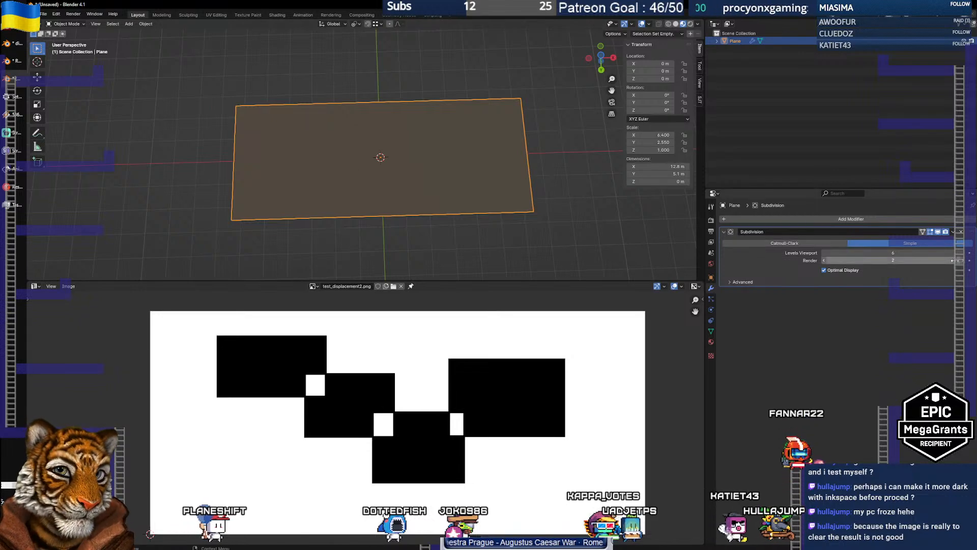
pyautogui.click(824, 253)
pyautogui.click(824, 253)
pyautogui.click(824, 253)
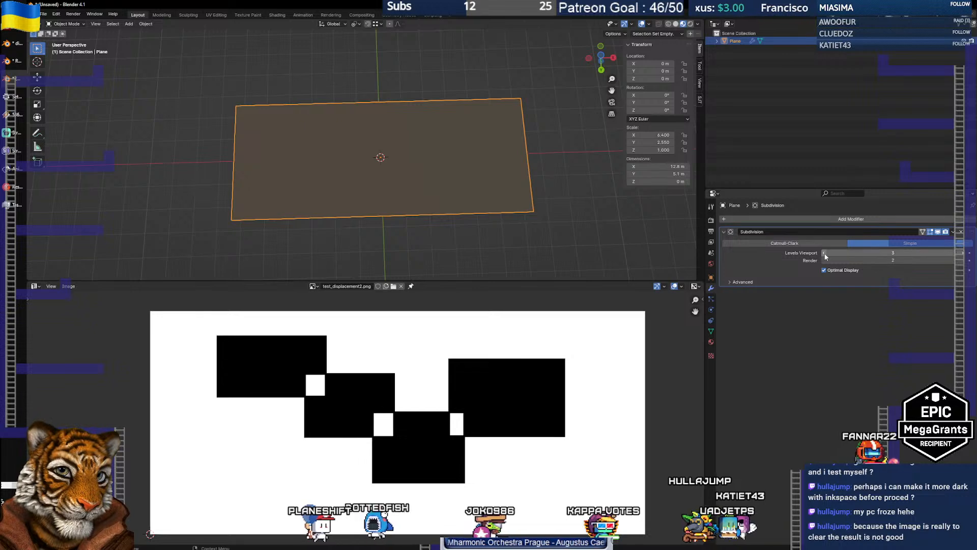
pyautogui.click(824, 252)
# Expand the modifier's advanced settings, check the plane's mesh in Edit Mode, and show it as wireframe in Object Mode
pyautogui.click(730, 282)
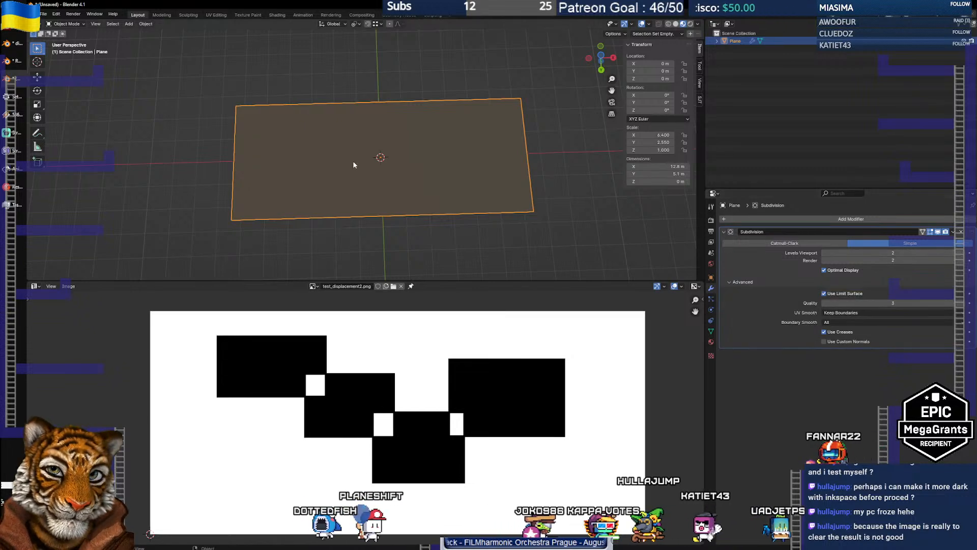
pyautogui.press('Tab')
pyautogui.scroll(5, 379, 176)
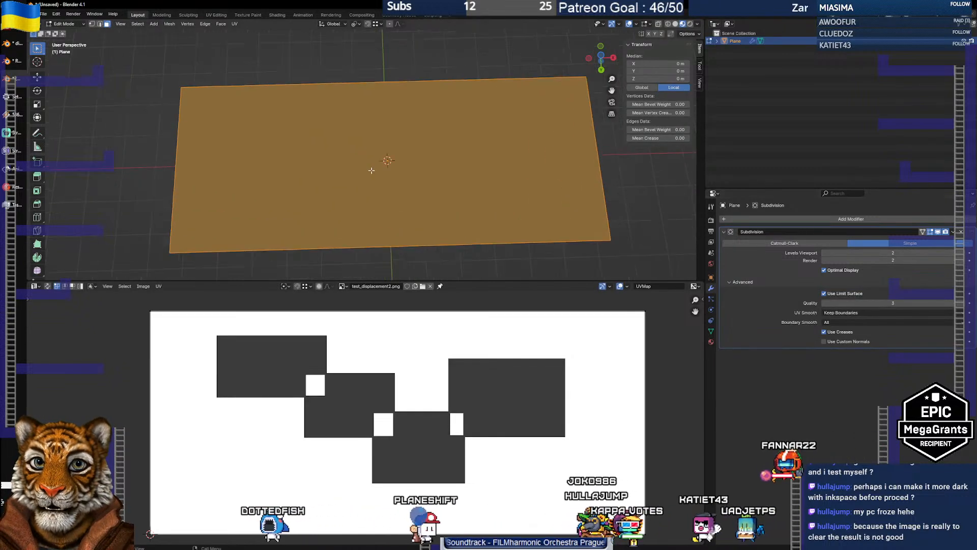
pyautogui.scroll(-5, 365, 177)
pyautogui.press('Tab')
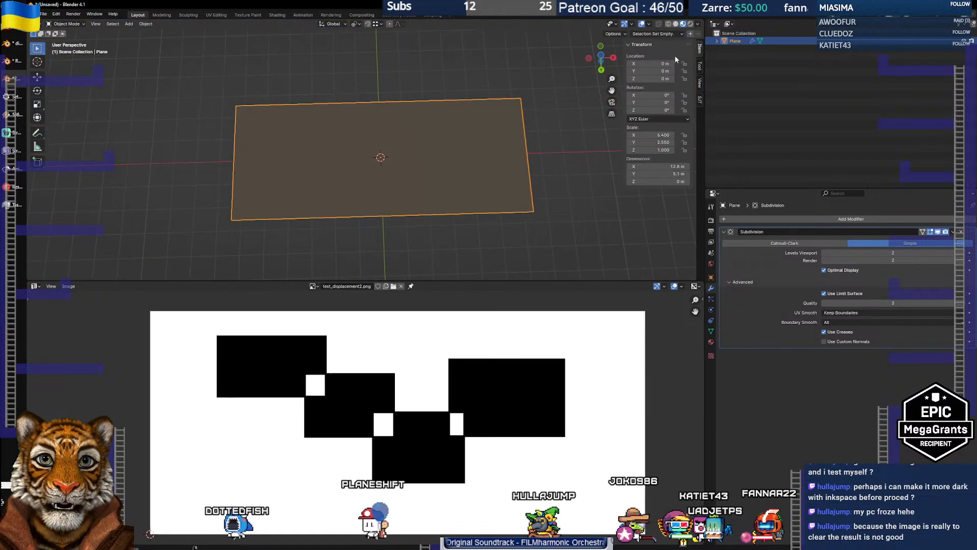
pyautogui.click(669, 24)
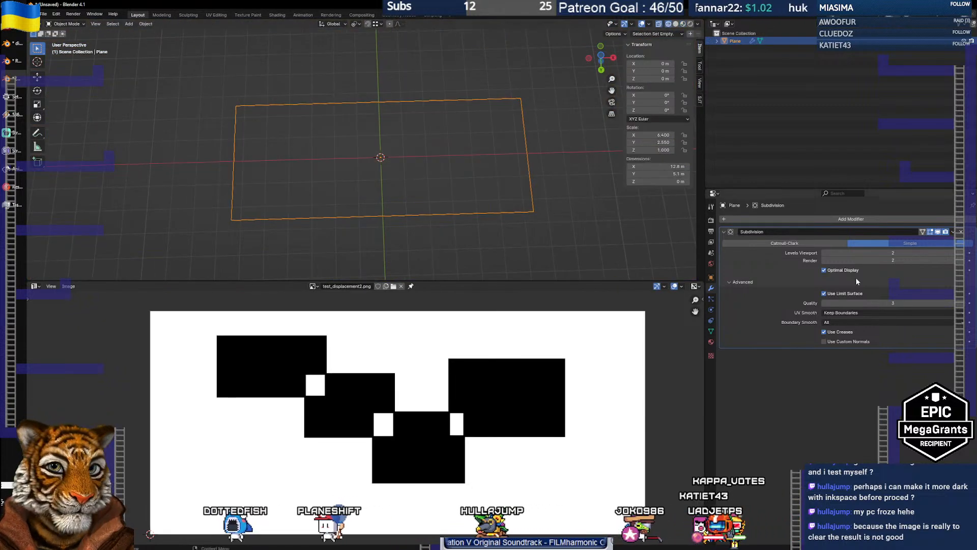
# Switch back to the YouTube tutorial and rewind to about 2:26 to review how the Displace modifier is added
pyautogui.hotkey('alt', 'Tab')
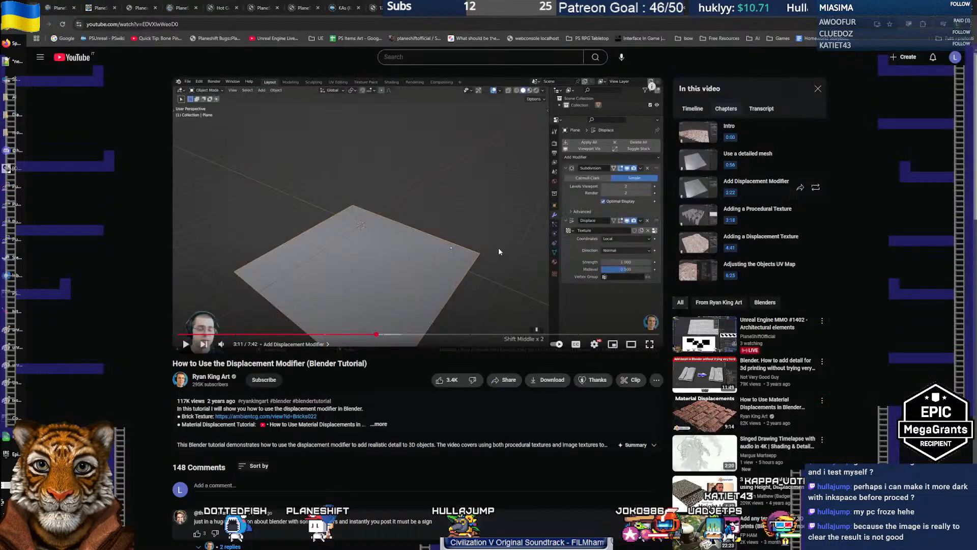
pyautogui.click(364, 336)
pyautogui.moveTo(346, 337); pyautogui.dragTo(336, 337)
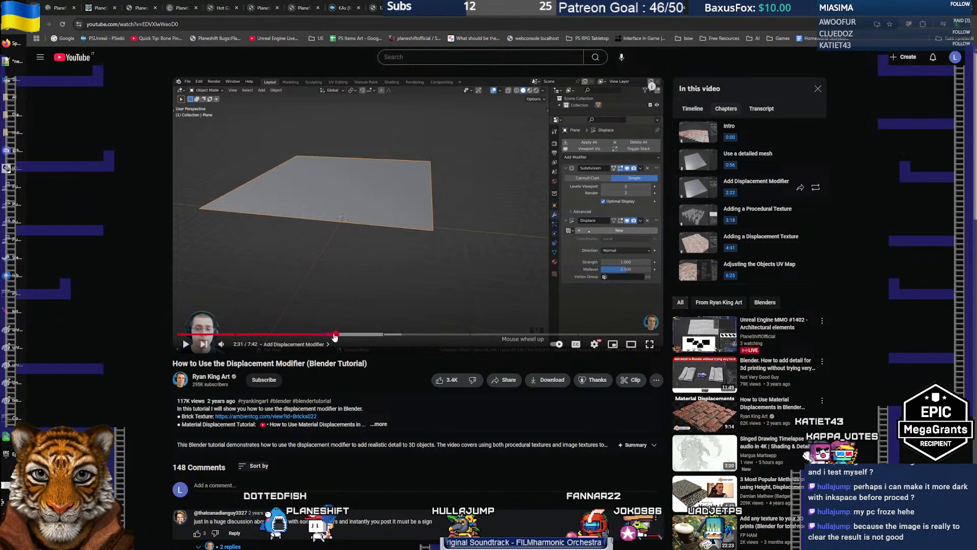
pyautogui.click(331, 338)
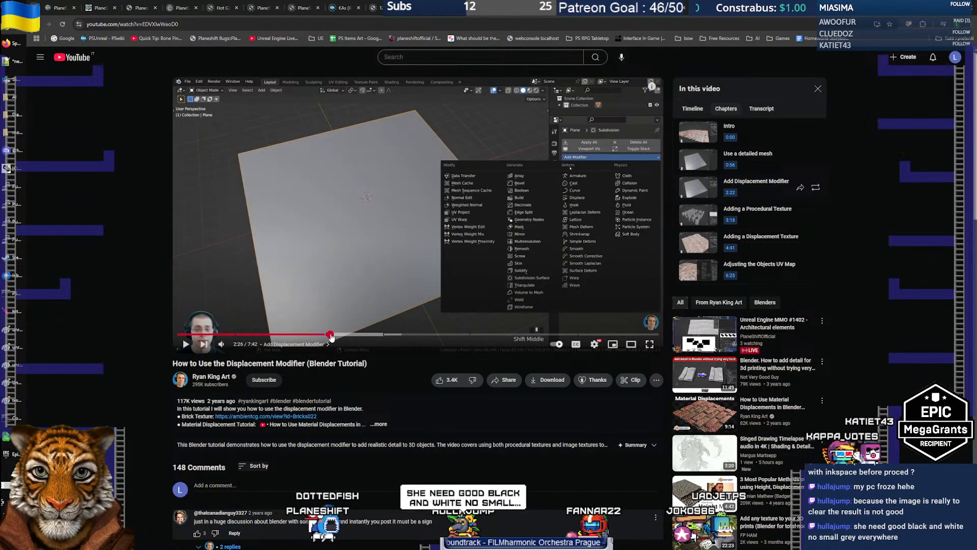
pyautogui.click(393, 309)
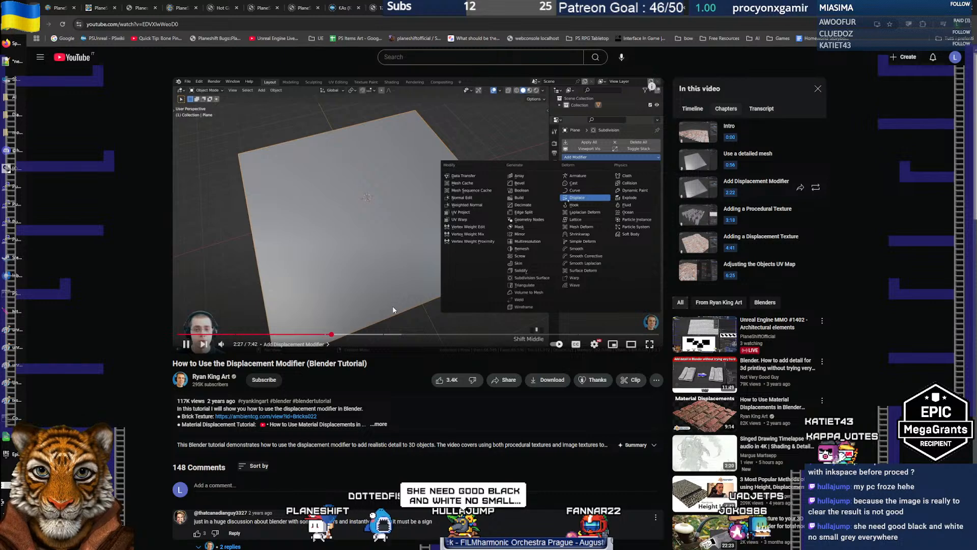
pyautogui.click(393, 310)
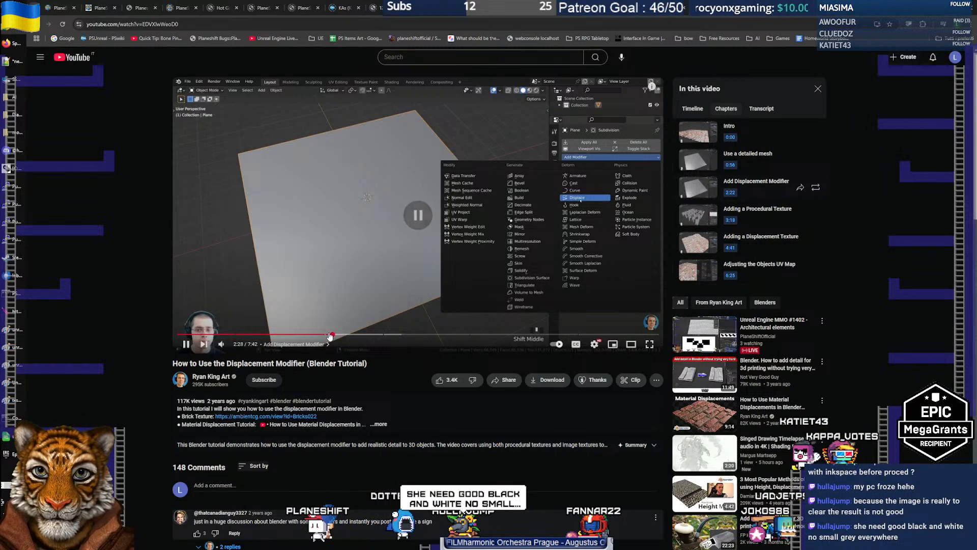
# Rewind to the "Use a detailed mesh" chapter and review the Subdivision Surface setup from about 1:33 to 2:00
pyautogui.click(303, 334)
pyautogui.click(288, 334)
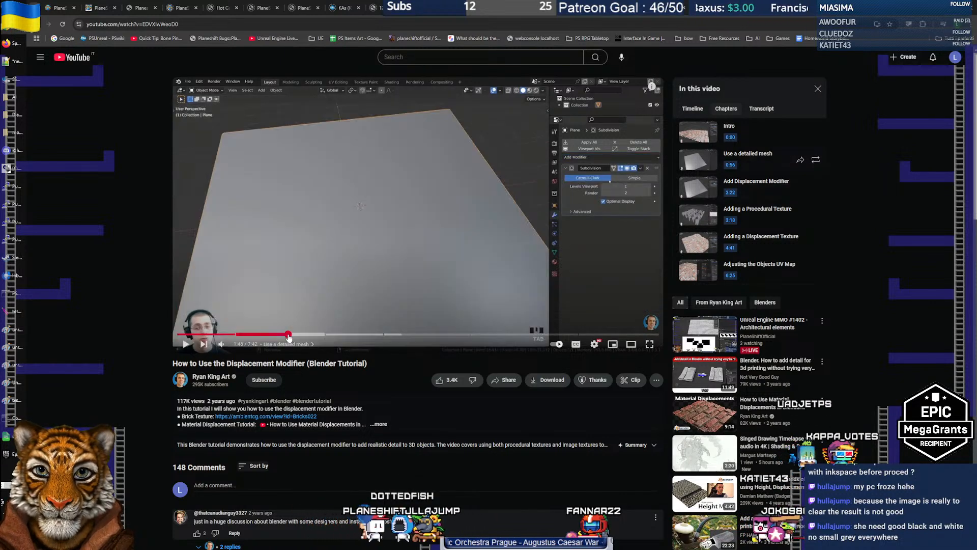
pyautogui.moveTo(288, 335); pyautogui.dragTo(271, 337)
pyautogui.click(404, 278)
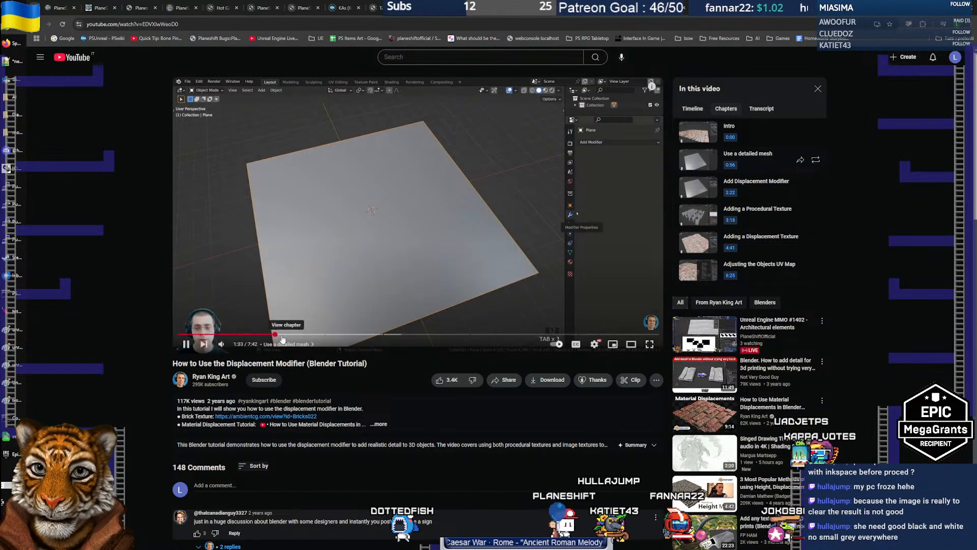
pyautogui.moveTo(282, 339)
pyautogui.mouseDown()
pyautogui.moveTo(263, 336)
pyautogui.moveTo(281, 337)
pyautogui.mouseUp()
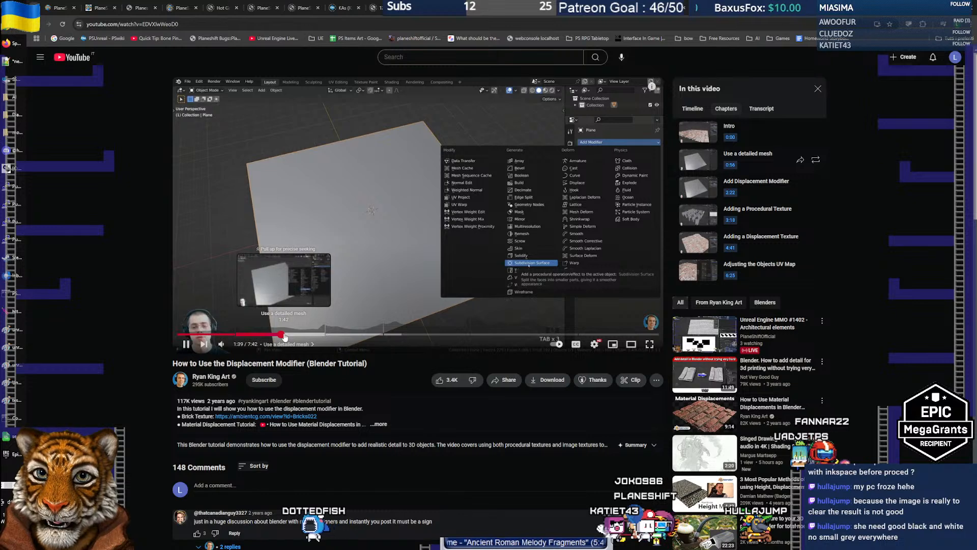
pyautogui.moveTo(283, 336); pyautogui.dragTo(285, 336)
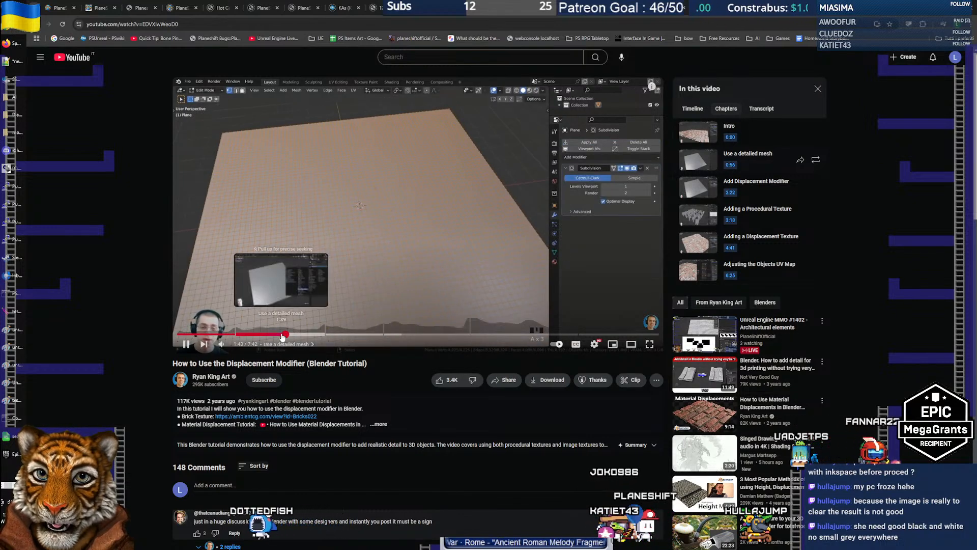
pyautogui.click(472, 248)
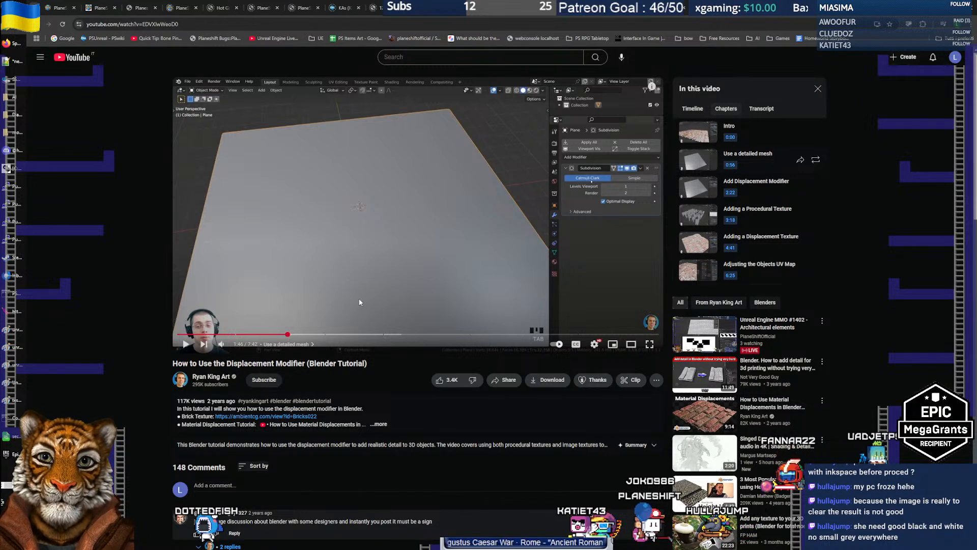
pyautogui.click(402, 281)
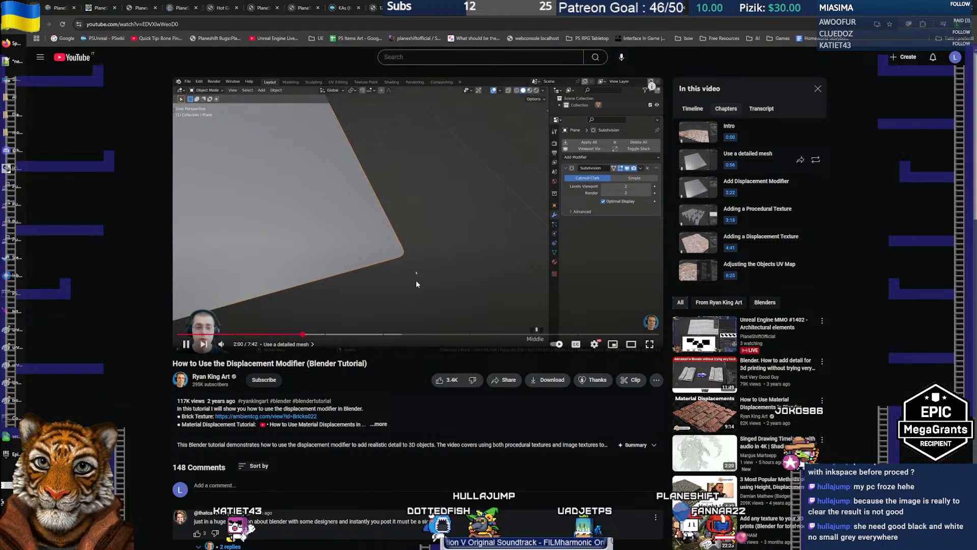
# Skip through the "Add Displacement Modifier" chapter and watch the start of "Adding a Procedural Texture" from 3:18
pyautogui.click(329, 334)
pyautogui.click(340, 336)
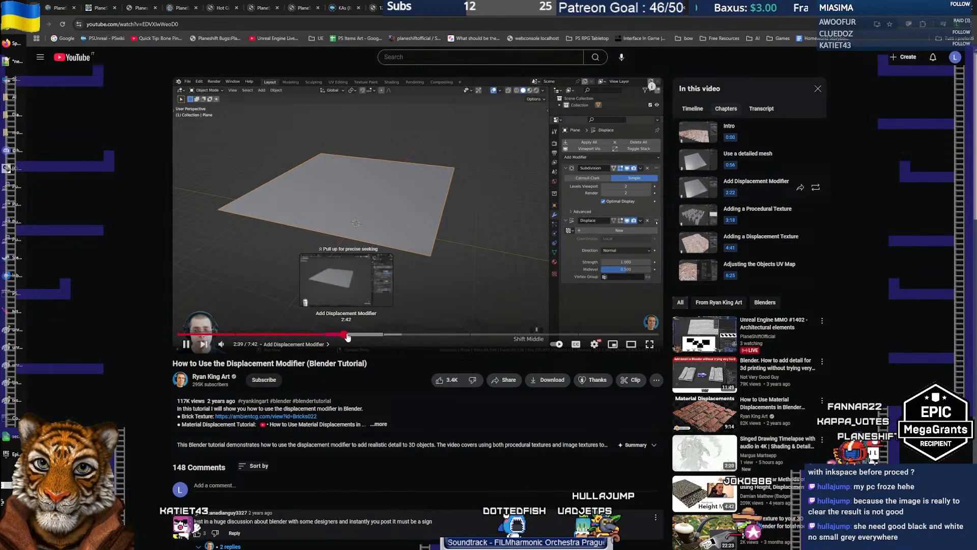
pyautogui.click(349, 335)
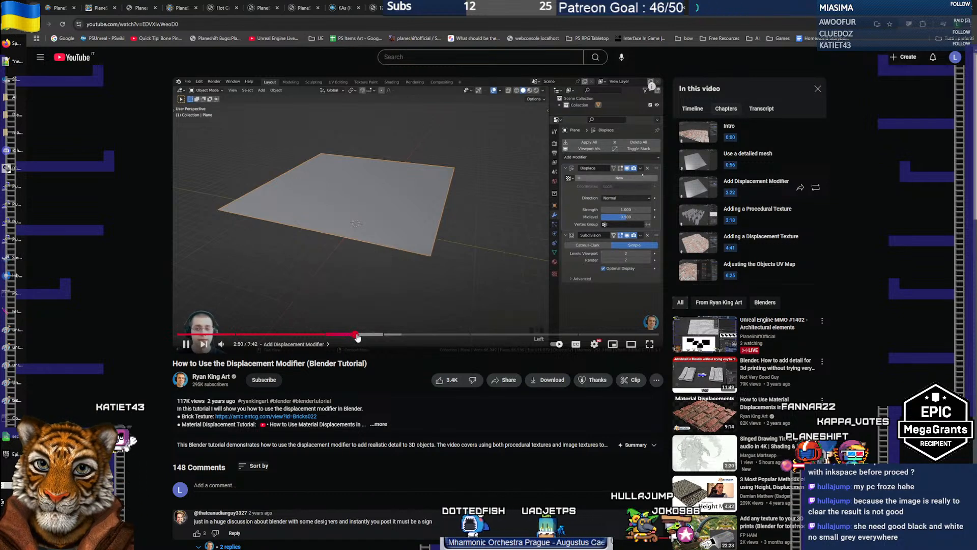
pyautogui.click(356, 336)
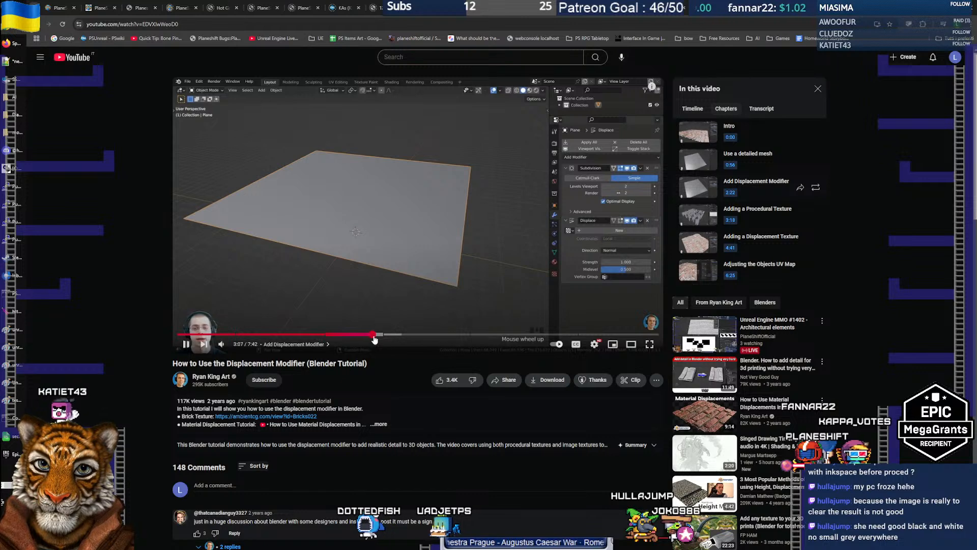
pyautogui.click(378, 336)
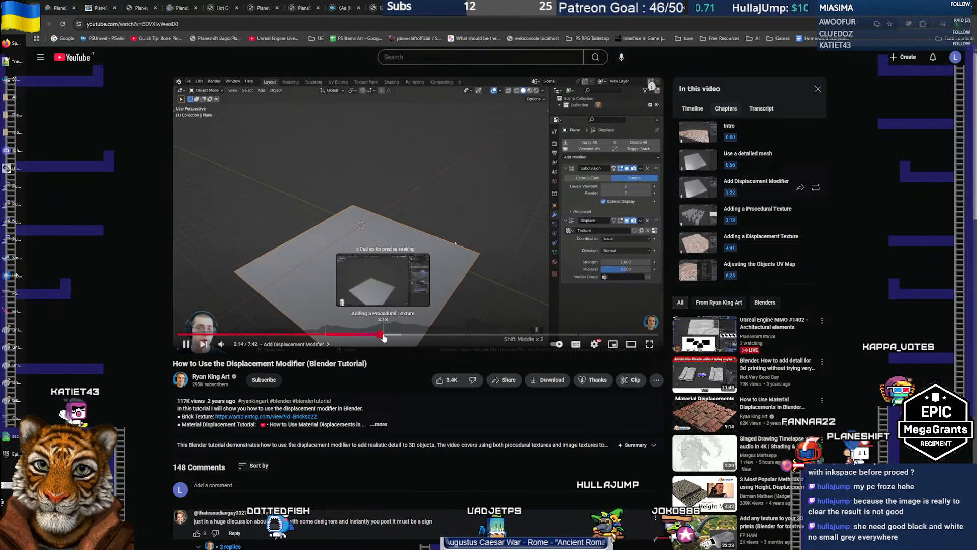
pyautogui.click(384, 337)
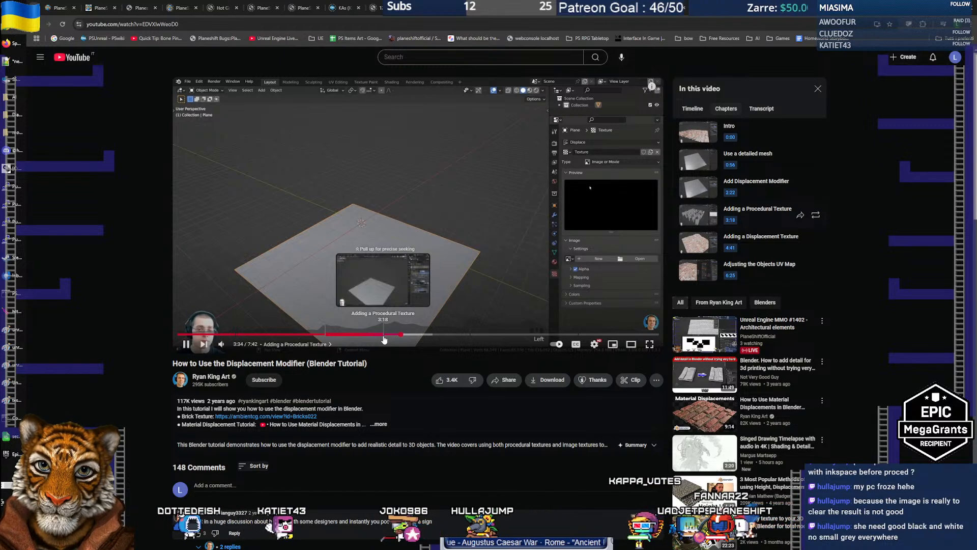
# Skip the tutorial ahead to about 3:54 to see the Clouds displacement result, and switch back to Blender
pyautogui.click(421, 337)
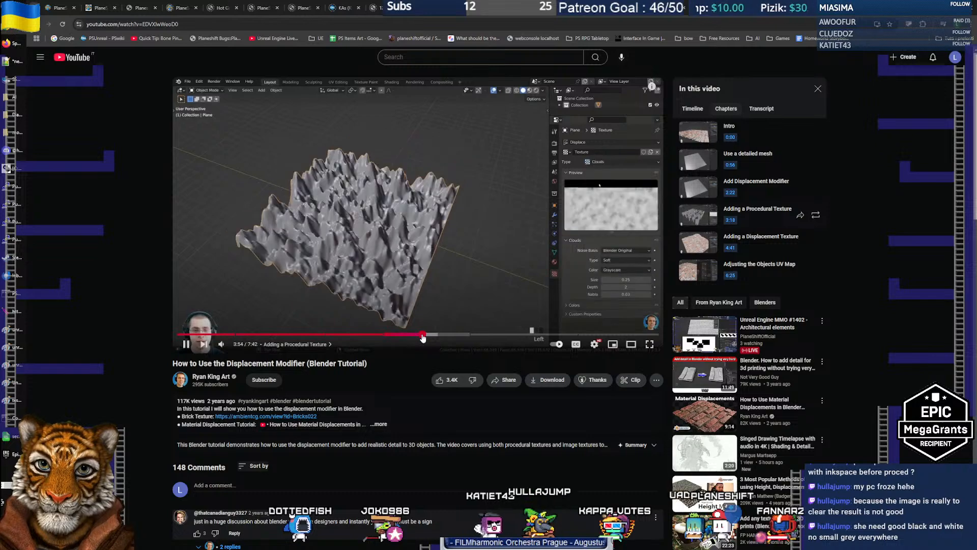
pyautogui.hotkey('alt', 'Tab')
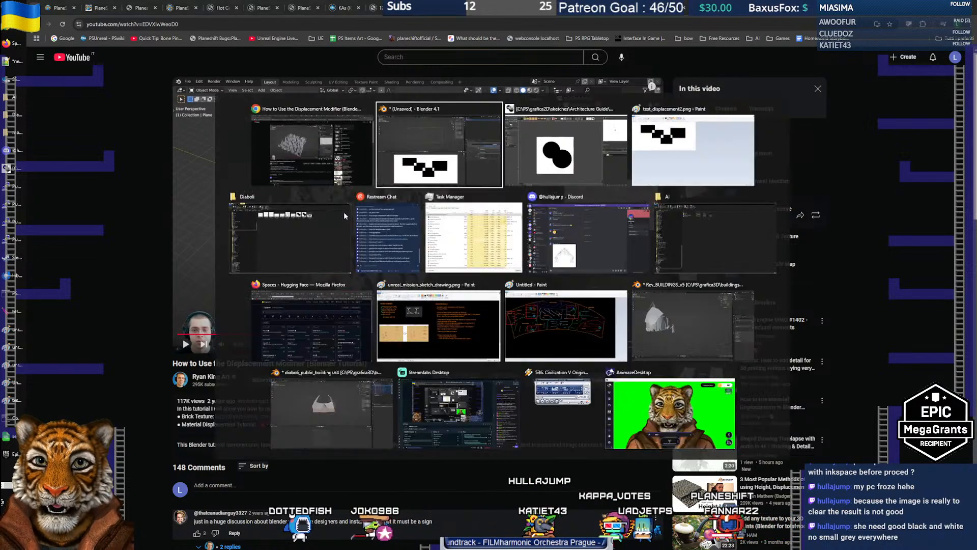
pyautogui.press('Escape')
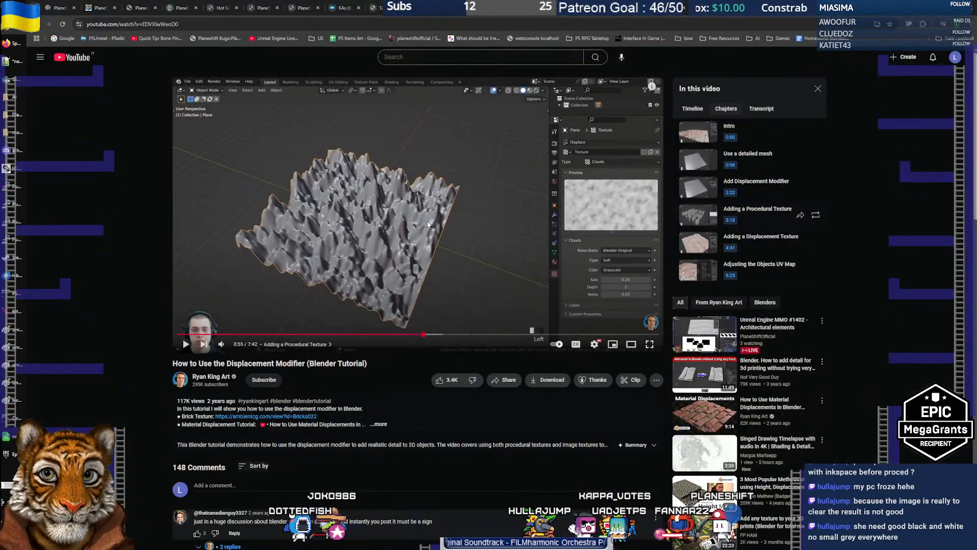
pyautogui.hotkey('alt', 'Tab')
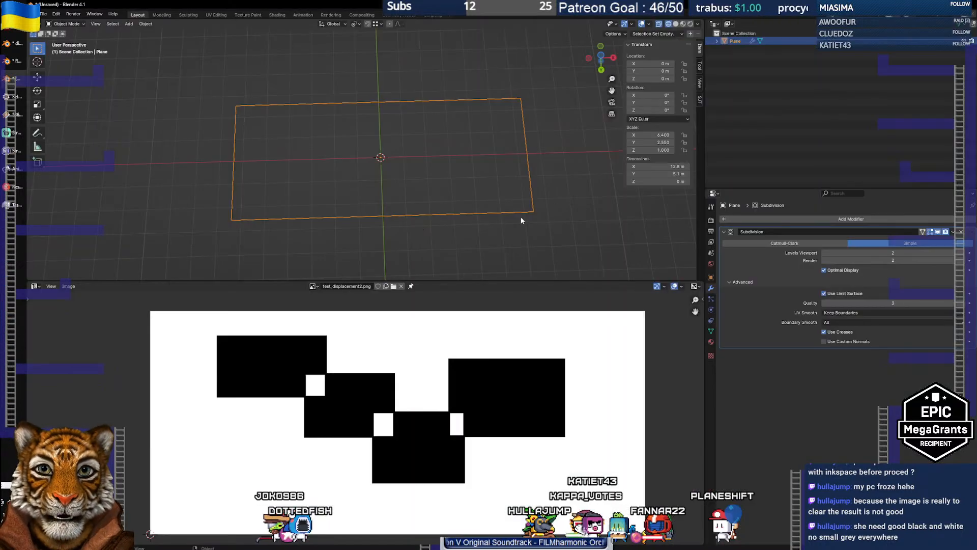
# Undo the rebuilt plane and its Subdivision modifier until the earlier plane with the Displace modifier is restored
pyautogui.moveTo(521, 221); pyautogui.dragTo(423, 189)
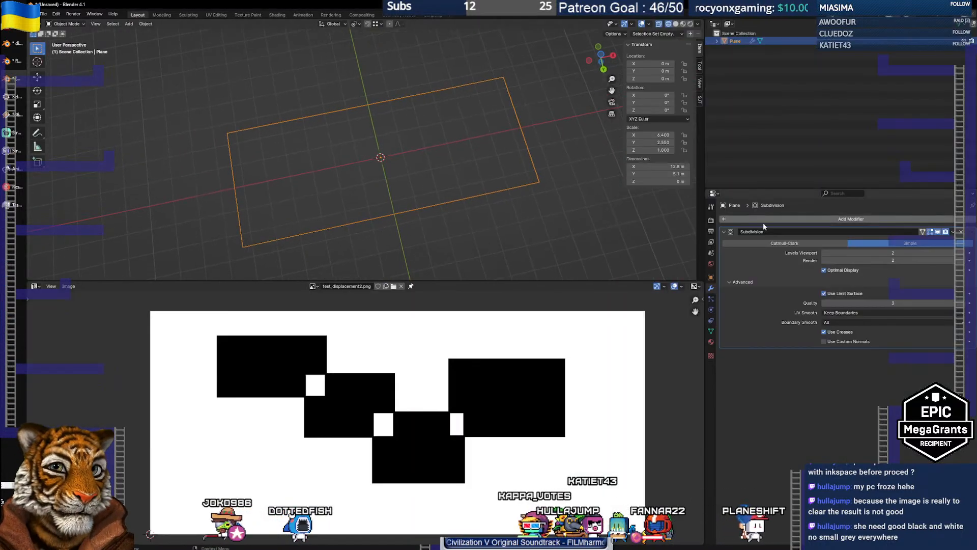
pyautogui.hotkey('ctrl', '3')
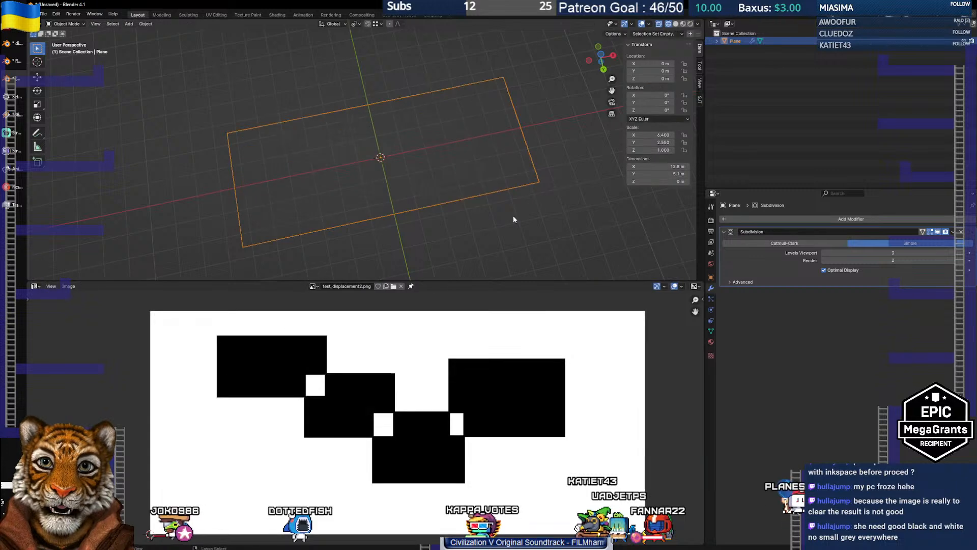
pyautogui.hotkey('ctrl', 'z')
pyautogui.hotkey('ctrl', 'z')
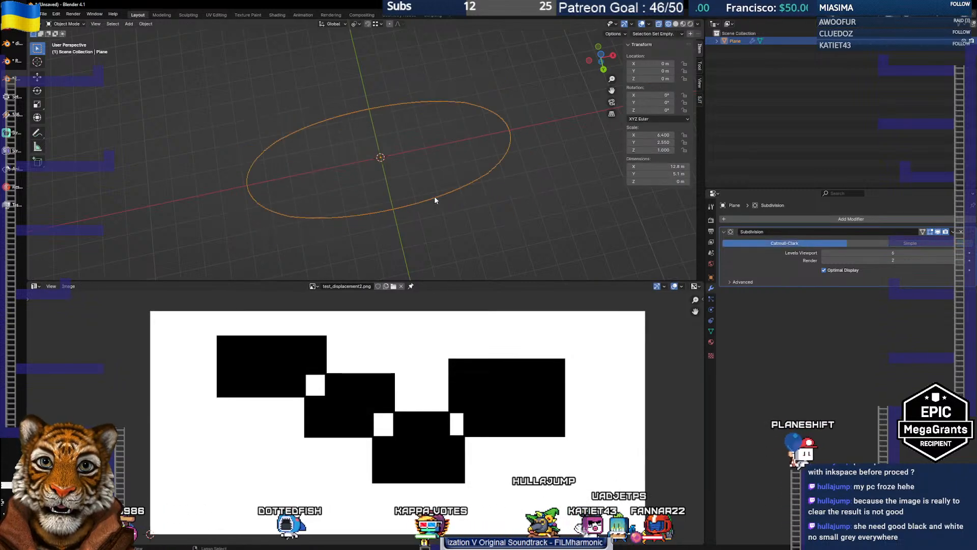
pyautogui.hotkey('ctrl', 'z')
pyautogui.hotkey('ctrl', 'z')
pyautogui.hotkey('ctrl', 'z')
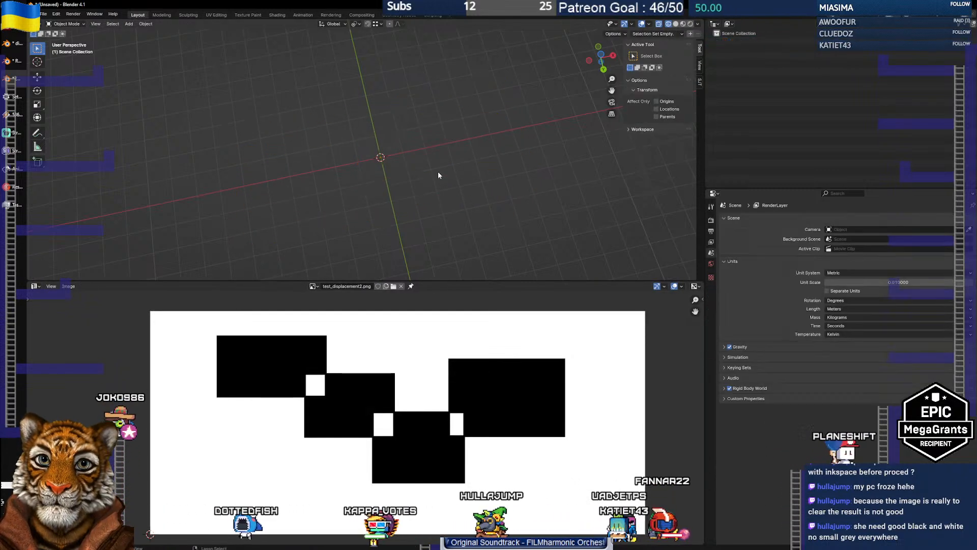
pyautogui.moveTo(383, 184); pyautogui.dragTo(424, 162)
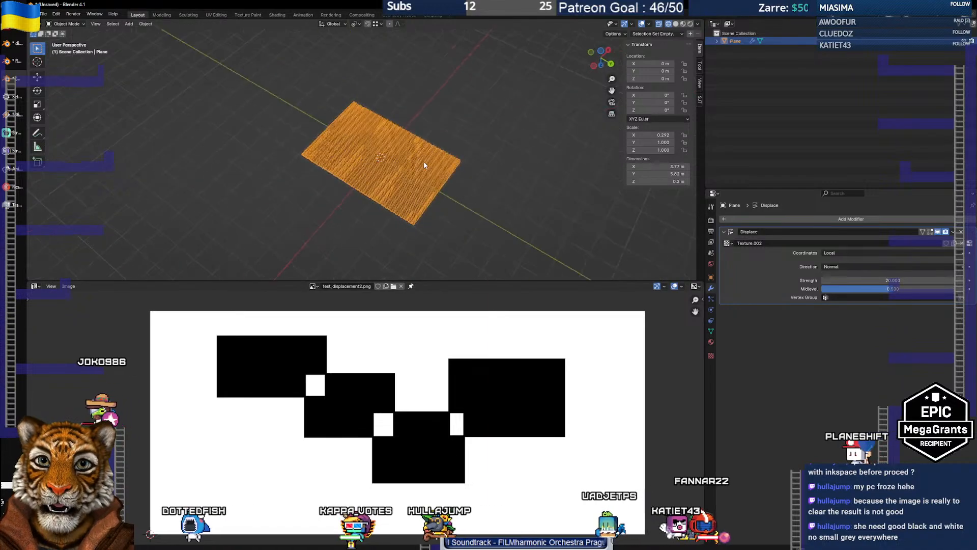
pyautogui.scroll(8, 387, 178)
pyautogui.scroll(-8, 386, 176)
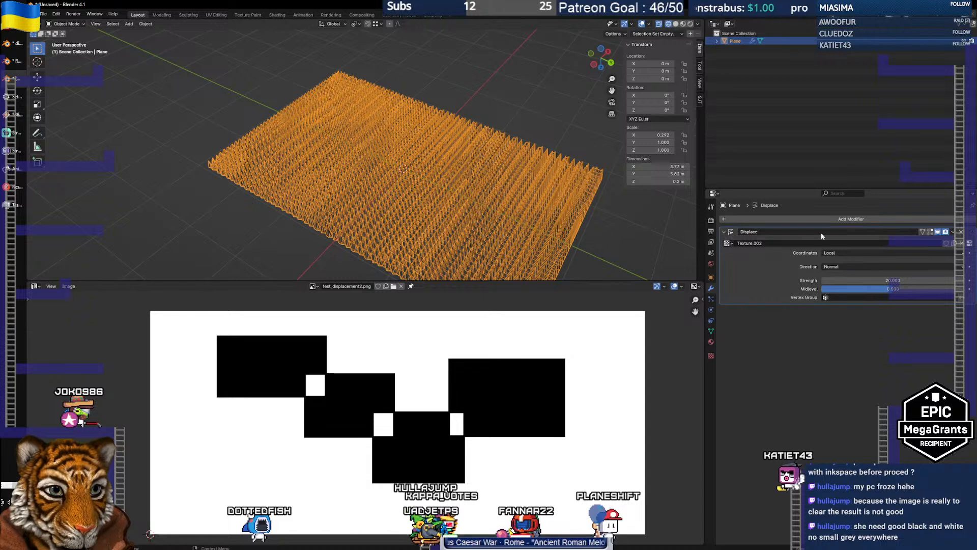
# Change the Displace modifier's texture type from Image or Movie to Clouds and inspect the wireframe
pyautogui.click(968, 243)
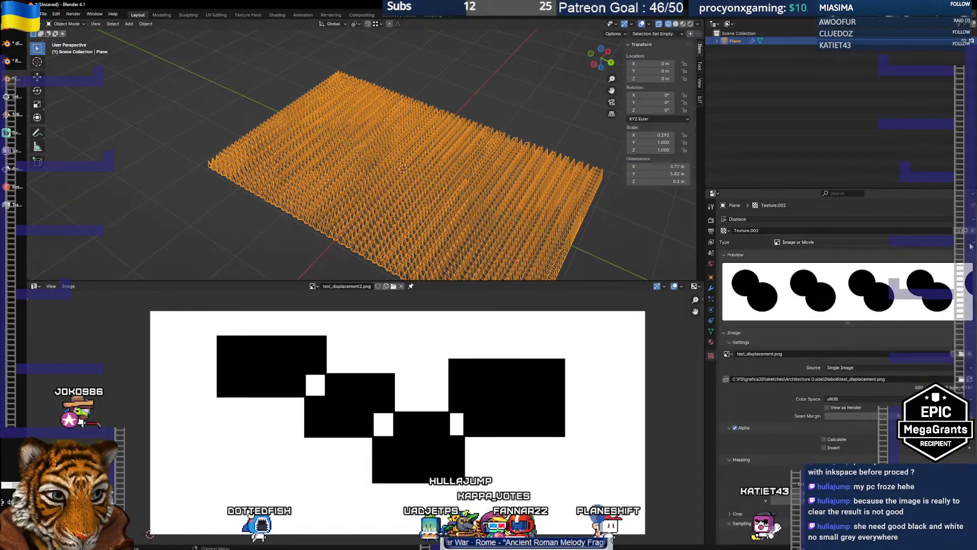
pyautogui.click(796, 242)
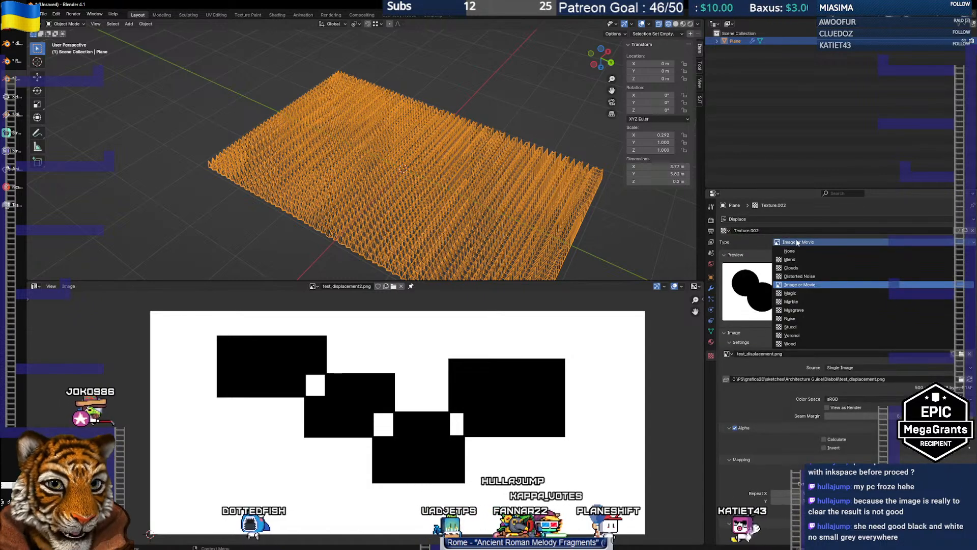
pyautogui.click(794, 268)
pyautogui.scroll(8, 436, 234)
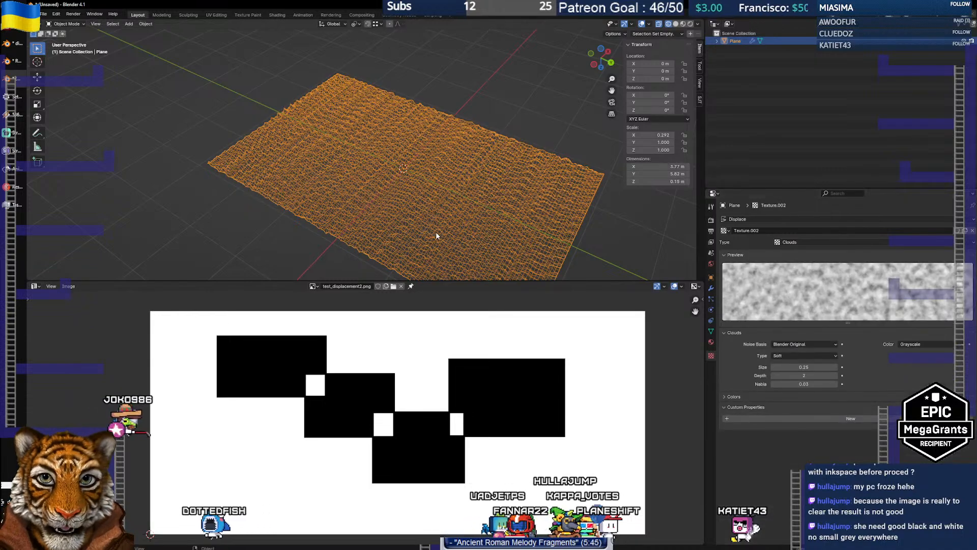
pyautogui.scroll(-5, 436, 236)
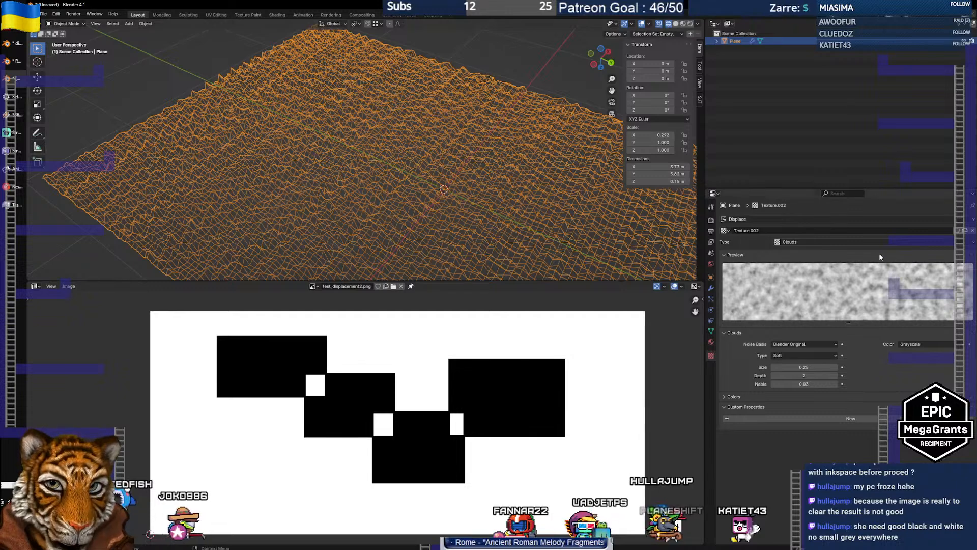
# Try the Magic and Marble types on the displacement texture and compare their effect on the plane
pyautogui.click(807, 242)
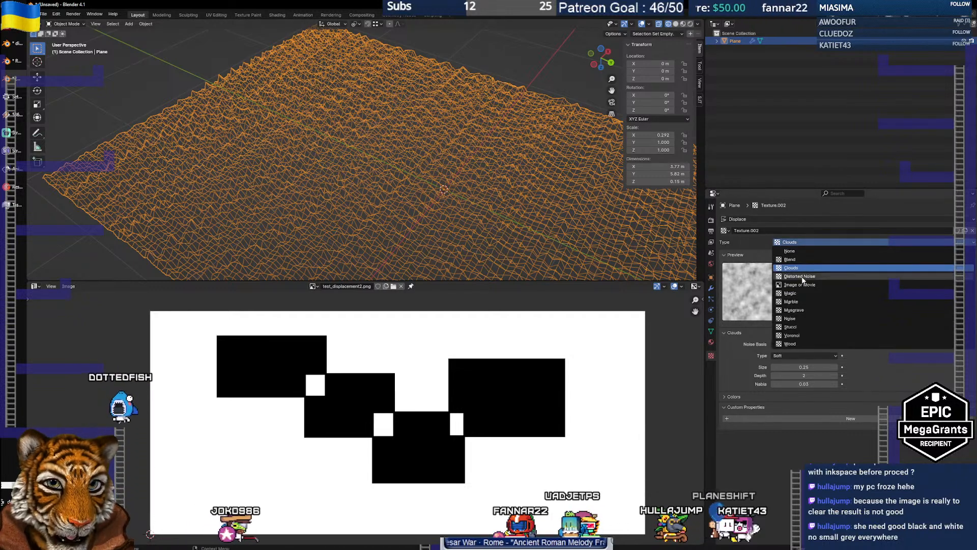
pyautogui.click(803, 293)
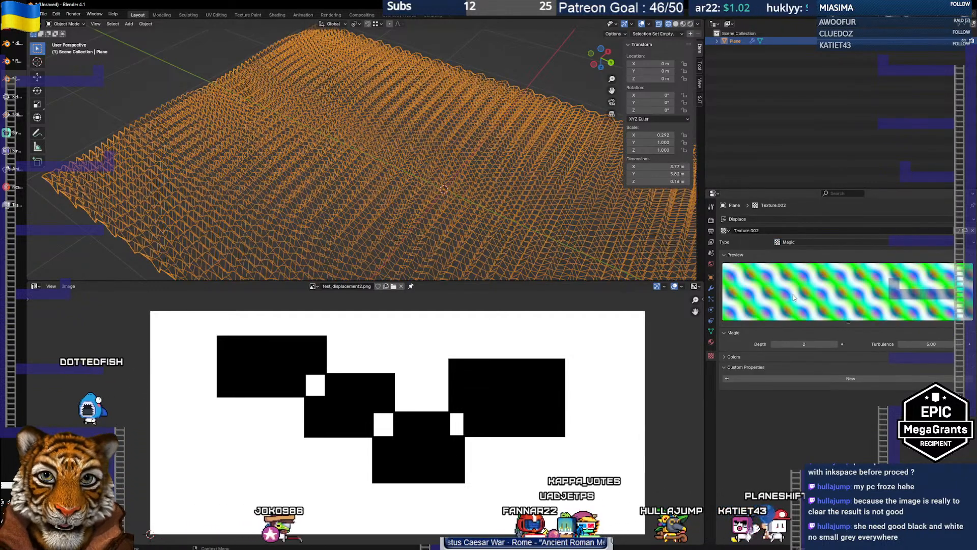
pyautogui.click(805, 243)
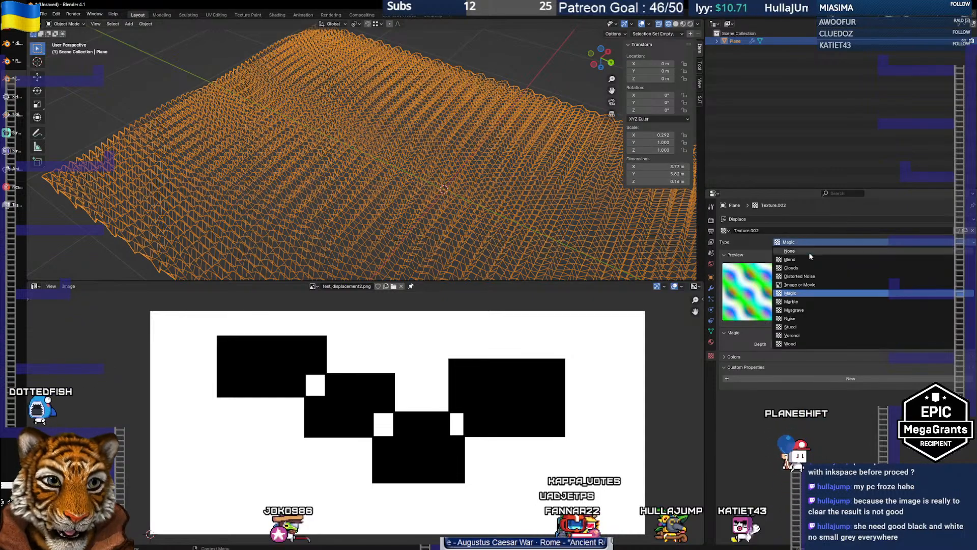
pyautogui.click(797, 301)
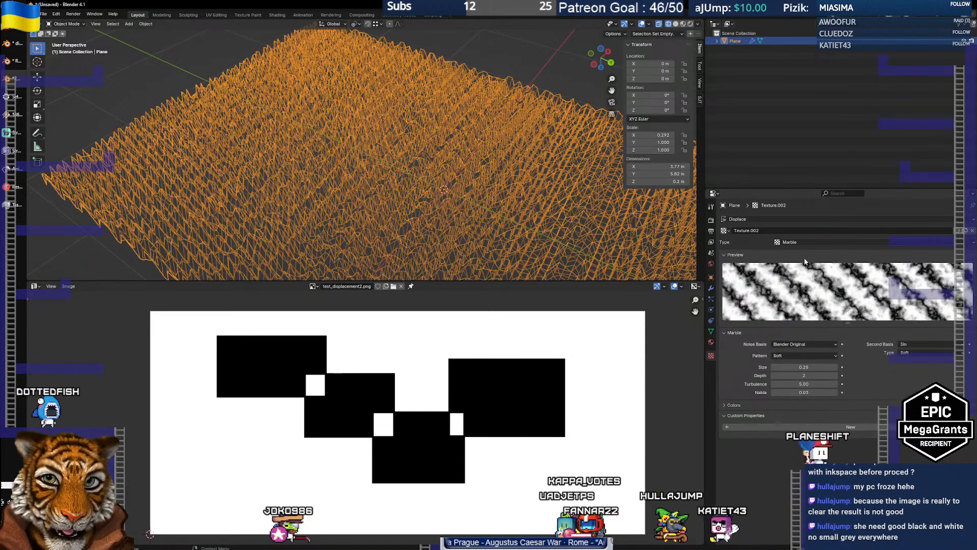
pyautogui.moveTo(558, 231); pyautogui.dragTo(471, 210)
# Try the Musgrave, Noise, Stucci and Voronoi types on the displacement texture in turn
pyautogui.click(797, 242)
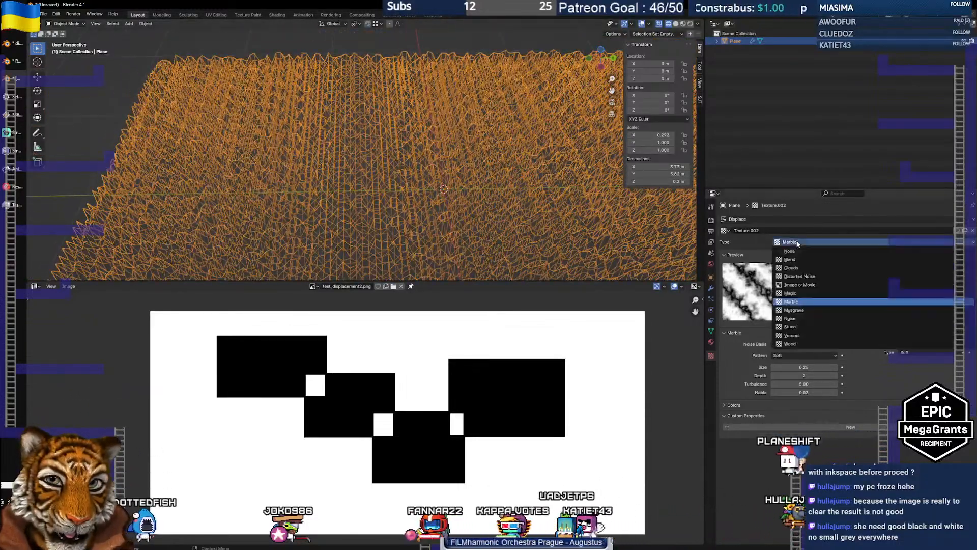
pyautogui.click(794, 310)
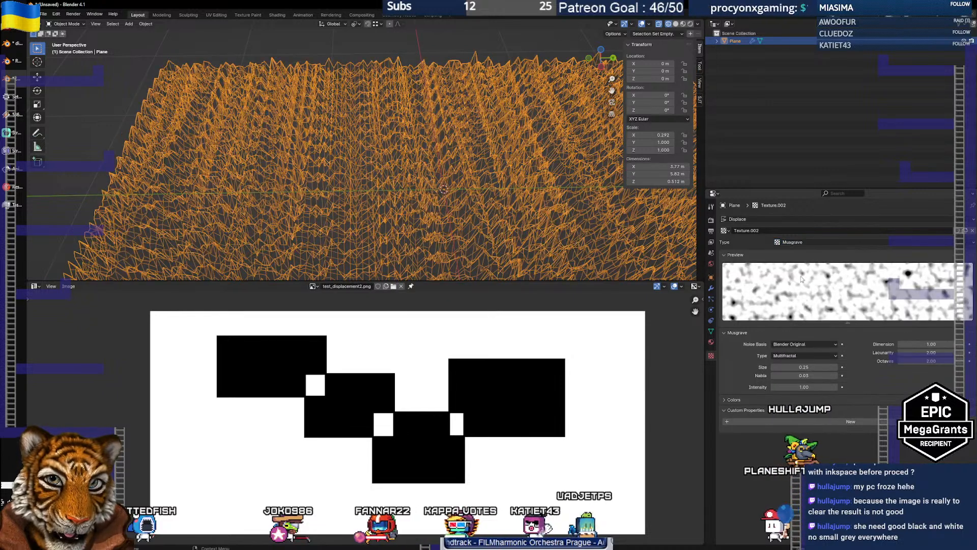
pyautogui.click(796, 243)
pyautogui.click(797, 318)
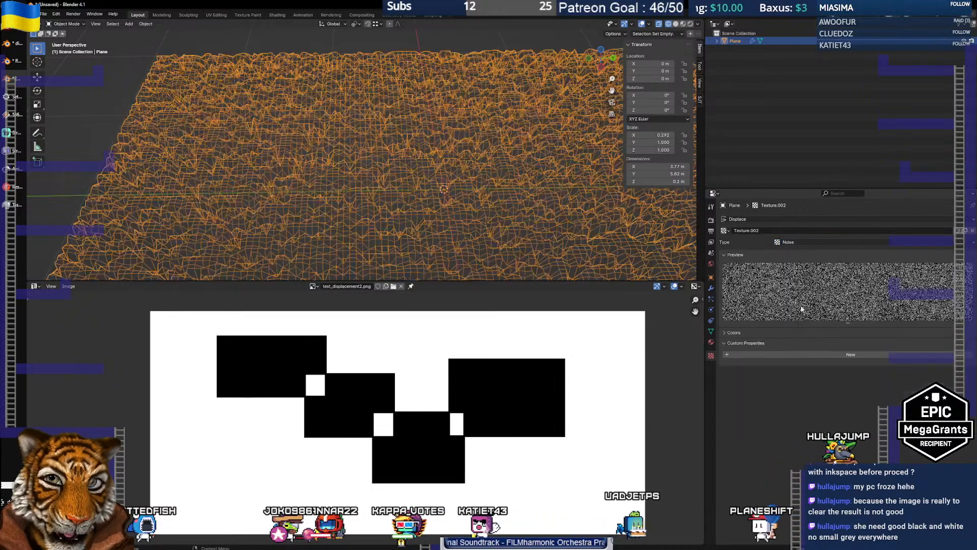
pyautogui.click(802, 241)
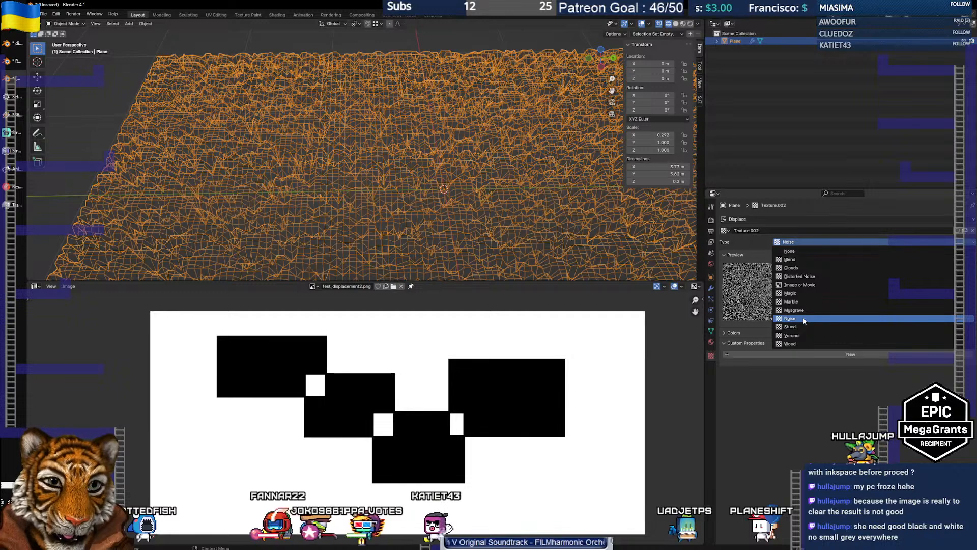
pyautogui.click(801, 326)
pyautogui.click(800, 241)
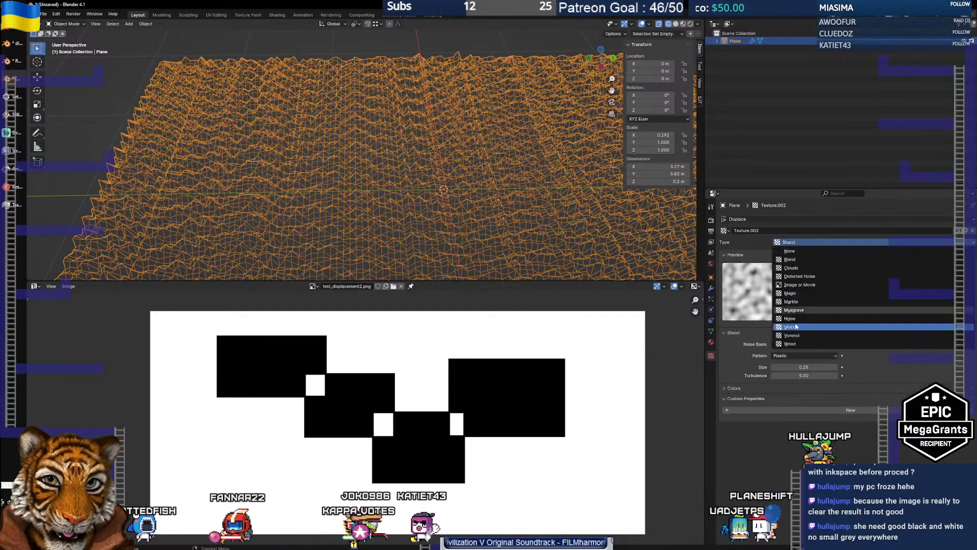
pyautogui.click(793, 334)
# Set the displacement texture's type to Wood and show the plane in Material Preview shading
pyautogui.click(804, 243)
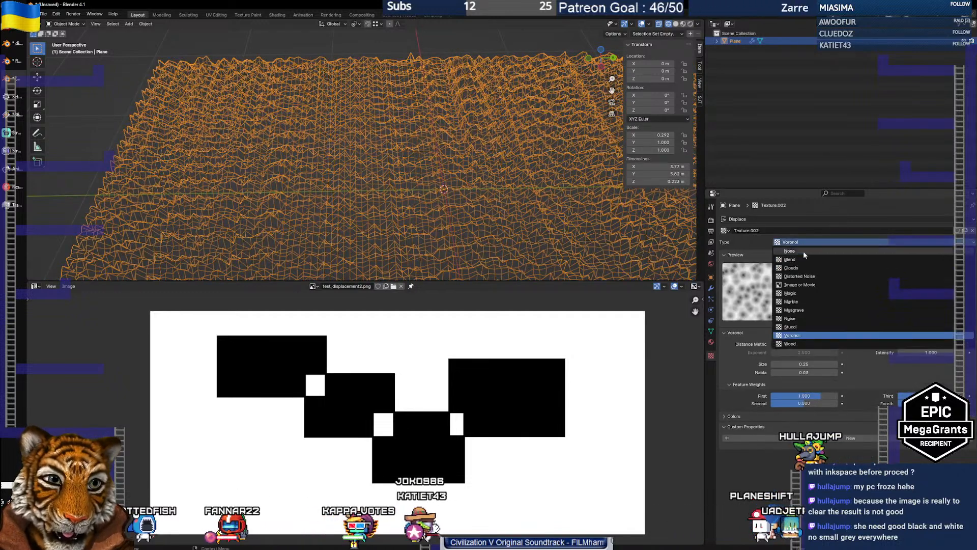
pyautogui.click(801, 341)
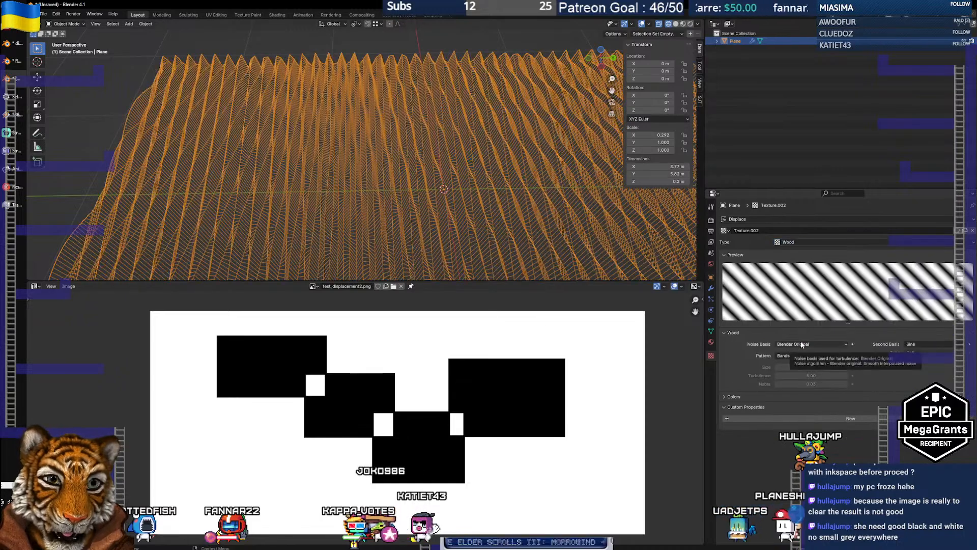
pyautogui.moveTo(410, 218); pyautogui.dragTo(565, 103)
pyautogui.click(682, 24)
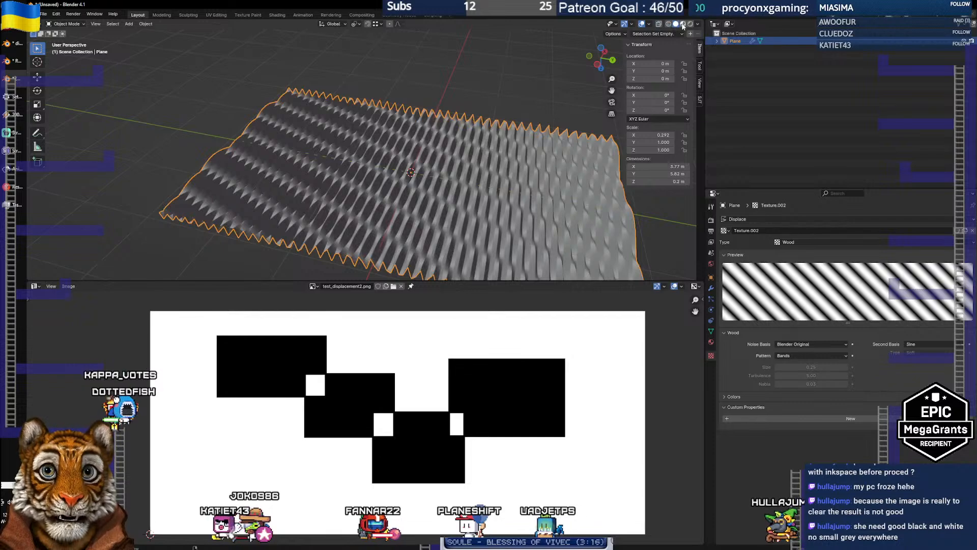
pyautogui.moveTo(423, 166); pyautogui.dragTo(443, 165)
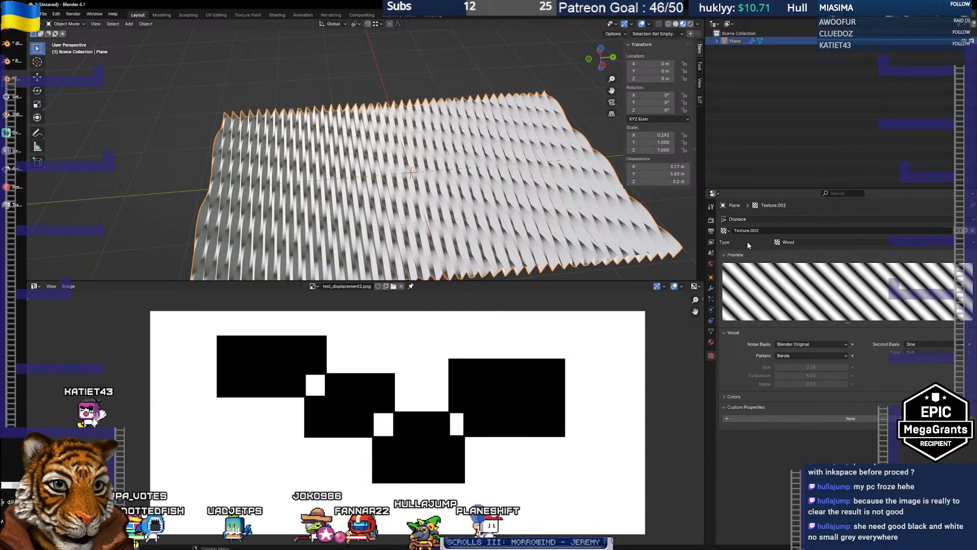
# Try Global texture coordinates on the Displace modifier and return them to Local
pyautogui.click(711, 288)
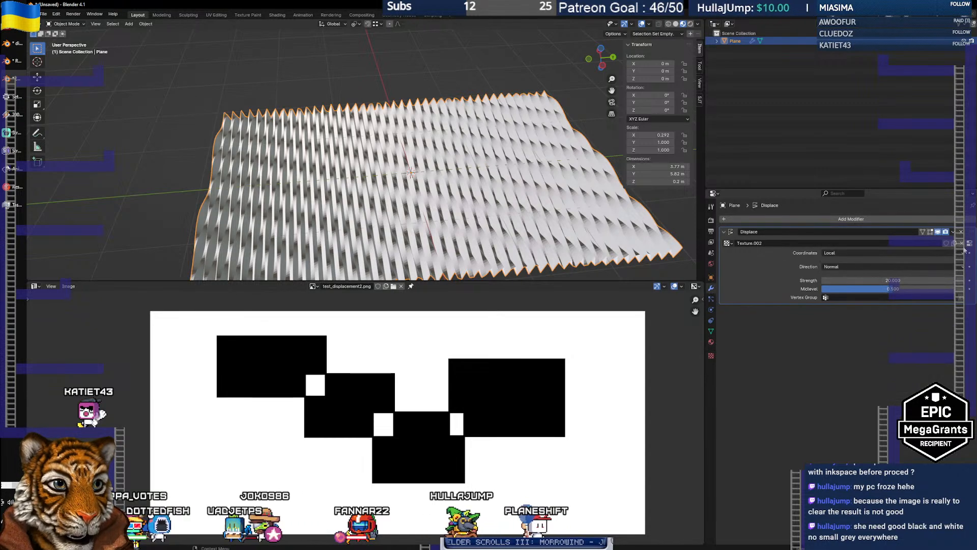
pyautogui.click(842, 254)
pyautogui.click(836, 269)
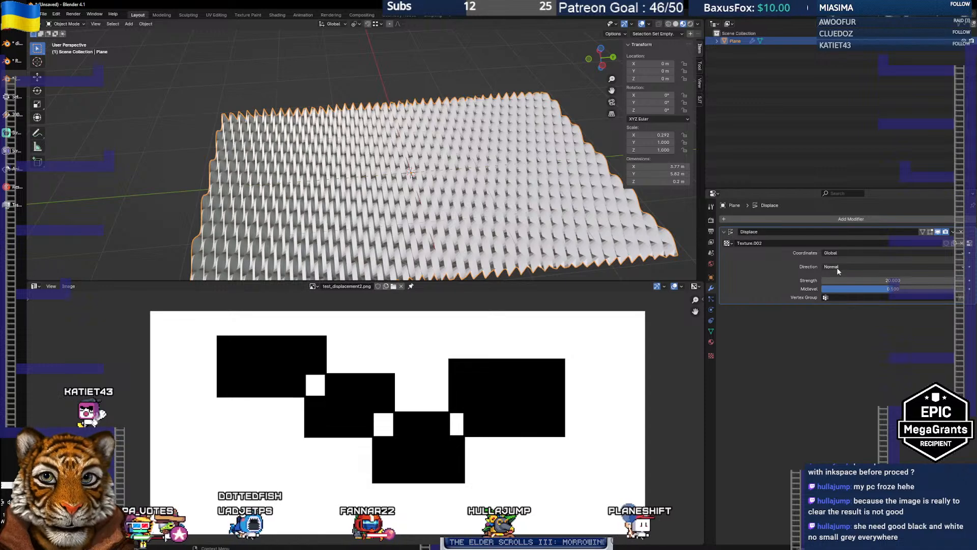
pyautogui.click(839, 253)
pyautogui.click(840, 261)
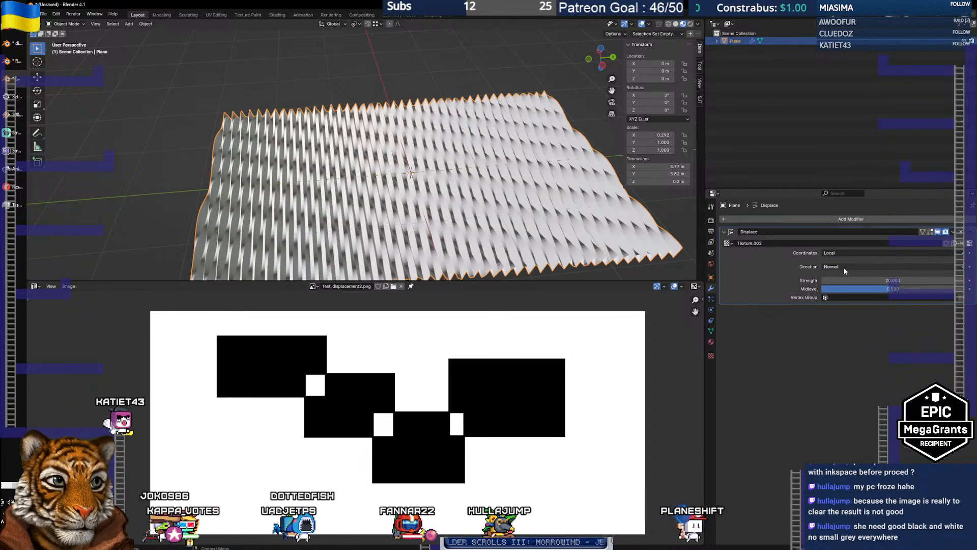
# Leave the Displace modifier's strength as it is and raise its midlevel slightly
pyautogui.click(857, 279)
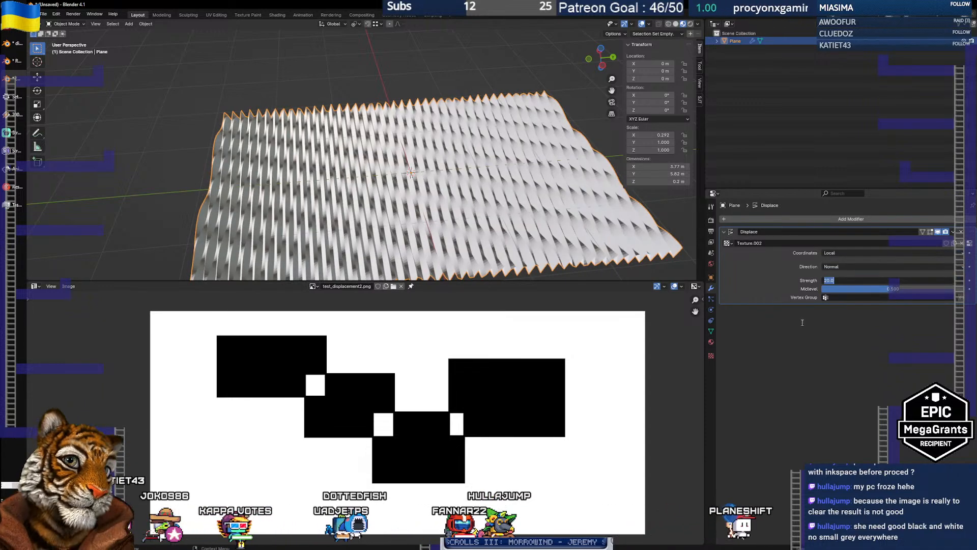
pyautogui.moveTo(889, 288)
pyautogui.mouseDown()
pyautogui.moveTo(916, 288)
pyautogui.moveTo(902, 290)
pyautogui.mouseUp()
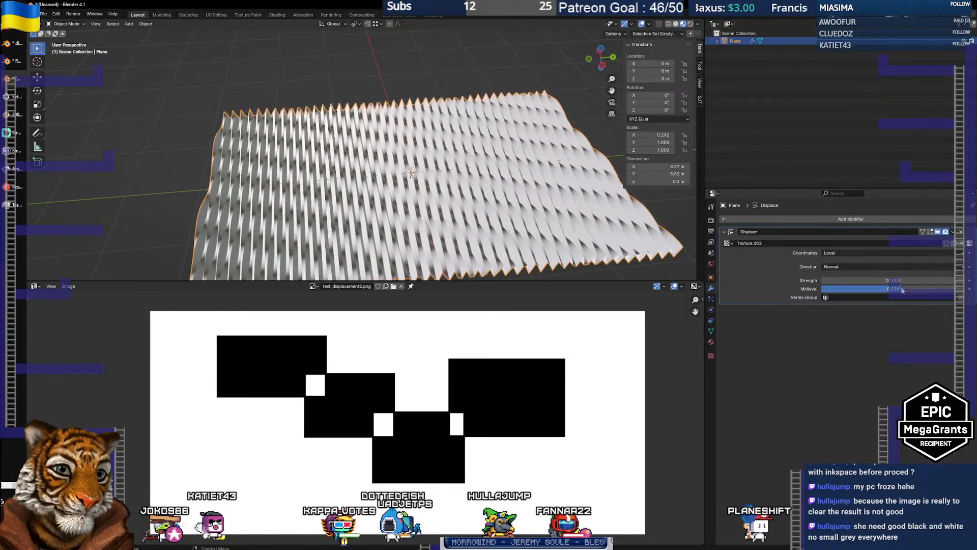
# Try Object texture coordinates on the Displace modifier and return them to Local
pyautogui.click(865, 253)
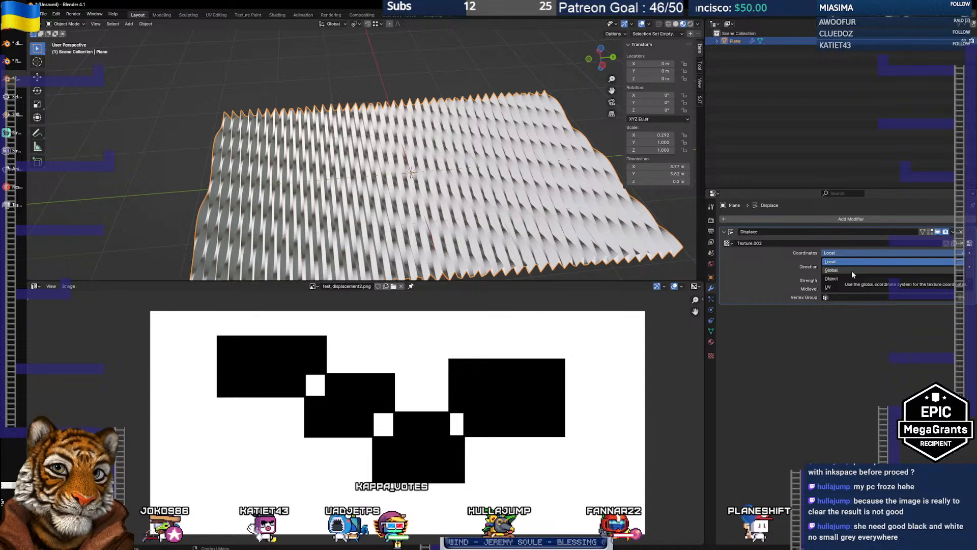
pyautogui.click(850, 277)
pyautogui.click(854, 252)
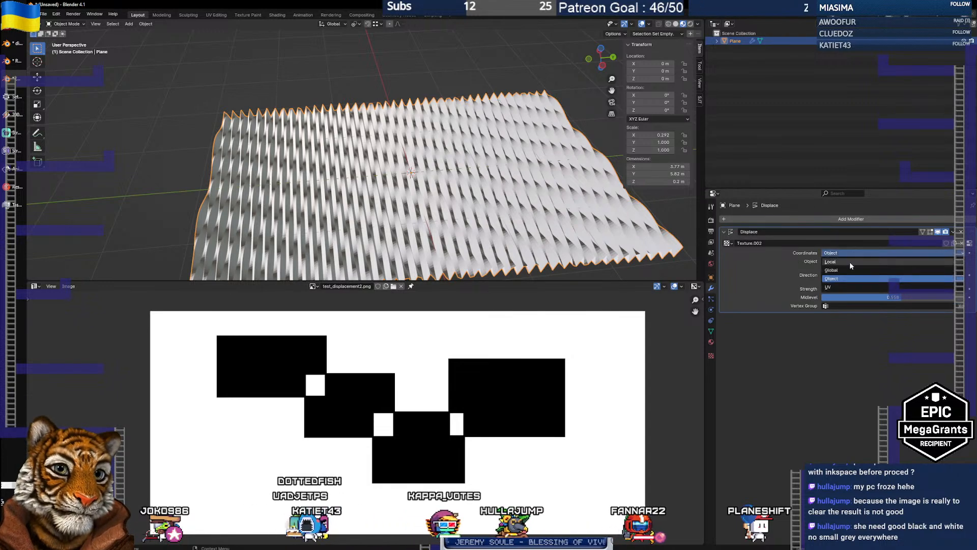
pyautogui.click(848, 270)
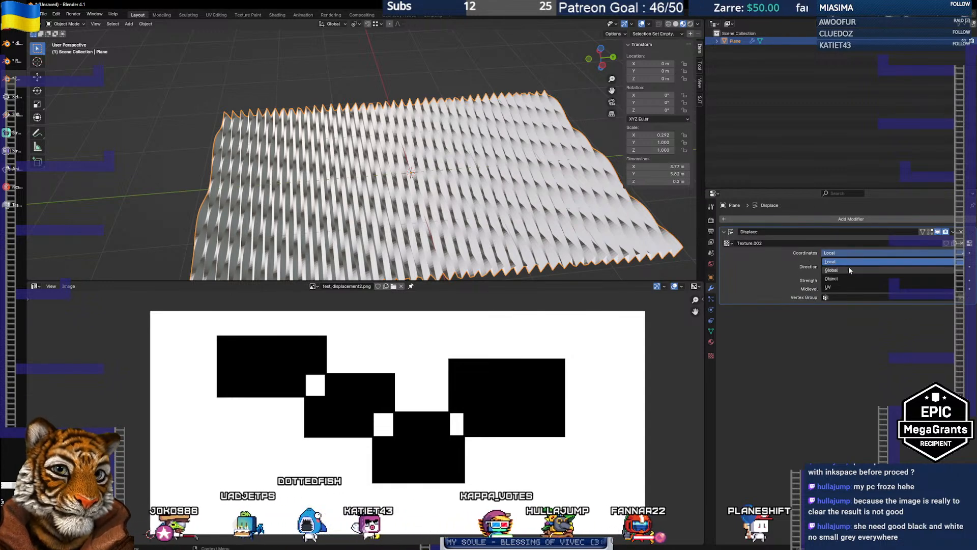
pyautogui.click(850, 251)
pyautogui.click(847, 260)
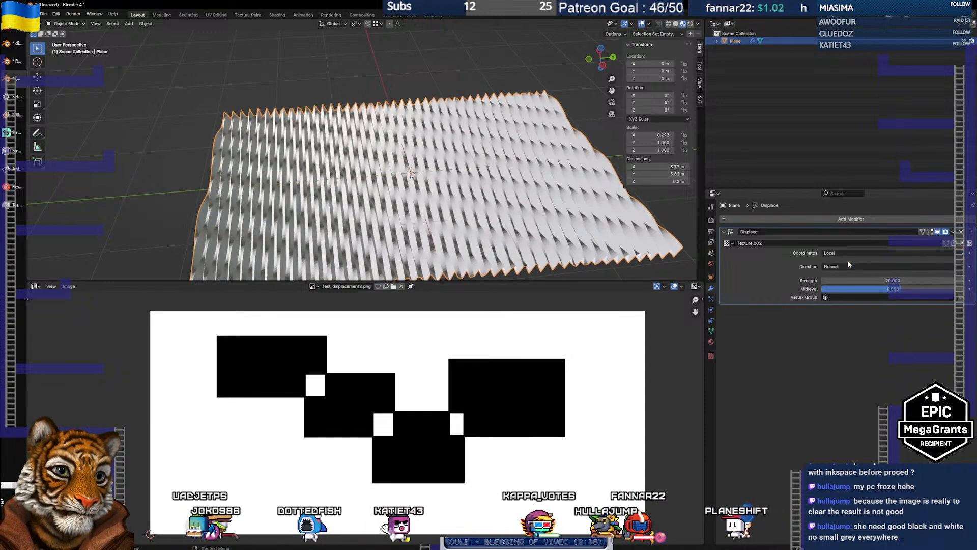
# Examine the Wood texture's settings and the shape of the displaced ridges on the plane, up close and from several angles
pyautogui.click(970, 244)
pyautogui.moveTo(448, 178); pyautogui.dragTo(450, 236)
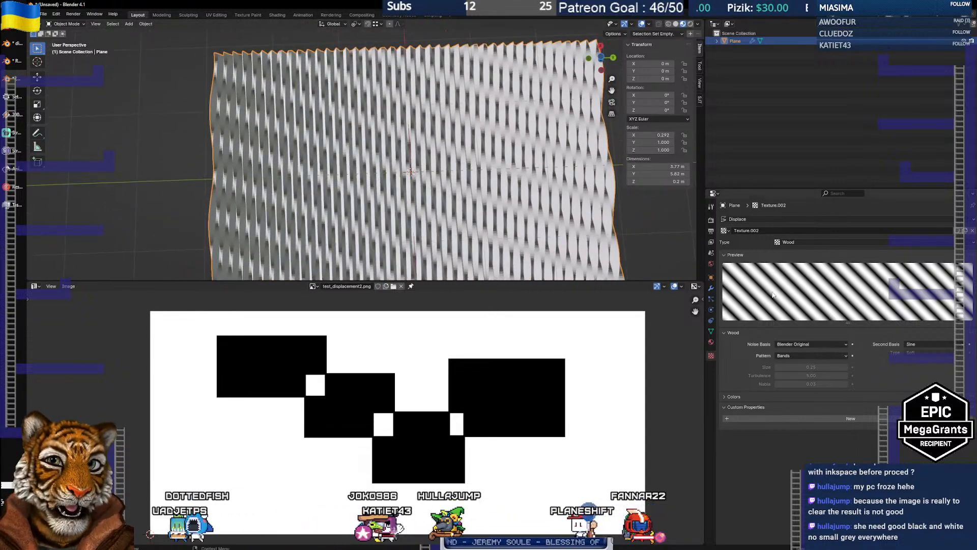
pyautogui.moveTo(612, 223); pyautogui.dragTo(387, 162)
pyautogui.scroll(10, 382, 163)
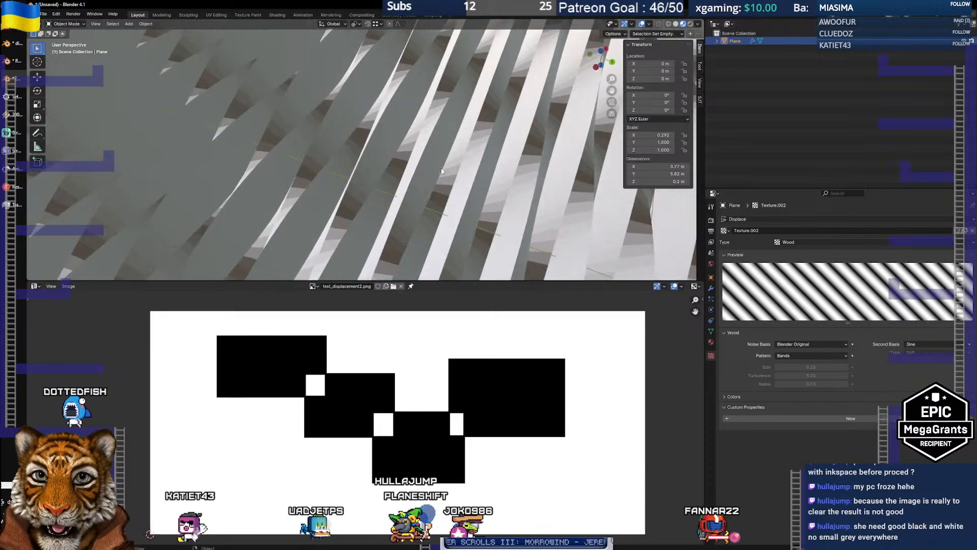
pyautogui.scroll(-6, 463, 151)
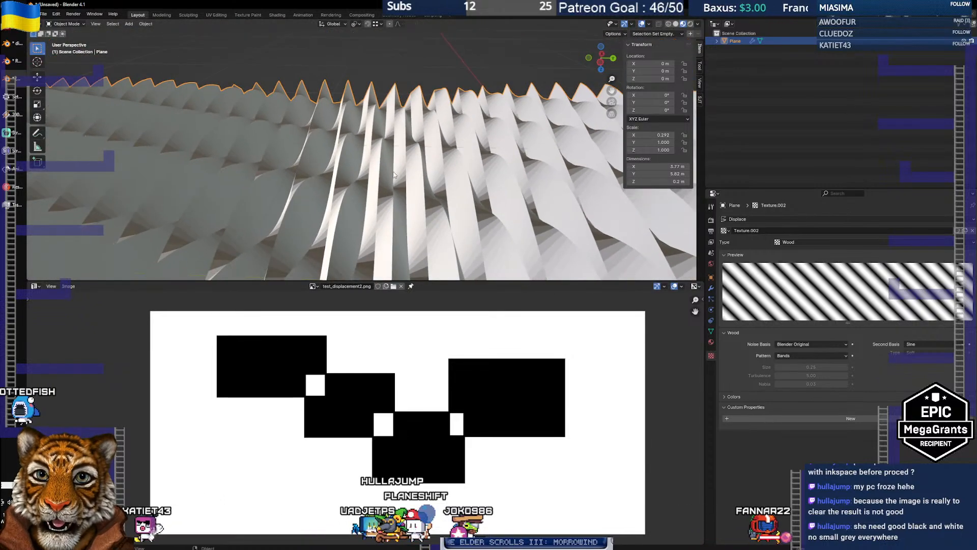
pyautogui.press('Tab')
pyautogui.press('Tab')
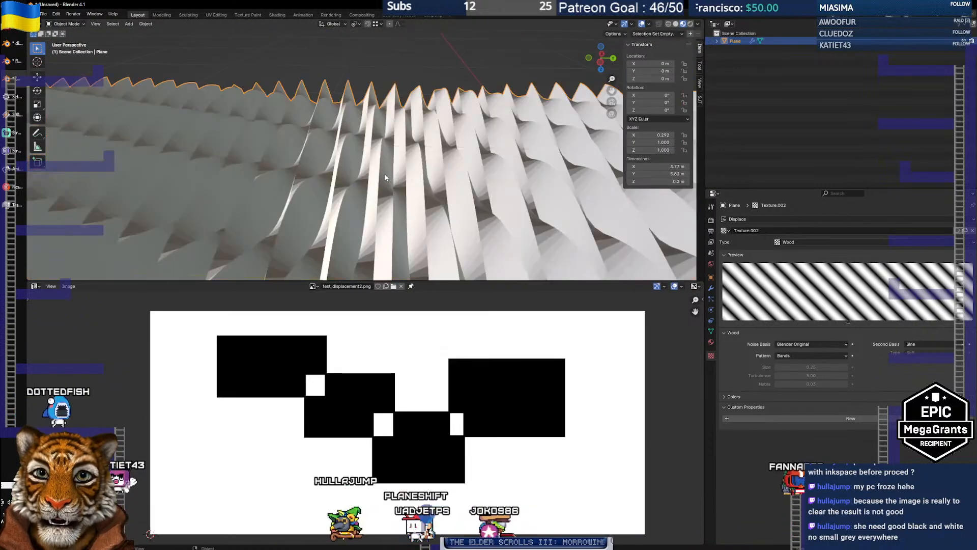
pyautogui.moveTo(385, 164); pyautogui.dragTo(259, 191)
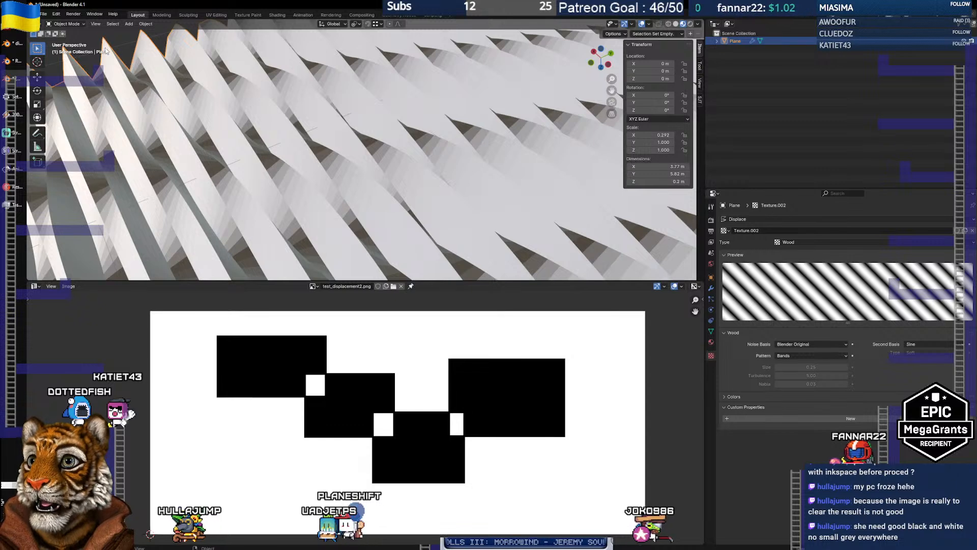
pyautogui.scroll(-3, 161, 123)
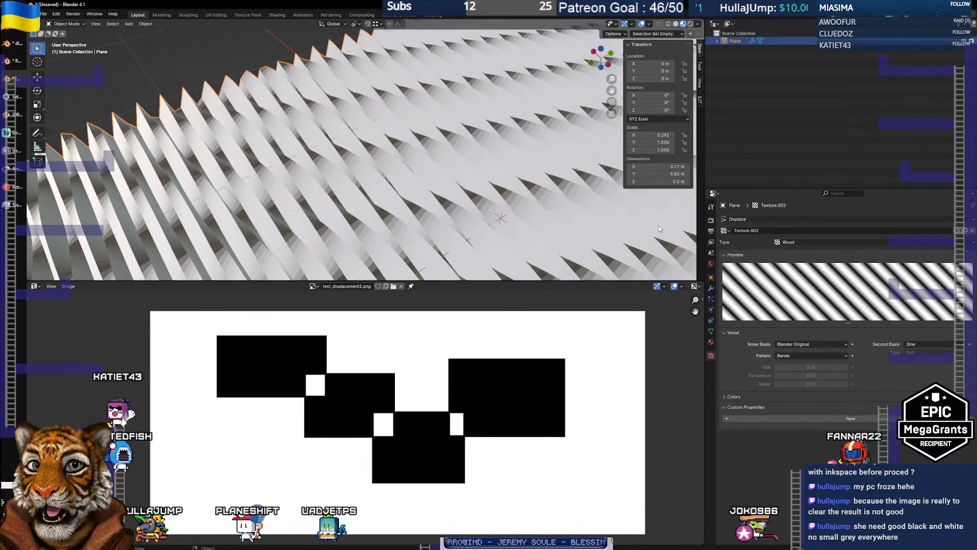
pyautogui.moveTo(568, 207); pyautogui.dragTo(320, 163)
pyautogui.scroll(-4, 321, 163)
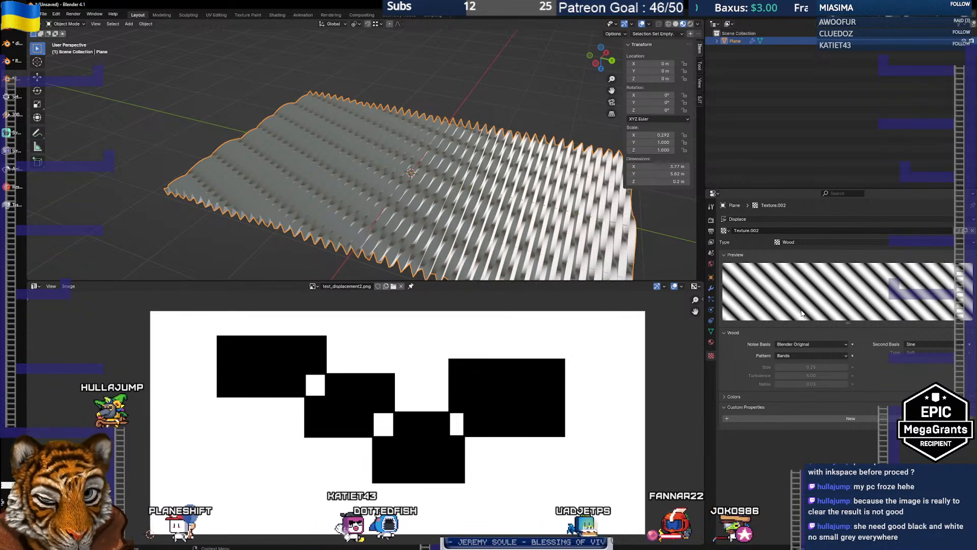
# Check the displacement tutorial video in the browser and set the displacement texture's type to Clouds back in Blender
pyautogui.click(797, 243)
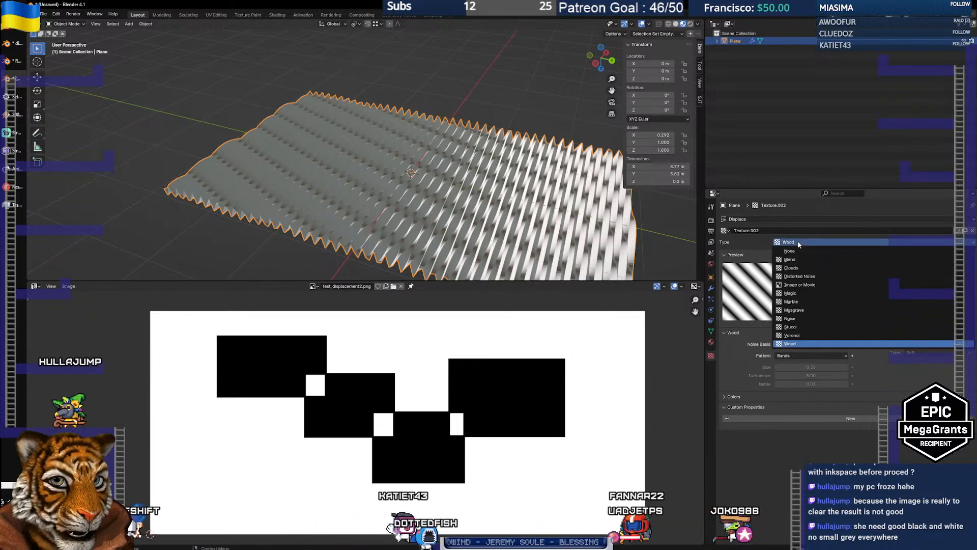
pyautogui.click(798, 242)
pyautogui.hotkey('alt', 'Tab')
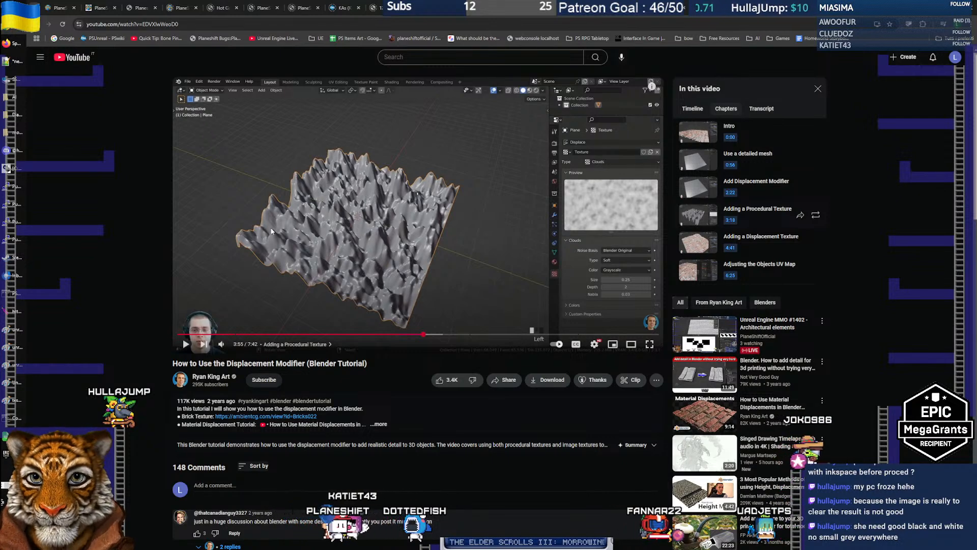
pyautogui.hotkey('alt', 'Tab')
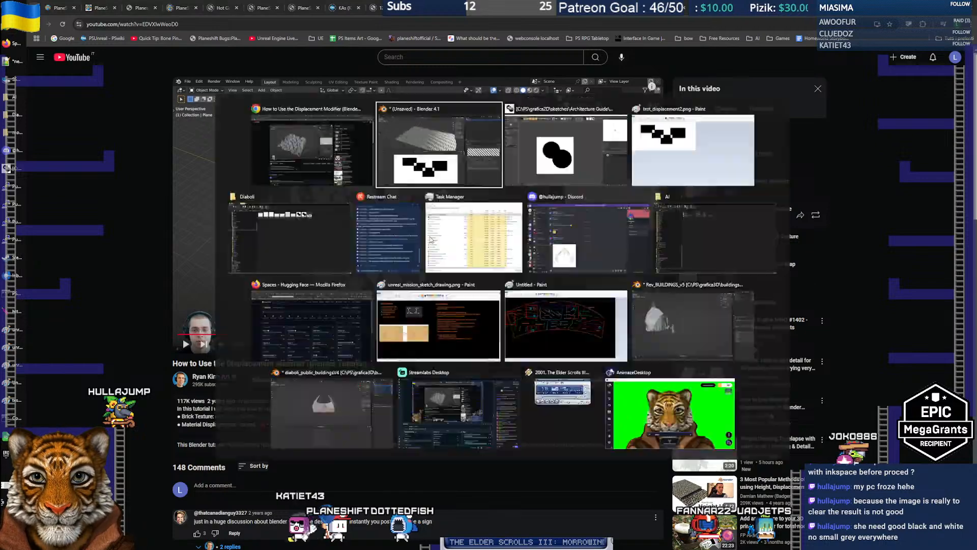
pyautogui.click(805, 242)
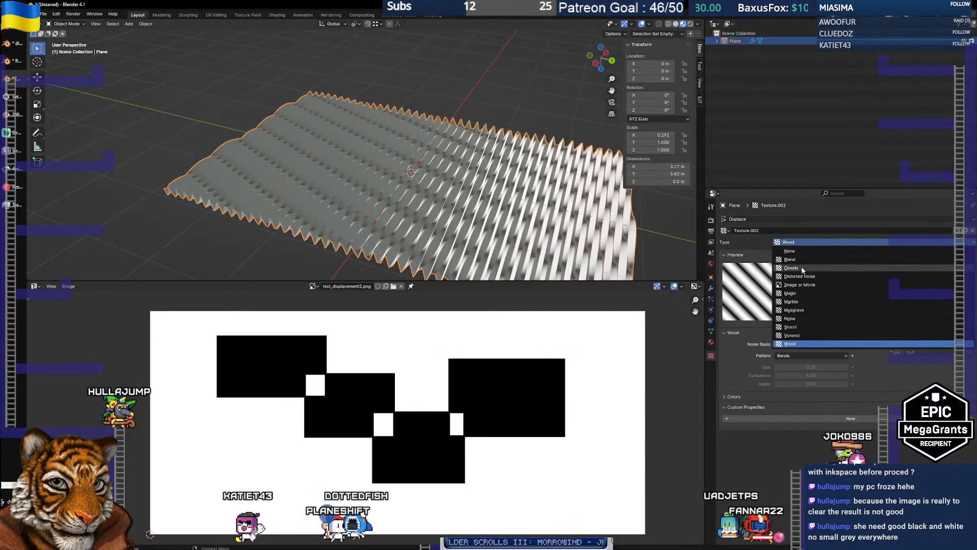
pyautogui.click(801, 267)
# Examine the plane's Clouds displacement from low and high angles, near and far
pyautogui.moveTo(336, 212); pyautogui.dragTo(352, 182)
pyautogui.scroll(6, 350, 179)
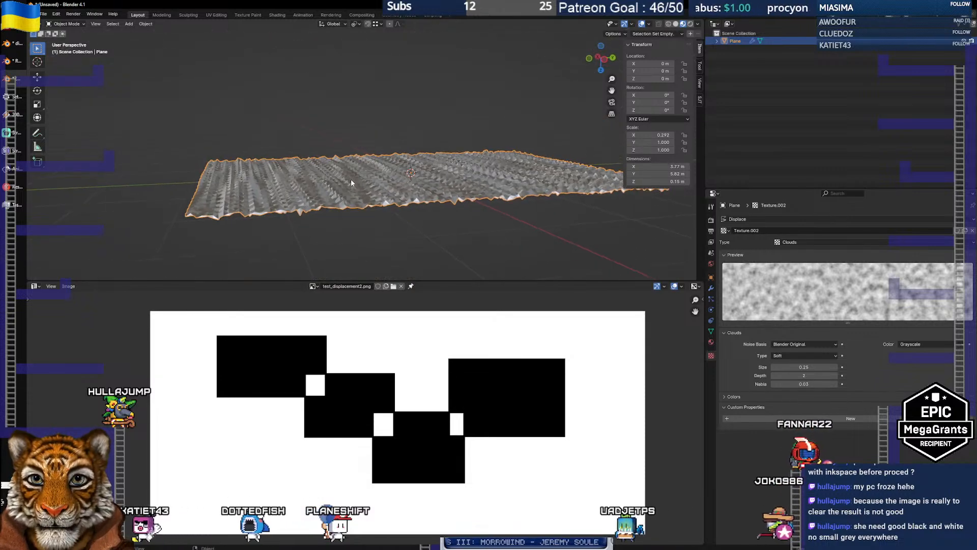
pyautogui.moveTo(410, 243)
pyautogui.mouseDown()
pyautogui.moveTo(380, 211)
pyautogui.moveTo(415, 246)
pyautogui.moveTo(423, 235)
pyautogui.mouseUp()
pyautogui.scroll(-6, 381, 222)
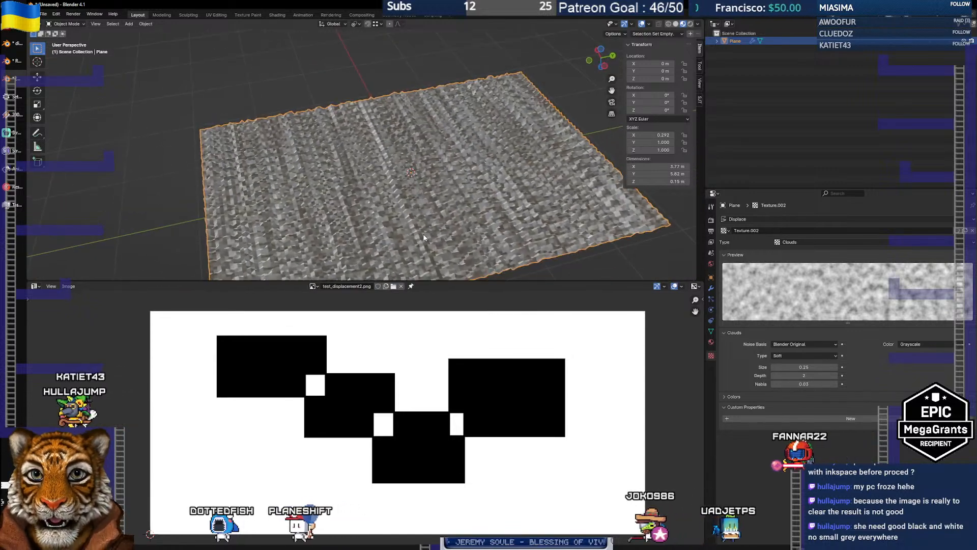
pyautogui.scroll(-3, 422, 235)
pyautogui.scroll(3, 423, 235)
pyautogui.scroll(5, 423, 238)
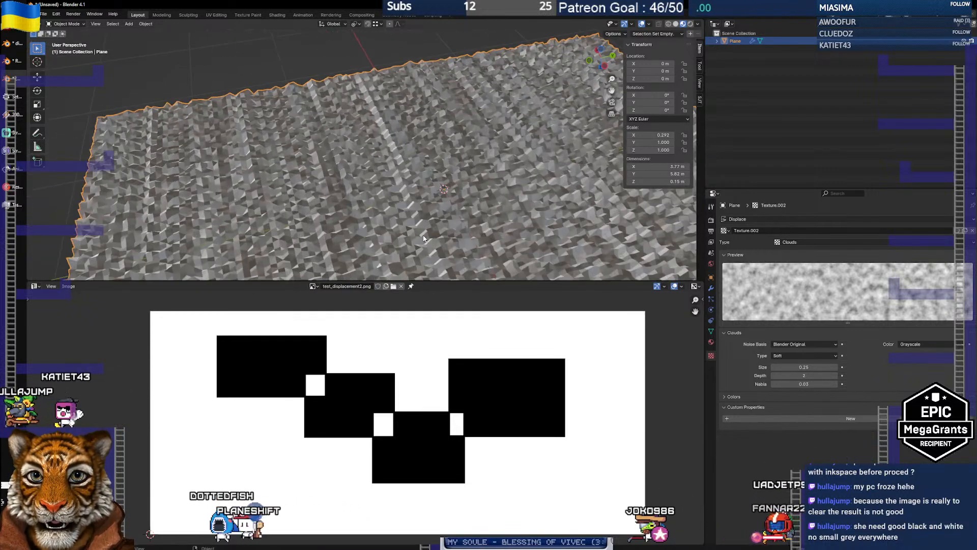
pyautogui.scroll(-6, 424, 238)
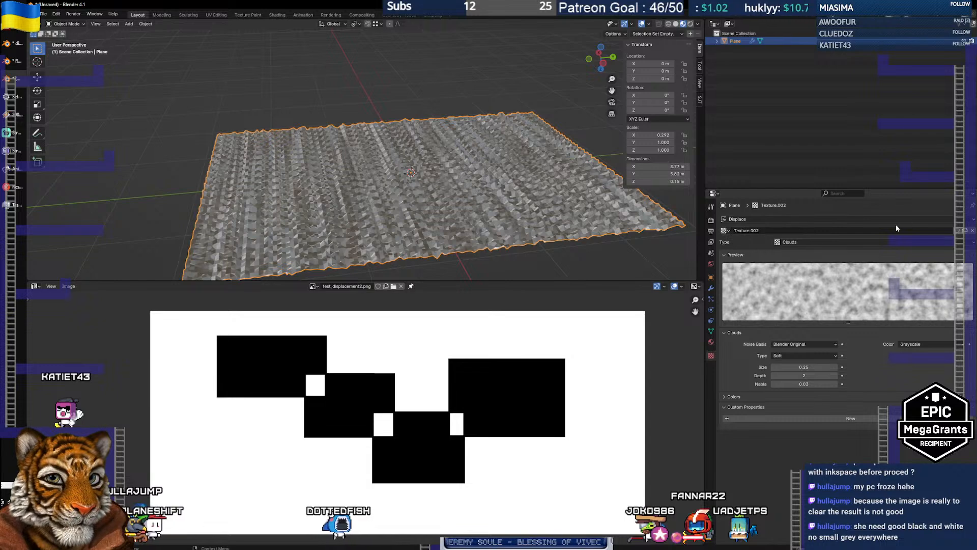
# Set the Displace modifier's strength to 100 and midlevel to 0.5, and compare the plane with the tutorial video
pyautogui.click(710, 288)
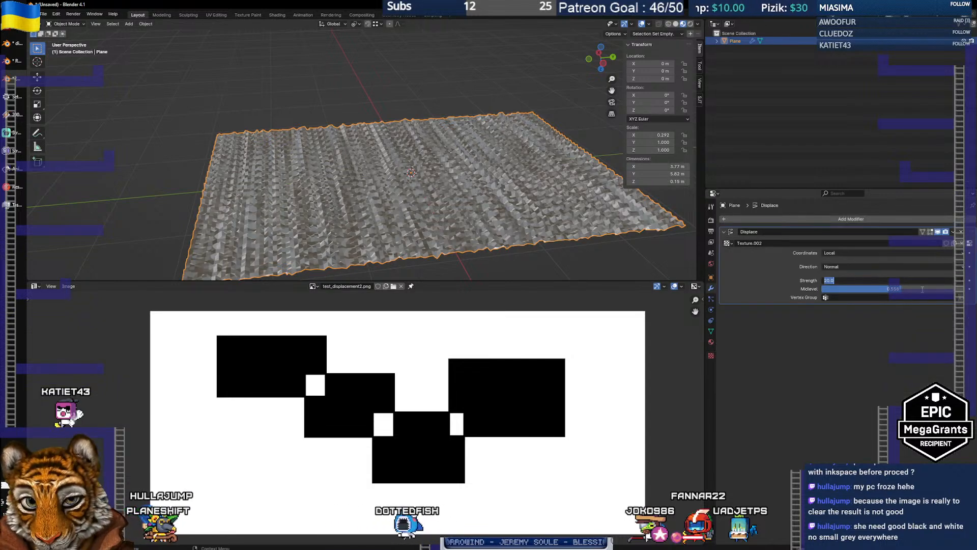
pyautogui.press('Tab')
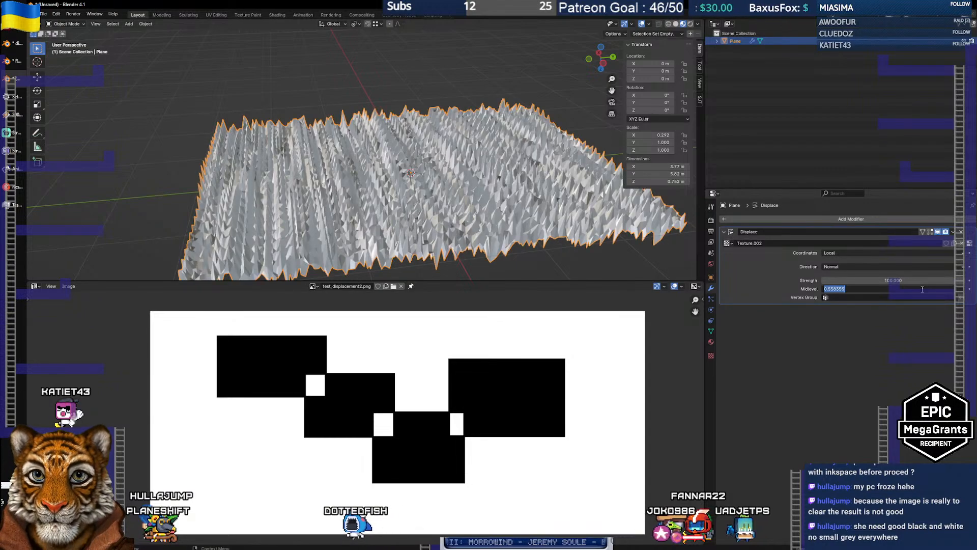
pyautogui.press('Return')
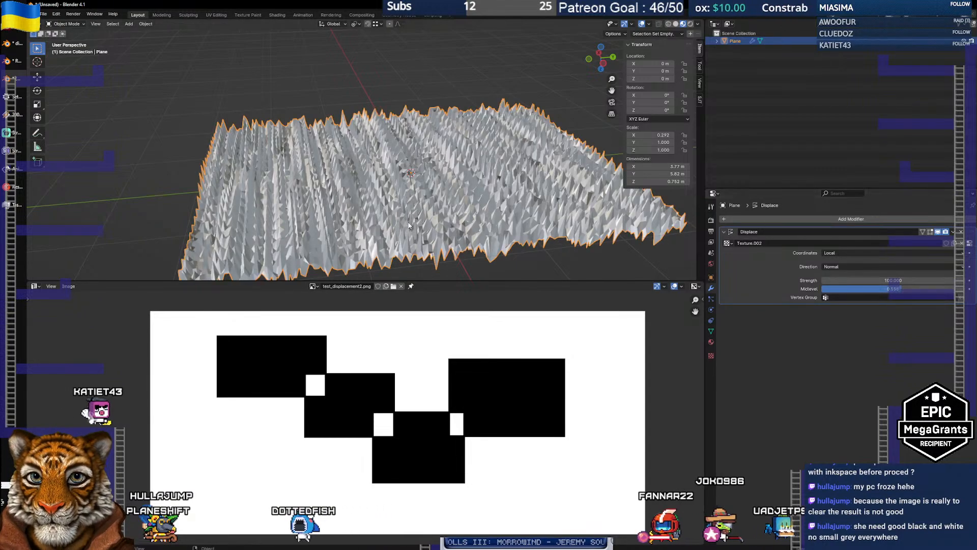
pyautogui.moveTo(322, 209); pyautogui.dragTo(345, 197)
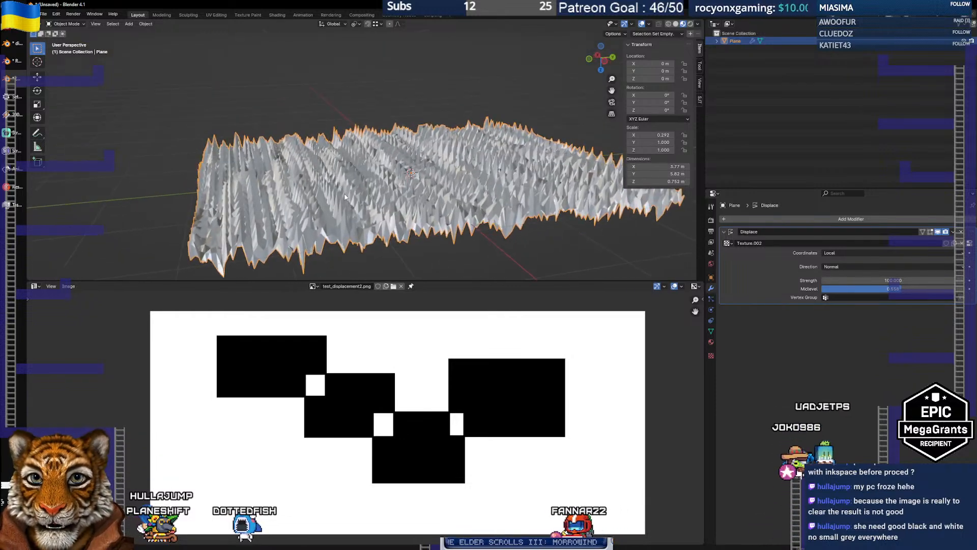
pyautogui.click(919, 289)
pyautogui.write('0.5')
pyautogui.press('Tab')
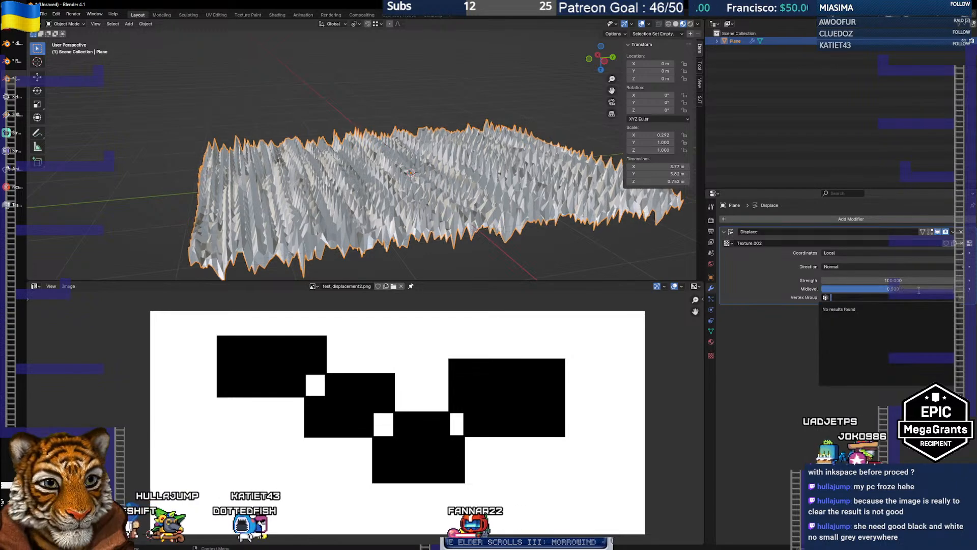
pyautogui.hotkey('alt', 'Tab')
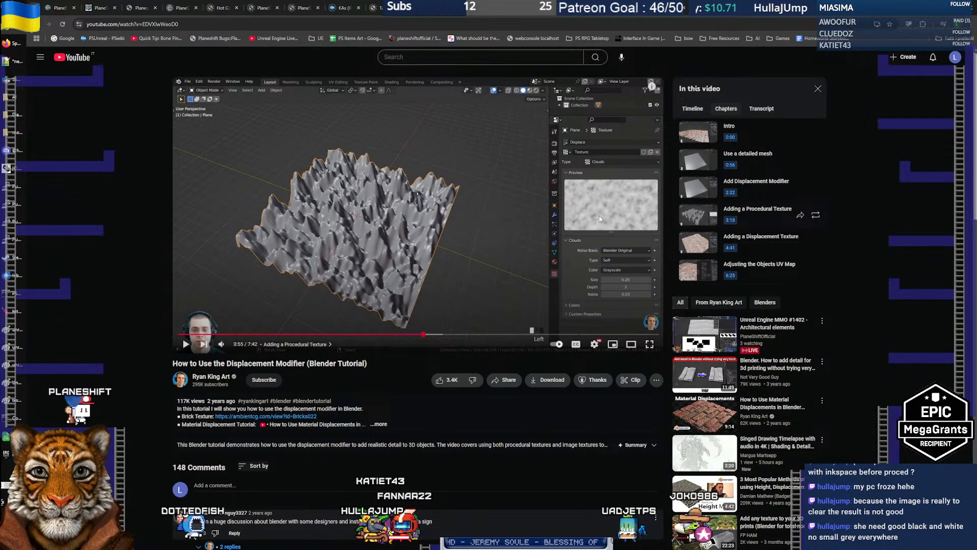
pyautogui.hotkey('alt', 'Tab')
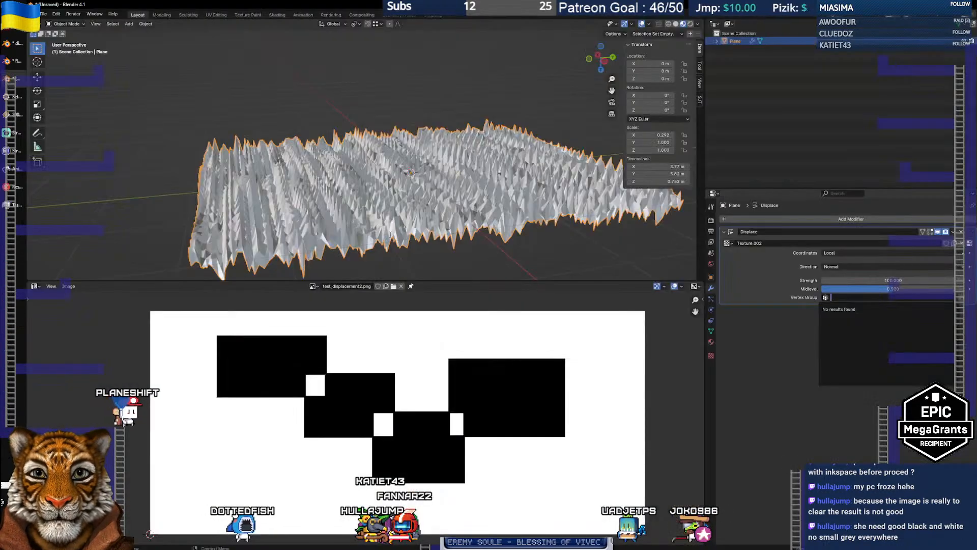
pyautogui.press('Escape')
# Subdivide the plane's whole mesh with one cut and return to Object Mode
pyautogui.moveTo(402, 190); pyautogui.dragTo(383, 230)
pyautogui.scroll(-3, 382, 229)
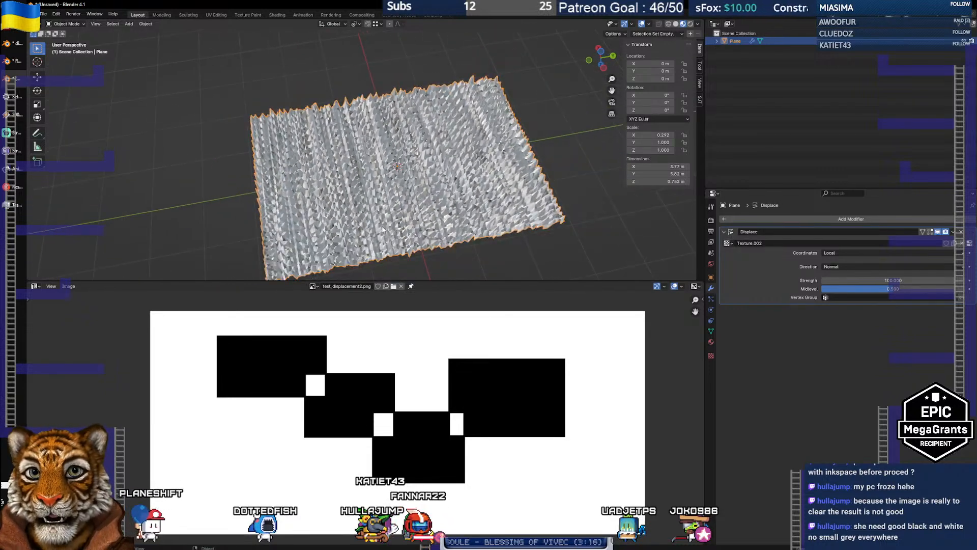
pyautogui.press('Tab')
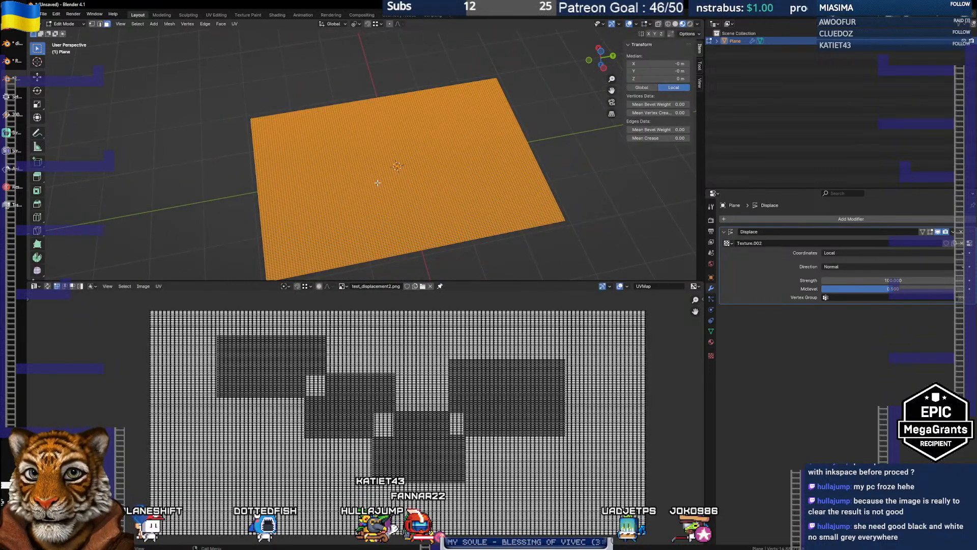
pyautogui.press('Tab')
pyautogui.press('Tab')
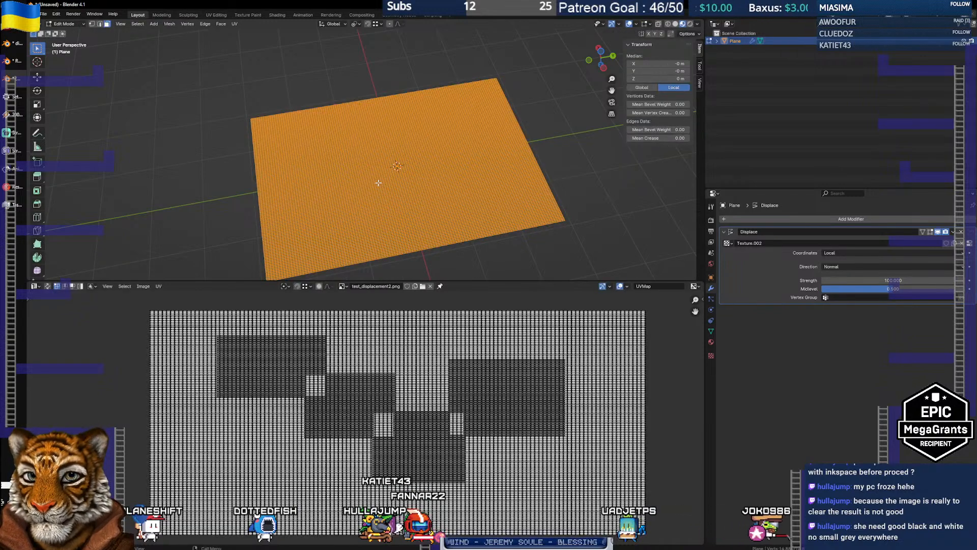
pyautogui.hotkey('ctrl', 'f')
pyautogui.click(373, 183)
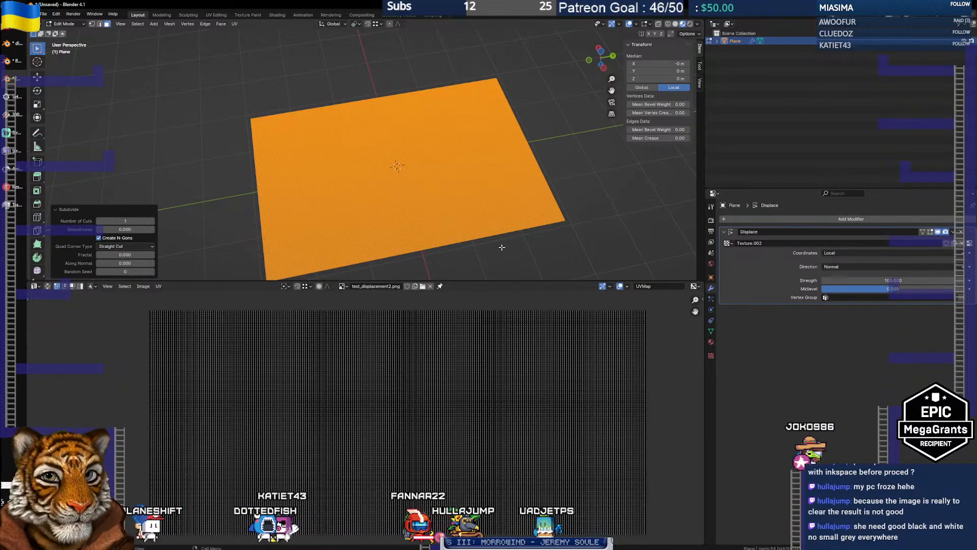
pyautogui.press('Tab')
# Inspect the displaced spikes up close, apply the Displace modifier to the plane and enter Edit Mode on its mesh
pyautogui.scroll(4, 422, 233)
pyautogui.scroll(3, 423, 233)
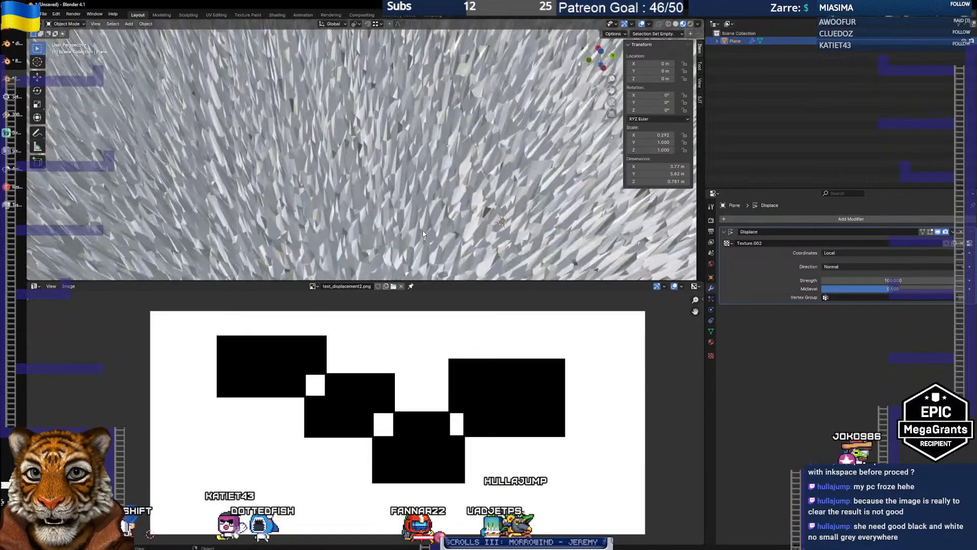
pyautogui.moveTo(398, 175); pyautogui.dragTo(410, 160)
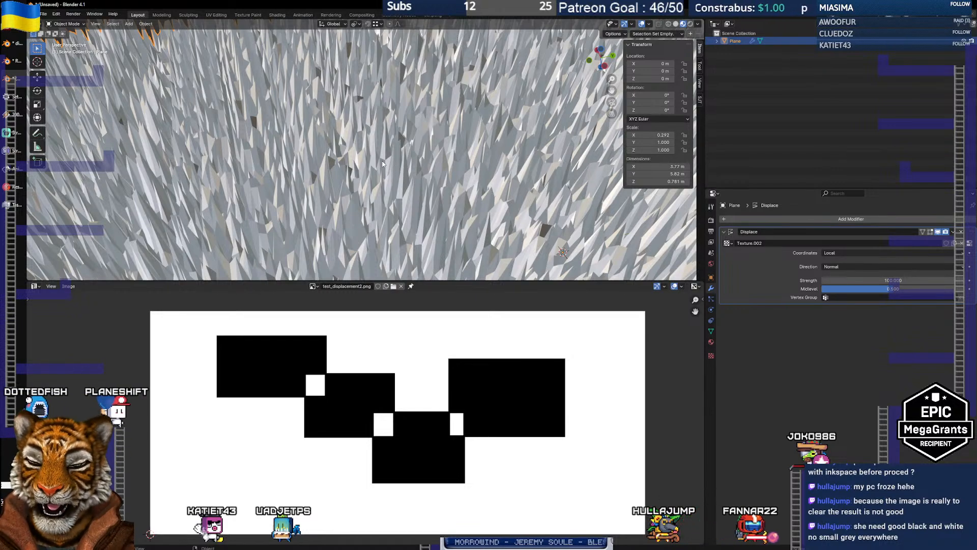
pyautogui.moveTo(393, 161)
pyautogui.mouseDown()
pyautogui.moveTo(388, 224)
pyautogui.moveTo(384, 207)
pyautogui.moveTo(404, 167)
pyautogui.mouseUp()
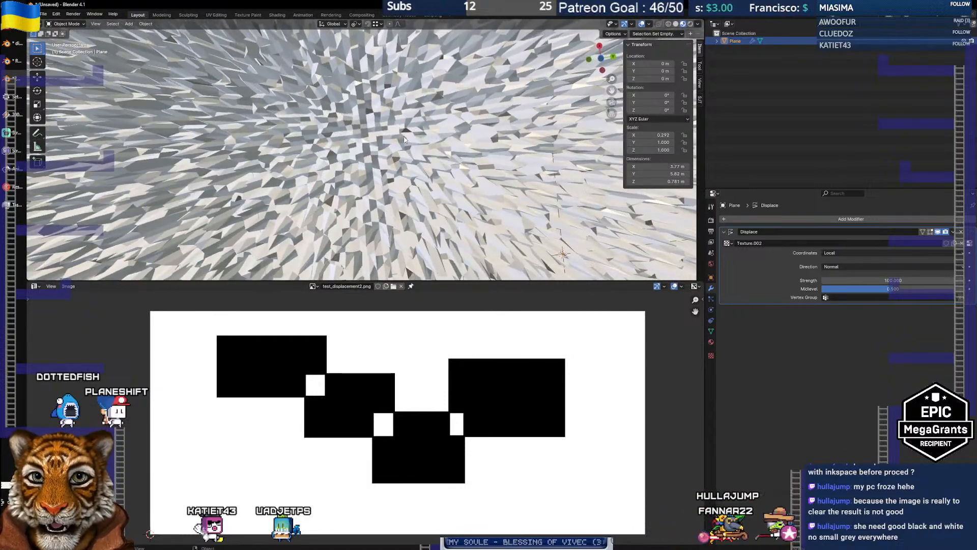
pyautogui.click(953, 232)
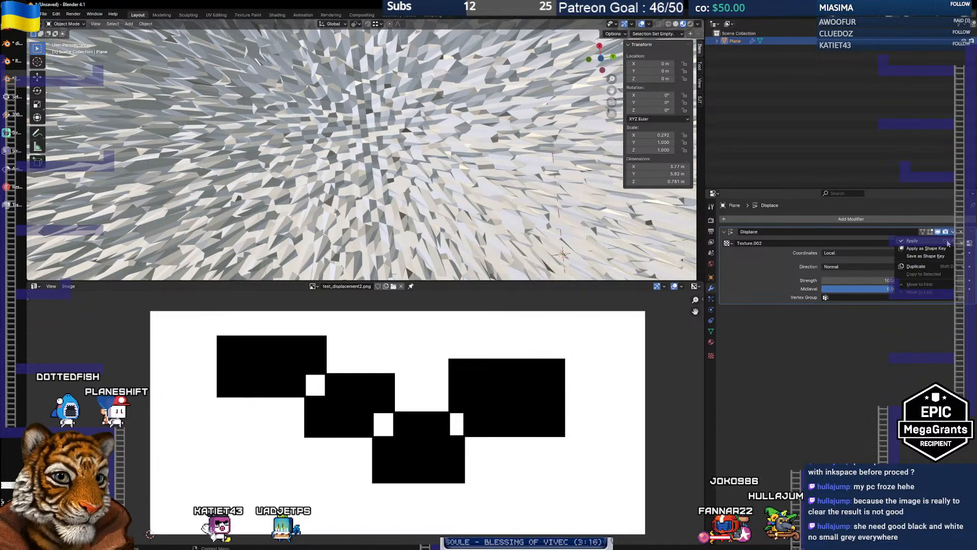
pyautogui.click(942, 243)
pyautogui.moveTo(382, 181); pyautogui.dragTo(383, 158)
pyautogui.press('Tab')
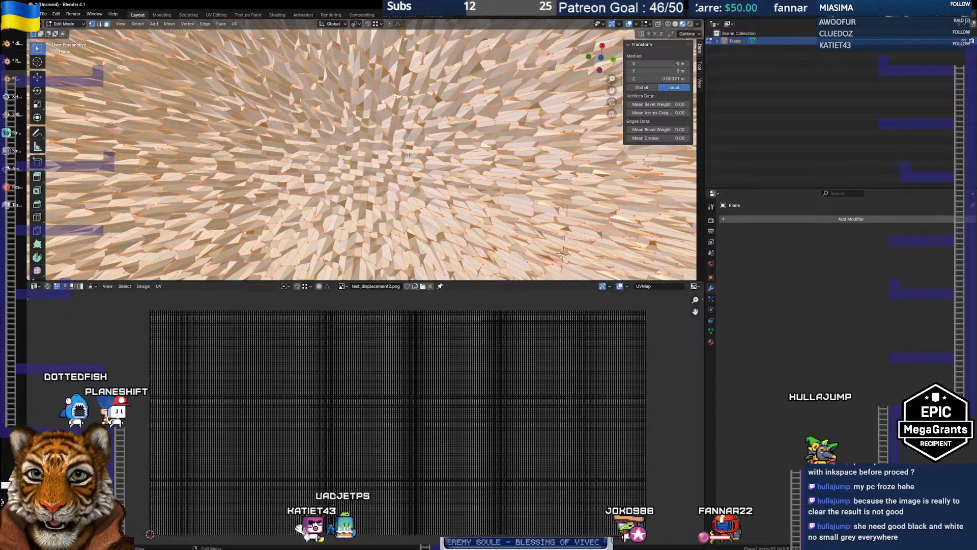
# Select individual vertices among the displaced spikes to examine how the mesh is raised
pyautogui.click(402, 143)
pyautogui.scroll(3, 402, 143)
pyautogui.moveTo(402, 142); pyautogui.dragTo(341, 148)
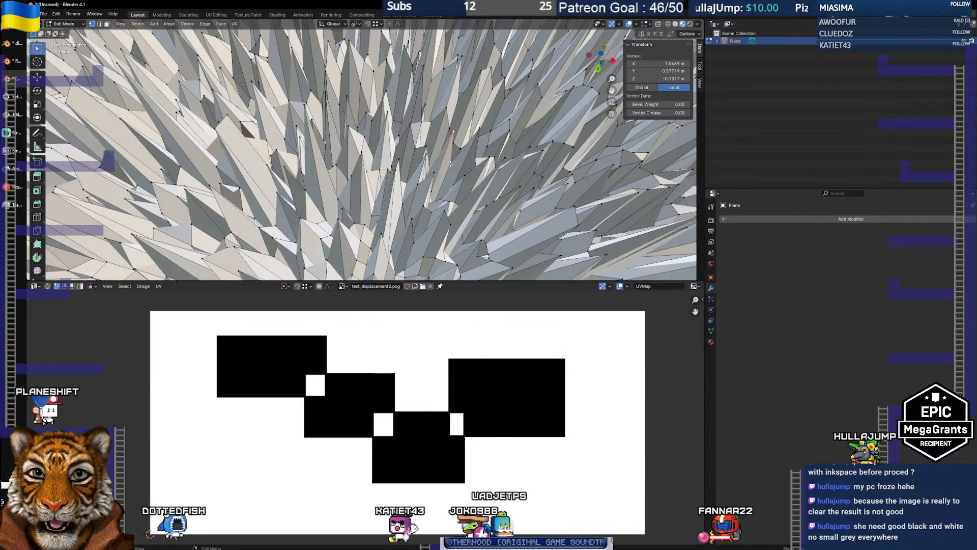
pyautogui.click(453, 132)
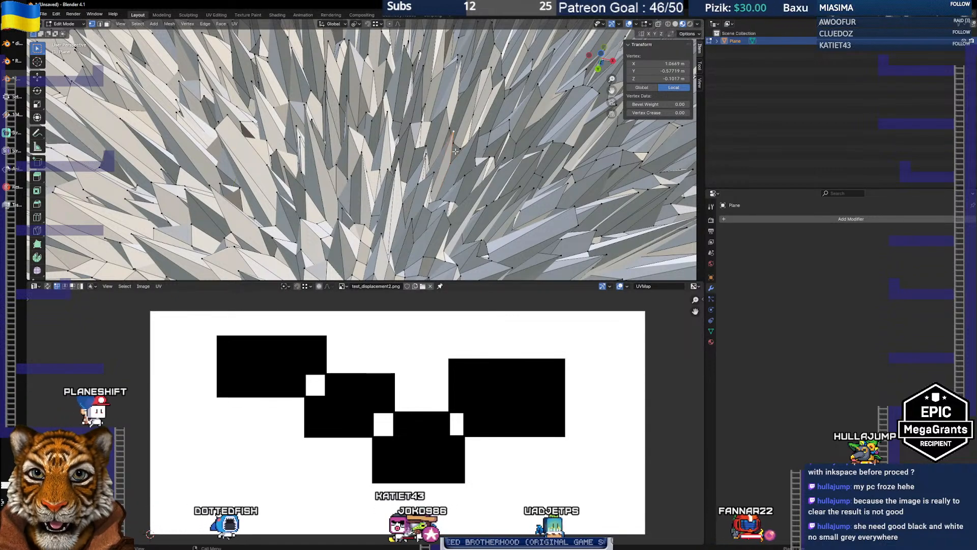
pyautogui.moveTo(448, 162); pyautogui.dragTo(314, 101)
pyautogui.hotkey('ctrl', 'z')
pyautogui.click(382, 177)
# Examine the displaced plane up close and from afar, and compare it with the black-and-white image
pyautogui.scroll(-8, 326, 117)
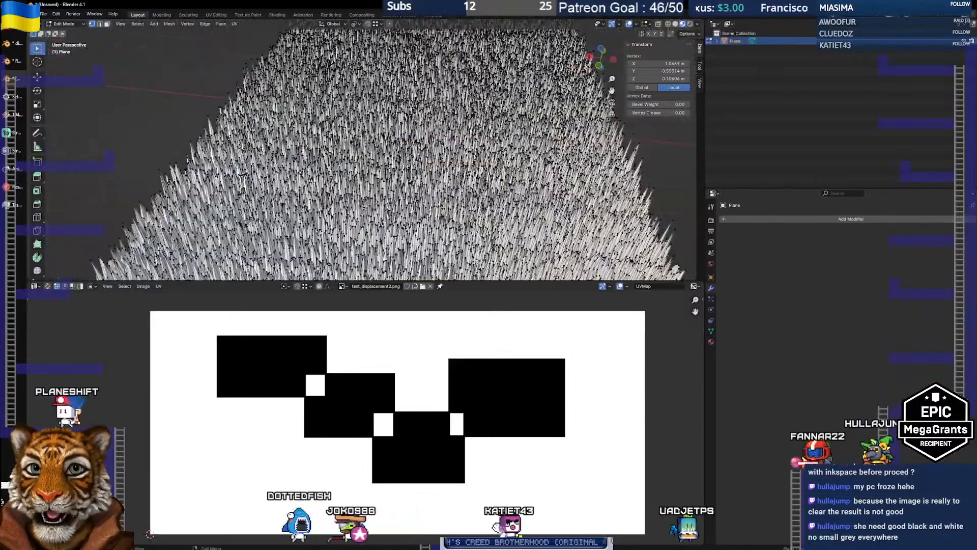
pyautogui.scroll(10, 361, 147)
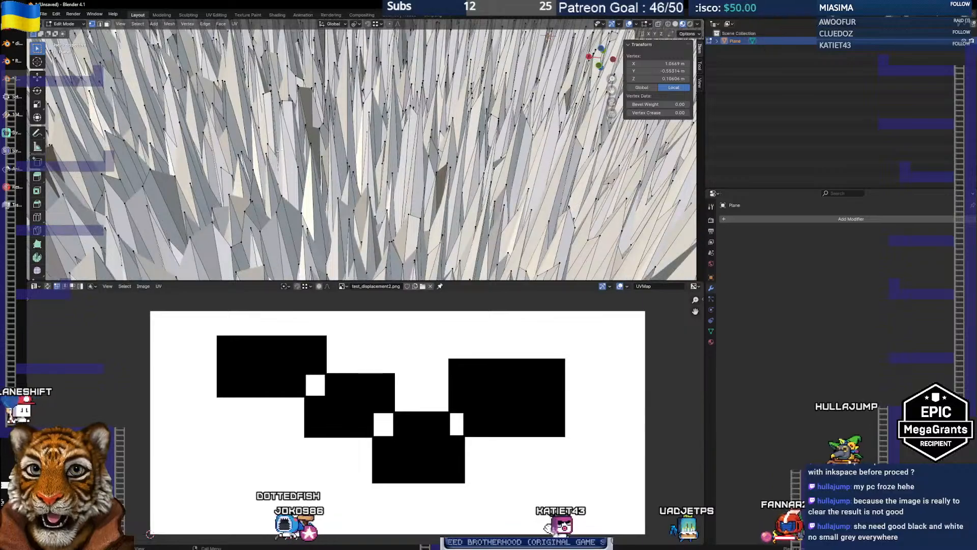
pyautogui.scroll(8, 371, 138)
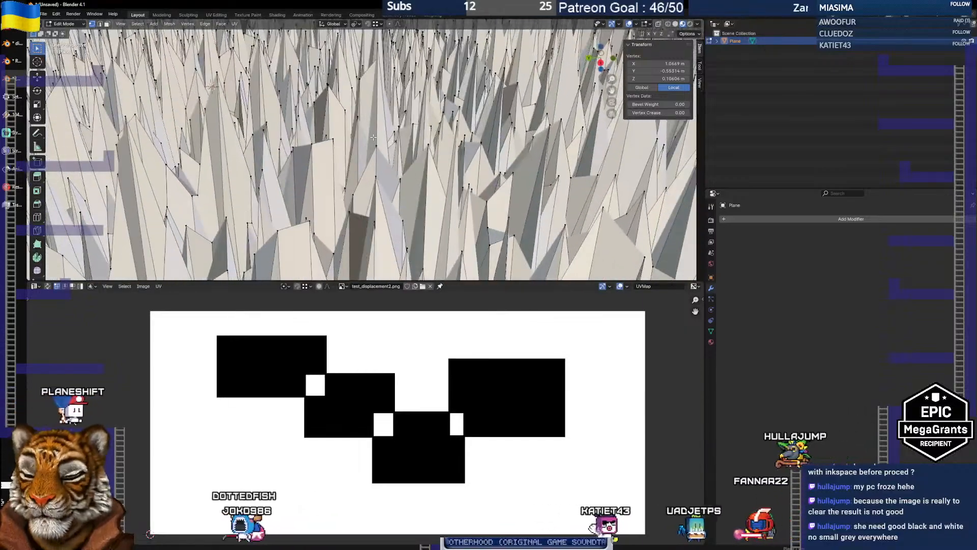
pyautogui.scroll(-8, 372, 138)
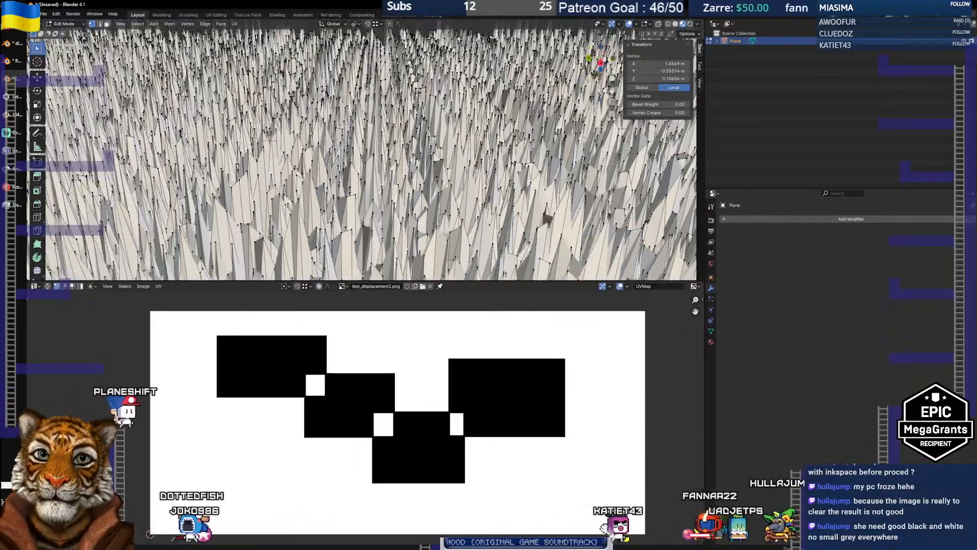
pyautogui.scroll(-3, 366, 202)
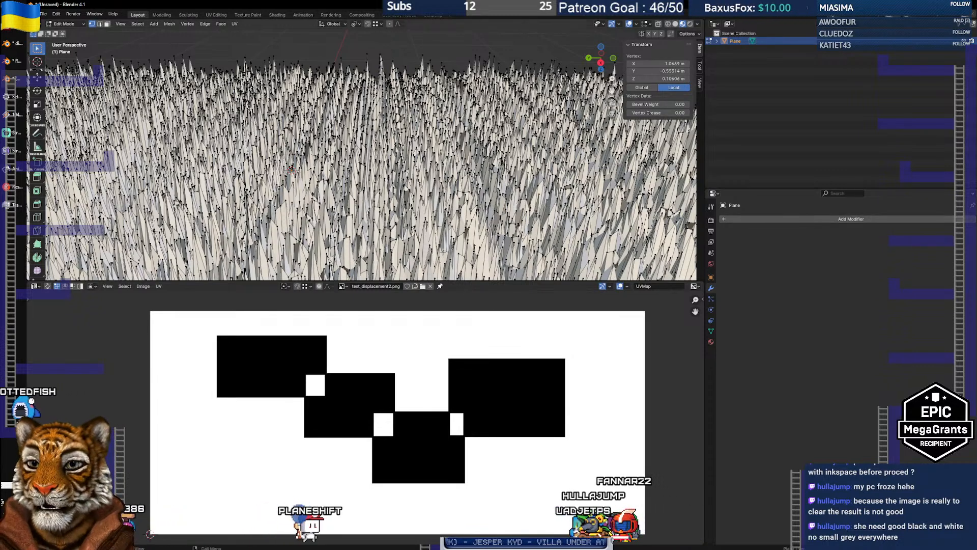
pyautogui.moveTo(203, 325); pyautogui.dragTo(599, 494)
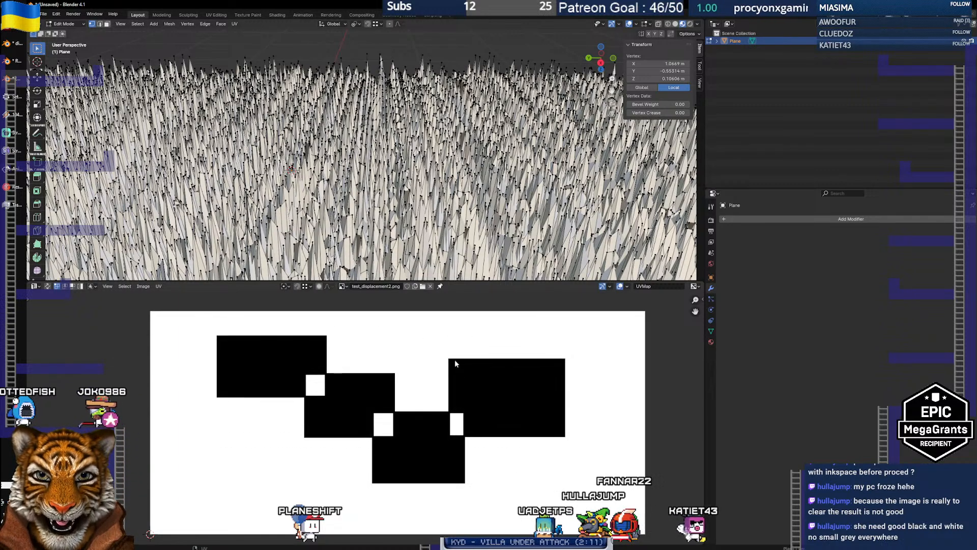
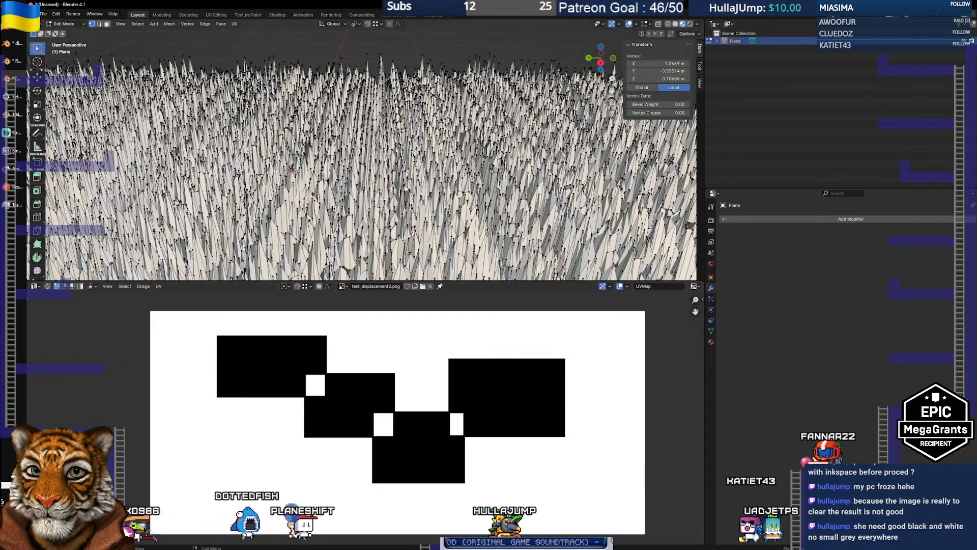
pyautogui.moveTo(381, 199); pyautogui.dragTo(364, 265)
pyautogui.scroll(-7, 365, 195)
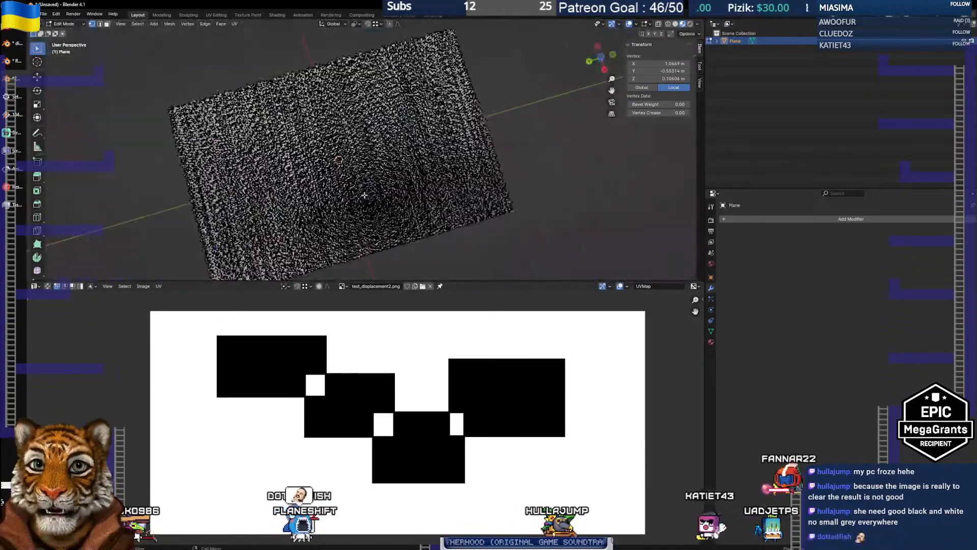
pyautogui.moveTo(364, 195); pyautogui.dragTo(344, 145)
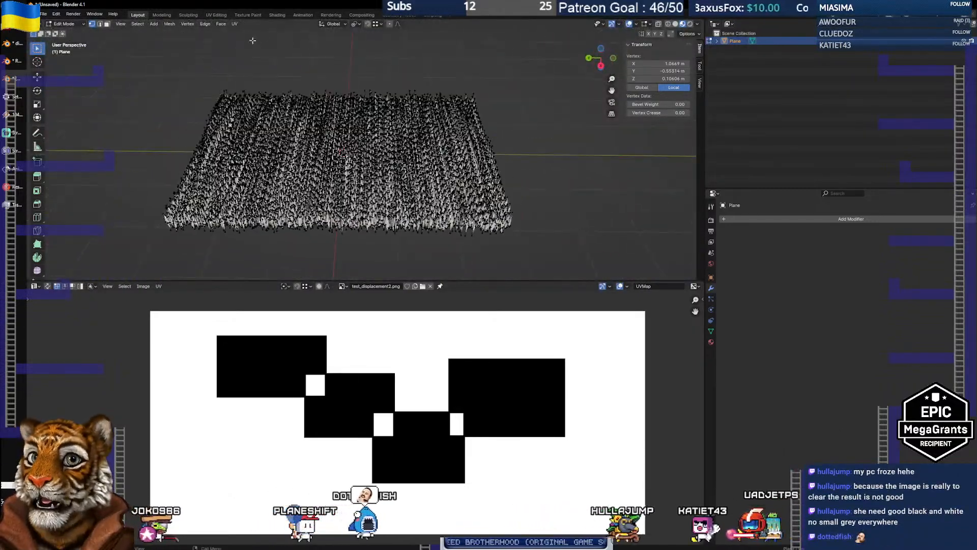
# Check the installed Blender version in the About window and open its What's New page
pyautogui.click(33, 14)
pyautogui.click(69, 31)
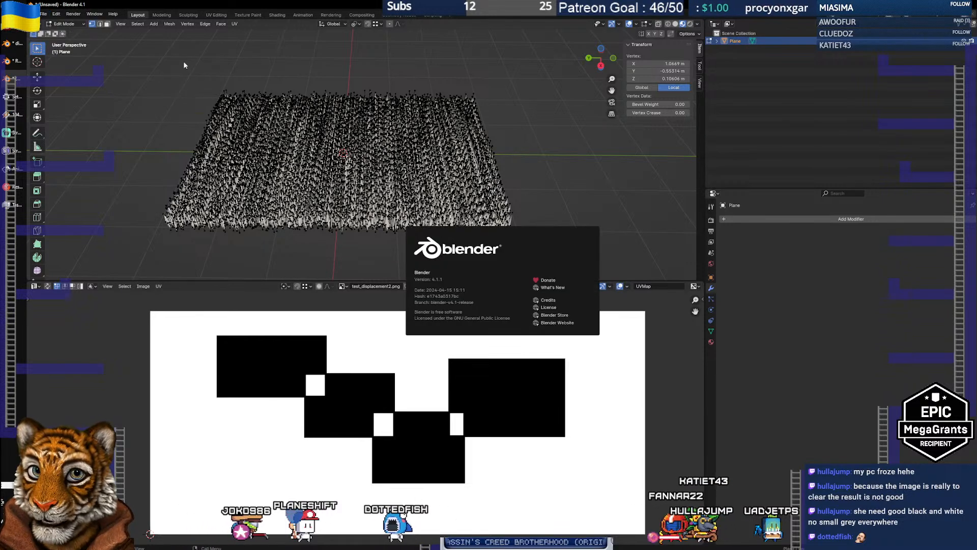
pyautogui.click(552, 290)
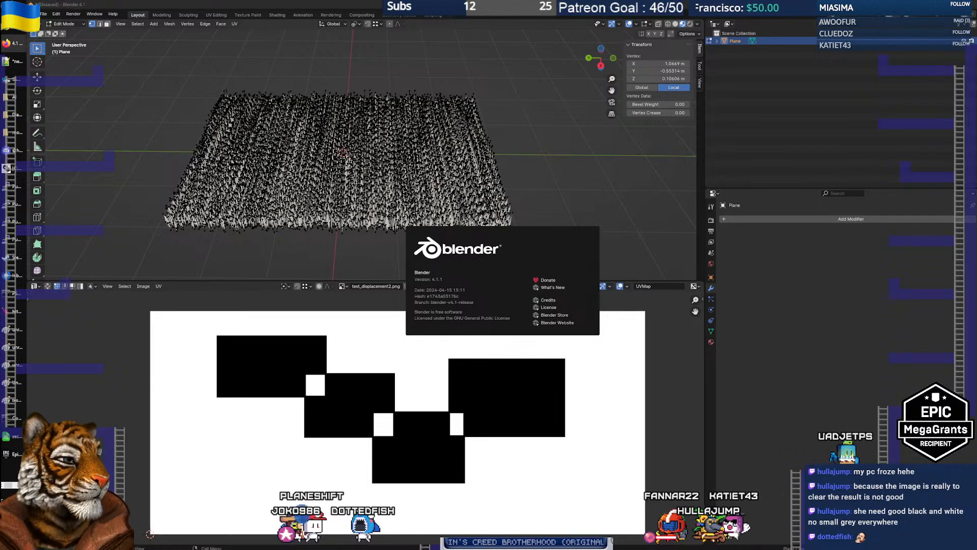
# Switch to the web browser and go to the blender.org website
pyautogui.click(15, 33)
pyautogui.click(692, 7)
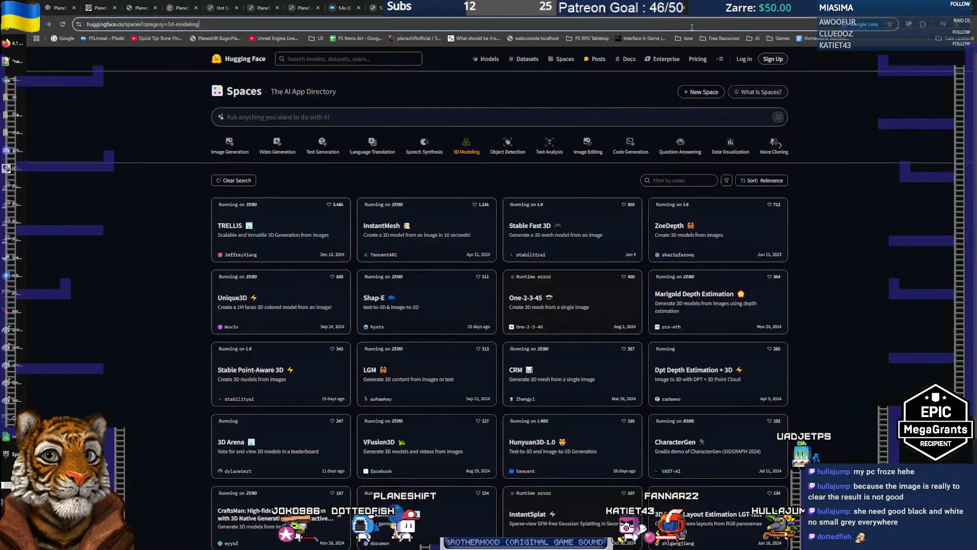
pyautogui.click(692, 25)
pyautogui.write('https://www.blender.org/download/releases/4-1/?utm_source=blender-4.1.1')
pyautogui.press('Return')
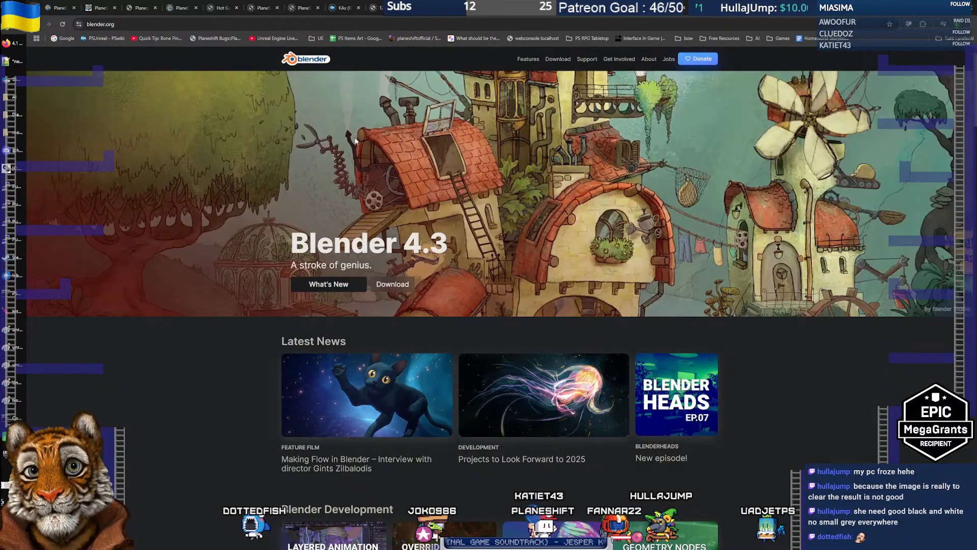
# Download the installer blender-4.3.2-windows-x64.msi into the Downloads folder and check its download progress
pyautogui.click(397, 284)
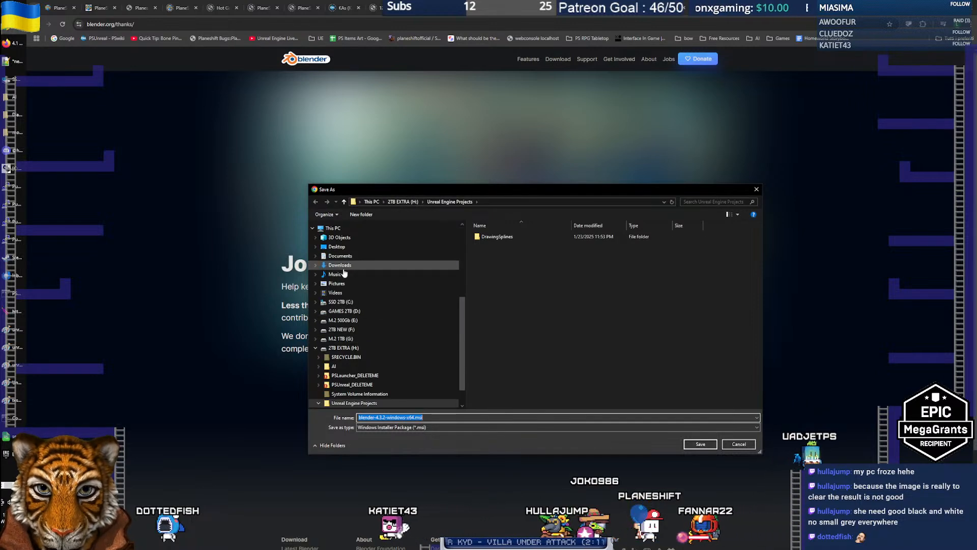
pyautogui.click(379, 265)
pyautogui.press('Return')
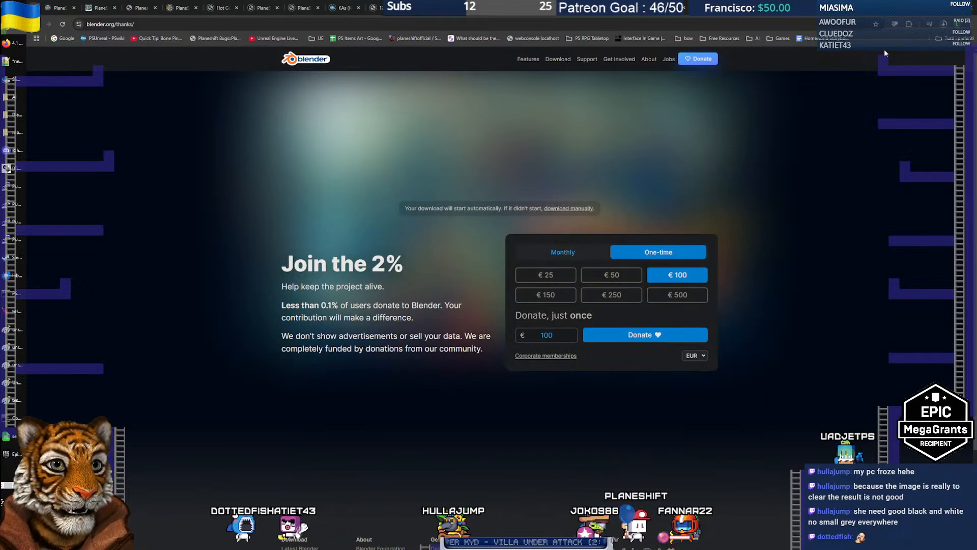
pyautogui.click(943, 24)
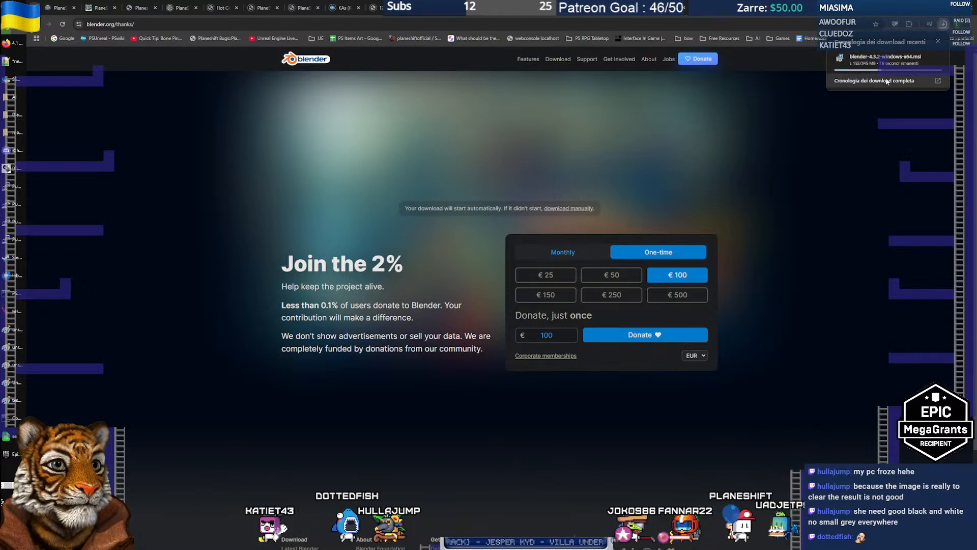
pyautogui.scroll(-1, 7, 167)
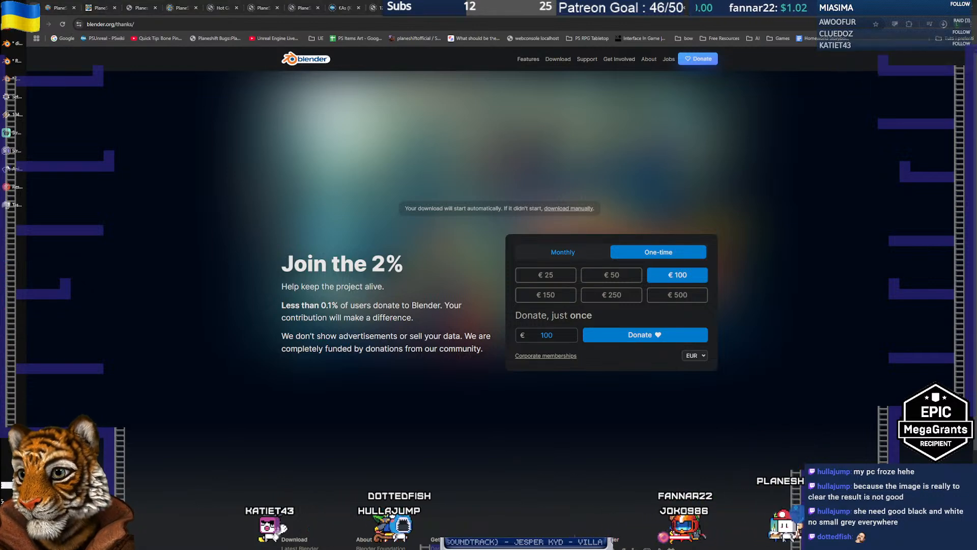
# Switch to Blender, close the untitled displacement scene without saving, and close the blender.org download page
pyautogui.click(12, 88)
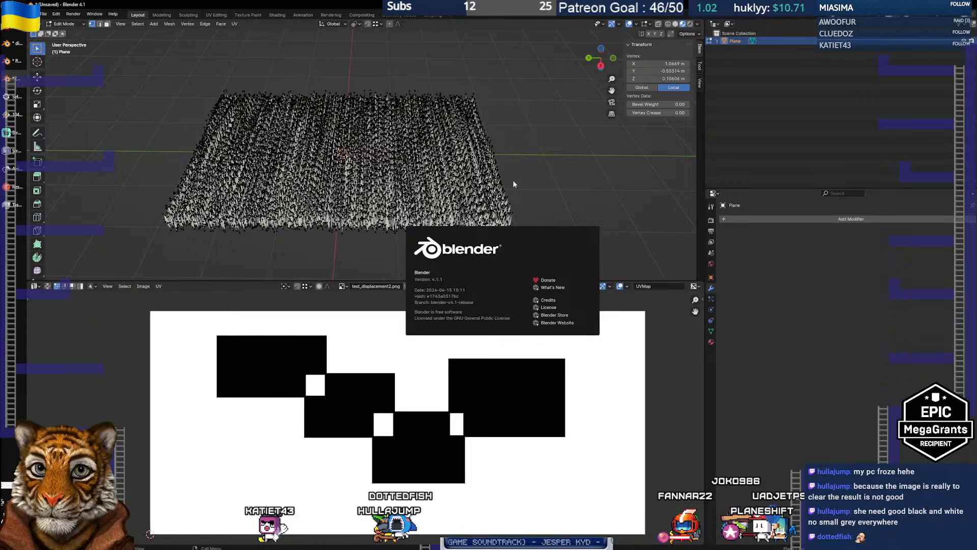
pyautogui.click(972, 5)
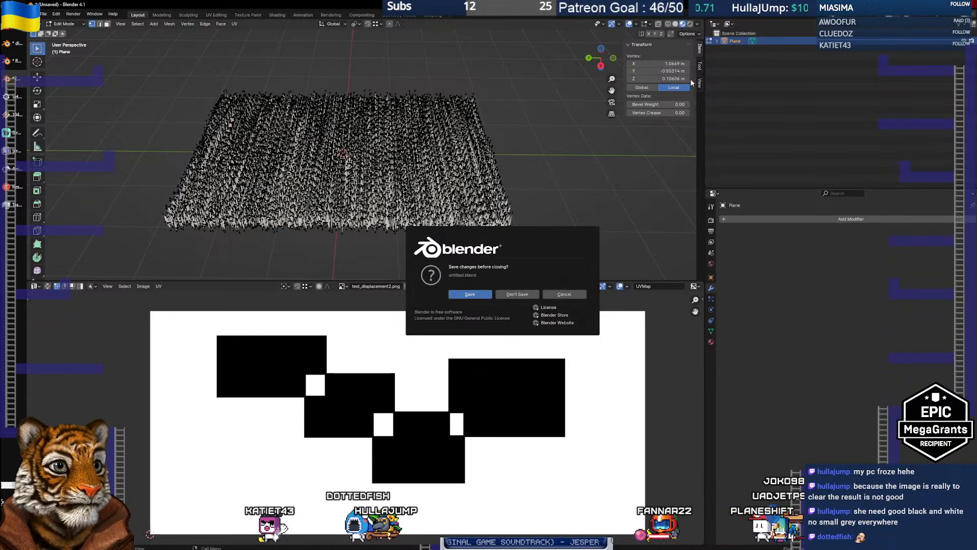
pyautogui.press('Escape')
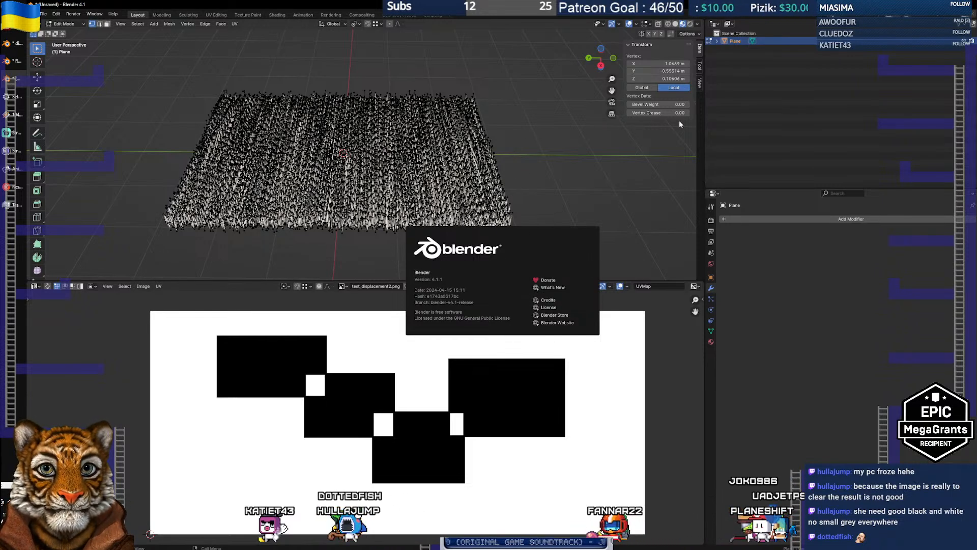
pyautogui.click(973, 5)
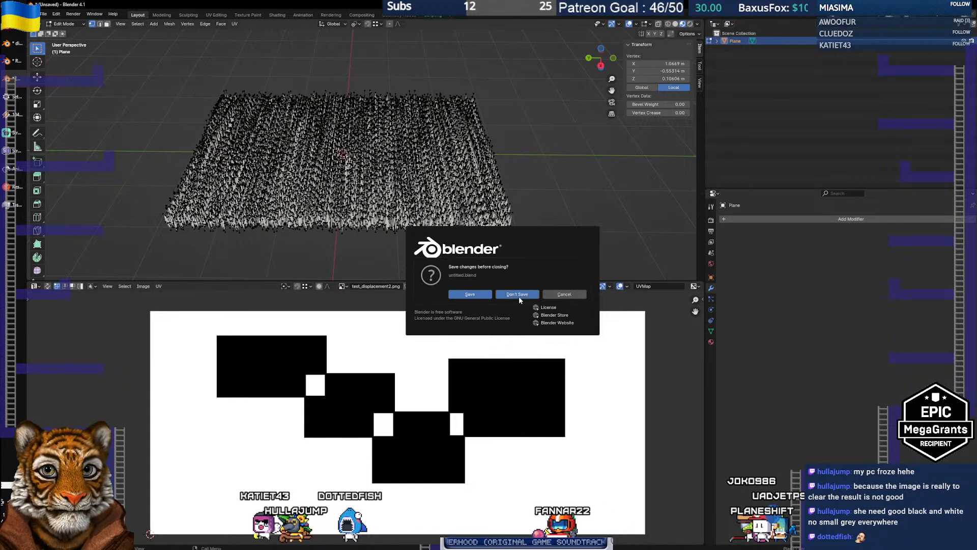
pyautogui.click(518, 298)
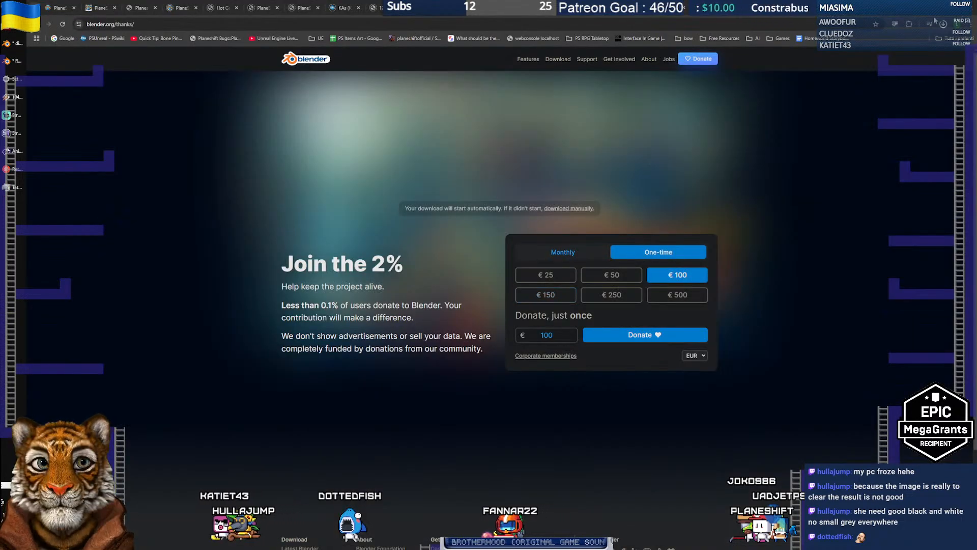
pyautogui.hotkey('ctrl', 'w')
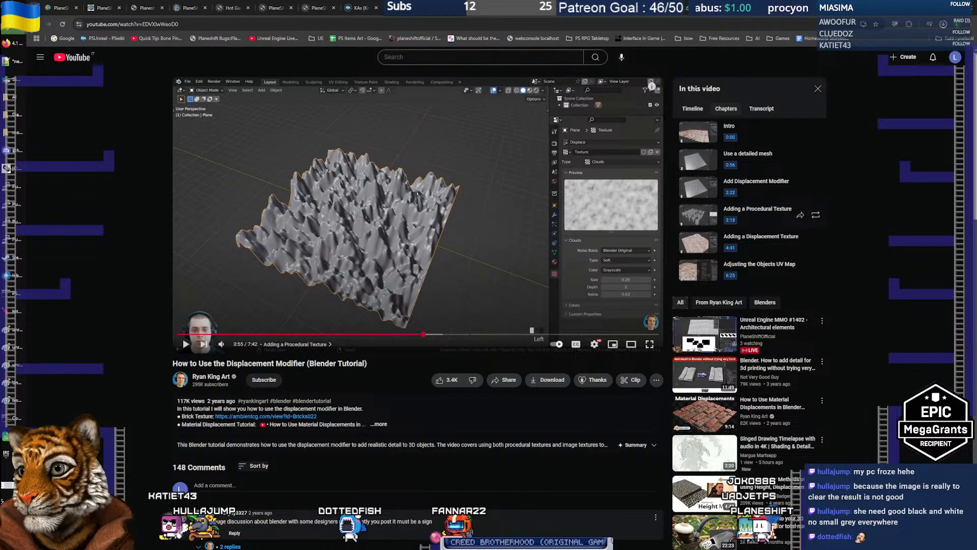
# Switch to the Blender window with Rev_BUILDINGS_v5.blend, save the file and close the window
pyautogui.click(14, 61)
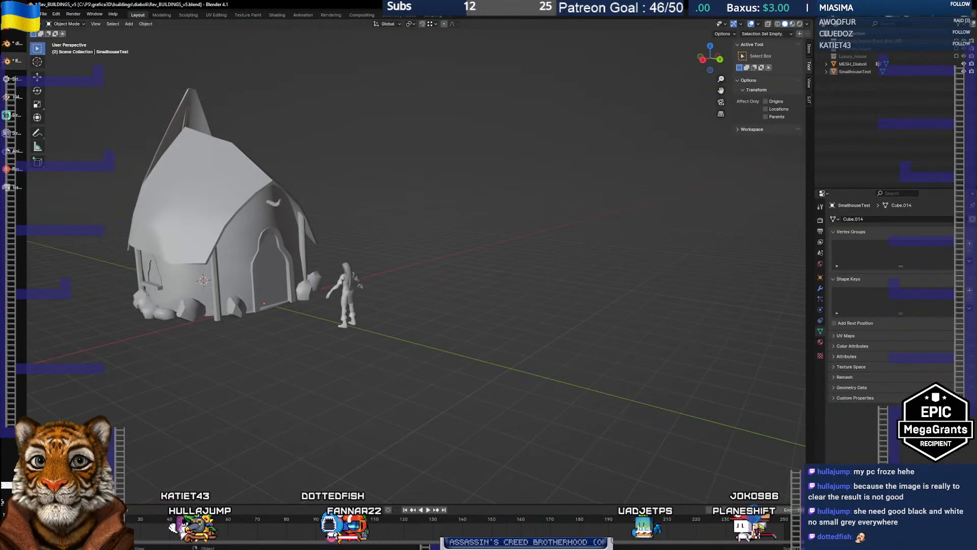
pyautogui.moveTo(289, 179); pyautogui.dragTo(334, 203)
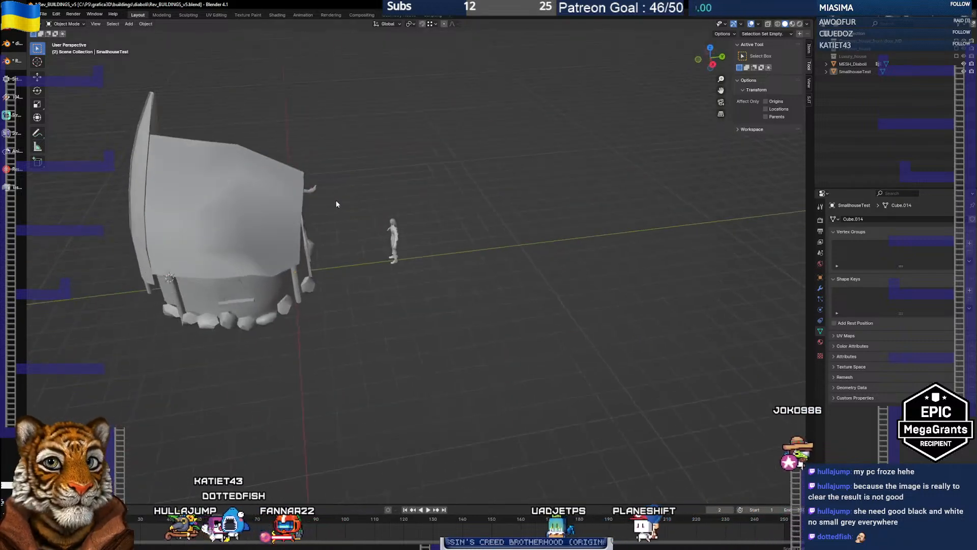
pyautogui.click(43, 15)
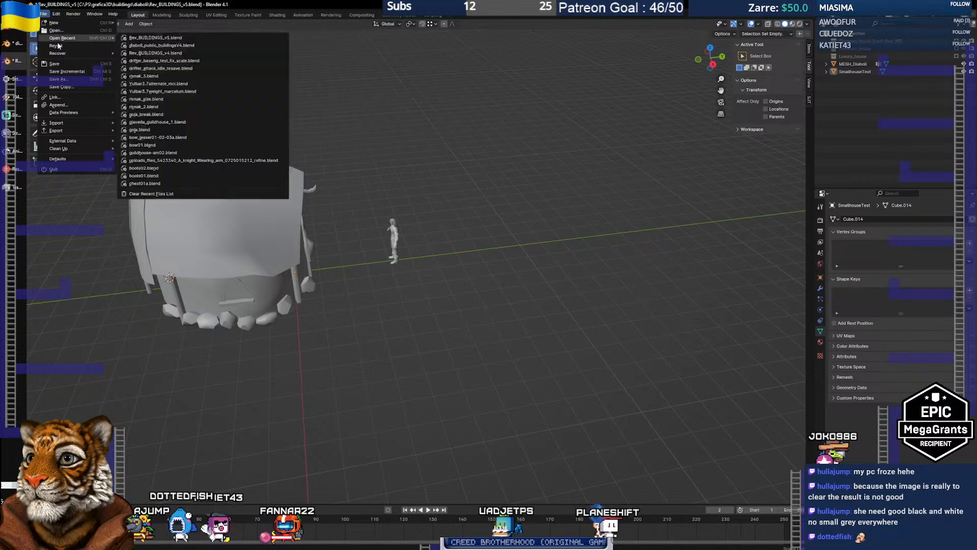
pyautogui.click(54, 63)
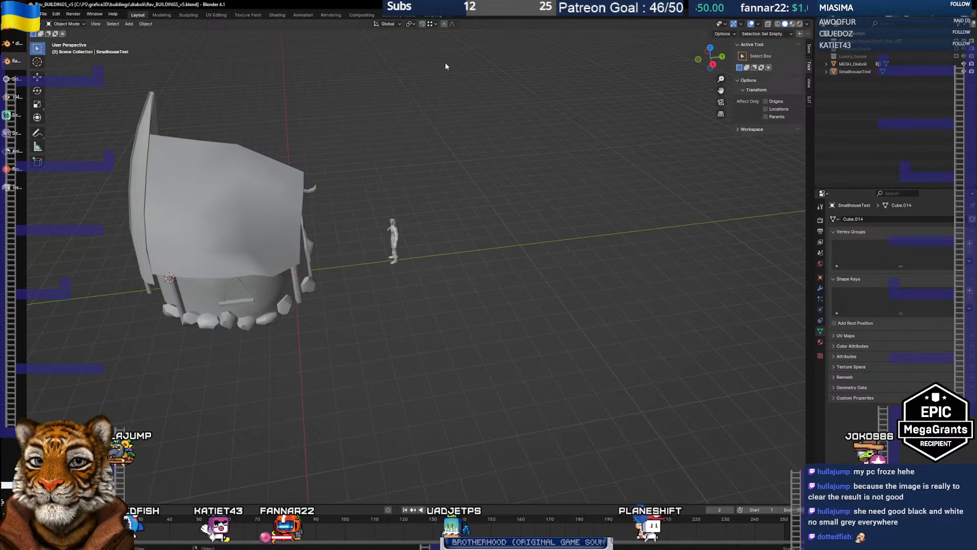
pyautogui.hotkey('alt', 'Tab')
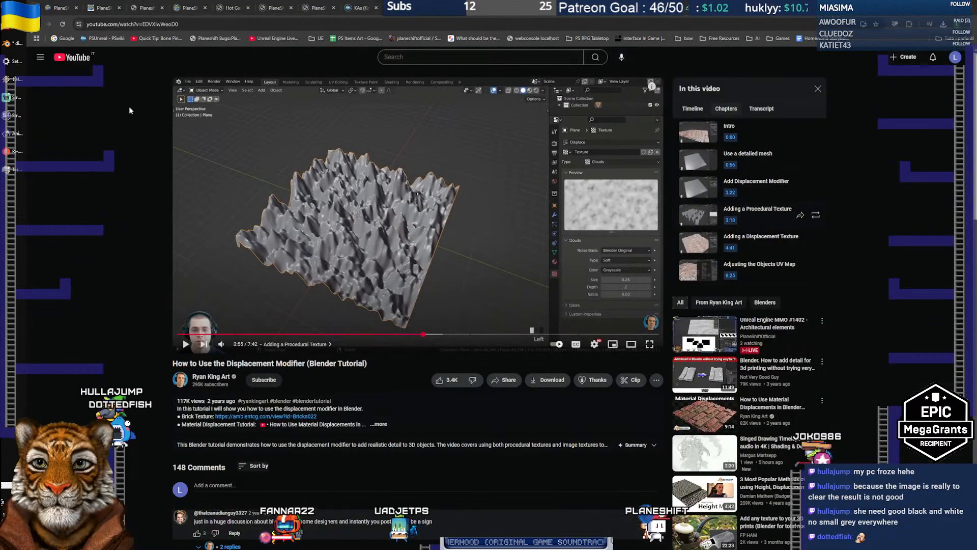
# Switch to the Blender window with diaboli_public_buildingsV4.blend and close it without saving
pyautogui.click(13, 43)
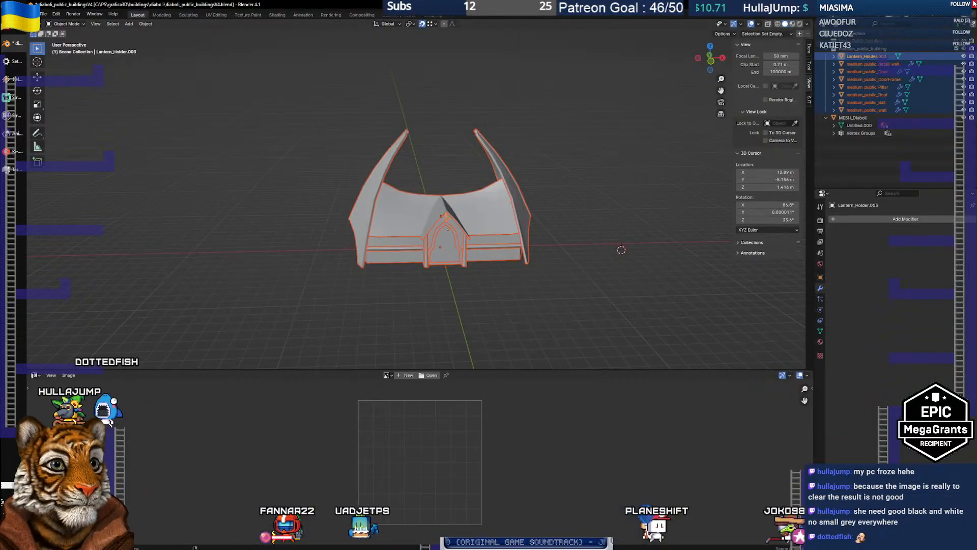
pyautogui.click(969, 4)
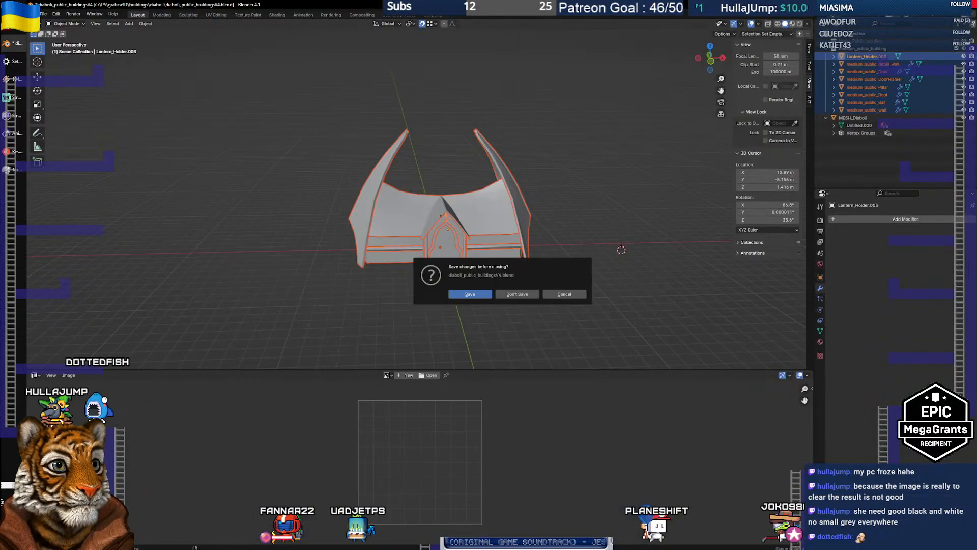
pyautogui.click(517, 294)
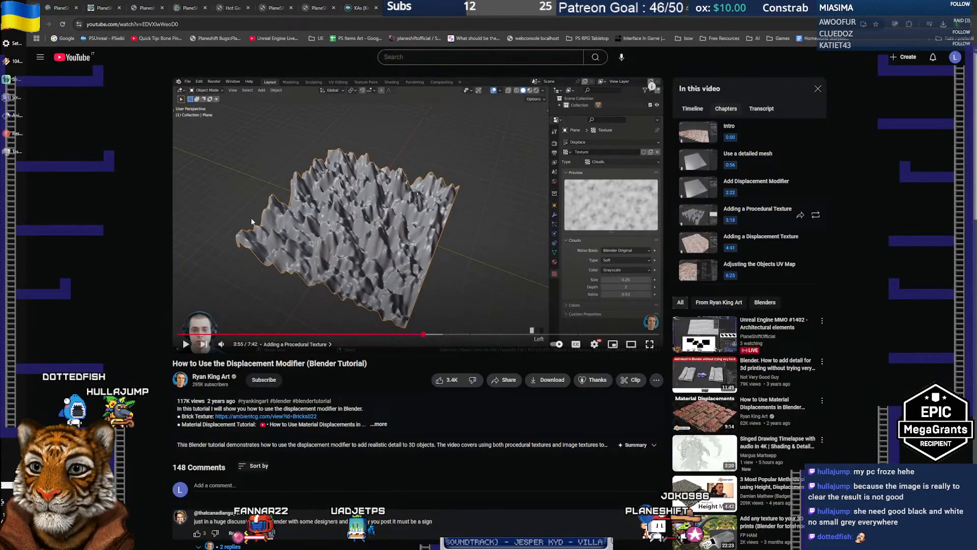
# Launch the downloaded Blender 4.3.2 installer, accept the license terms and advance to the custom setup page
pyautogui.click(943, 25)
pyautogui.click(874, 62)
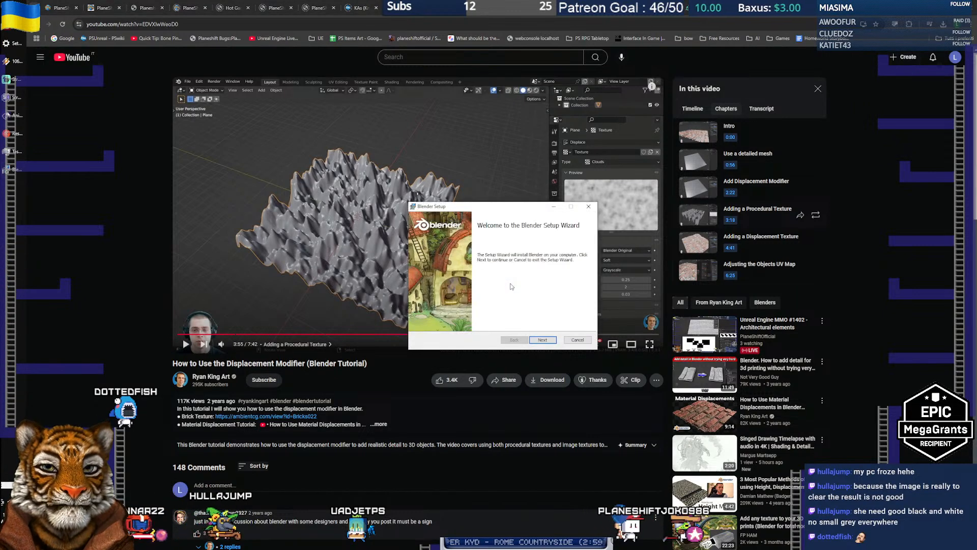
pyautogui.click(542, 340)
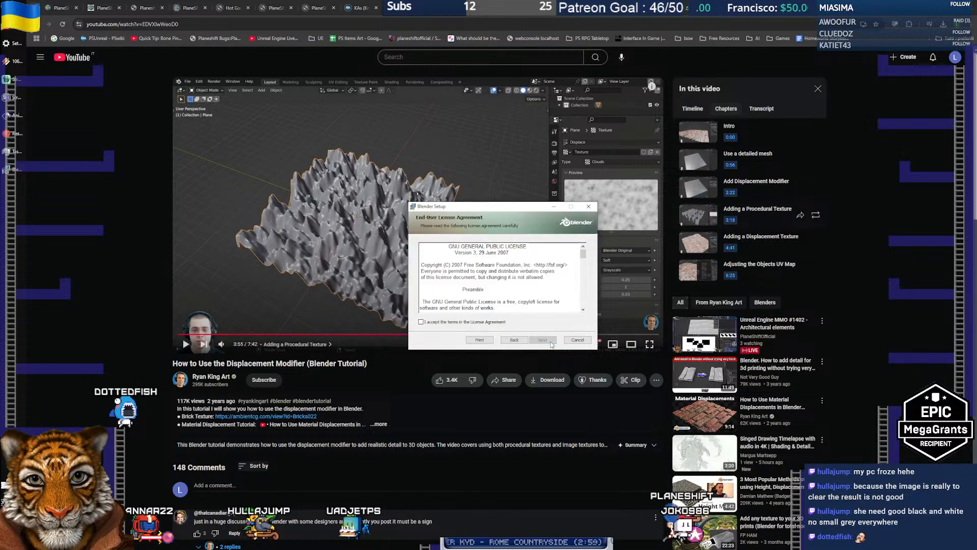
pyautogui.click(463, 322)
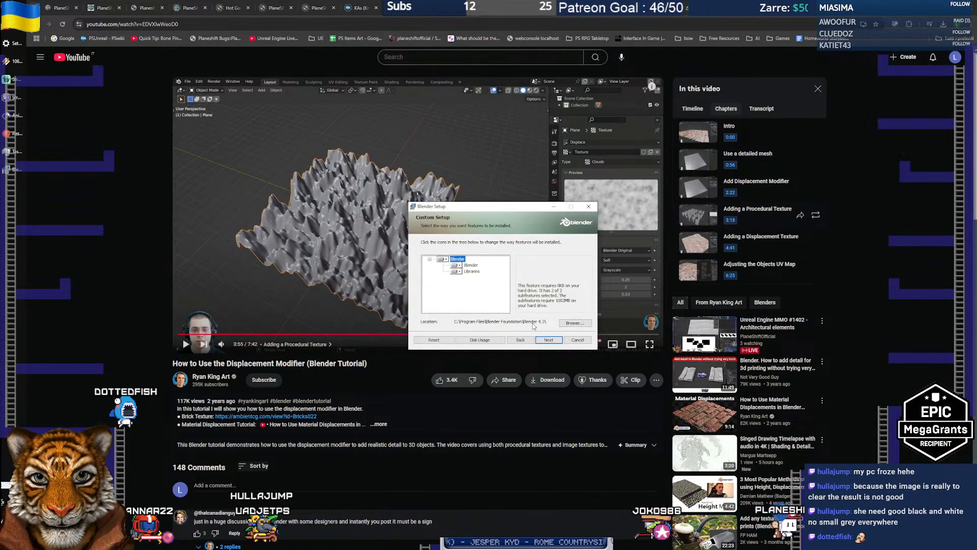
# Look through F:\My Programs\Gfx and the D: drive for the existing Blender folder in the installer's destination browser
pyautogui.click(575, 324)
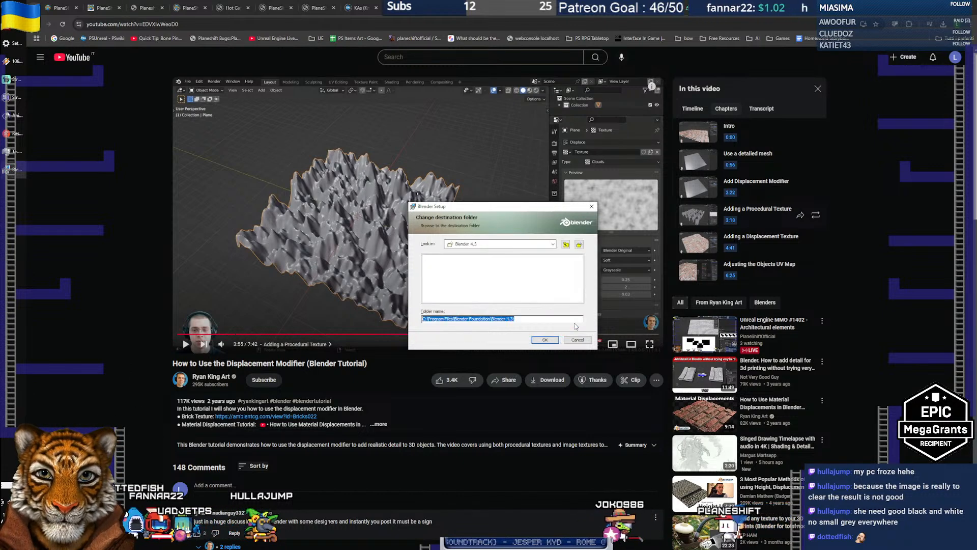
pyautogui.click(513, 247)
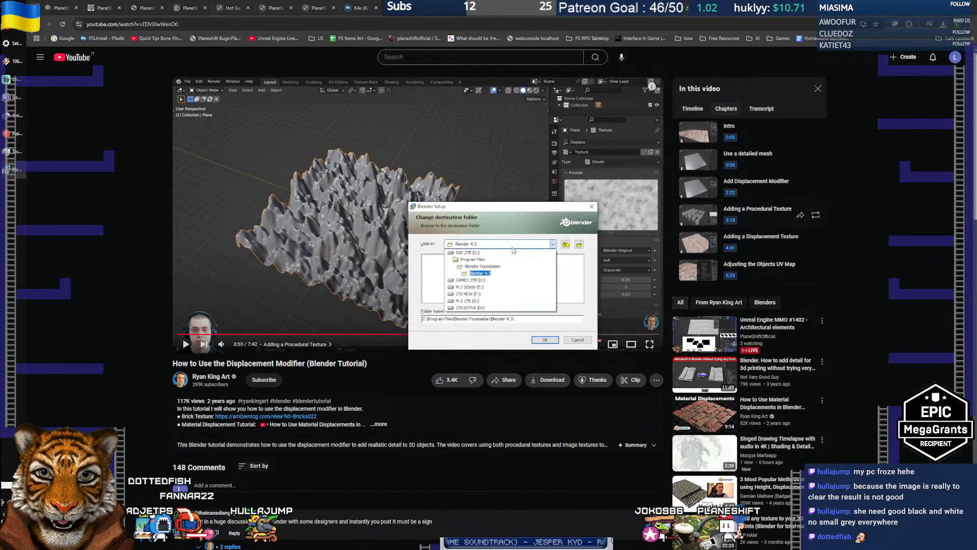
pyautogui.click(473, 294)
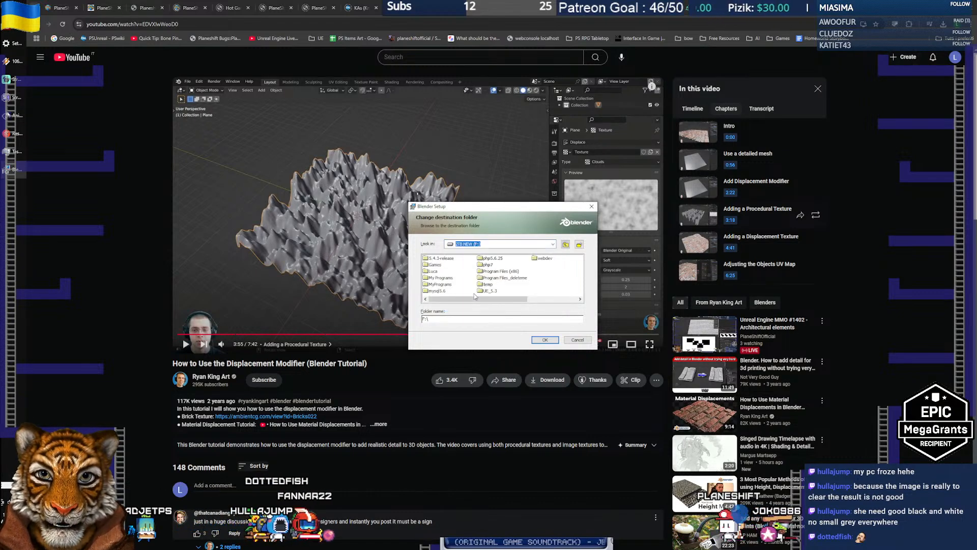
pyautogui.doubleClick(443, 279)
pyautogui.doubleClick(435, 284)
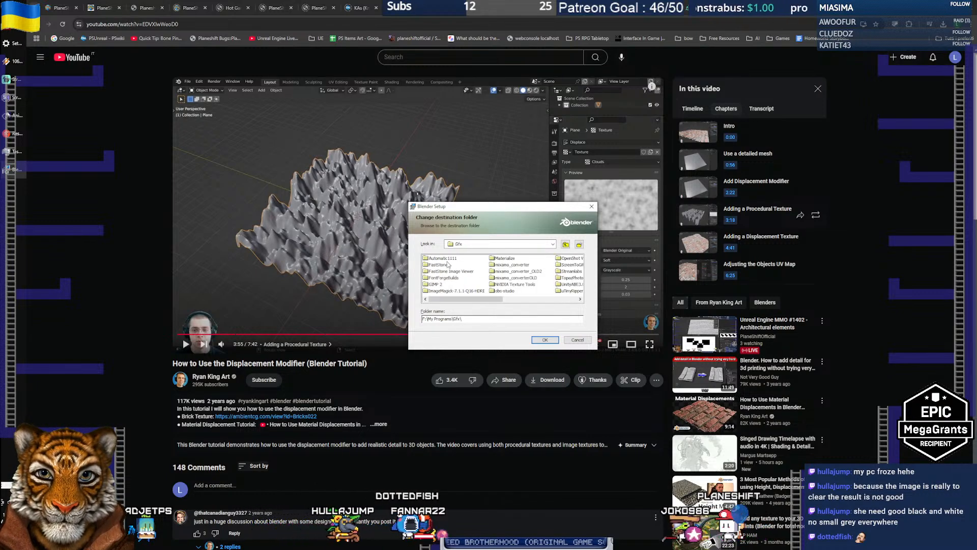
pyautogui.moveTo(478, 303); pyautogui.dragTo(432, 303)
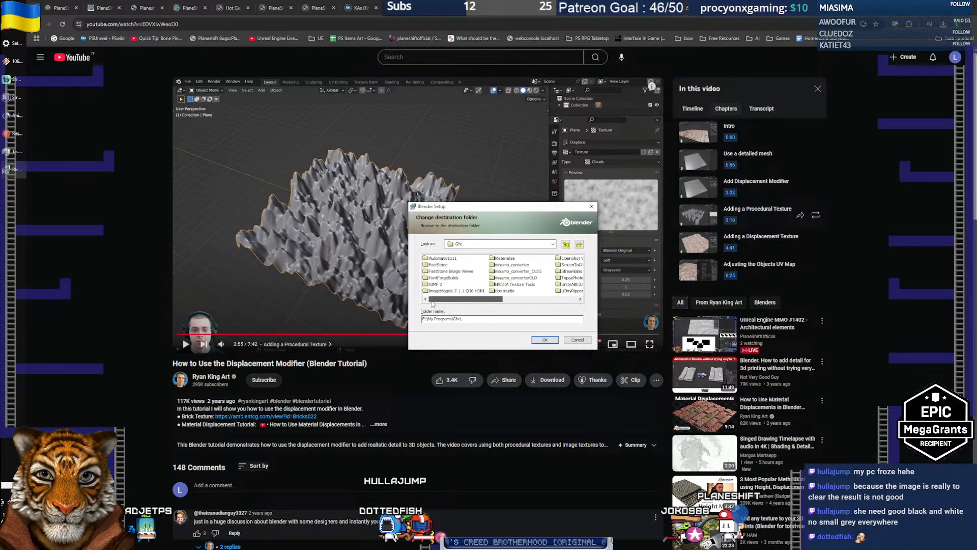
pyautogui.click(565, 244)
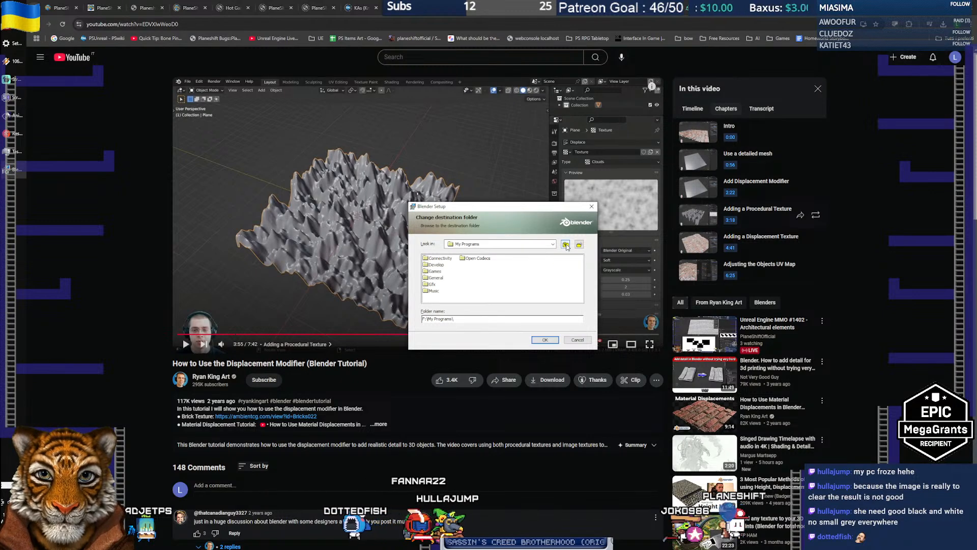
pyautogui.click(565, 245)
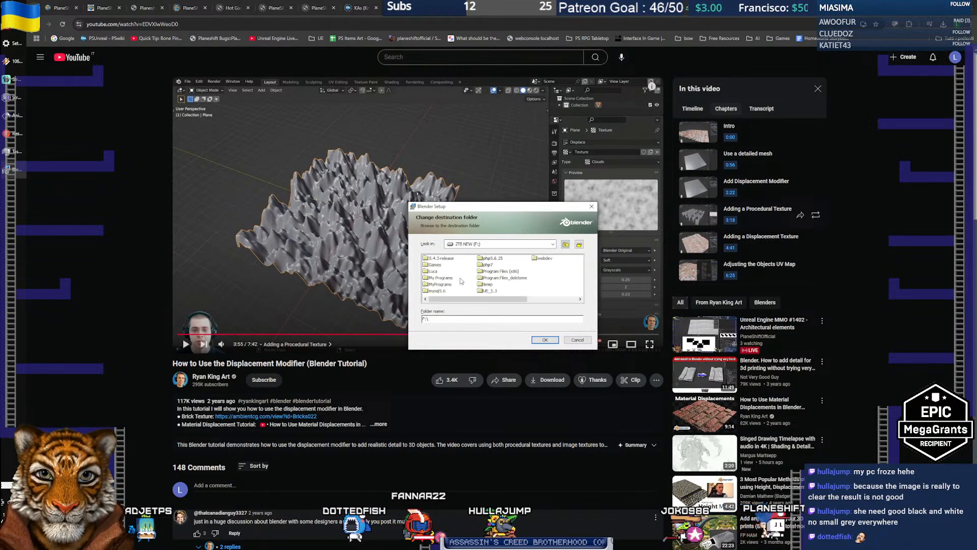
pyautogui.click(482, 245)
pyautogui.click(475, 260)
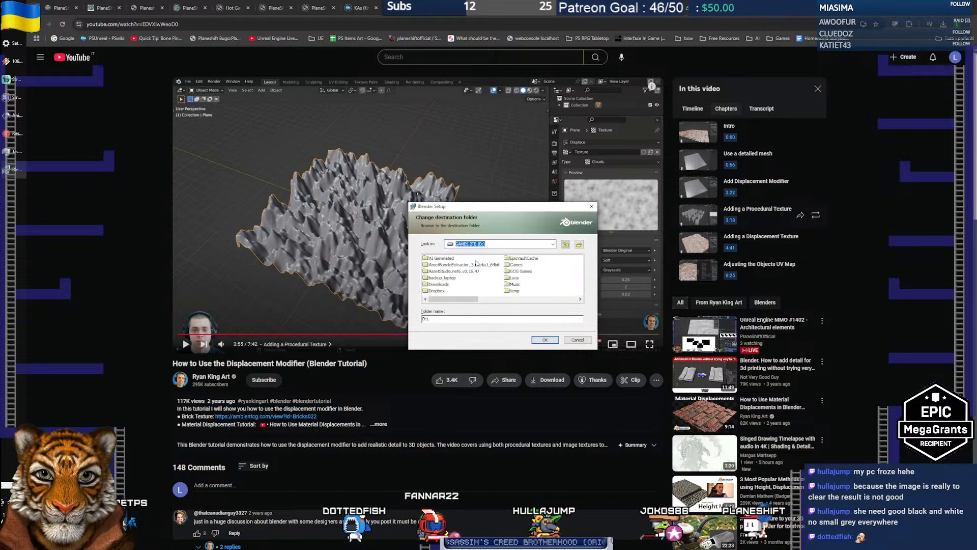
# Browse to the MyPrograms folder on the E: drive as the installer's destination
pyautogui.click(553, 245)
pyautogui.click(491, 269)
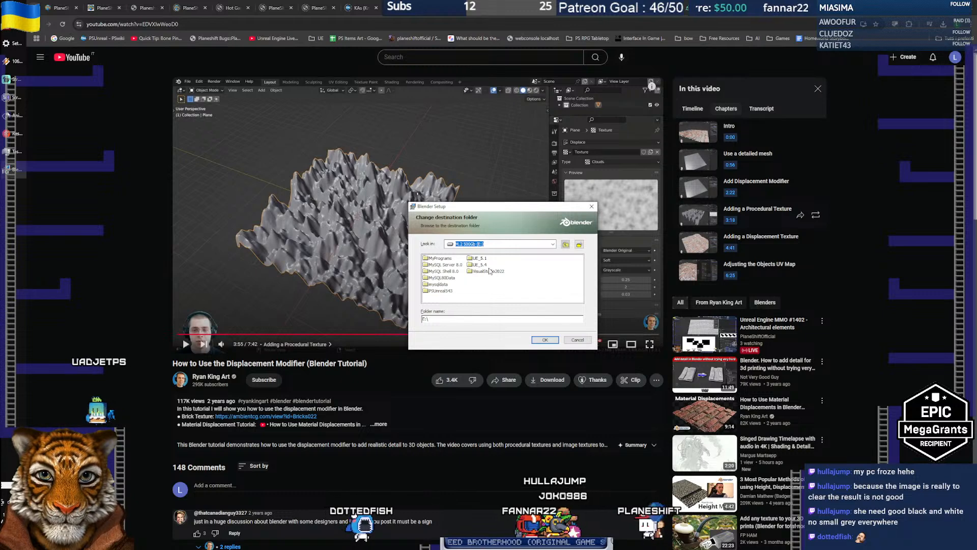
pyautogui.doubleClick(441, 259)
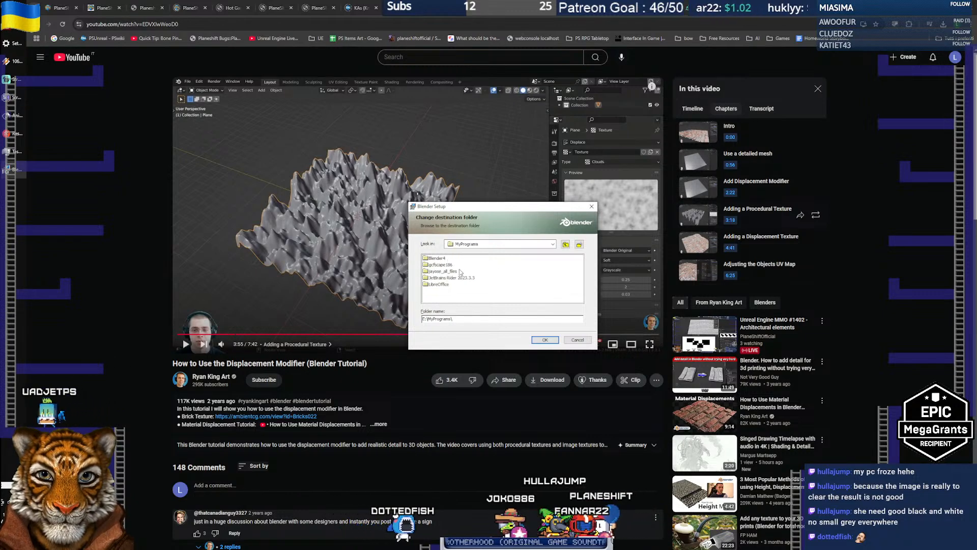
# Open the Start menu folder holding the Blender shortcuts and check the Blender 4.1 shortcut's target path in its properties
pyautogui.press('super')
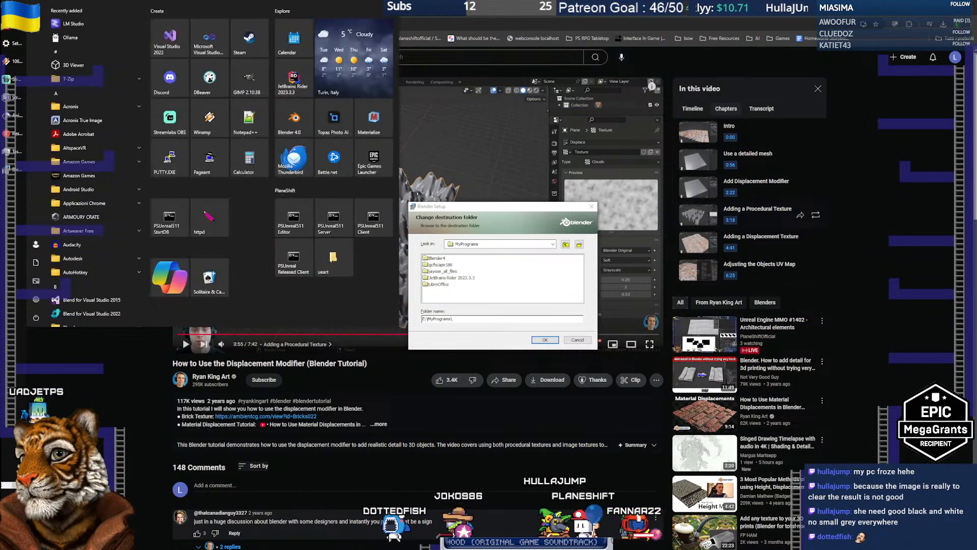
pyautogui.rightClick(299, 119)
pyautogui.moveTo(340, 150)
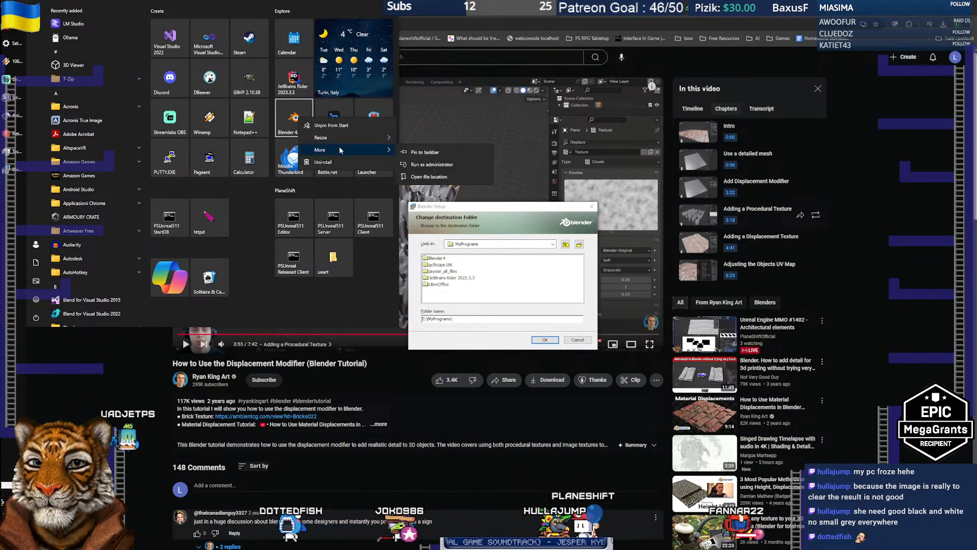
pyautogui.click(425, 176)
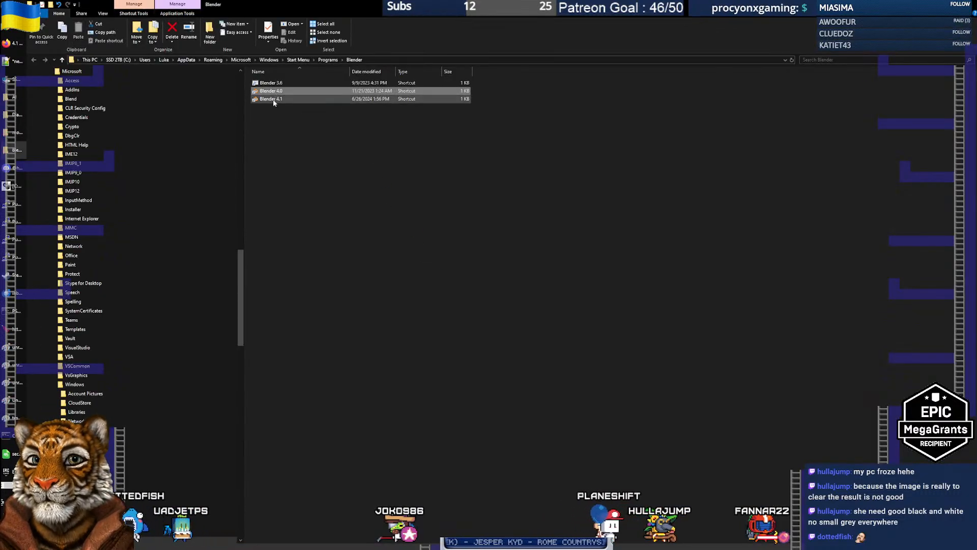
pyautogui.click(273, 99)
pyautogui.rightClick(273, 100)
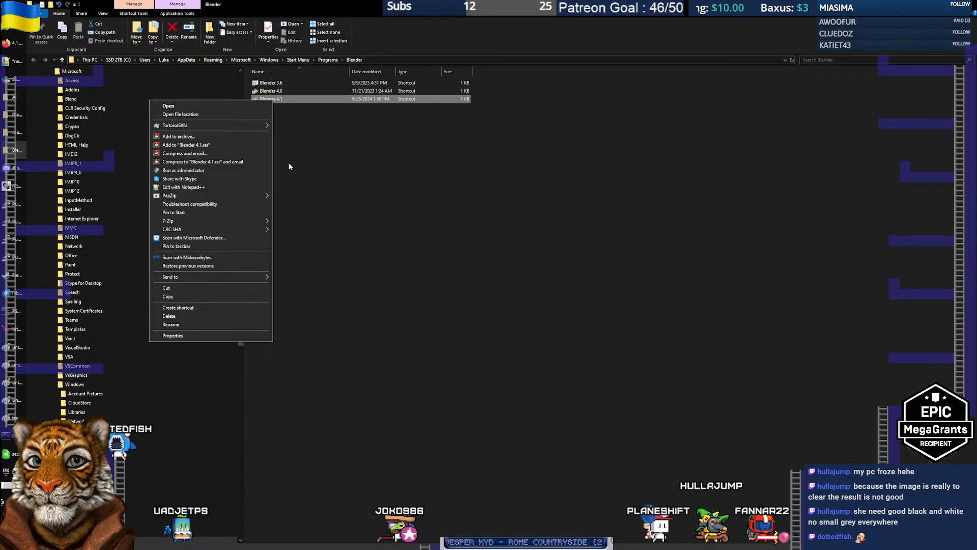
pyautogui.click(205, 335)
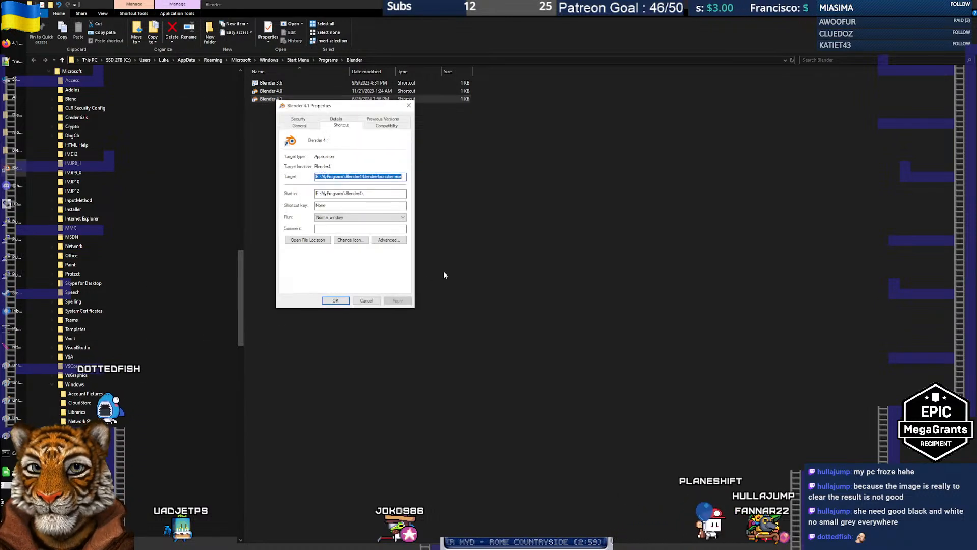
pyautogui.click(360, 177)
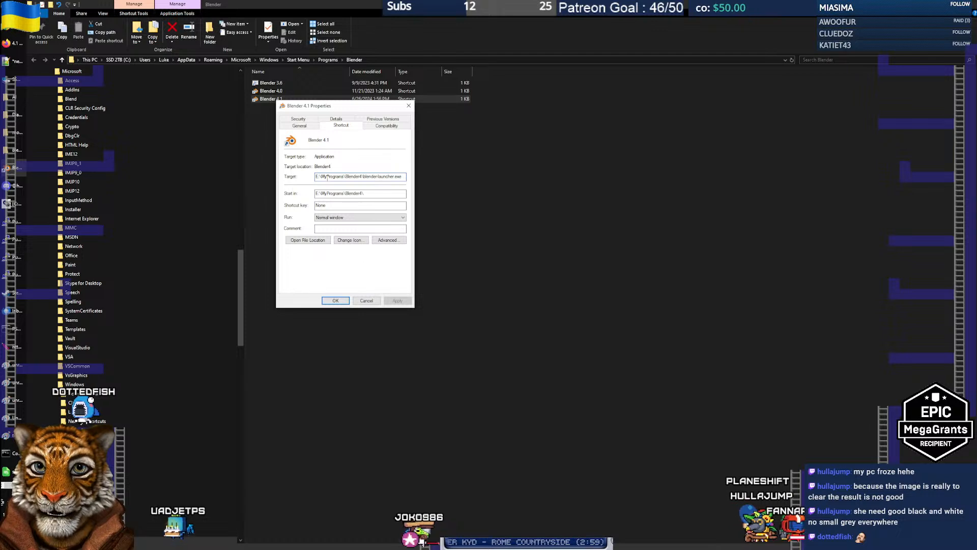
pyautogui.hotkey('shift', 'Home')
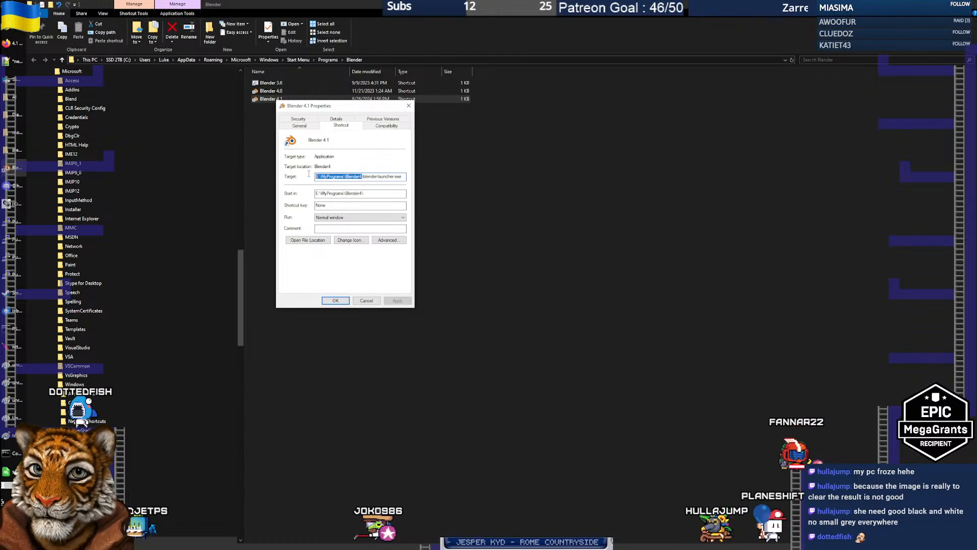
pyautogui.click(366, 300)
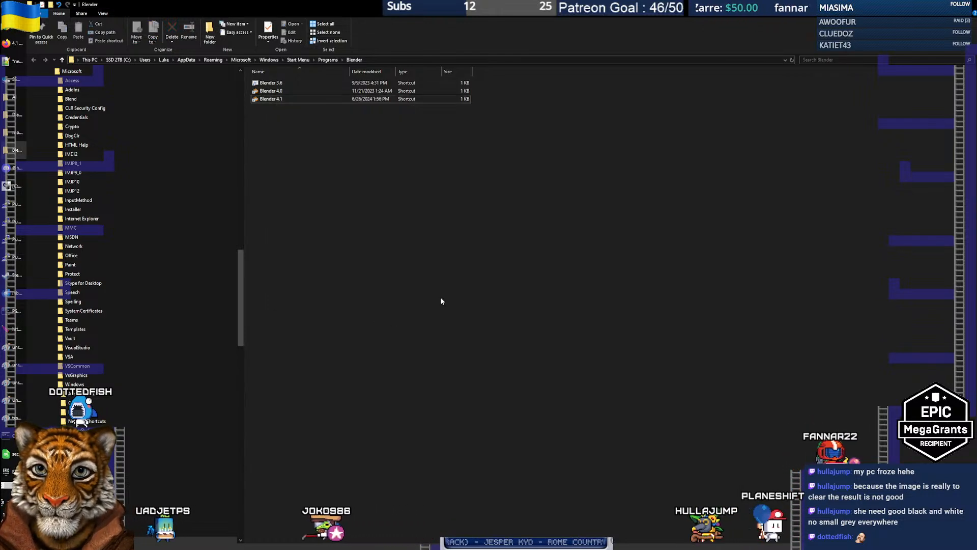
# Return to Blender Setup, set the install location to E:\MyPrograms\Blender4\ and start the installation
pyautogui.hotkey('alt', 'Tab')
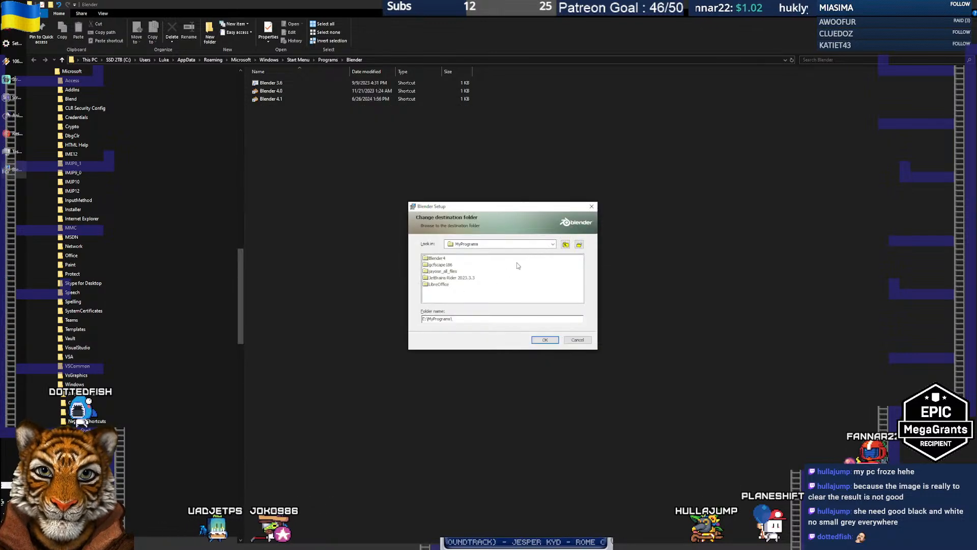
pyautogui.click(535, 245)
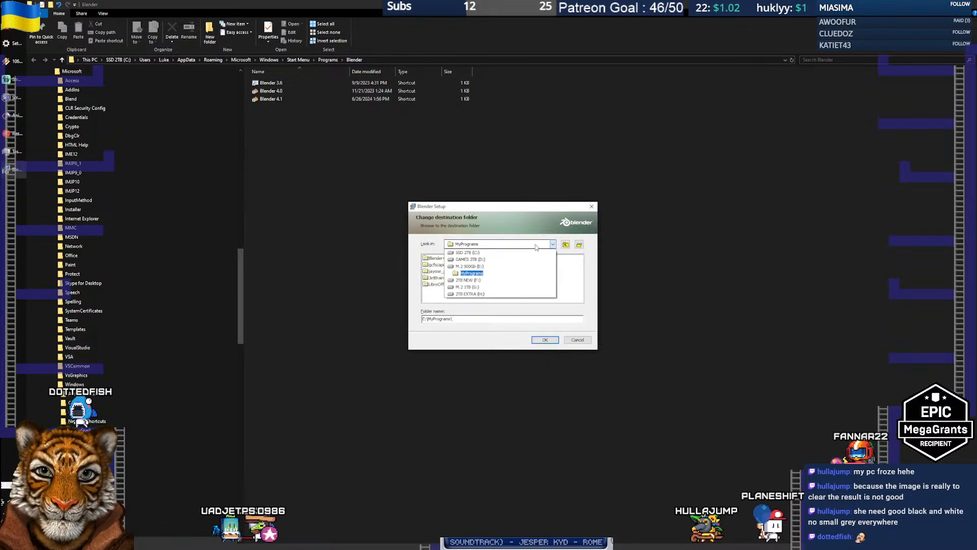
pyautogui.click(470, 273)
pyautogui.doubleClick(435, 258)
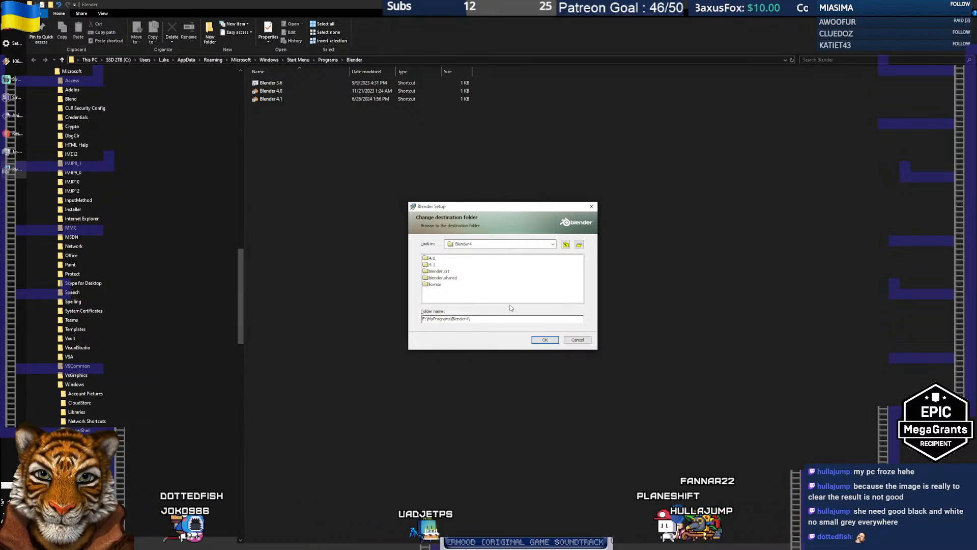
pyautogui.click(548, 341)
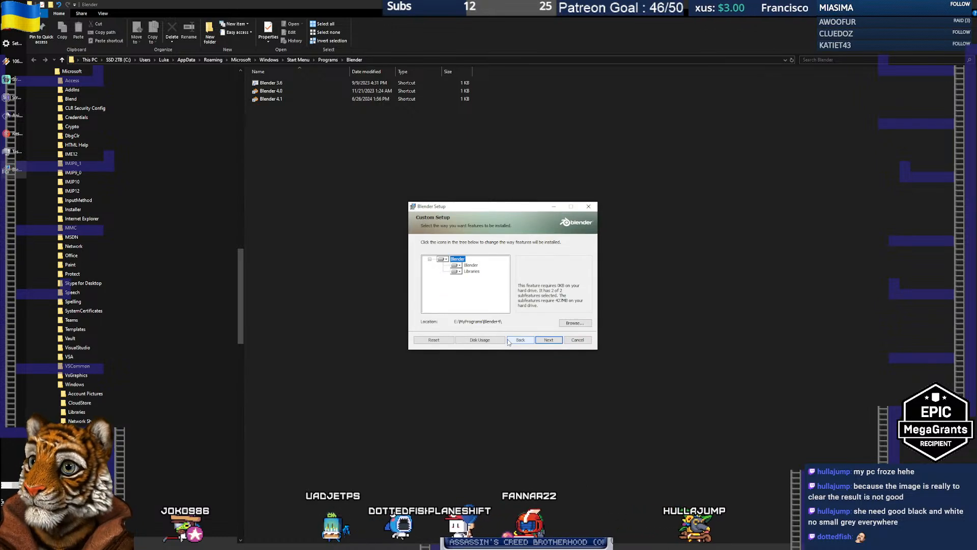
pyautogui.click(549, 340)
pyautogui.click(549, 341)
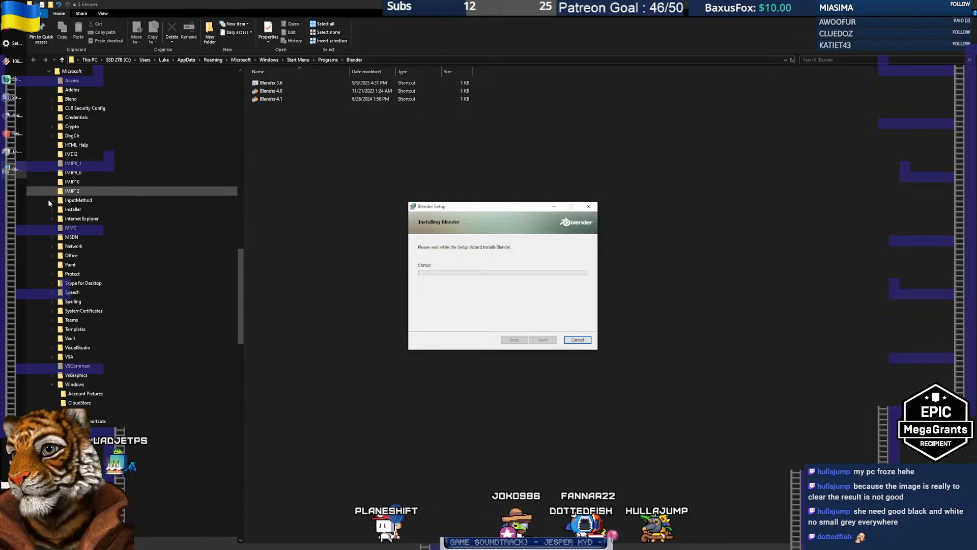
# Bring up Task Manager's Memory performance graph and place it beside the Blender Setup window to monitor the installation
pyautogui.click(15, 151)
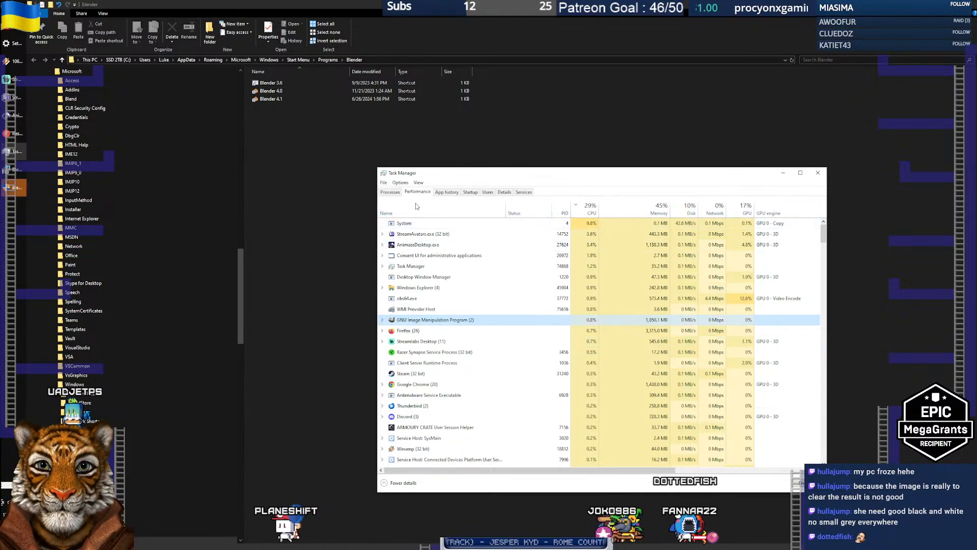
pyautogui.click(14, 187)
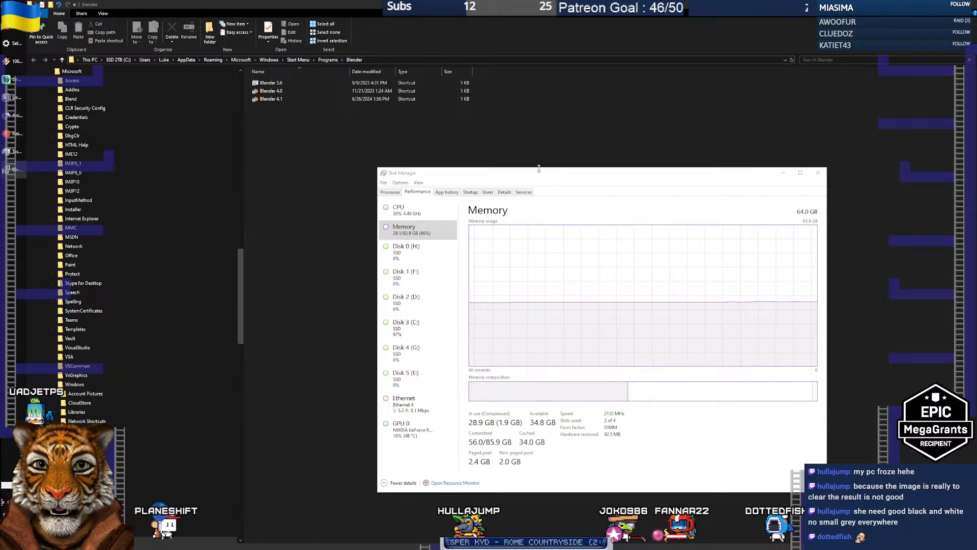
pyautogui.moveTo(476, 174); pyautogui.dragTo(665, 135)
pyautogui.moveTo(479, 208); pyautogui.dragTo(365, 184)
pyautogui.moveTo(652, 135); pyautogui.dragTo(596, 143)
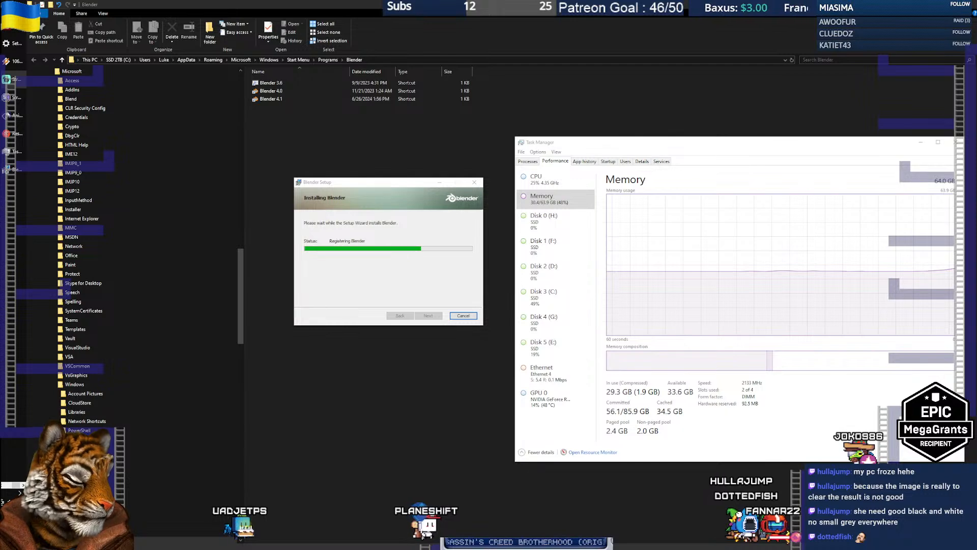
# Finish the Blender Setup wizard and return to the YouTube displacement modifier tutorial in the browser
pyautogui.hotkey('alt', 'Tab')
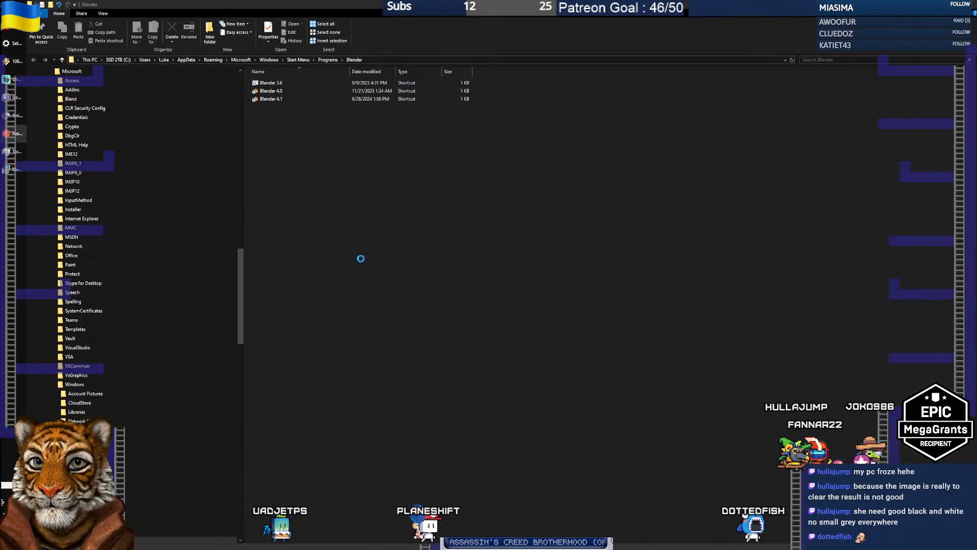
pyautogui.hotkey('alt', 'Tab')
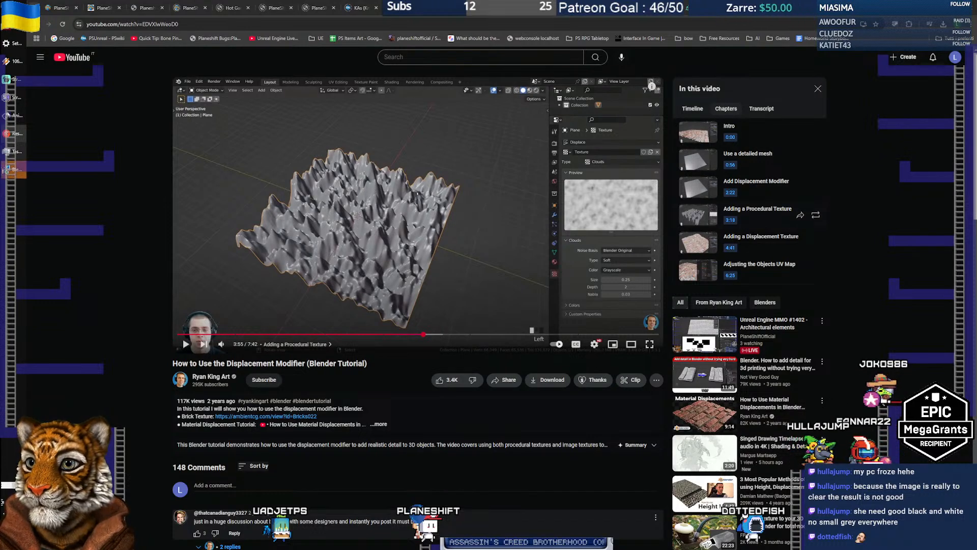
pyautogui.click(5, 171)
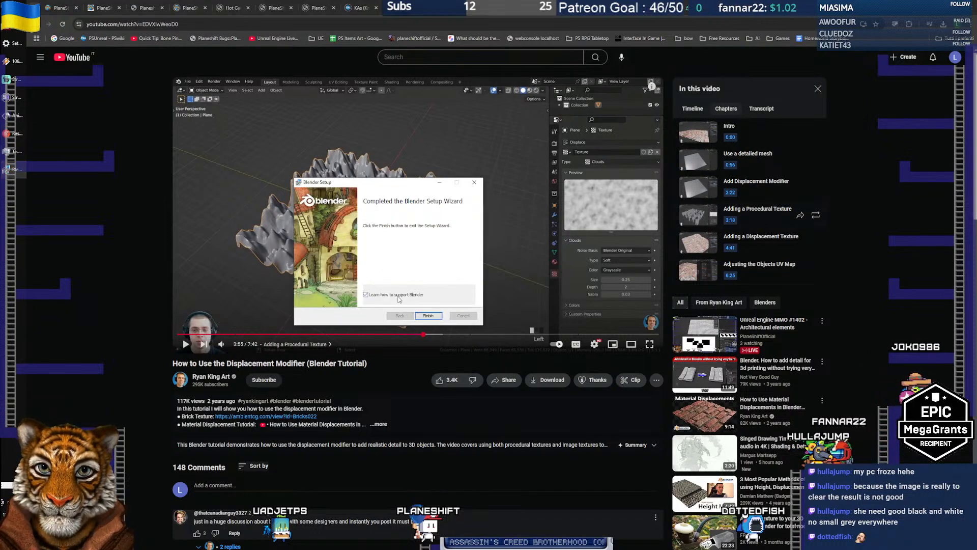
pyautogui.click(427, 316)
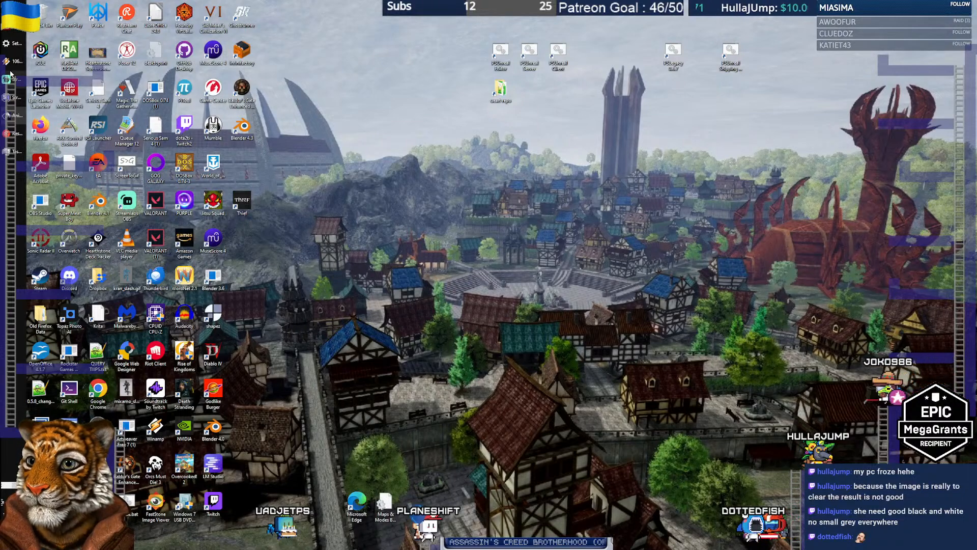
pyautogui.scroll(1, 16, 352)
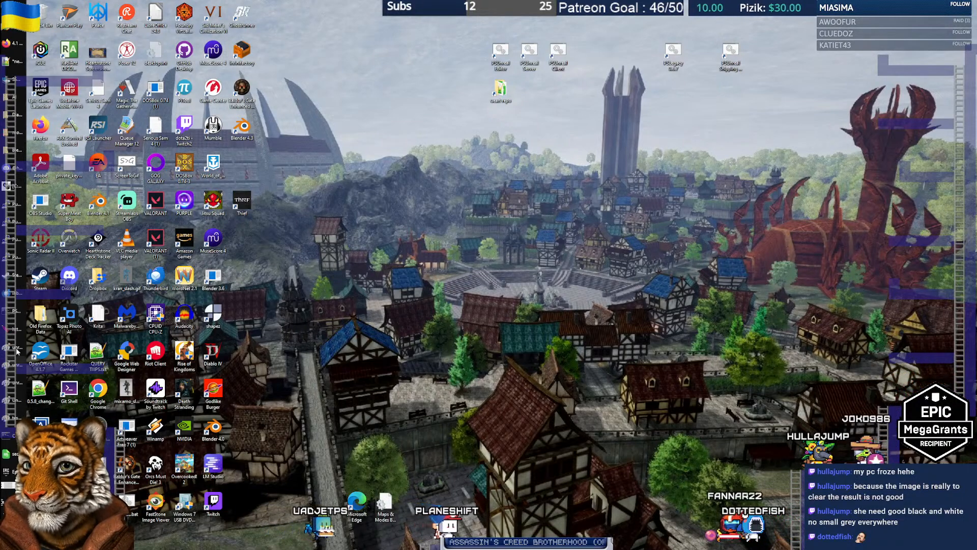
pyautogui.click(11, 44)
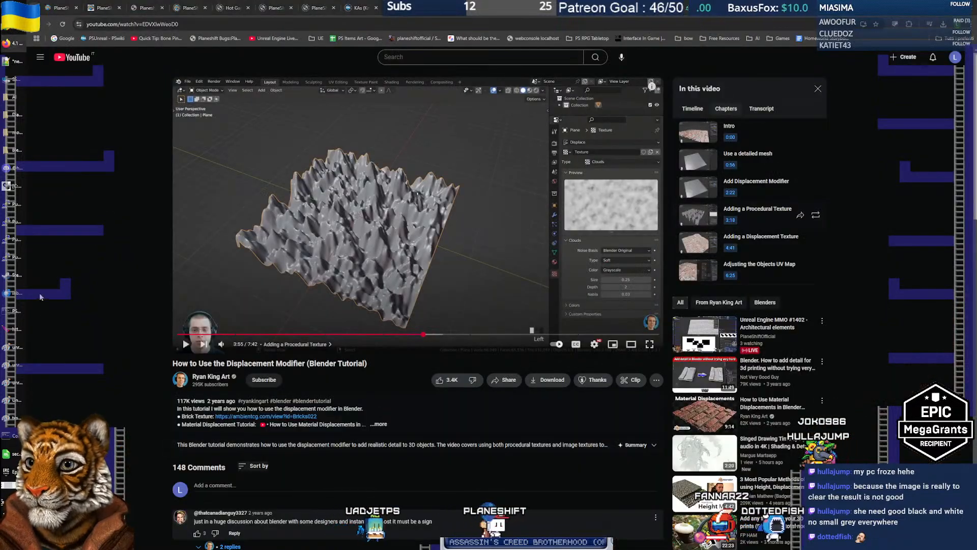
# Check the running processes and the Memory performance graph in Task Manager, and reposition its window over the browser
pyautogui.scroll(-1, 12, 197)
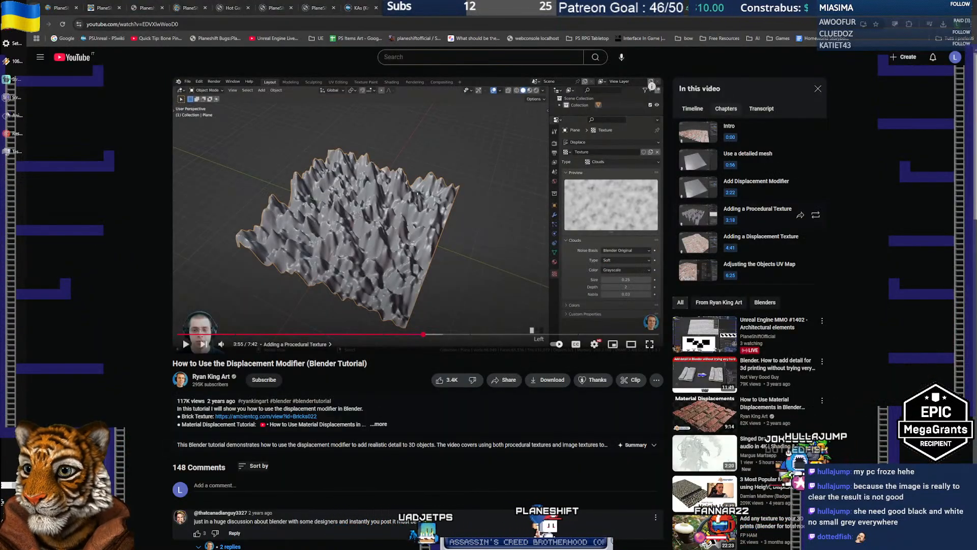
pyautogui.click(13, 152)
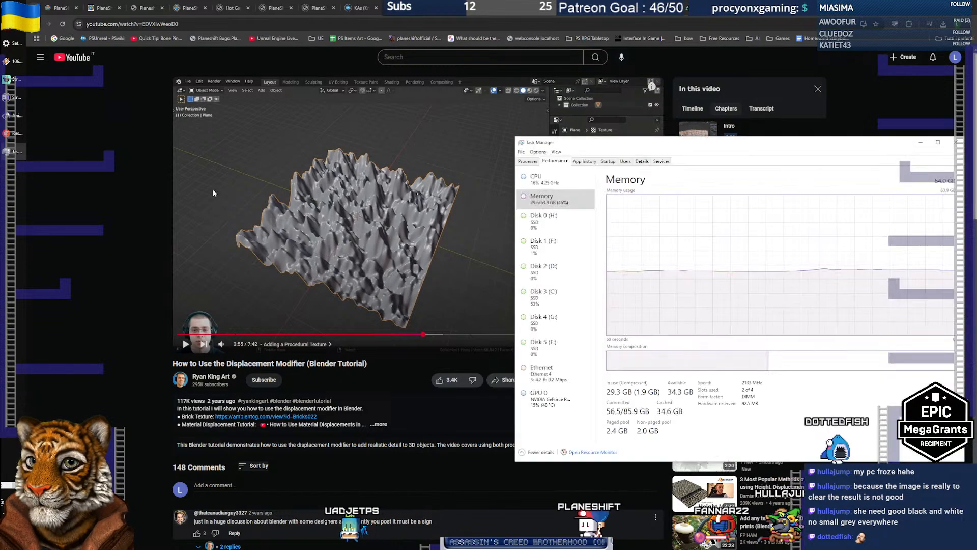
pyautogui.click(528, 161)
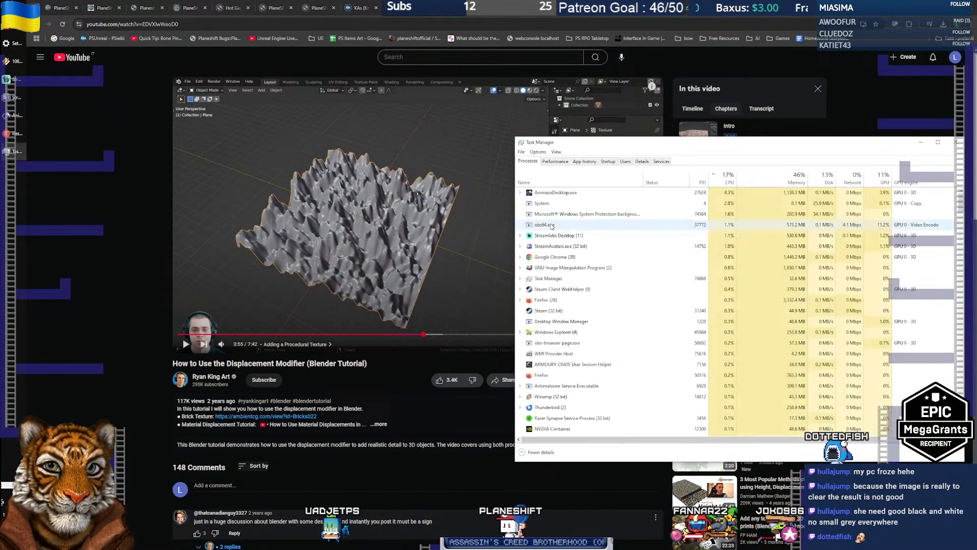
pyautogui.click(551, 164)
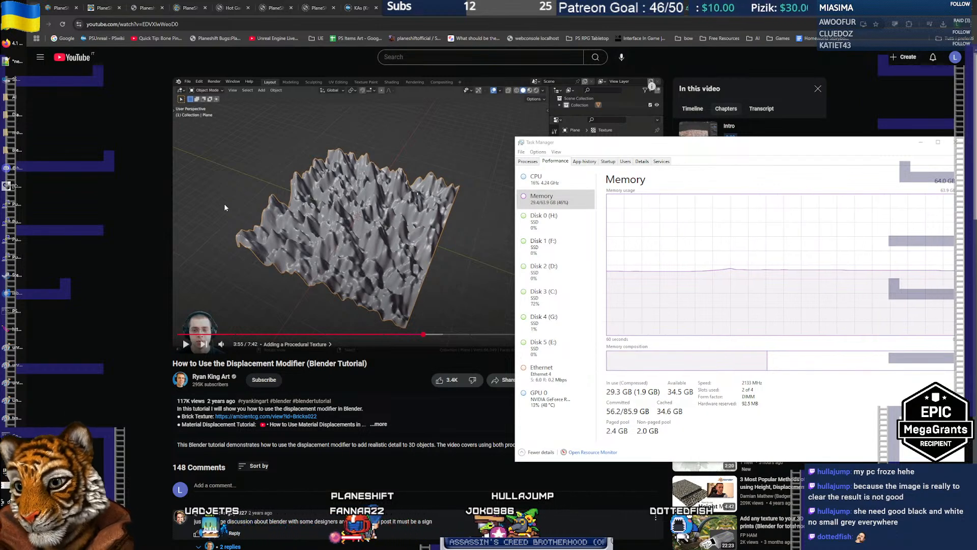
pyautogui.moveTo(623, 145); pyautogui.dragTo(591, 137)
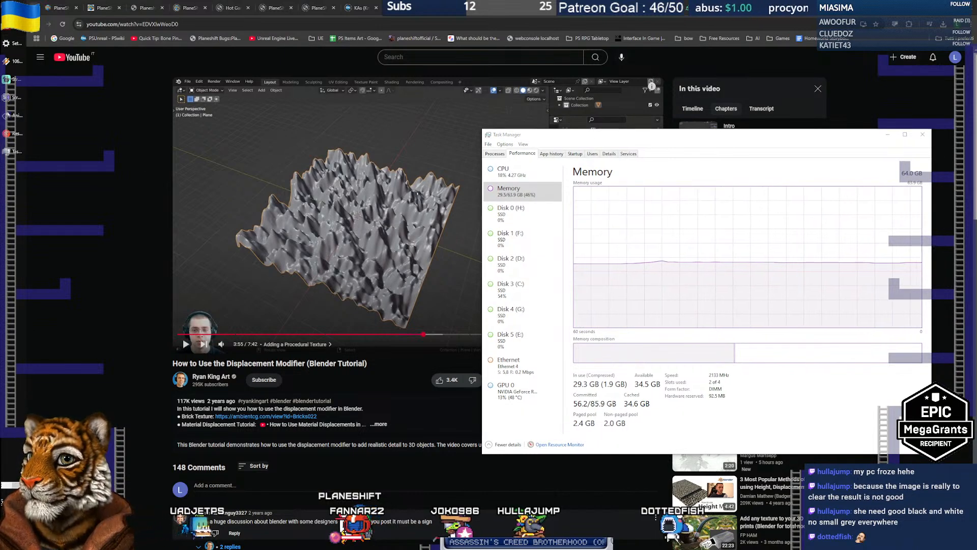
# Search the Start menu for "blend" and try to launch the Blender 4.0 app
pyautogui.press('super')
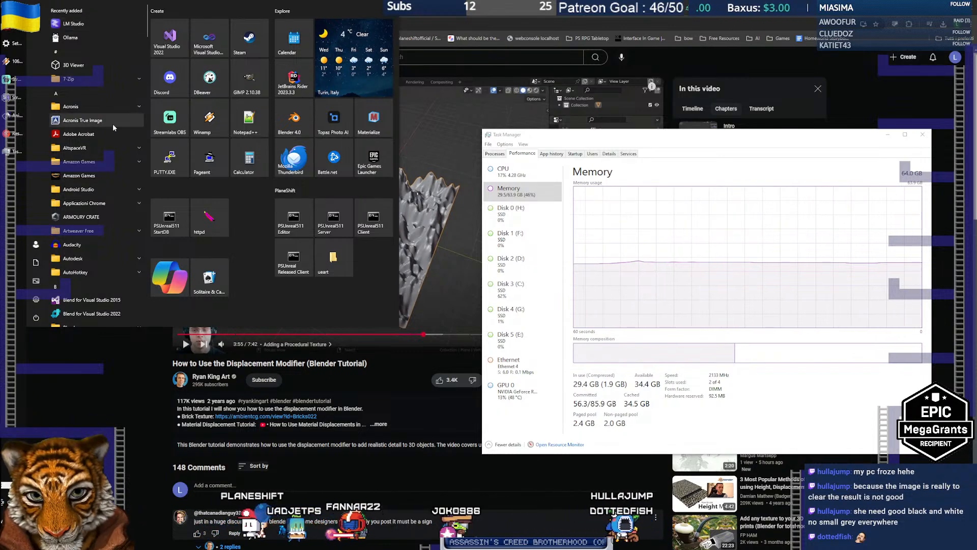
pyautogui.write('blend')
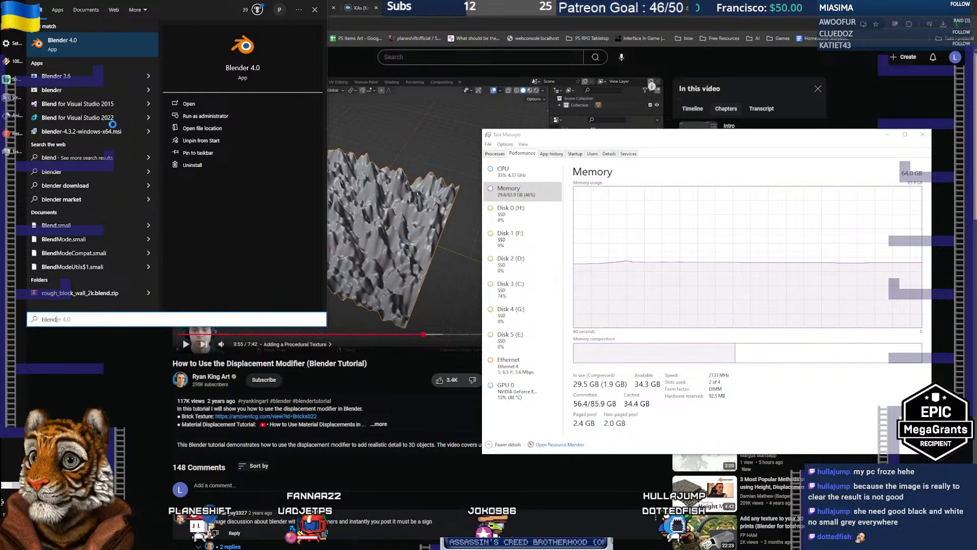
pyautogui.click(84, 46)
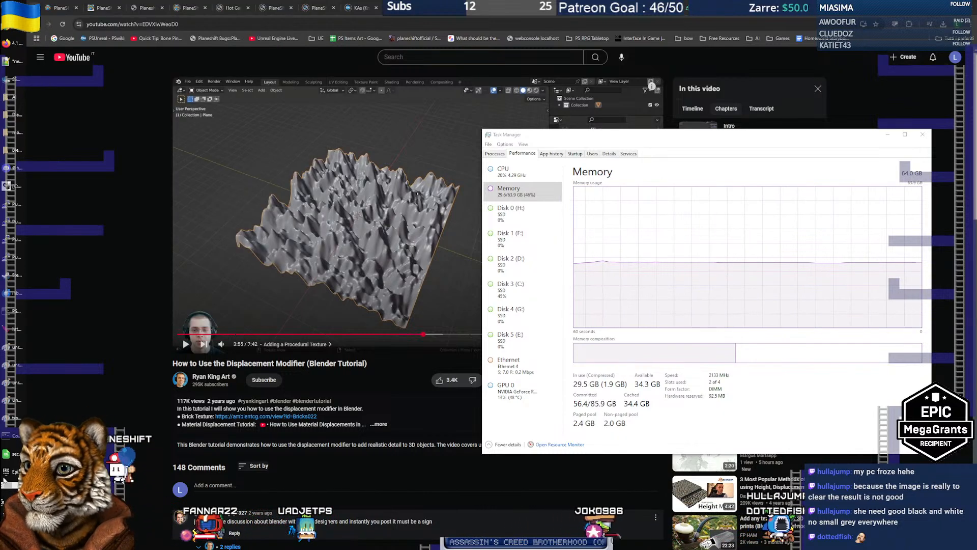
# Switch to File Explorer and open the E:\MyPrograms\Blender4 folder to inspect the installed Blender files
pyautogui.click(15, 97)
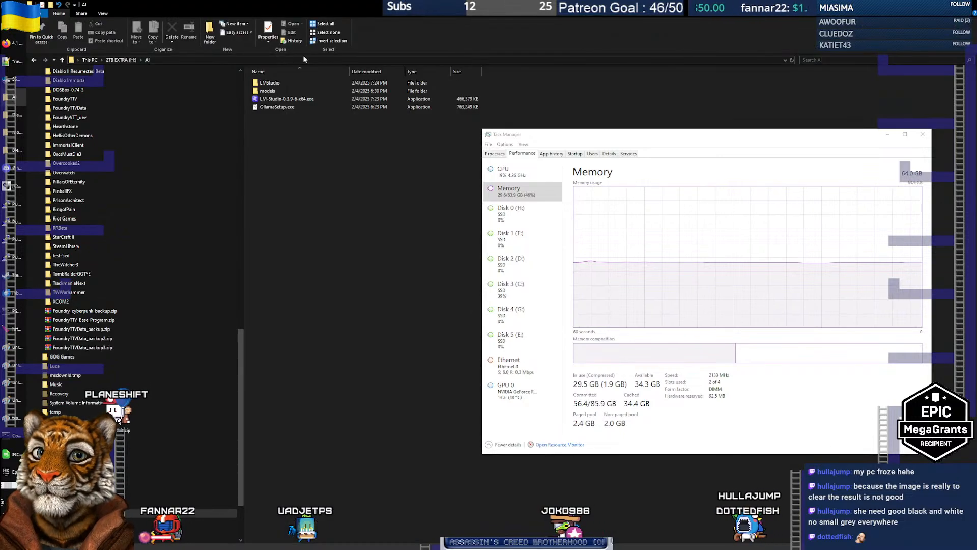
pyautogui.click(305, 59)
pyautogui.write('E:\\MyPrograms\\Blender4')
pyautogui.press('Return')
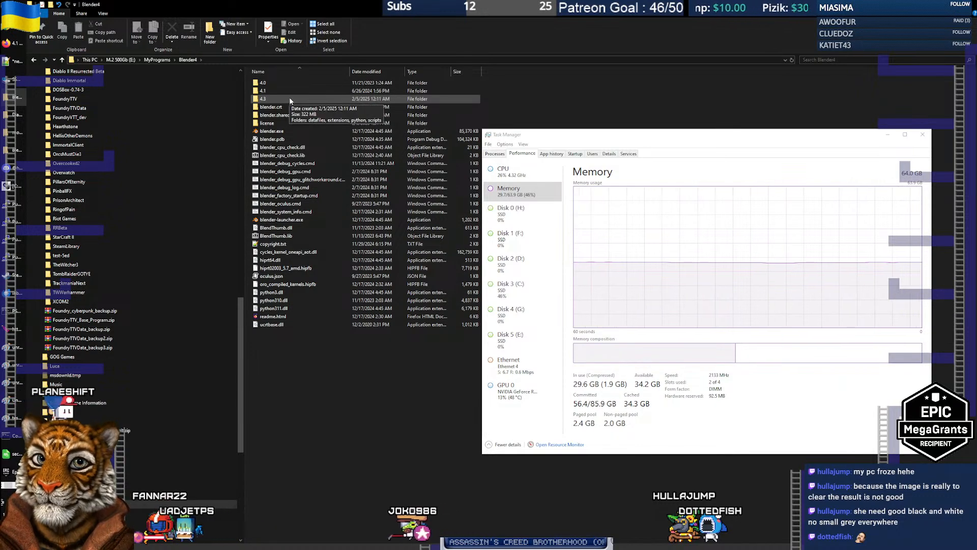
# Launch Blender from the pinned Blender 4.0 shortcut, with Task Manager closed, and import the Blender 4.1 preferences
pyautogui.press('super')
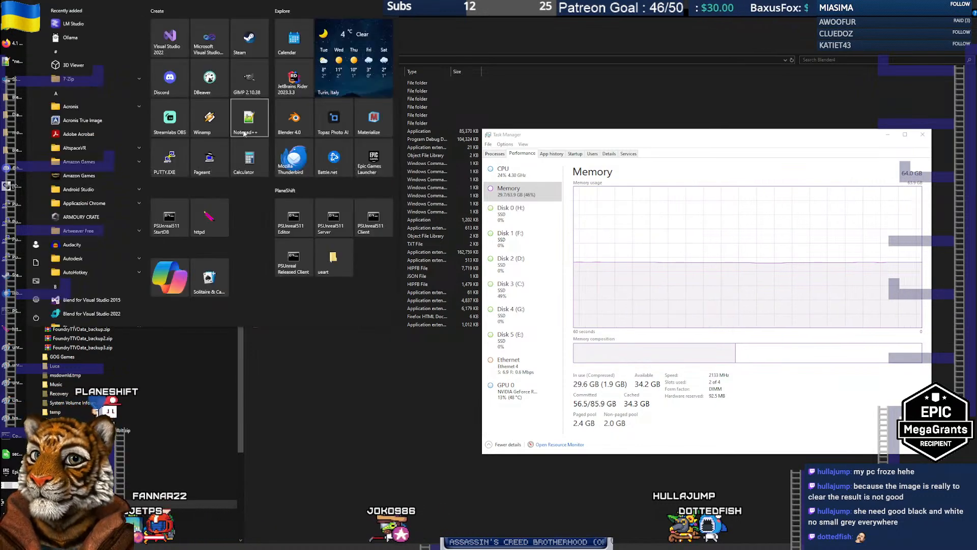
pyautogui.click(283, 121)
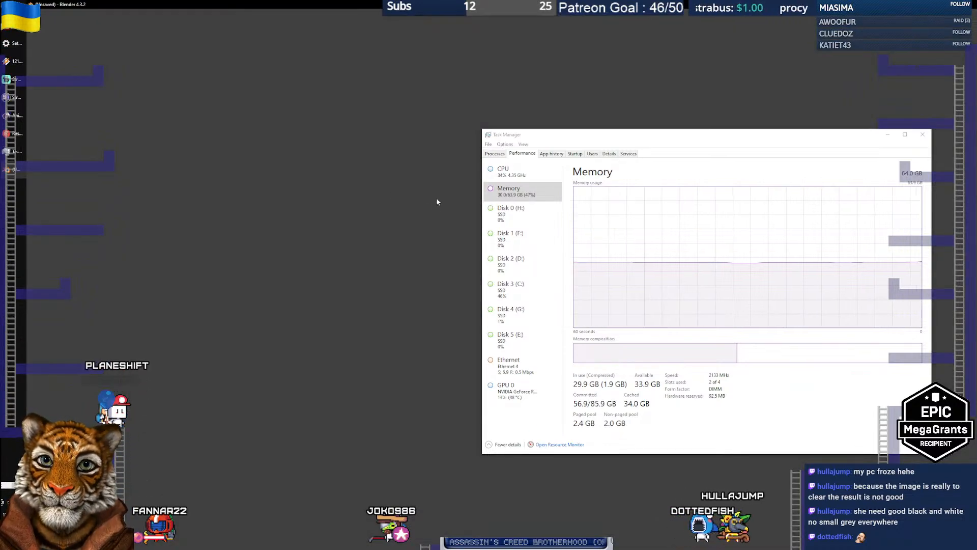
pyautogui.moveTo(554, 139); pyautogui.dragTo(376, 169)
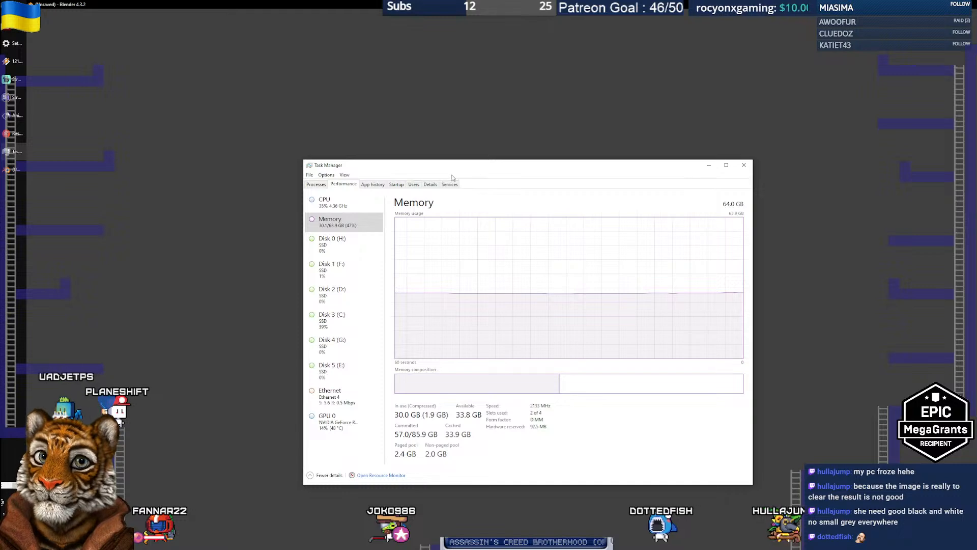
pyautogui.click(743, 165)
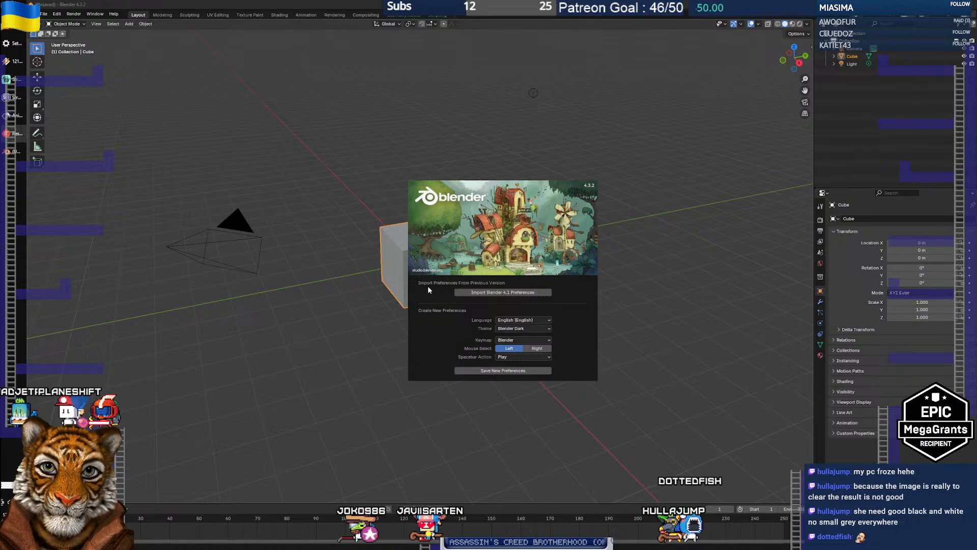
pyautogui.click(496, 292)
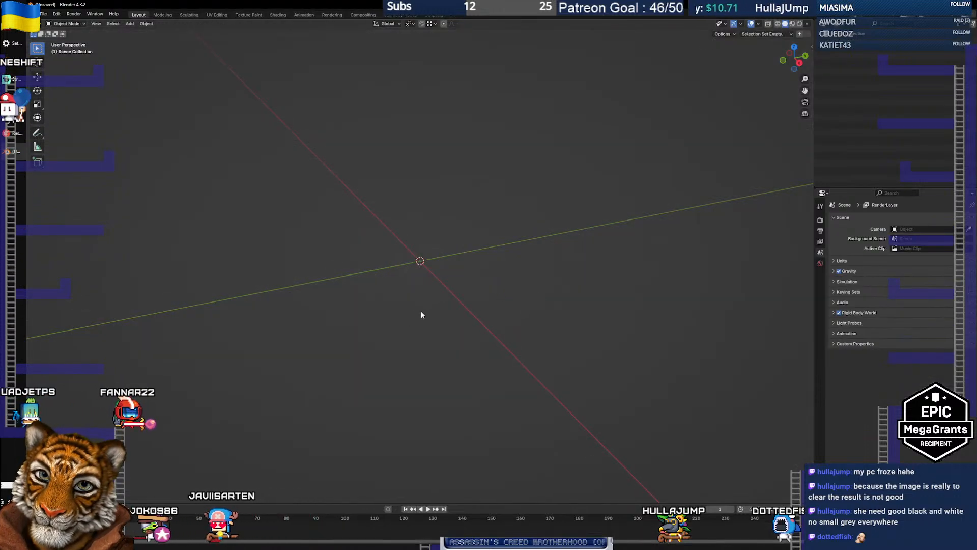
# Add a mesh plane at the origin of the empty scene
pyautogui.moveTo(421, 312); pyautogui.dragTo(232, 136)
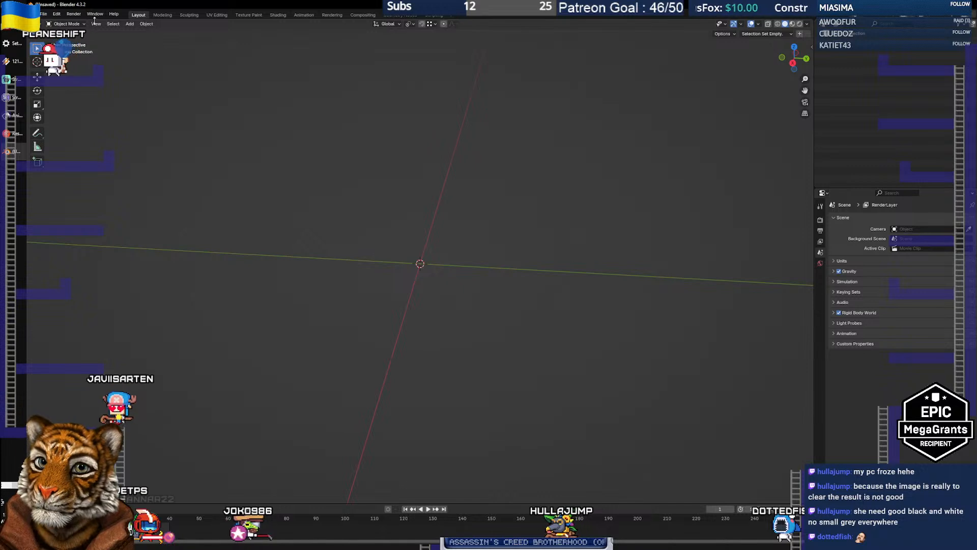
pyautogui.click(145, 24)
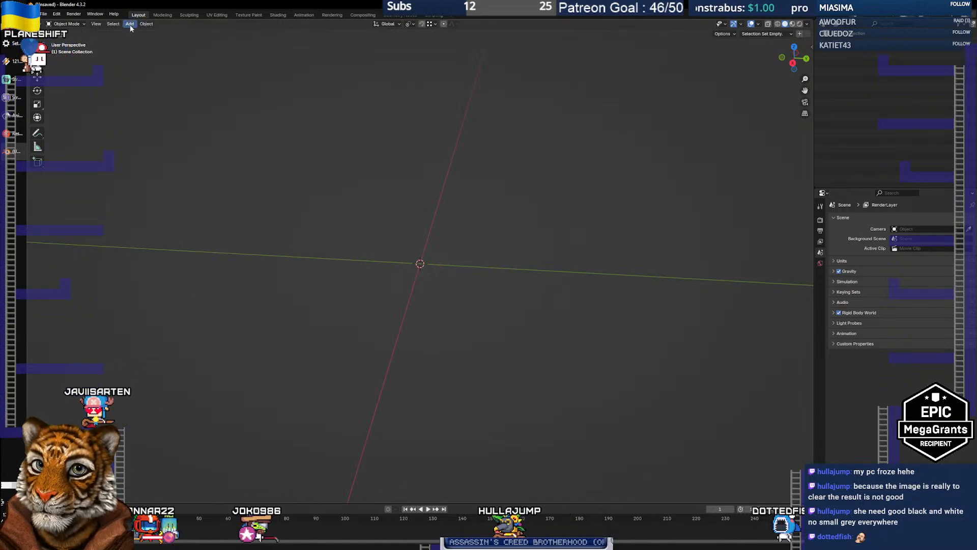
pyautogui.click(130, 24)
pyautogui.moveTo(140, 36)
pyautogui.click(219, 32)
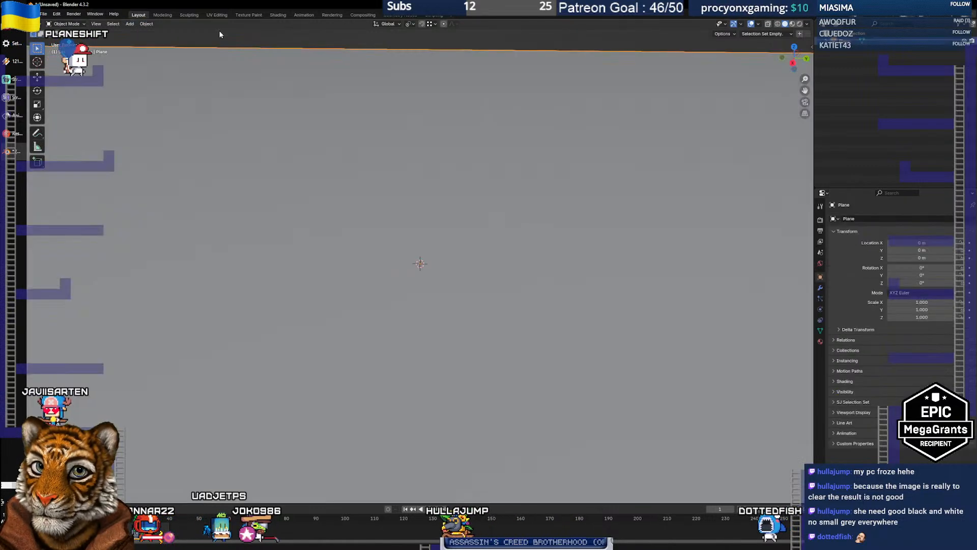
pyautogui.scroll(-3, 420, 214)
pyautogui.scroll(-5, 414, 220)
pyautogui.scroll(4, 415, 229)
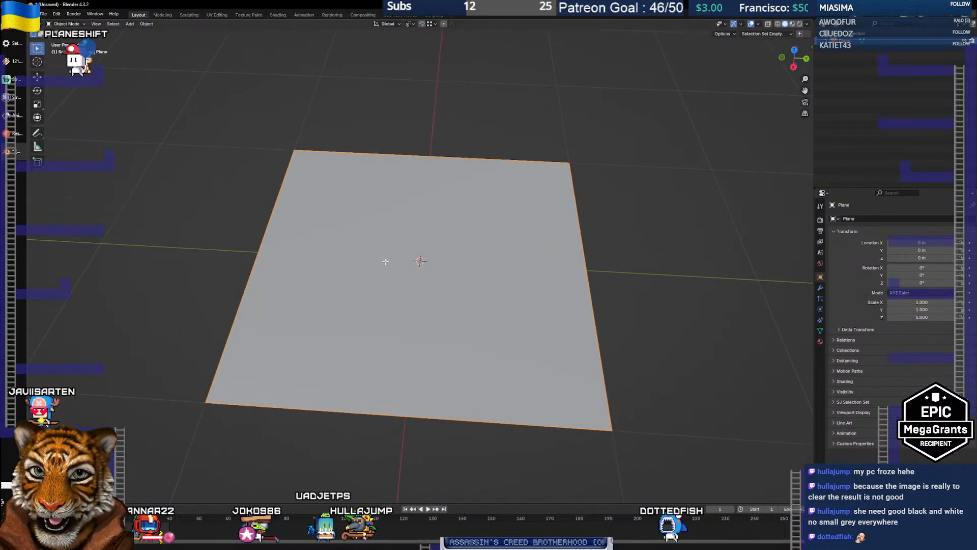
# Subdivide the plane in Edit Mode into a dense, even grid of faces and deselect all its geometry
pyautogui.press('Tab')
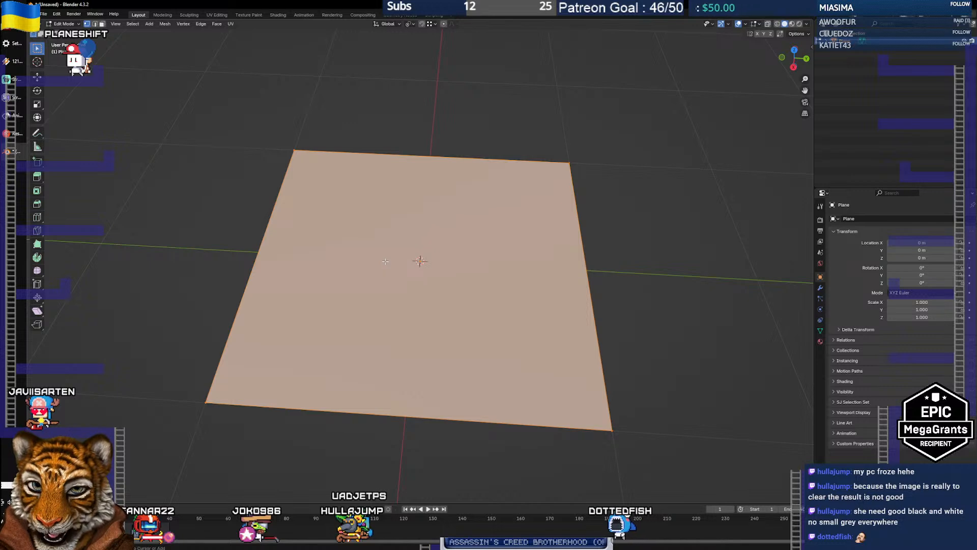
pyautogui.hotkey('ctrl', 'e')
pyautogui.click(357, 302)
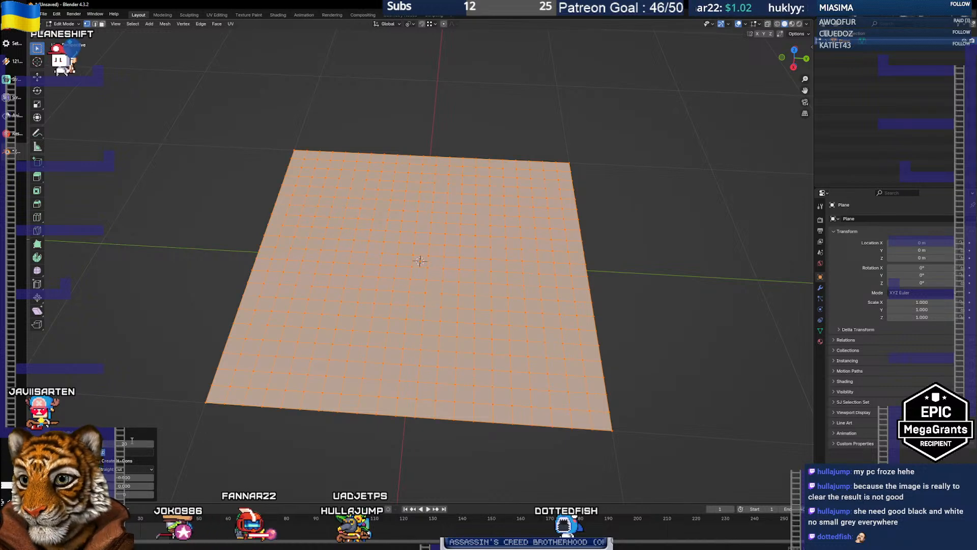
pyautogui.click(124, 444)
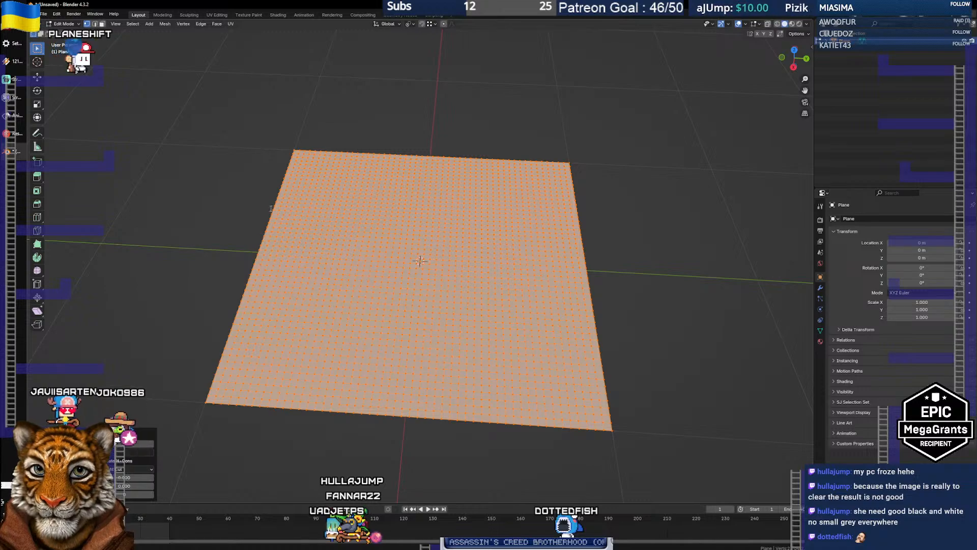
pyautogui.click(274, 229)
pyautogui.hotkey('alt', 'a')
pyautogui.moveTo(500, 265); pyautogui.dragTo(493, 234)
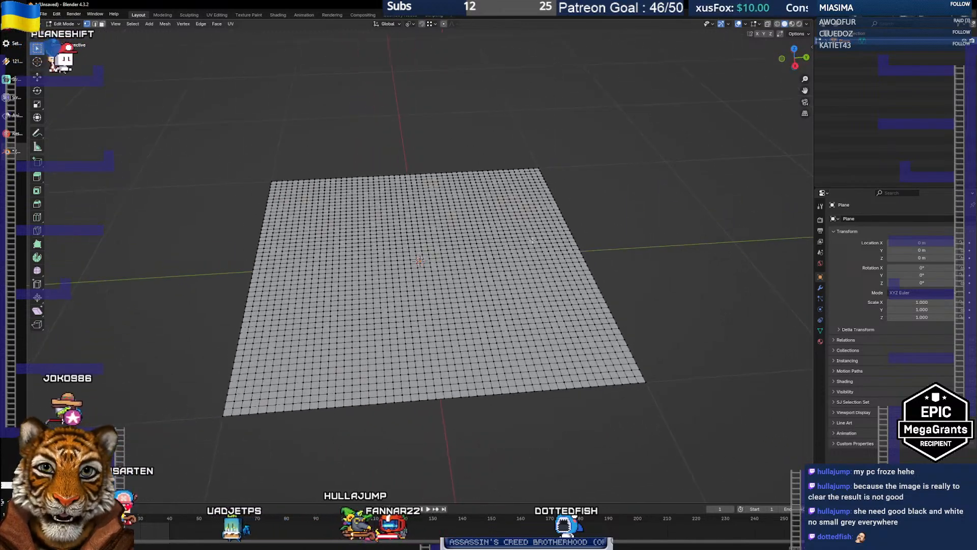
# Add a Displace modifier to the plane with a new texture and open that texture's settings
pyautogui.click(820, 287)
pyautogui.click(843, 222)
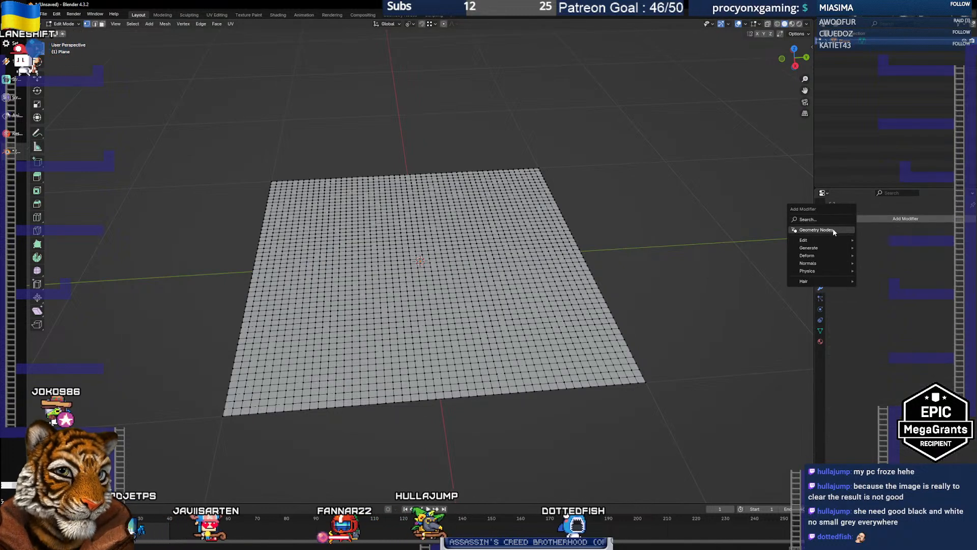
pyautogui.moveTo(825, 241)
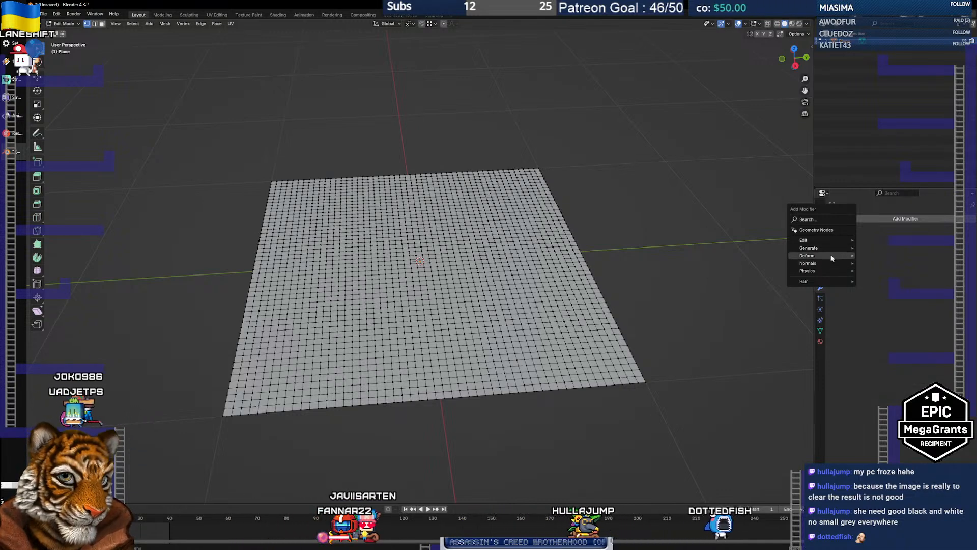
pyautogui.click(884, 279)
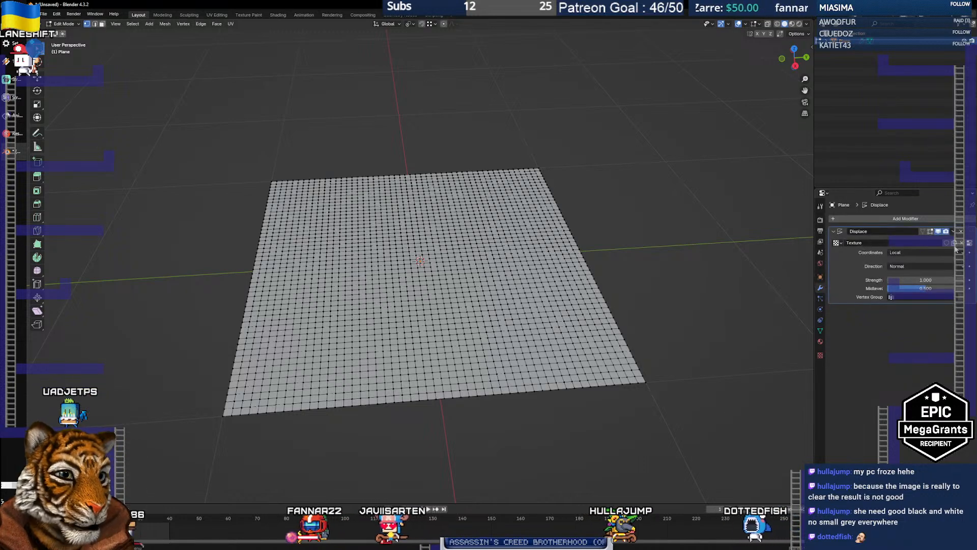
pyautogui.click(968, 244)
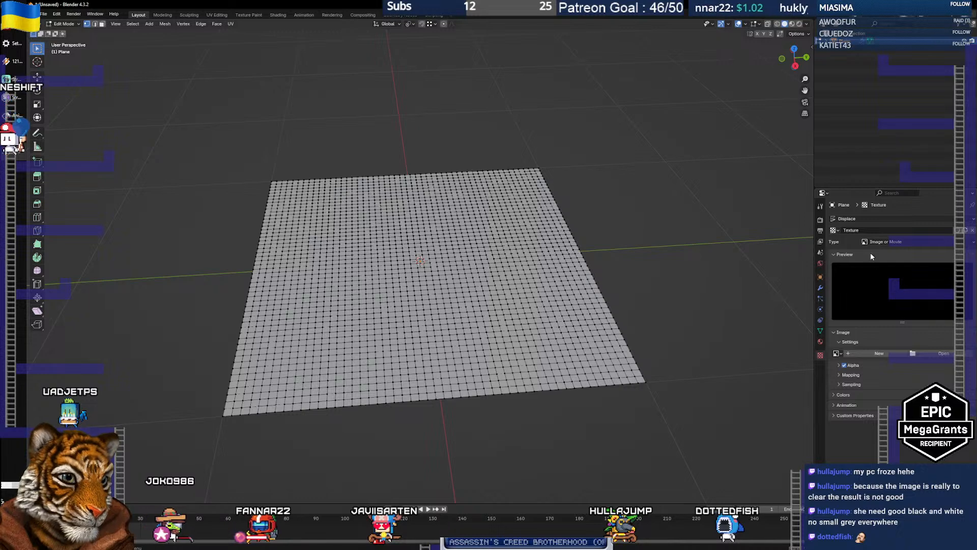
# Load test_displacement.png from the recent Diaboli folder as the displacement texture's image
pyautogui.click(941, 353)
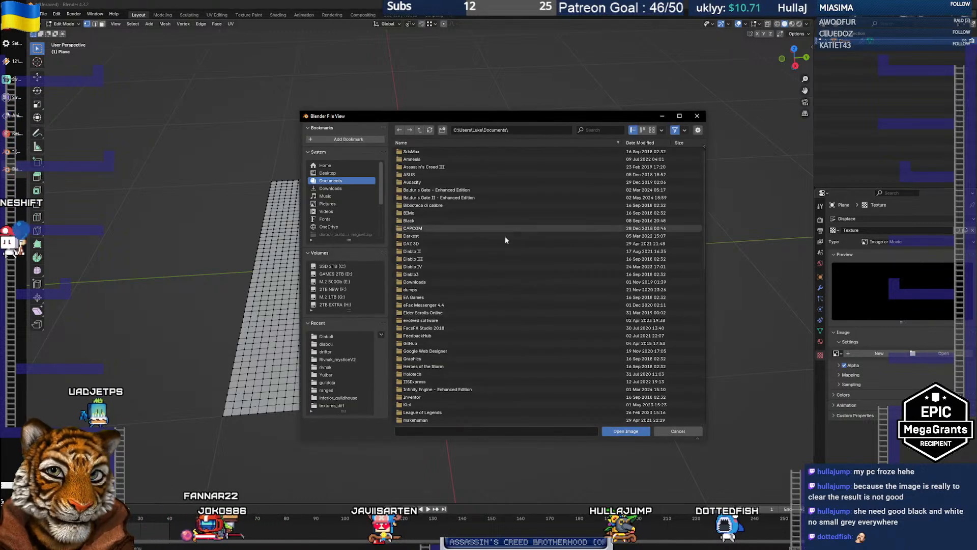
pyautogui.click(328, 337)
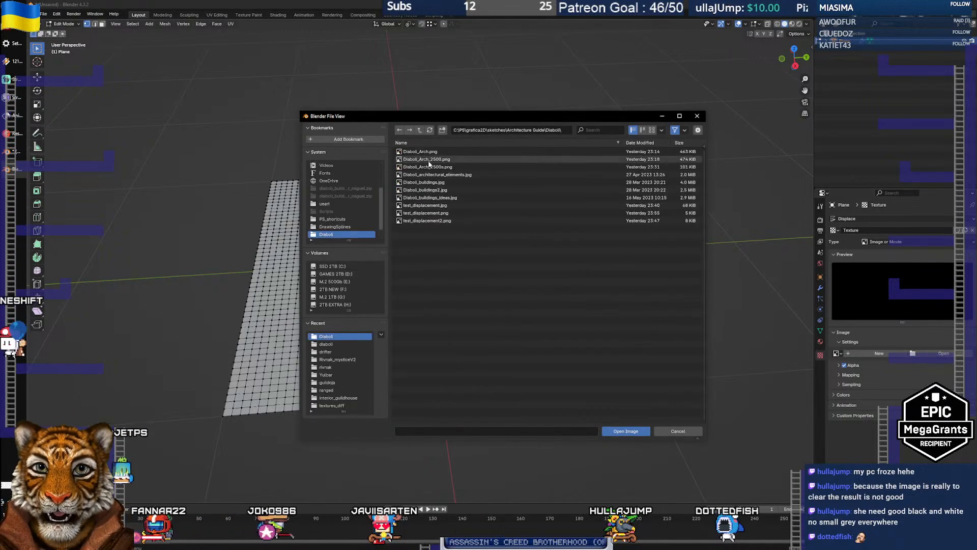
pyautogui.click(434, 213)
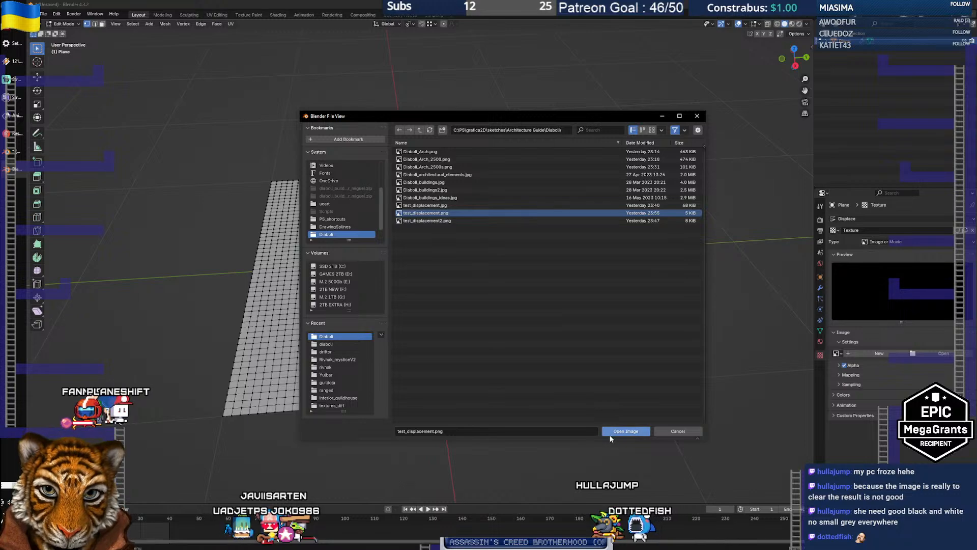
pyautogui.click(623, 431)
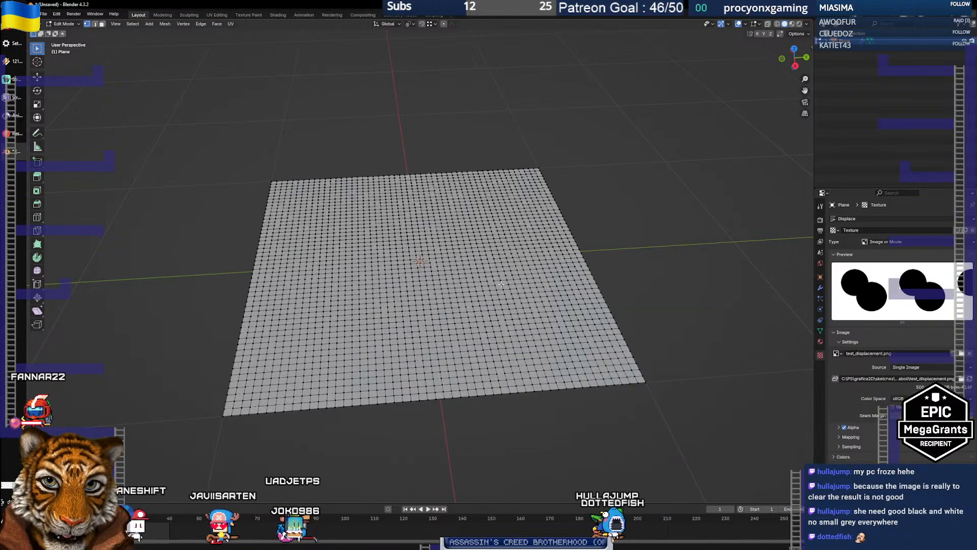
# Return the plane to Object Mode and raise the Displace modifier's strength first to 4 and finally to 10
pyautogui.moveTo(436, 303); pyautogui.dragTo(461, 308)
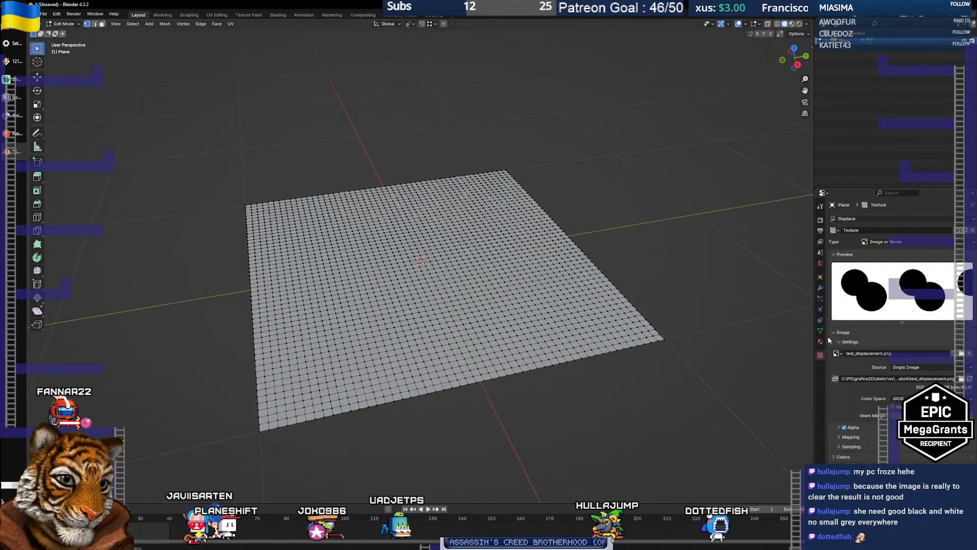
pyautogui.click(820, 287)
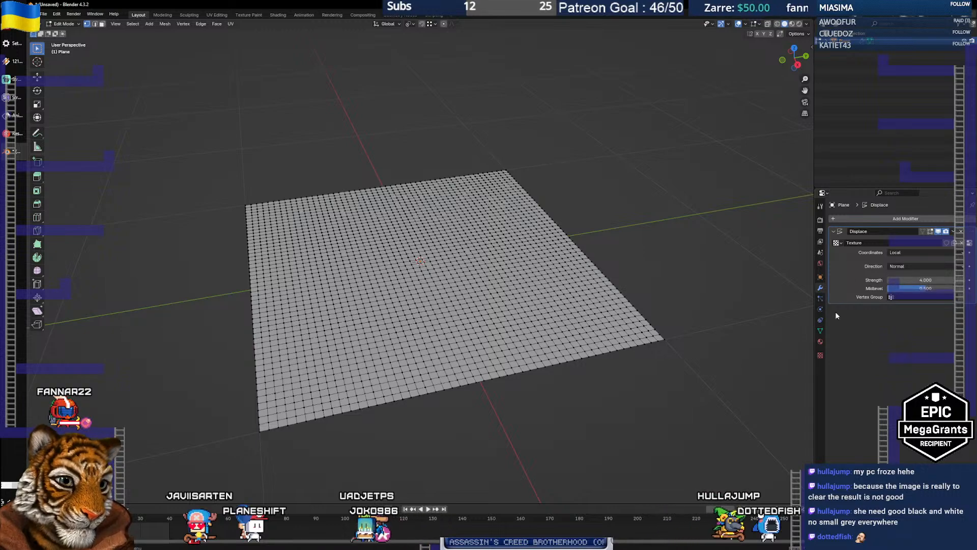
pyautogui.moveTo(457, 290); pyautogui.dragTo(487, 298)
pyautogui.press('Tab')
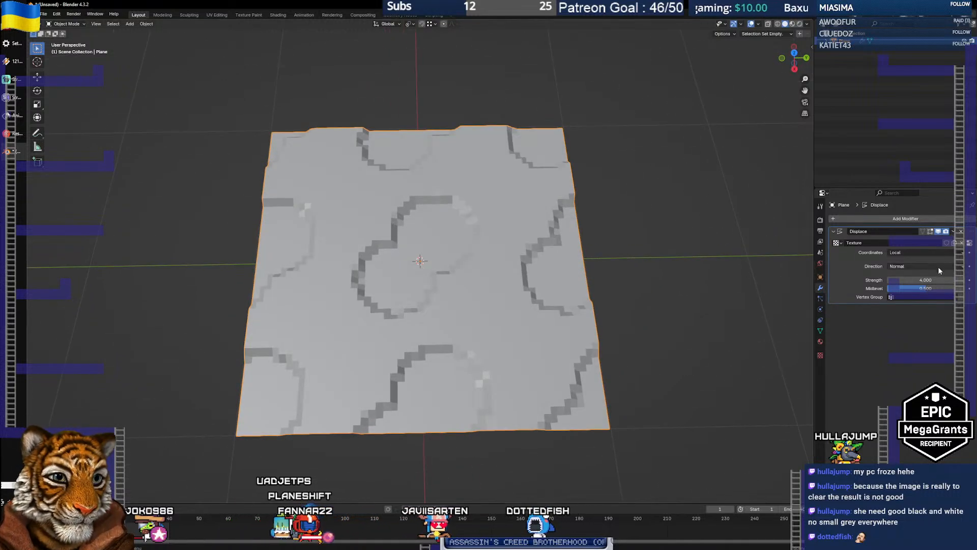
pyautogui.press('Tab')
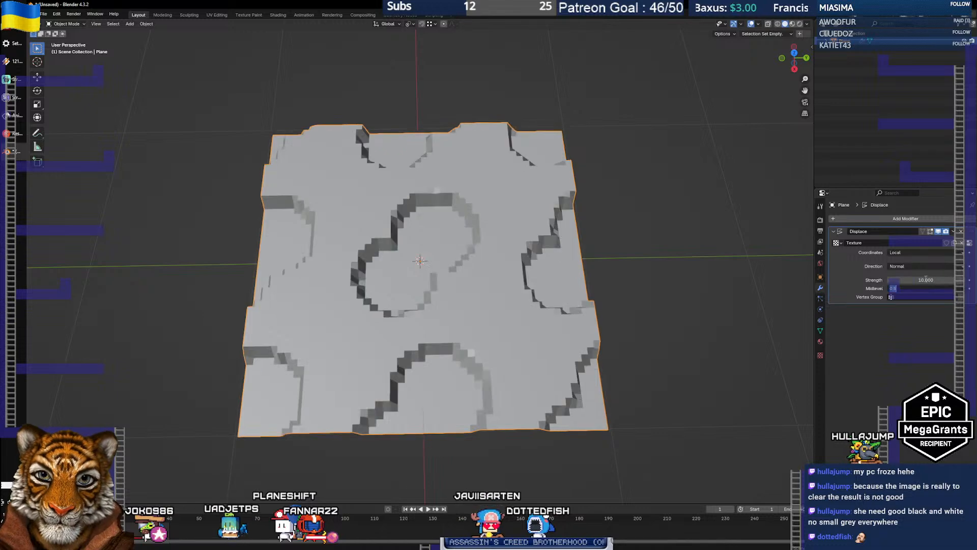
# Switch to File Explorer, inspect Diaboli_Arch_2500s.png among the images in the Diaboli folder, and return to Blender
pyautogui.moveTo(534, 322); pyautogui.dragTo(493, 310)
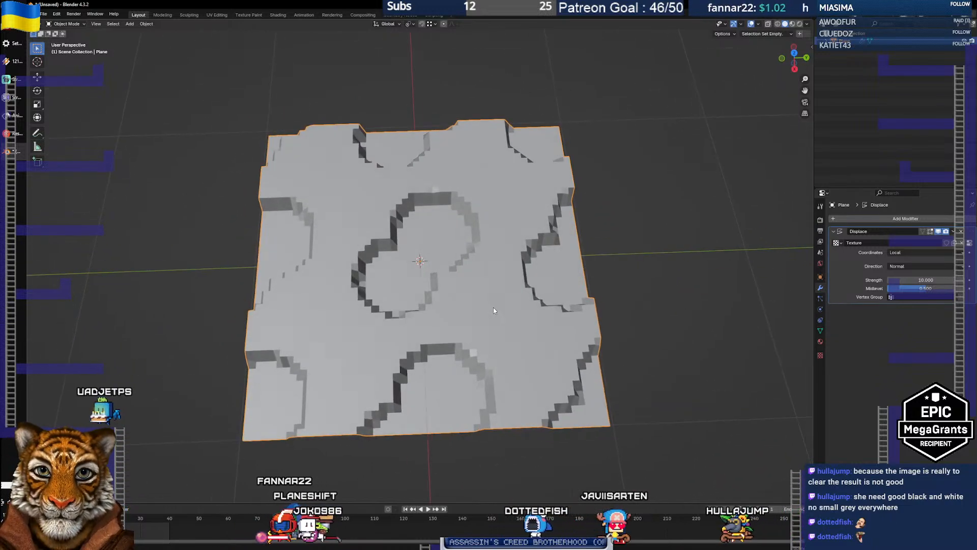
pyautogui.hotkey('alt', 'Tab')
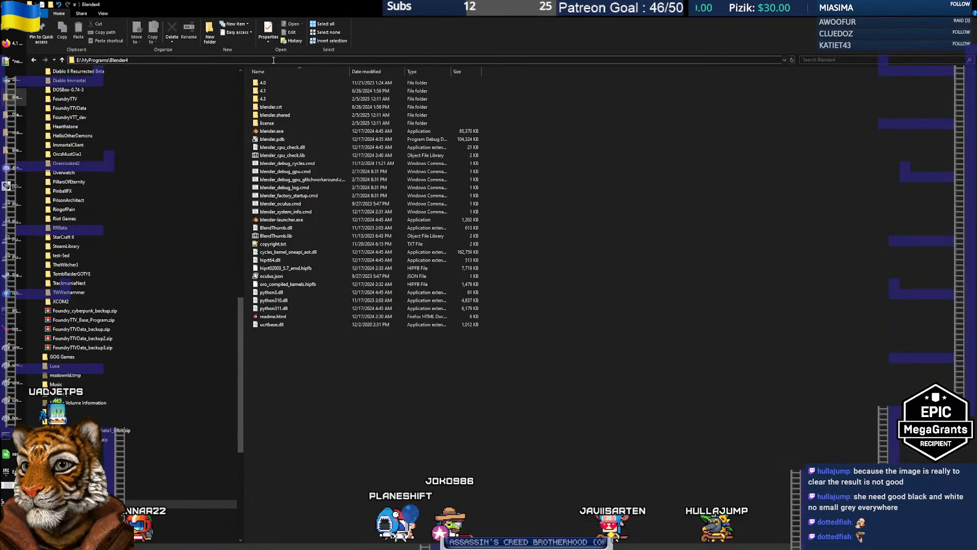
pyautogui.click(20, 150)
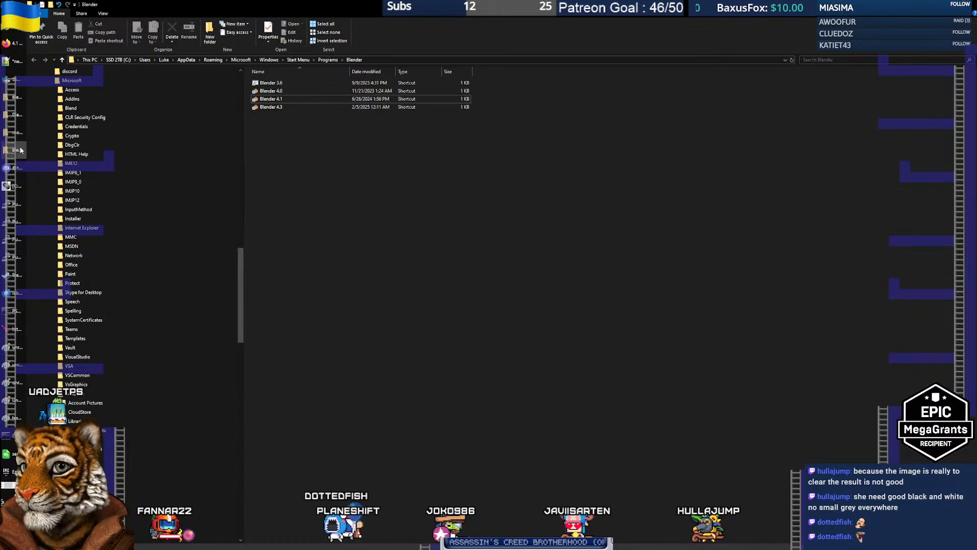
pyautogui.click(16, 116)
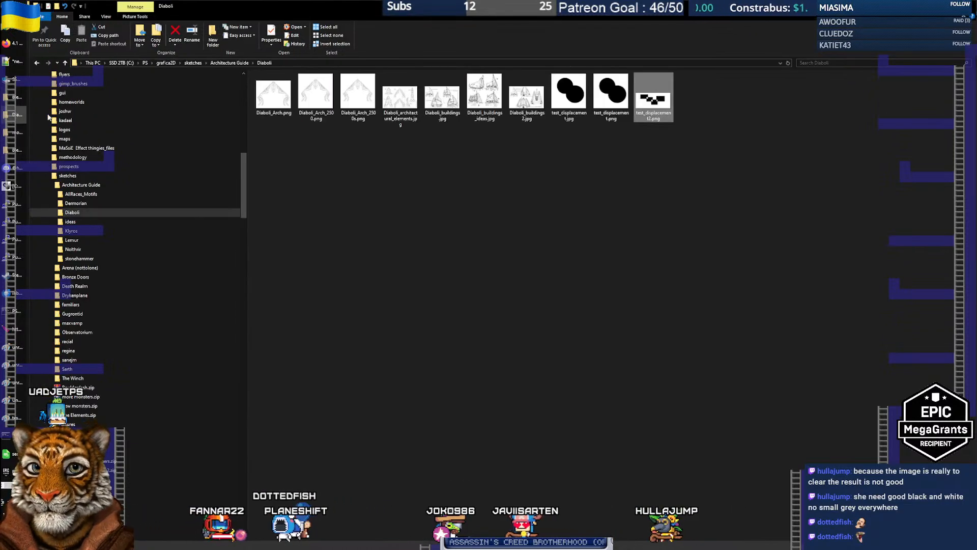
pyautogui.click(548, 176)
pyautogui.doubleClick(362, 108)
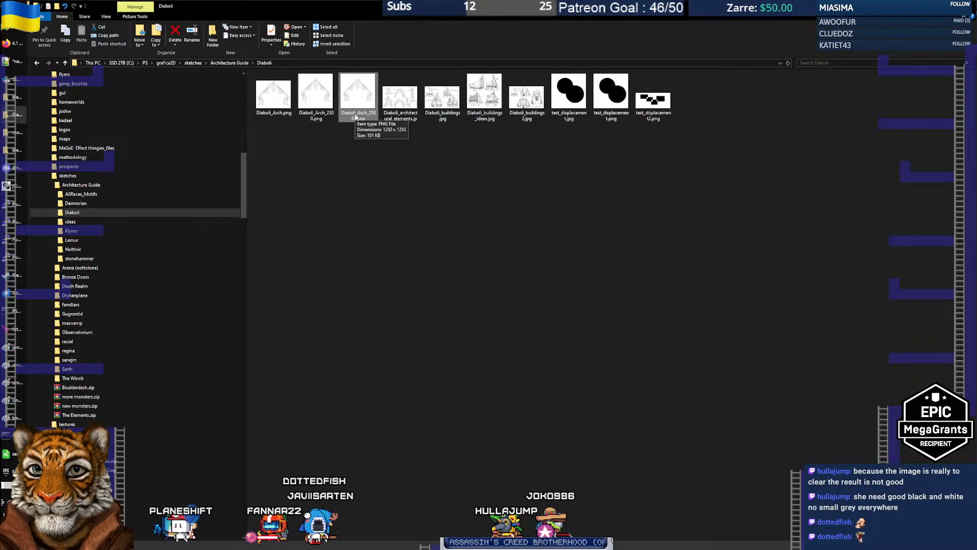
pyautogui.hotkey('alt', 'Tab')
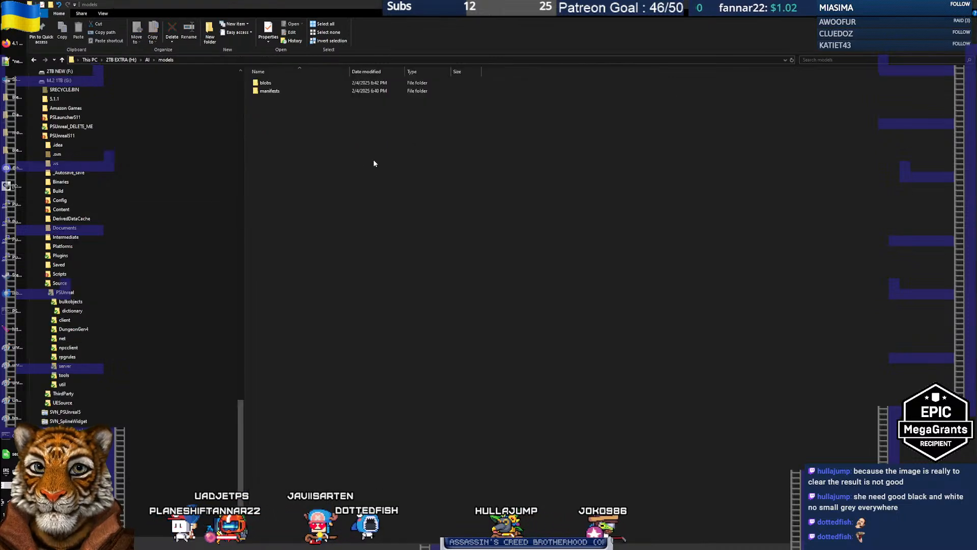
pyautogui.hotkey('alt', 'Tab')
pyautogui.press('Tab')
pyautogui.hotkey('alt', 'Tab')
pyautogui.hotkey('alt', 'Tab')
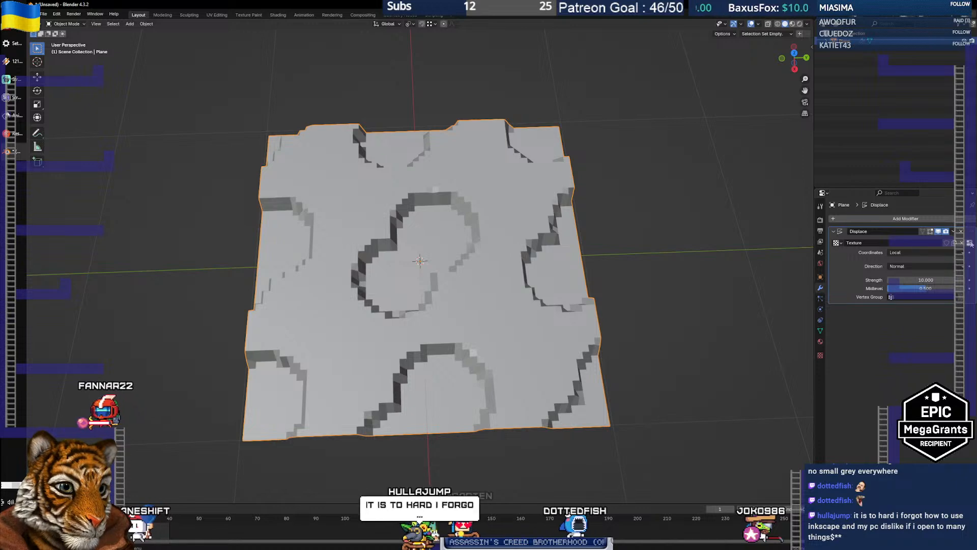
# Review the Displace modifier and its list of available textures, and open the assigned texture's settings
pyautogui.click(947, 244)
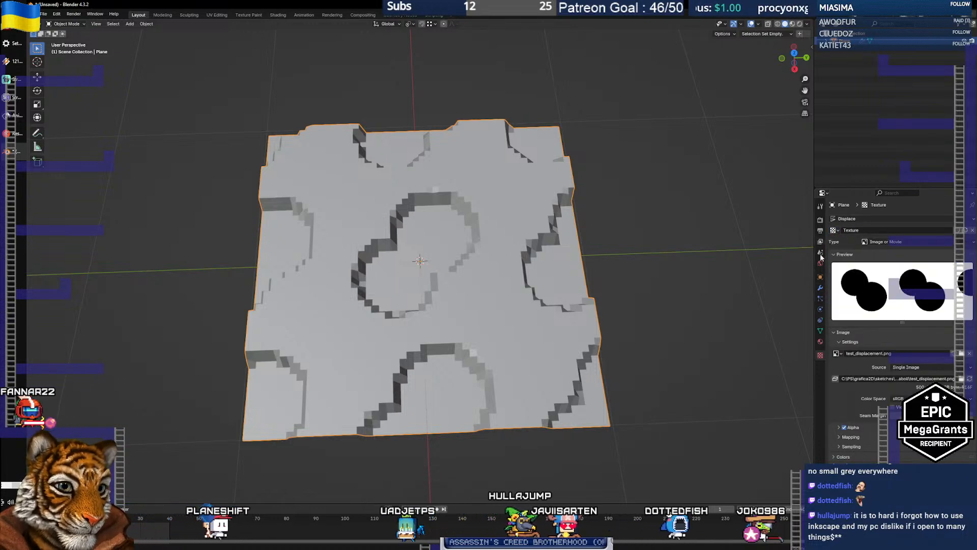
pyautogui.click(820, 287)
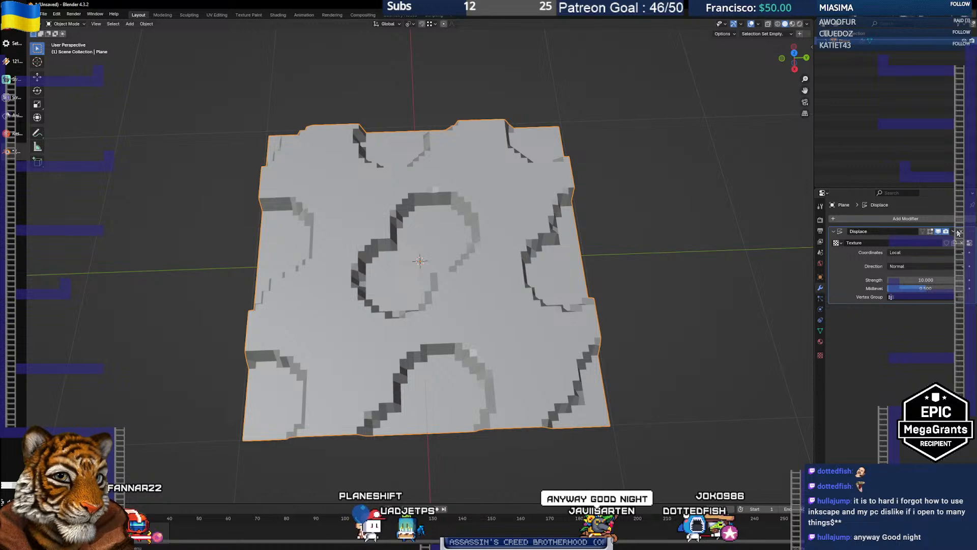
pyautogui.click(835, 231)
pyautogui.click(835, 230)
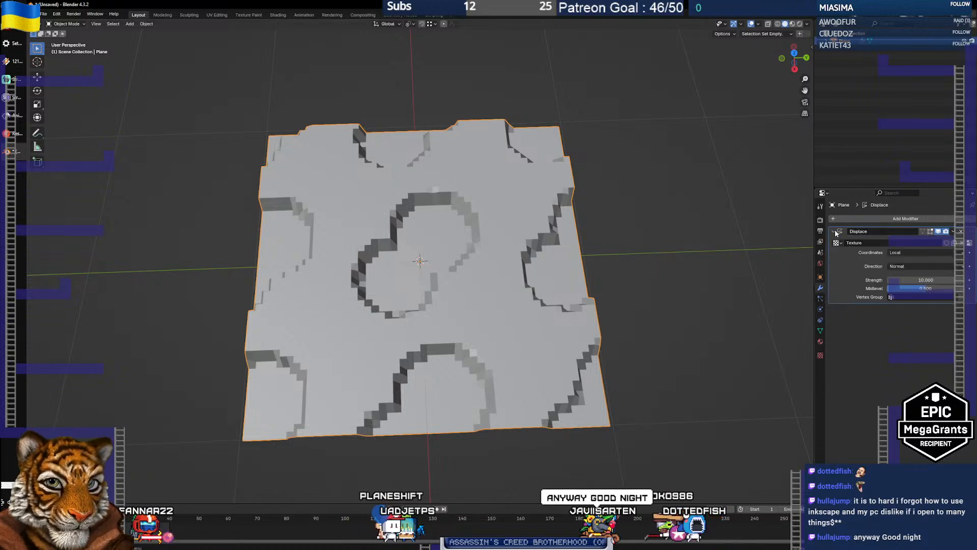
pyautogui.click(839, 244)
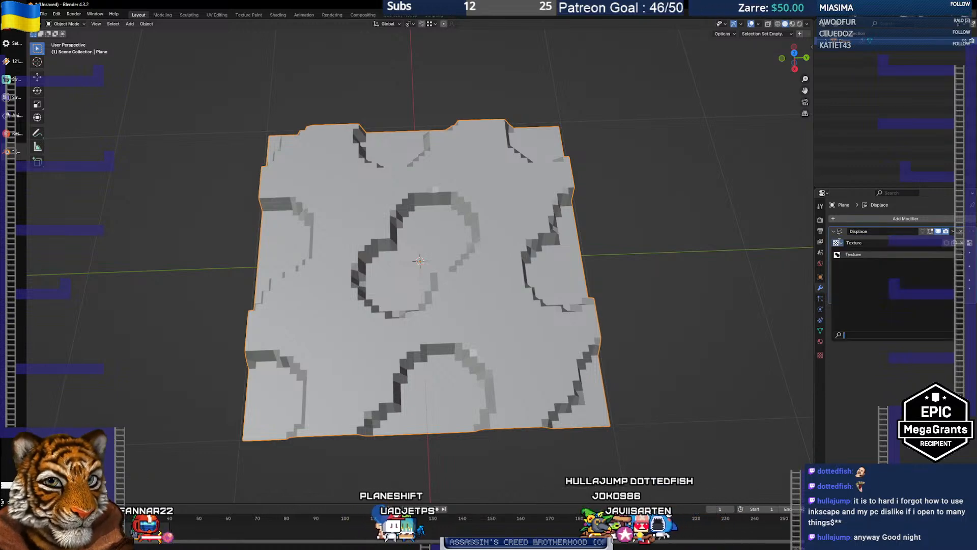
pyautogui.click(839, 243)
pyautogui.click(962, 243)
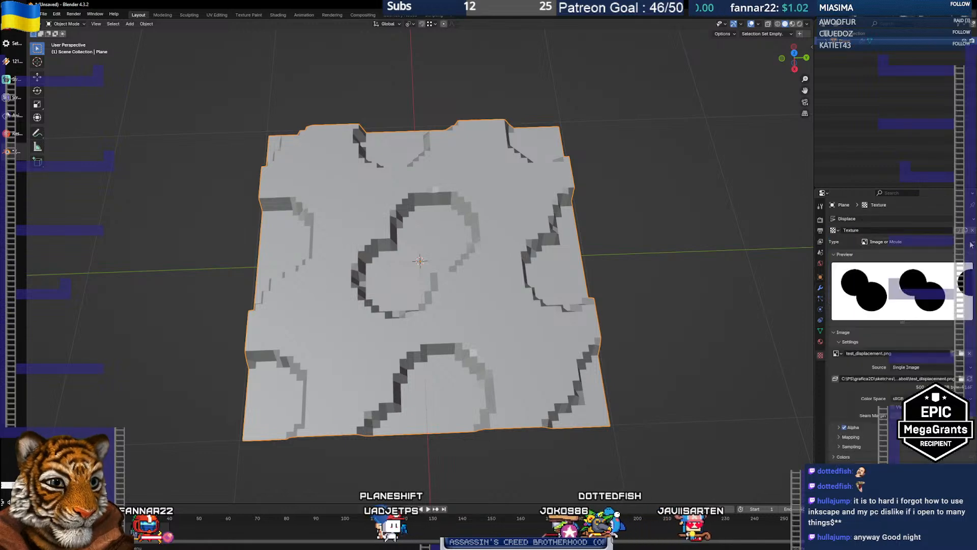
# Try the Clouds and Wood texture types for the displacement, examine the relief, and switch the type back to Image or Movie
pyautogui.click(890, 243)
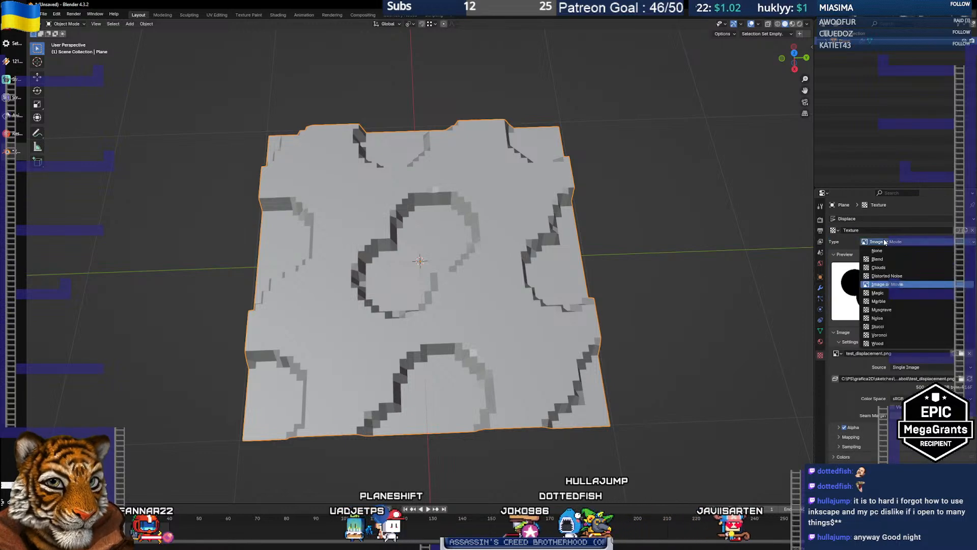
pyautogui.click(883, 268)
pyautogui.moveTo(423, 291); pyautogui.dragTo(443, 229)
pyautogui.click(906, 242)
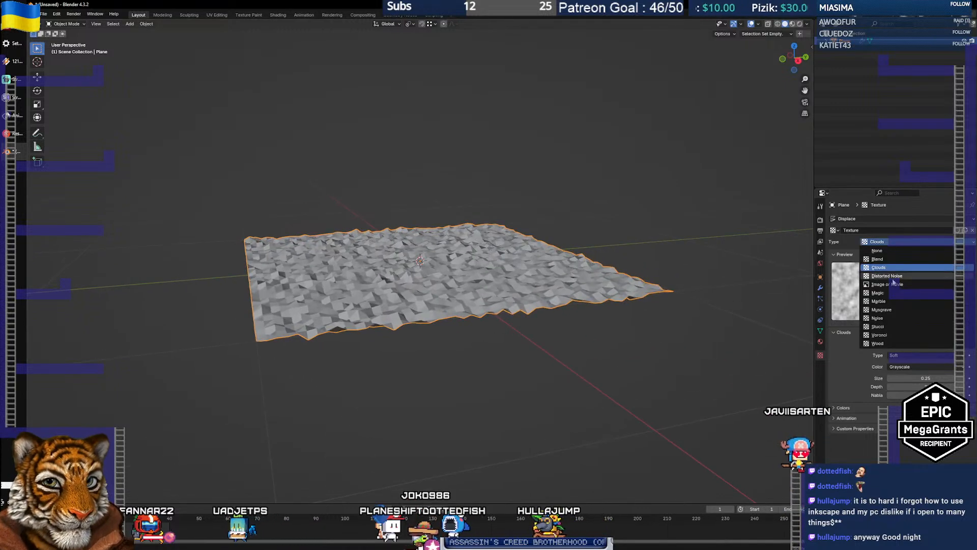
pyautogui.click(880, 343)
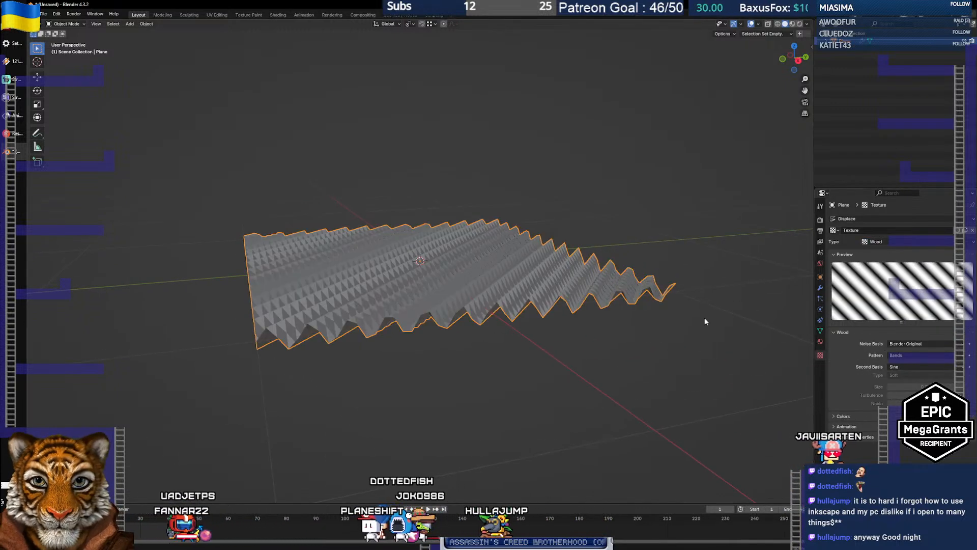
pyautogui.moveTo(703, 317)
pyautogui.mouseDown()
pyautogui.moveTo(479, 298)
pyautogui.moveTo(485, 319)
pyautogui.moveTo(432, 293)
pyautogui.moveTo(451, 300)
pyautogui.moveTo(475, 258)
pyautogui.mouseUp()
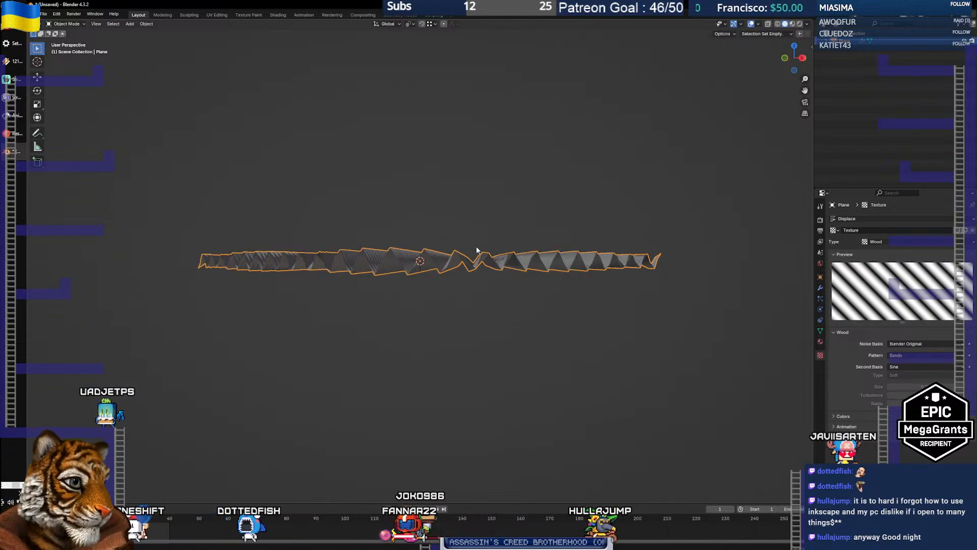
pyautogui.moveTo(475, 245)
pyautogui.mouseDown()
pyautogui.moveTo(479, 220)
pyautogui.moveTo(481, 237)
pyautogui.moveTo(455, 262)
pyautogui.mouseUp()
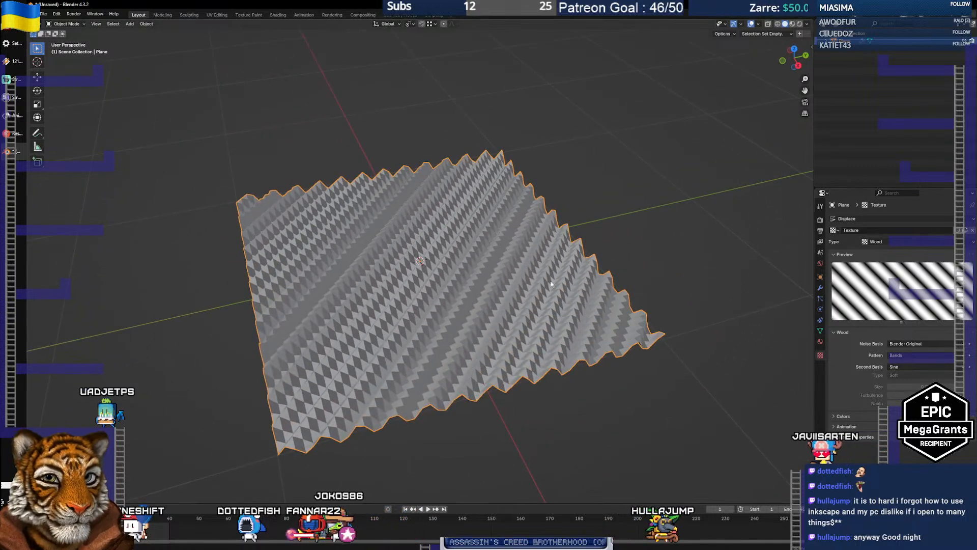
pyautogui.click(896, 242)
pyautogui.click(888, 284)
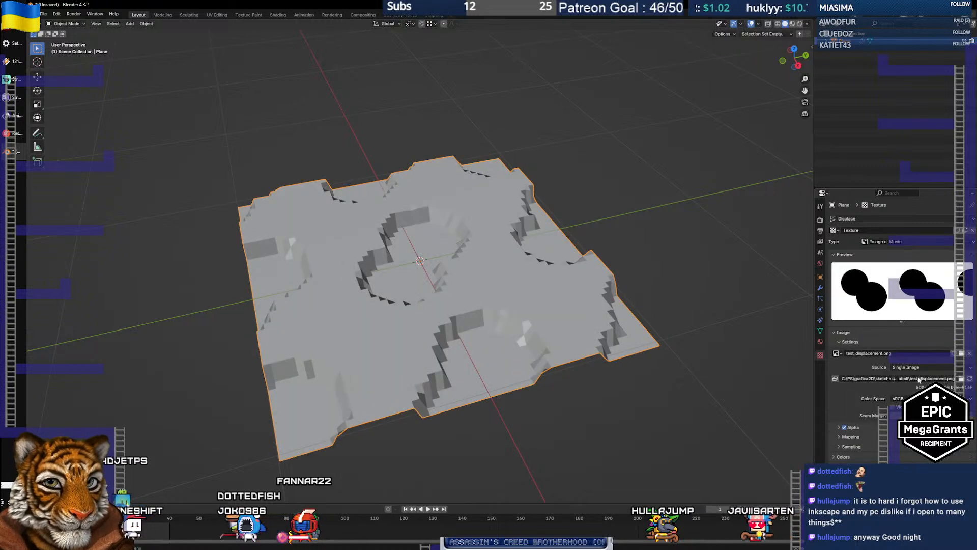
# Load Diaboli_Arch_2500s.png from the Diaboli folder as the displacement texture's image
pyautogui.click(961, 353)
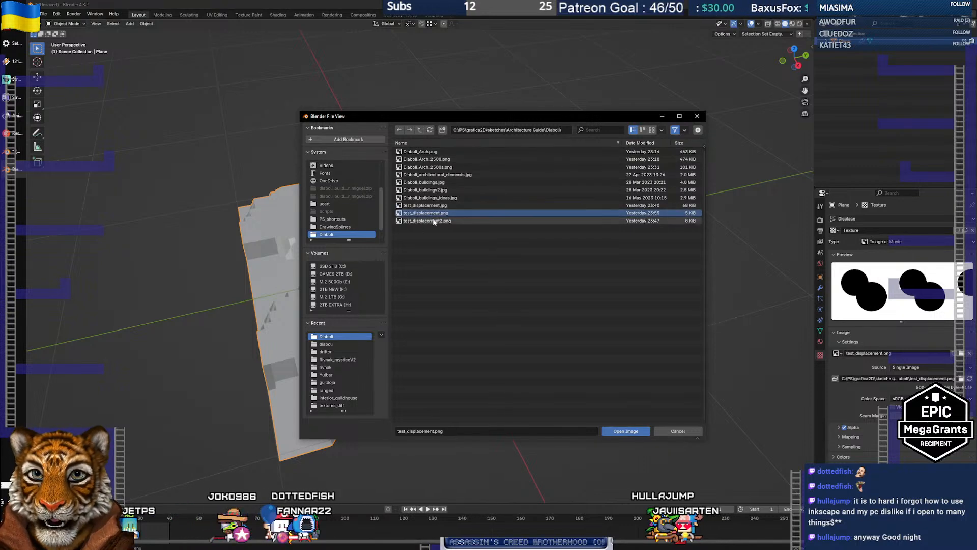
pyautogui.click(435, 167)
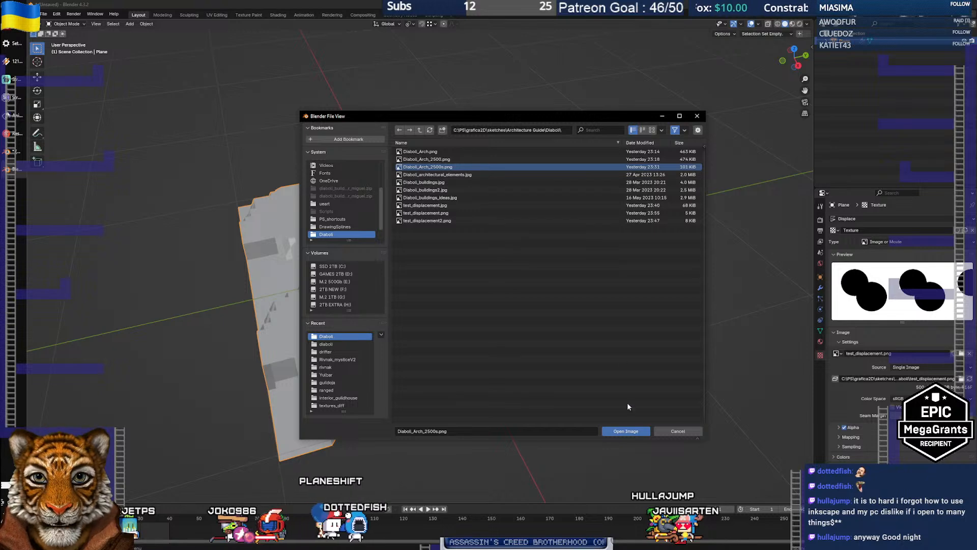
pyautogui.click(626, 430)
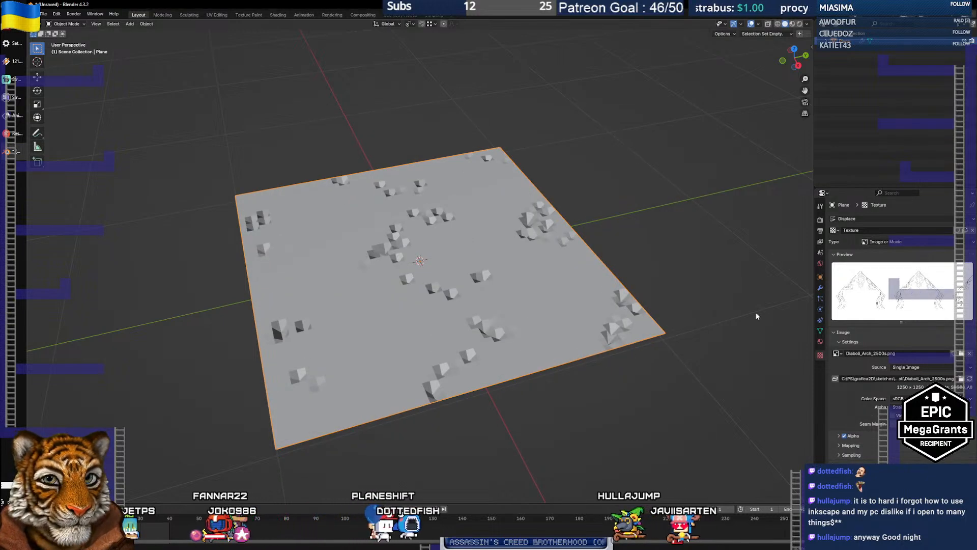
pyautogui.moveTo(429, 307)
pyautogui.mouseDown()
pyautogui.moveTo(453, 219)
pyautogui.moveTo(430, 304)
pyautogui.mouseUp()
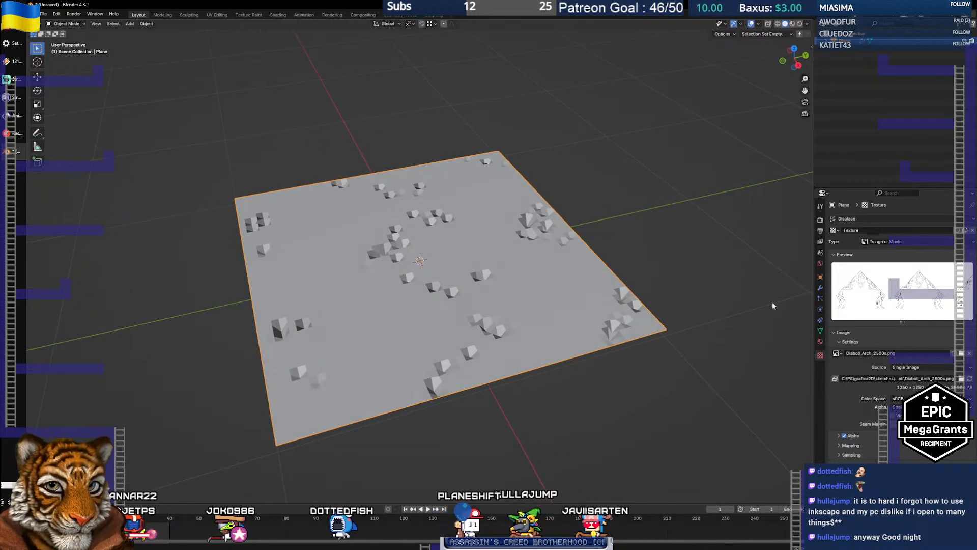
# Set the Displace modifier's strength to 100 and inspect the plane's relief from above, the side and underneath
pyautogui.click(820, 288)
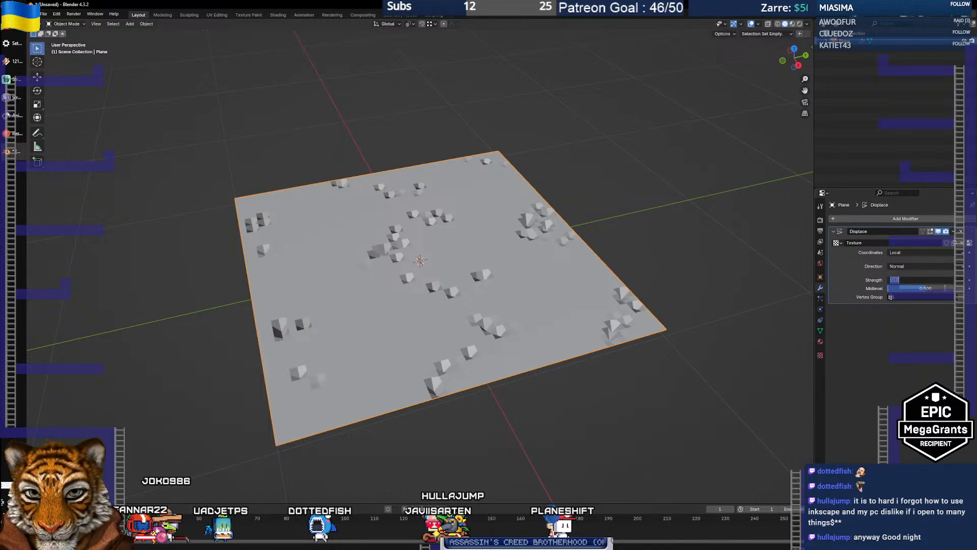
pyautogui.press('Tab')
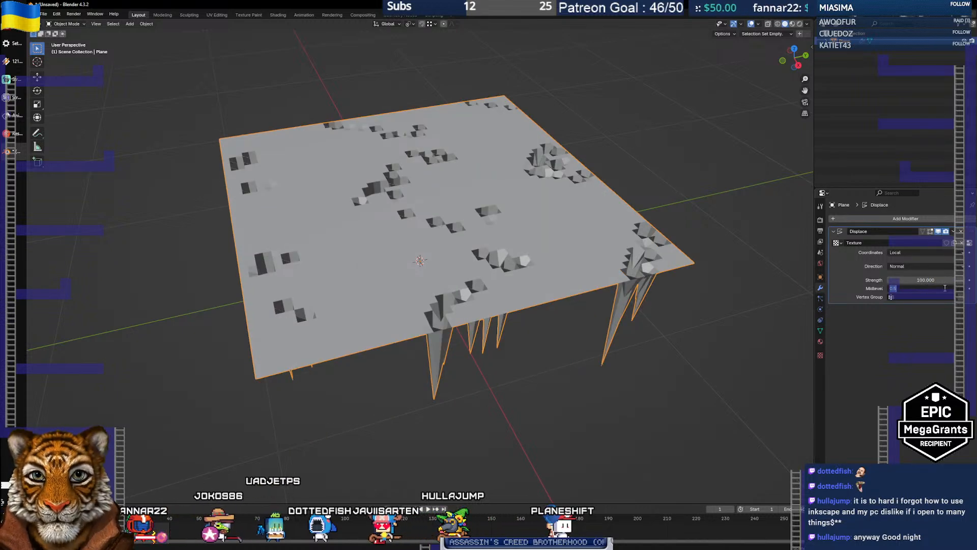
pyautogui.moveTo(453, 259)
pyautogui.mouseDown()
pyautogui.moveTo(458, 185)
pyautogui.moveTo(453, 251)
pyautogui.mouseUp()
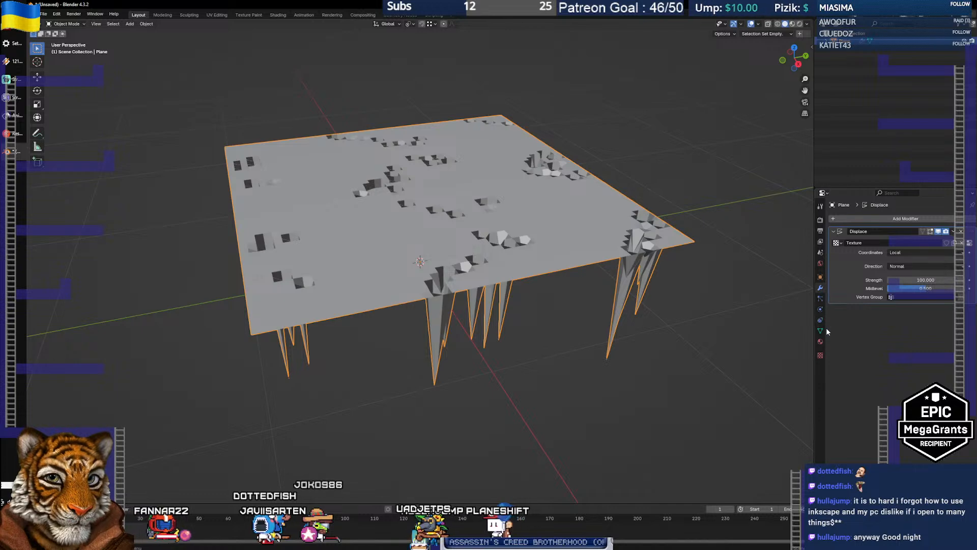
pyautogui.moveTo(554, 248); pyautogui.dragTo(537, 266)
pyautogui.scroll(1, 537, 267)
pyautogui.scroll(-1, 538, 267)
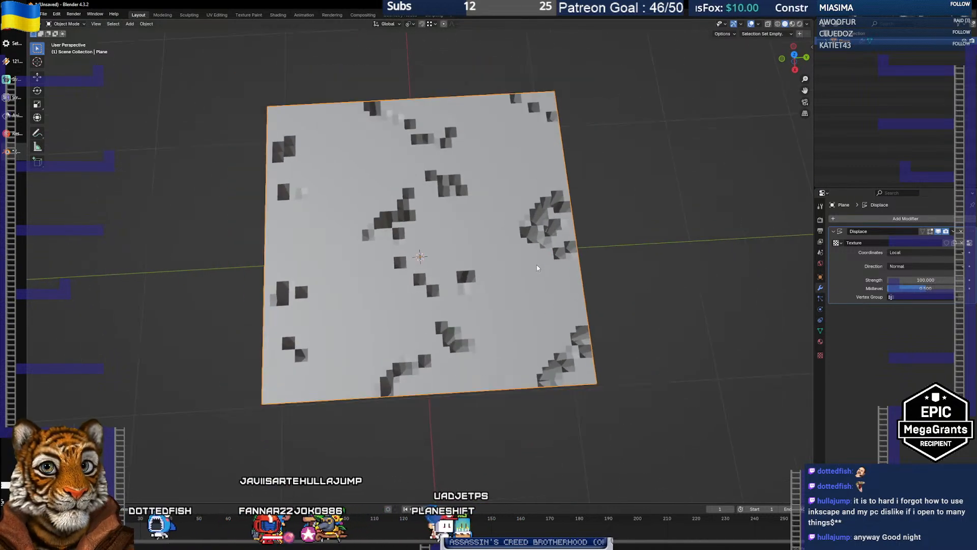
pyautogui.moveTo(538, 267); pyautogui.dragTo(563, 103)
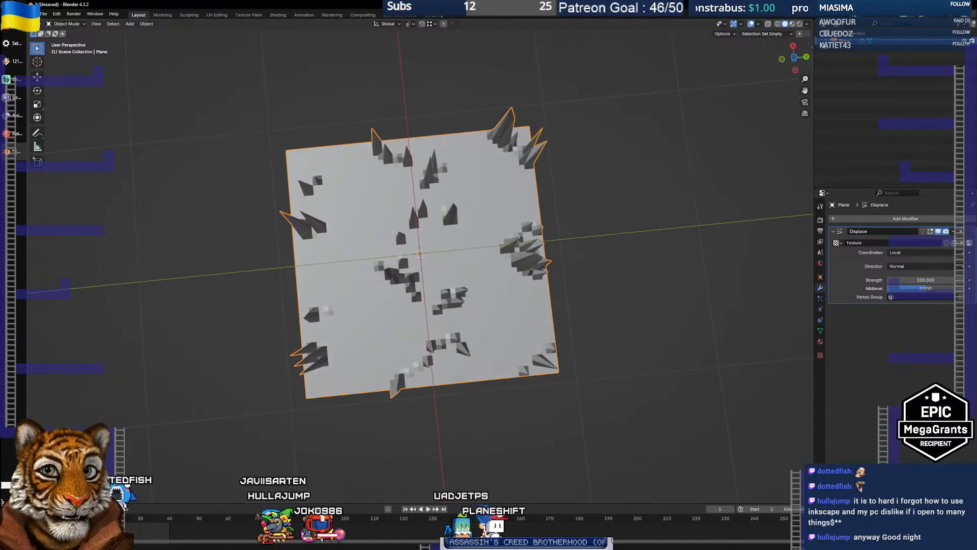
# Set the plane's X and Y dimensions to 12.5 m each
pyautogui.click(812, 45)
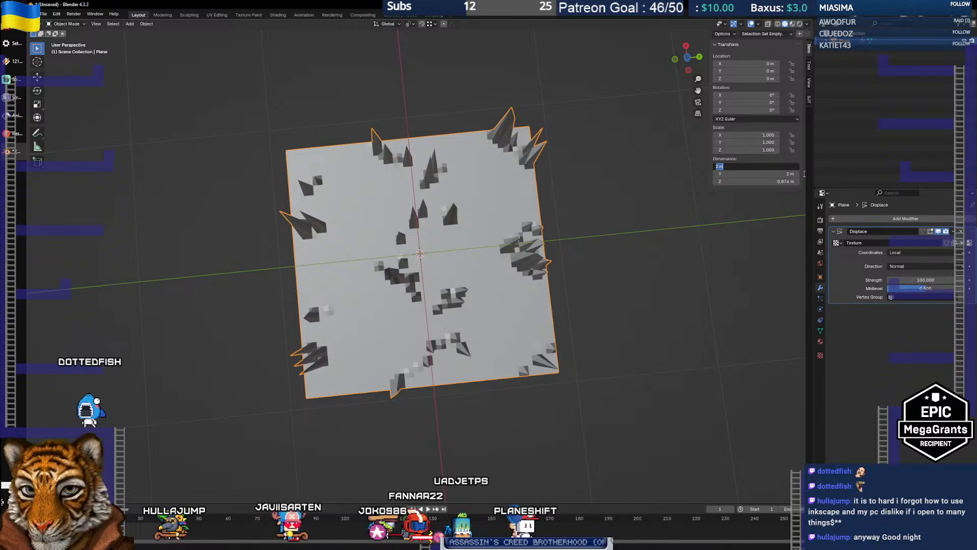
pyautogui.write('.5')
pyautogui.press('Tab')
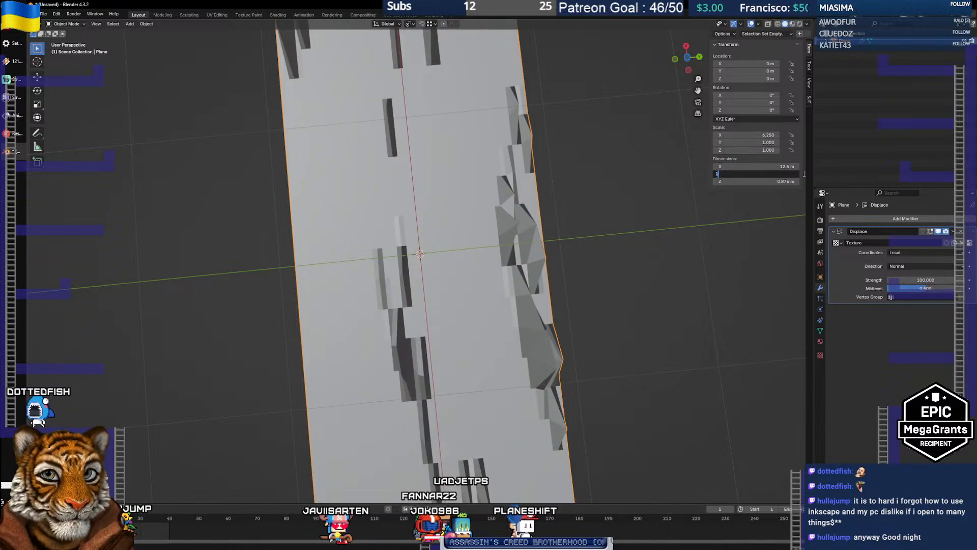
pyautogui.press('Tab')
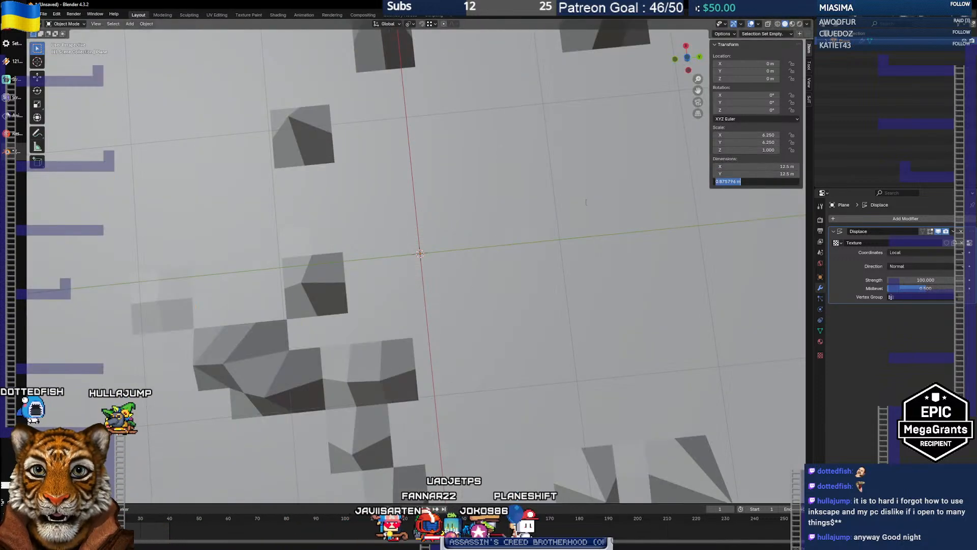
# Inspect the displaced plane from a low side view and set the viewport's clip start to 0.0011 m
pyautogui.scroll(-10, 485, 238)
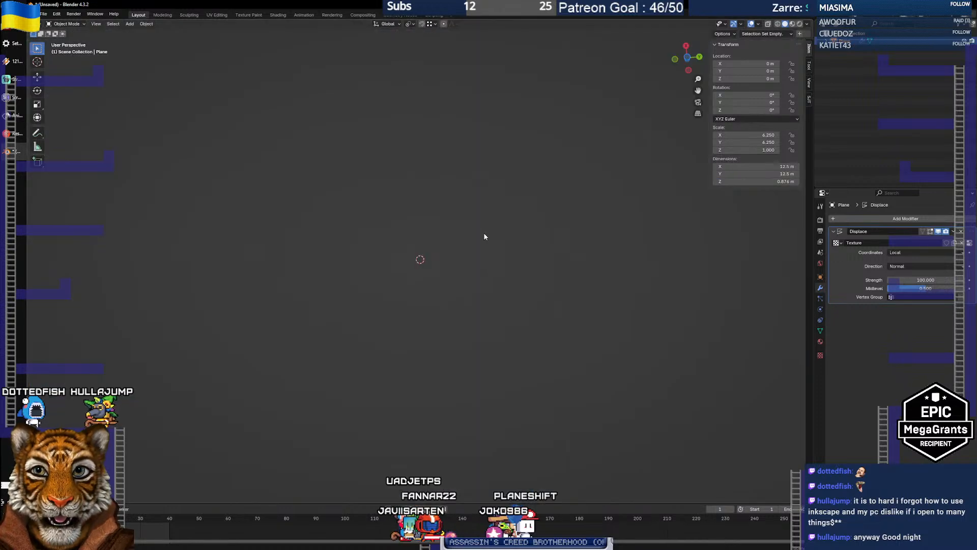
pyautogui.scroll(10, 484, 237)
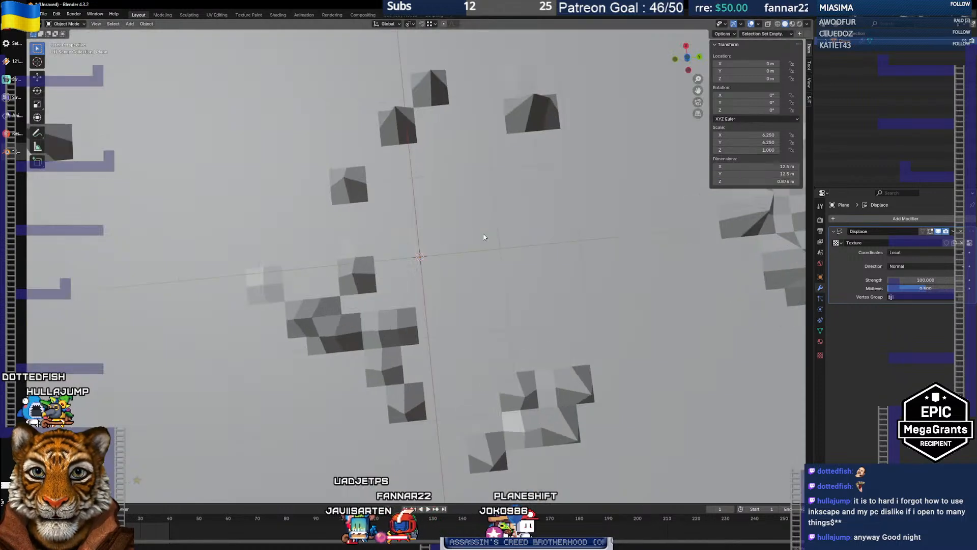
pyautogui.moveTo(497, 236); pyautogui.dragTo(481, 208)
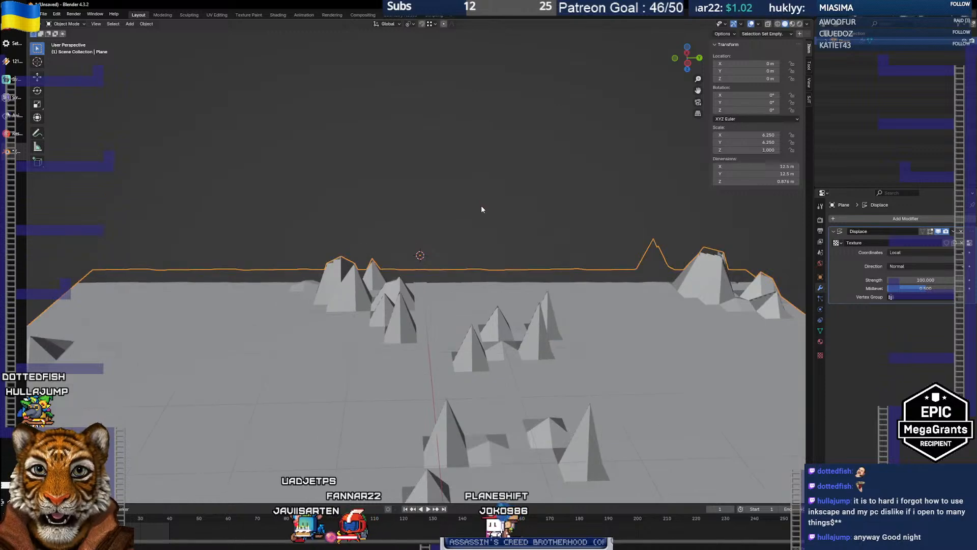
pyautogui.scroll(-10, 481, 209)
pyautogui.scroll(8, 481, 210)
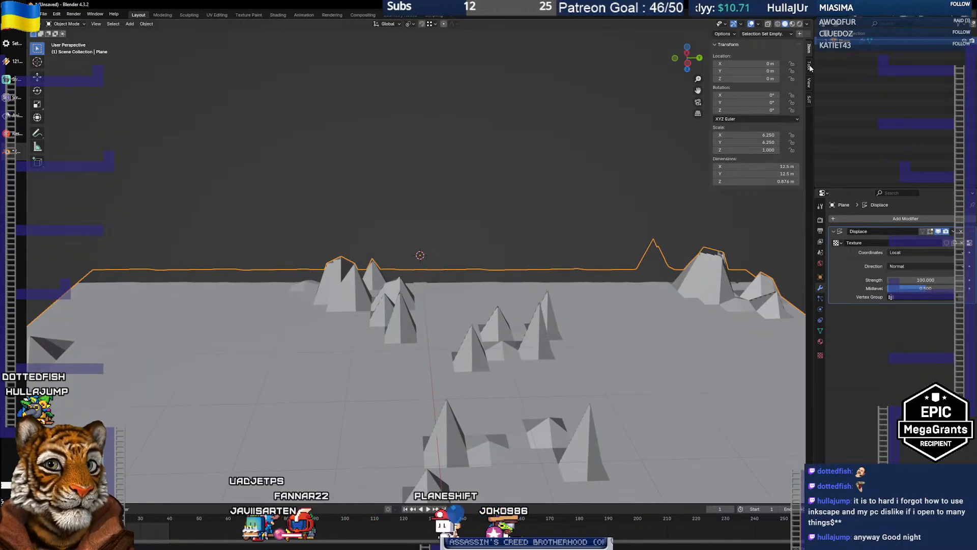
pyautogui.click(809, 66)
pyautogui.click(810, 86)
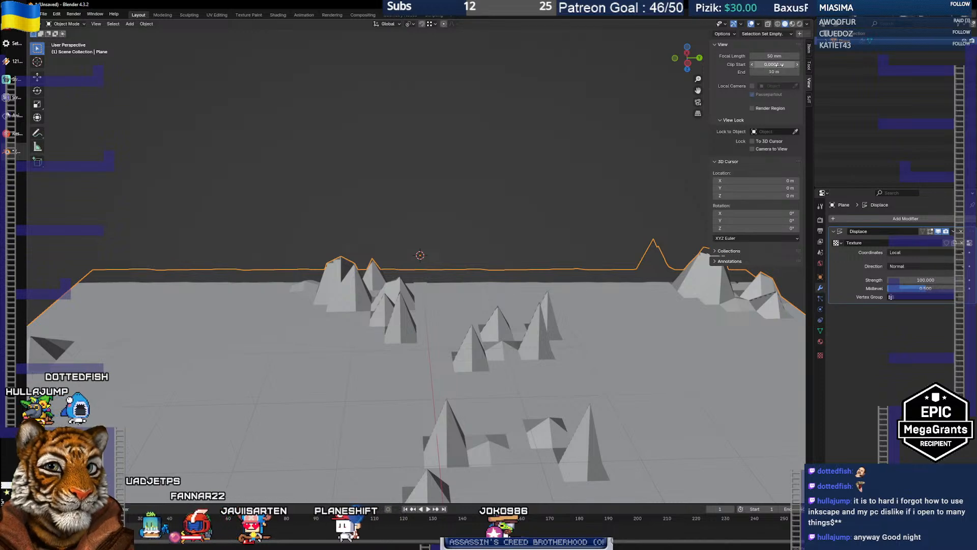
pyautogui.moveTo(779, 64); pyautogui.dragTo(793, 64)
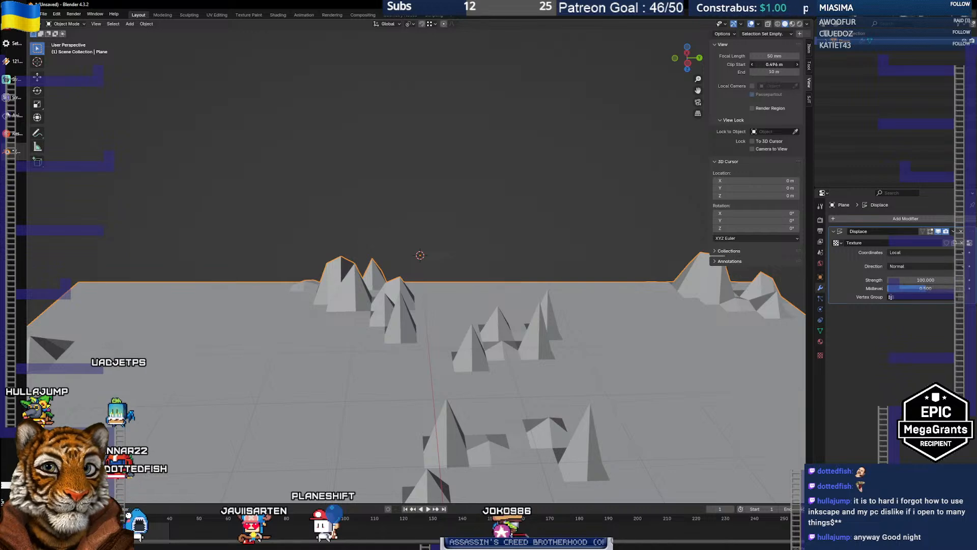
pyautogui.moveTo(774, 64)
pyautogui.mouseDown()
pyautogui.moveTo(753, 64)
pyautogui.moveTo(786, 64)
pyautogui.moveTo(753, 64)
pyautogui.moveTo(764, 64)
pyautogui.mouseUp()
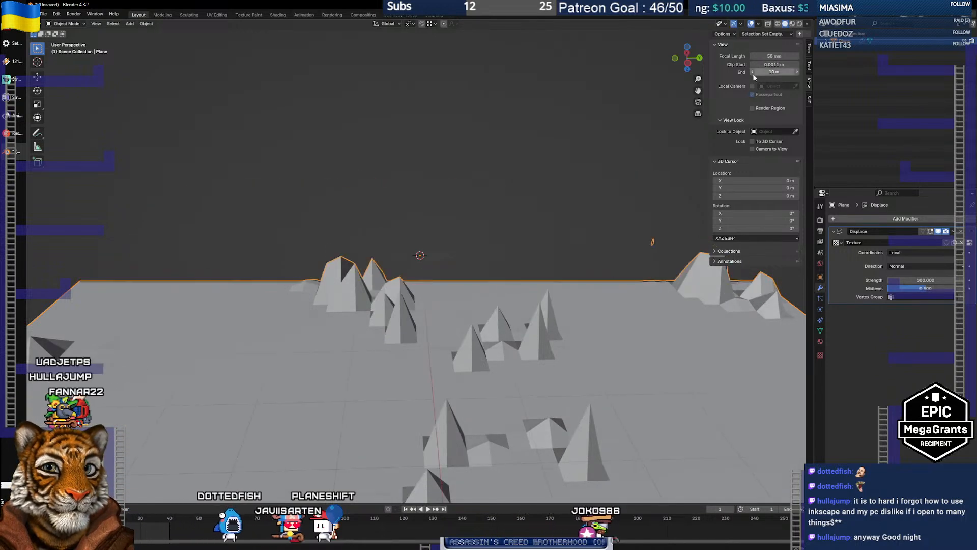
# Increase the viewport's clip end distance enough to show the whole displaced plane and its far edge
pyautogui.moveTo(531, 182); pyautogui.dragTo(531, 189)
pyautogui.scroll(-3, 531, 186)
pyautogui.scroll(1, 525, 196)
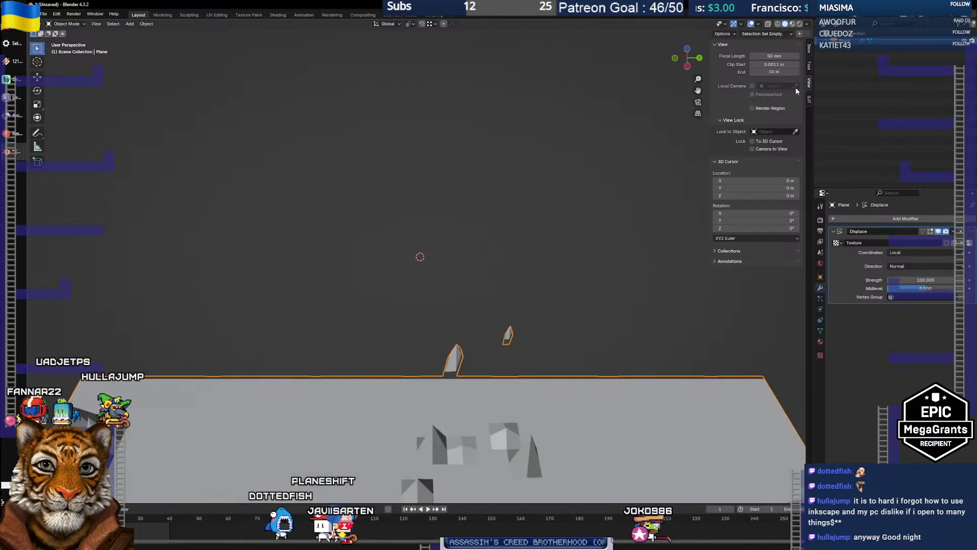
pyautogui.moveTo(788, 72); pyautogui.dragTo(813, 71)
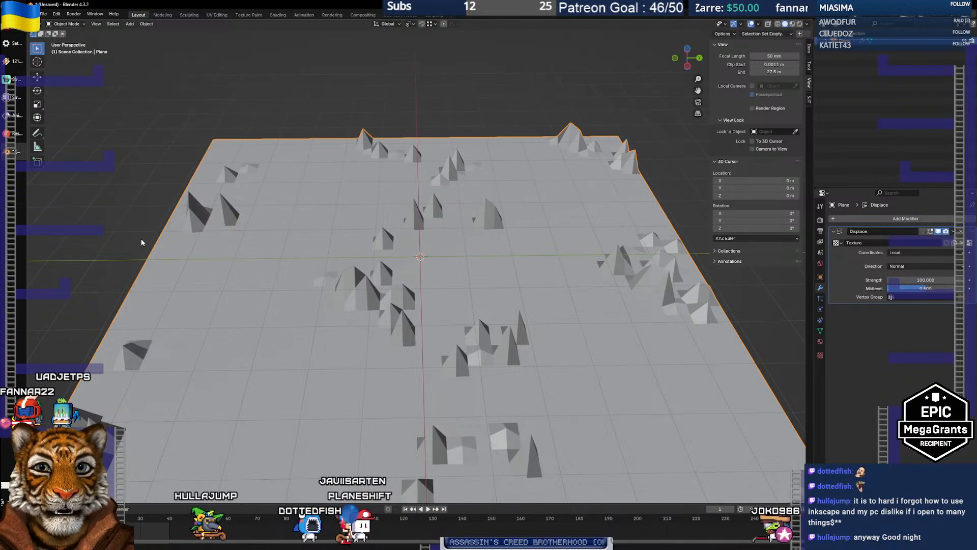
pyautogui.moveTo(304, 255); pyautogui.dragTo(275, 264)
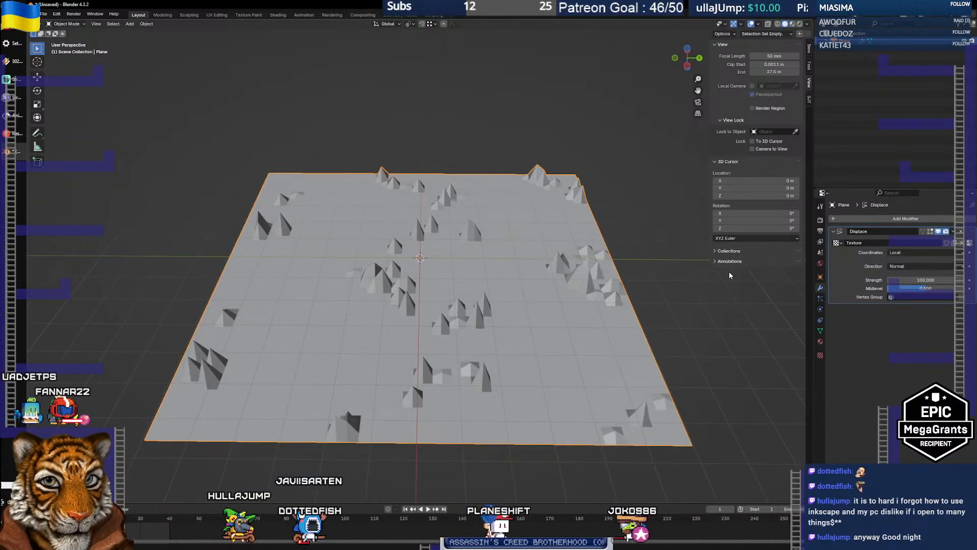
# Load test_displacement2.png from the Diaboli folder as the displacement texture's image and inspect the relief from above
pyautogui.click(821, 331)
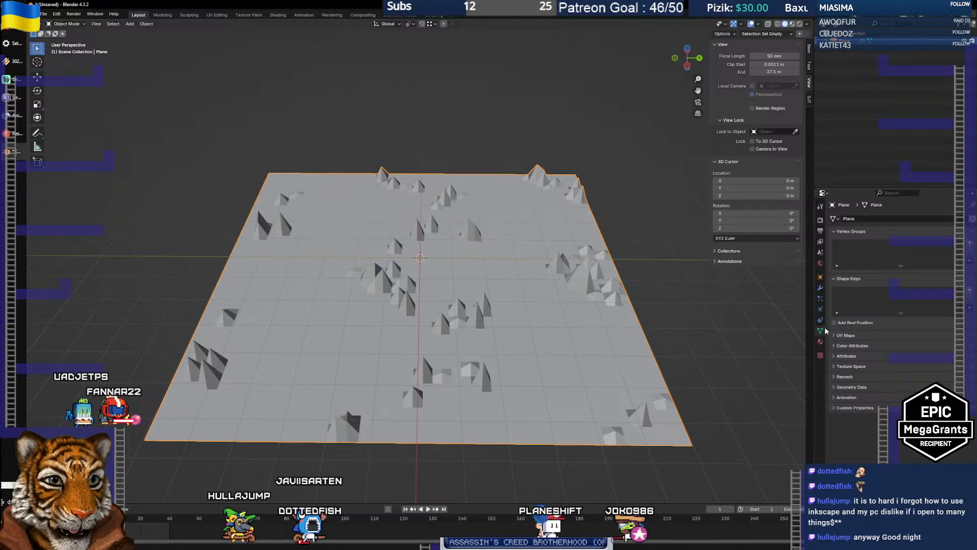
pyautogui.click(820, 288)
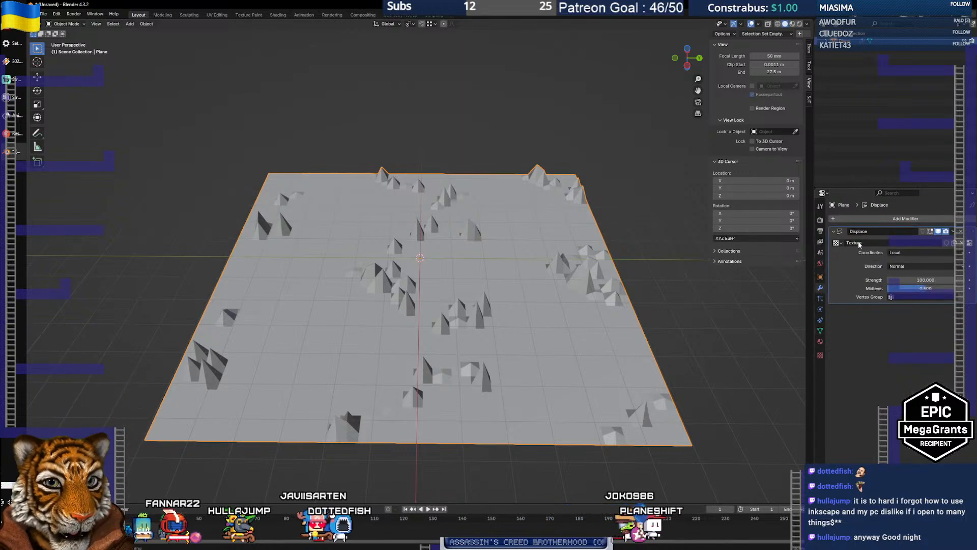
pyautogui.click(819, 355)
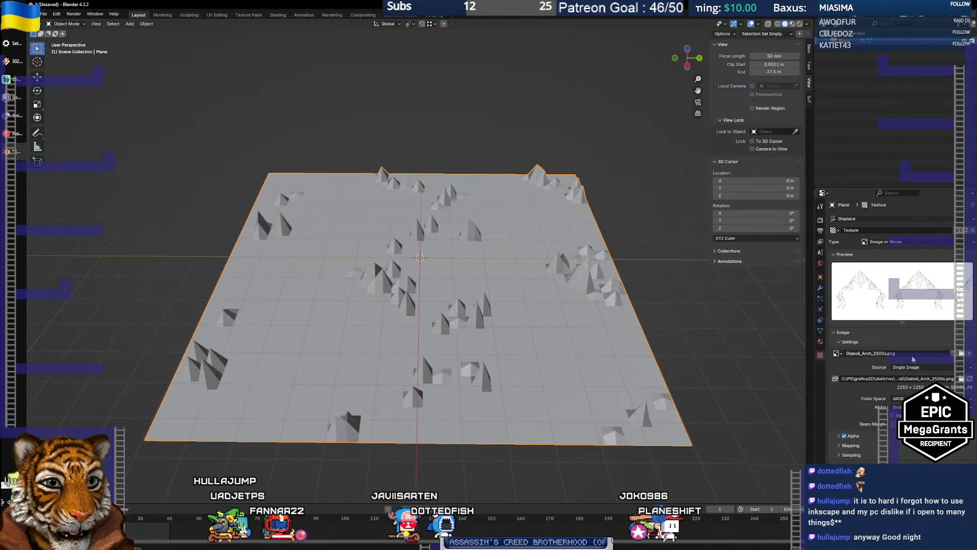
pyautogui.click(960, 353)
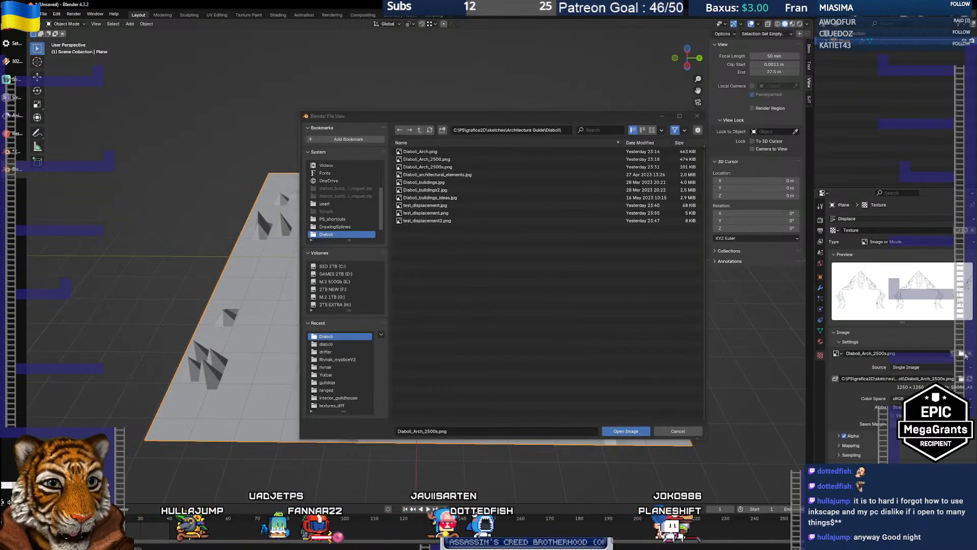
pyautogui.click(430, 206)
pyautogui.click(432, 221)
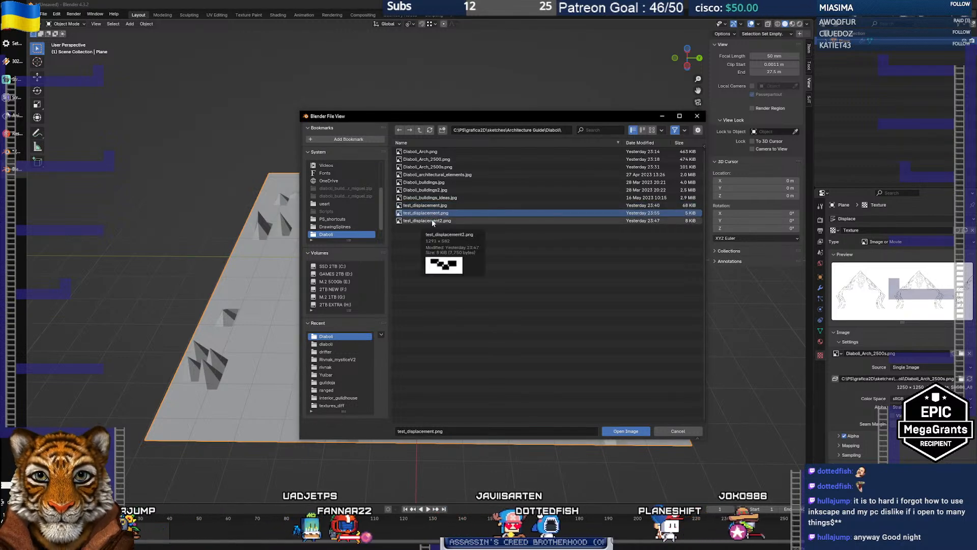
pyautogui.click(623, 431)
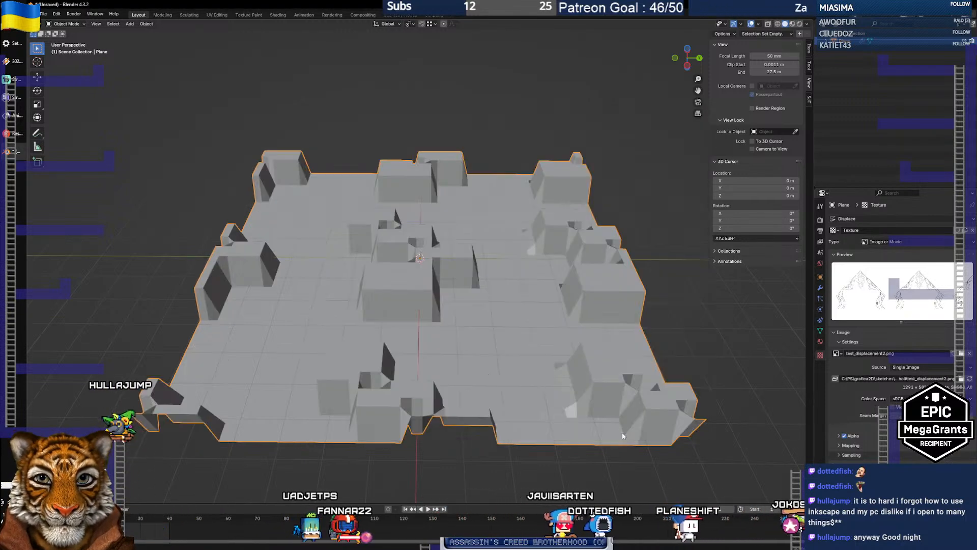
pyautogui.moveTo(416, 279); pyautogui.dragTo(412, 304)
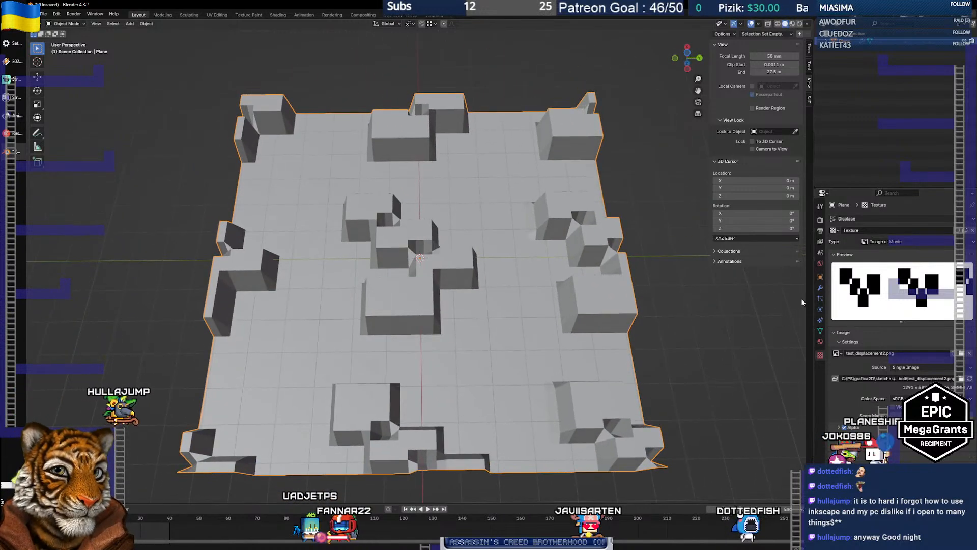
# Widen the texture properties area slightly and check the list of available textures
pyautogui.moveTo(812, 298)
pyautogui.mouseDown()
pyautogui.moveTo(729, 302)
pyautogui.moveTo(807, 299)
pyautogui.mouseUp()
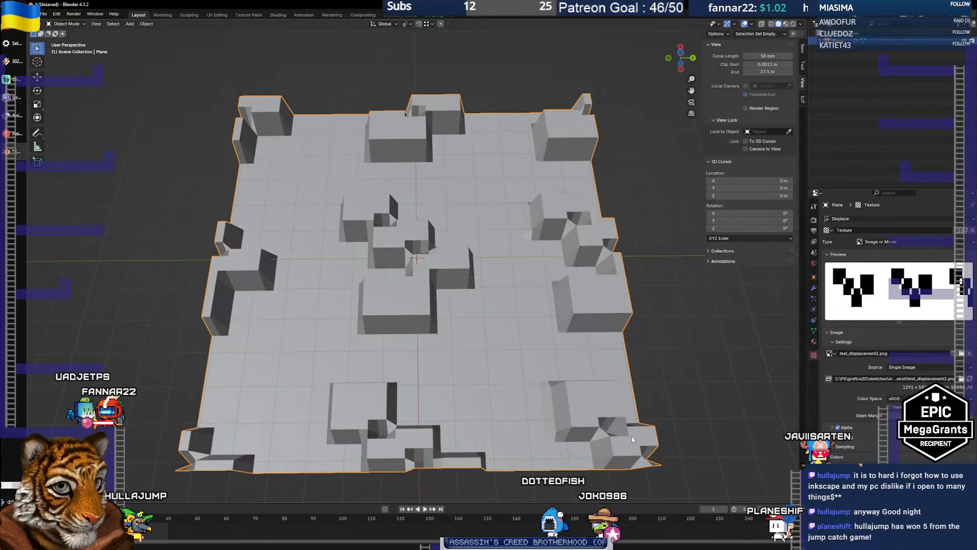
pyautogui.moveTo(498, 311)
pyautogui.mouseDown()
pyautogui.moveTo(511, 301)
pyautogui.moveTo(501, 312)
pyautogui.mouseUp()
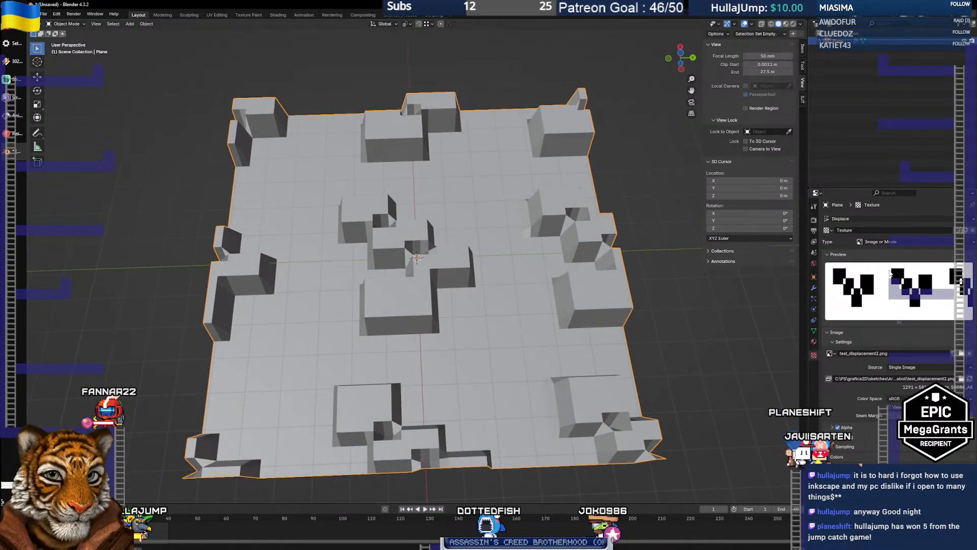
pyautogui.click(826, 230)
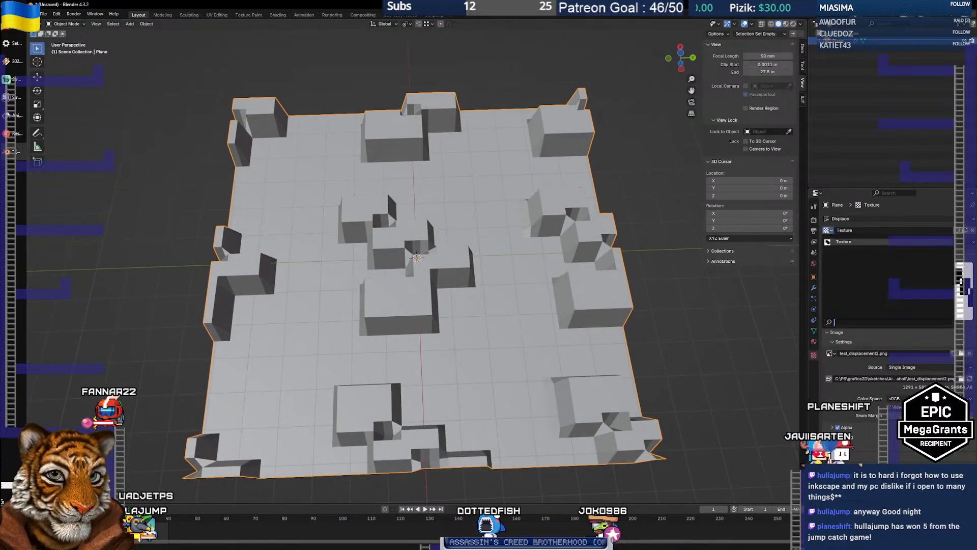
pyautogui.click(829, 232)
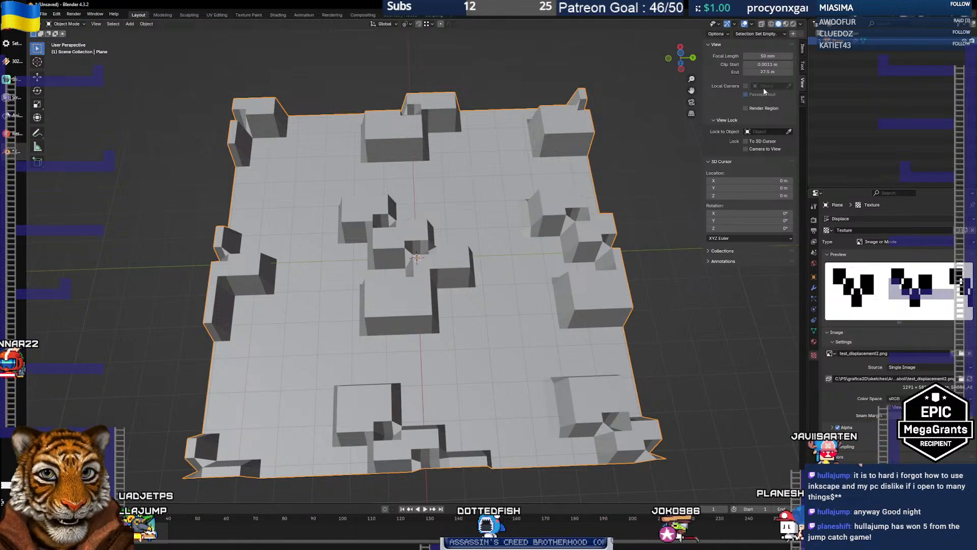
# Set the plane's X and Y dimensions to 5 m each and inspect the block-shaped relief up close from above
pyautogui.click(803, 56)
pyautogui.click(778, 166)
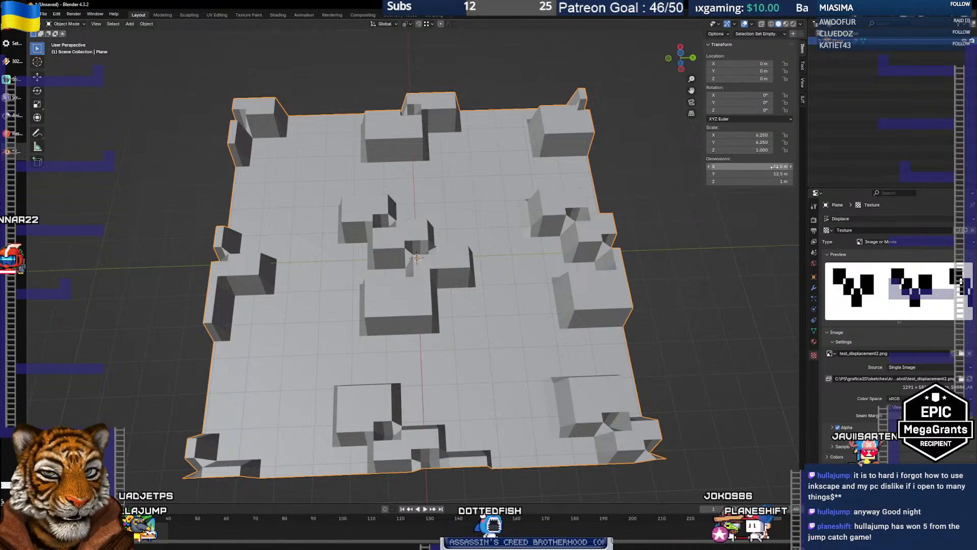
pyautogui.write('5')
pyautogui.press('Tab')
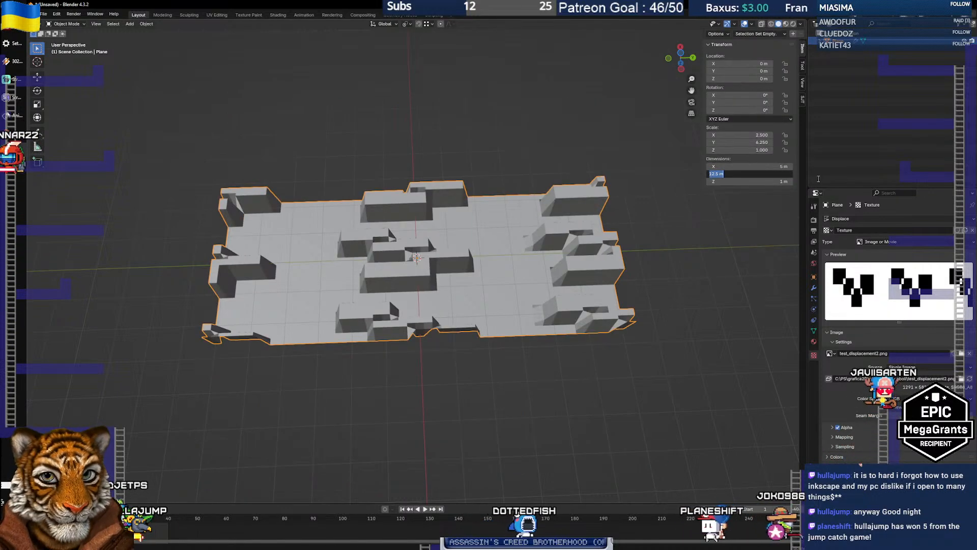
pyautogui.write('5')
pyautogui.press('Tab')
pyautogui.press('Return')
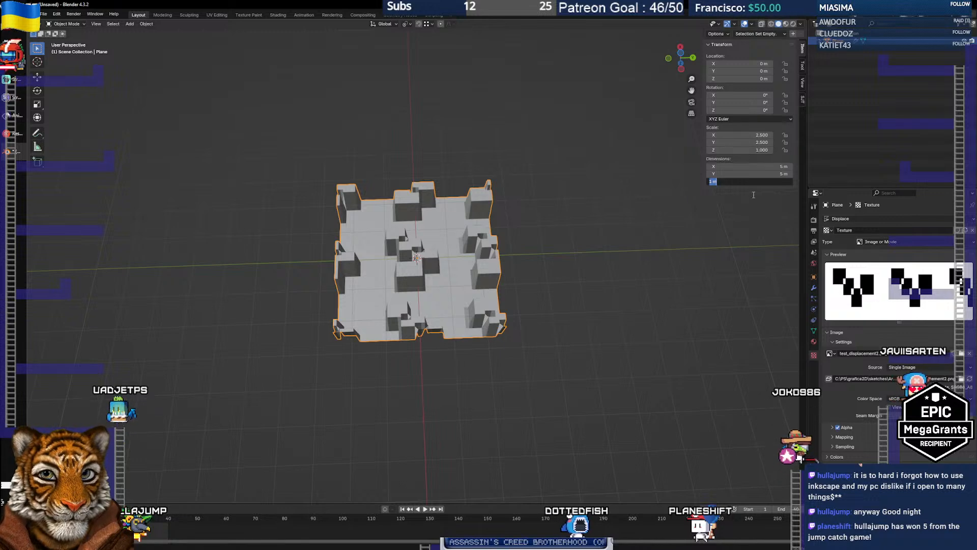
pyautogui.scroll(4, 437, 263)
pyautogui.scroll(-1, 435, 264)
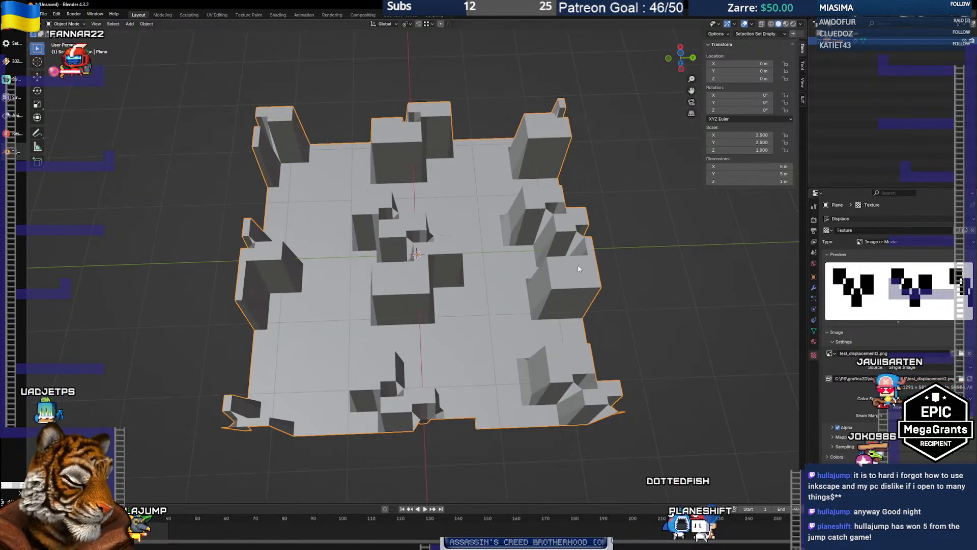
pyautogui.moveTo(381, 330); pyautogui.dragTo(435, 264)
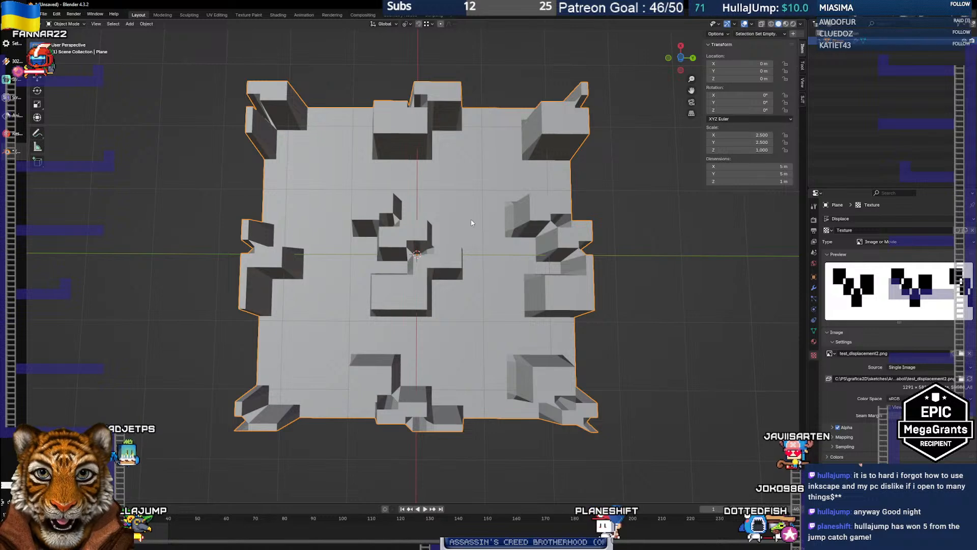
# Delete the displaced plane and add the arch drawing from the Diaboli folder as a reference image
pyautogui.press('Delete')
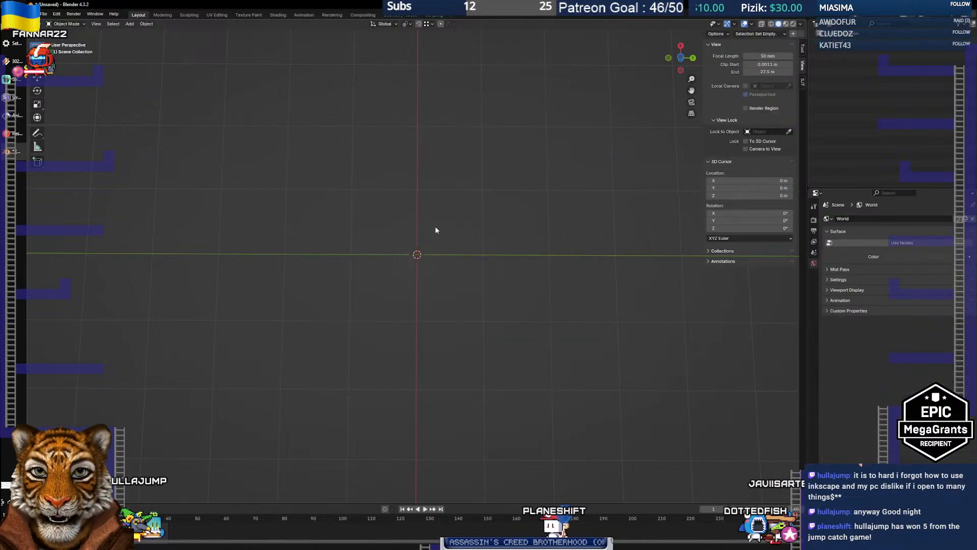
pyautogui.click(130, 24)
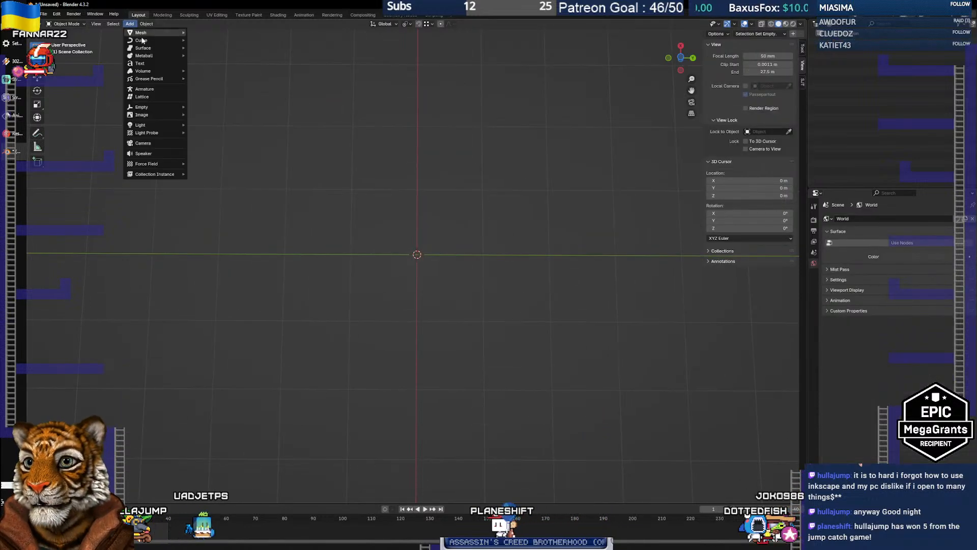
pyautogui.moveTo(151, 116)
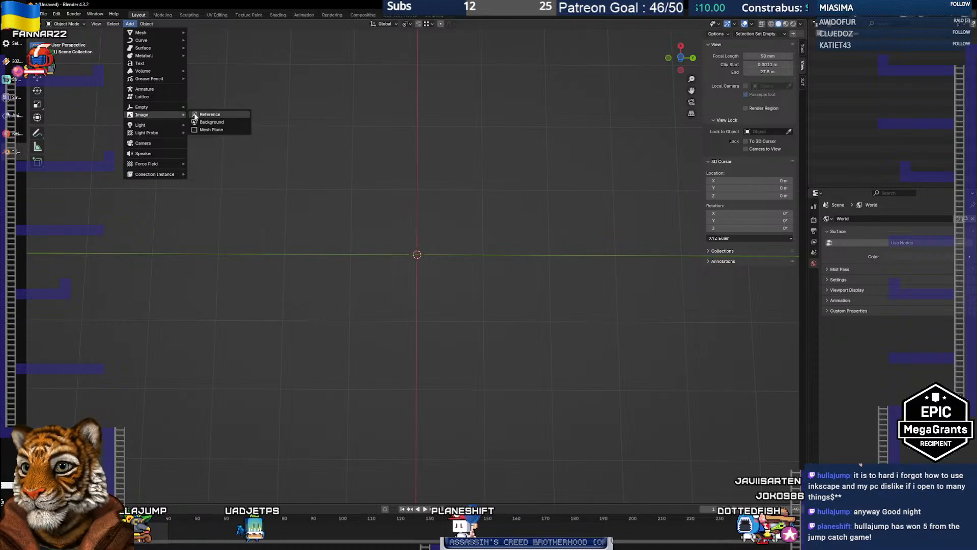
pyautogui.click(213, 116)
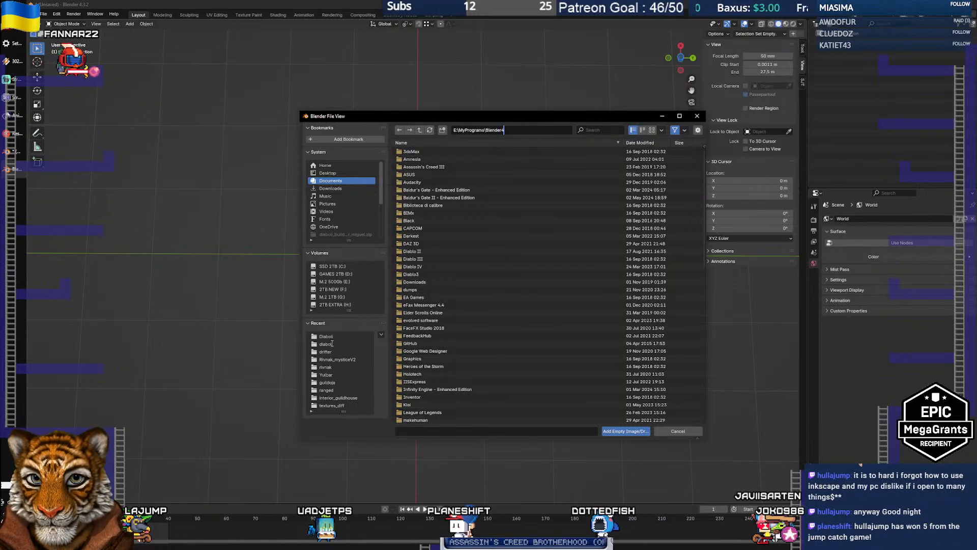
pyautogui.press('Return')
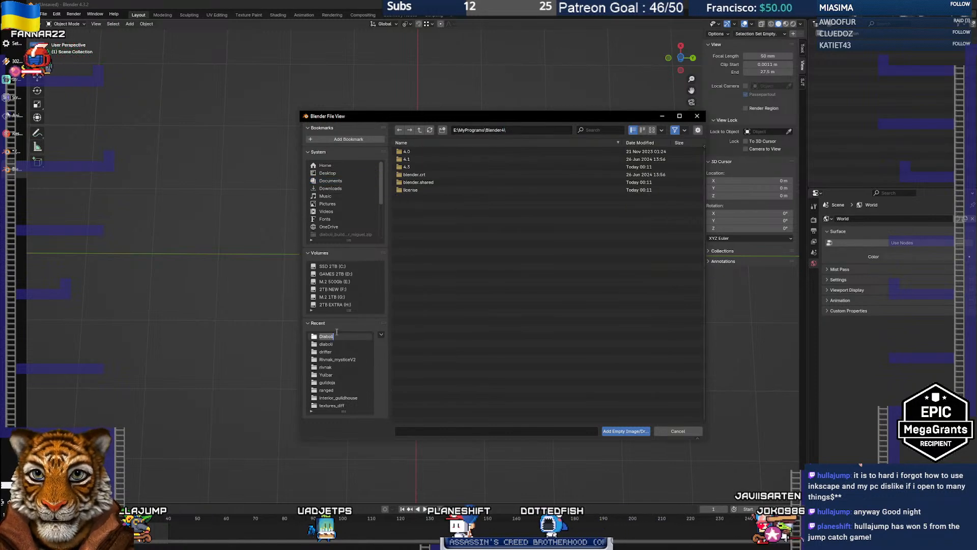
pyautogui.click(329, 337)
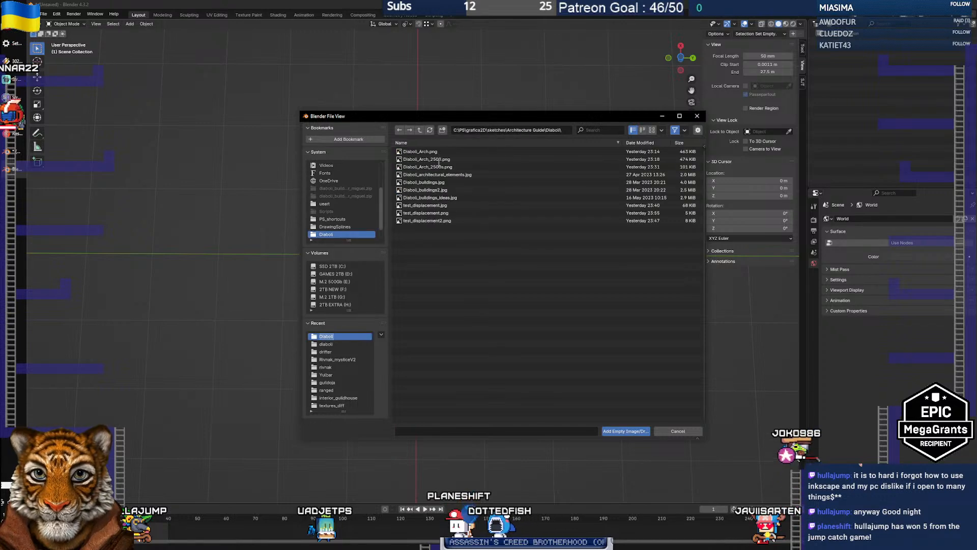
pyautogui.click(624, 432)
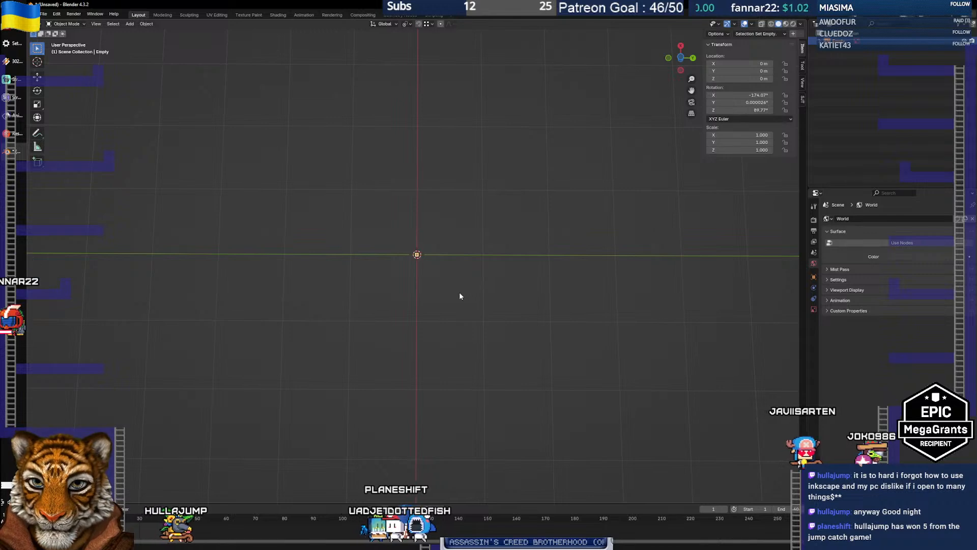
# Scale the arch reference image up uniformly to about 89
pyautogui.press('s')
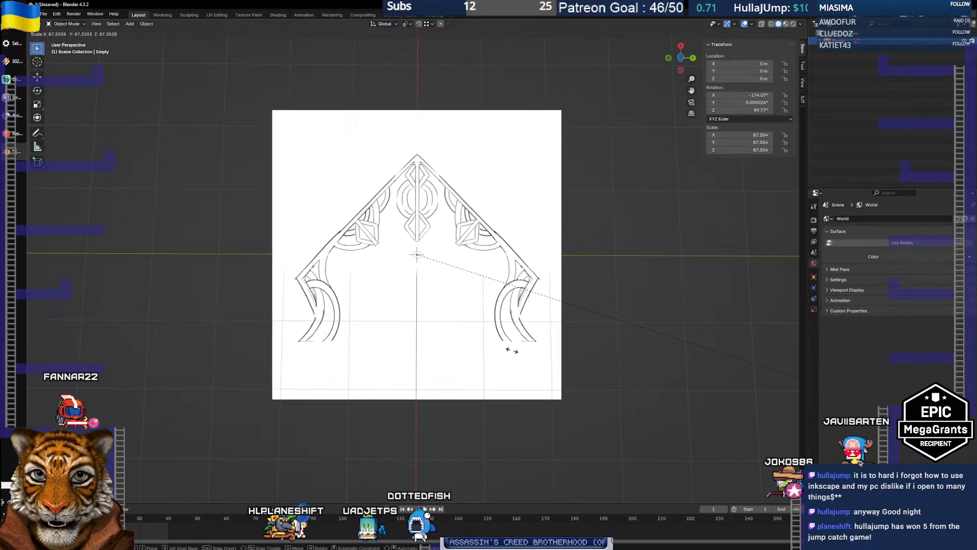
pyautogui.click(594, 384)
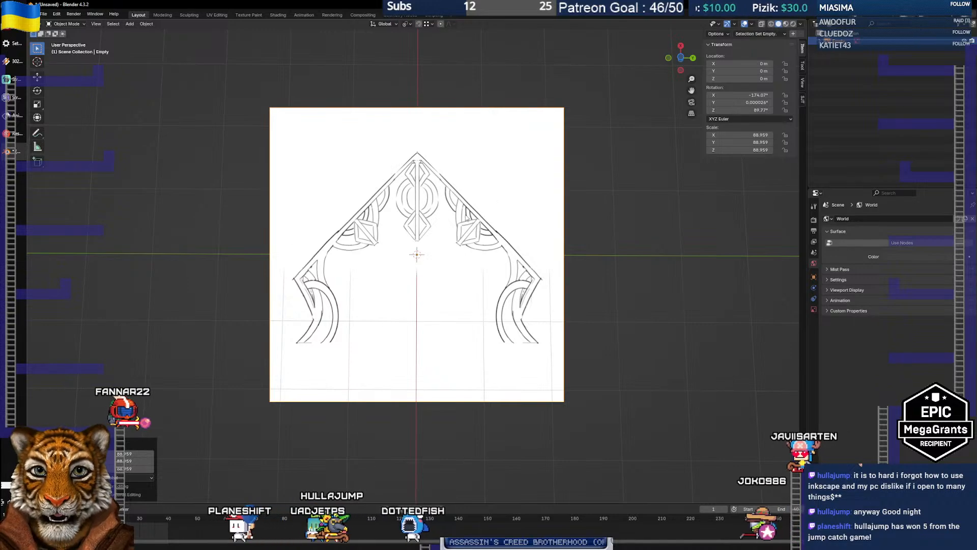
# Inspect the arch reference image up close and view it straight on in top and bottom orthographic views
pyautogui.scroll(3, 376, 287)
pyautogui.scroll(-1, 376, 287)
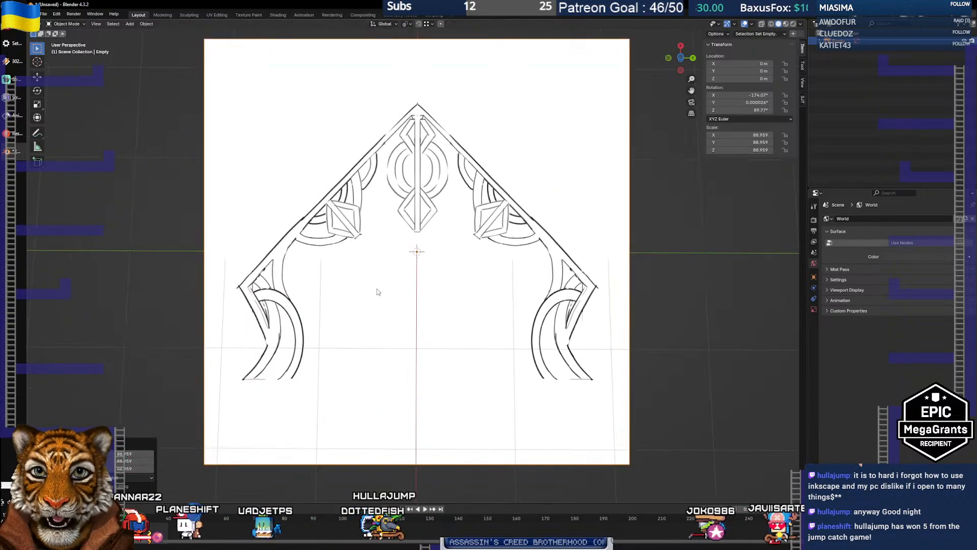
pyautogui.moveTo(376, 286)
pyautogui.mouseDown()
pyautogui.moveTo(397, 301)
pyautogui.moveTo(398, 393)
pyautogui.moveTo(398, 199)
pyautogui.moveTo(394, 289)
pyautogui.mouseUp()
pyautogui.click(681, 59)
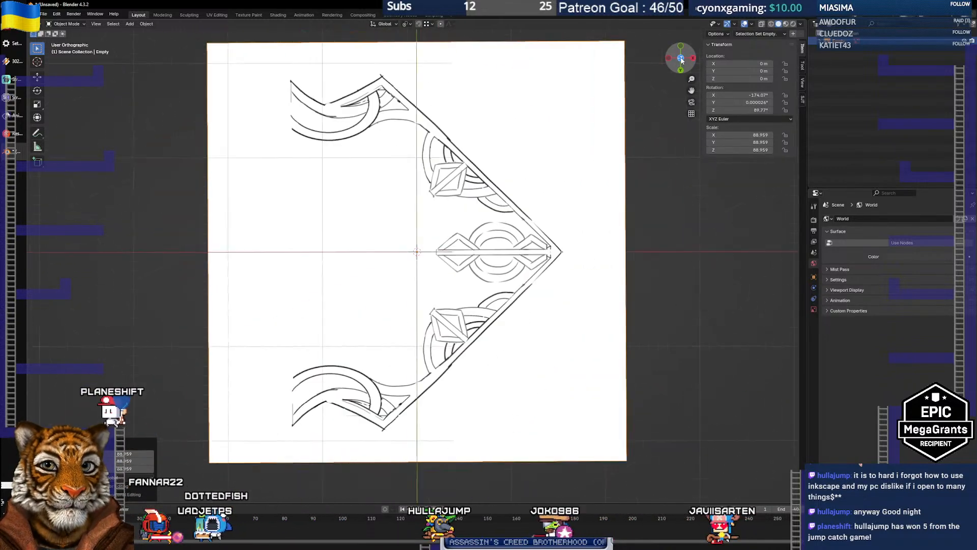
pyautogui.click(681, 59)
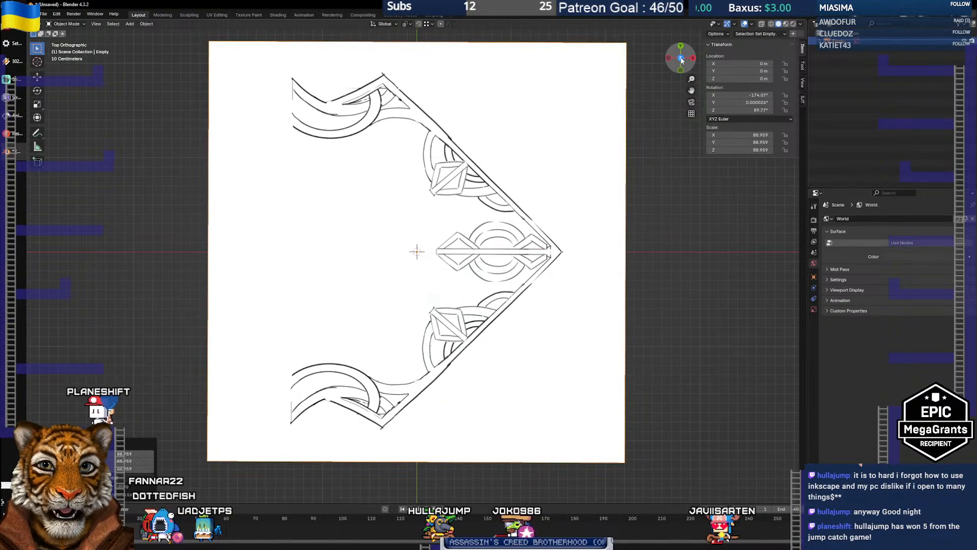
pyautogui.click(682, 59)
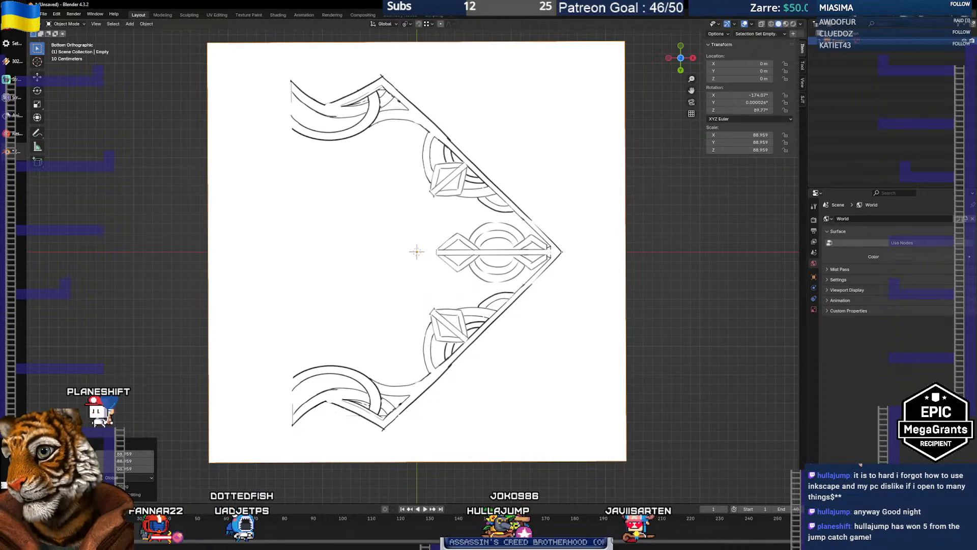
# Switch to the browser and open the PlaneShift Unreal Release 0.7.47 article's screenshot at full size
pyautogui.press('ctrl+super+Left')
pyautogui.hotkey('alt', 'Tab')
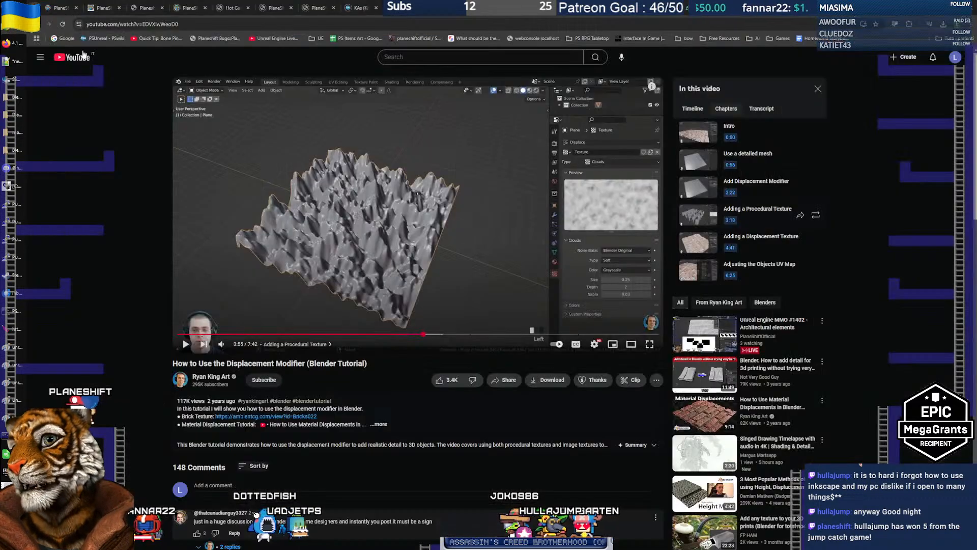
pyautogui.click(60, 7)
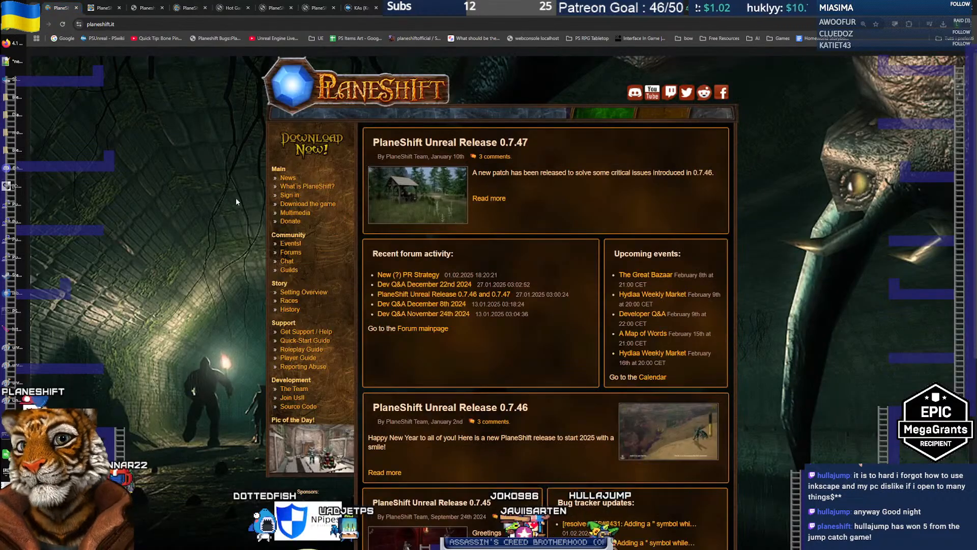
pyautogui.click(421, 180)
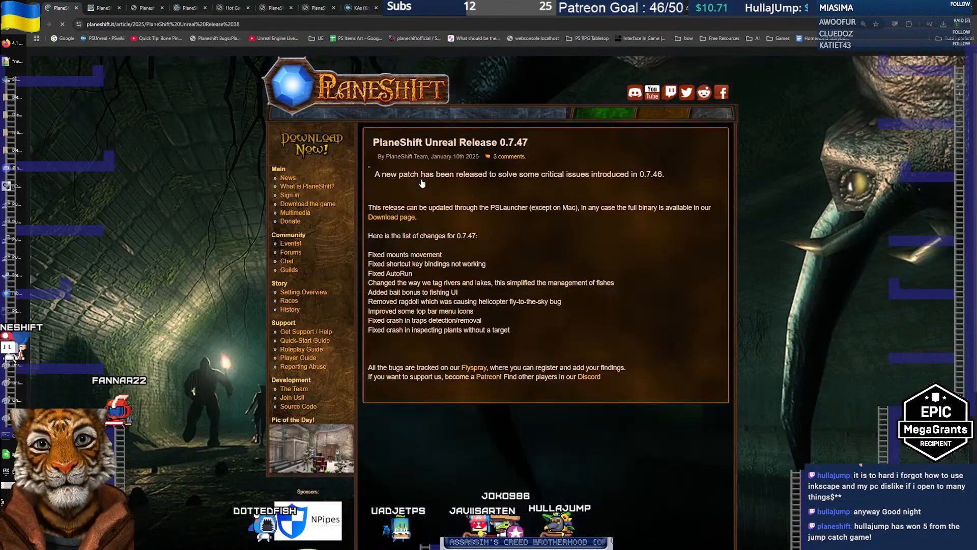
pyautogui.click(417, 188)
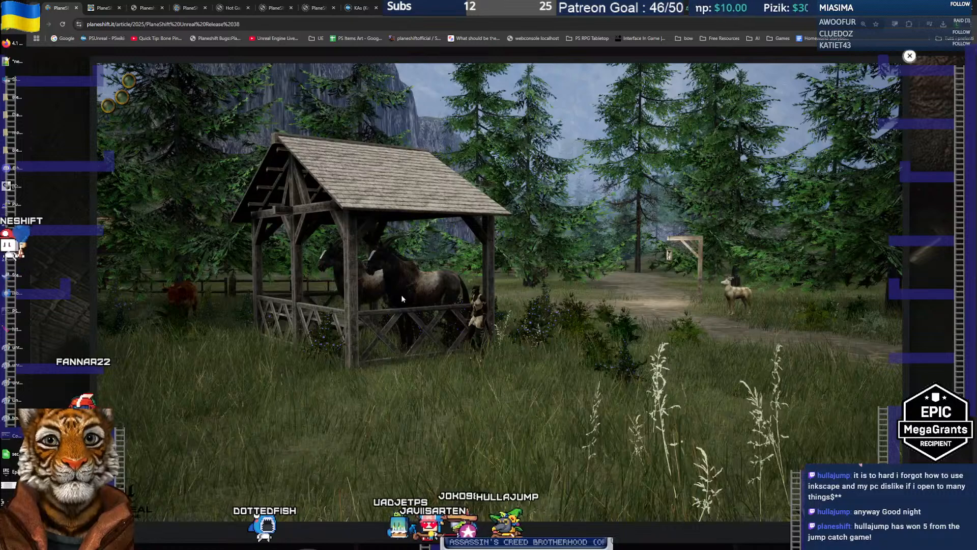
# Close the enlarged screenshot and look through the PlaneShift download page's steps to play and platform installers
pyautogui.click(69, 151)
pyautogui.click(392, 249)
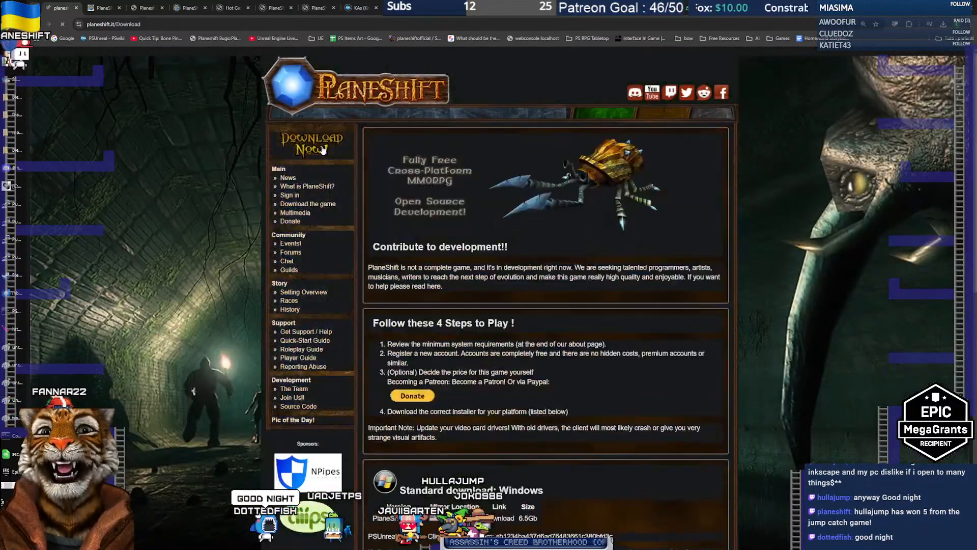
pyautogui.scroll(-3, 499, 311)
pyautogui.scroll(-4, 499, 307)
pyautogui.scroll(1, 517, 231)
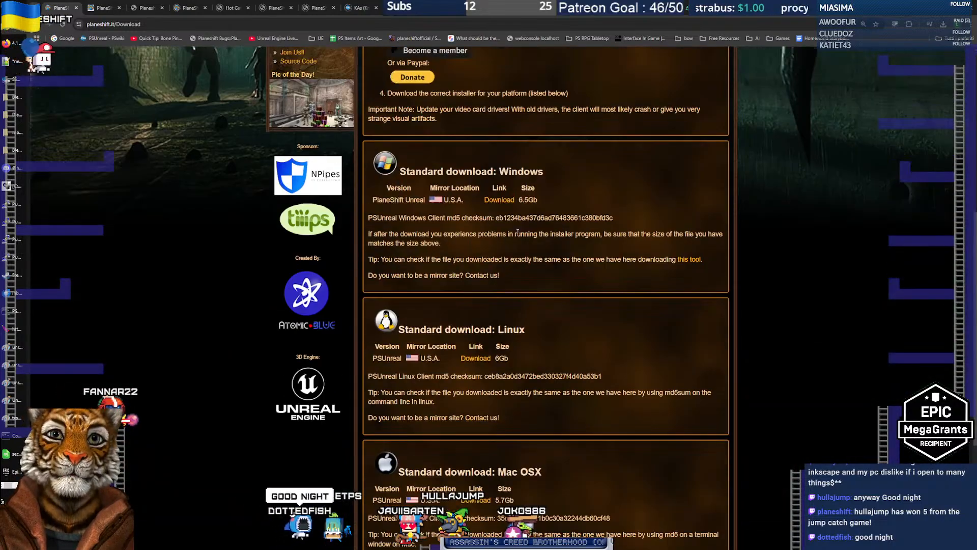
pyautogui.scroll(7, 578, 427)
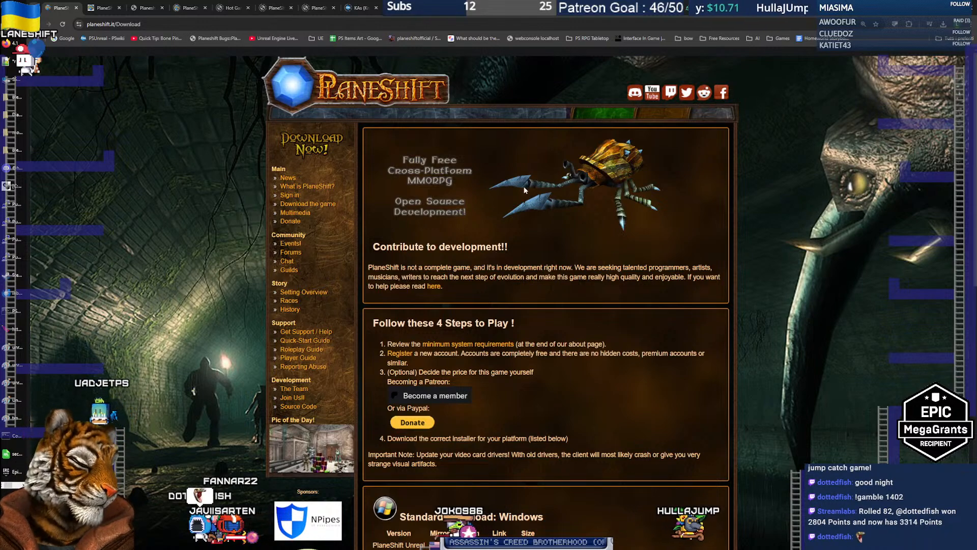
# Leave the PlaneShift website and switch back to Blender with the arch reference image
pyautogui.click(105, 7)
pyautogui.click(60, 8)
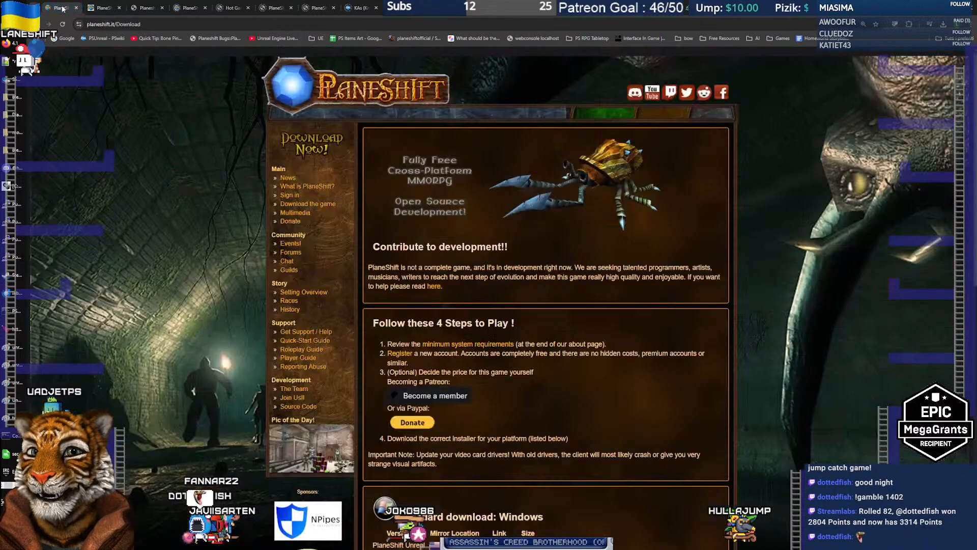
pyautogui.click(102, 8)
pyautogui.click(65, 9)
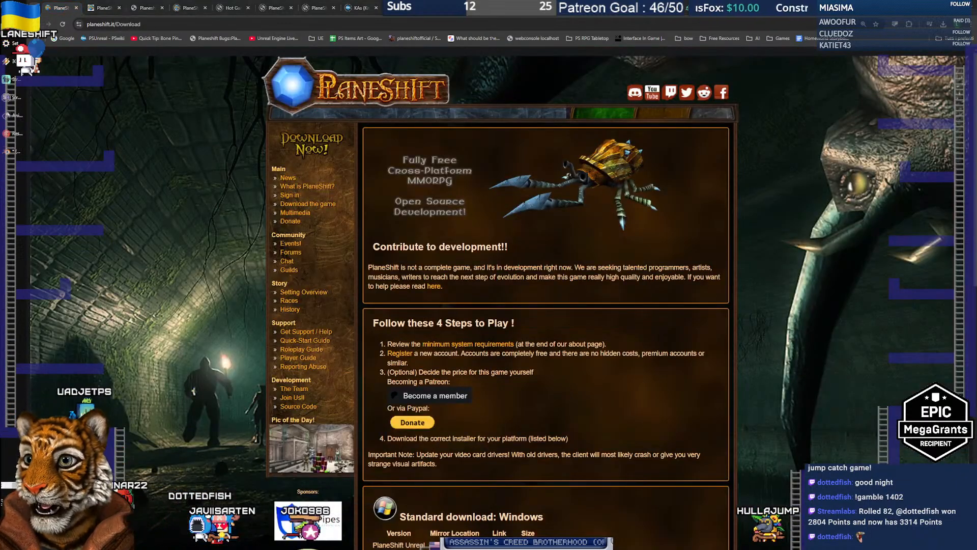
pyautogui.click(9, 153)
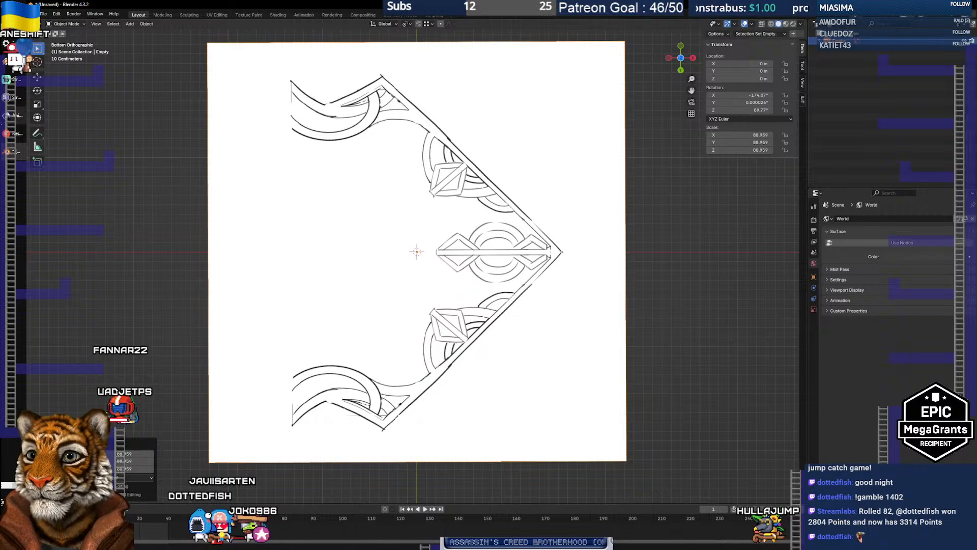